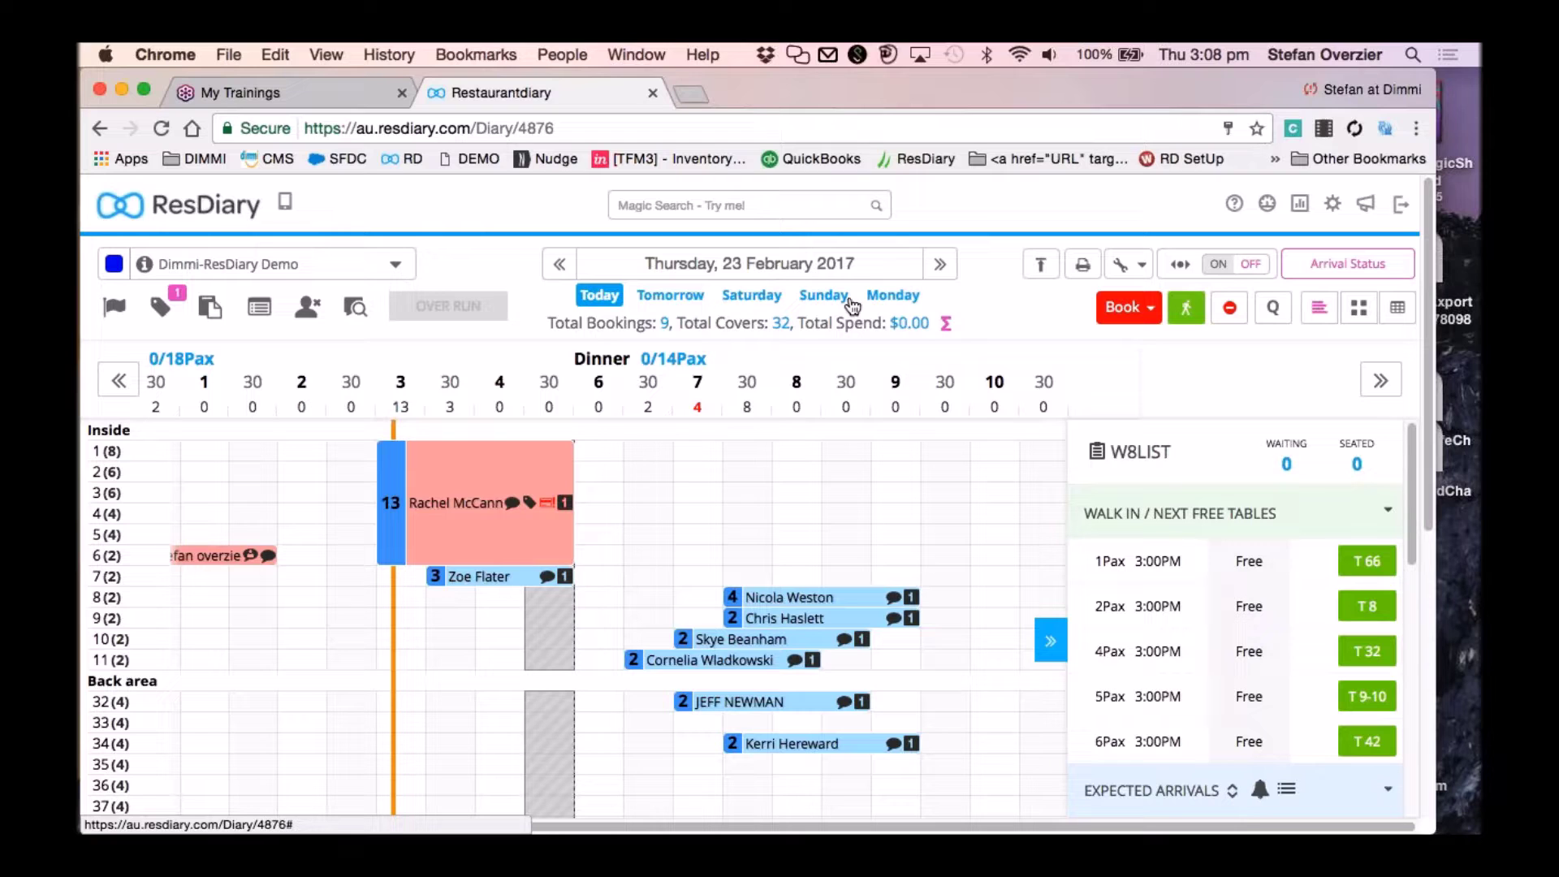
View the diary for Saturday, 25 February 2017, advance to Sunday, and return to Saturday.
click(755, 297)
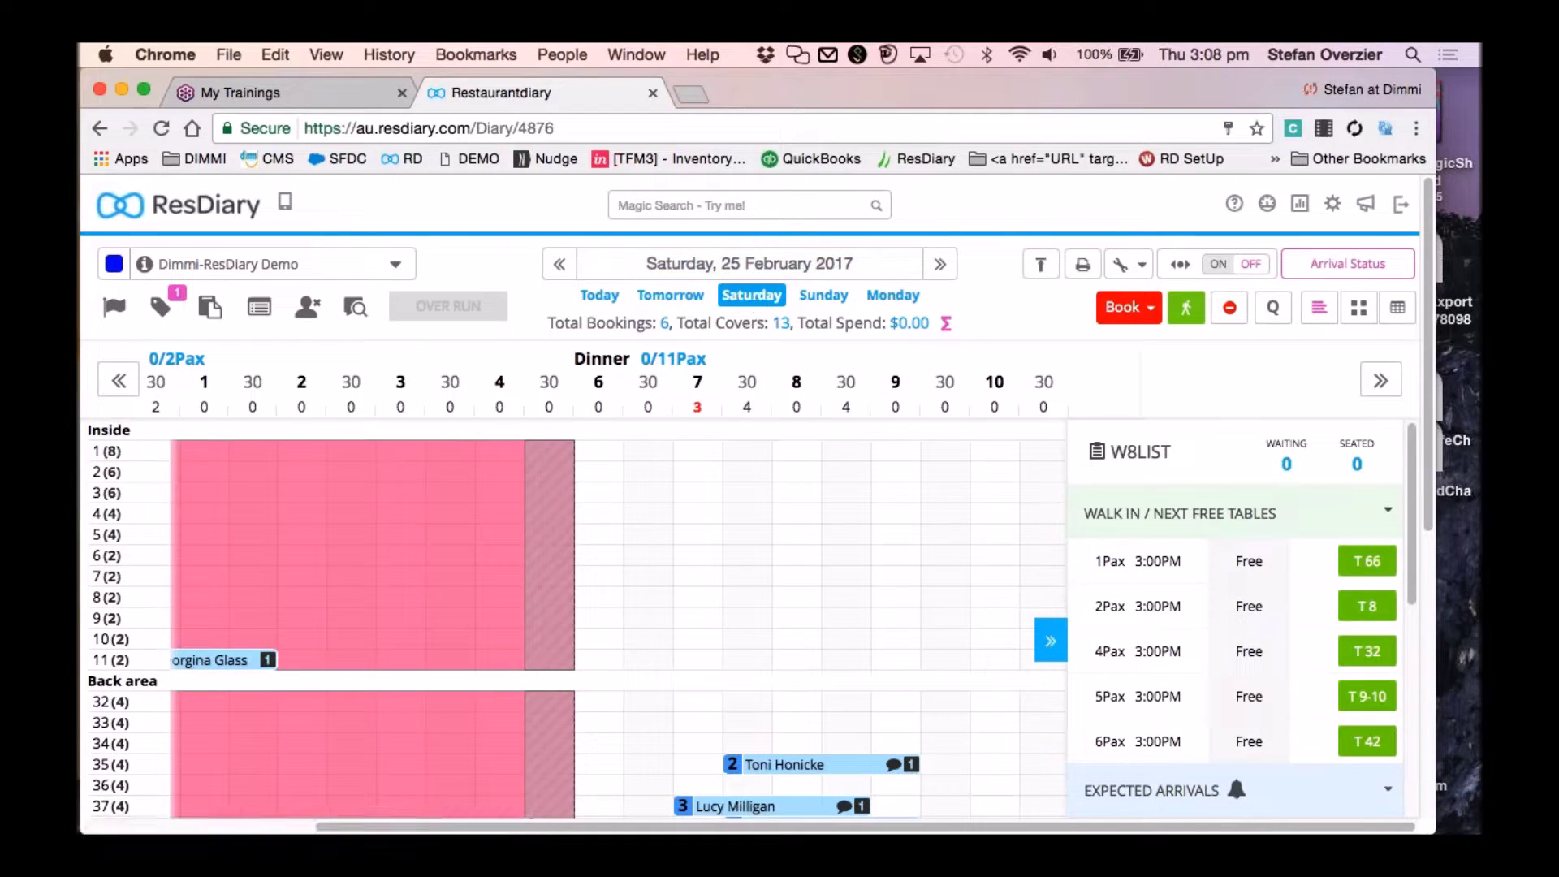
scroll(854, 452, down, 3)
scroll(854, 452, up, 3)
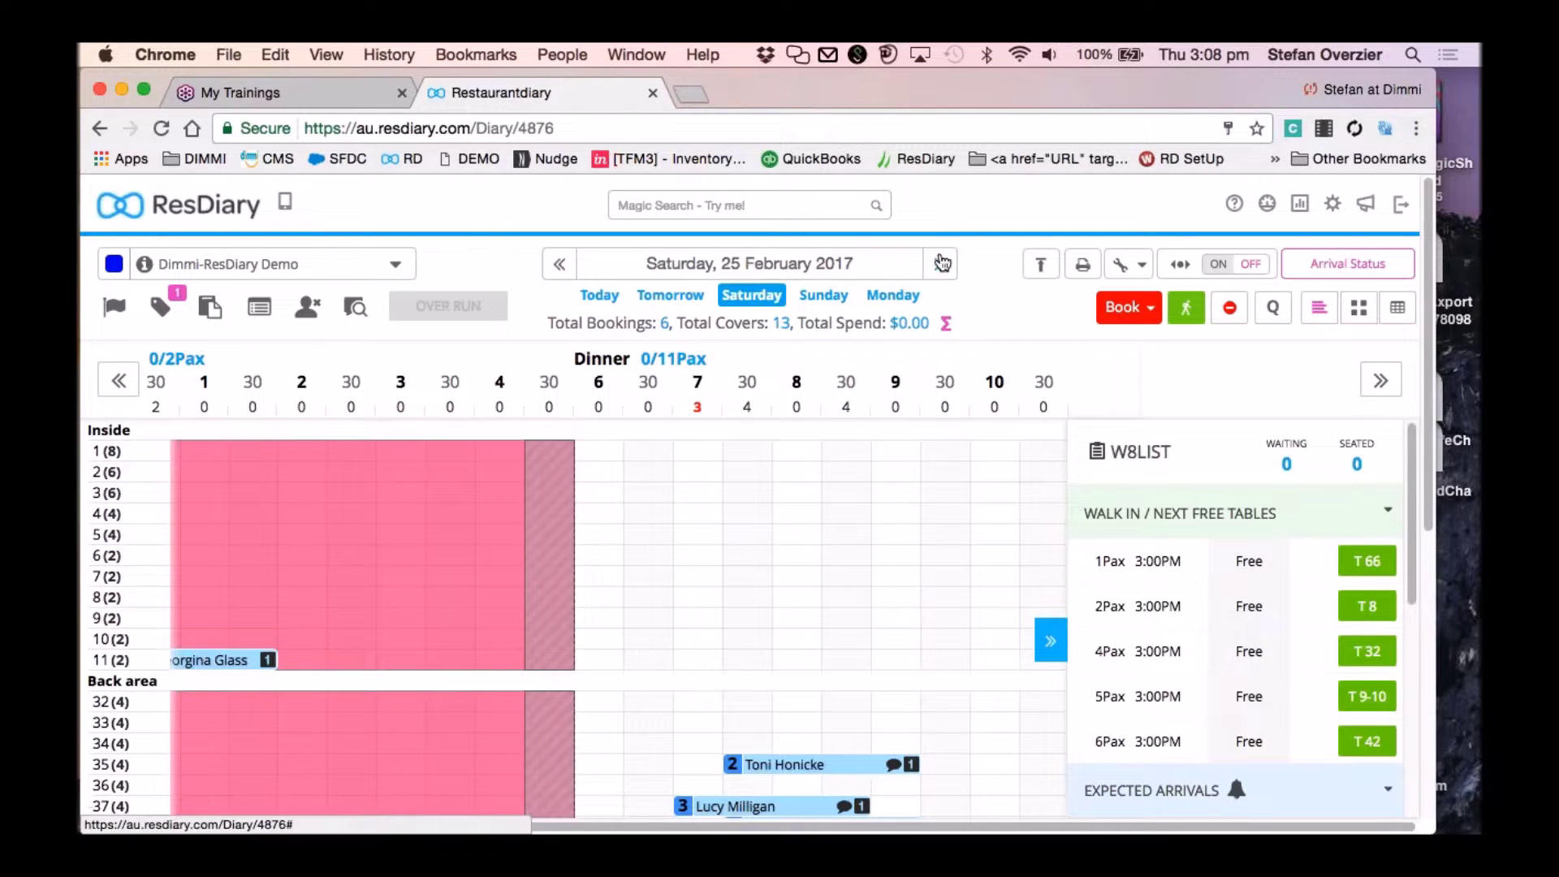
click(942, 262)
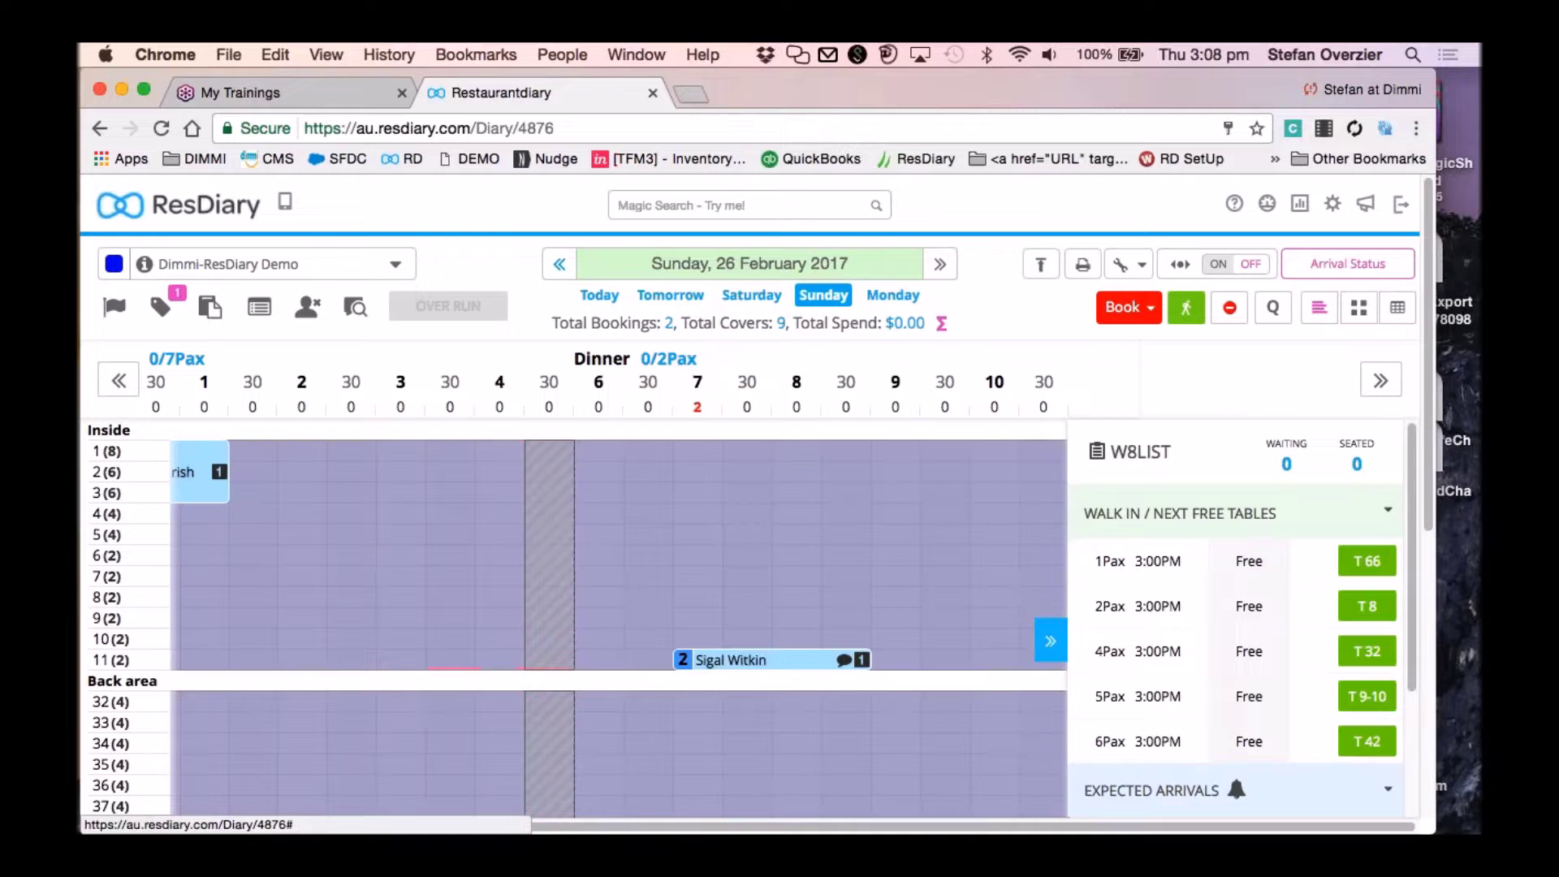
click(560, 266)
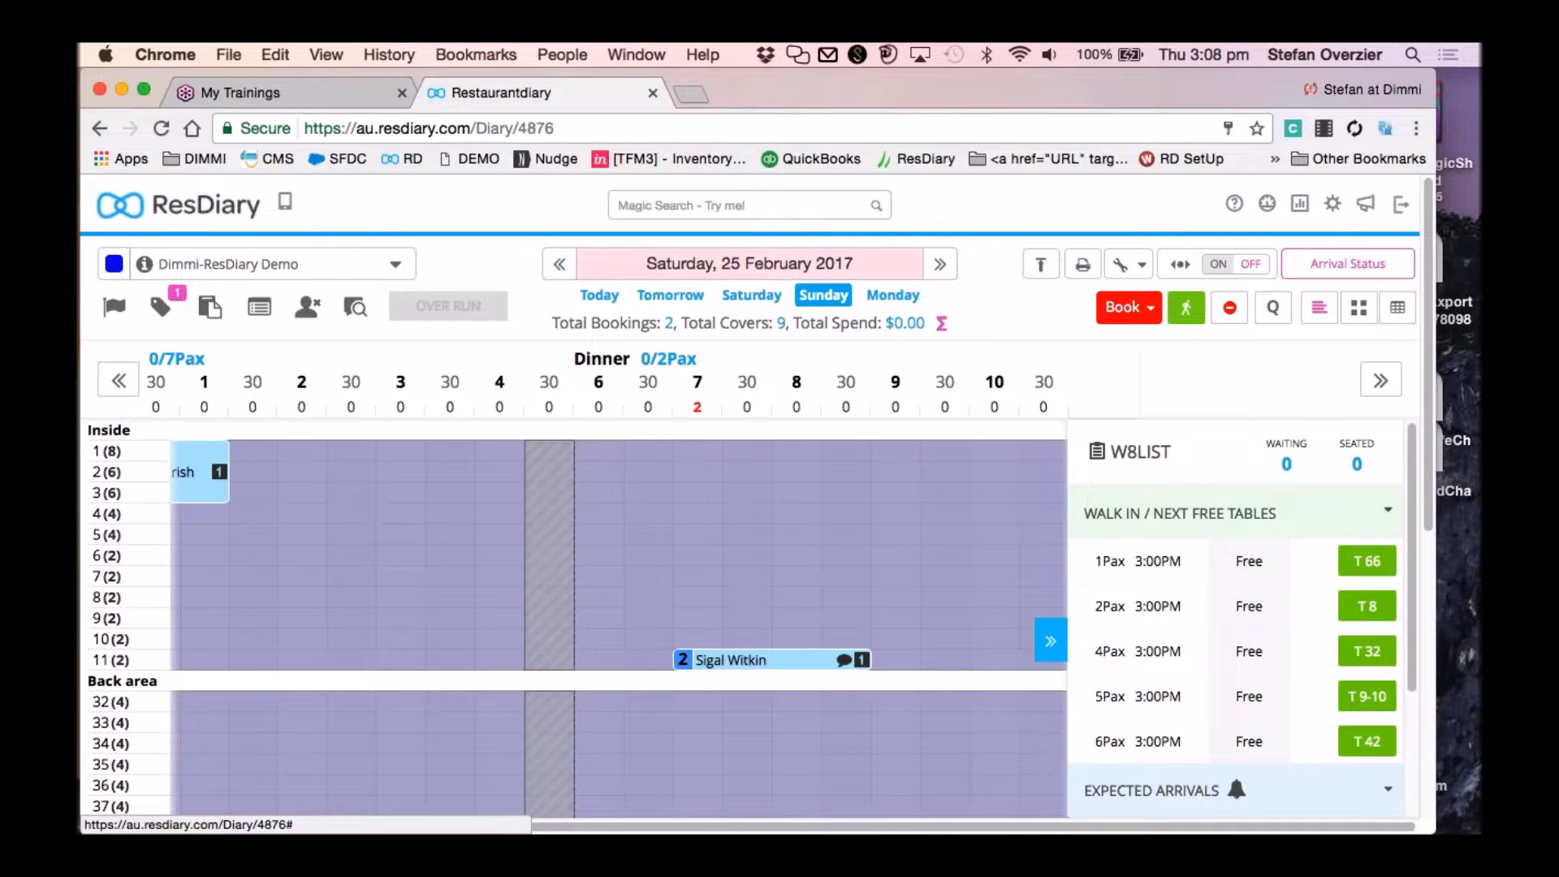
Browse the diary's date calendar ahead to May 2027, check the further years offered, and close it without picking a date.
click(713, 260)
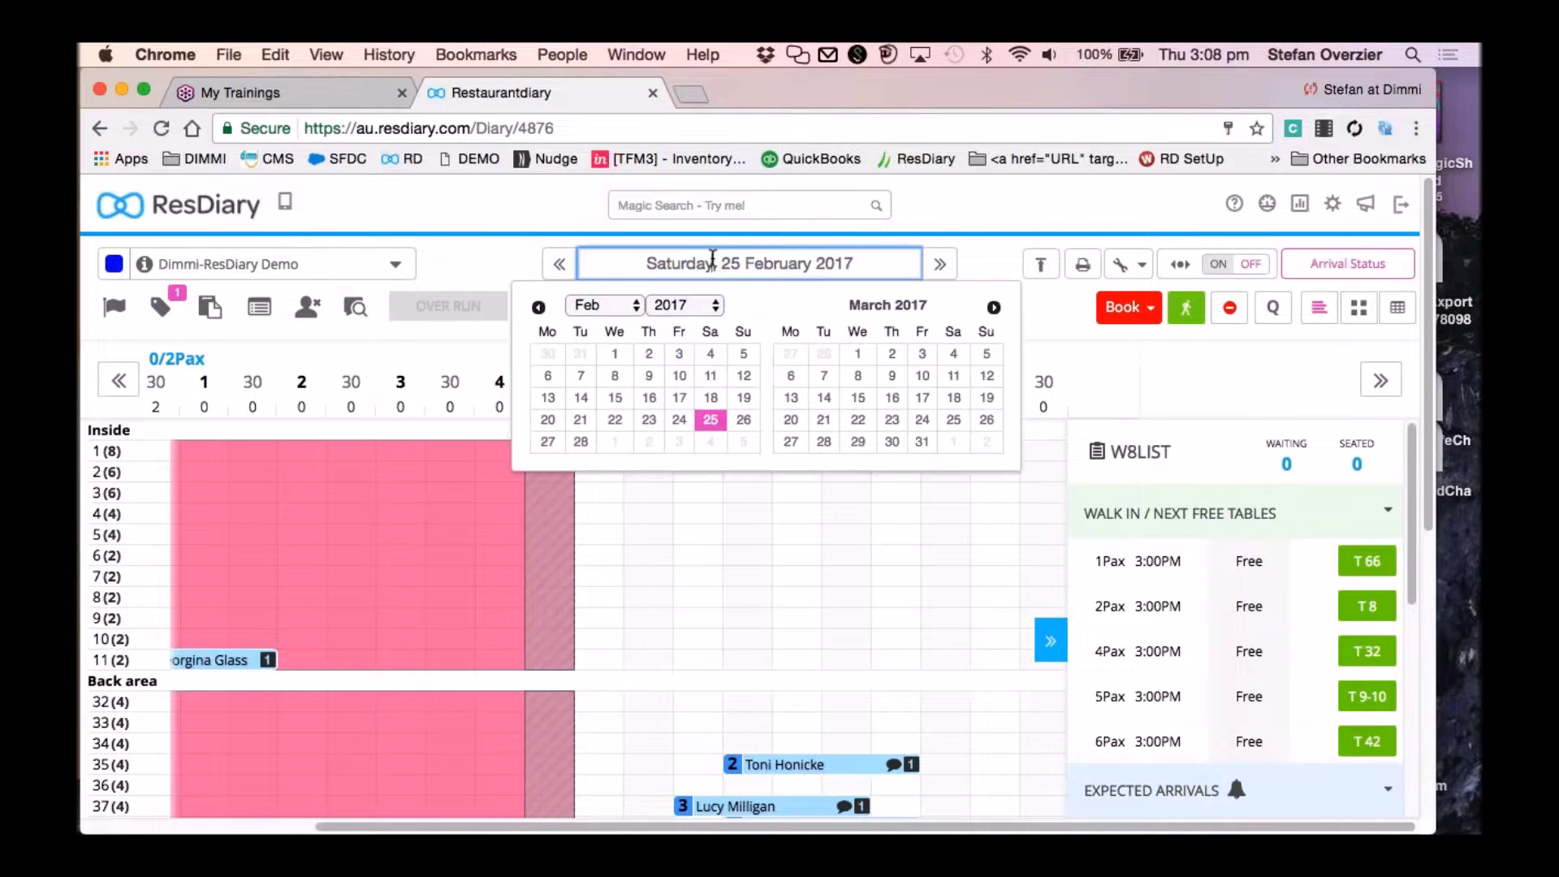
click(994, 307)
click(994, 307)
click(994, 307)
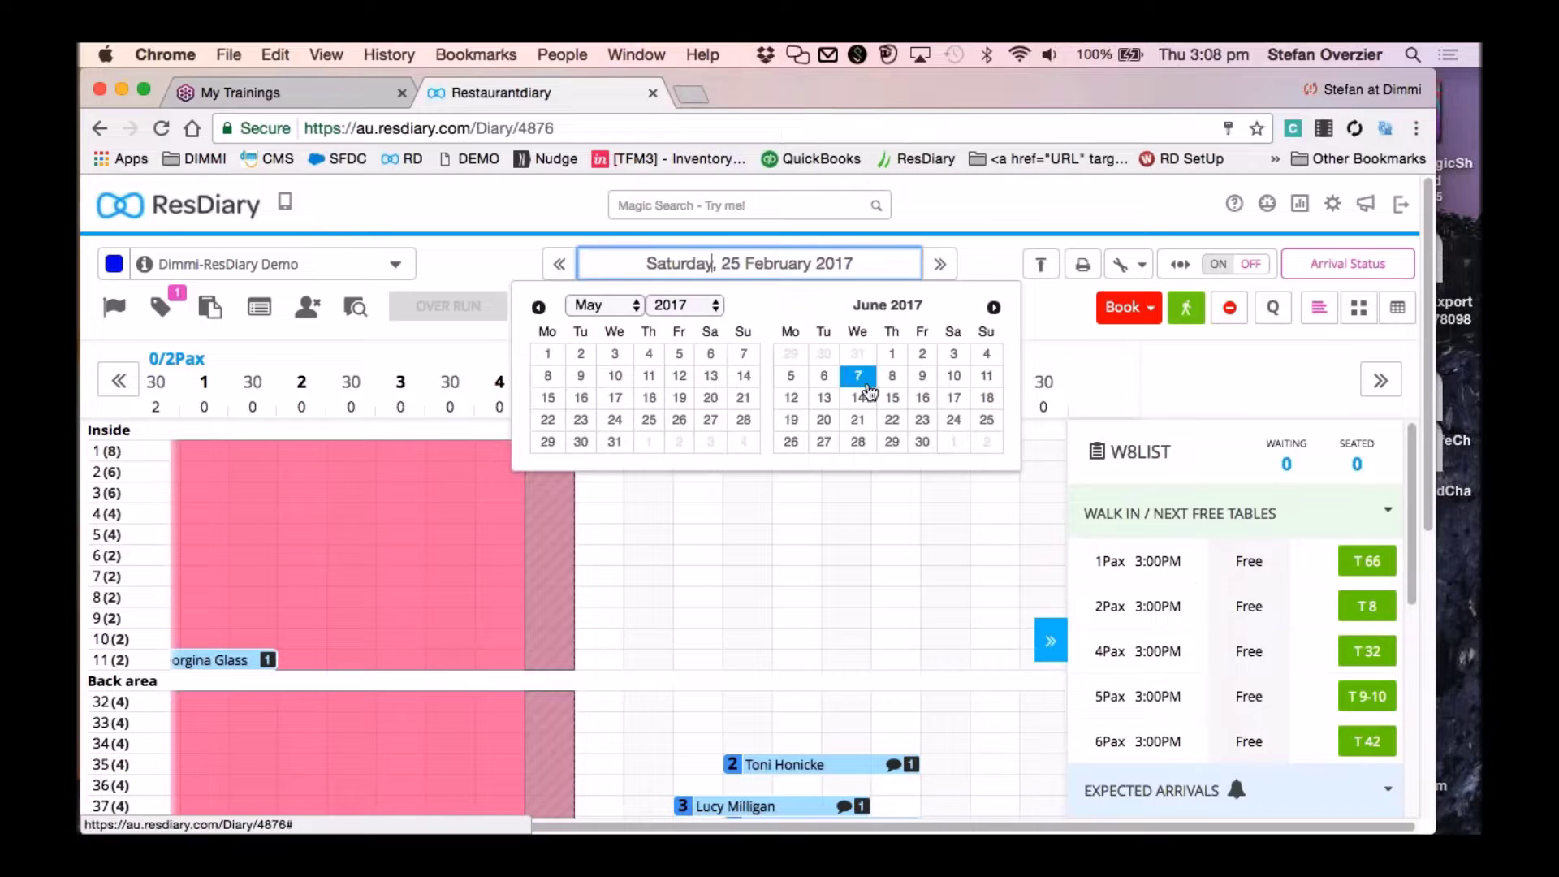
click(721, 306)
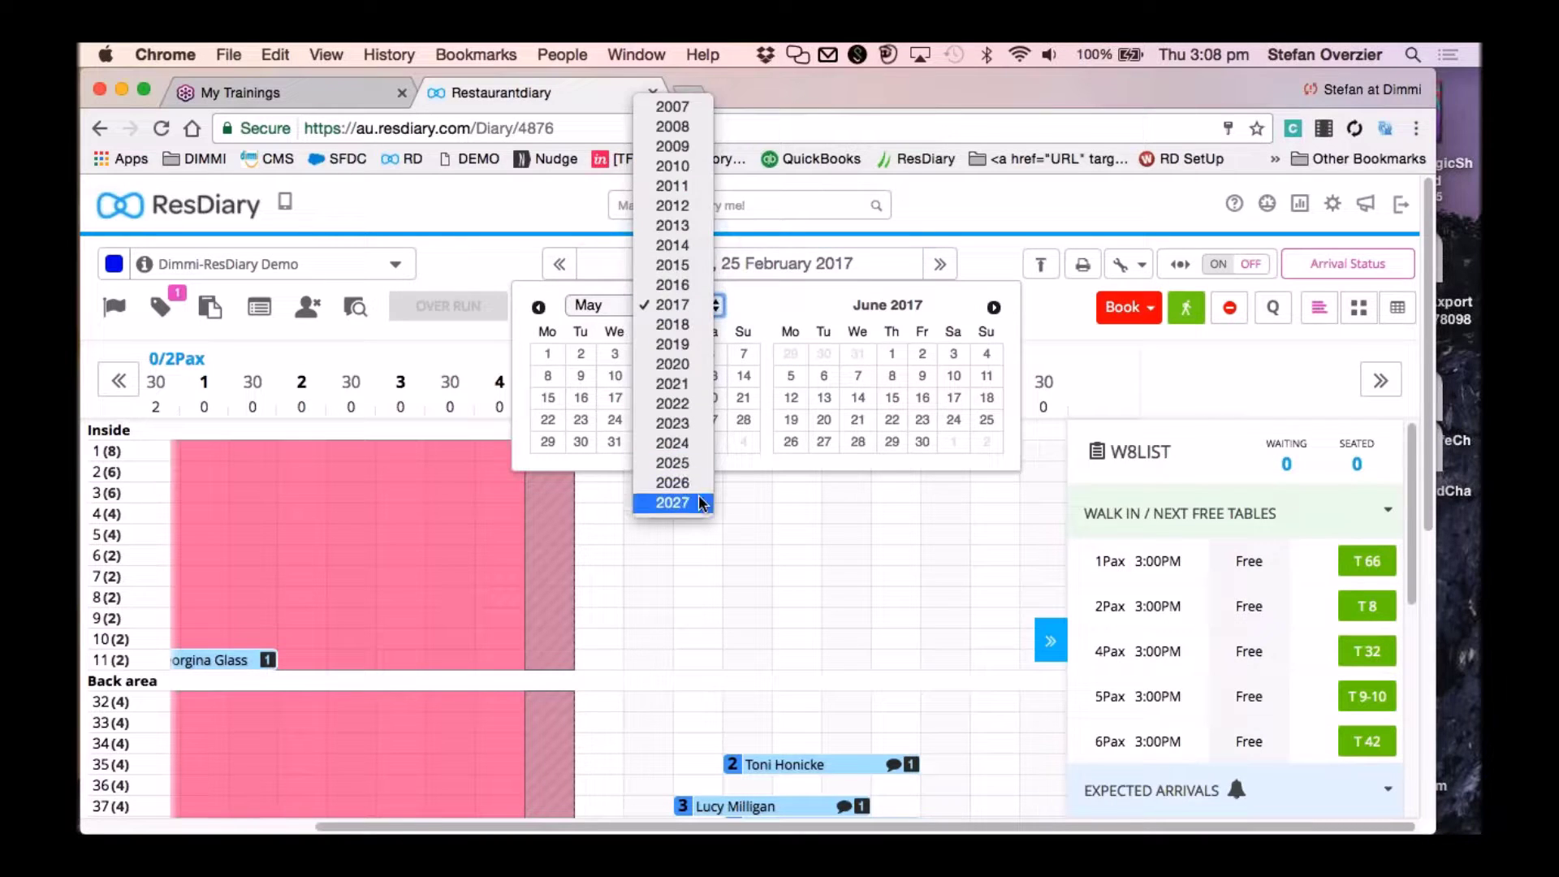
click(696, 498)
click(720, 315)
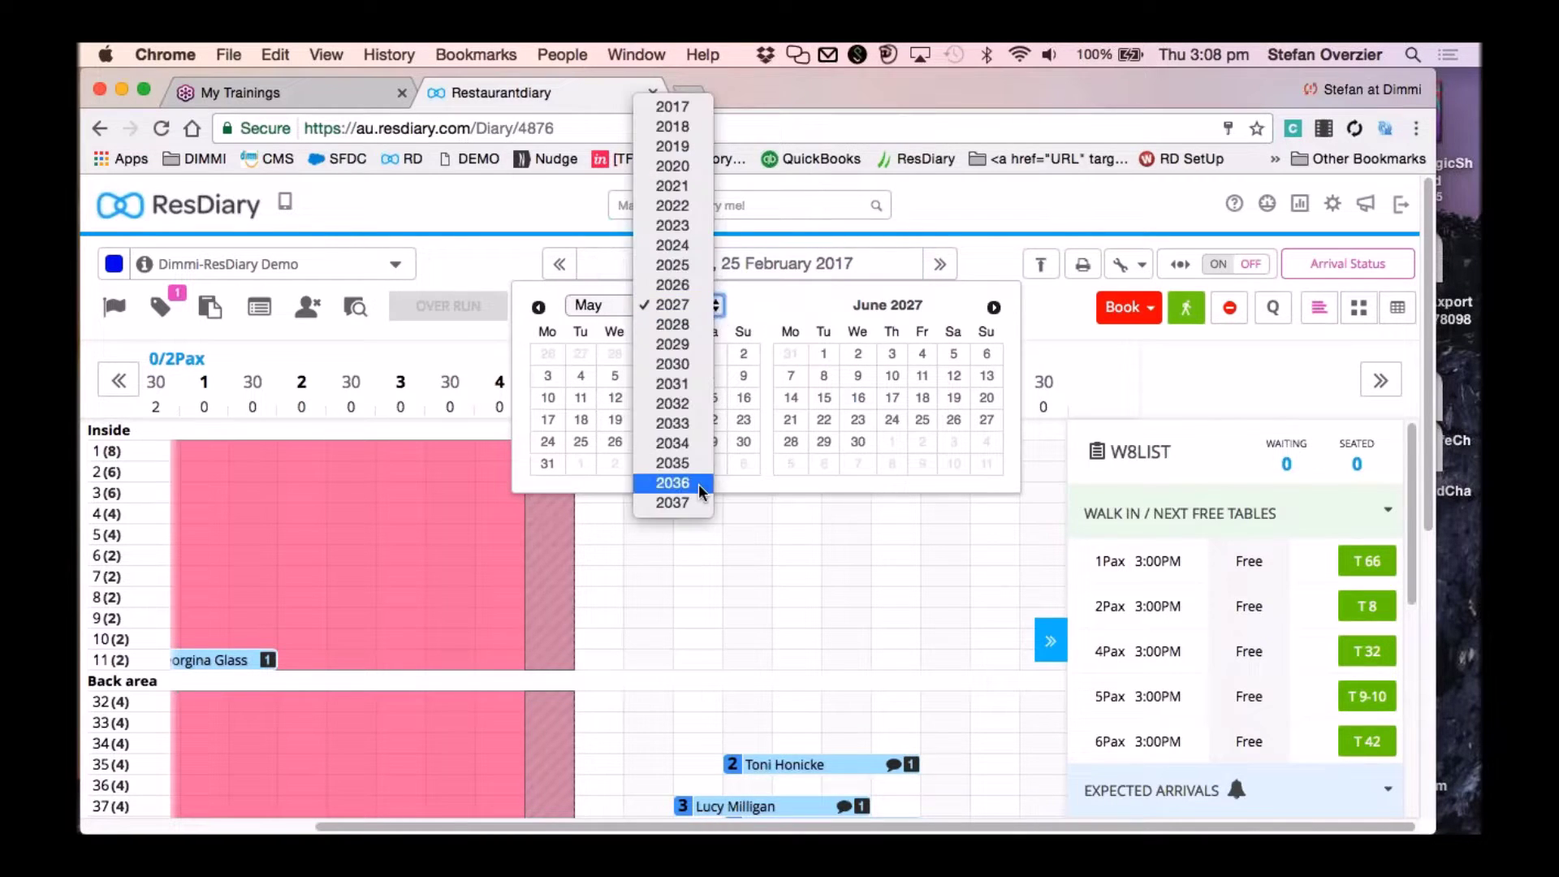
click(915, 208)
click(954, 222)
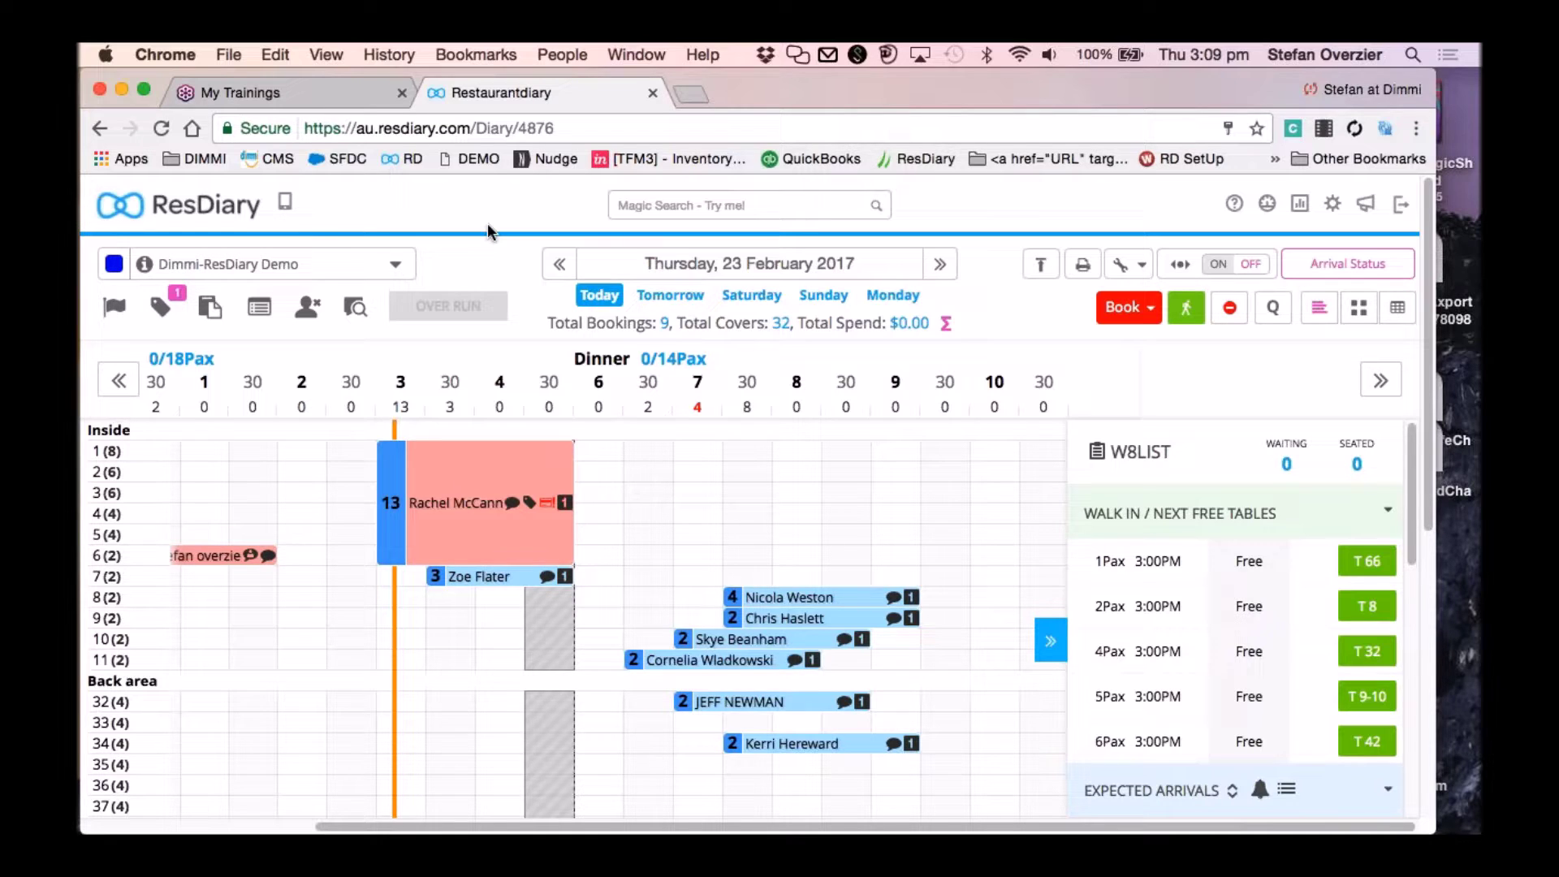
Display the keyboard shortcuts overview and the booking icons legend, closing each after viewing.
key(shift+slash)
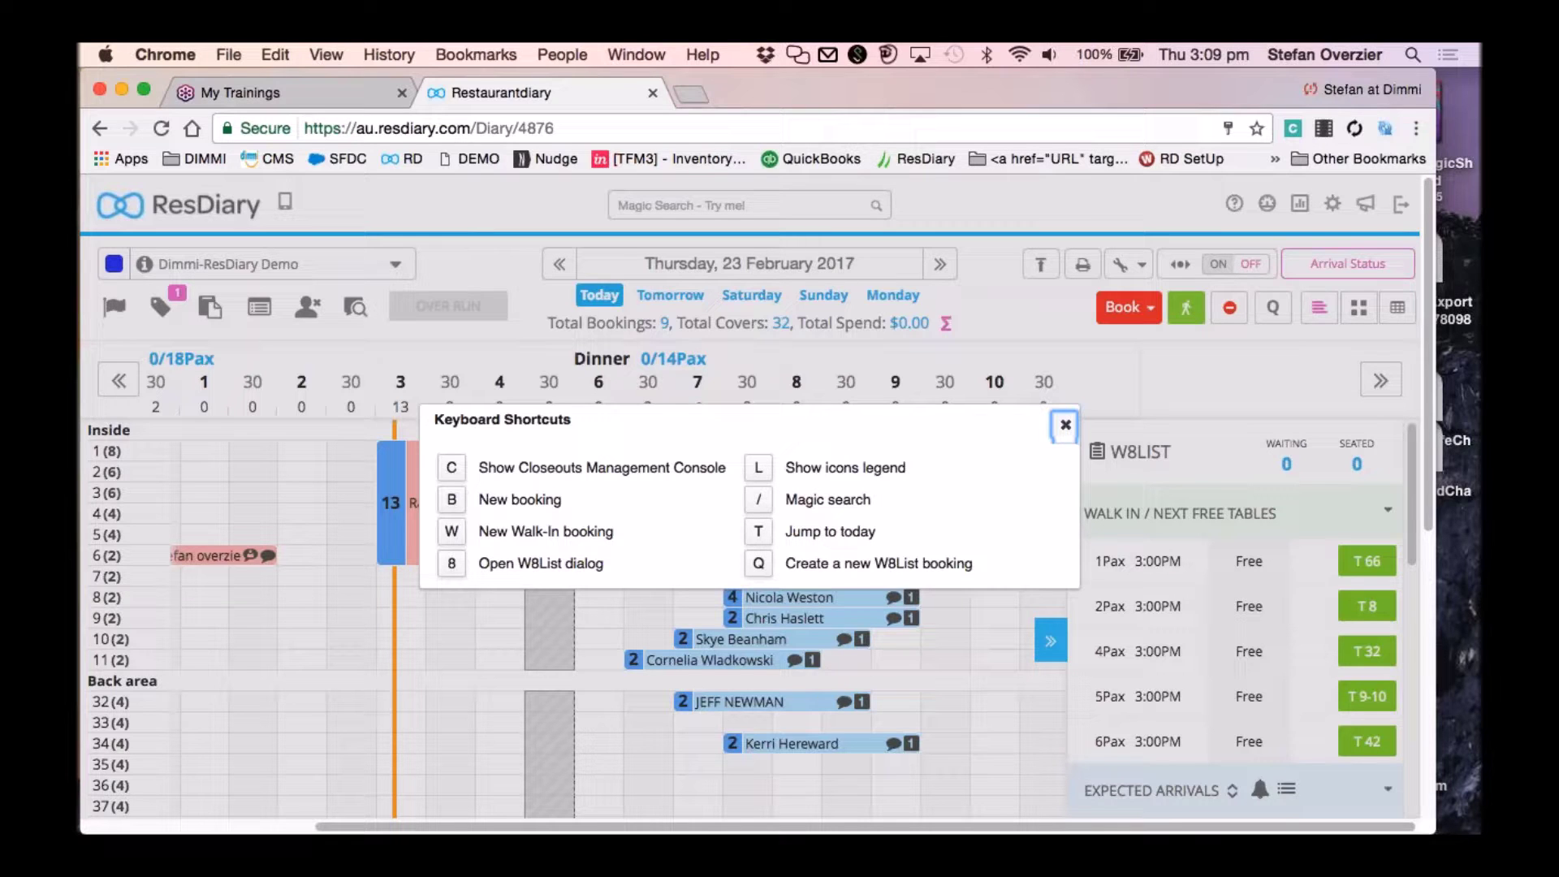
click(1065, 424)
key(l)
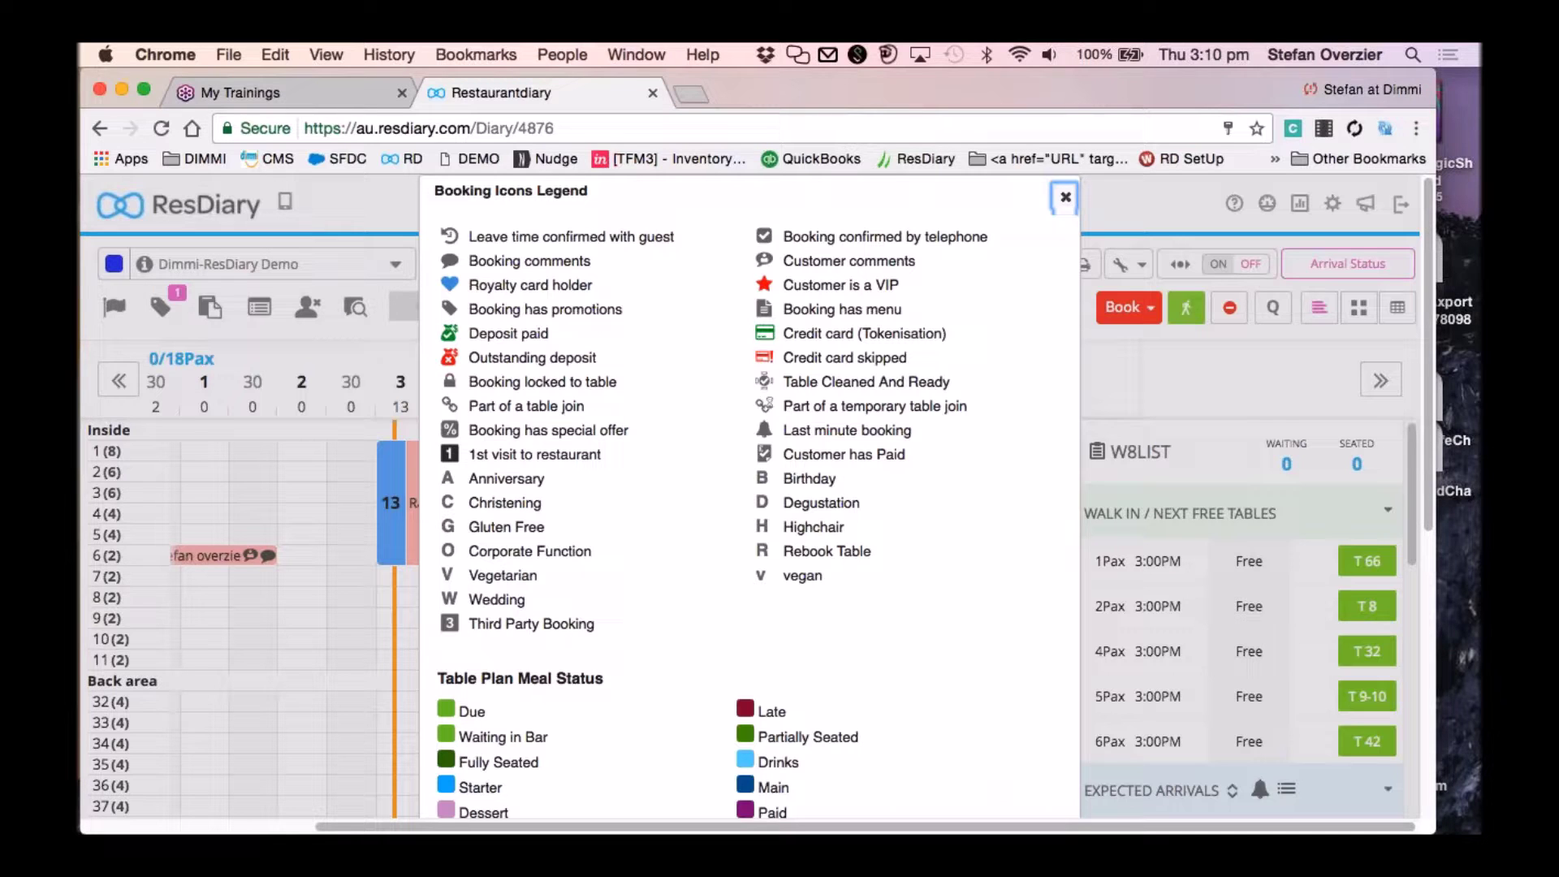
key(Escape)
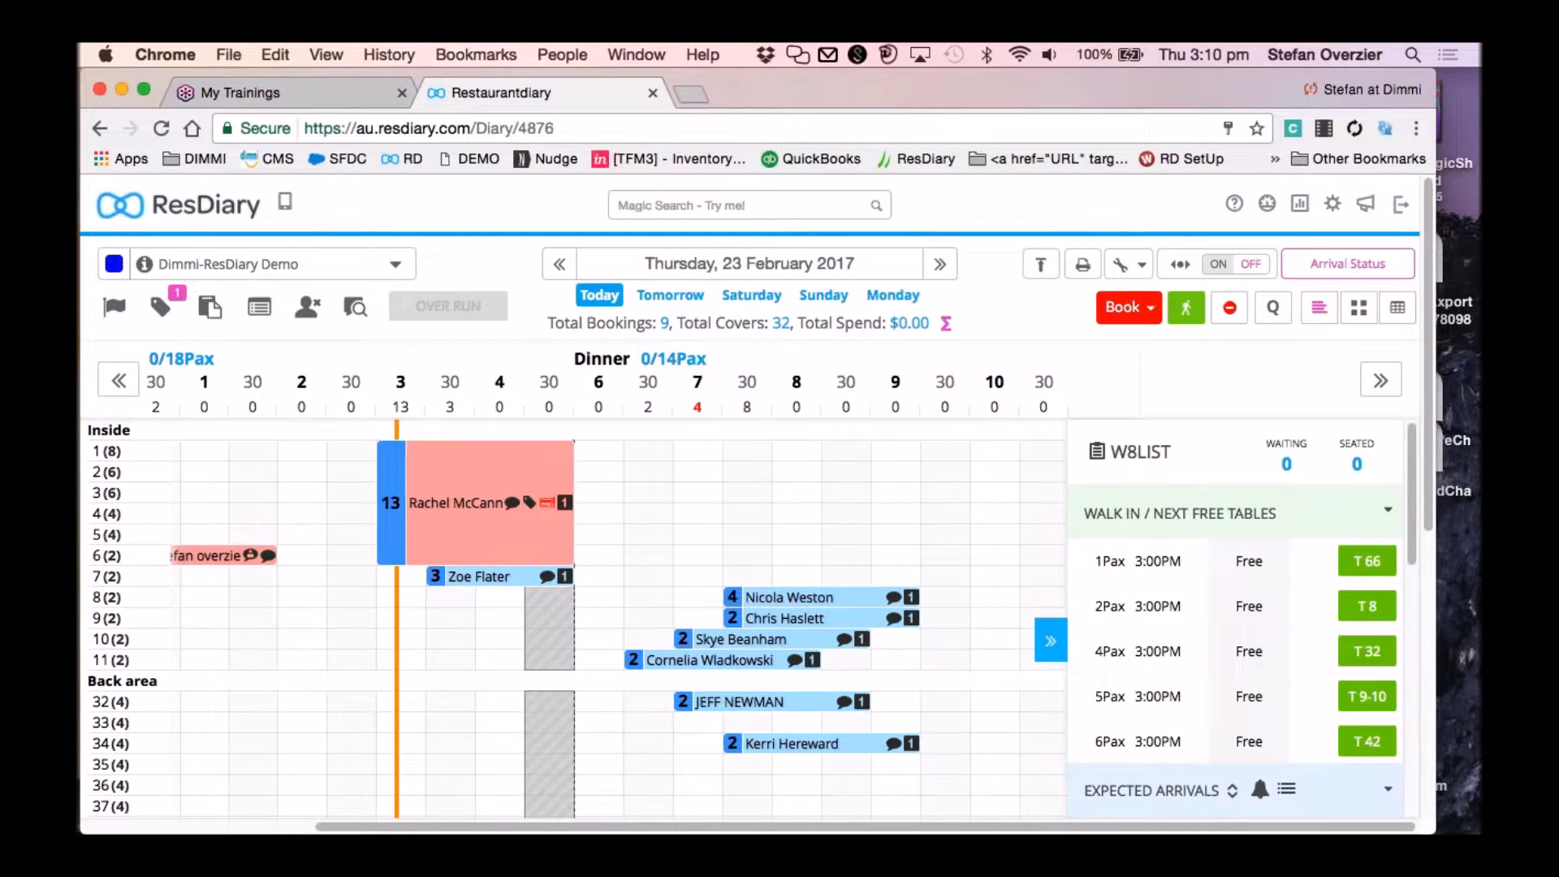
Look over today's diary across all table areas and along the timeline from breakfast to dinner.
scroll(569, 617, down, 3)
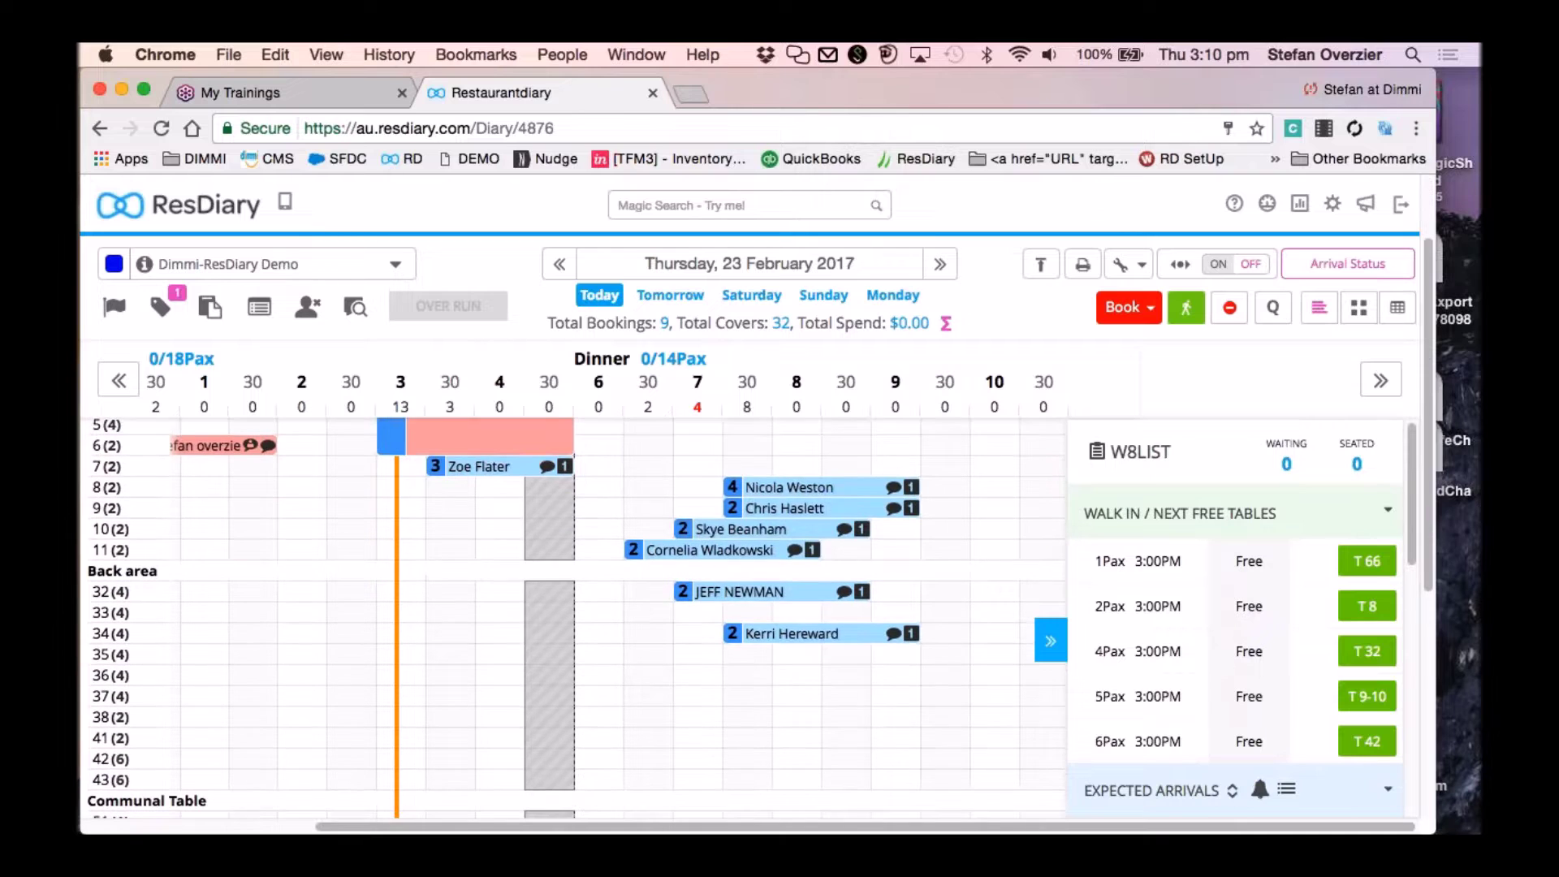
scroll(162, 538, down, 8)
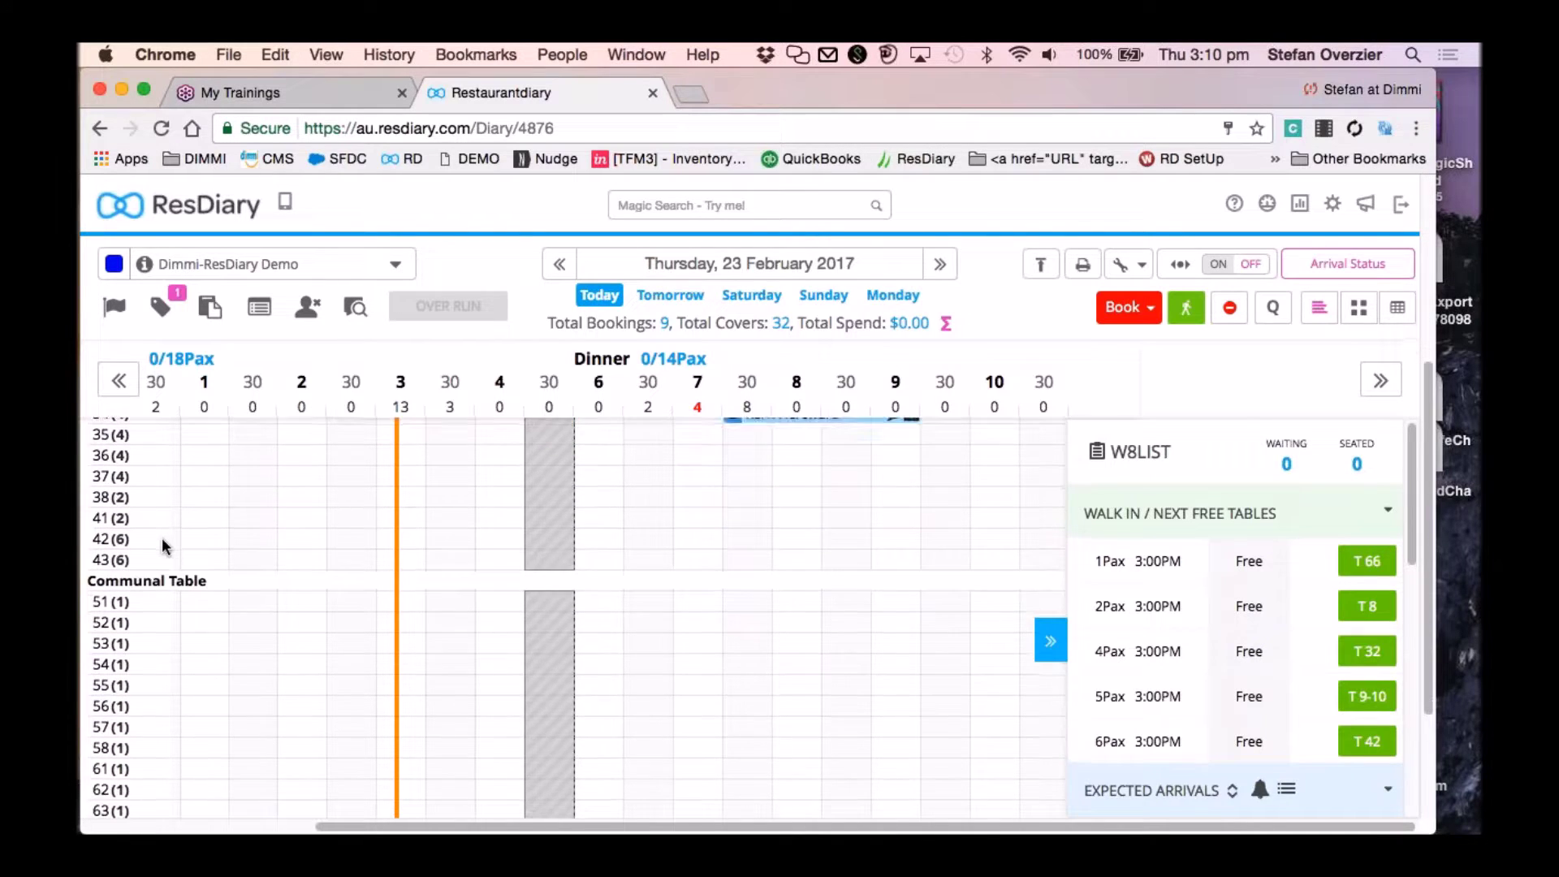
scroll(569, 618, up, 10)
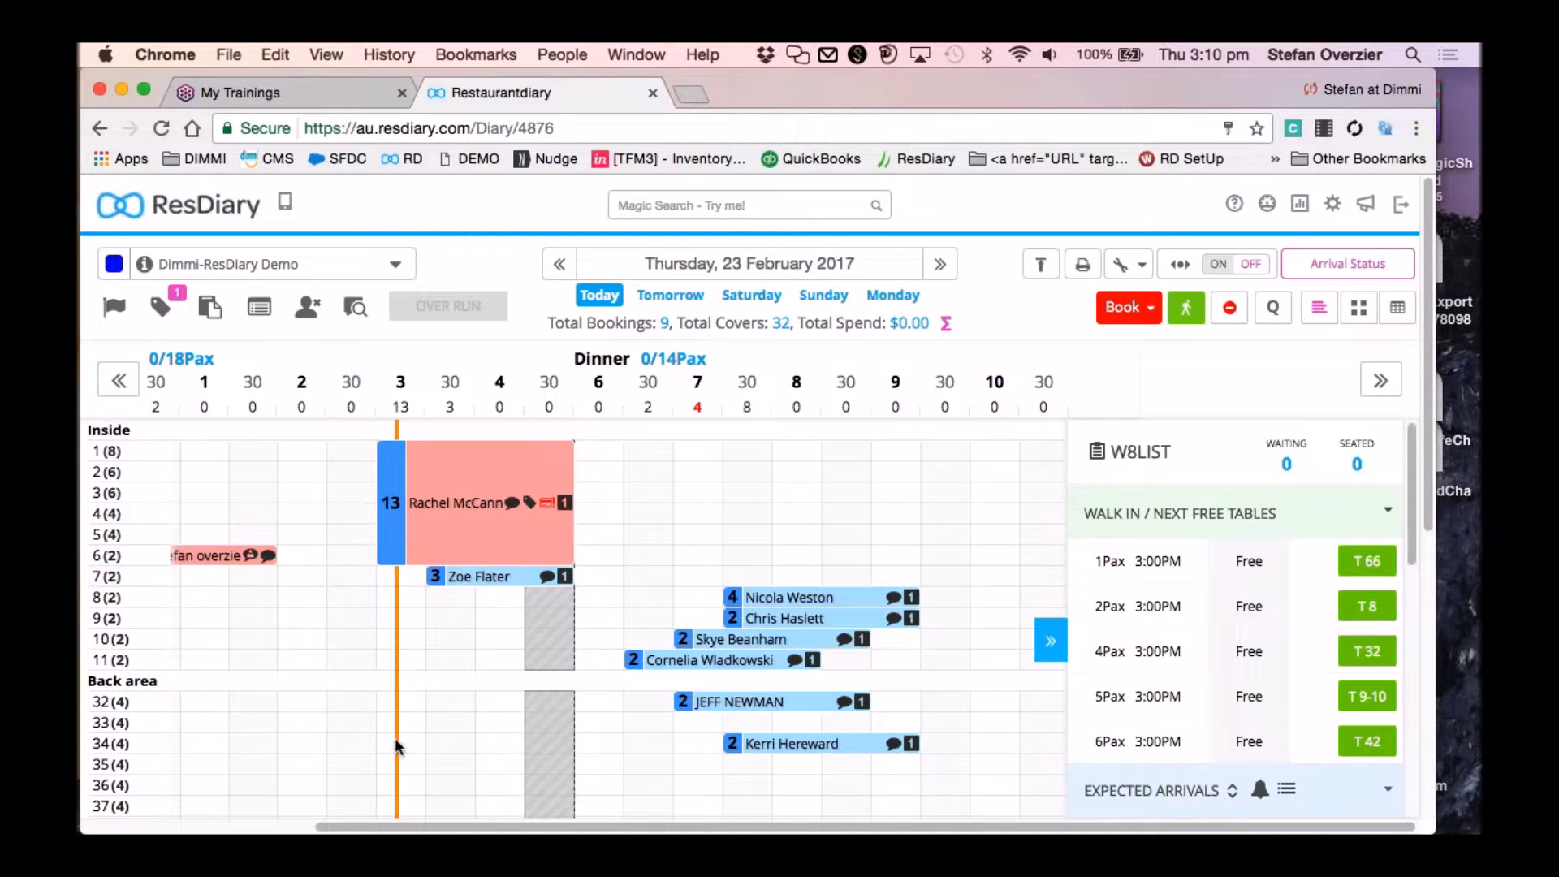
drag(322, 825, 89, 825)
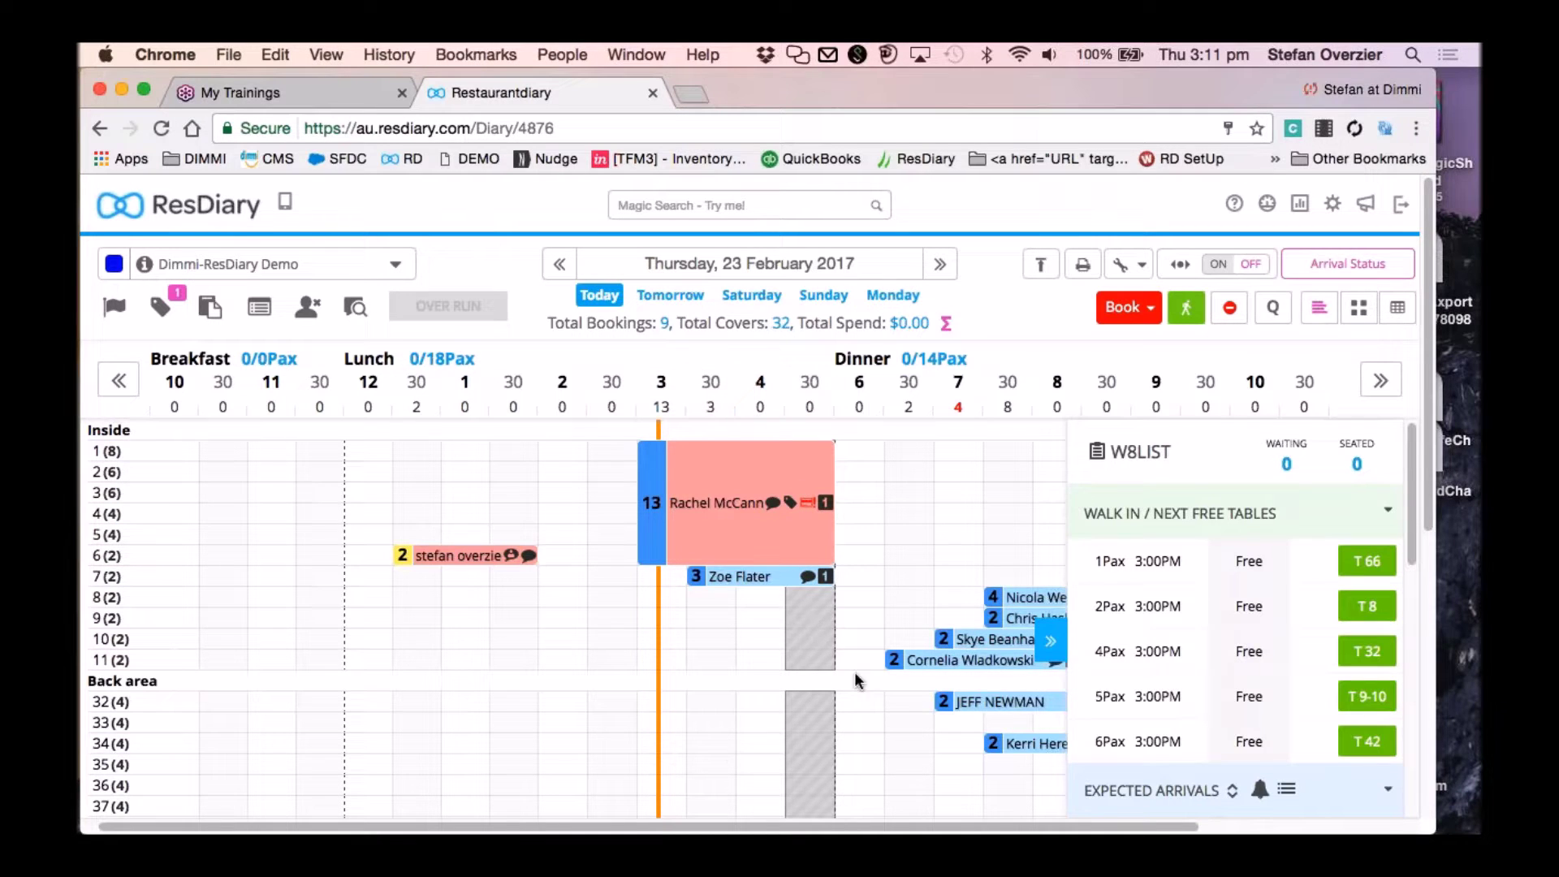
scroll(999, 782, right, 5)
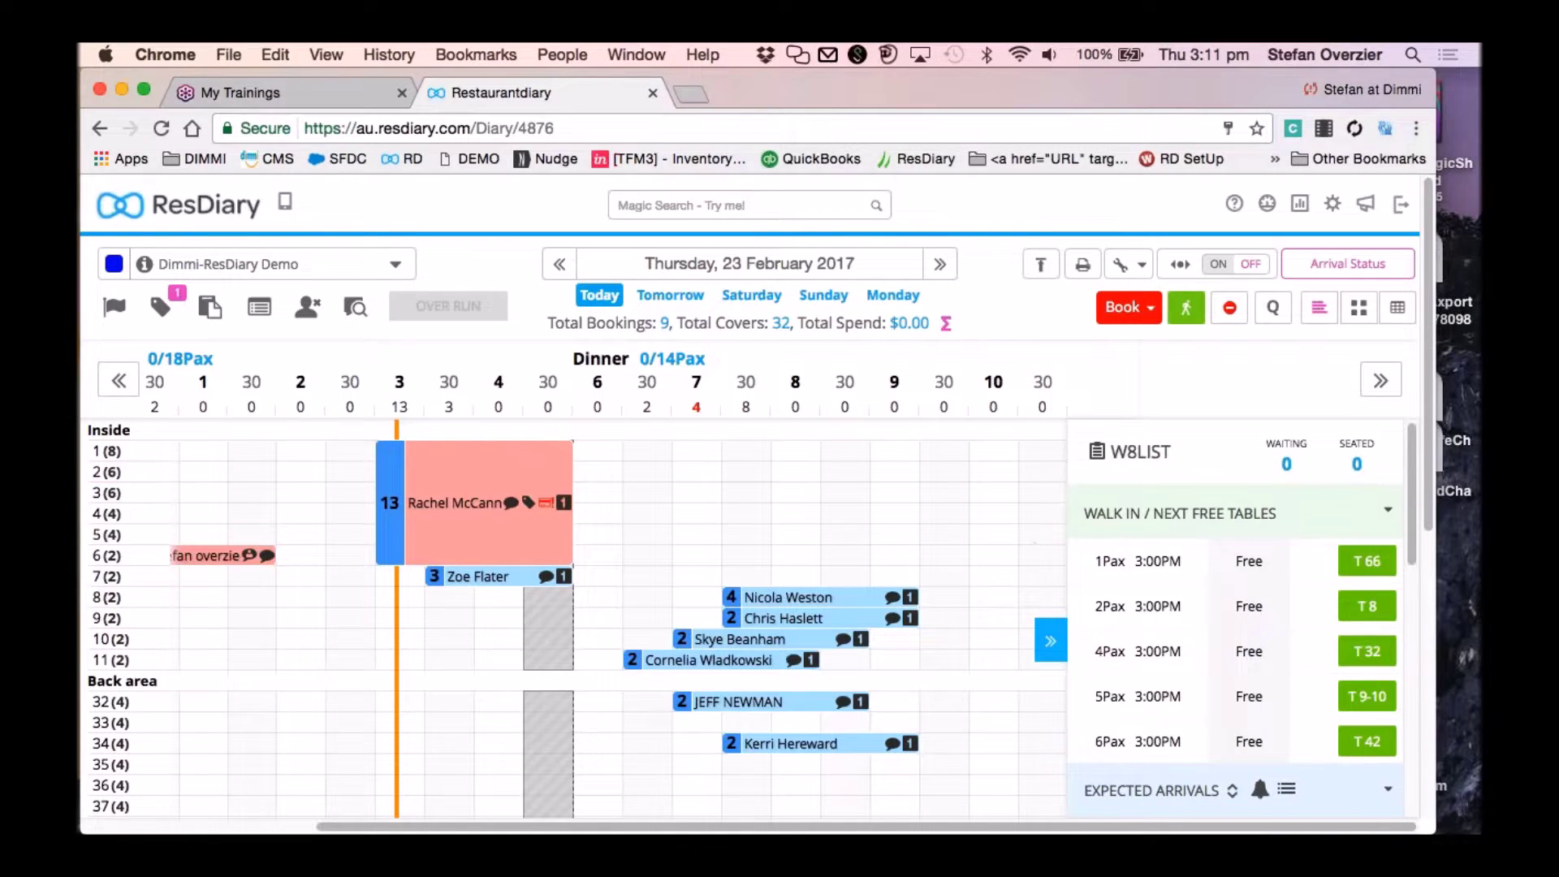
Hide the W8List side panel and check the covers and bookings summary of individual time slots.
click(1050, 640)
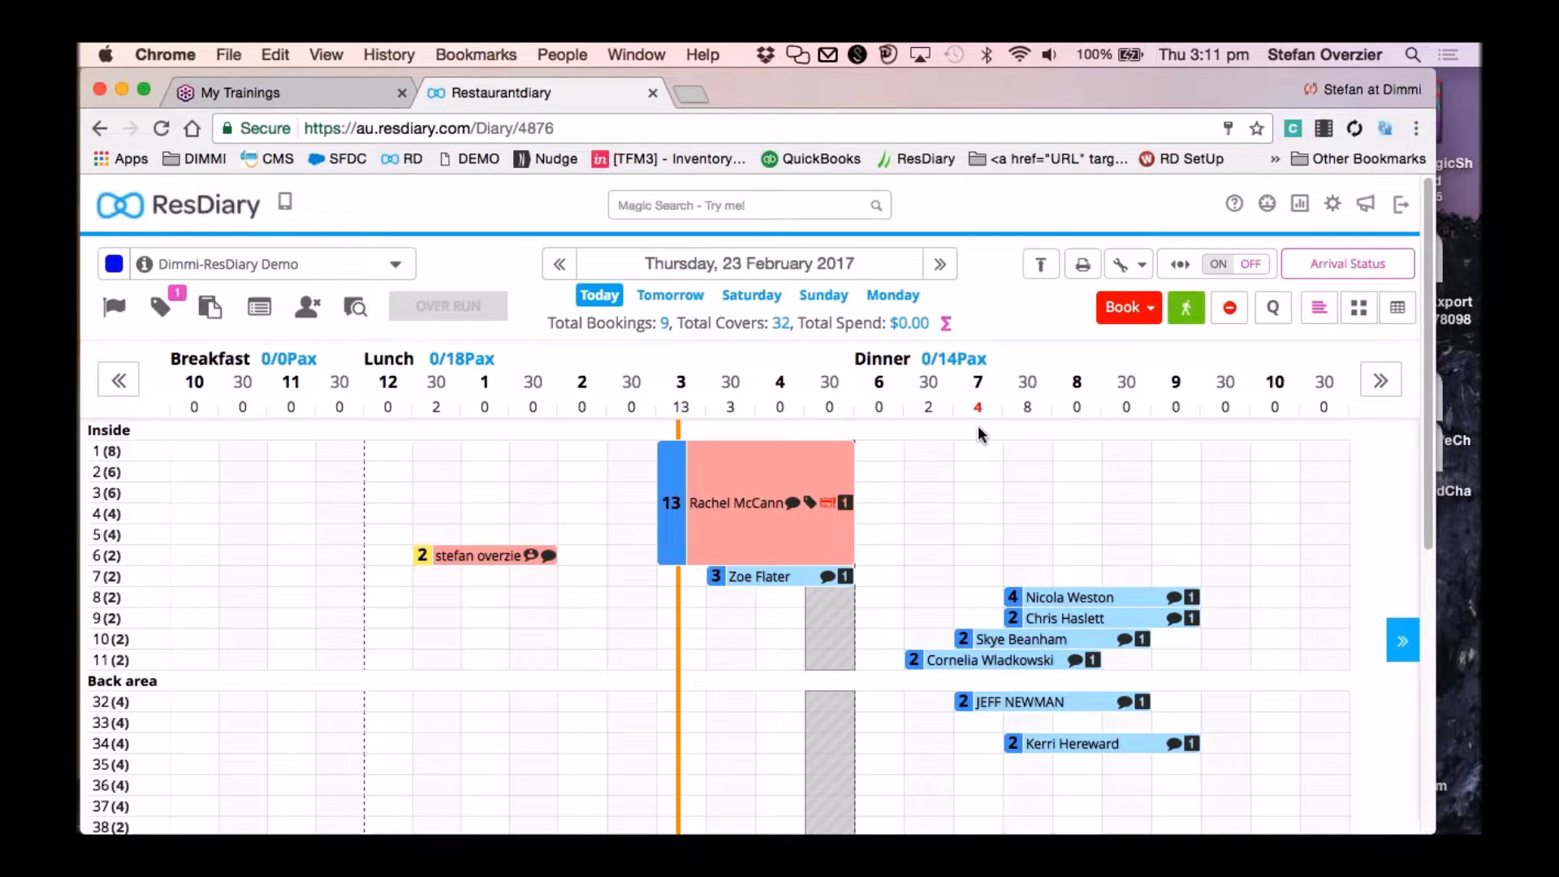
mouse_move(987, 408)
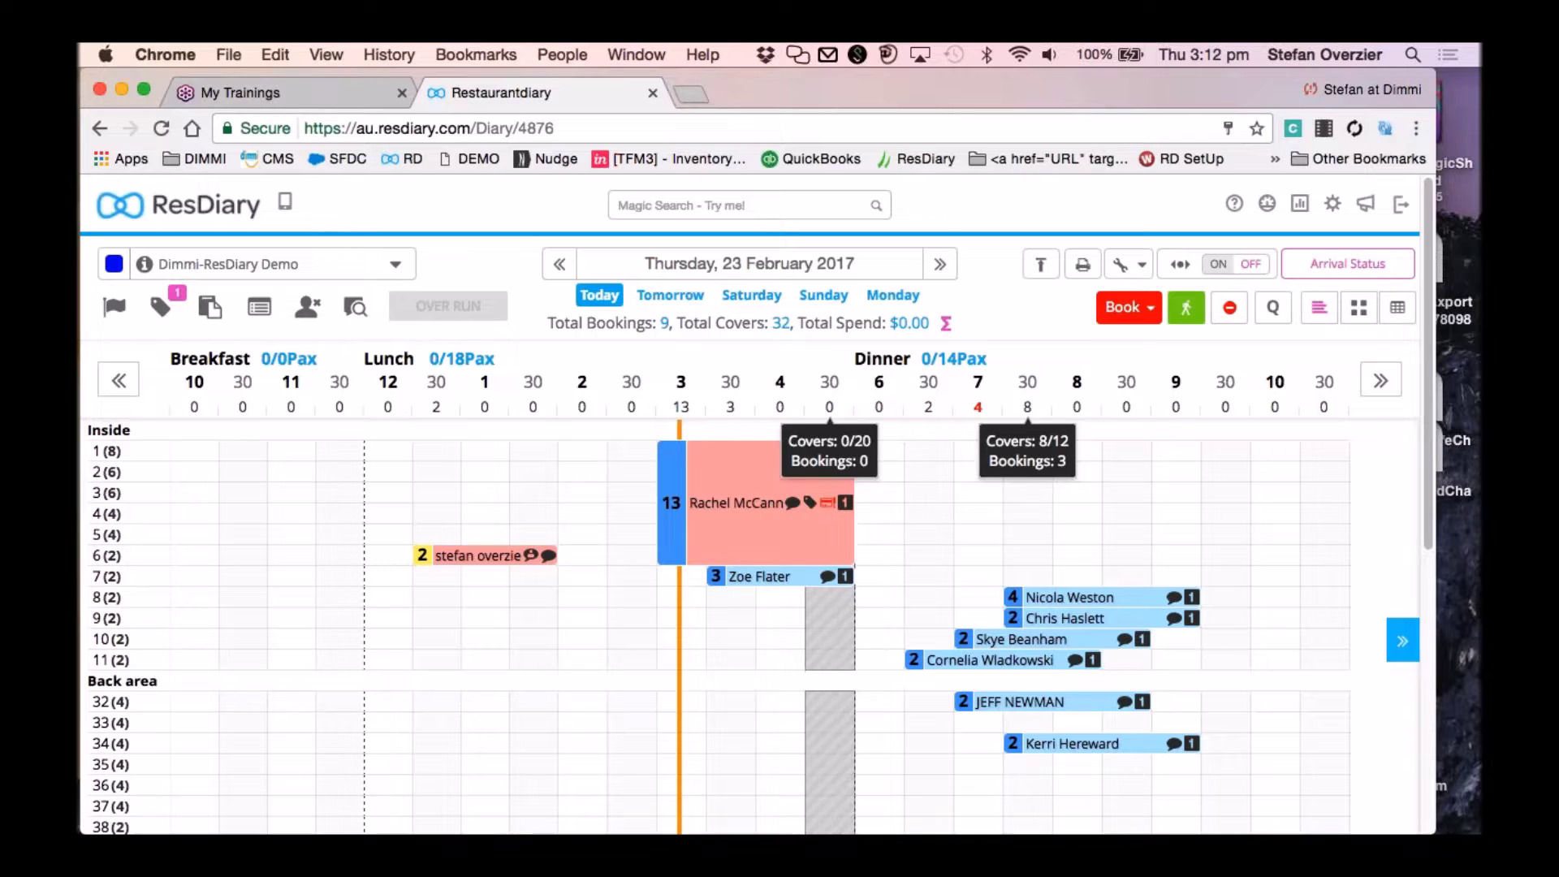
mouse_move(796, 479)
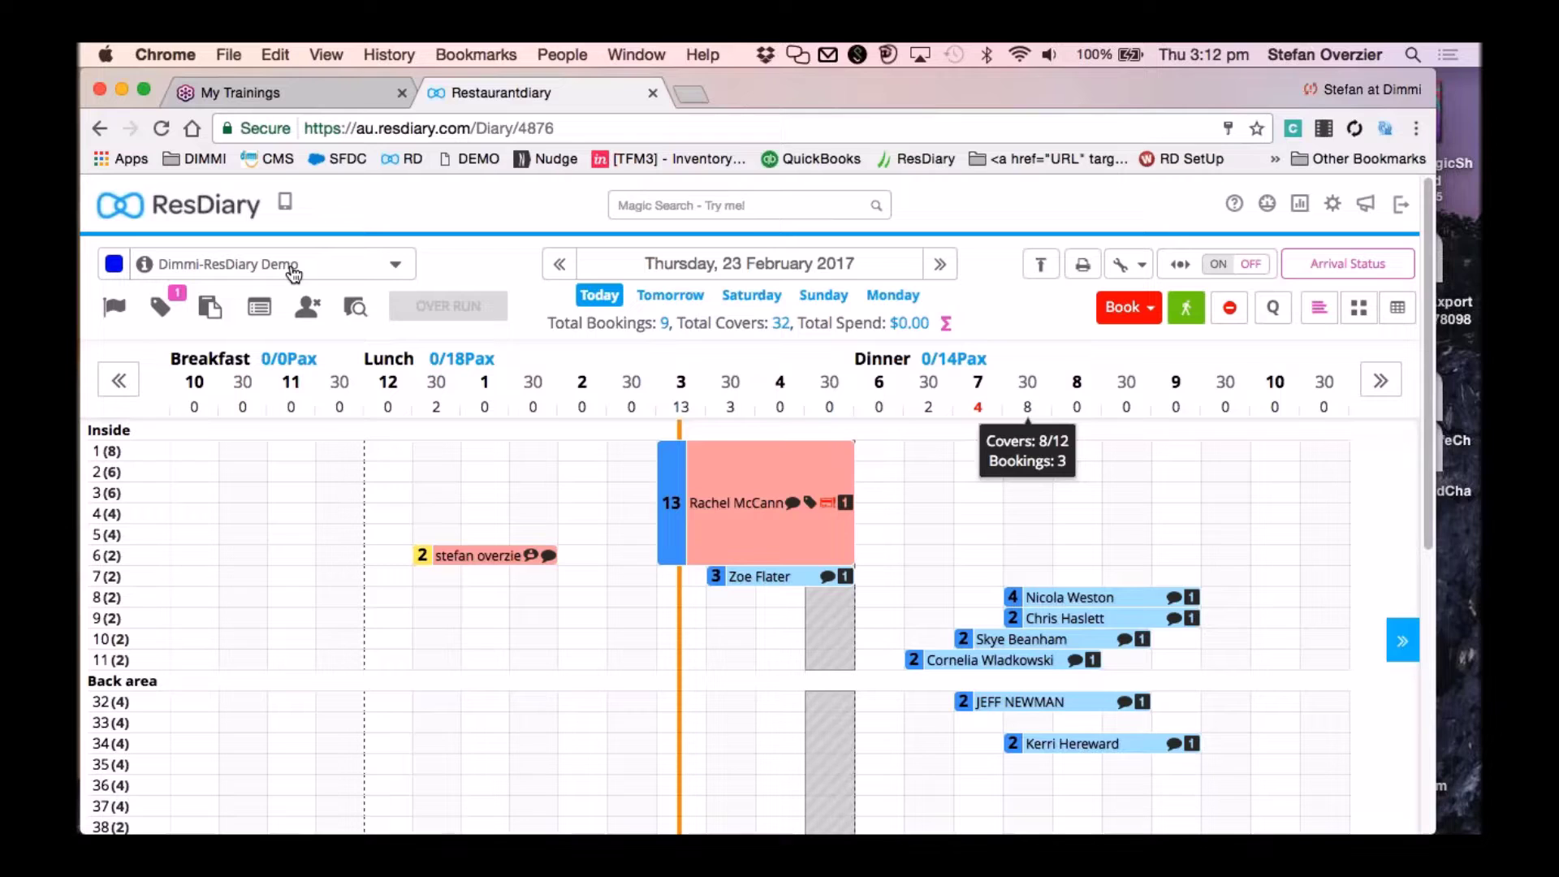
Switch to the James Corner (demo) restaurant's diary and return to the Dimmi-ResDiary Demo diary.
click(401, 271)
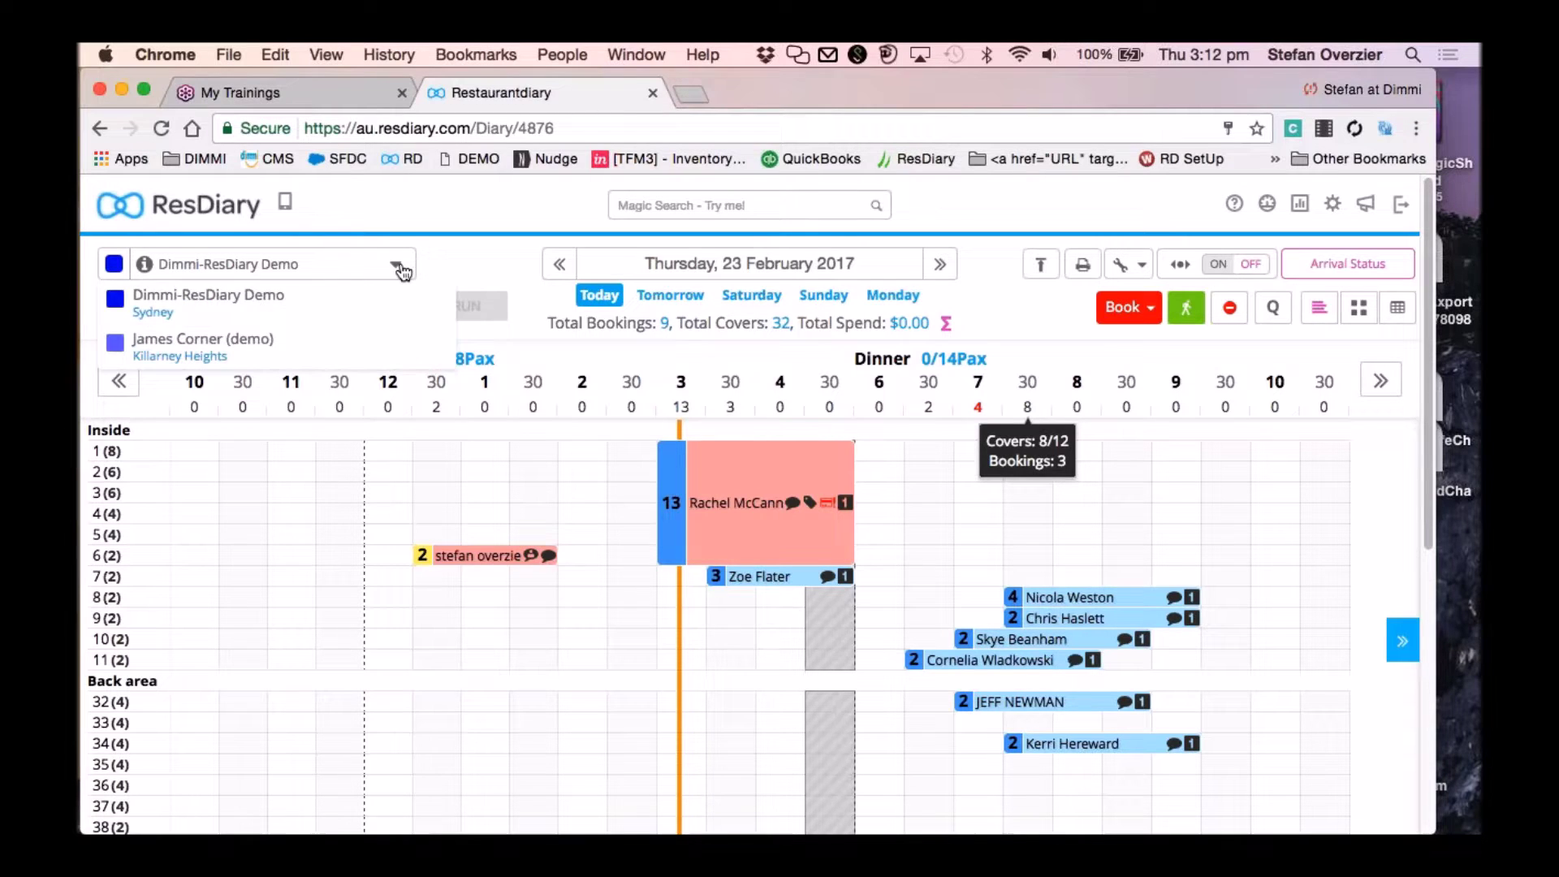
click(197, 355)
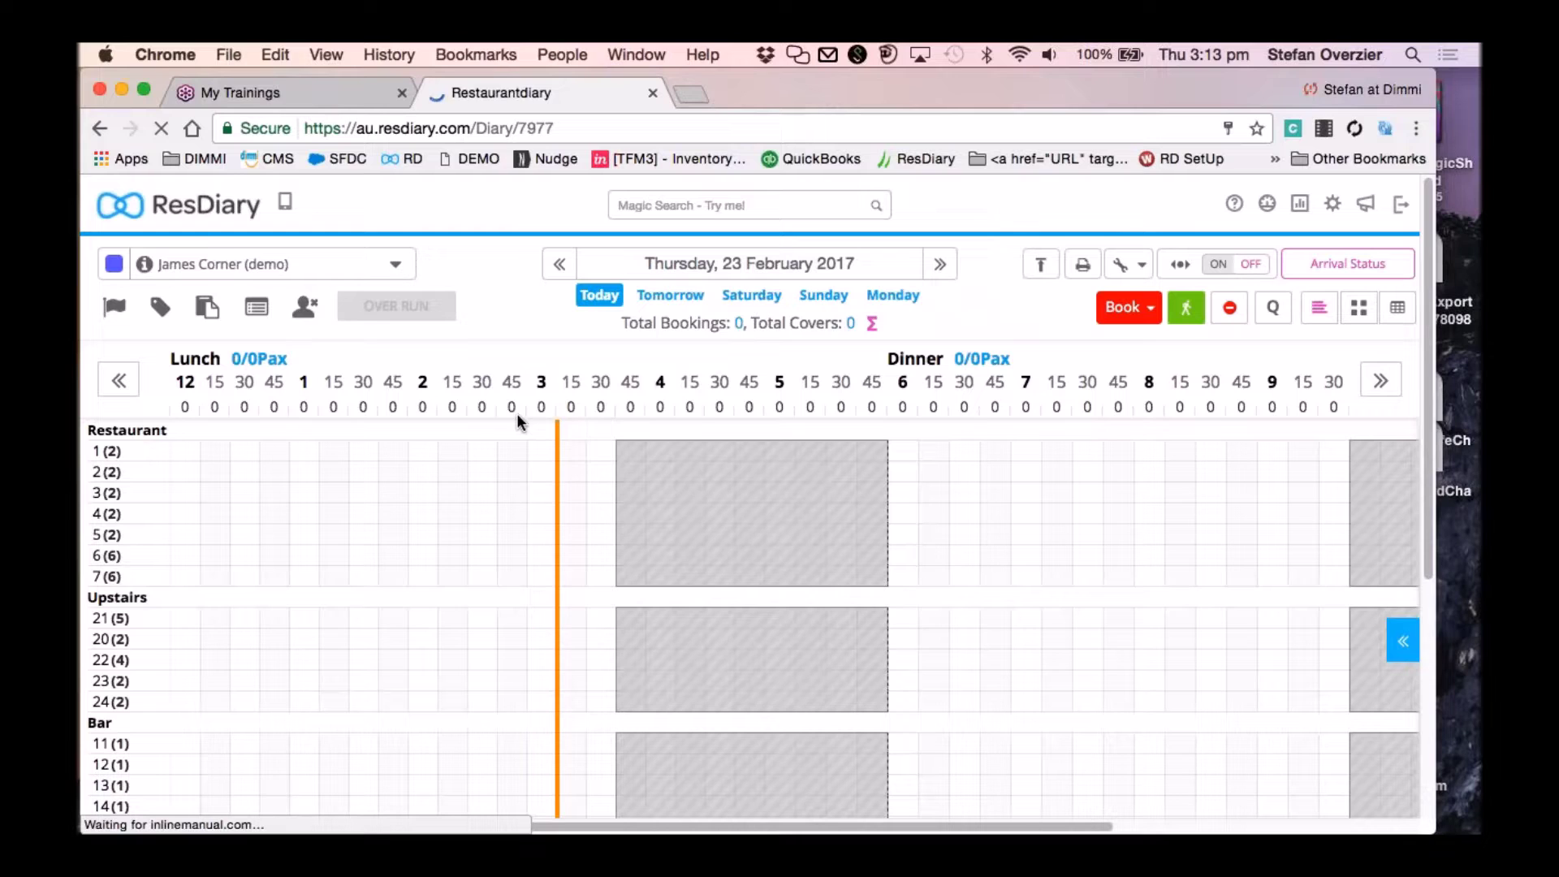
click(397, 268)
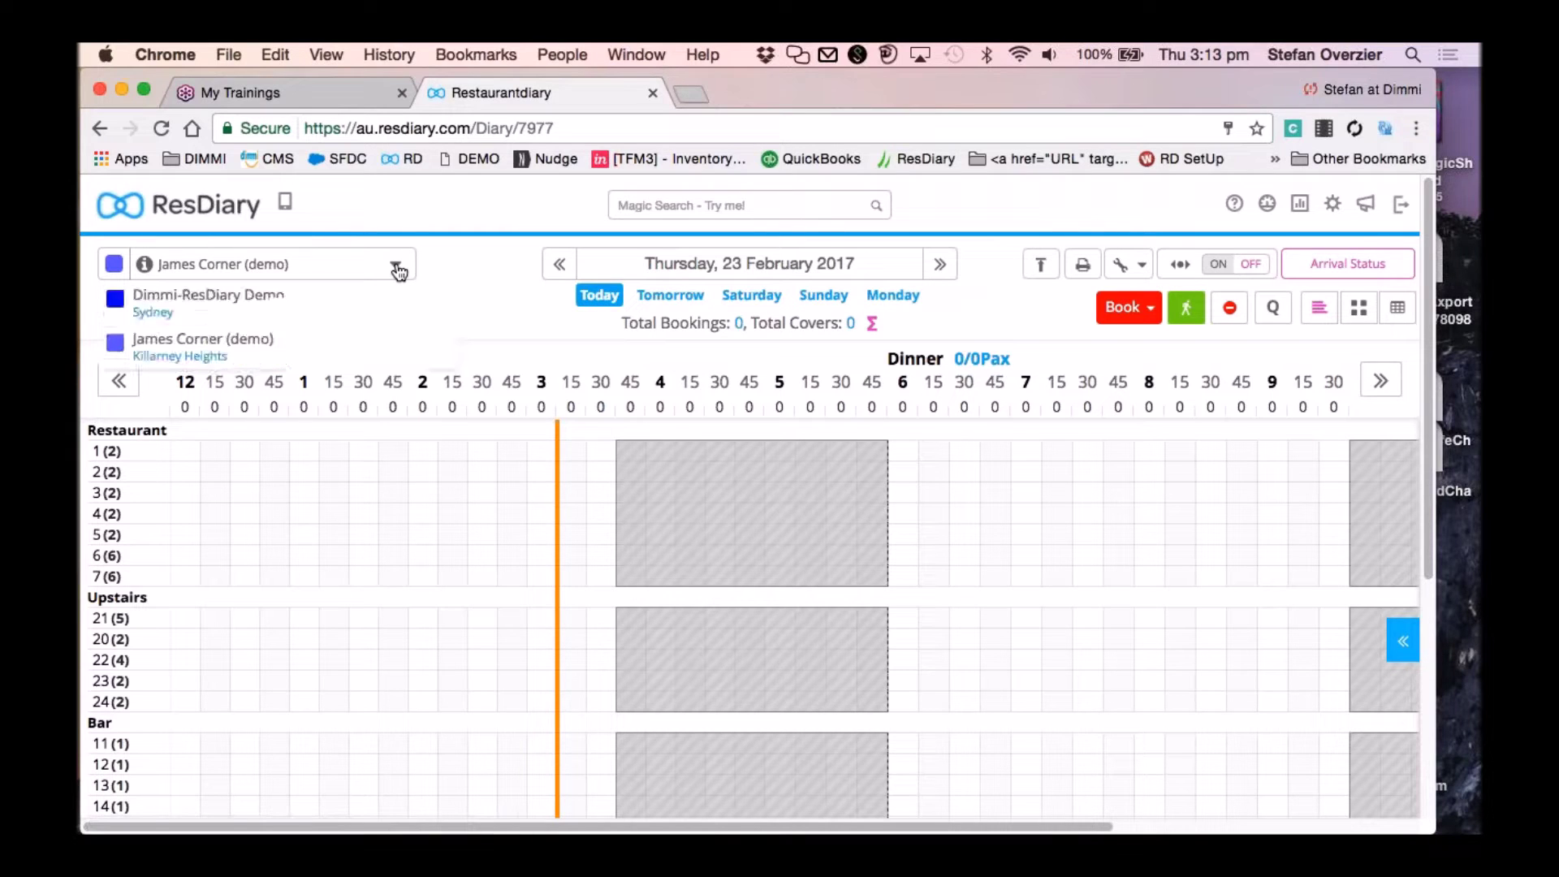
click(158, 299)
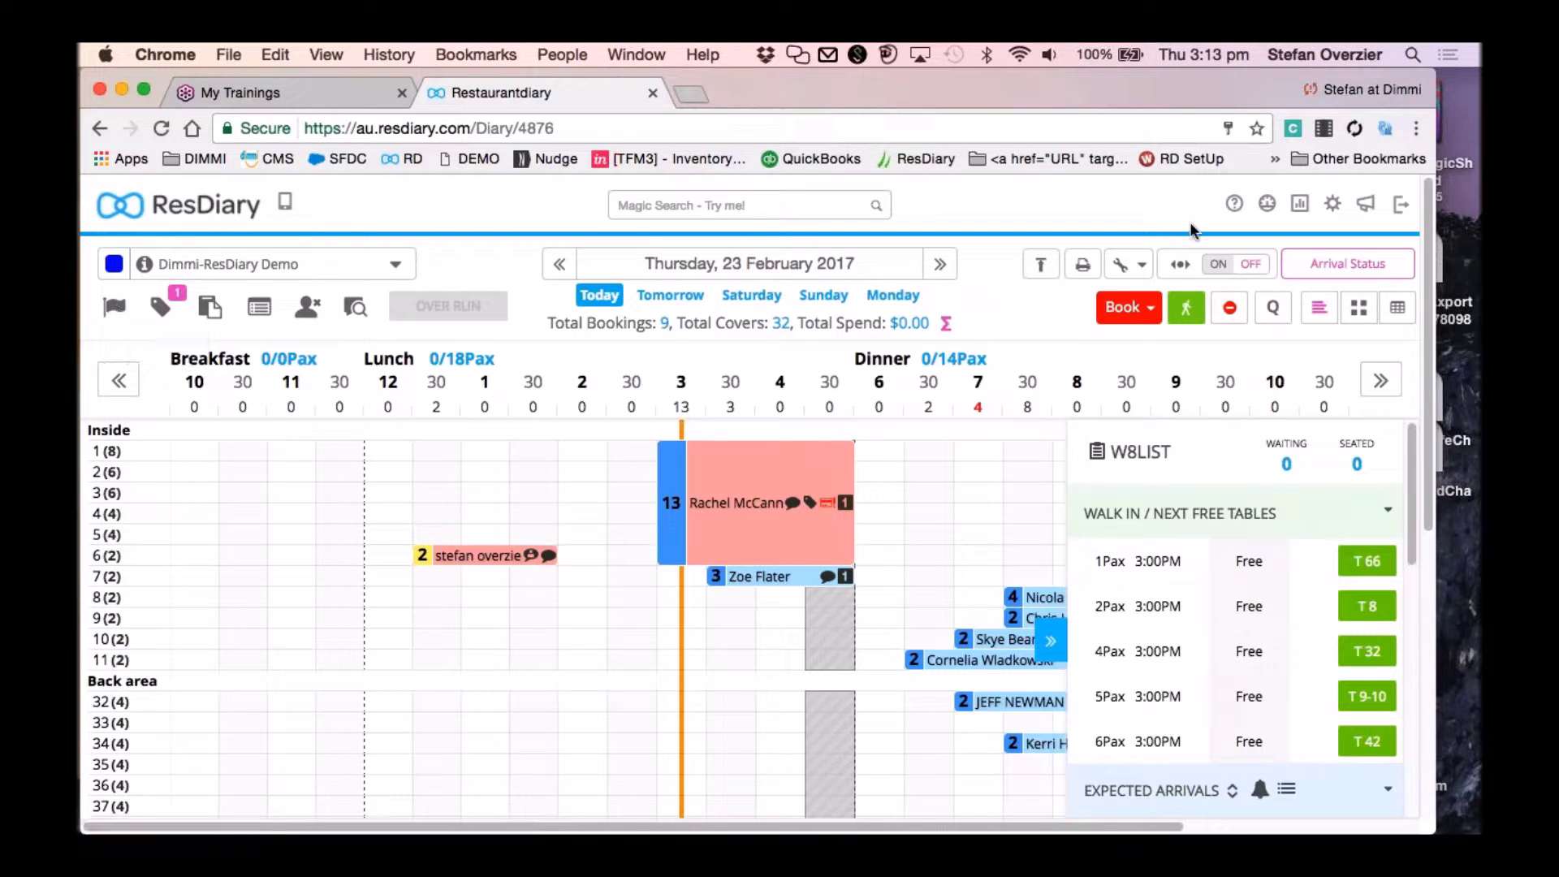
Open the restaurant's settings, look through the available categories, and open the diary's Messages page.
click(1336, 204)
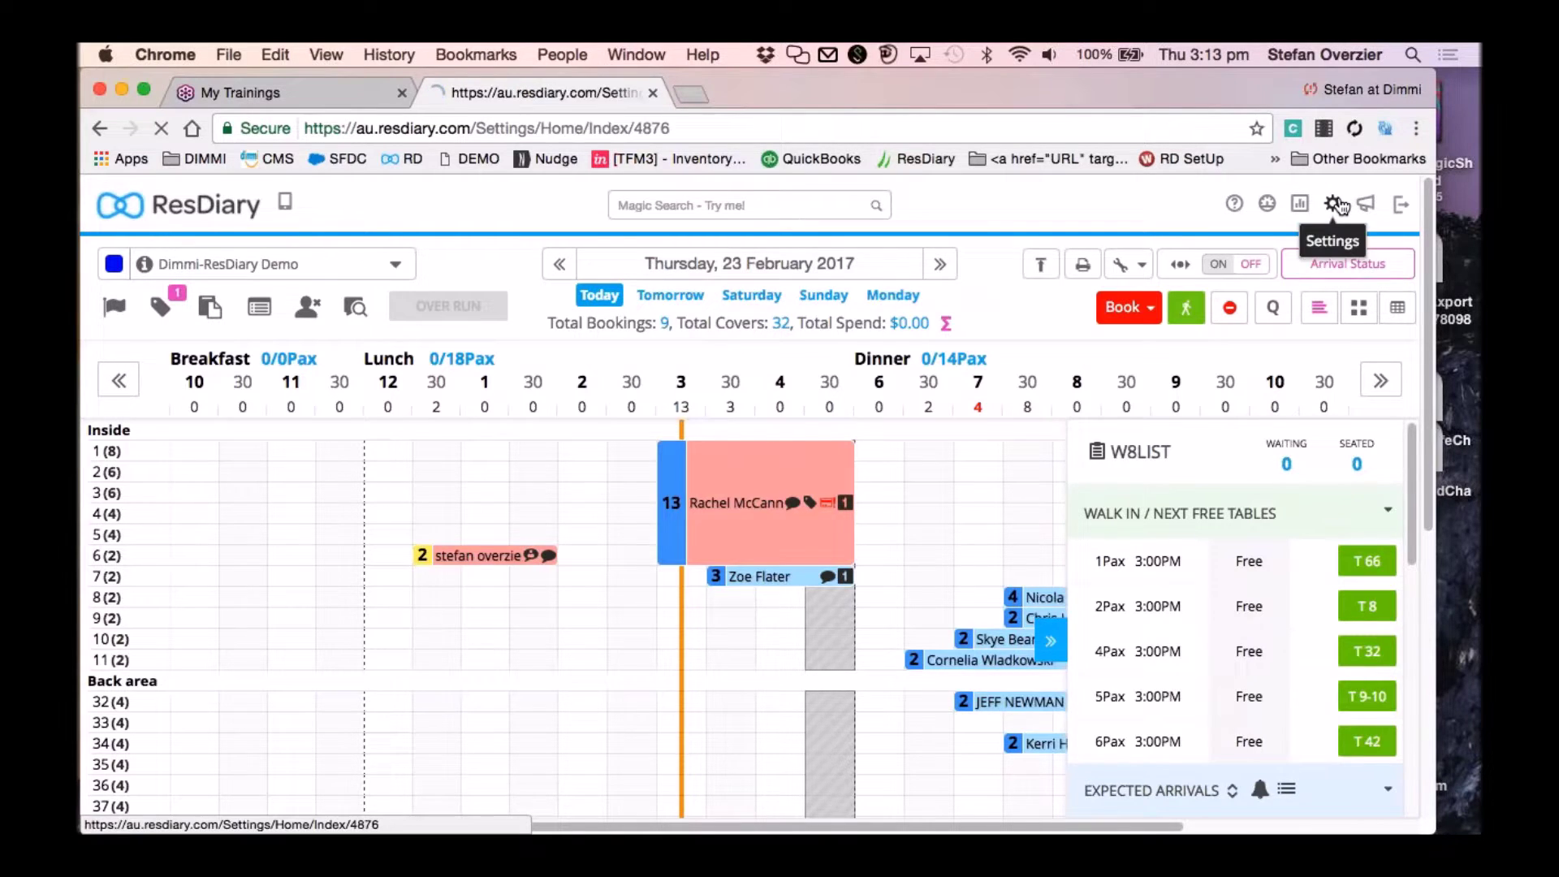
scroll(526, 397, down, 3)
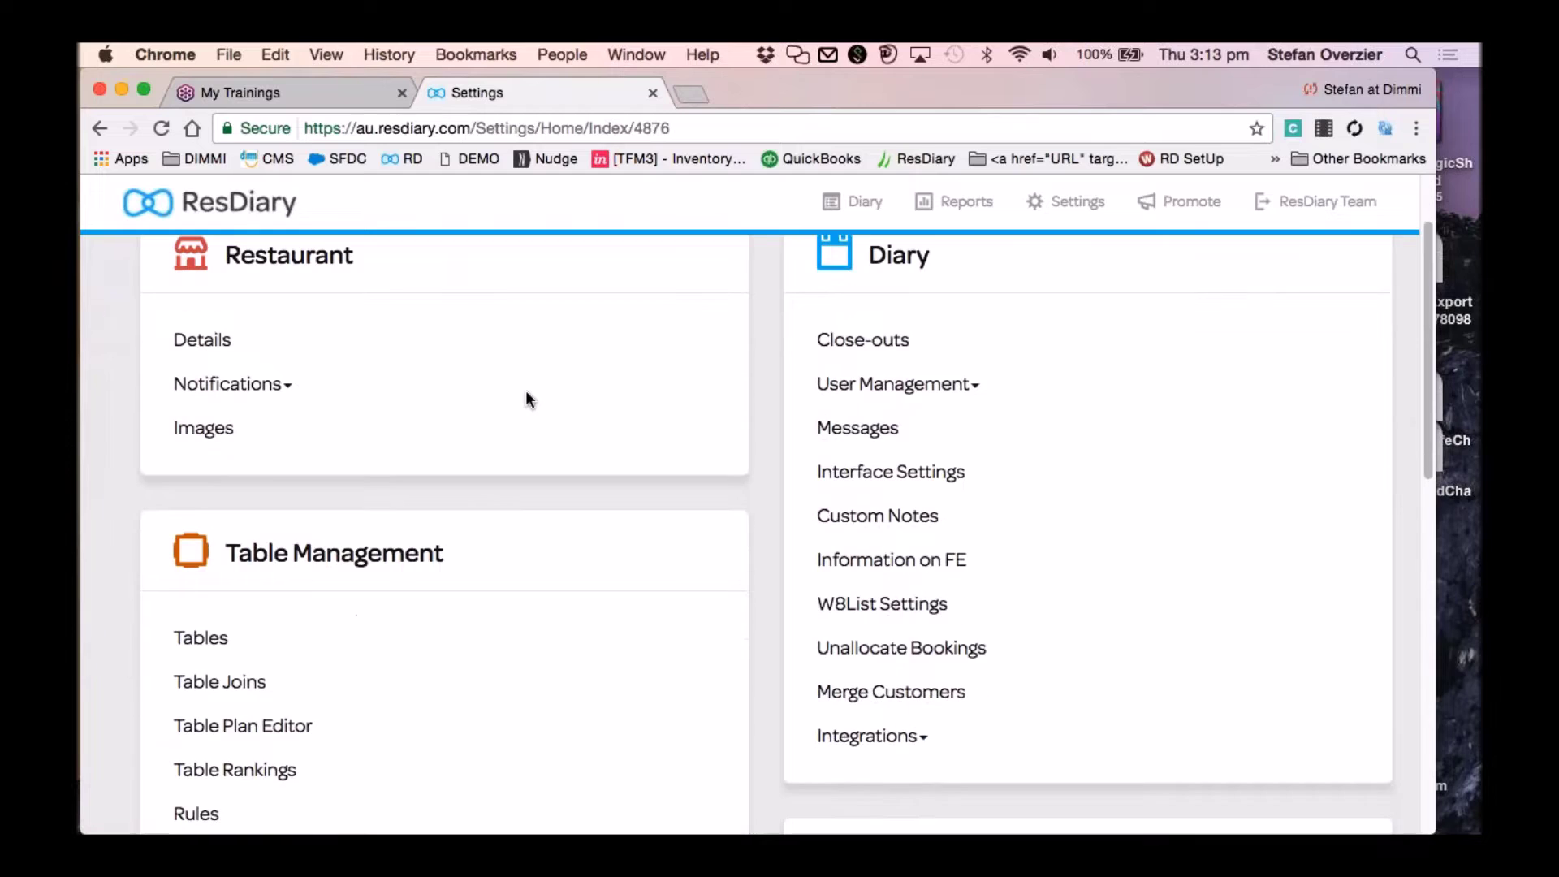
scroll(661, 397, up, 1)
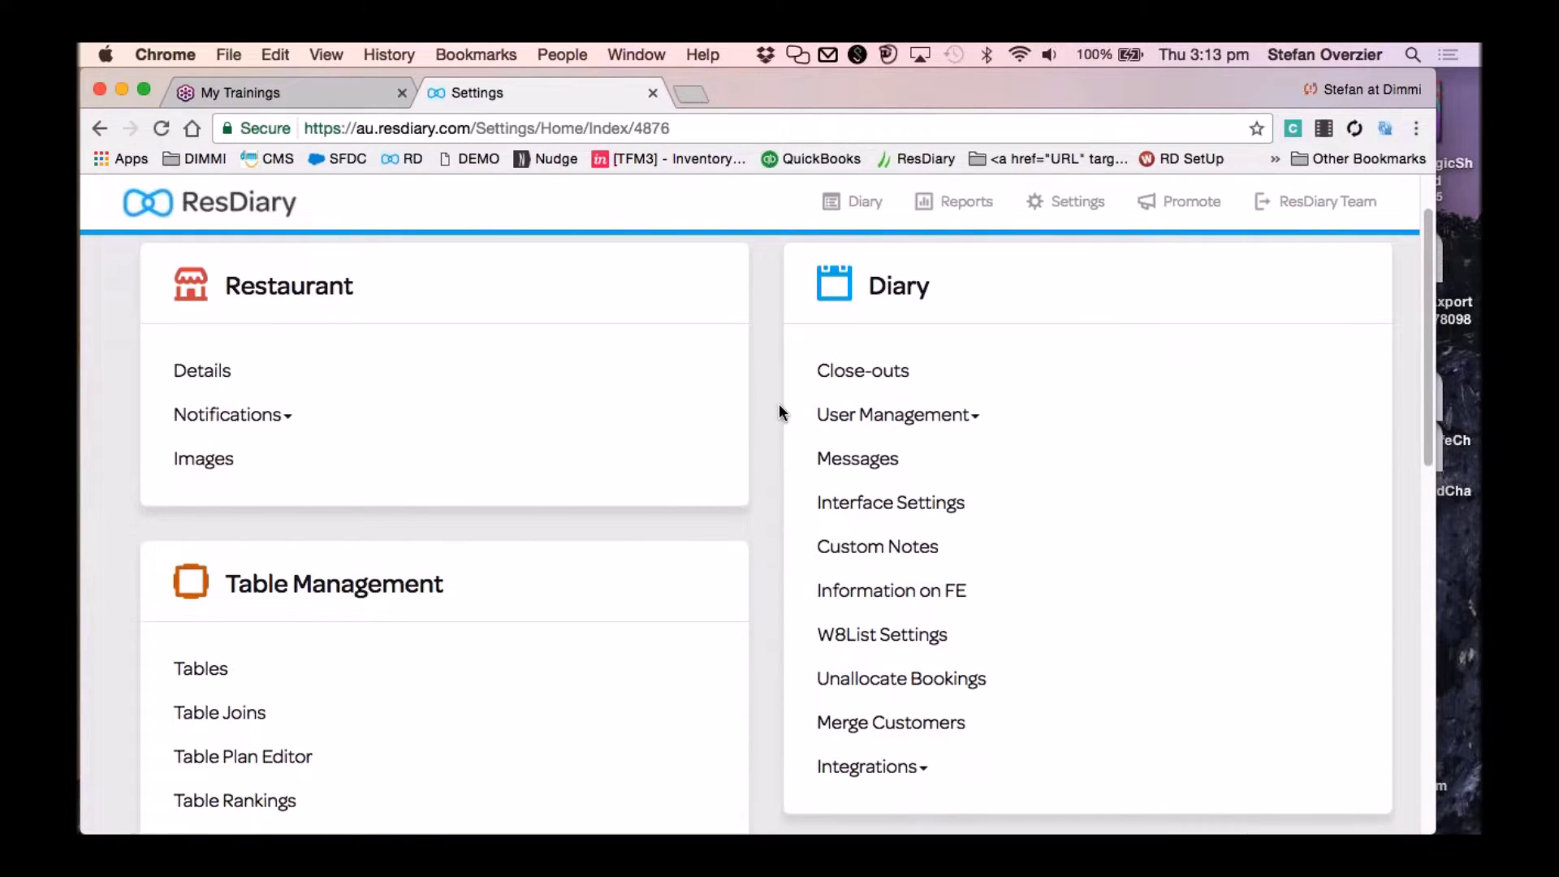
scroll(778, 402, down, 5)
scroll(779, 414, down, 6)
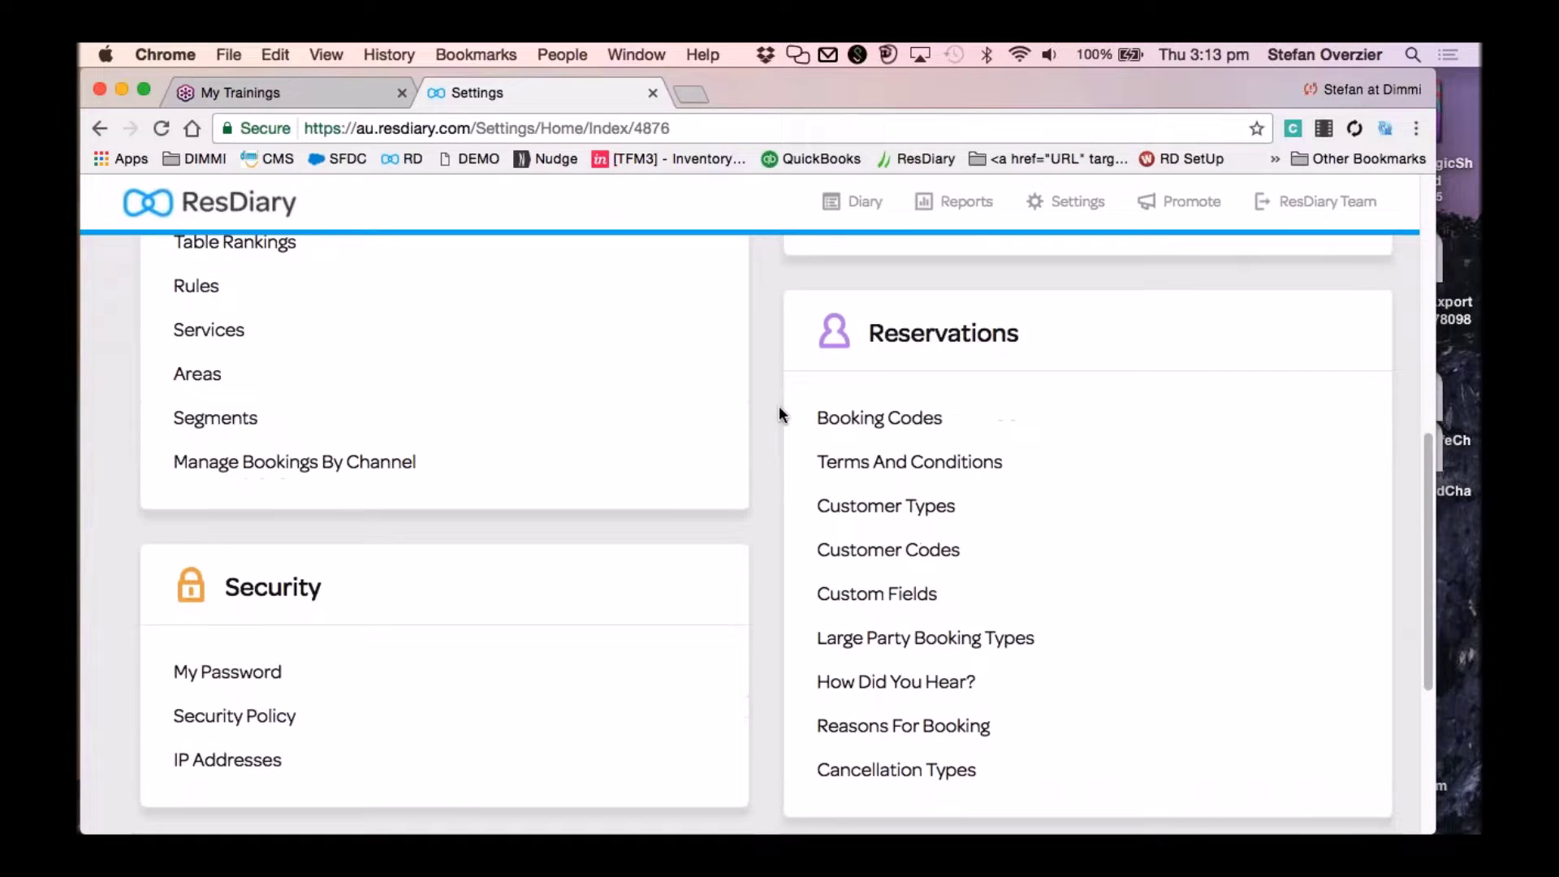
scroll(780, 414, up, 11)
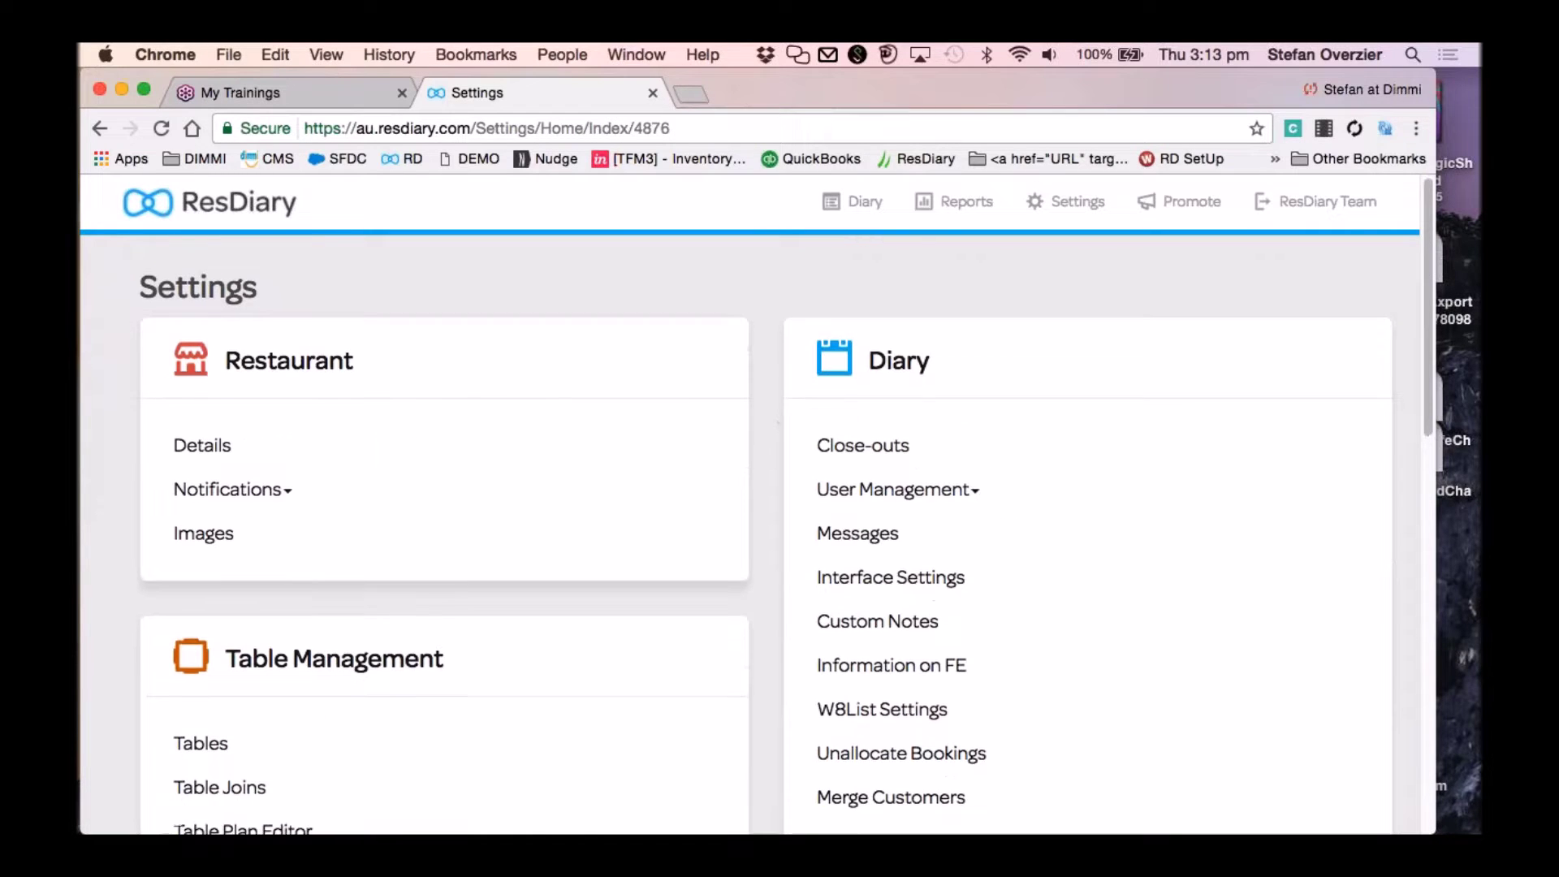
scroll(778, 414, down, 1)
click(858, 508)
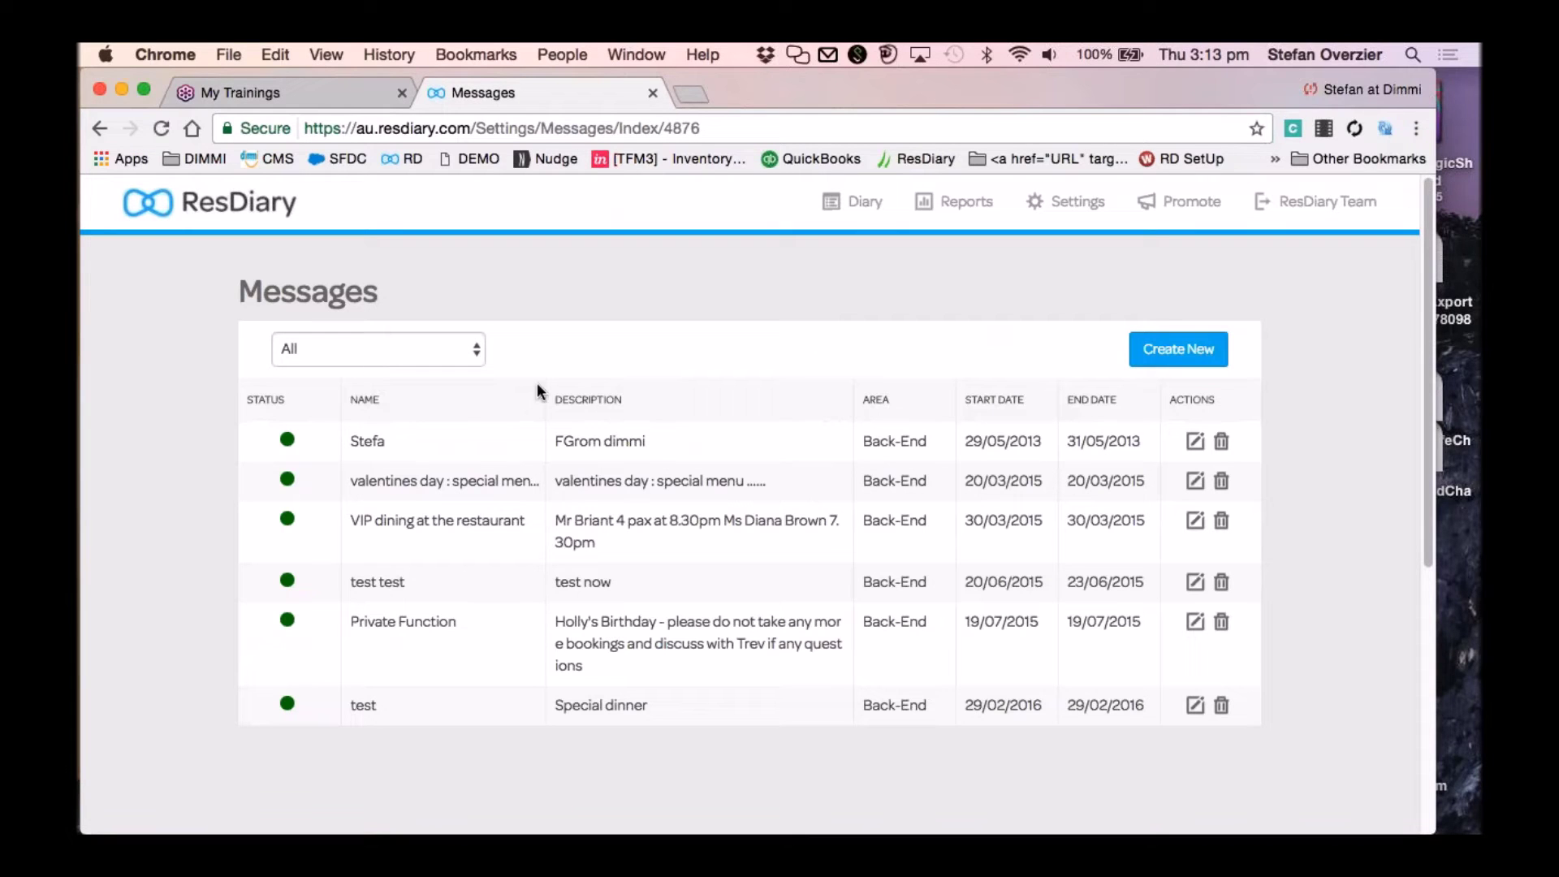
Create a new restaurant message named "test" with the description "Webinar".
click(1180, 349)
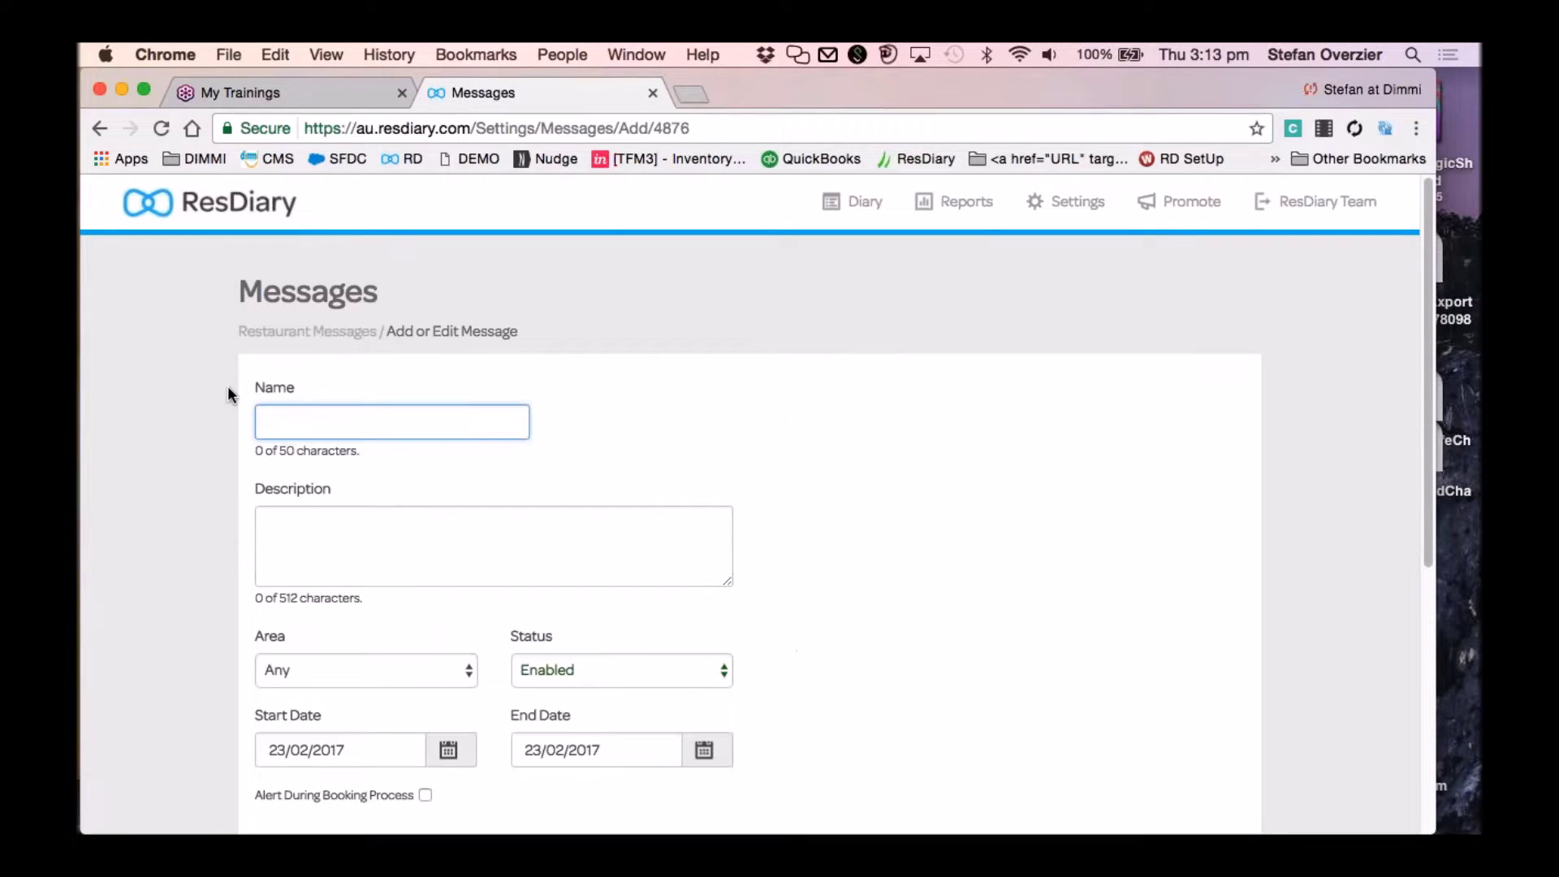
key(Tab)
scroll(361, 548, down, 1)
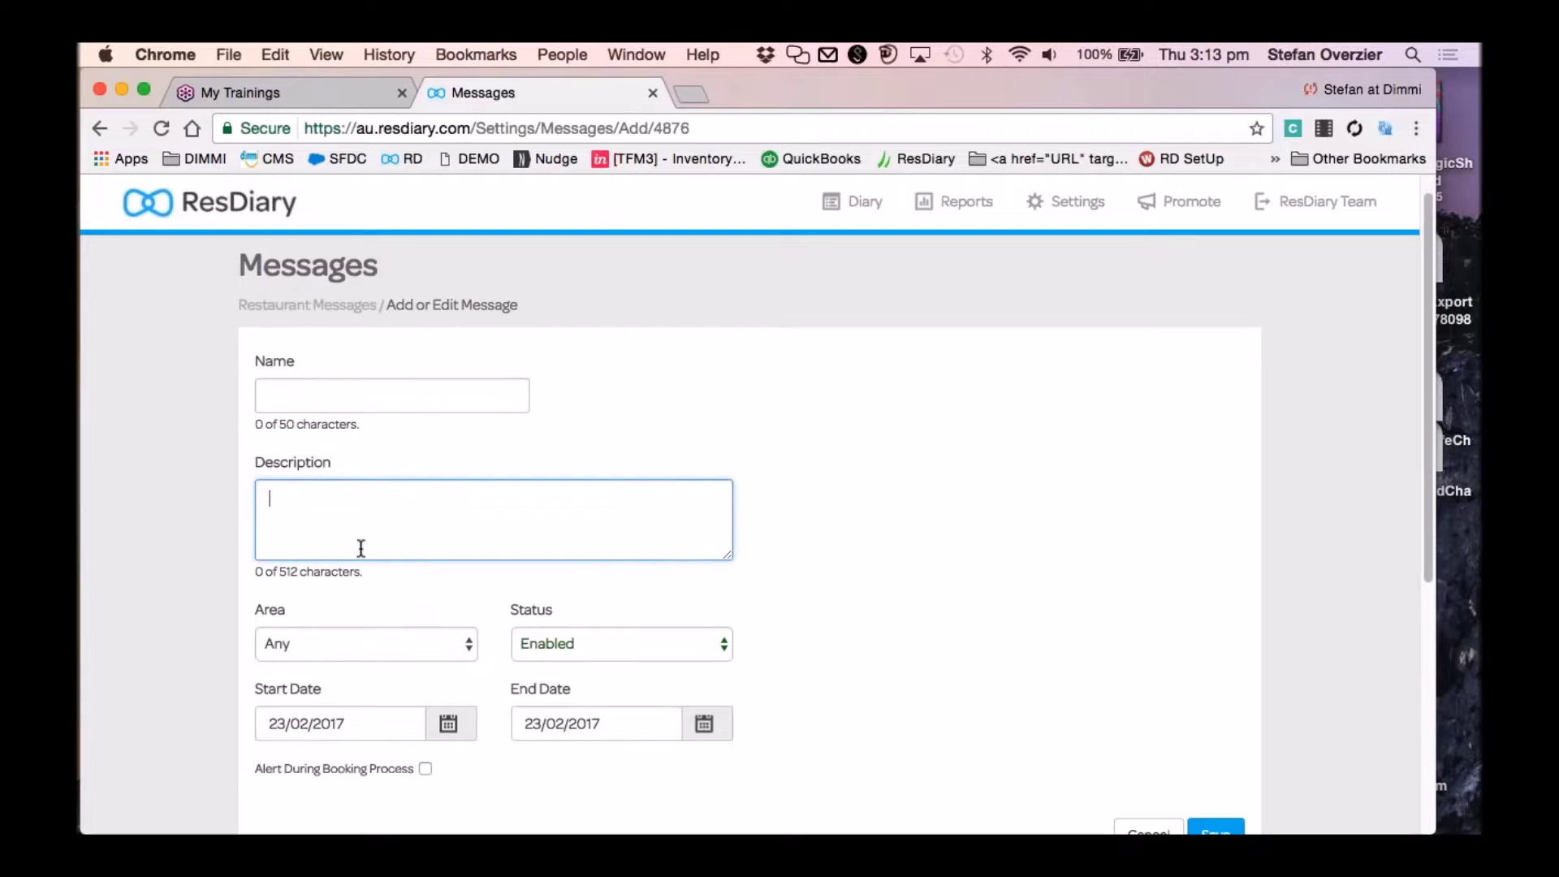
click(294, 398)
text(T)
key(BackSpace)
text(test)
key(Tab)
text(Webinar)
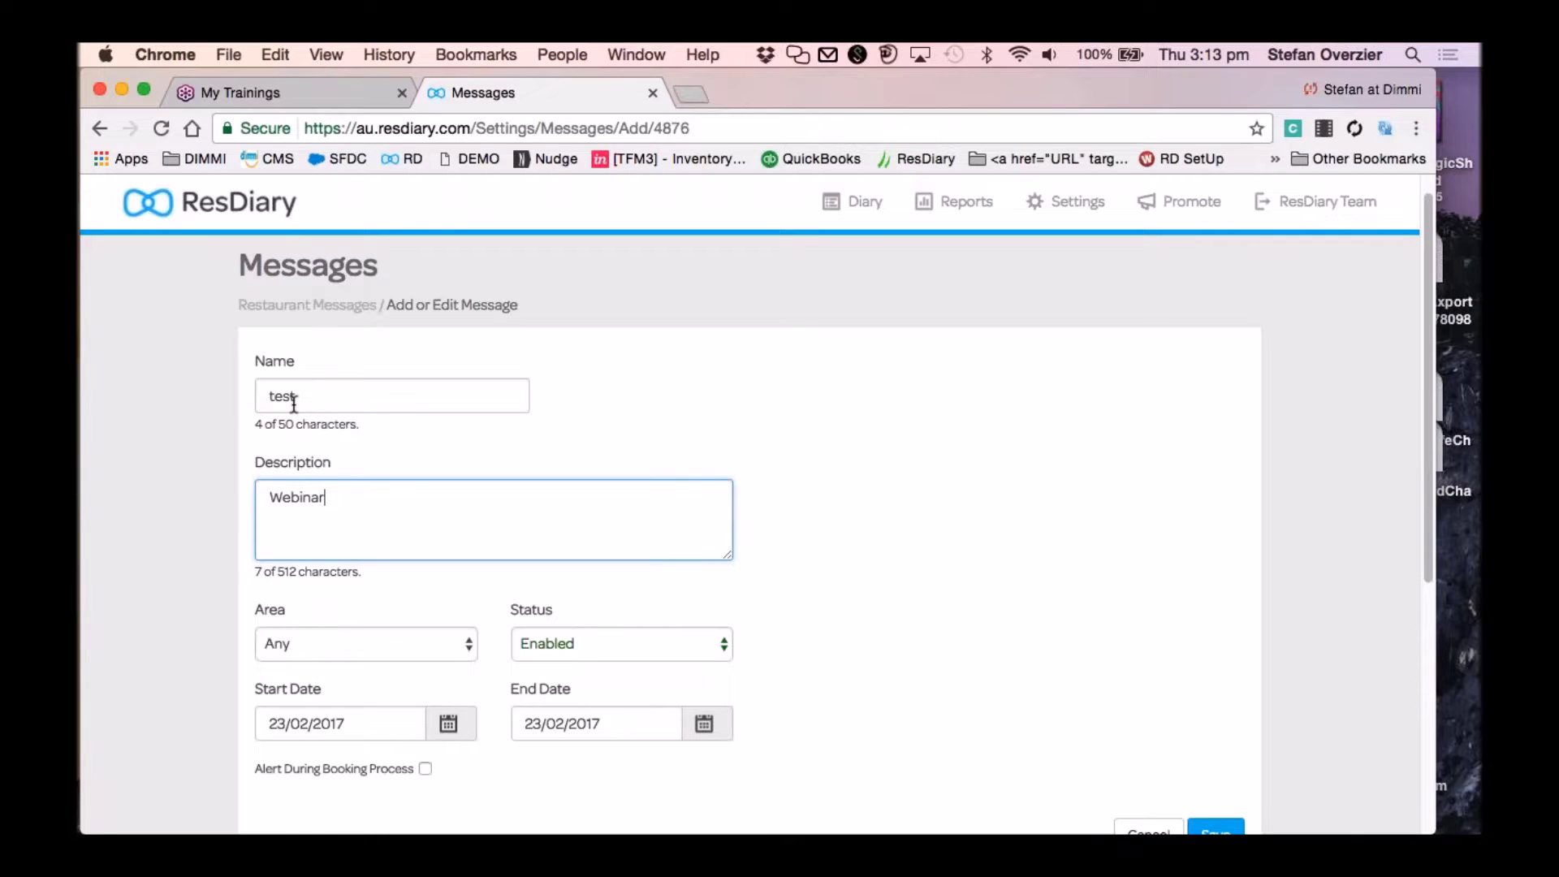
Set the message's end date to 24/02/2017.
scroll(294, 404, down, 1)
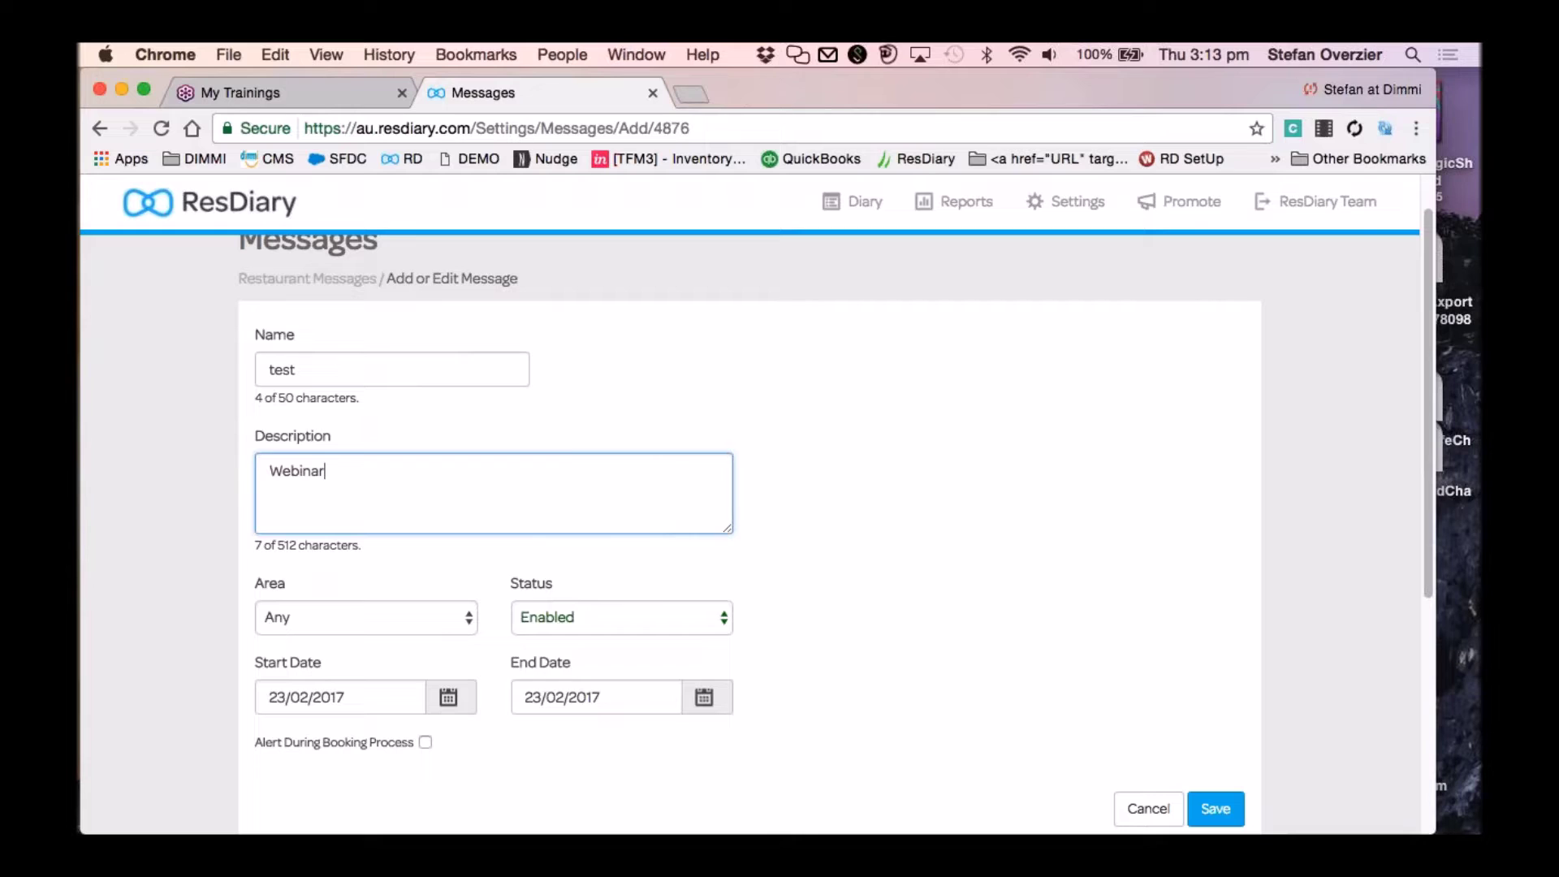
click(704, 697)
click(708, 597)
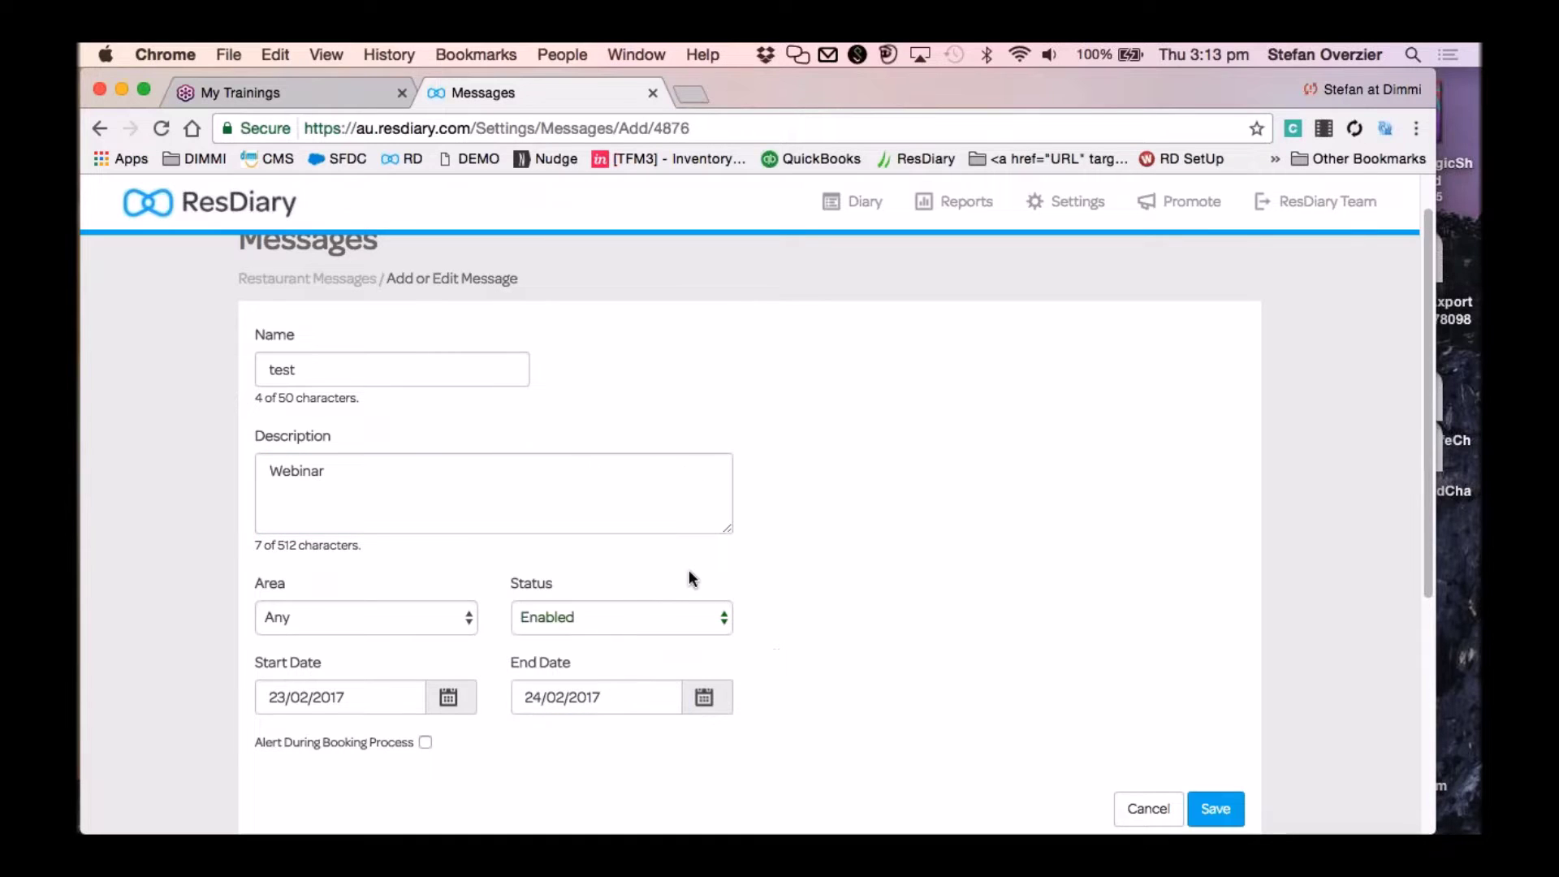
Keep the message's area as Any, enable the alert during the booking process, and save the message.
click(369, 626)
click(860, 526)
scroll(861, 526, down, 1)
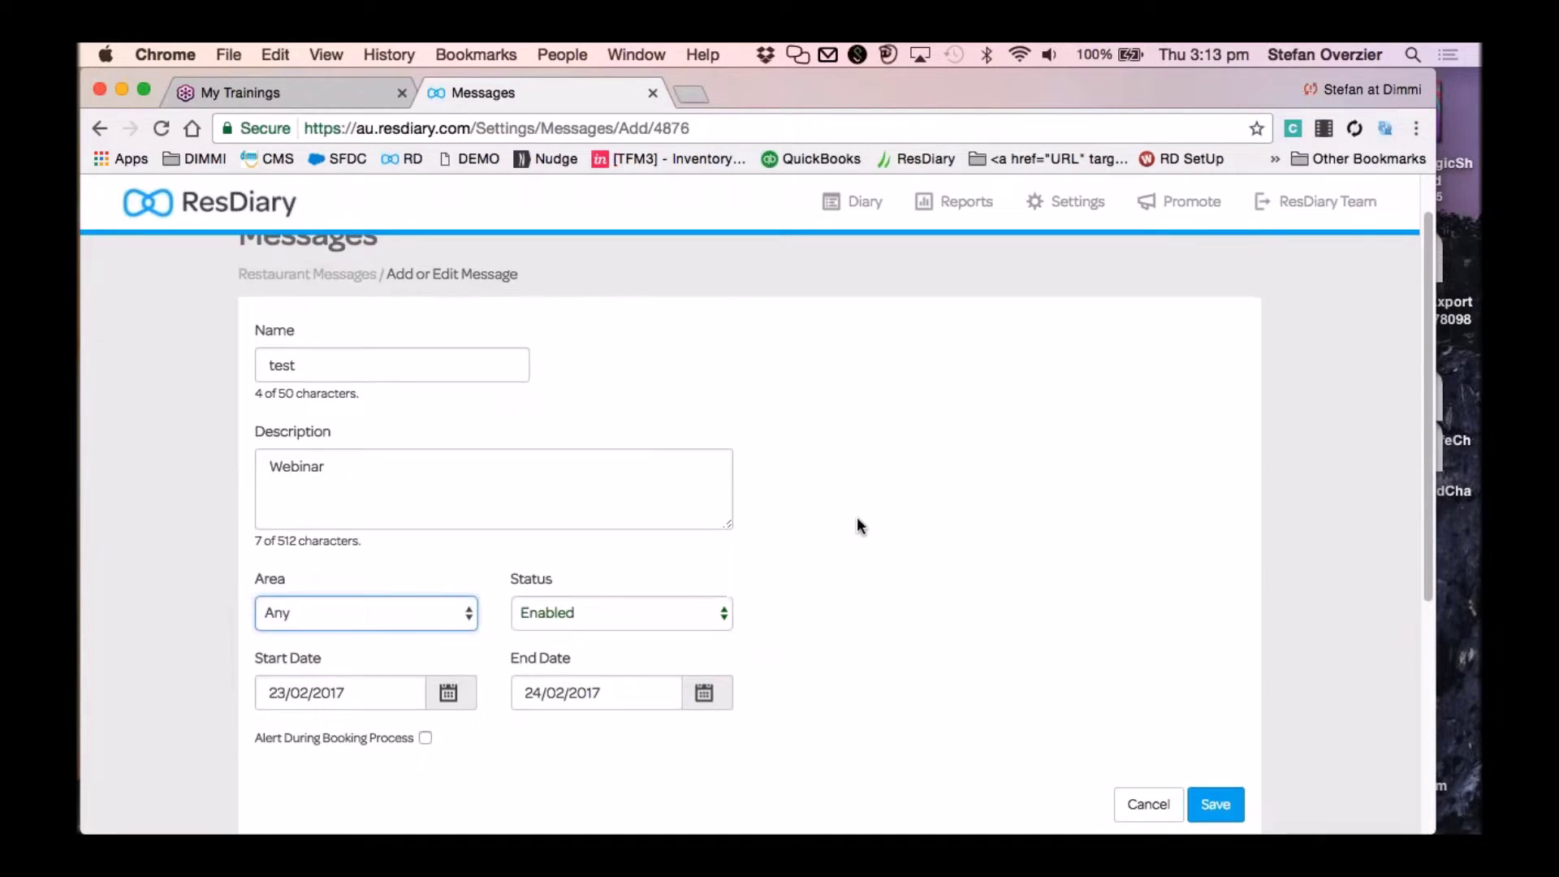
scroll(861, 526, down, 3)
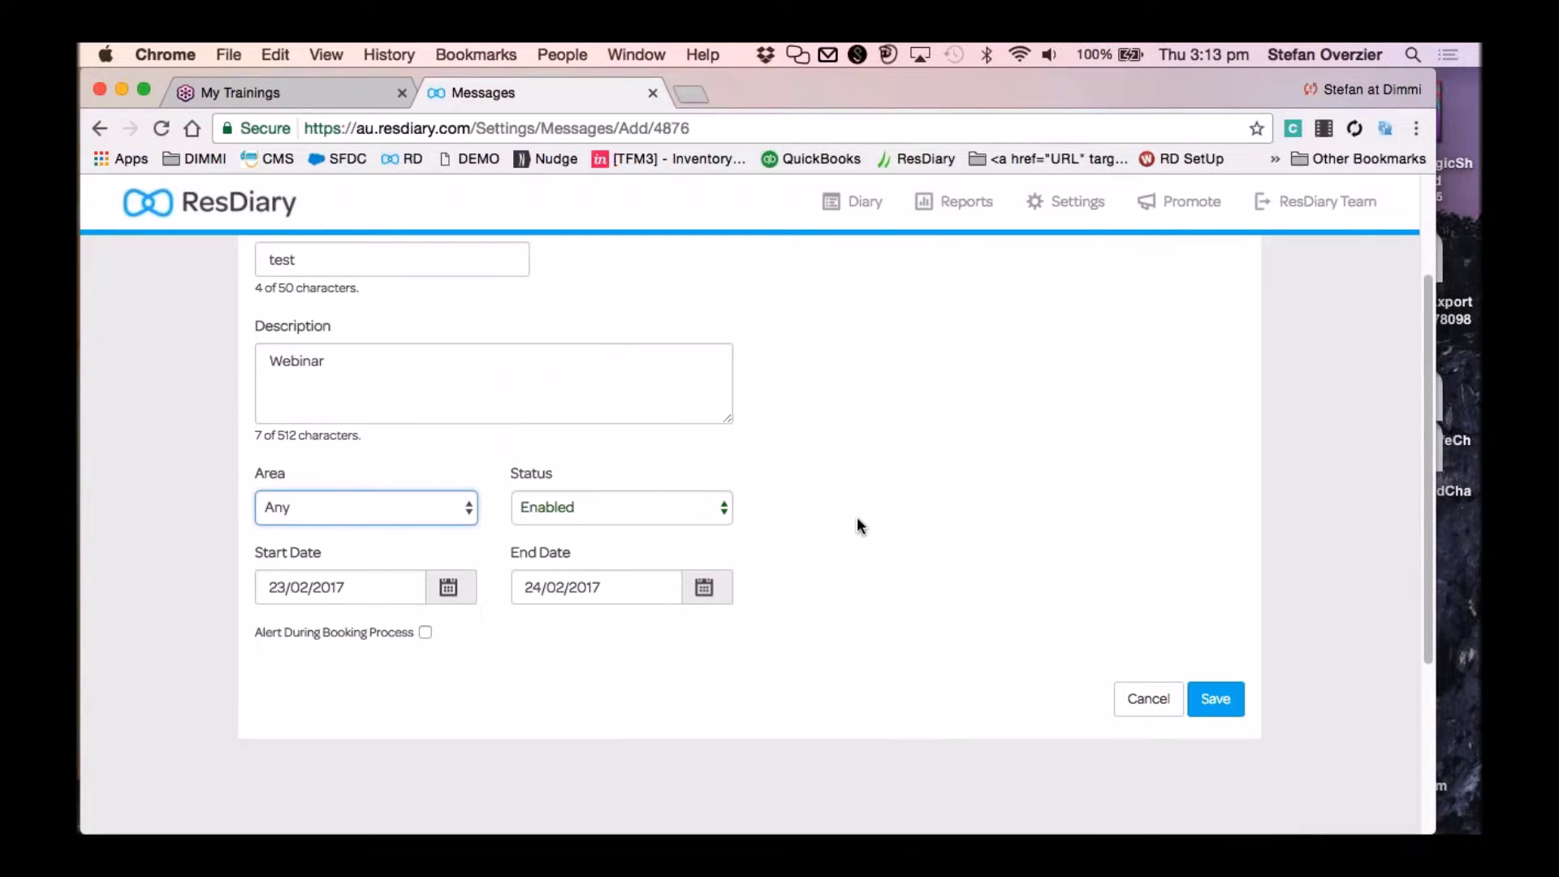
click(425, 634)
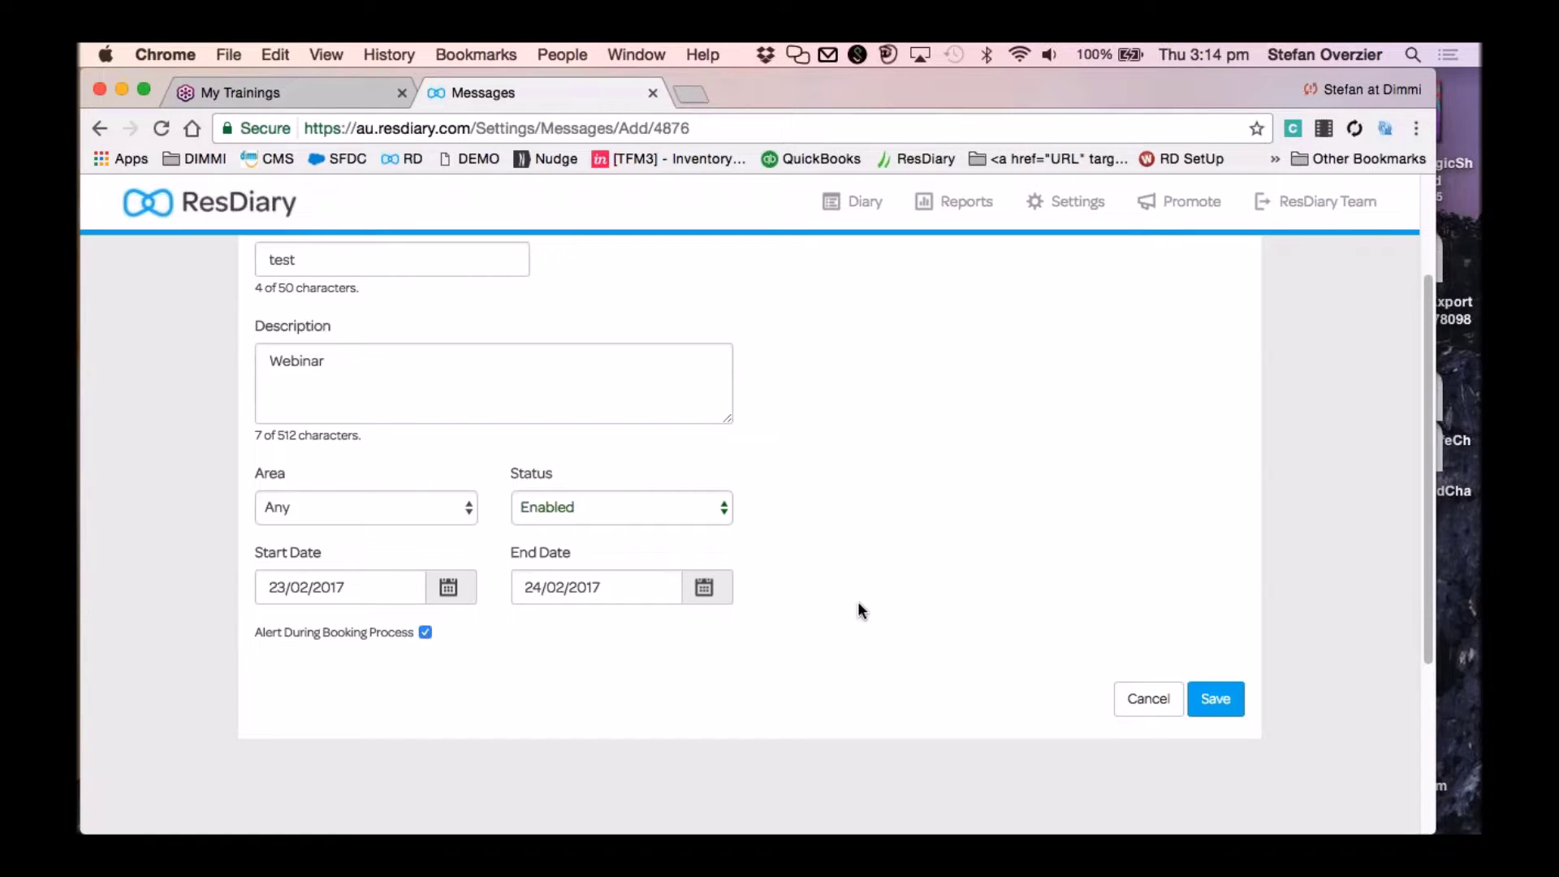
click(1217, 703)
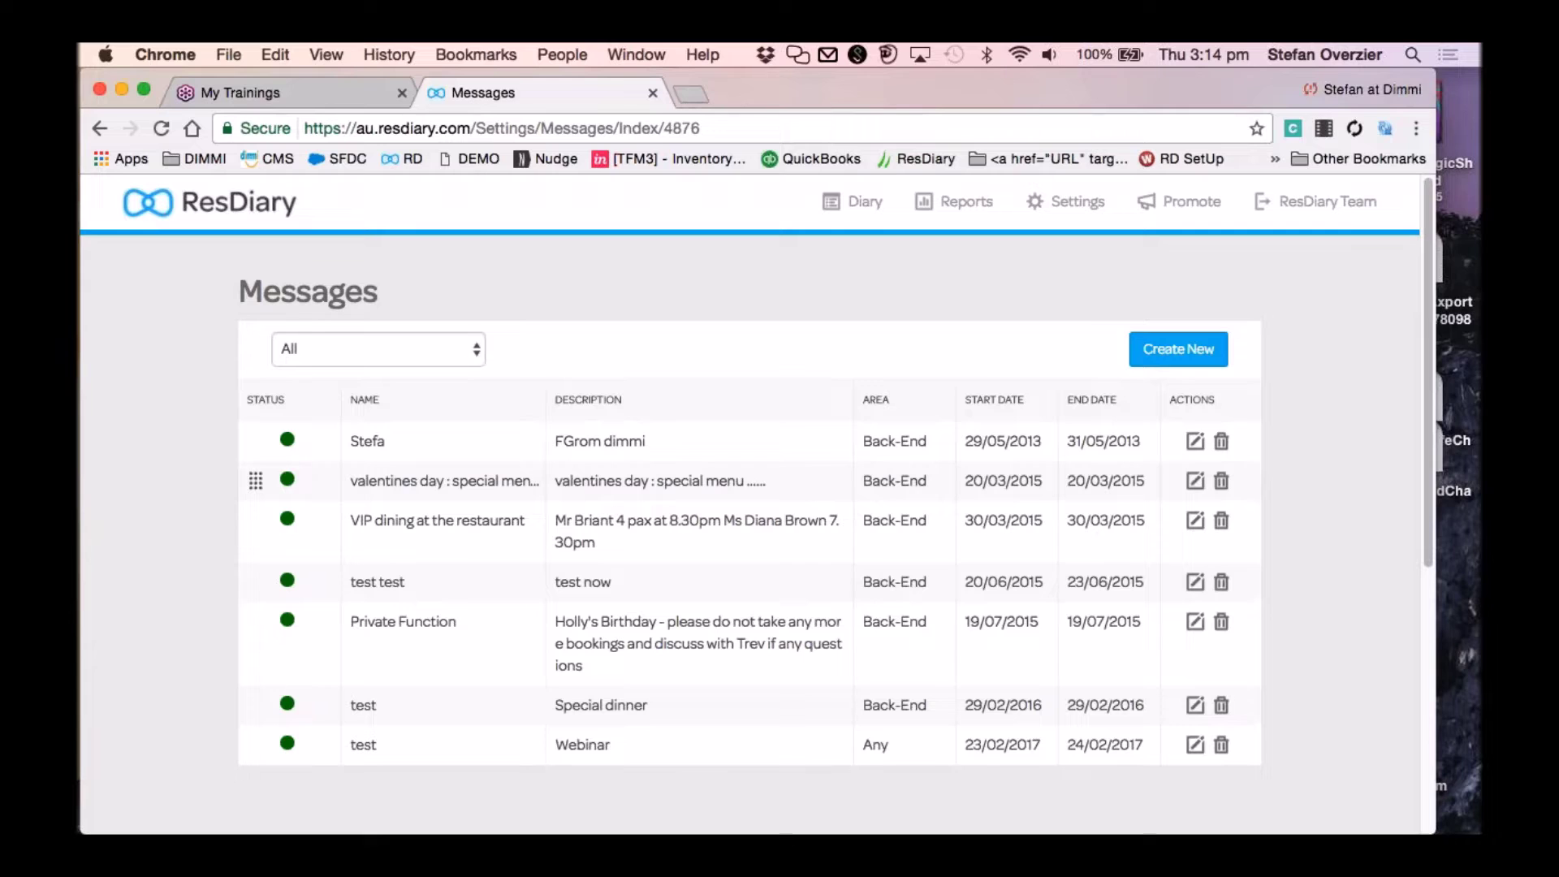
Return to the booking diary and dismiss the "test" message alert.
click(873, 208)
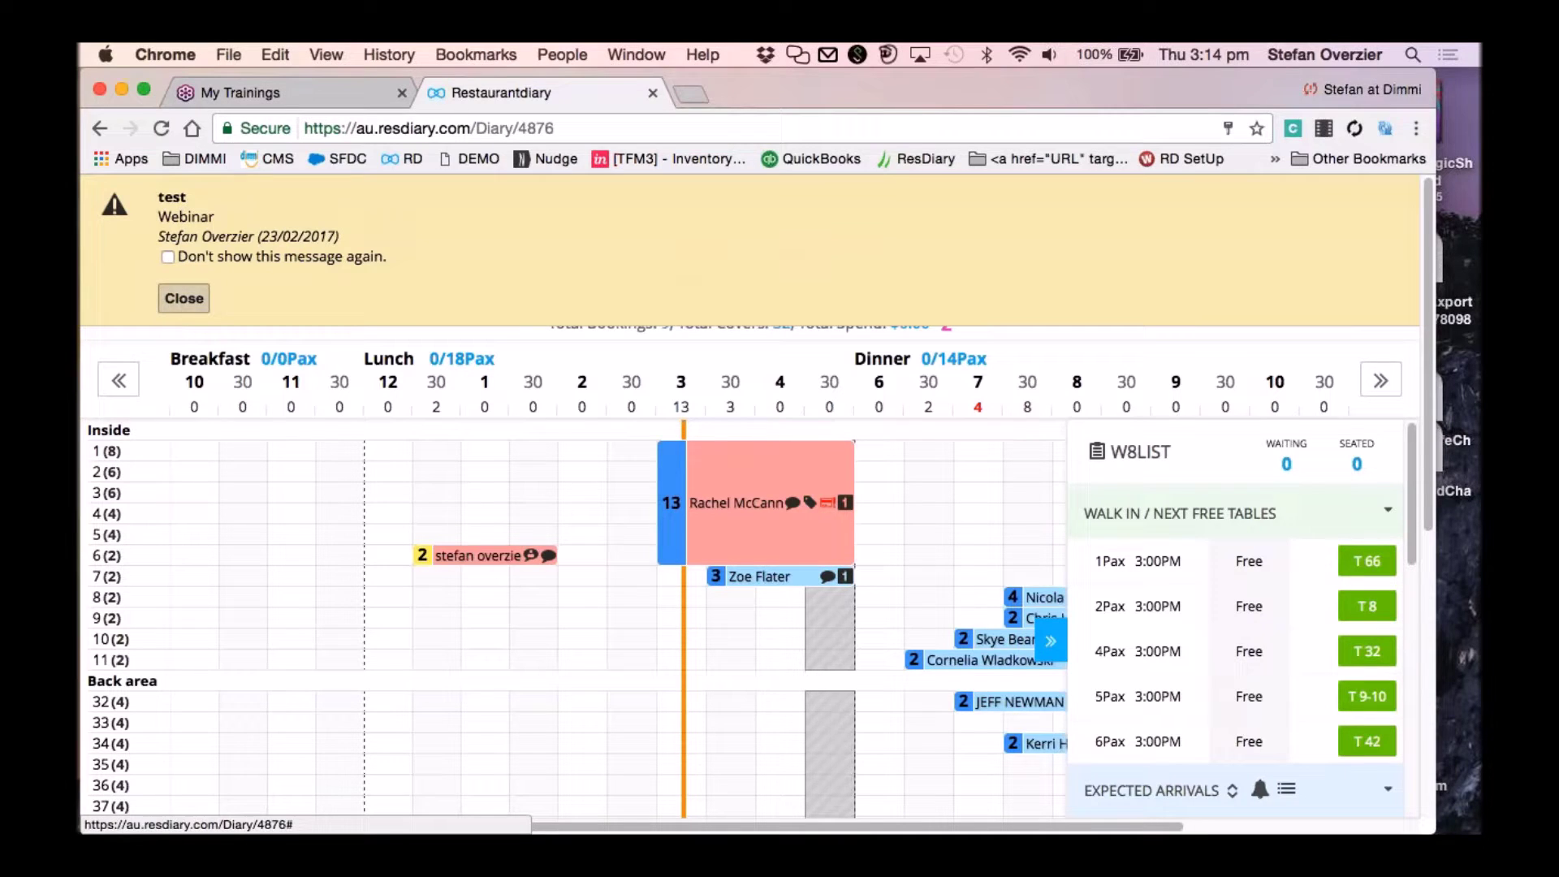
click(168, 257)
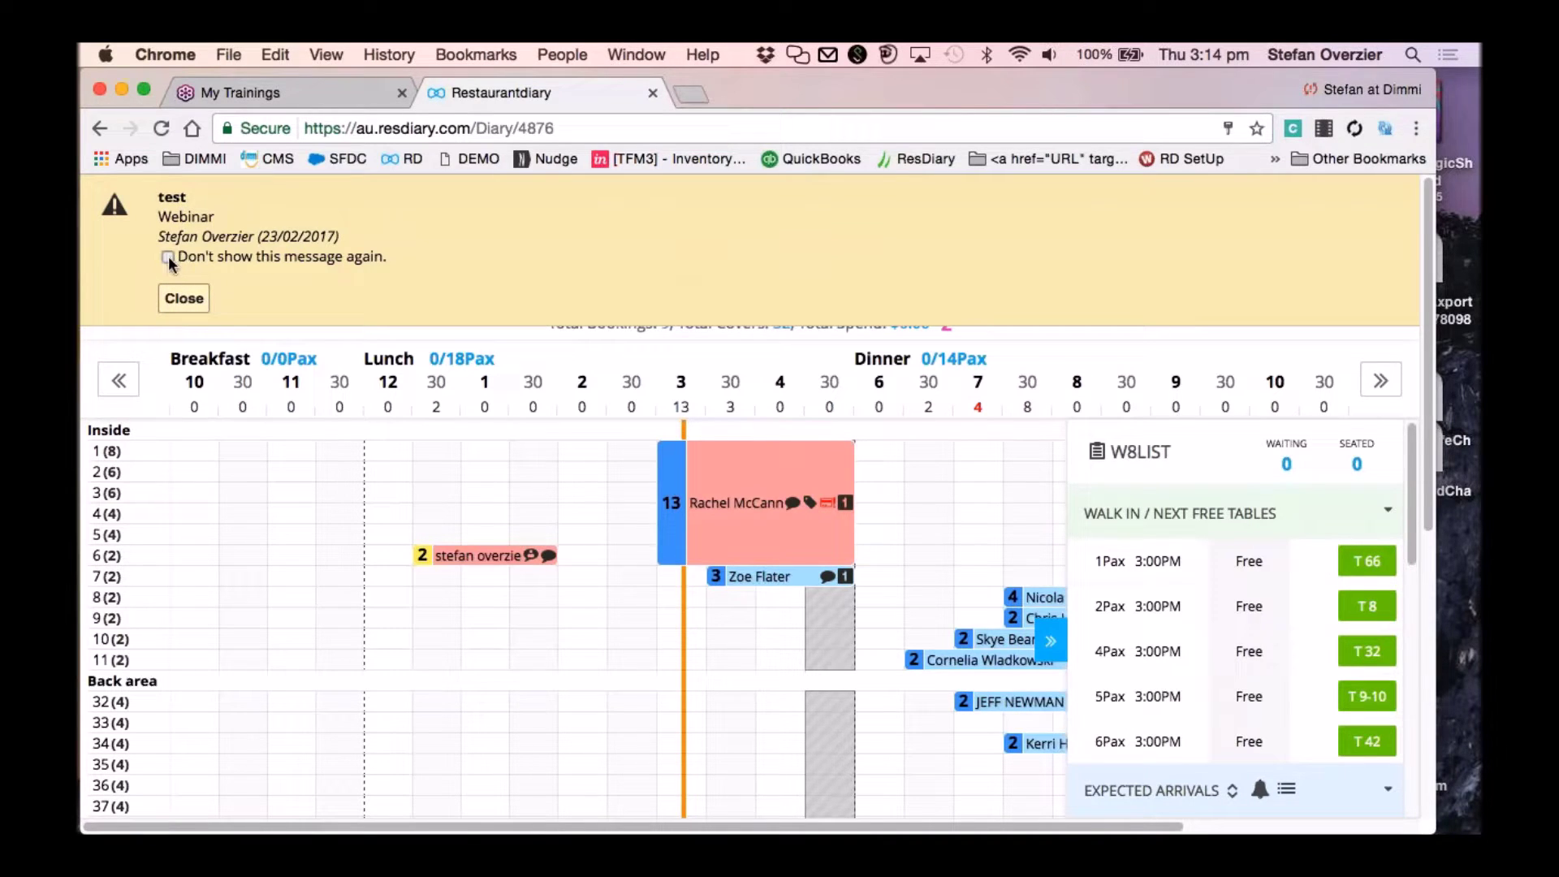
click(184, 301)
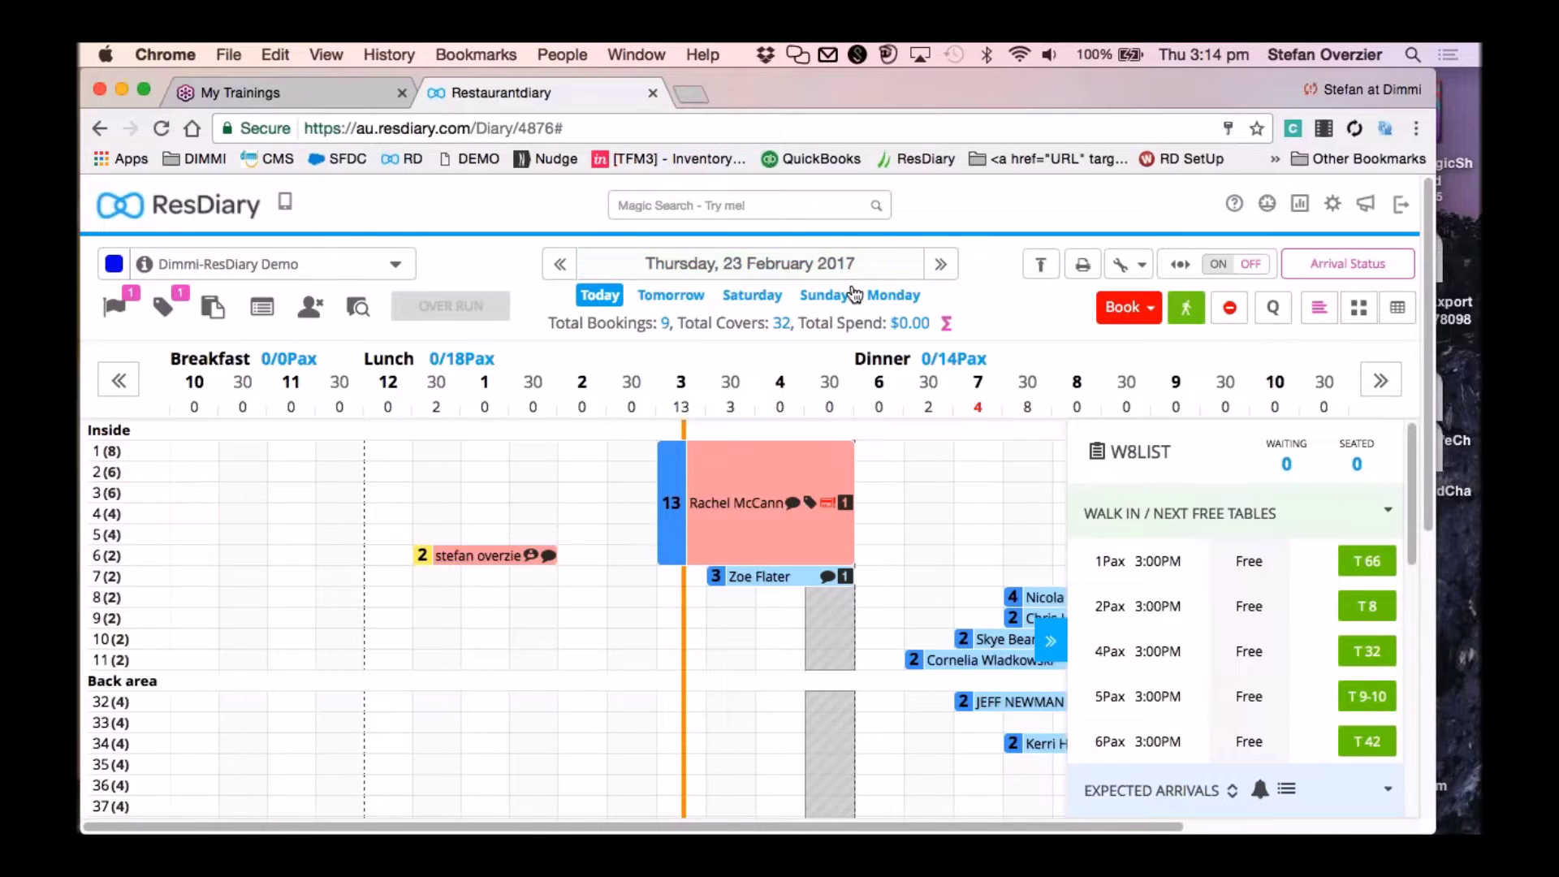
Step the diary forward one day and back to Thursday, 23 February 2017, and view that day's promotions list.
click(940, 266)
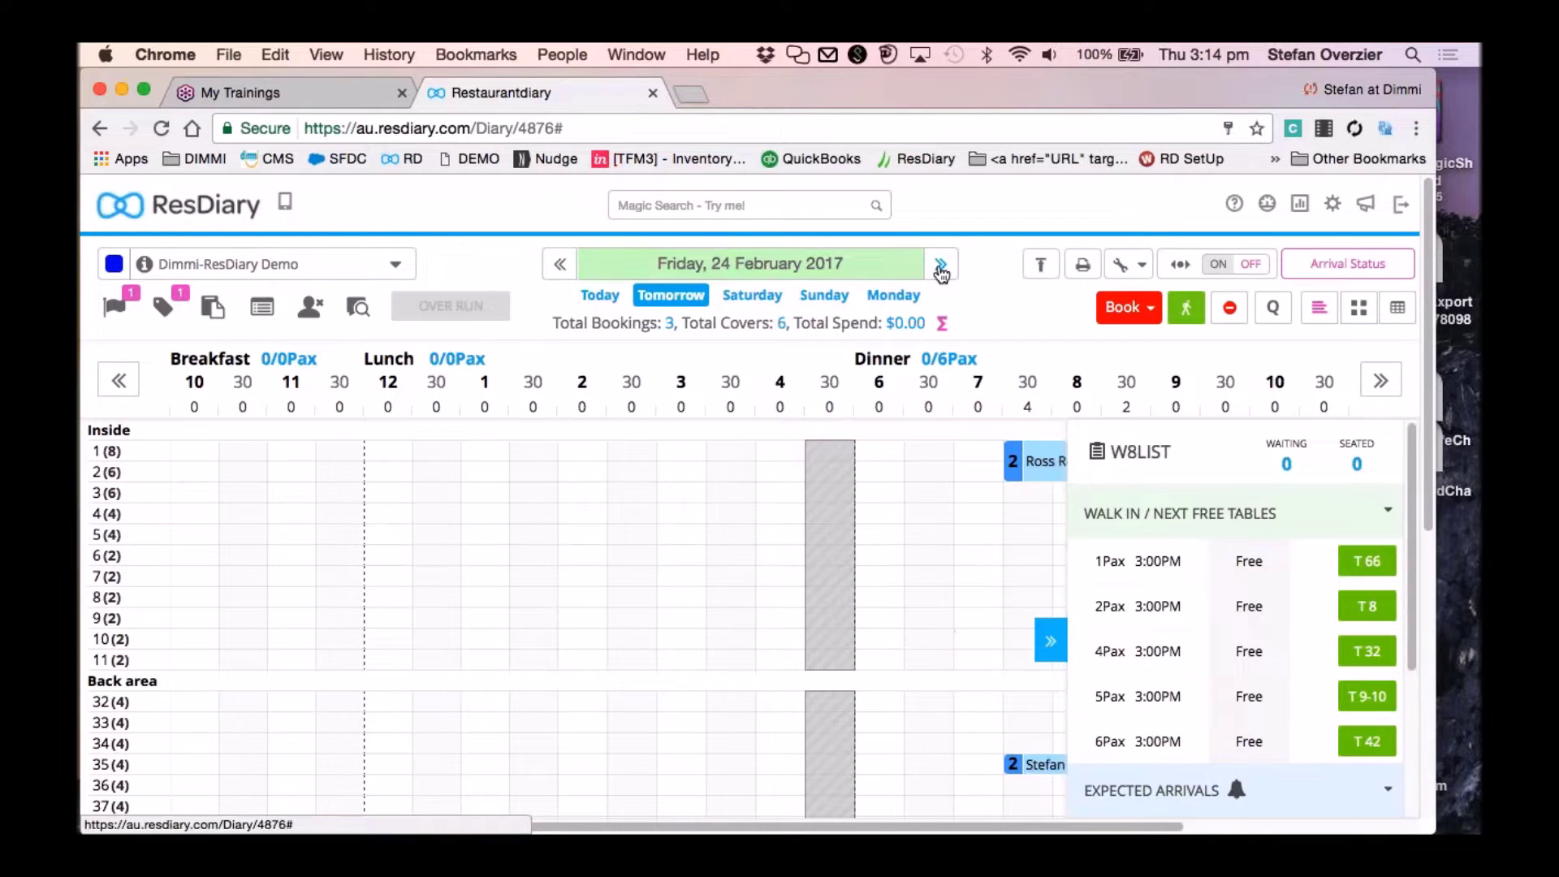
click(559, 265)
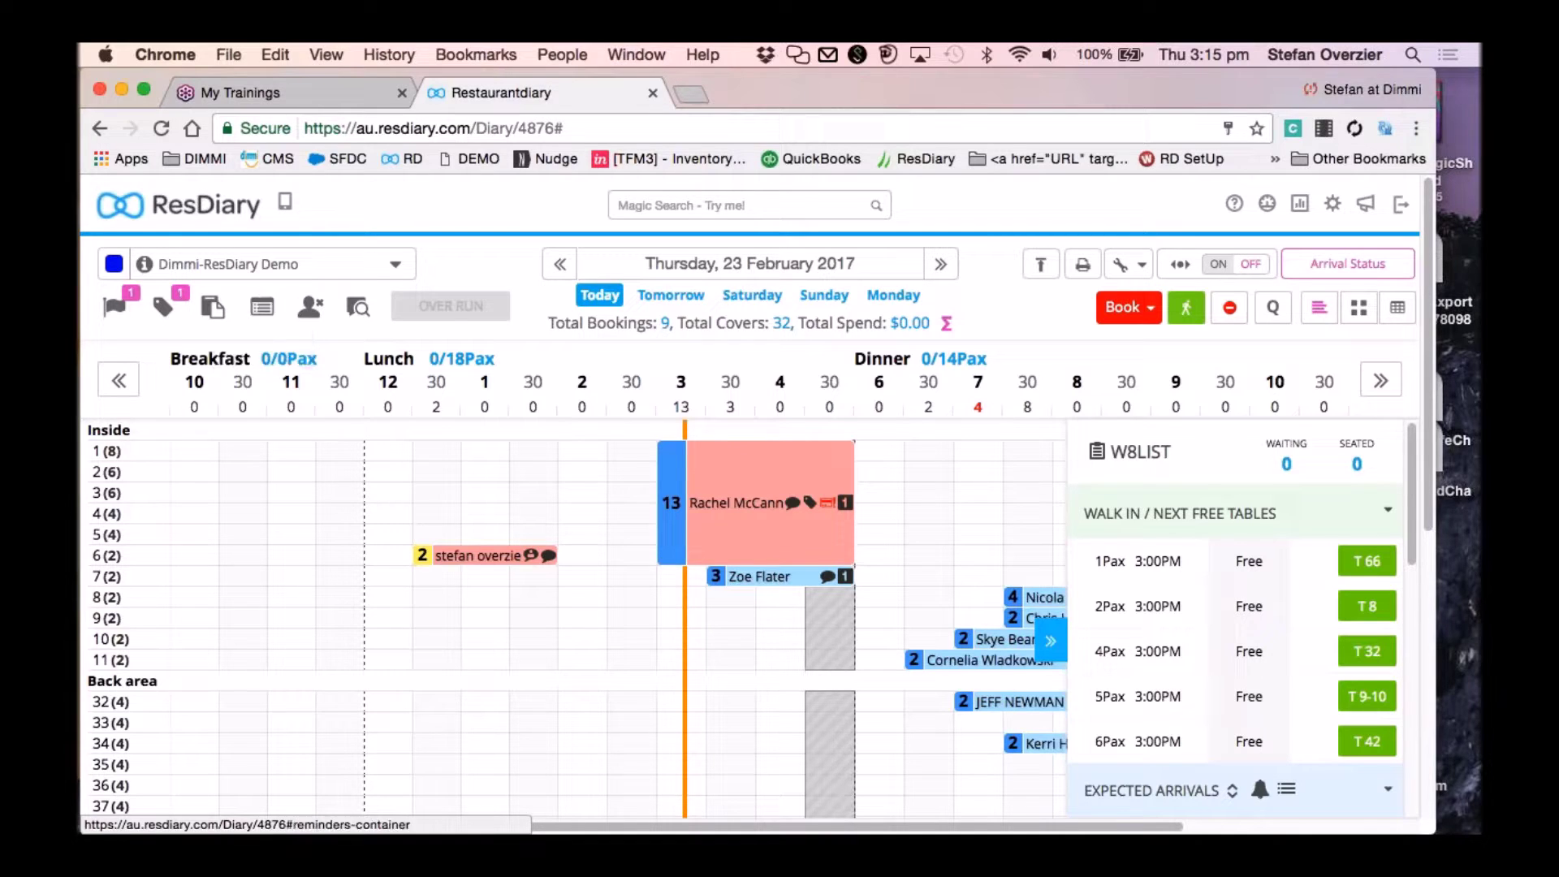
click(164, 307)
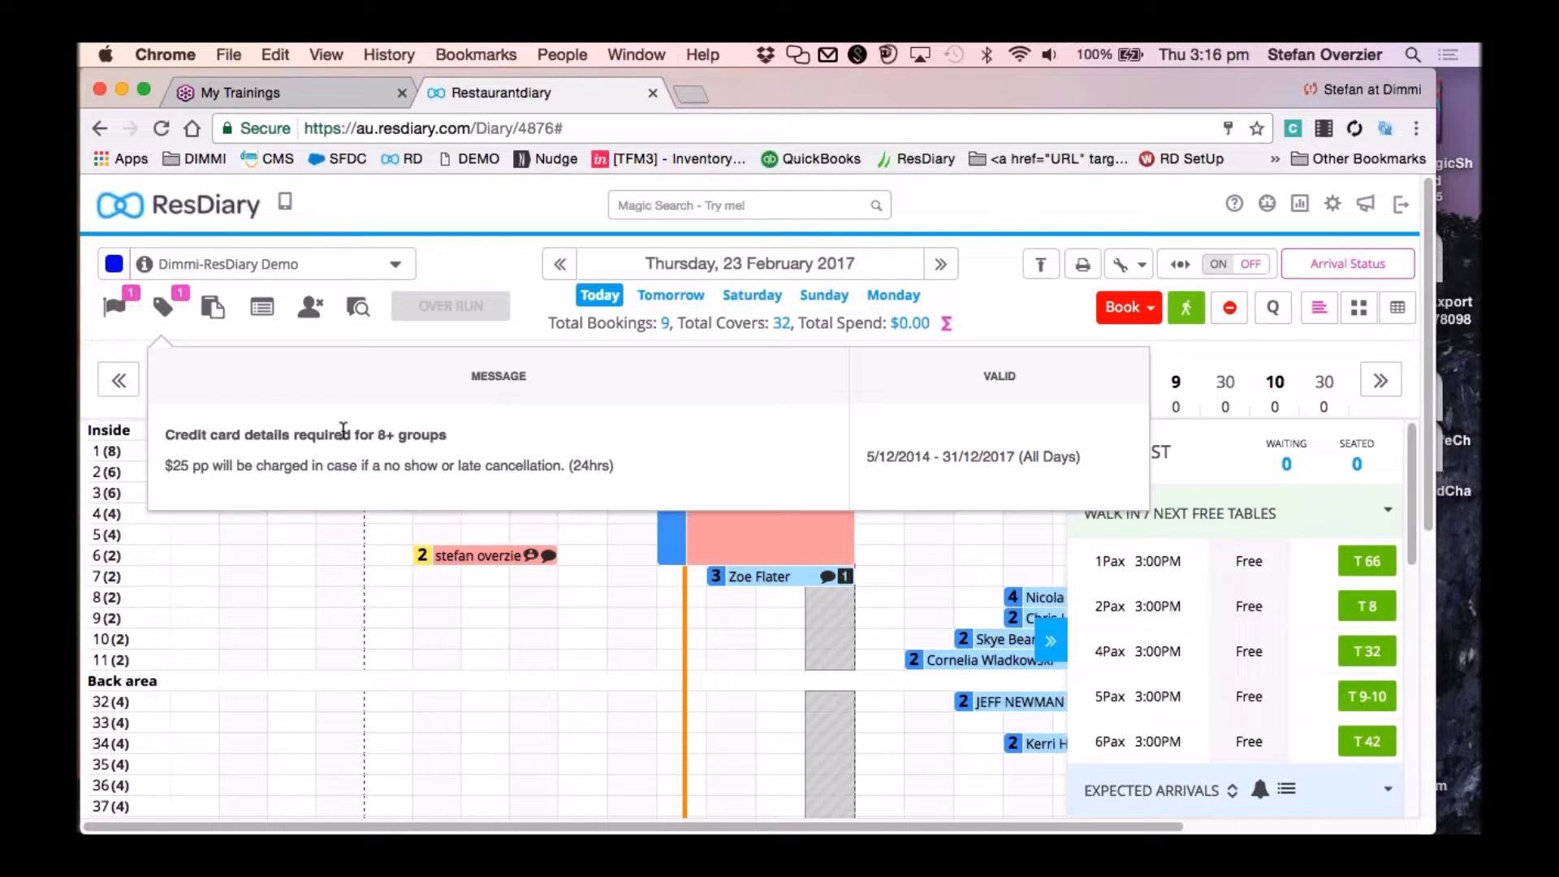
click(447, 252)
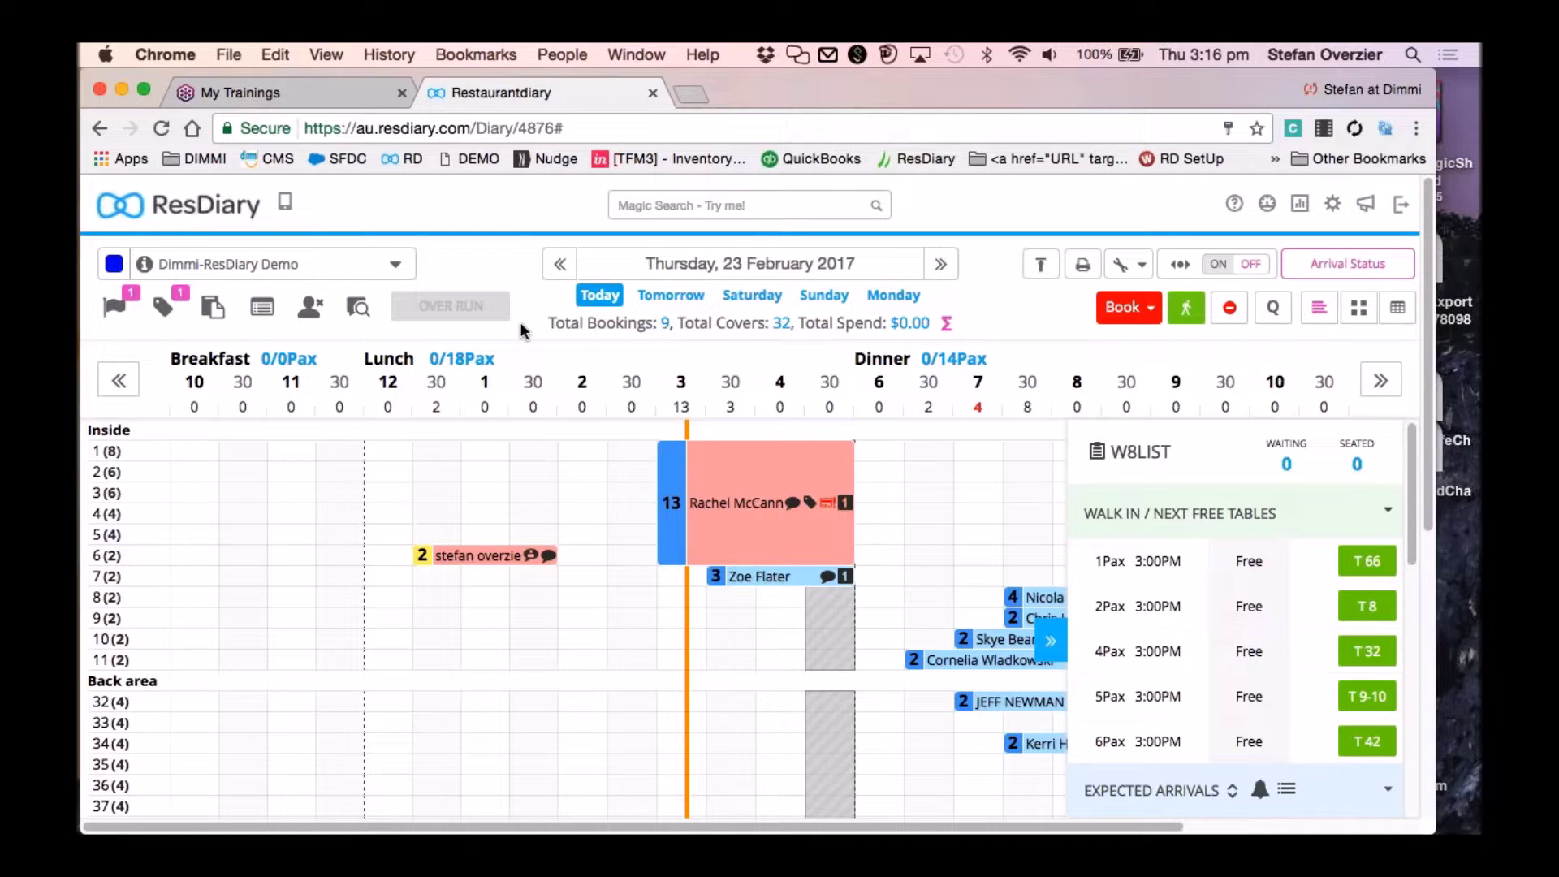
View the details of the lunch booking on table 6 and close them.
scroll(460, 538, down, 1)
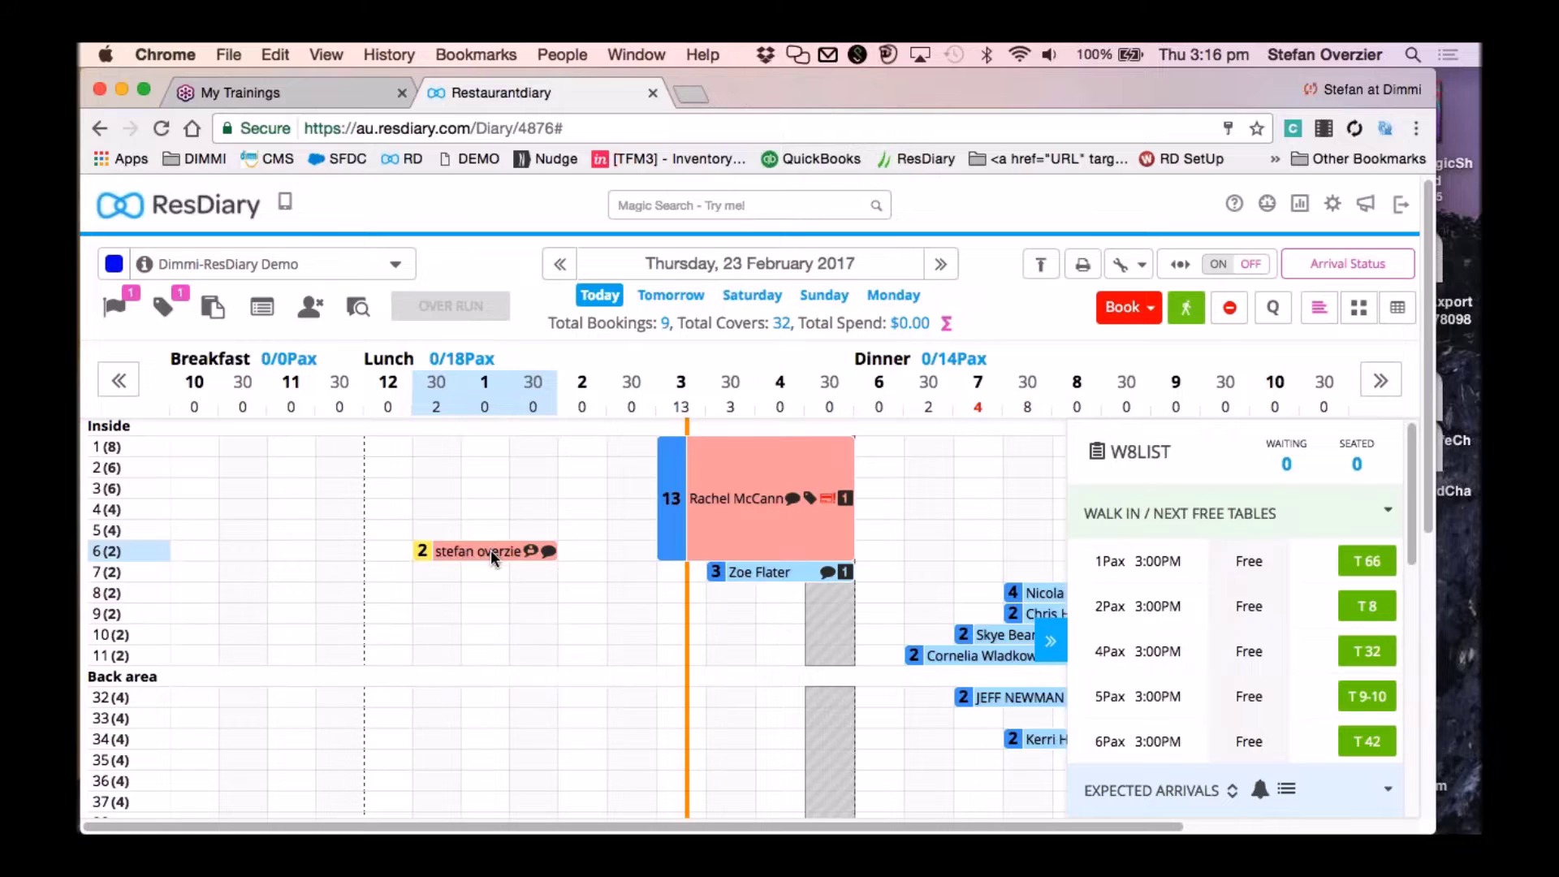
scroll(485, 550, up, 1)
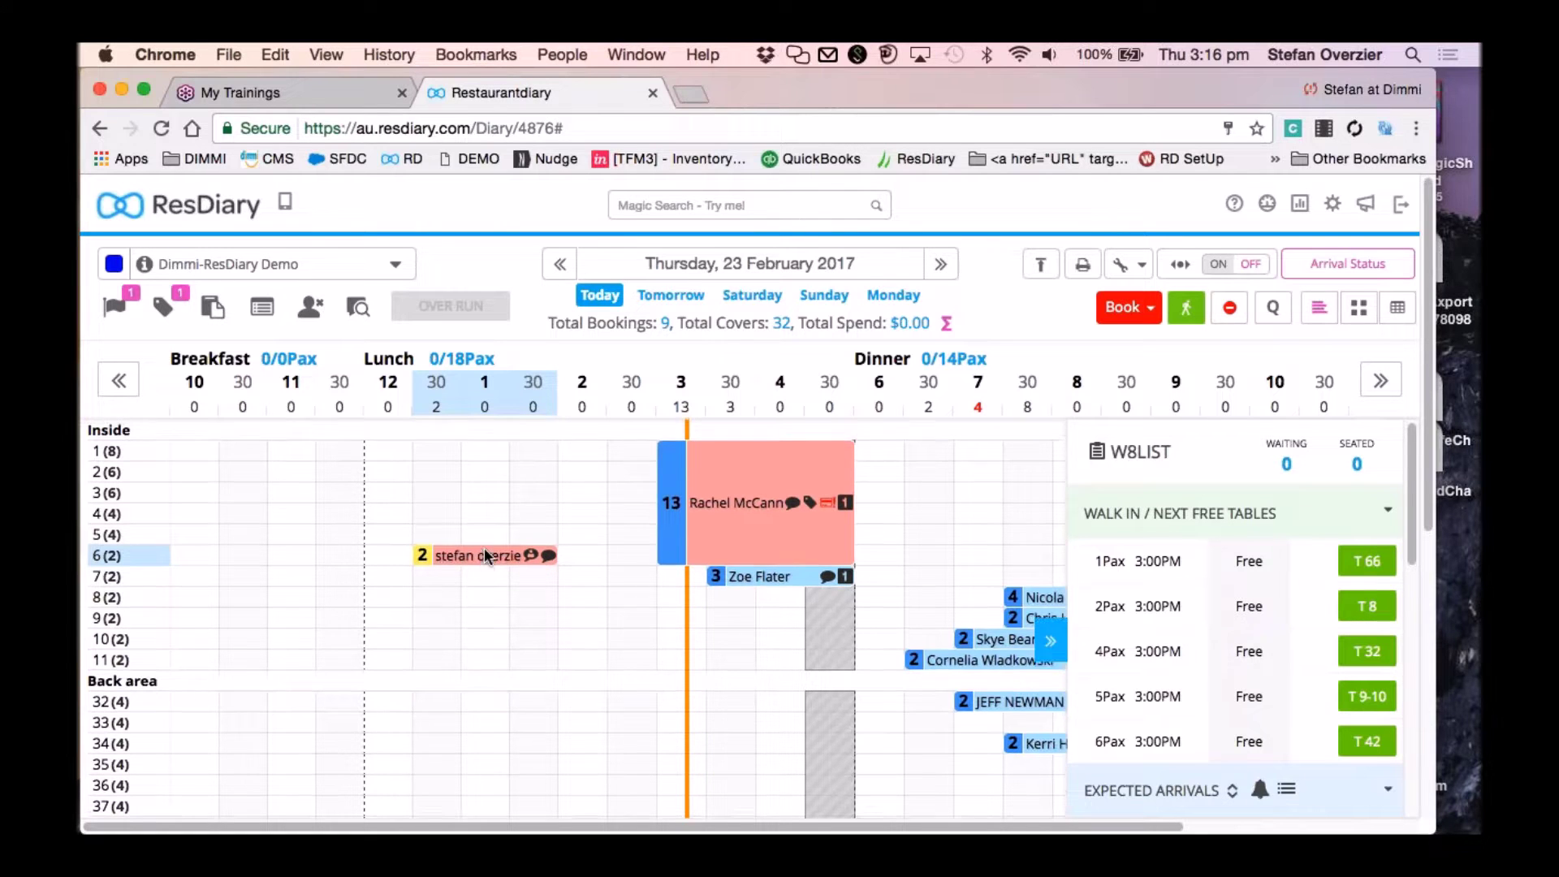
click(477, 555)
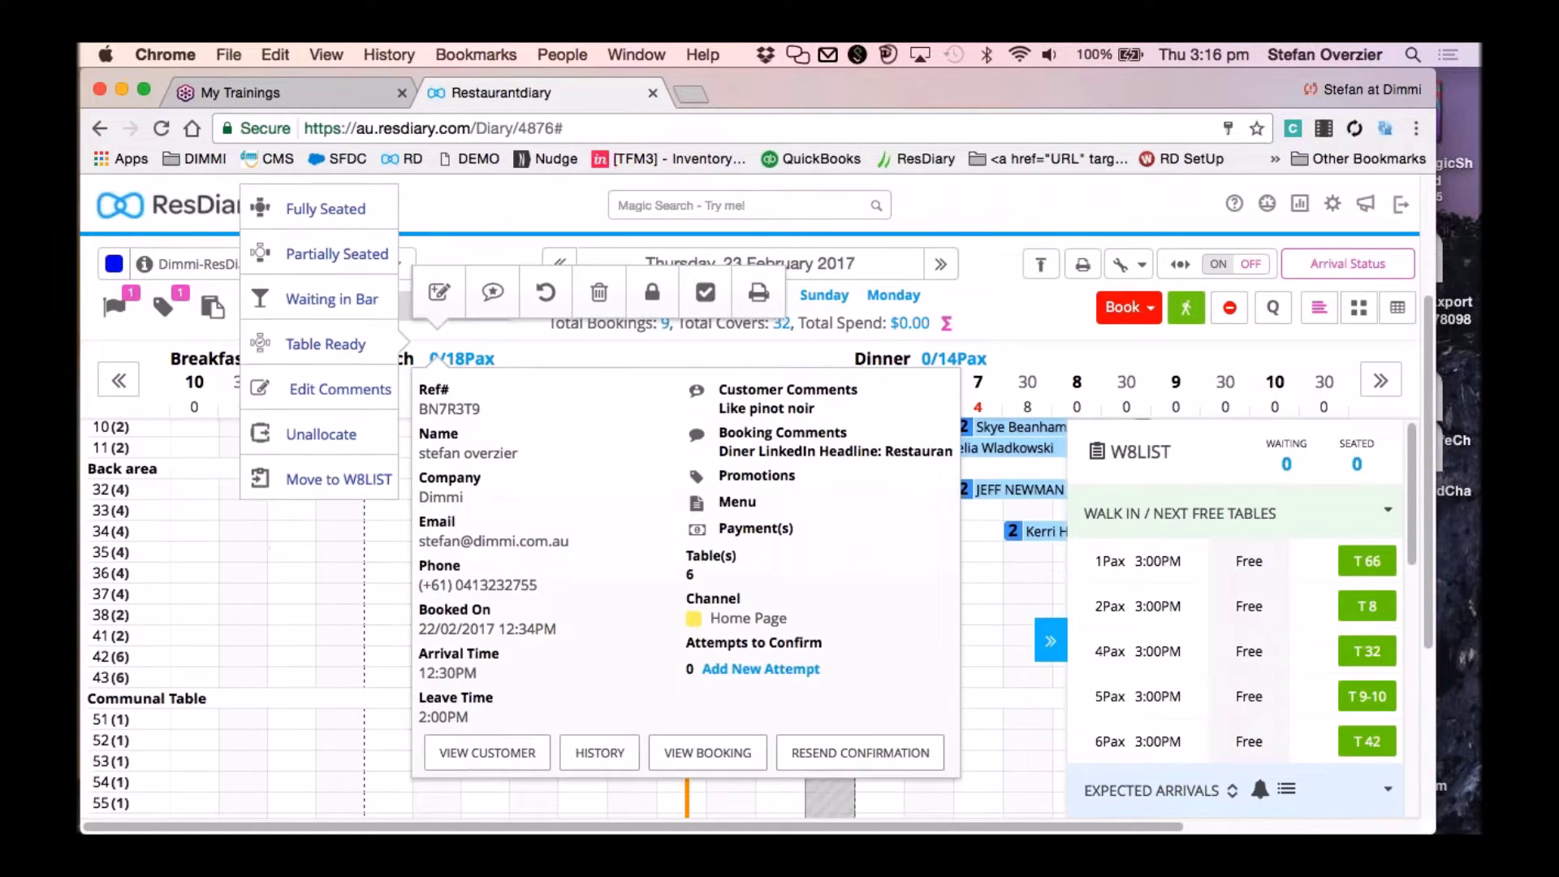
click(501, 204)
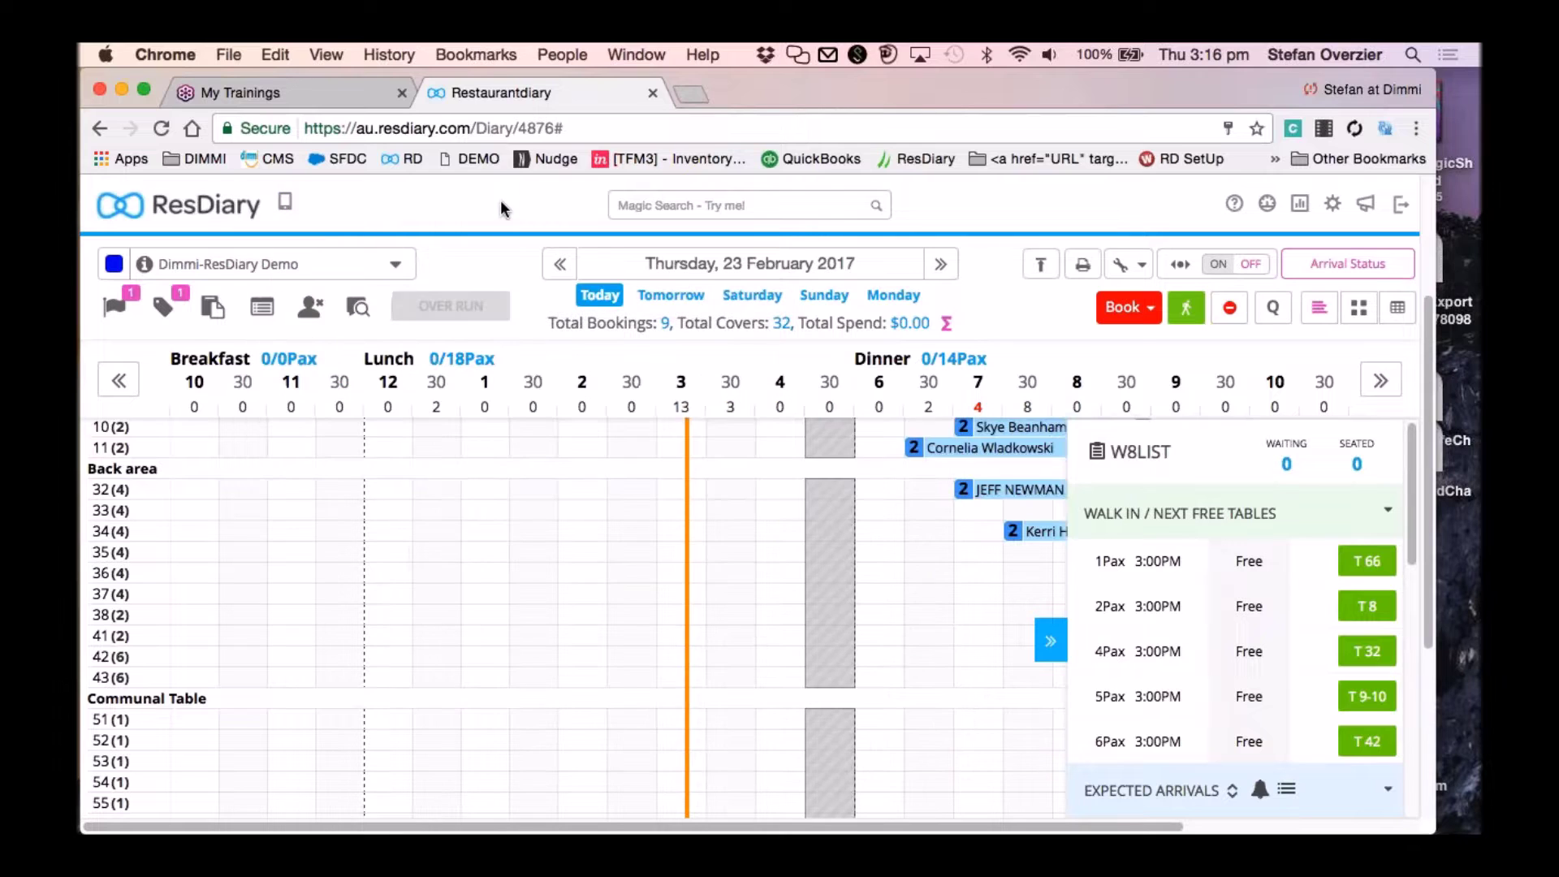
scroll(485, 452, up, 5)
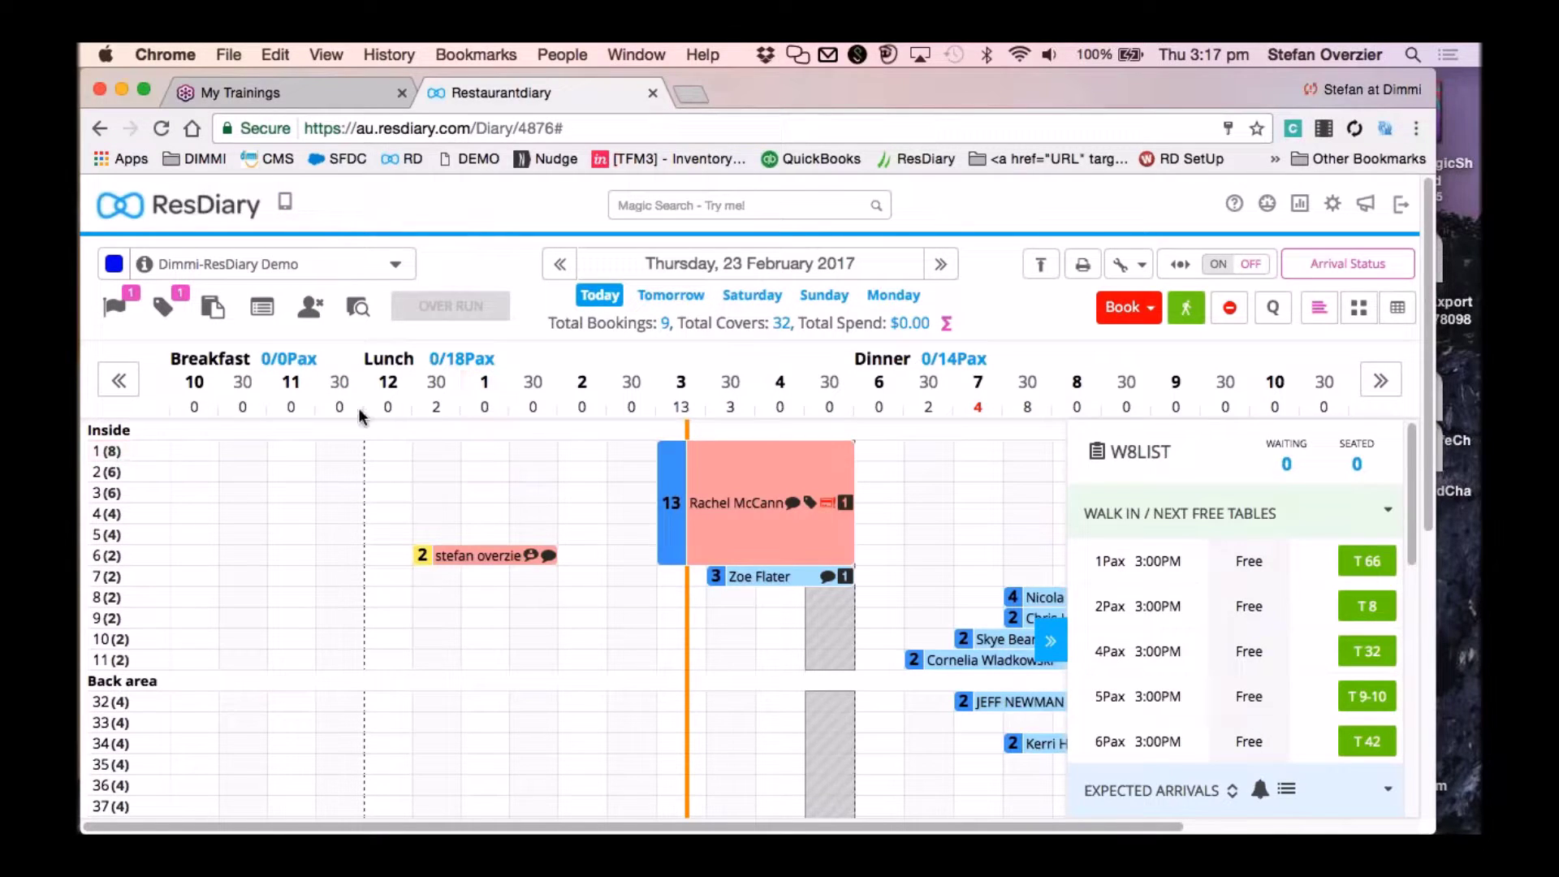
Cancel the lunch booking on table 6 with "Change of plans" as the reason.
mouse_move(360, 416)
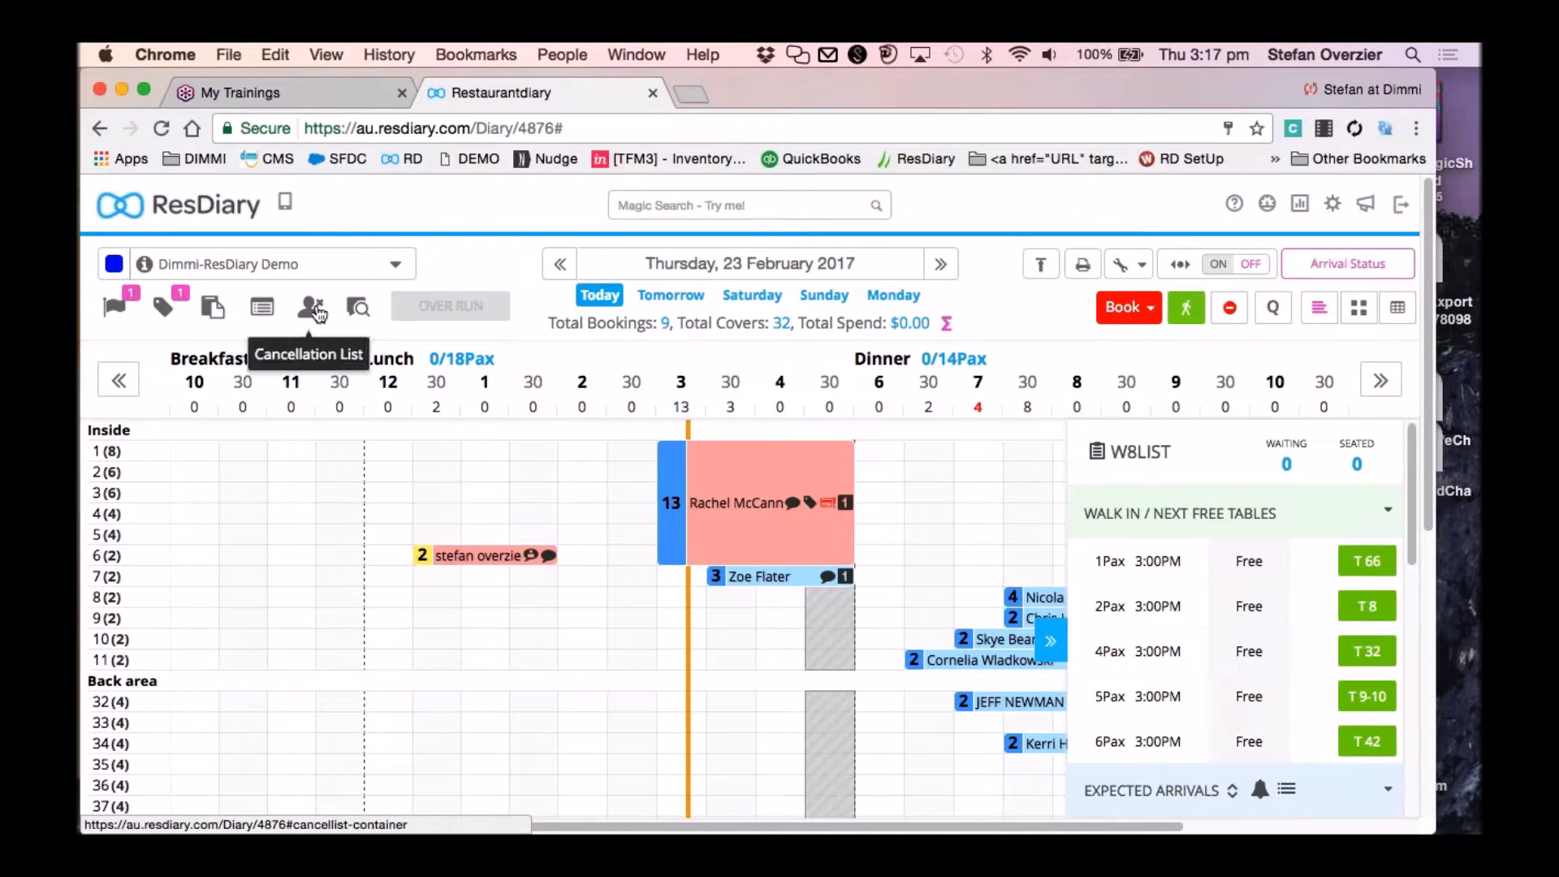
click(495, 555)
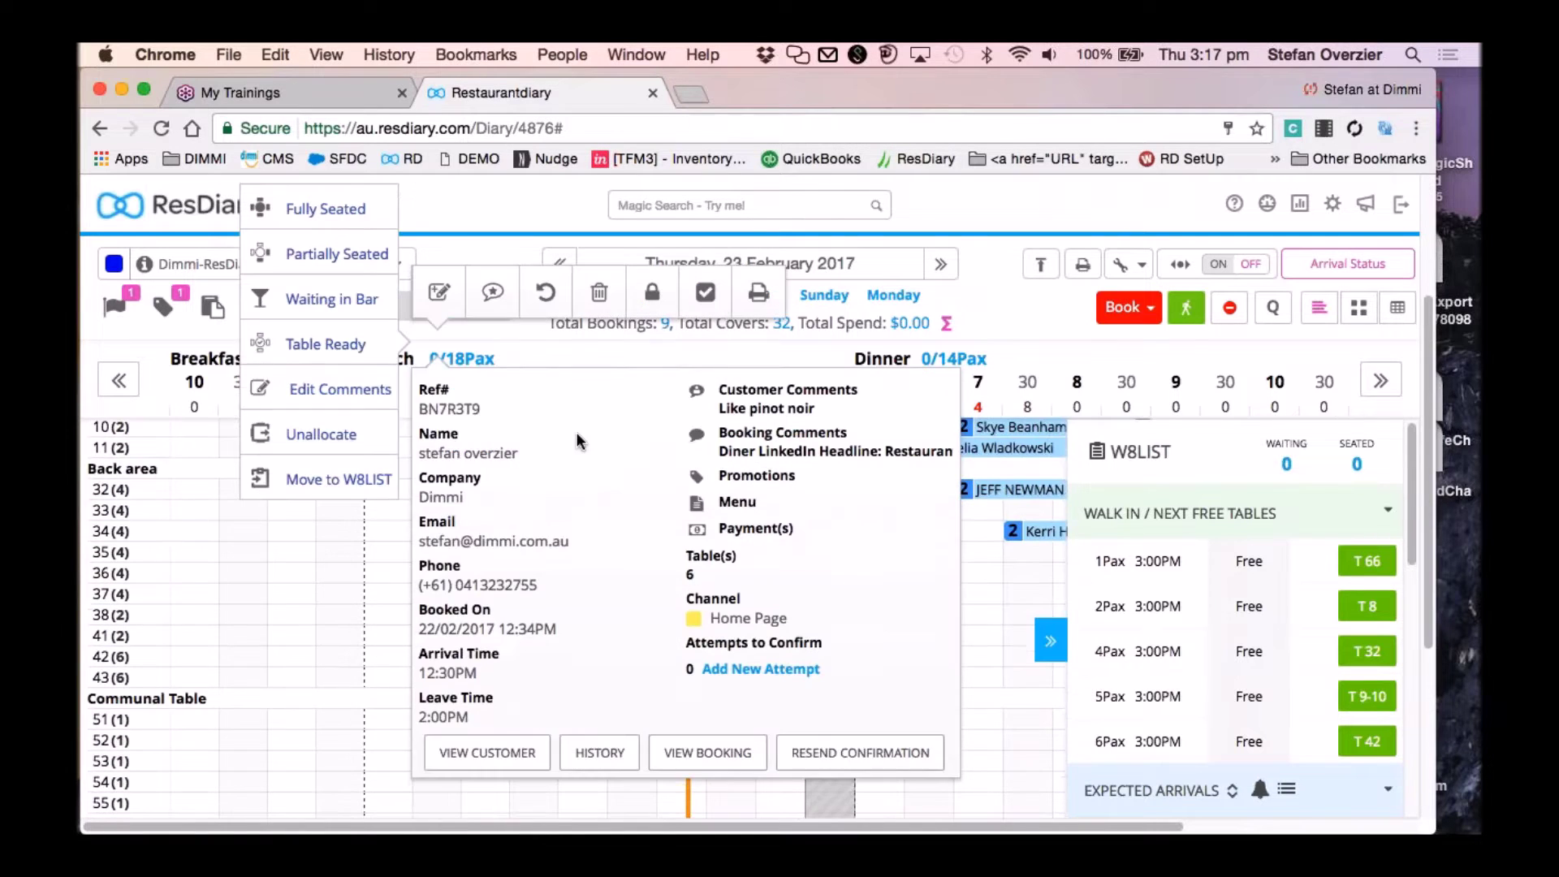
click(601, 286)
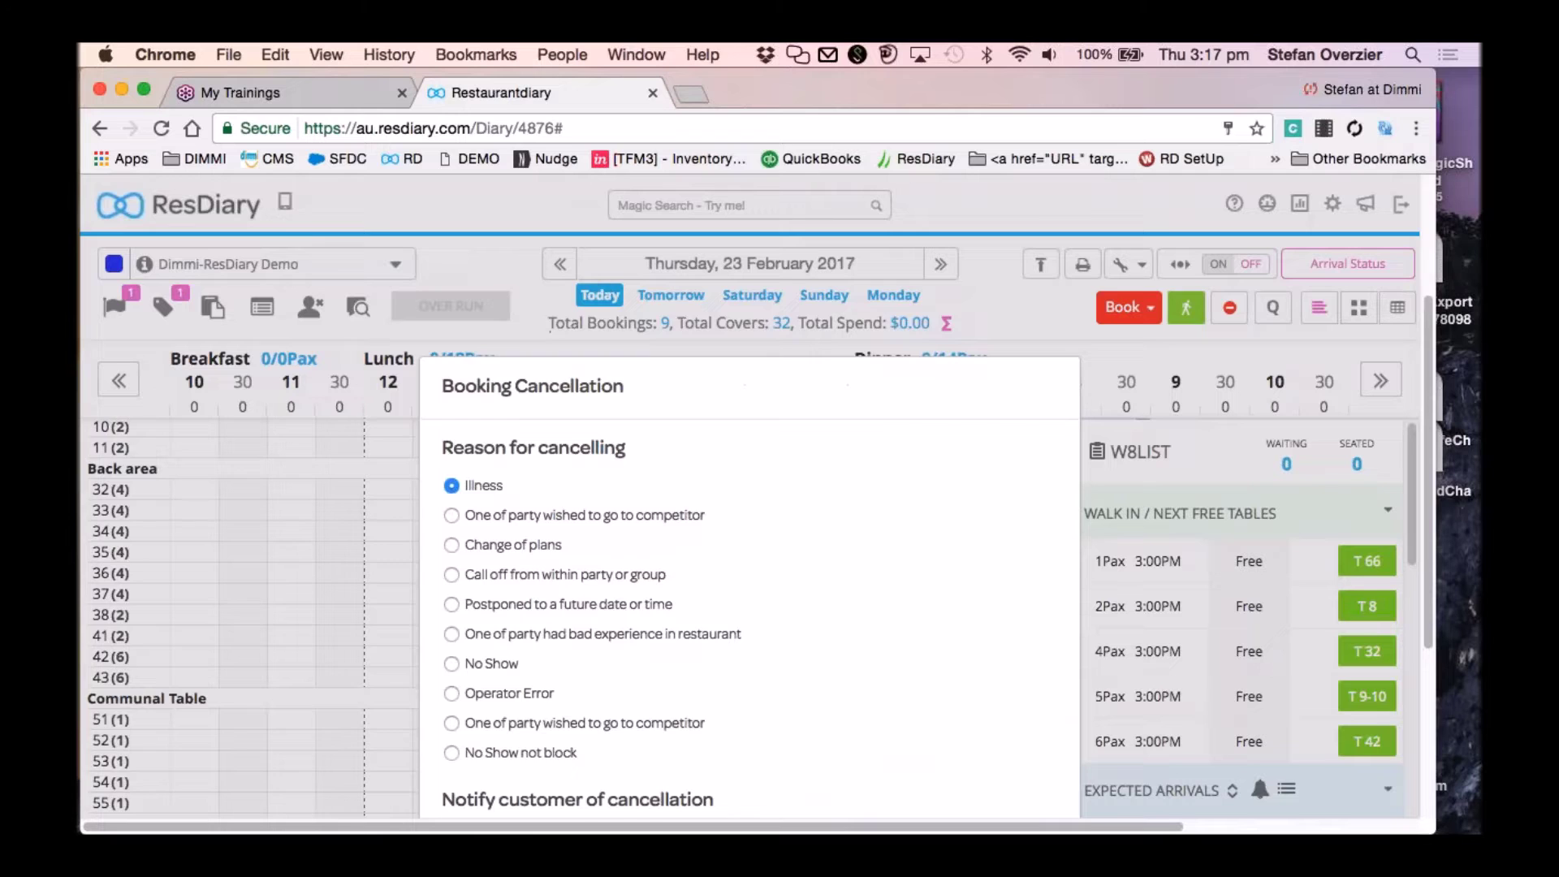
click(509, 512)
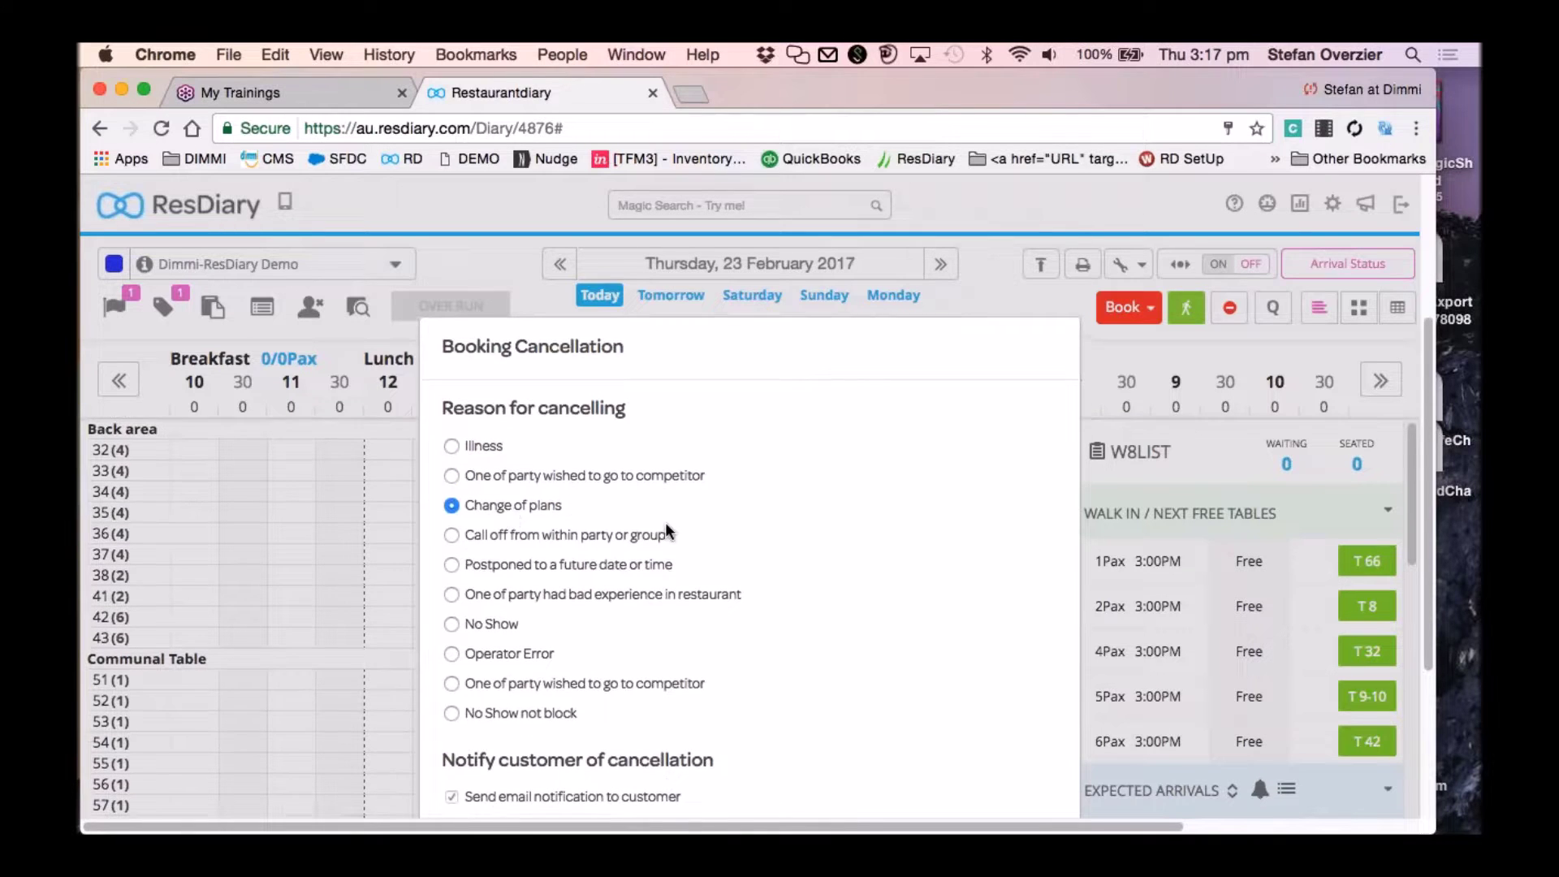
scroll(666, 523, down, 5)
click(1012, 635)
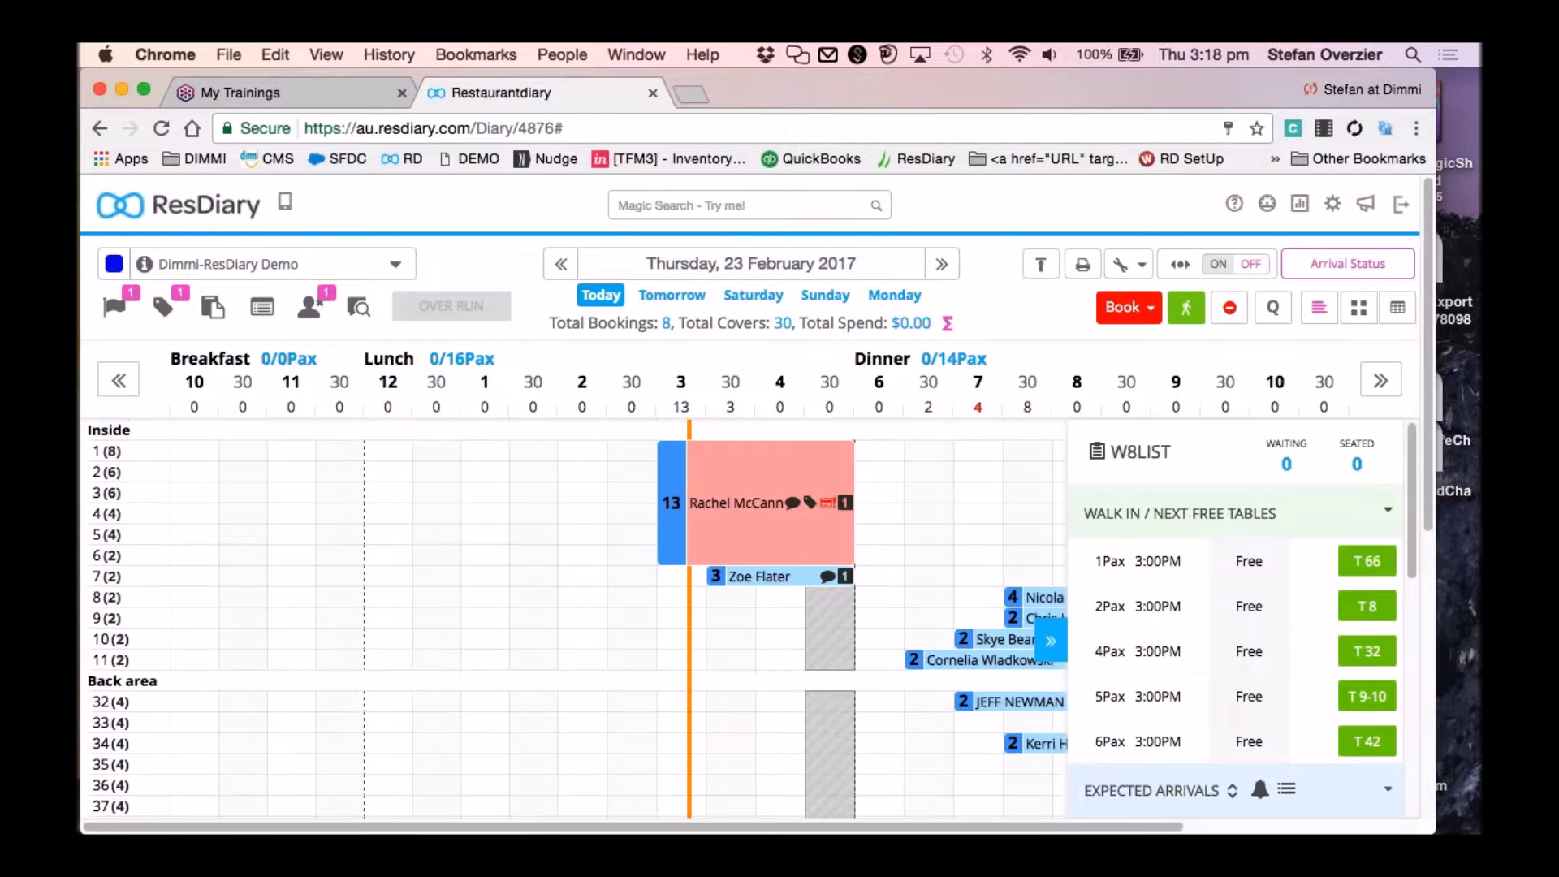
Examine the cancelled booking in the cancellation list and review its booking history.
click(310, 307)
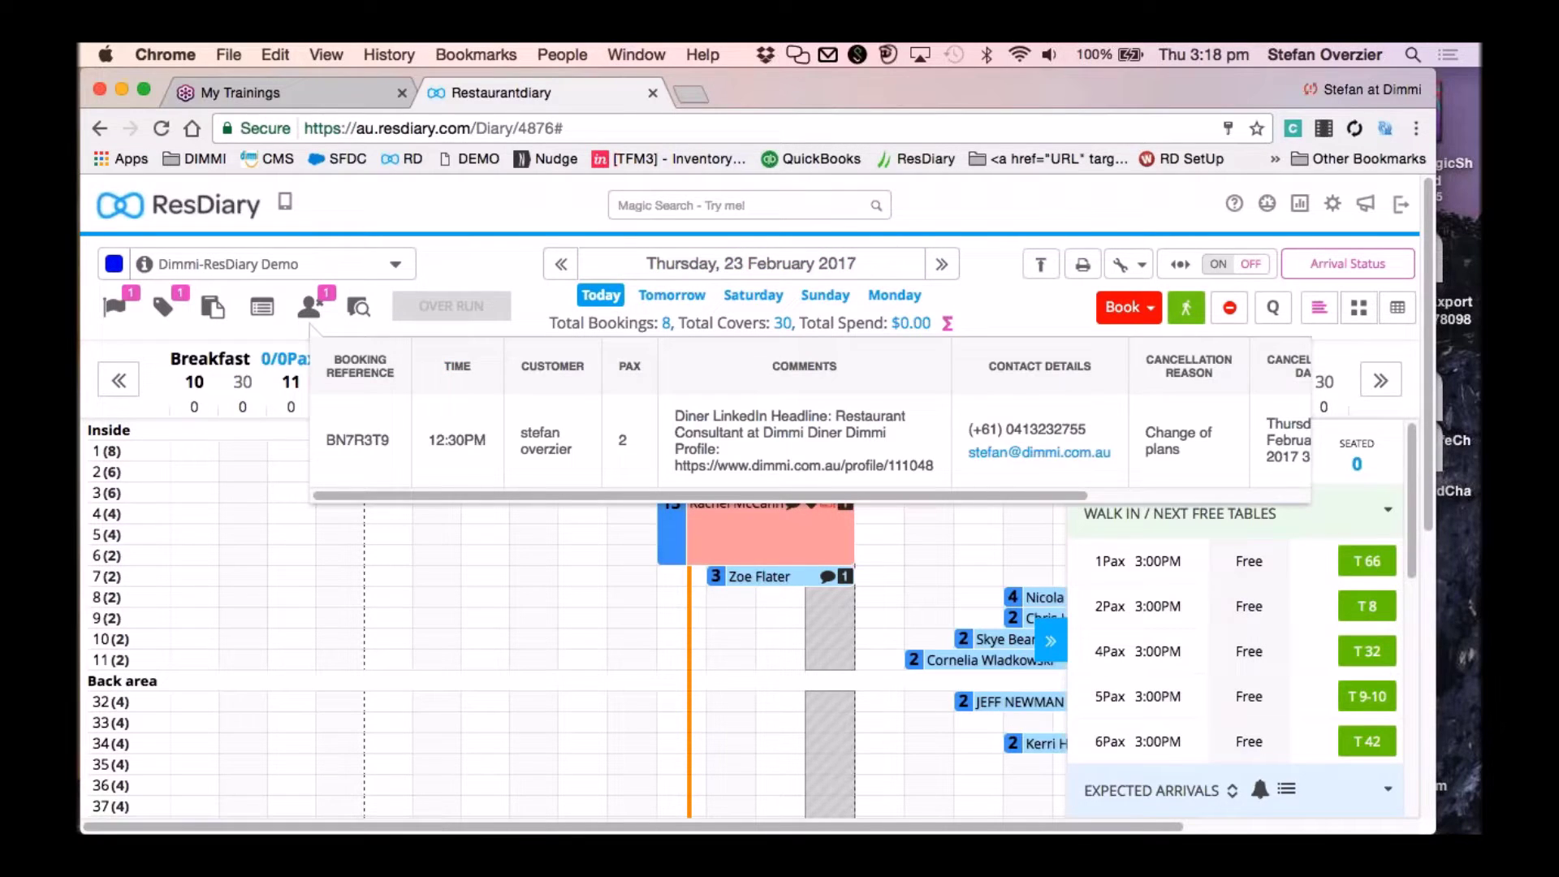
drag(661, 494, 925, 487)
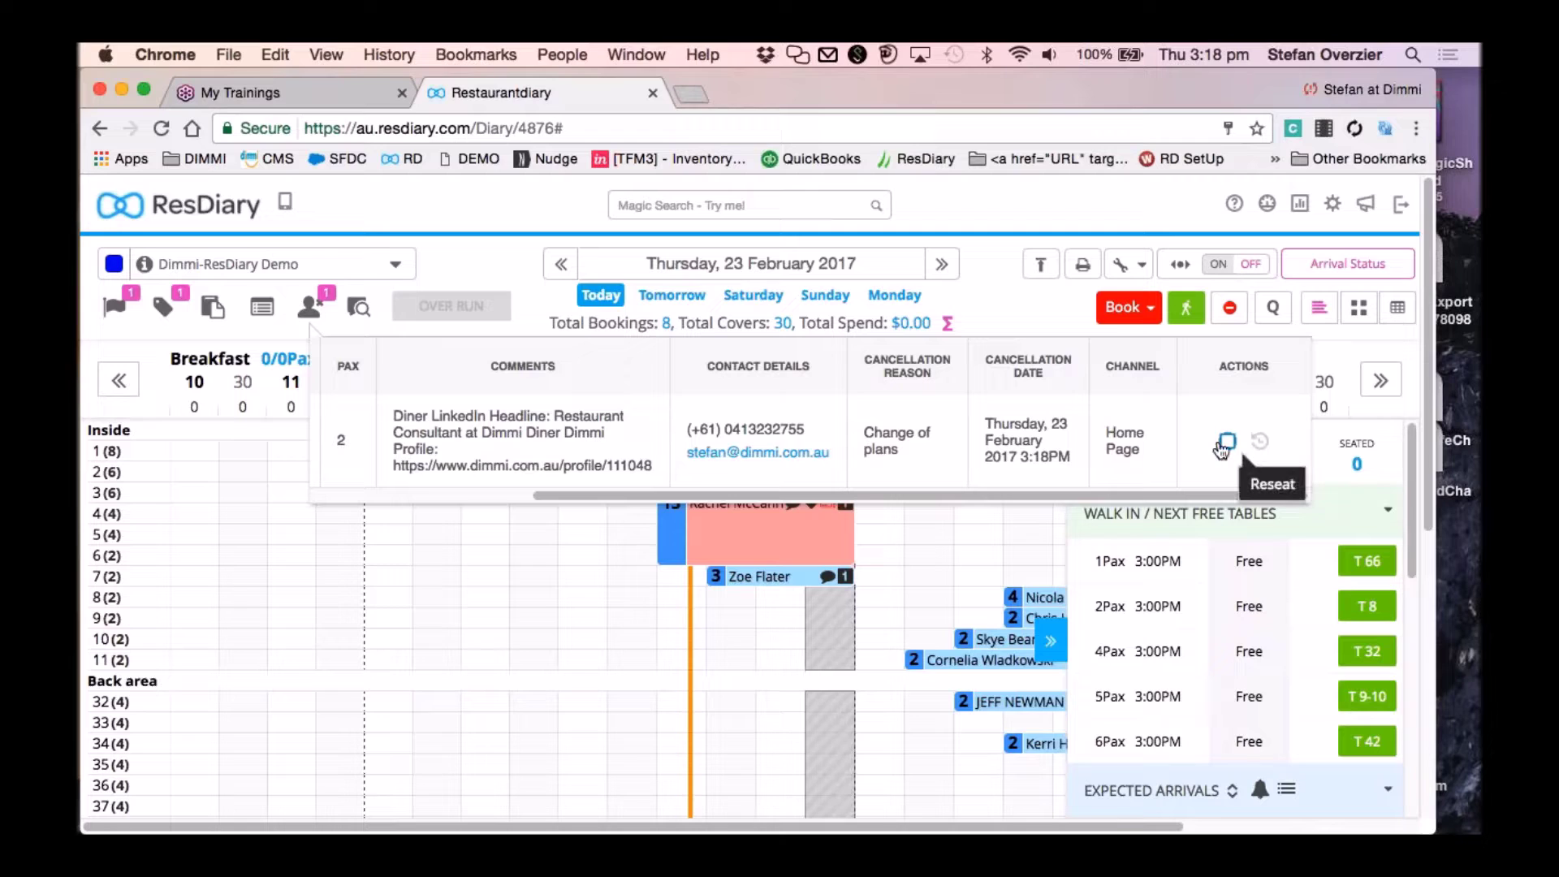
click(1261, 442)
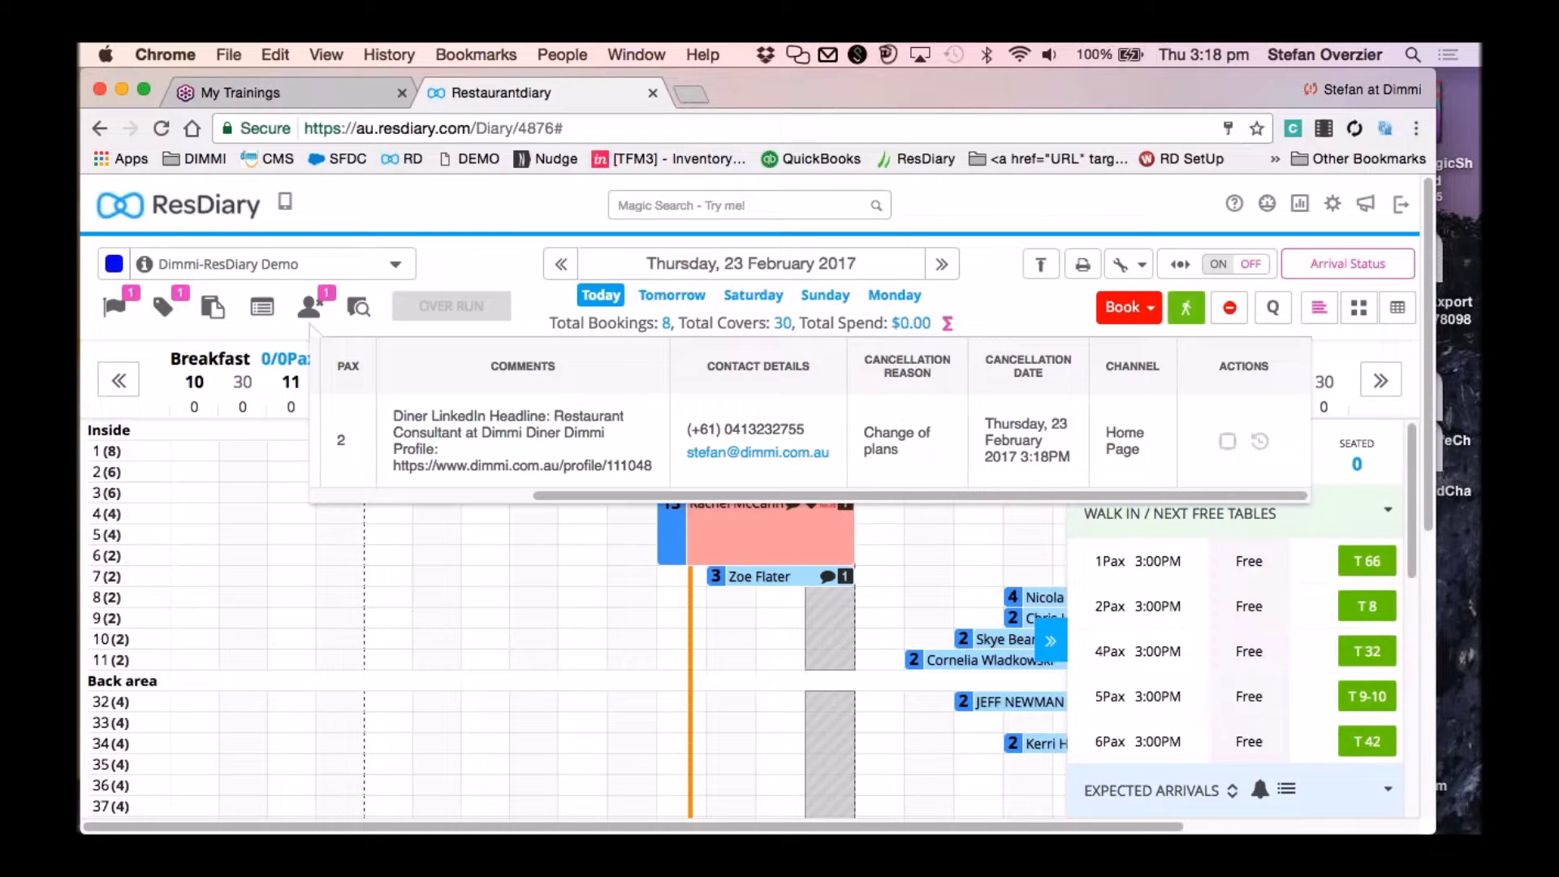
click(1266, 447)
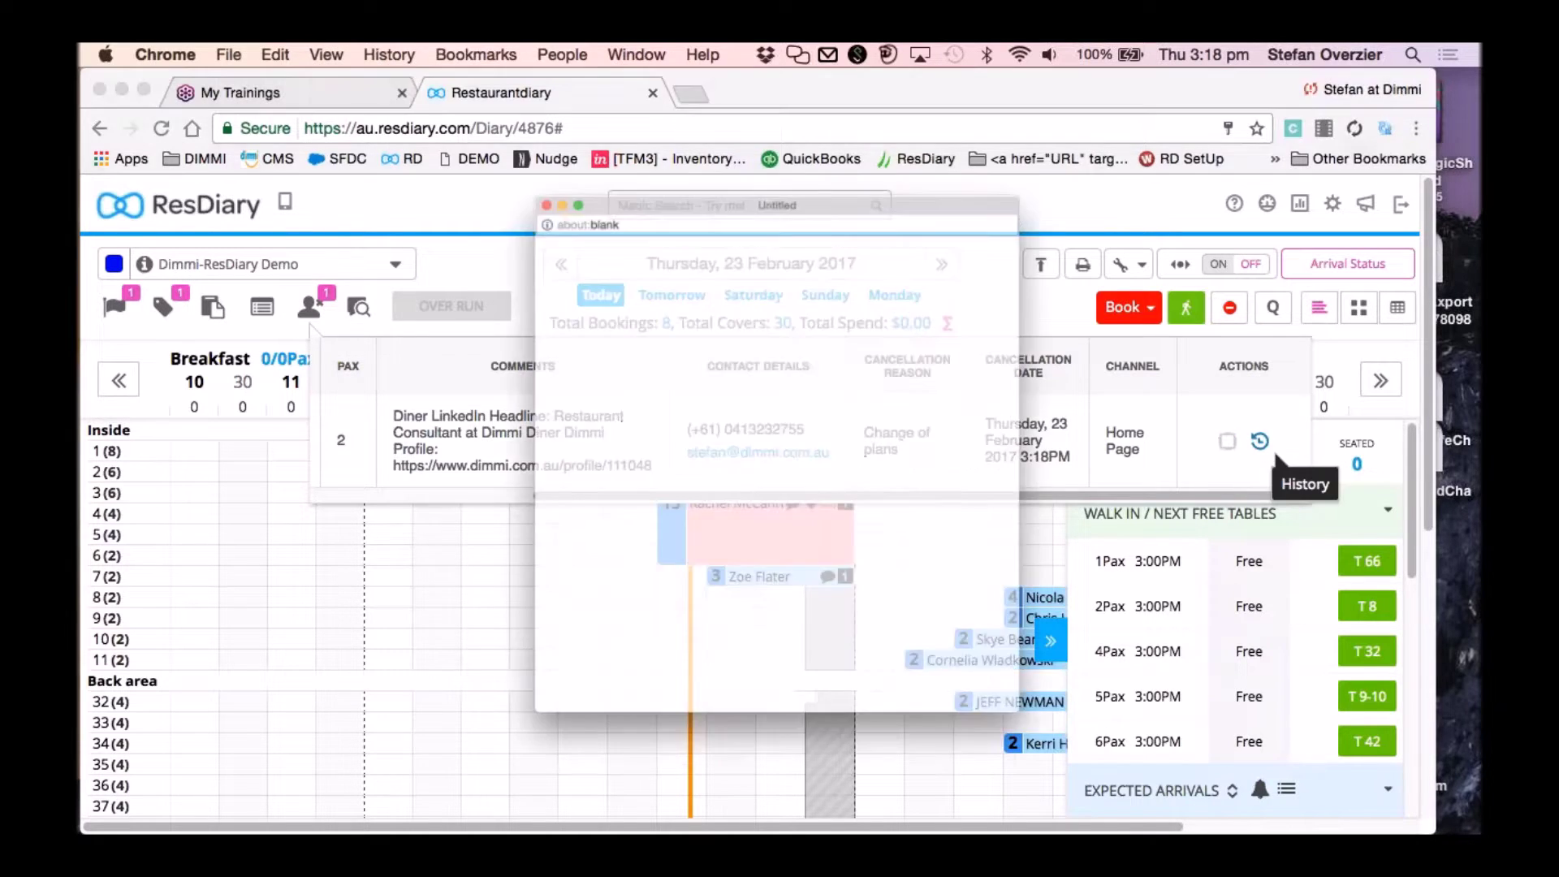
drag(581, 231, 673, 235)
drag(590, 284, 672, 285)
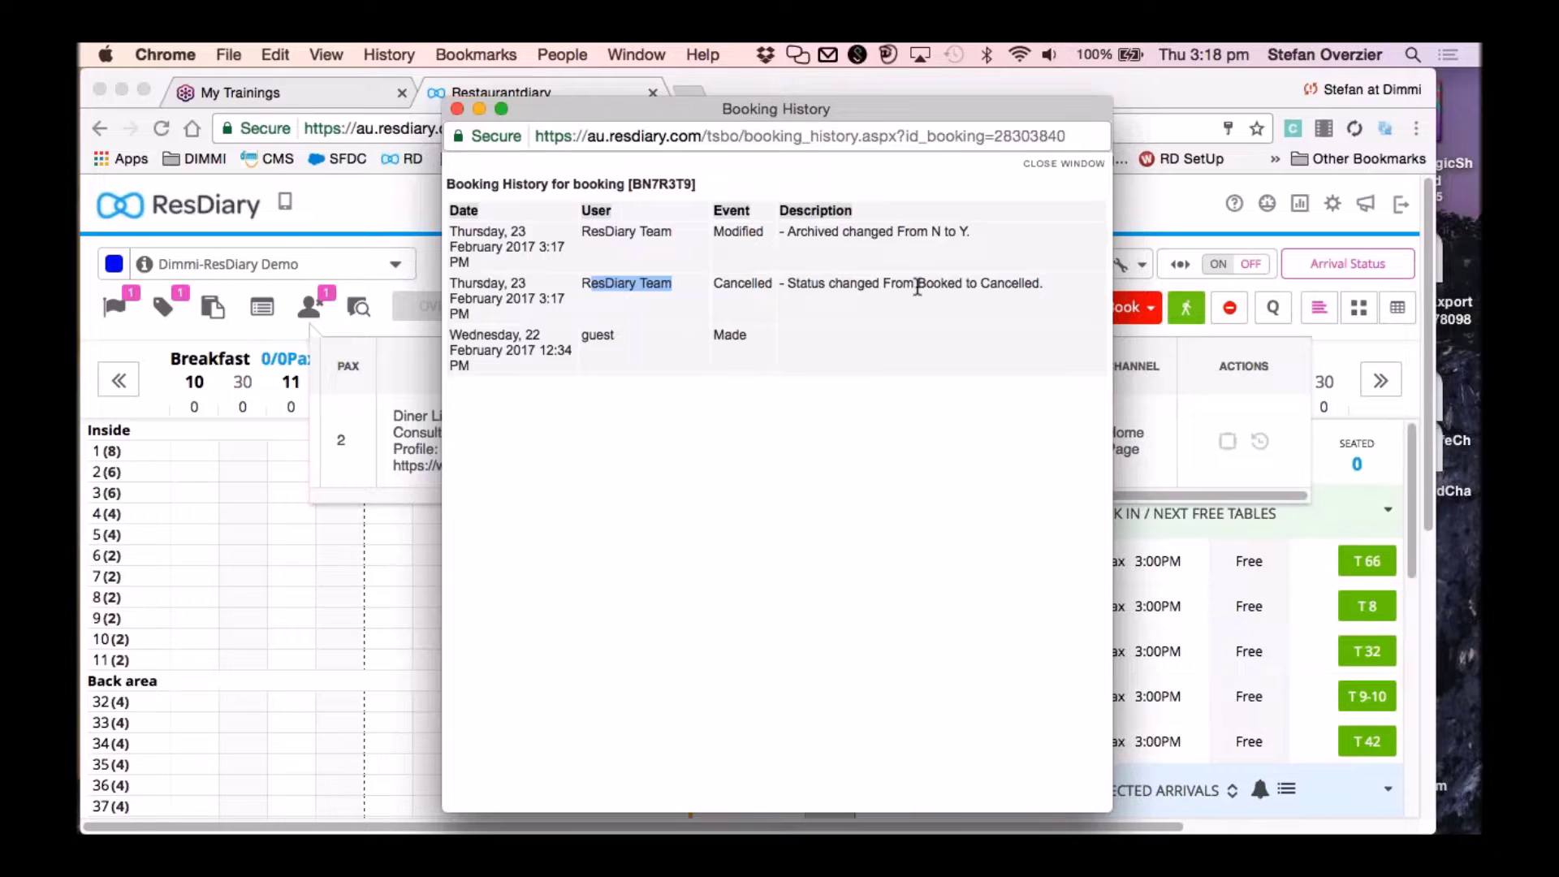
click(456, 109)
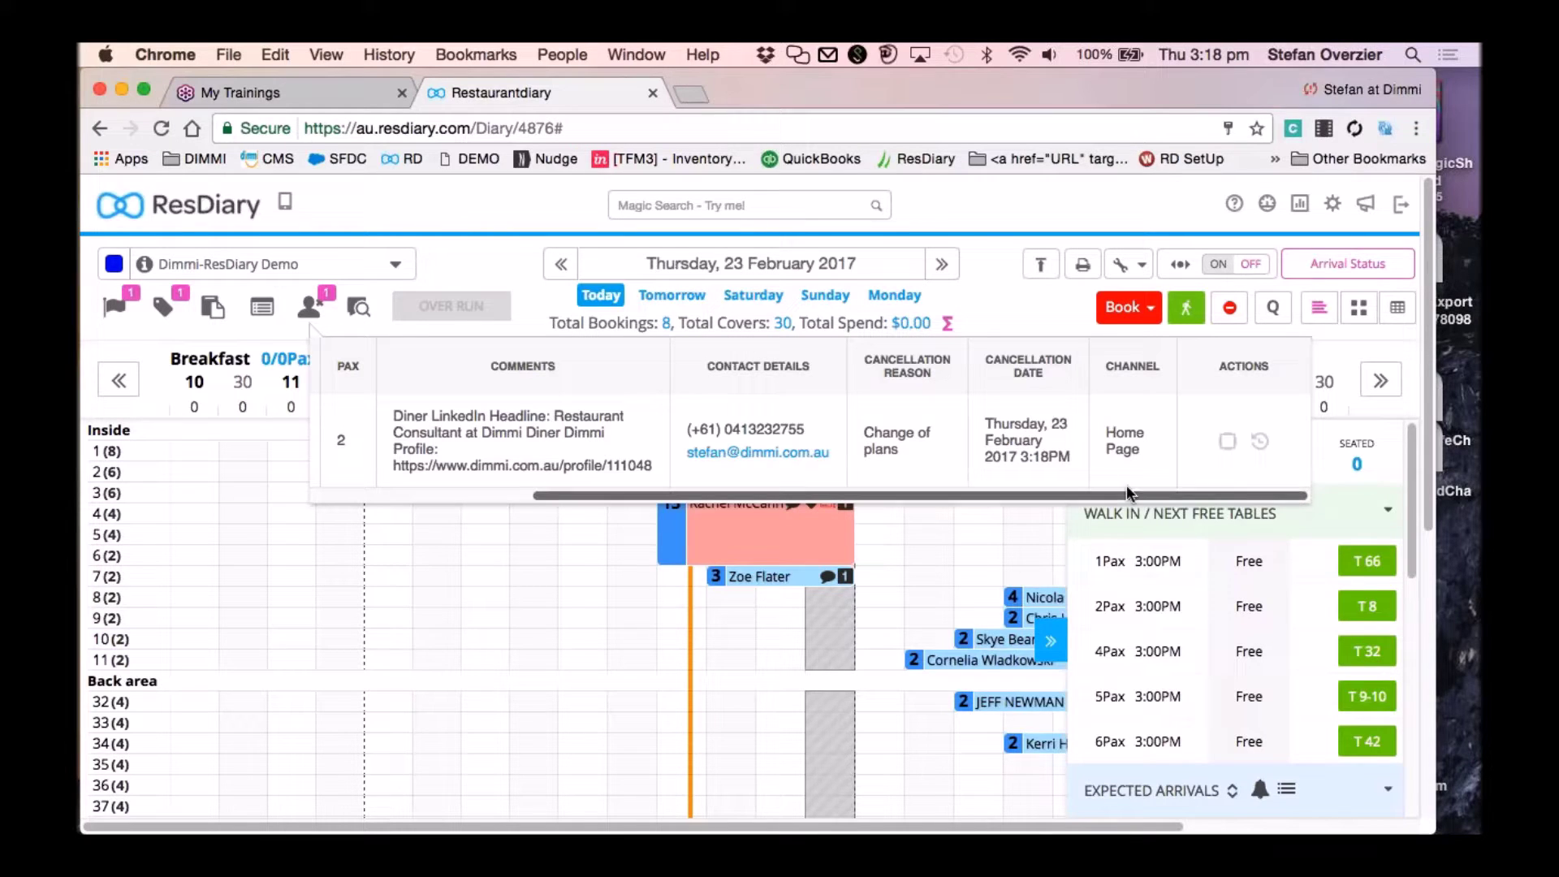
Reseat the cancelled booking for 2 people at 12:30PM on table 6, accepting the past timeslot.
click(1230, 442)
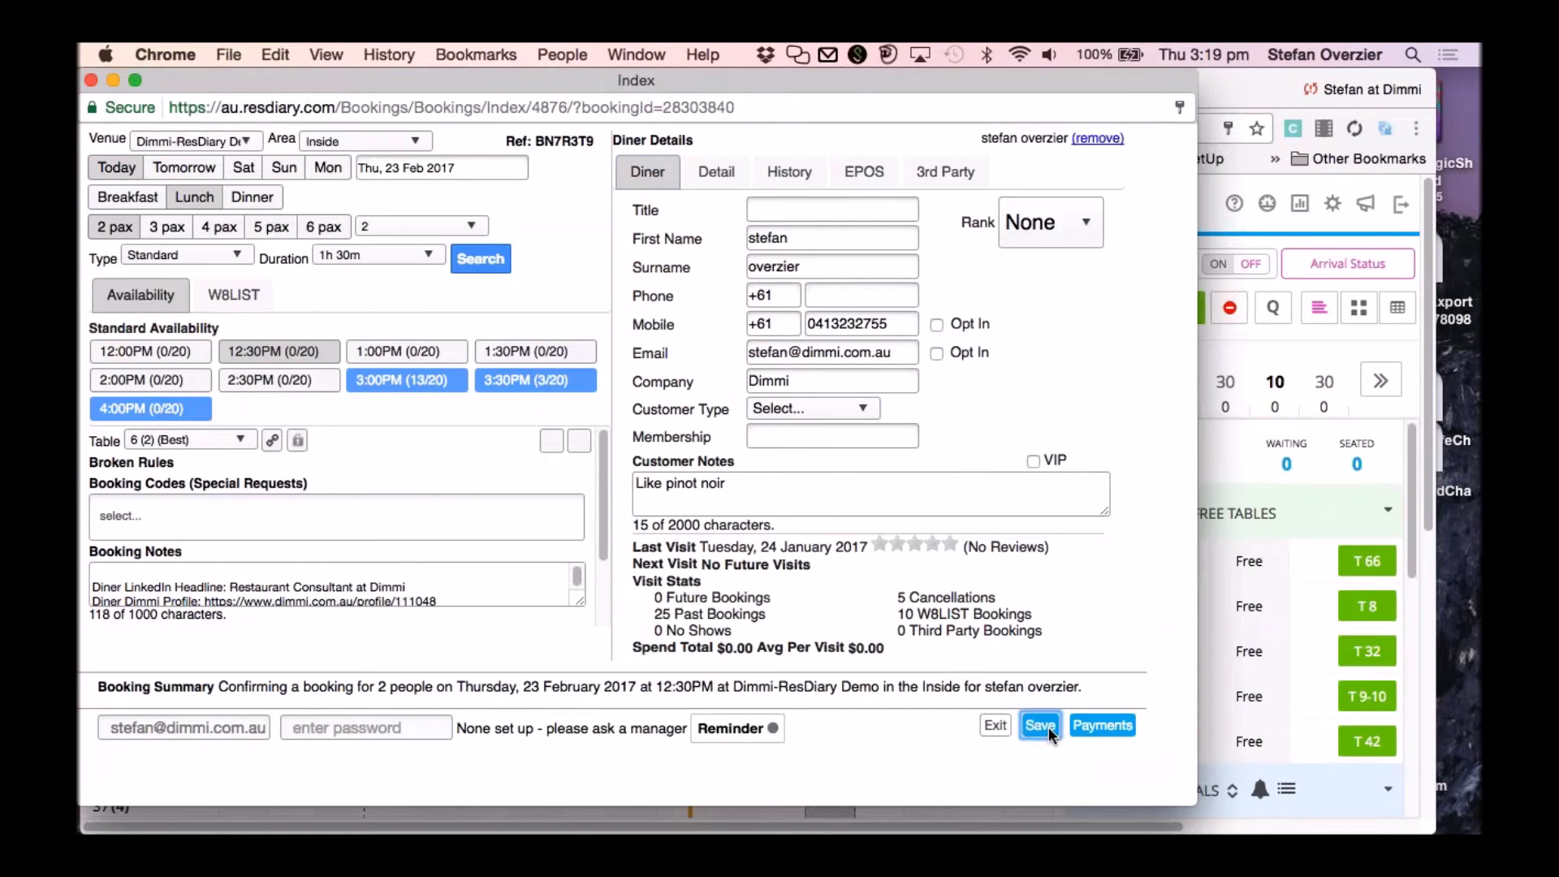
click(1049, 728)
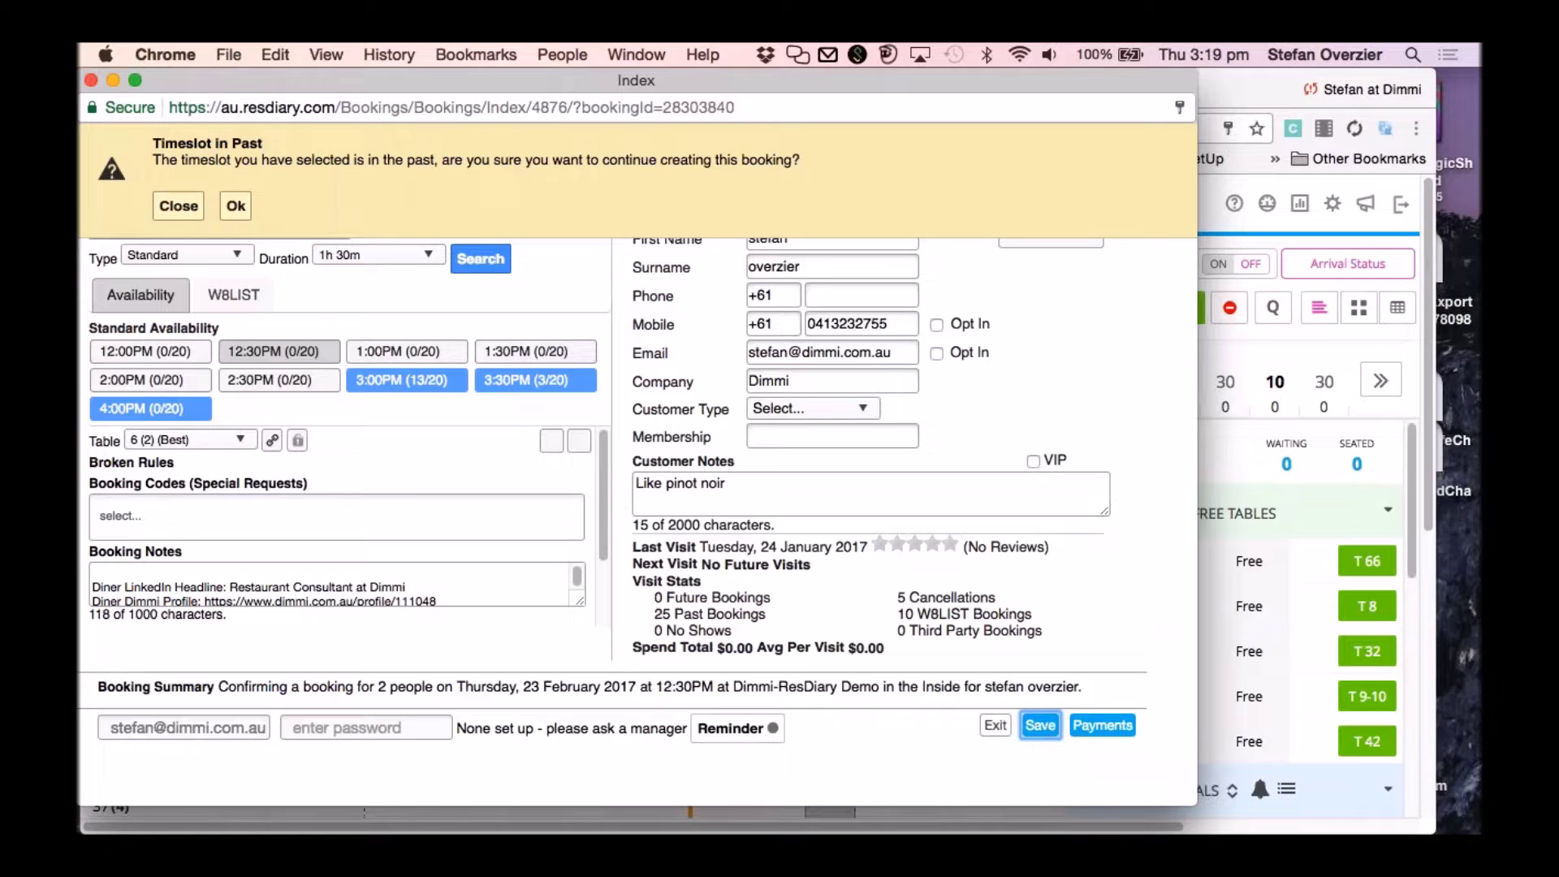
click(235, 207)
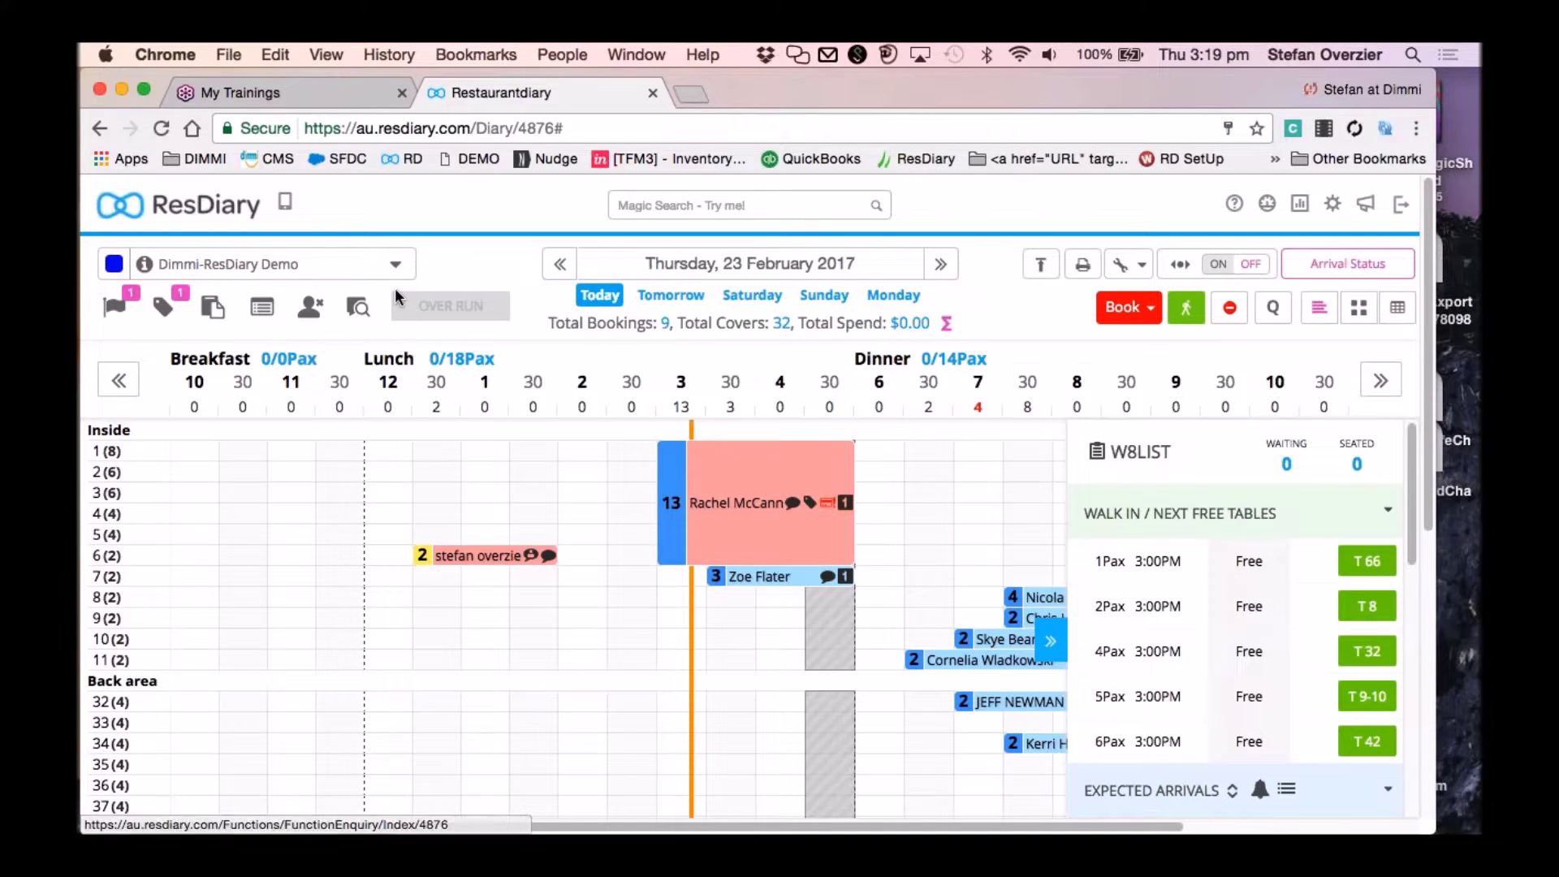
Collapse the diary's header to the compact view and expand it again.
click(1038, 275)
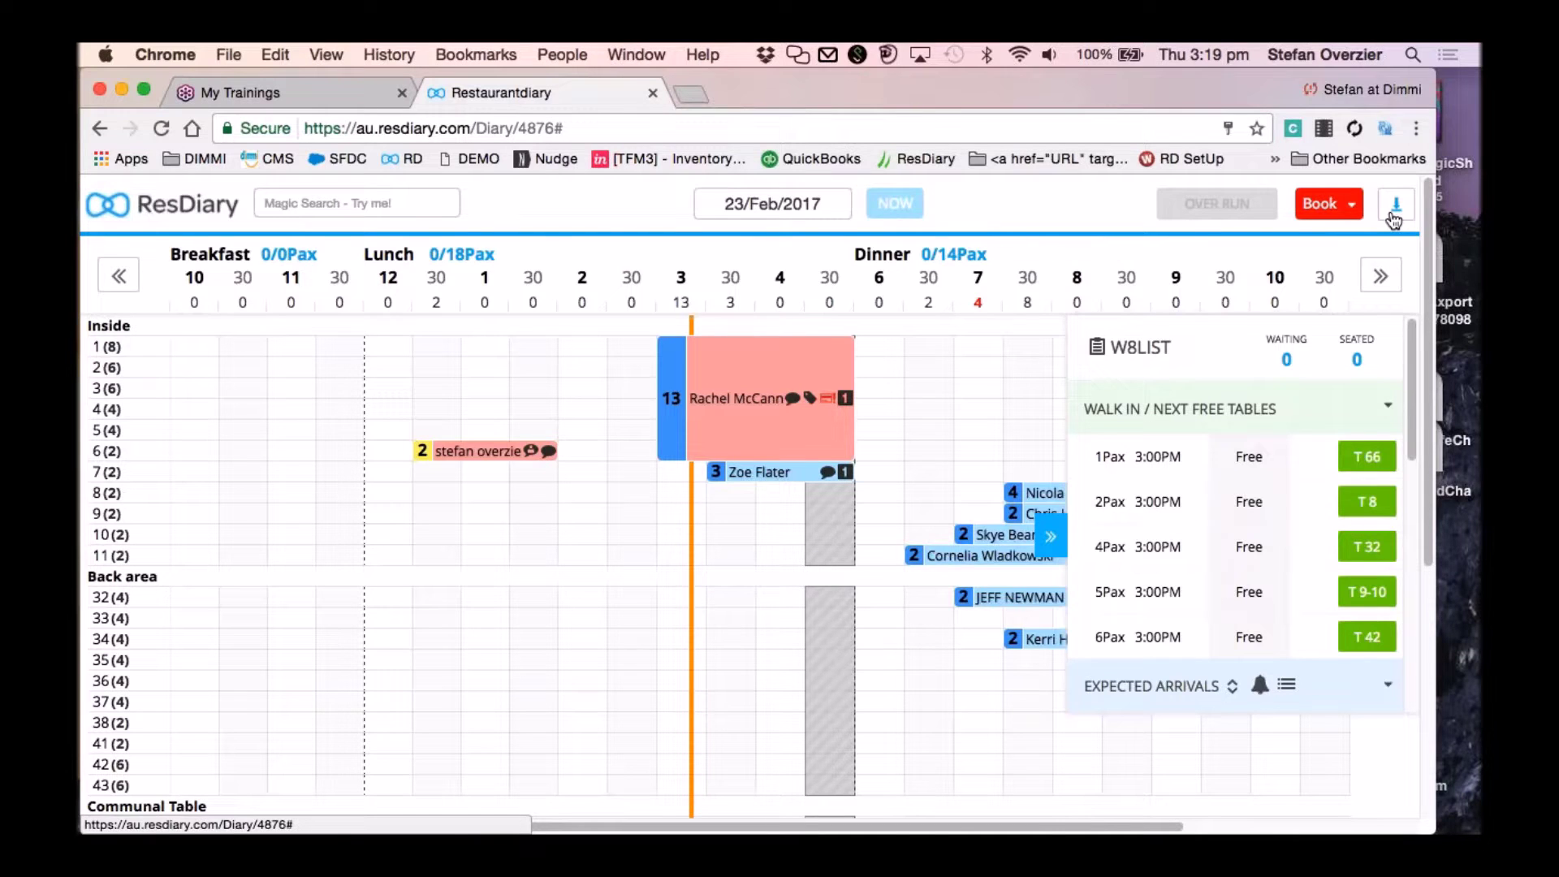
click(1393, 213)
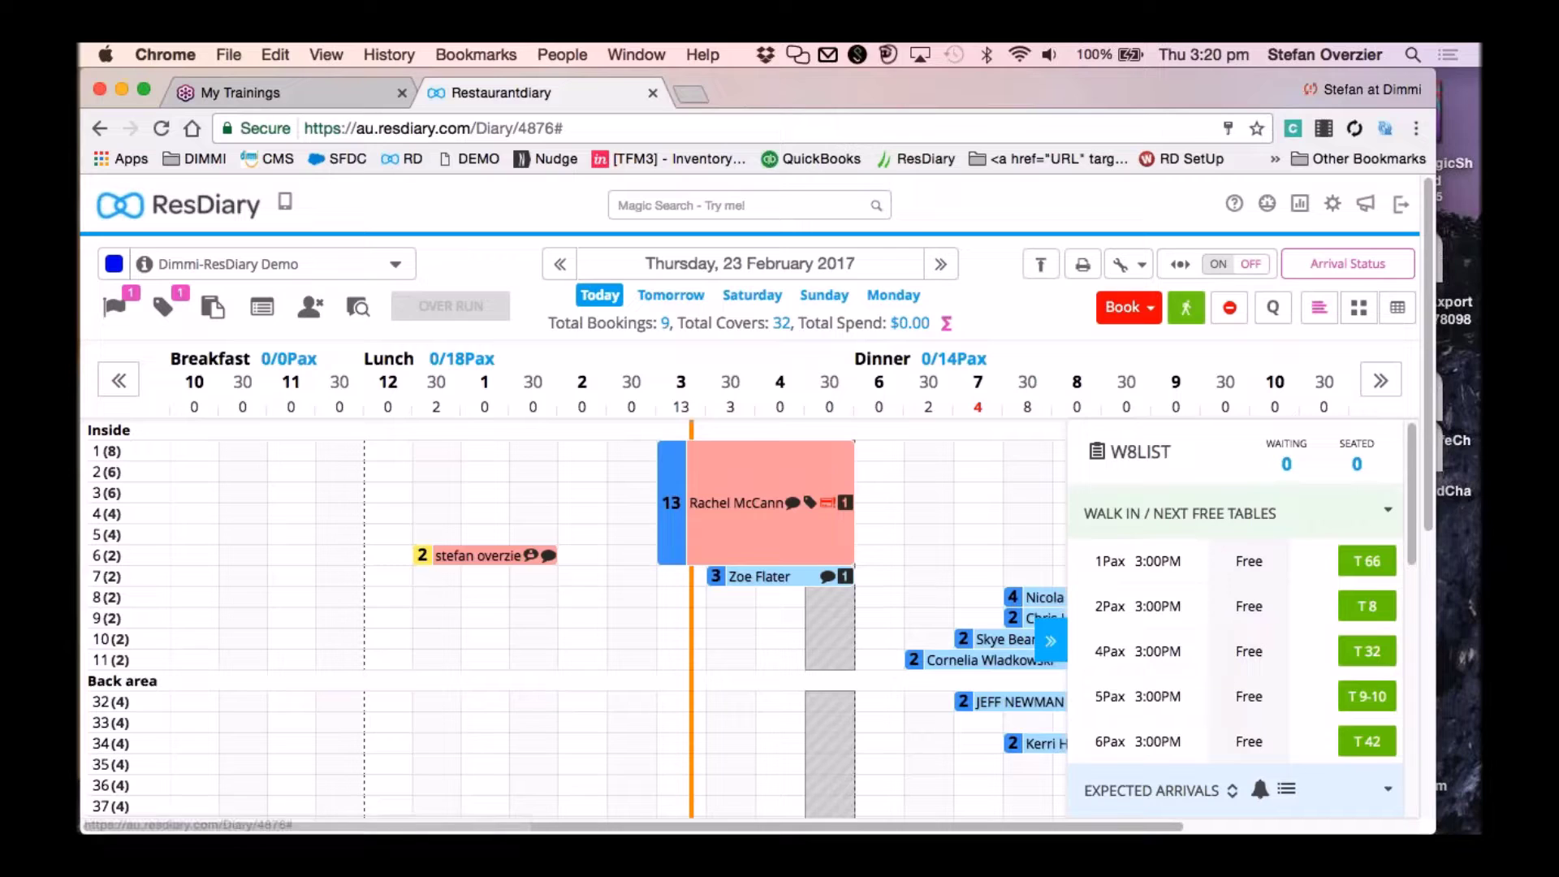
Un-allocate the dinner bookings in all areas: Inside, Back area and Communal Table.
click(1124, 271)
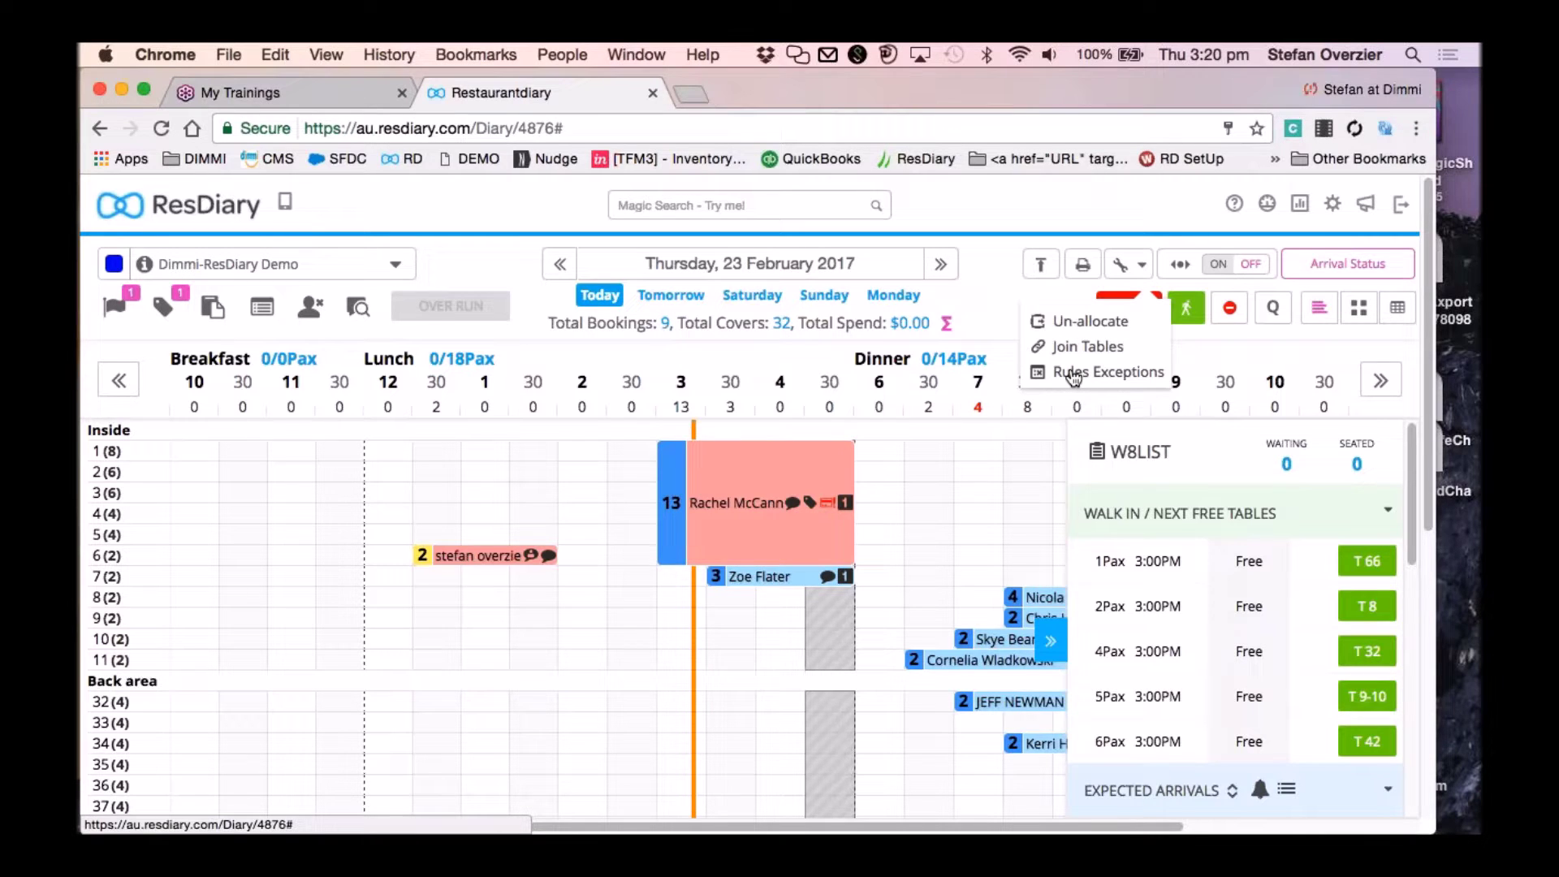
click(1063, 323)
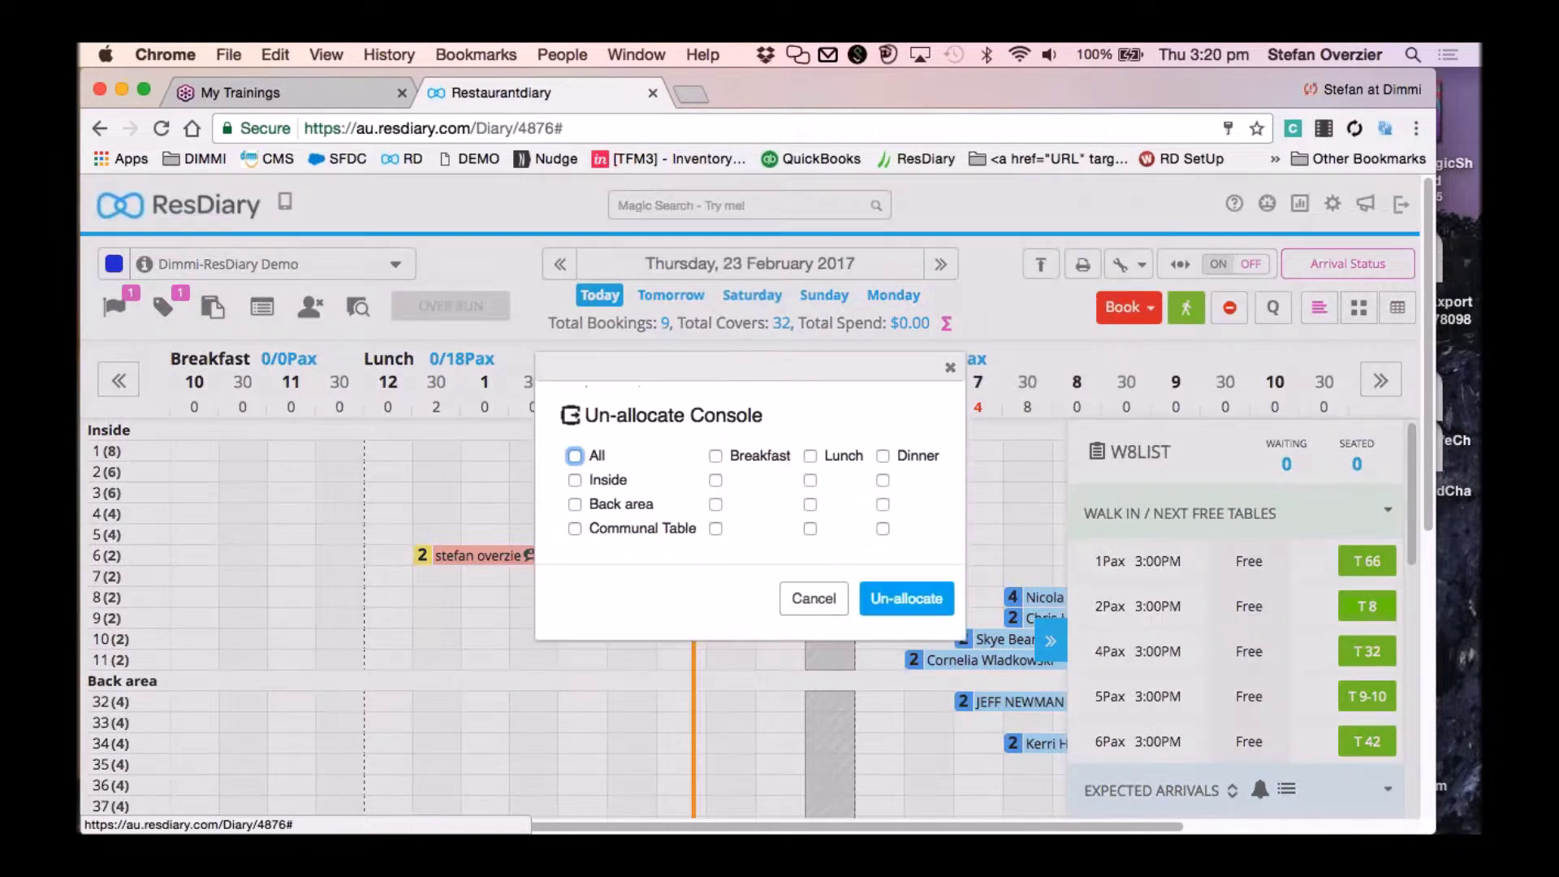
click(882, 455)
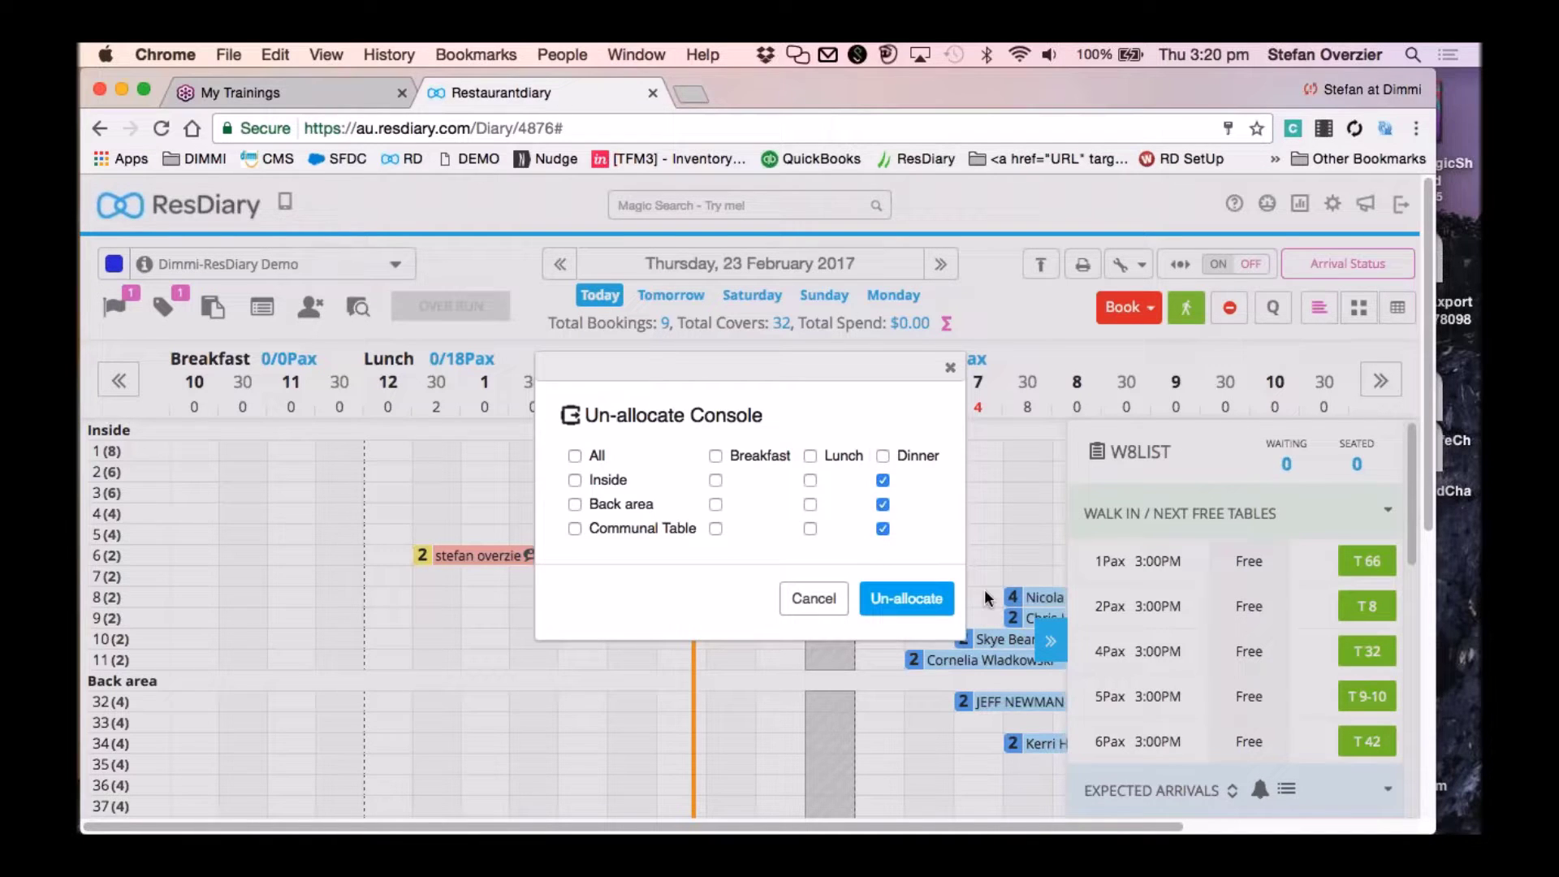
click(908, 598)
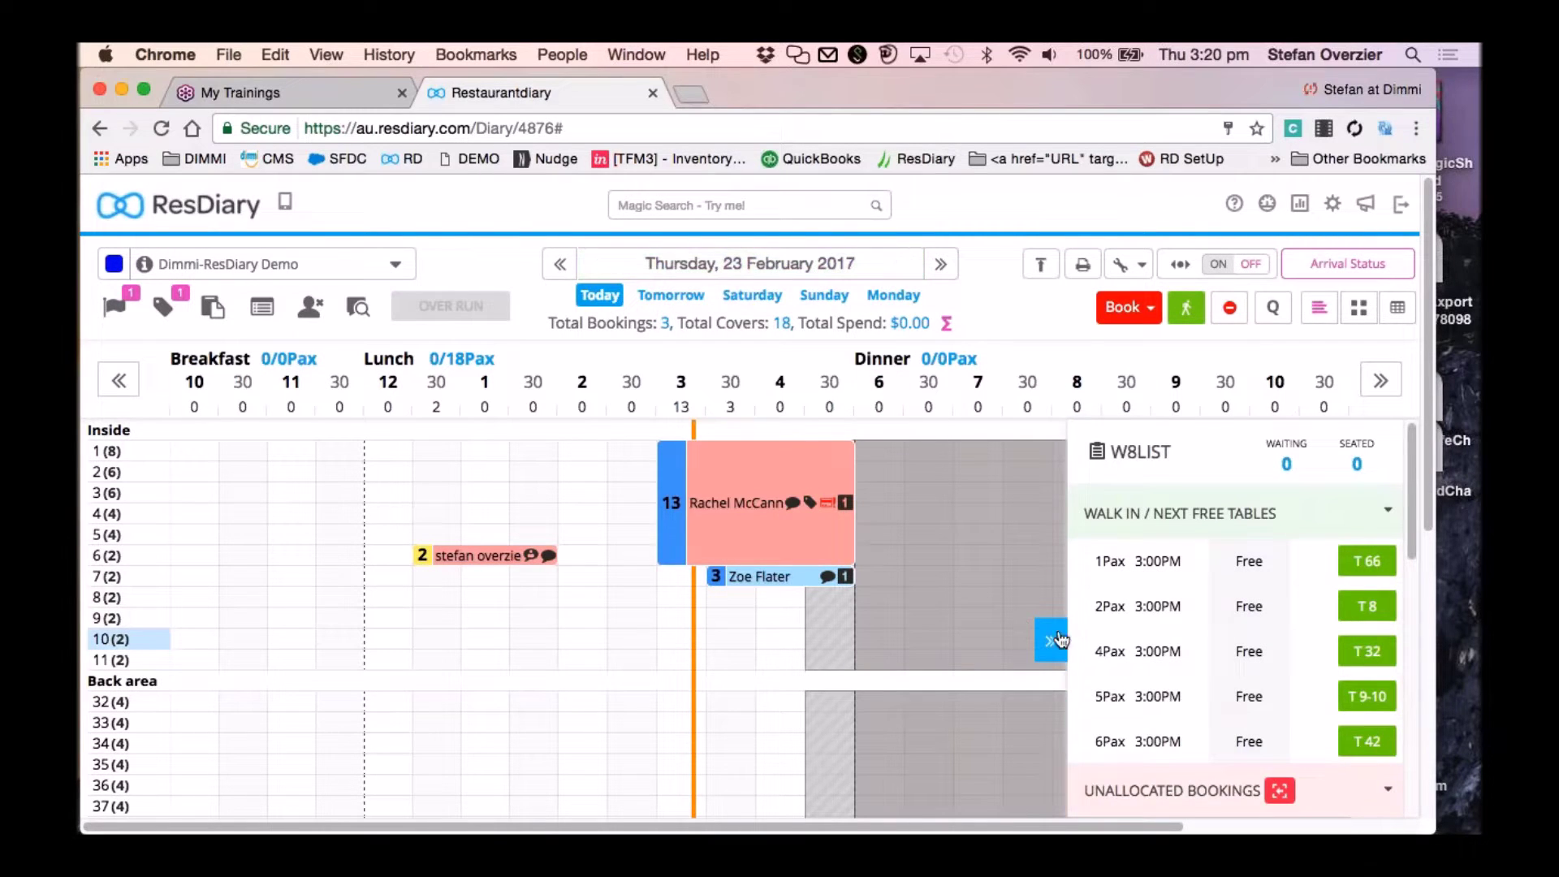
Collapse the walk-in / next free tables section in the side panel and review the unallocated bookings.
scroll(1094, 551, down, 10)
scroll(1094, 550, up, 10)
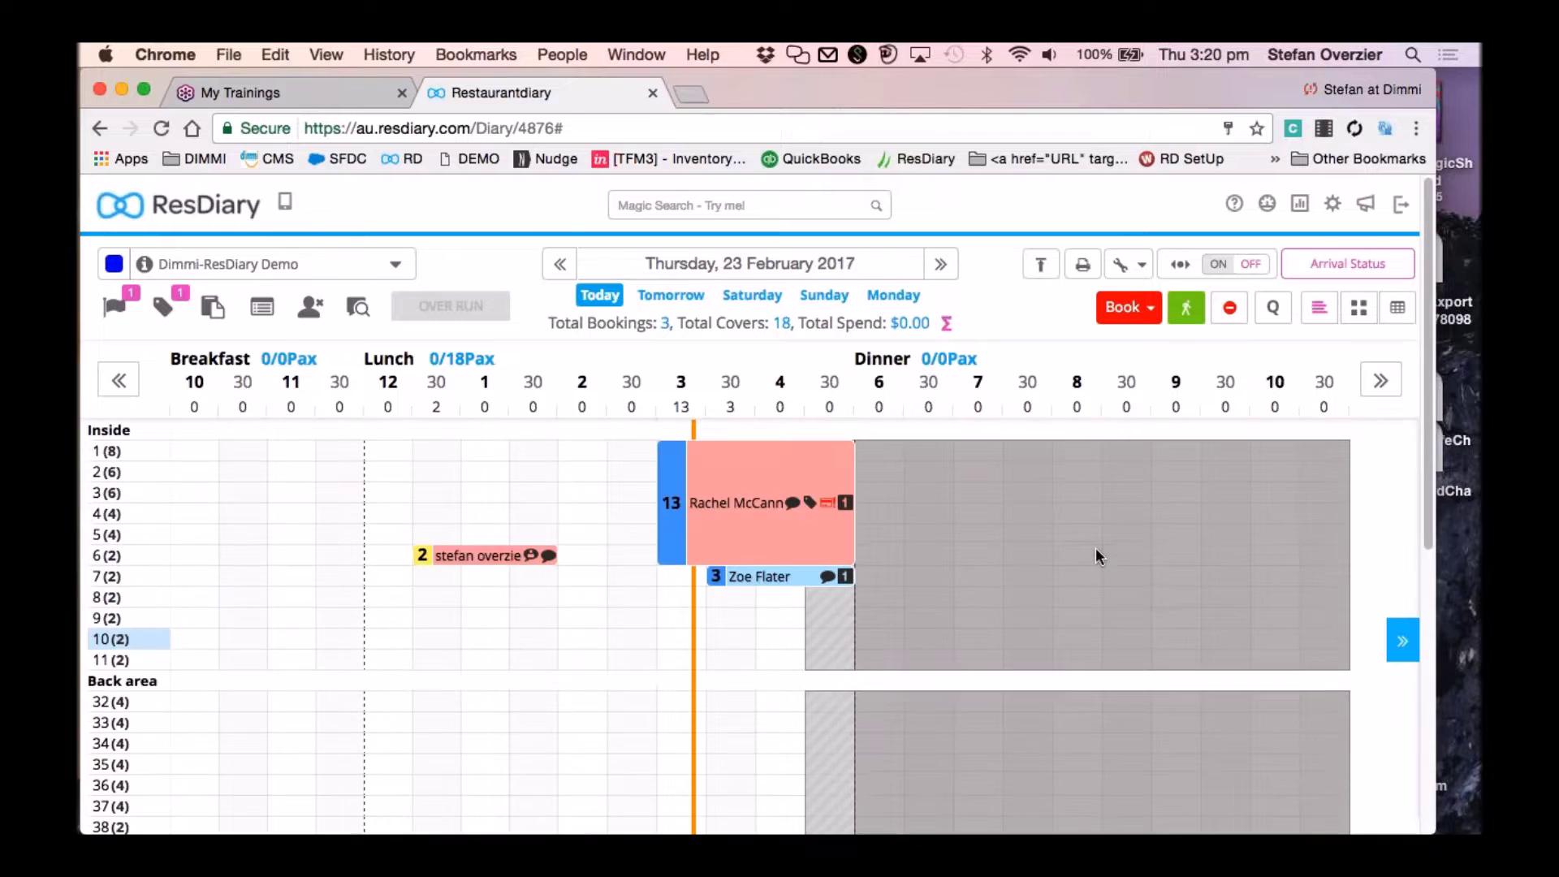
click(1402, 641)
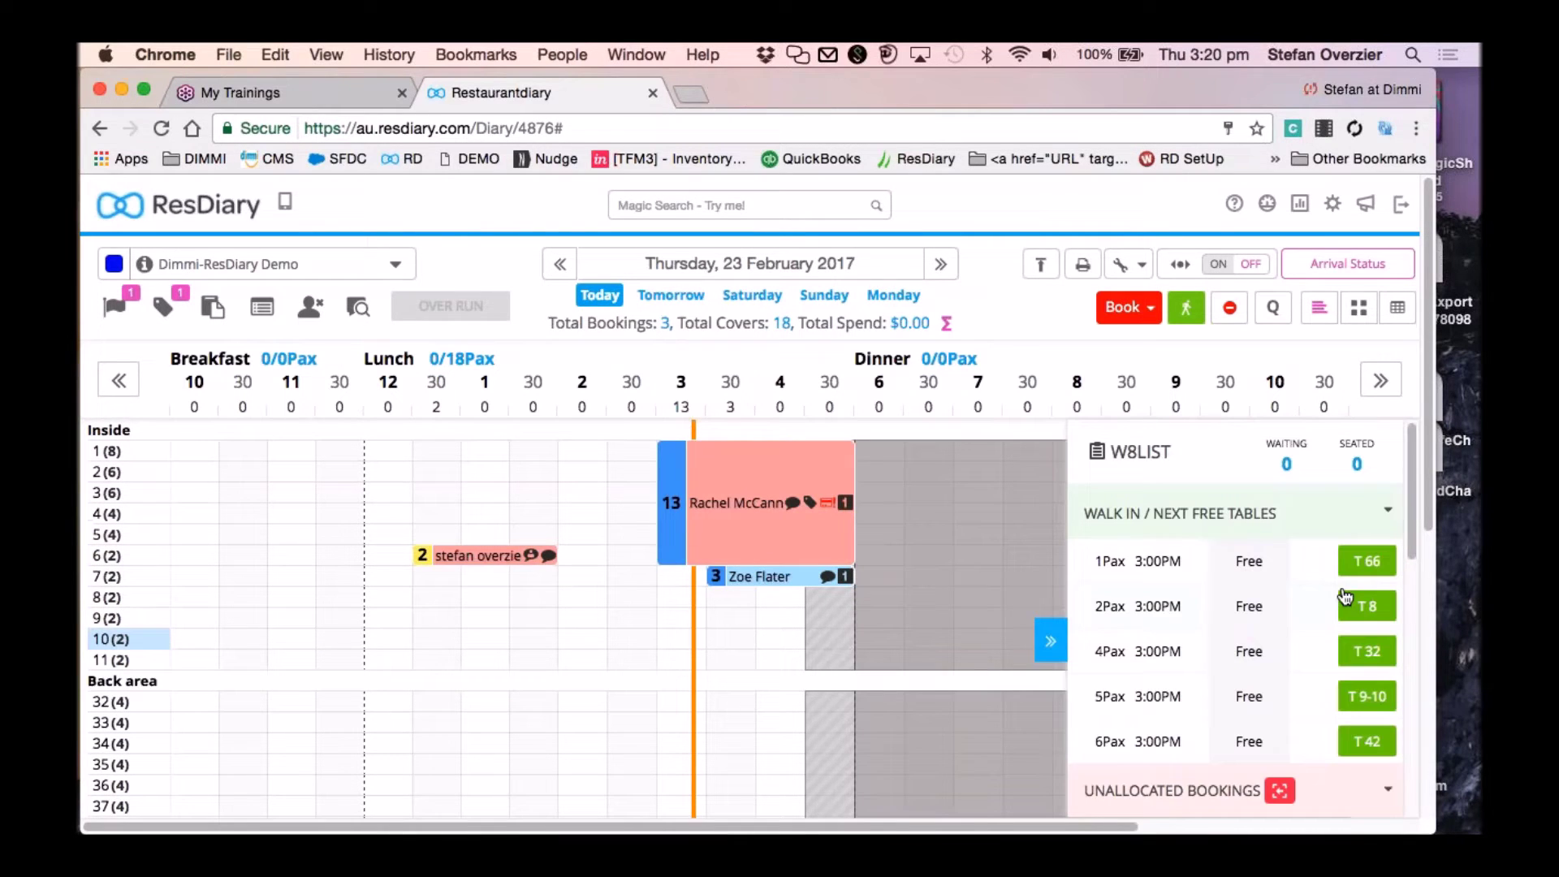
click(1388, 509)
scroll(1286, 705, down, 3)
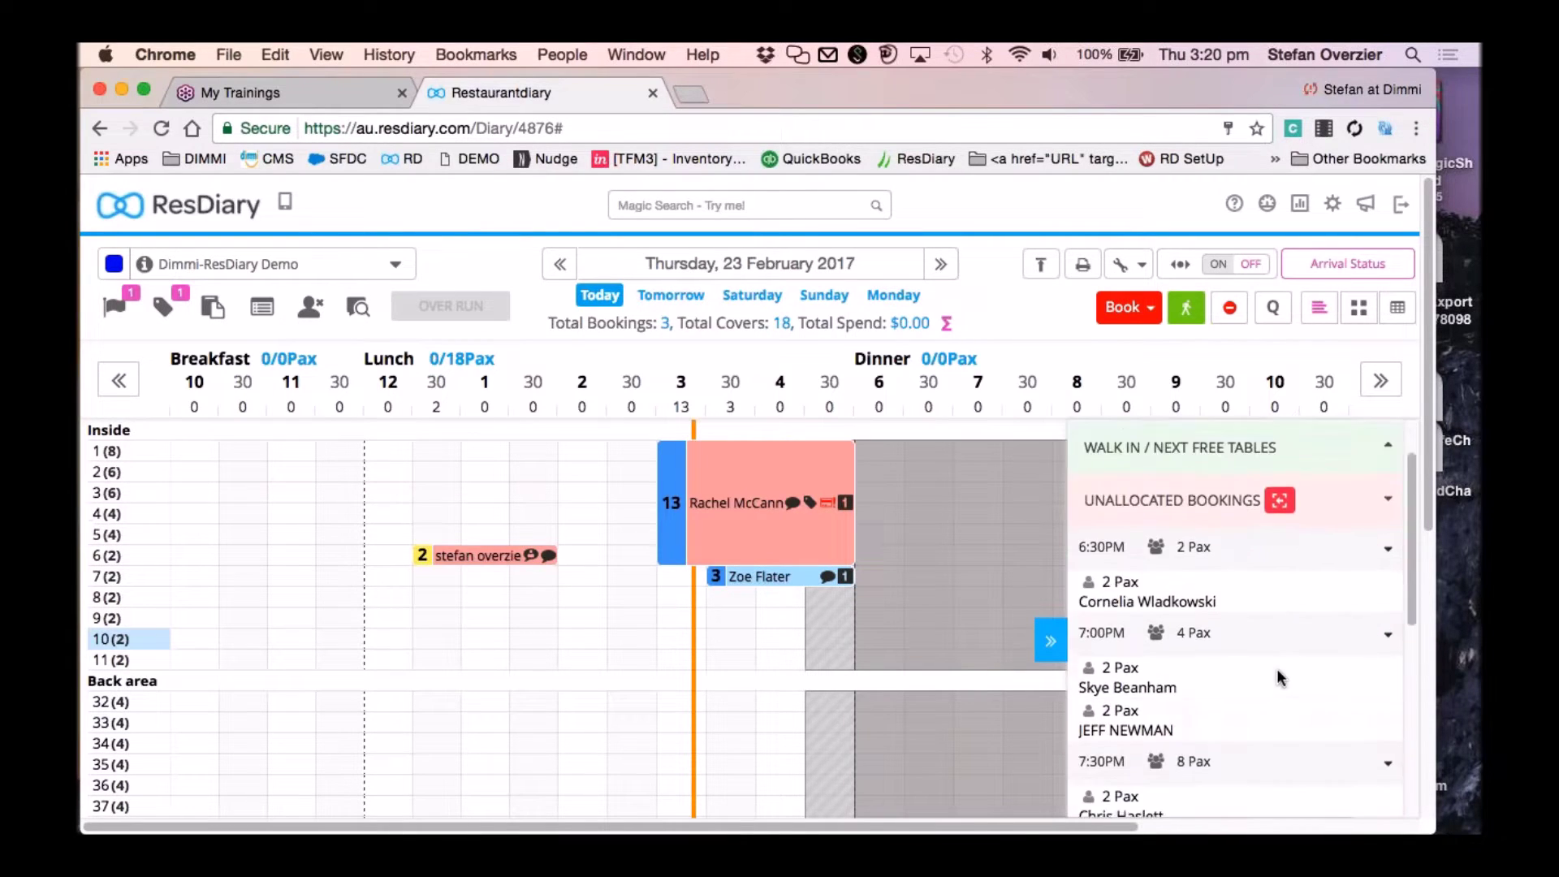
Open an unallocated booking in its own window and close that window again.
mouse_move(1096, 487)
mouse_down()
mouse_move(1027, 496)
mouse_move(1096, 486)
mouse_up()
click(1096, 486)
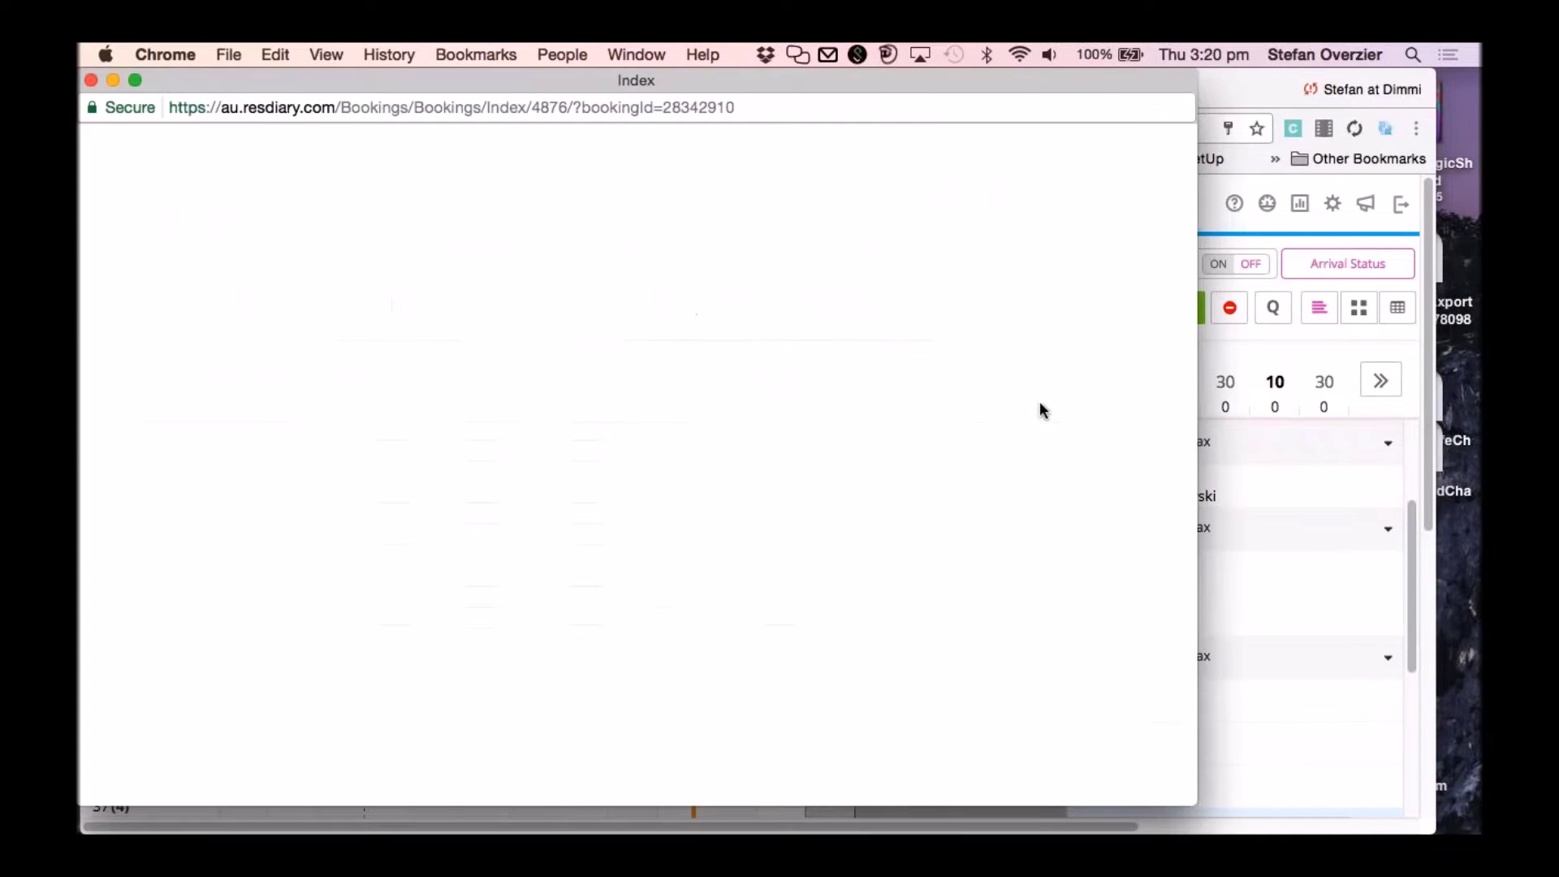
click(92, 80)
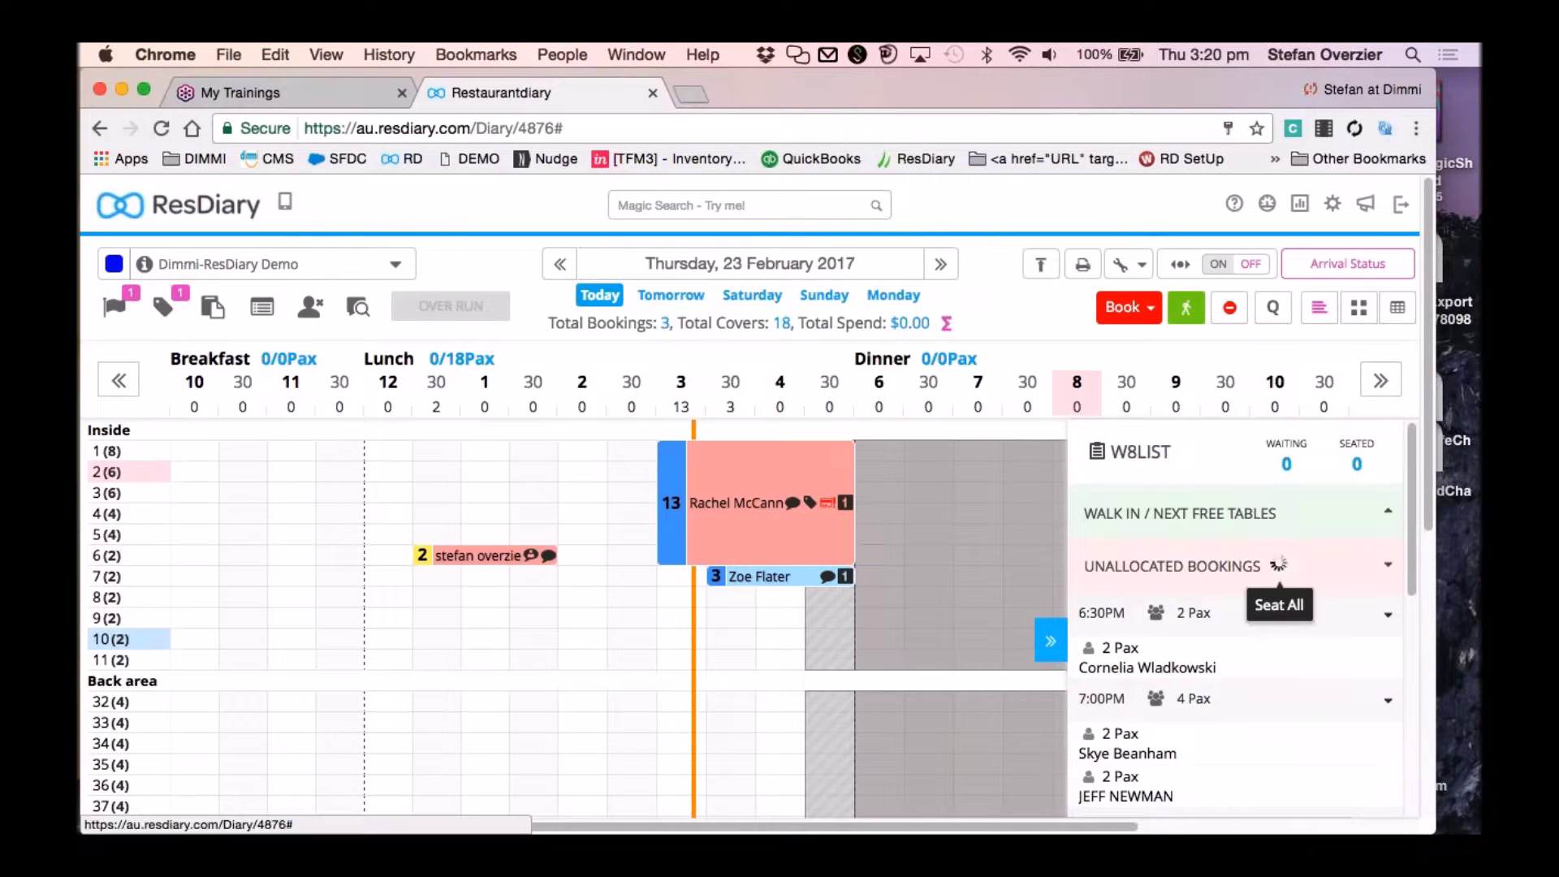
Seat all unallocated bookings at once and hide the side panel to show the full dinner service.
click(1279, 566)
click(871, 565)
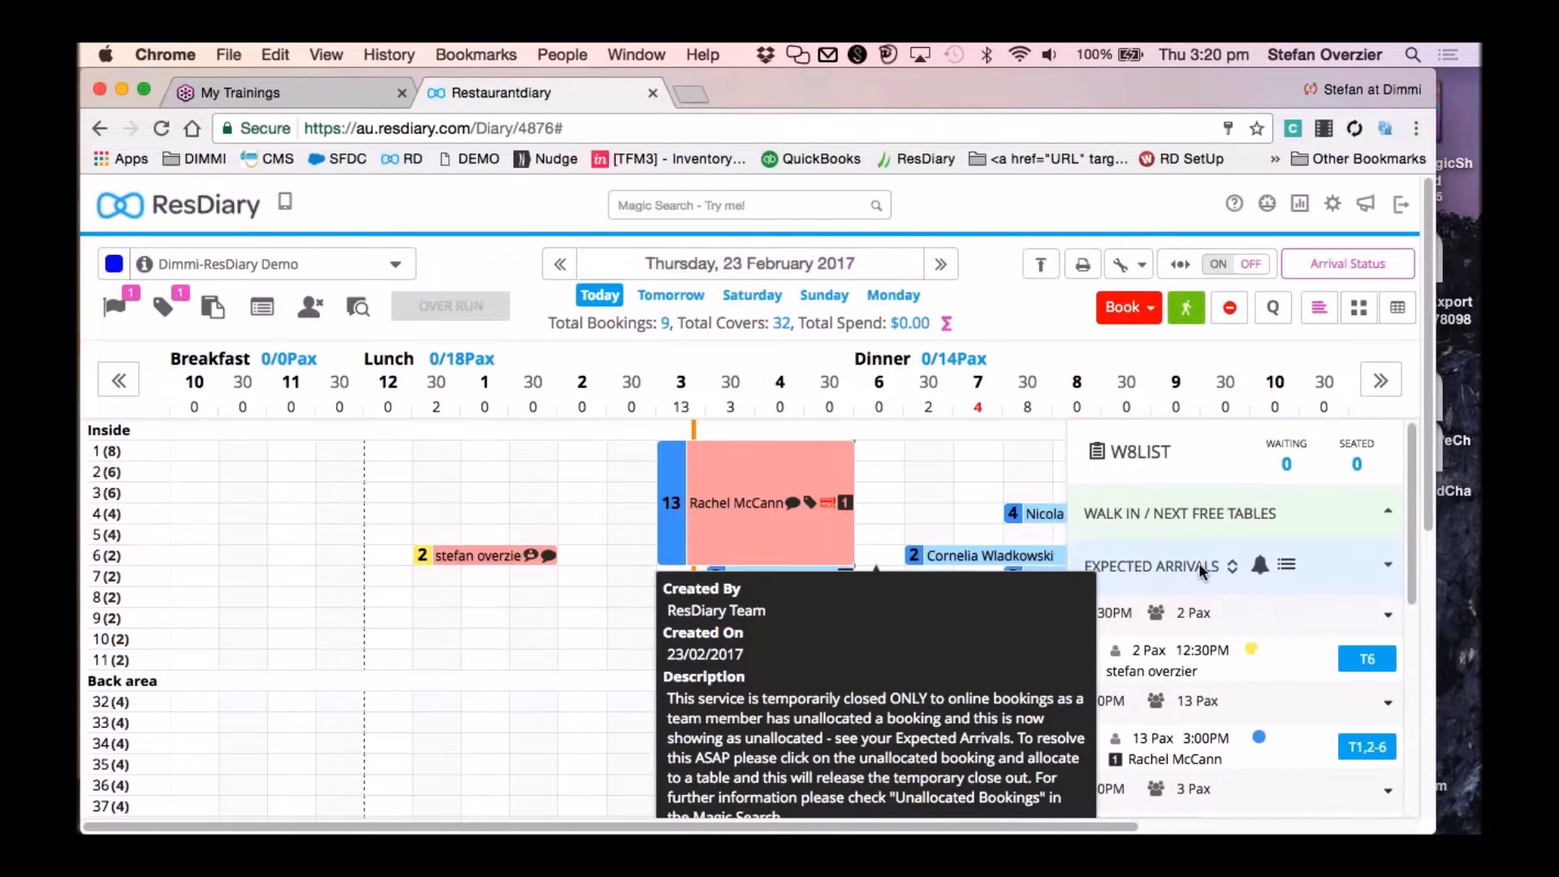
click(1050, 650)
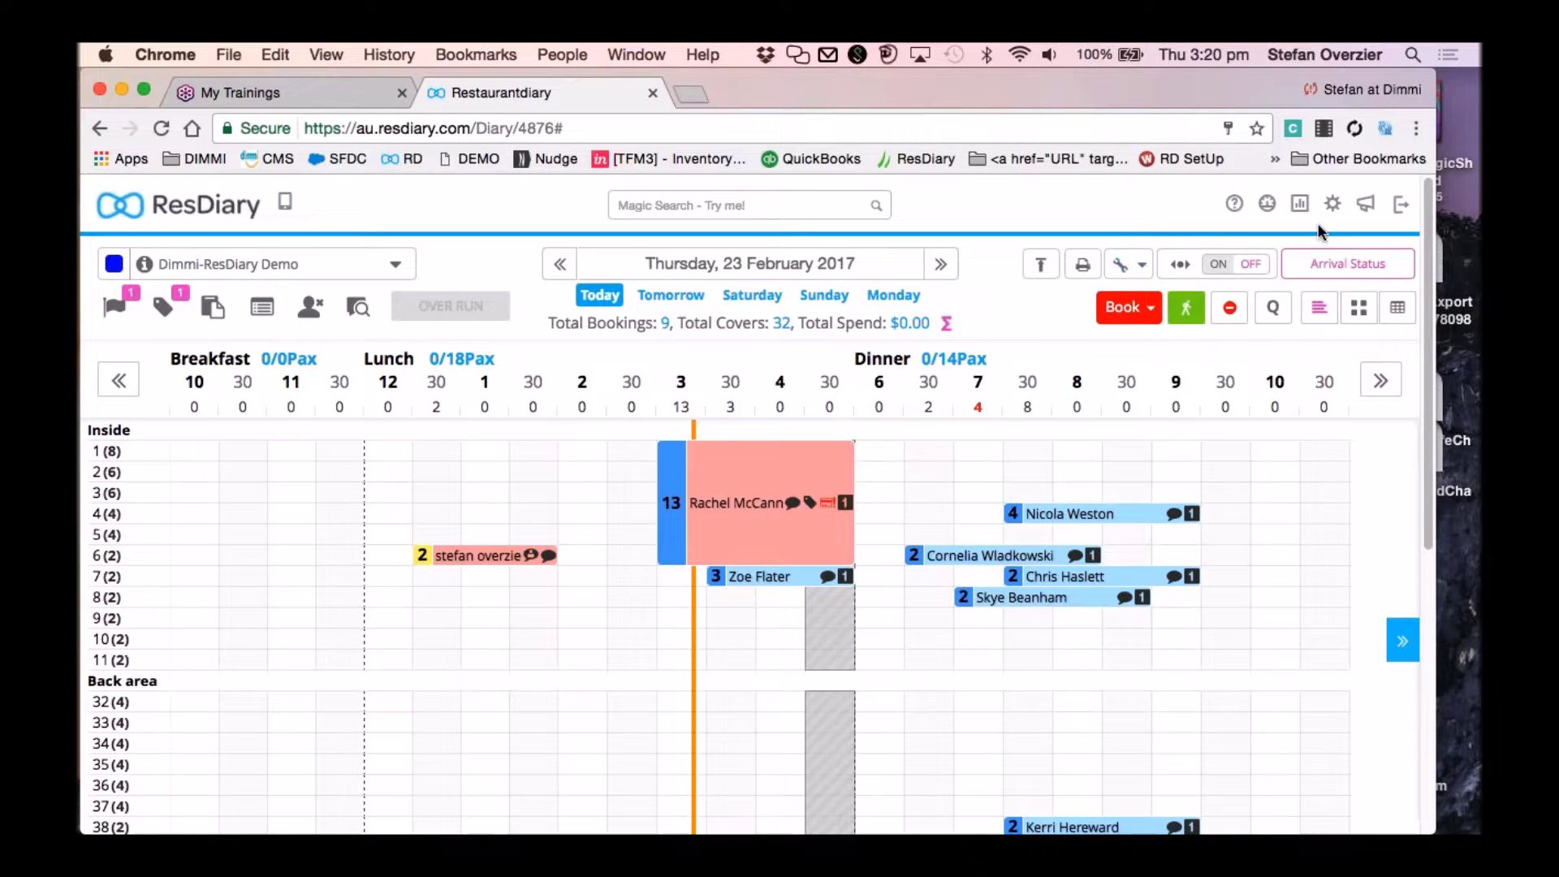
View the selectable tables in the Join Tables dialog and close it without joining any.
click(1127, 264)
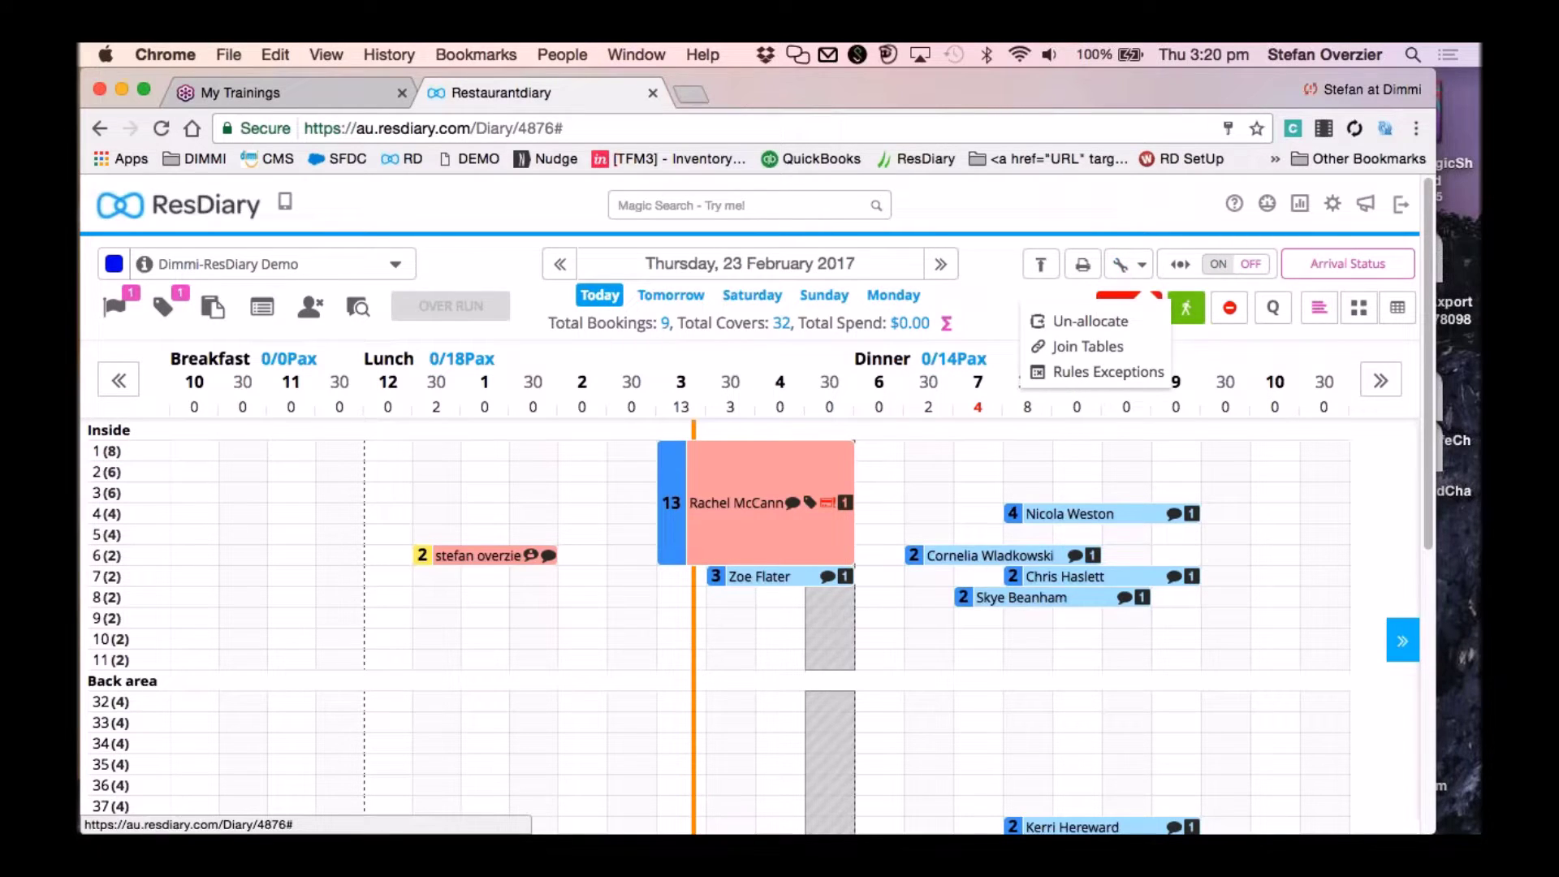
click(1075, 350)
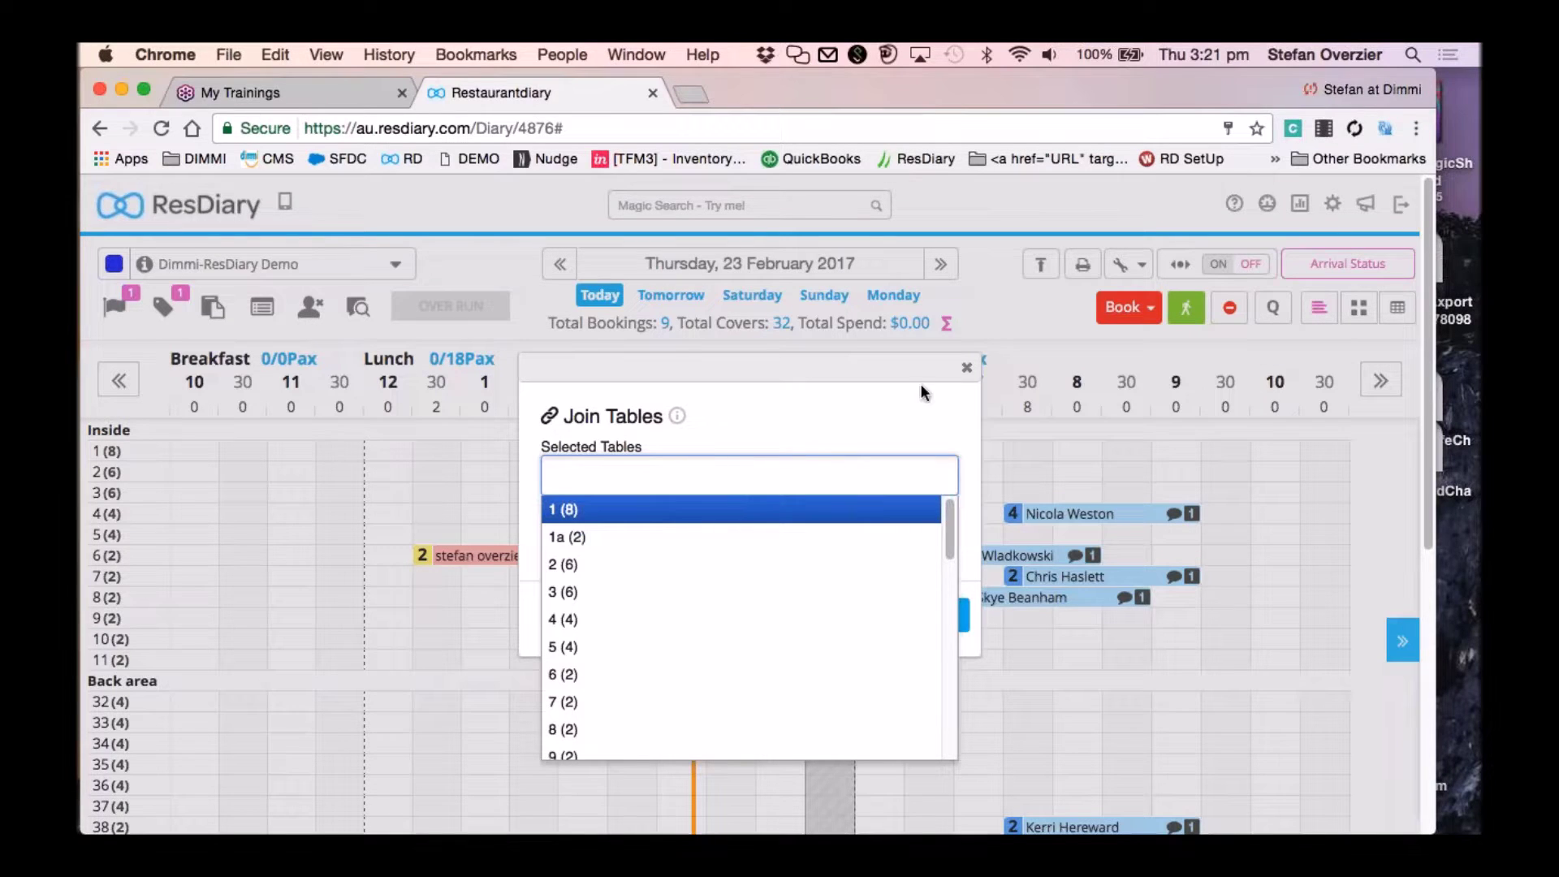
click(966, 371)
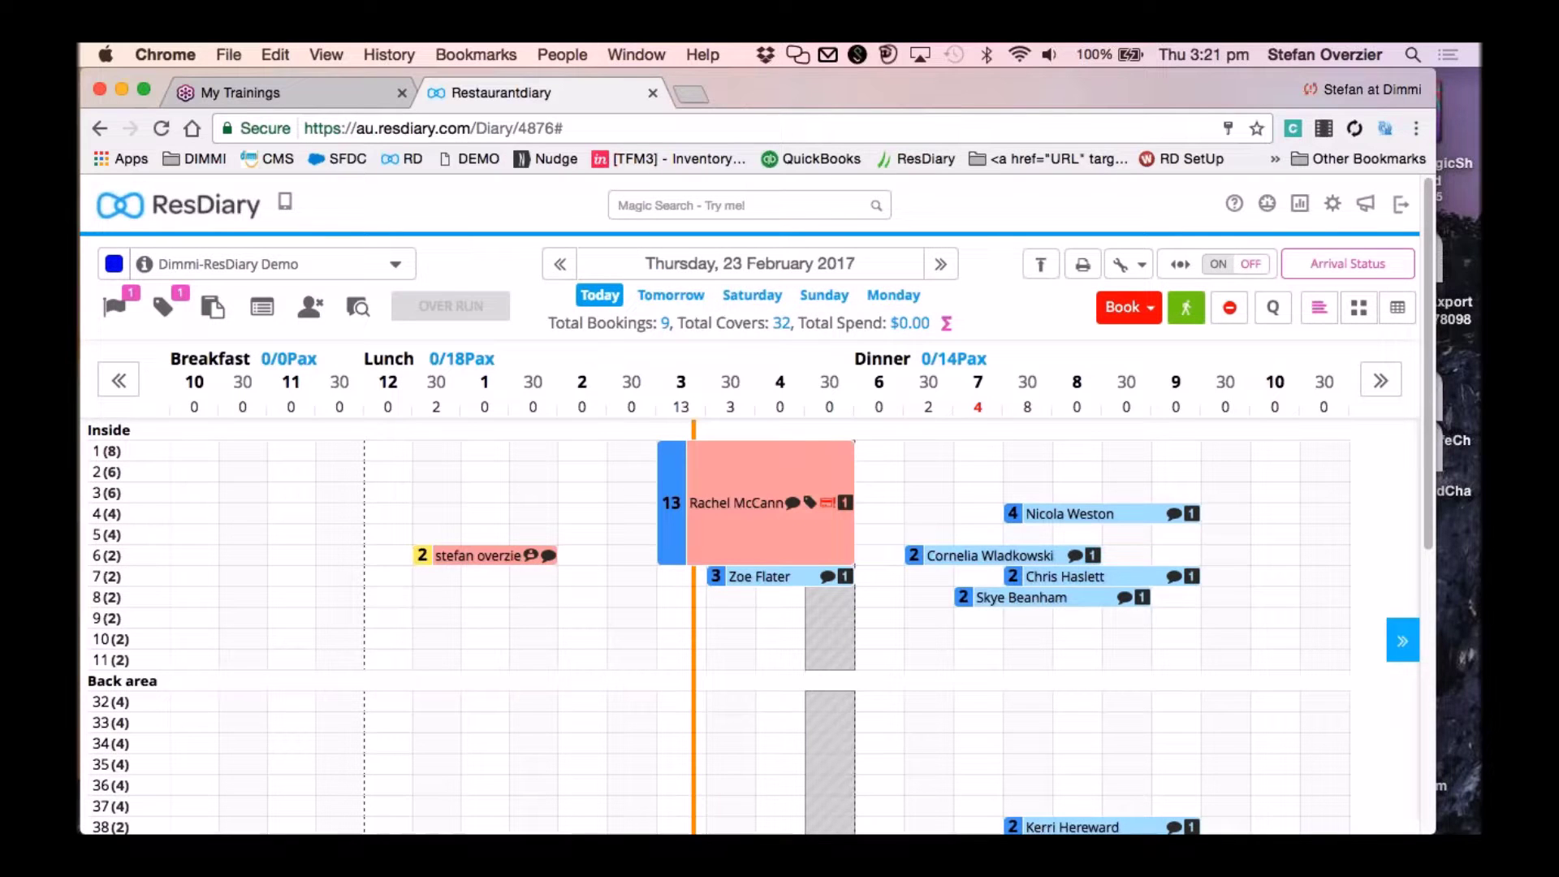
View the Lunch and Breakfast entries in the Rules Exception Console and close it.
click(1141, 265)
click(1107, 372)
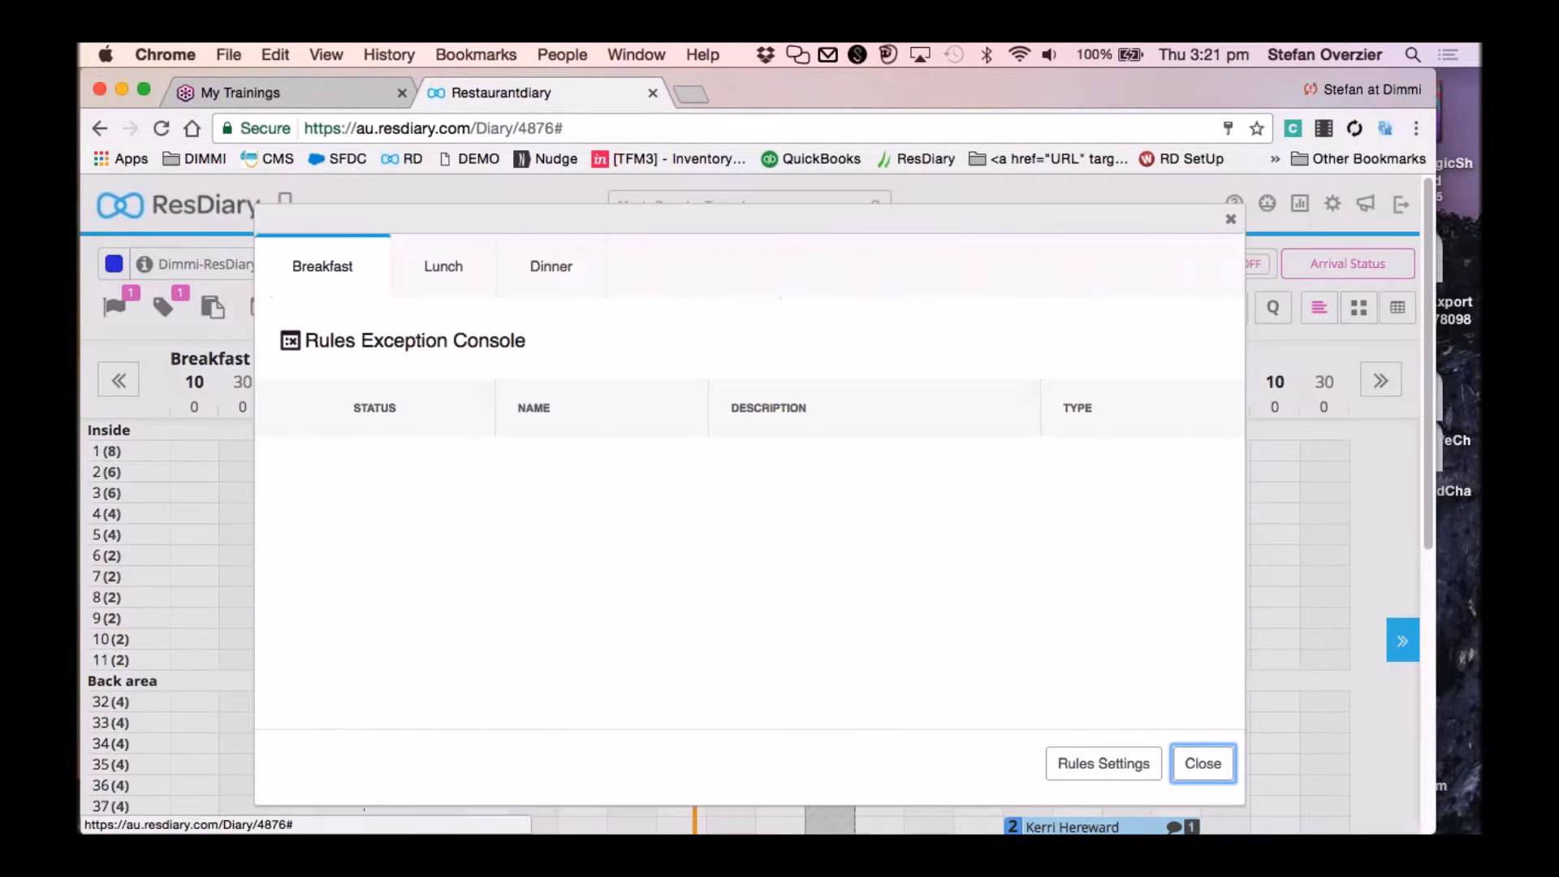
click(438, 266)
click(319, 266)
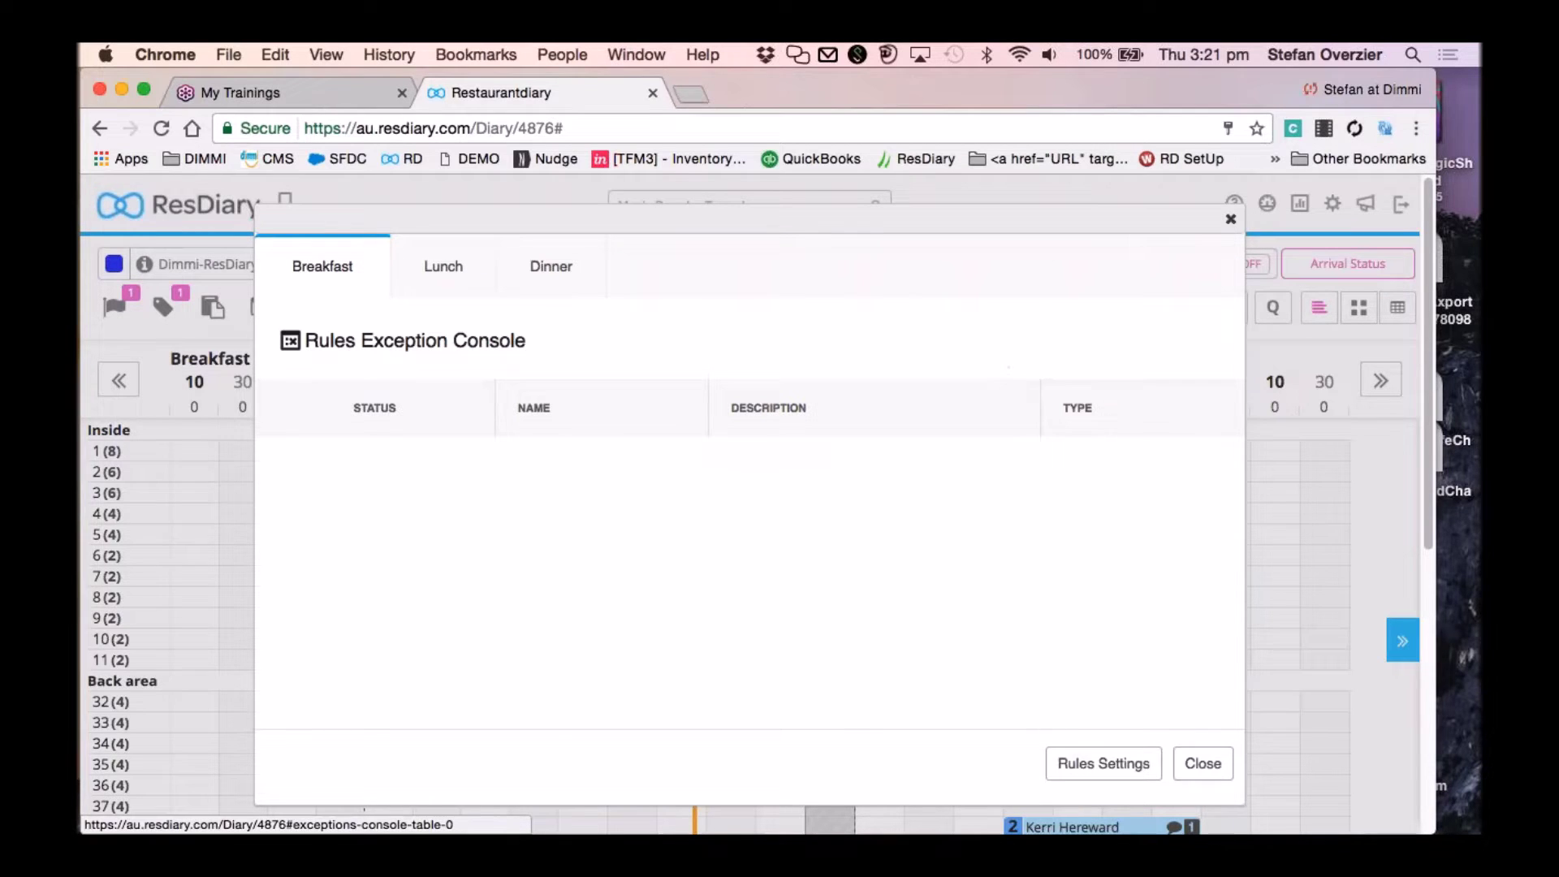
click(1230, 219)
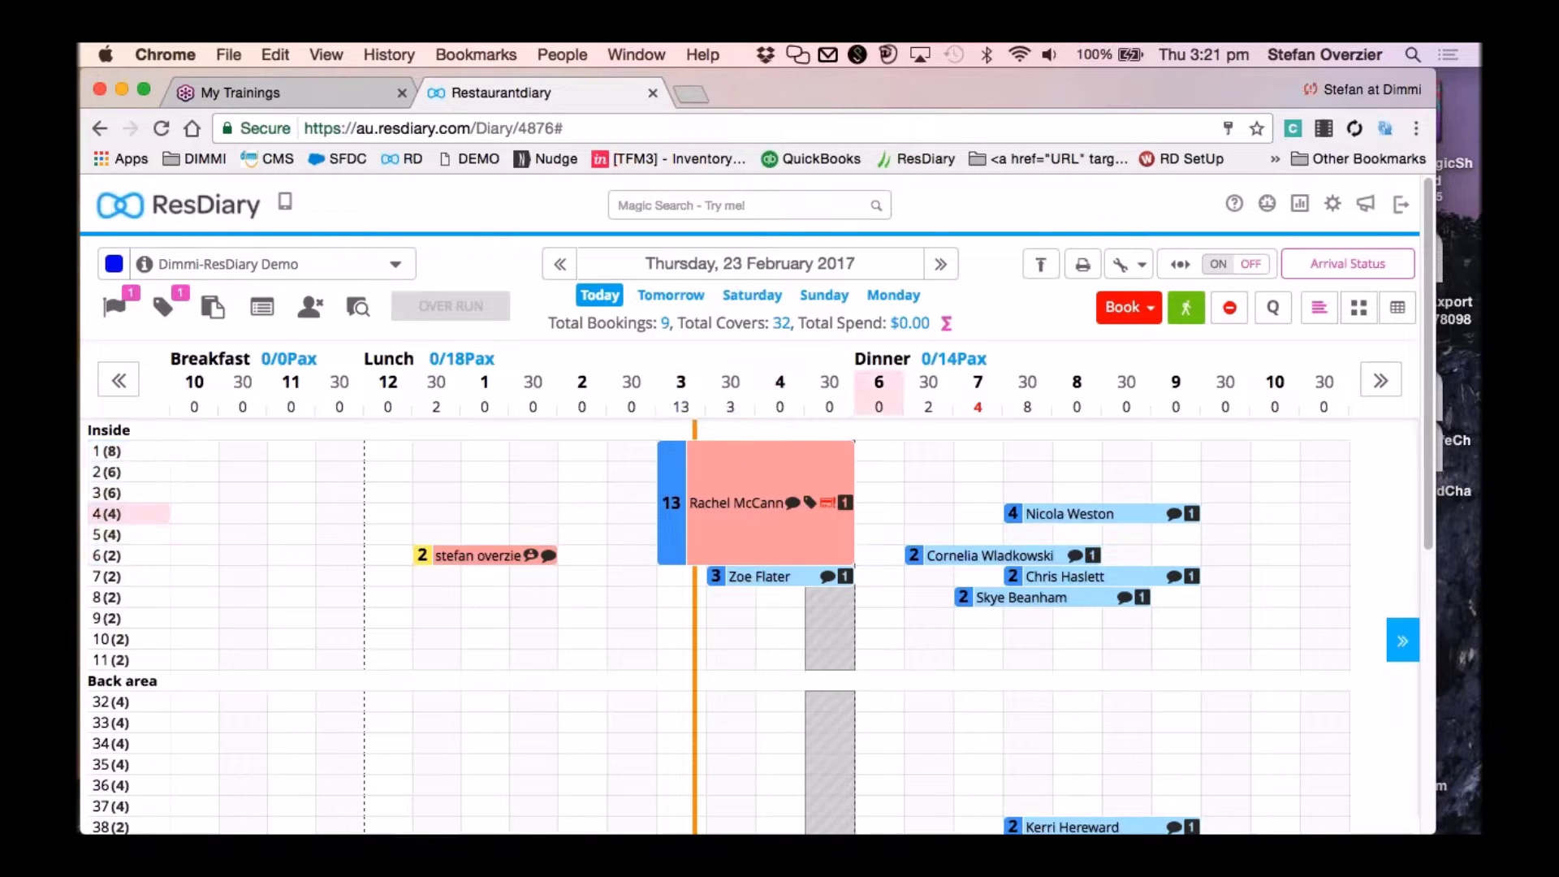
Look over the table placement of the bookings across the Inside, Back area and Communal Table sections.
scroll(997, 520, down, 4)
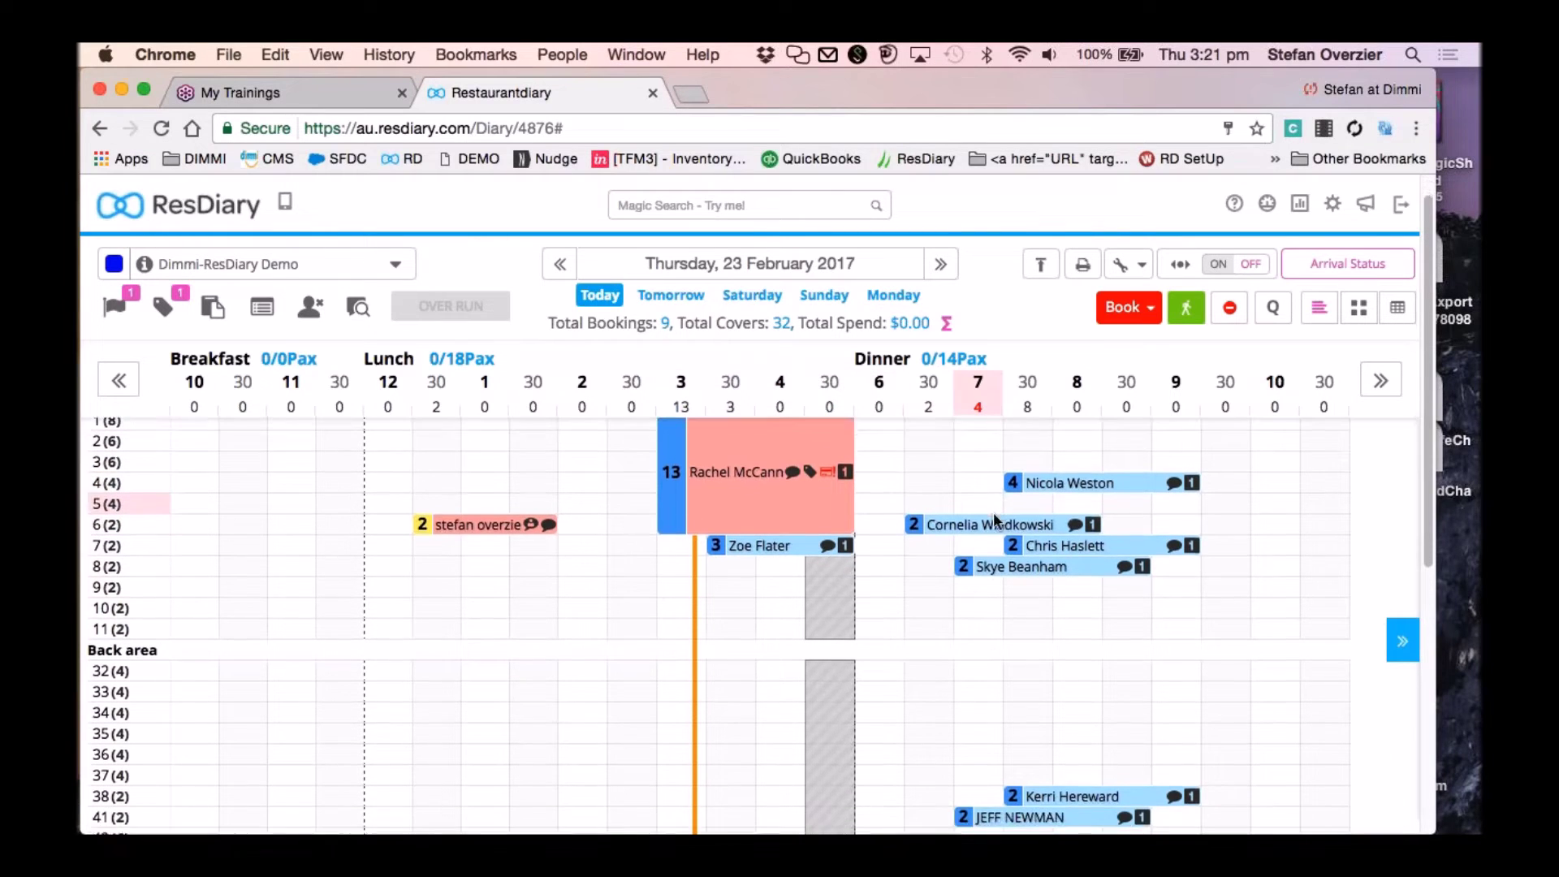
scroll(997, 520, down, 2)
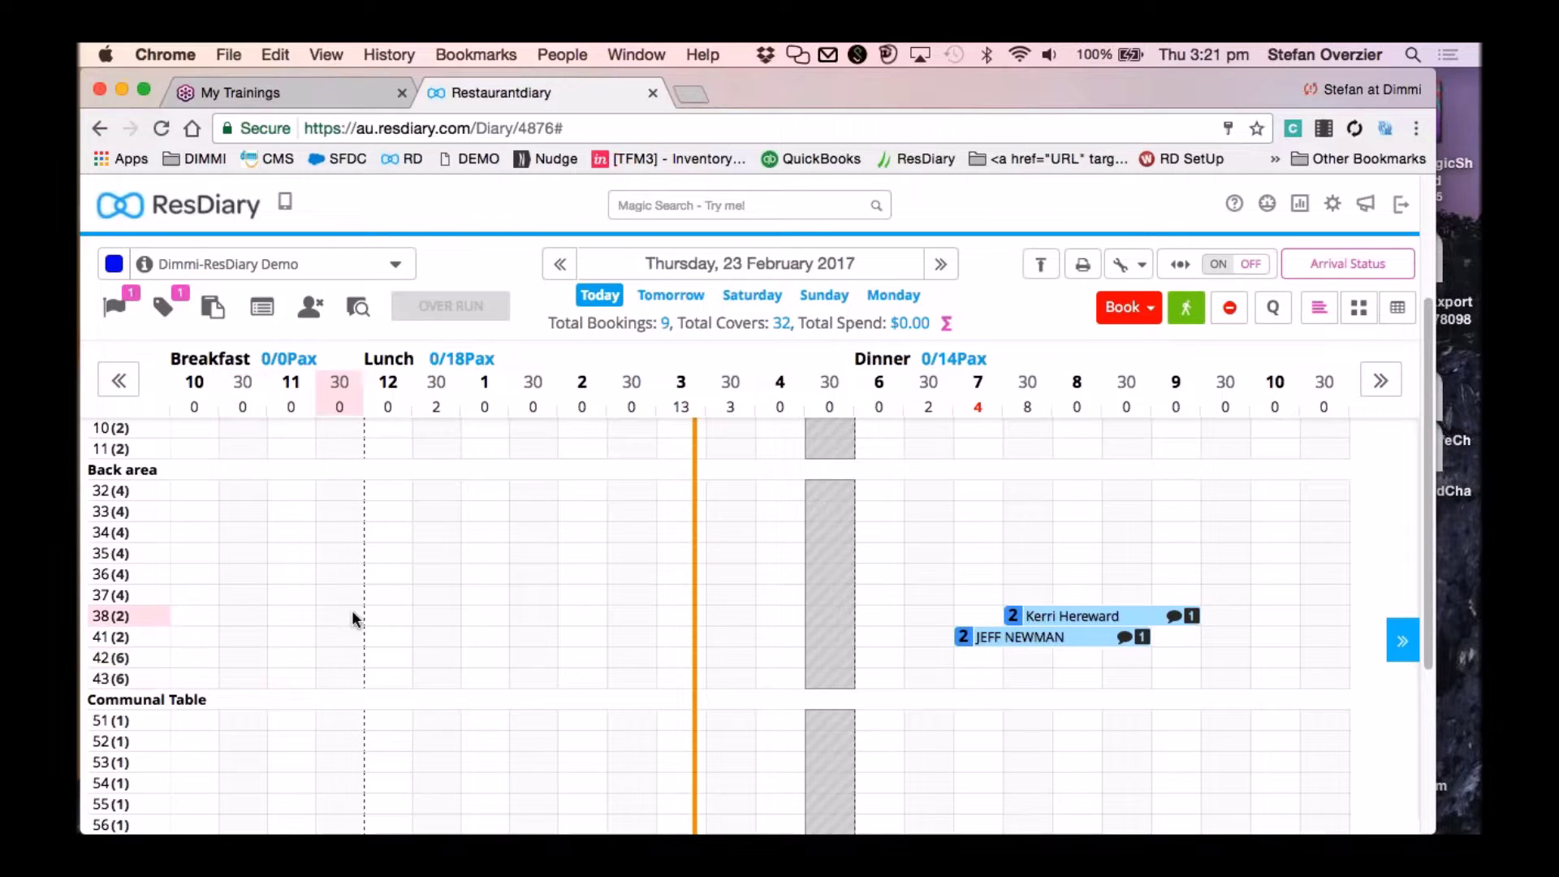
scroll(354, 609, up, 1)
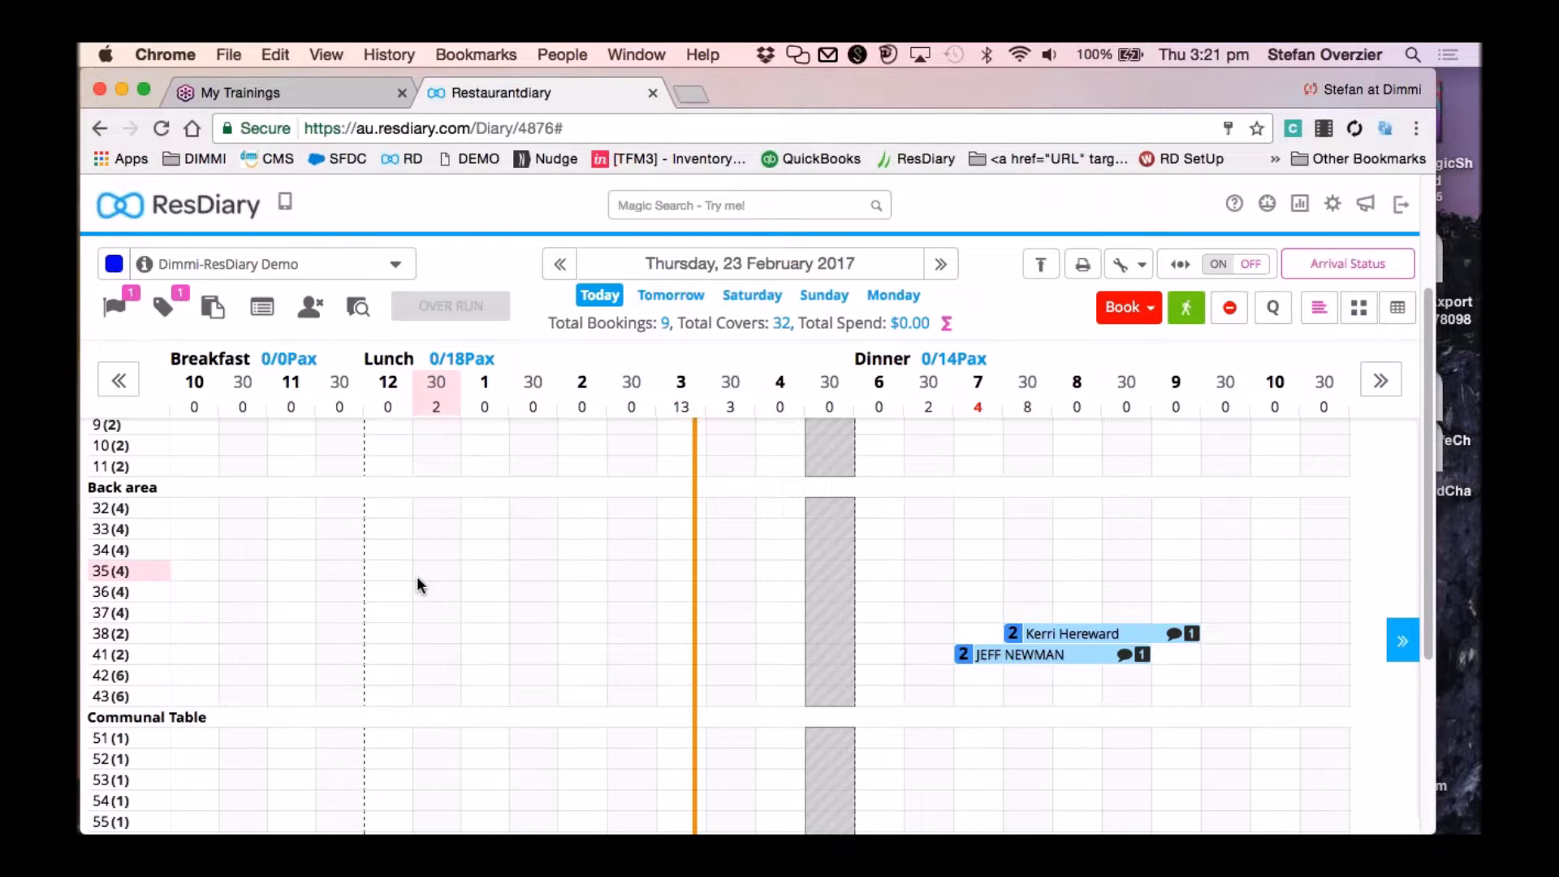
click(1124, 272)
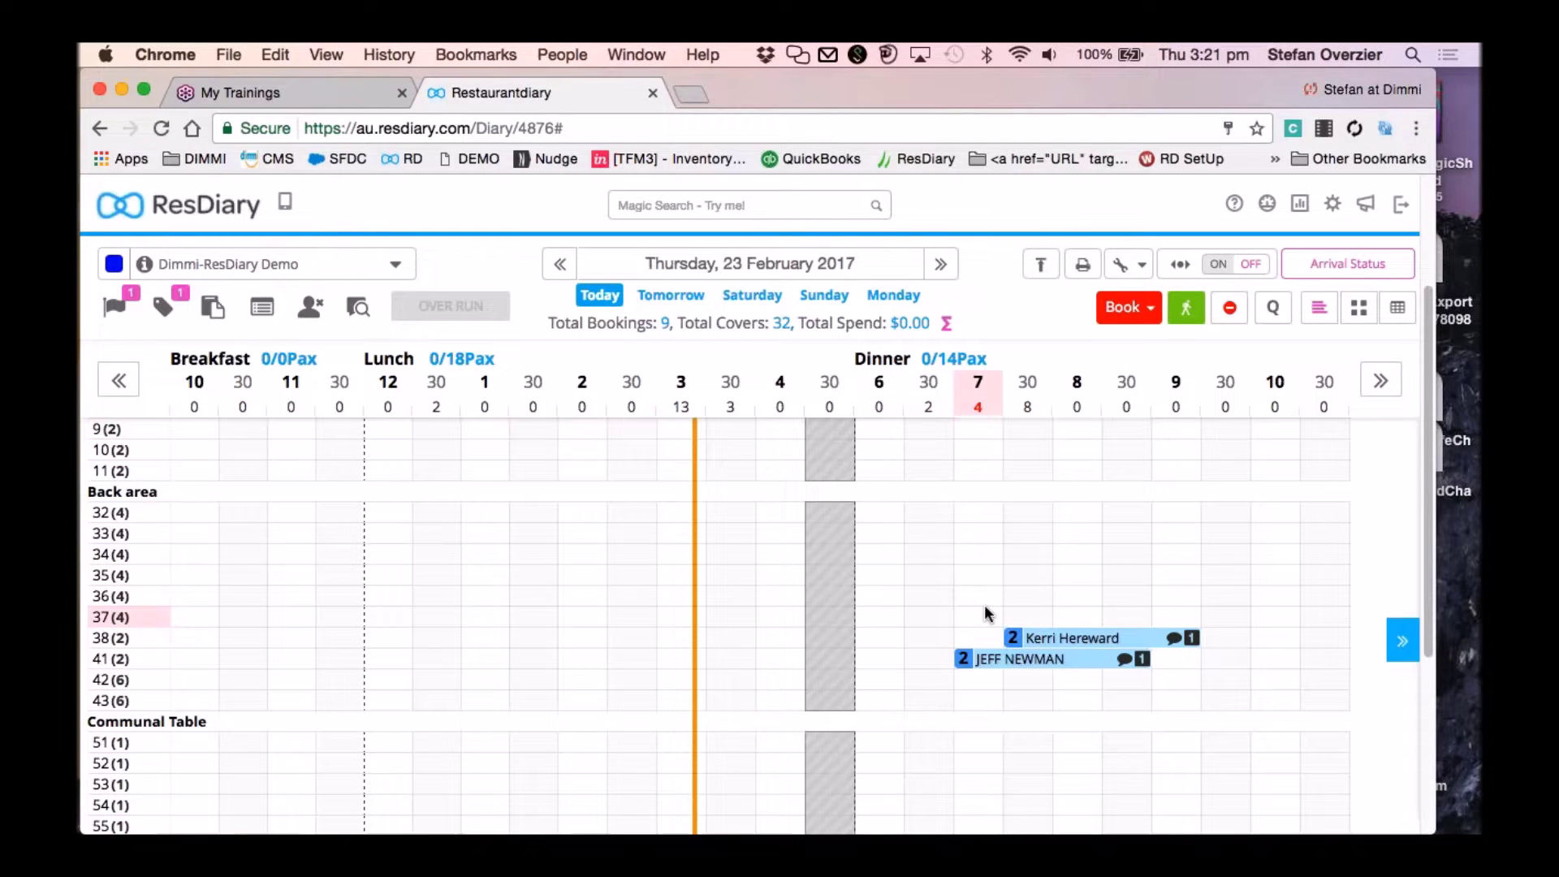
scroll(985, 607, up, 1)
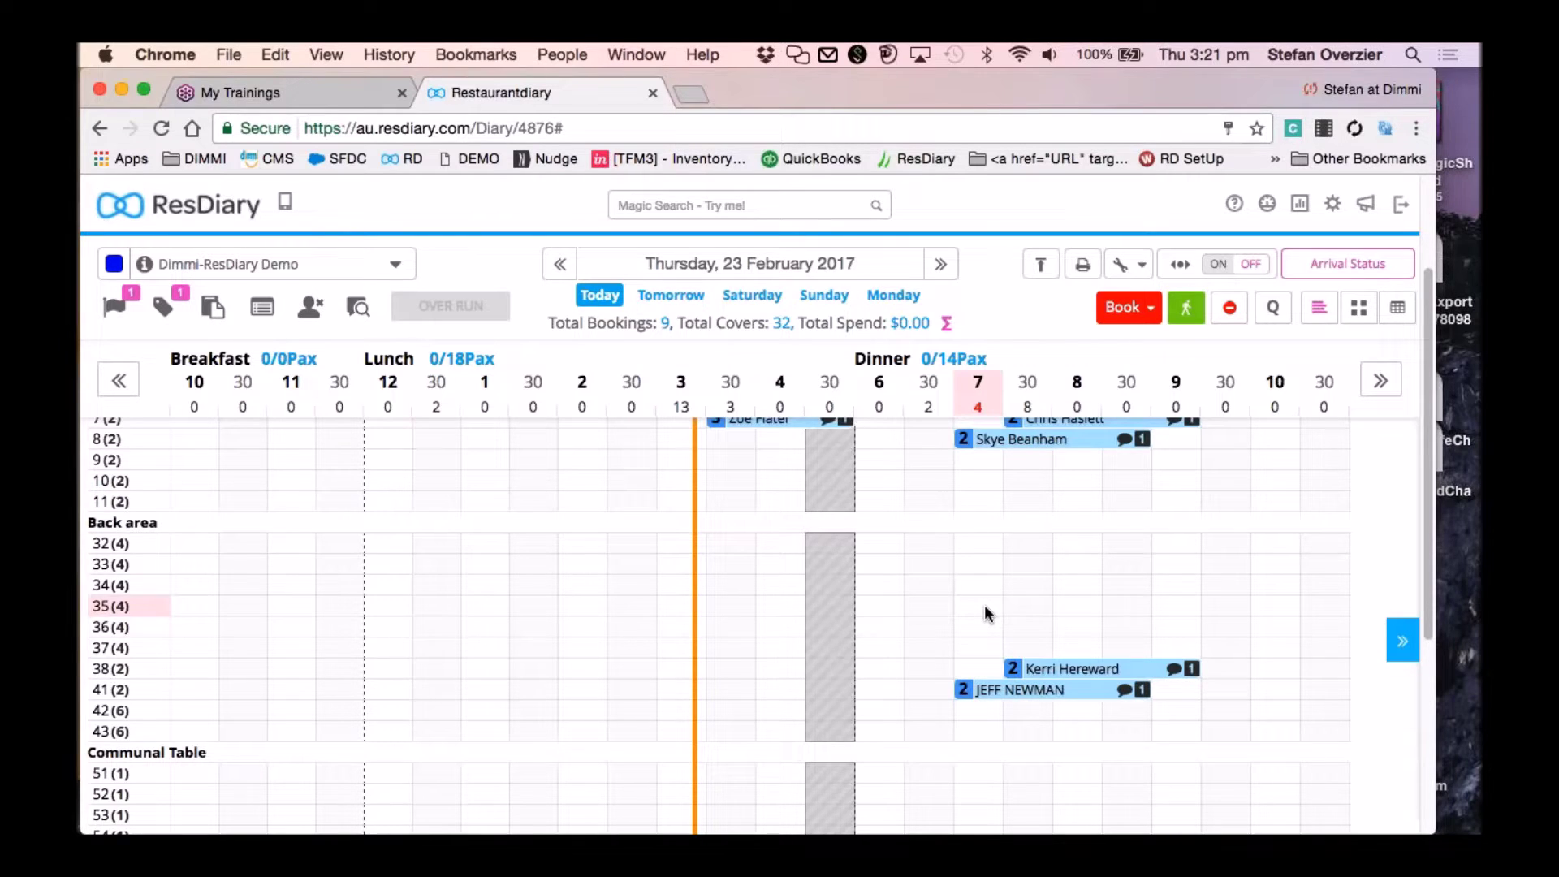
scroll(984, 614, up, 1)
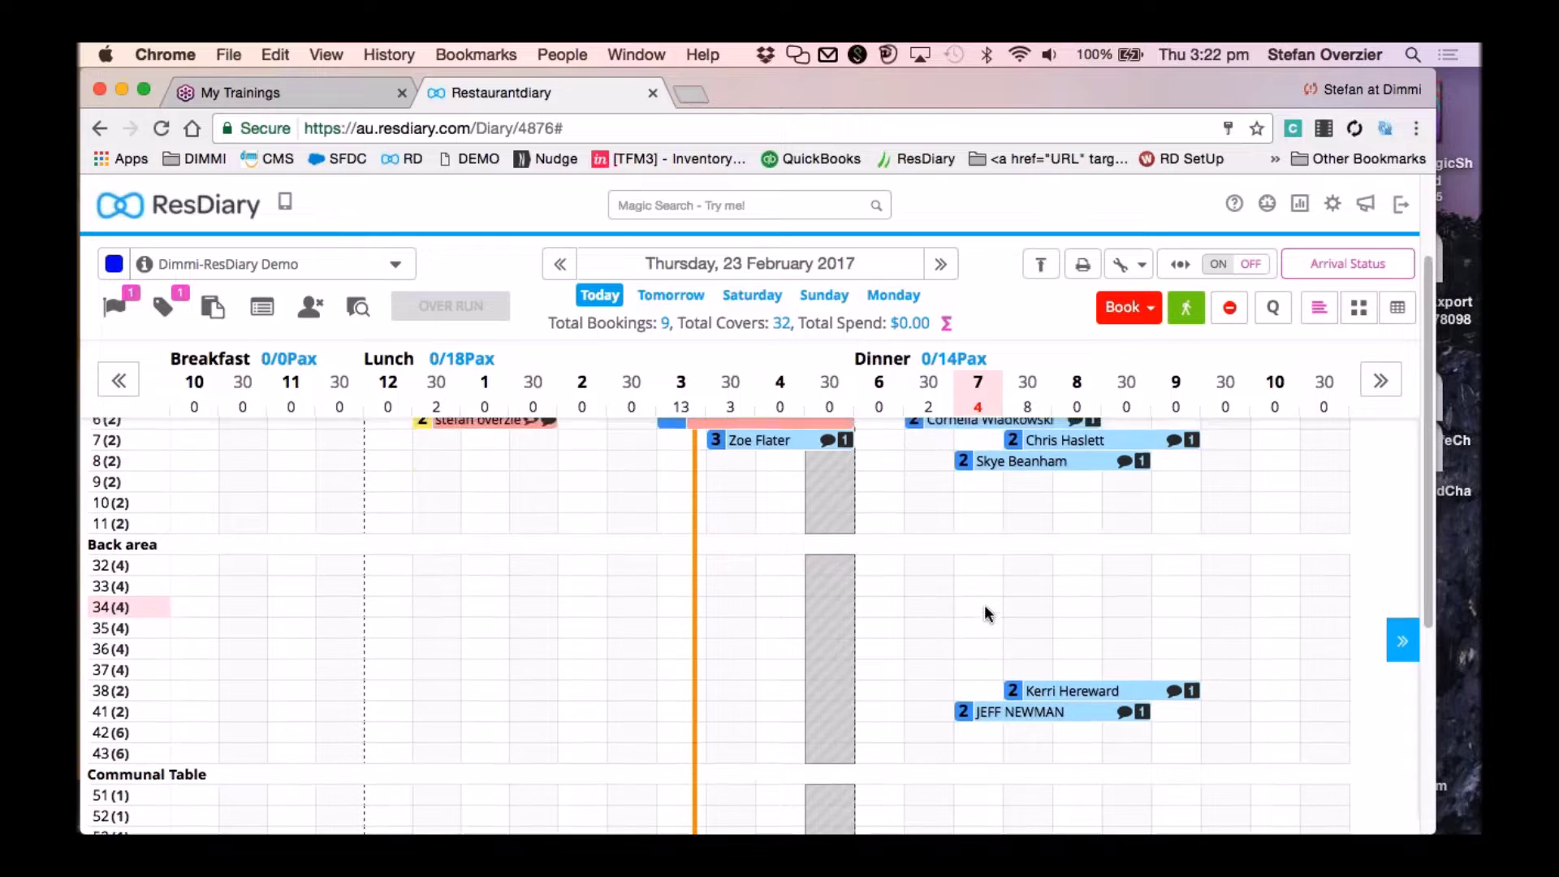
scroll(985, 611, up, 5)
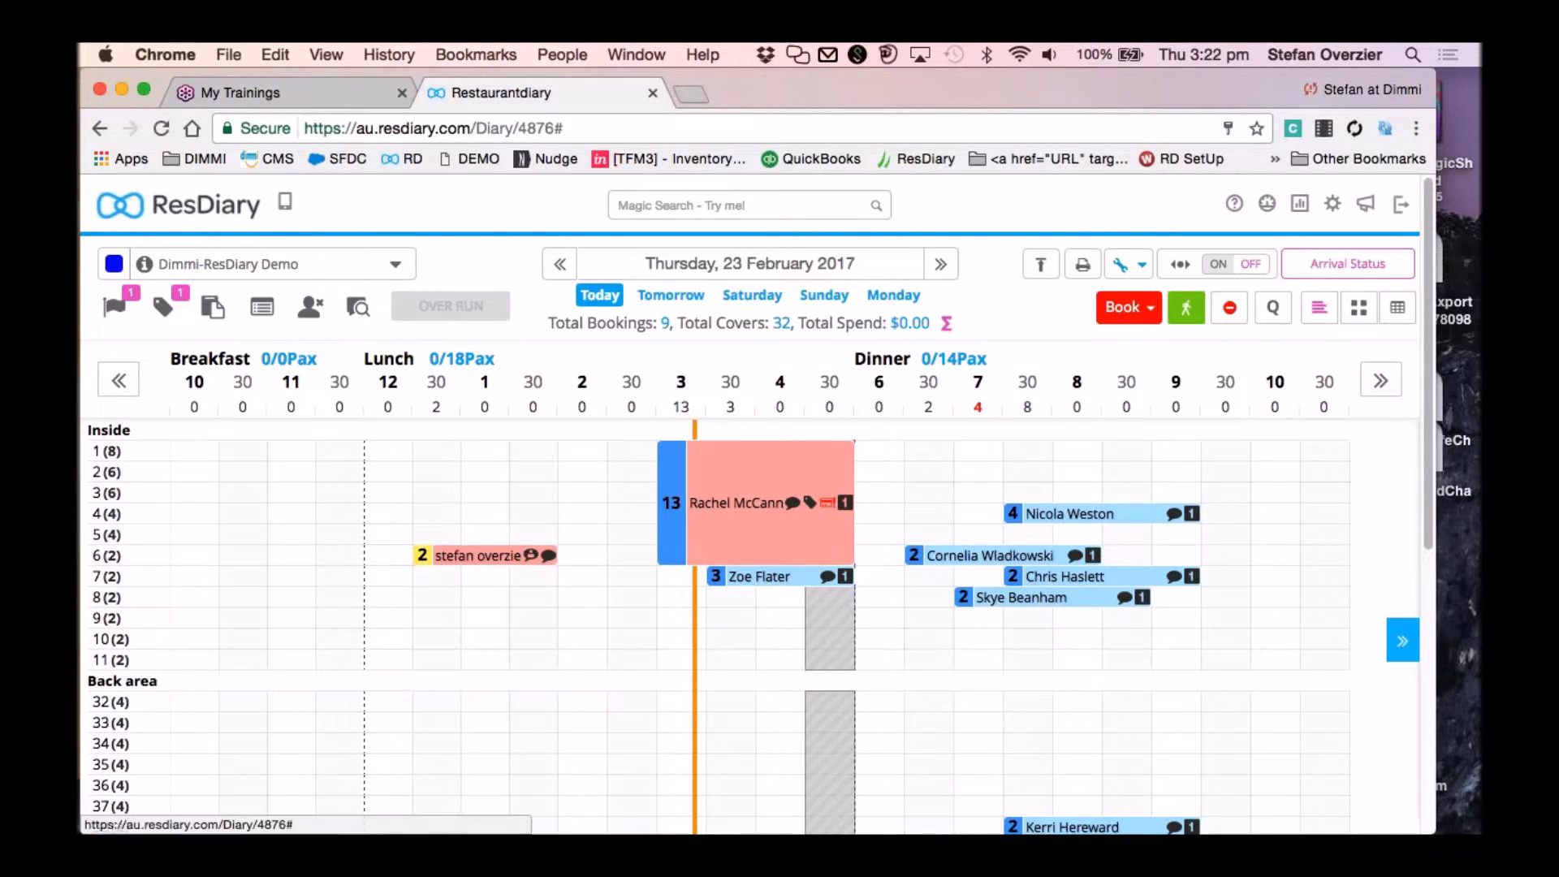
click(1129, 264)
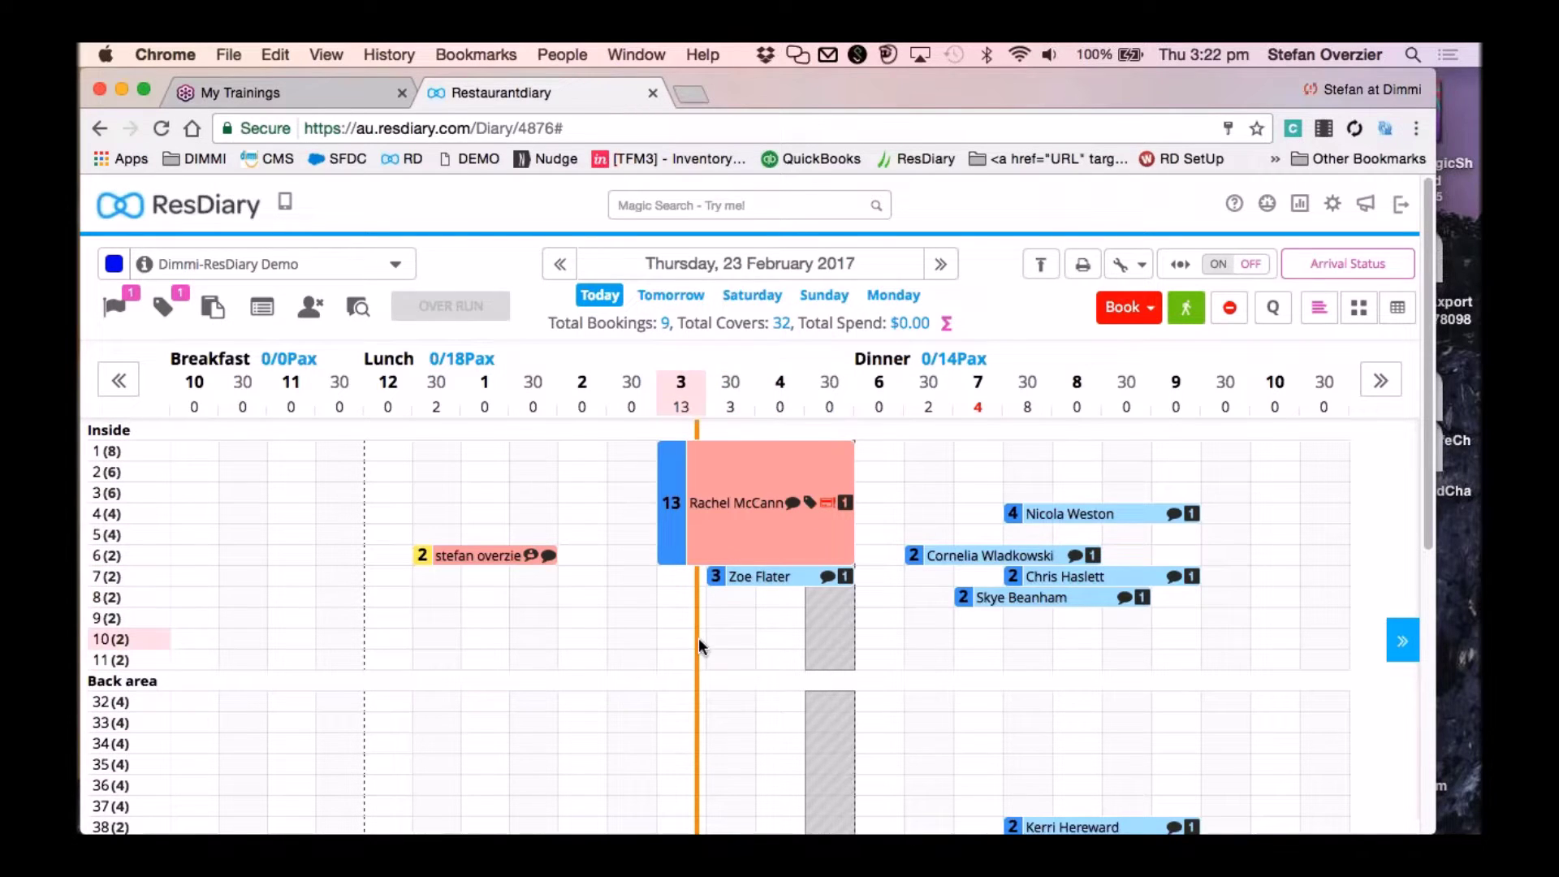
Switch the diary's double-arrow option on and back off.
click(1216, 266)
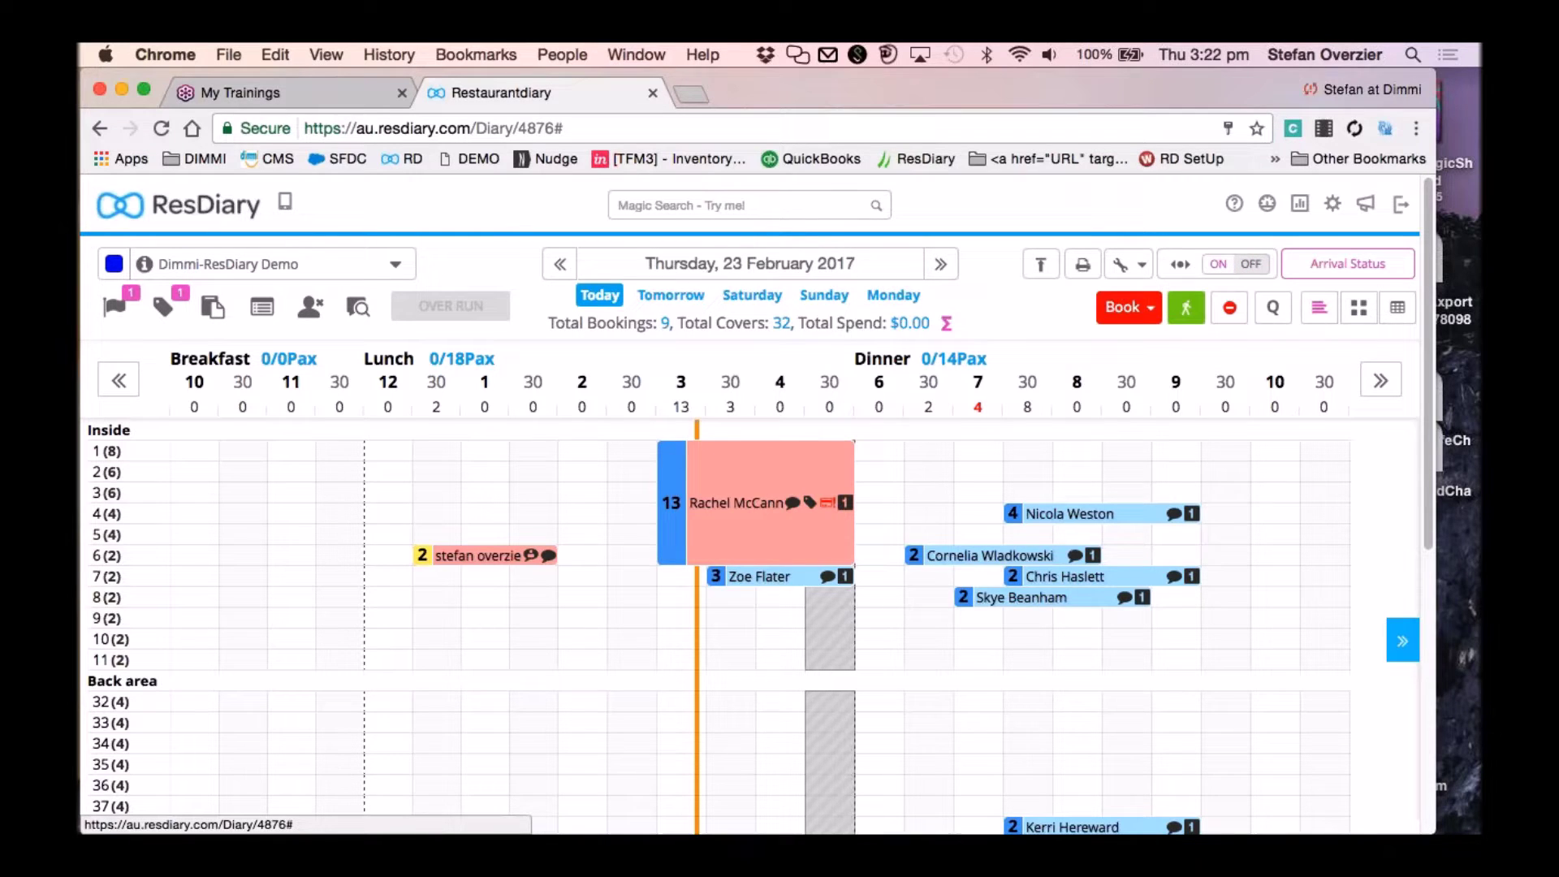
click(1254, 267)
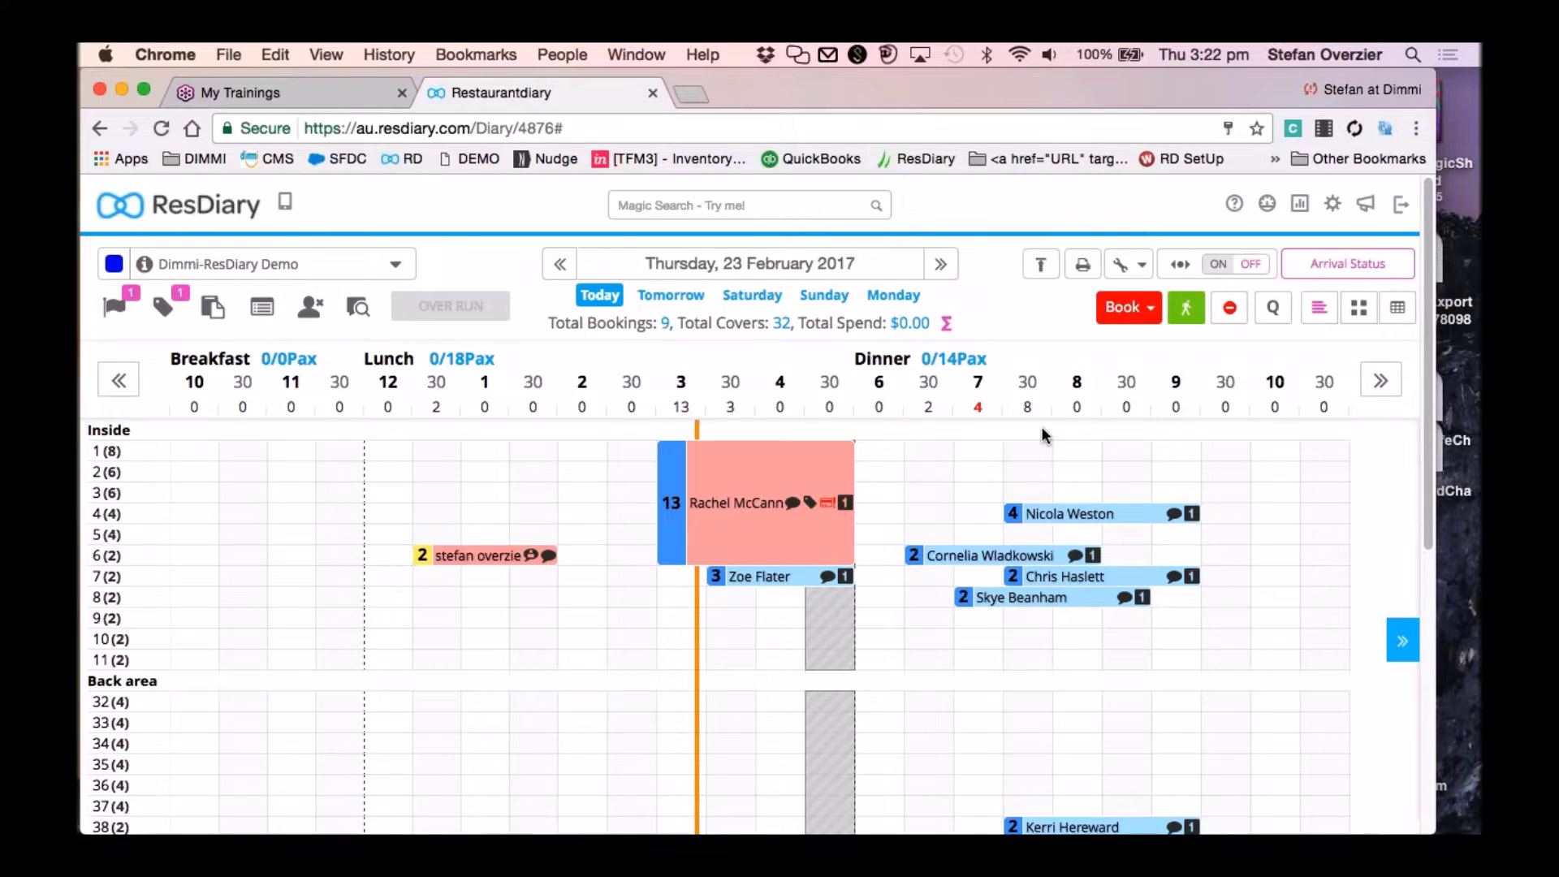
scroll(1045, 656, down, 2)
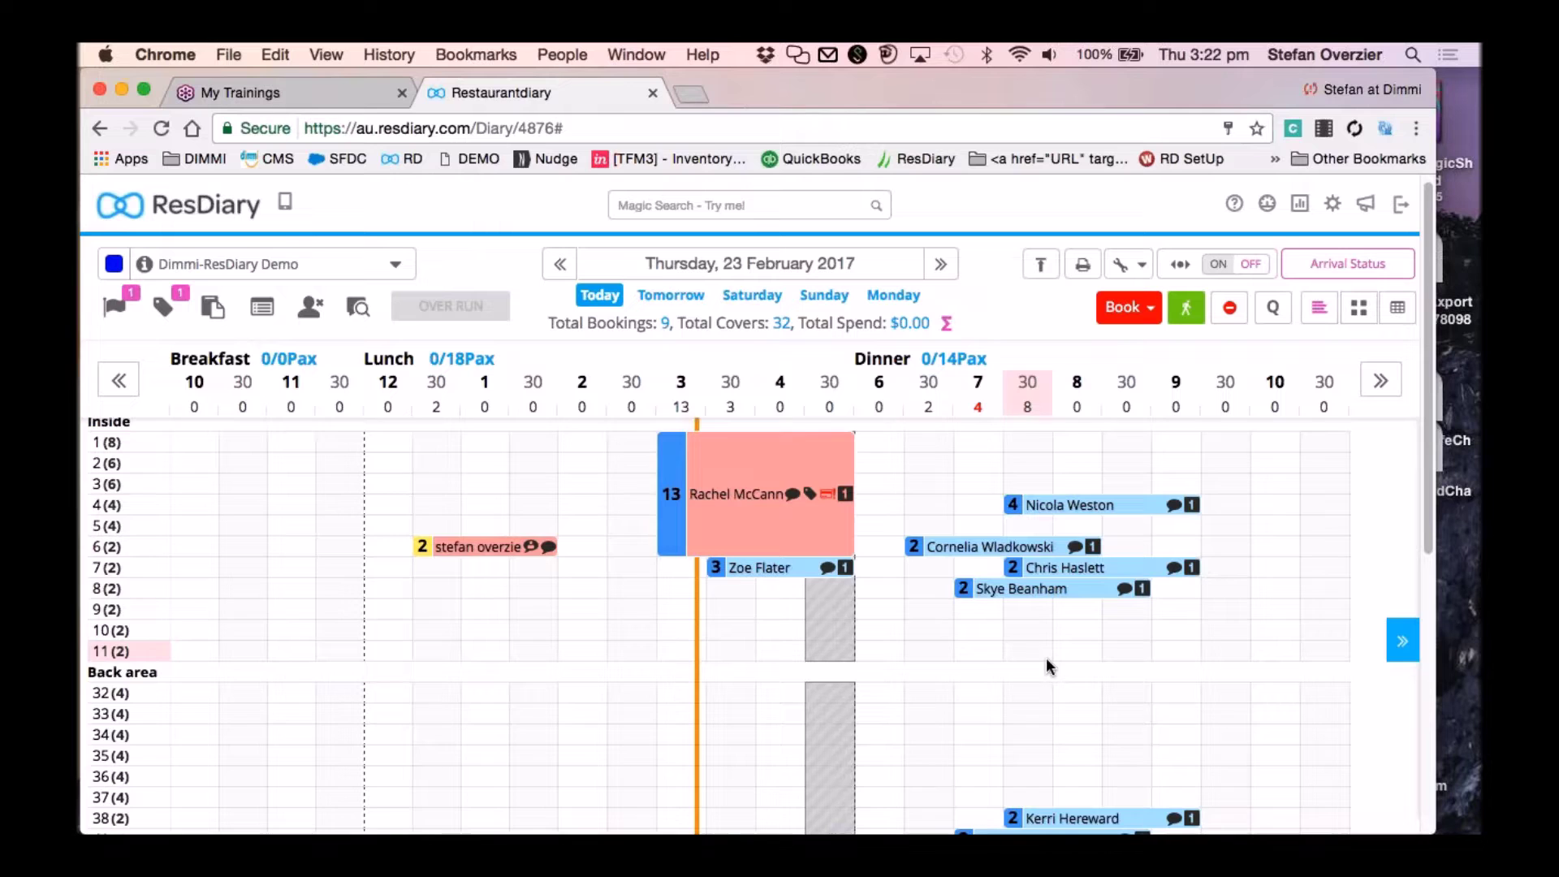
scroll(1046, 656, up, 2)
View the summary of the 13-person booking and the full details of the table 6 lunch booking, leaving both unchanged.
mouse_move(1124, 509)
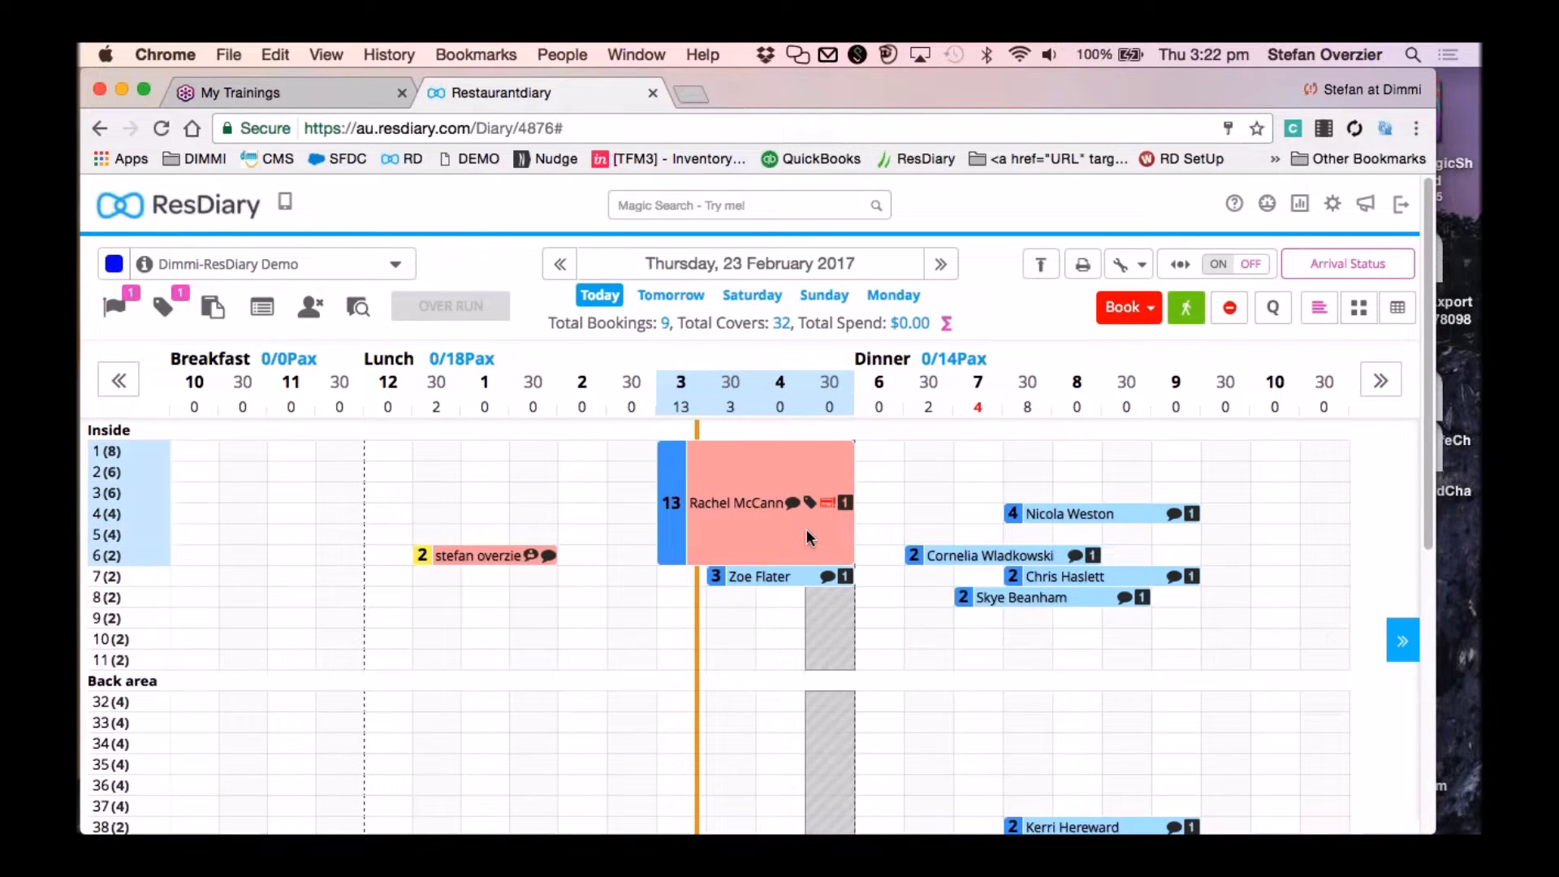
mouse_move(804, 532)
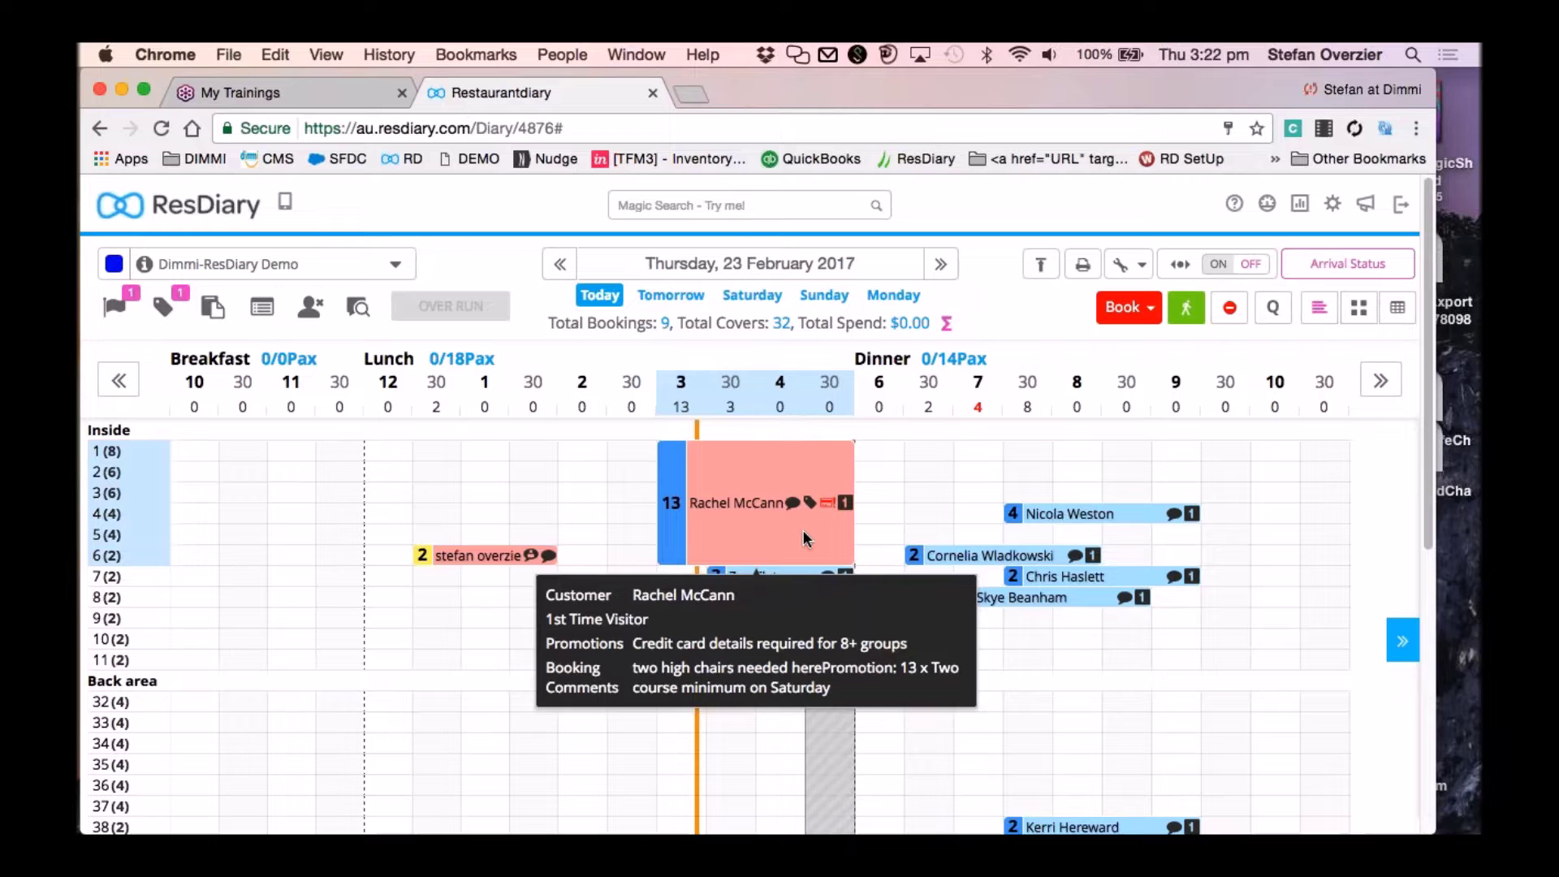
click(479, 555)
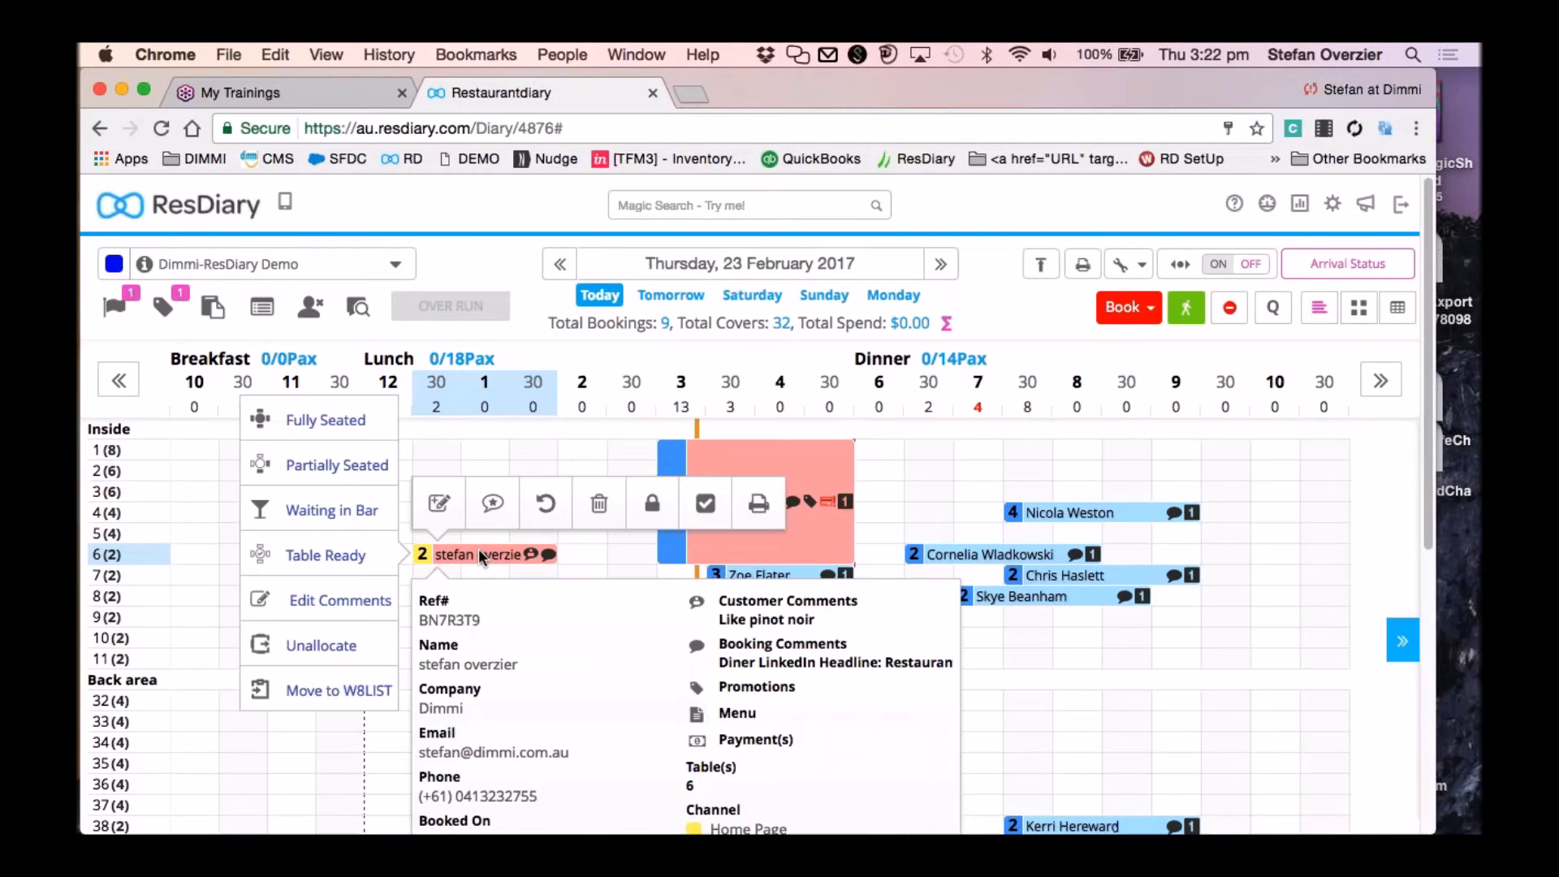
click(338, 216)
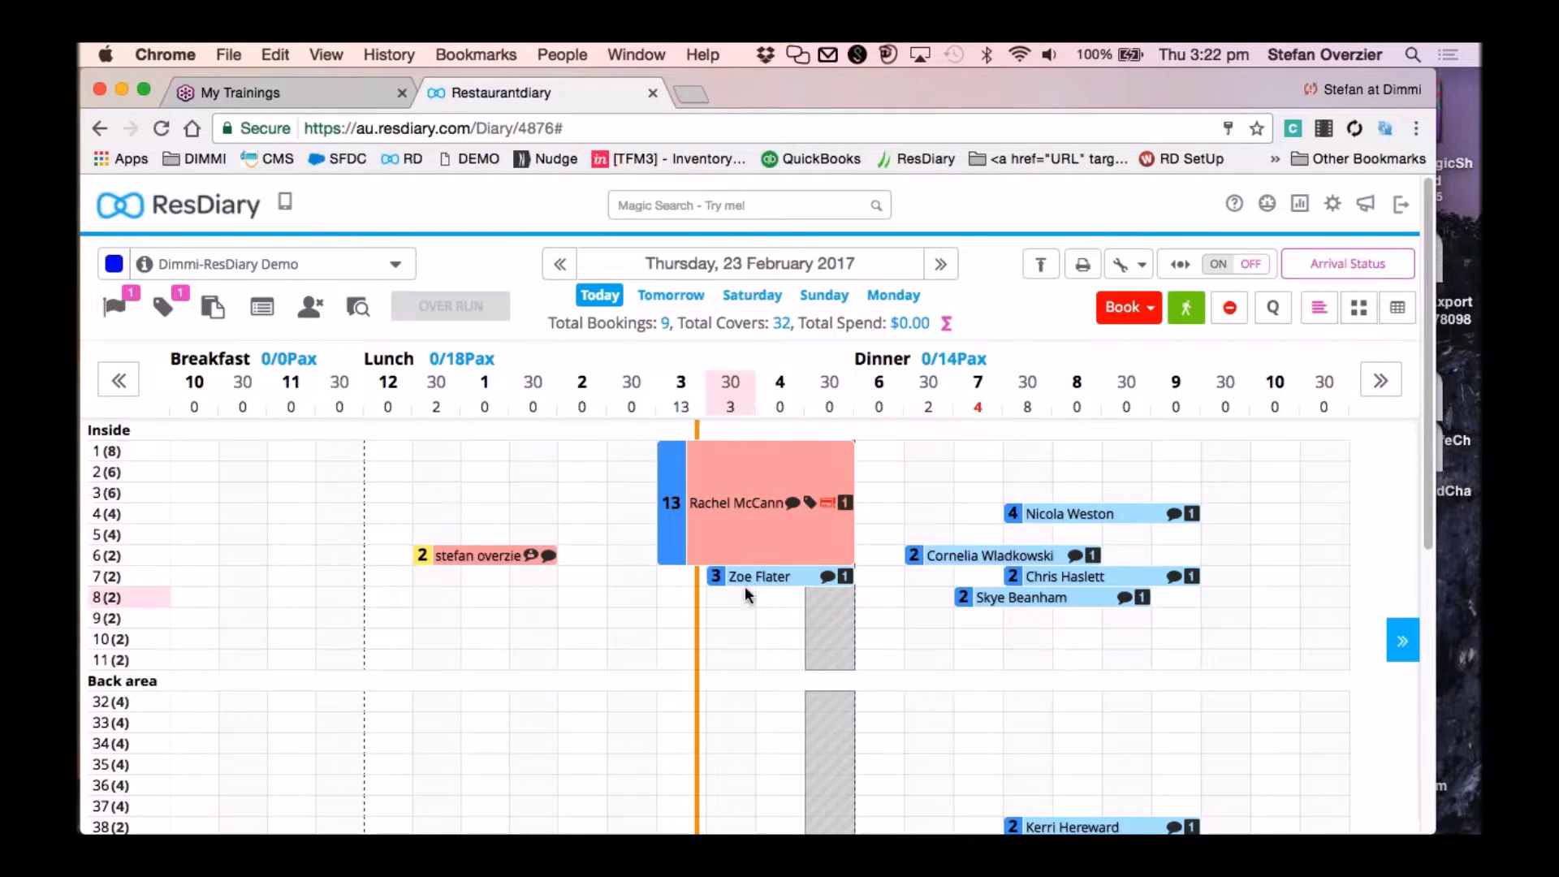
Reload the diary page to refresh the table 6 lunch booking.
mouse_move(499, 556)
mouse_down()
mouse_move(743, 626)
mouse_move(501, 562)
mouse_up()
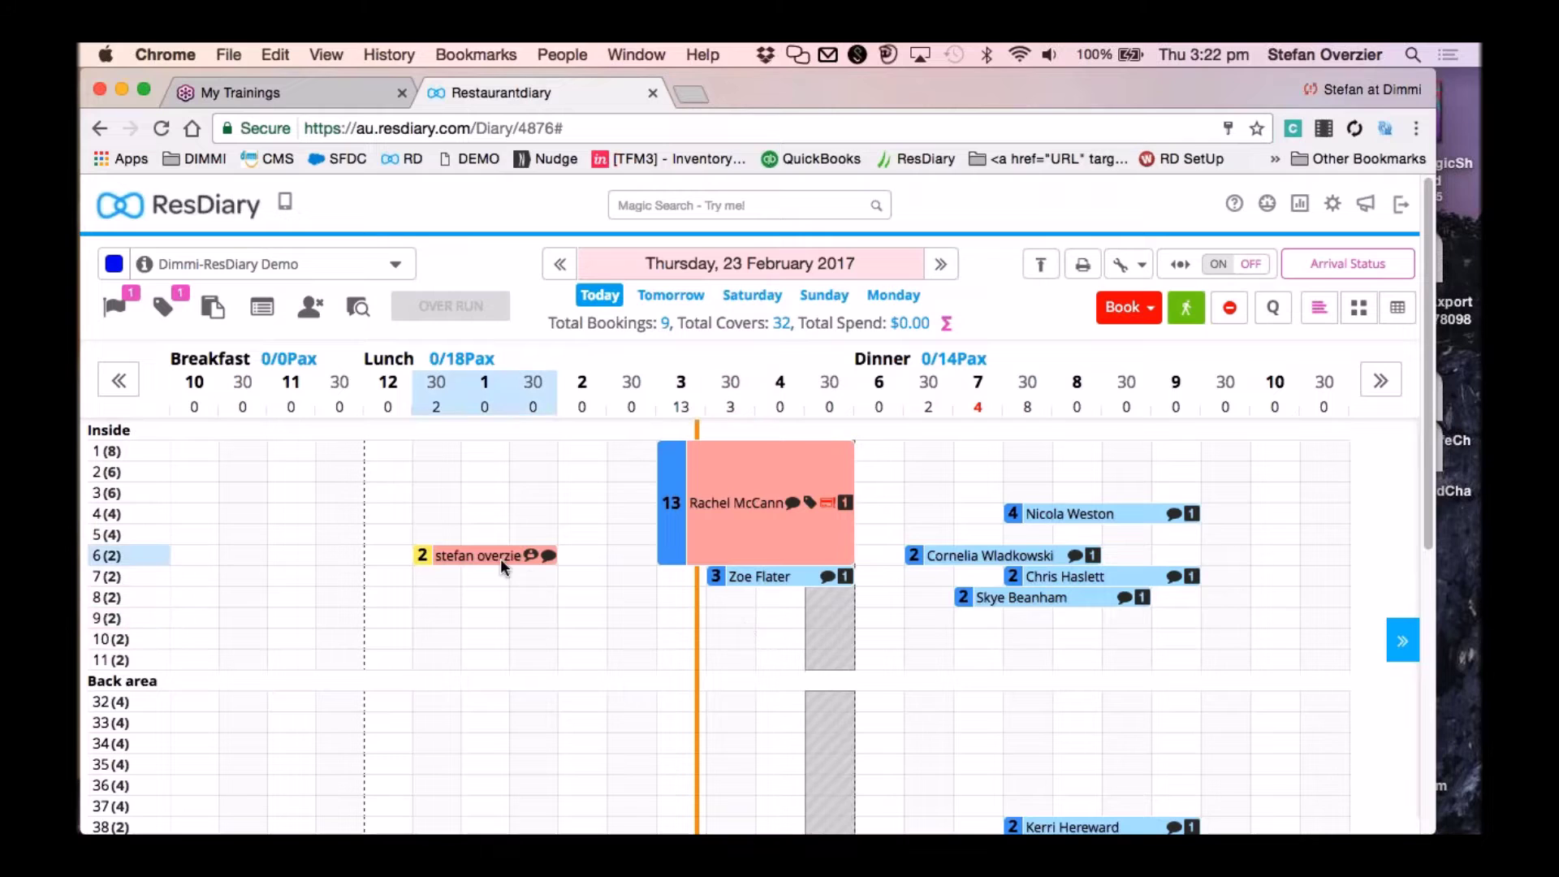
click(161, 128)
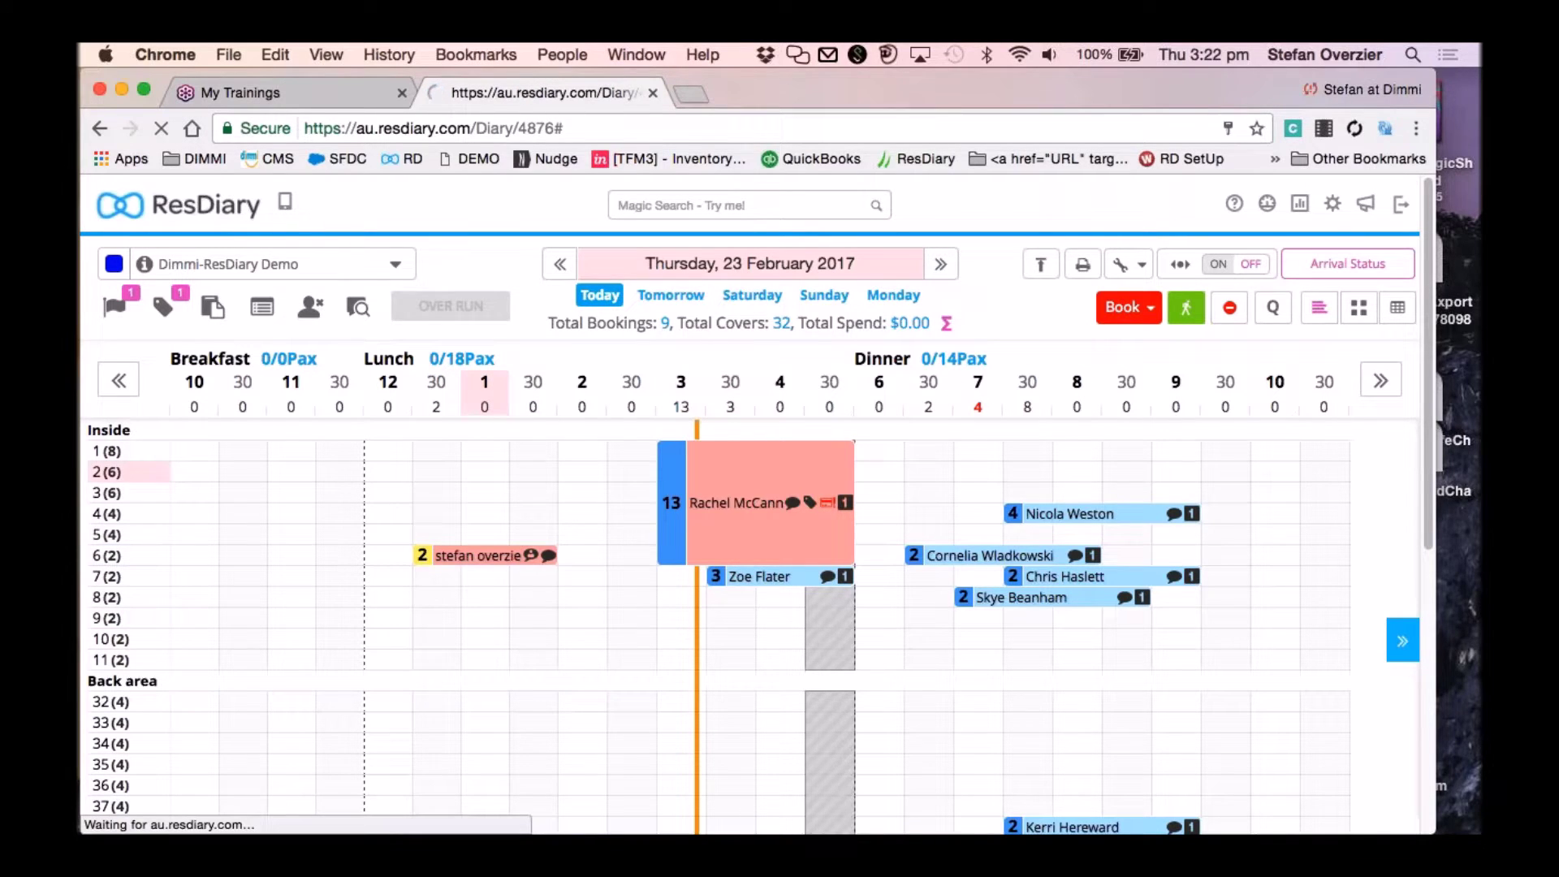
mouse_move(460, 560)
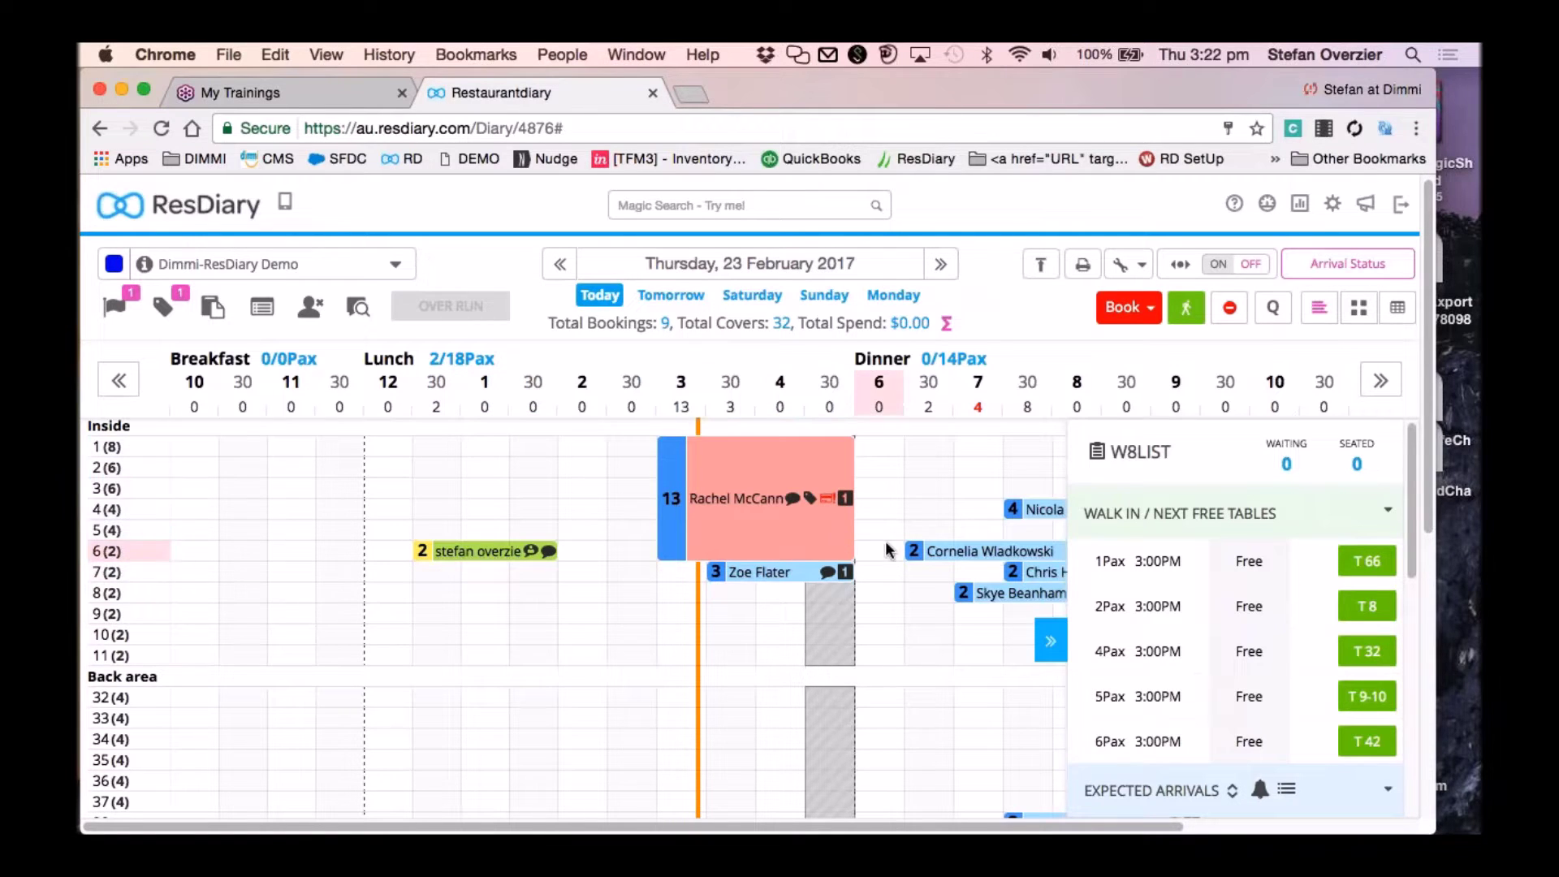
View the colour legend for the diary's Arrival Status and other booking views, leaving the selected view unchanged.
click(1362, 268)
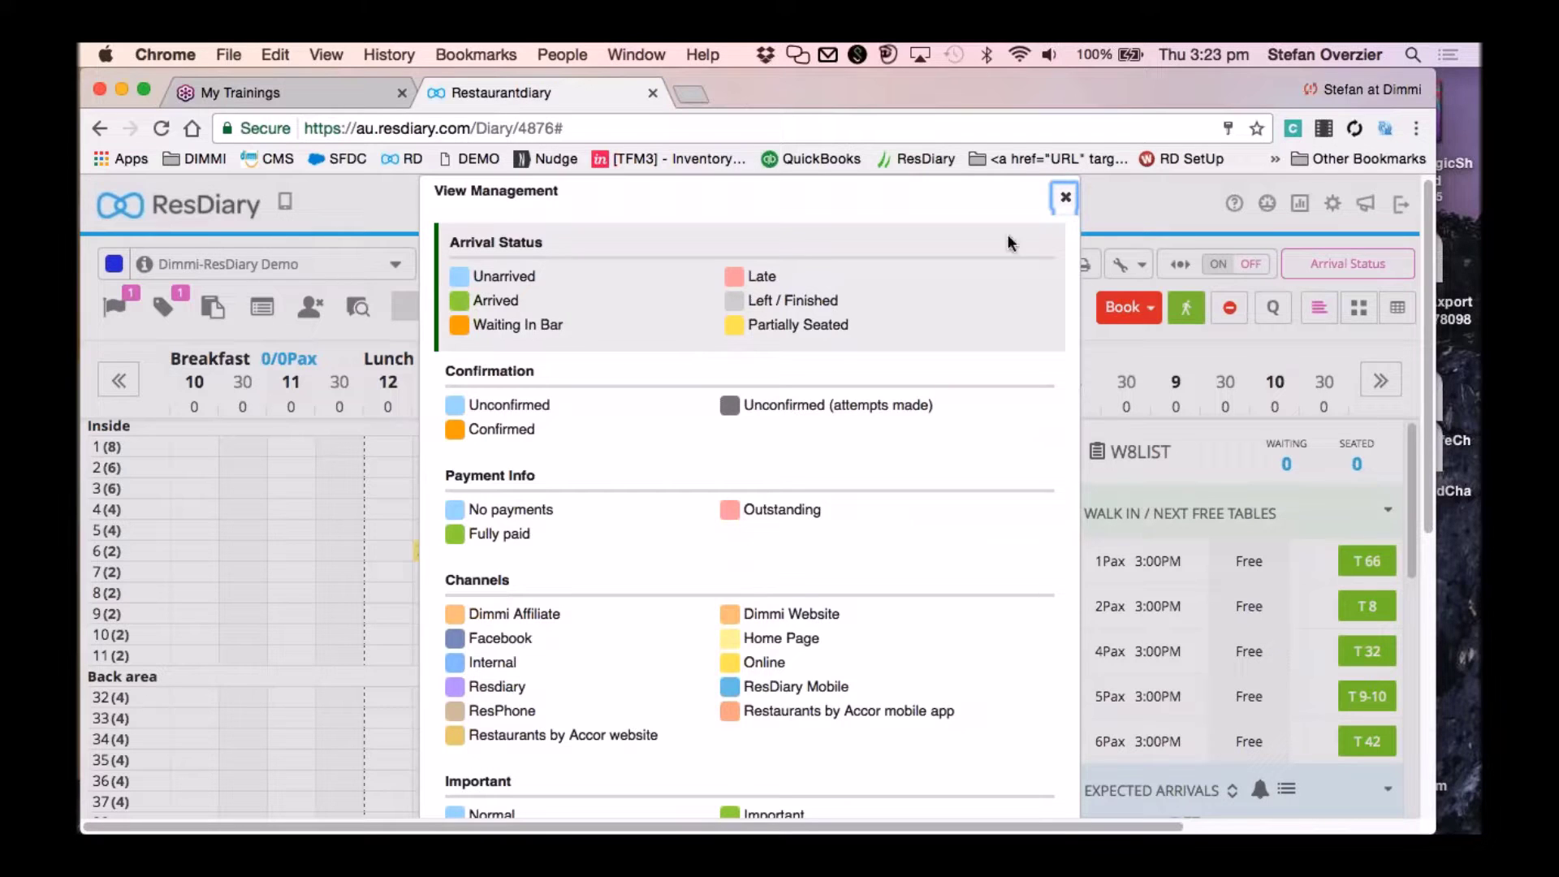
click(1065, 196)
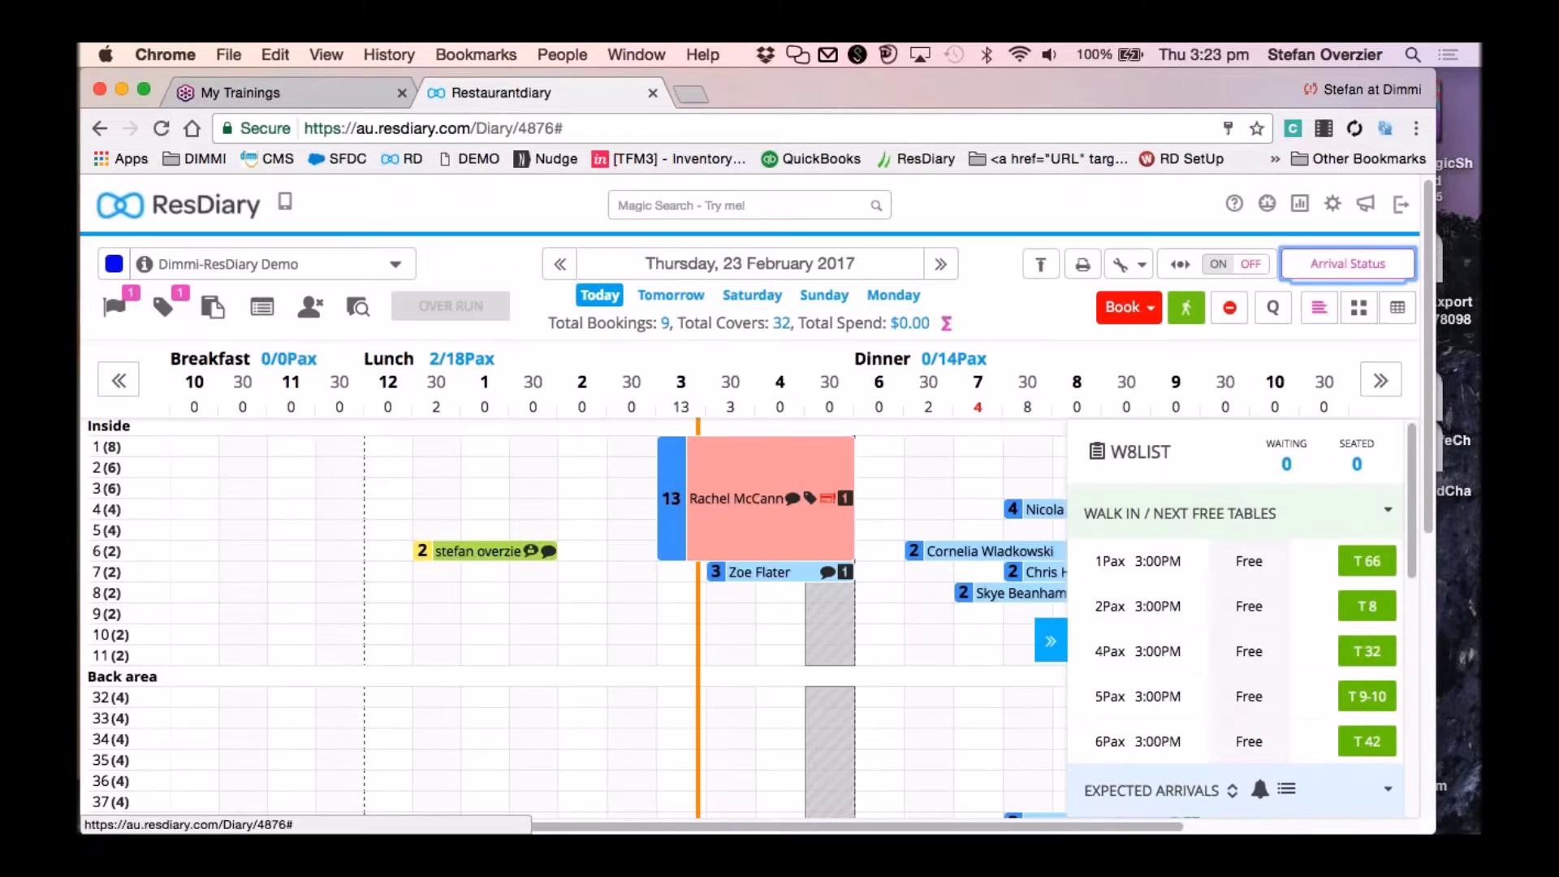
Mark the 2-person lunch booking on table 6 as Closed.
right_click(452, 559)
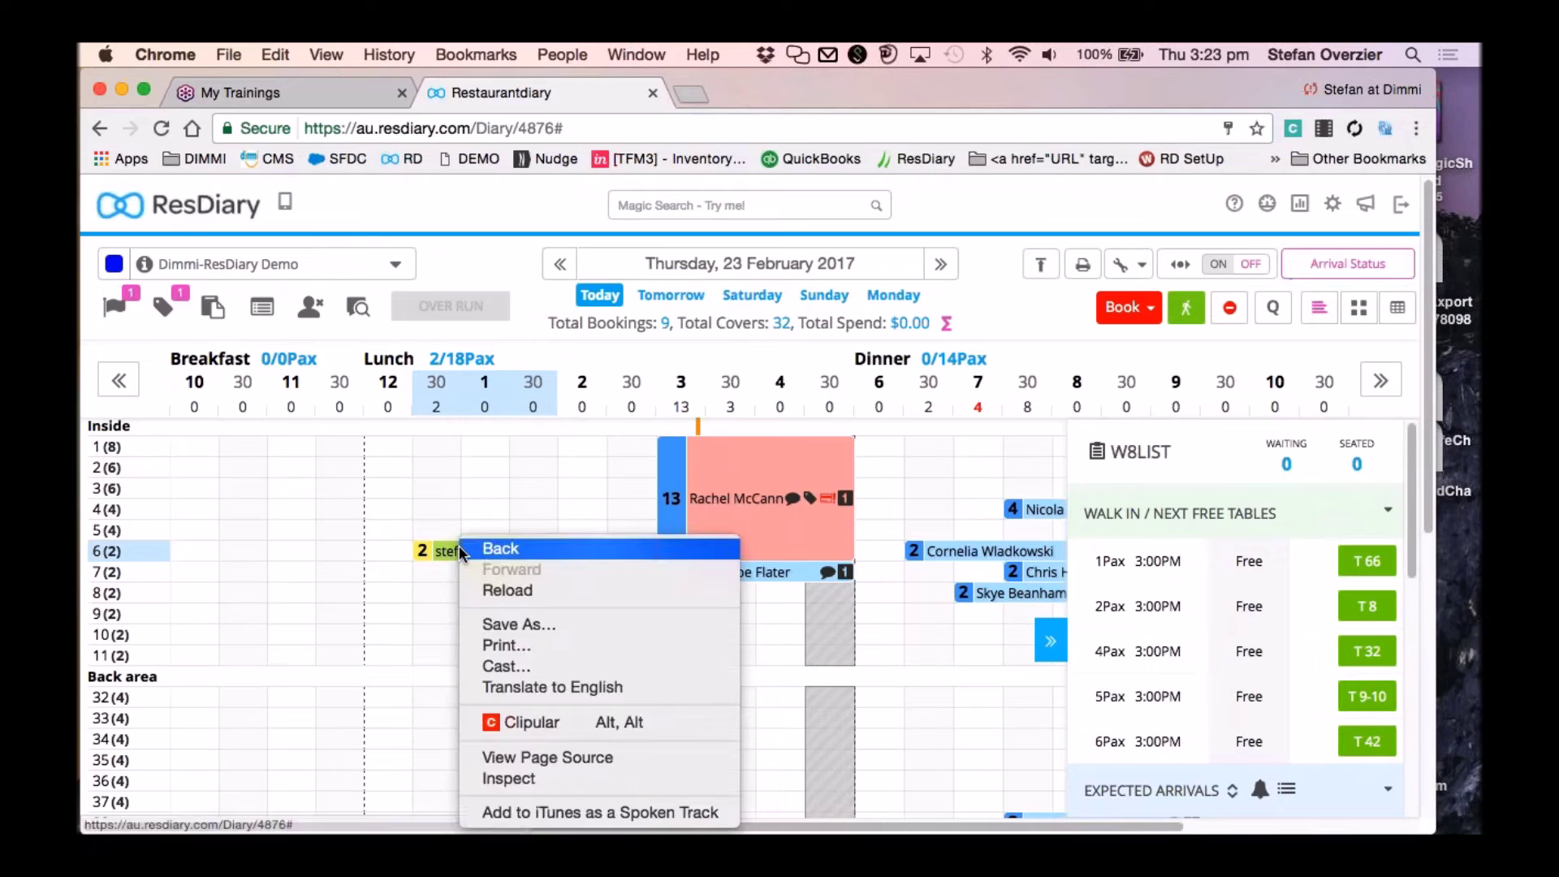
click(460, 548)
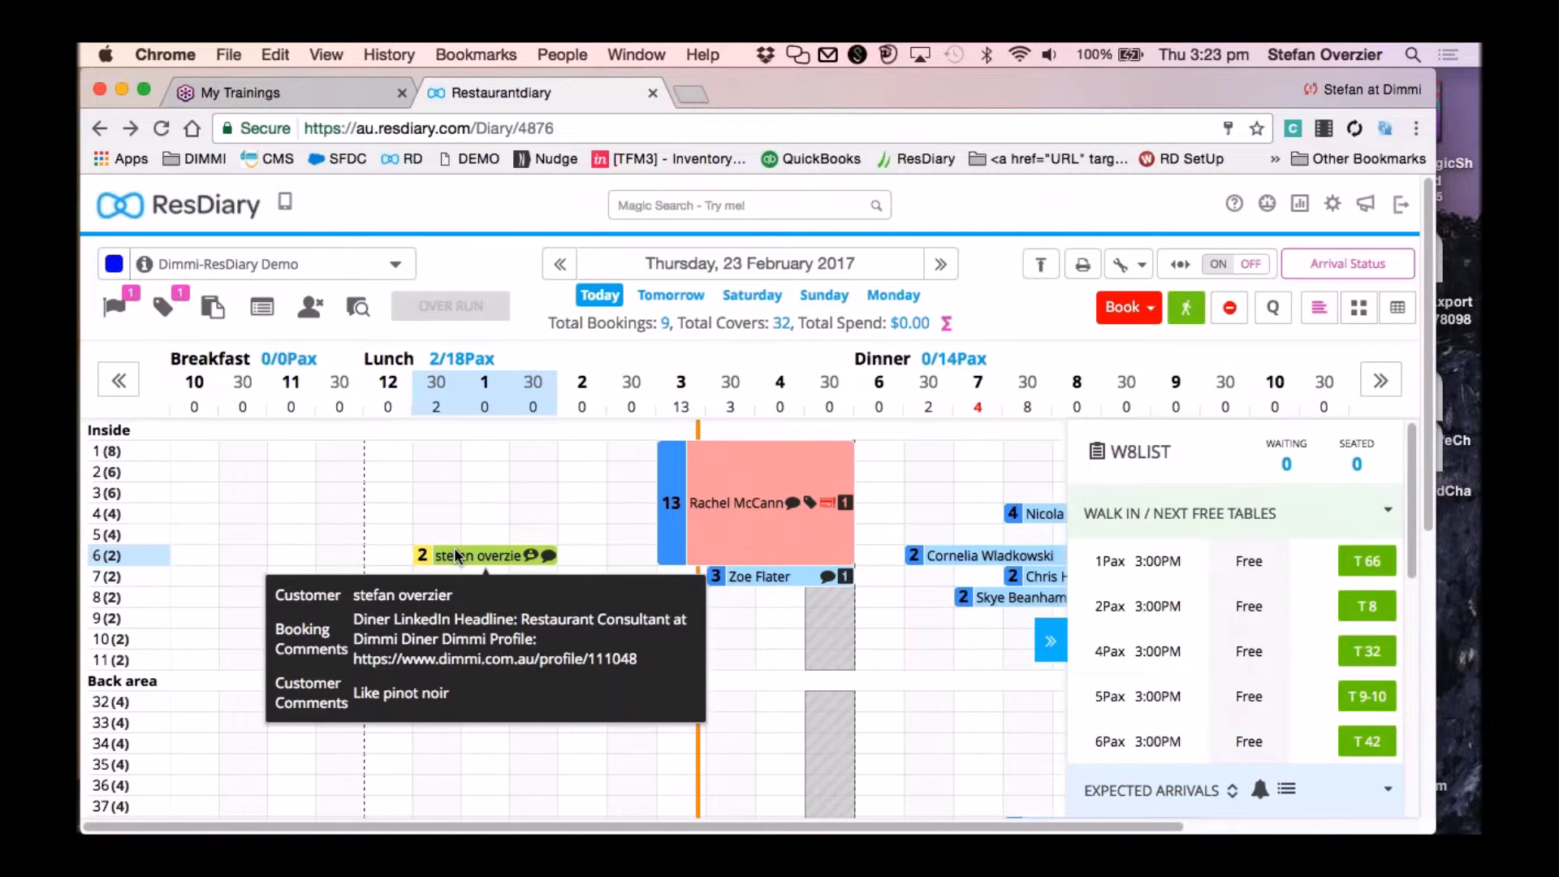
click(455, 554)
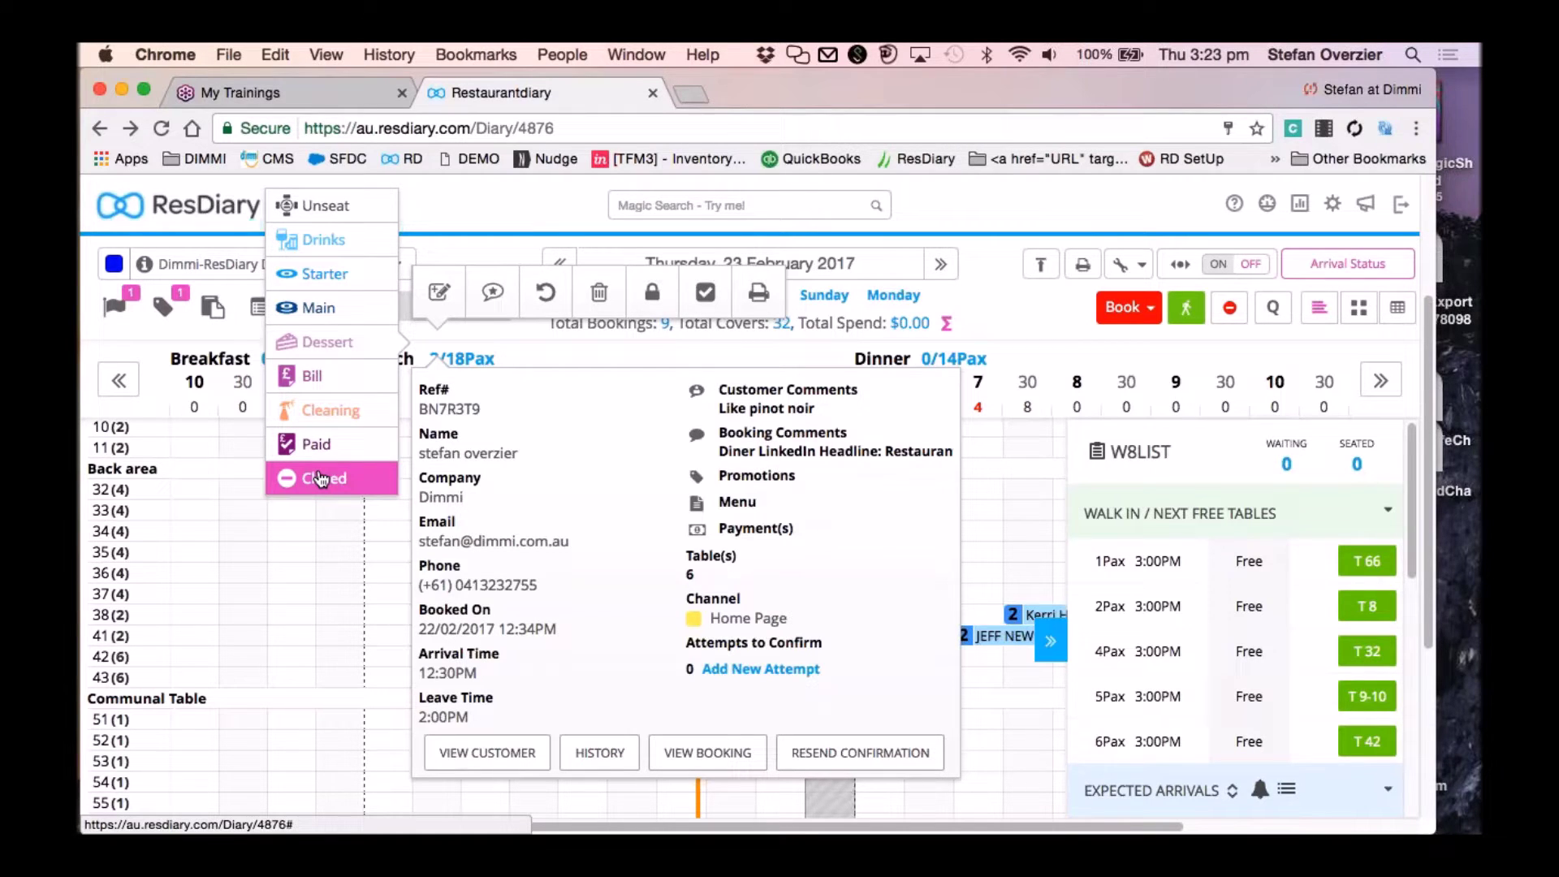
click(319, 477)
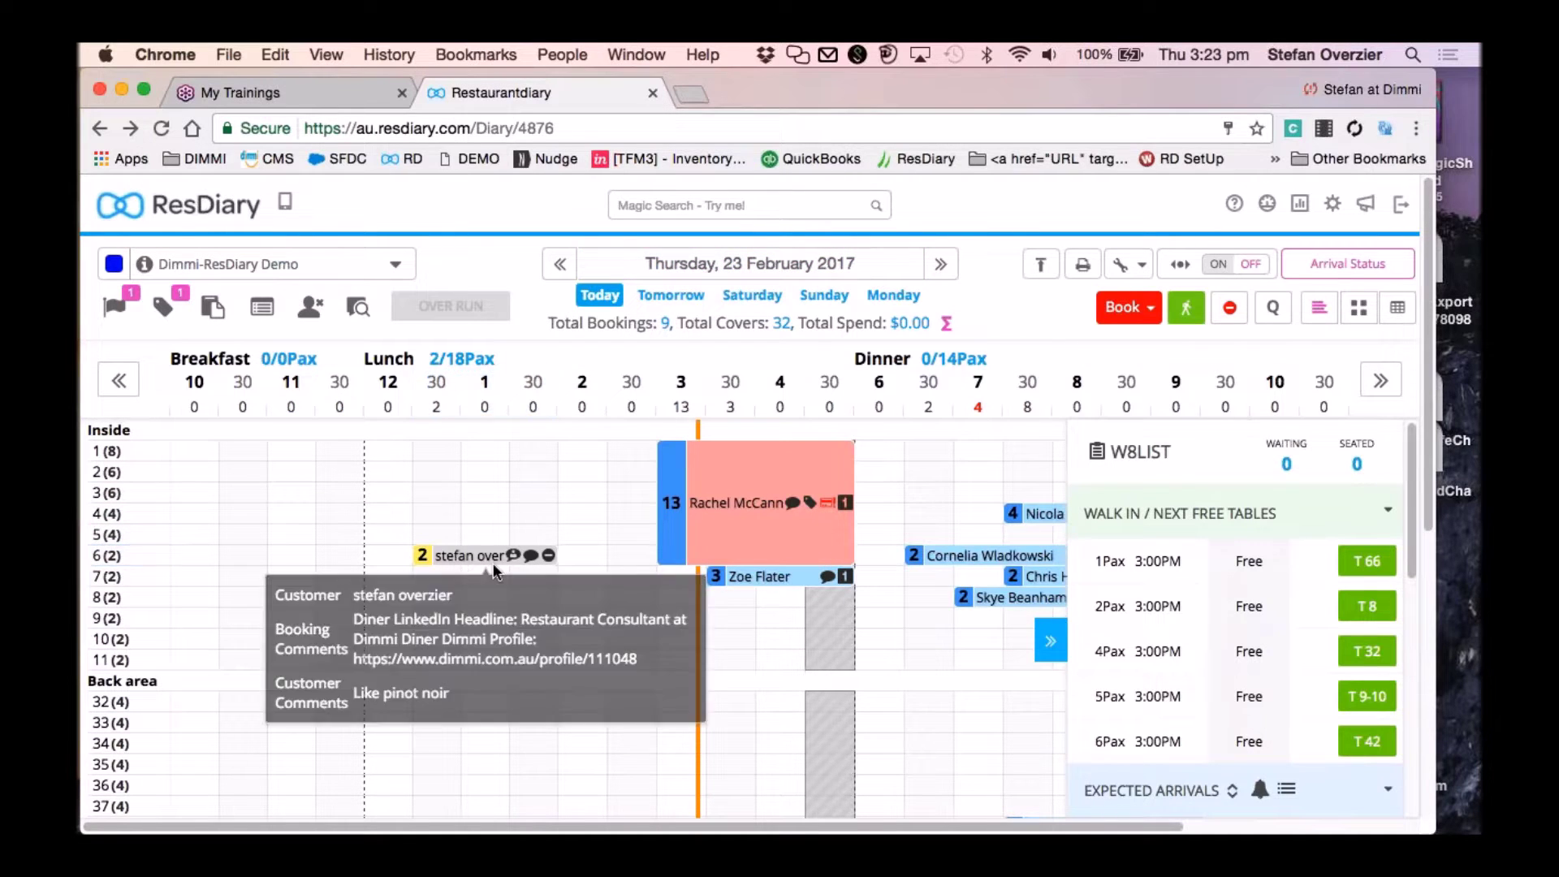
mouse_move(529, 561)
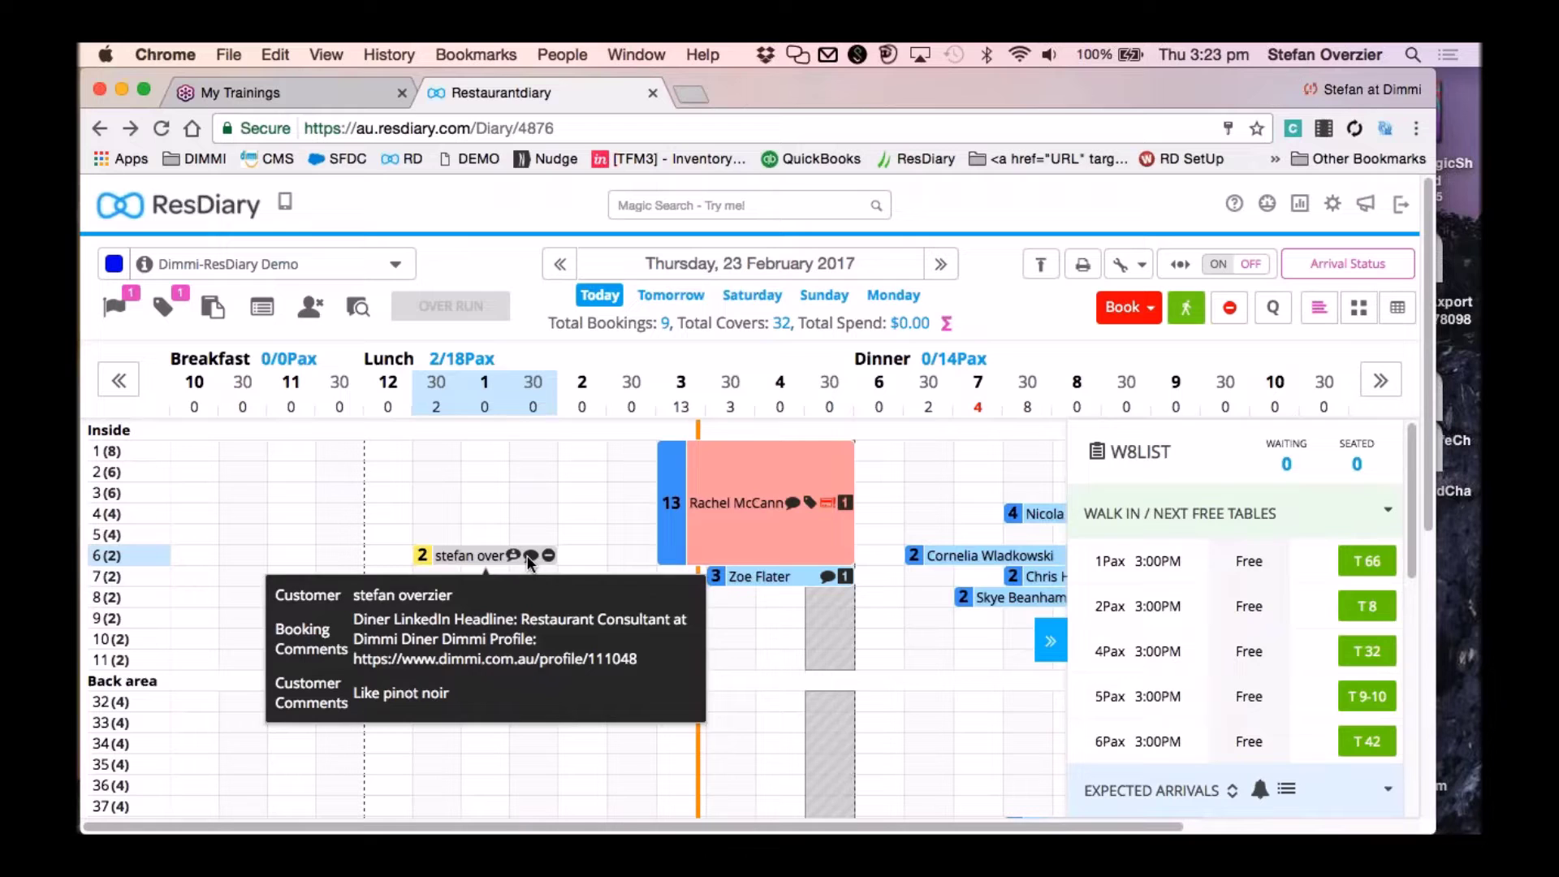
Mark the 13-person 3:00PM booking on tables 1 to 6 as Partially Seated.
click(786, 533)
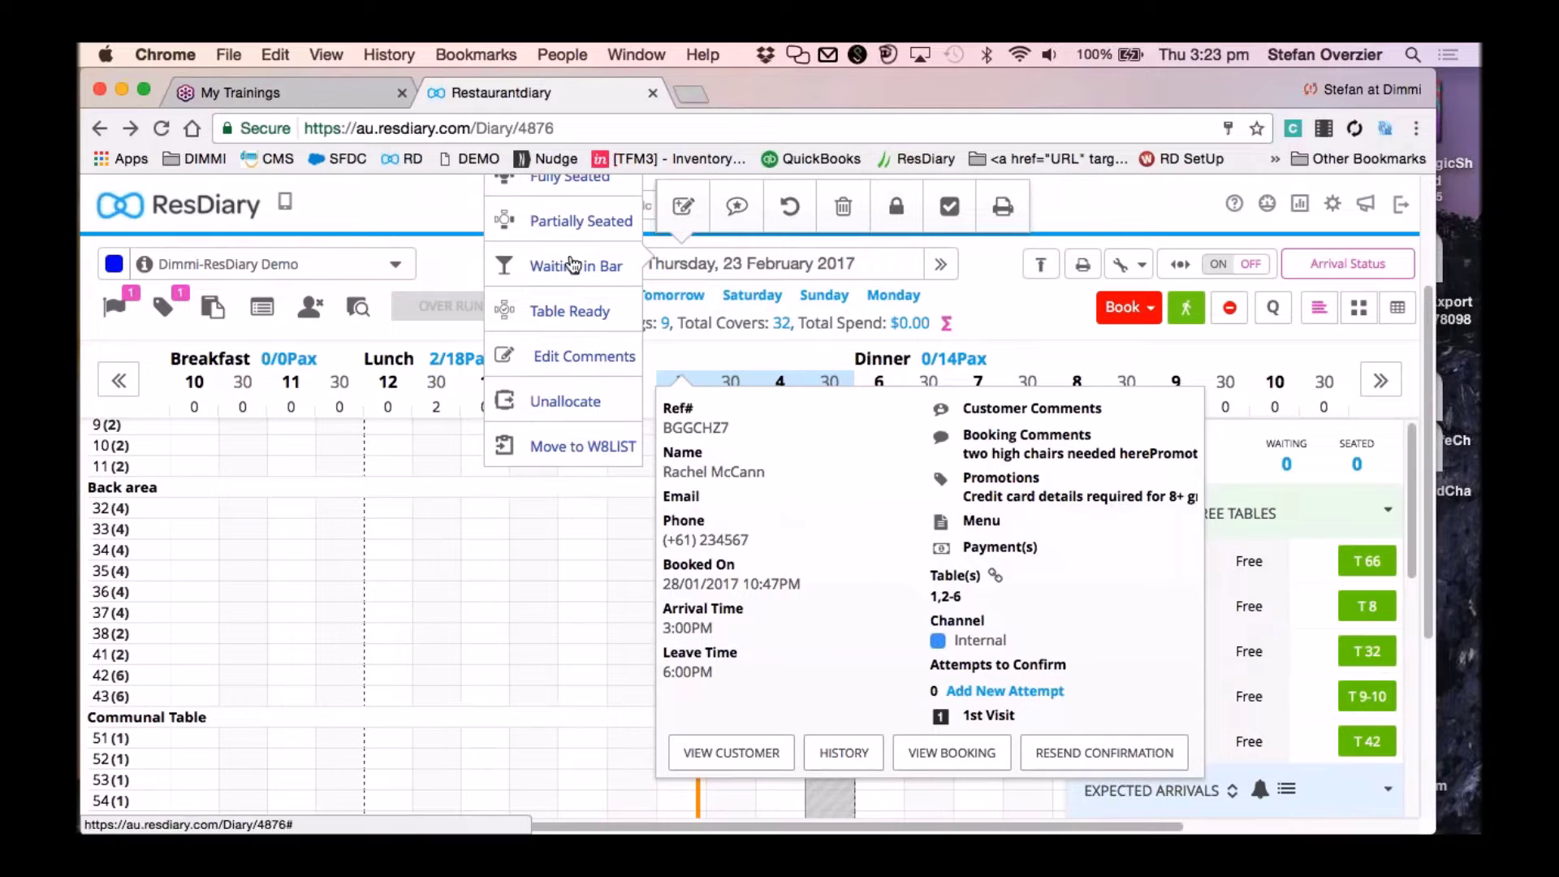
click(568, 225)
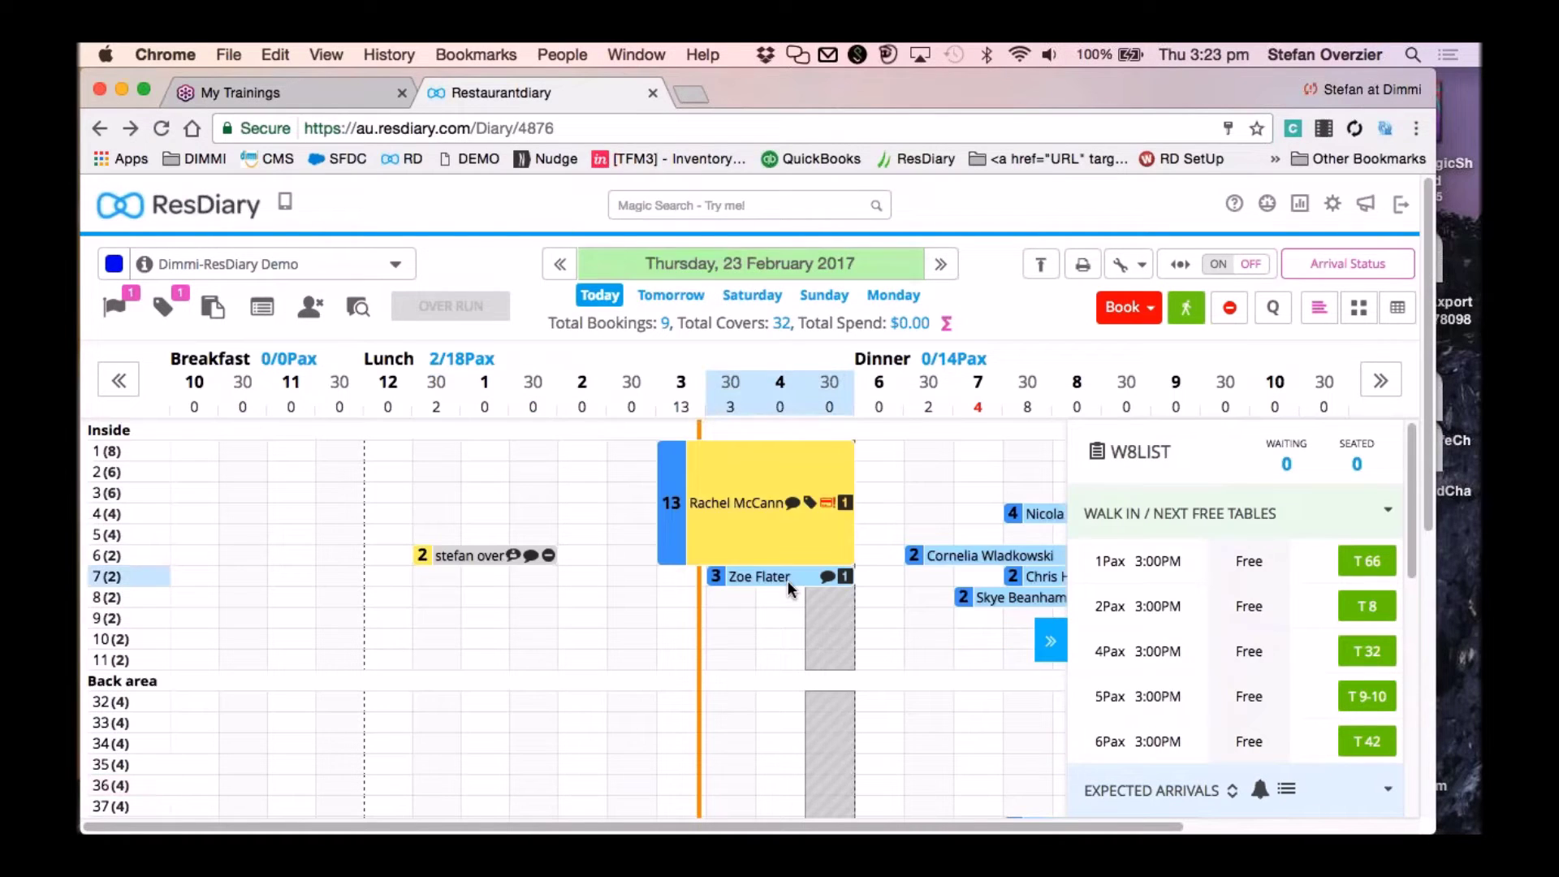
mouse_move(739, 508)
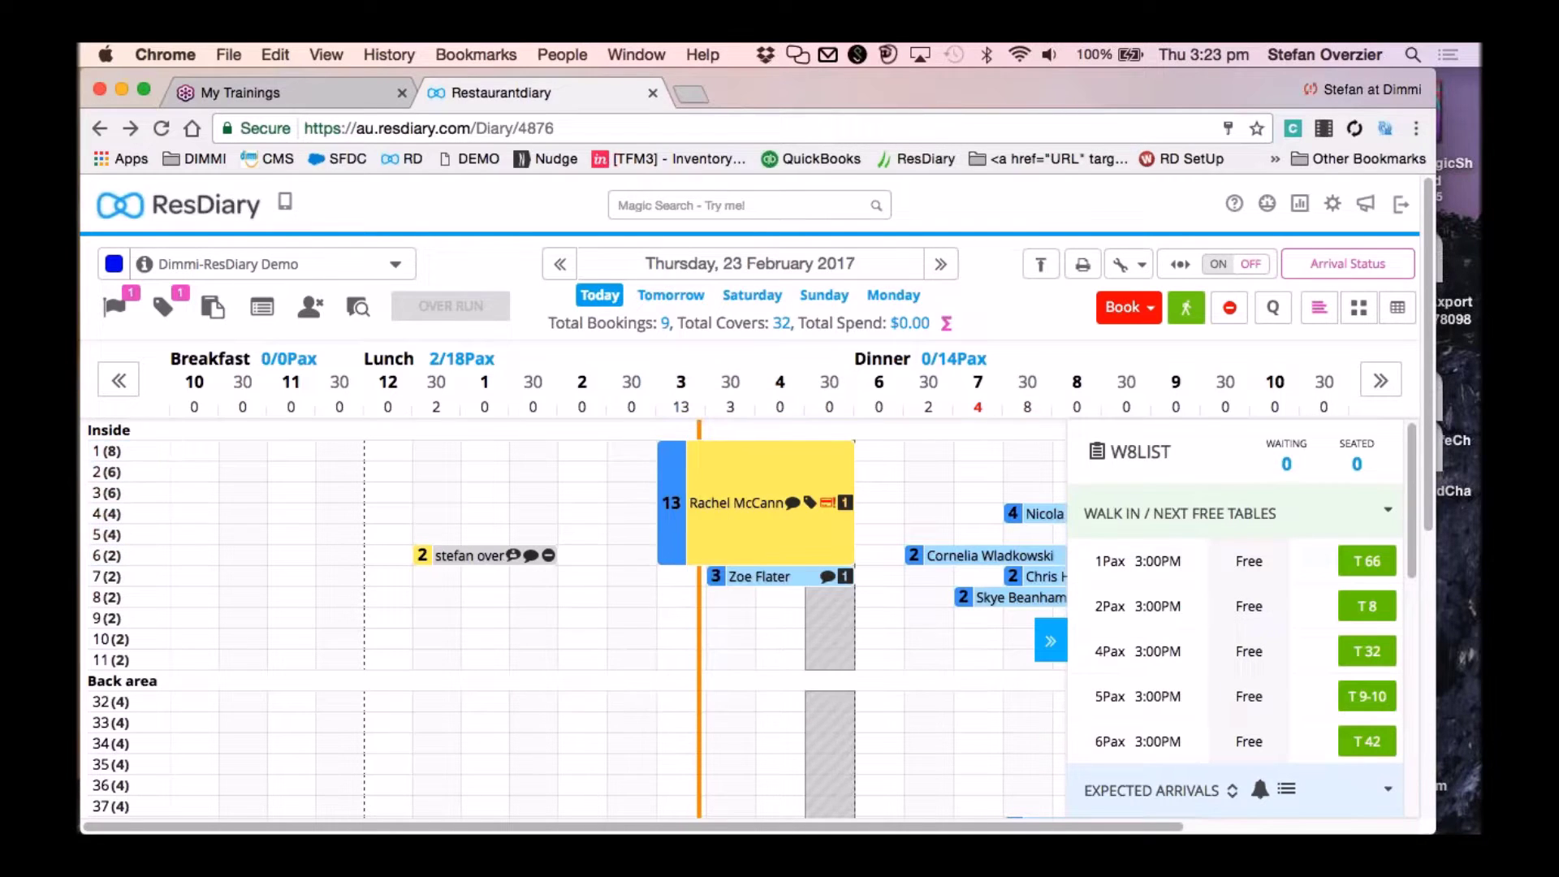
View the status options for the 13-person booking in the expected arrivals list without choosing one.
scroll(1234, 617, down, 3)
scroll(1234, 617, down, 2)
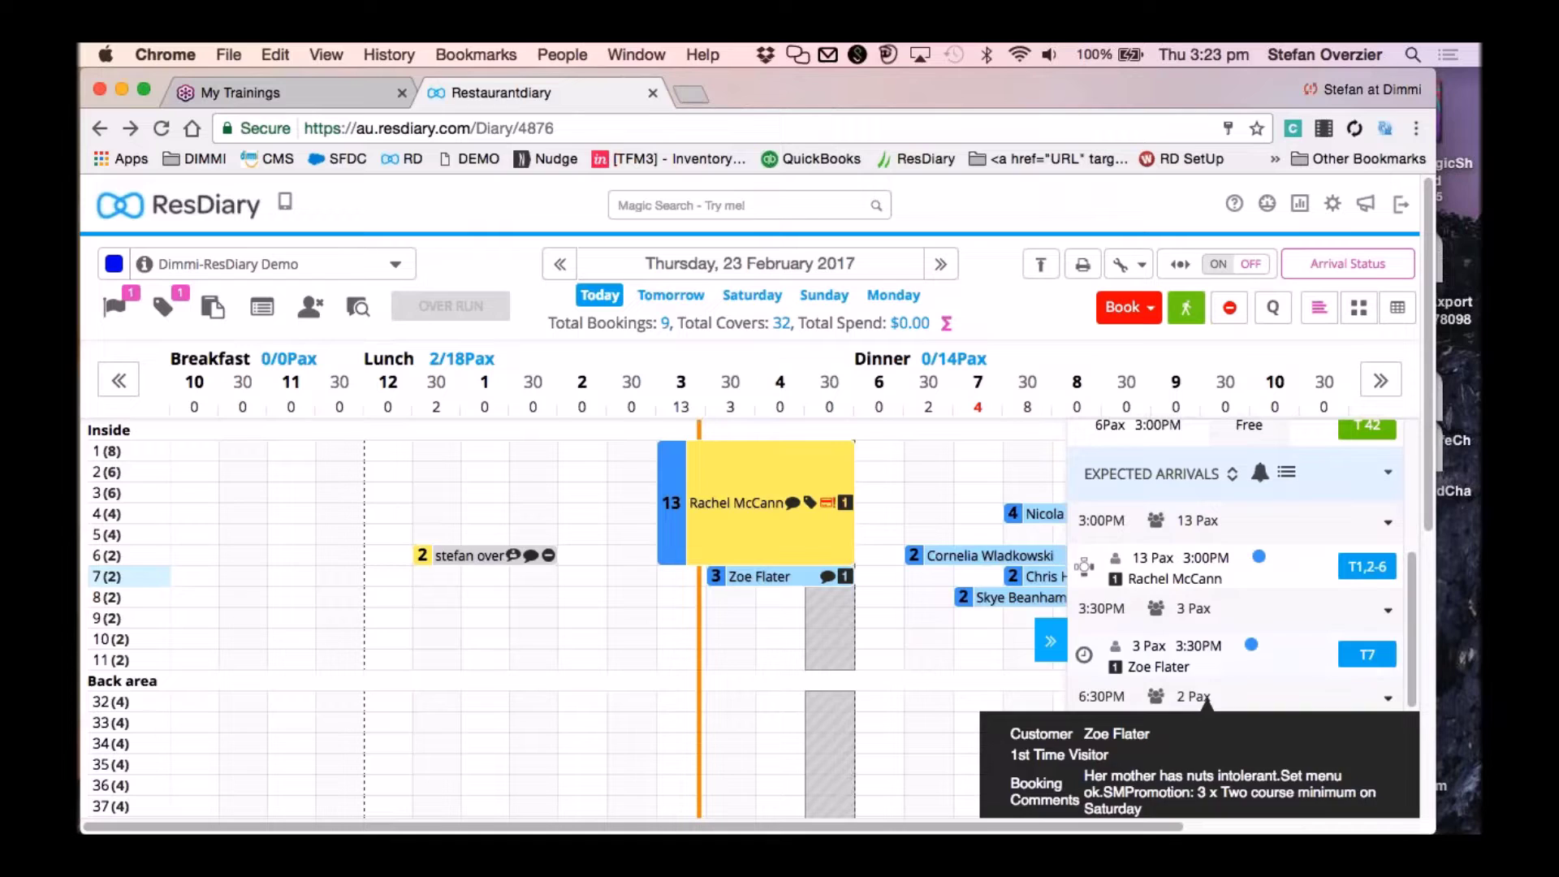
click(1085, 576)
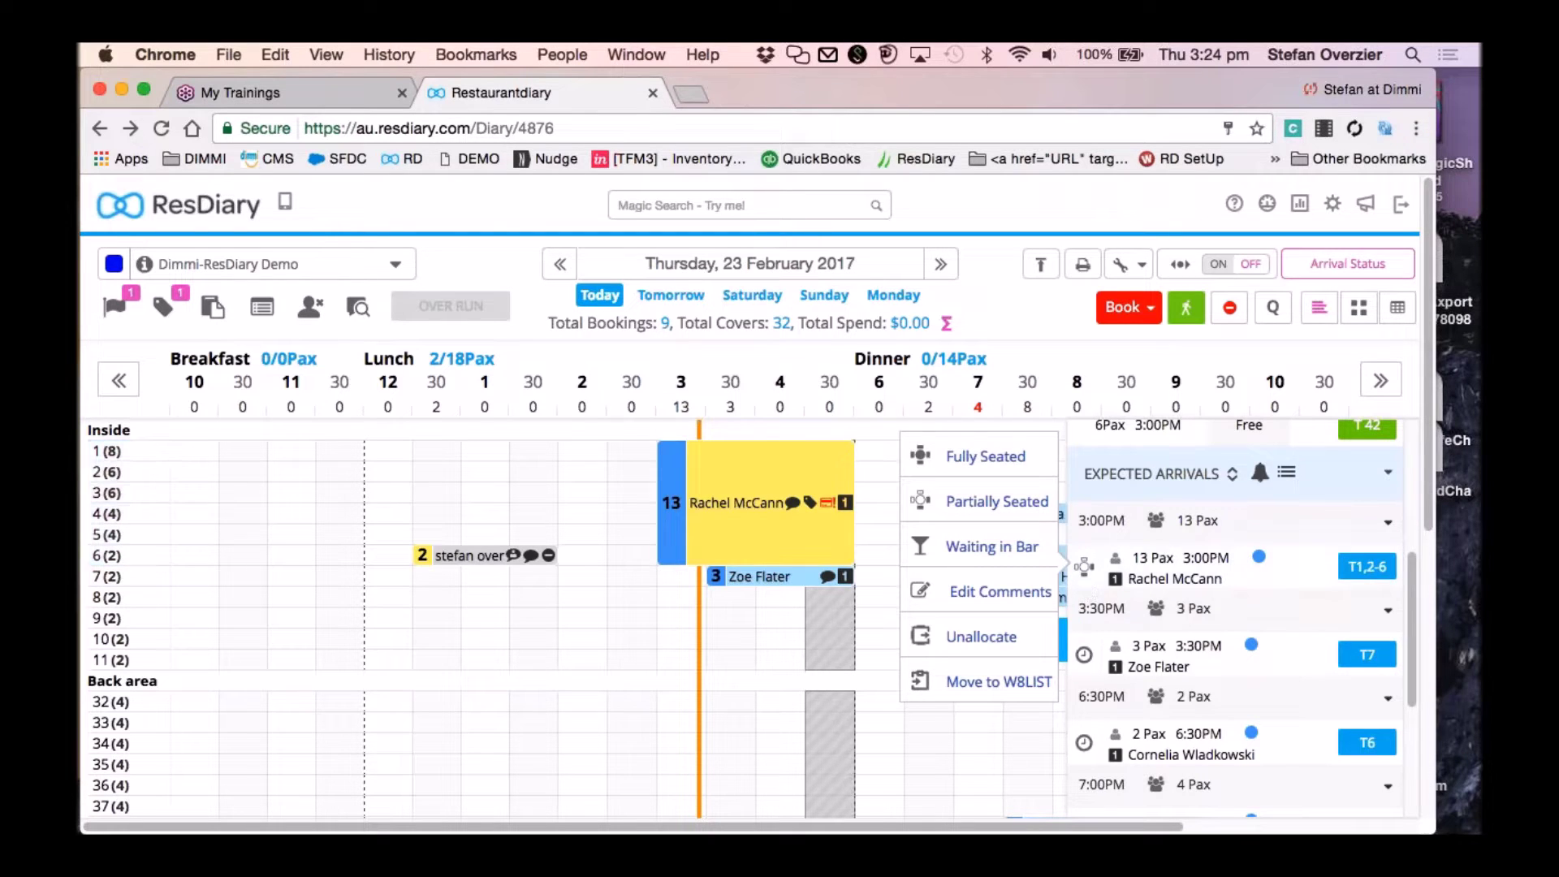
click(987, 307)
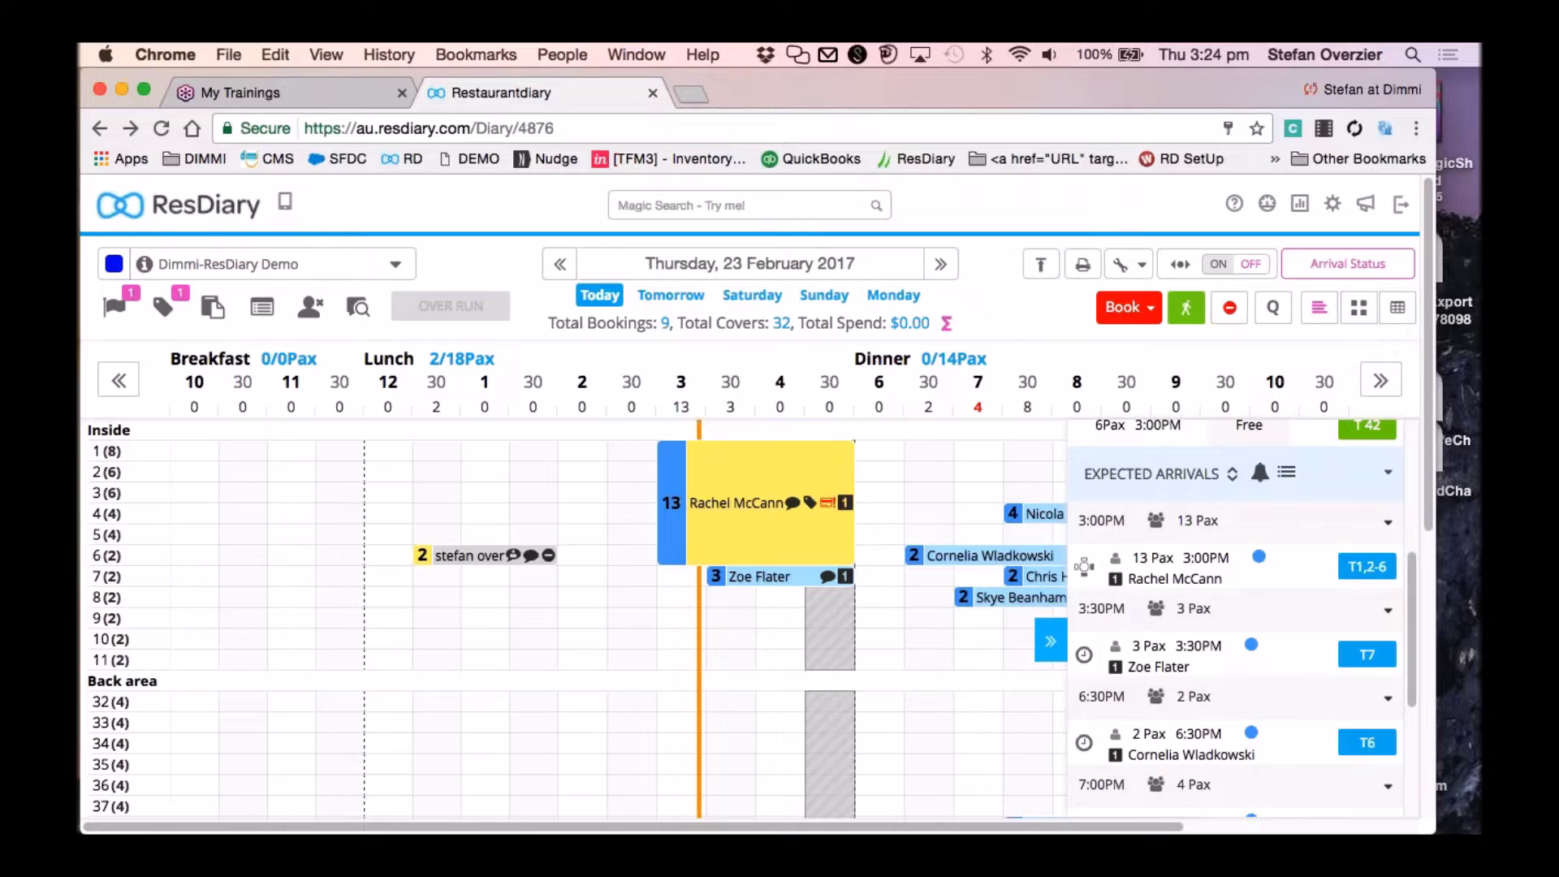
Switch the diary's colour coding to Confirmation and collapse the waitlist and arrivals area to look over the evening bookings.
click(1332, 263)
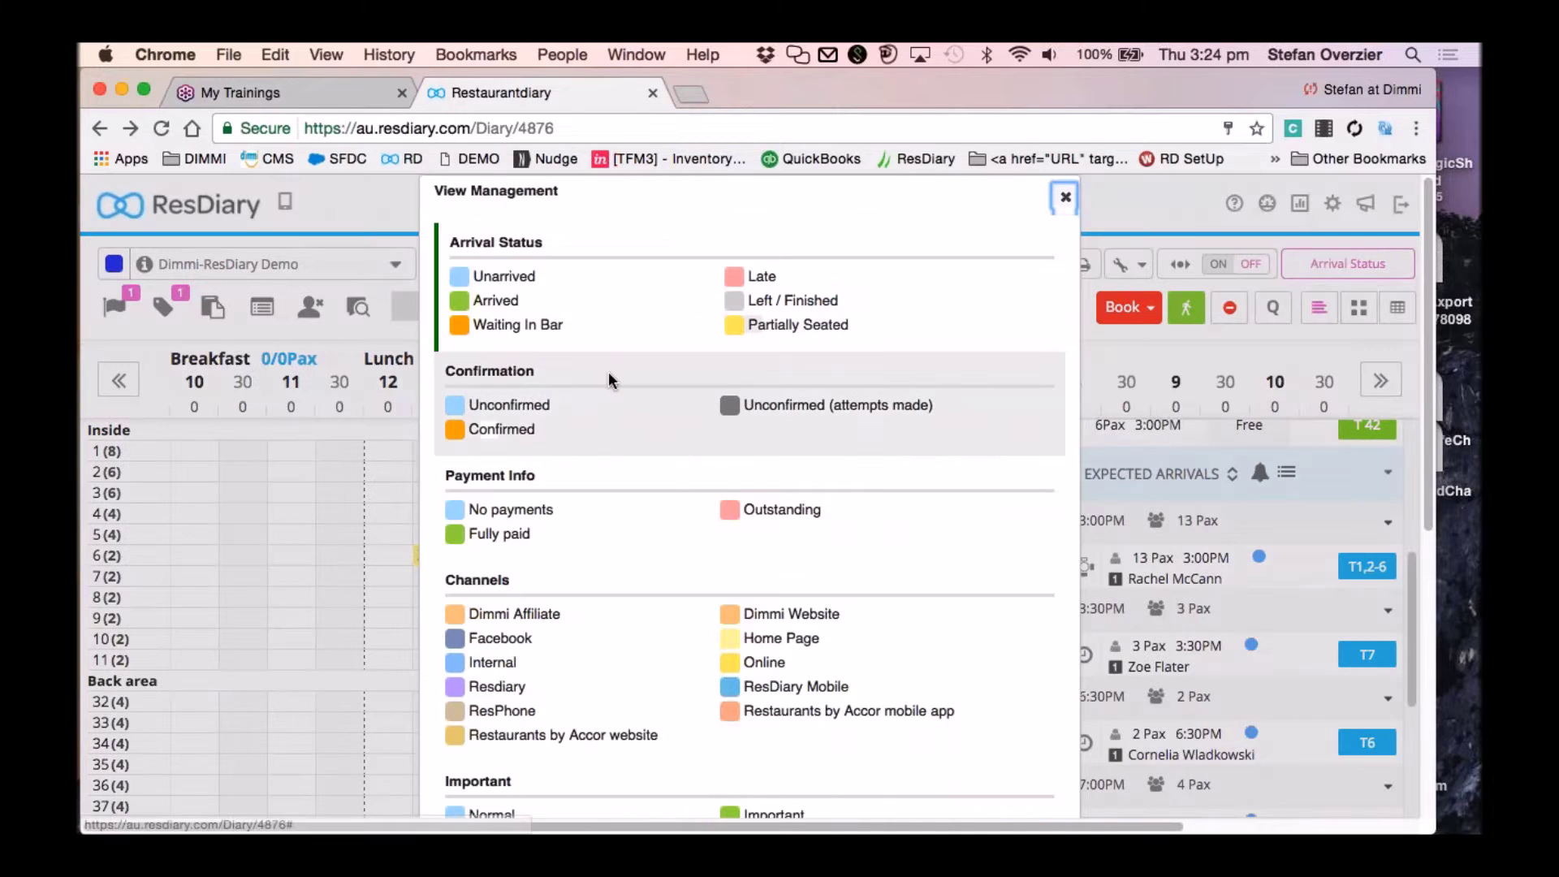
click(566, 428)
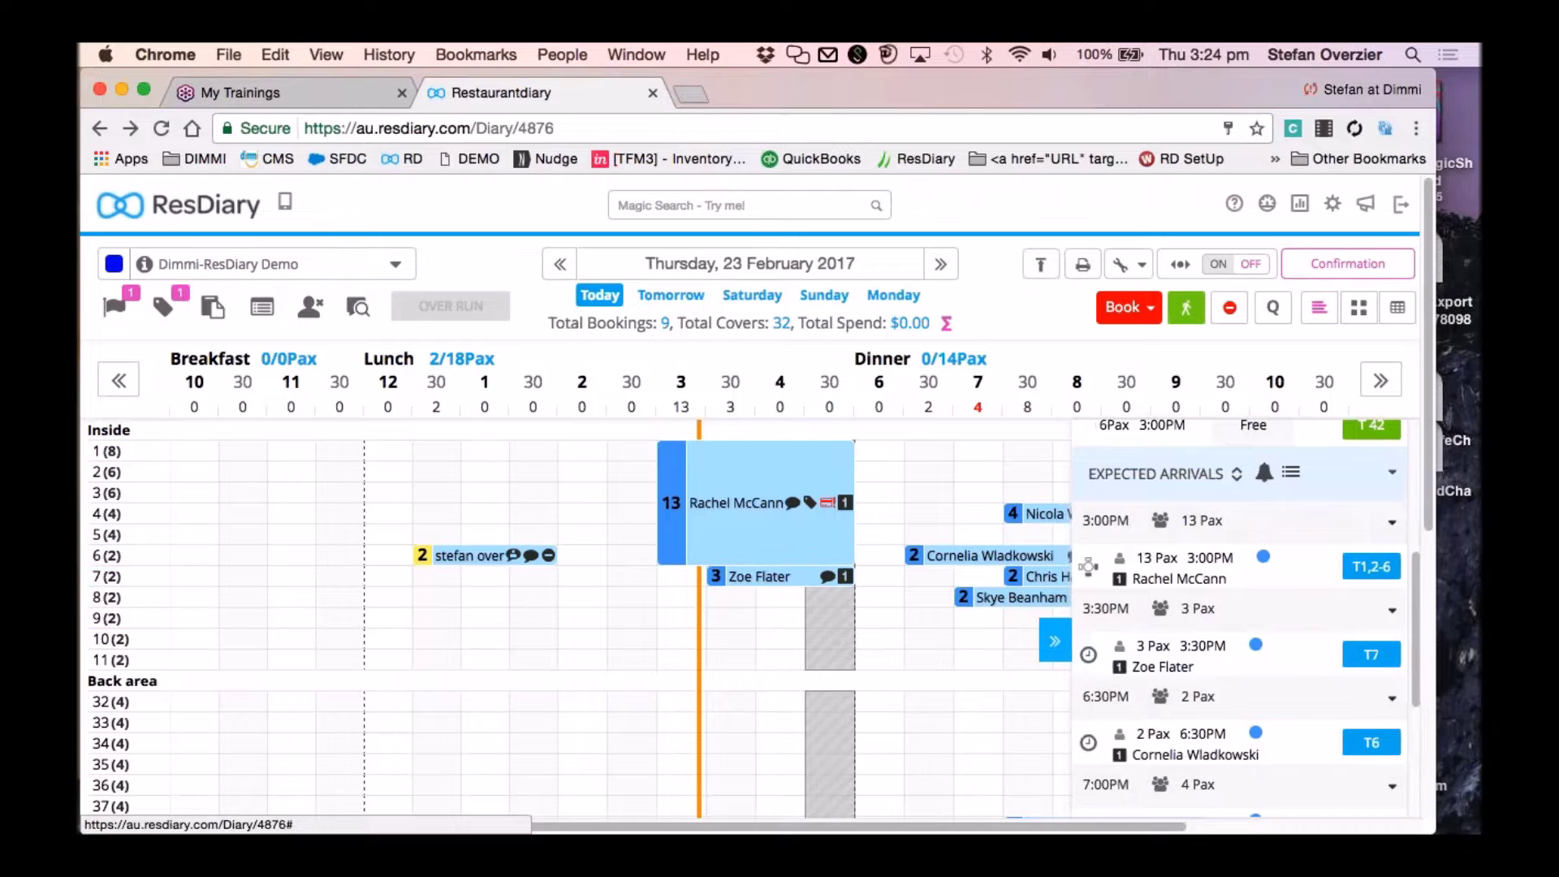
click(1055, 646)
scroll(1139, 669, down, 3)
scroll(1139, 669, down, 1)
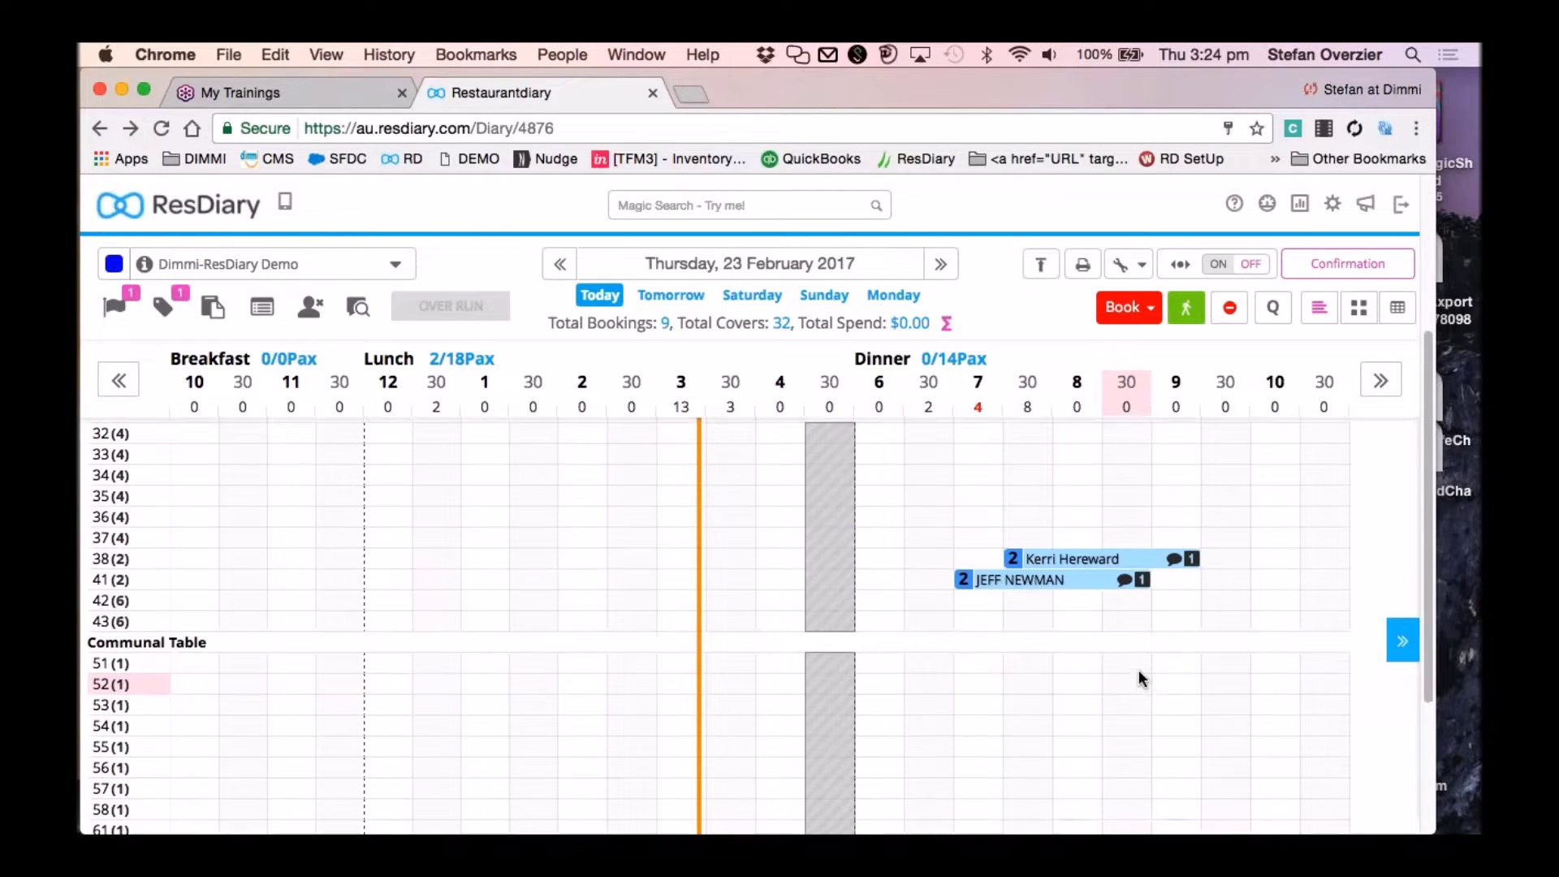
scroll(1138, 669, up, 5)
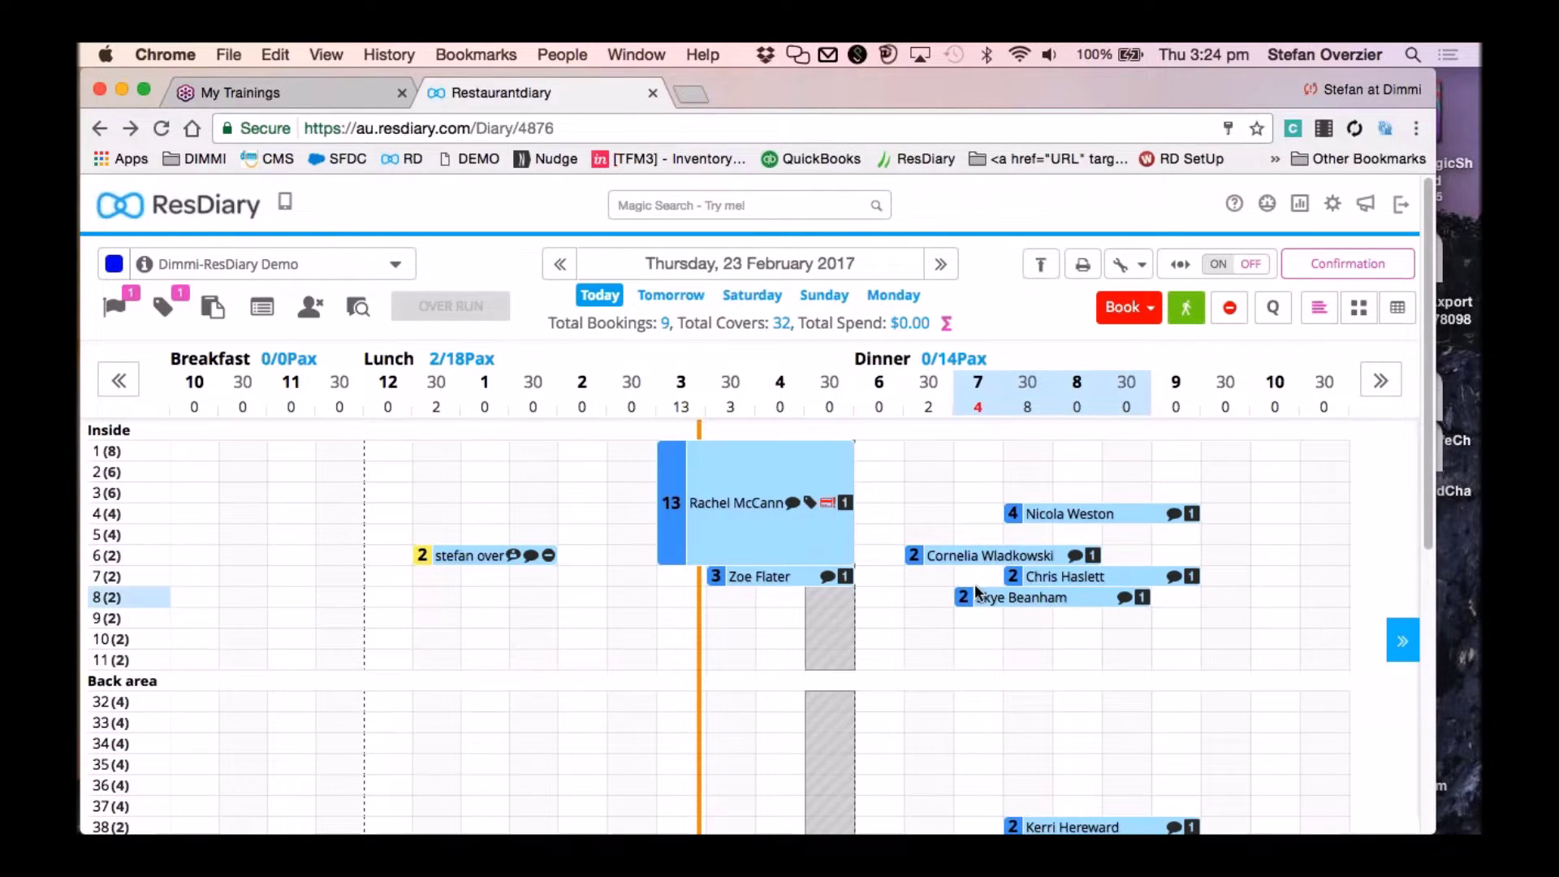
scroll(1015, 585, down, 5)
scroll(1065, 569, up, 2)
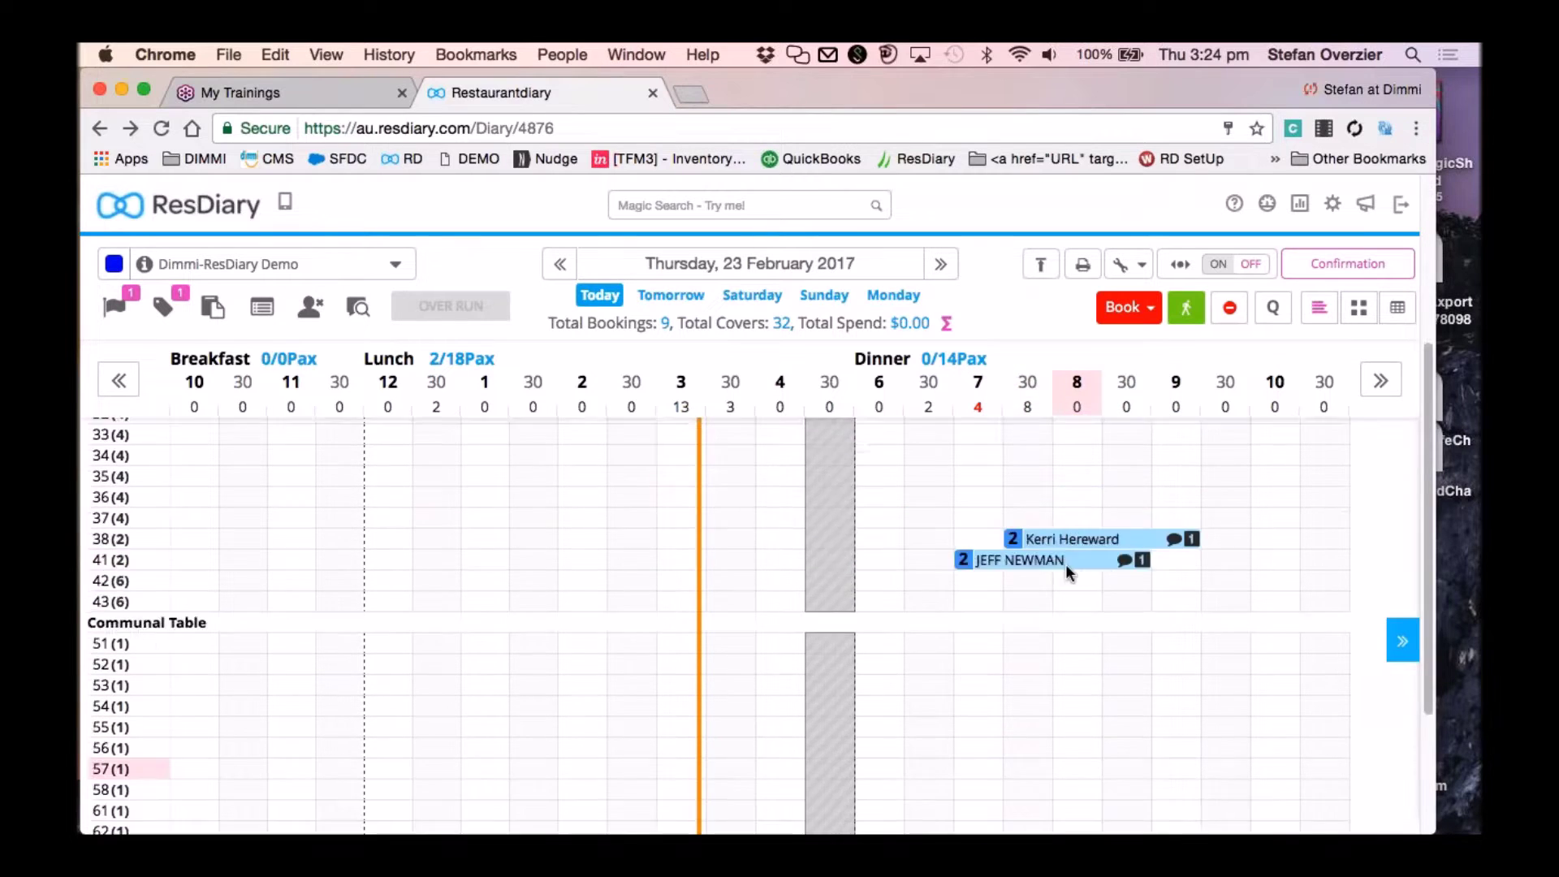
scroll(1065, 563, up, 4)
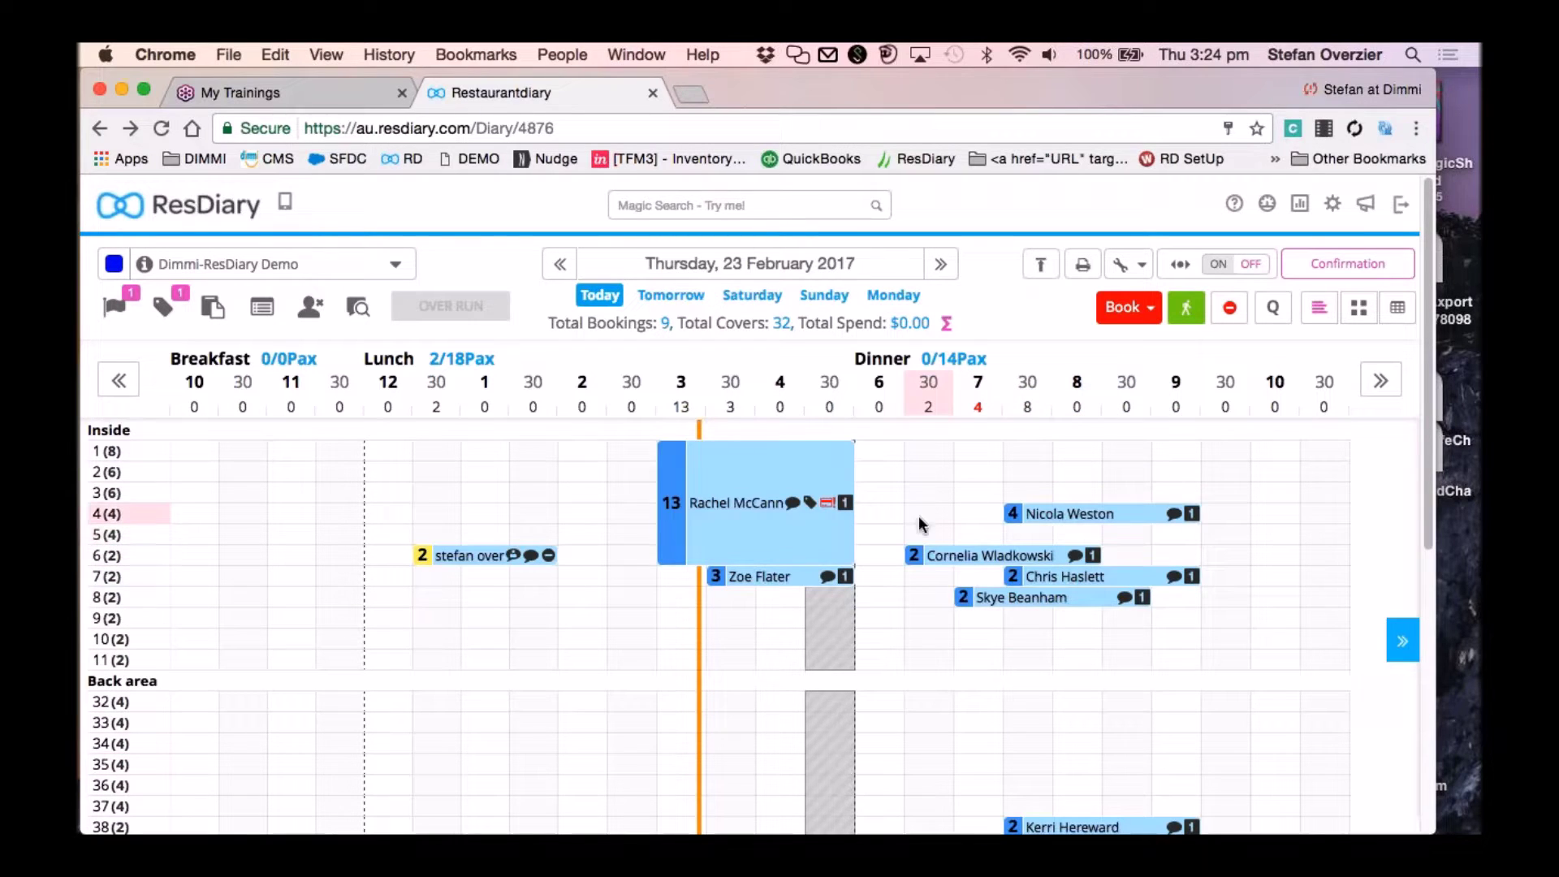
Mark the 4-person 7:30PM booking on table 4 as confirmed.
click(1114, 509)
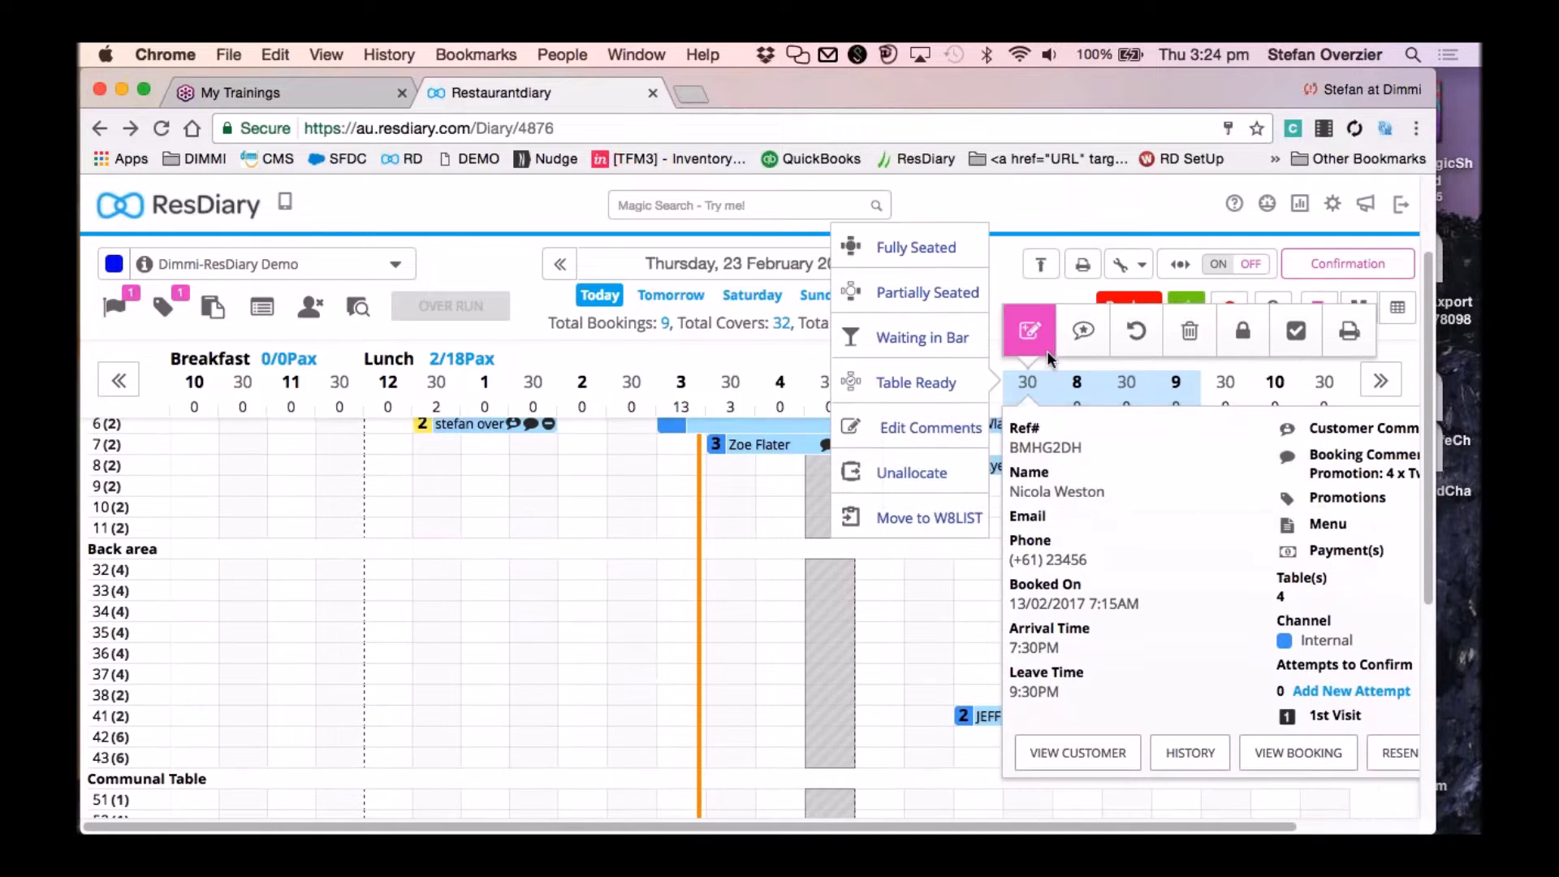
click(1298, 334)
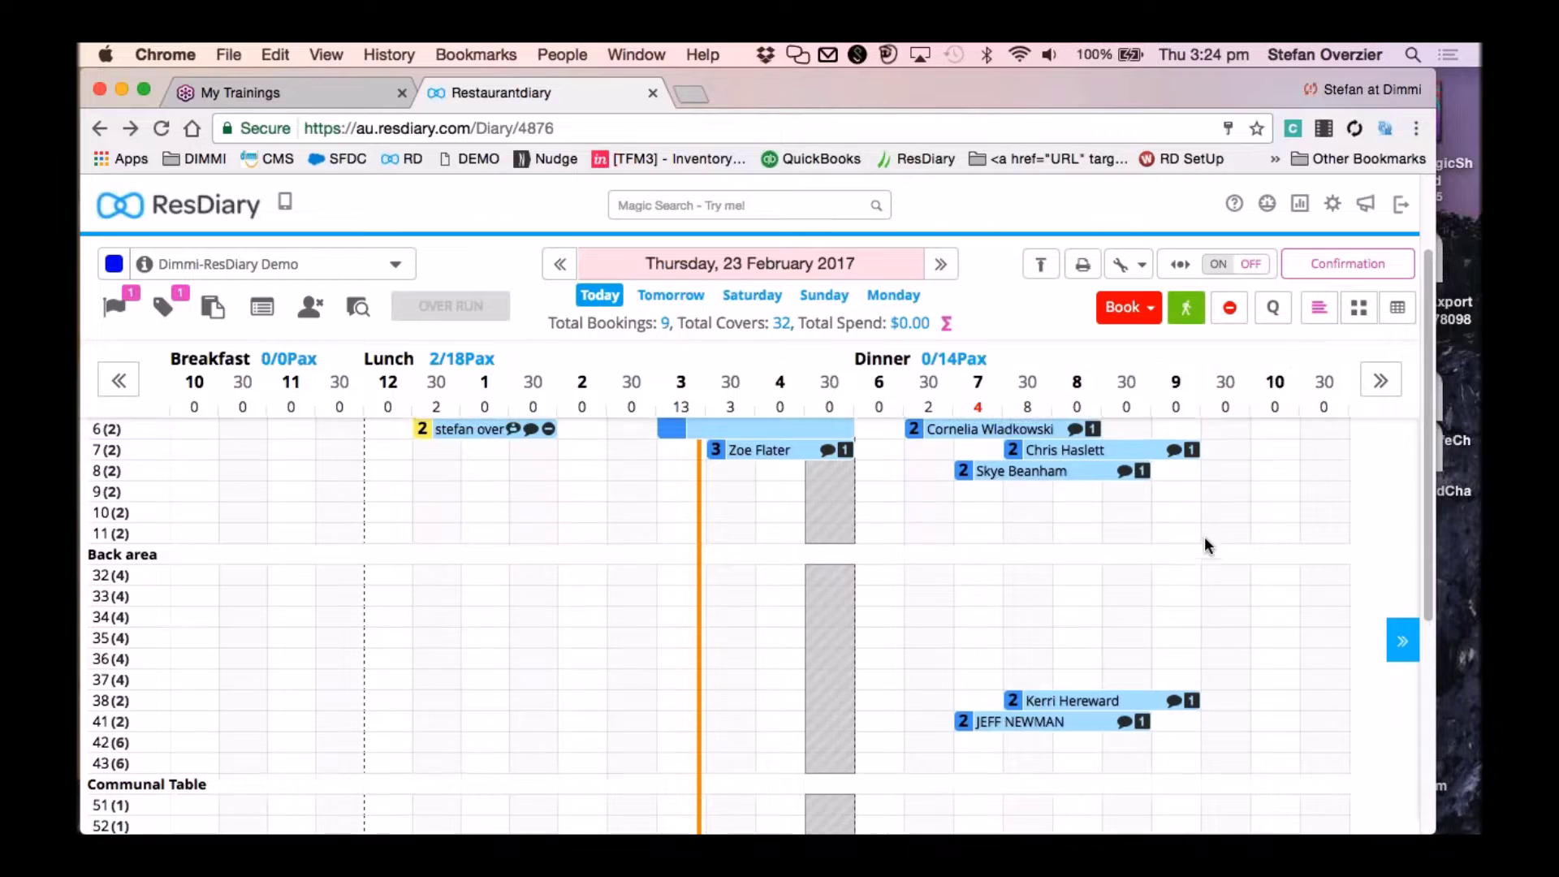
mouse_move(1127, 508)
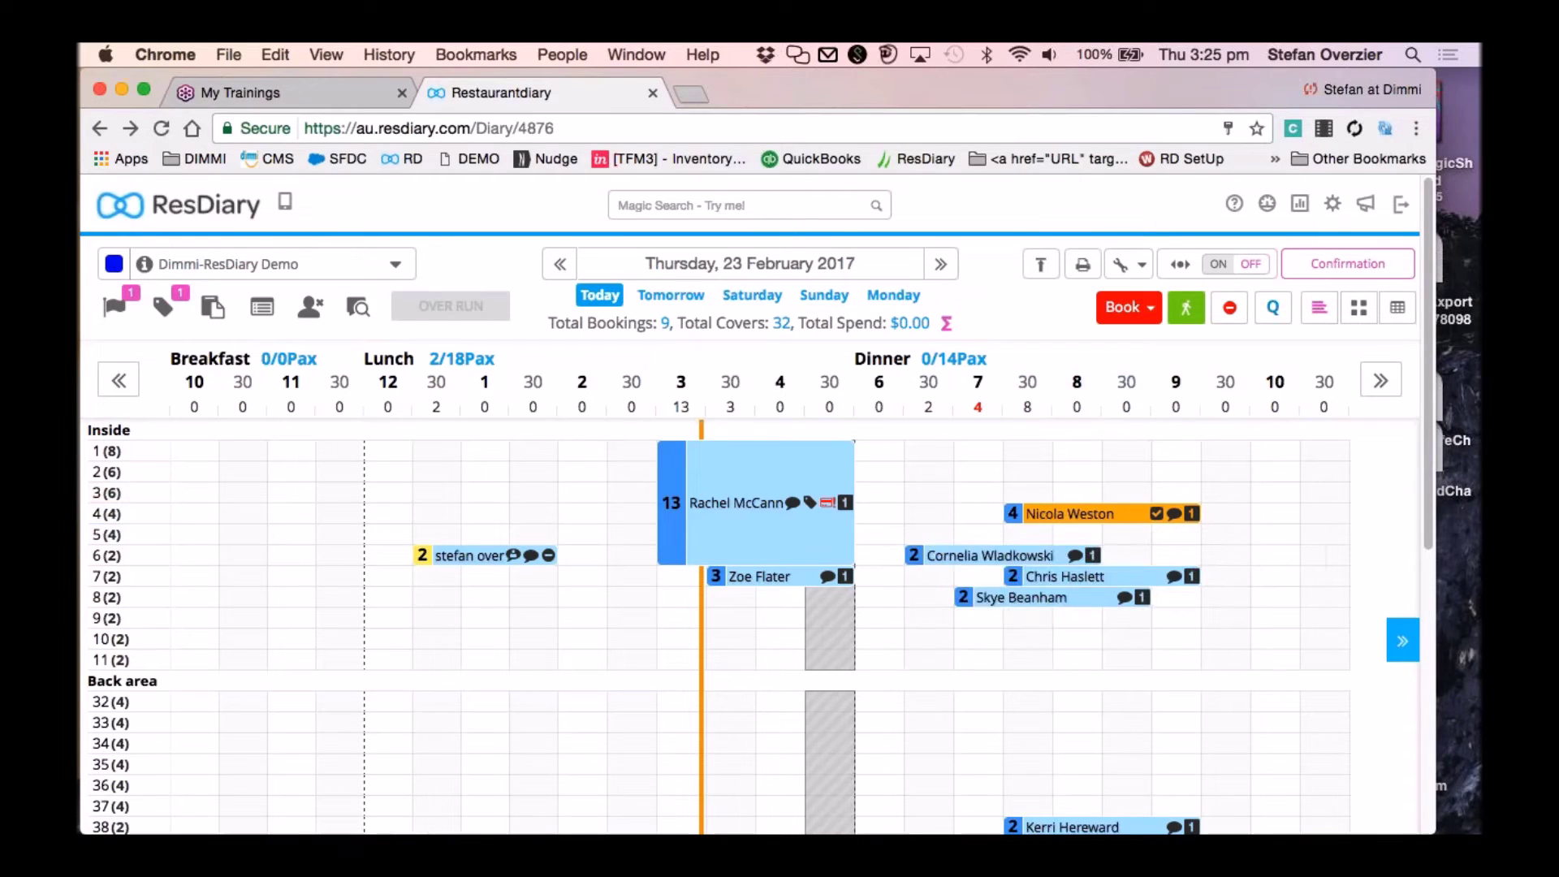
Review the available colour-coding categories, switch the diary to Important, and look over the recoloured bookings.
click(1321, 274)
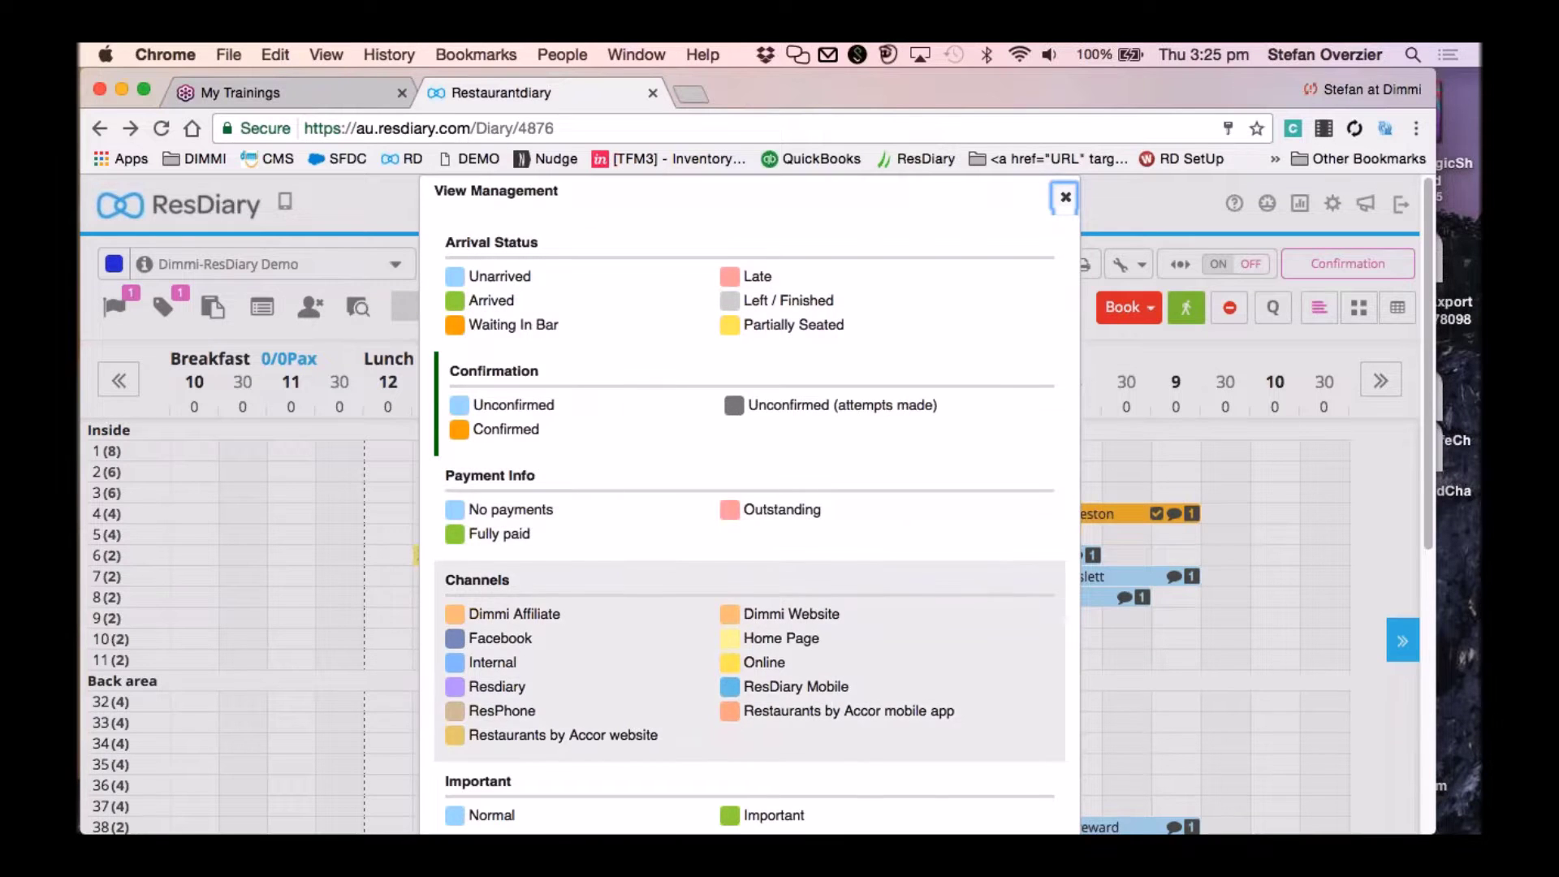
scroll(748, 617, down, 4)
scroll(748, 617, up, 4)
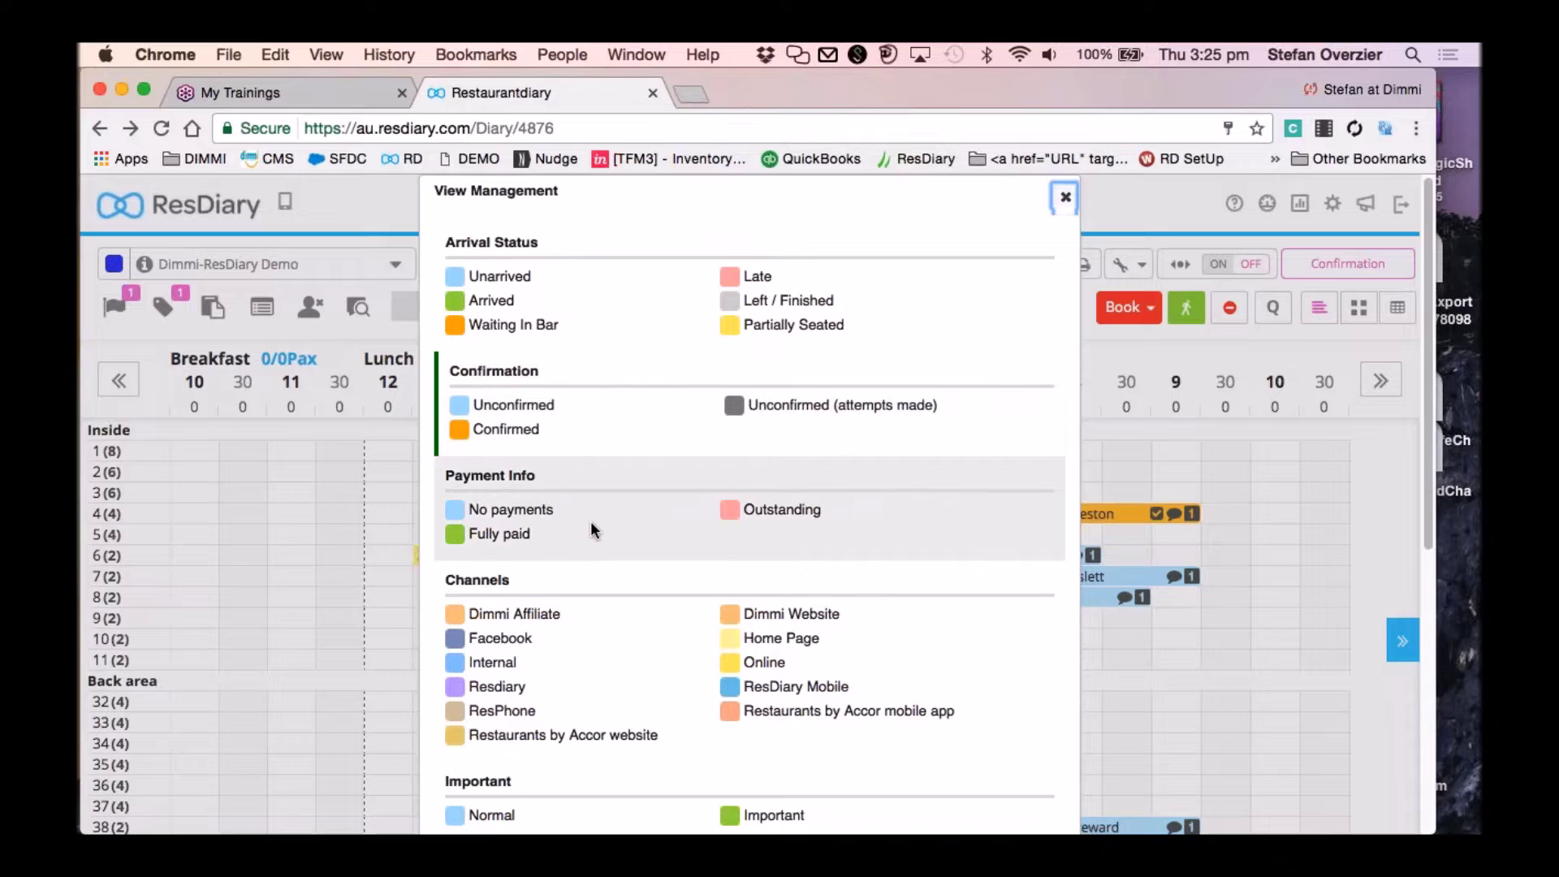
scroll(533, 520, down, 2)
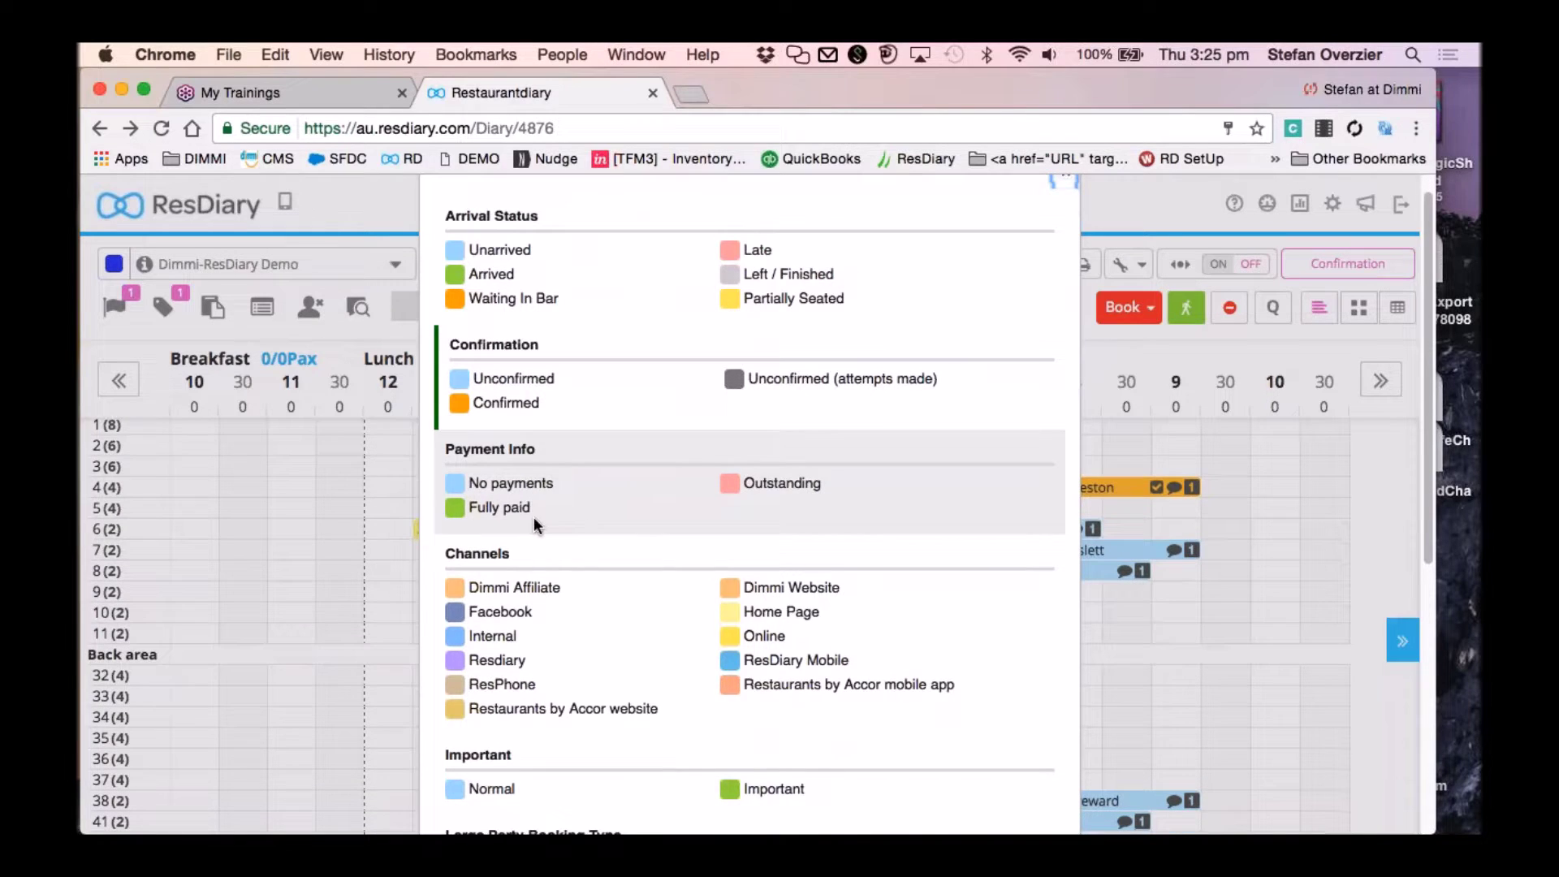
scroll(591, 569, down, 2)
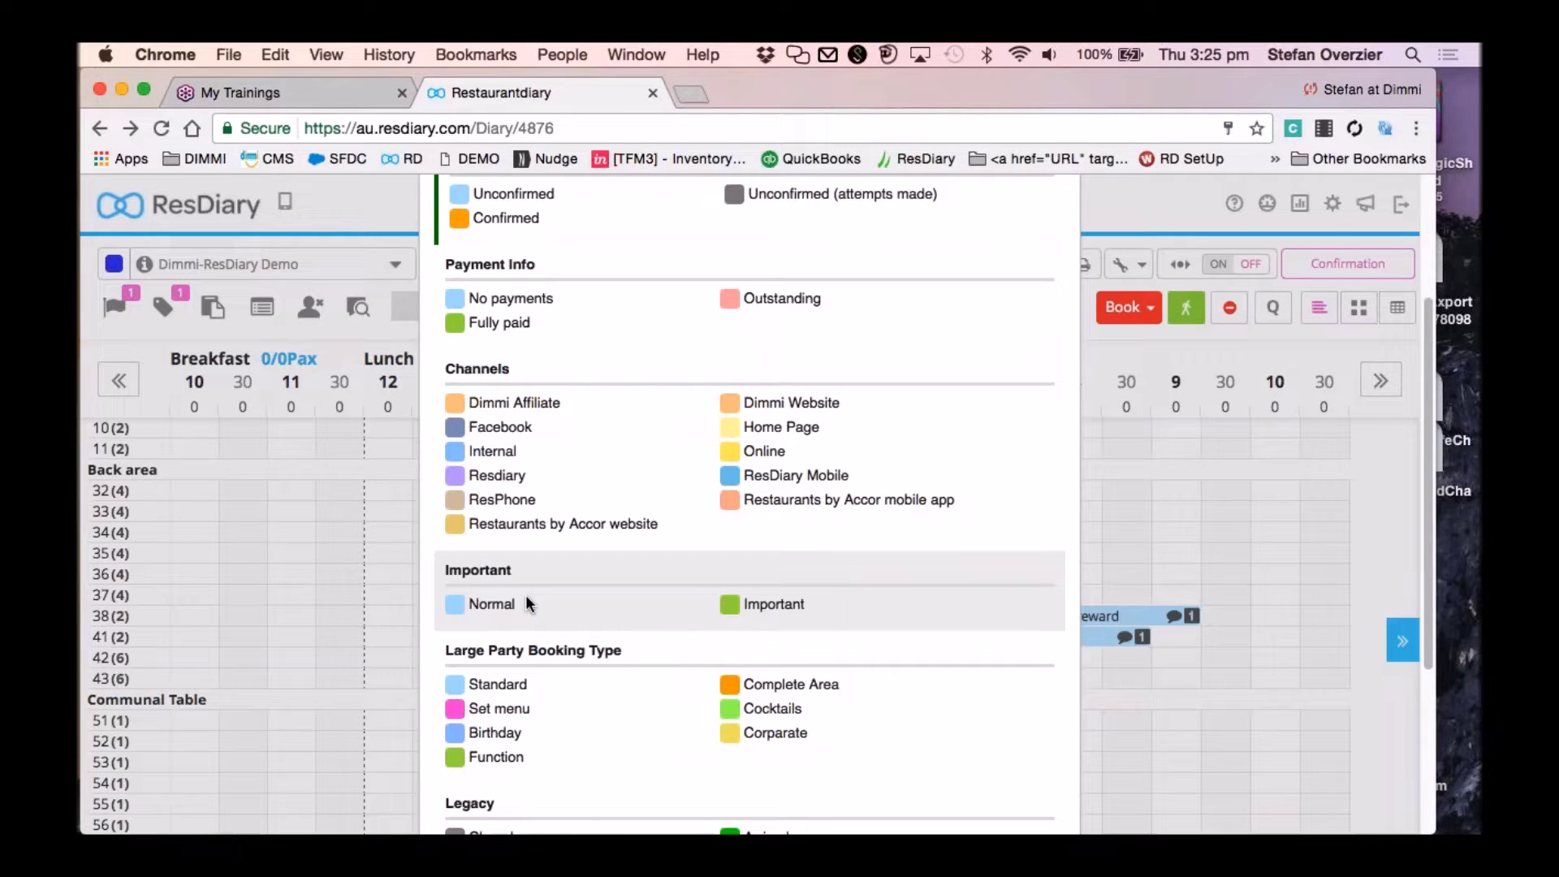
click(493, 601)
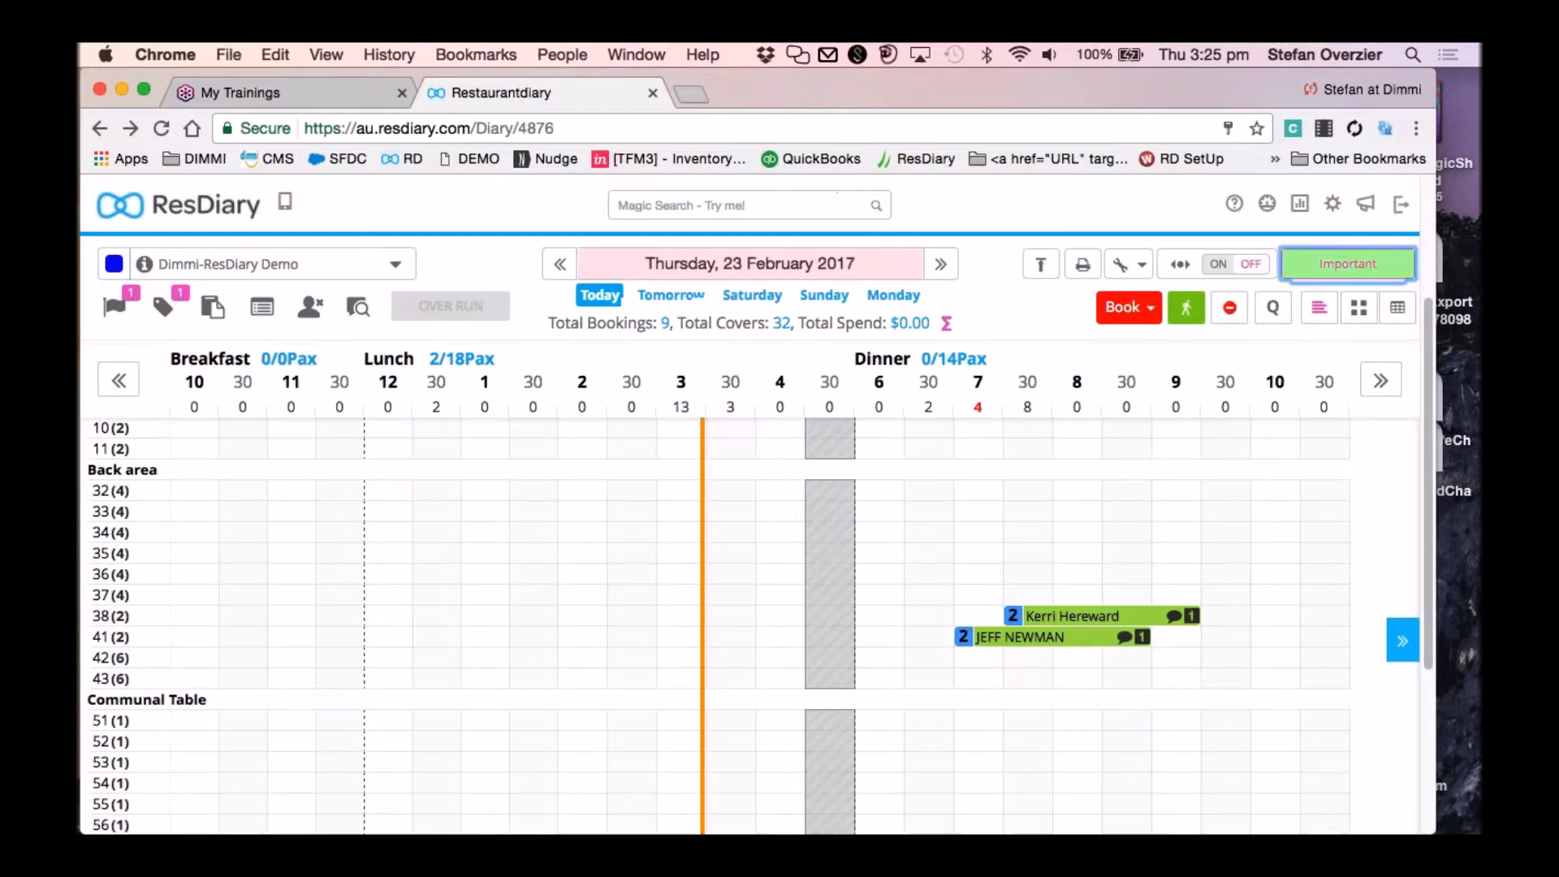
scroll(857, 557, down, 4)
scroll(861, 557, up, 6)
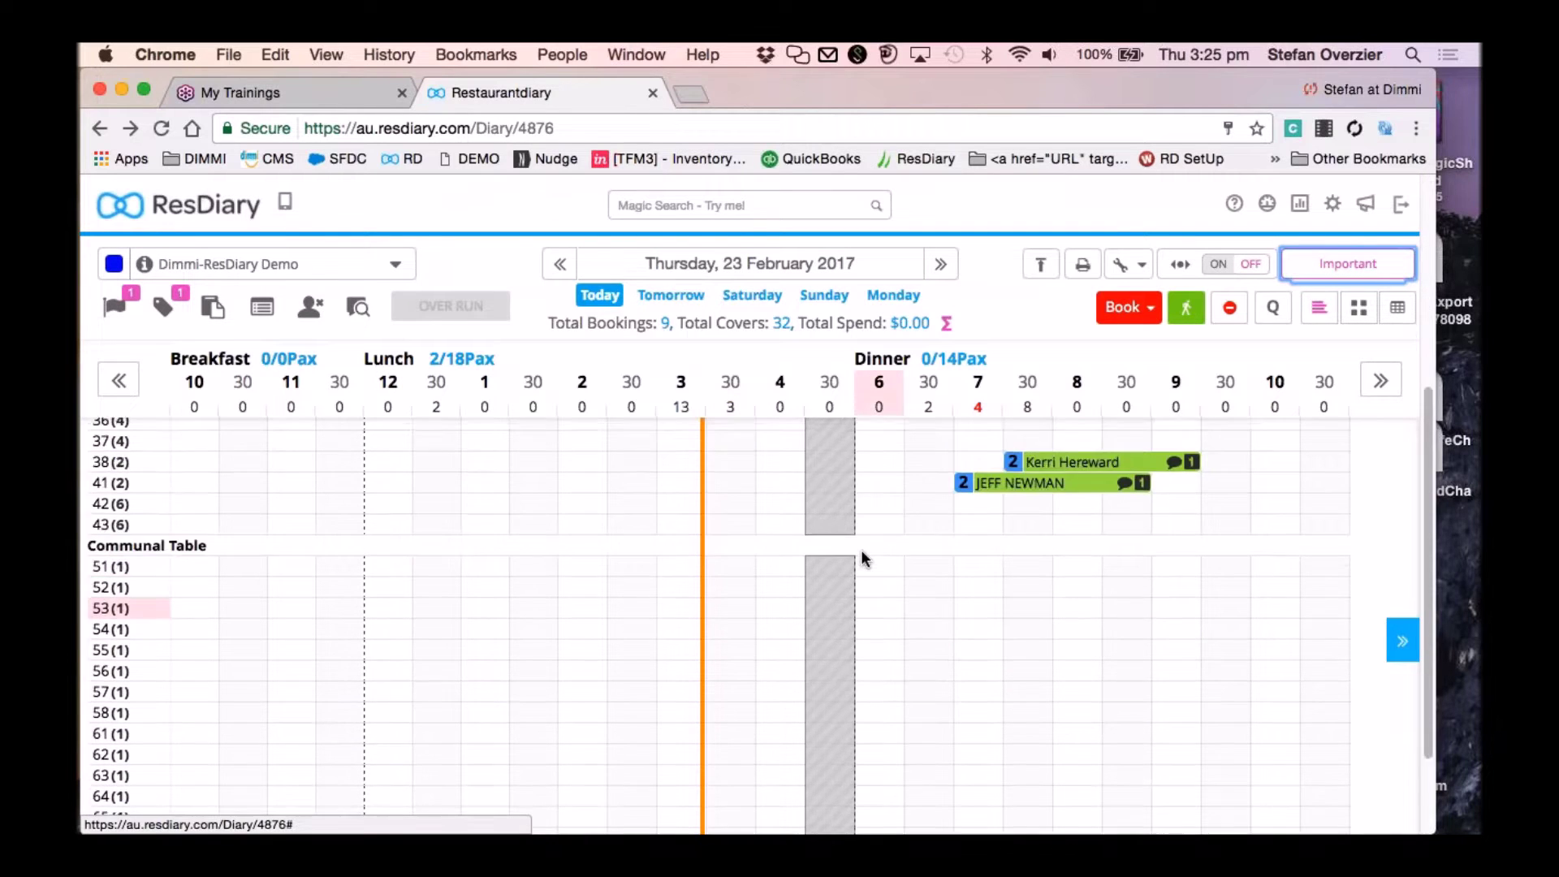
scroll(862, 558, down, 6)
scroll(863, 557, up, 6)
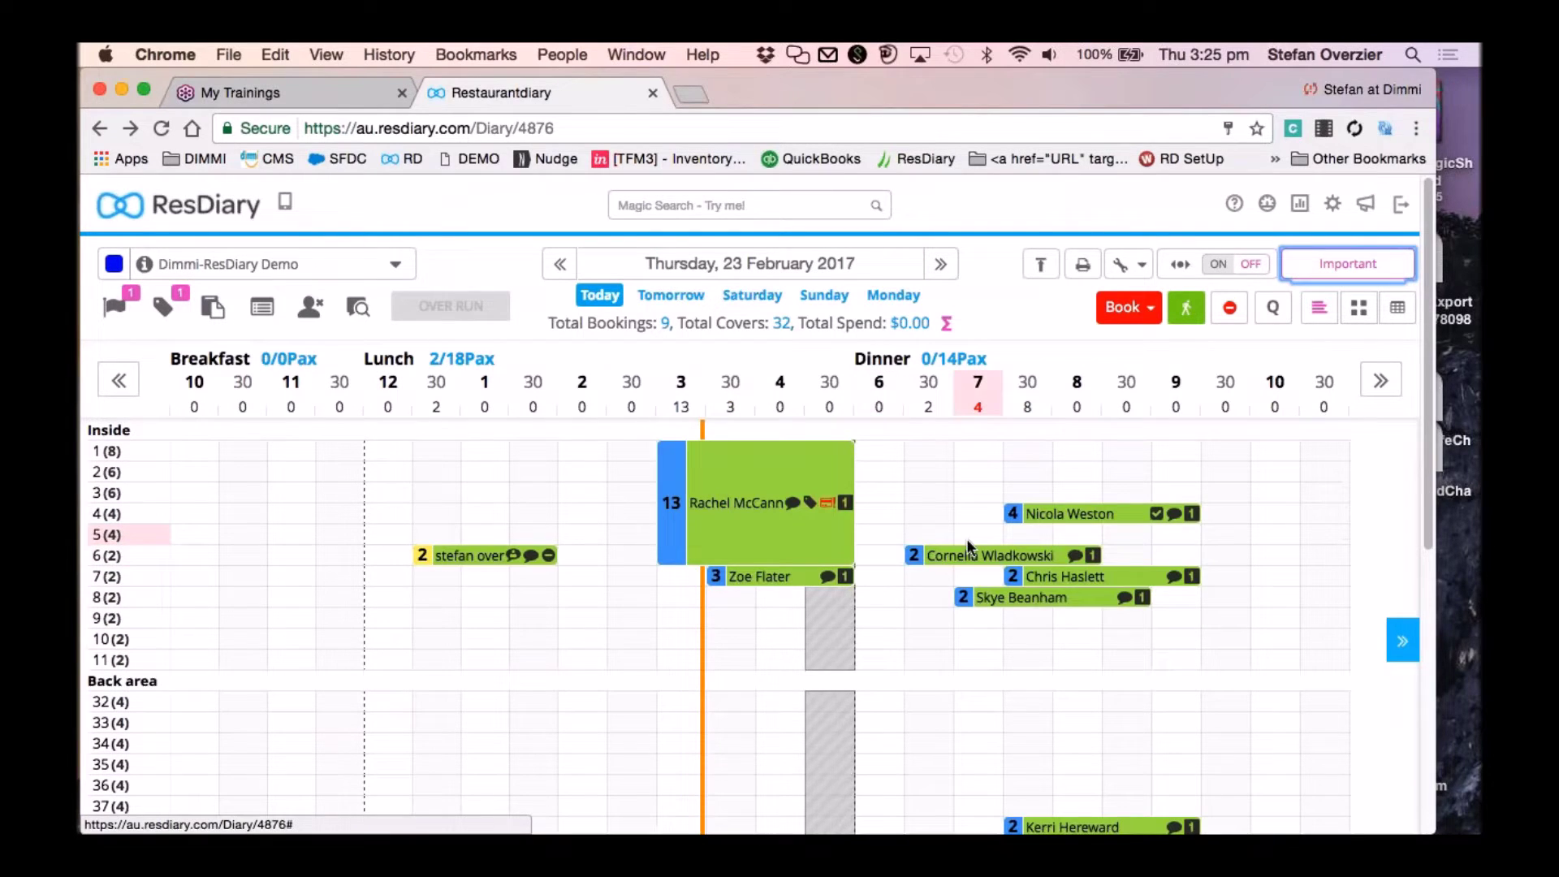
View the details of the 2-person lunch booking on table 6 and close them.
click(490, 554)
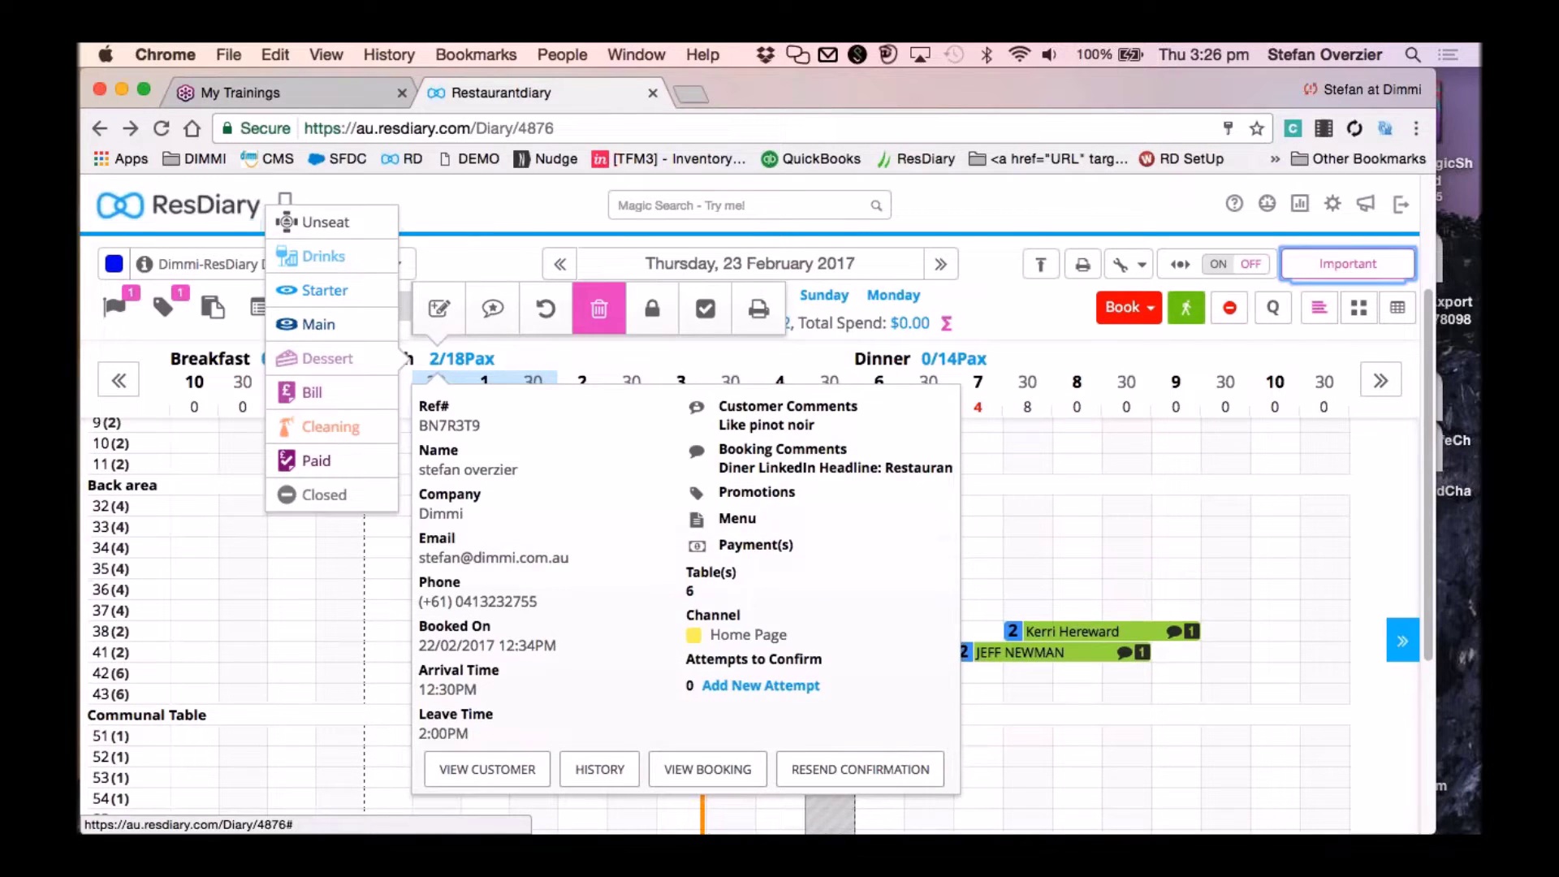
click(912, 534)
scroll(913, 534, up, 3)
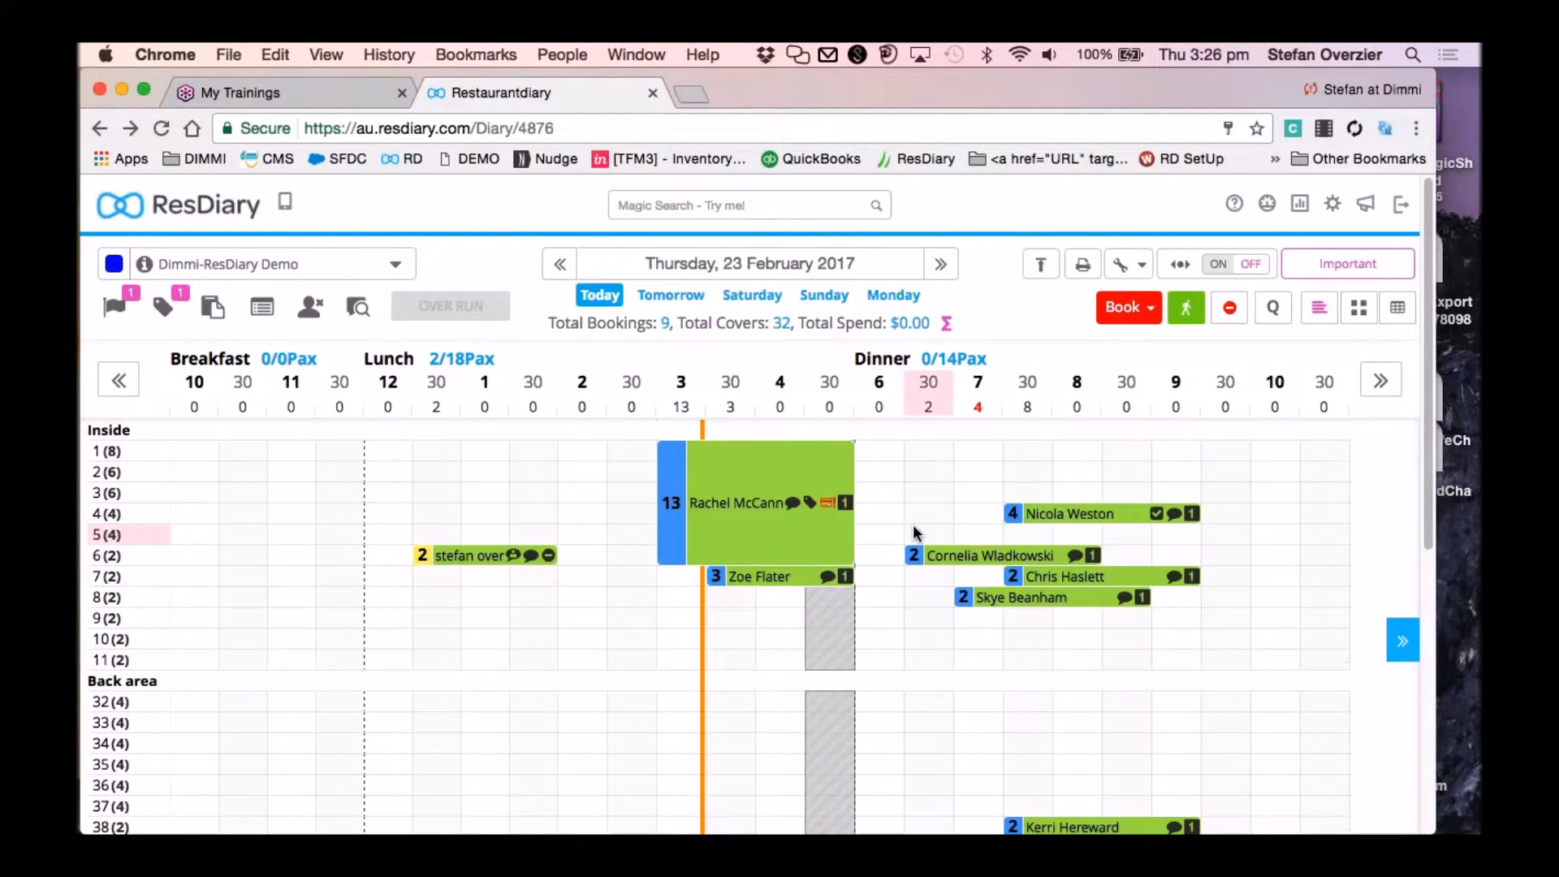
Start a new 2-person dinner booking for 6:00PM on table 11, using the existing diner record Test Test.
click(875, 658)
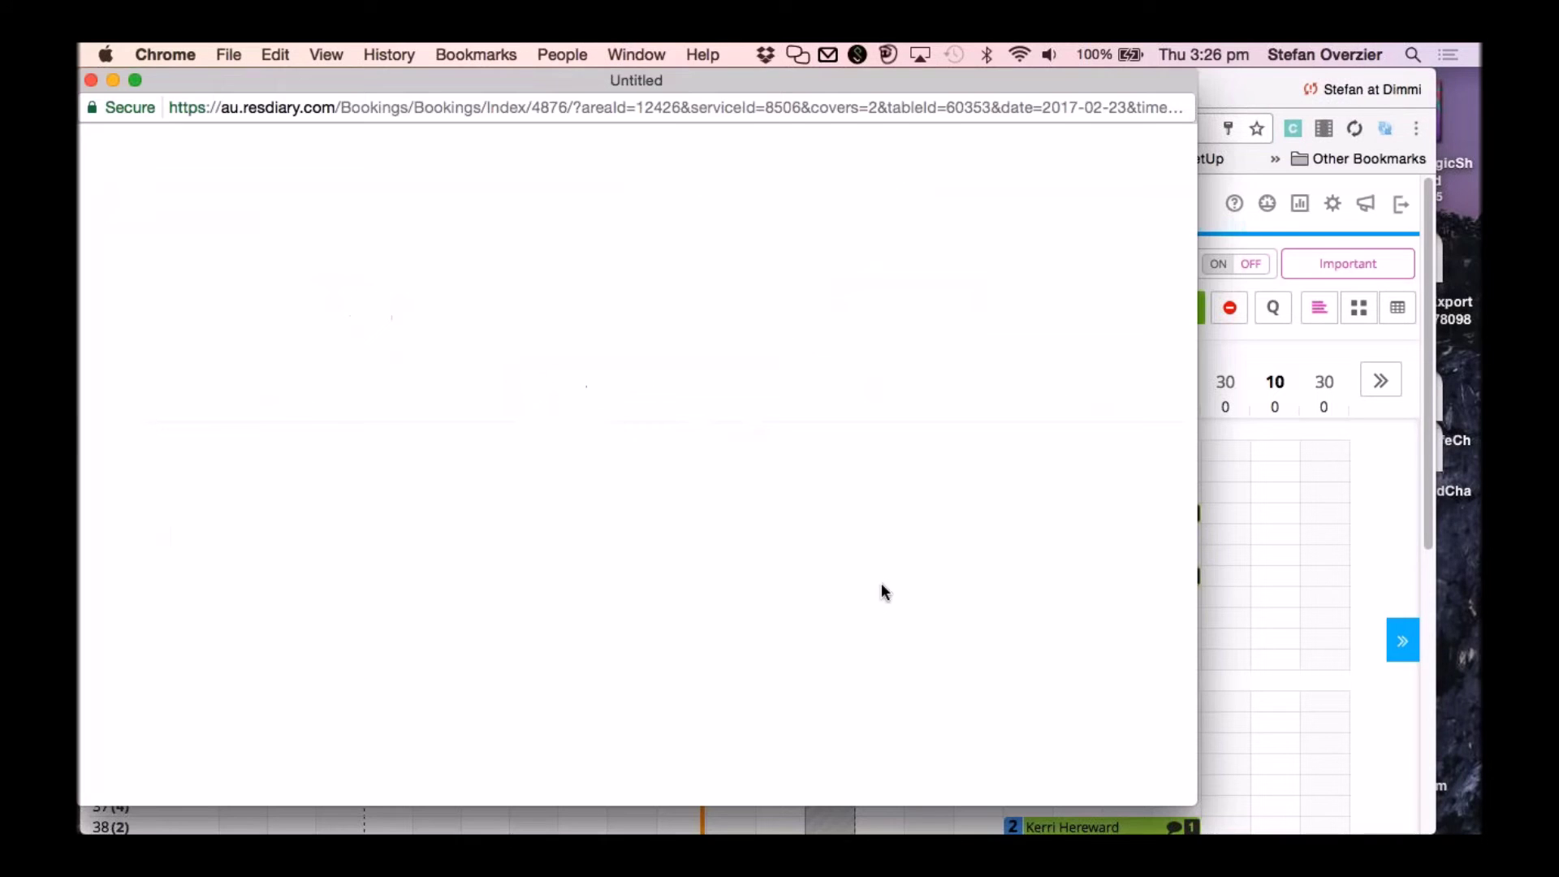
click(803, 240)
text(test)
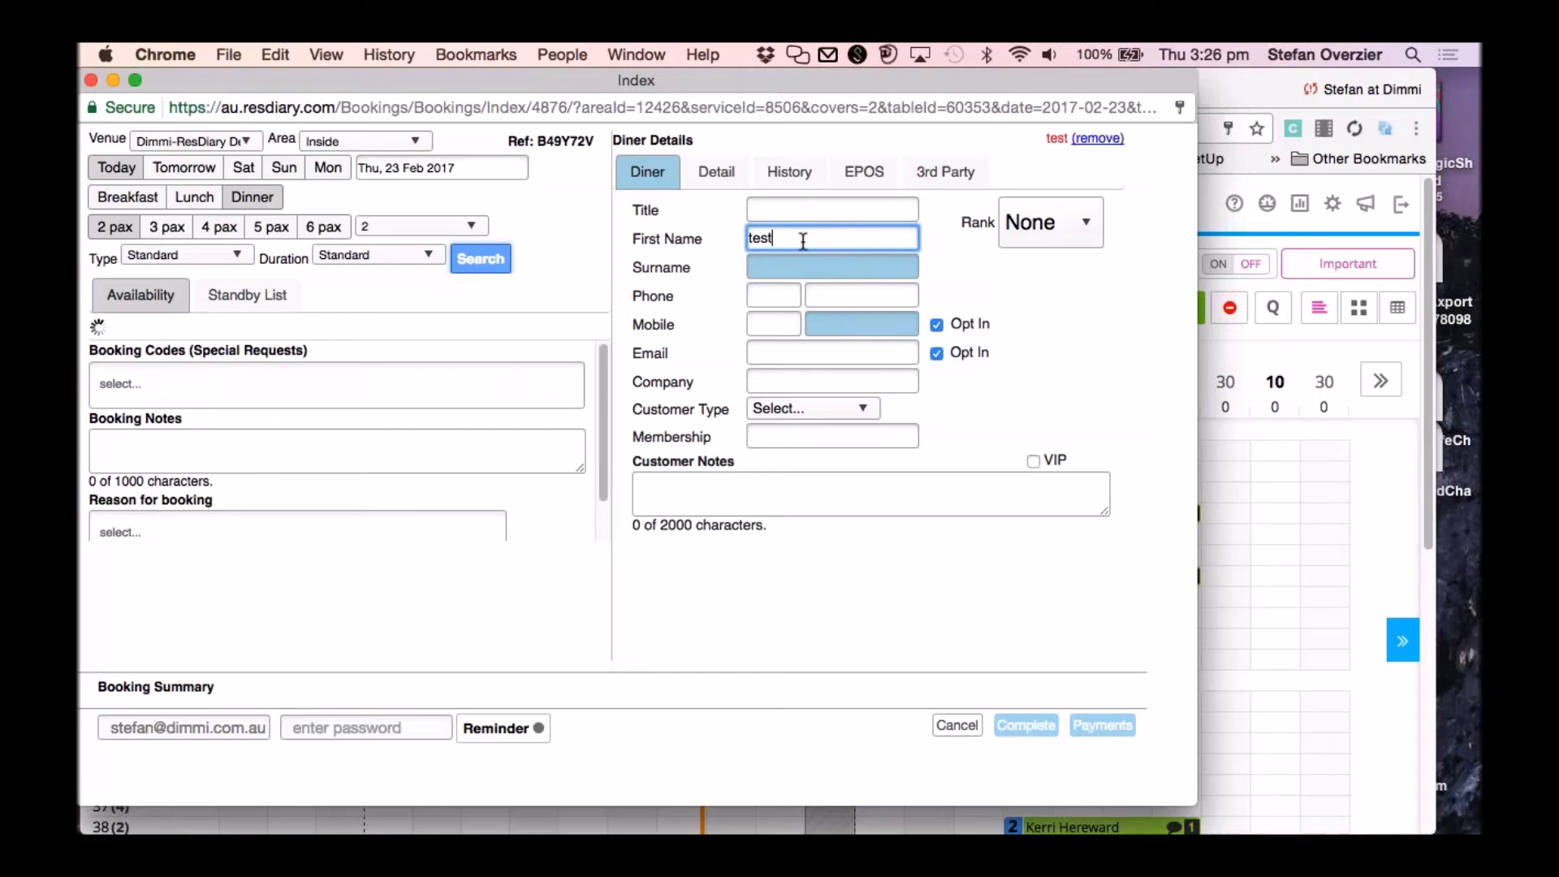
click(808, 266)
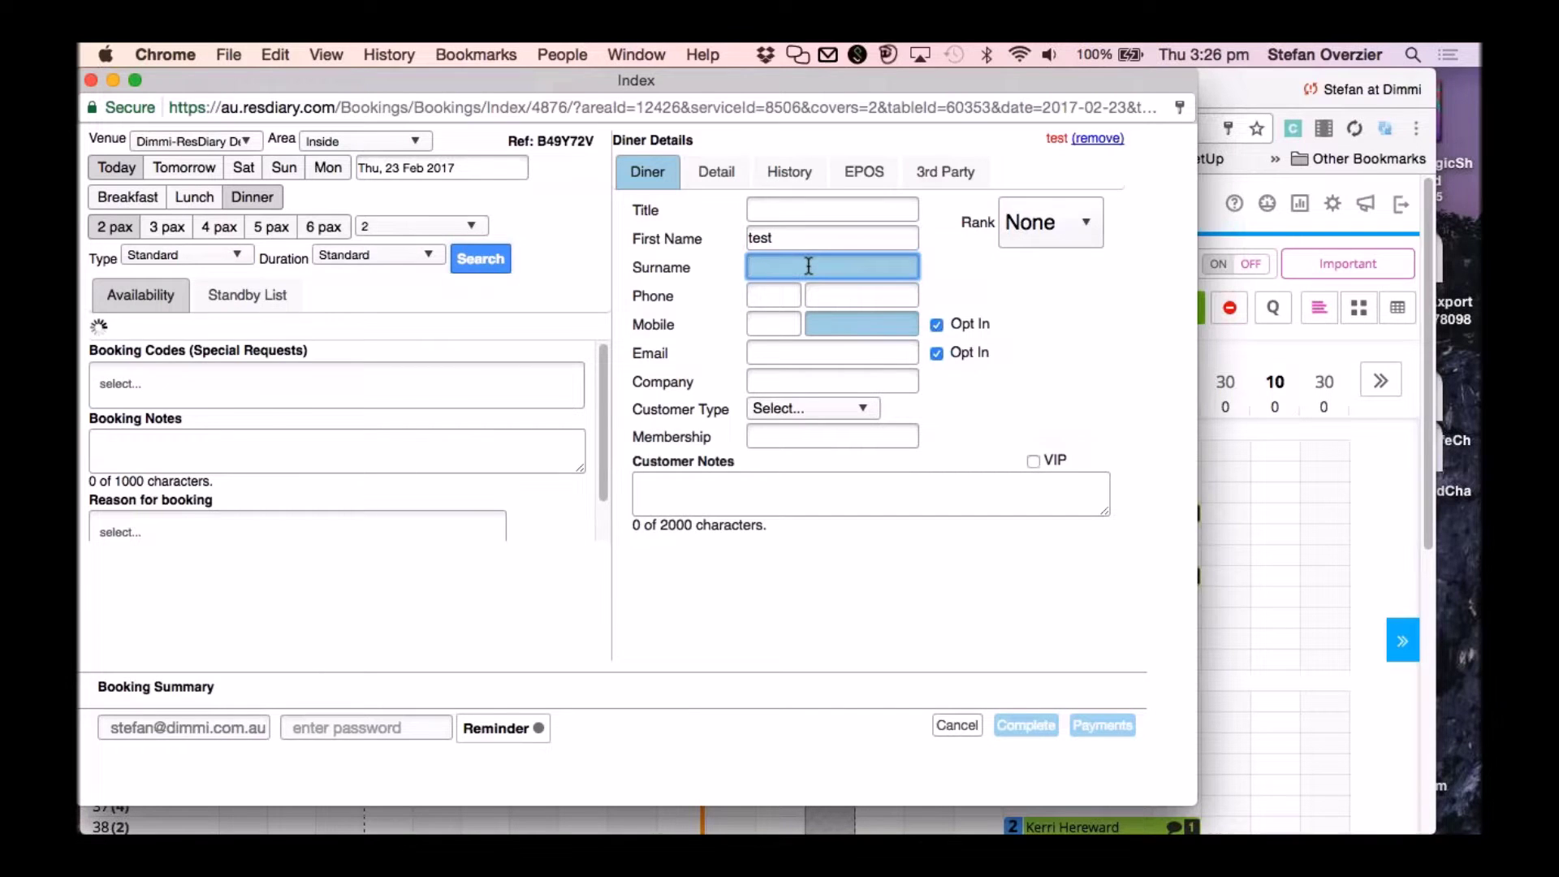
text(test)
click(820, 335)
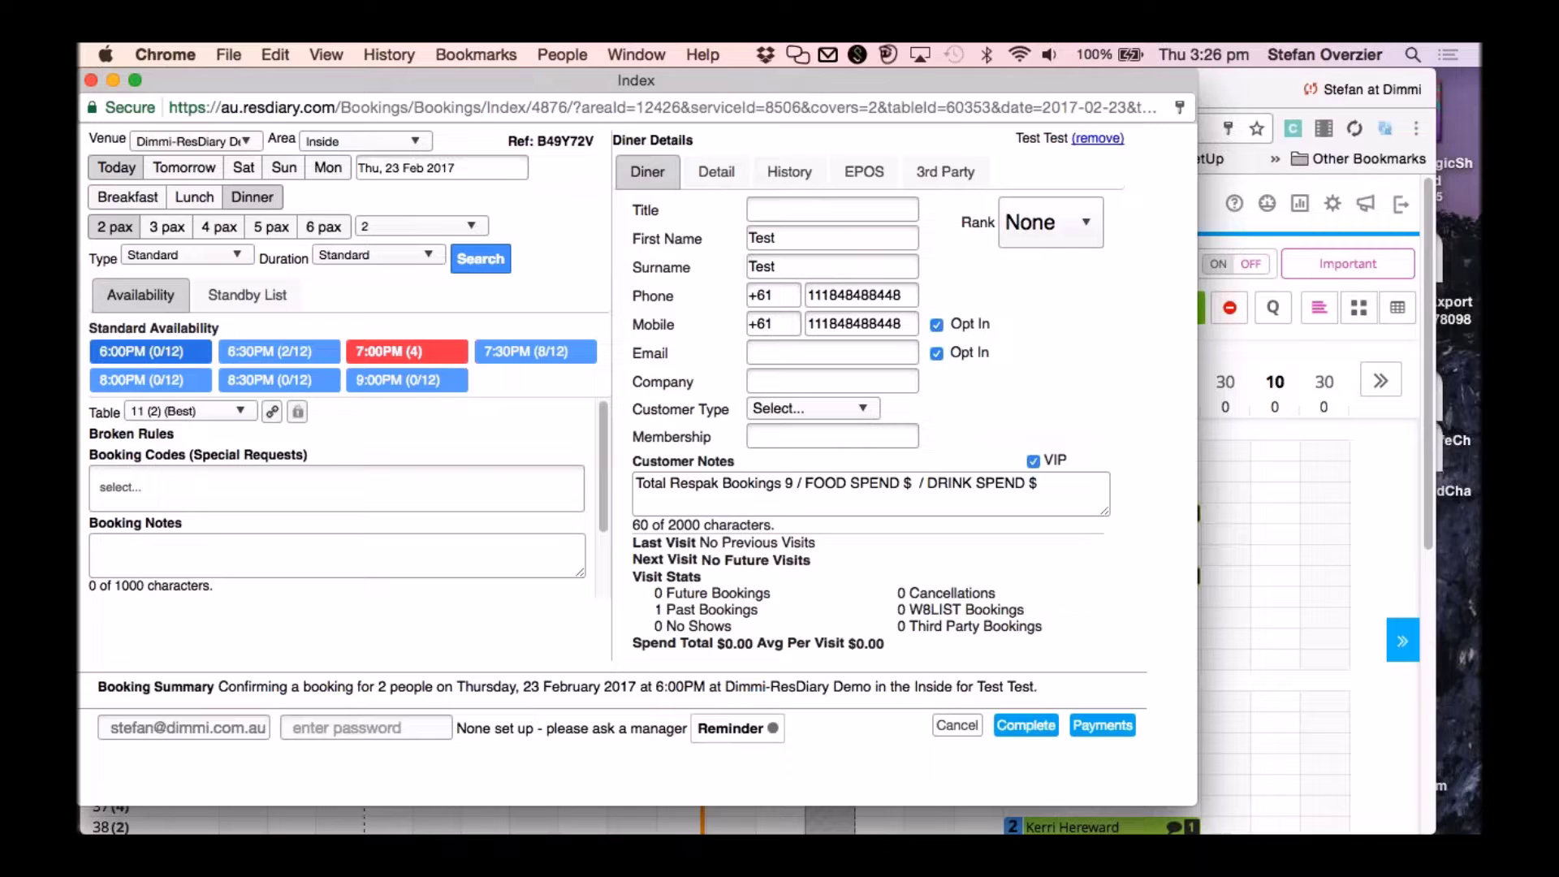
Clear the diner's customer notes, remove the VIP flag, and complete the 6:00PM booking.
drag(1056, 483, 628, 480)
key(BackSpace)
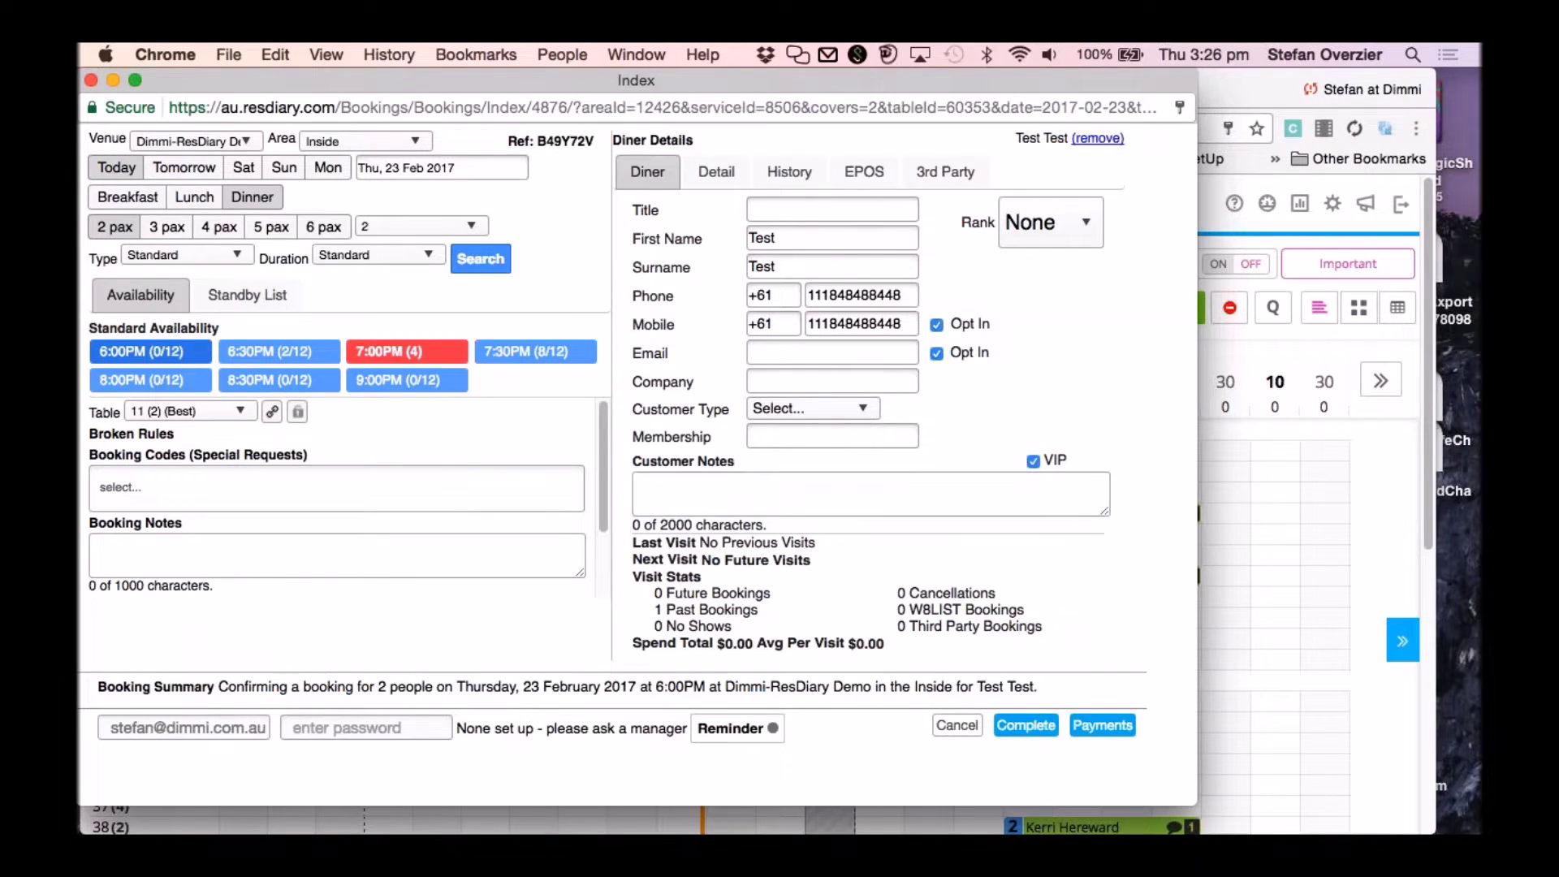
click(1033, 462)
click(1035, 723)
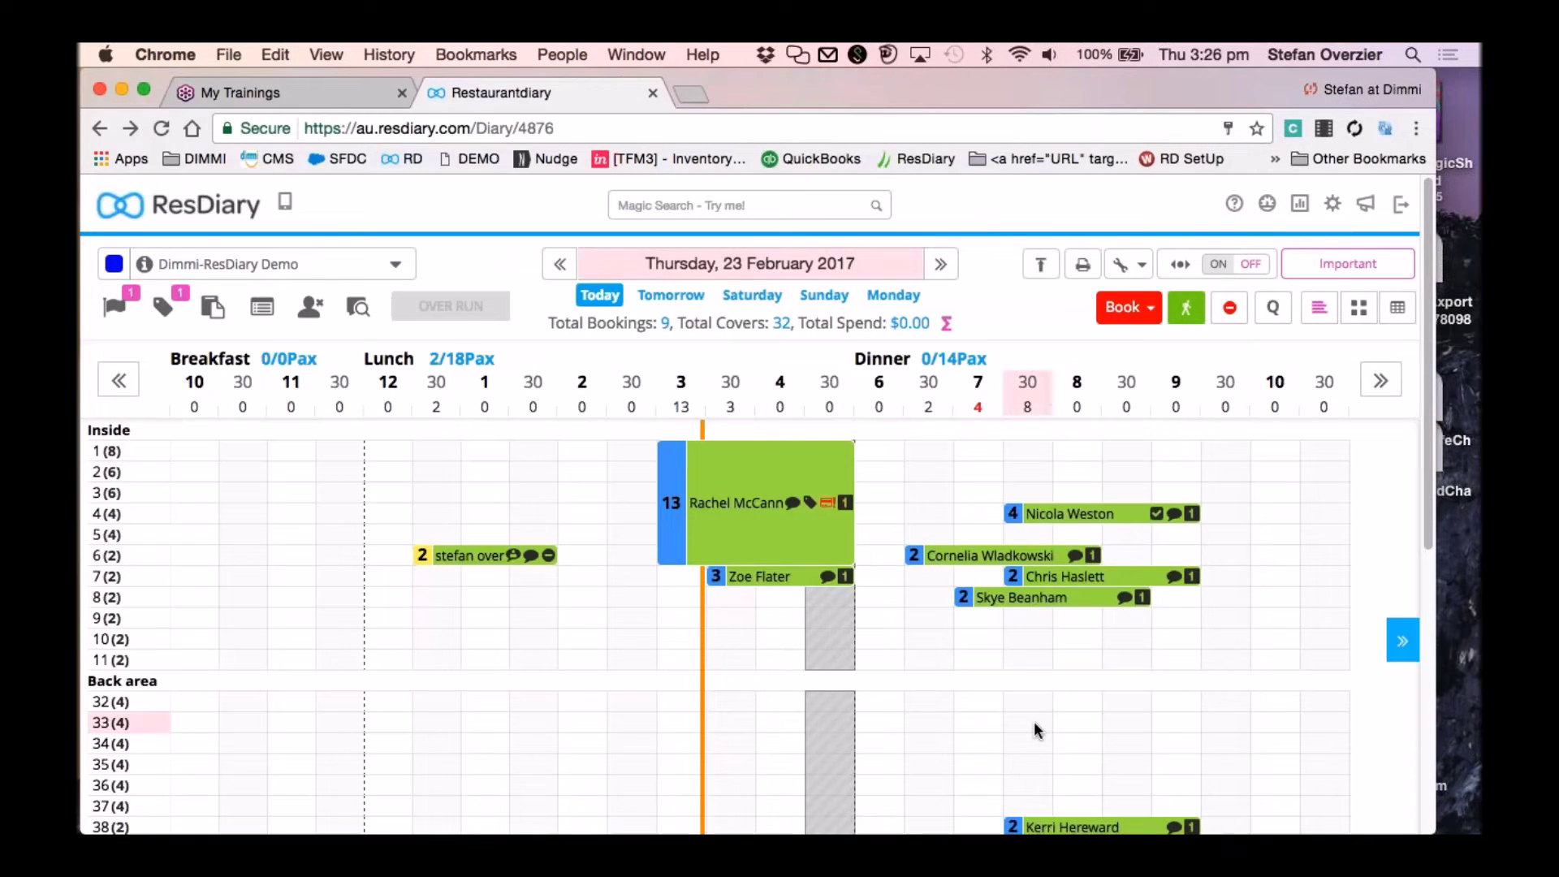
Add the customer comment "test" to the Test Test booking on table 11 and save it.
scroll(1035, 723, down, 1)
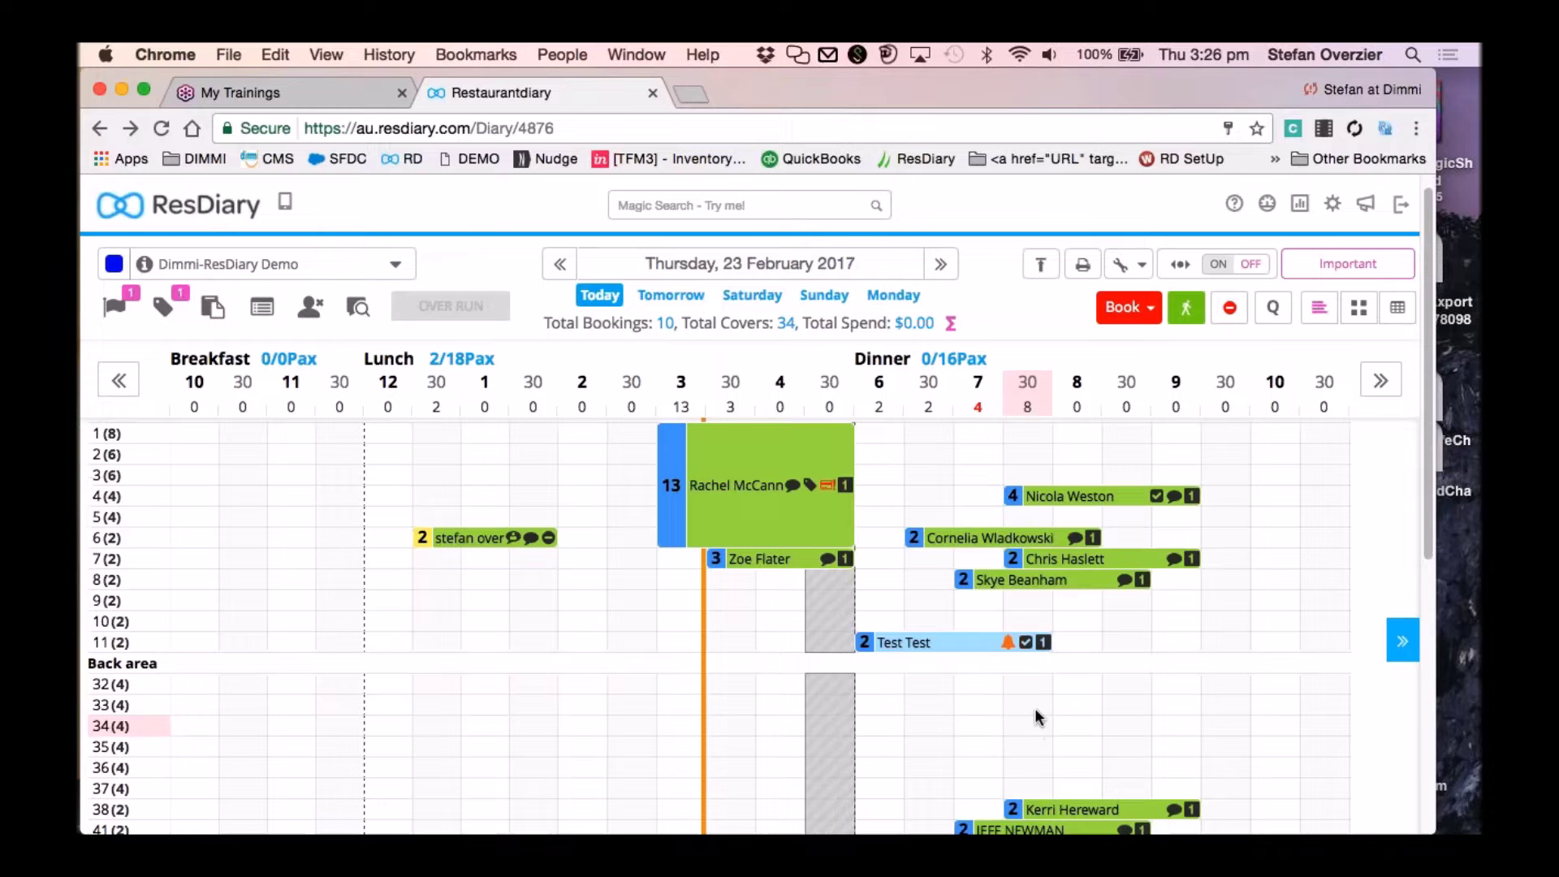
mouse_move(954, 641)
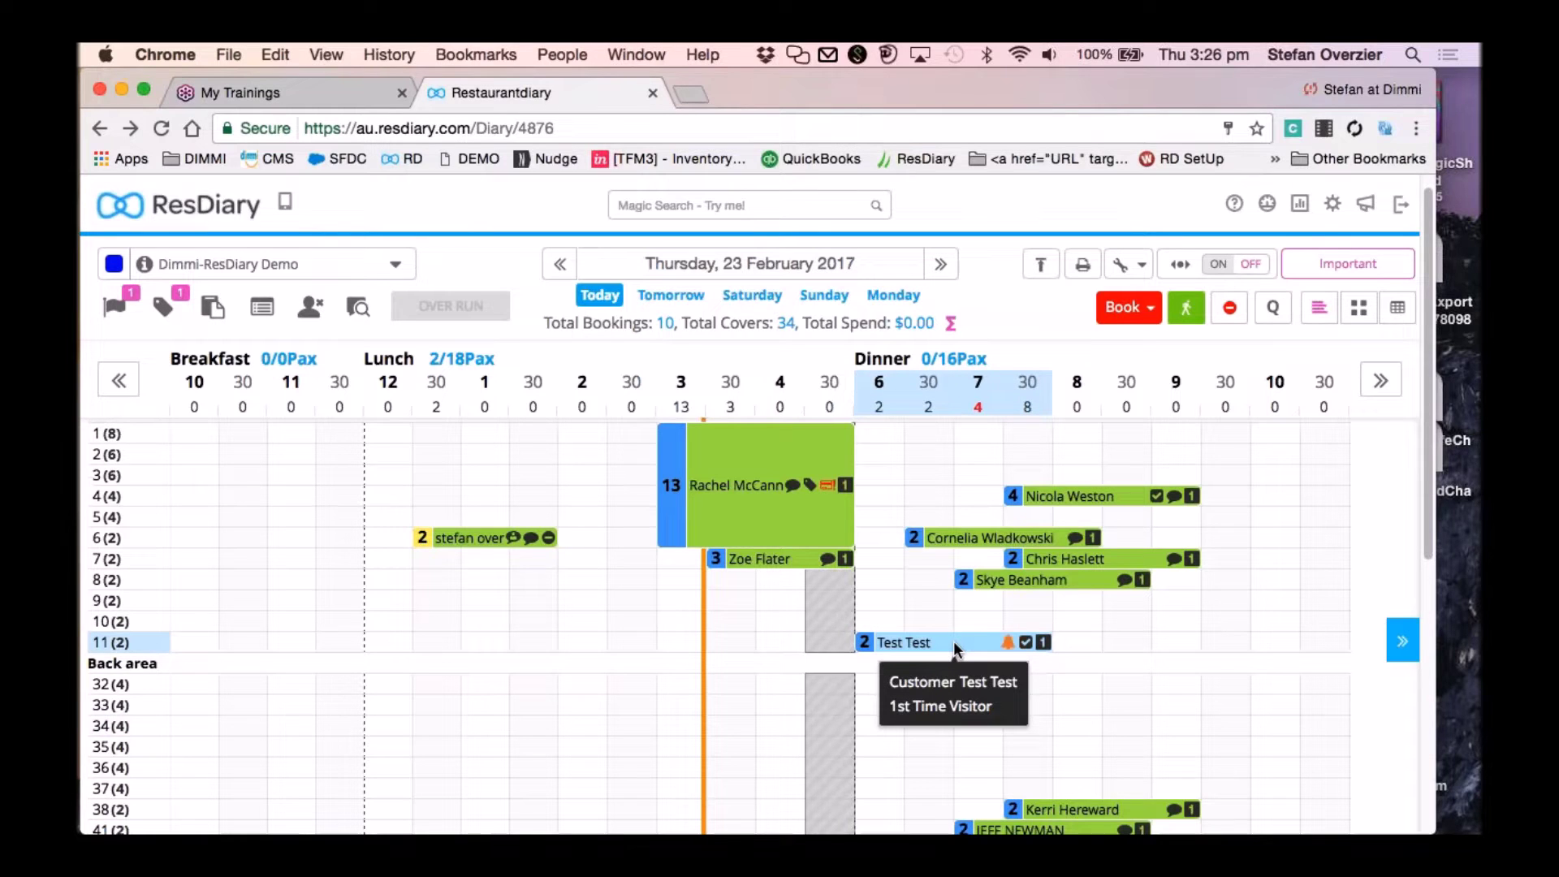
click(926, 642)
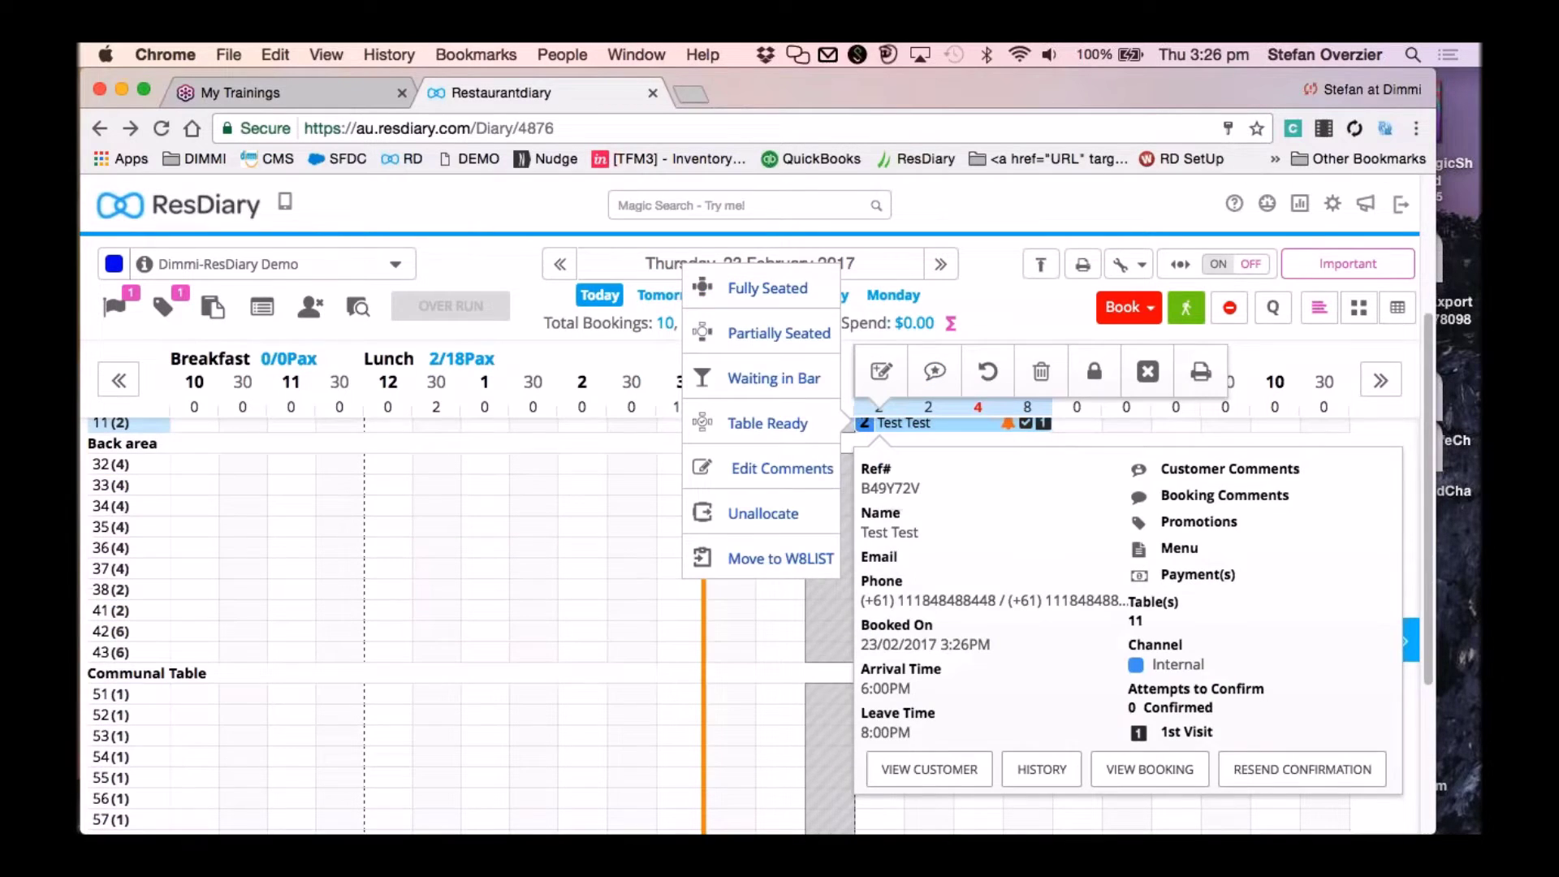
click(771, 469)
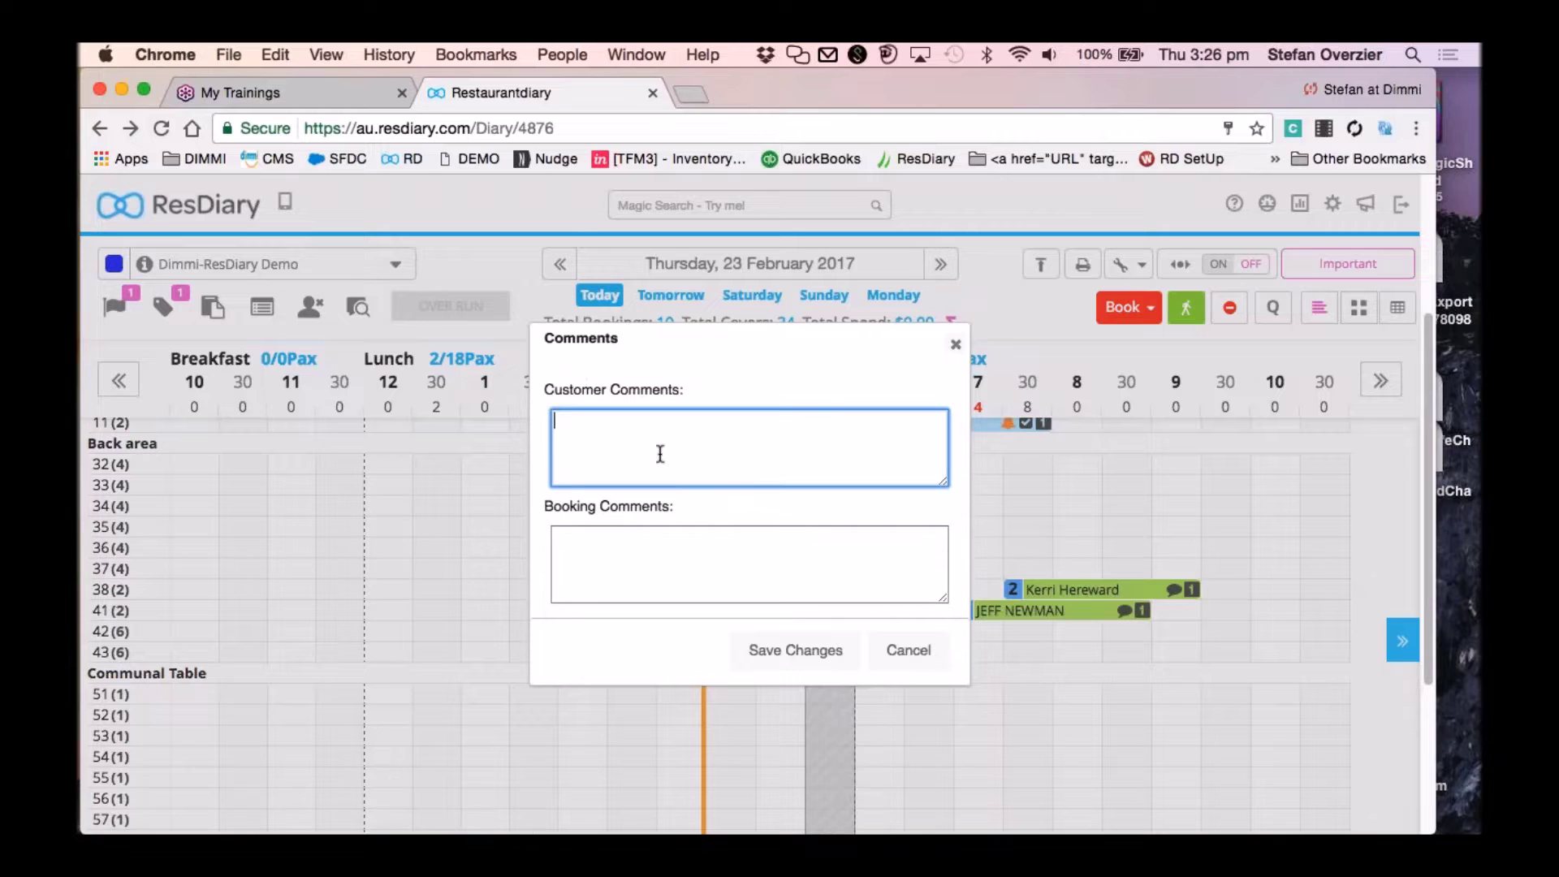
text(test)
click(819, 649)
scroll(963, 570, up, 2)
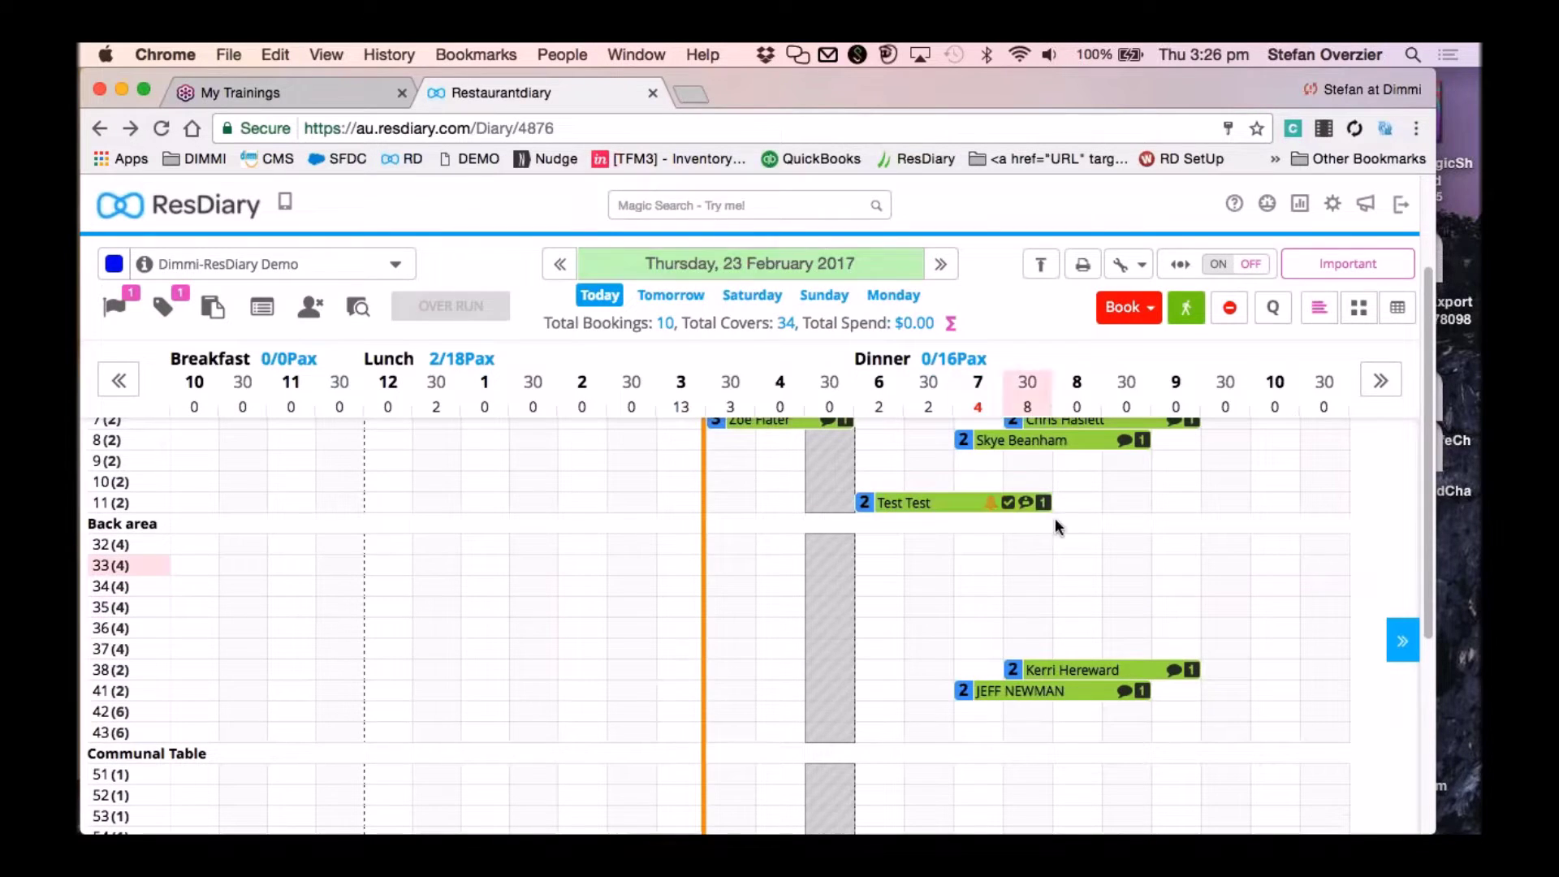
Switch the diary's colour-coding to Arrival Status and display the bookings on the table plan.
scroll(1036, 547, up, 1)
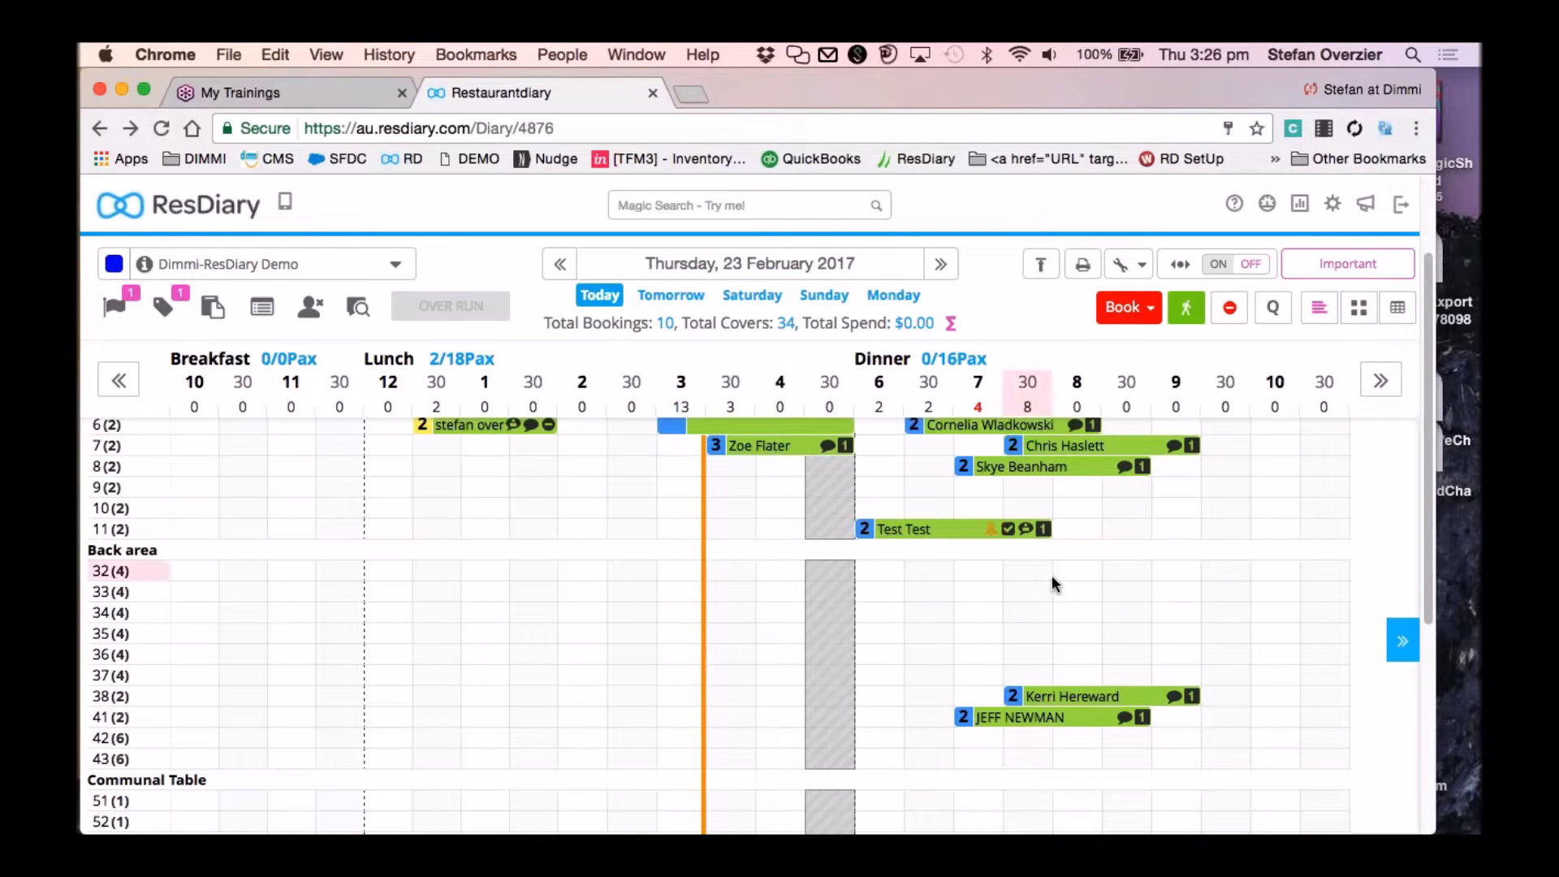
scroll(1051, 574, up, 4)
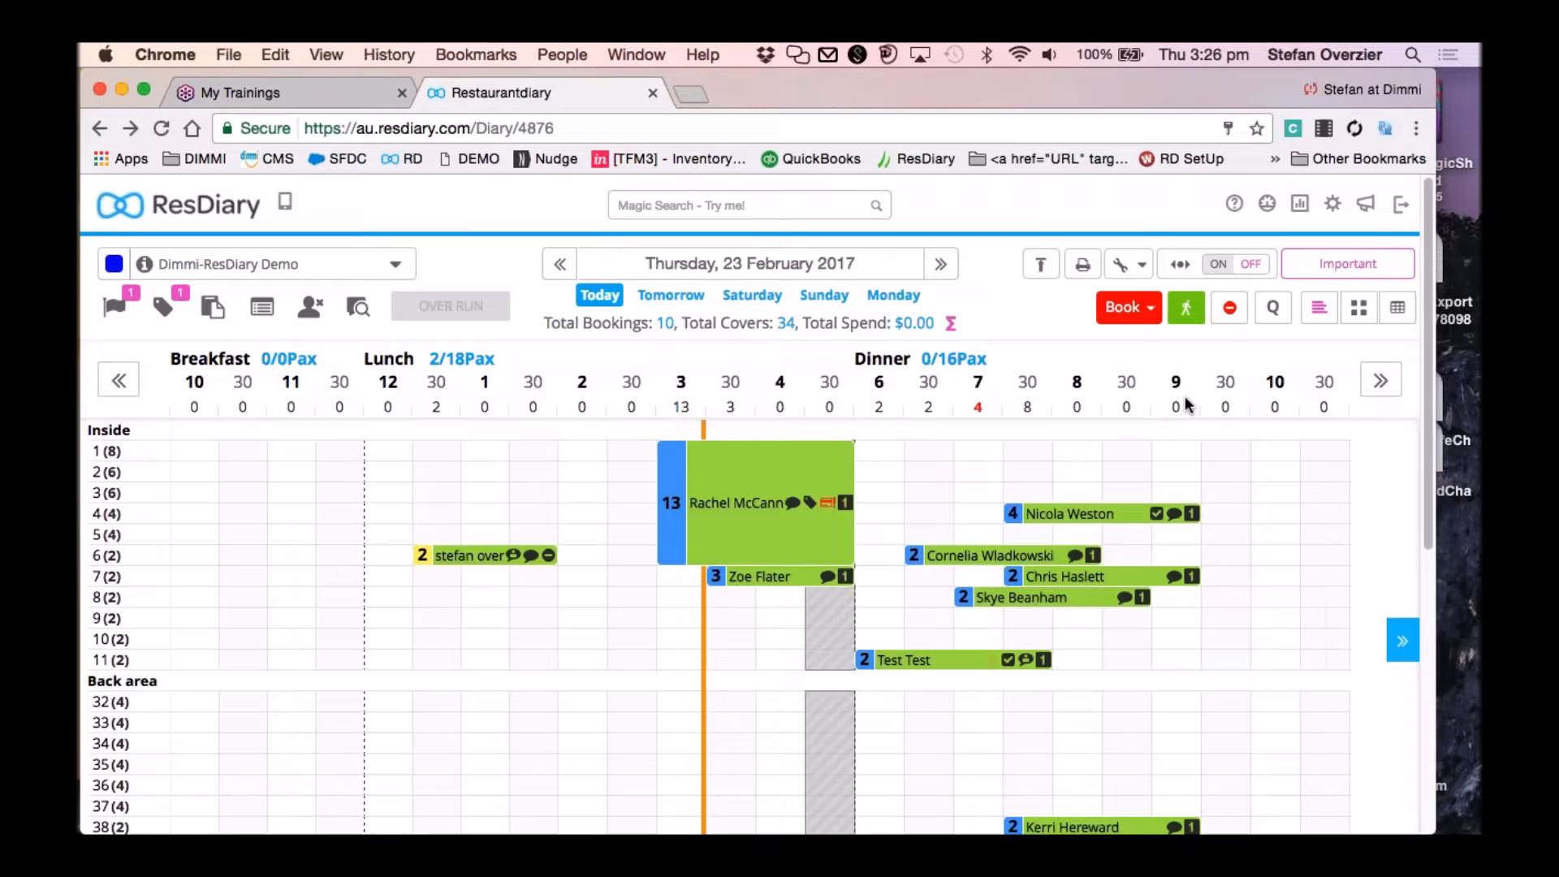
click(1327, 268)
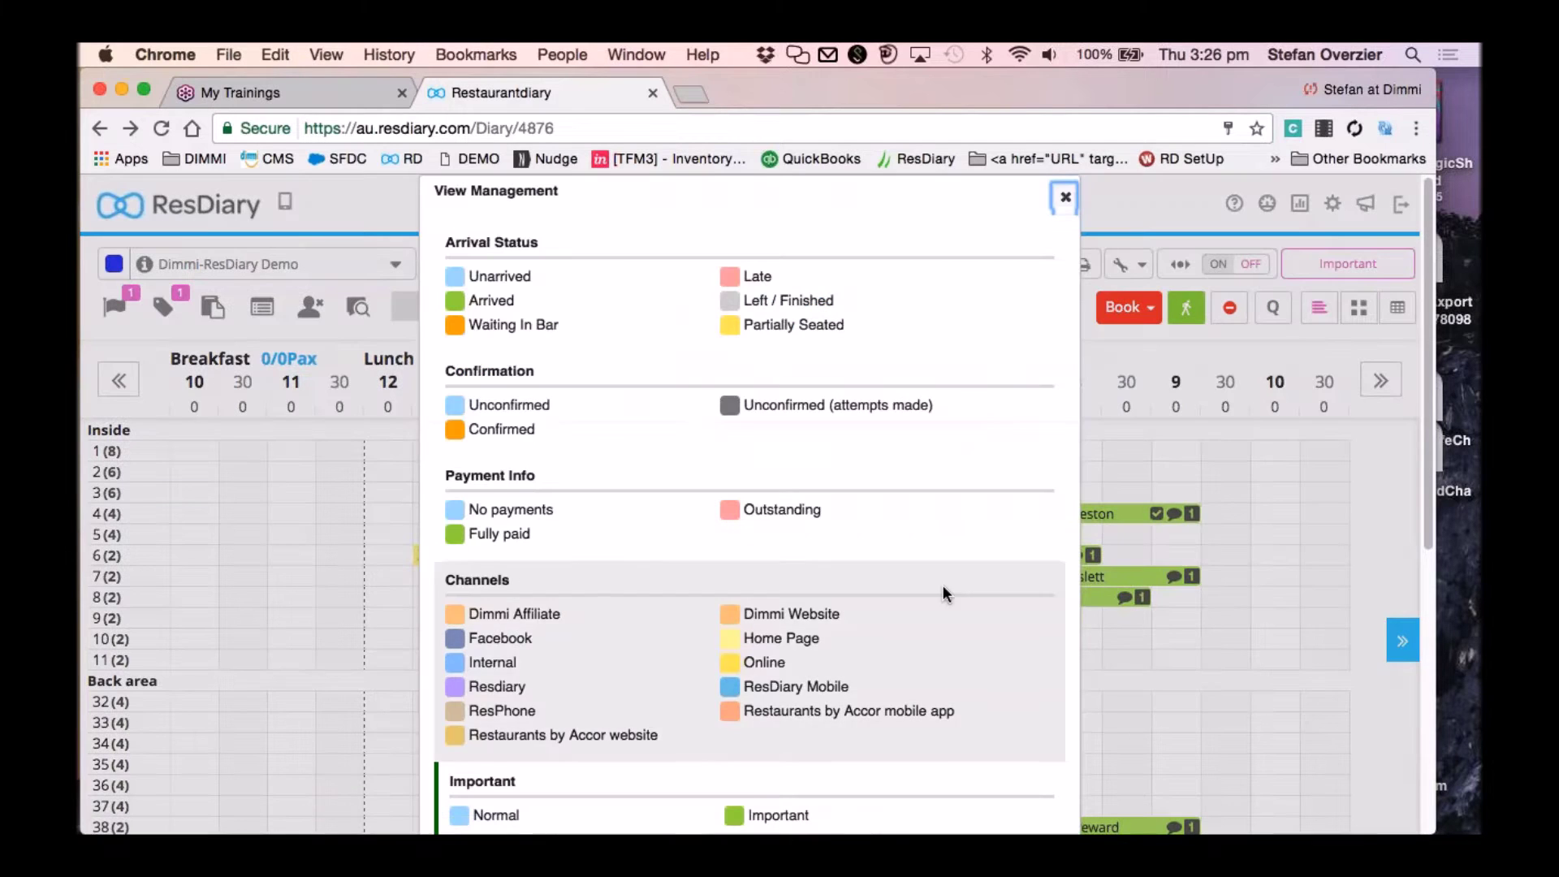
key(Escape)
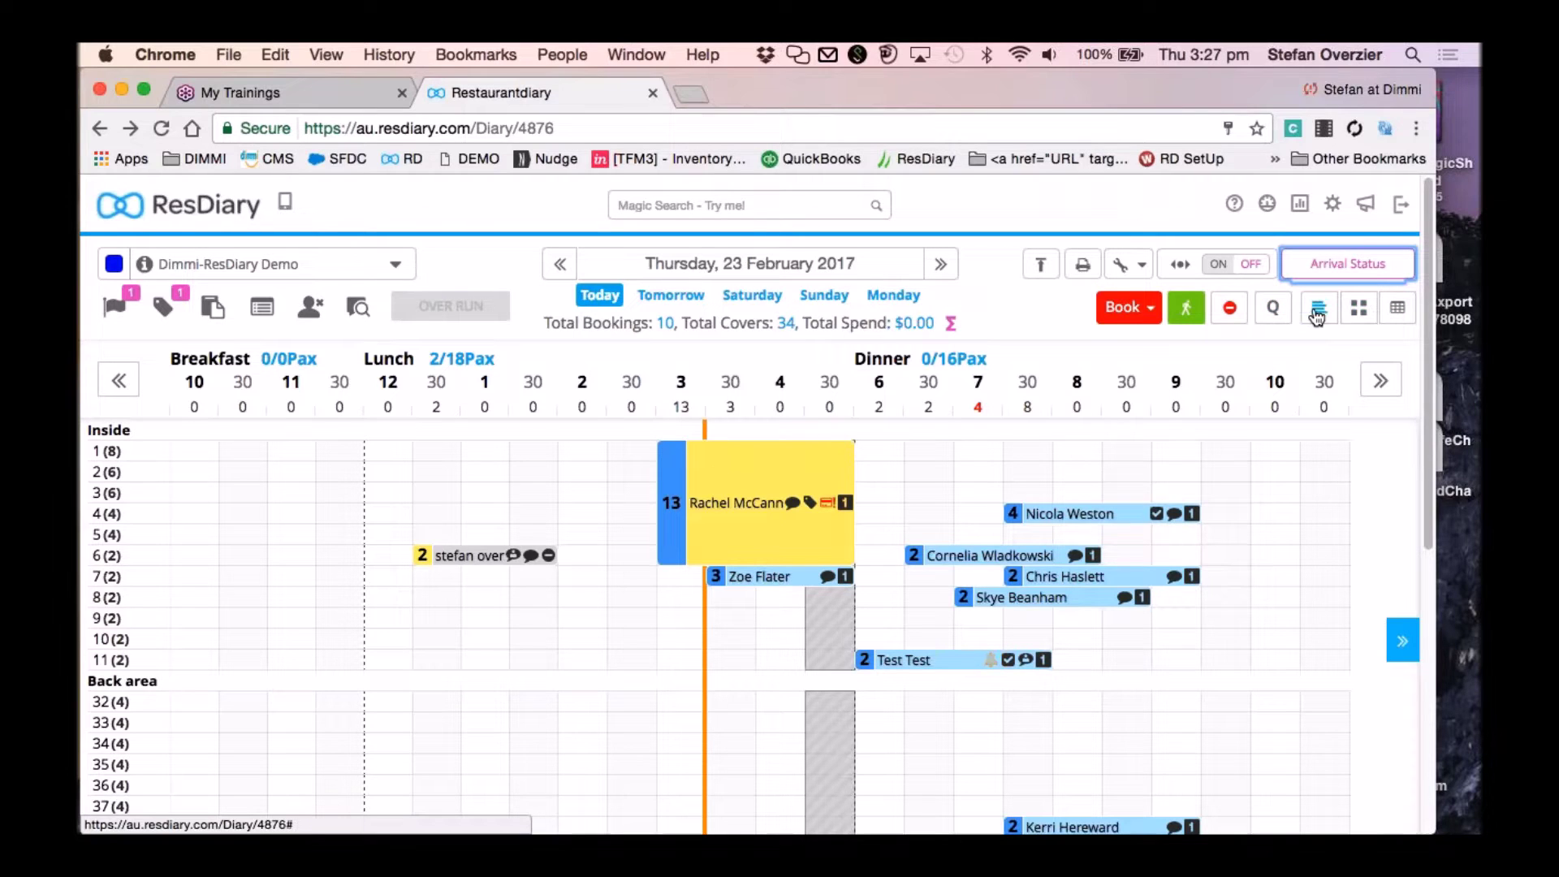
click(1359, 308)
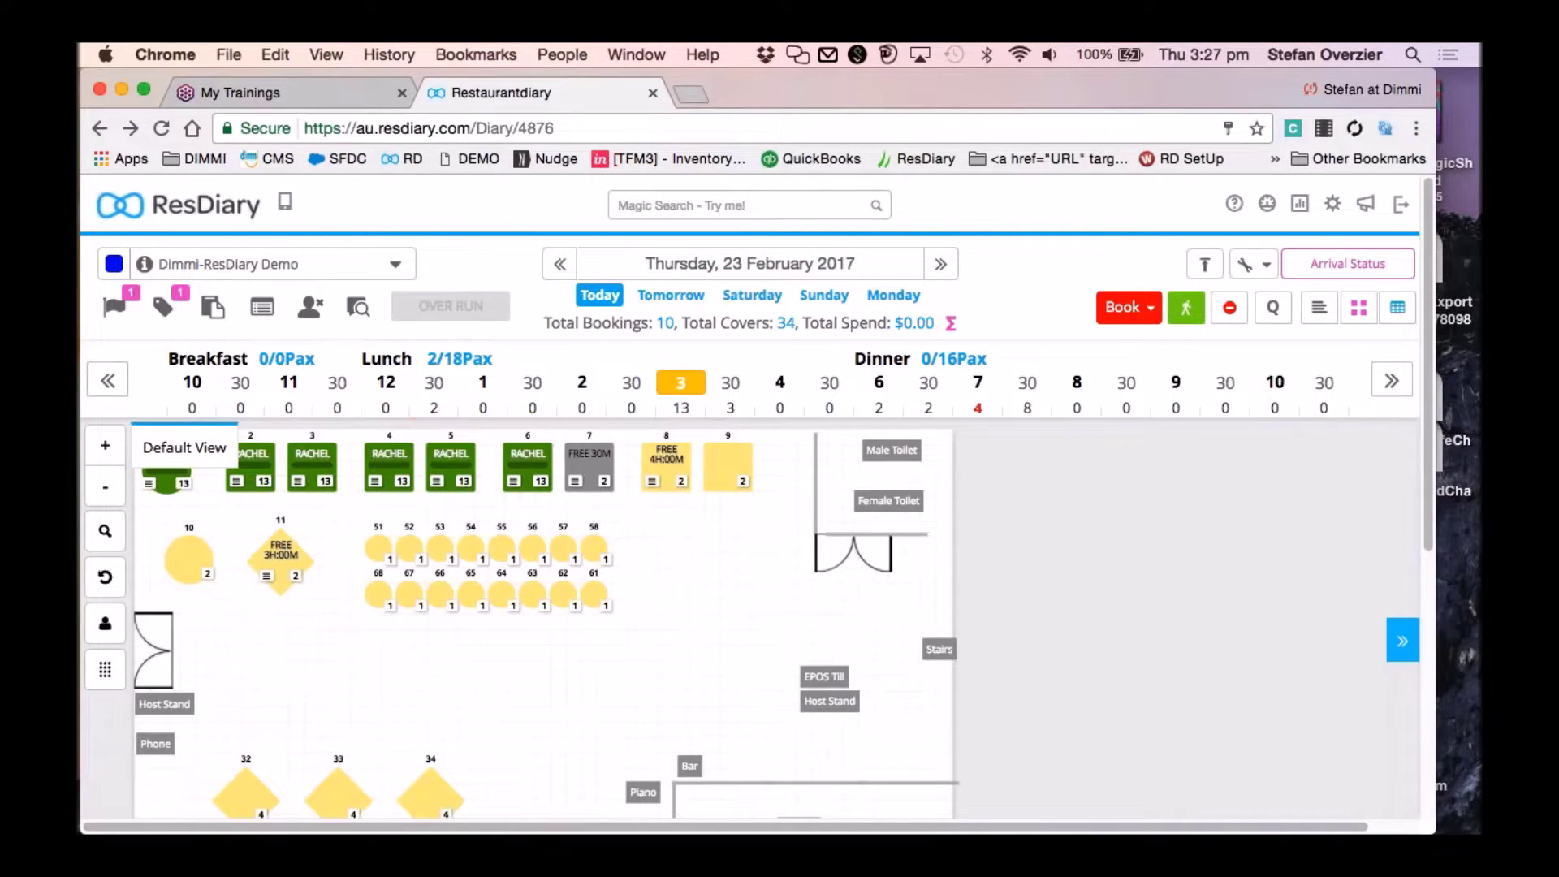
Show the bookings as a list and filter out Breakfast, temporarily excluding Lunch as well before including it again.
click(1397, 308)
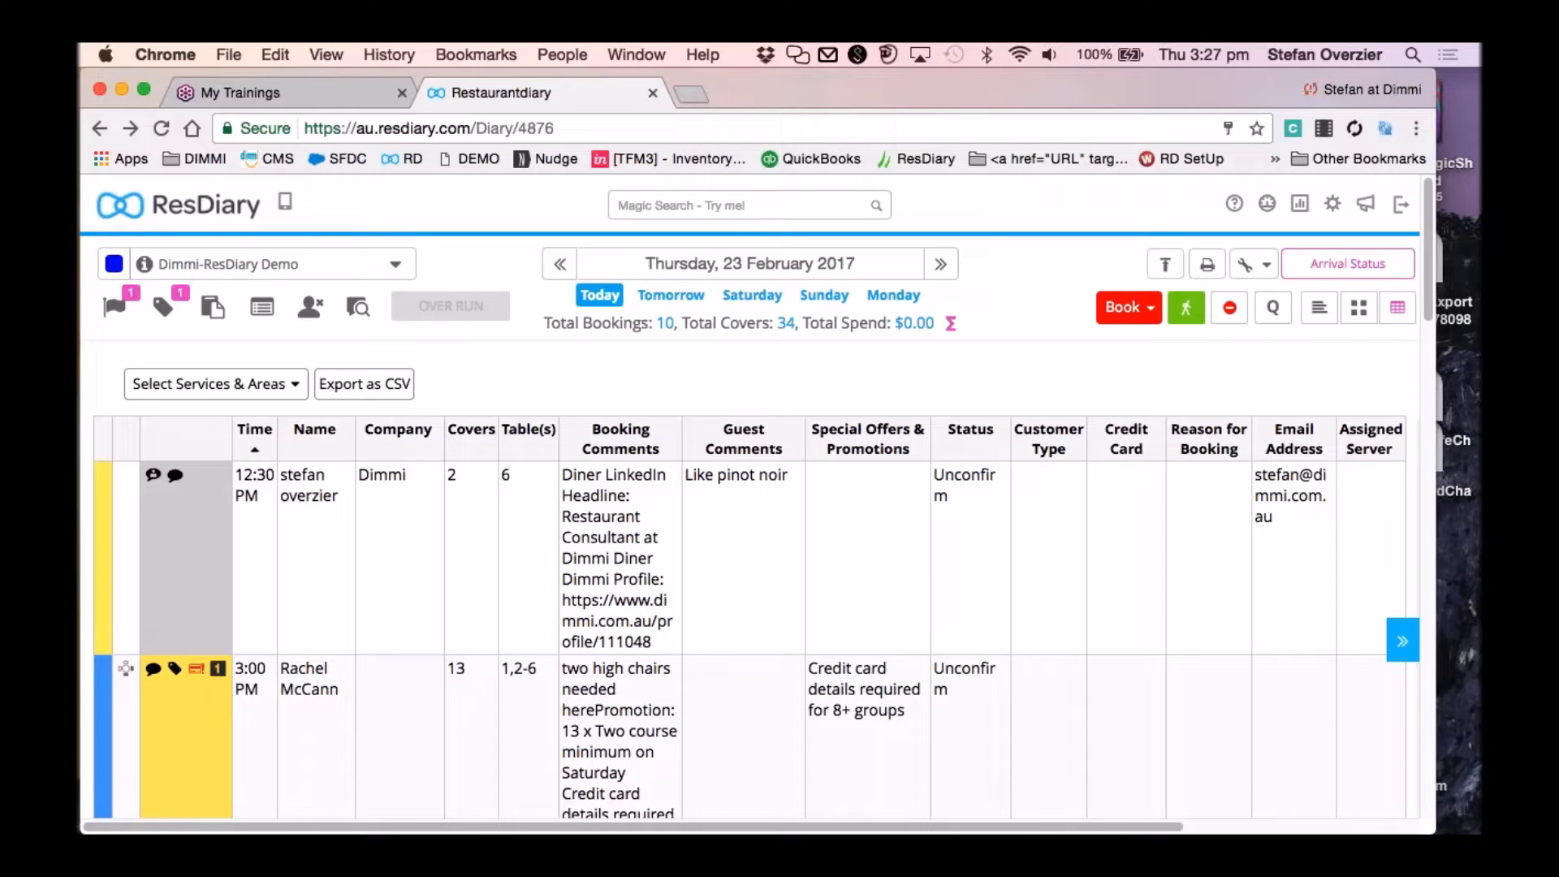
click(296, 384)
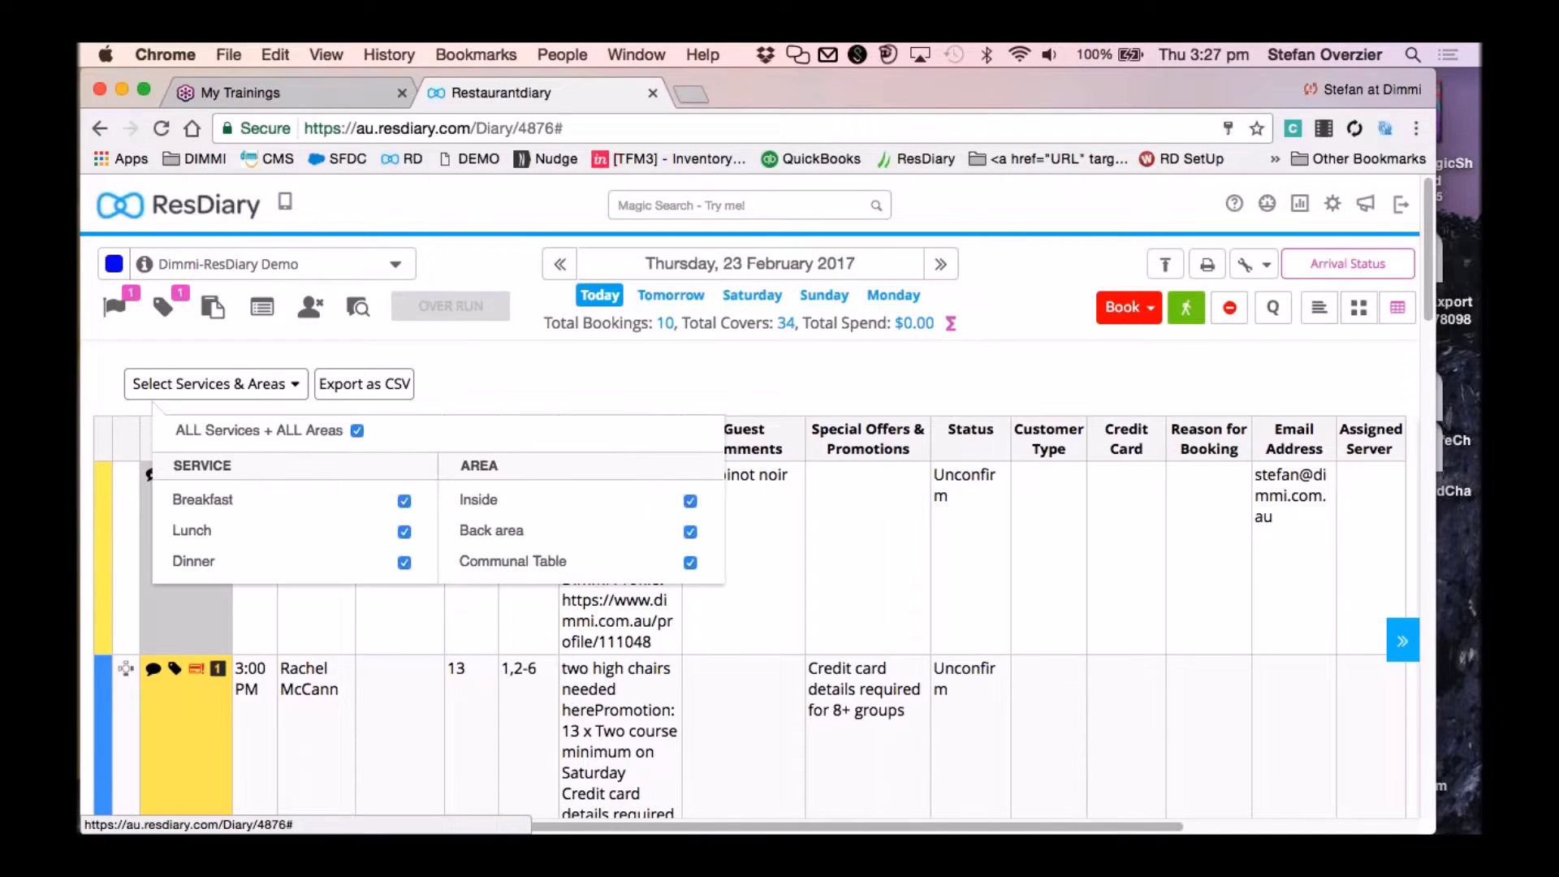
click(404, 501)
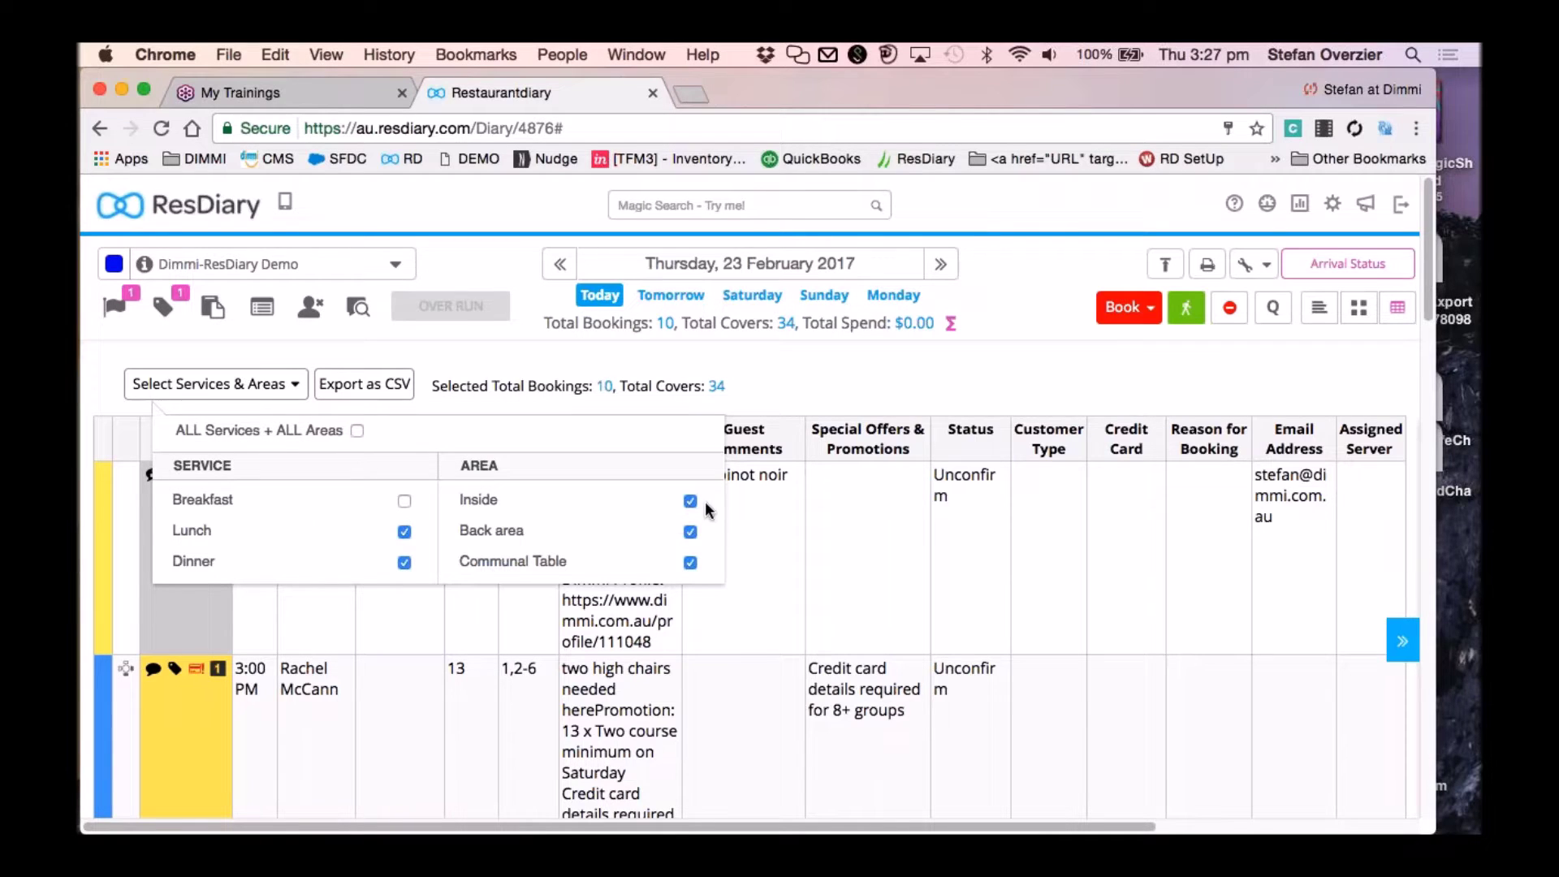
click(405, 533)
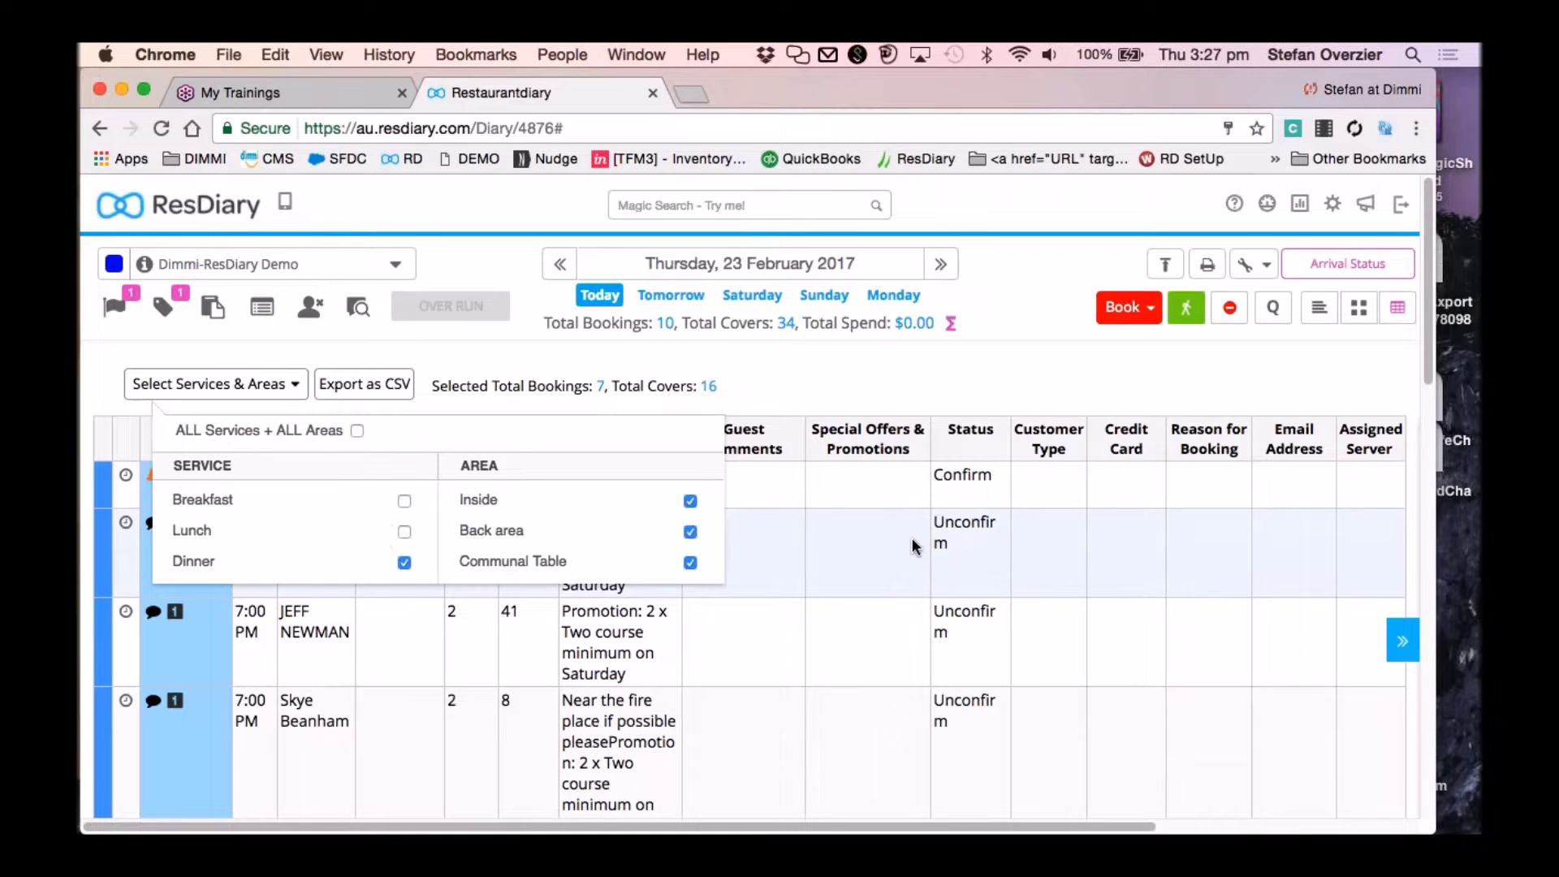
click(404, 532)
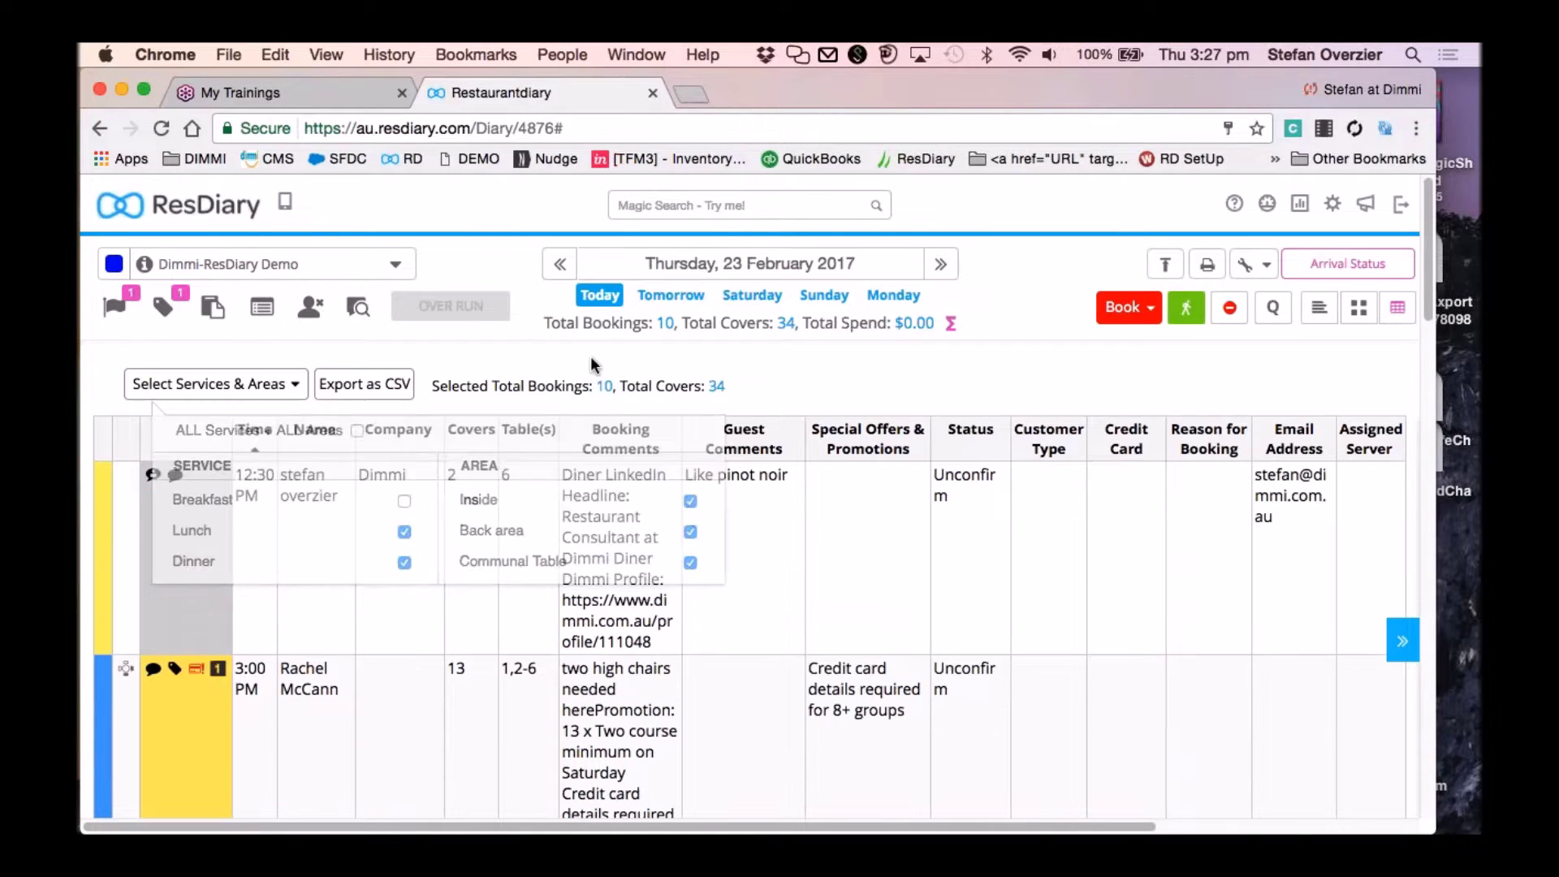
Sort the booking list by Table(s), Covers, Name, Time and Assigned Server in turn, and look over the bookings.
click(526, 438)
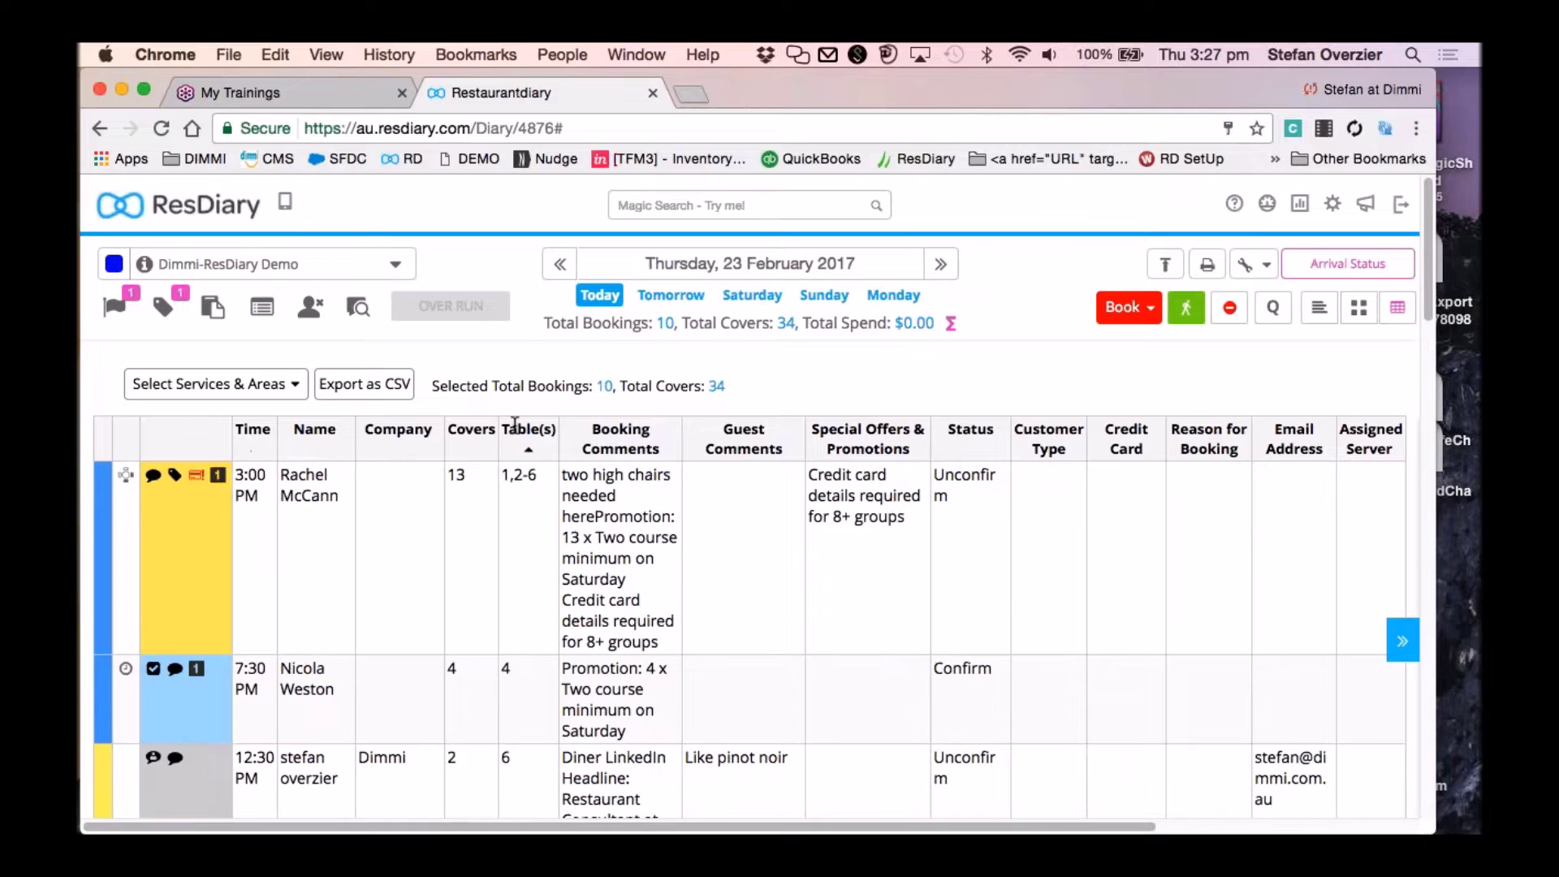
click(479, 451)
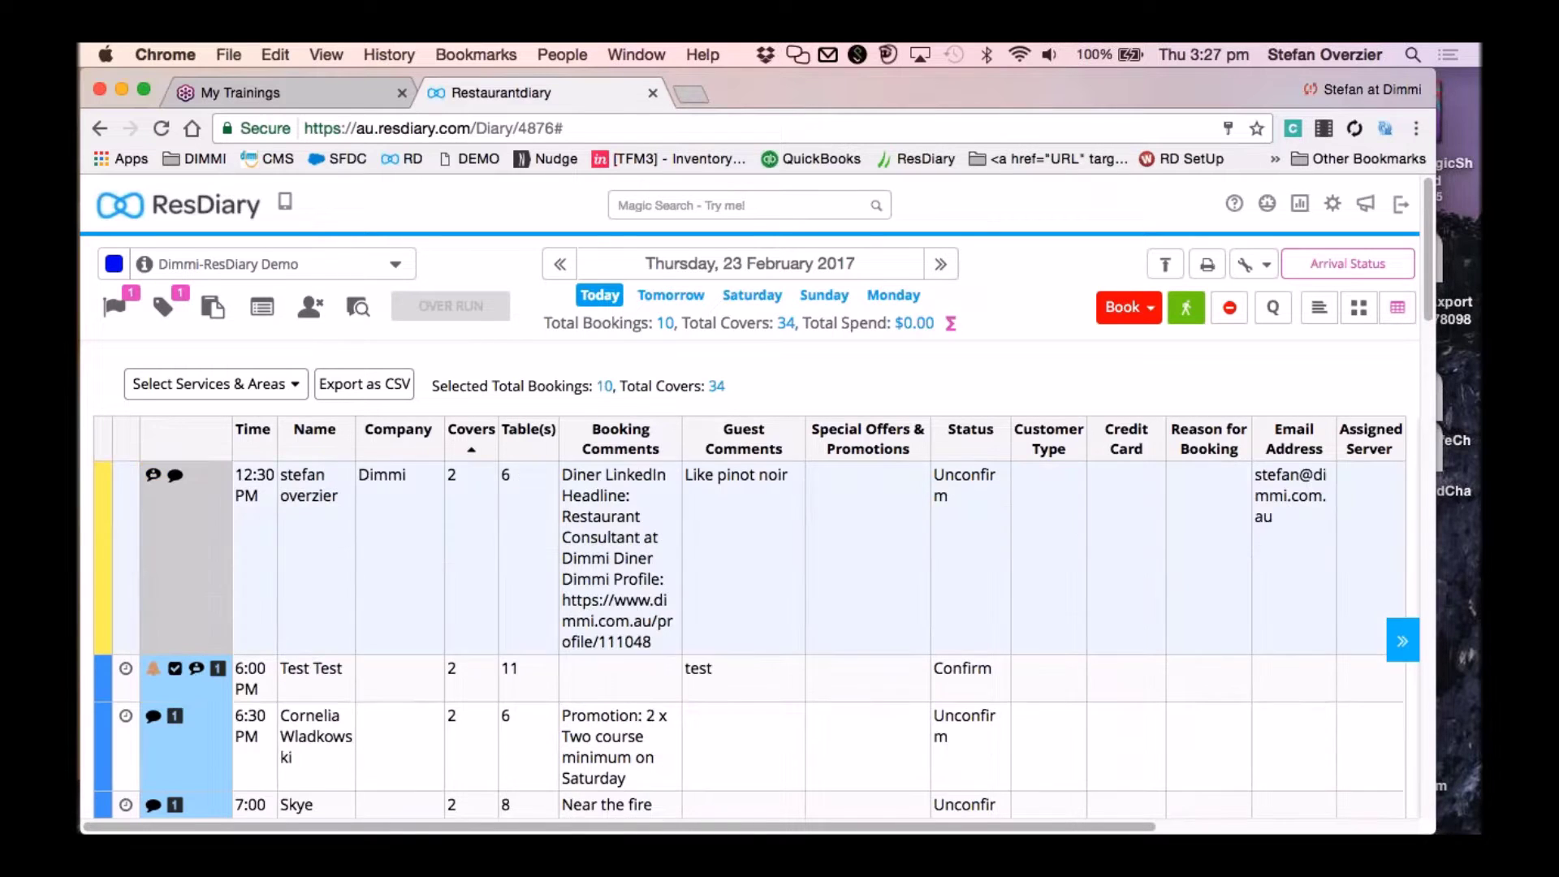
click(326, 426)
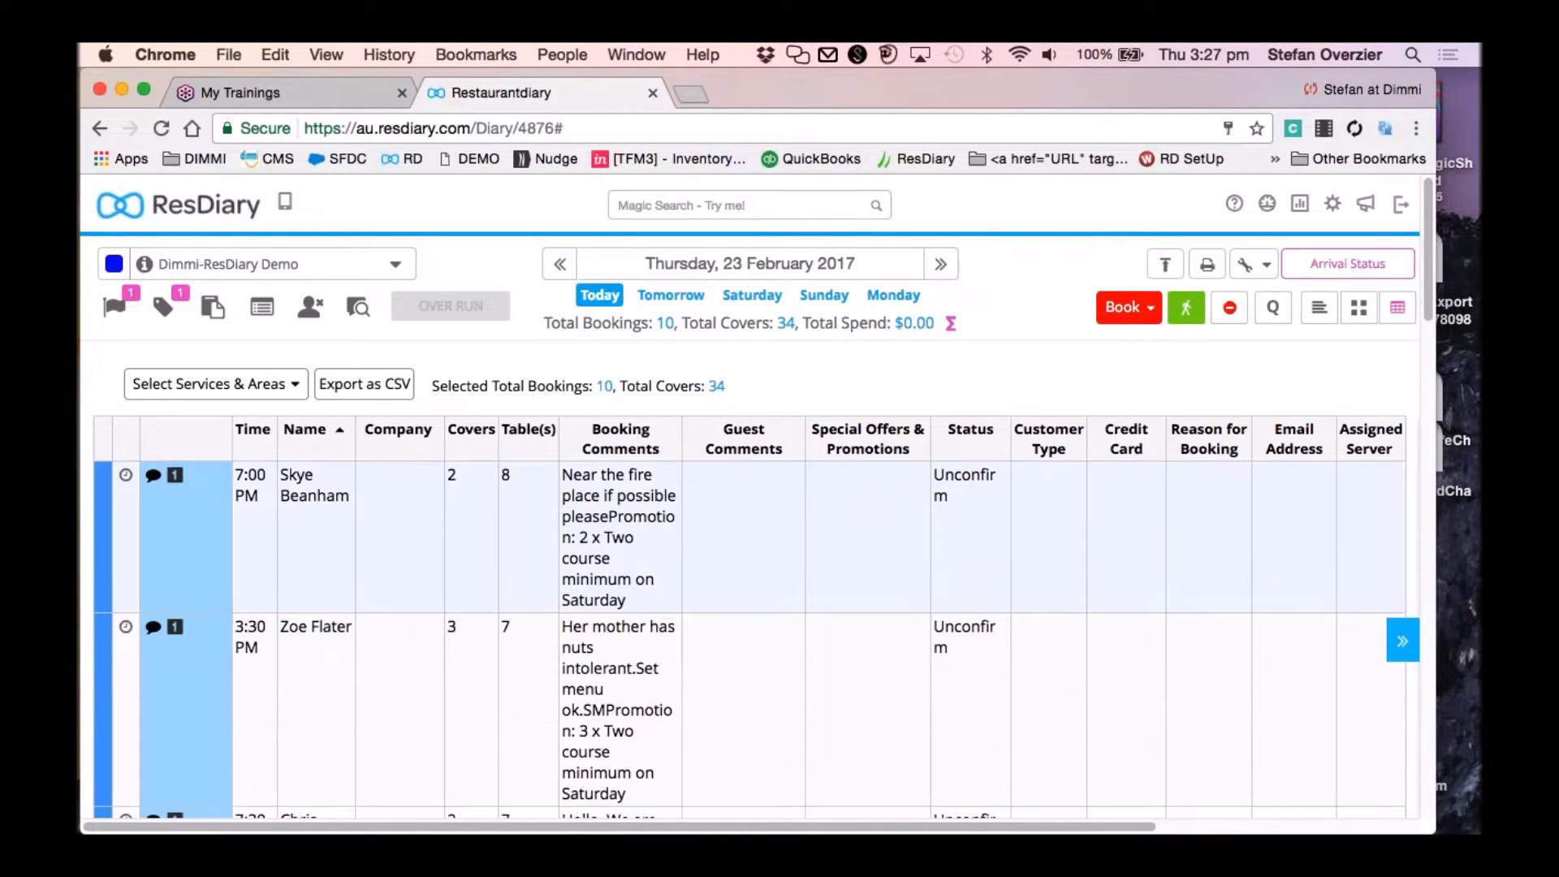
click(260, 428)
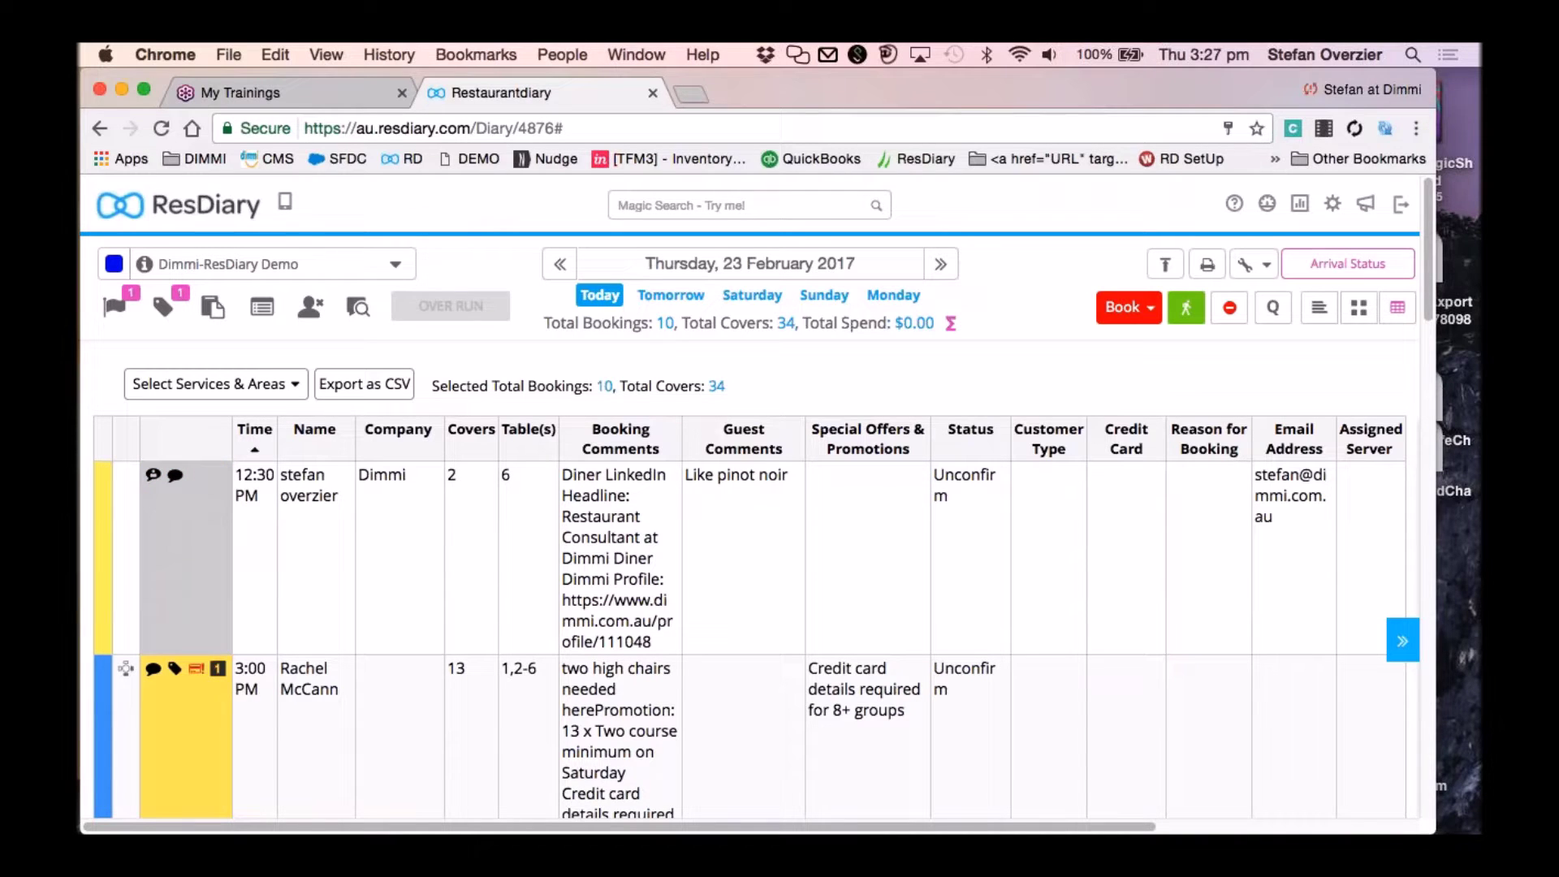
click(1370, 438)
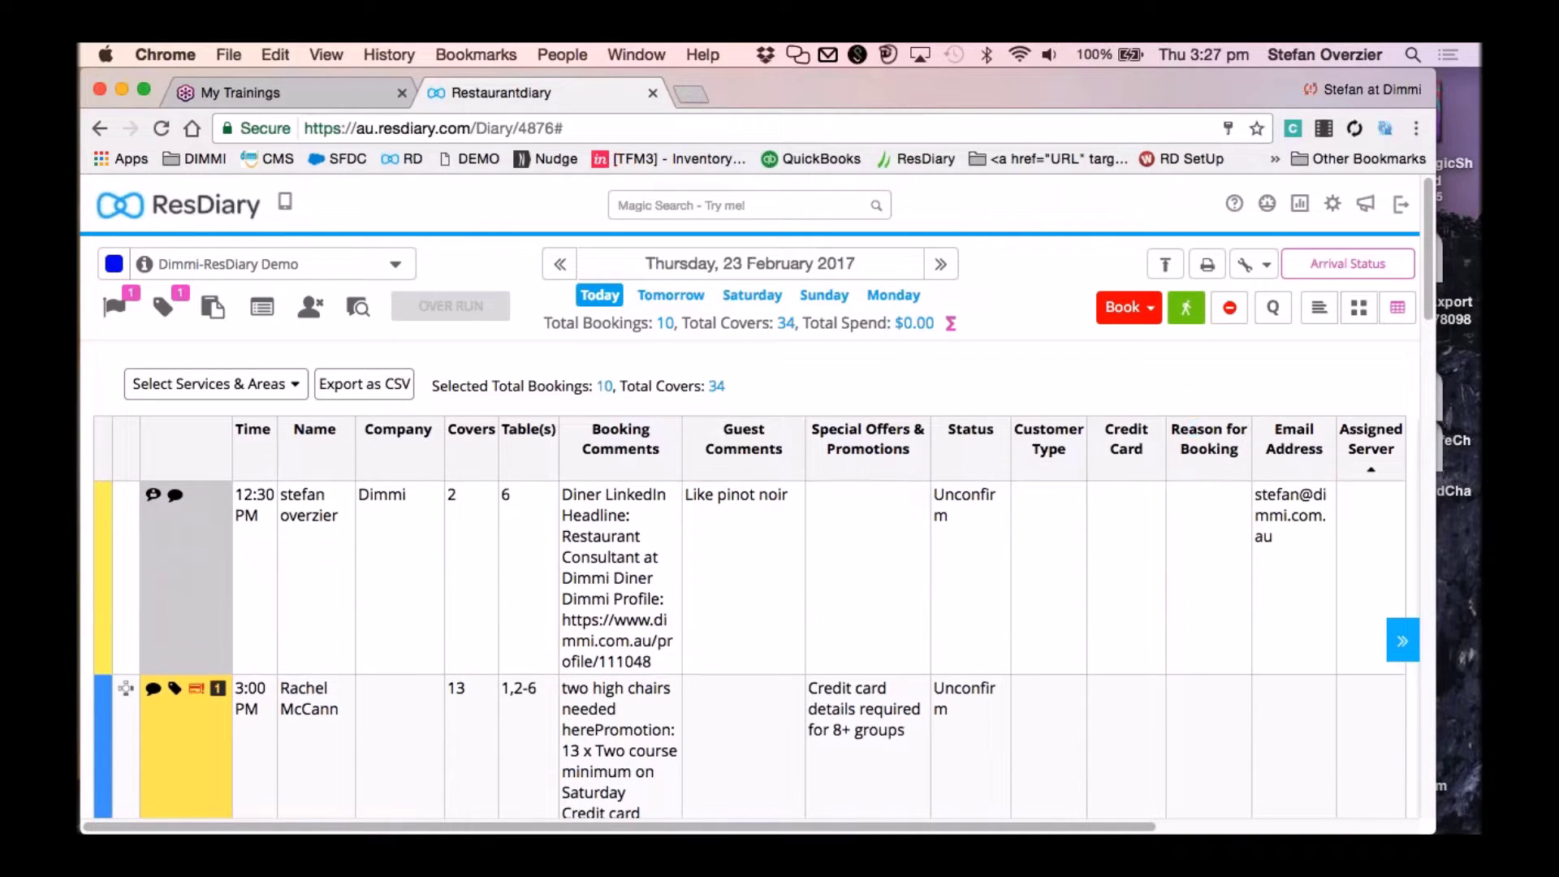
scroll(831, 542, down, 3)
scroll(832, 542, up, 3)
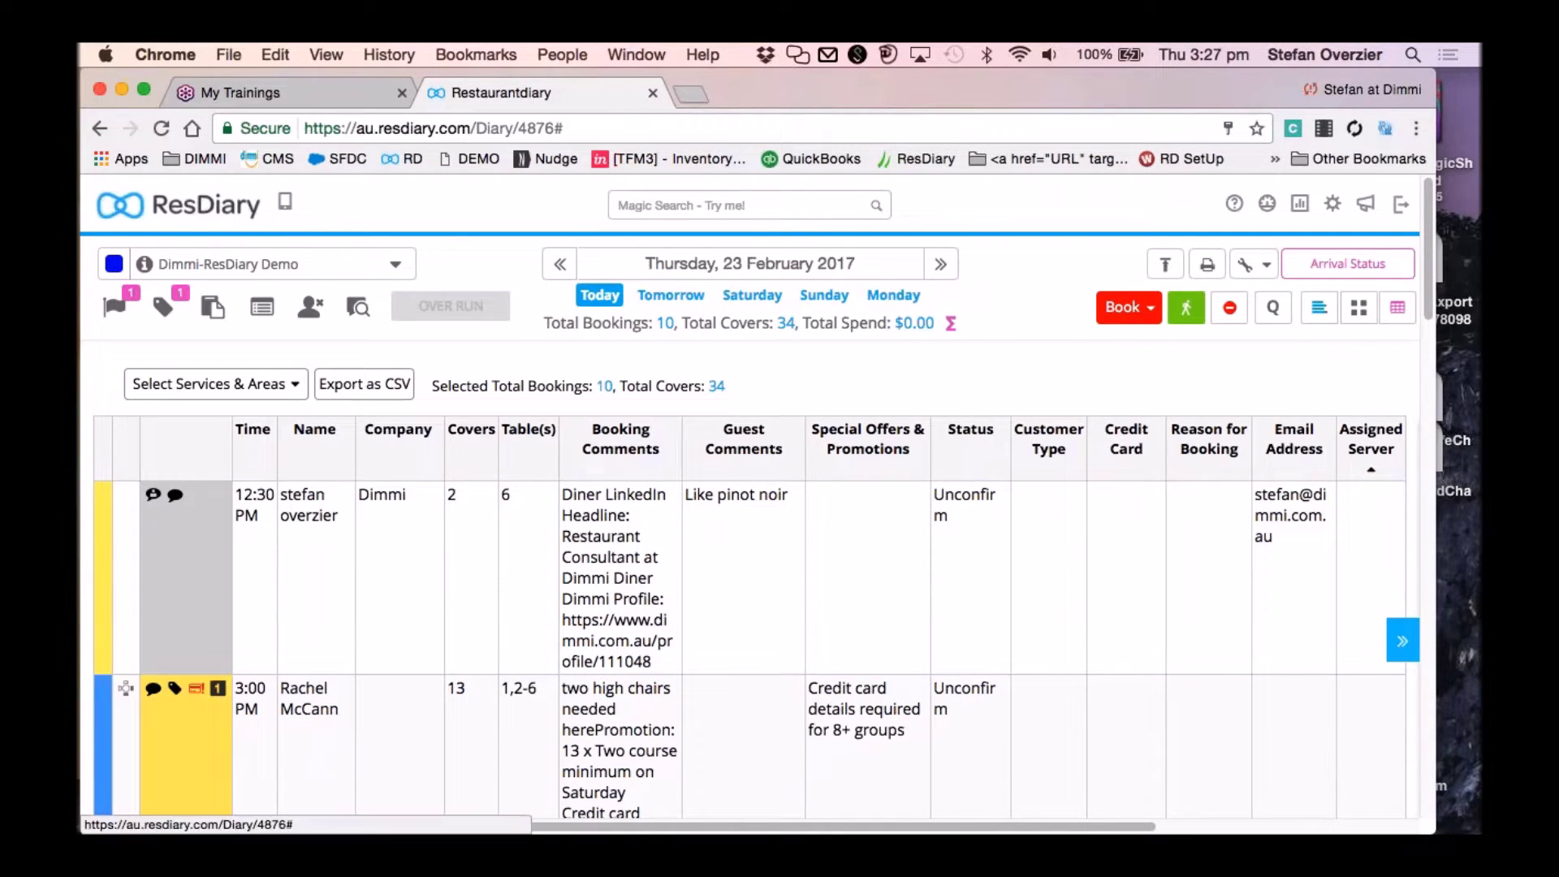
Return to the timeline diary view, review the Booking Icons Legend and close it.
click(1319, 307)
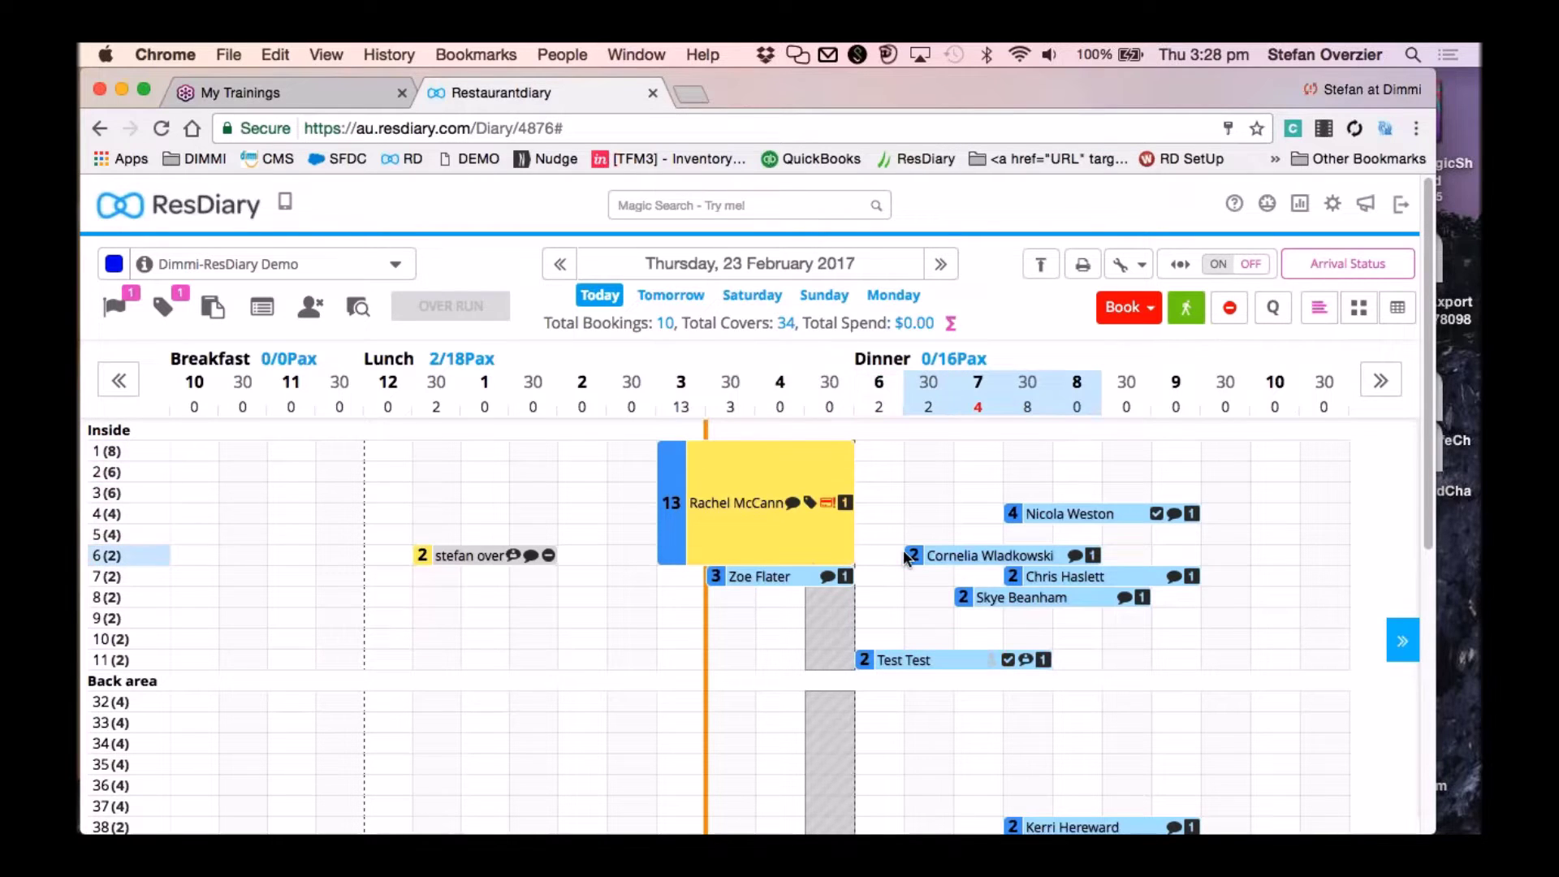
click(1046, 661)
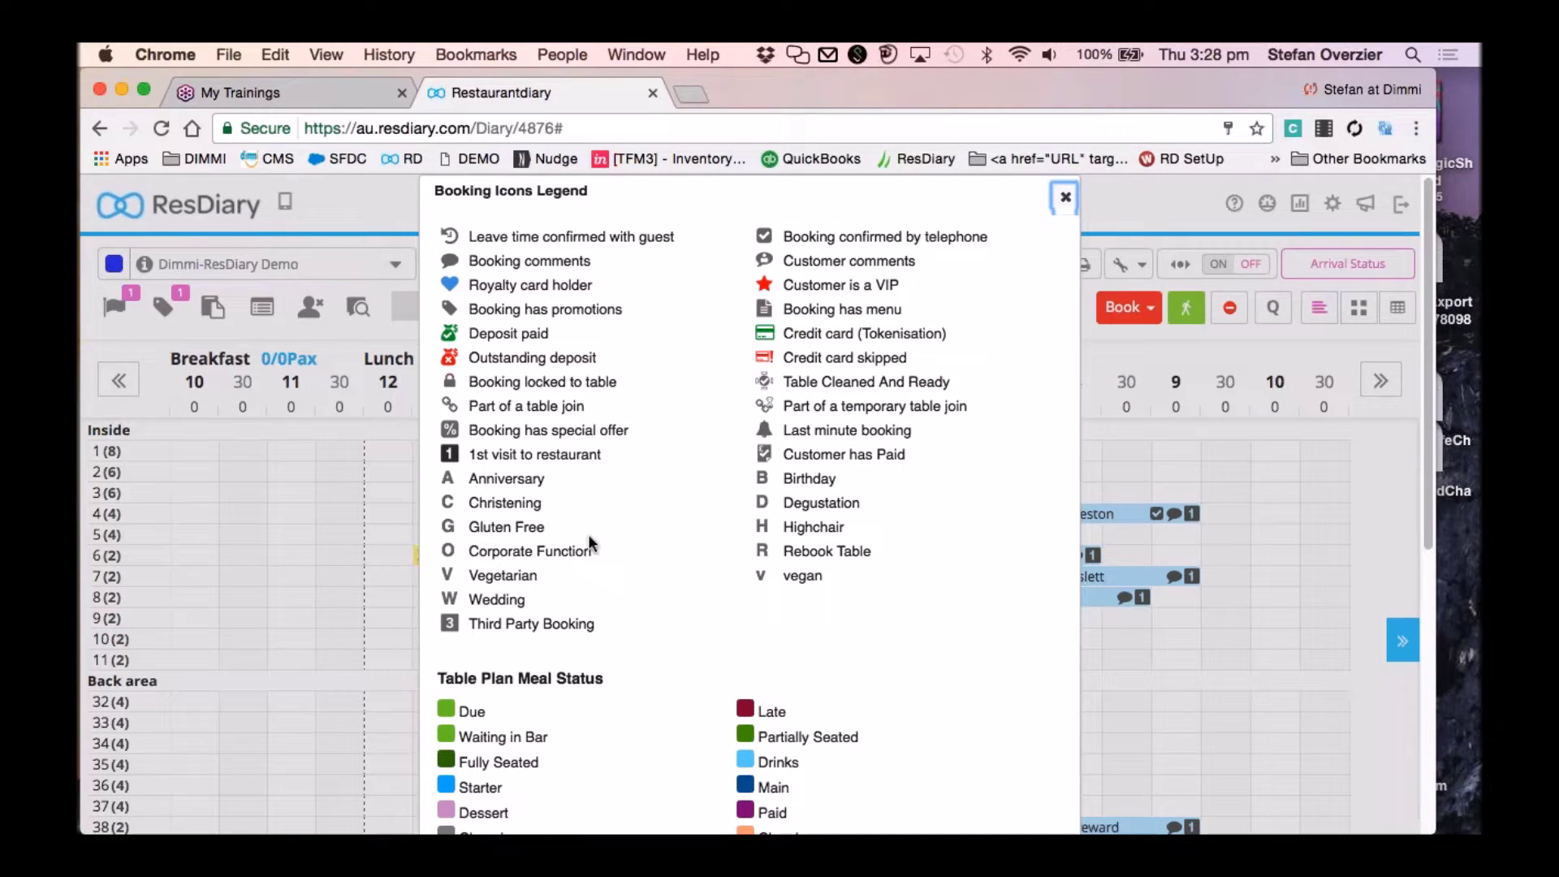
key(Escape)
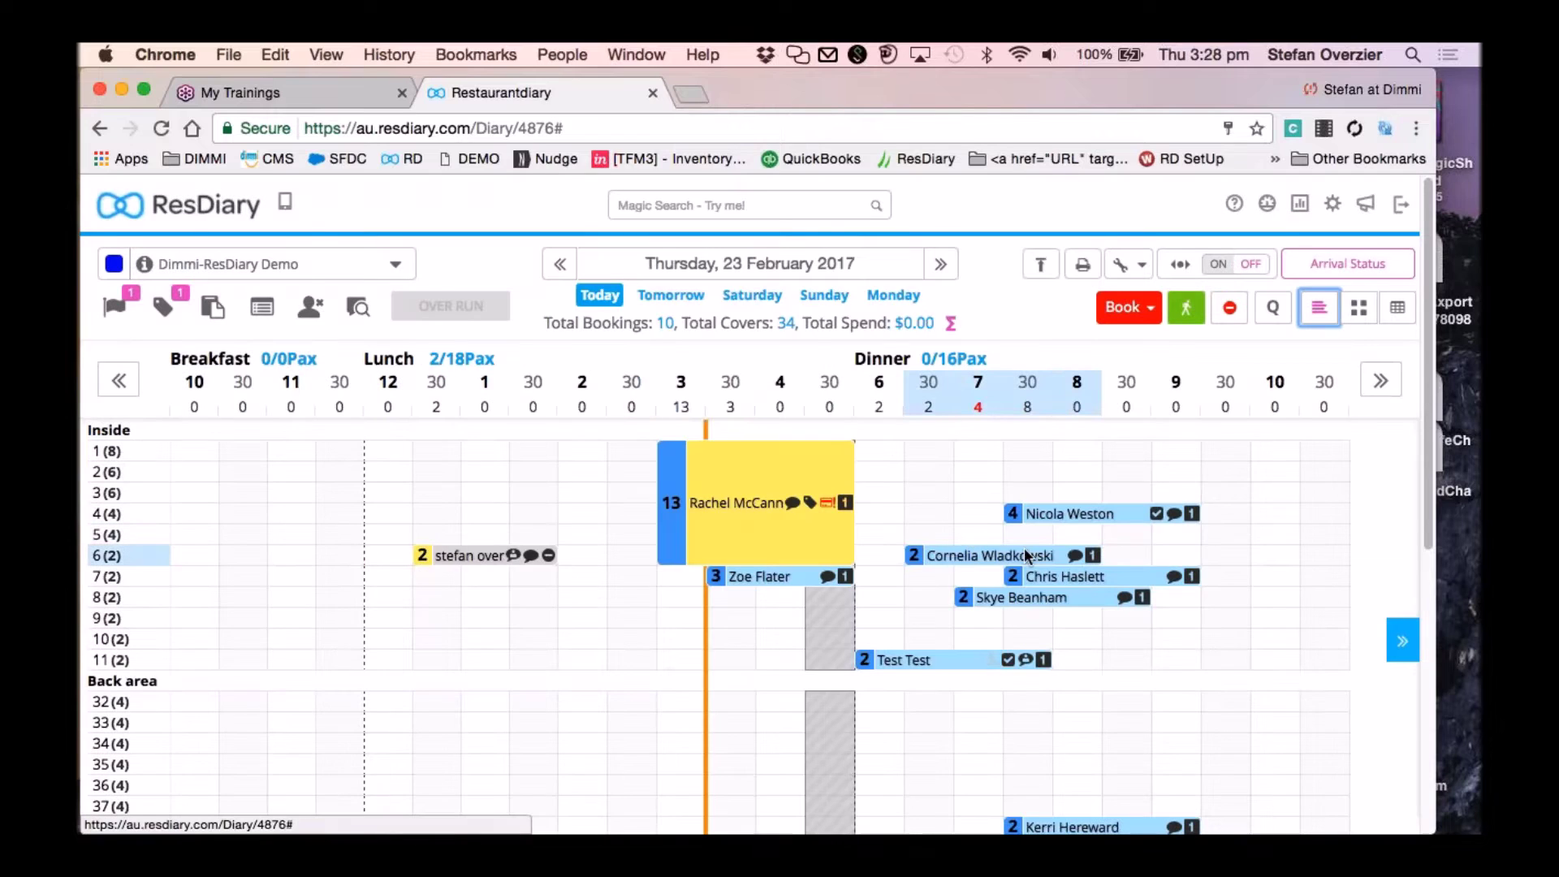
scroll(1025, 548, down, 2)
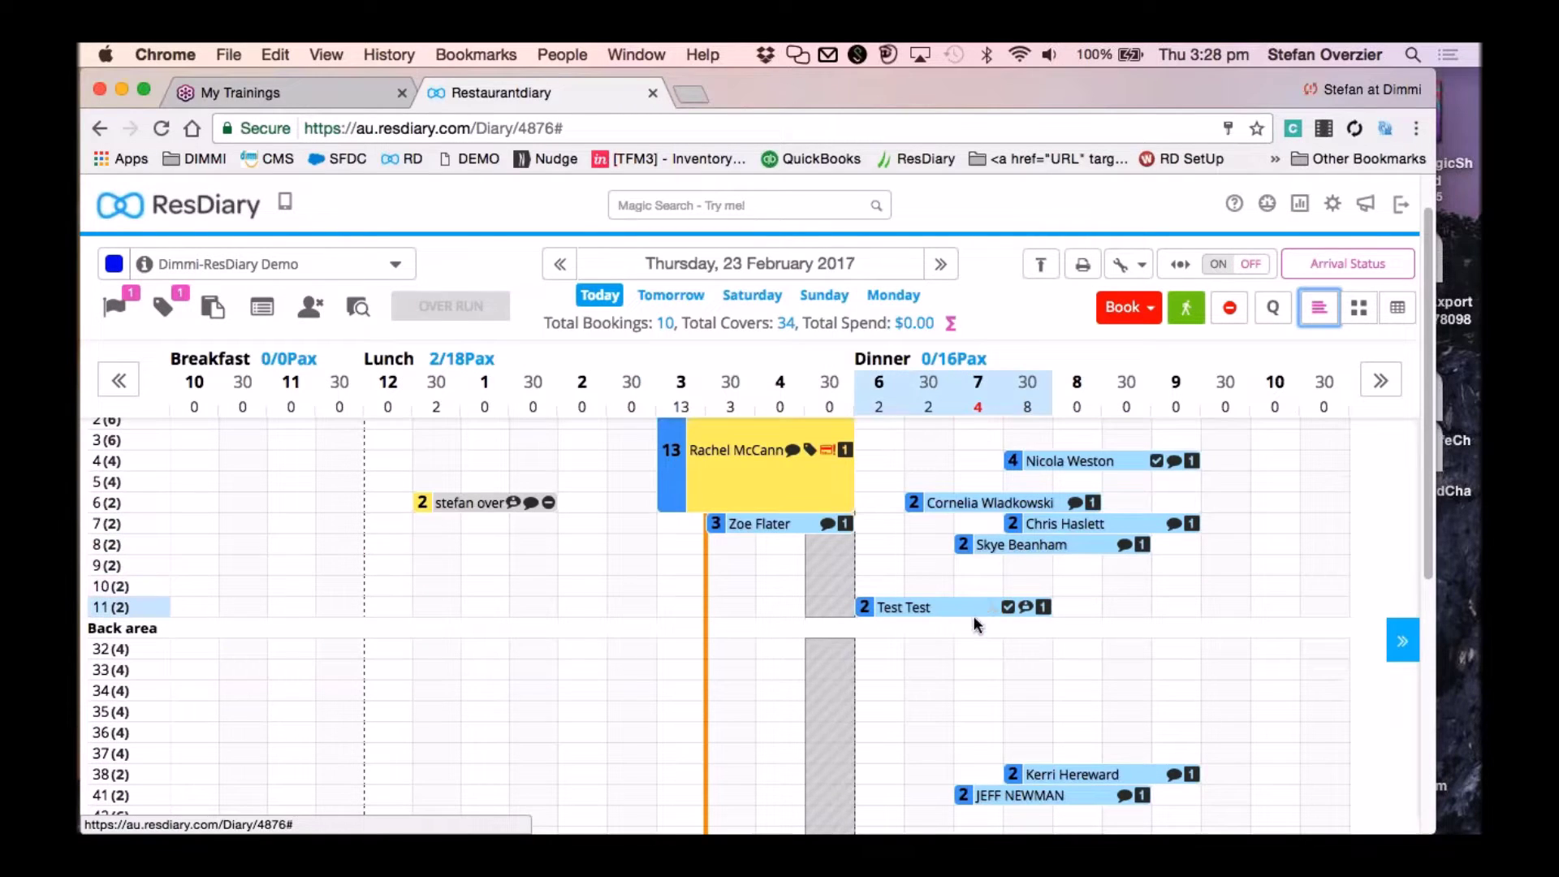
mouse_move(993, 606)
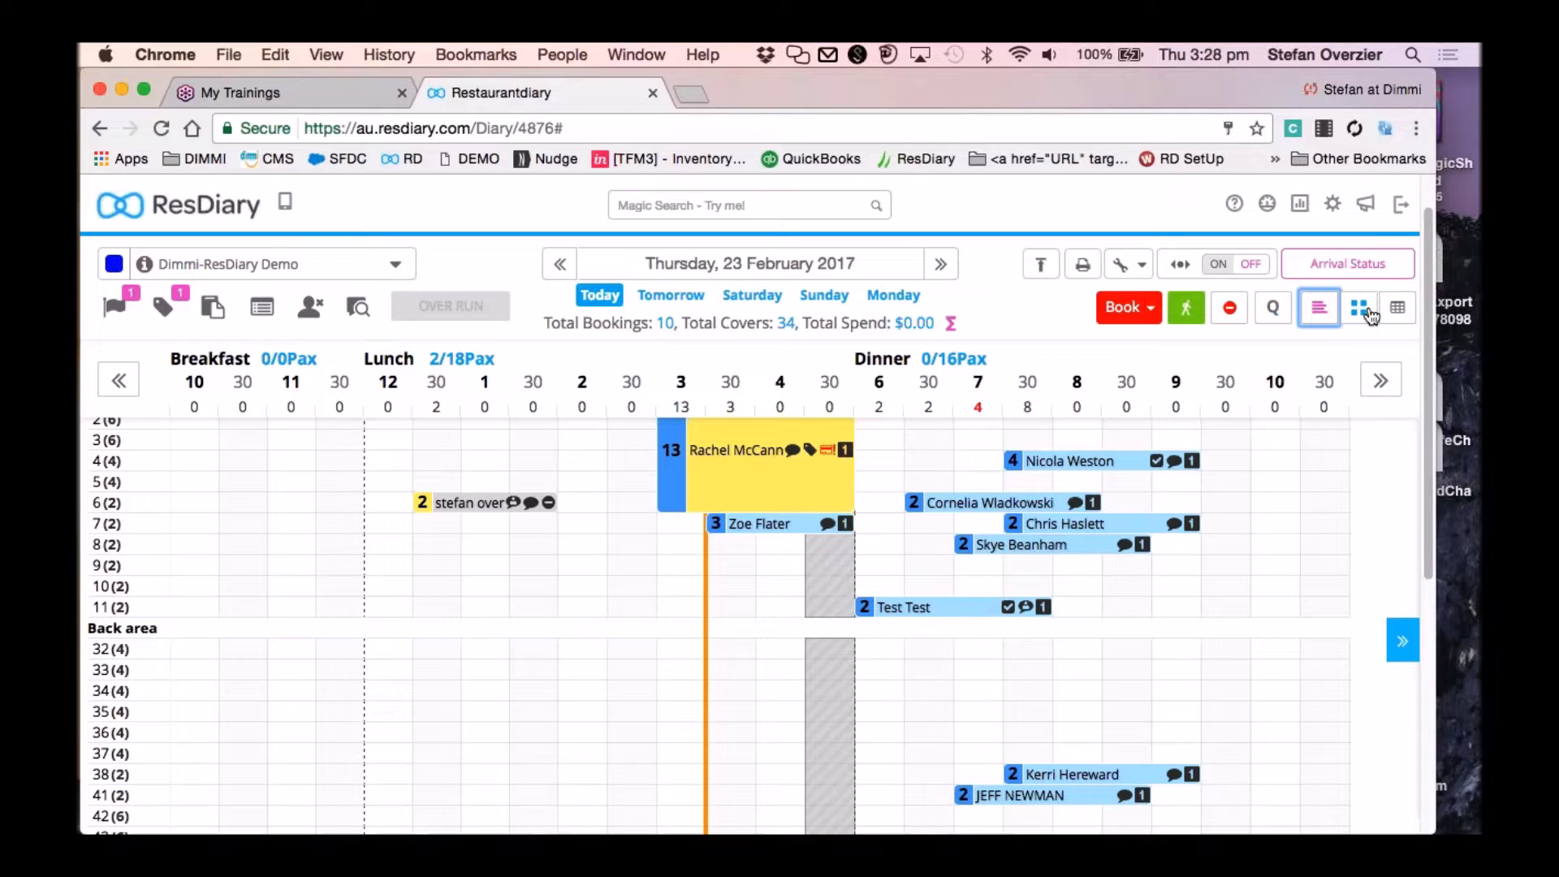
scroll(1191, 463, up, 2)
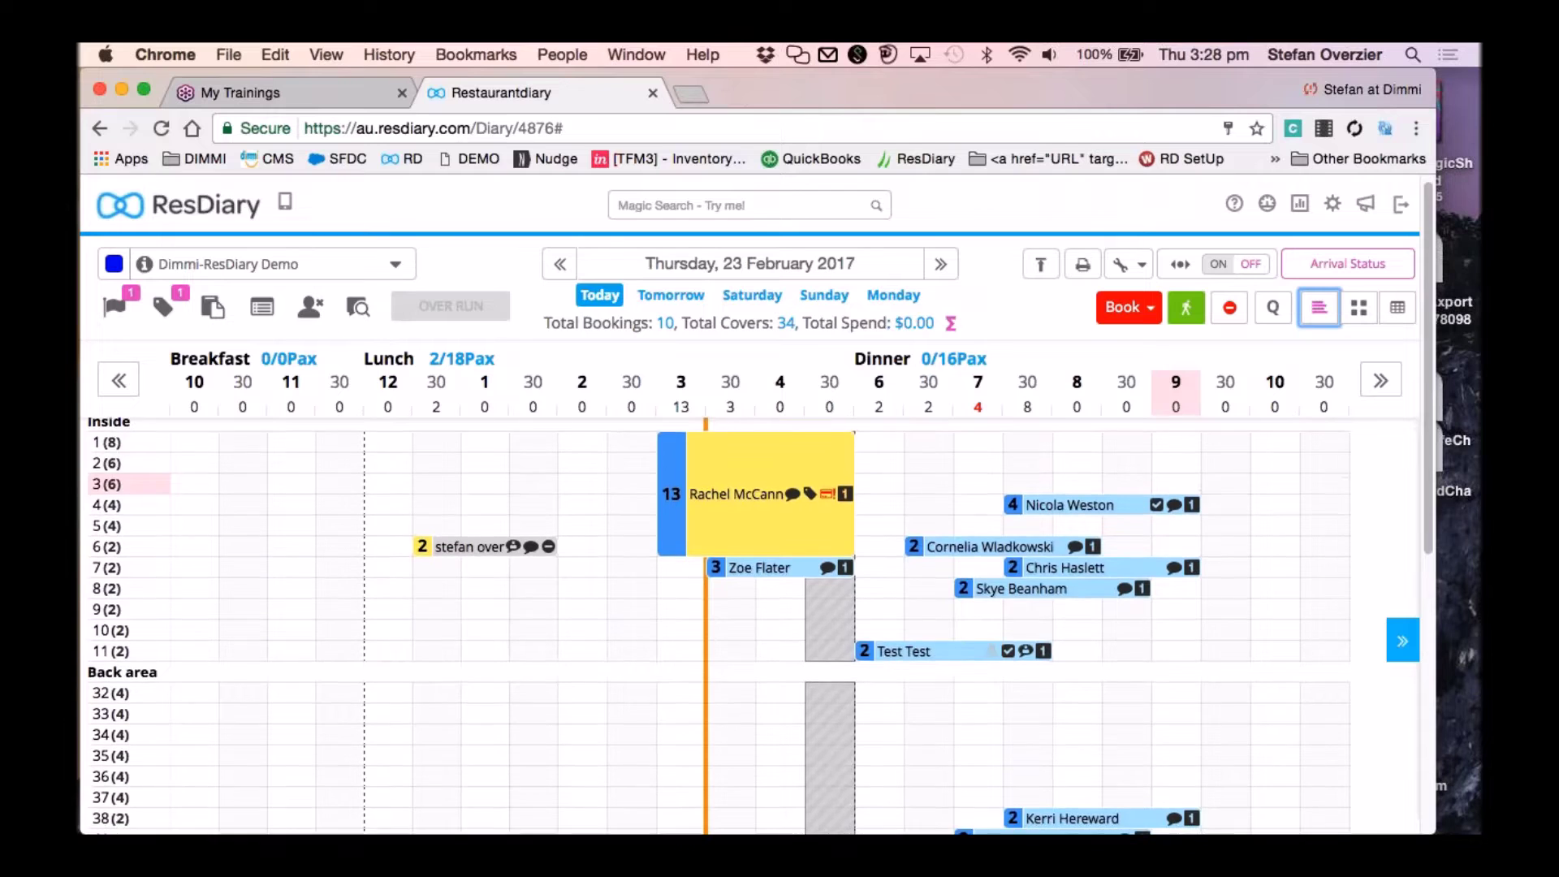
scroll(1198, 495, down, 3)
scroll(1199, 494, up, 3)
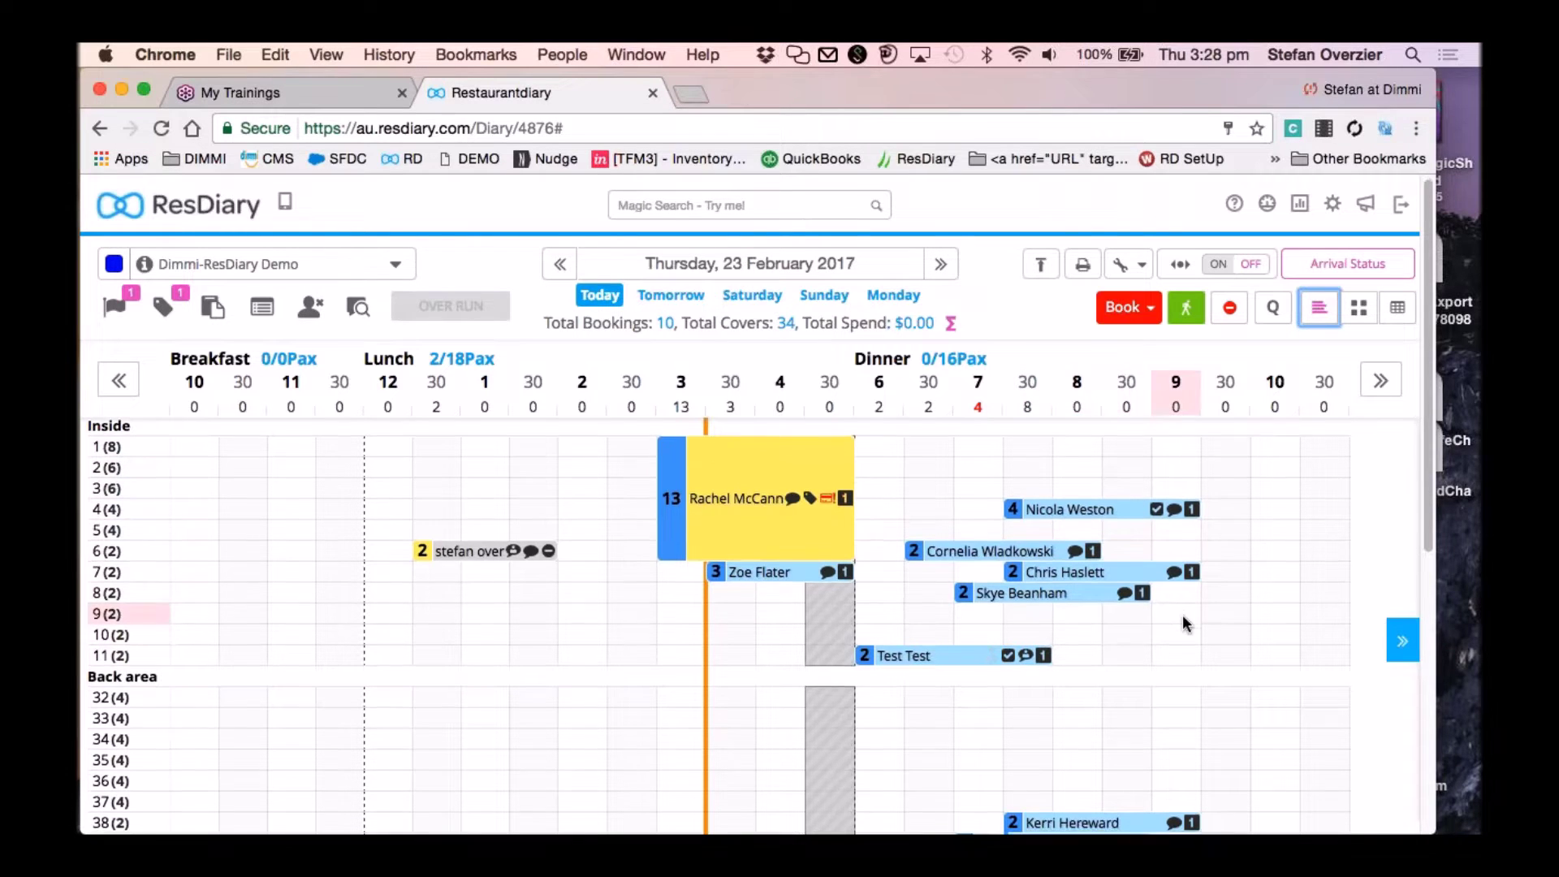
Start a 4-person 8:00PM dinner booking on table 34 for an existing diner found by surname, and view the diner's visit history.
scroll(1183, 616, down, 2)
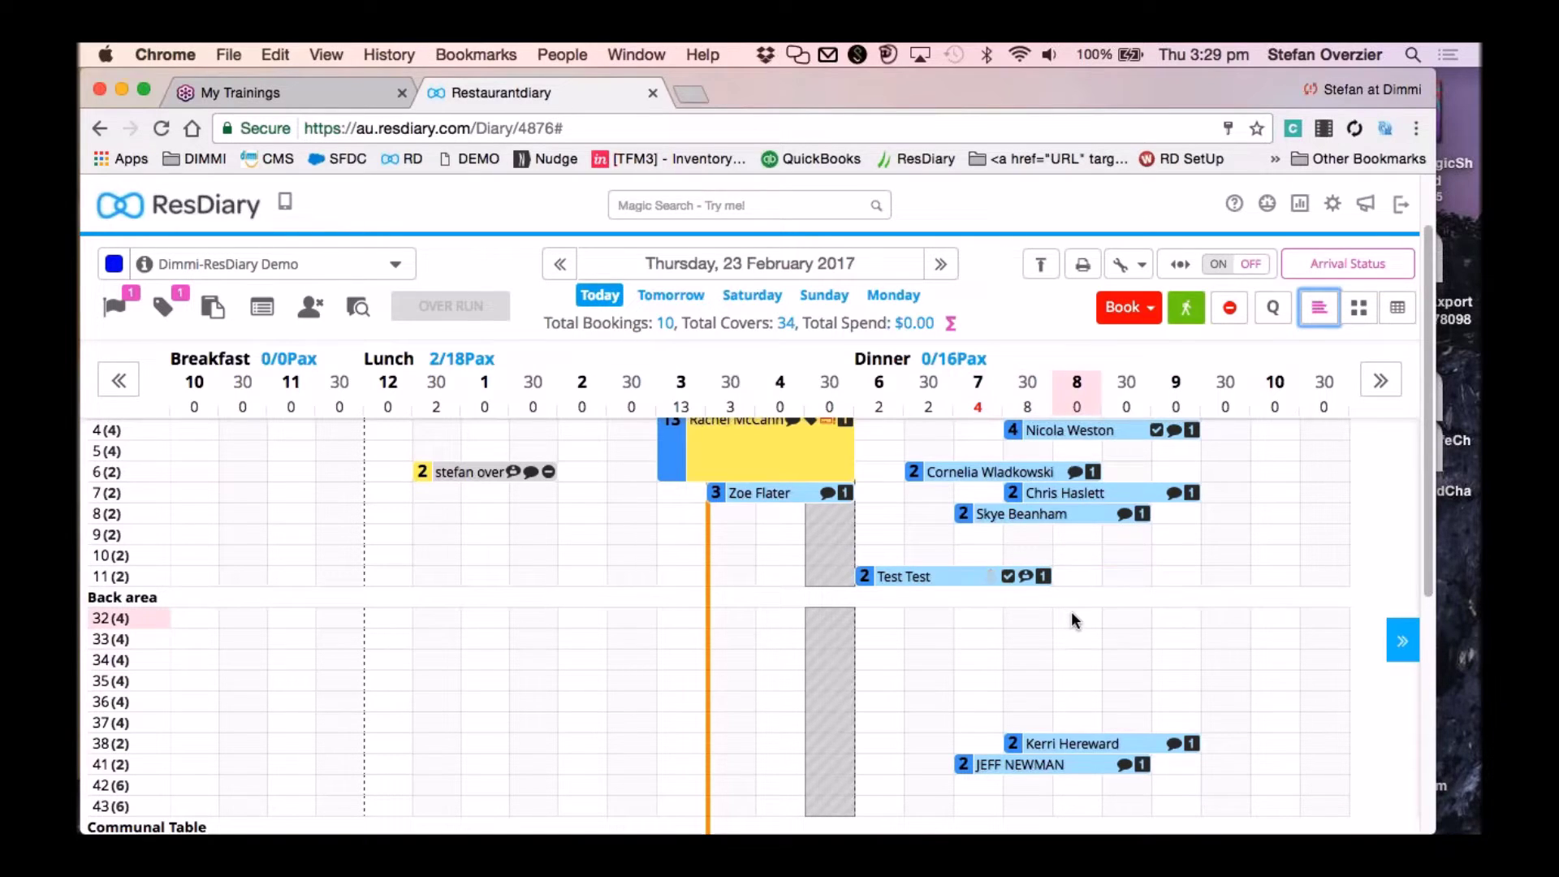
click(1069, 659)
drag(962, 84, 1021, 87)
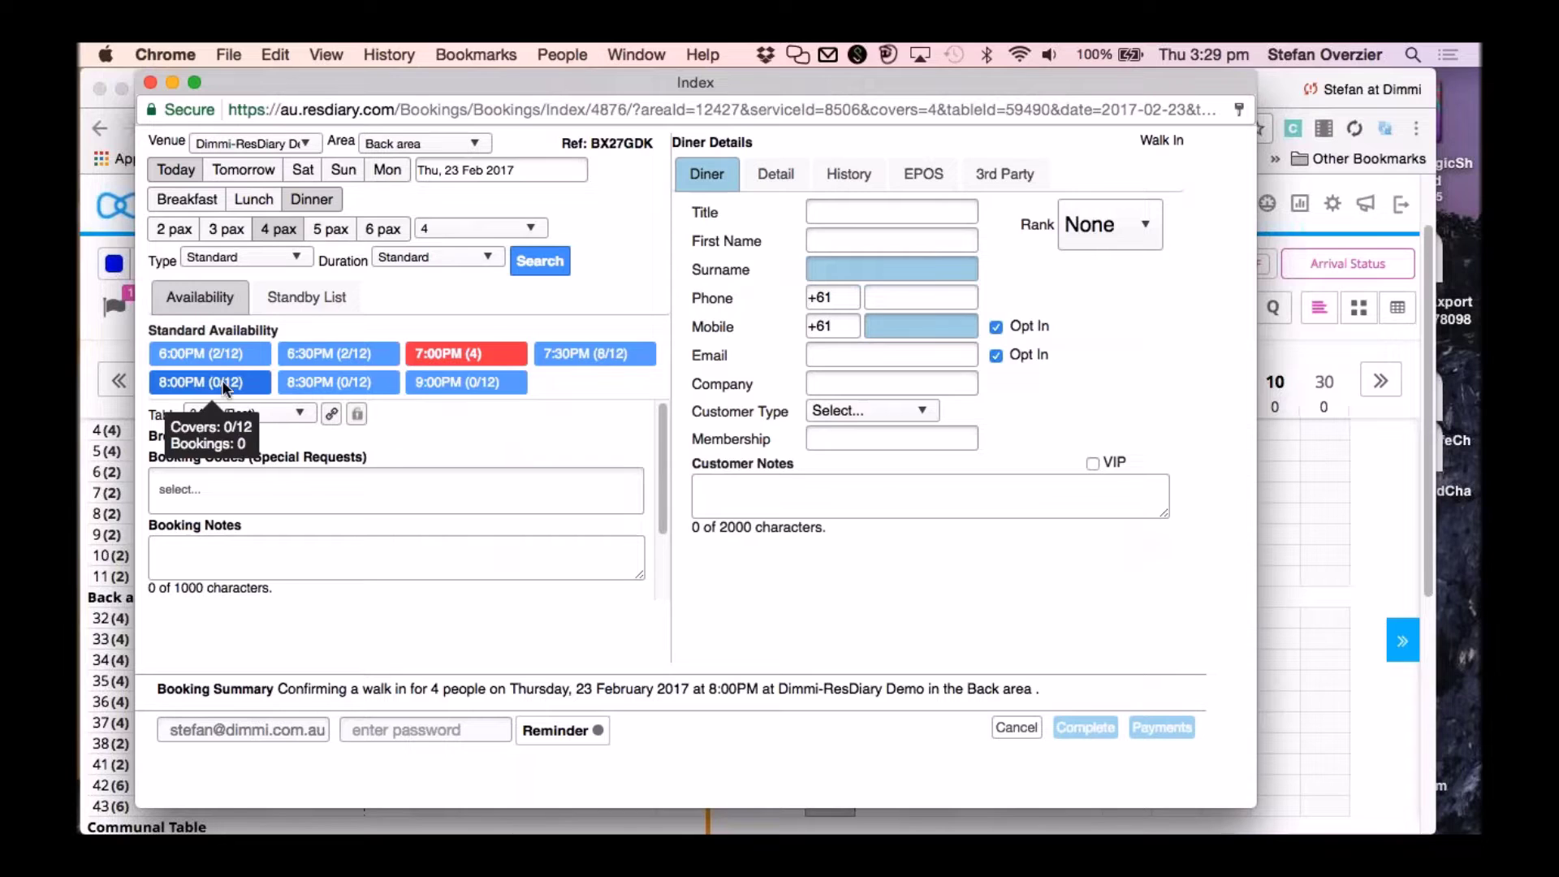
click(890, 272)
text(Overz)
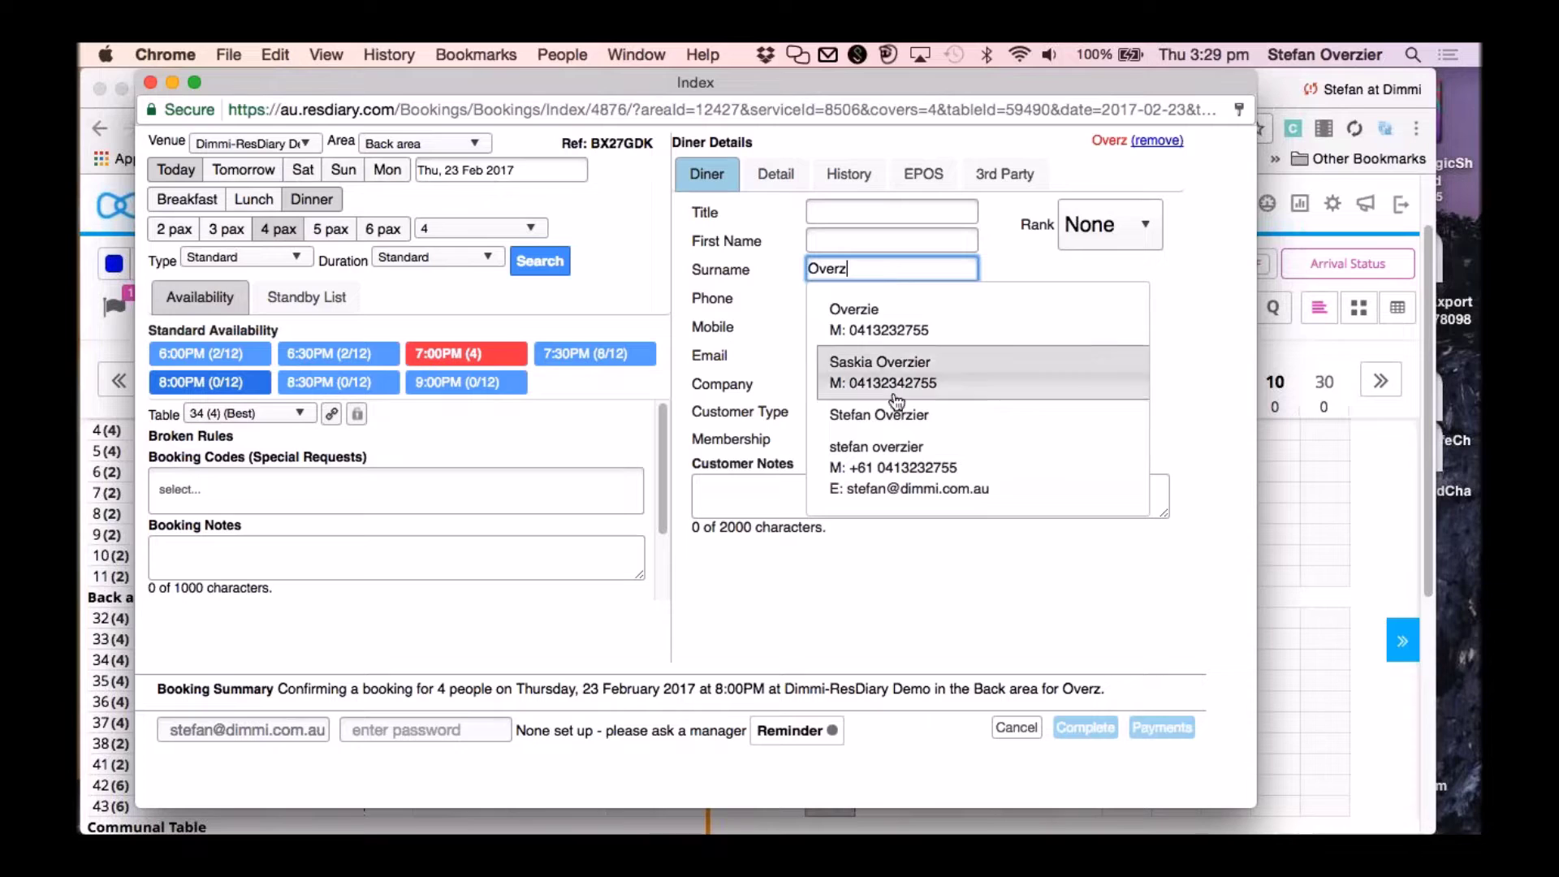
click(901, 498)
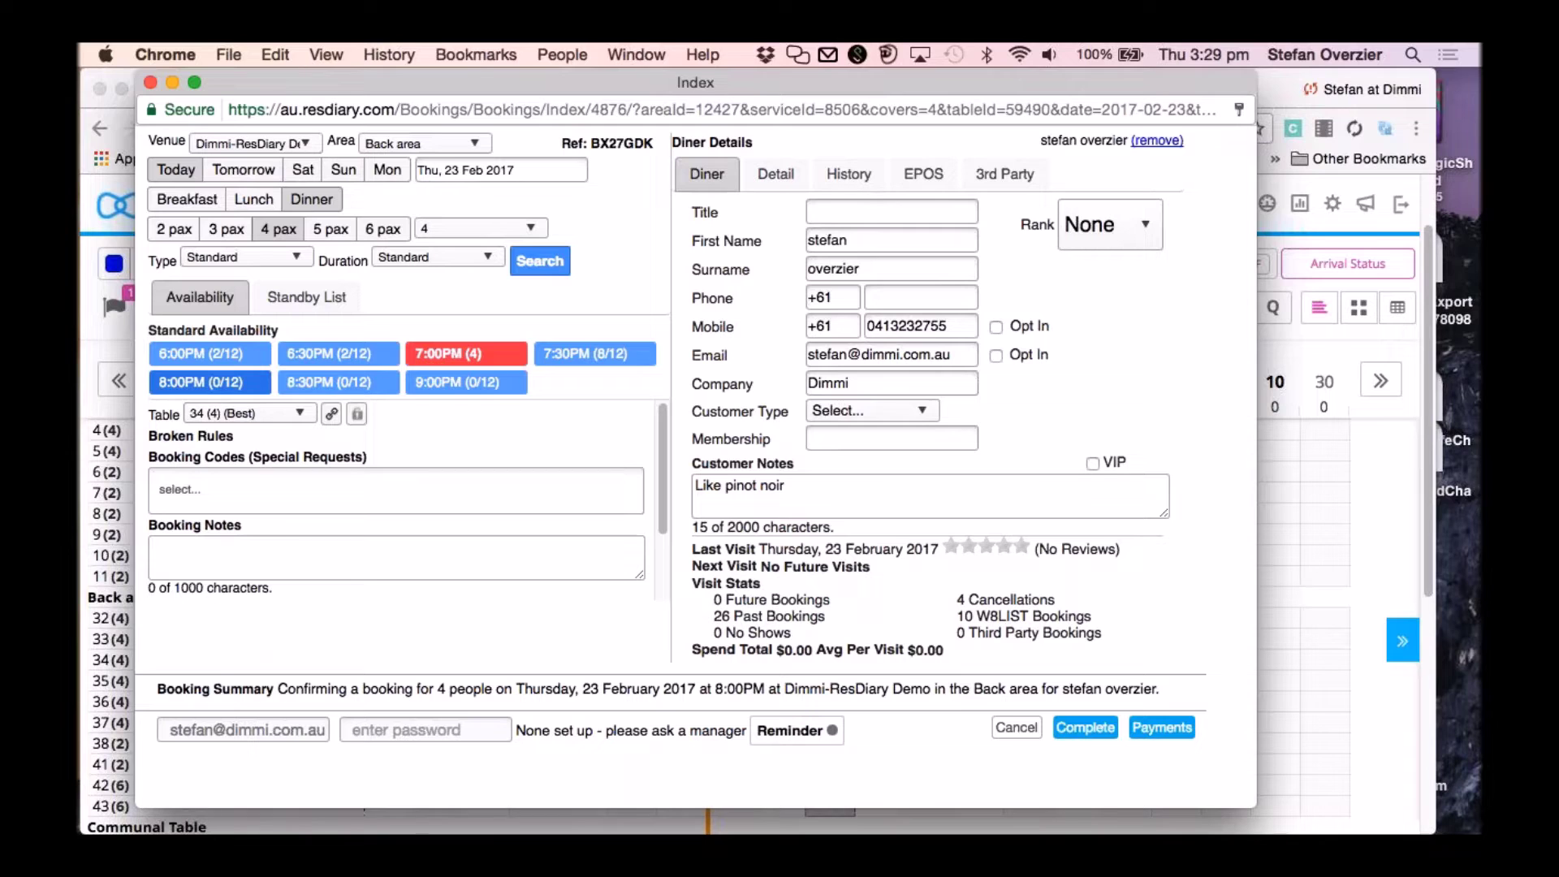
click(847, 174)
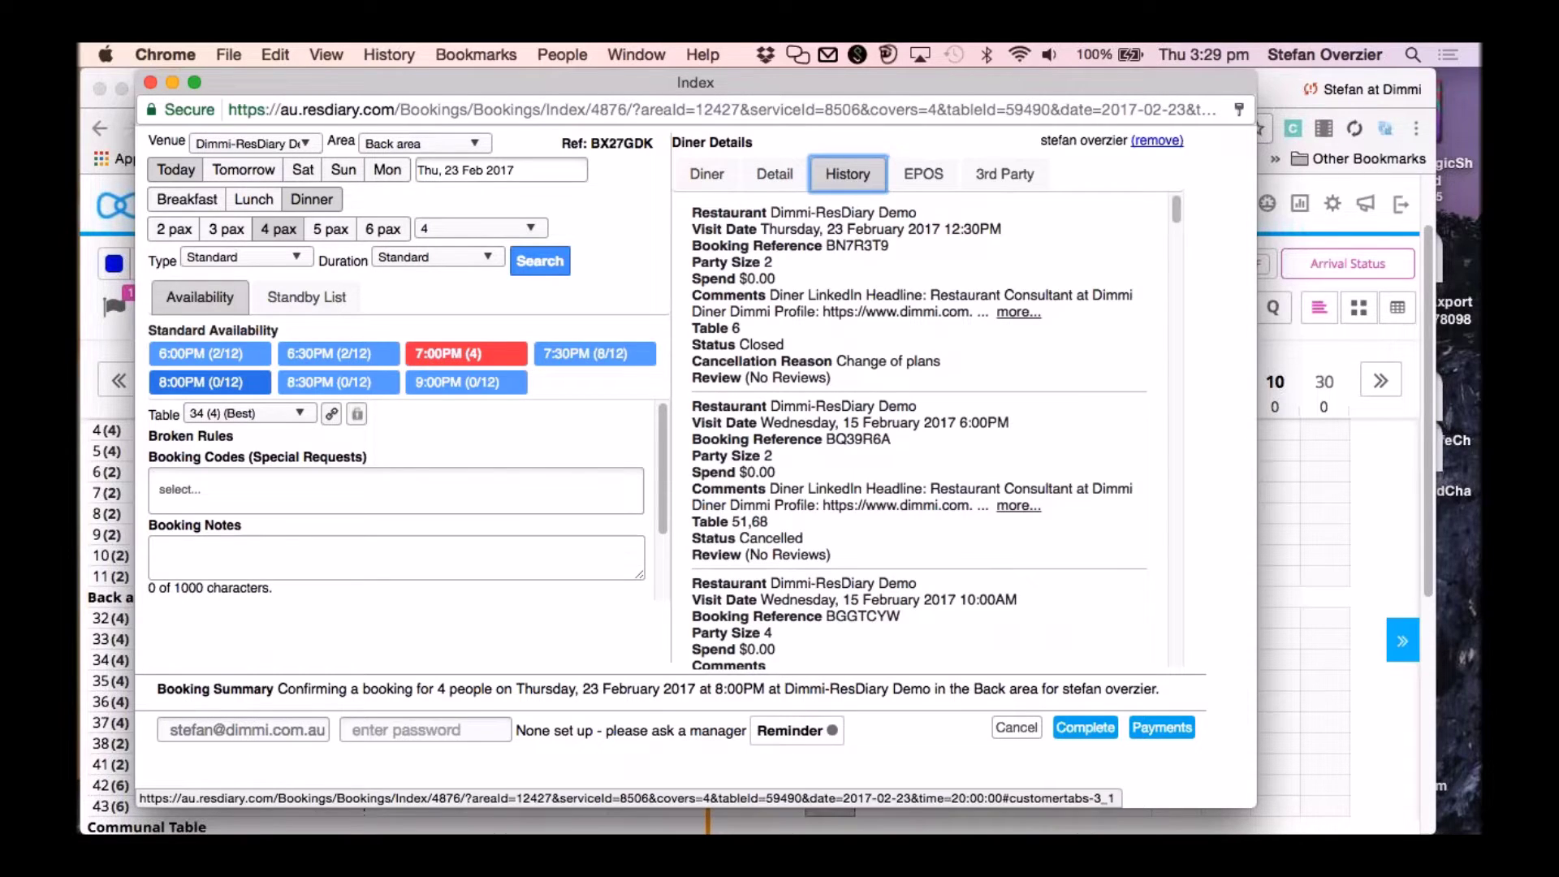
Look through the diner's past bookings in the visit history, including the comments on the 17 January 2017 visit.
scroll(859, 339, down, 4)
scroll(859, 339, down, 5)
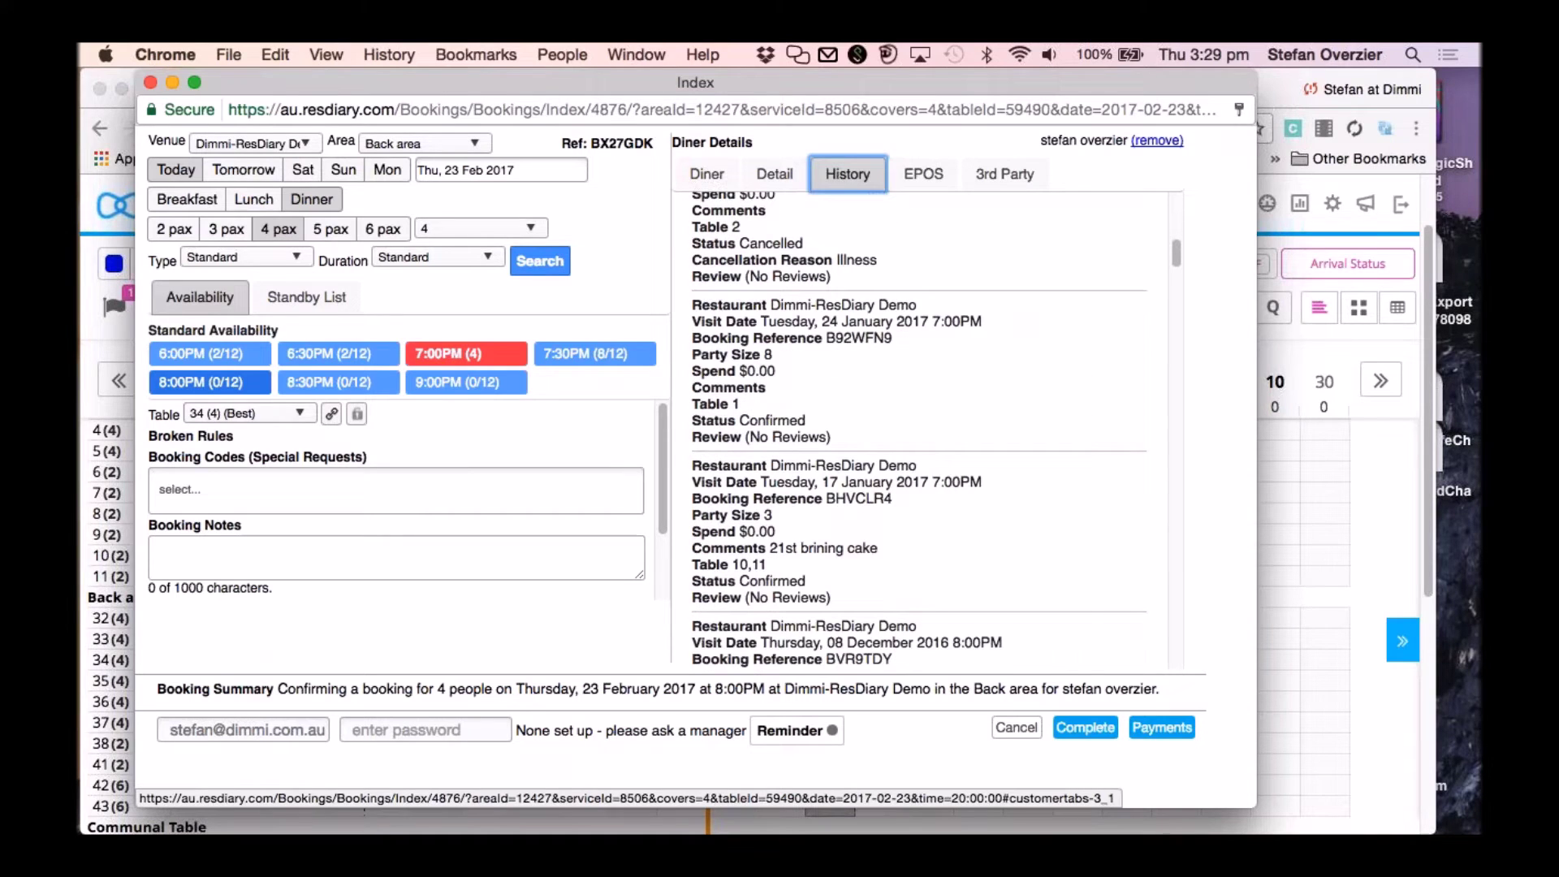
drag(797, 463, 834, 463)
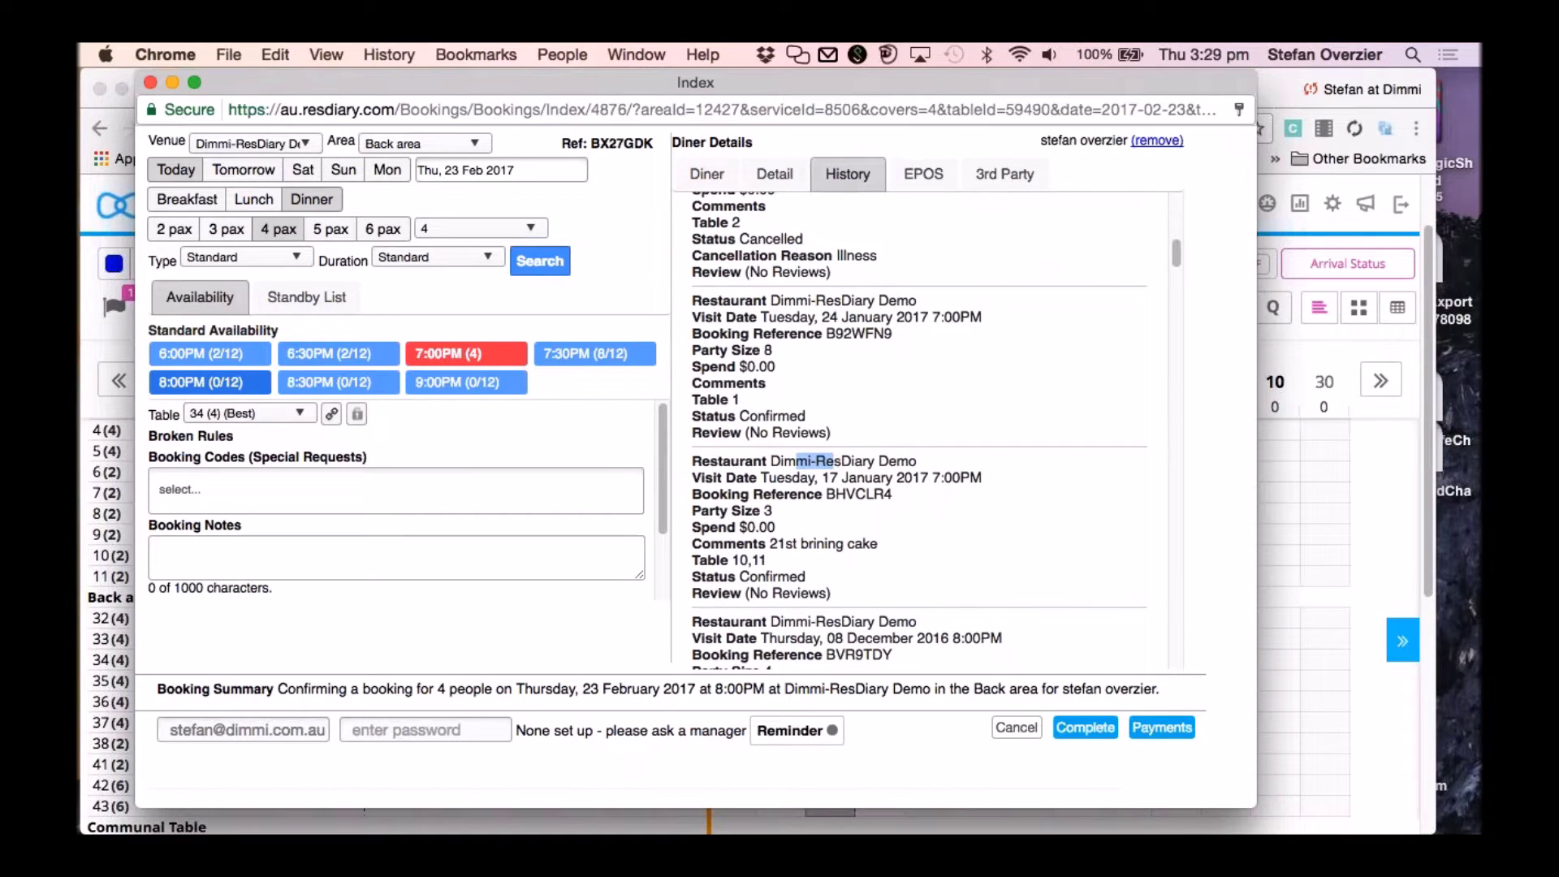
drag(769, 543, 854, 544)
scroll(854, 544, up, 10)
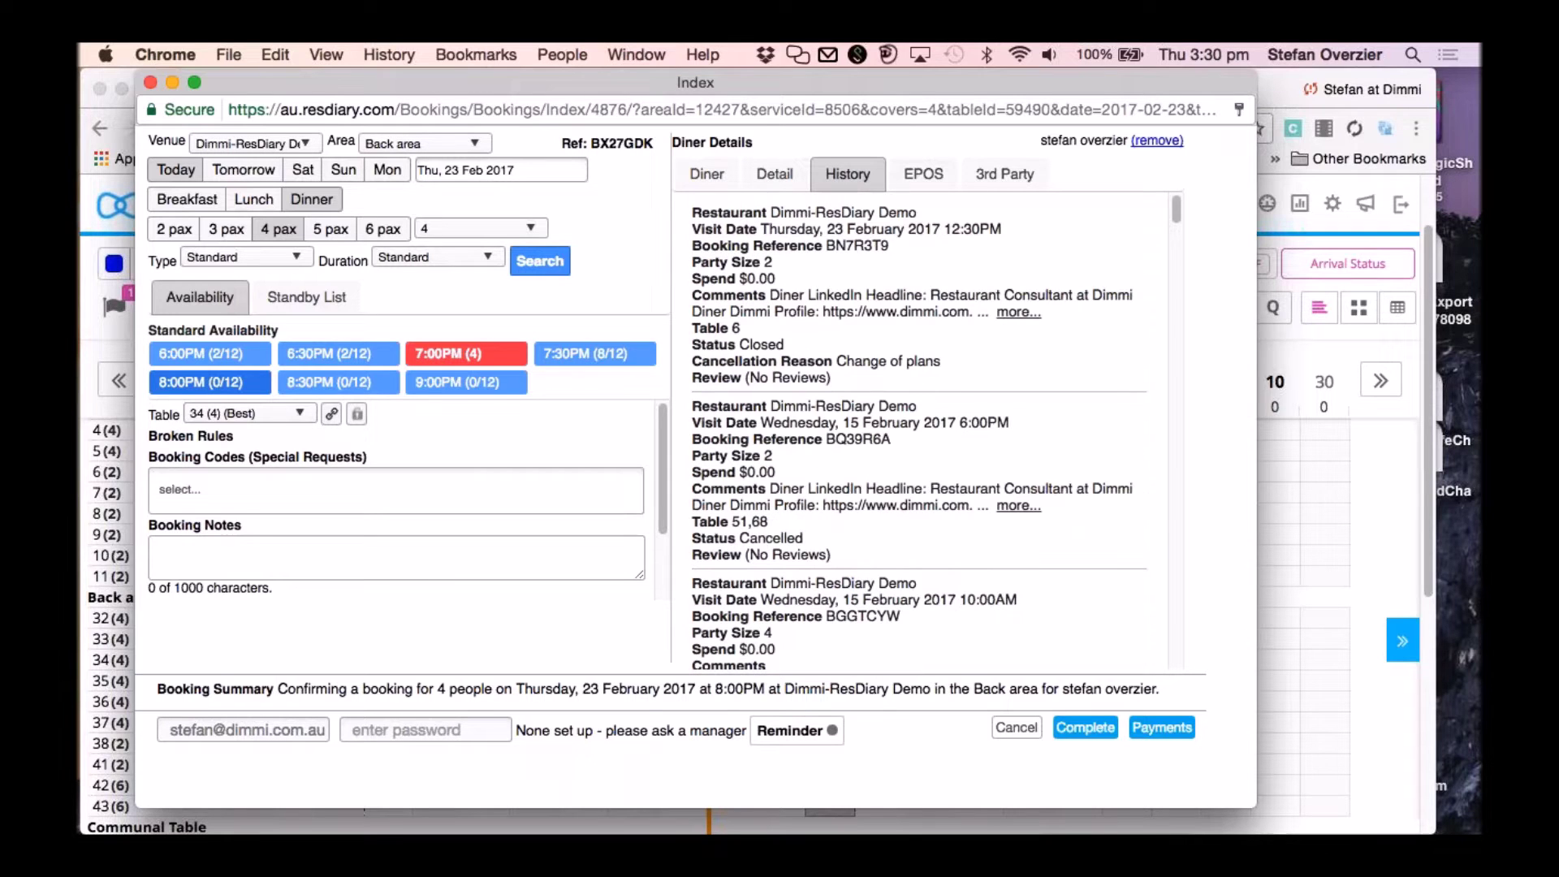
Review the diner's contact information, additional details, EPOS checks and third-party booker fields, ending back on the main diner information.
click(708, 179)
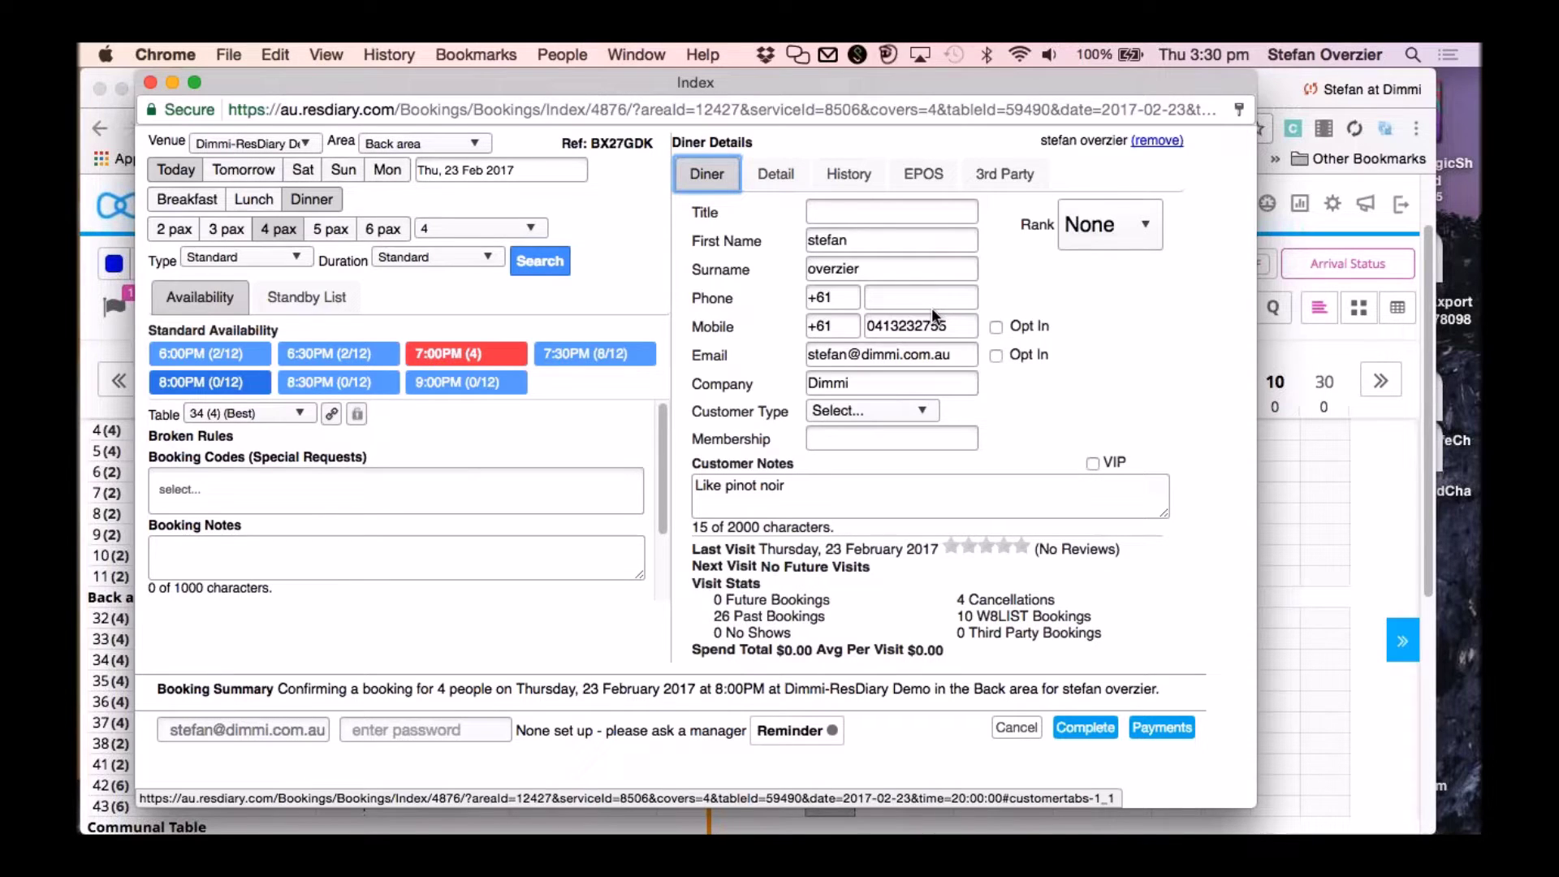
click(772, 174)
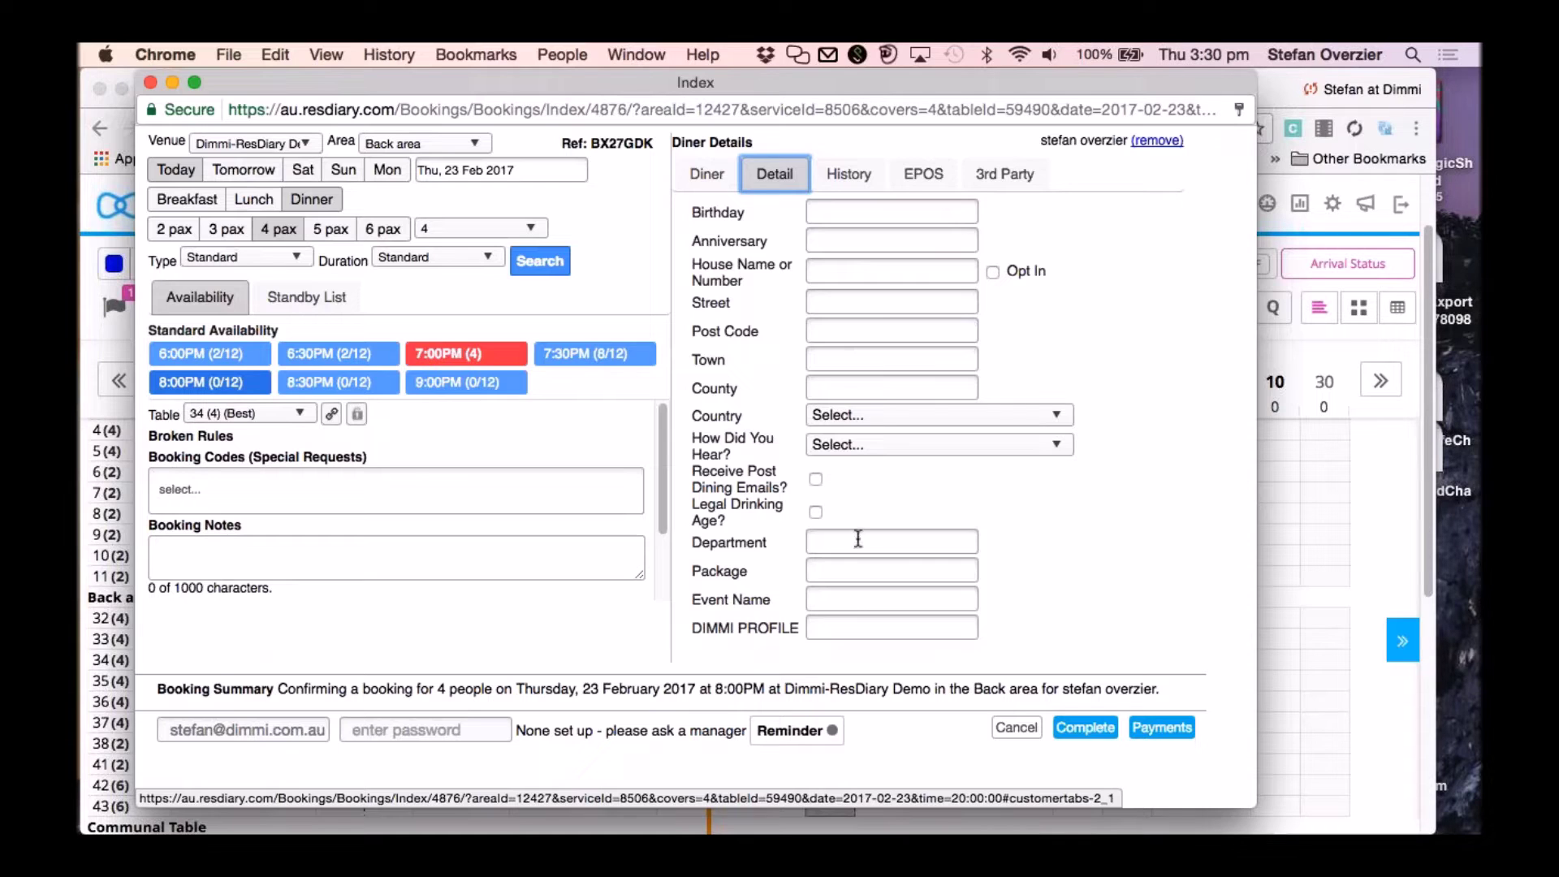
click(914, 175)
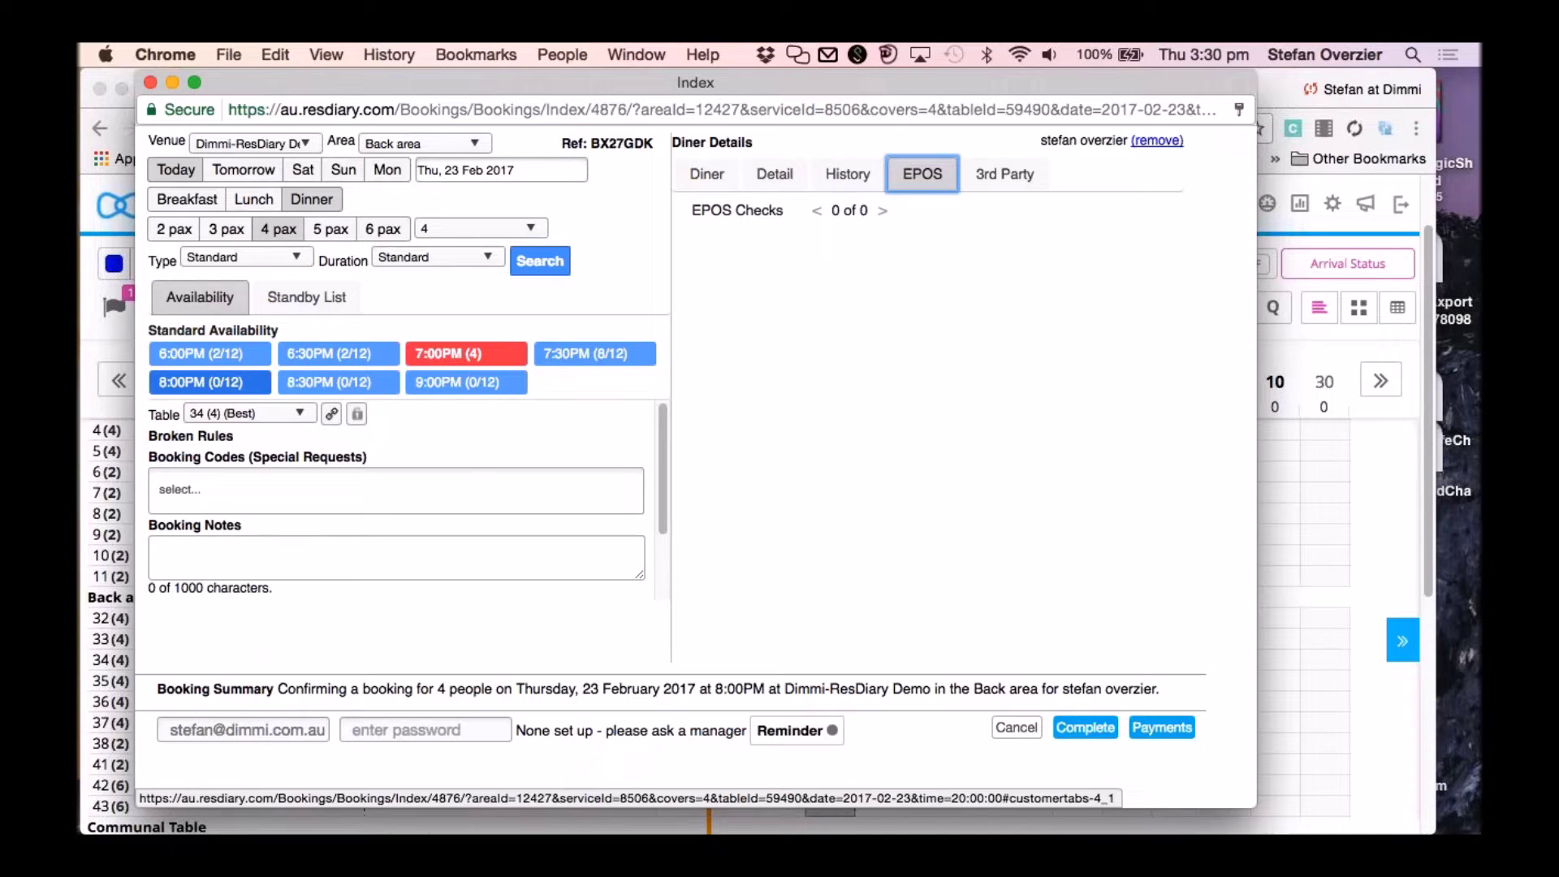
click(1005, 174)
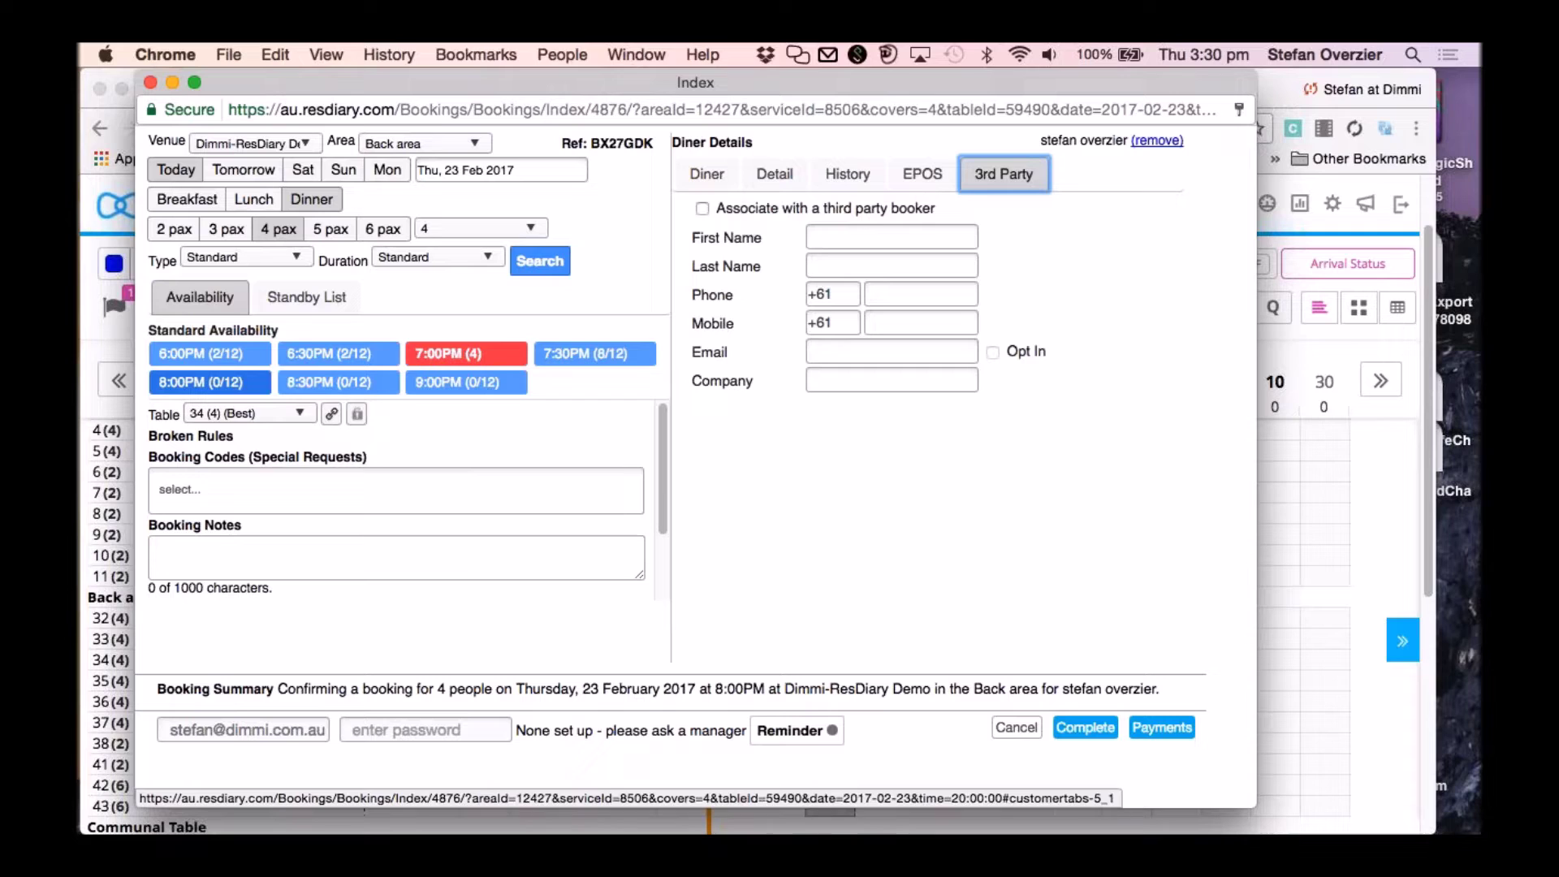
click(713, 180)
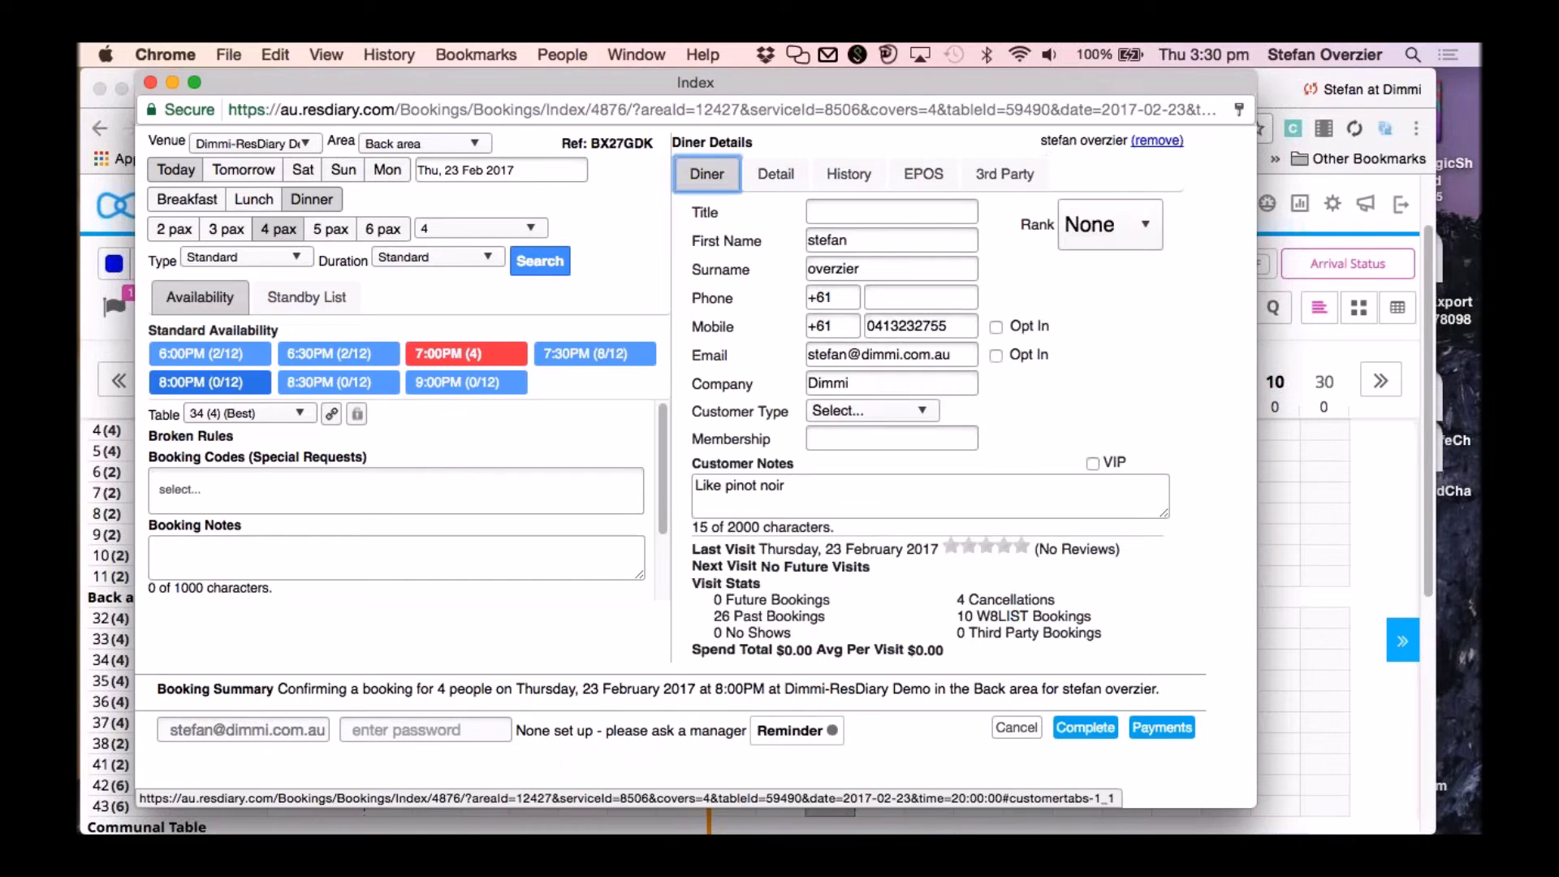
Associate the booking with a third party booker from Hilton Worldwide, searching the company by "hilt", and switch the association off again.
click(1004, 173)
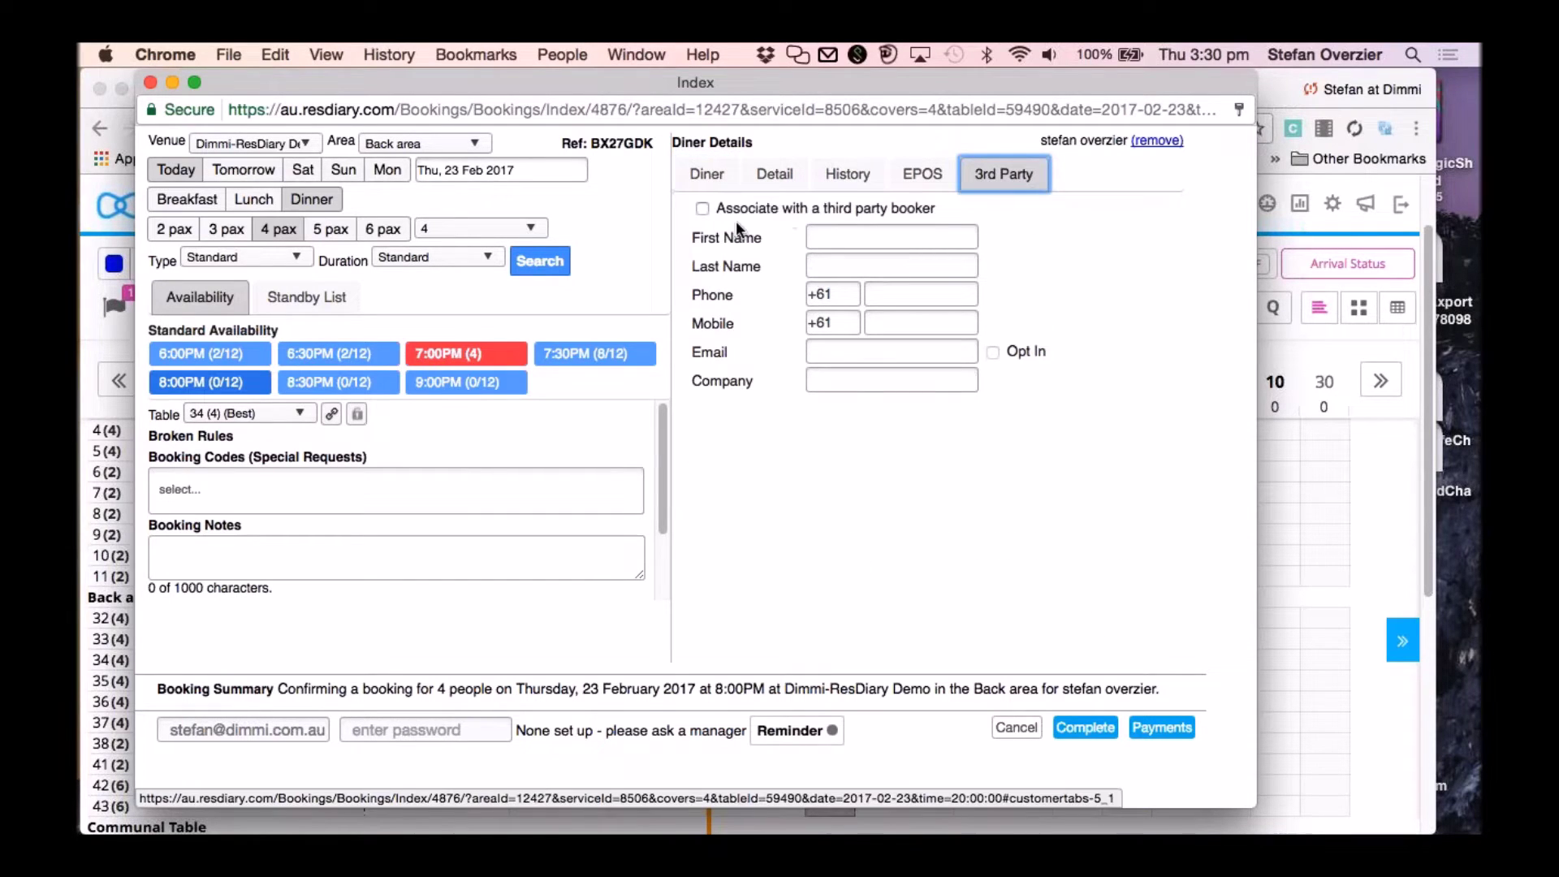
click(702, 209)
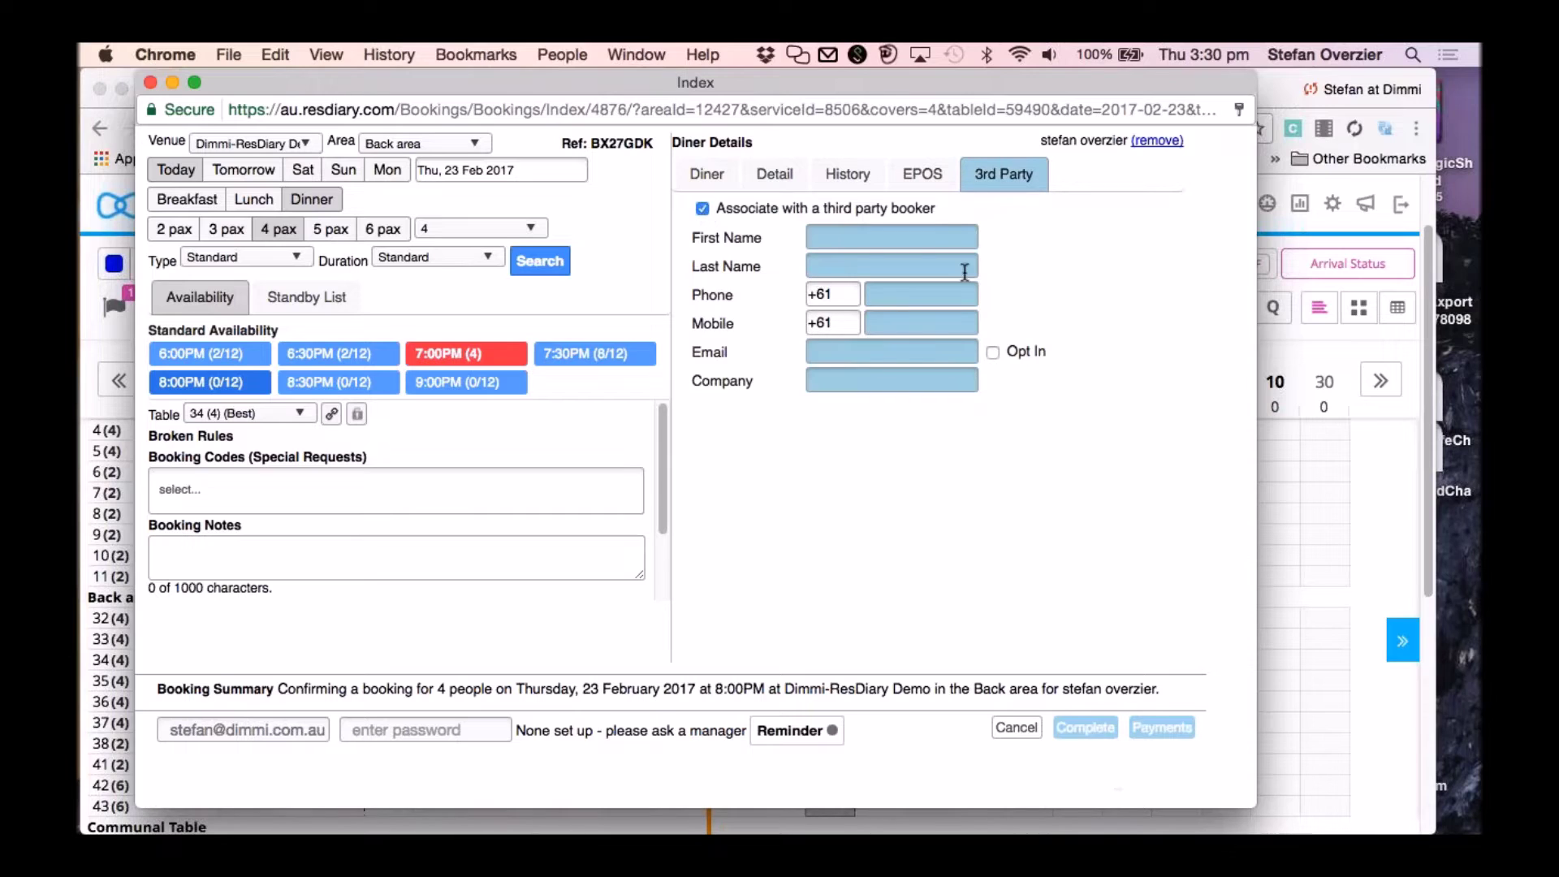
click(933, 377)
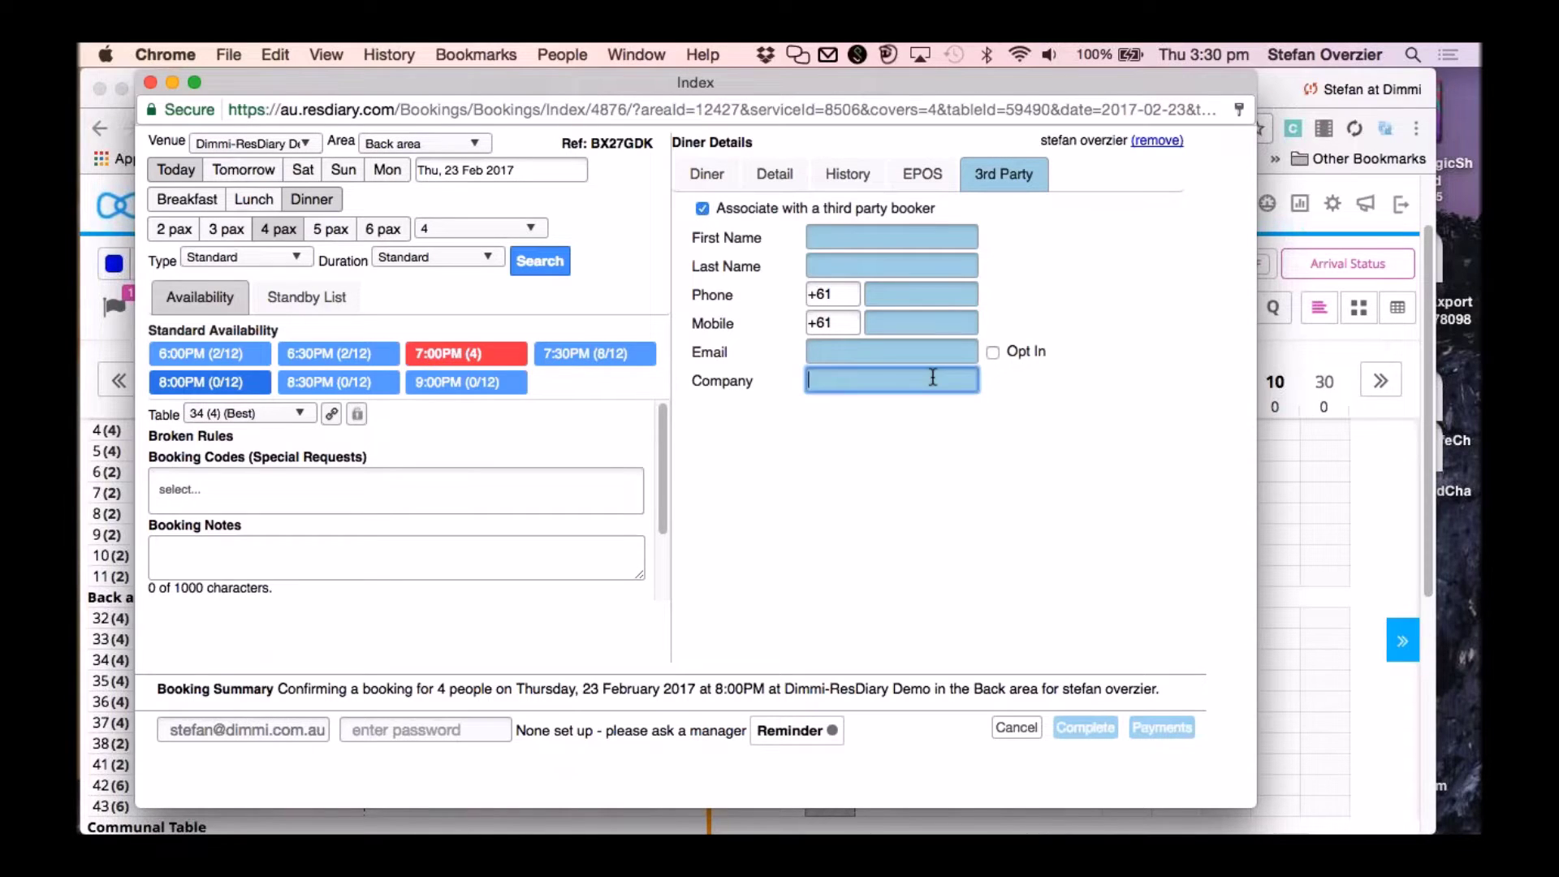
text(hilt)
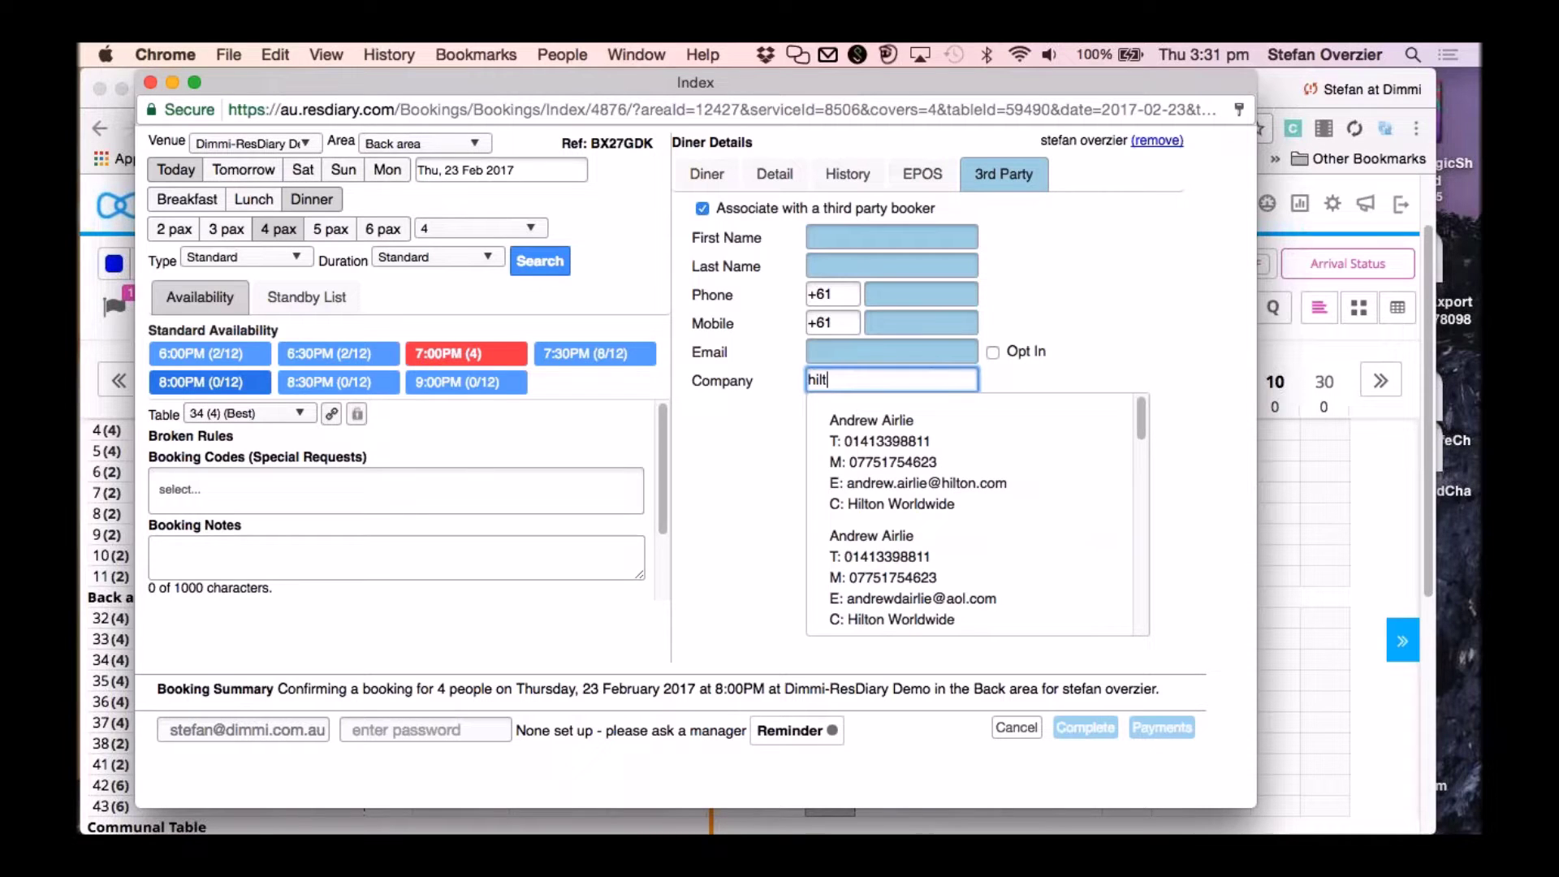
scroll(923, 569, down, 1)
click(916, 583)
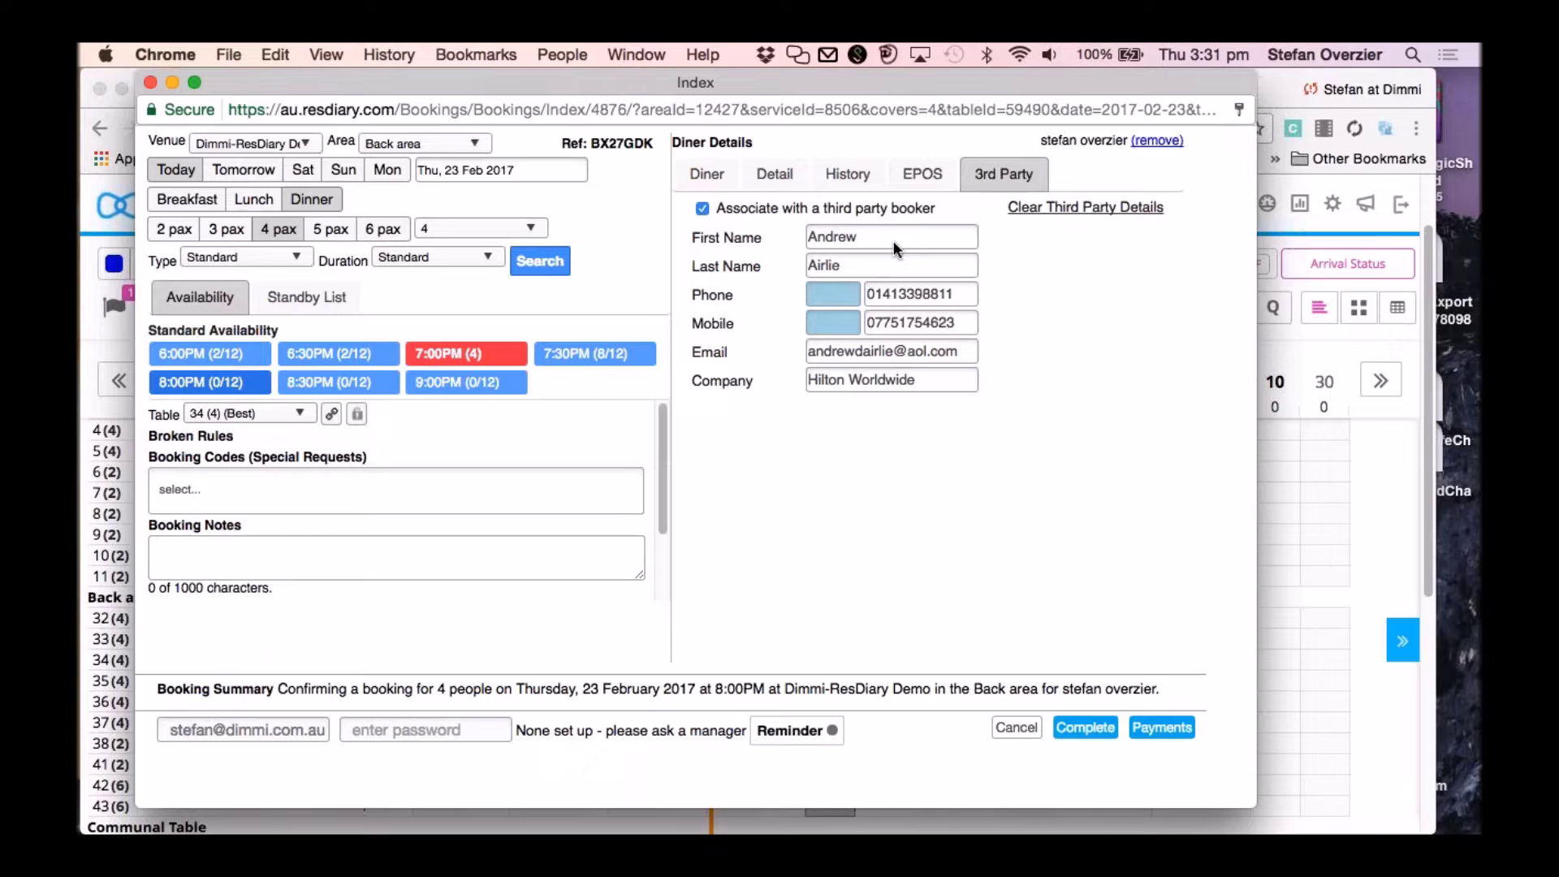
click(734, 206)
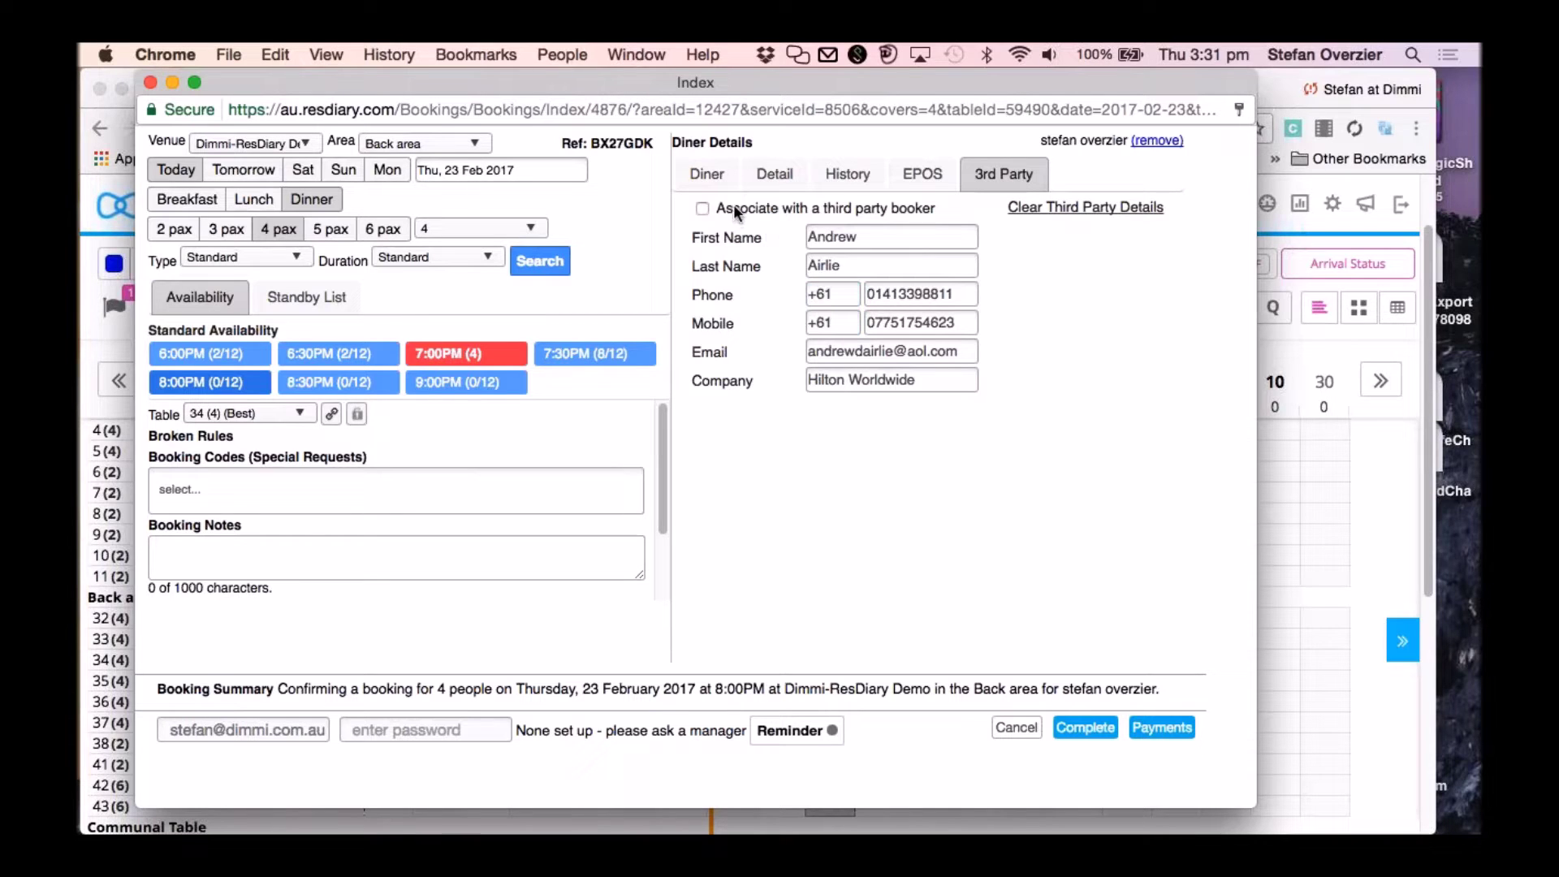
Opt the diner in for email and look over the Company, Customer Type, Membership and Customer Notes fields.
click(707, 174)
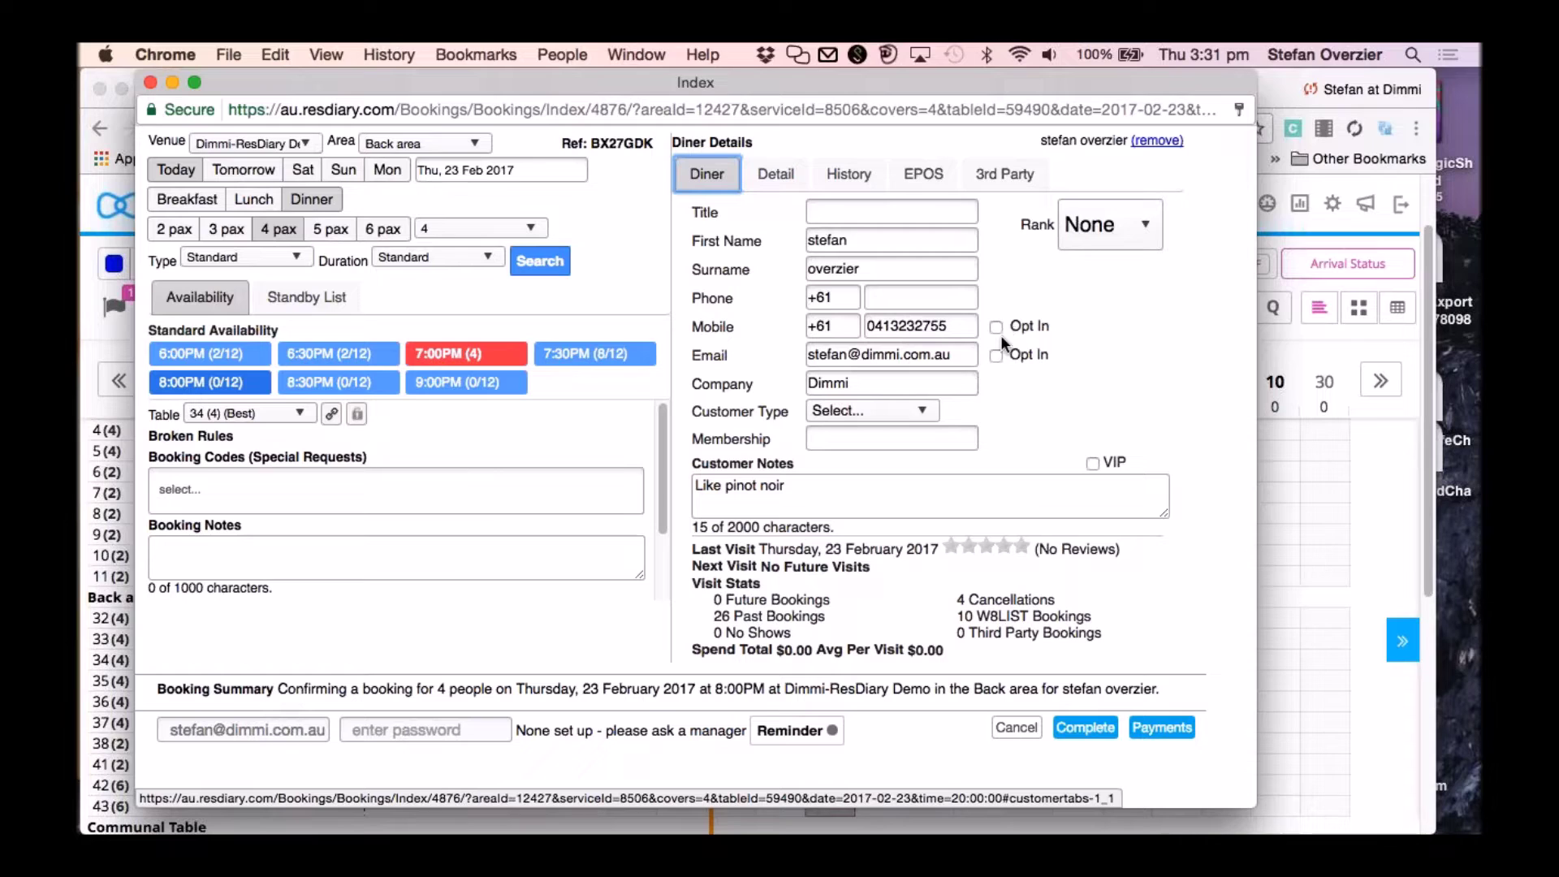
click(997, 355)
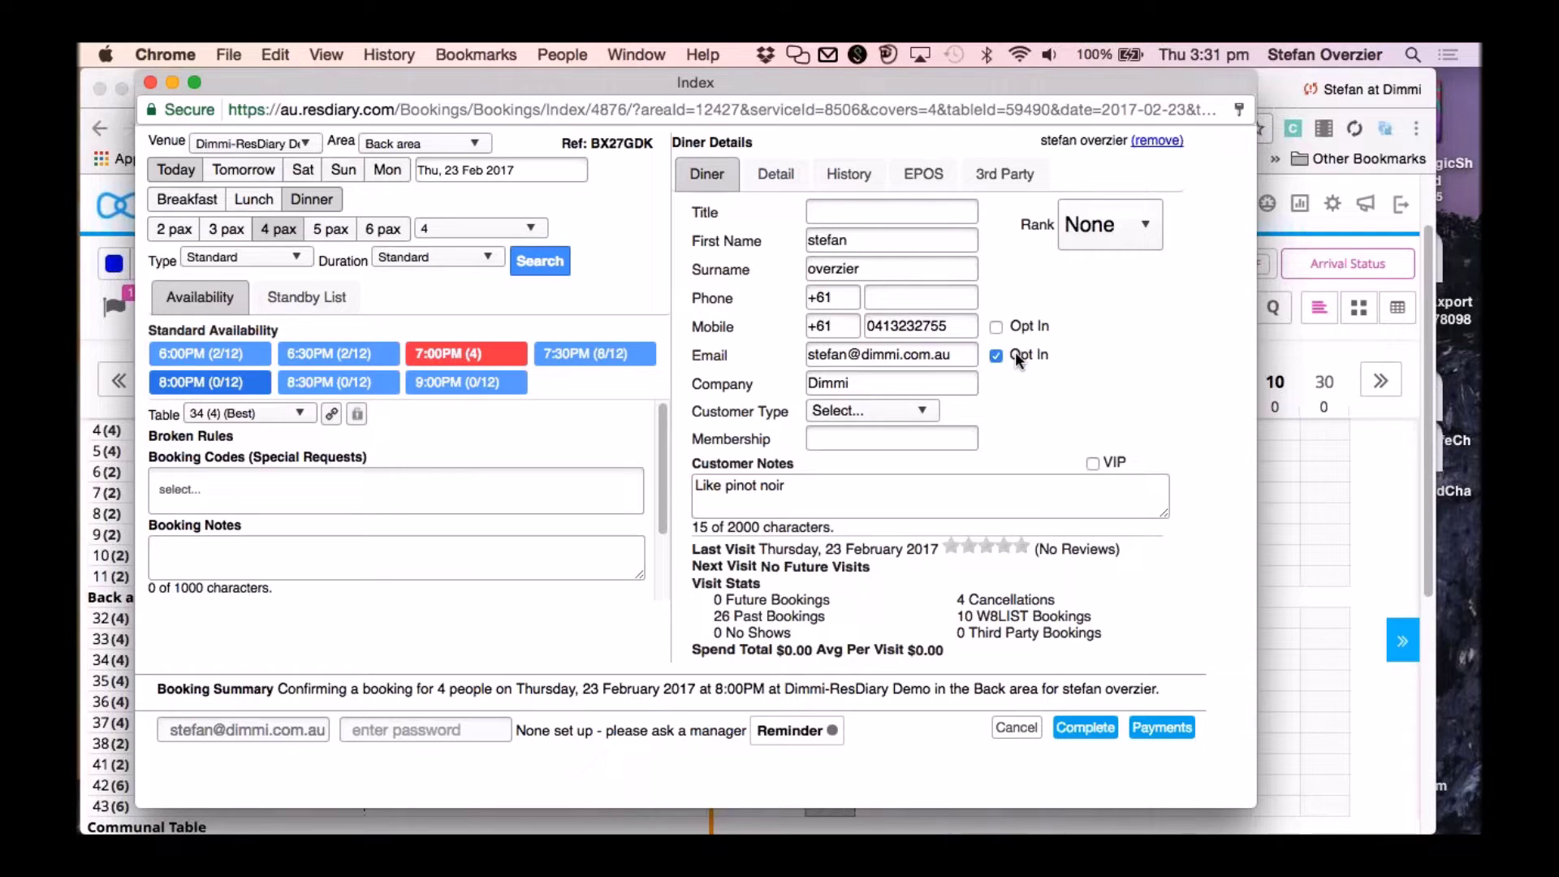
click(894, 380)
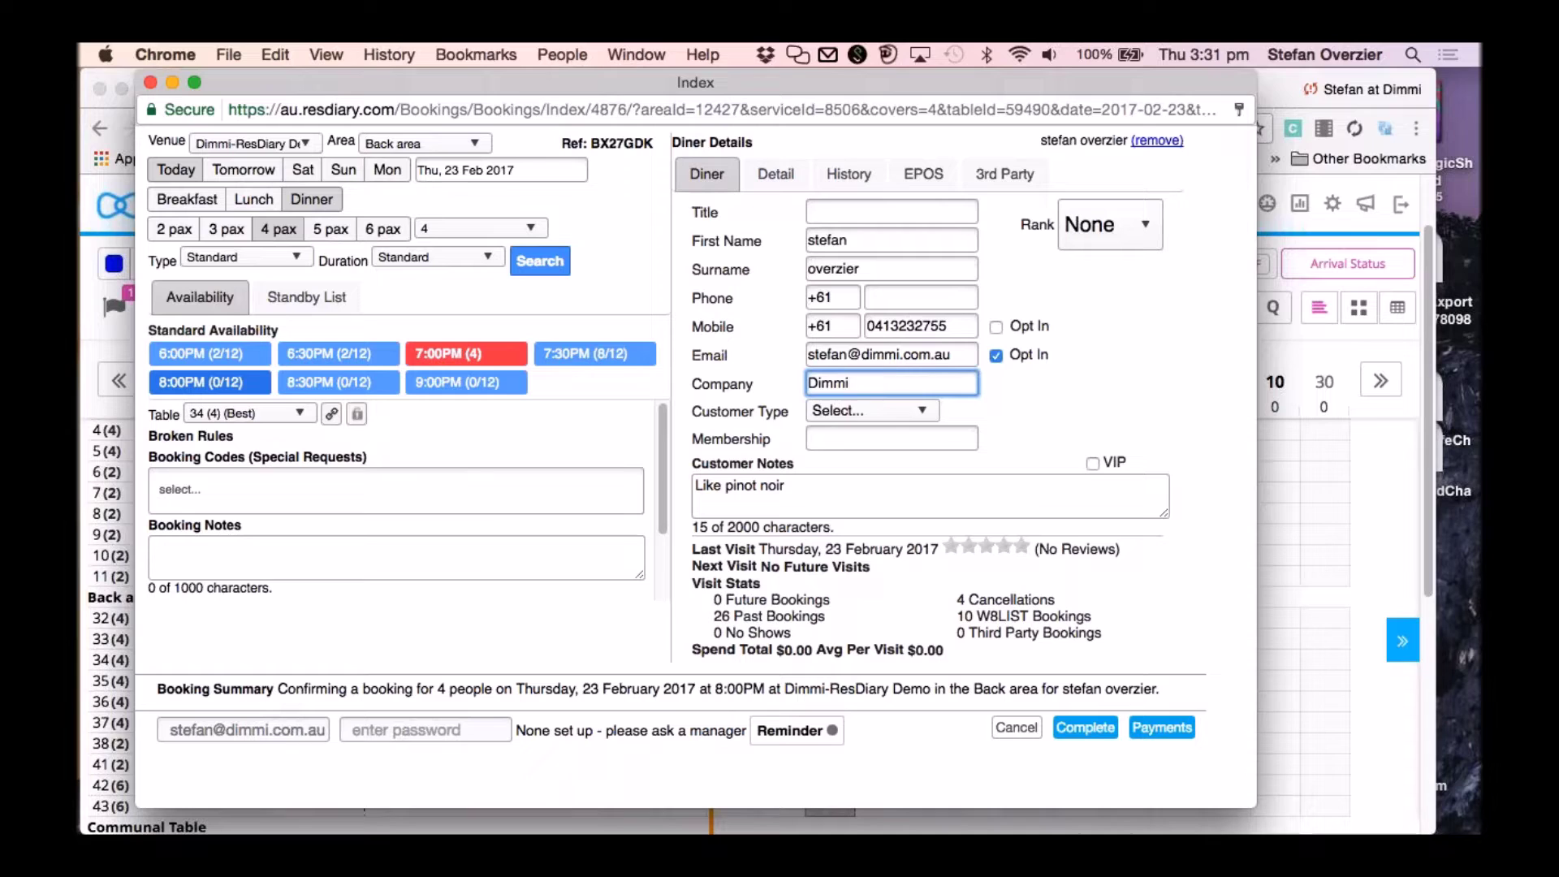
click(883, 411)
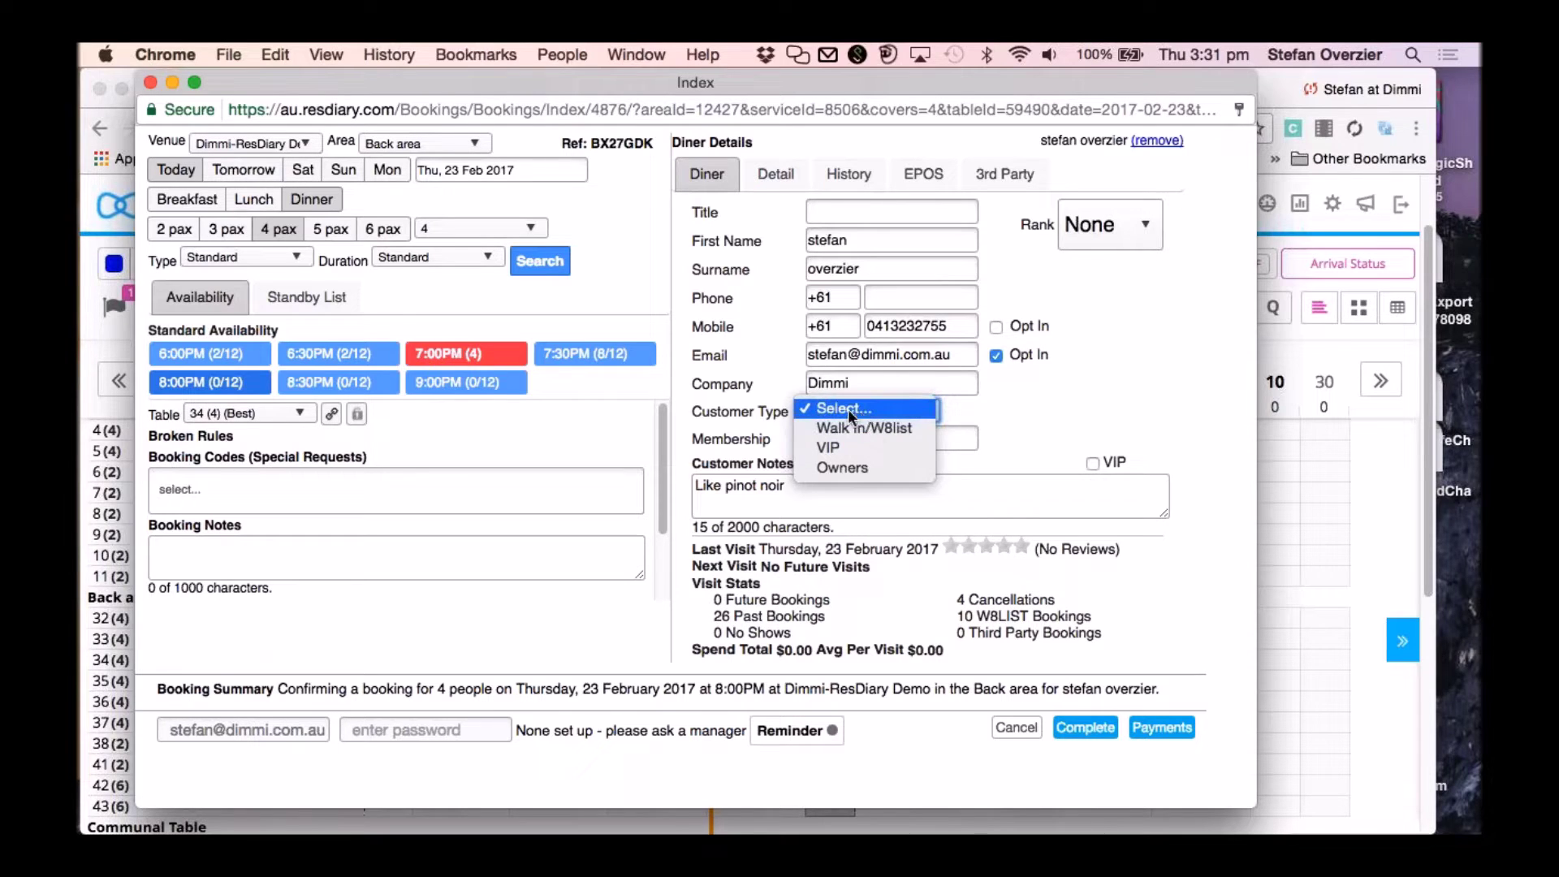
click(1106, 402)
click(907, 439)
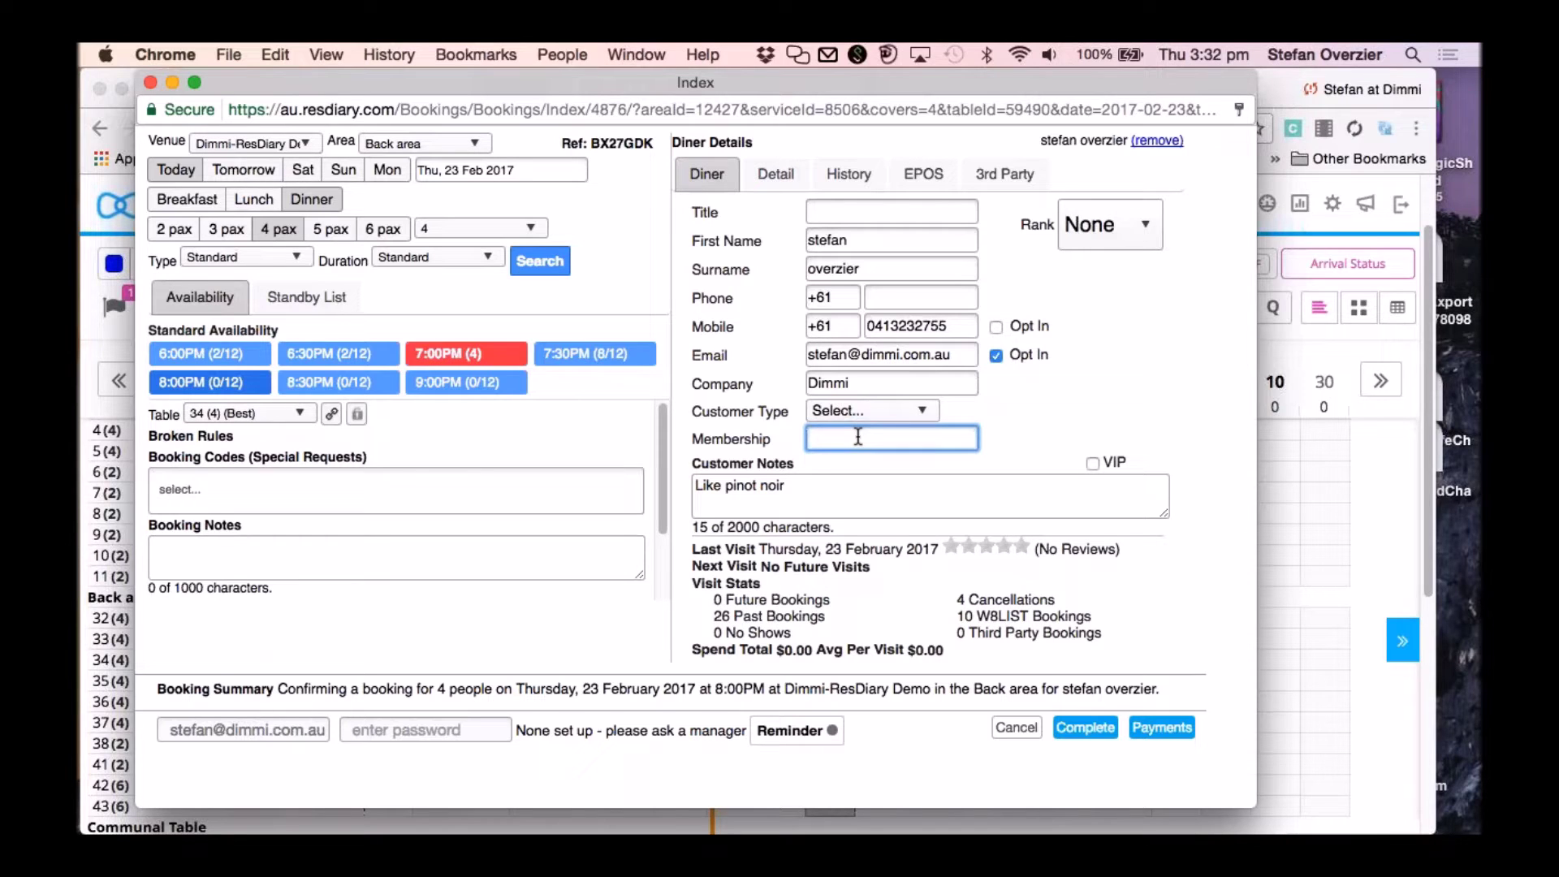
drag(762, 440, 703, 441)
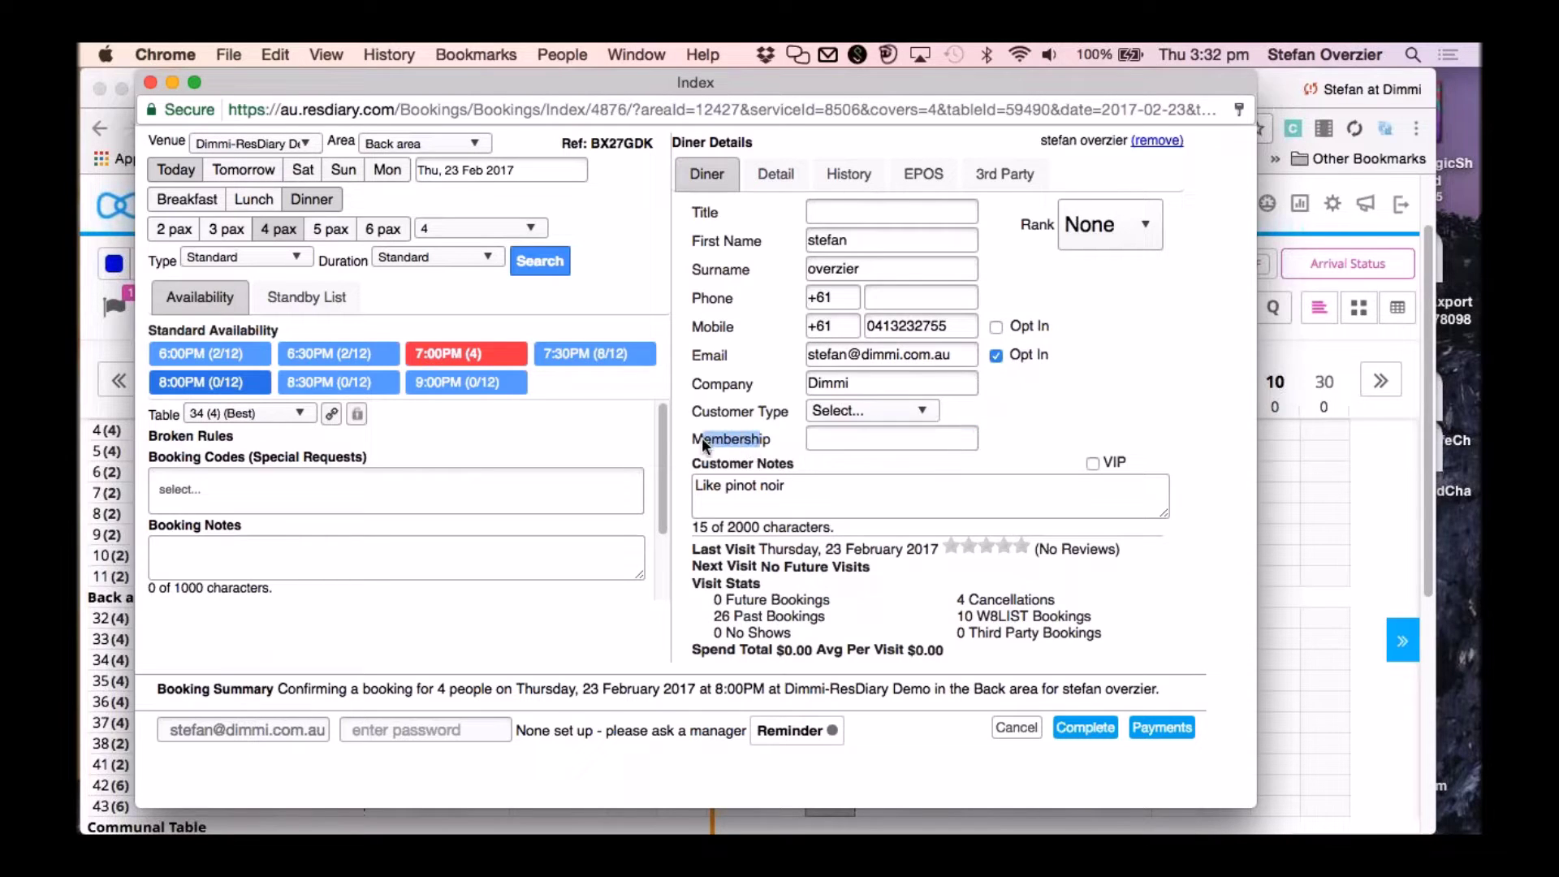
click(810, 439)
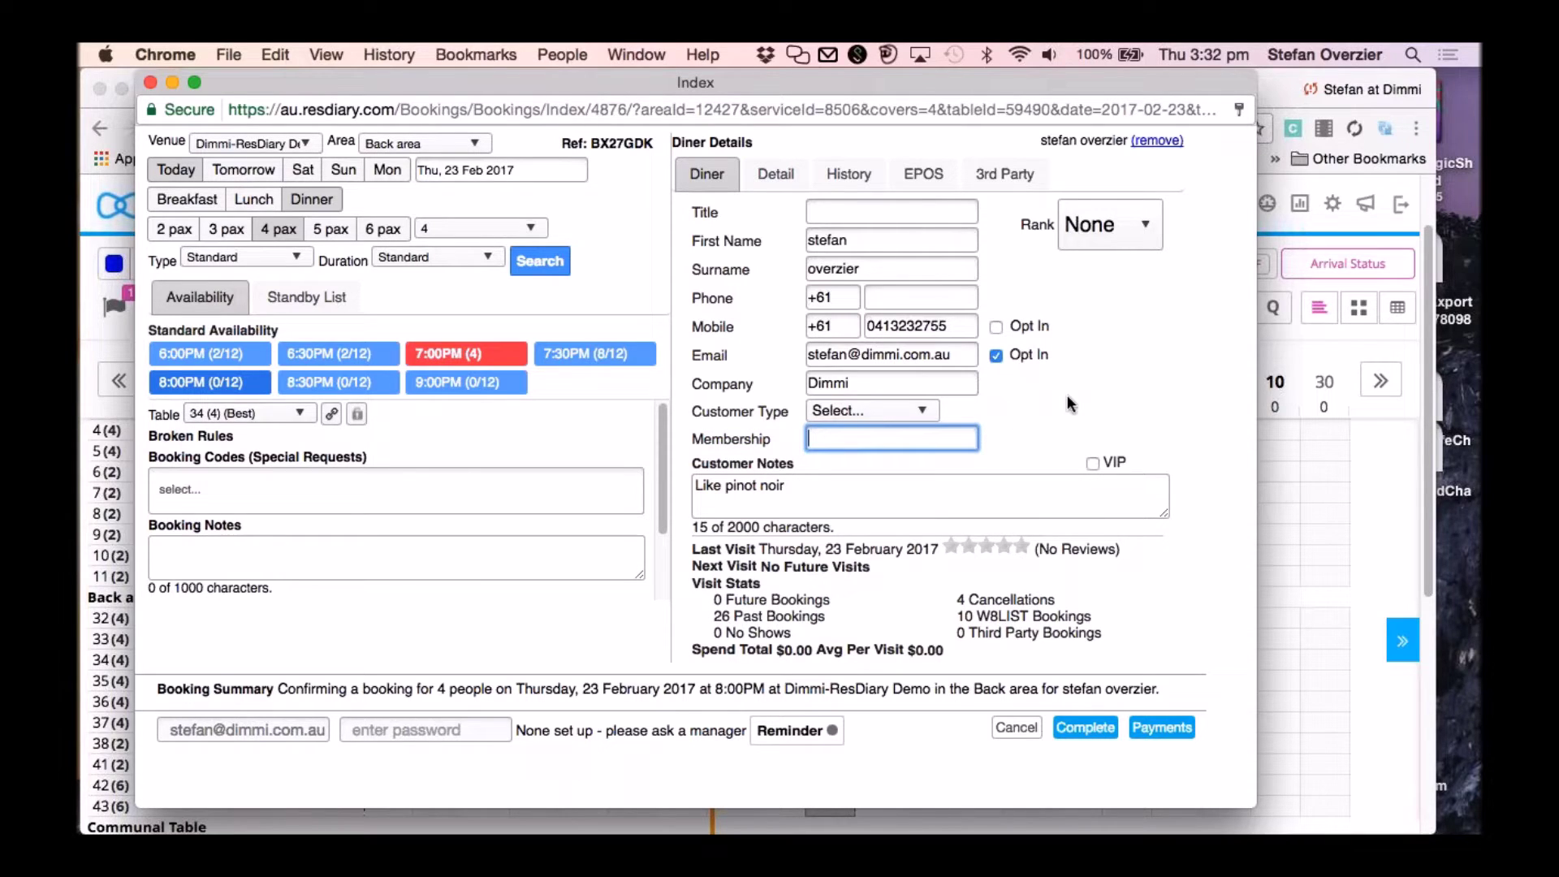
click(1120, 497)
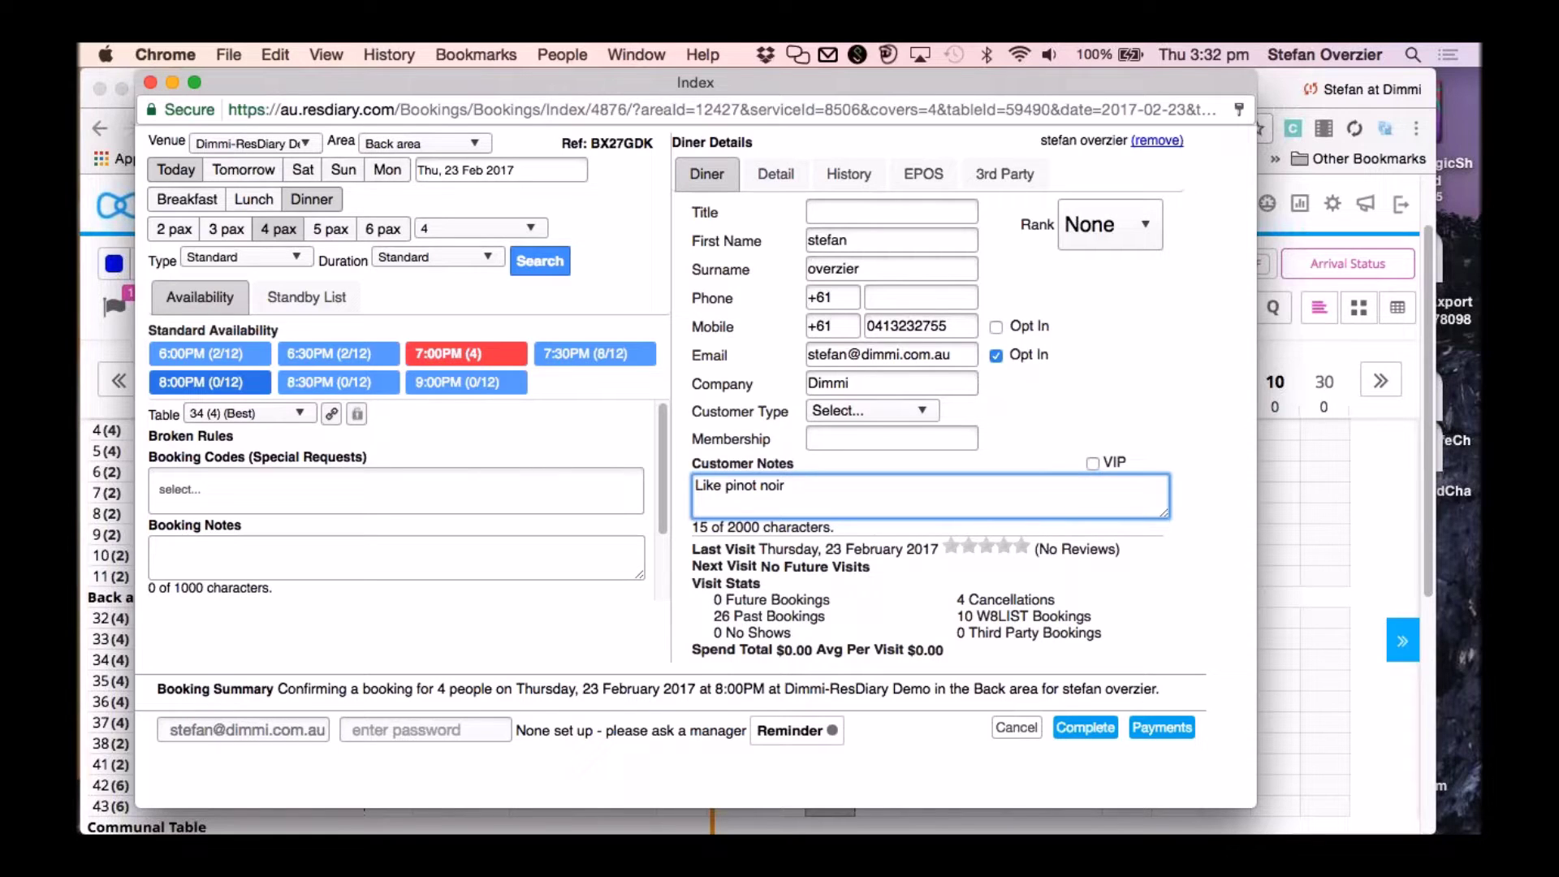
Enter "running late" as the booking note and add the Birthday booking code.
click(194, 562)
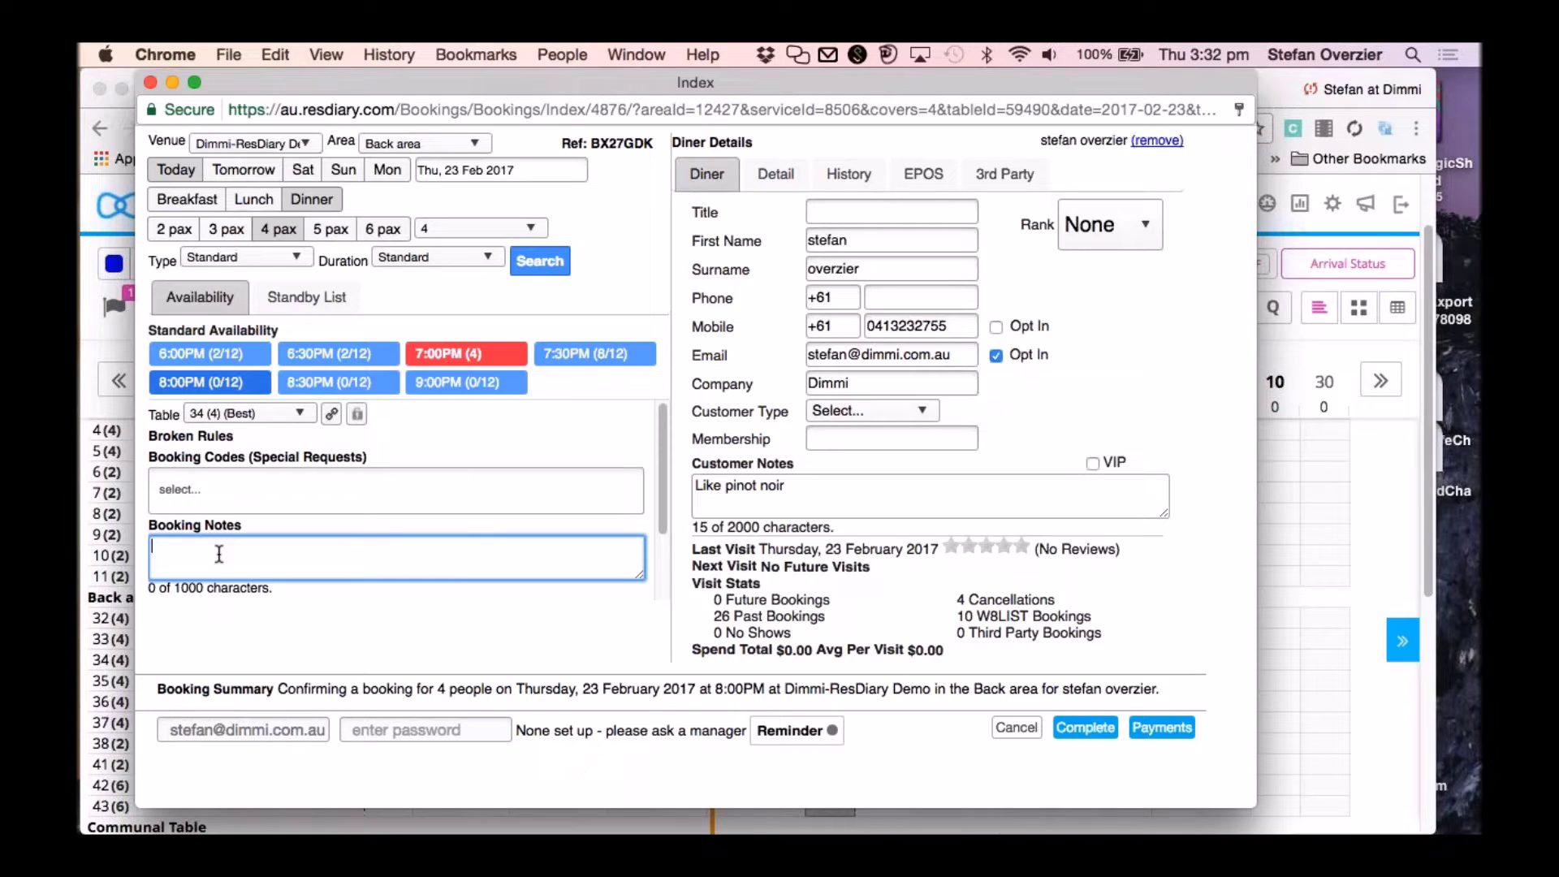
text(running late)
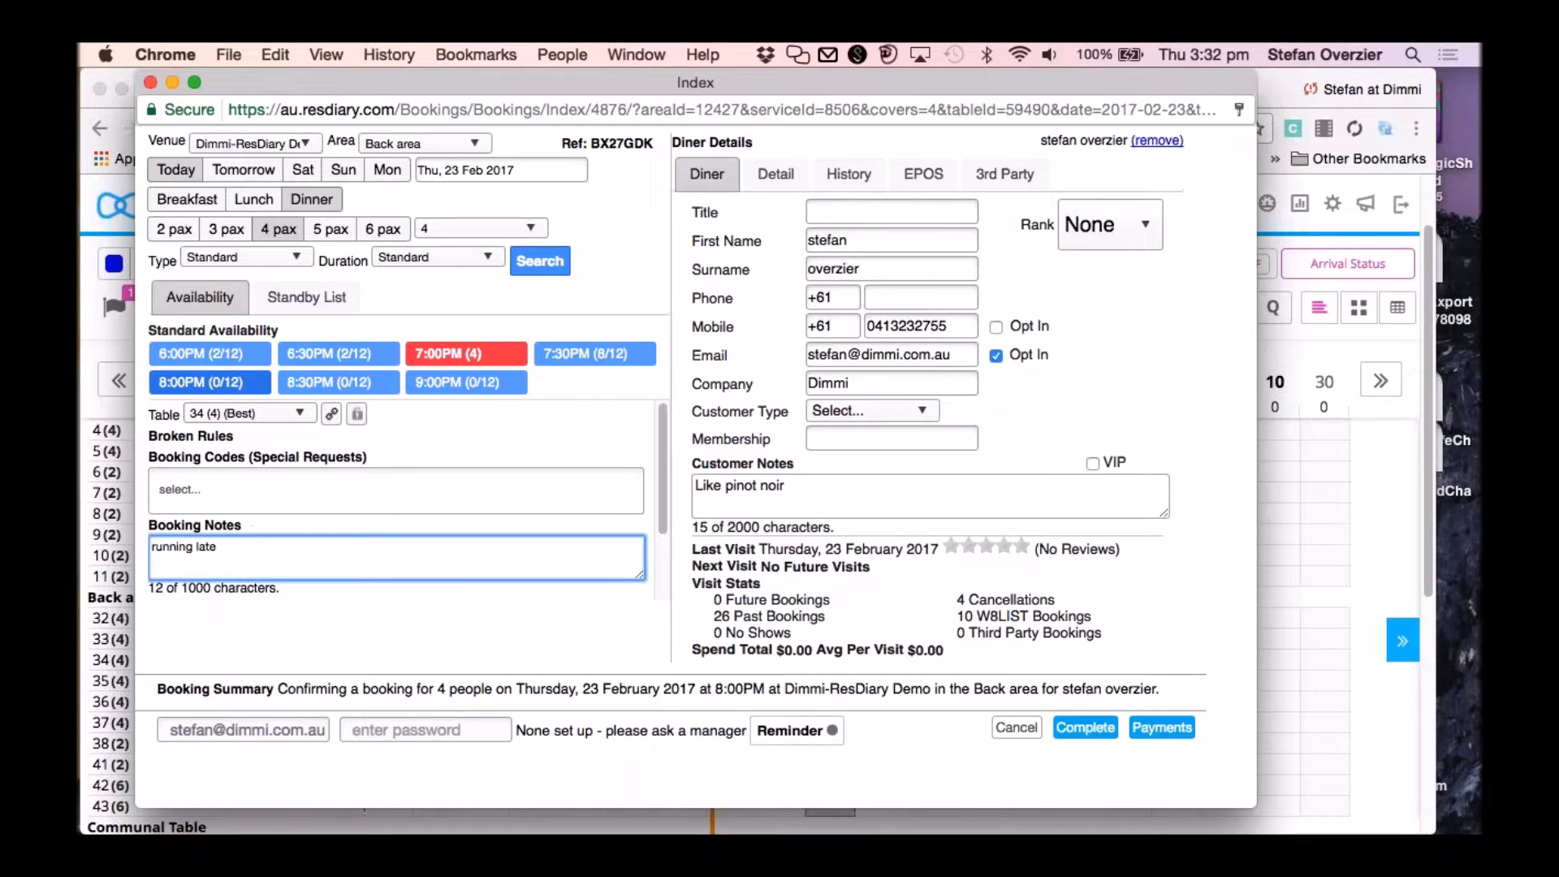
click(241, 487)
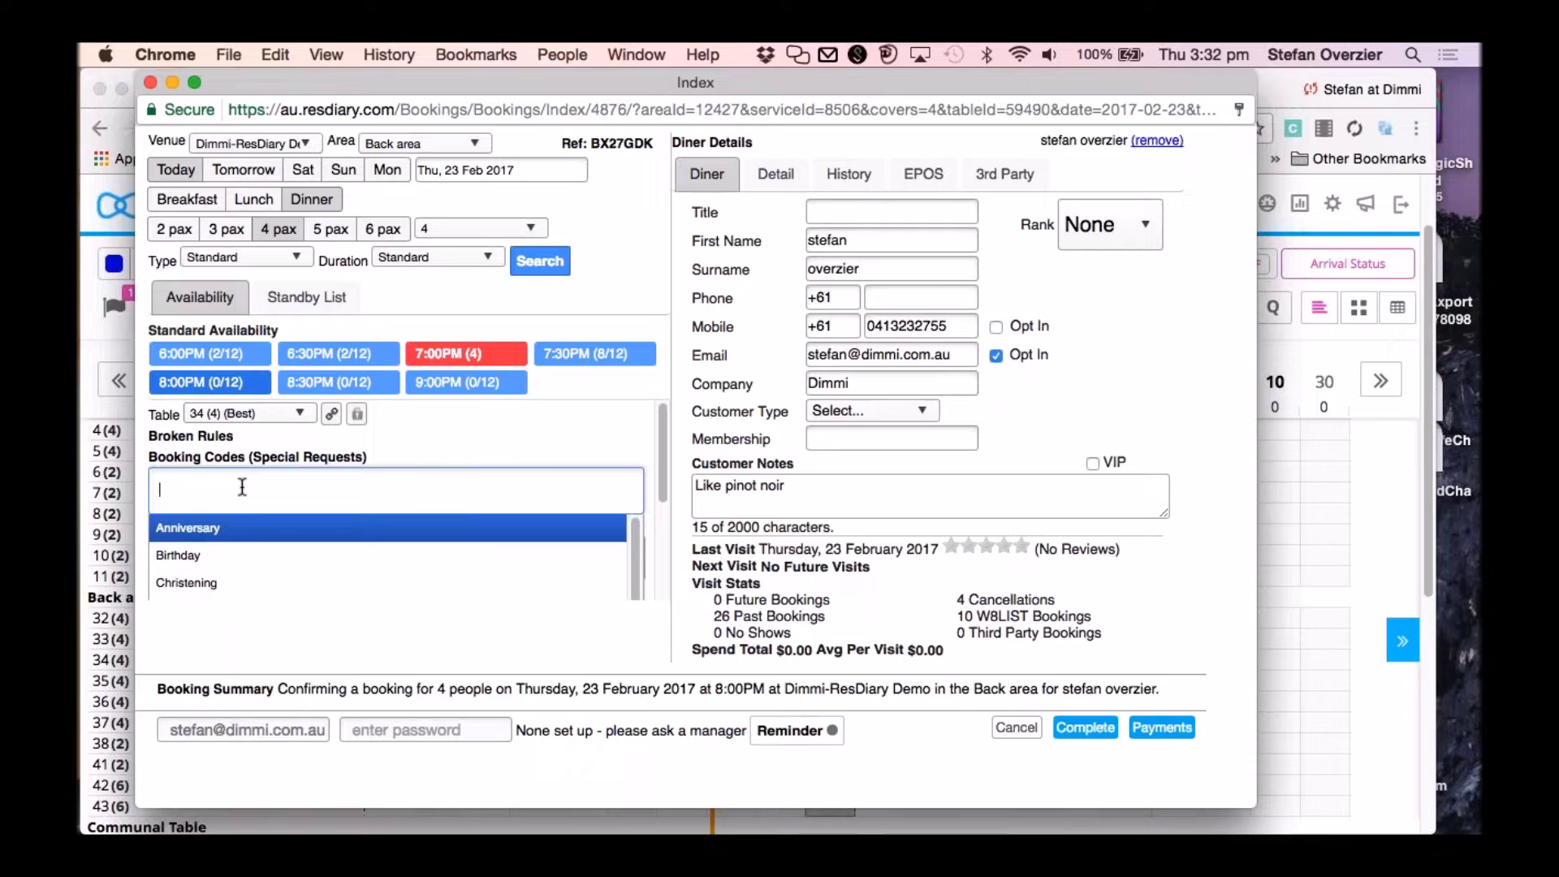
text(b)
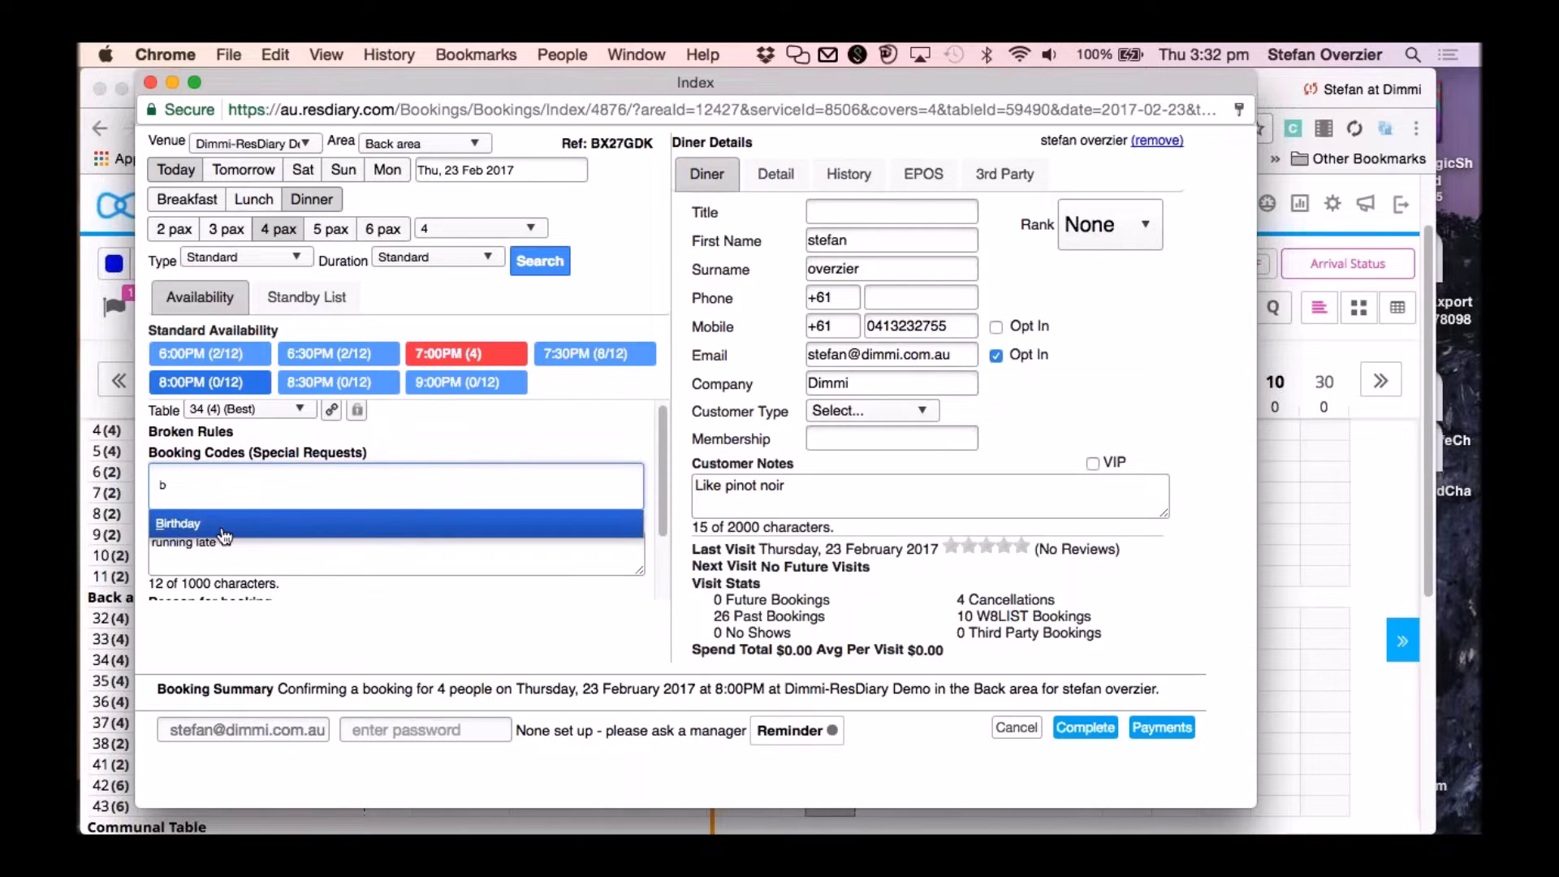
click(224, 534)
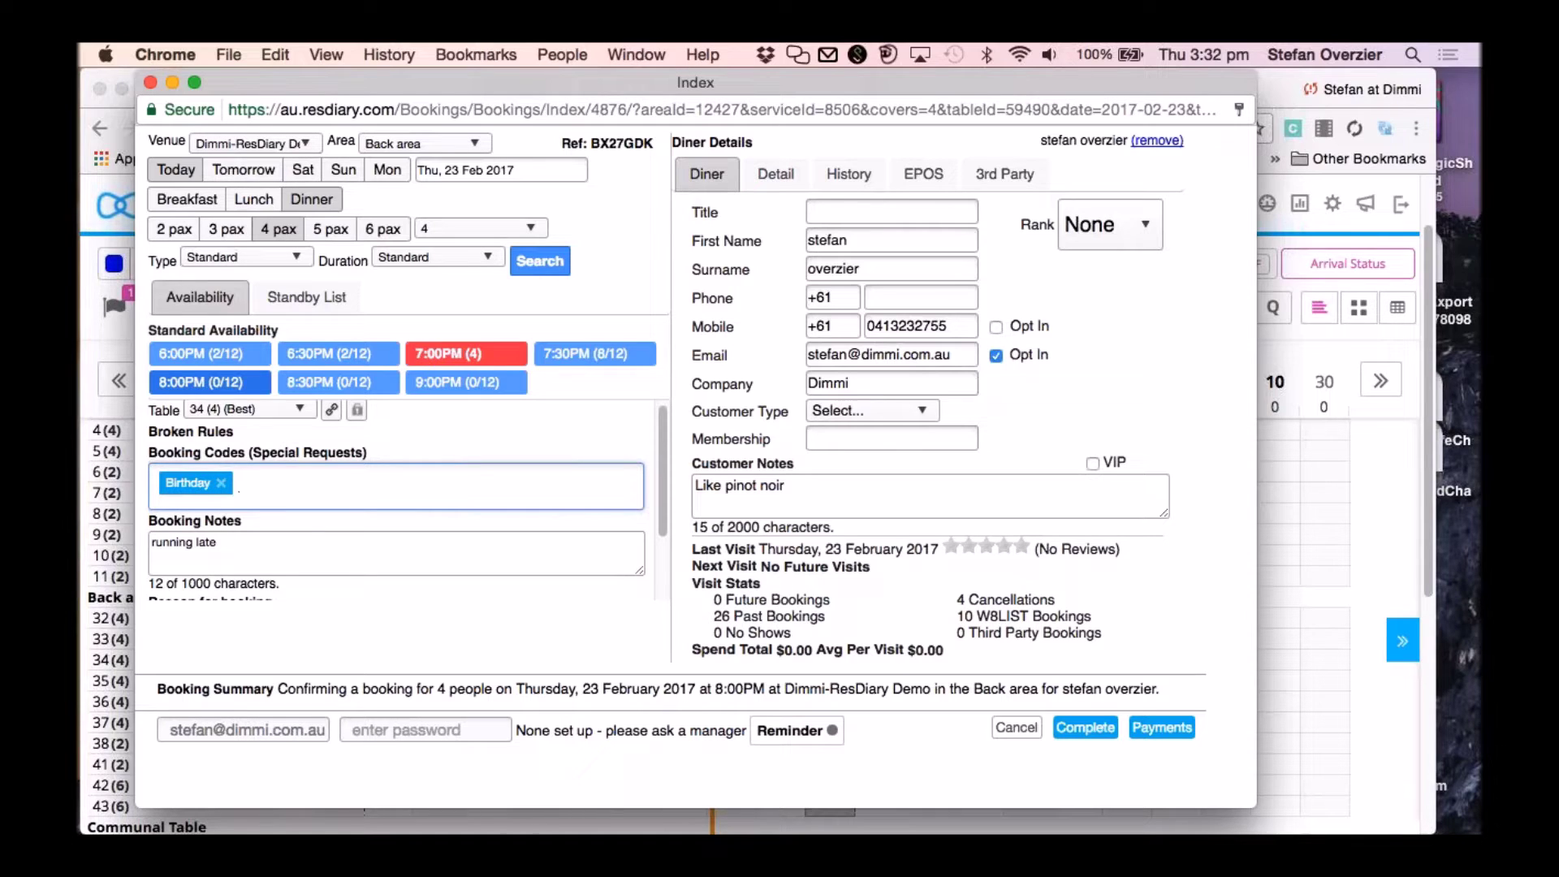
Complete the 8:00PM booking for 4 people and look at it with its icons on table 34 in the diary.
scroll(482, 530, down, 2)
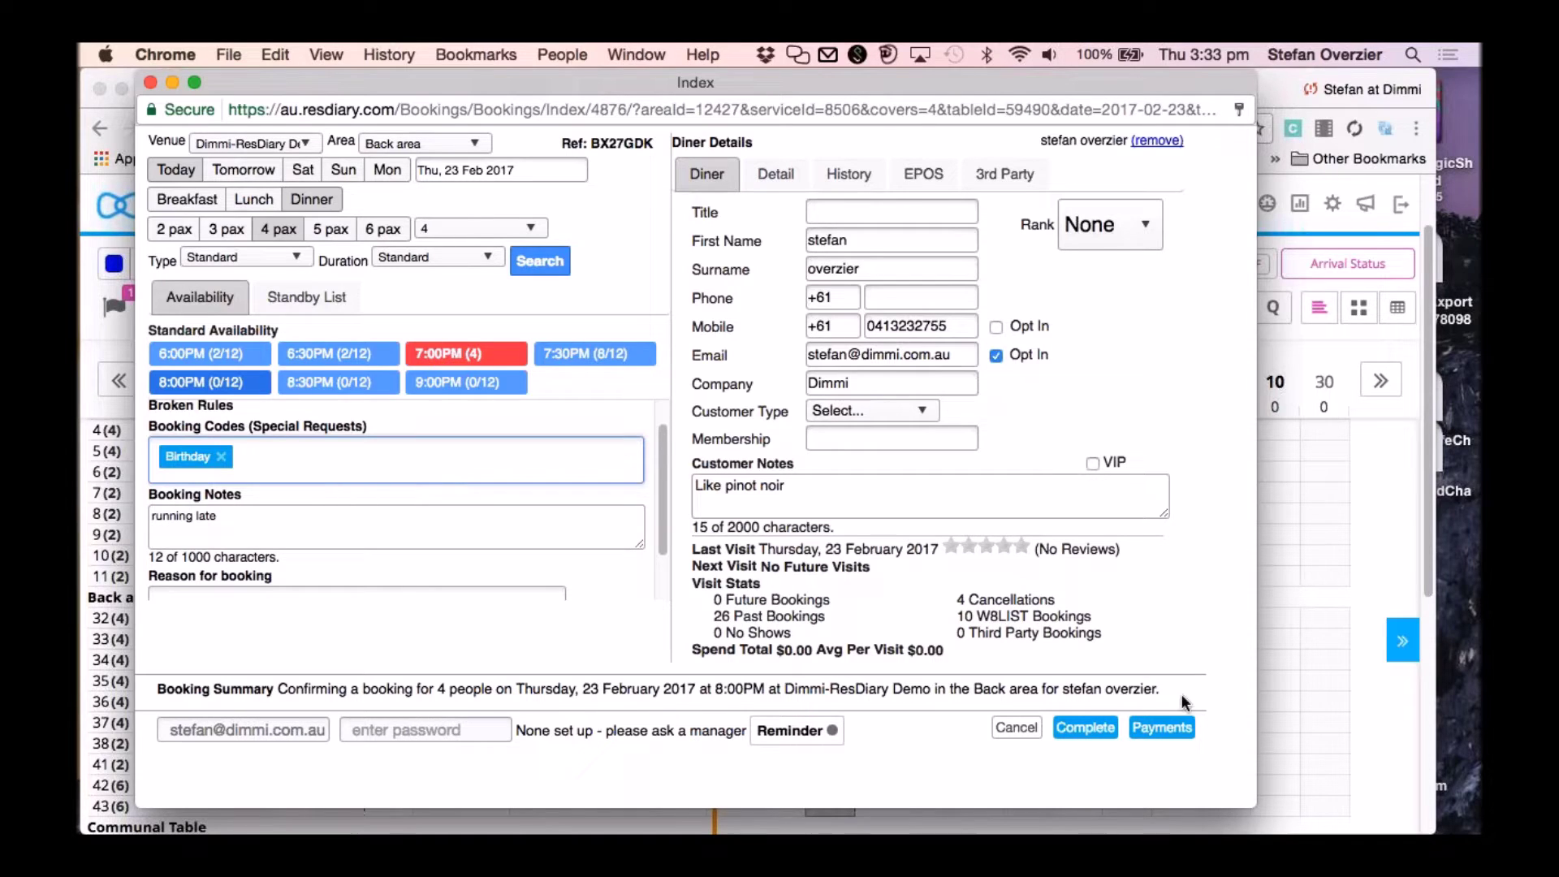
click(1095, 729)
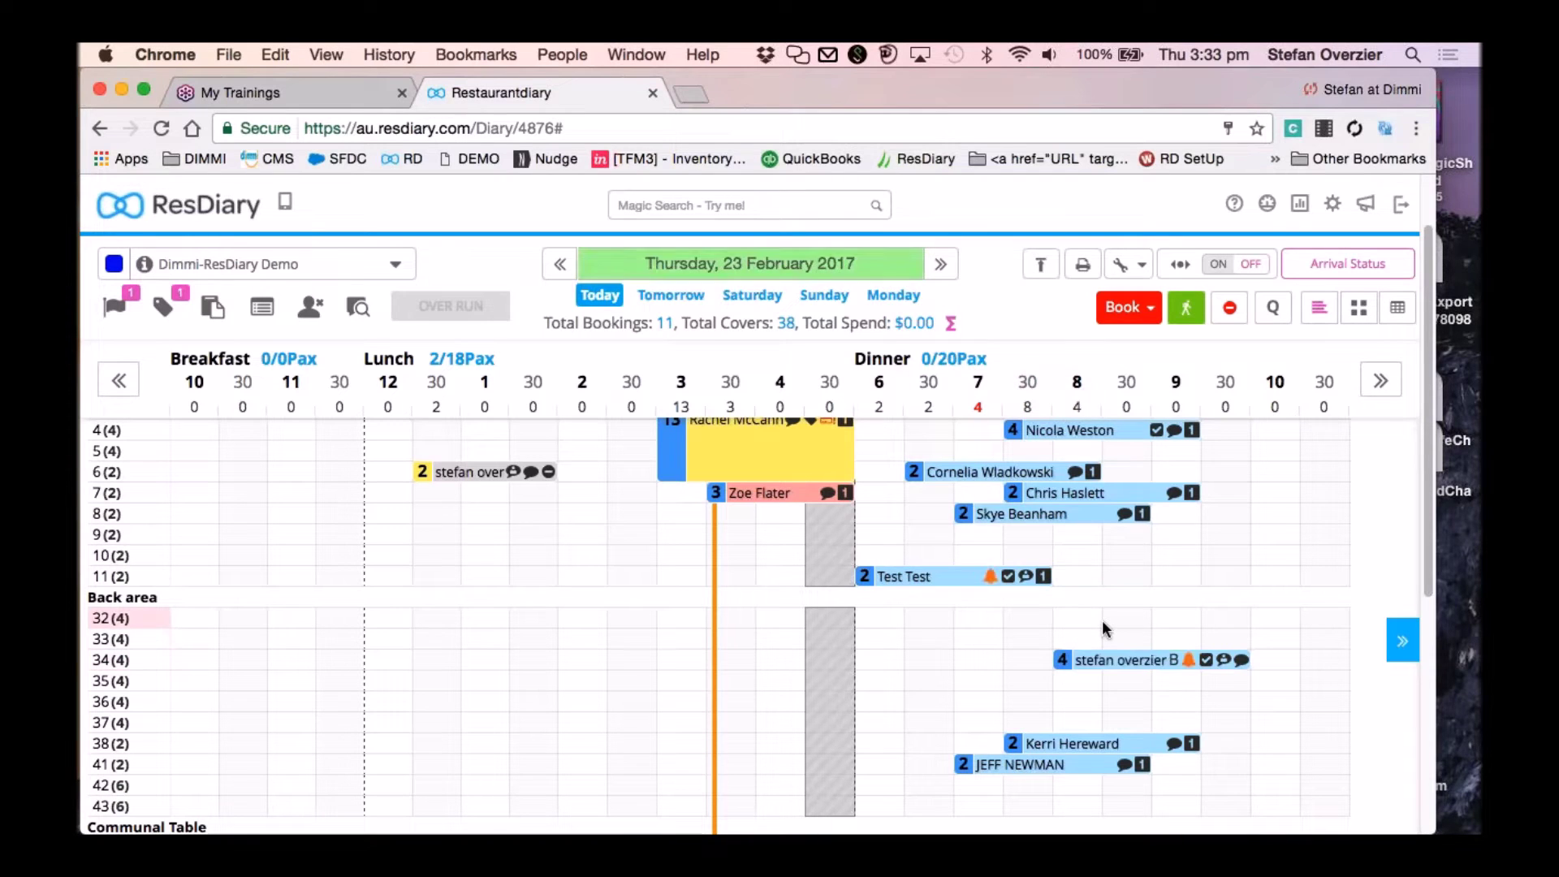
mouse_move(1133, 671)
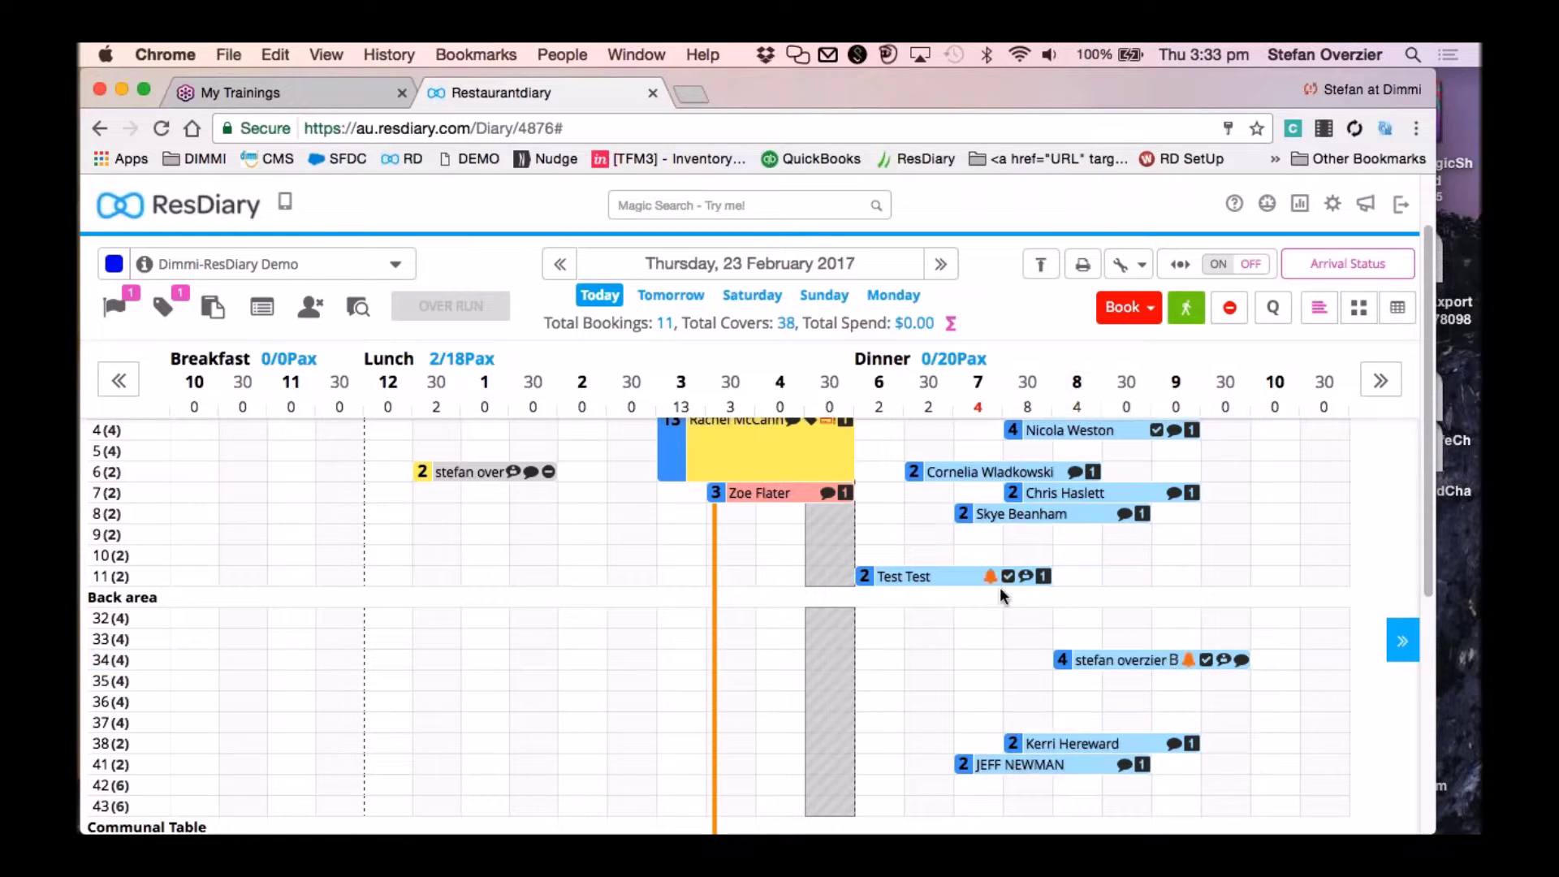
scroll(938, 570, up, 2)
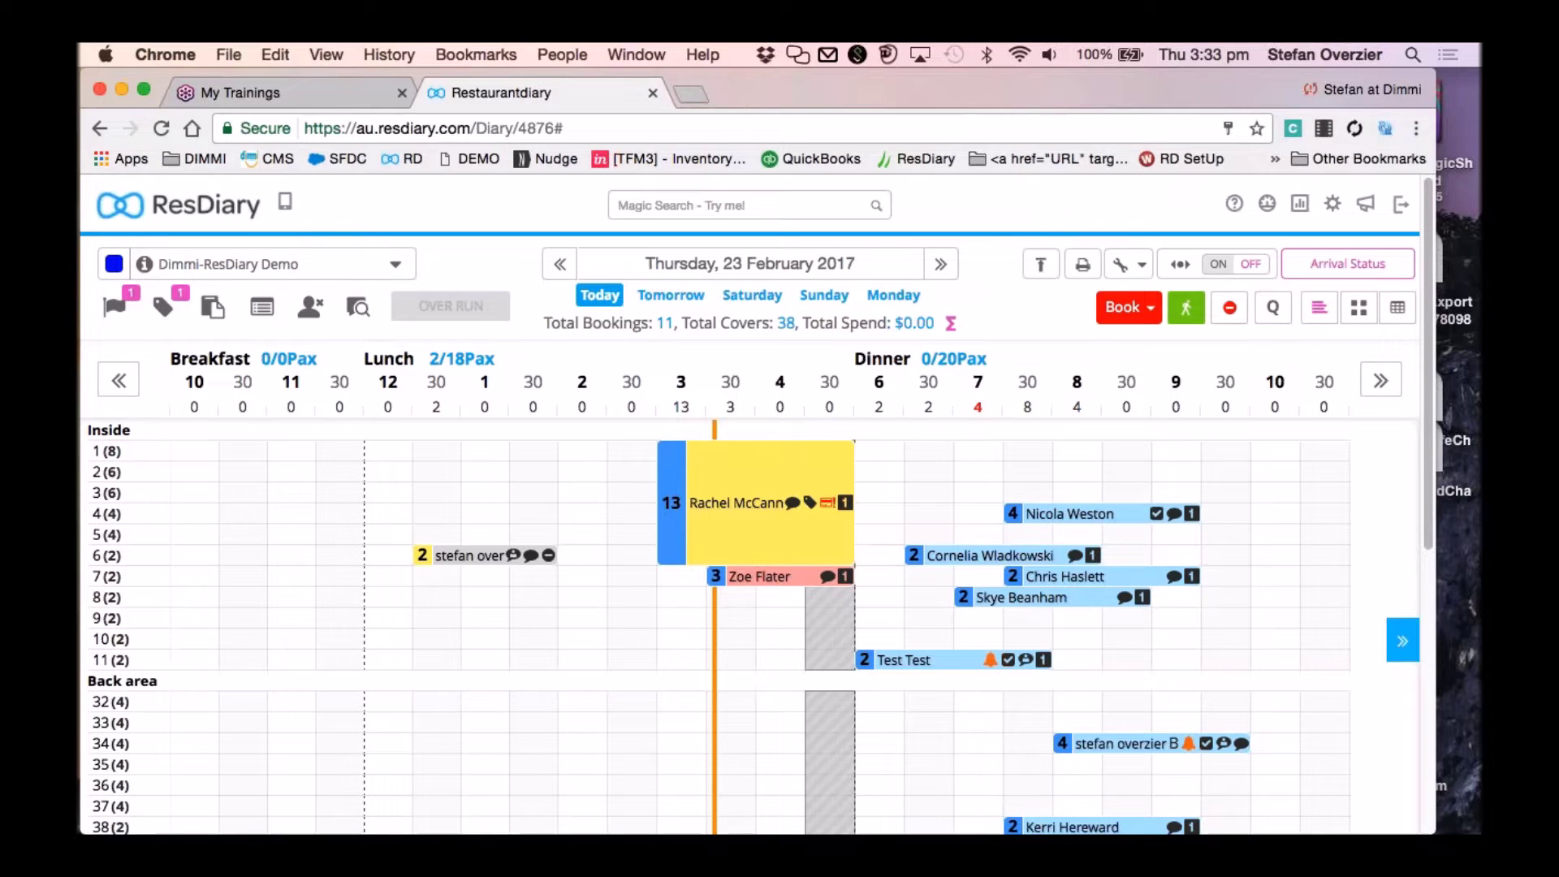
Show the table plan, reposition it so all upper tables are in view, and set it to the current 3:30 time slot.
click(1359, 307)
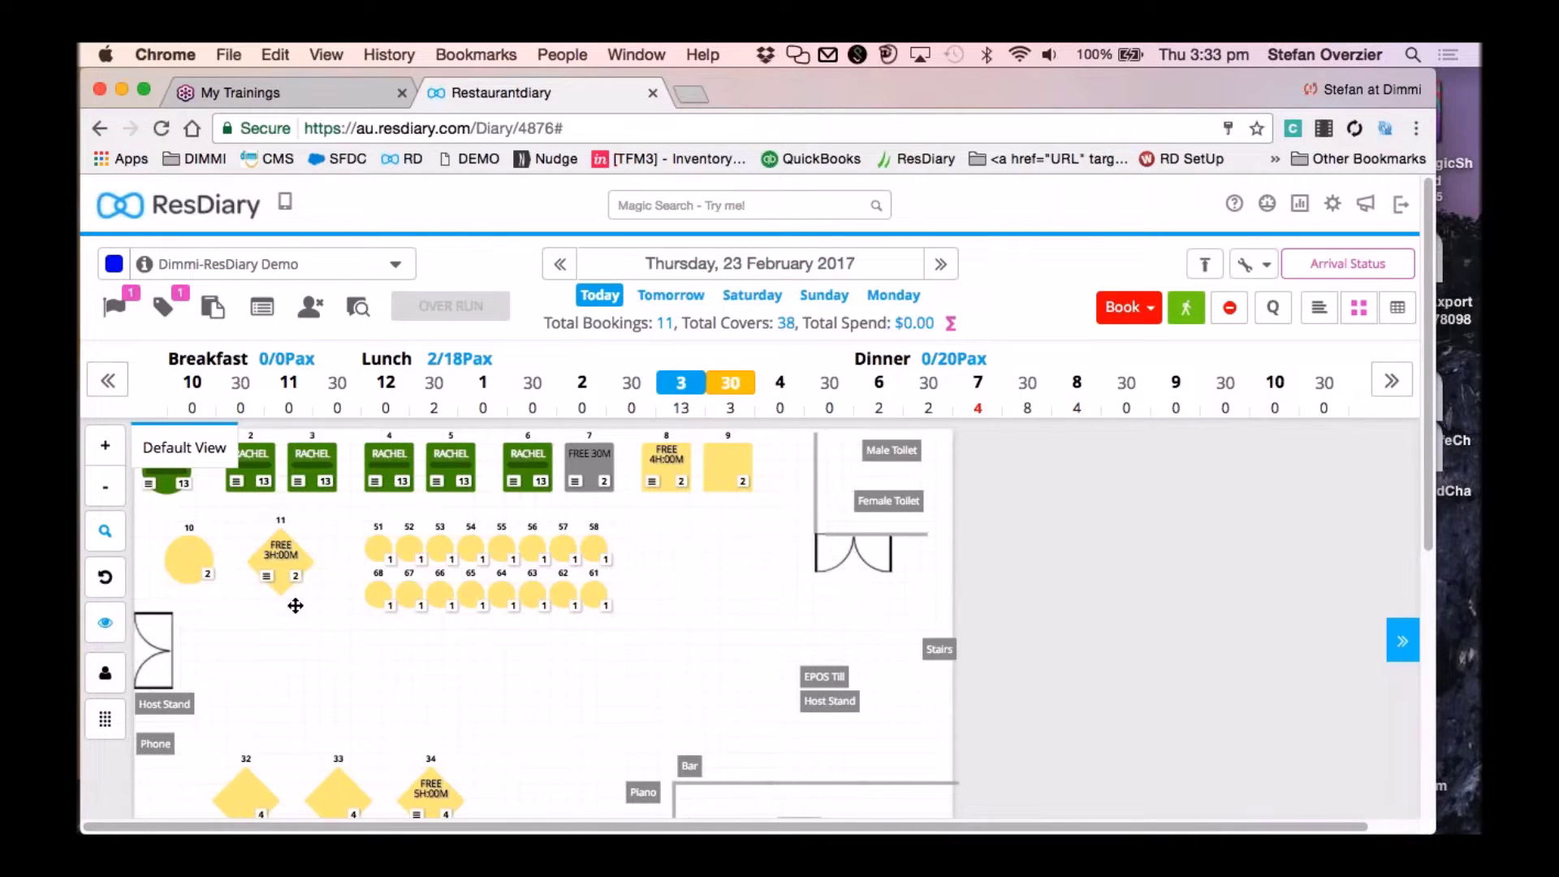
drag(295, 602, 413, 620)
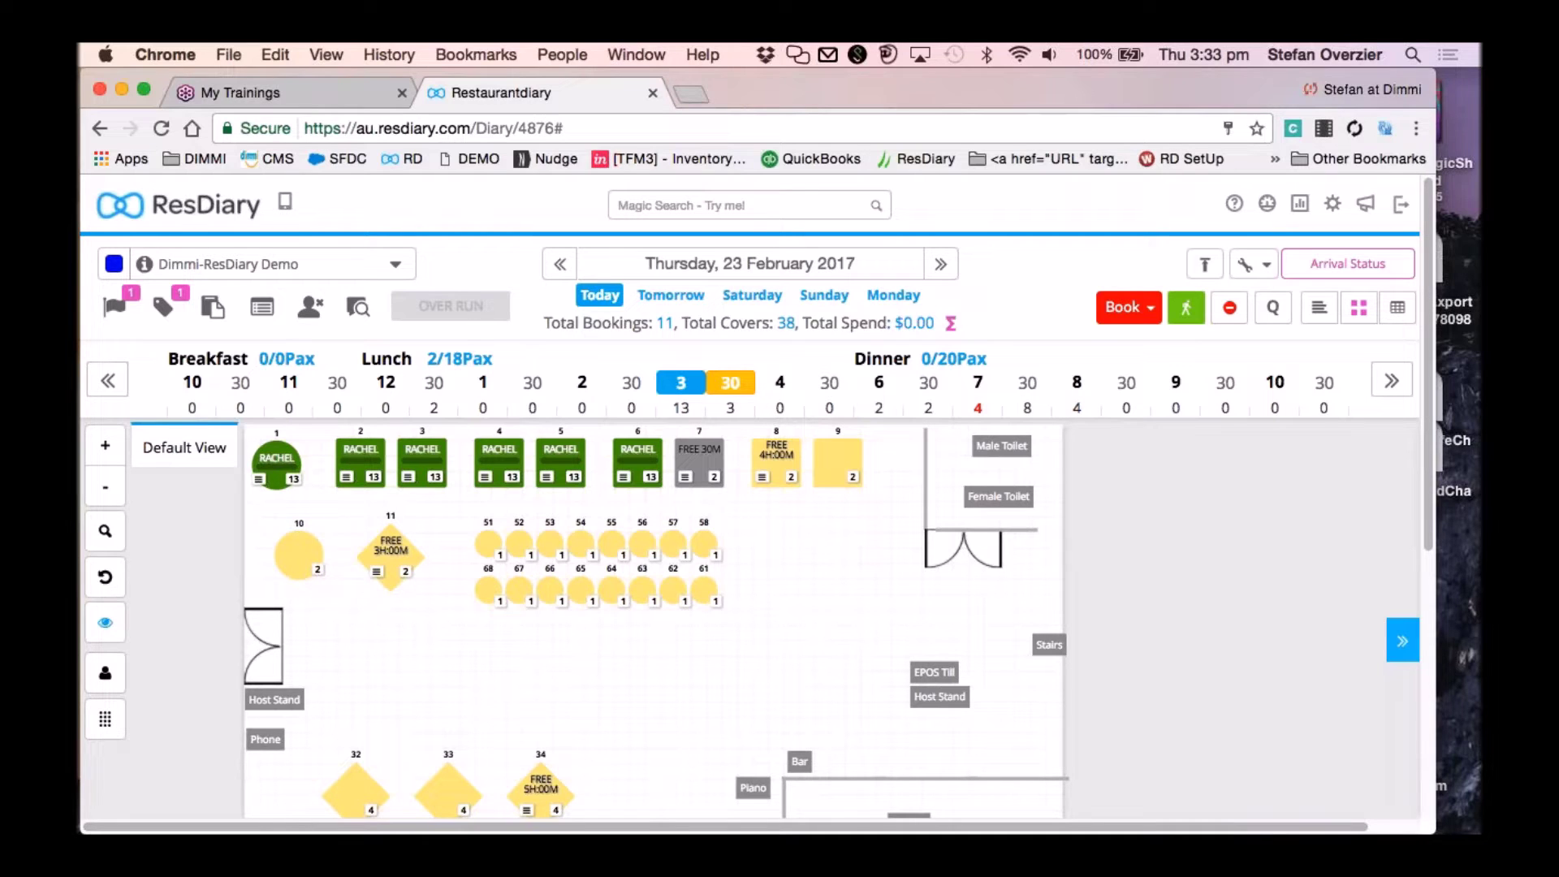
click(736, 386)
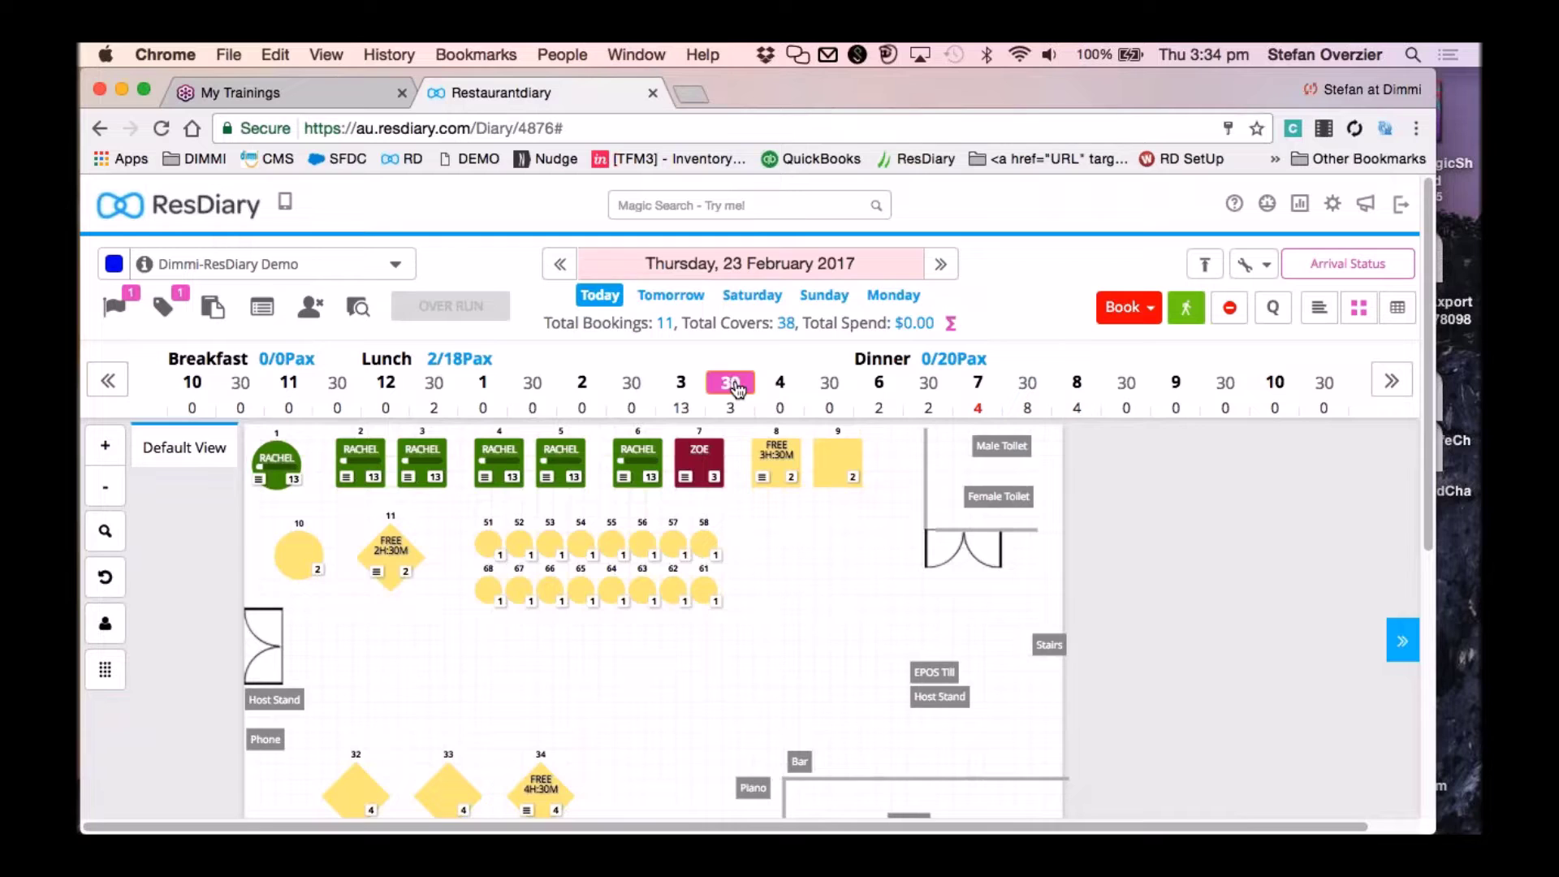
click(735, 387)
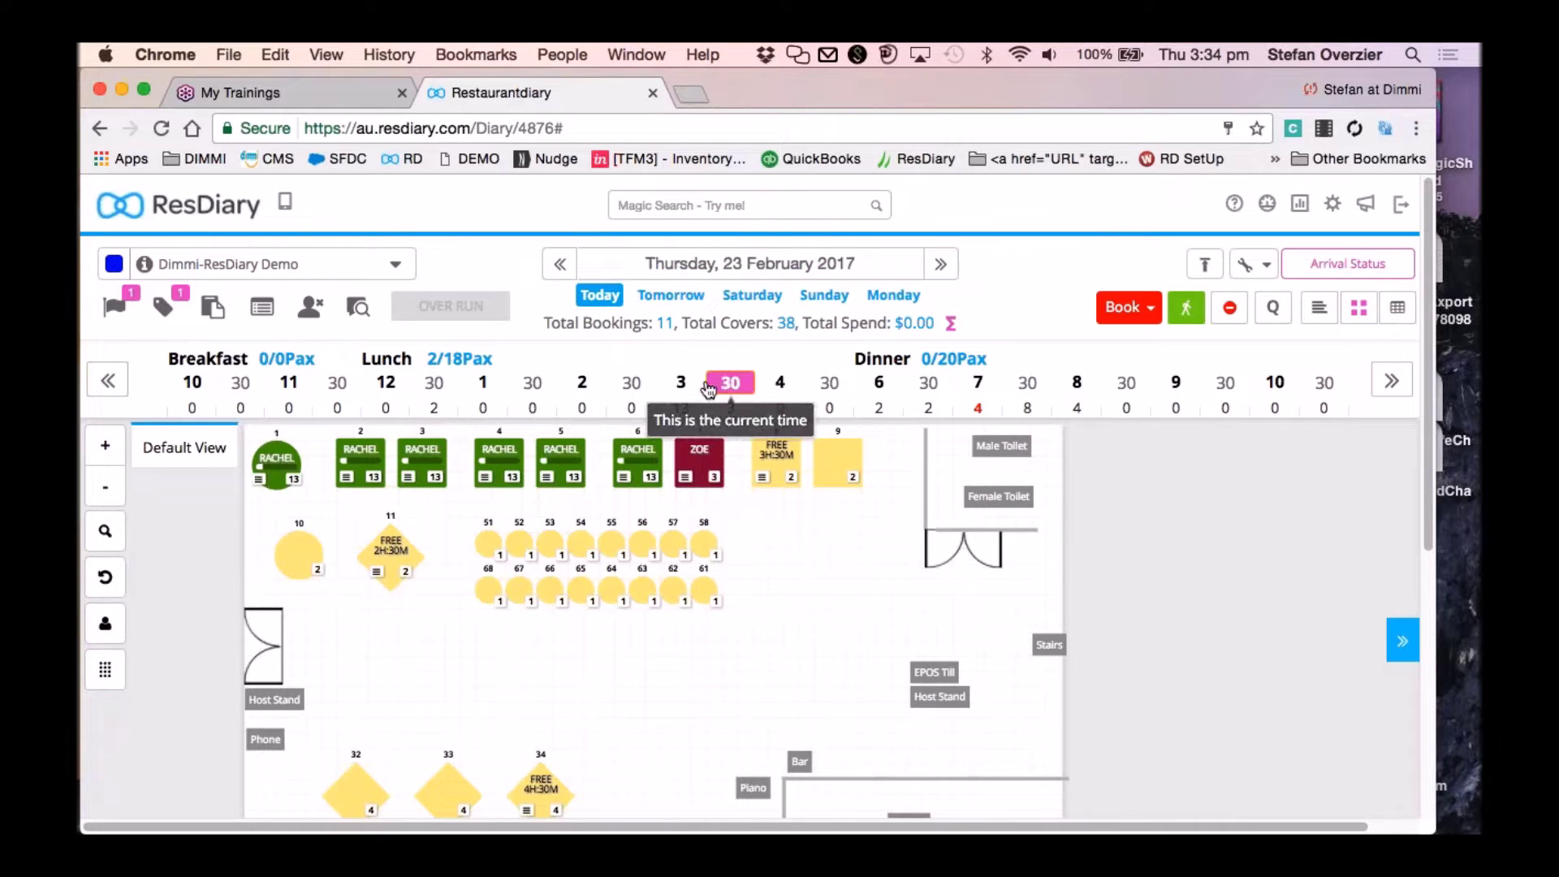
Check table occupancy on the plan for the 4:00, 4:30 and 6:00 slots and return to the current 3:30 slot.
click(783, 383)
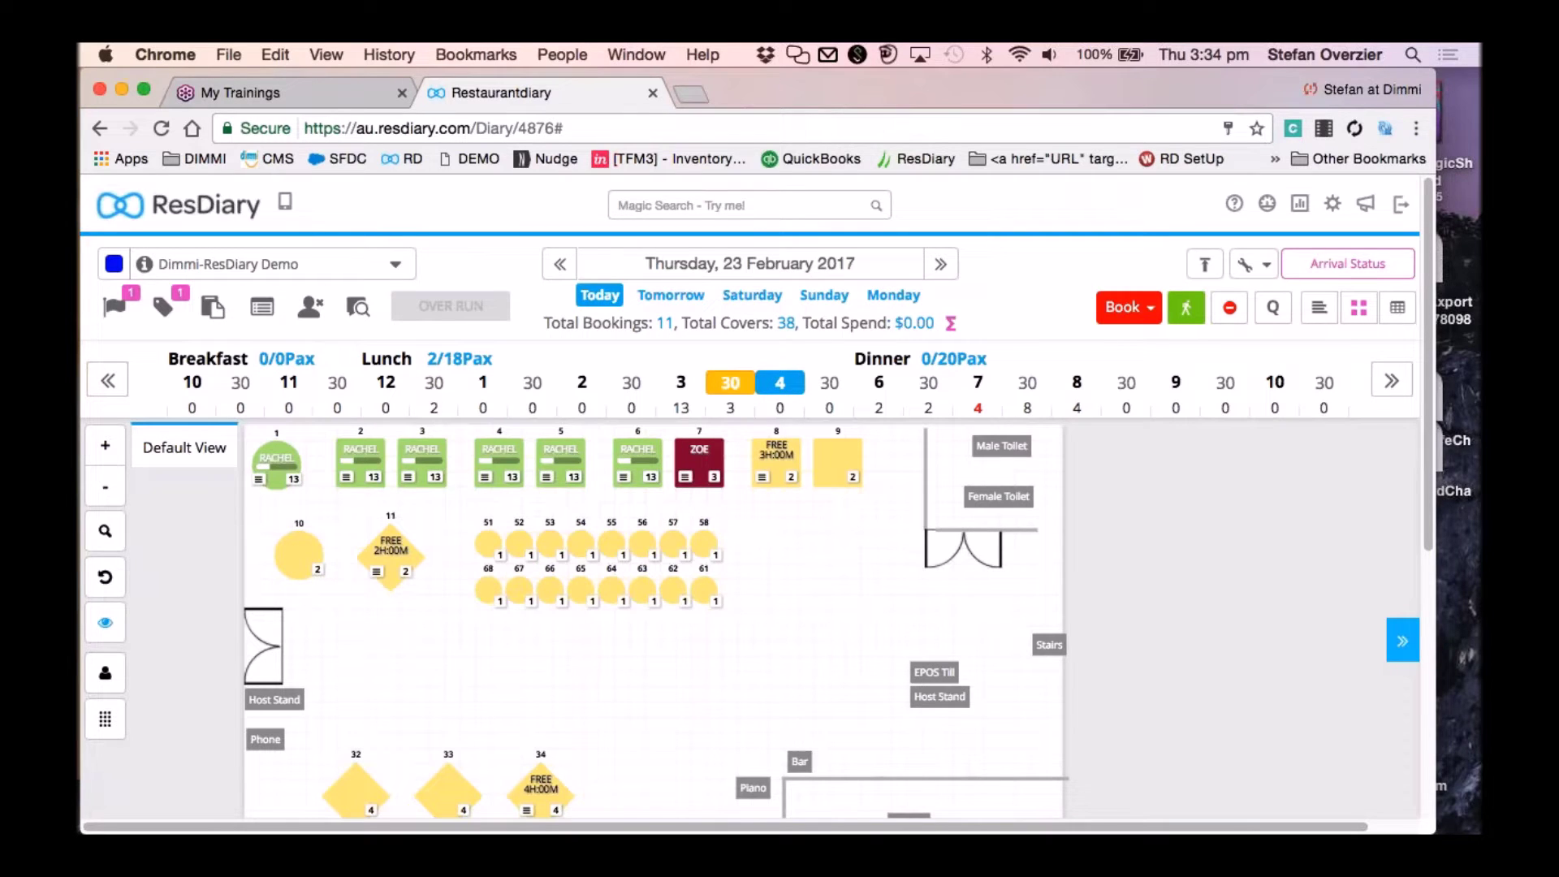
mouse_move(633, 469)
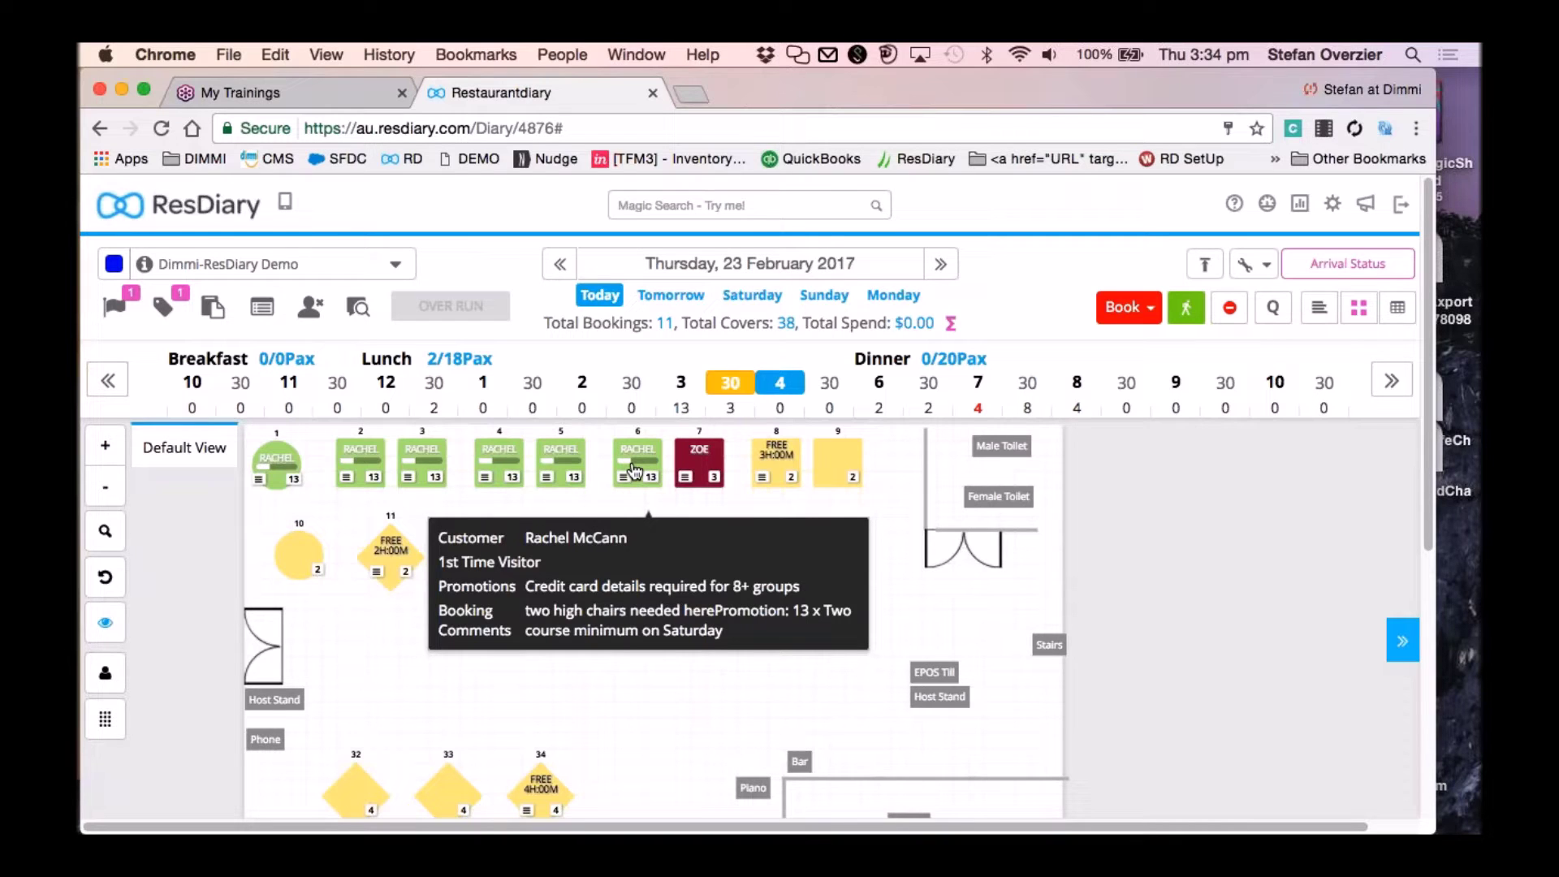
click(830, 385)
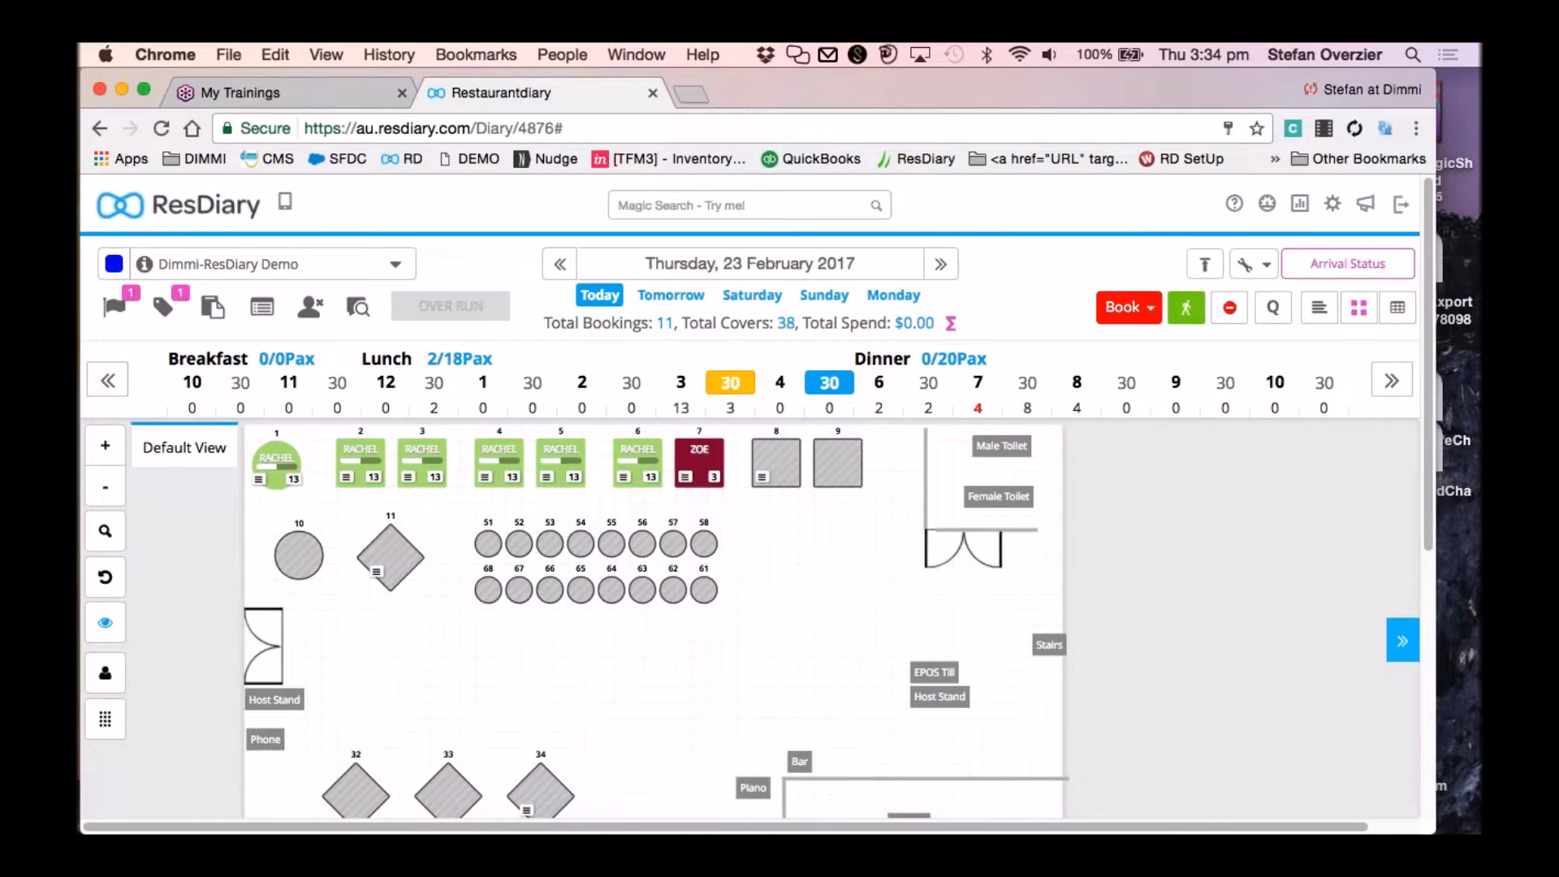
click(880, 385)
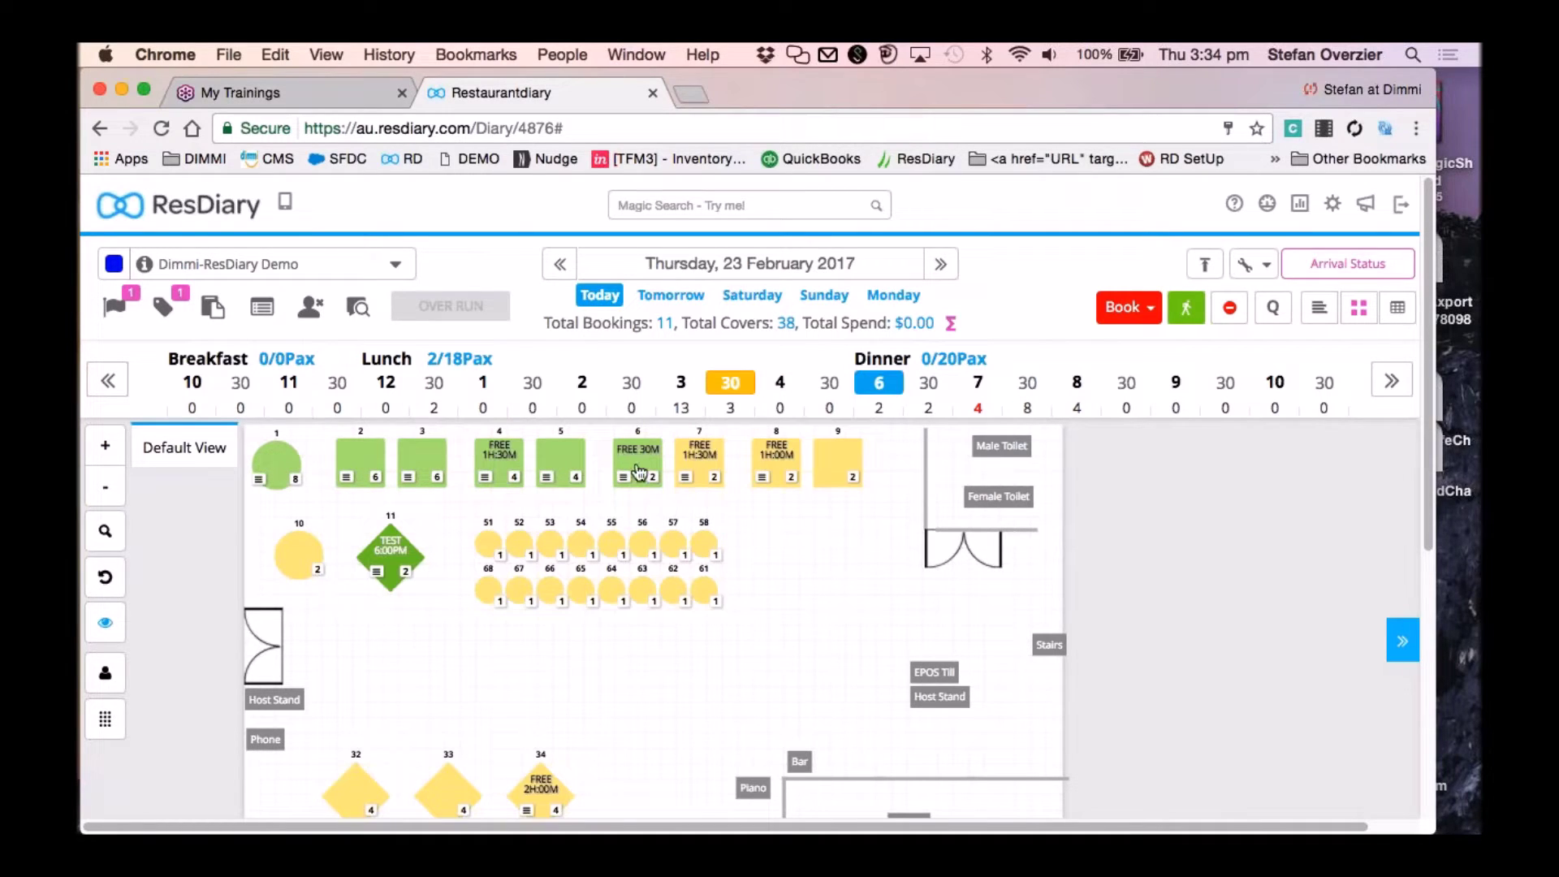
click(731, 385)
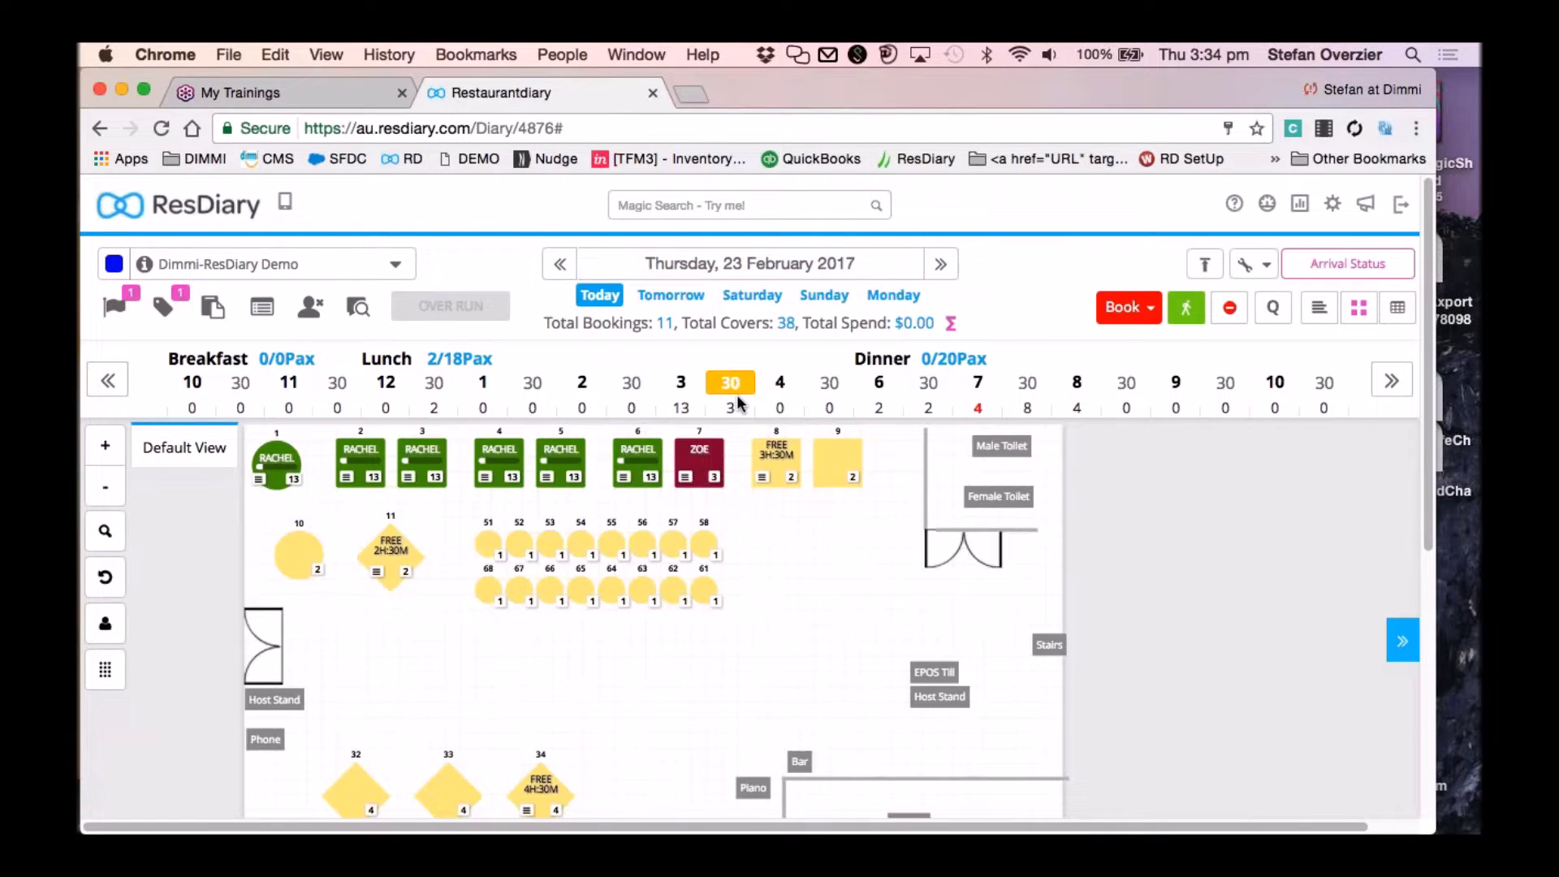
click(700, 460)
Start a 6:30PM booking for 8 people on table 1 from the table plan and pick the existing diner by surname.
click(930, 386)
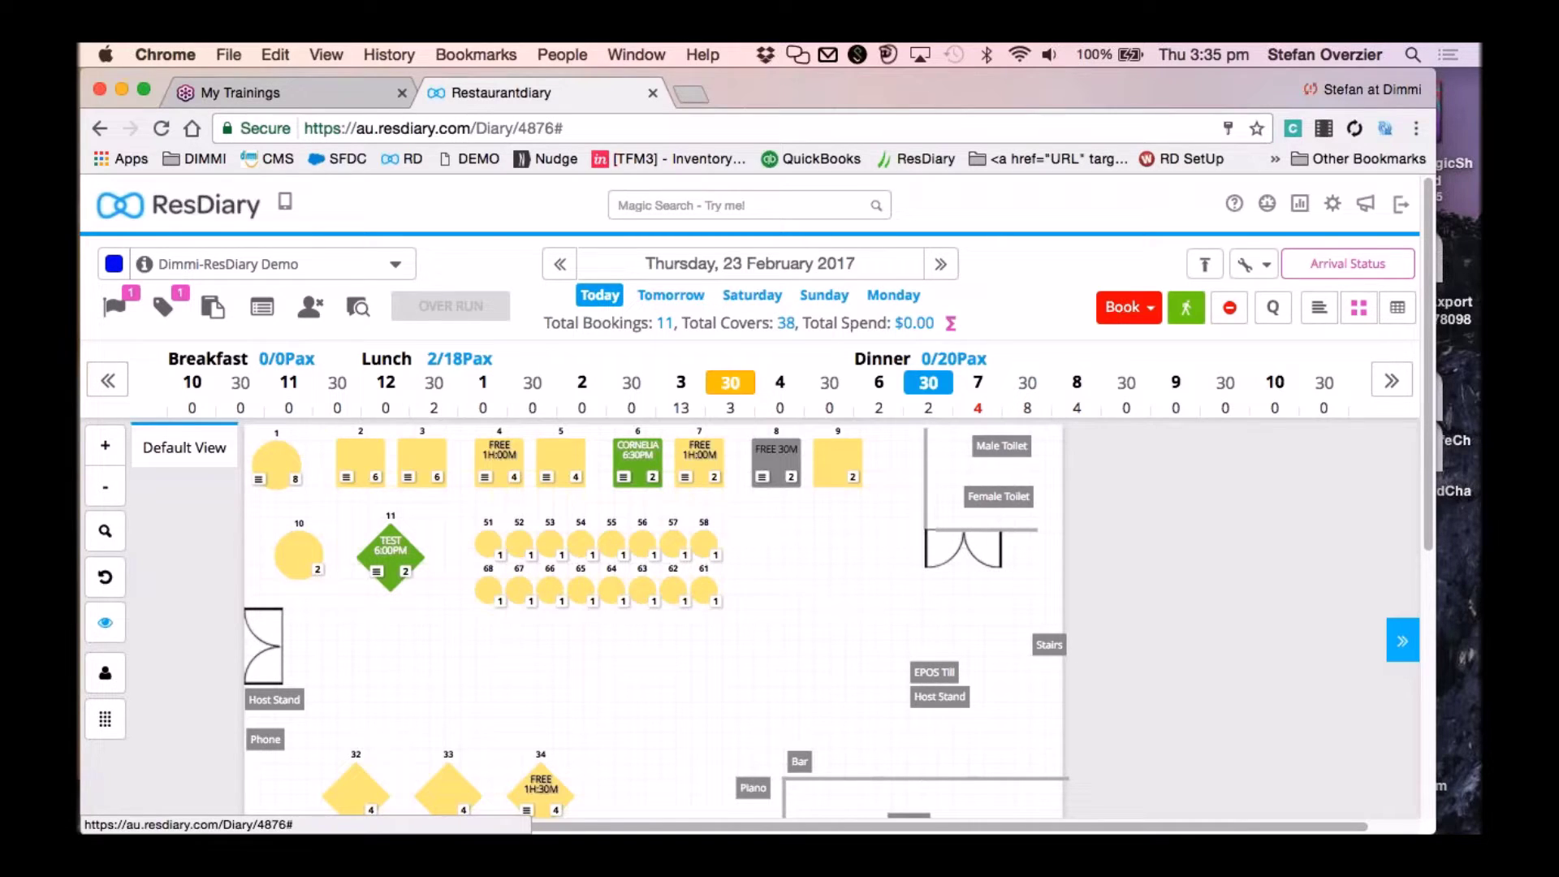
click(286, 452)
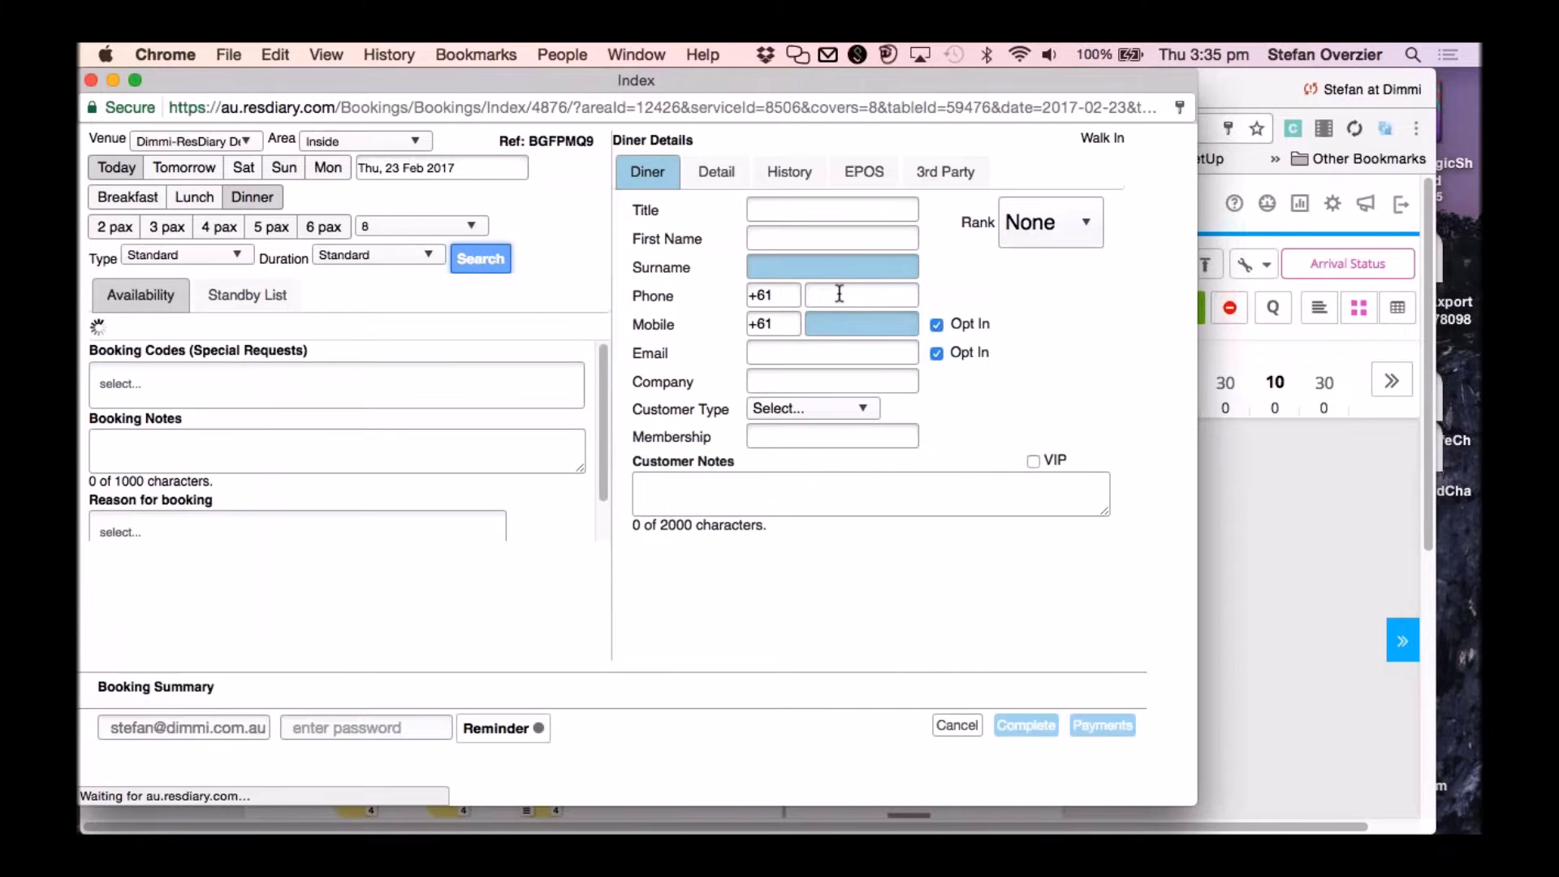
text(Overzi)
key(BackSpace)
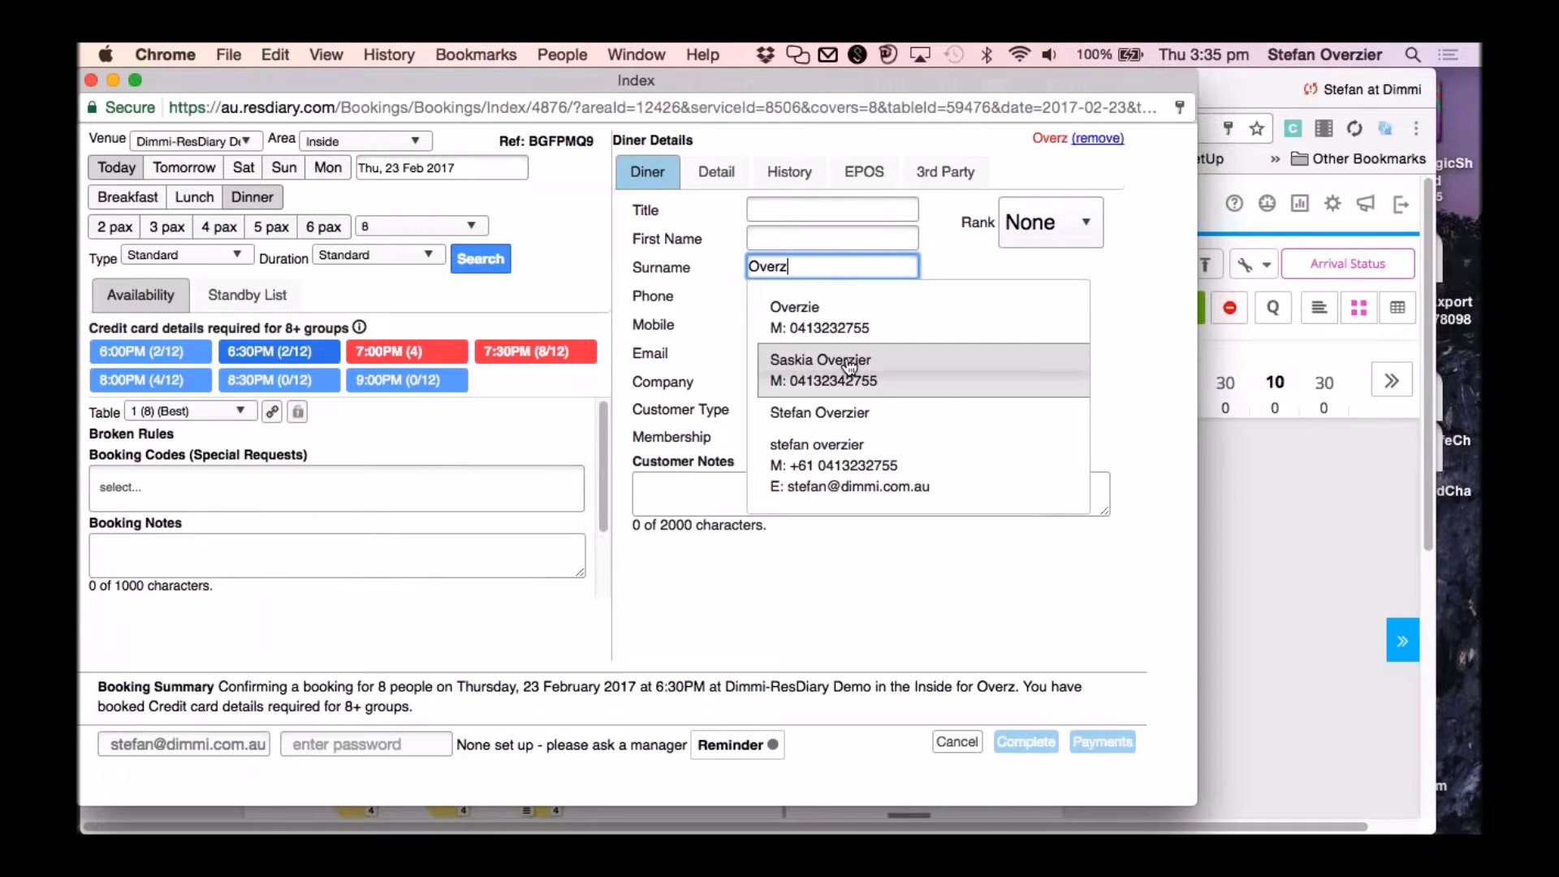
click(820, 369)
Skip storing a card for the 8-person booking, complete it, and look at it on table 1 of the plan.
click(1028, 741)
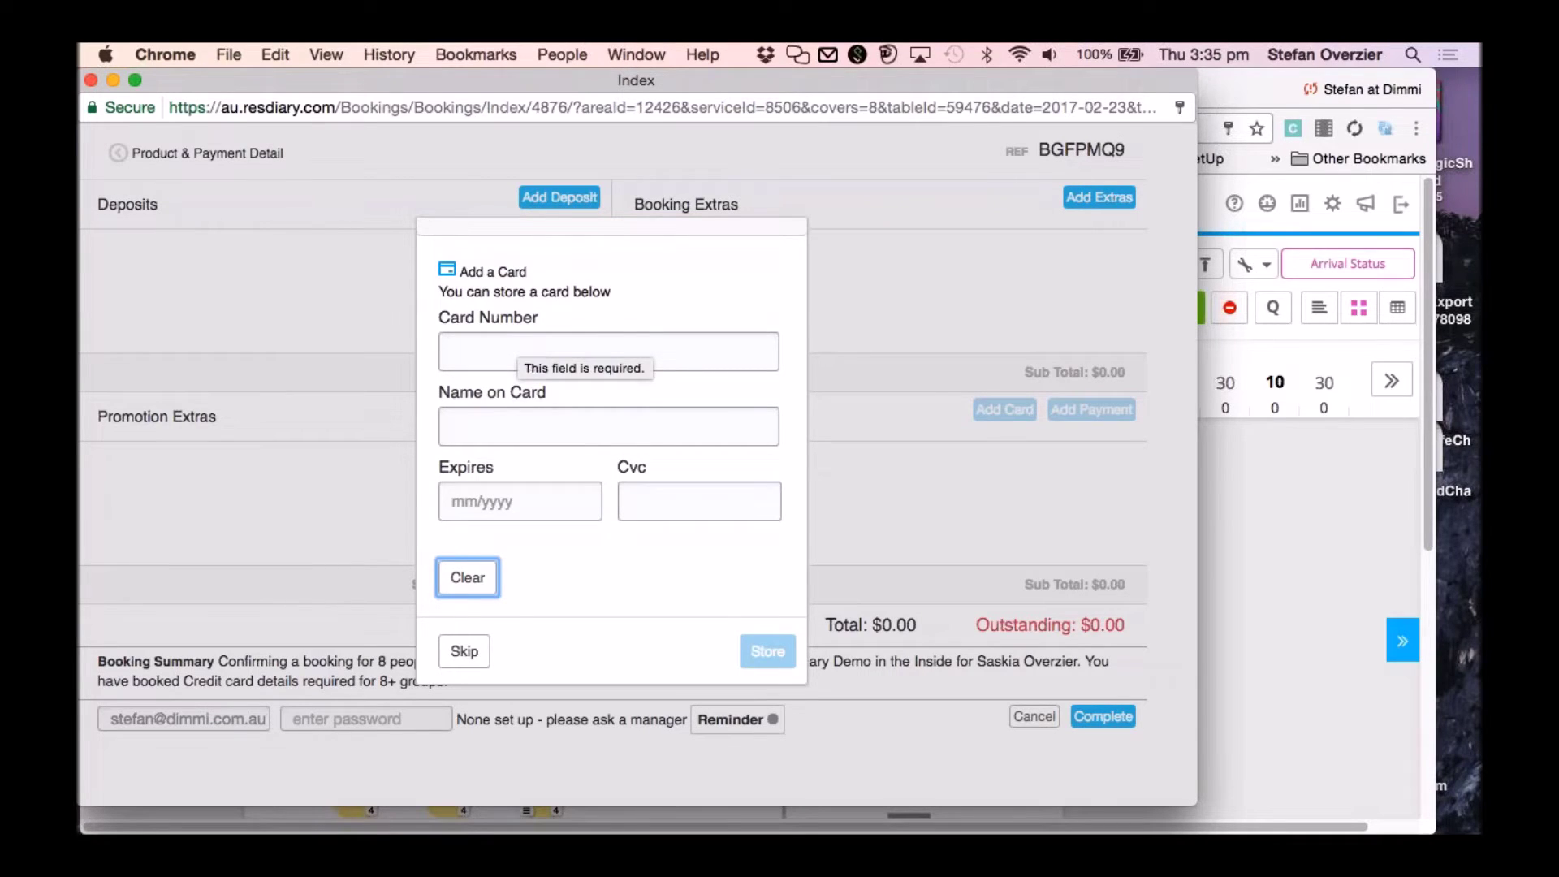
click(471, 653)
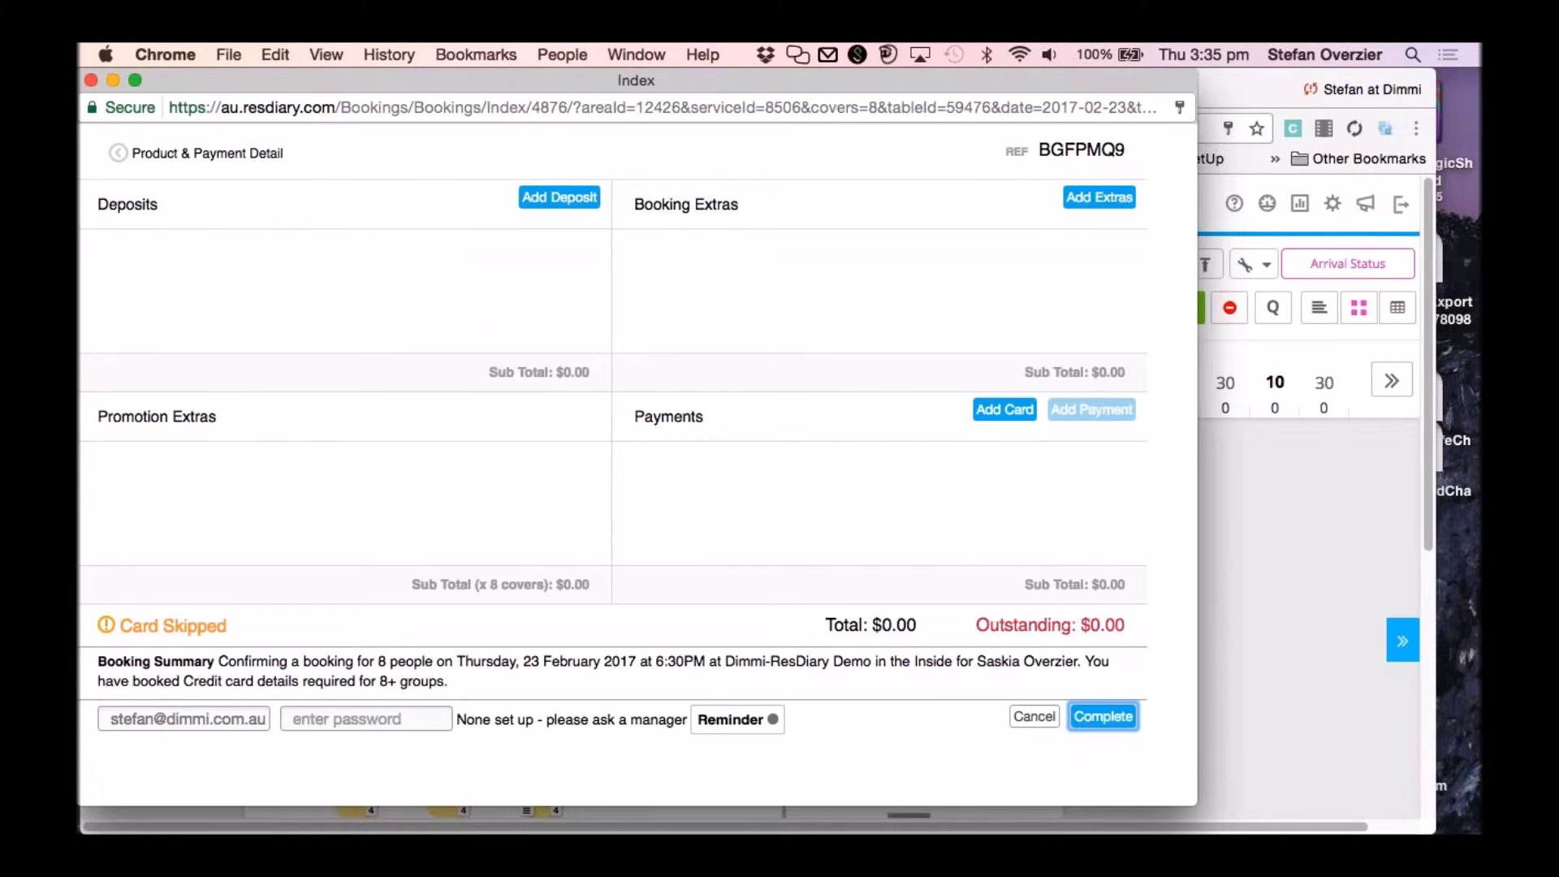
click(1109, 714)
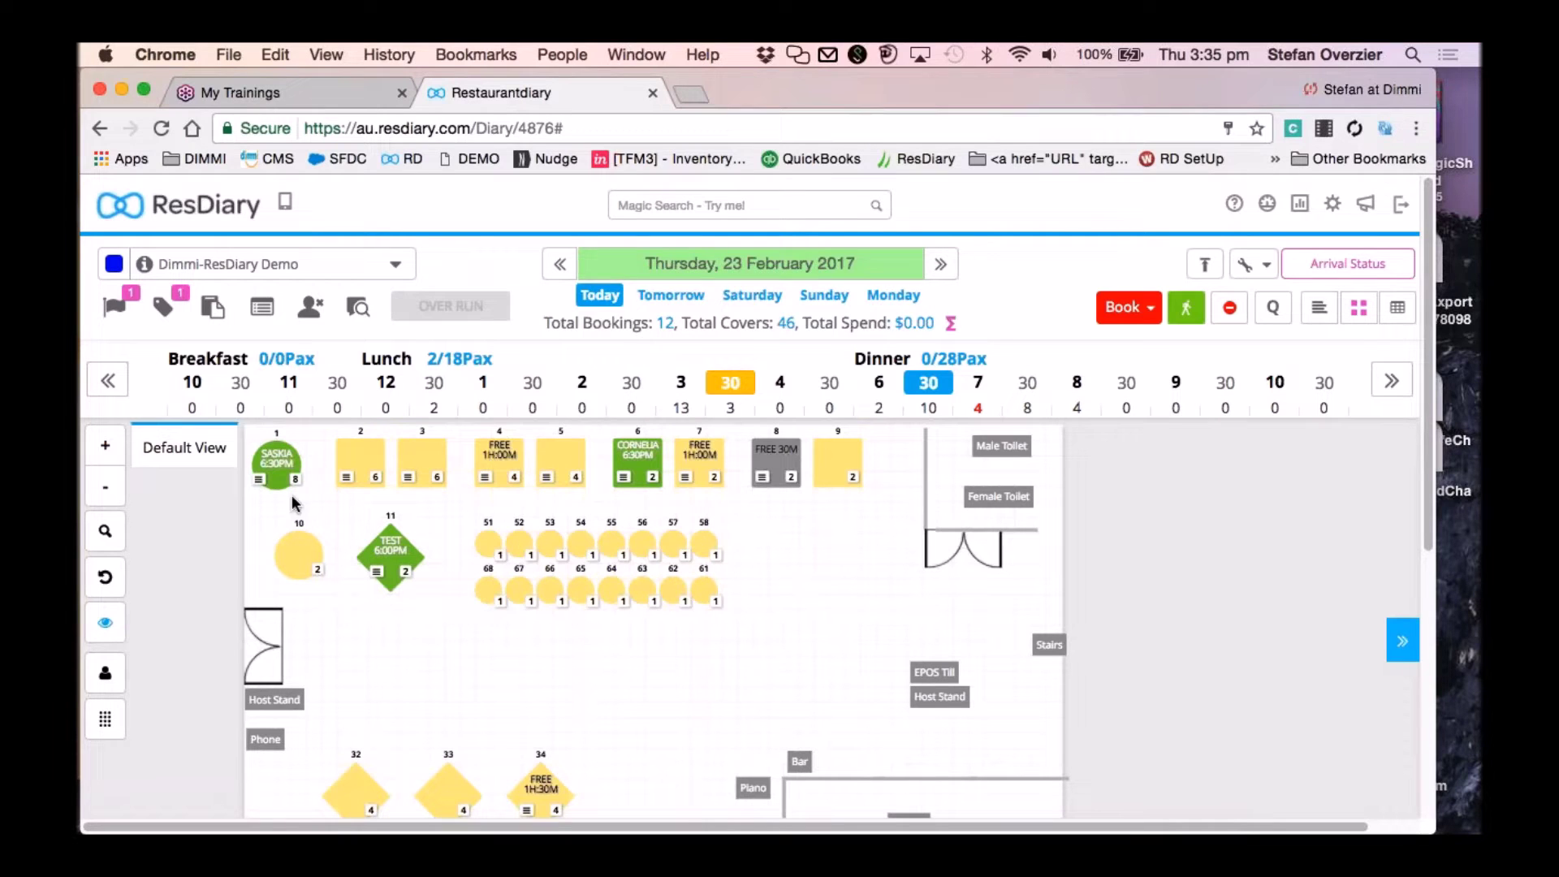
mouse_move(284, 475)
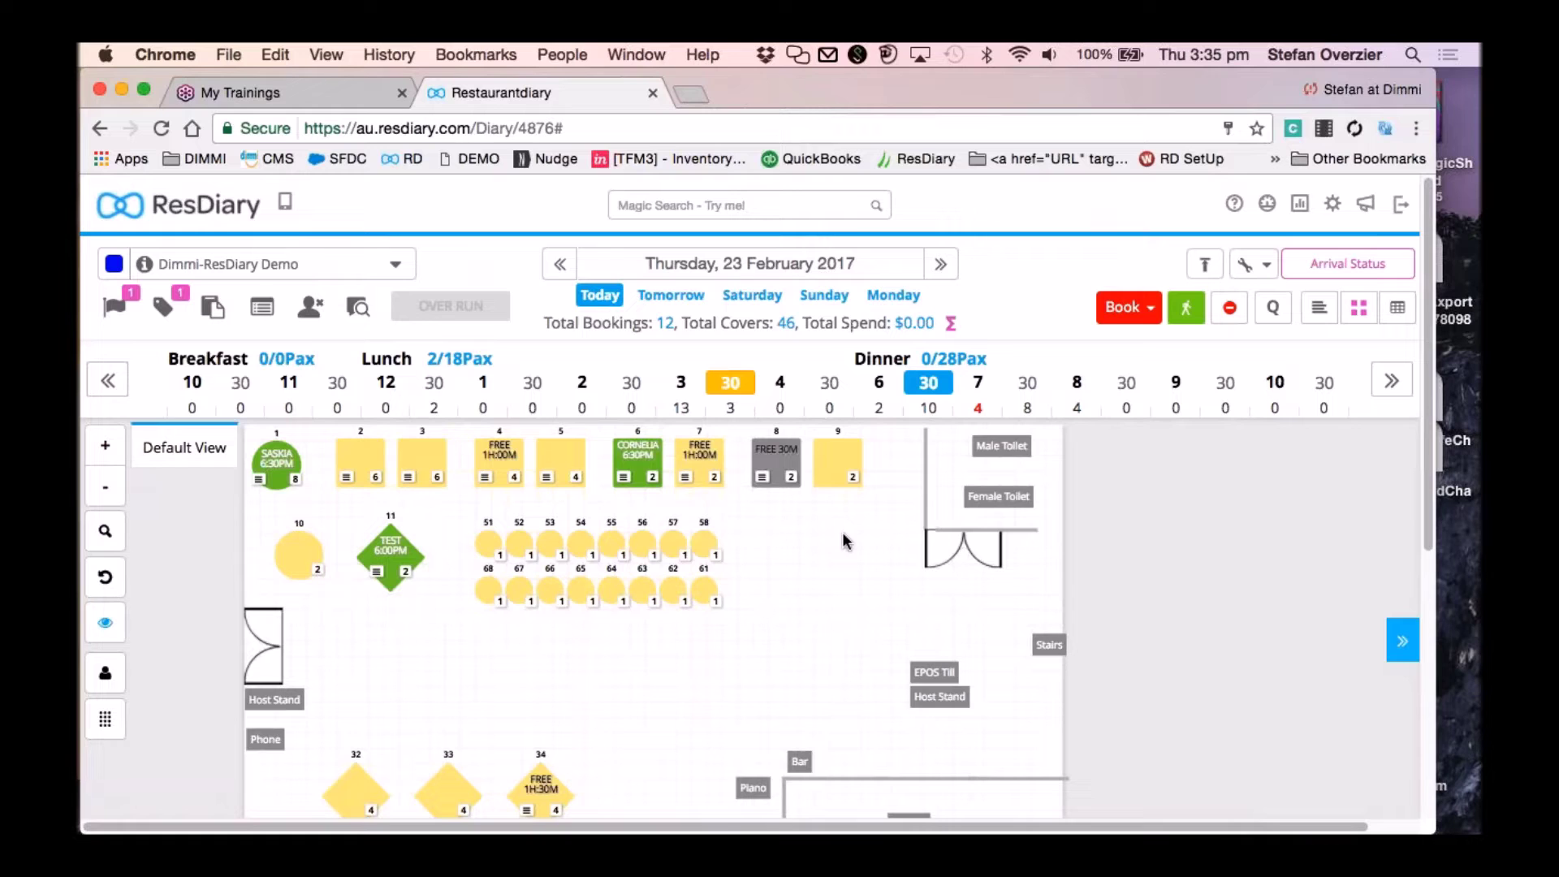
Start another booking for 8 people, search Inside dinner availability, and review the table combinations offered at 8:00PM.
click(1112, 316)
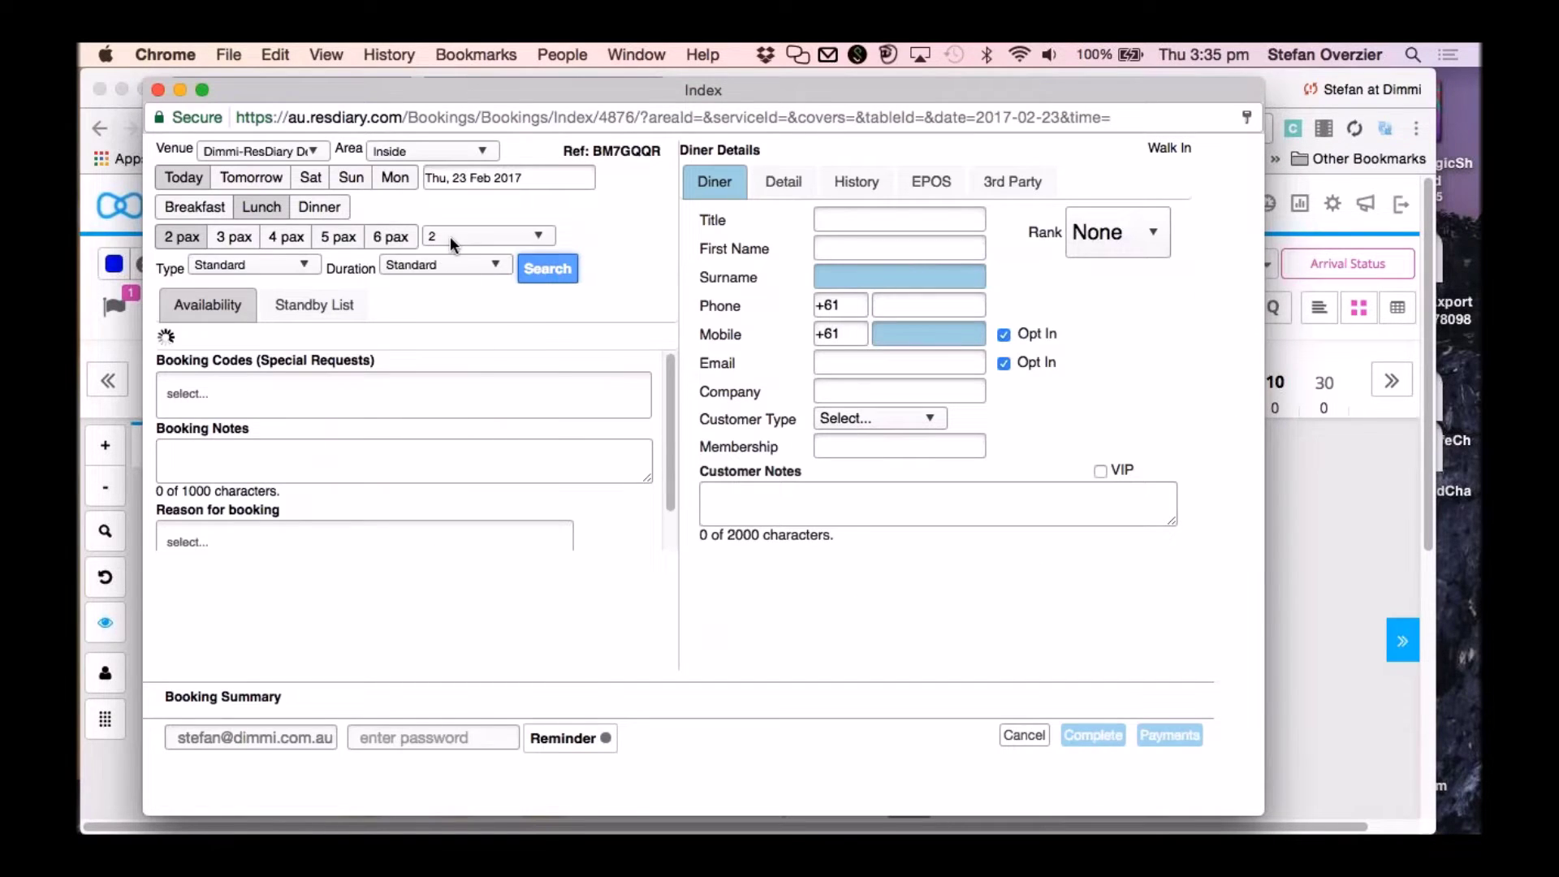
click(450, 236)
click(471, 340)
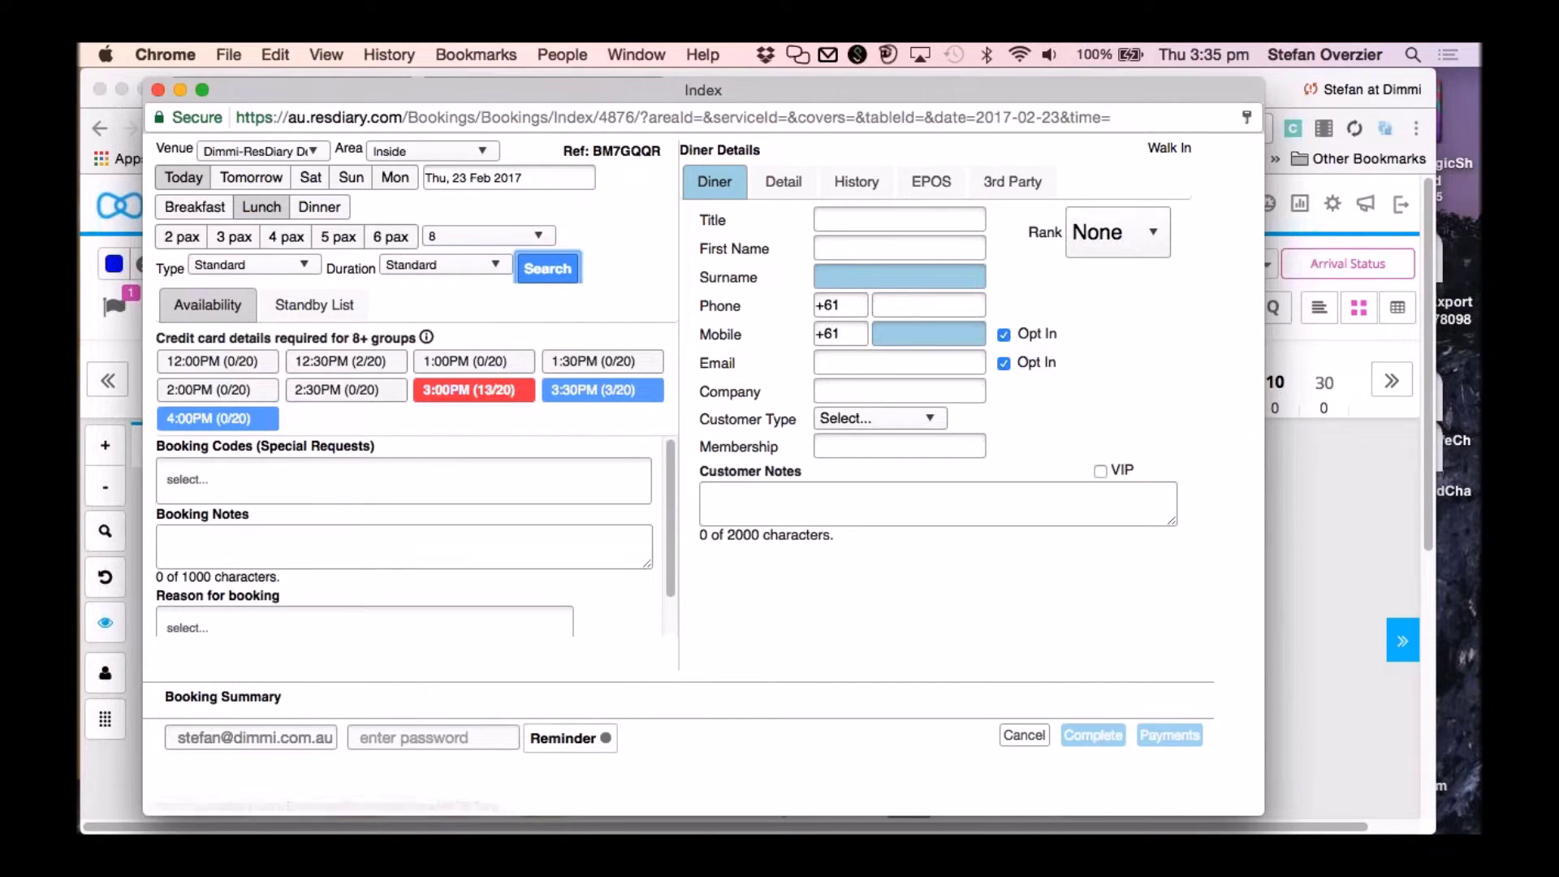
click(319, 207)
click(564, 270)
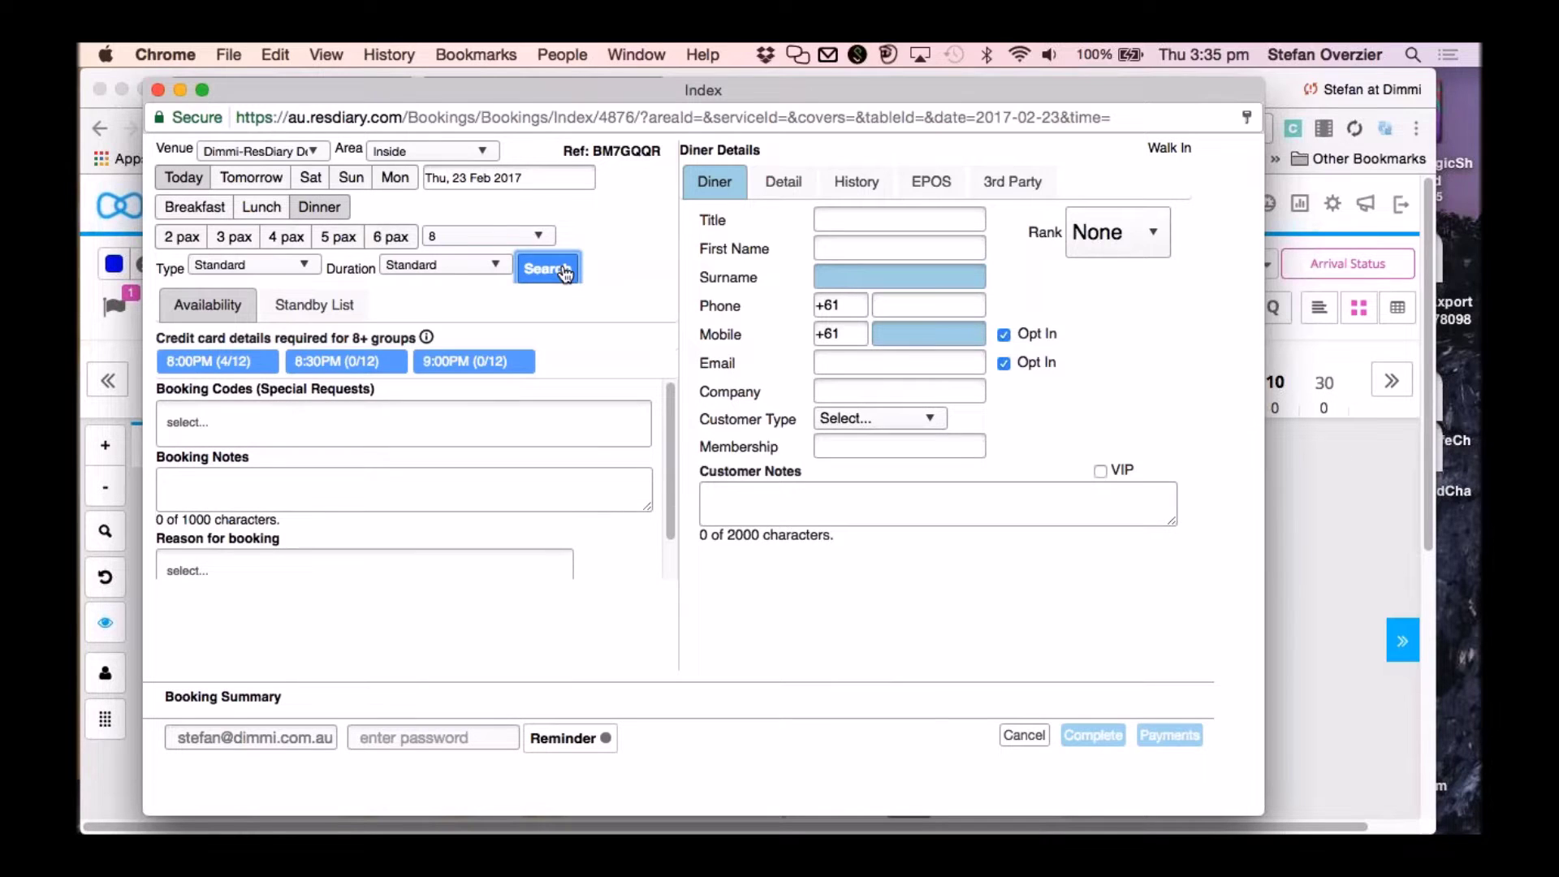
click(252, 393)
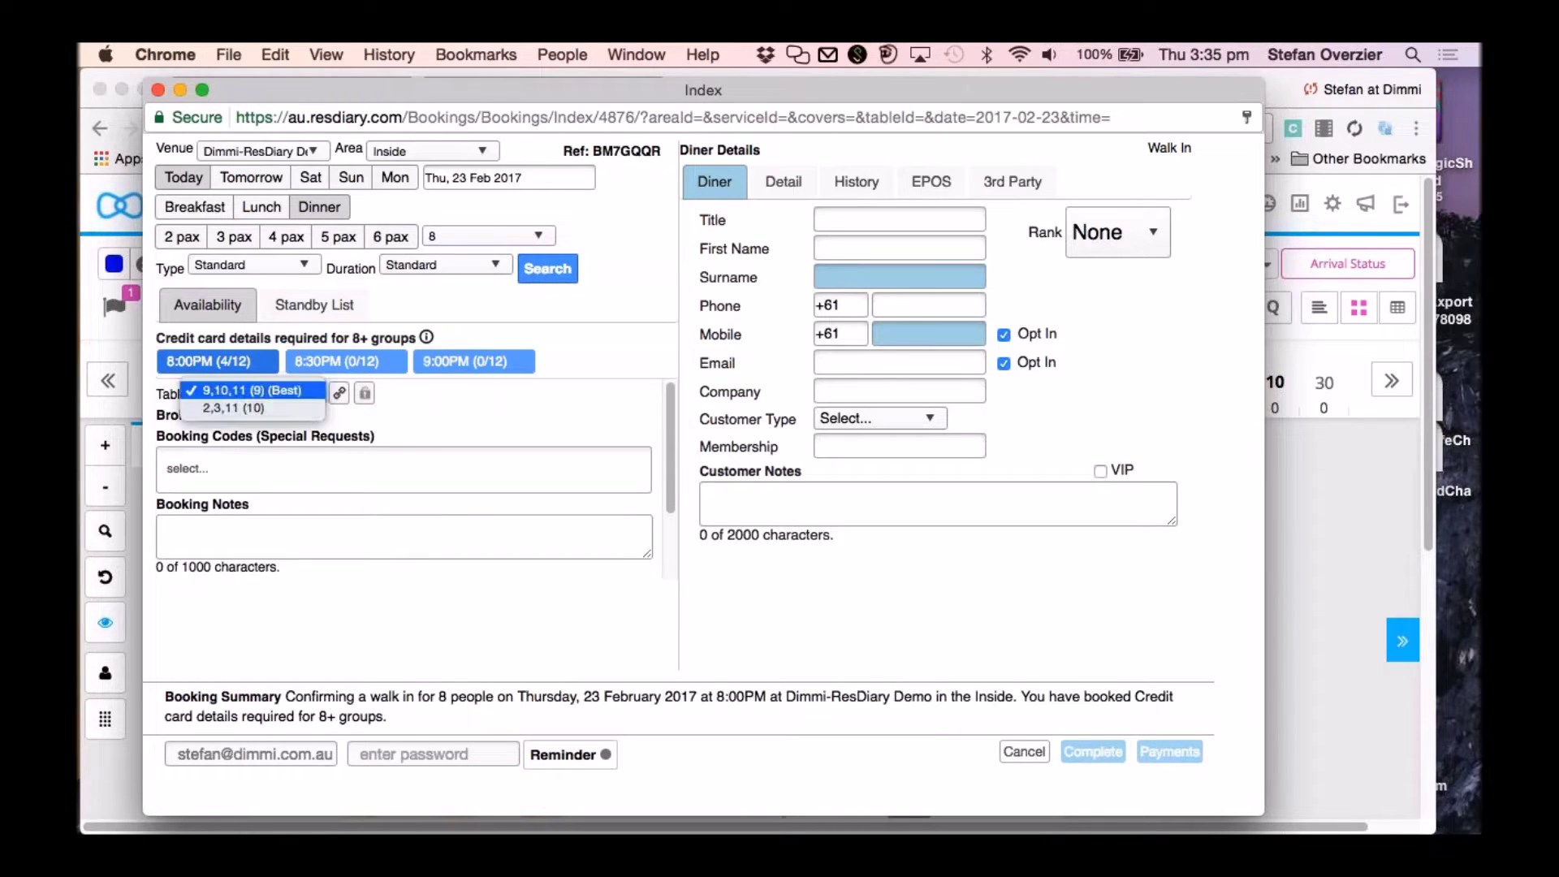
click(393, 409)
Switch the area to Communal Table, reduce the party to 4 people, search dinner availability and choose 6:00PM.
click(462, 149)
click(539, 209)
click(561, 269)
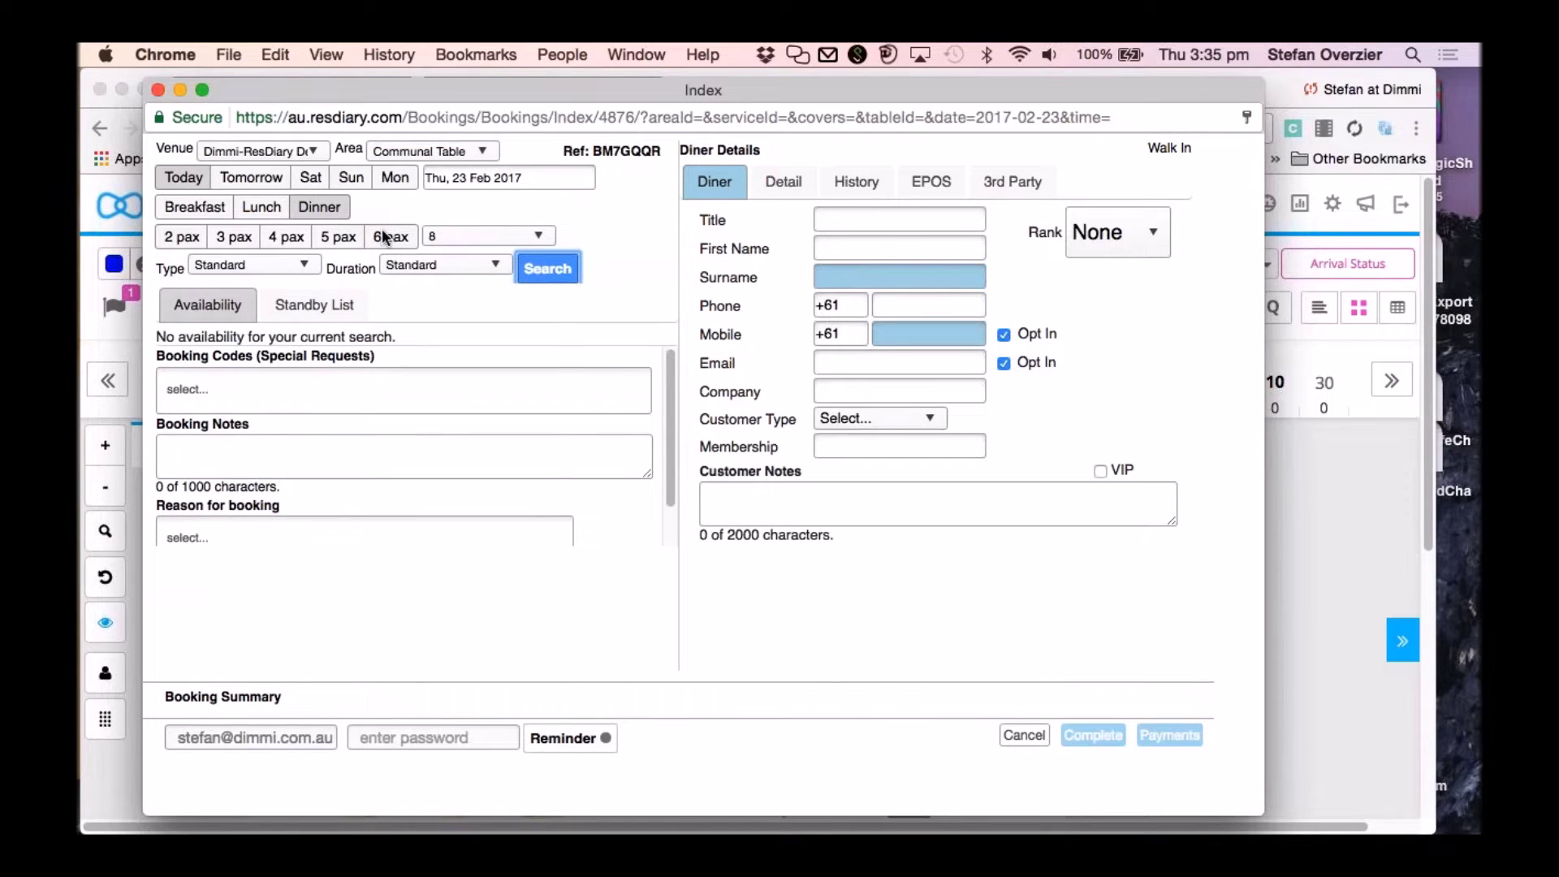
click(479, 236)
click(593, 242)
key(4)
click(552, 268)
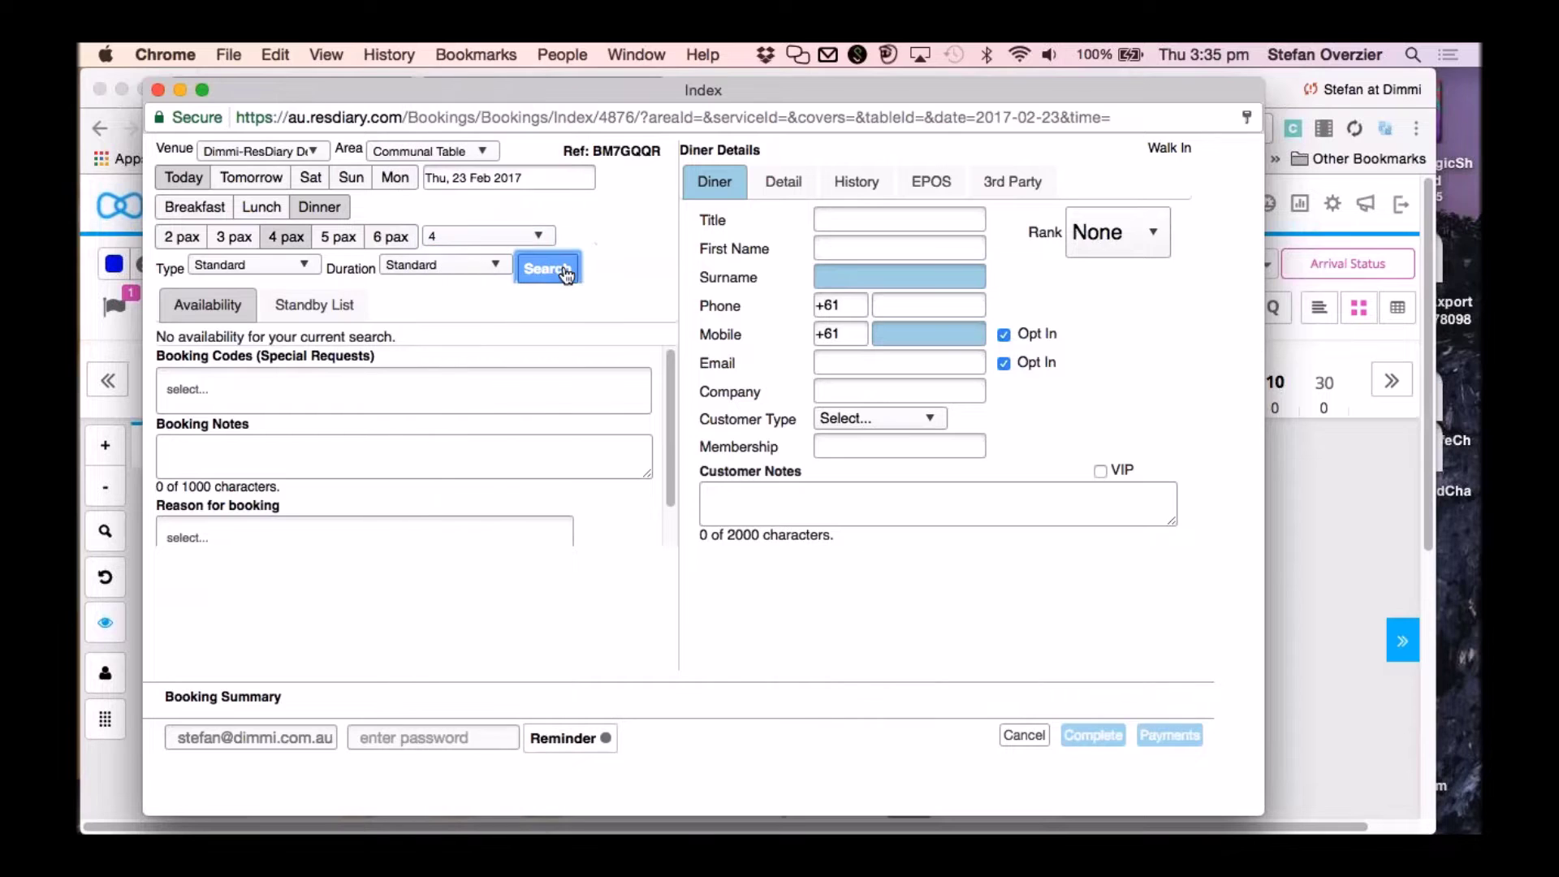
click(268, 357)
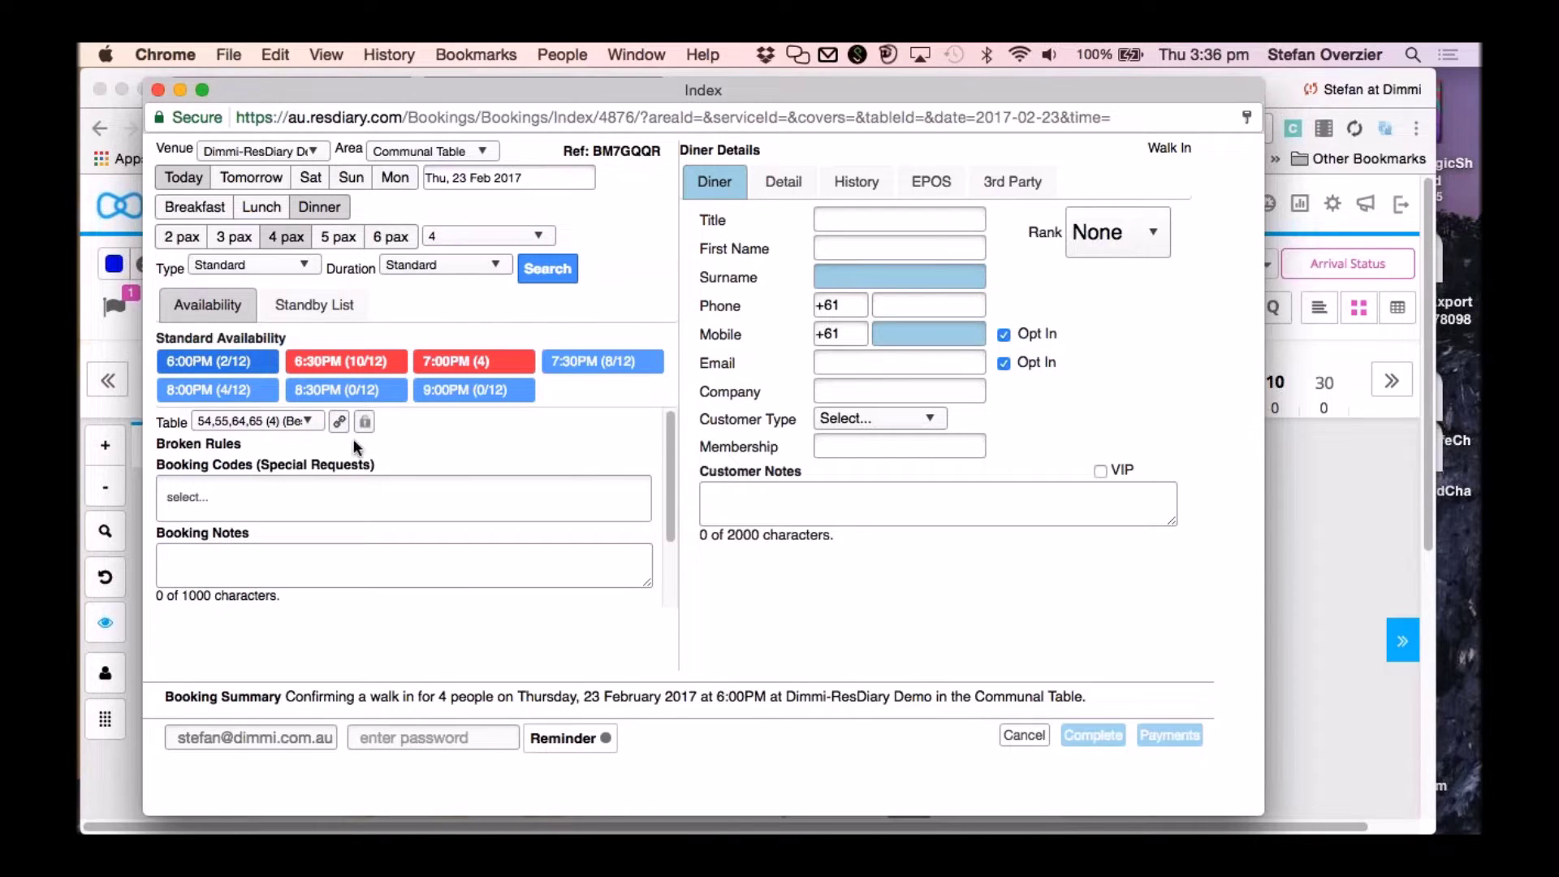
Widen the search to All Areas and review the table options, keeping the combination 54,55,64,65.
click(438, 148)
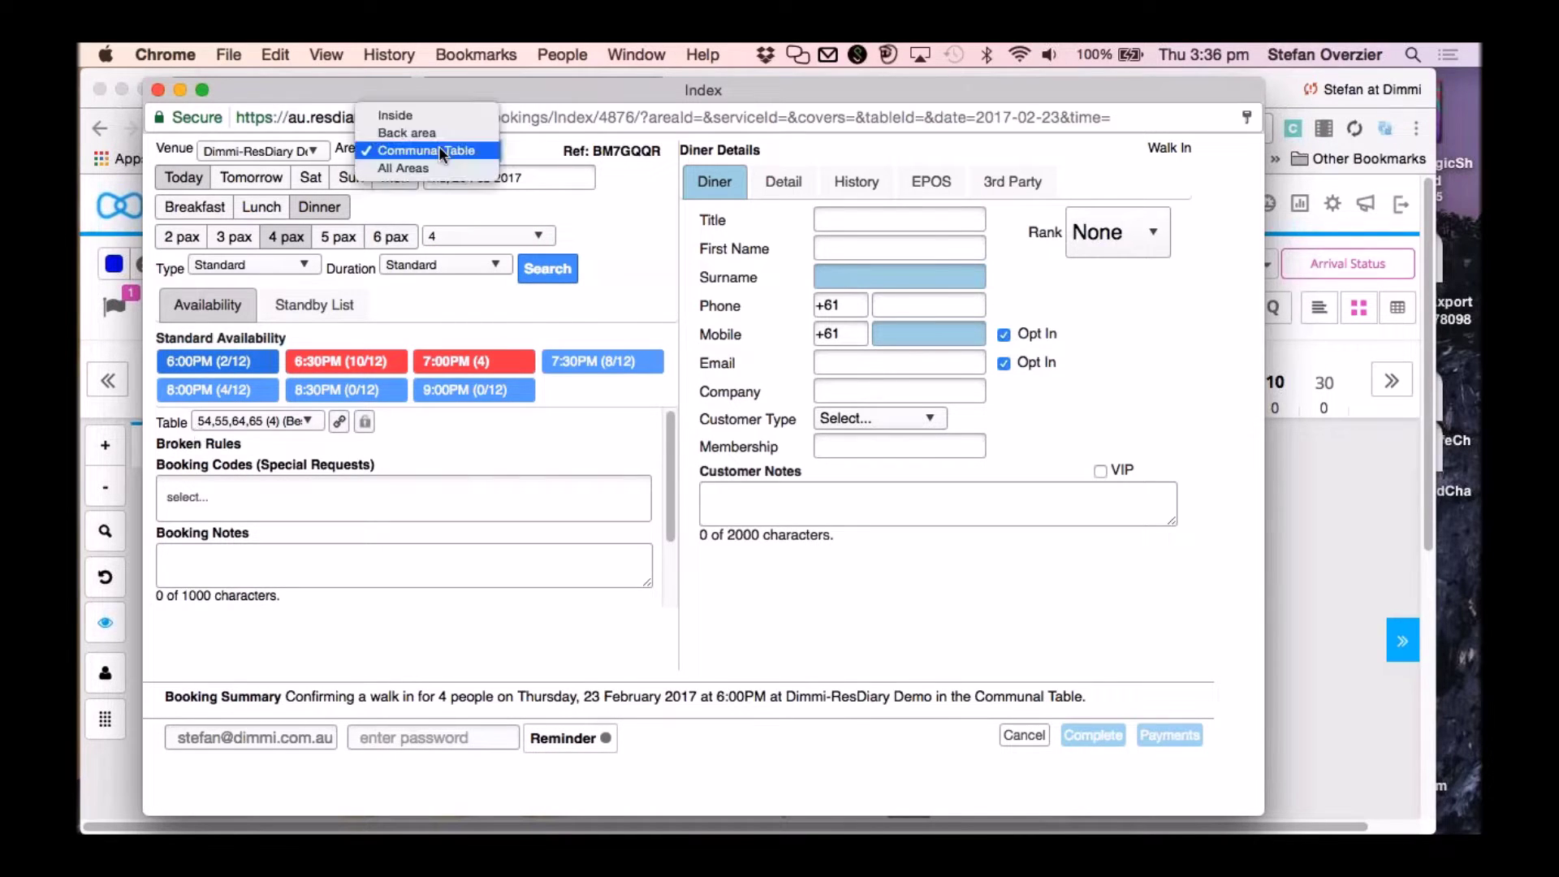
click(421, 167)
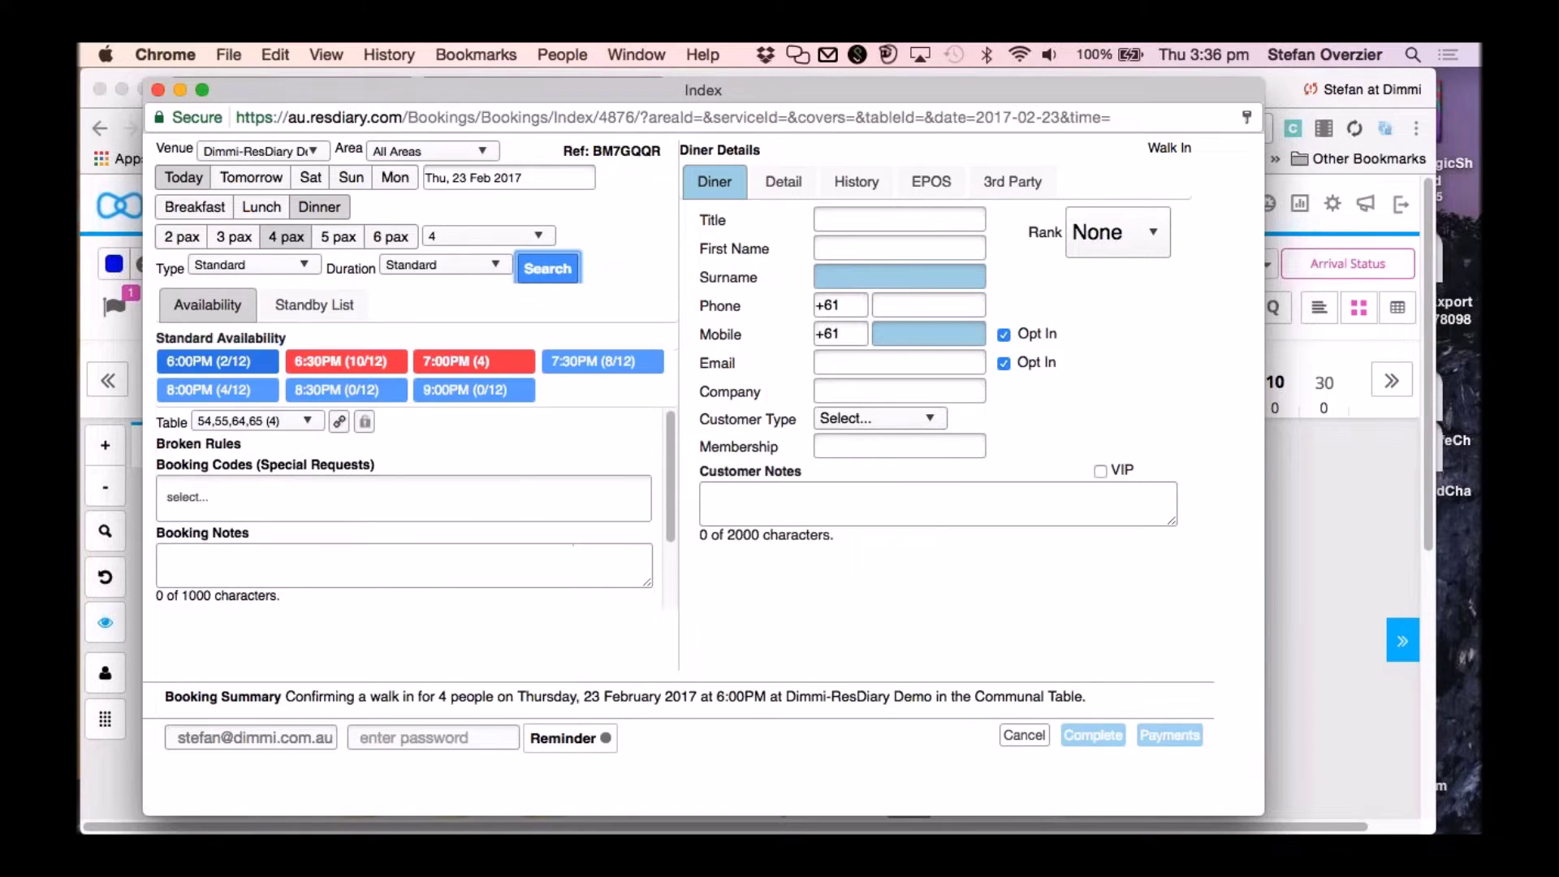
click(286, 416)
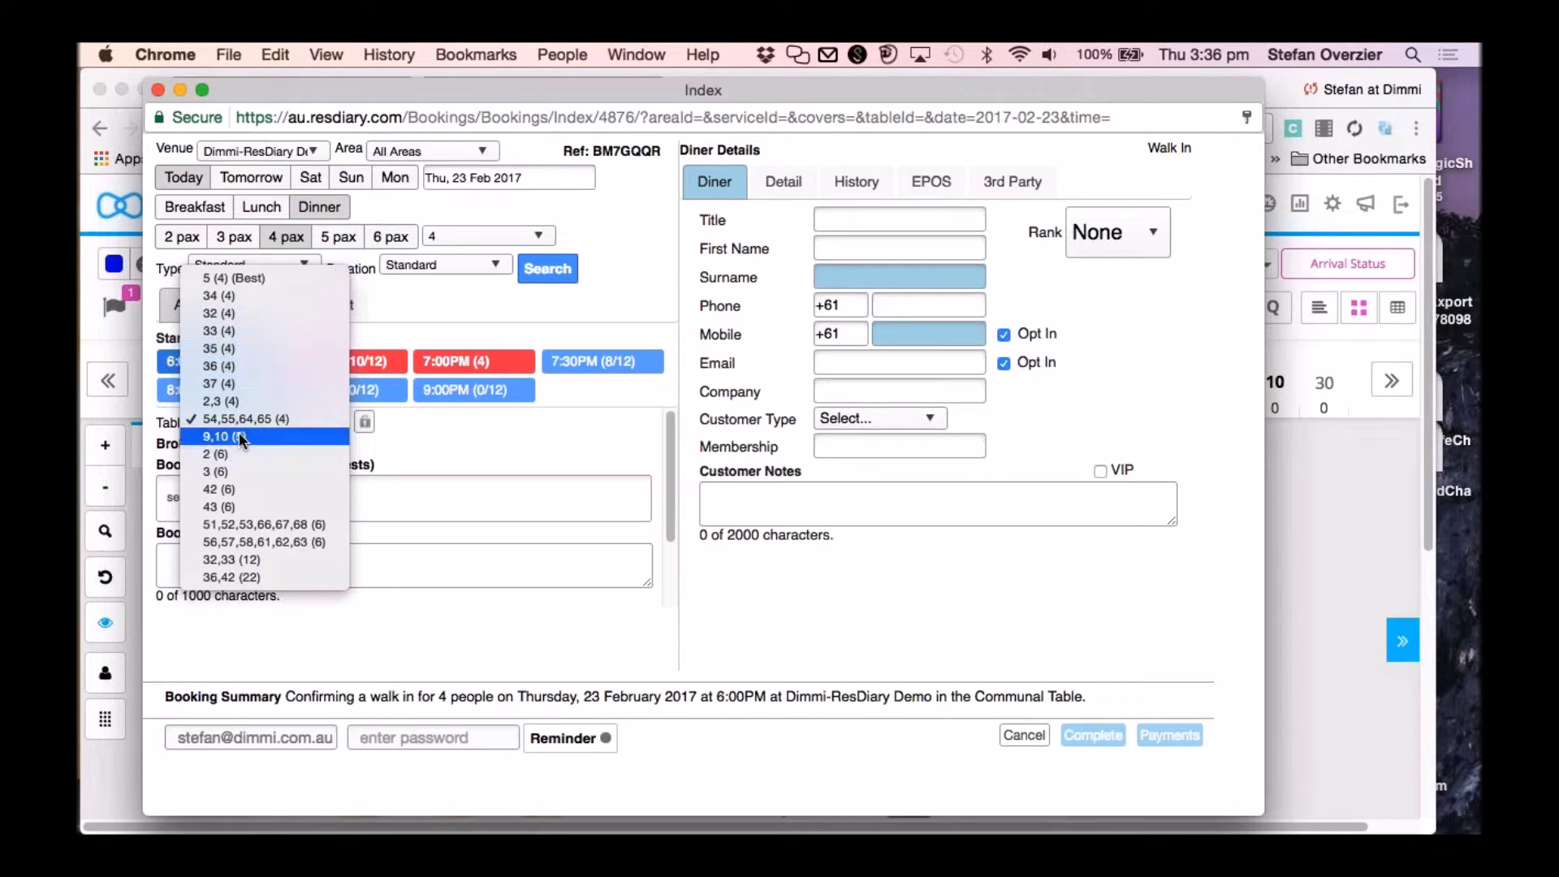
click(268, 418)
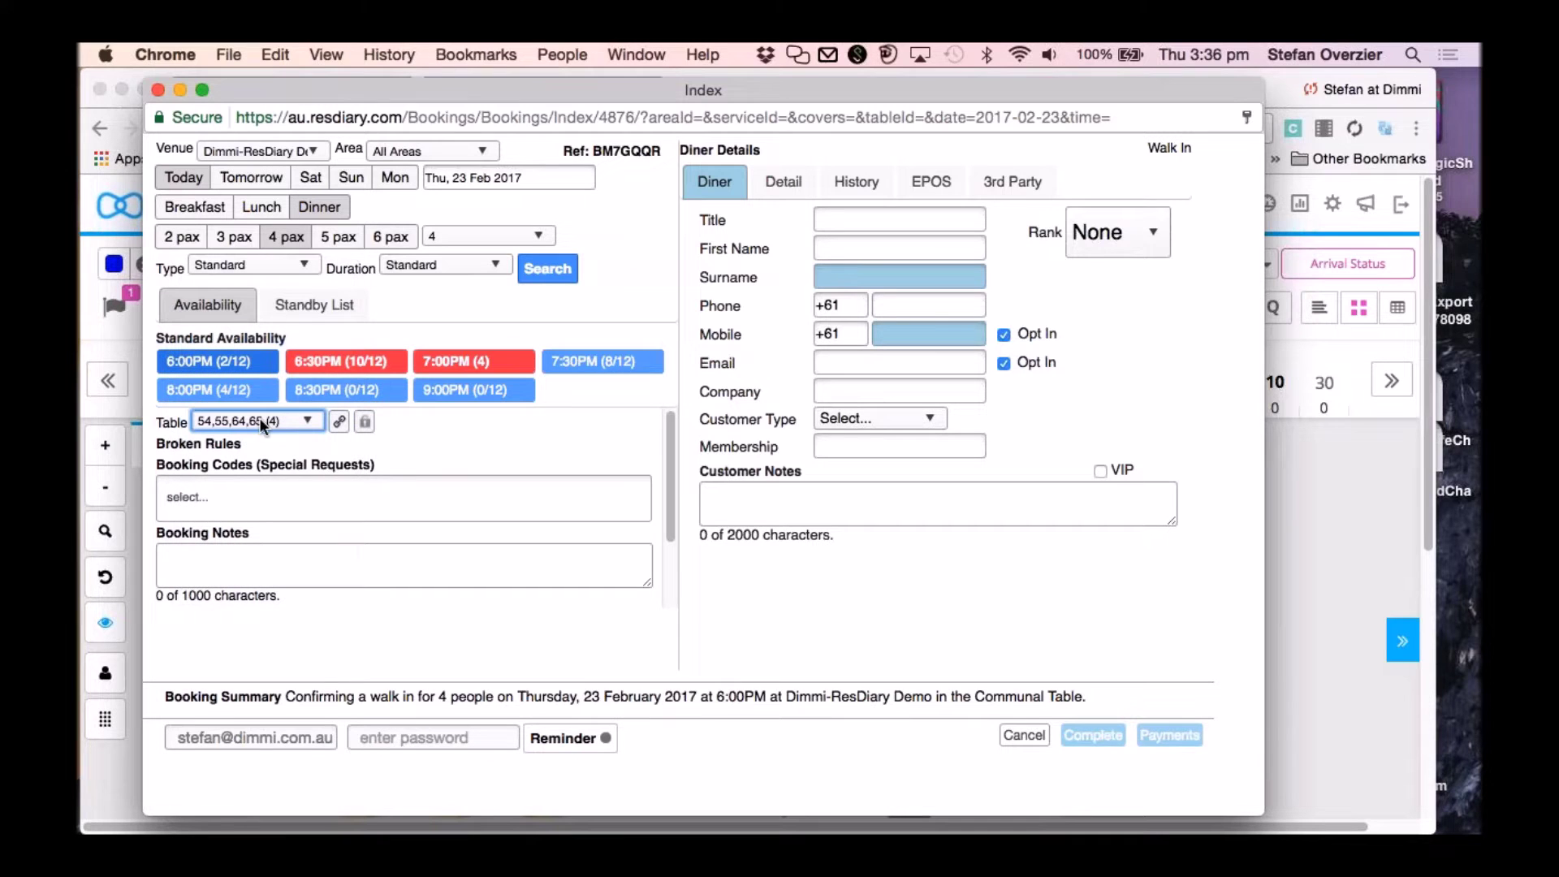
Pick the existing diner by surname and complete the 6:00PM communal-table booking for 4 people.
click(860, 279)
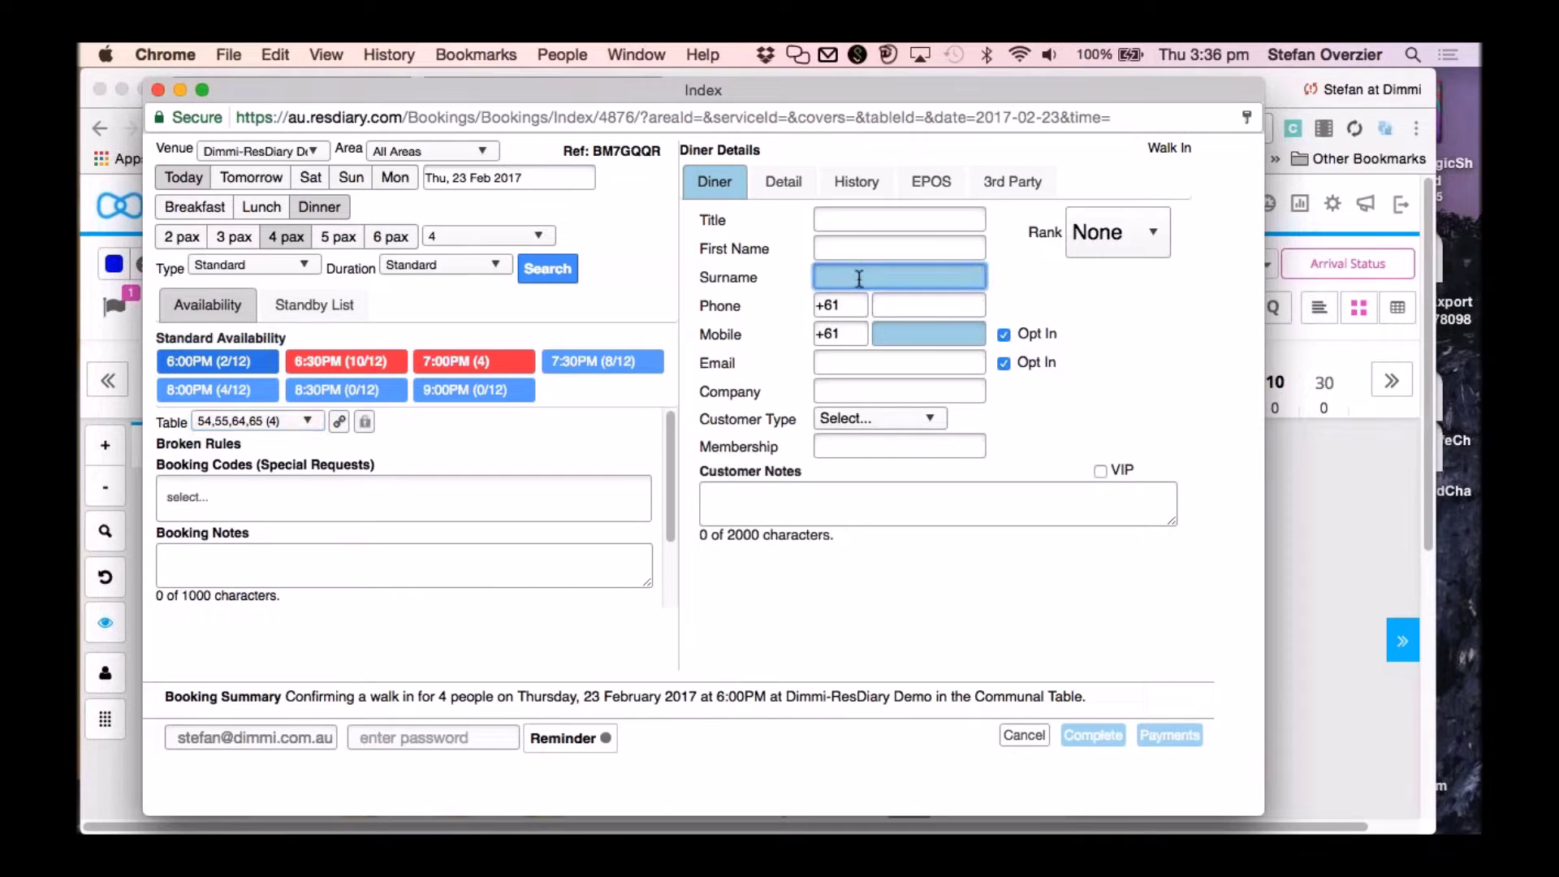
text(Chow)
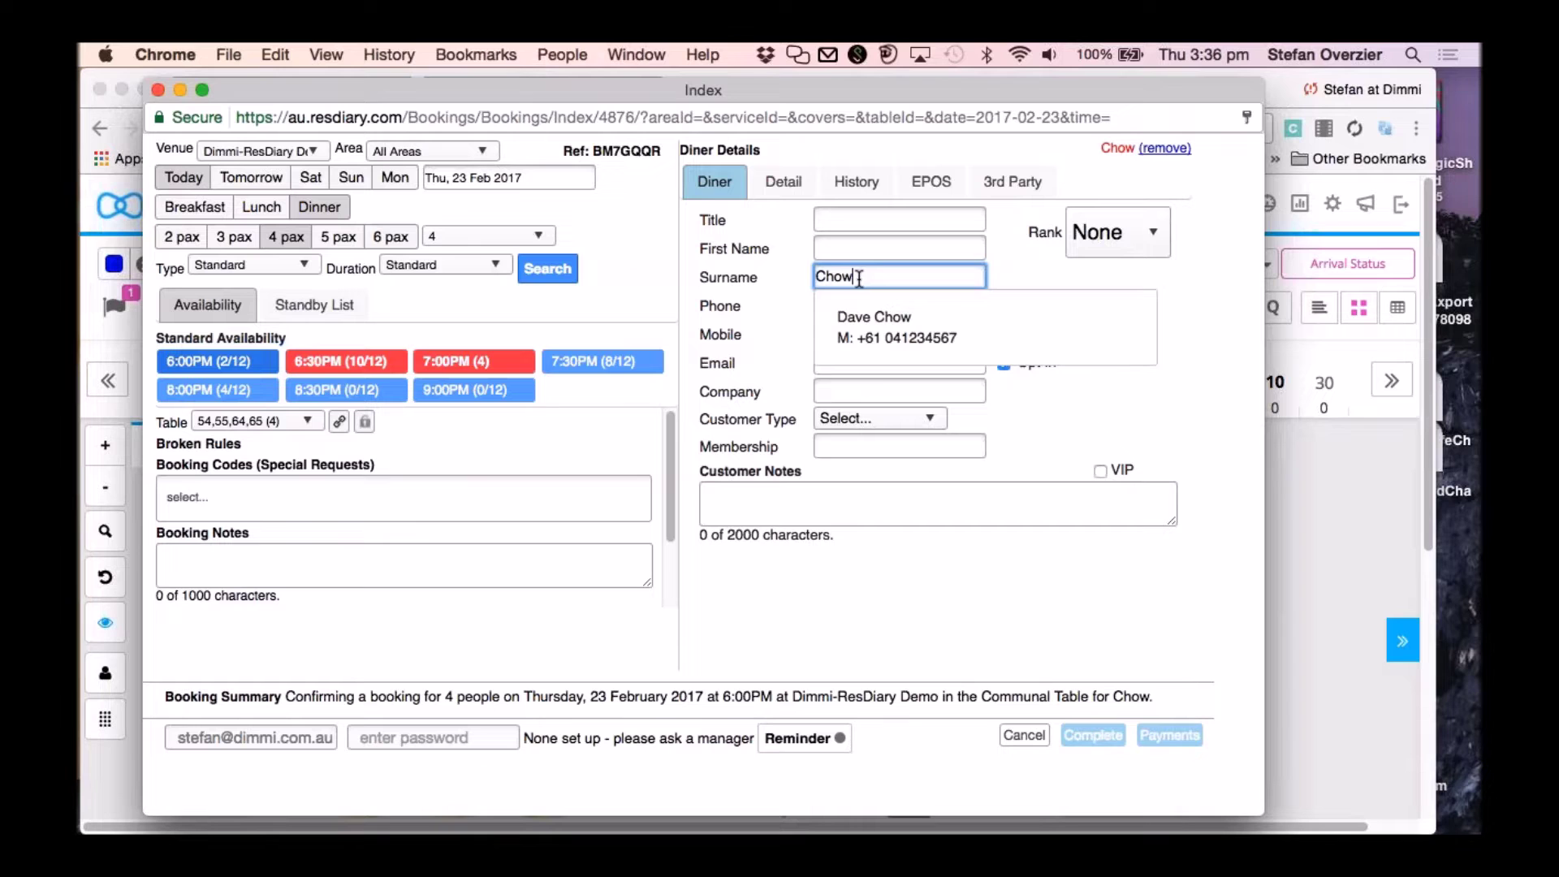
click(874, 321)
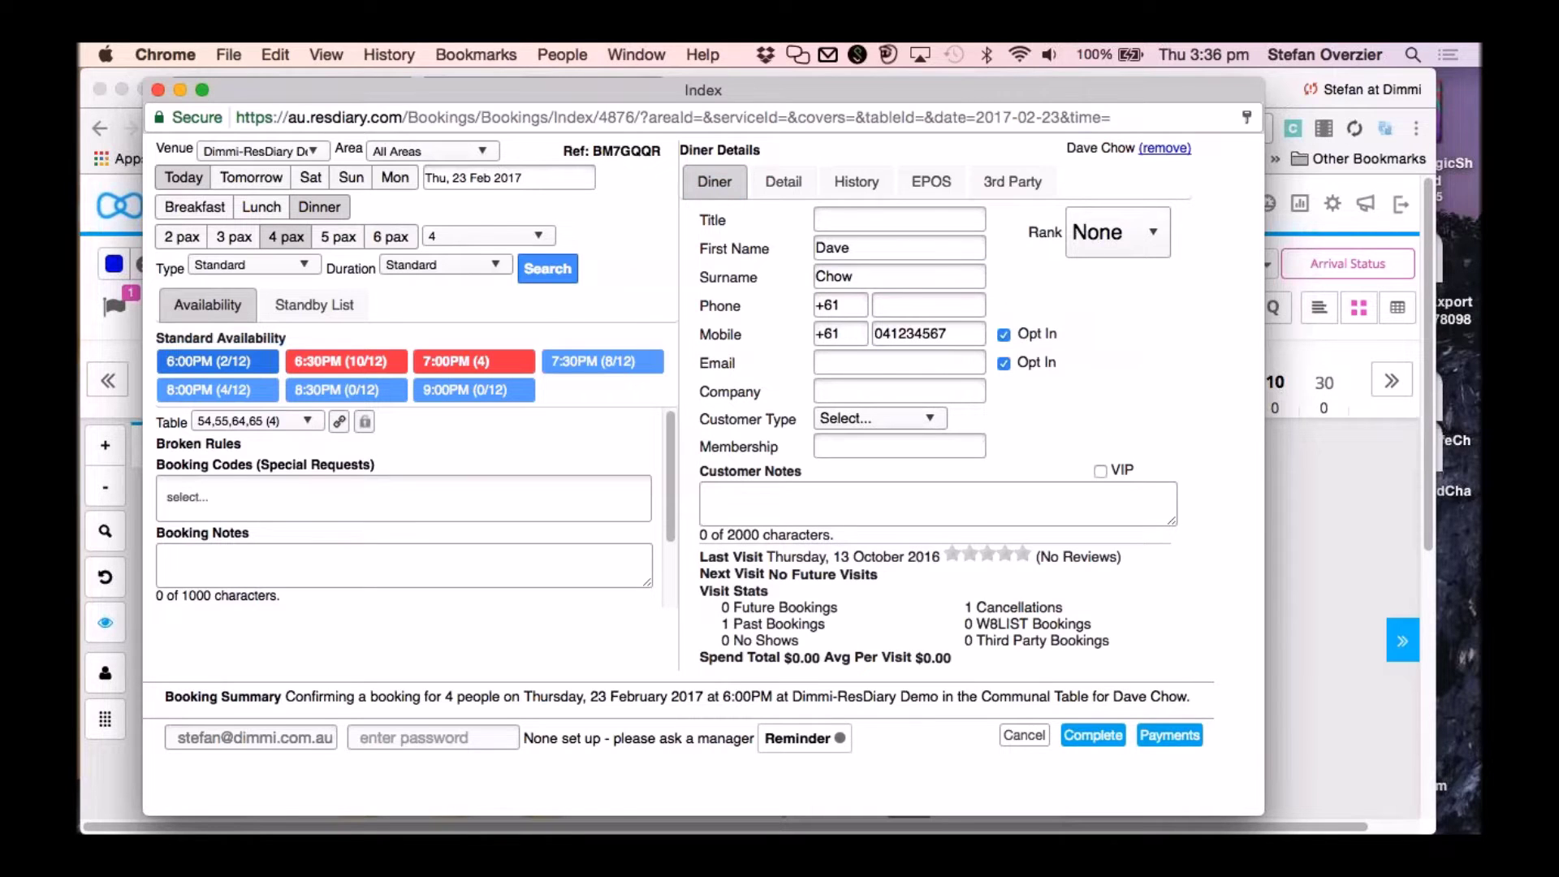
click(1093, 735)
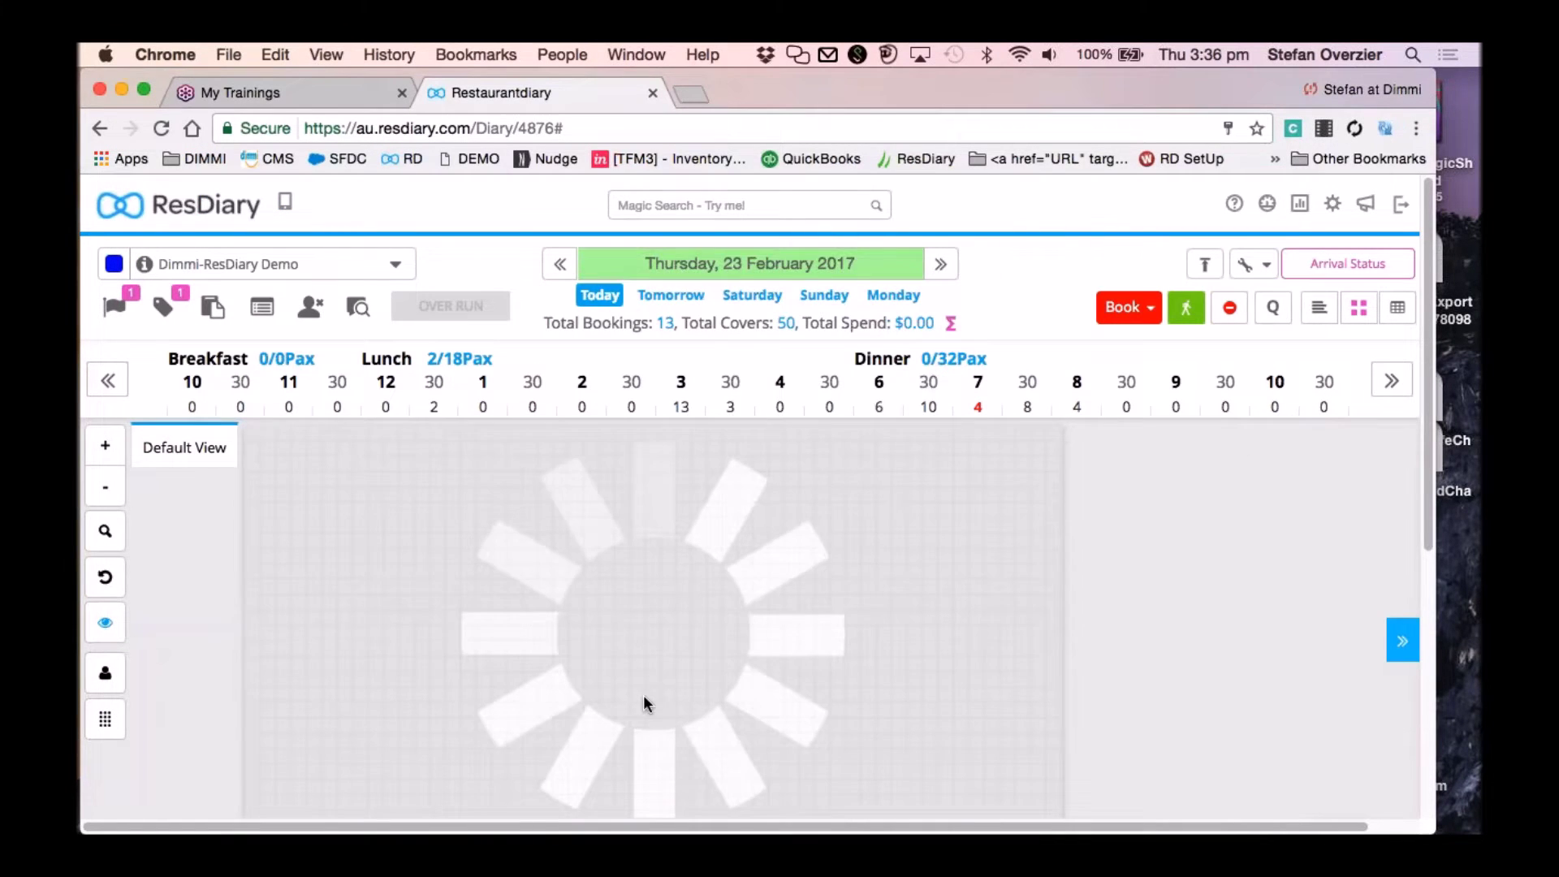
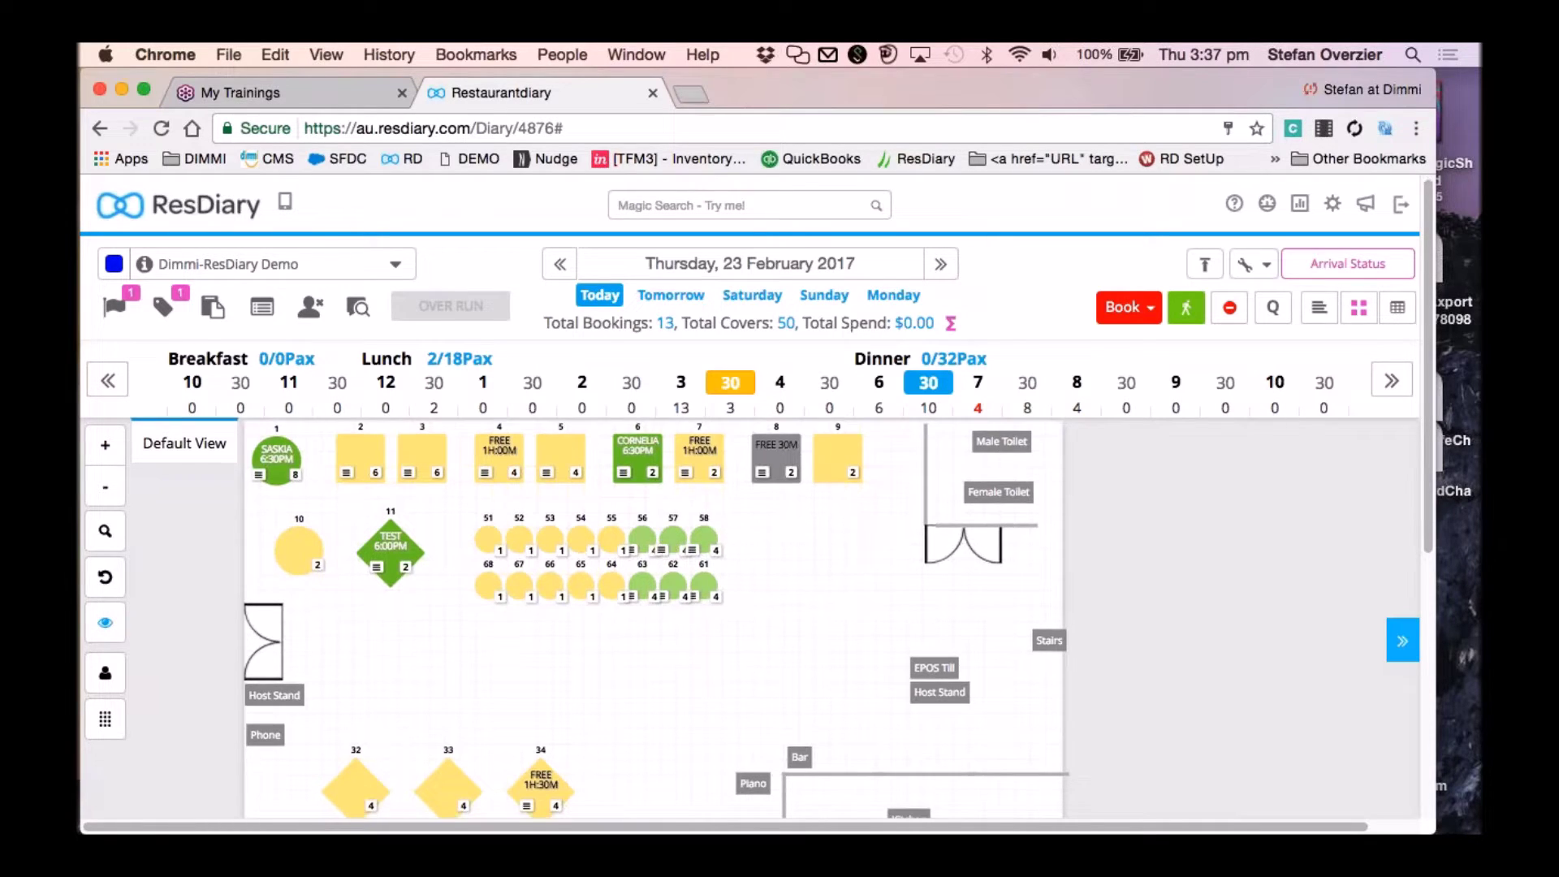
Look over the rest of the table plan, return to the timeline diary view and look over its bookings.
scroll(834, 557, down, 4)
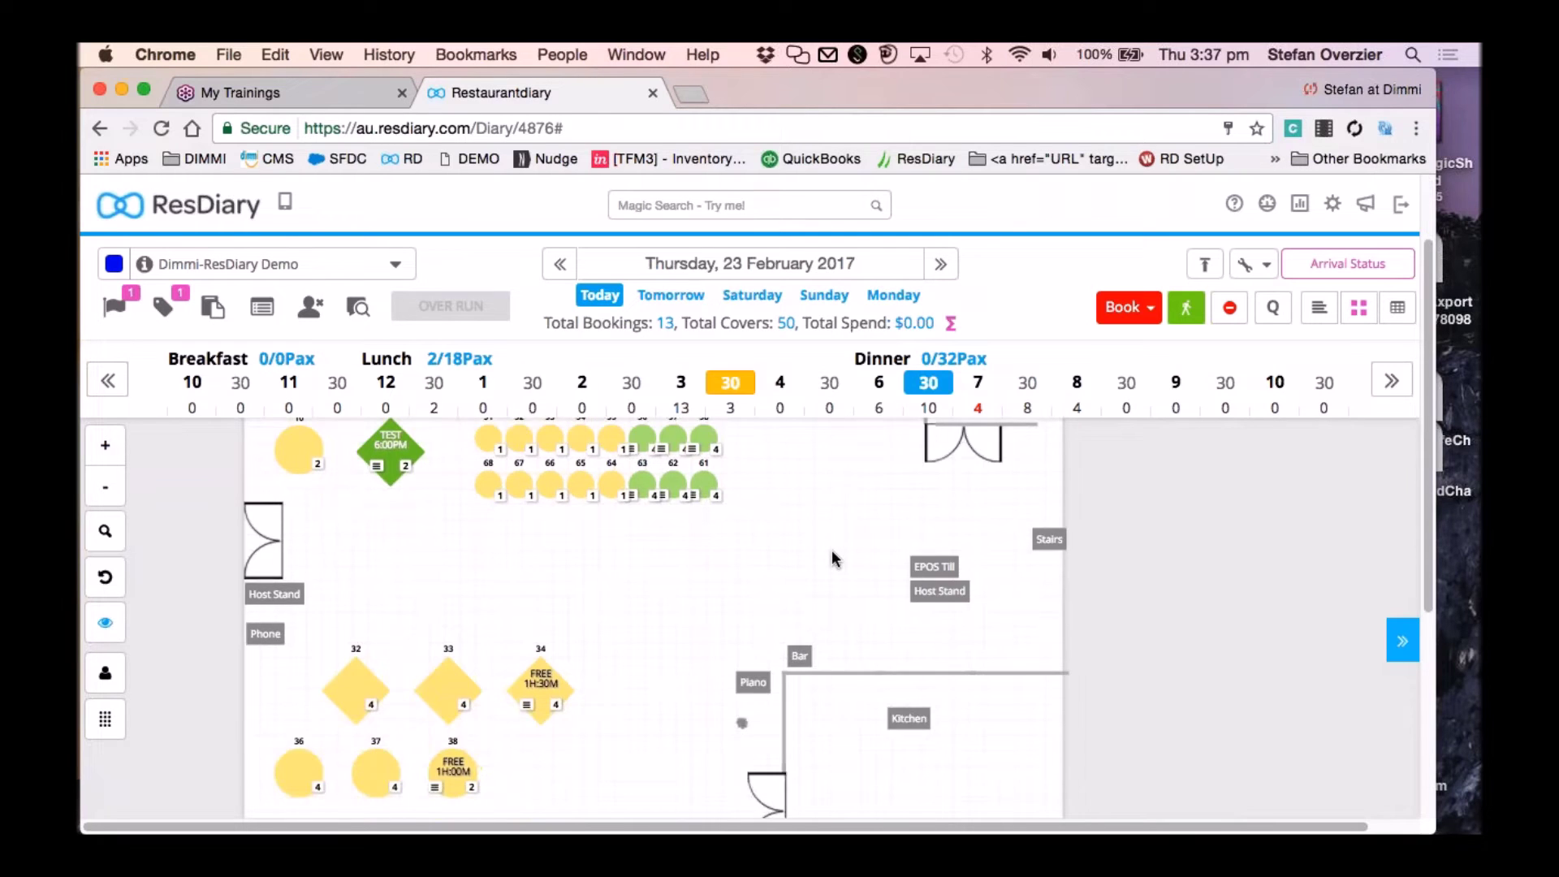
scroll(834, 557, up, 4)
click(1318, 306)
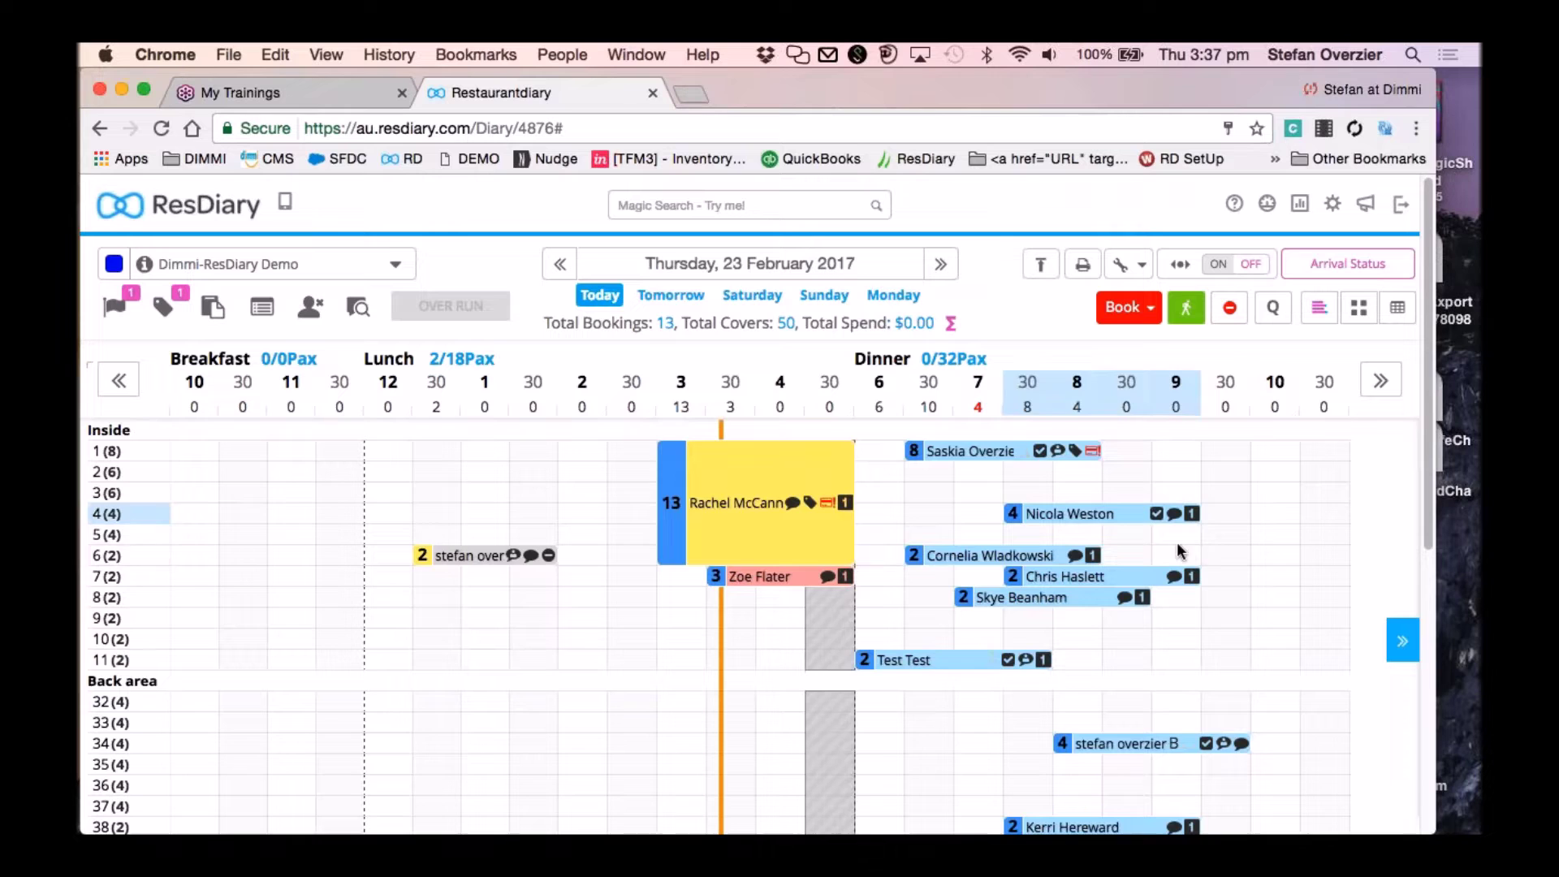
scroll(1274, 573, down, 2)
scroll(1273, 573, up, 2)
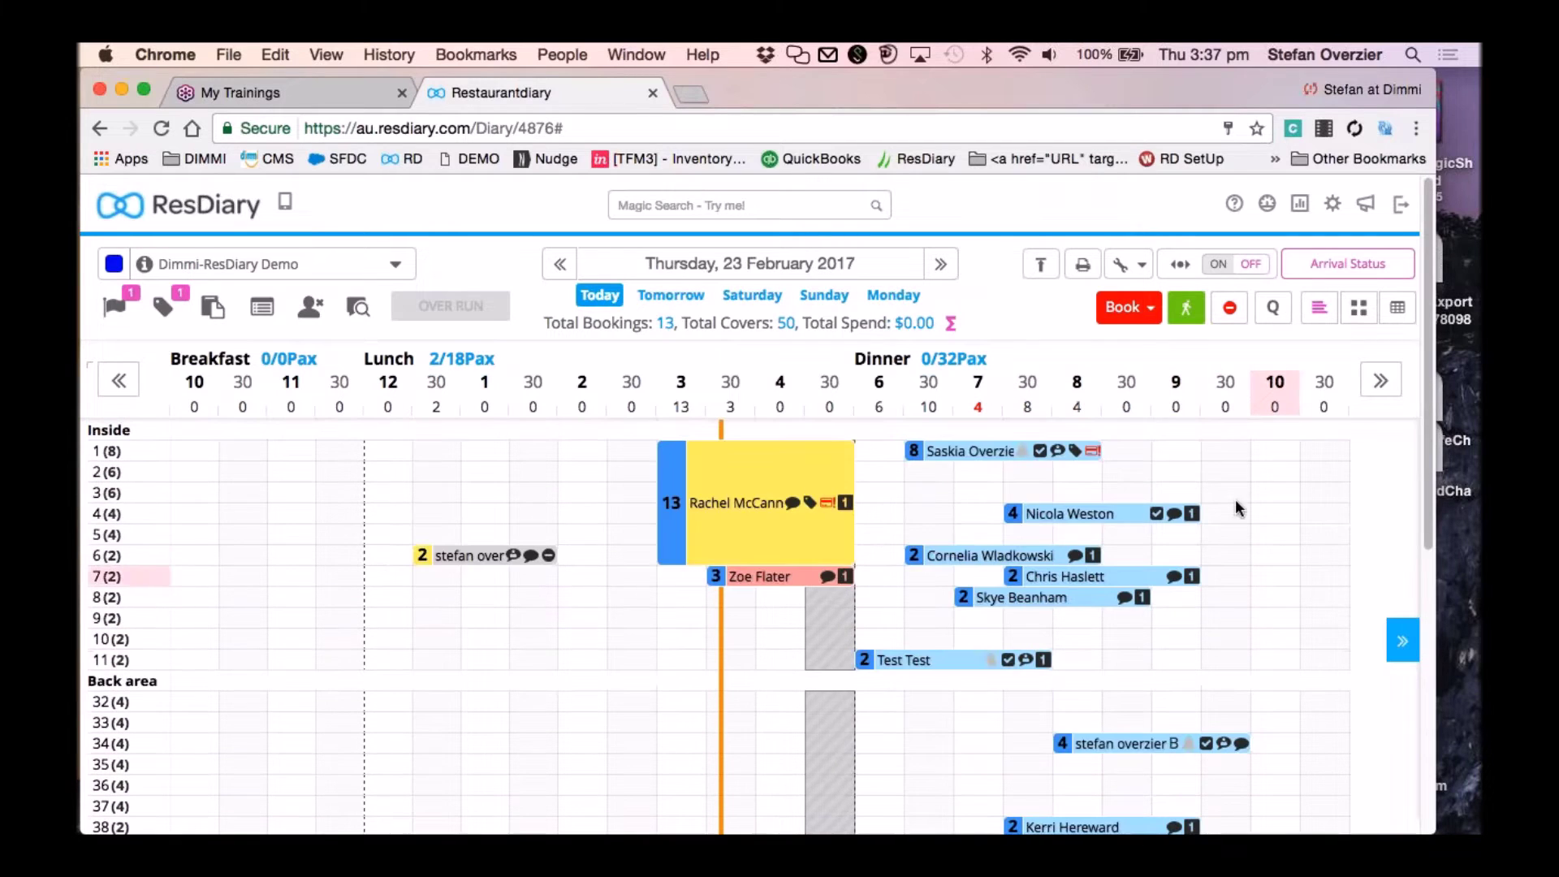
Start a new booking for 6 people Inside and search today's dinner availability.
click(1129, 313)
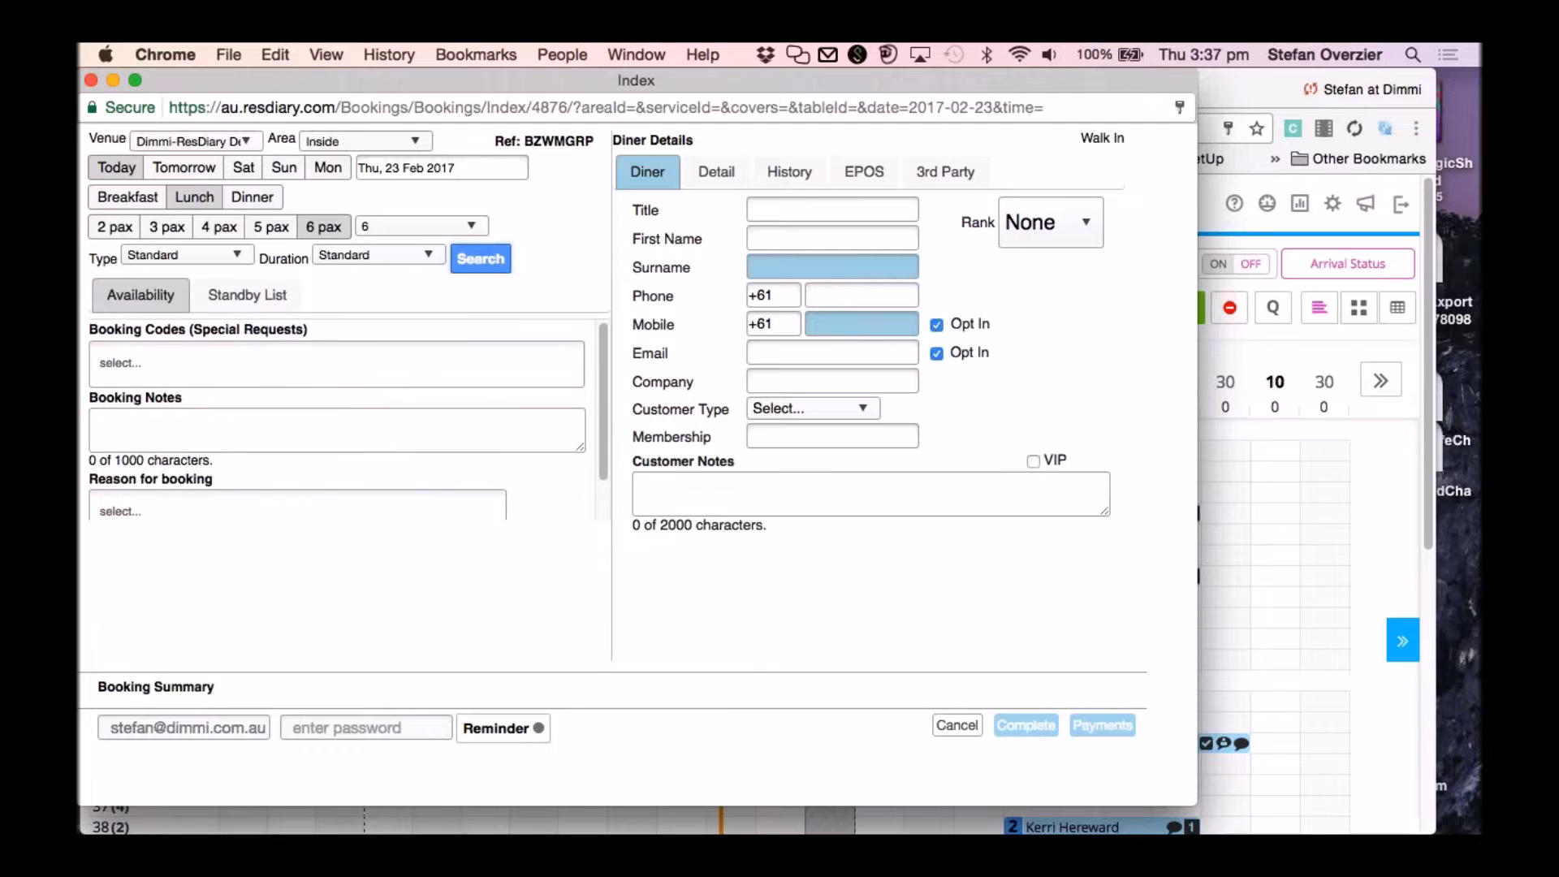
click(253, 198)
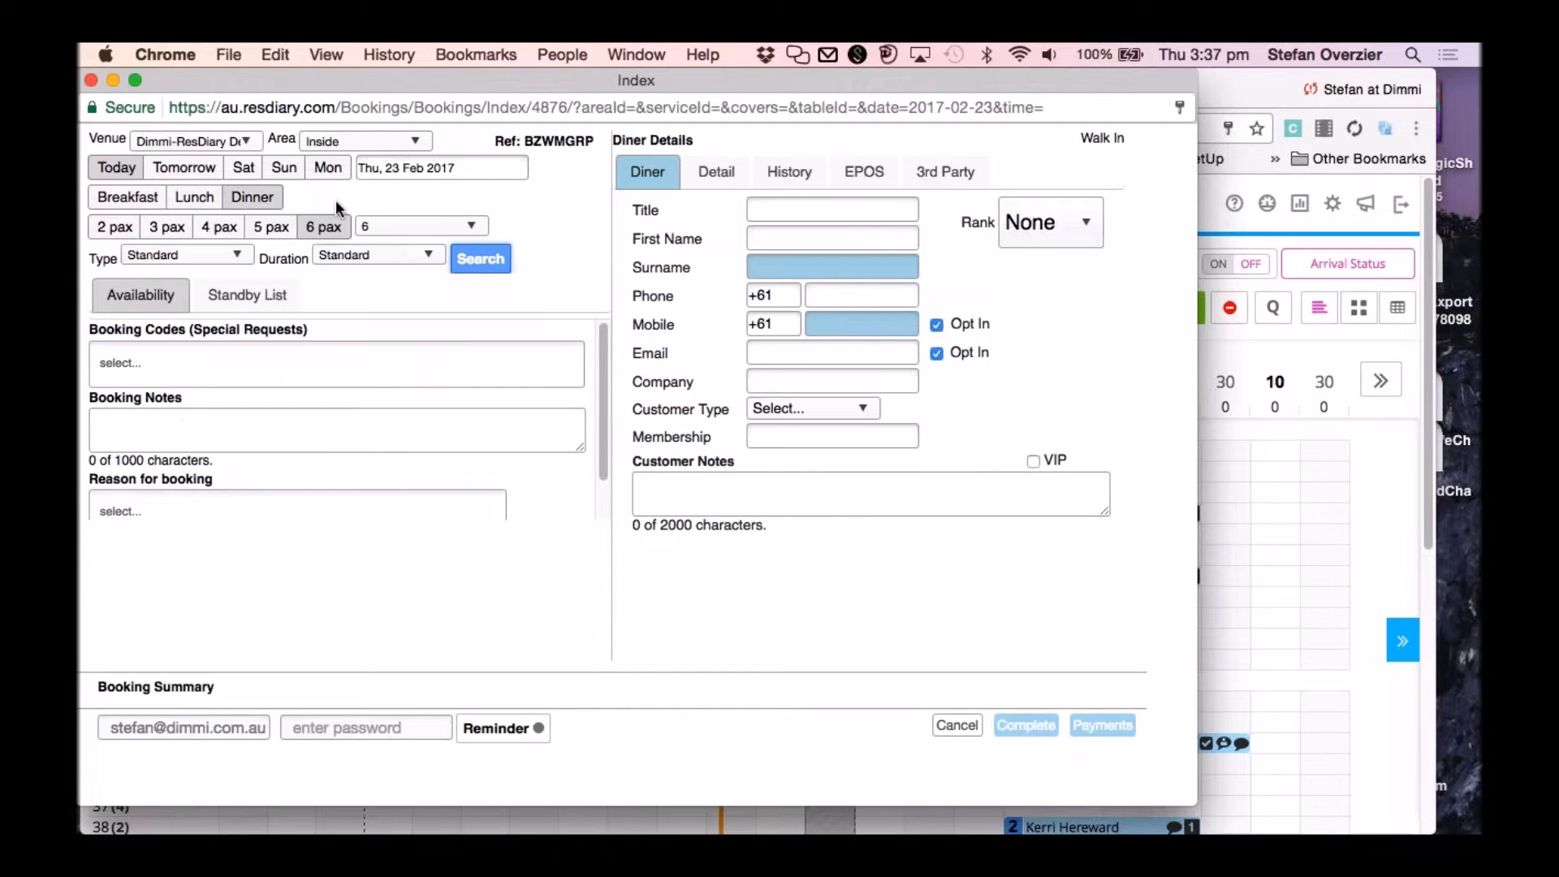
click(505, 259)
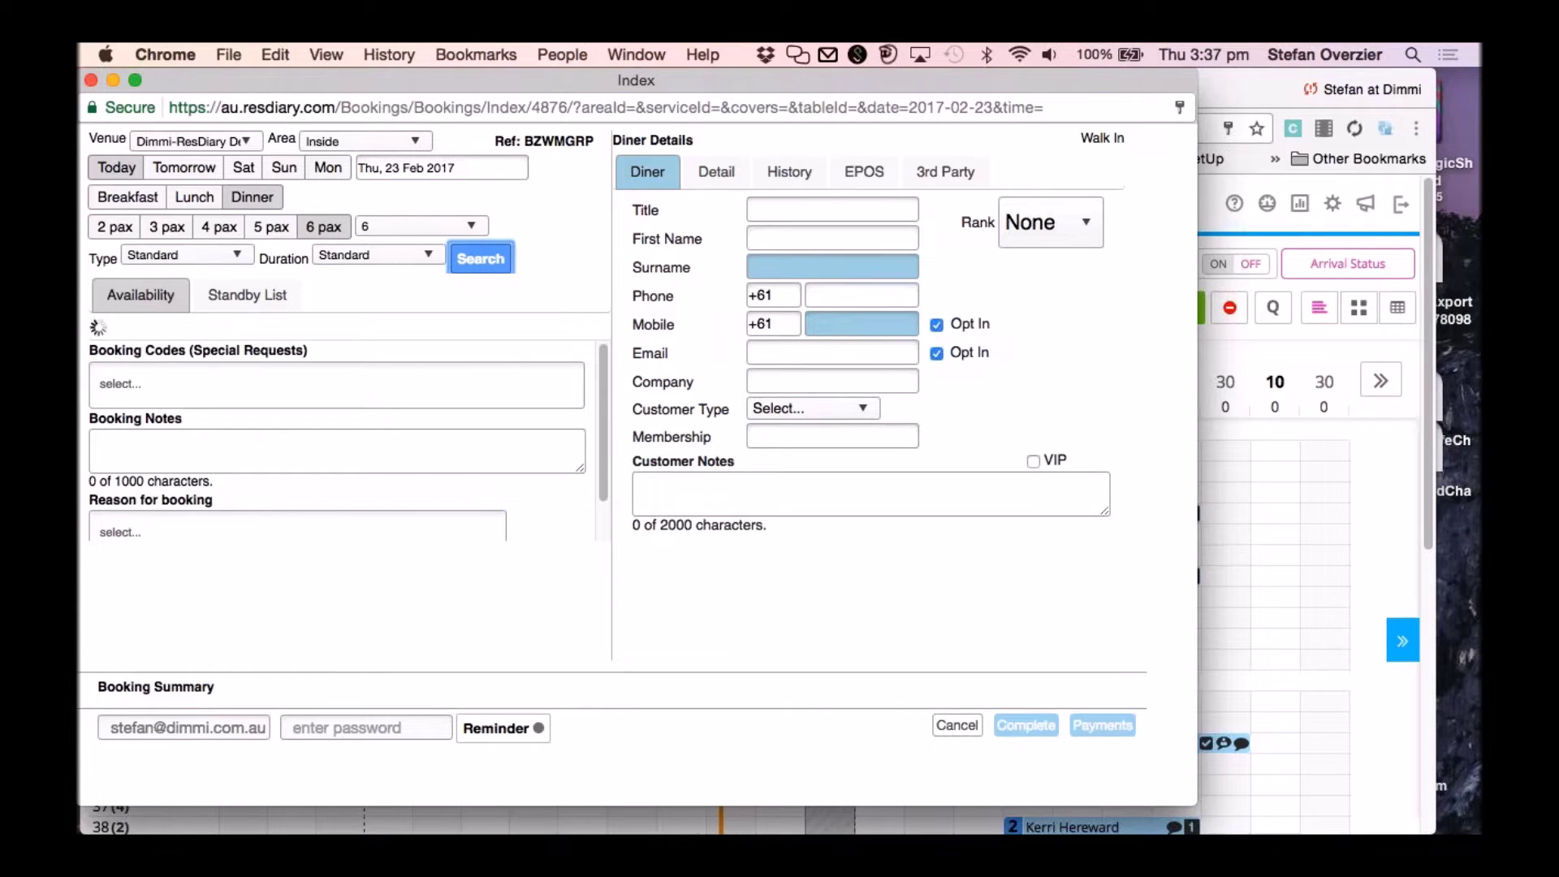
click(518, 284)
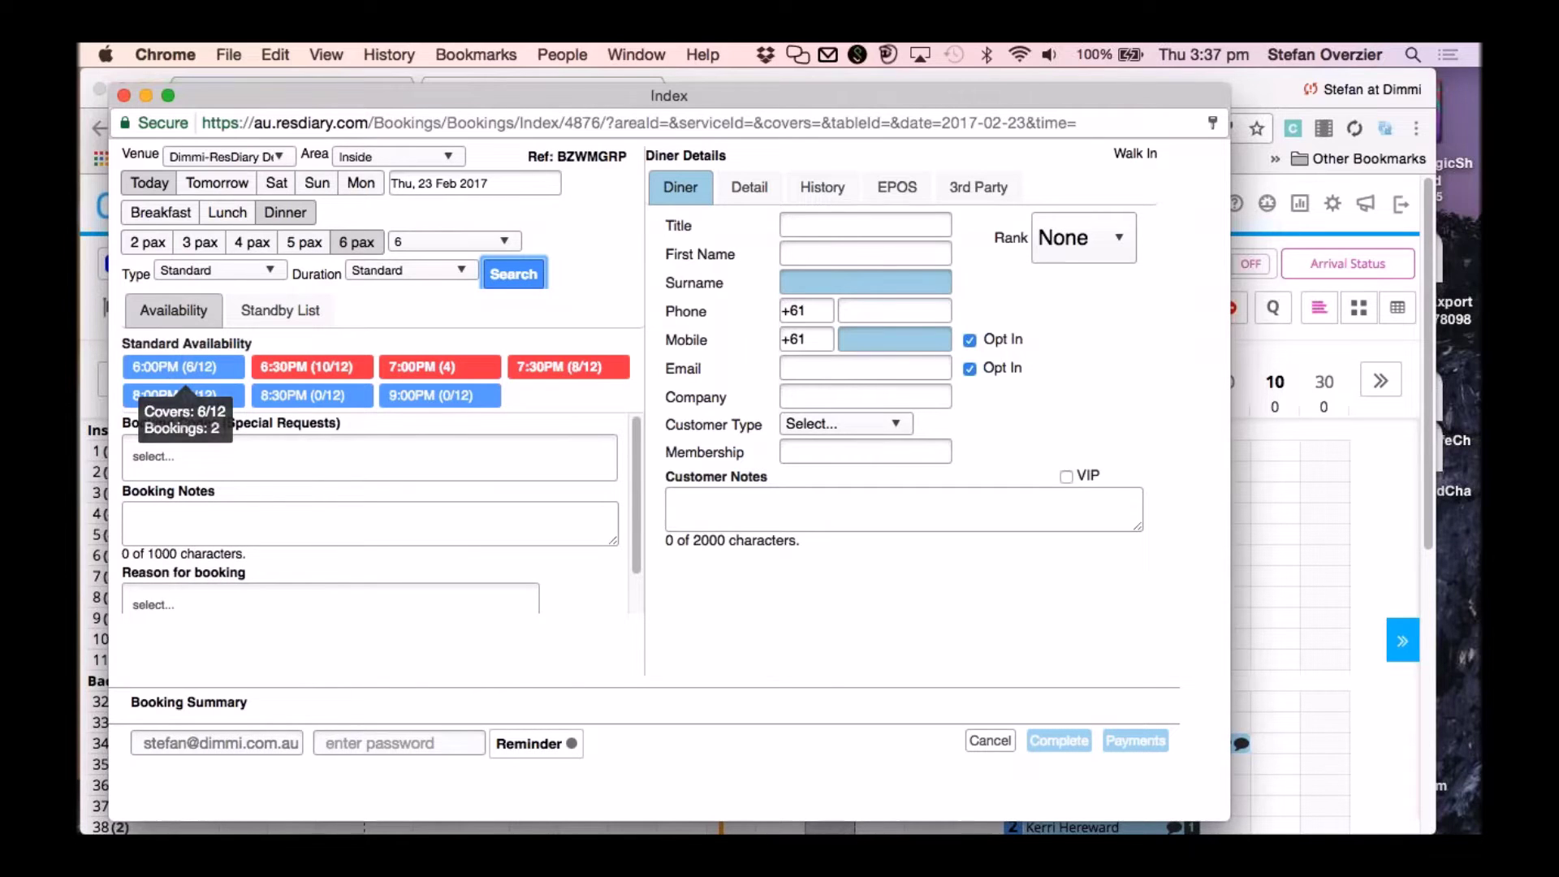
Cancel the open 6-person booking and start a new one for 2 people at 7:30PM dinner today.
click(1000, 739)
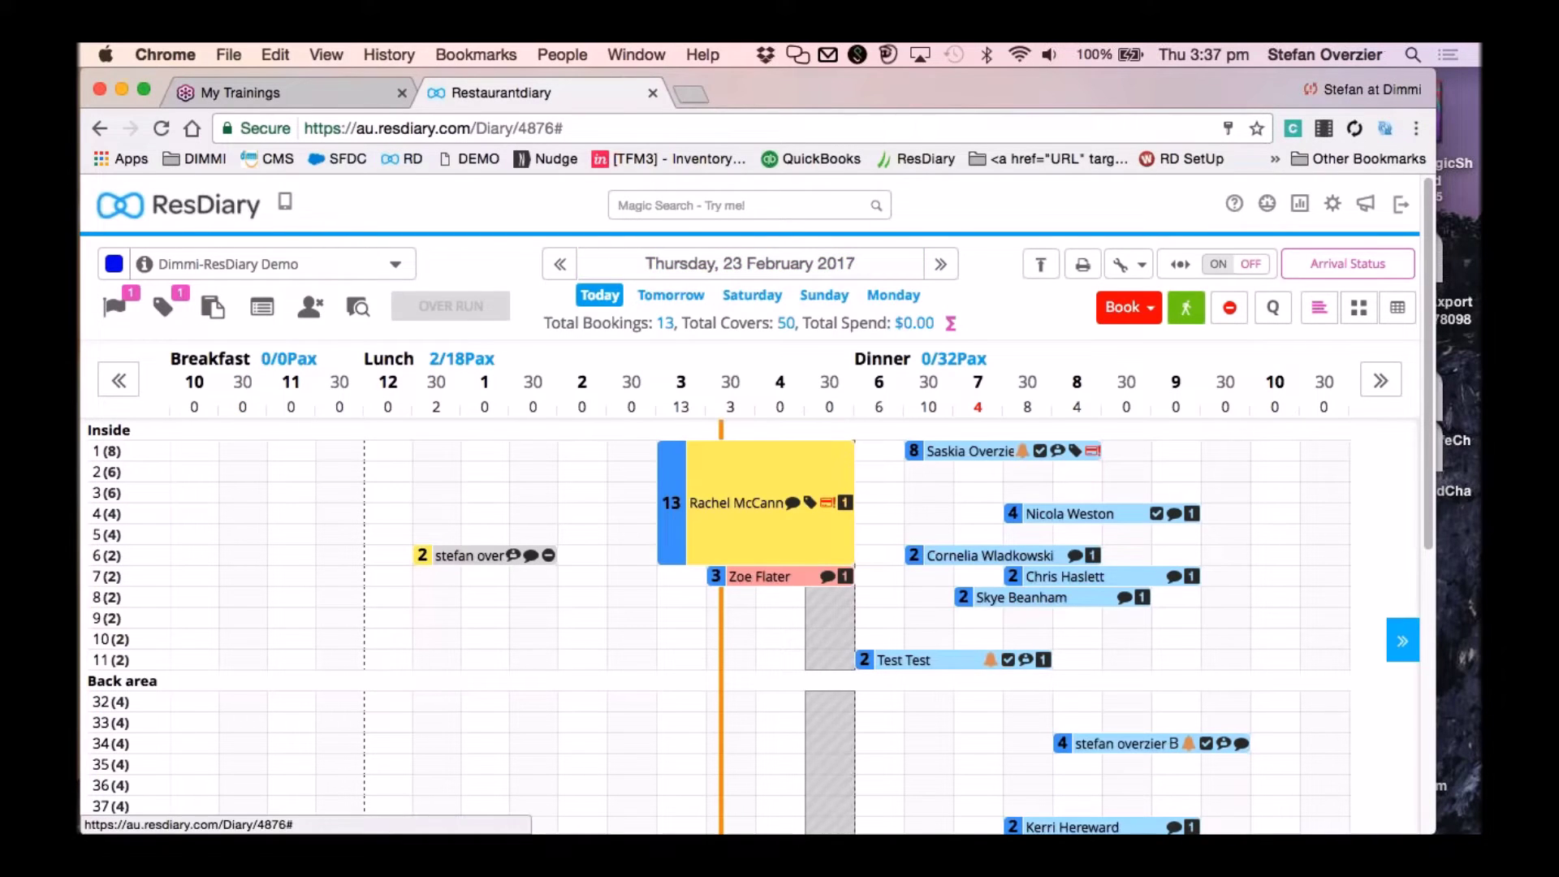
click(1123, 308)
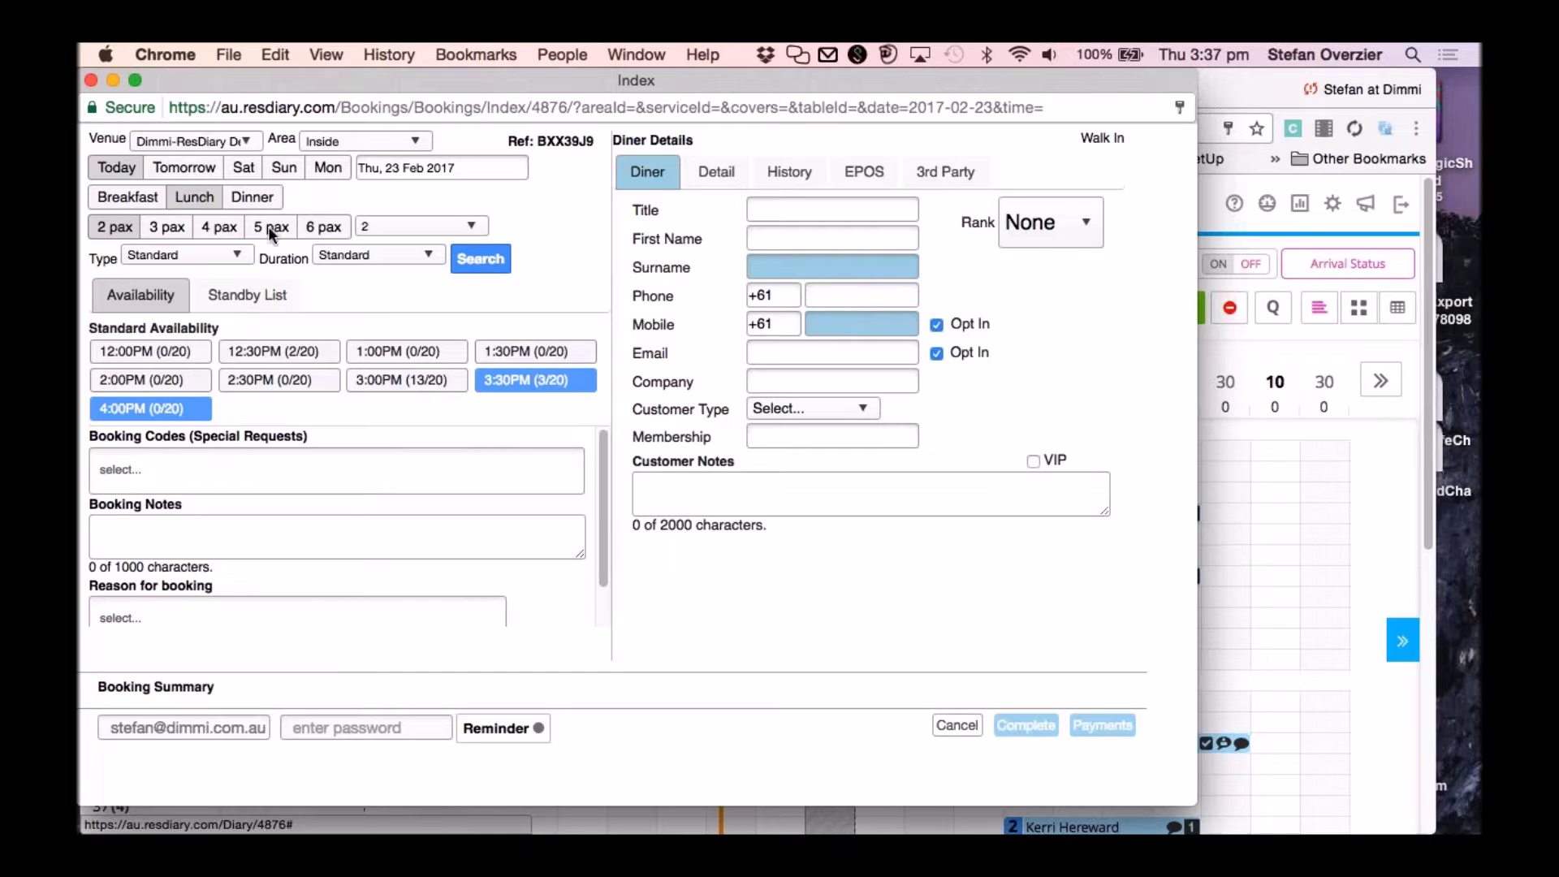
click(259, 201)
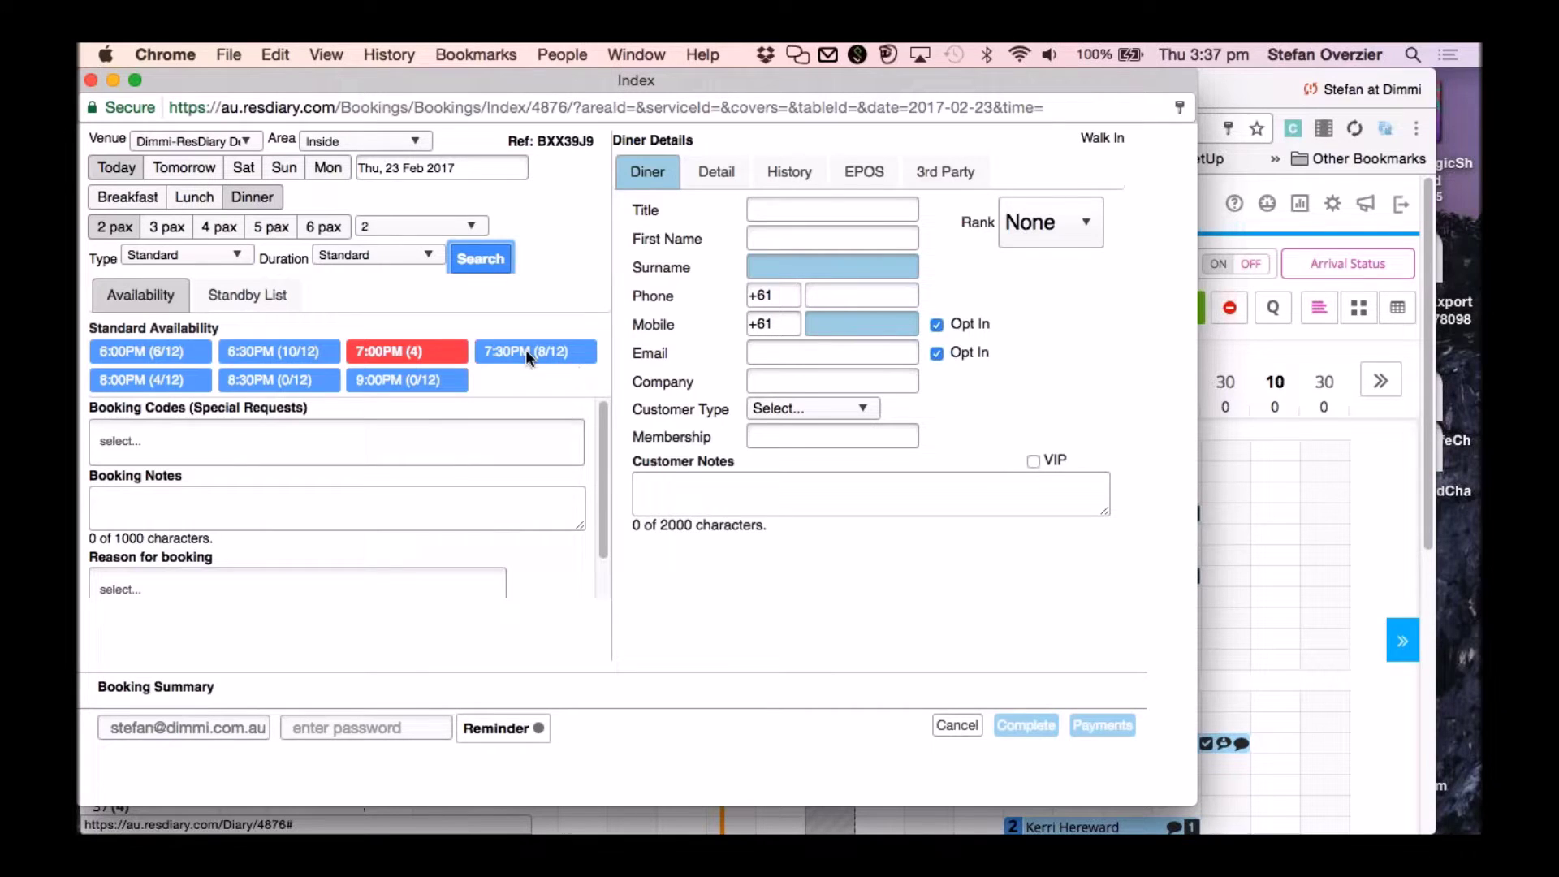
click(504, 352)
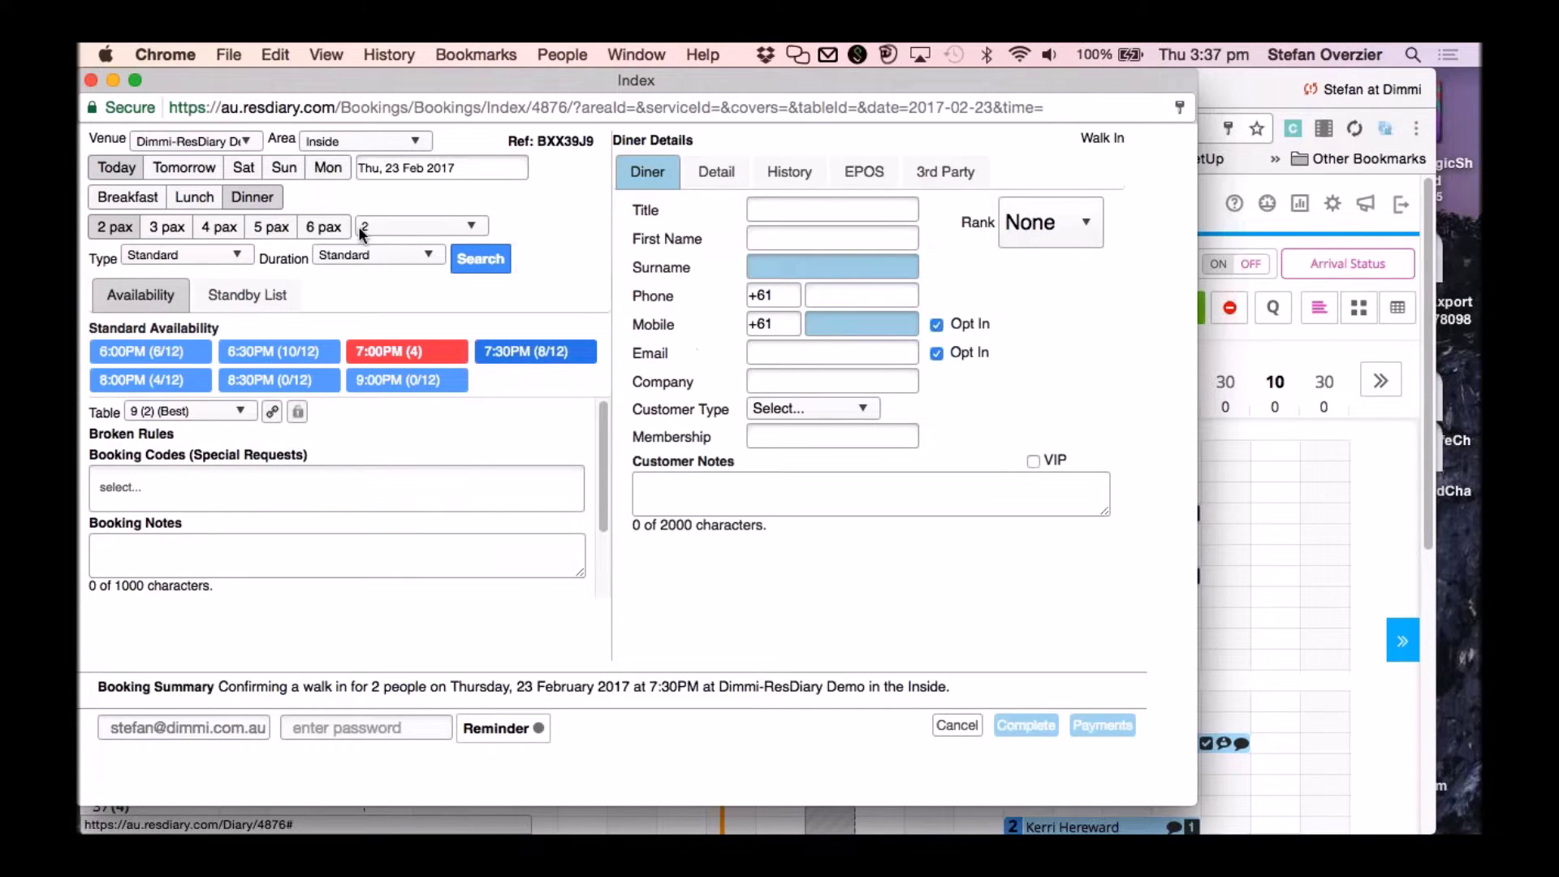
Compare tonight's dinner availability Inside for 8 people with the availability for 2 people.
click(428, 224)
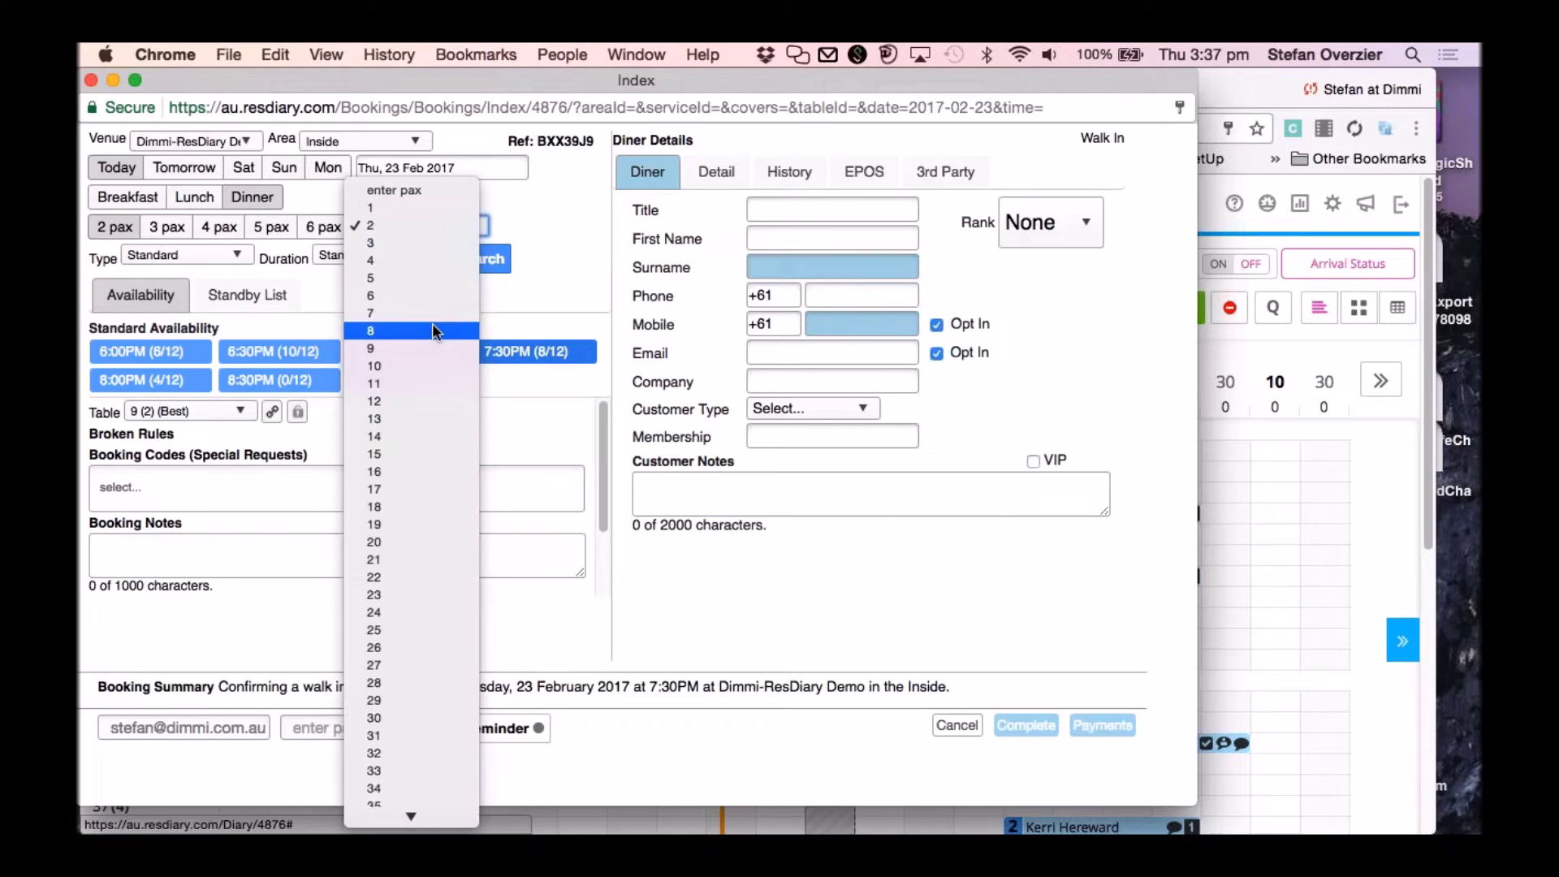
click(432, 323)
click(490, 263)
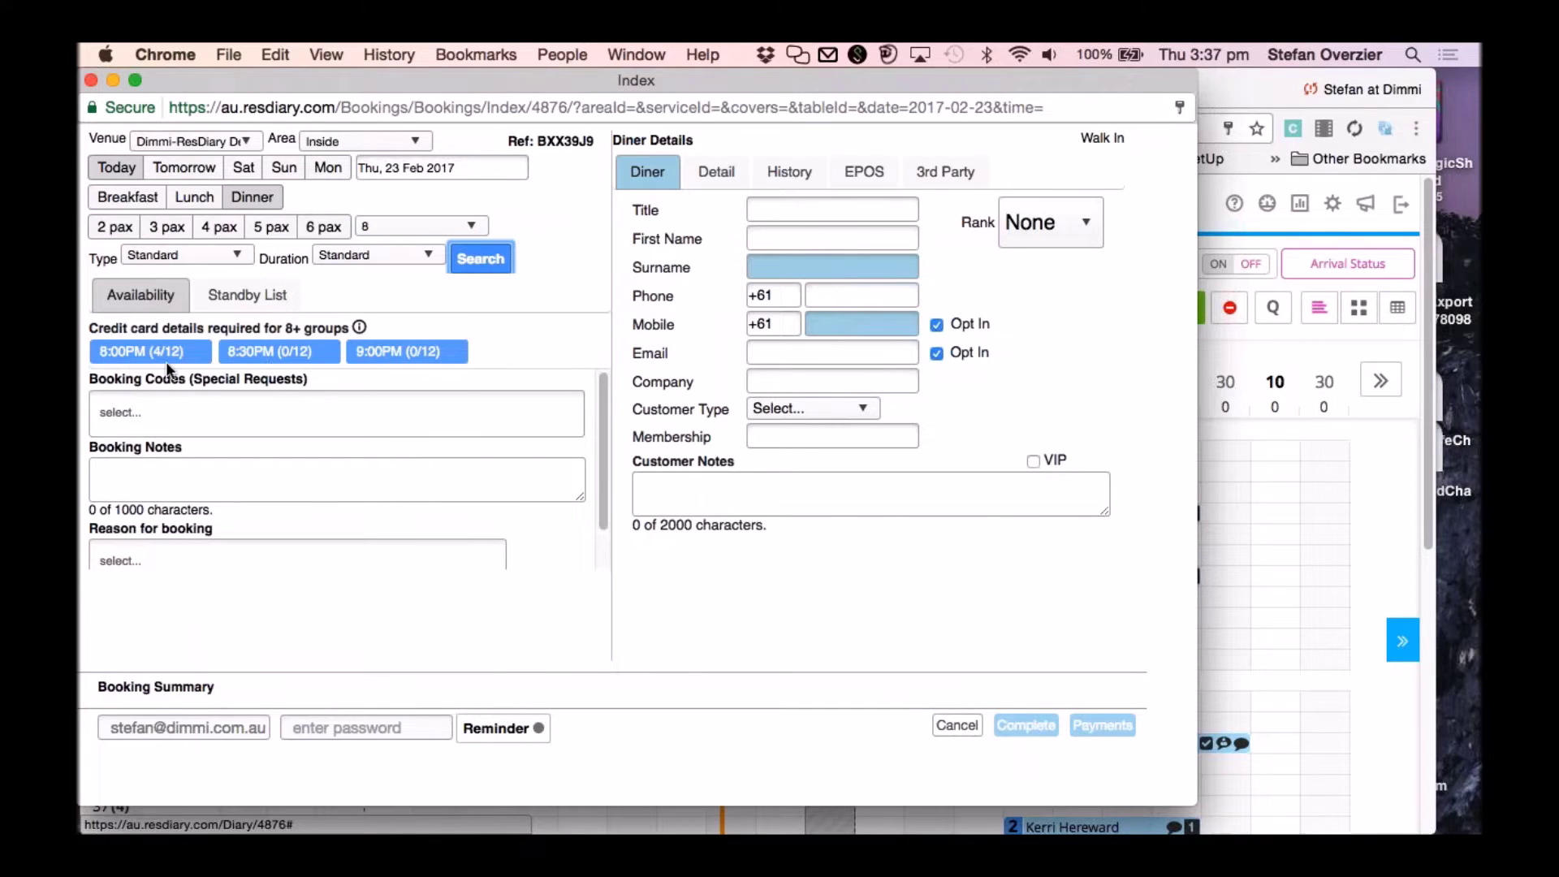
click(419, 226)
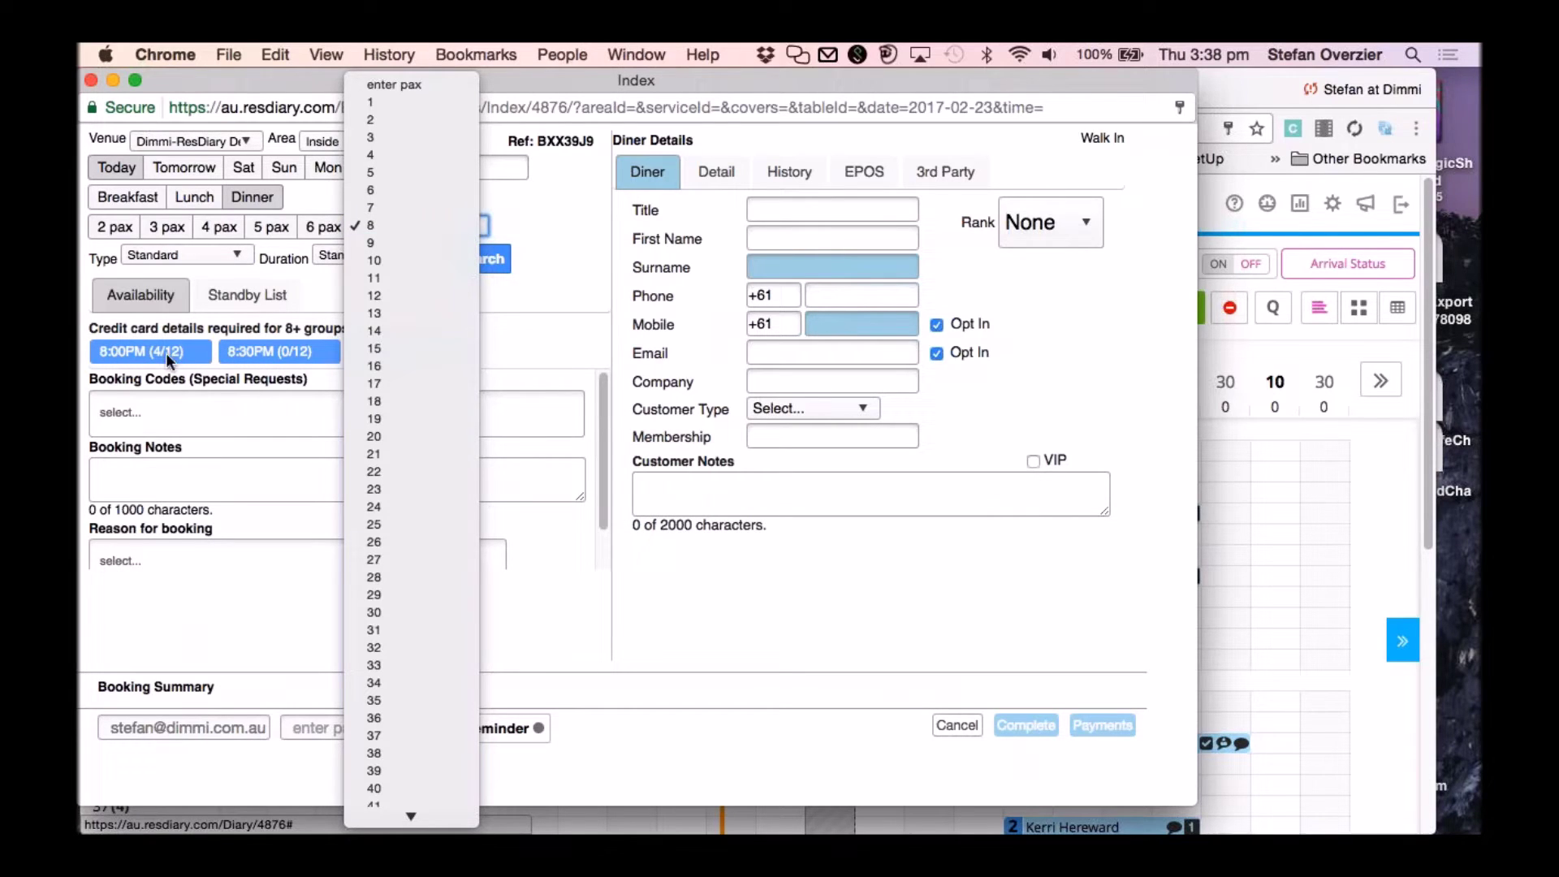
click(405, 119)
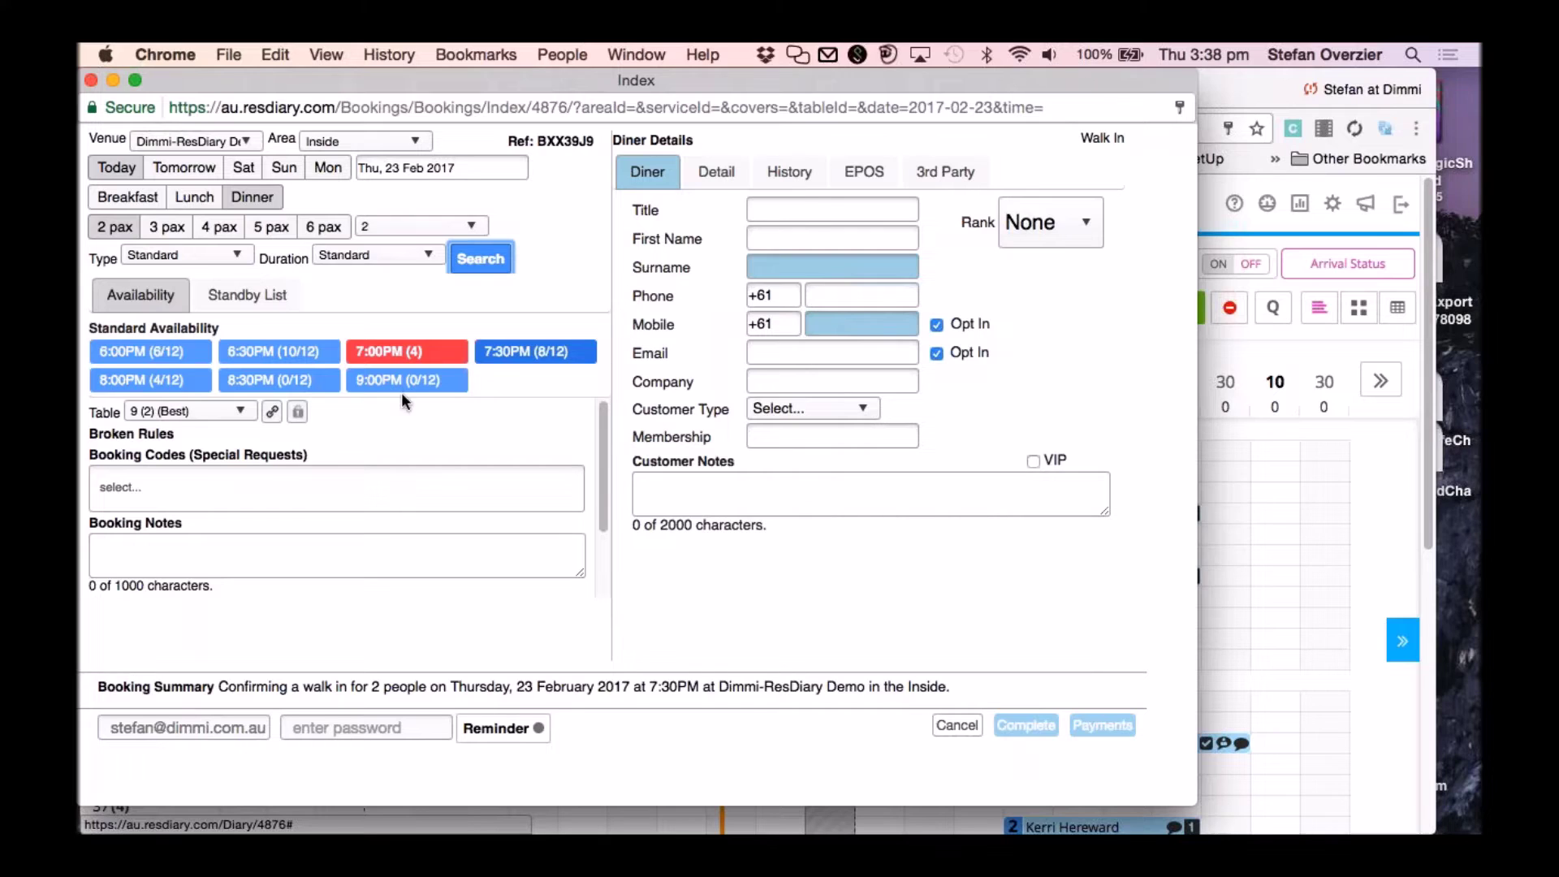
mouse_move(245, 337)
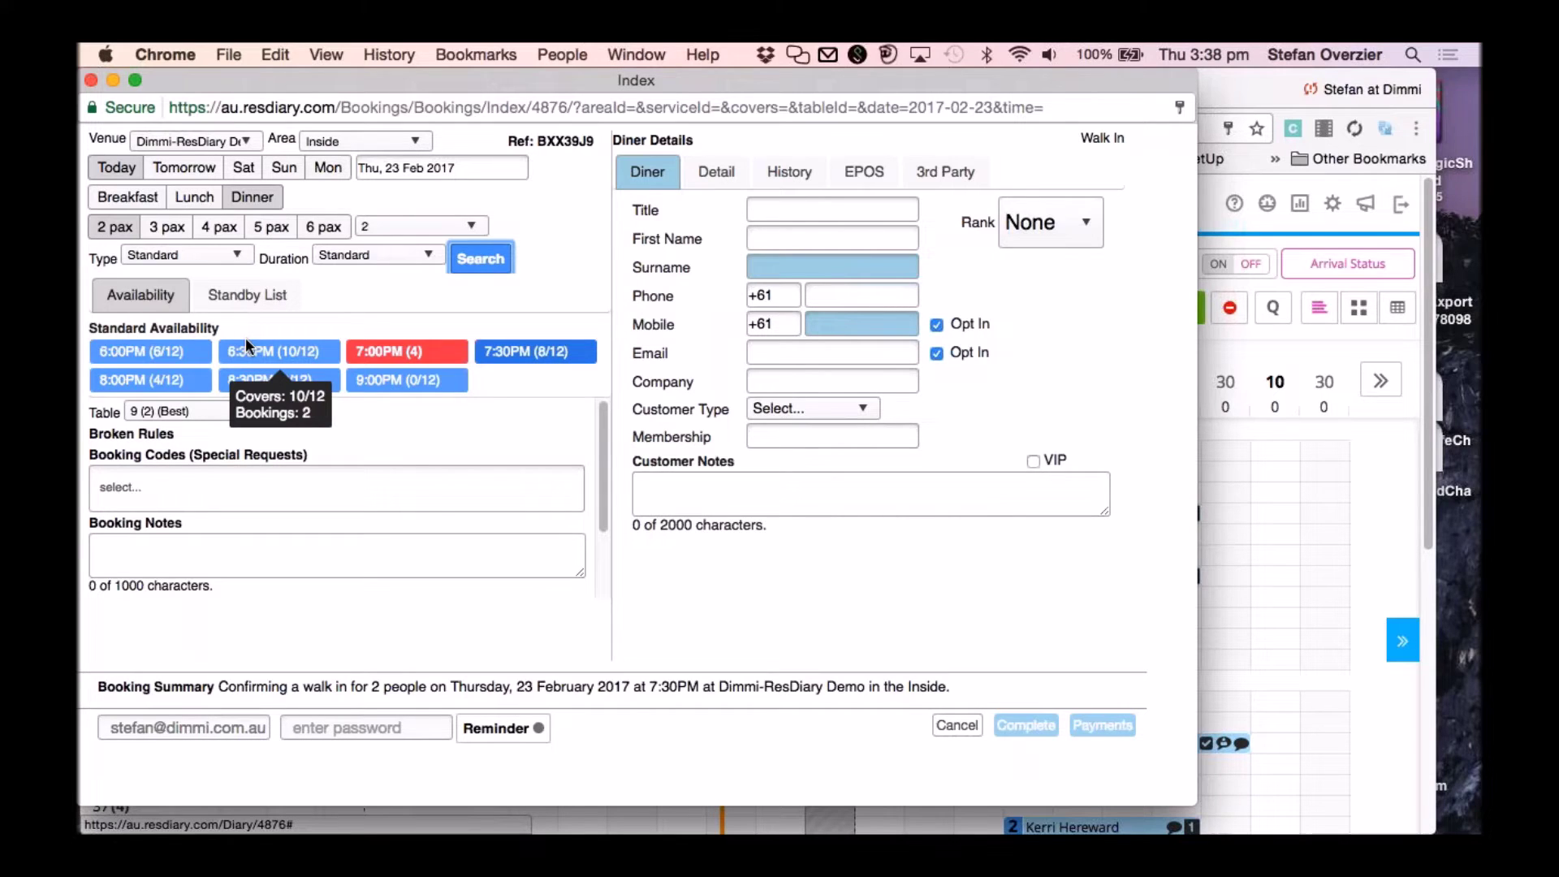
Search dinner availability for 9 people and select the 8:30PM slot.
click(396, 231)
click(488, 287)
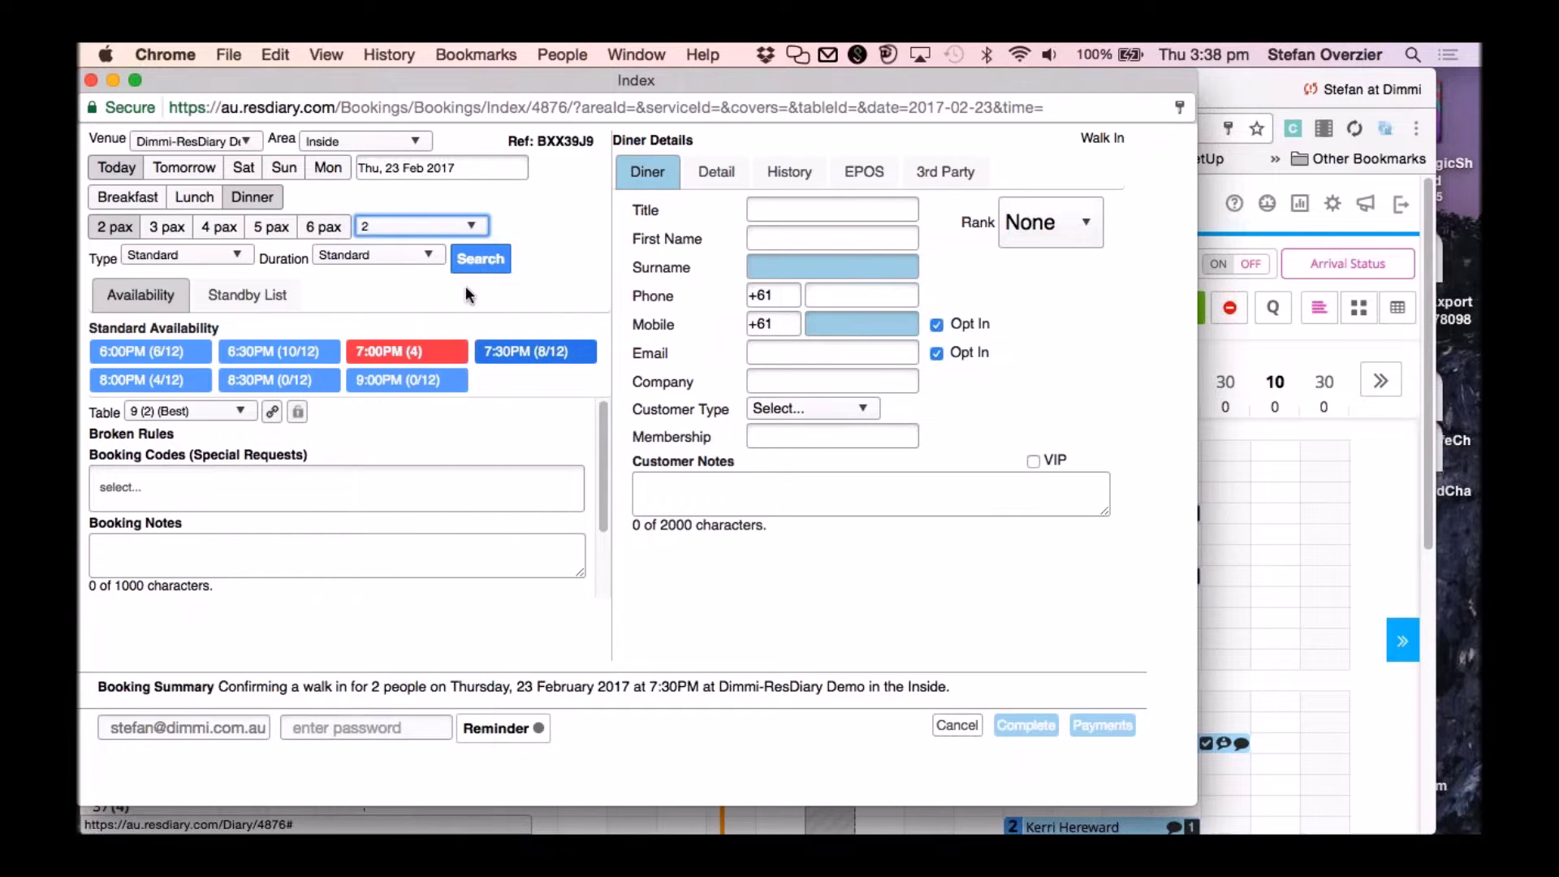
click(477, 259)
click(299, 358)
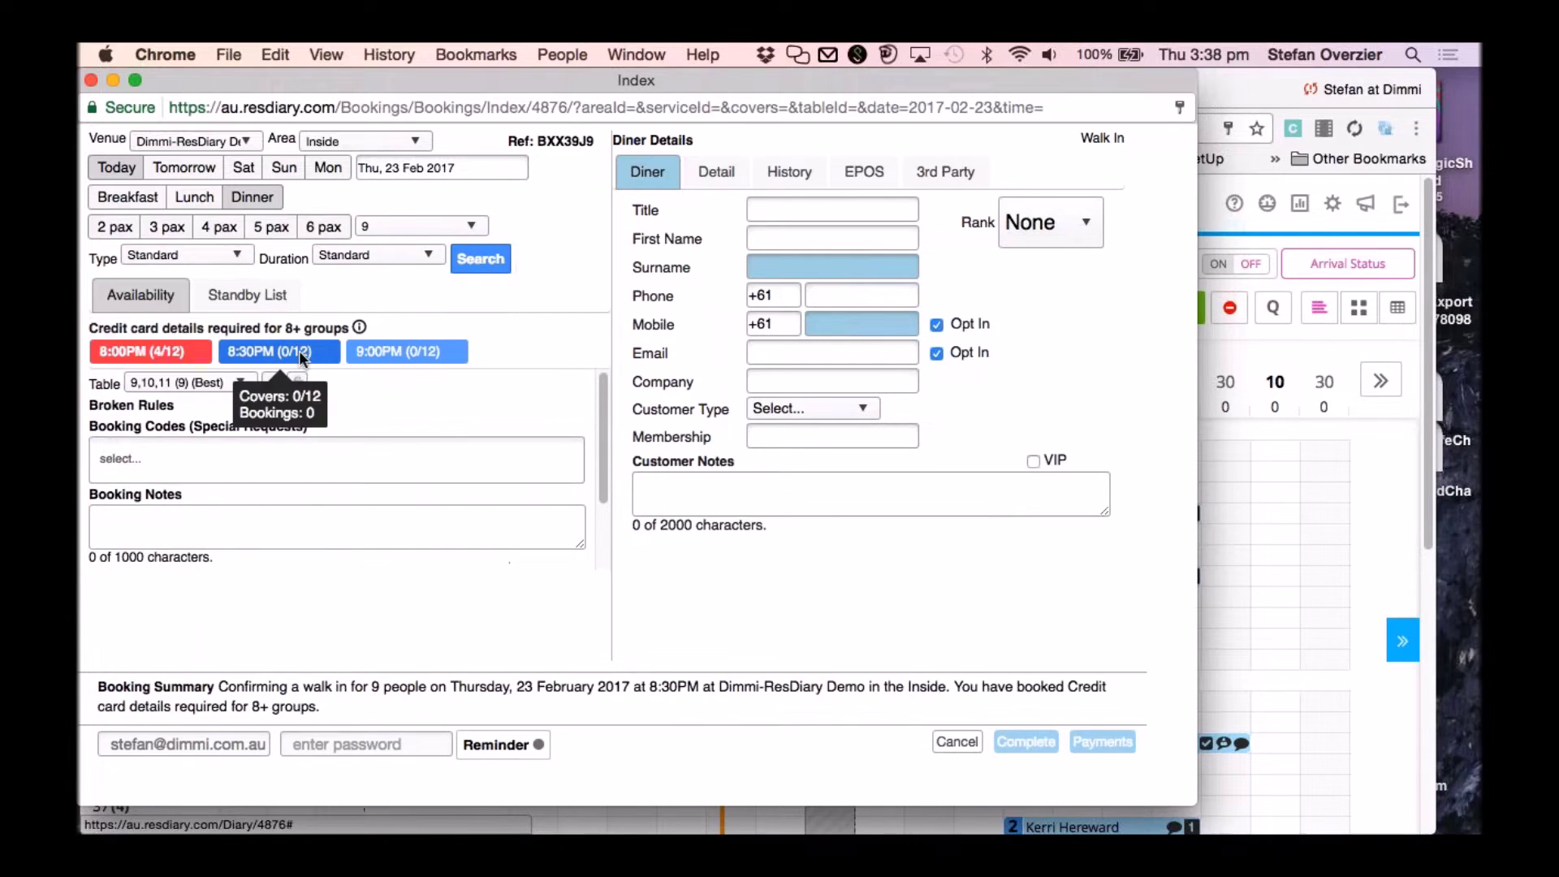
Assign the existing diner to the booking by surname and enter the diner's mobile number.
click(832, 267)
text(over)
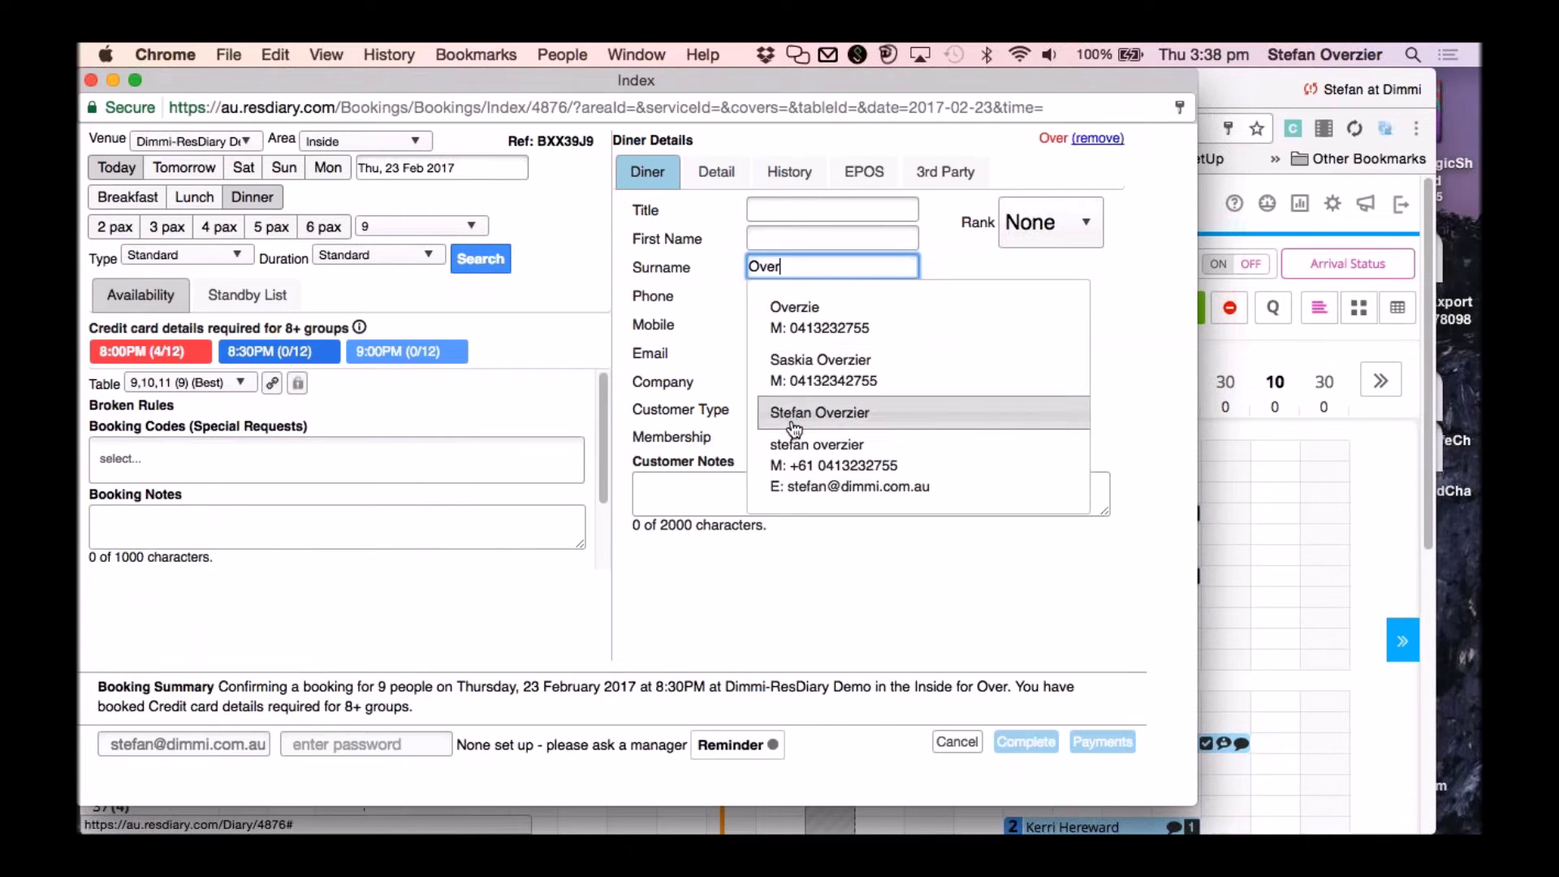
text(zier)
click(872, 323)
text(23456789)
click(1084, 354)
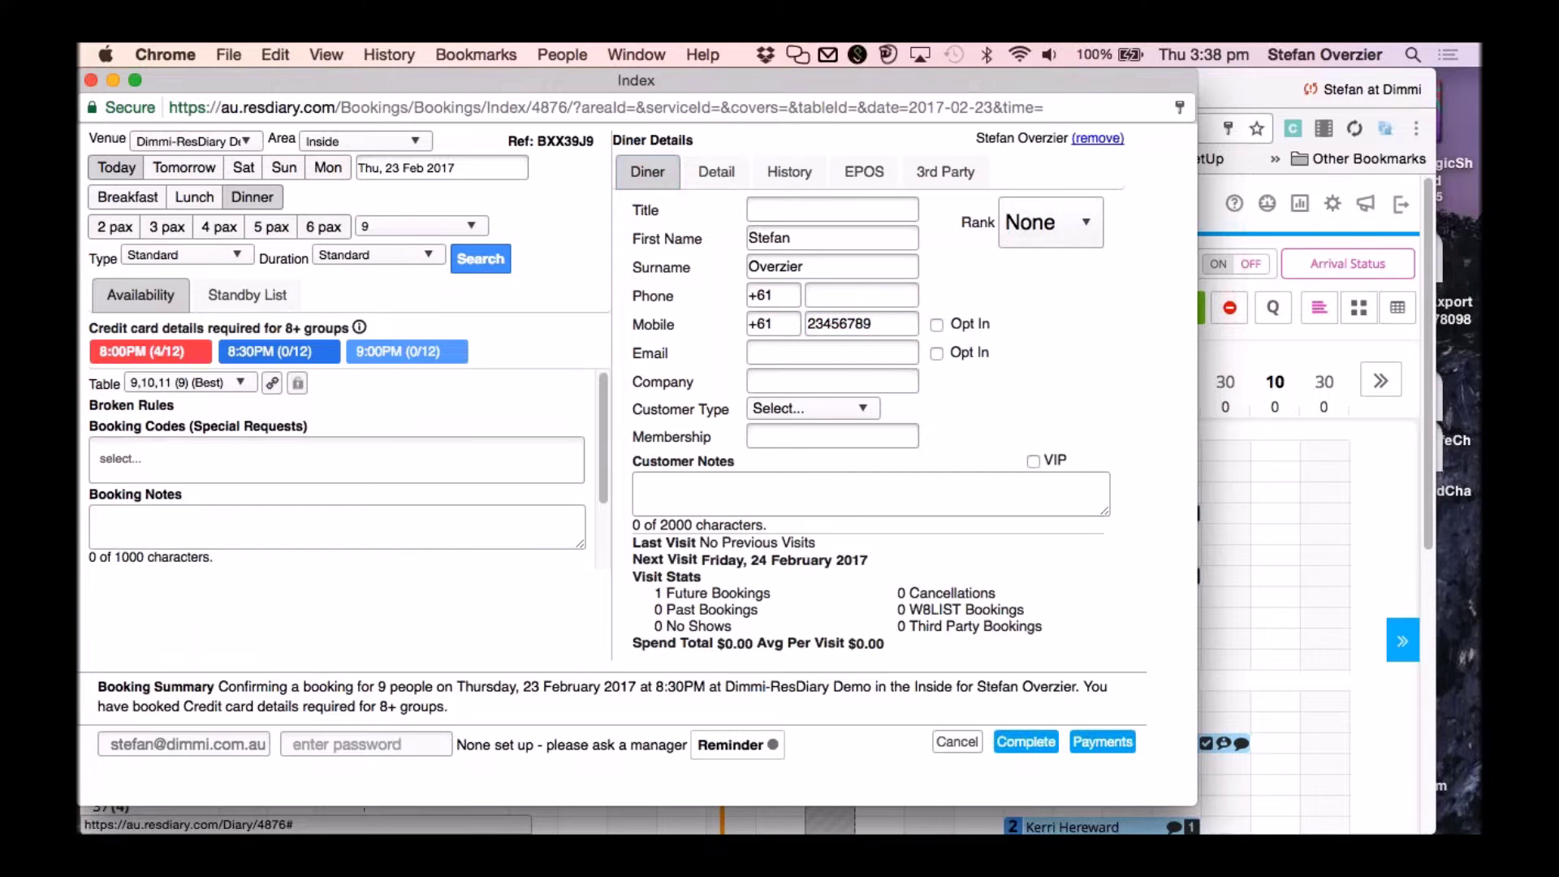
Complete the 9-person 8:30PM booking, skipping the storage of a payment card.
click(1026, 741)
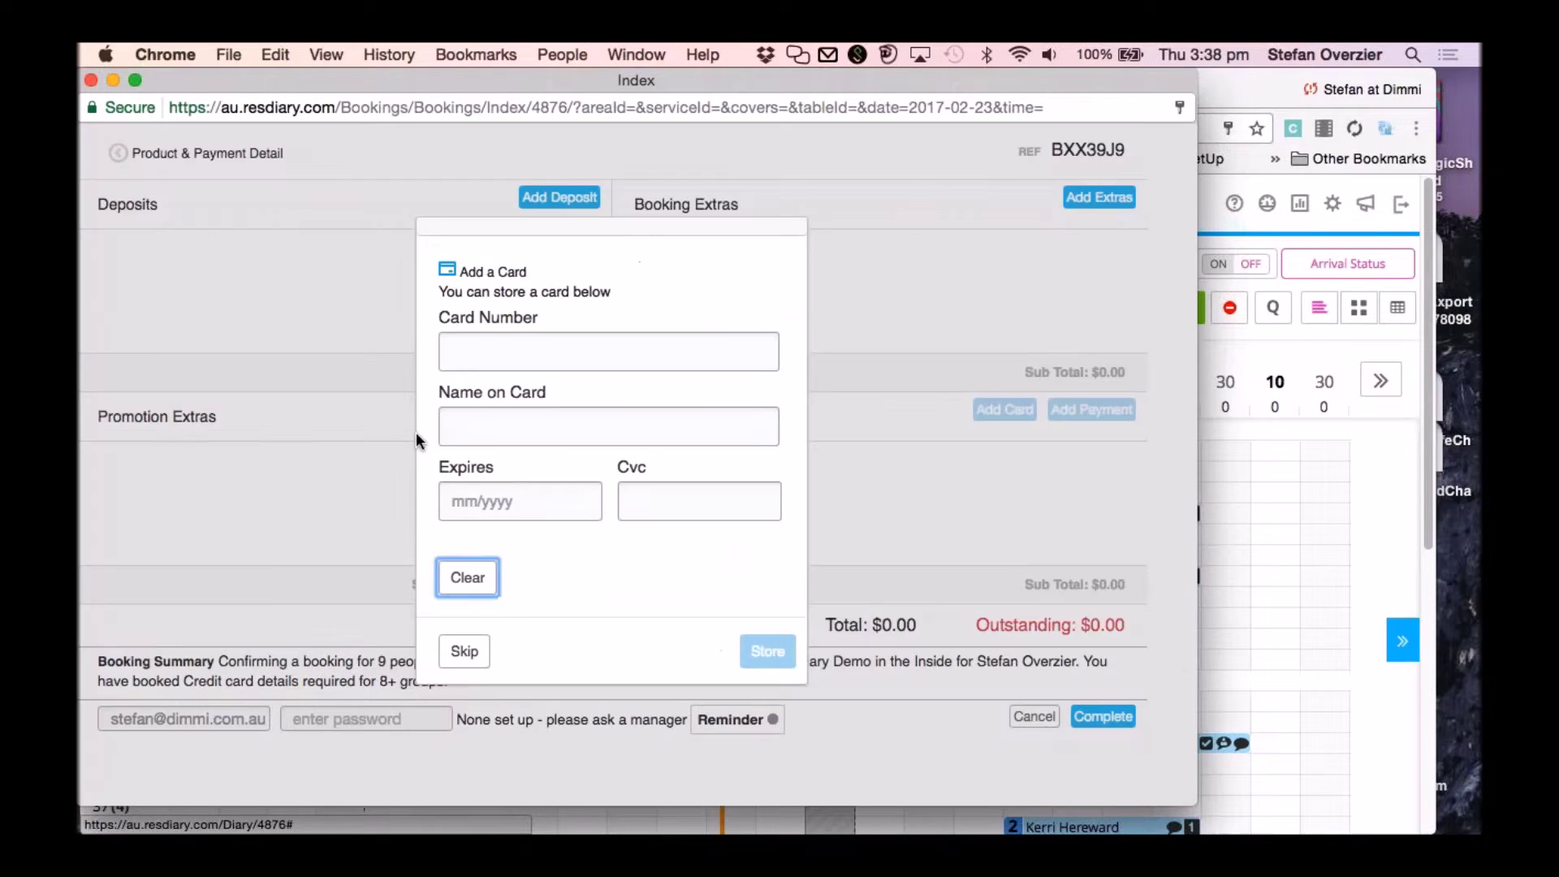
click(490, 650)
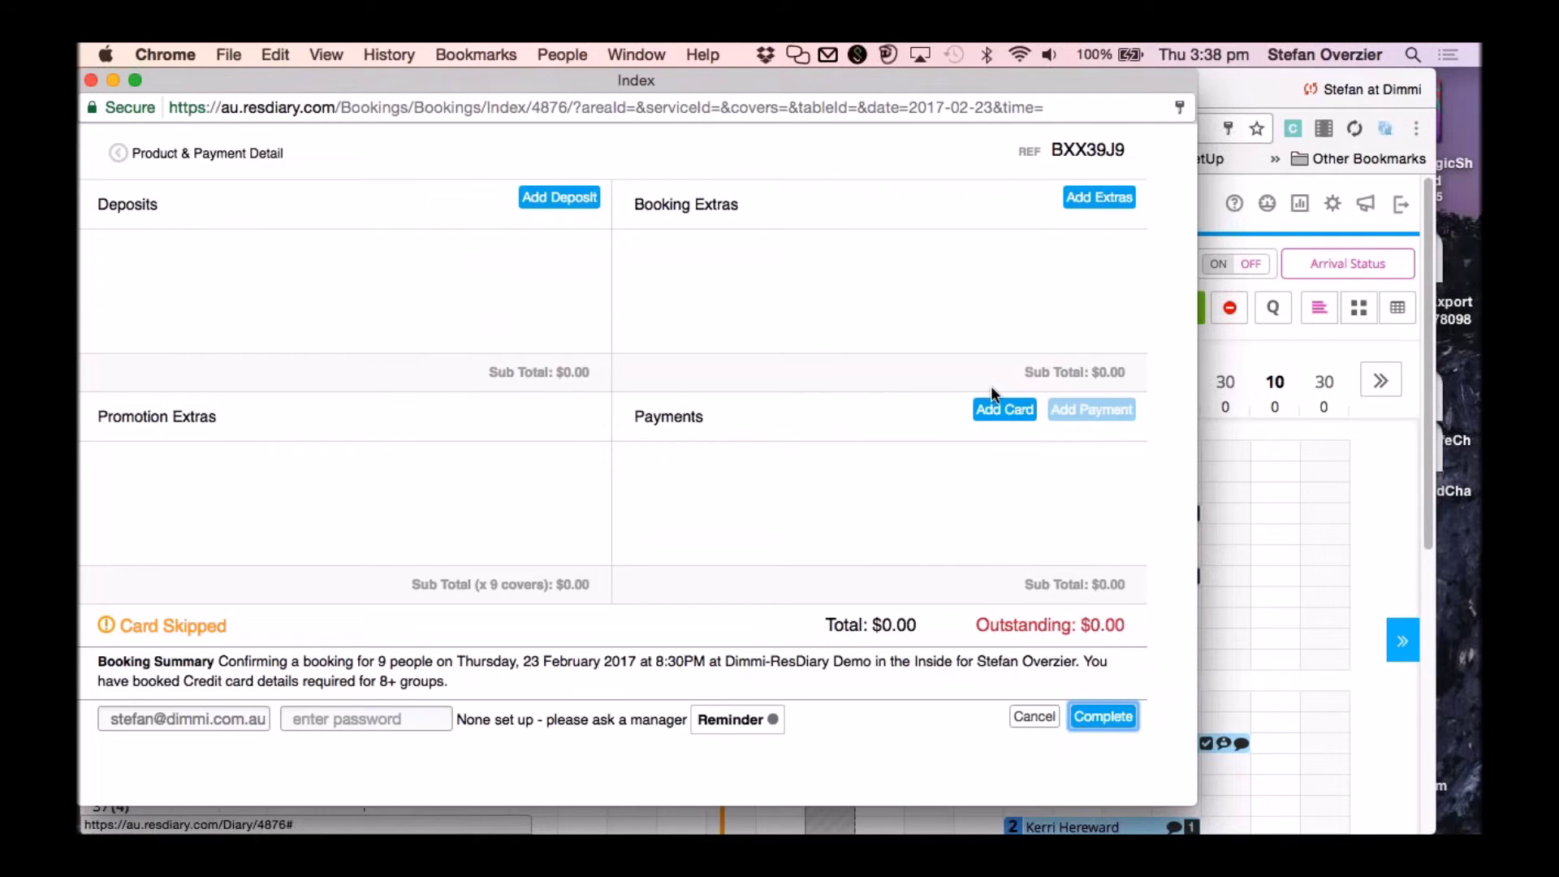
click(1102, 715)
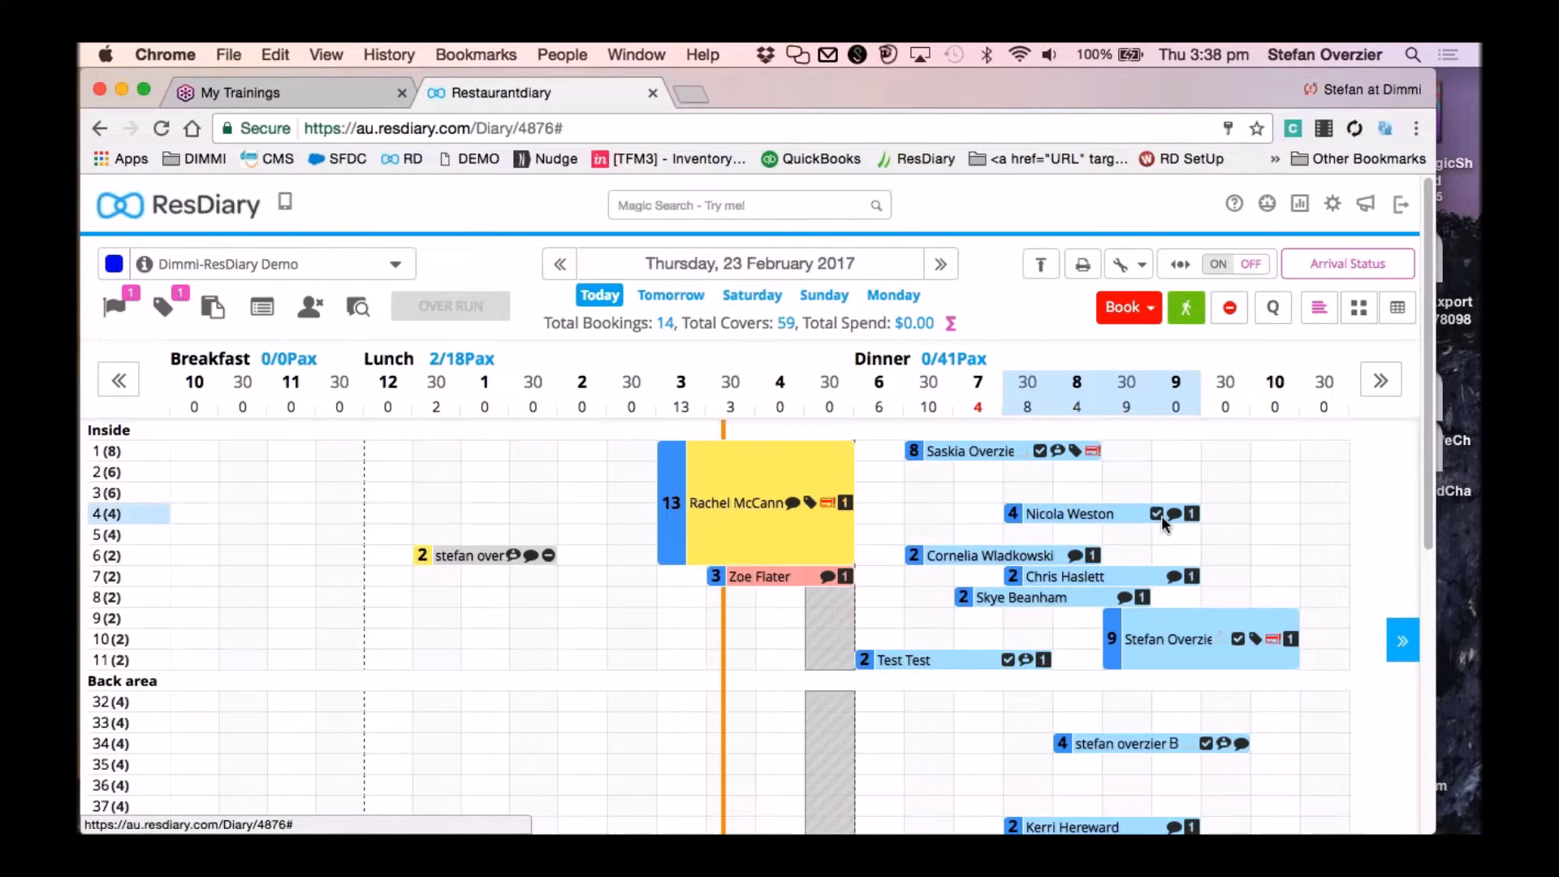
Try to search availability for 6 people on the 8-person 6:30PM booking at table 1, then exit it and reload the diary.
mouse_move(1163, 518)
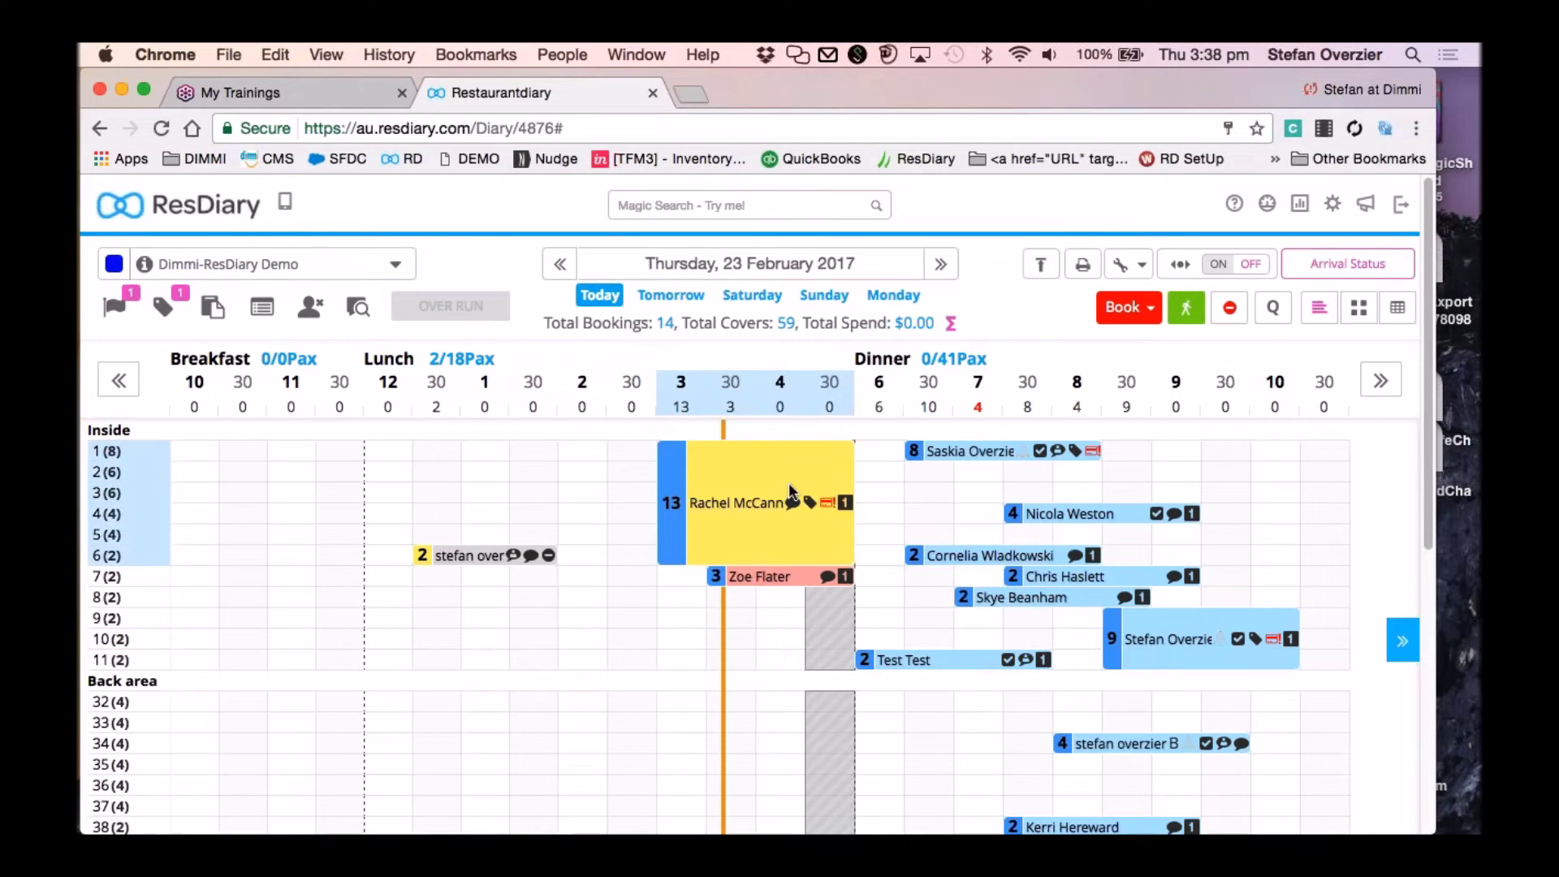
mouse_move(754, 532)
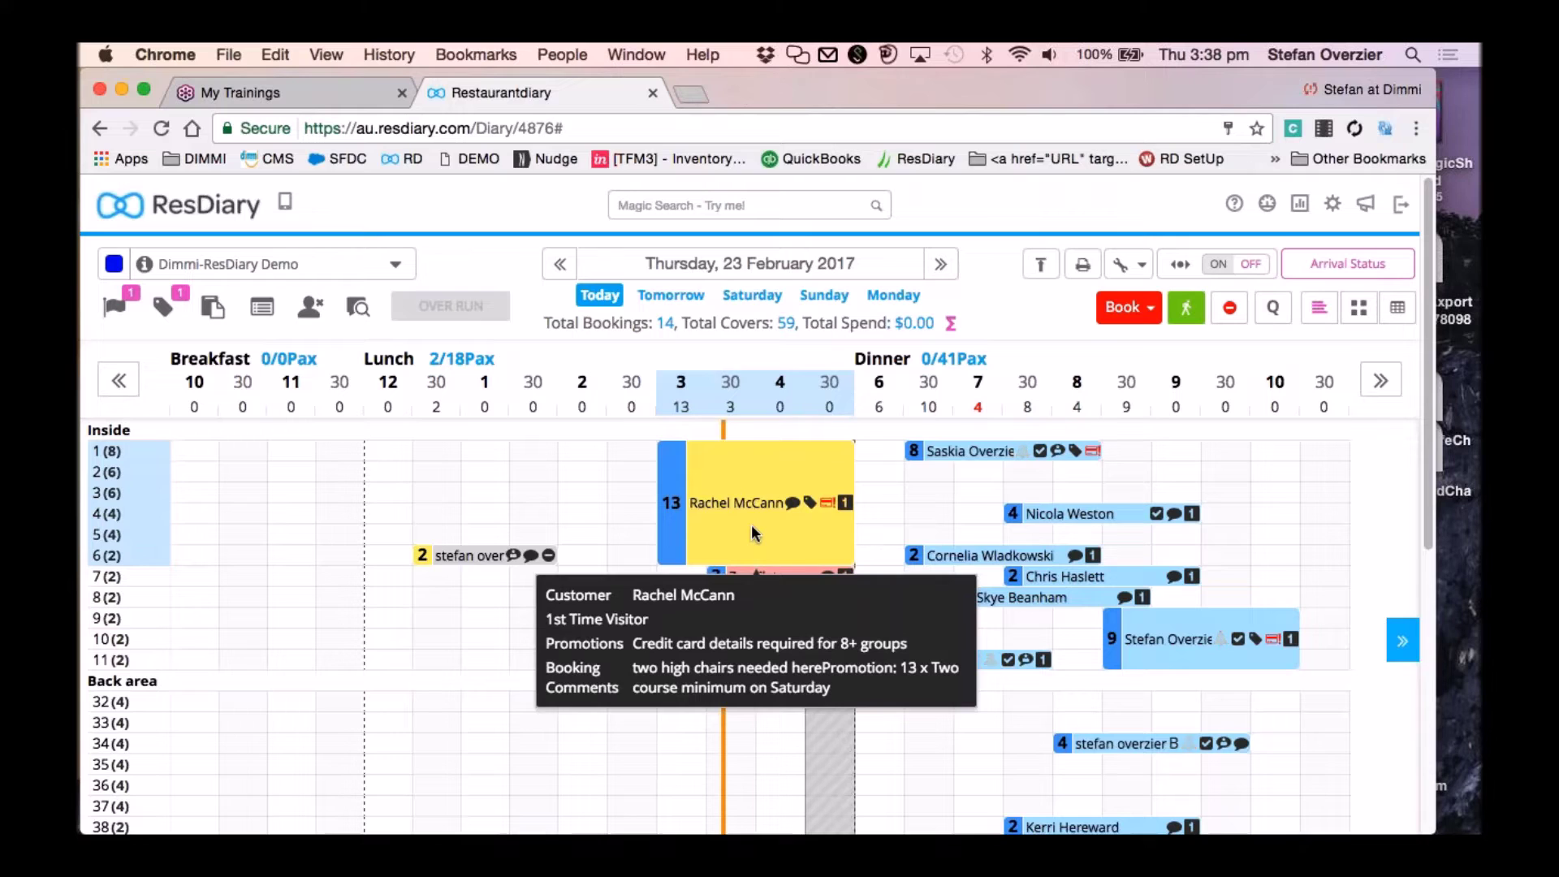
click(959, 447)
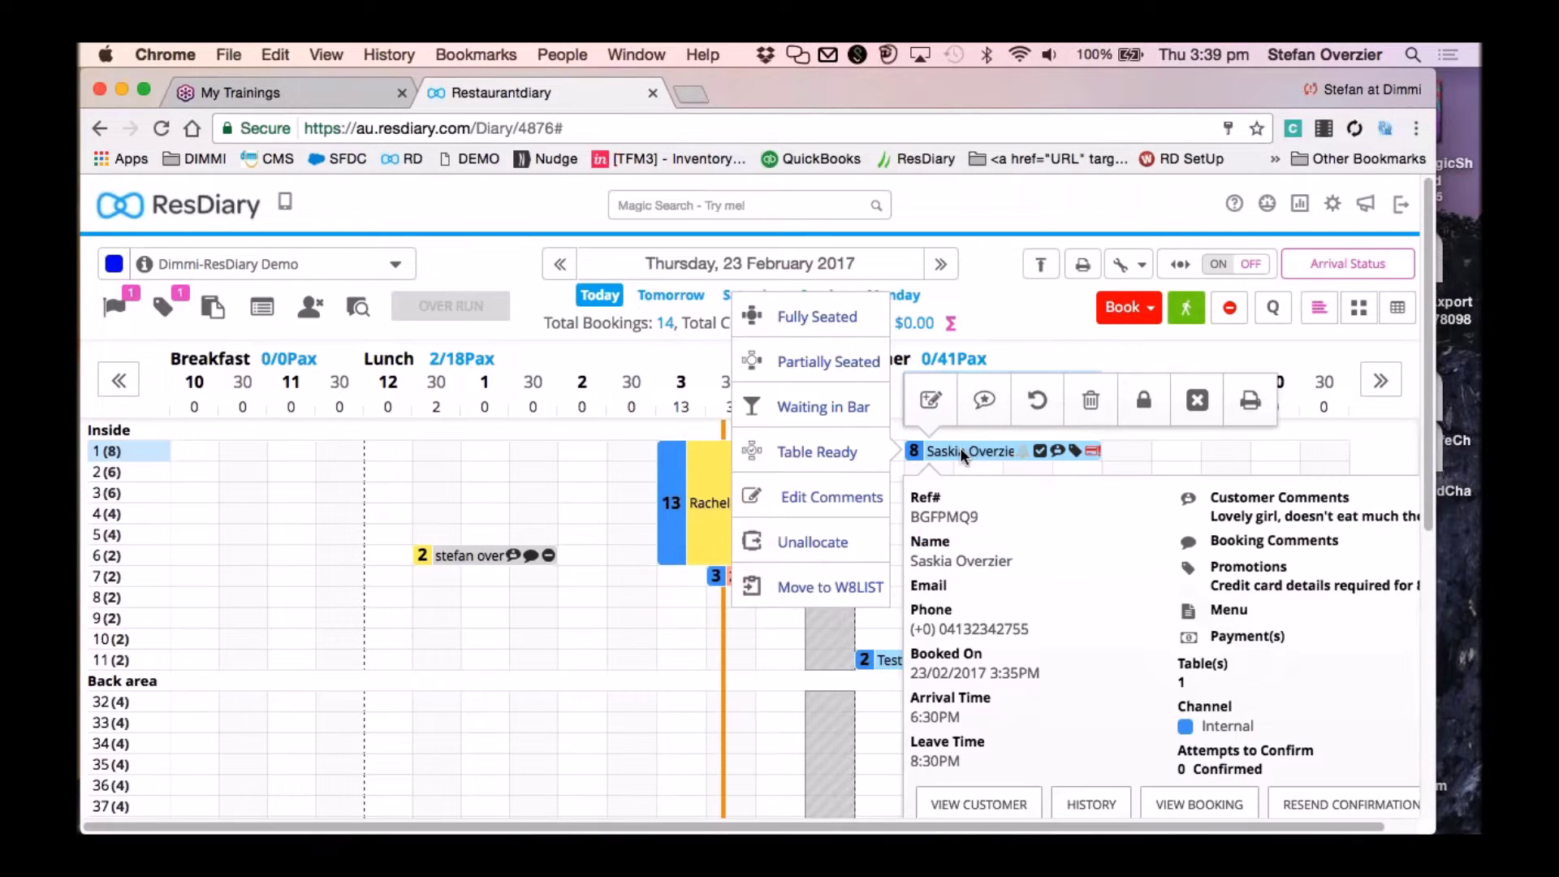
click(931, 401)
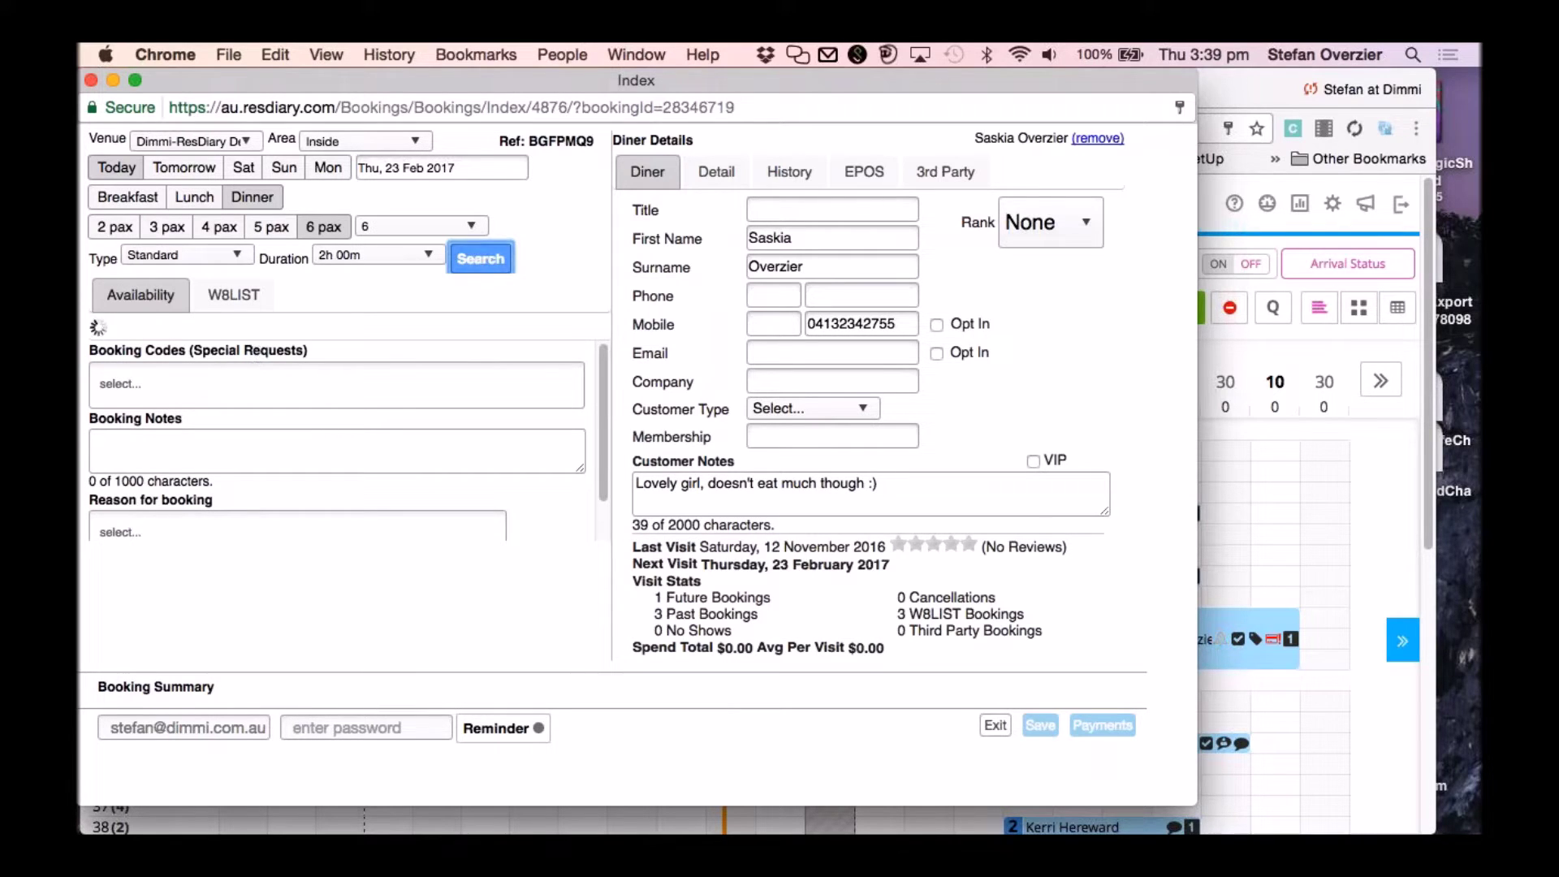
drag(533, 82, 576, 87)
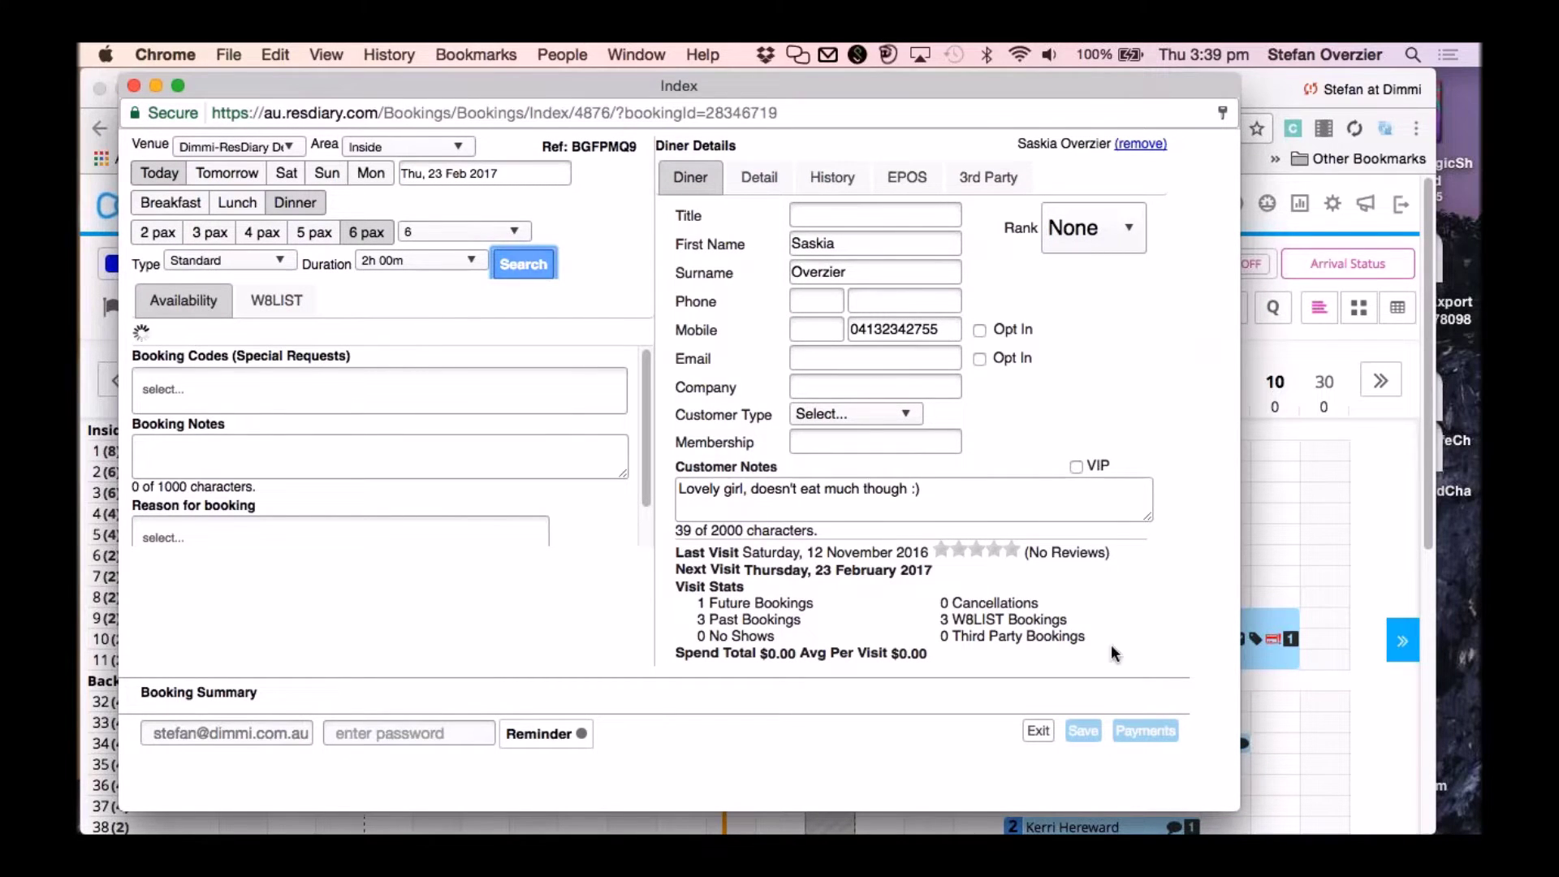
click(1040, 731)
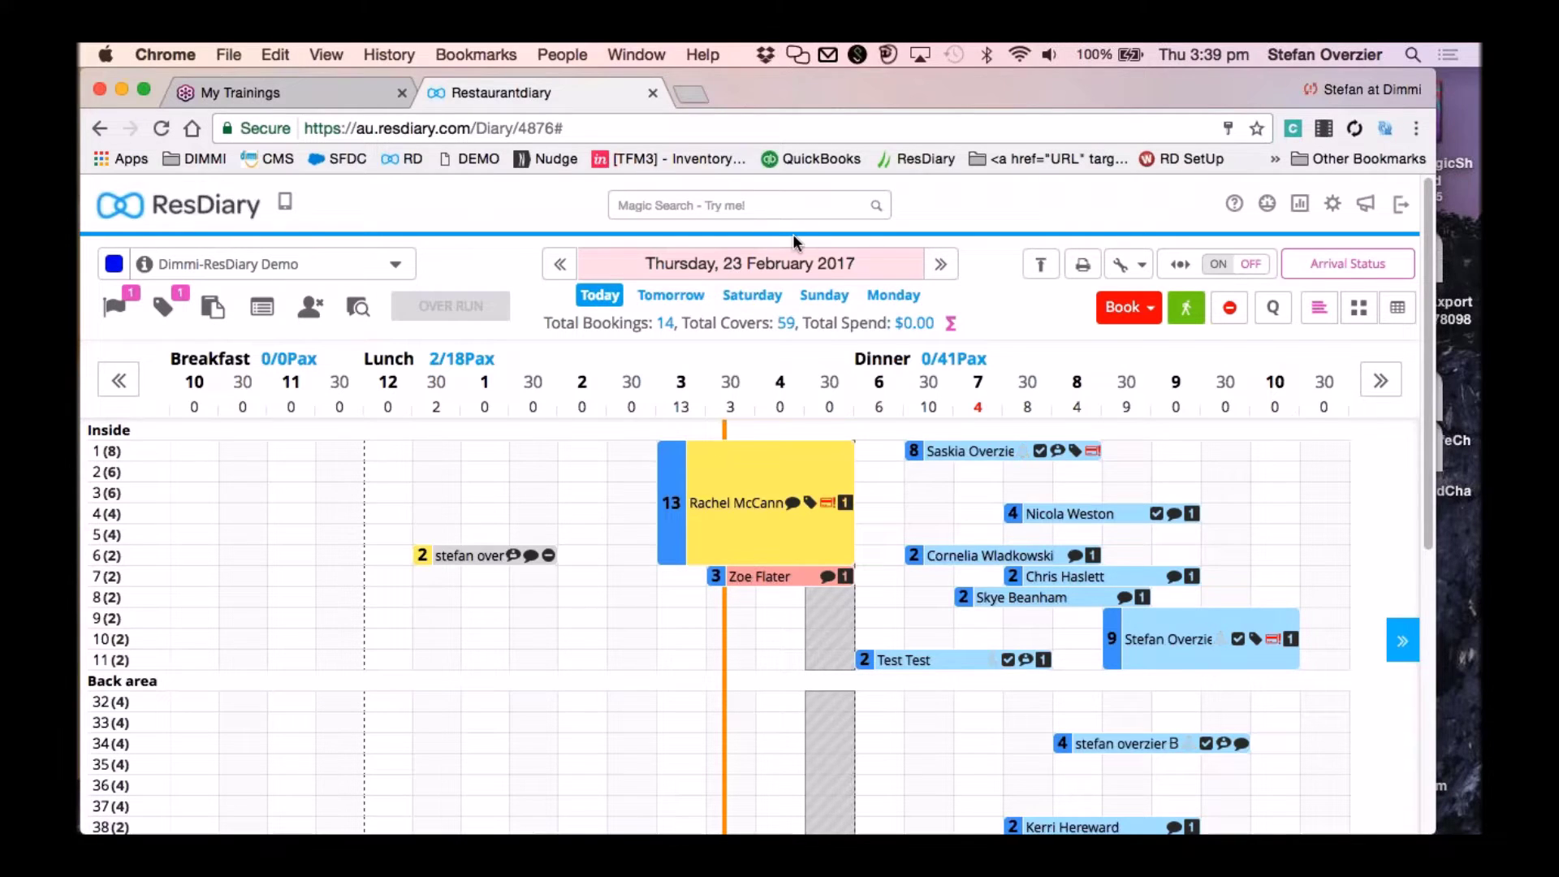
click(648, 130)
key(Return)
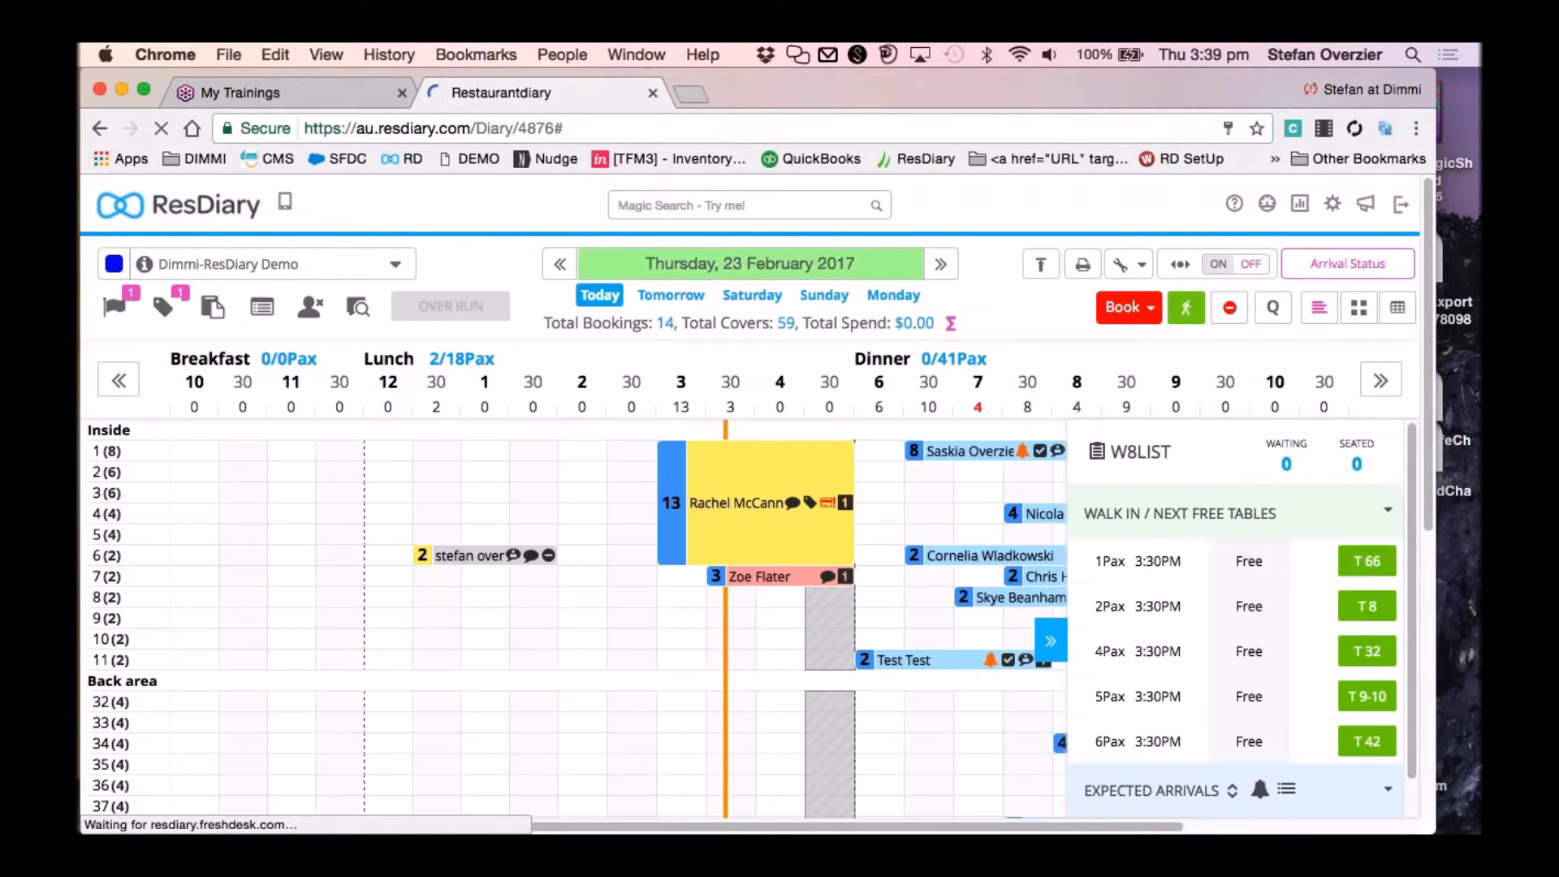
Reopen the 8-person booking at table 1 for editing, search availability for 6 people and select the 6:30PM slot.
click(976, 449)
click(931, 400)
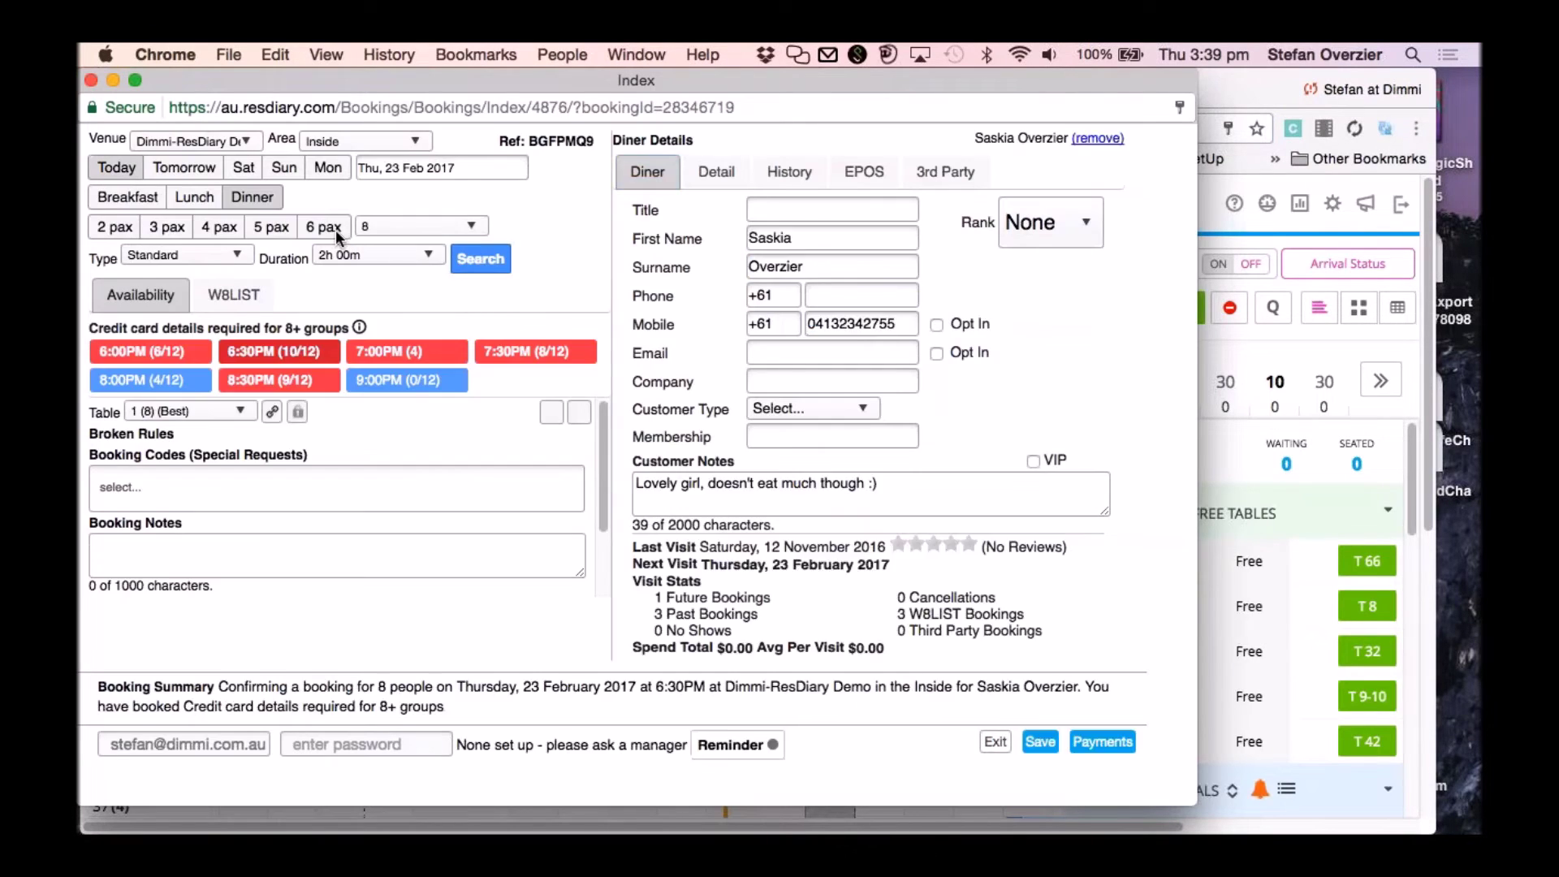
click(334, 231)
click(480, 258)
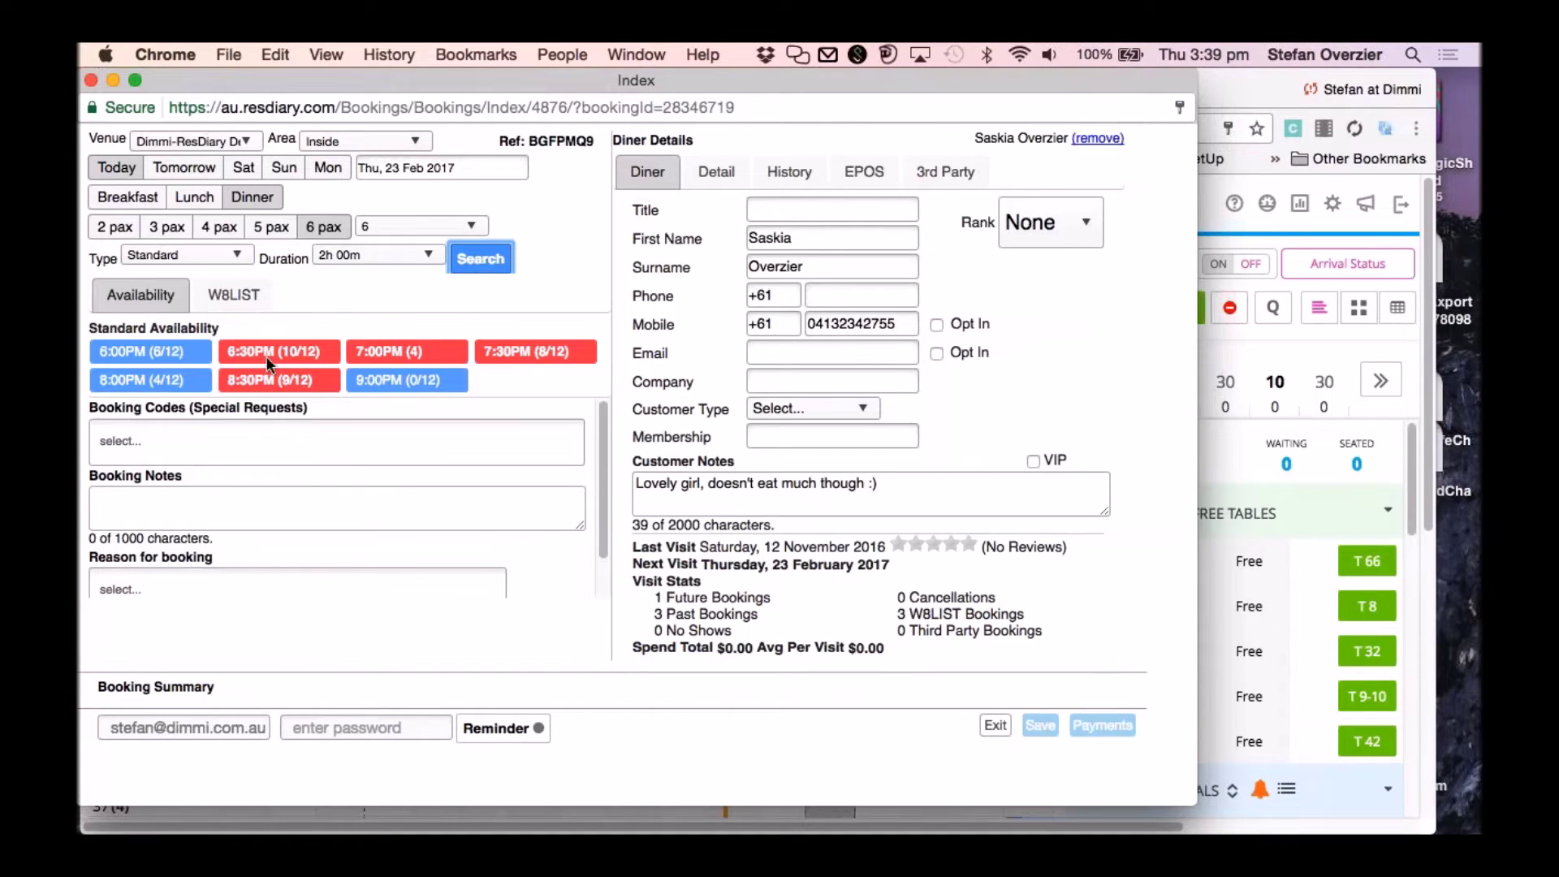
click(266, 356)
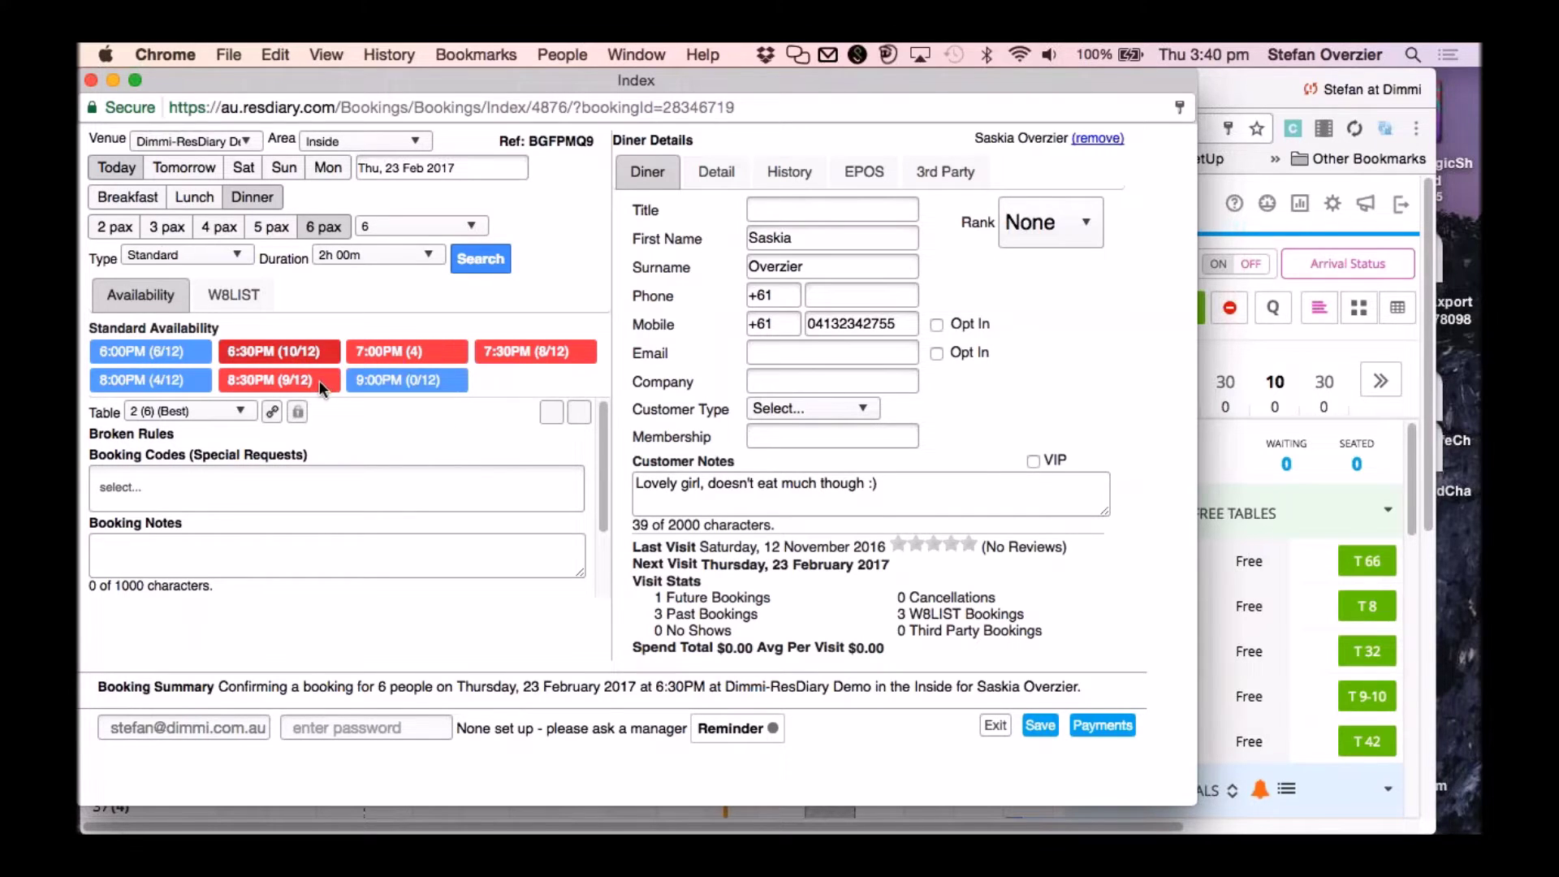
mouse_move(318, 383)
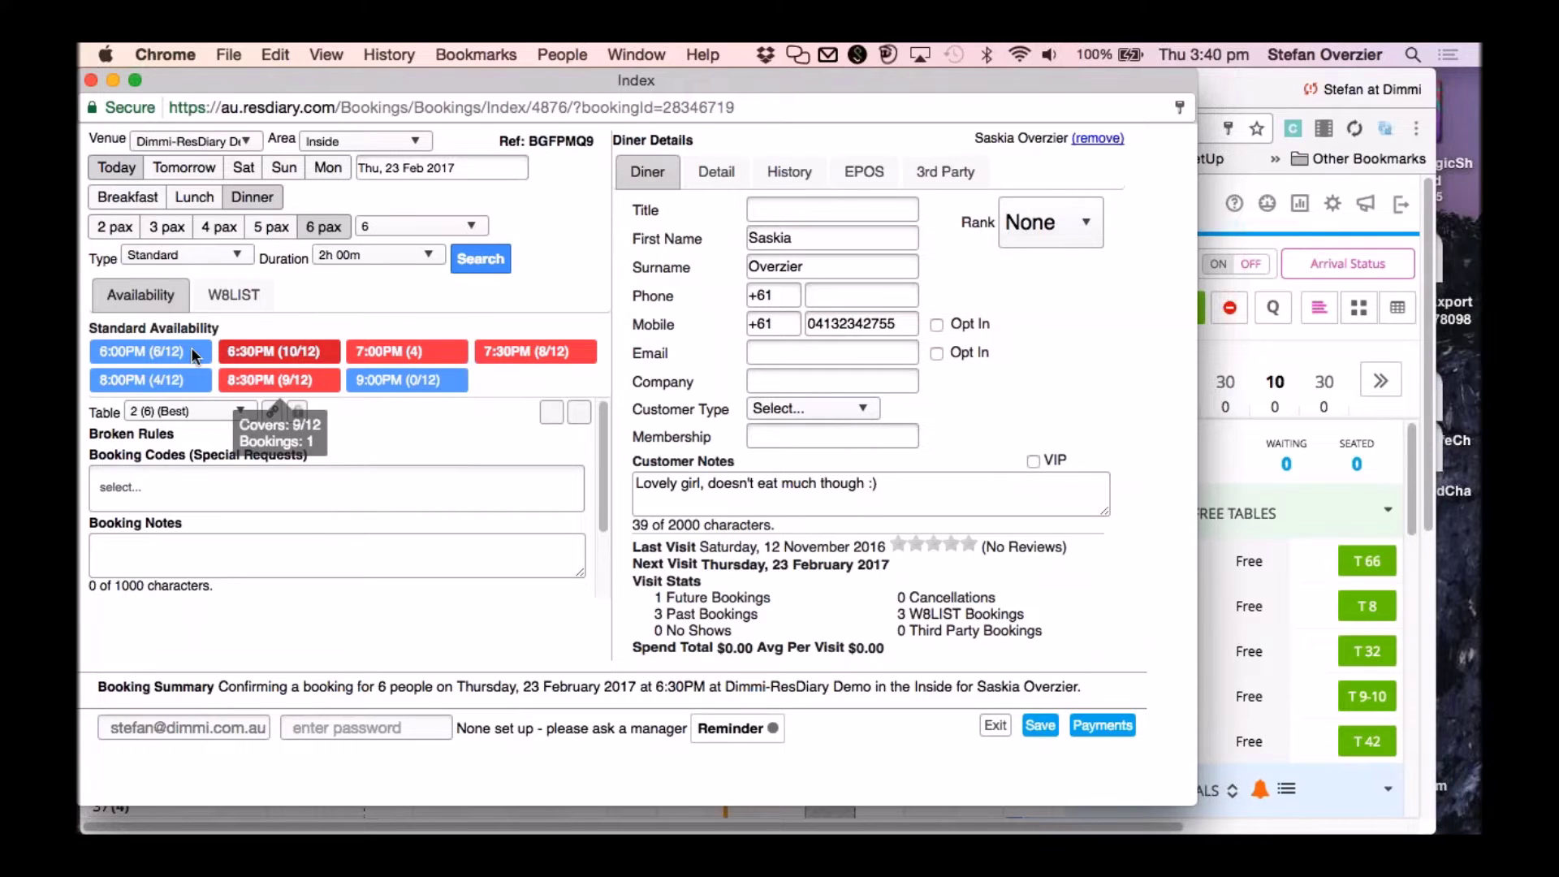
mouse_move(422, 387)
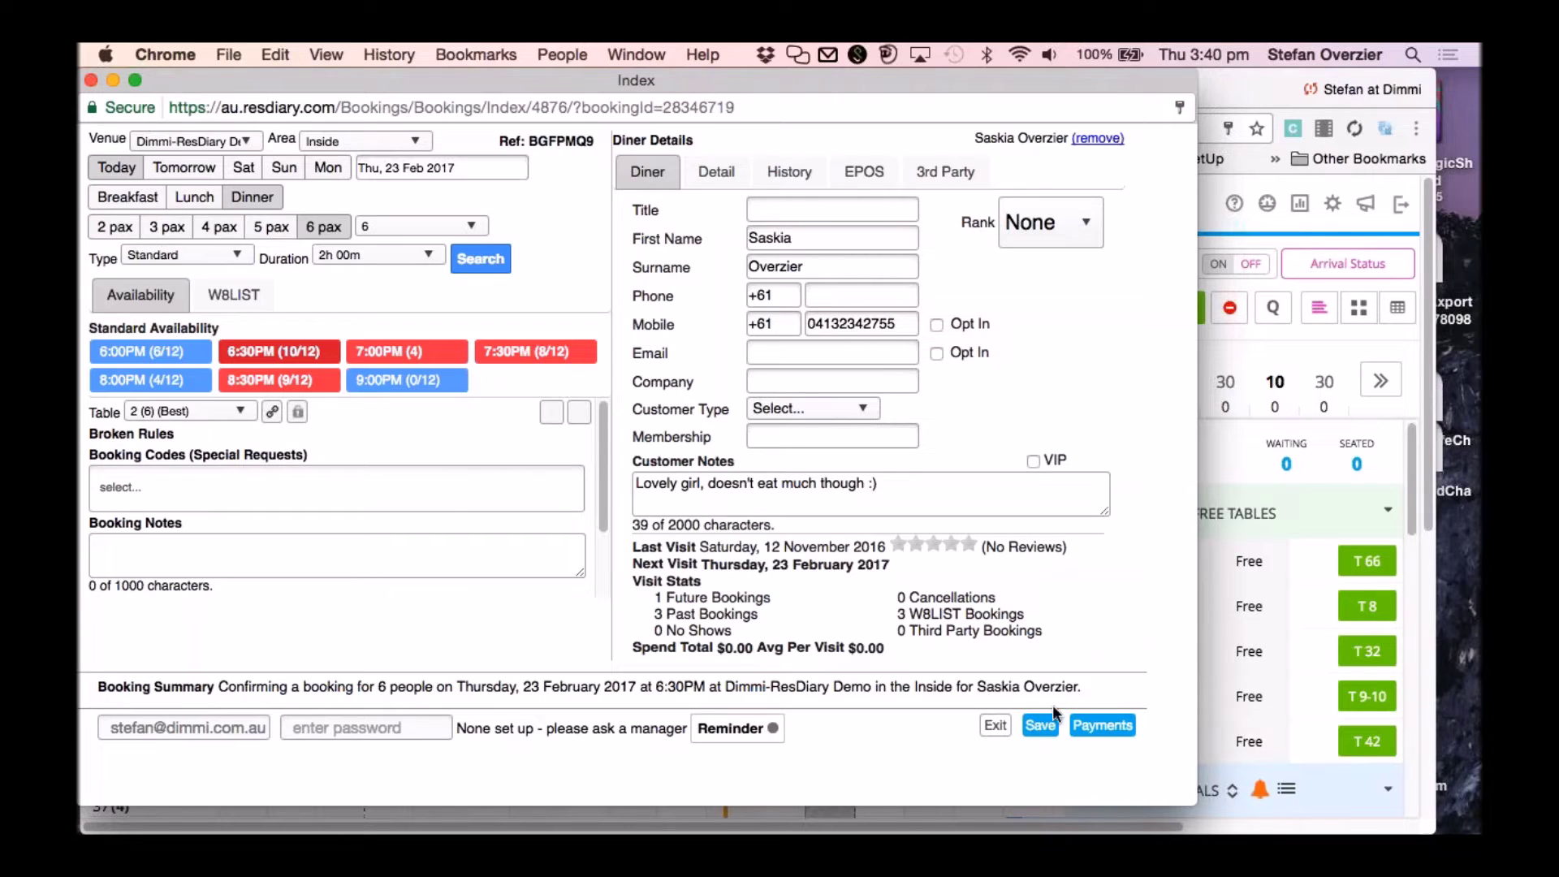
Save the 6-person dinner booking for Thursday, 23 February 2017 at 6:30 PM and collapse the W8LIST panel over the diary.
click(1050, 727)
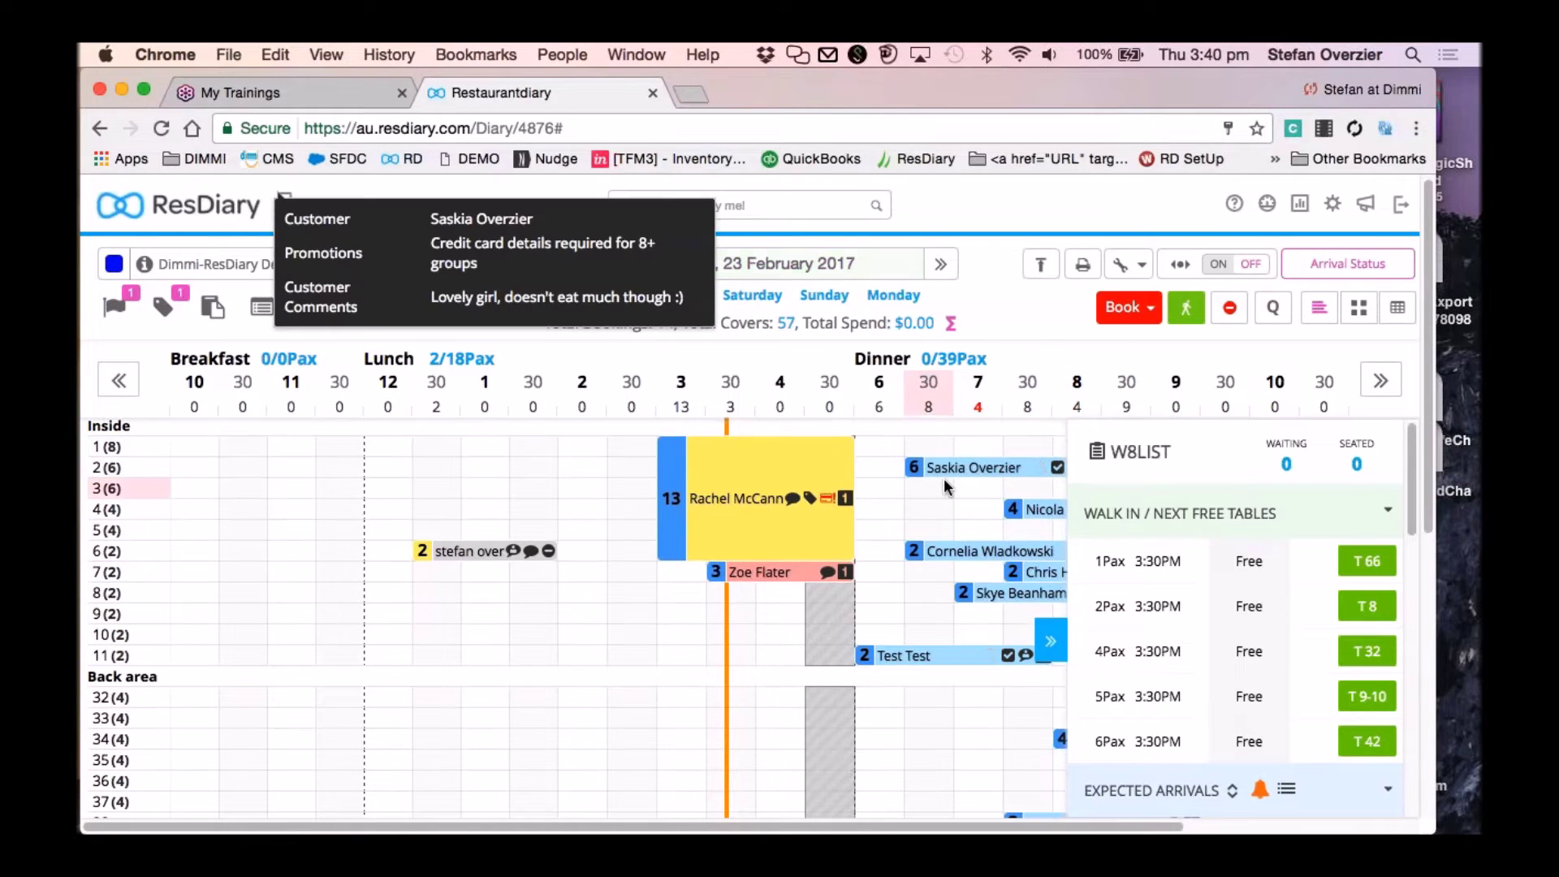
click(1060, 643)
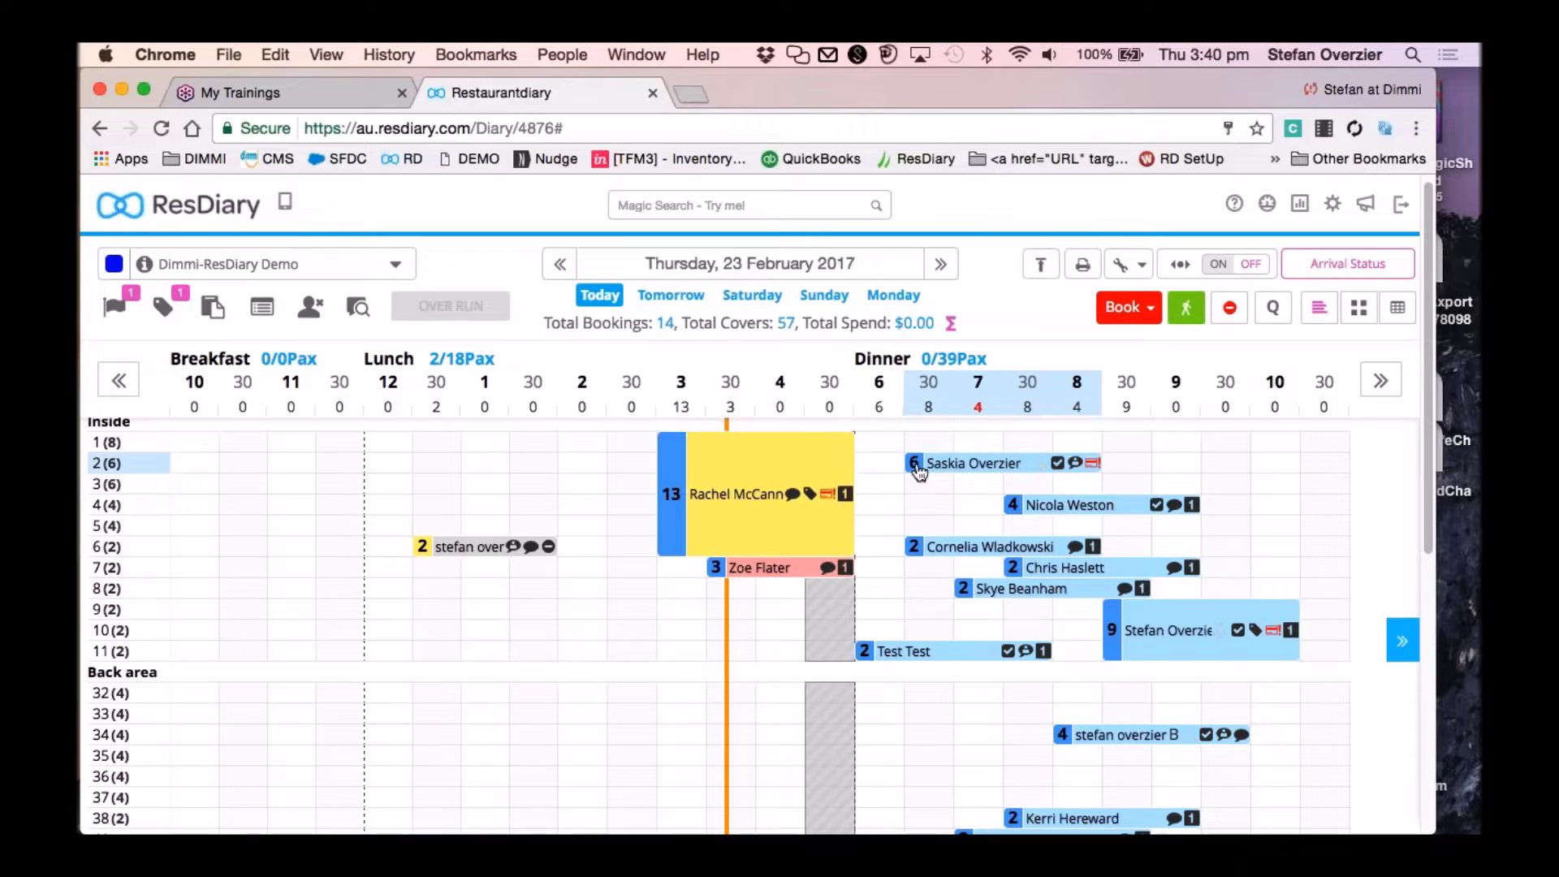
Raise the party size of the 6:30 PM booking on table 2 to 15.
click(916, 479)
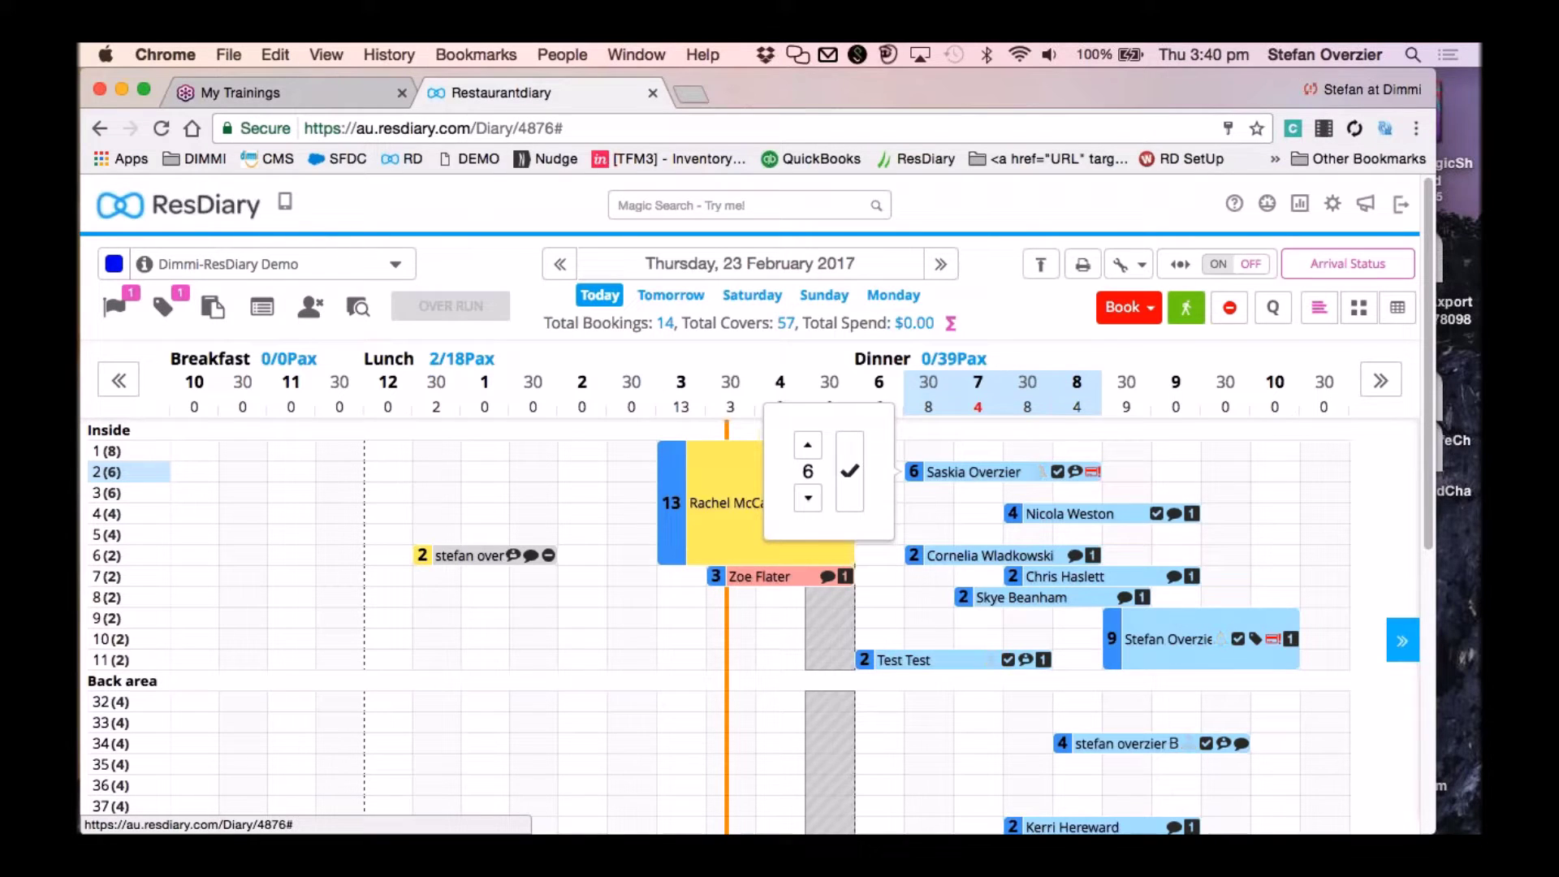
click(808, 445)
click(808, 445)
click(808, 445)
click(808, 445)
click(808, 445)
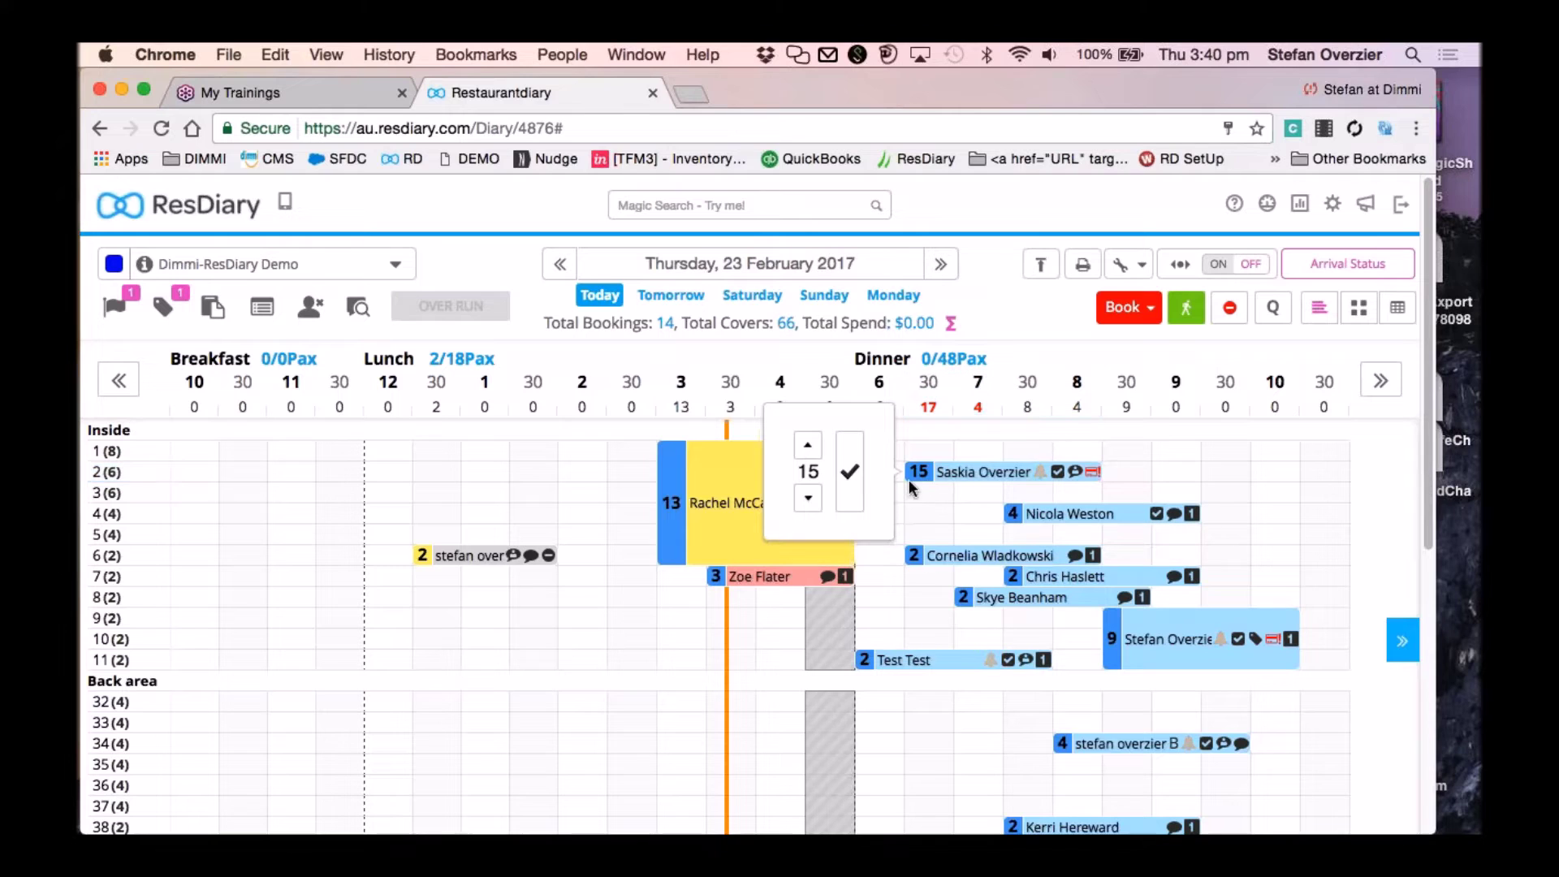
Set the party size of the 6:30 PM booking on table 2 to 8.
click(808, 497)
click(808, 498)
click(808, 498)
click(808, 498)
click(808, 498)
click(808, 498)
click(808, 498)
click(808, 498)
click(808, 498)
click(808, 444)
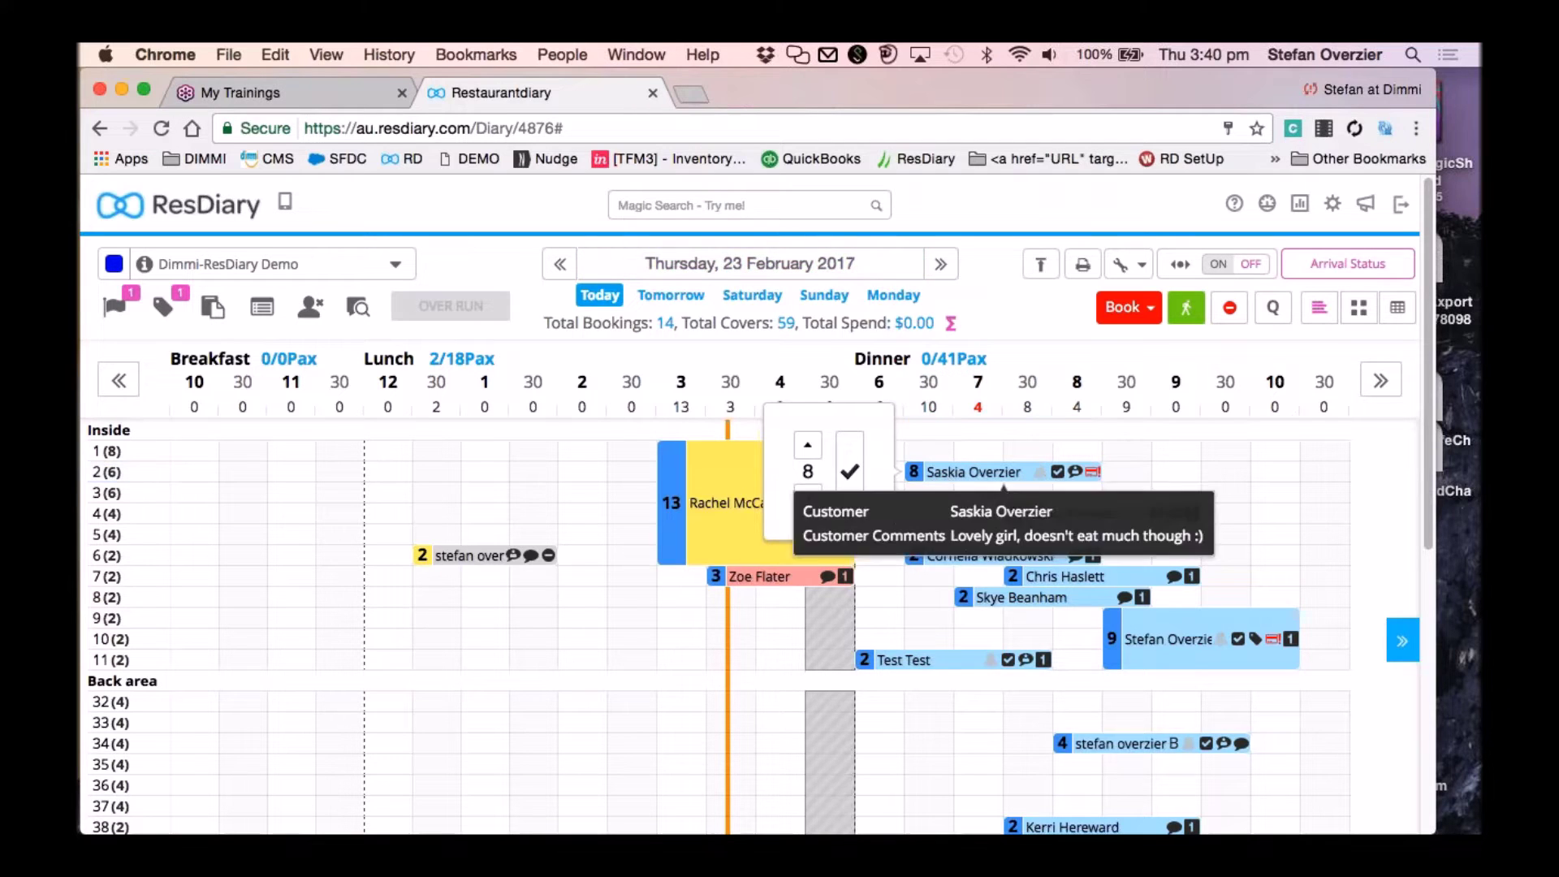
Try to move the 8-person booking to table 1 at 7:00 PM, and return it to table 2 at 6:30 PM.
scroll(952, 471, down, 1)
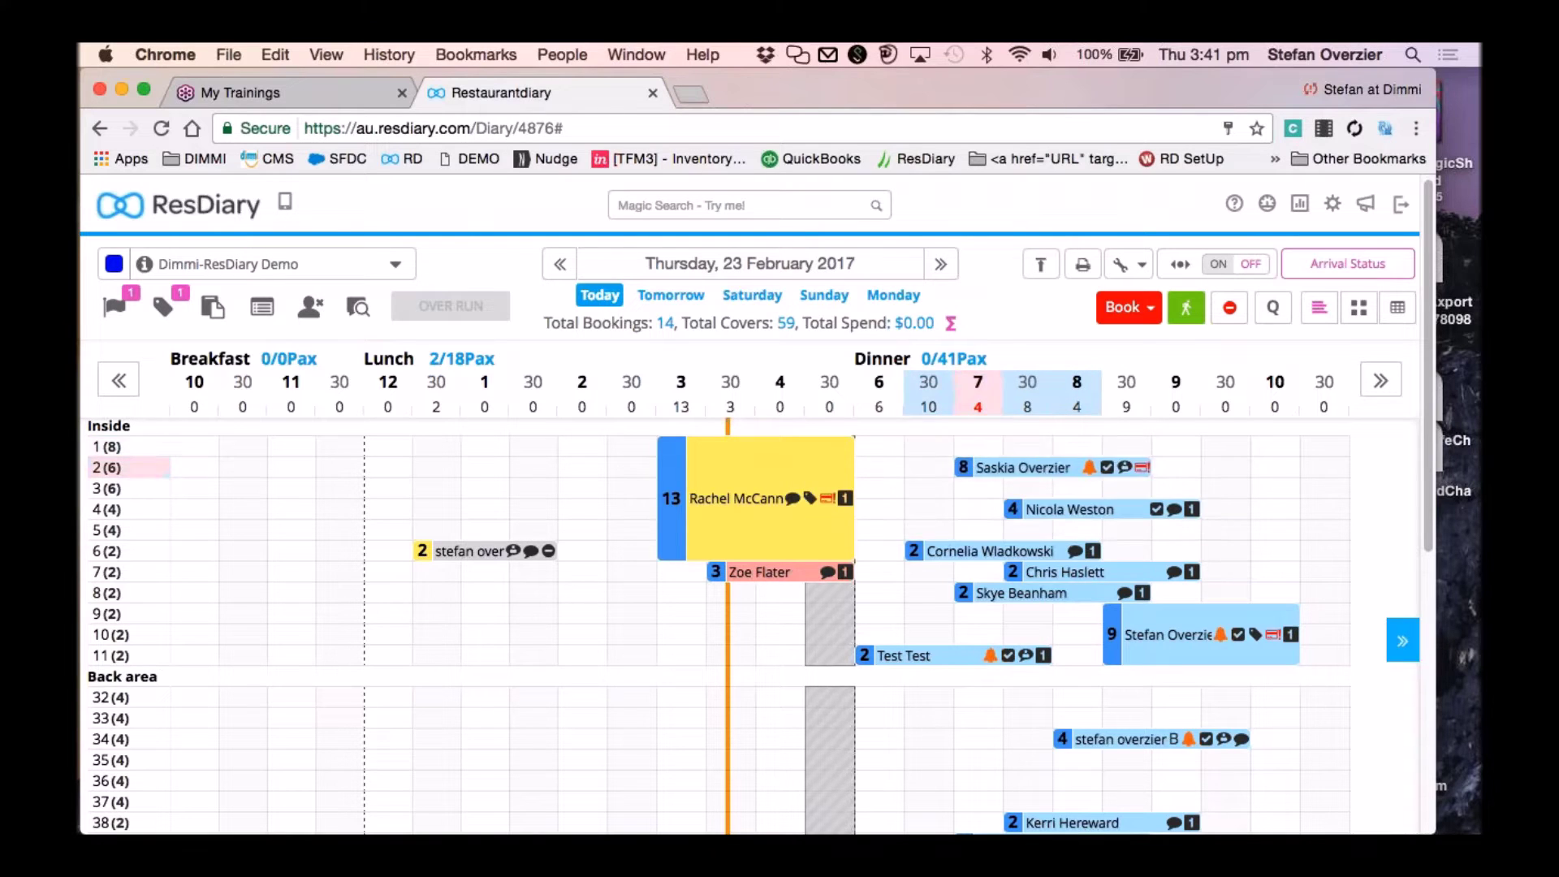
drag(929, 467, 987, 441)
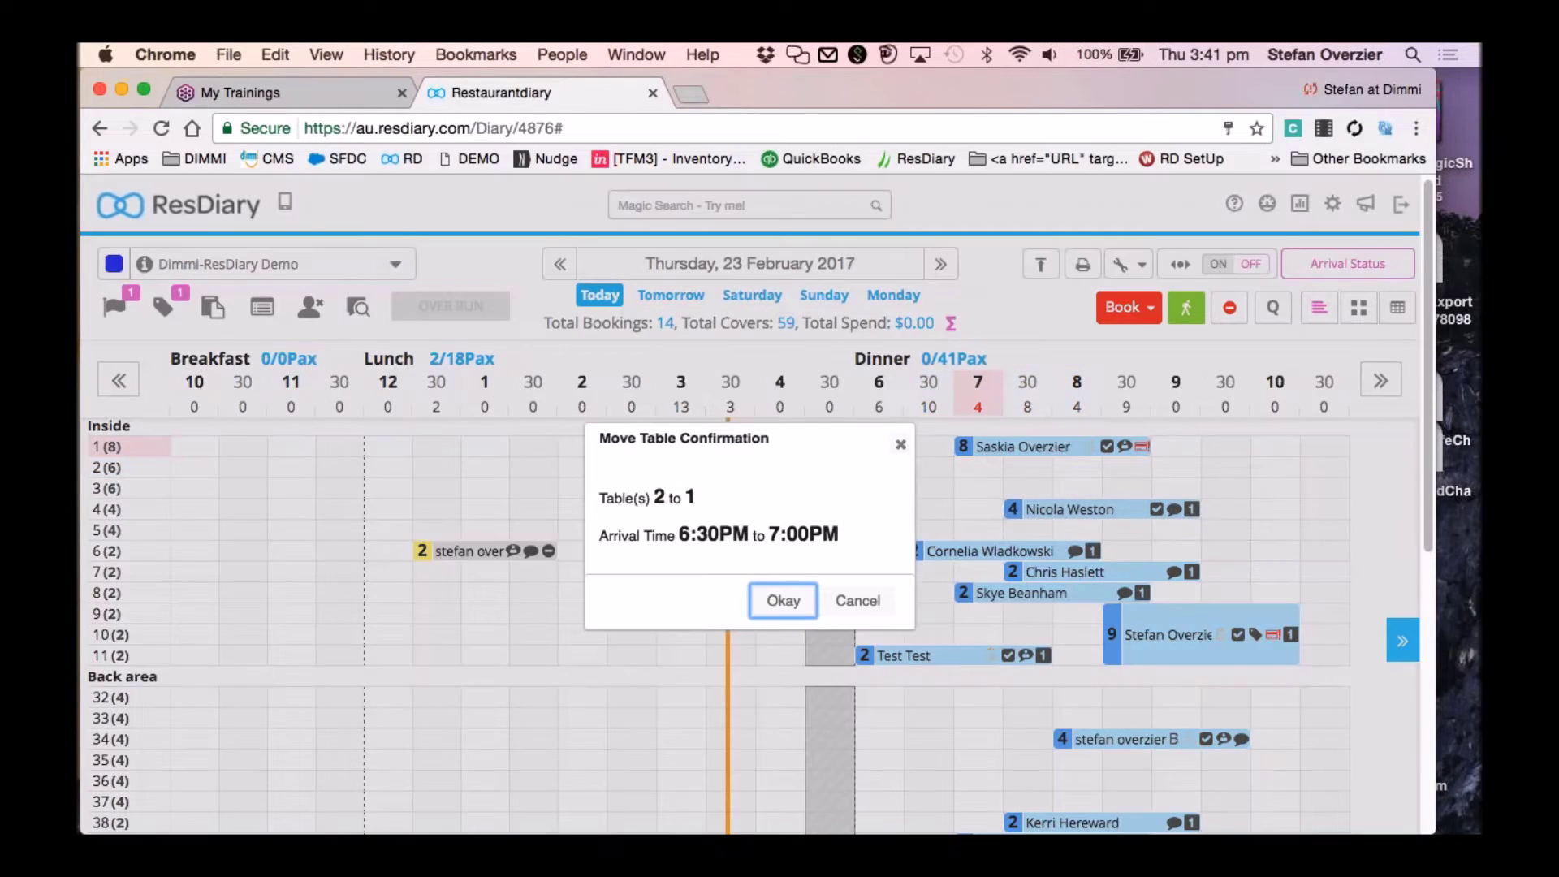
click(869, 601)
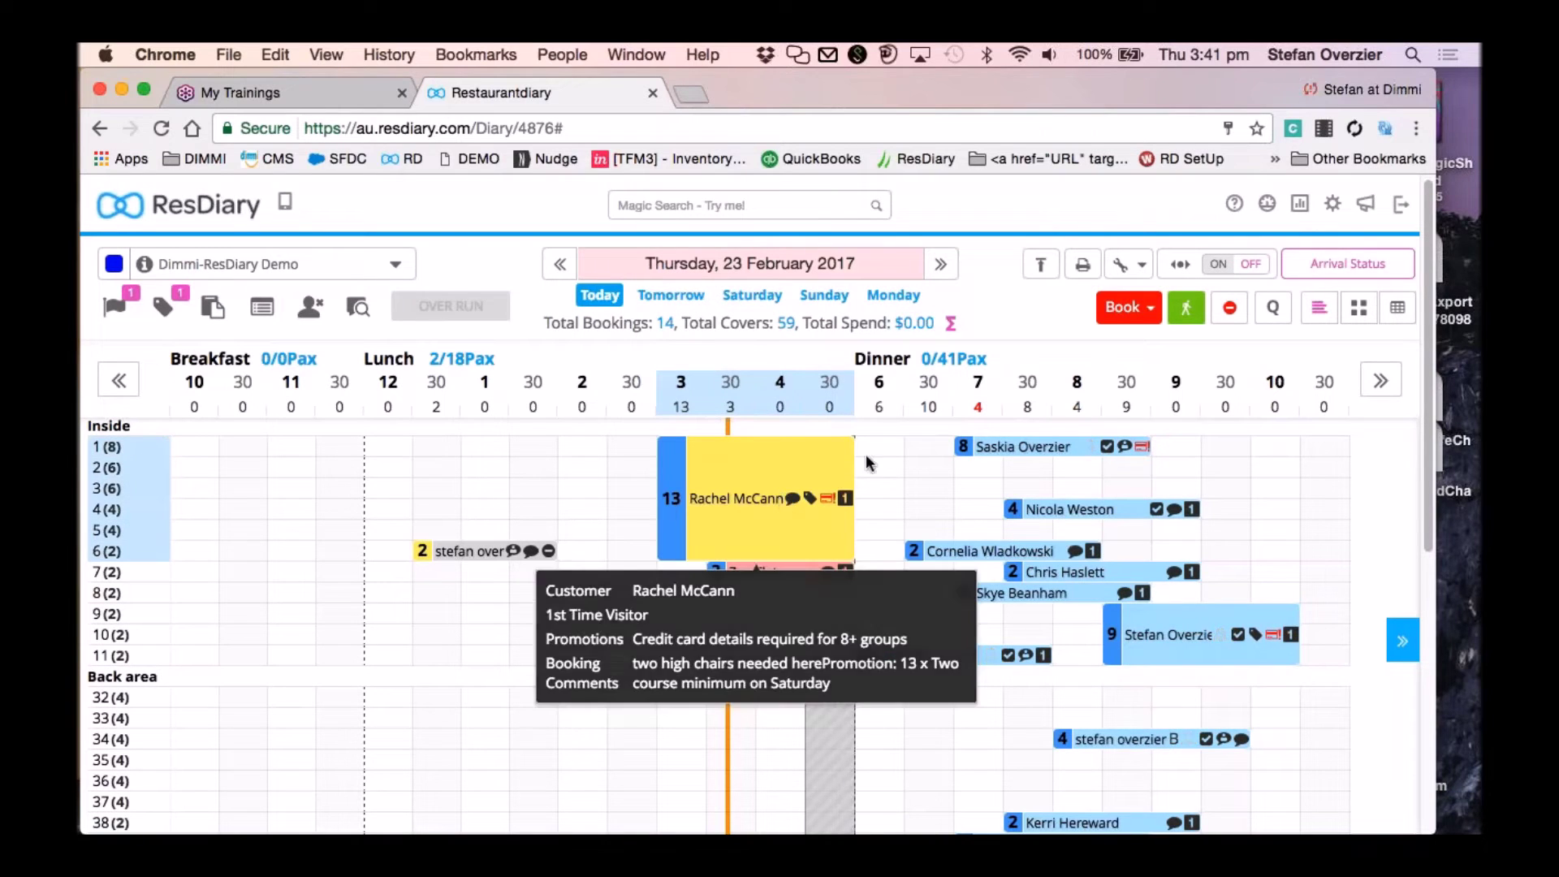
drag(1015, 442, 957, 461)
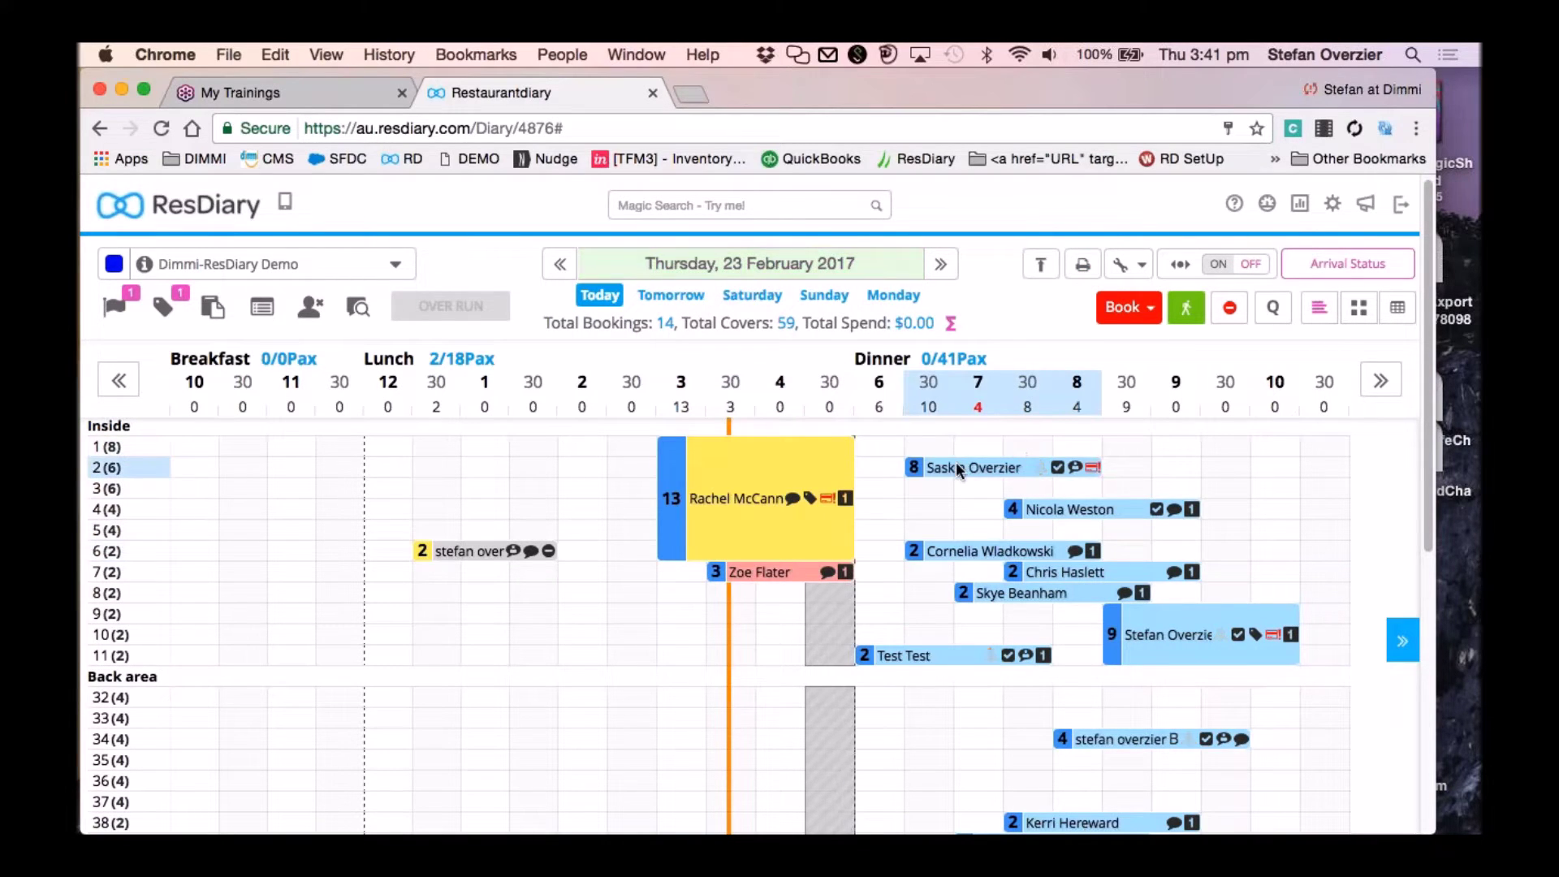
Move the 8-person booking to table 1 at 6:30 PM, and reload the diary with the W8LIST panel collapsed.
mouse_move(939, 441)
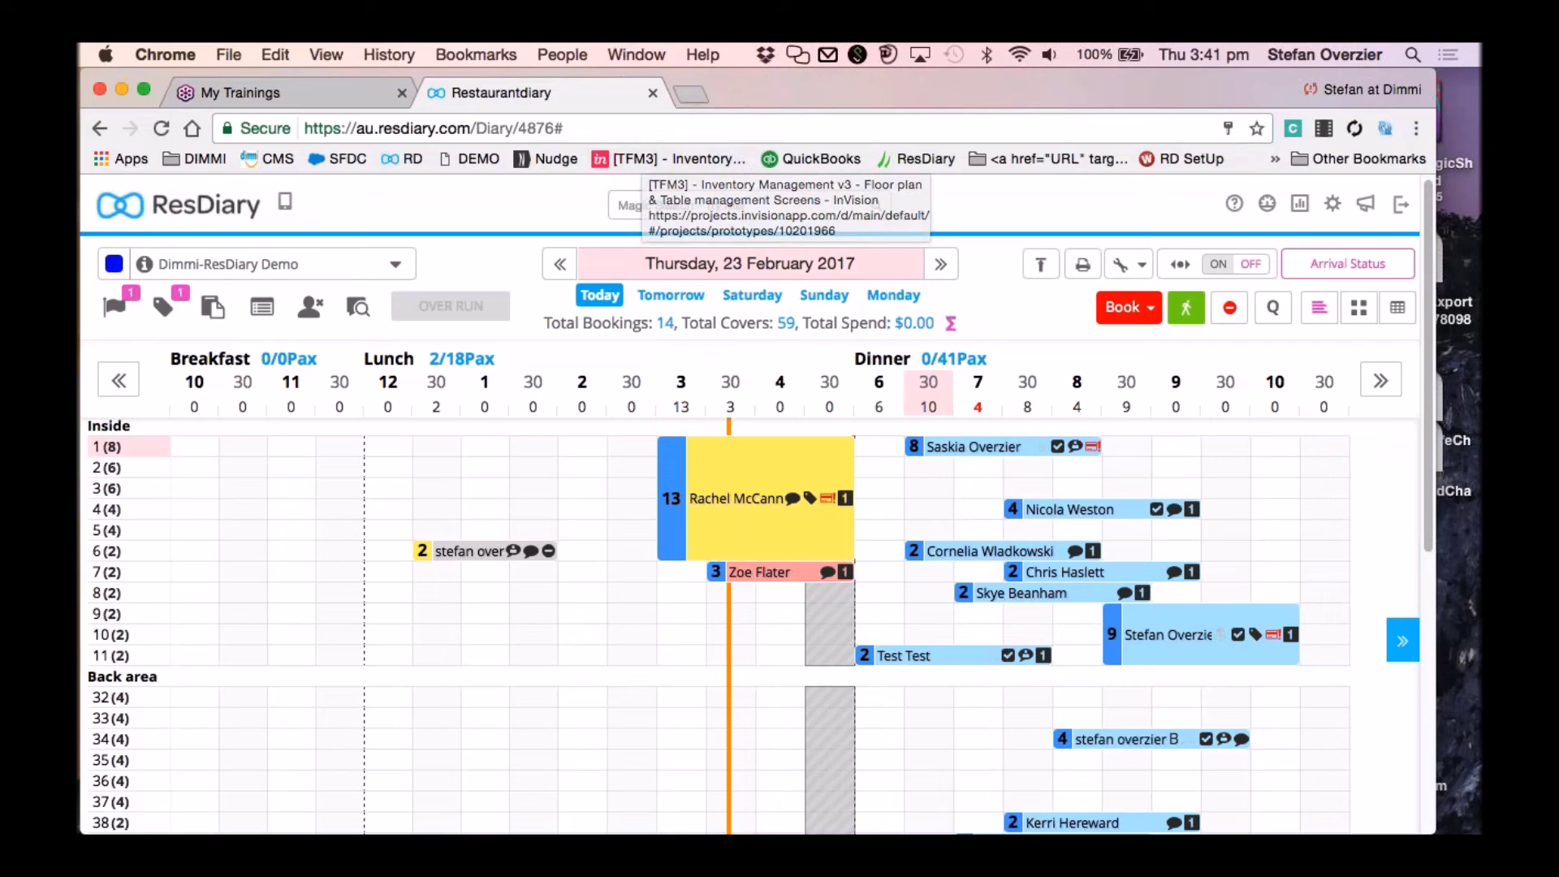
click(163, 129)
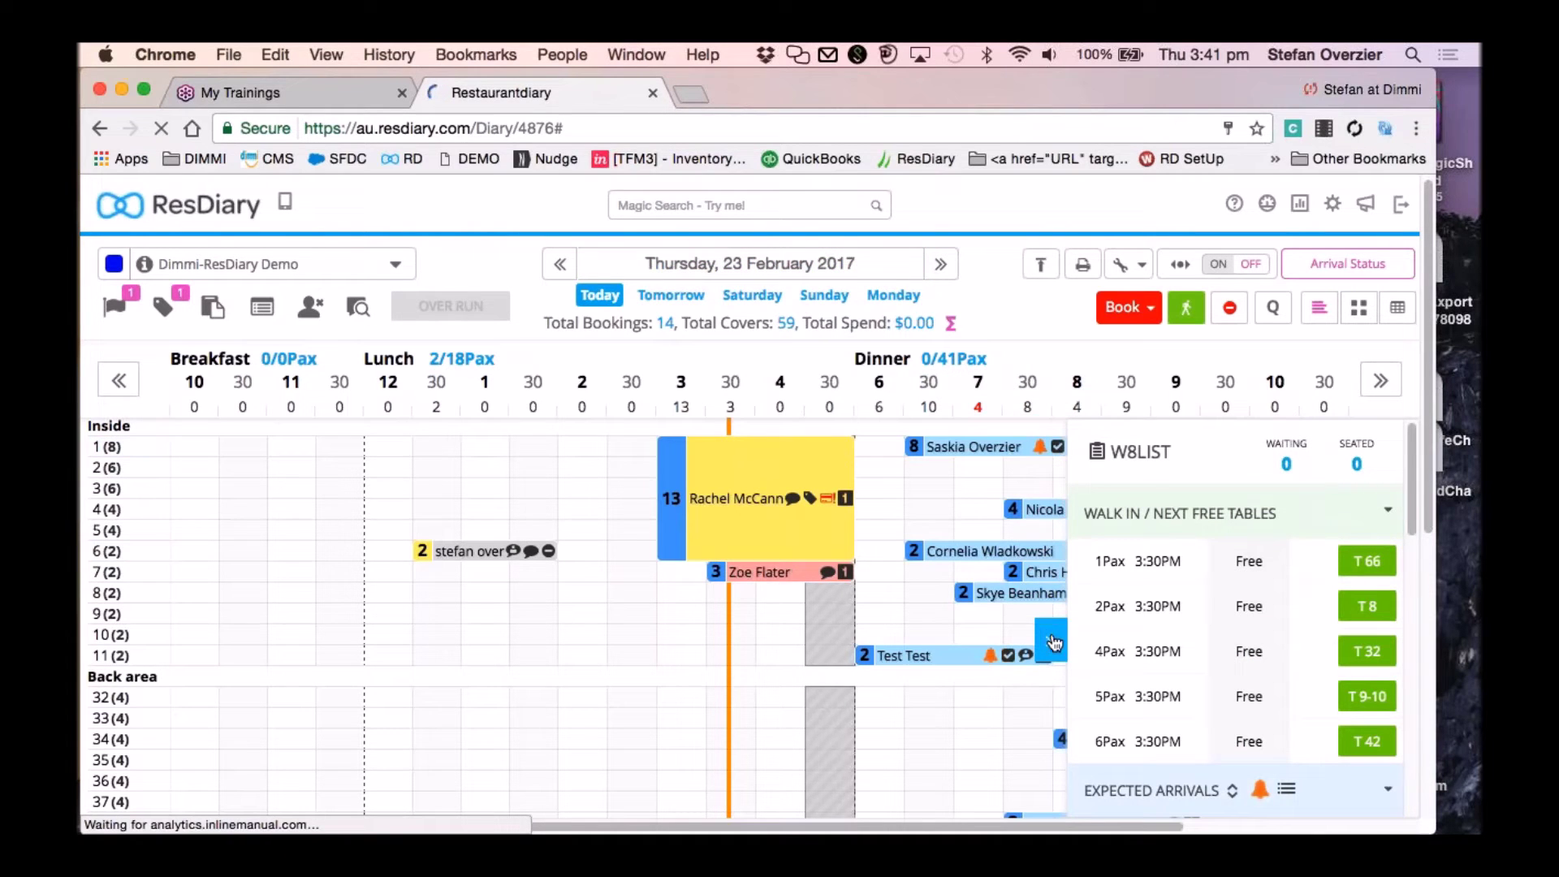
click(1052, 641)
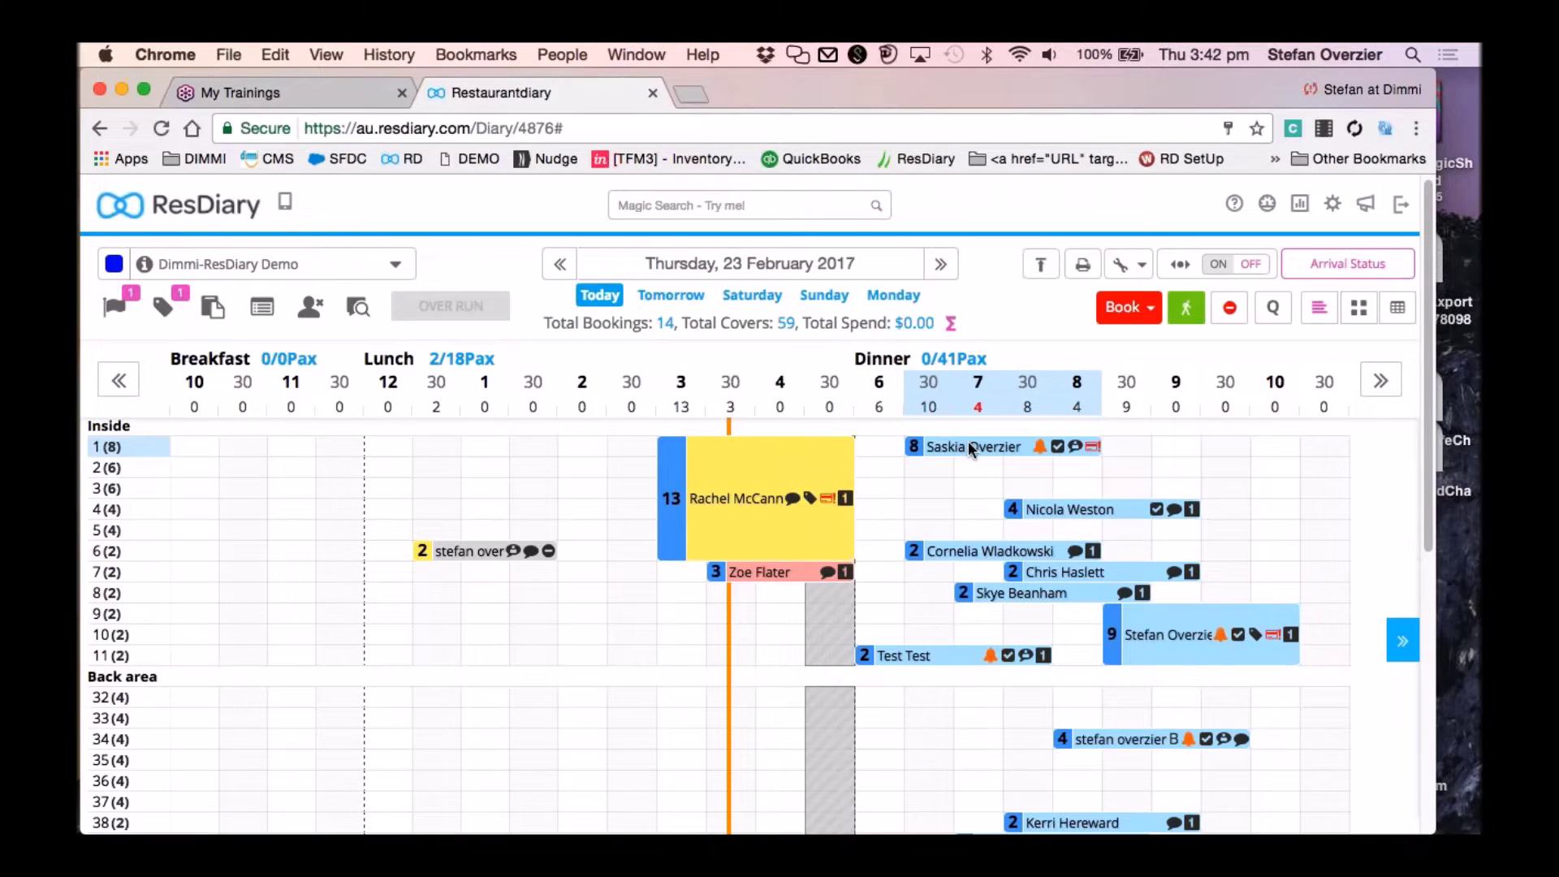
View the customer and booking comments of the 8-person booking on table 1, and leave them without saving.
click(971, 449)
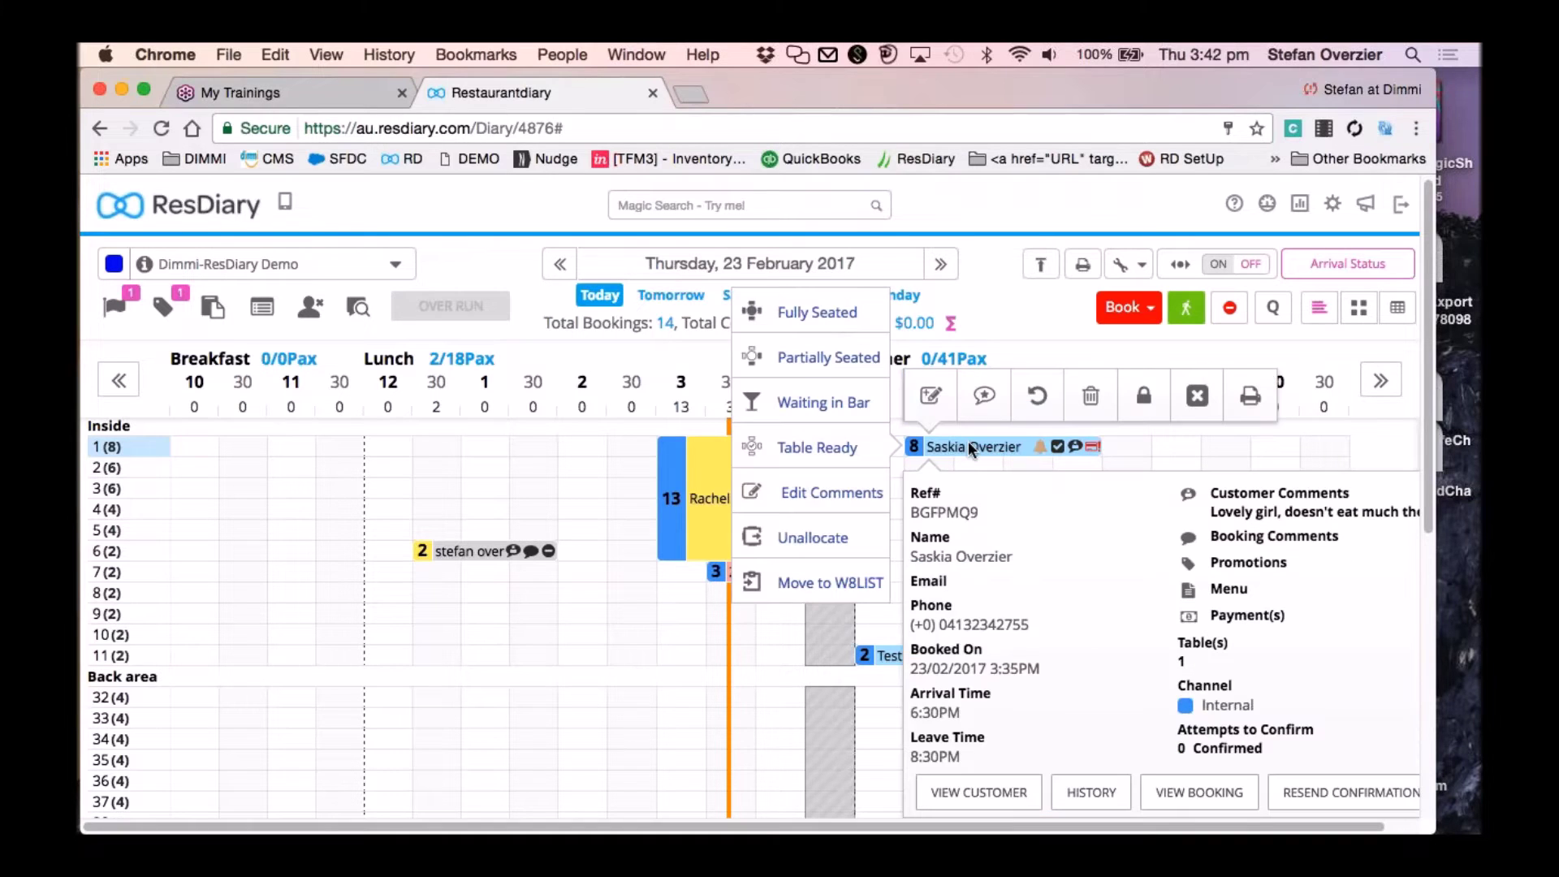
click(815, 496)
click(751, 410)
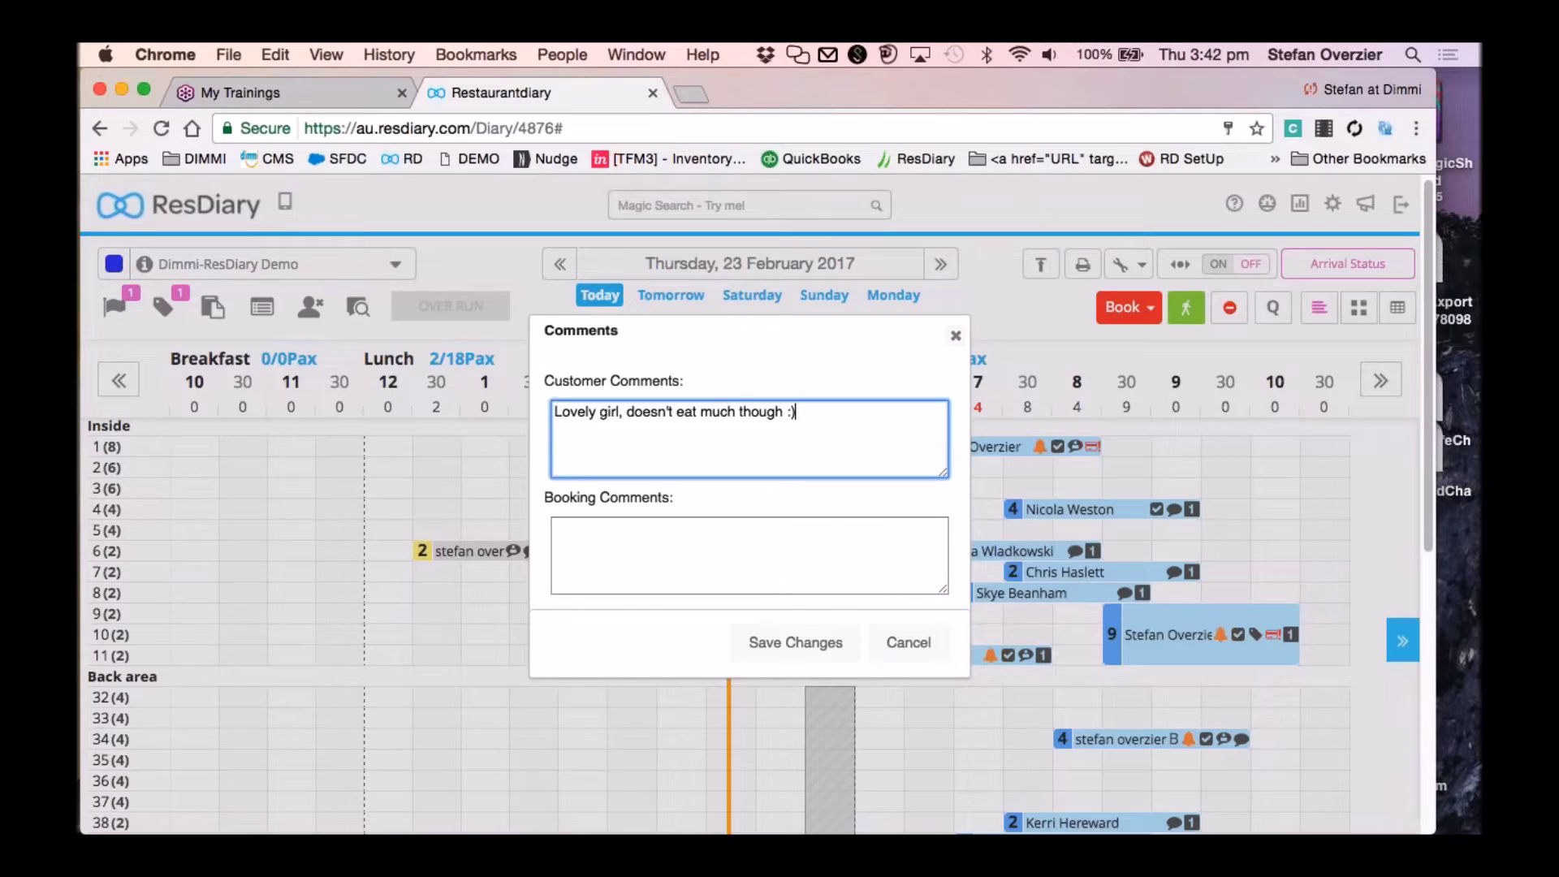
click(662, 538)
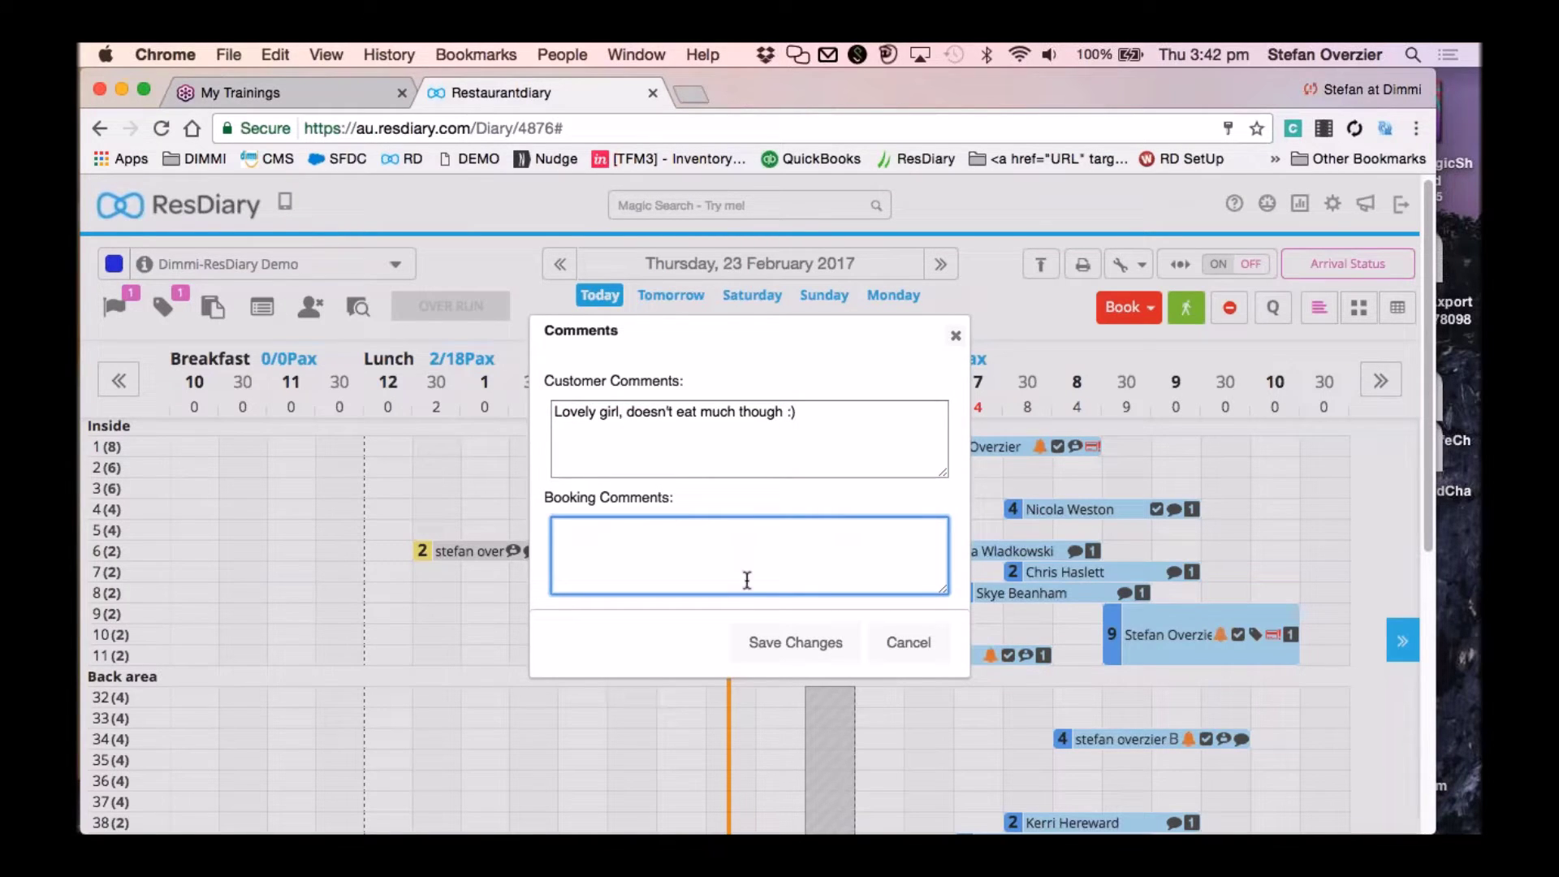
click(901, 644)
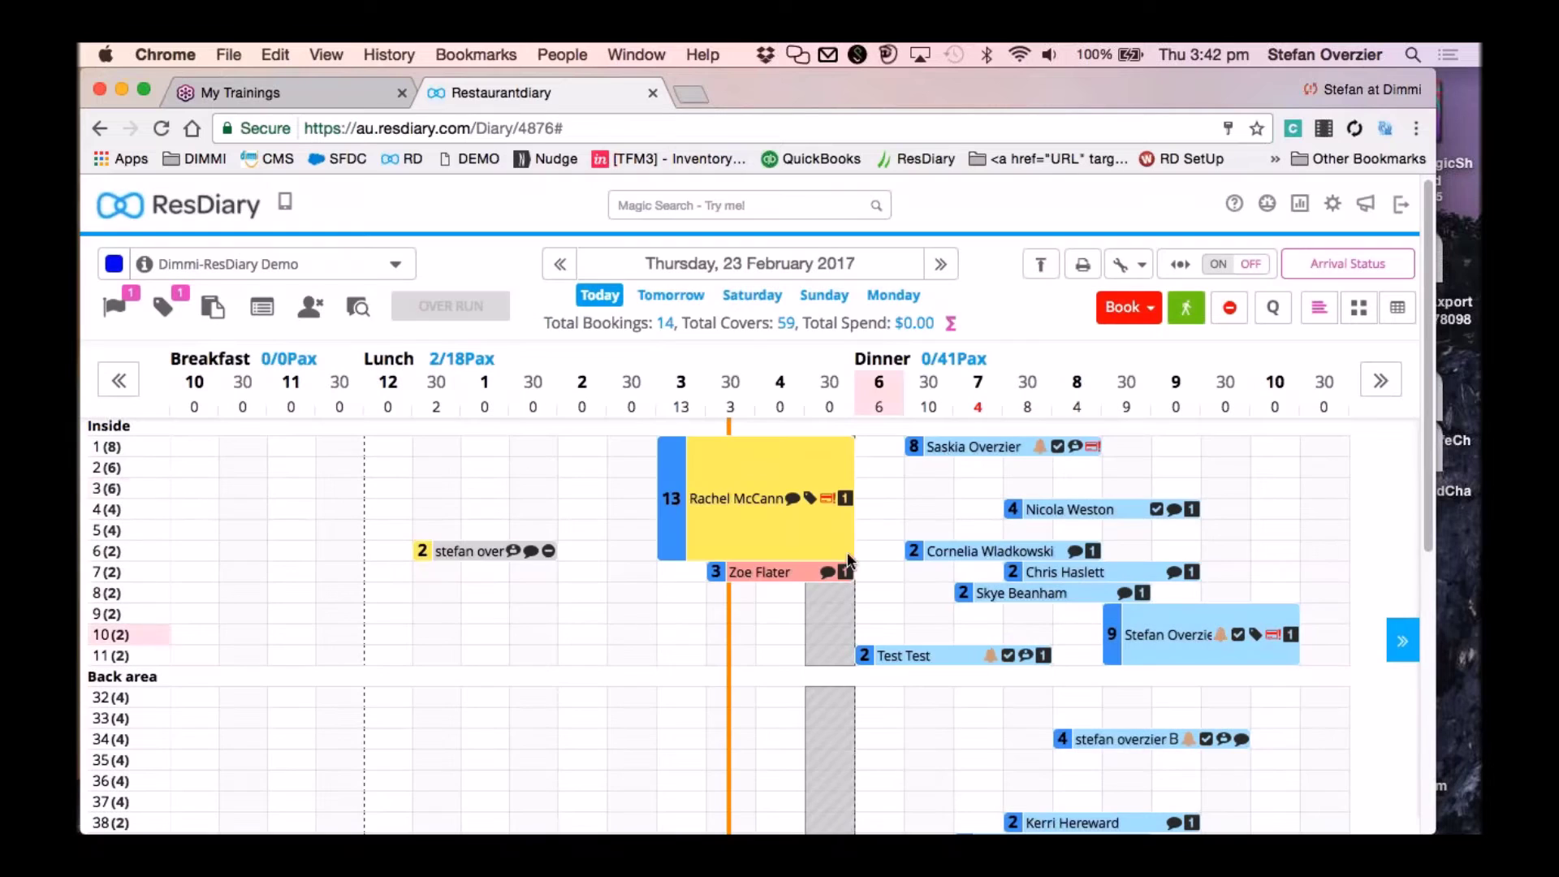
Open the table 1 booking for editing, check Saturday, 25 February 2017 availability, and exit without saving.
click(973, 450)
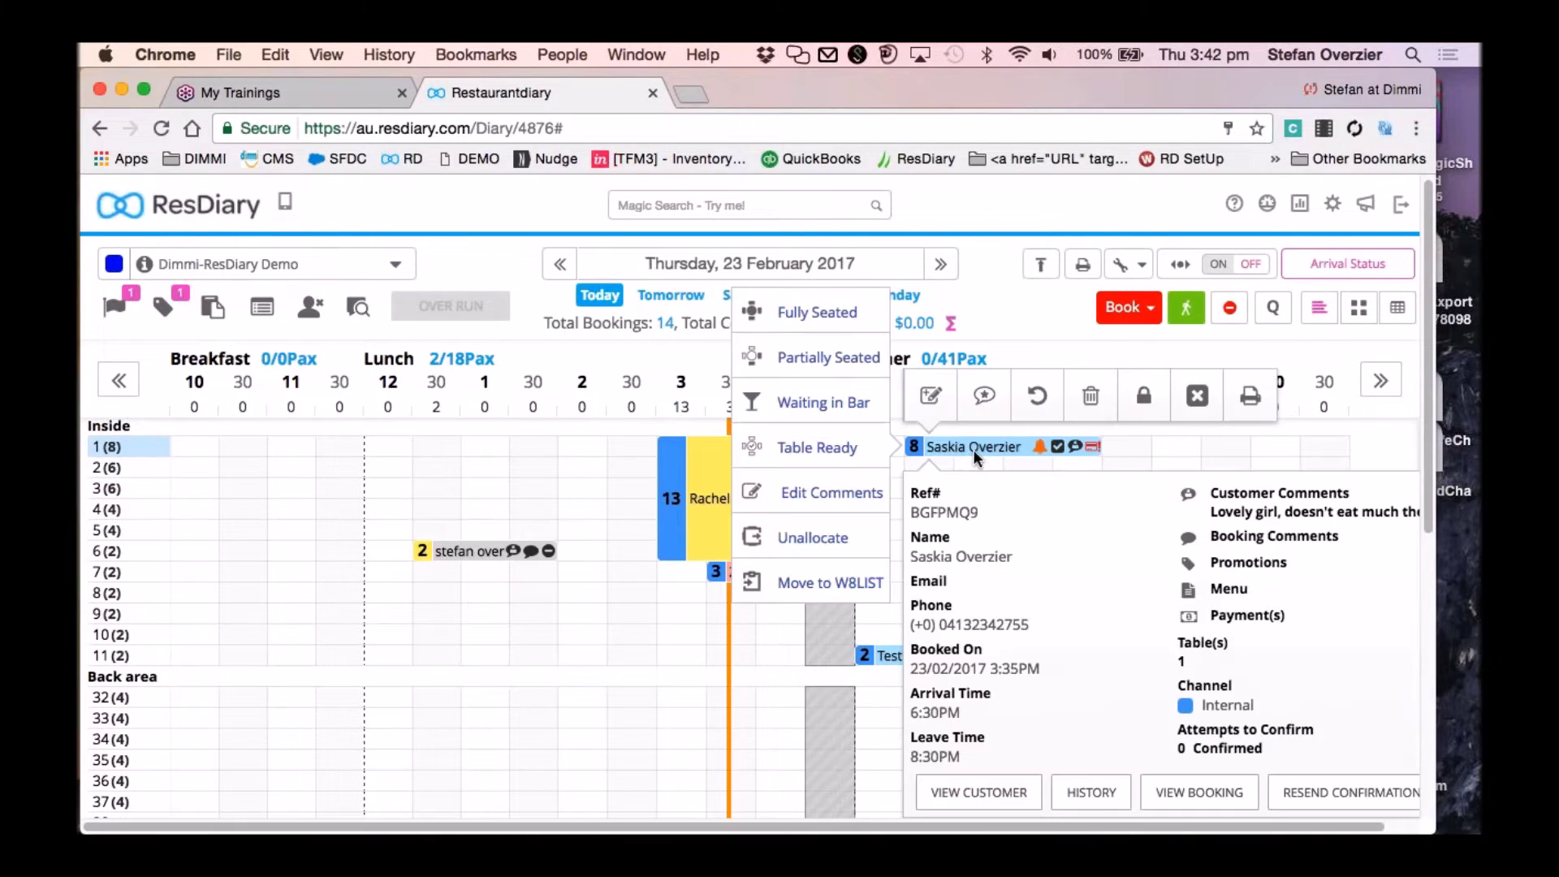
click(930, 408)
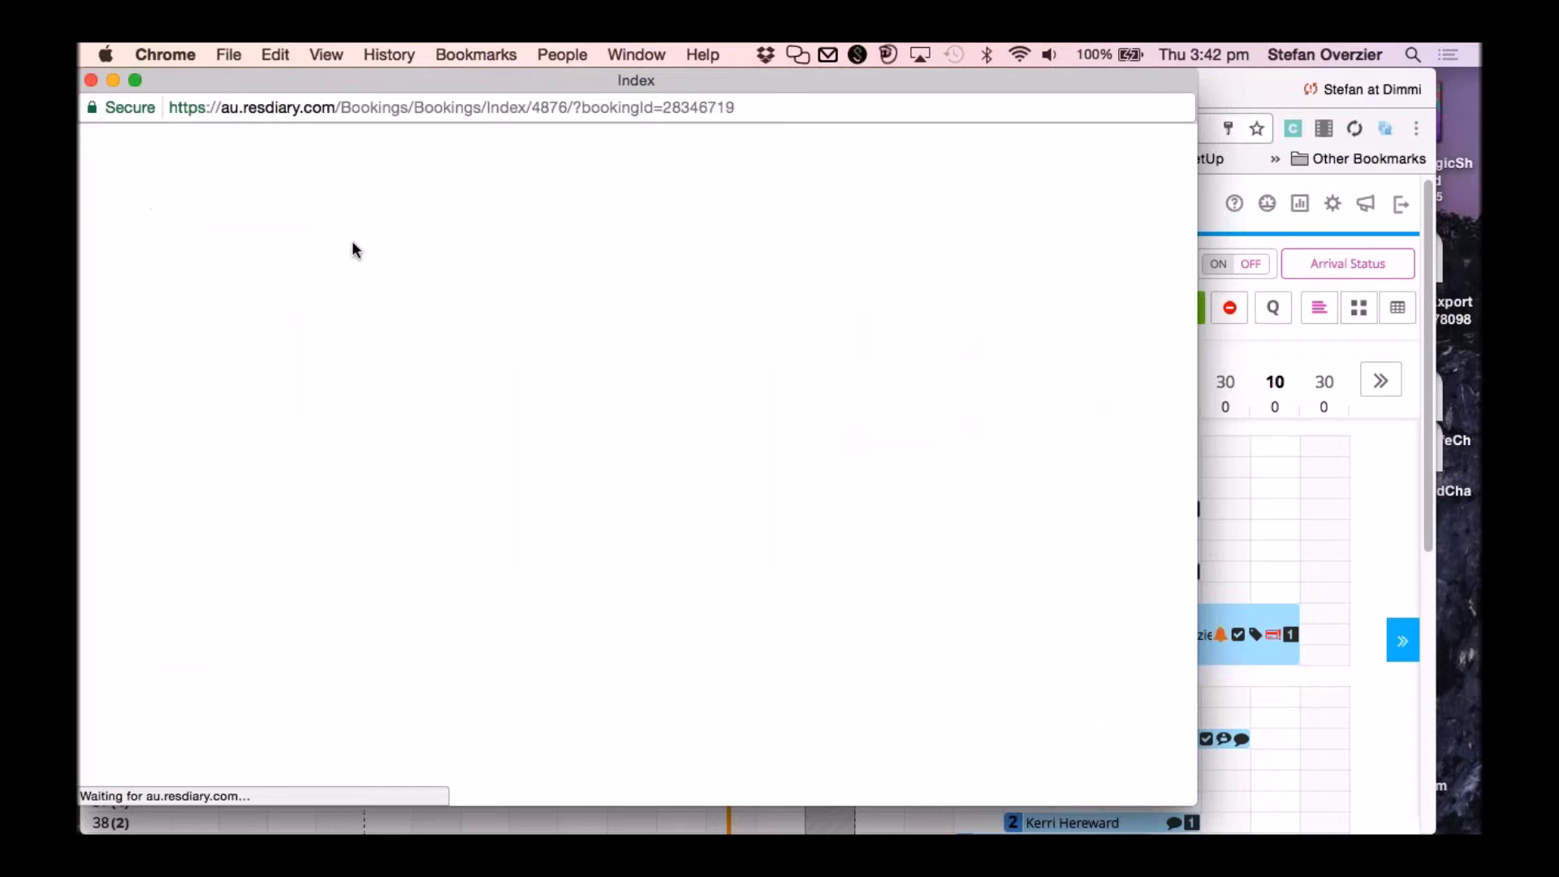
click(159, 196)
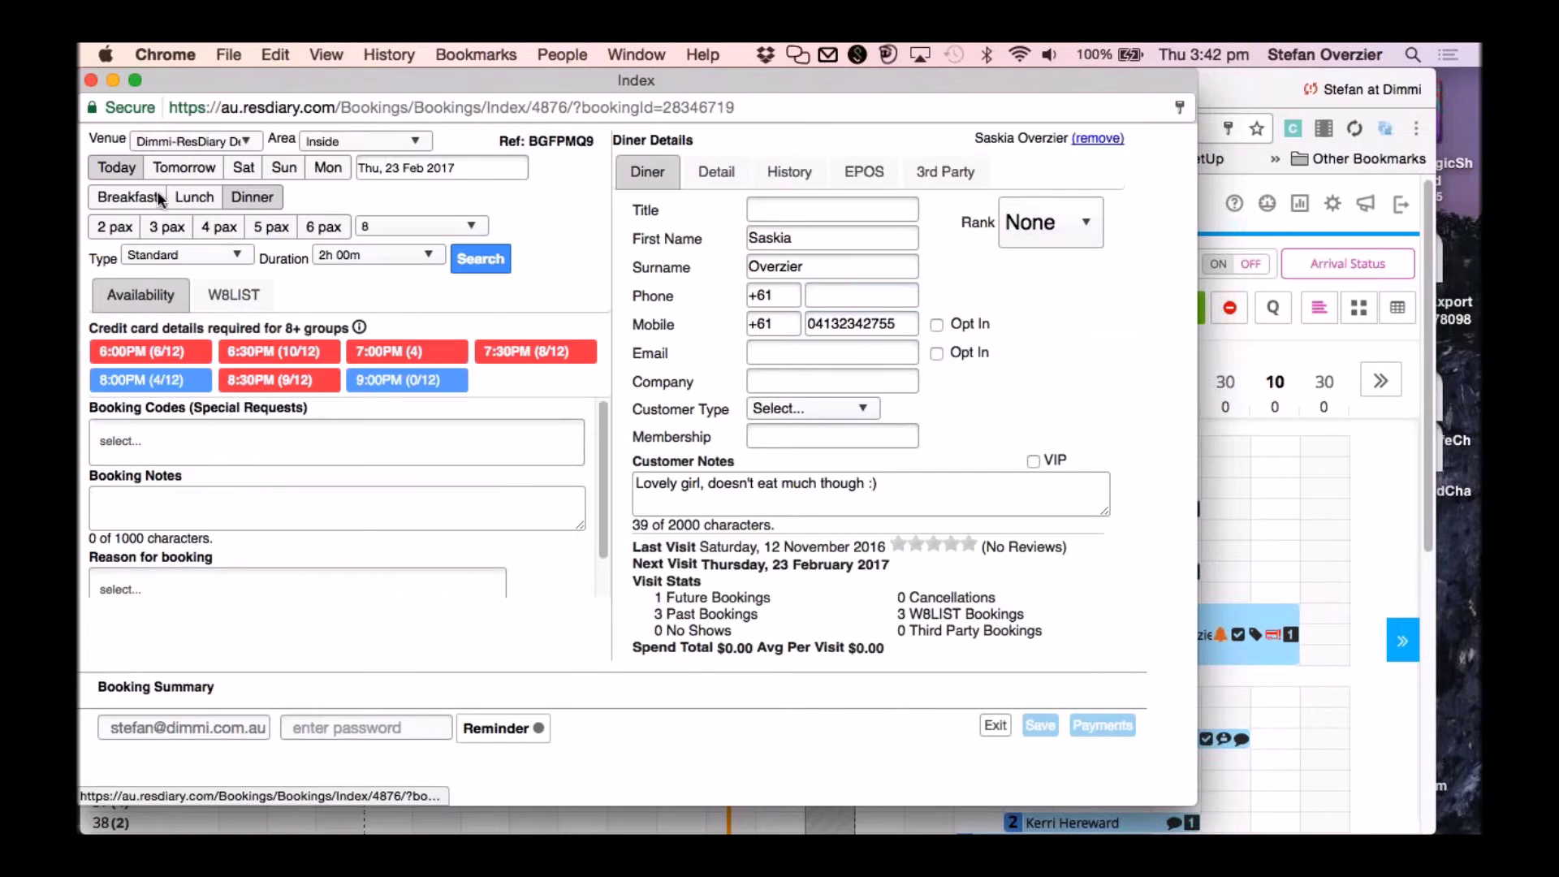
click(244, 168)
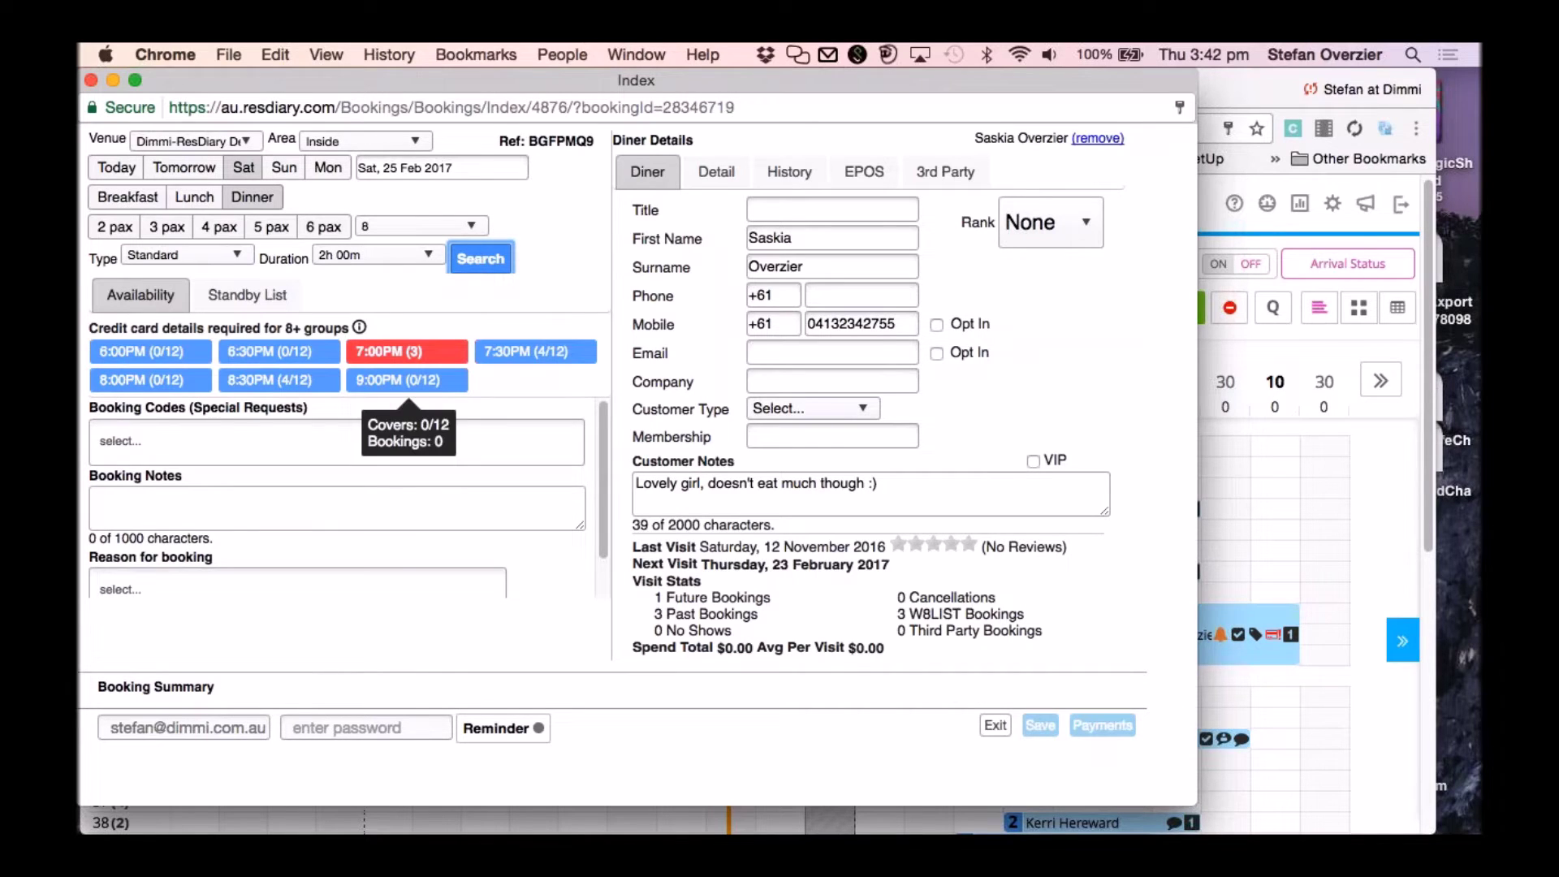
click(994, 724)
View the details of the 8-person booking on table 1 and its repeat-booking form, and close the form without booking.
mouse_move(974, 451)
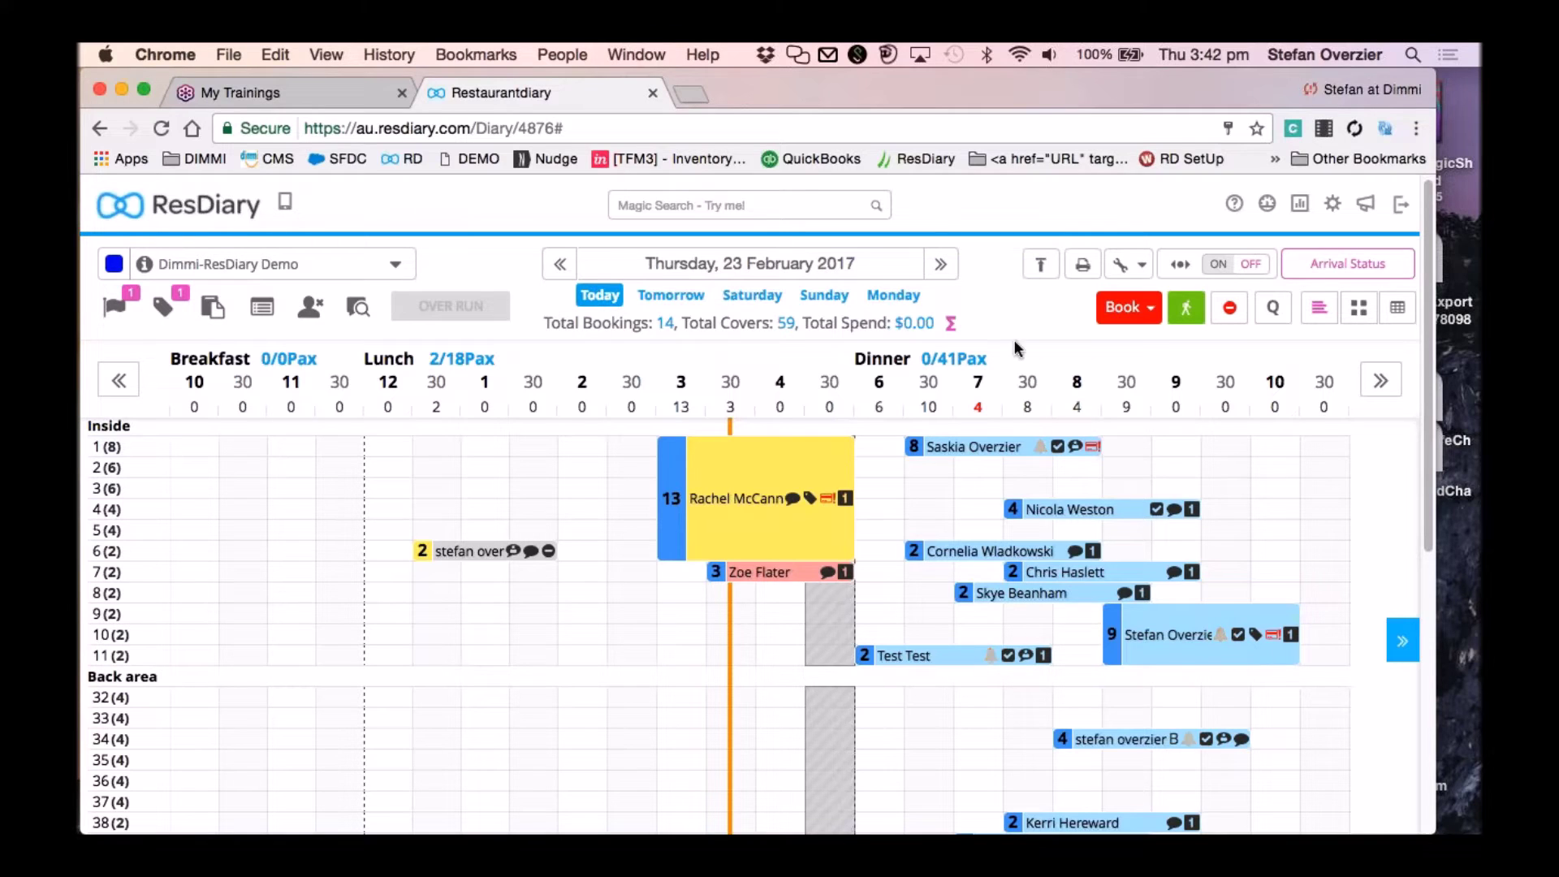
click(958, 446)
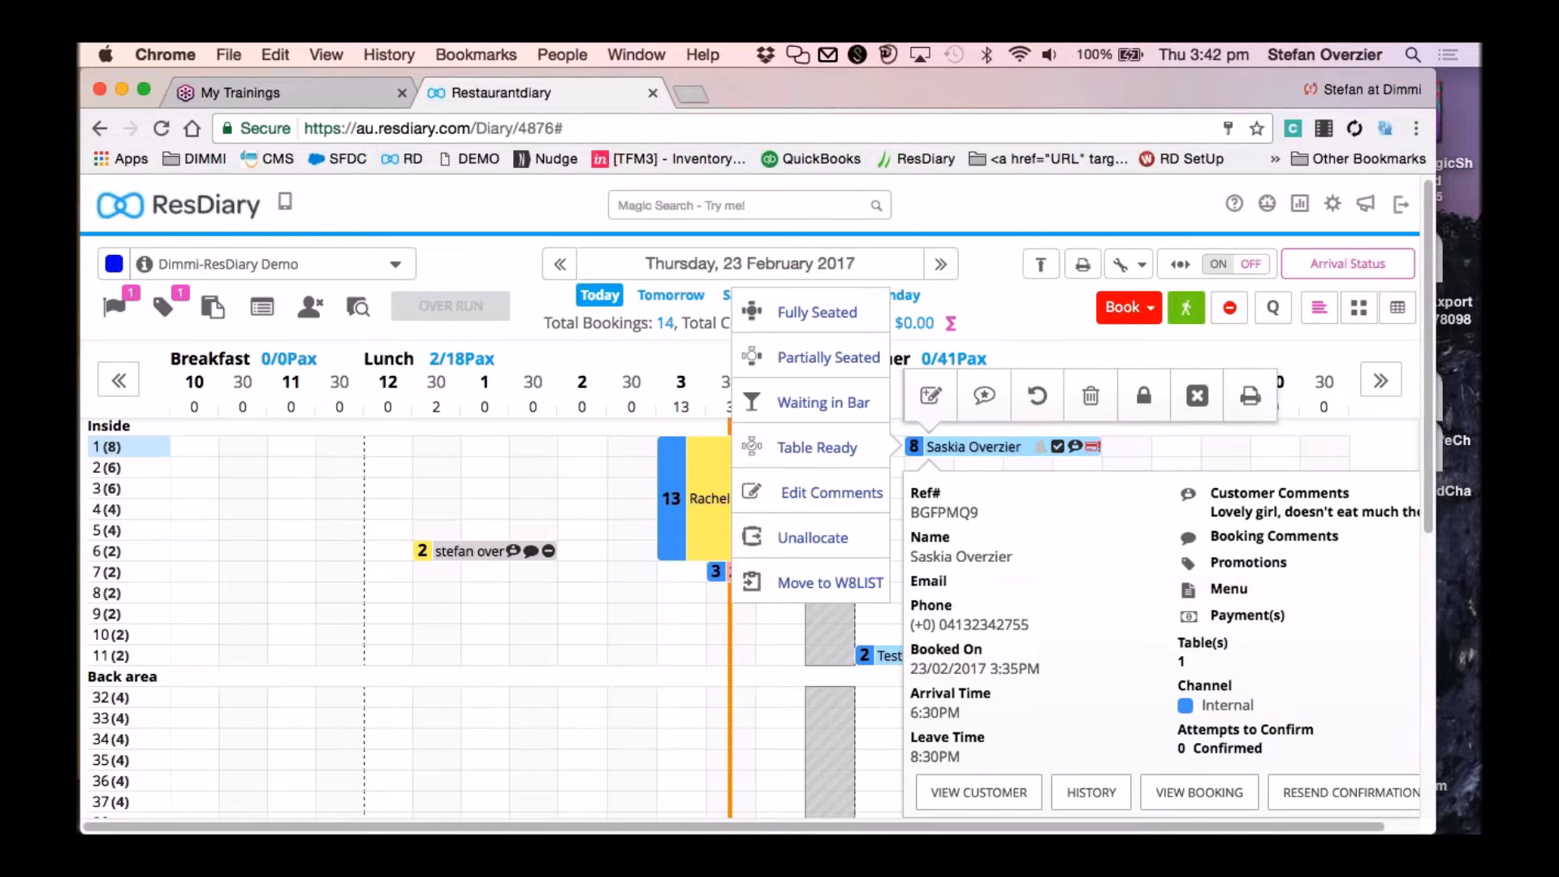
click(1002, 307)
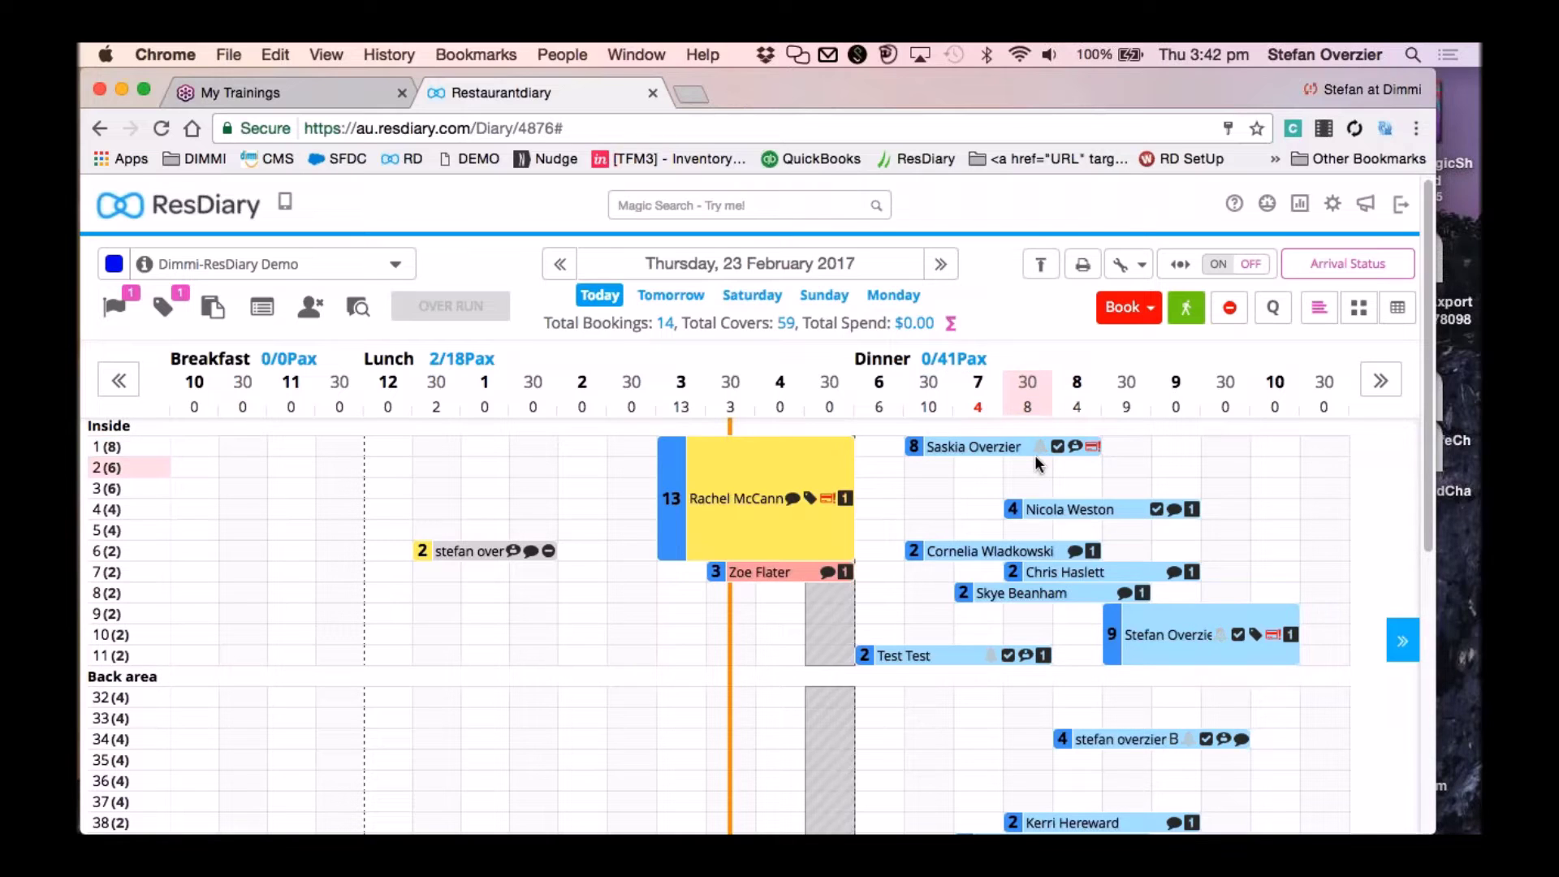
mouse_move(944, 446)
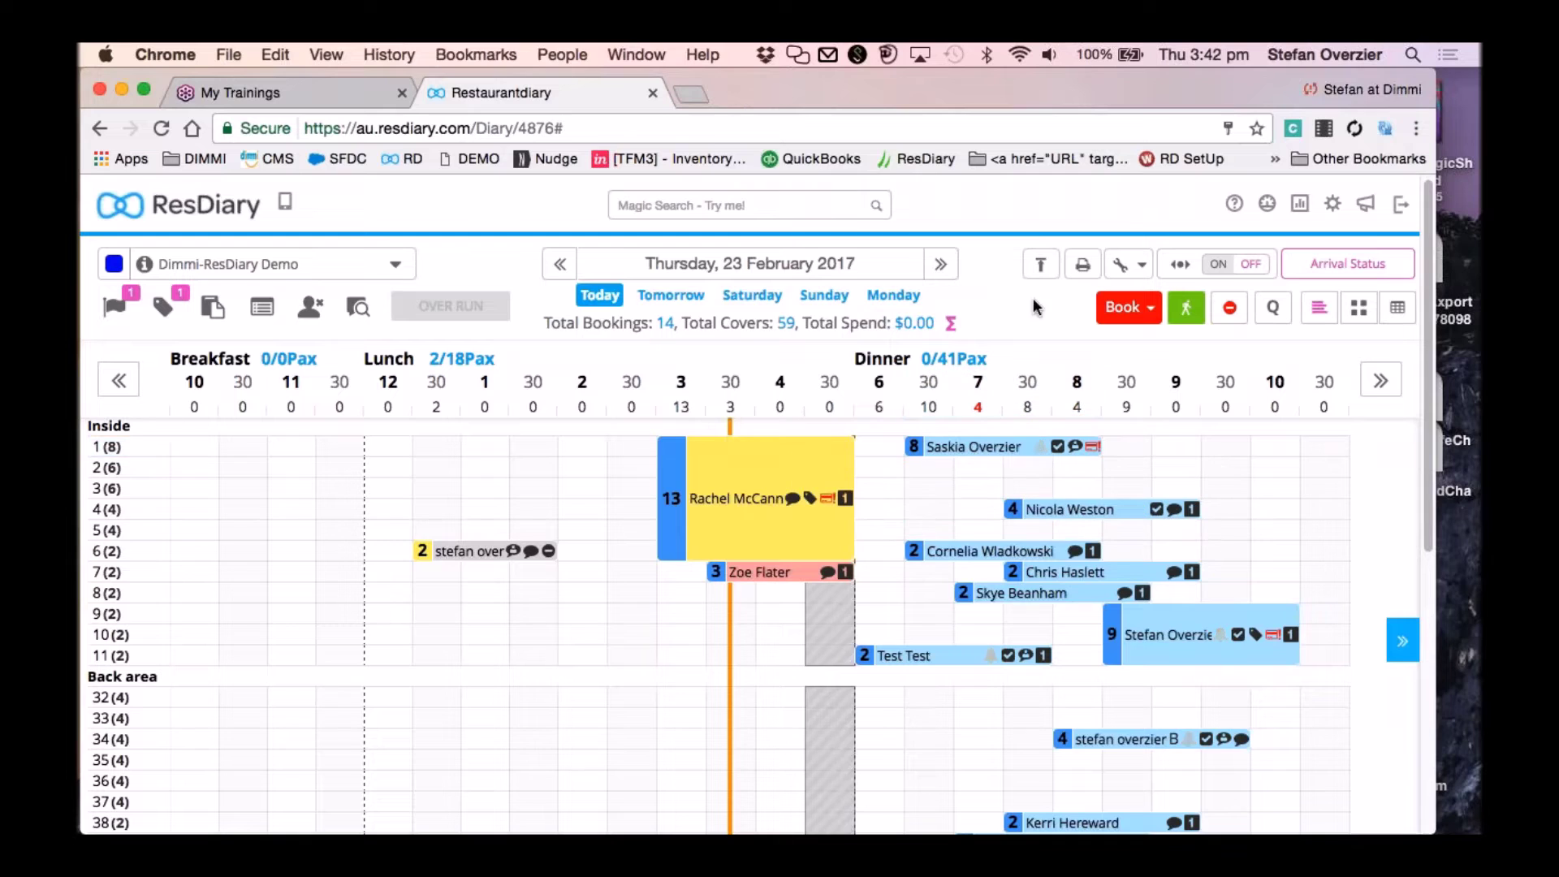
click(957, 447)
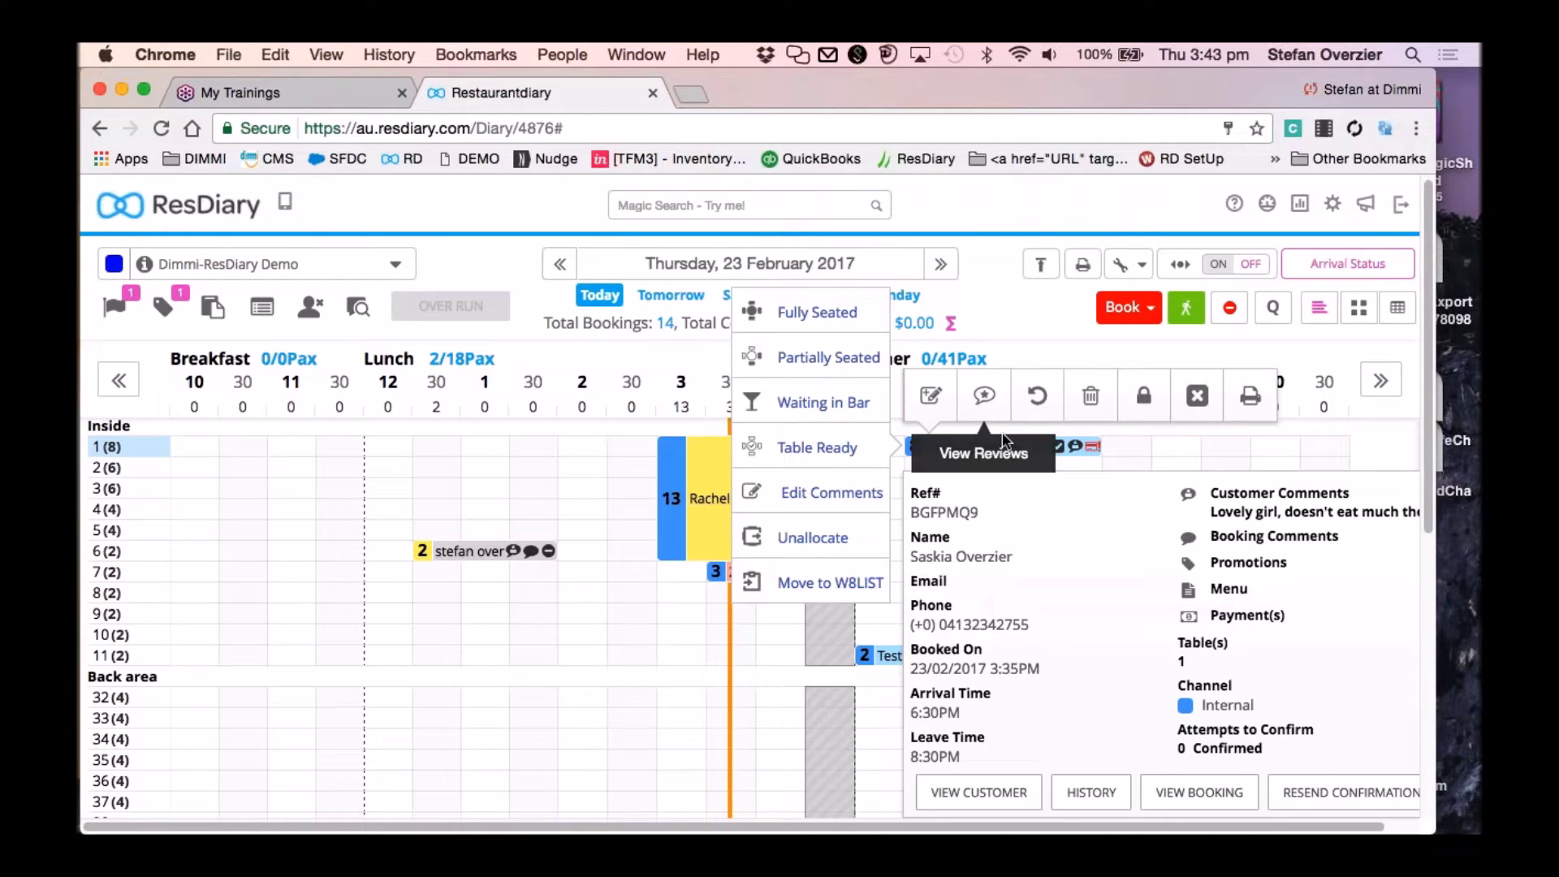
click(1031, 396)
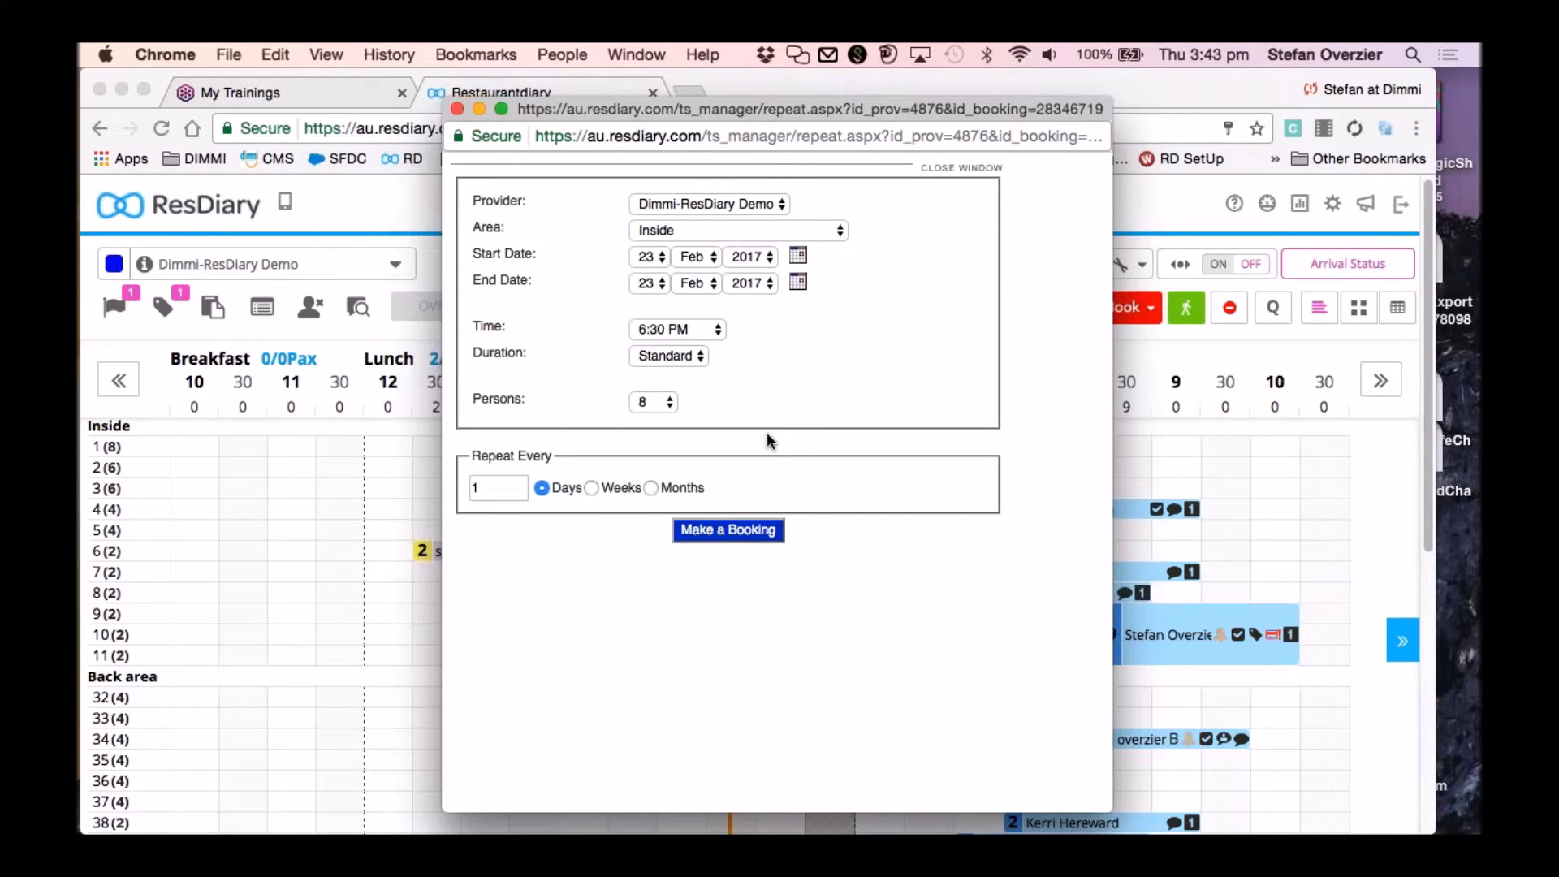
click(459, 108)
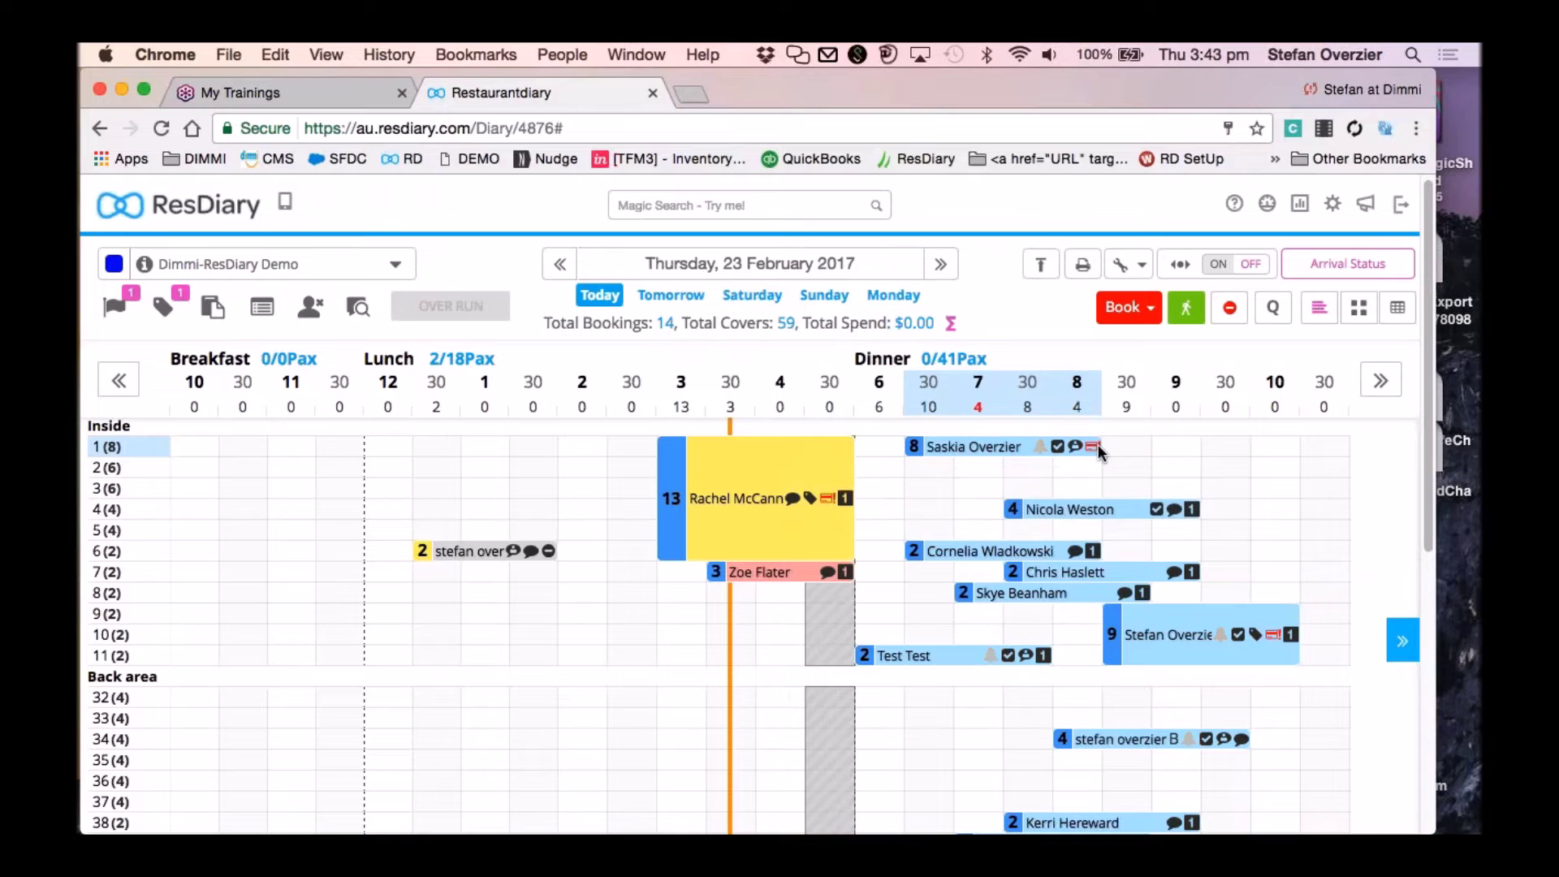
Cancel the 8-person booking on table 1, giving "Change of plans" as the reason.
click(982, 445)
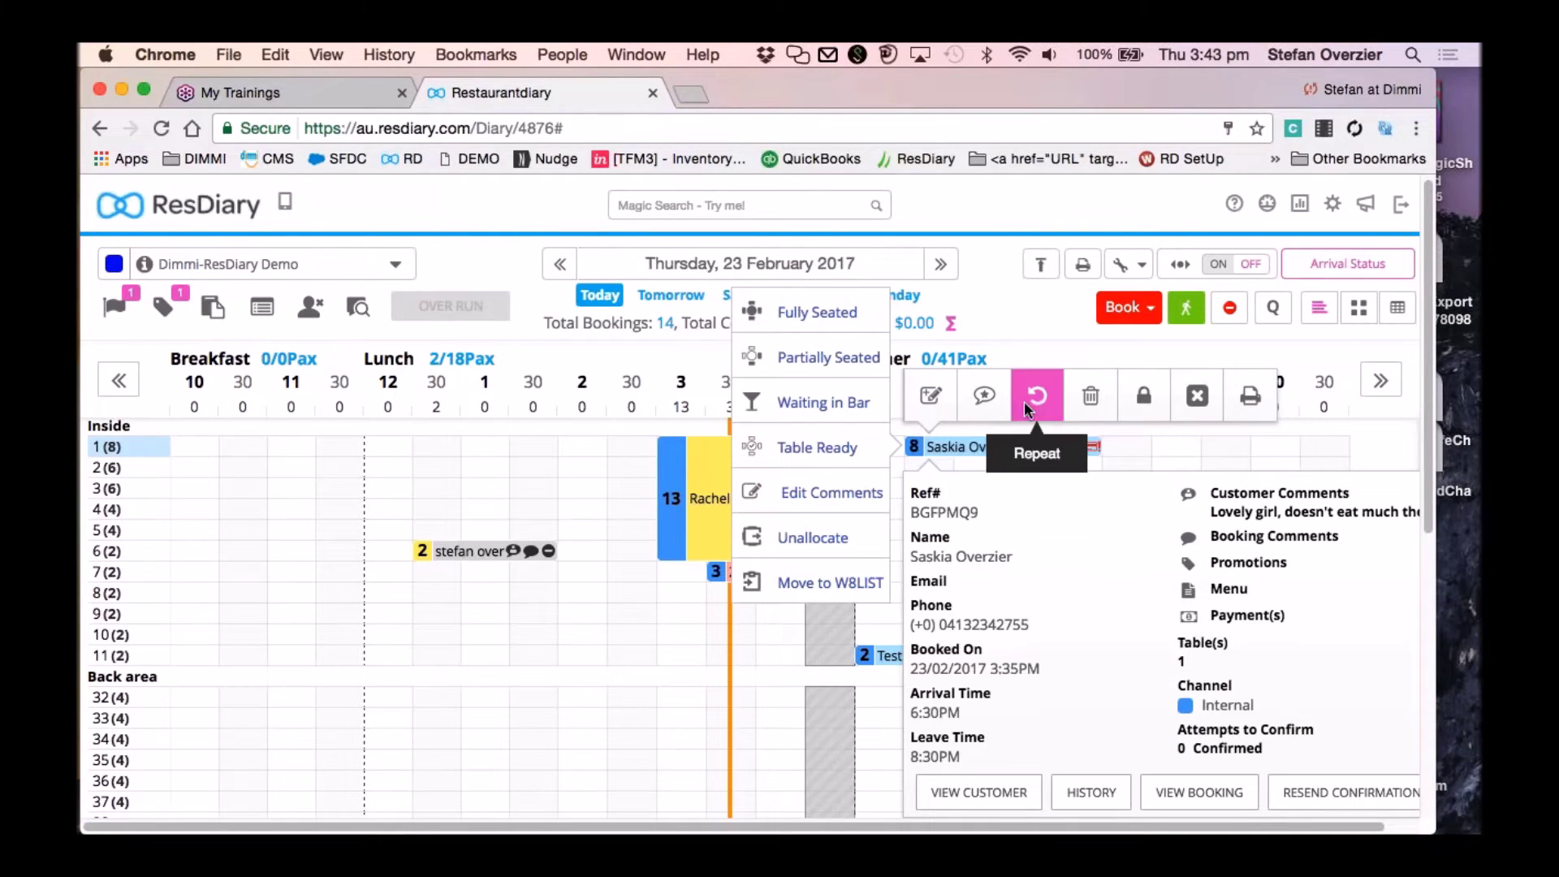
click(1094, 397)
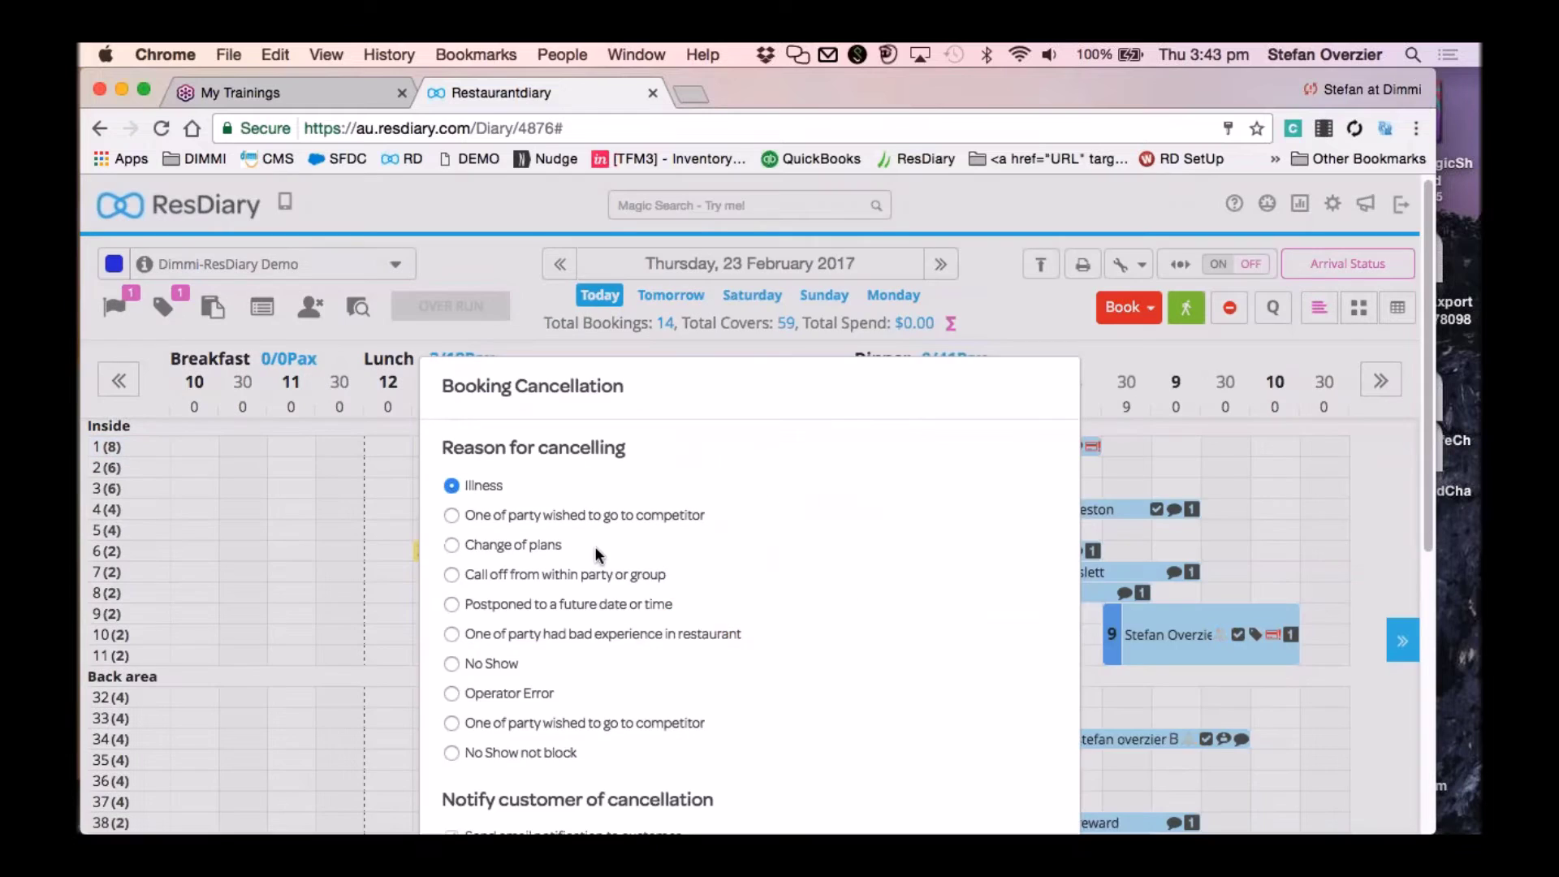
scroll(683, 464, down, 5)
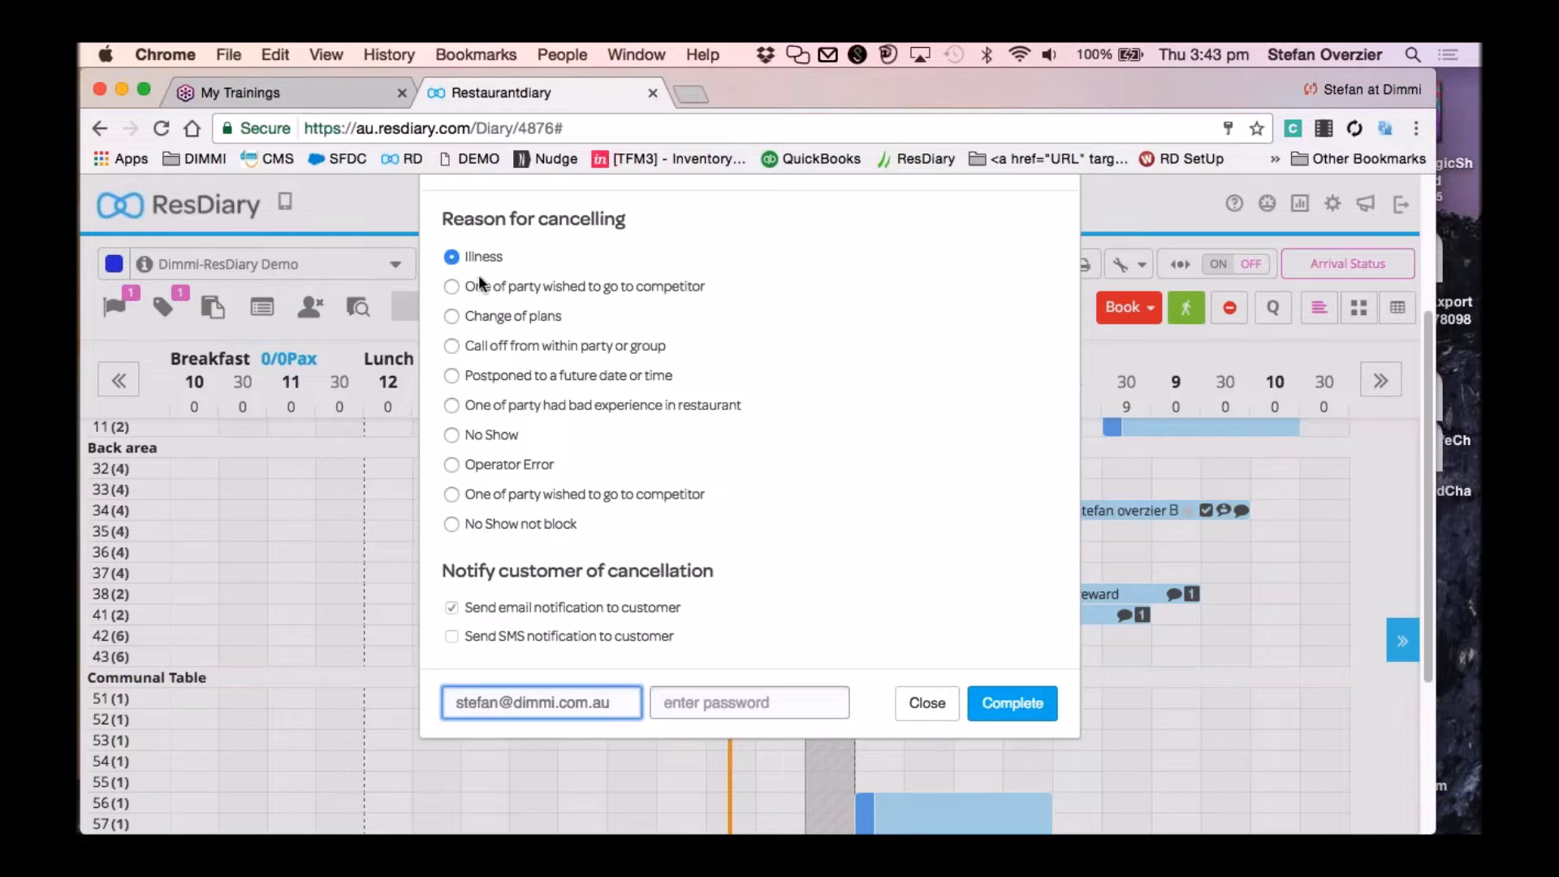
click(527, 318)
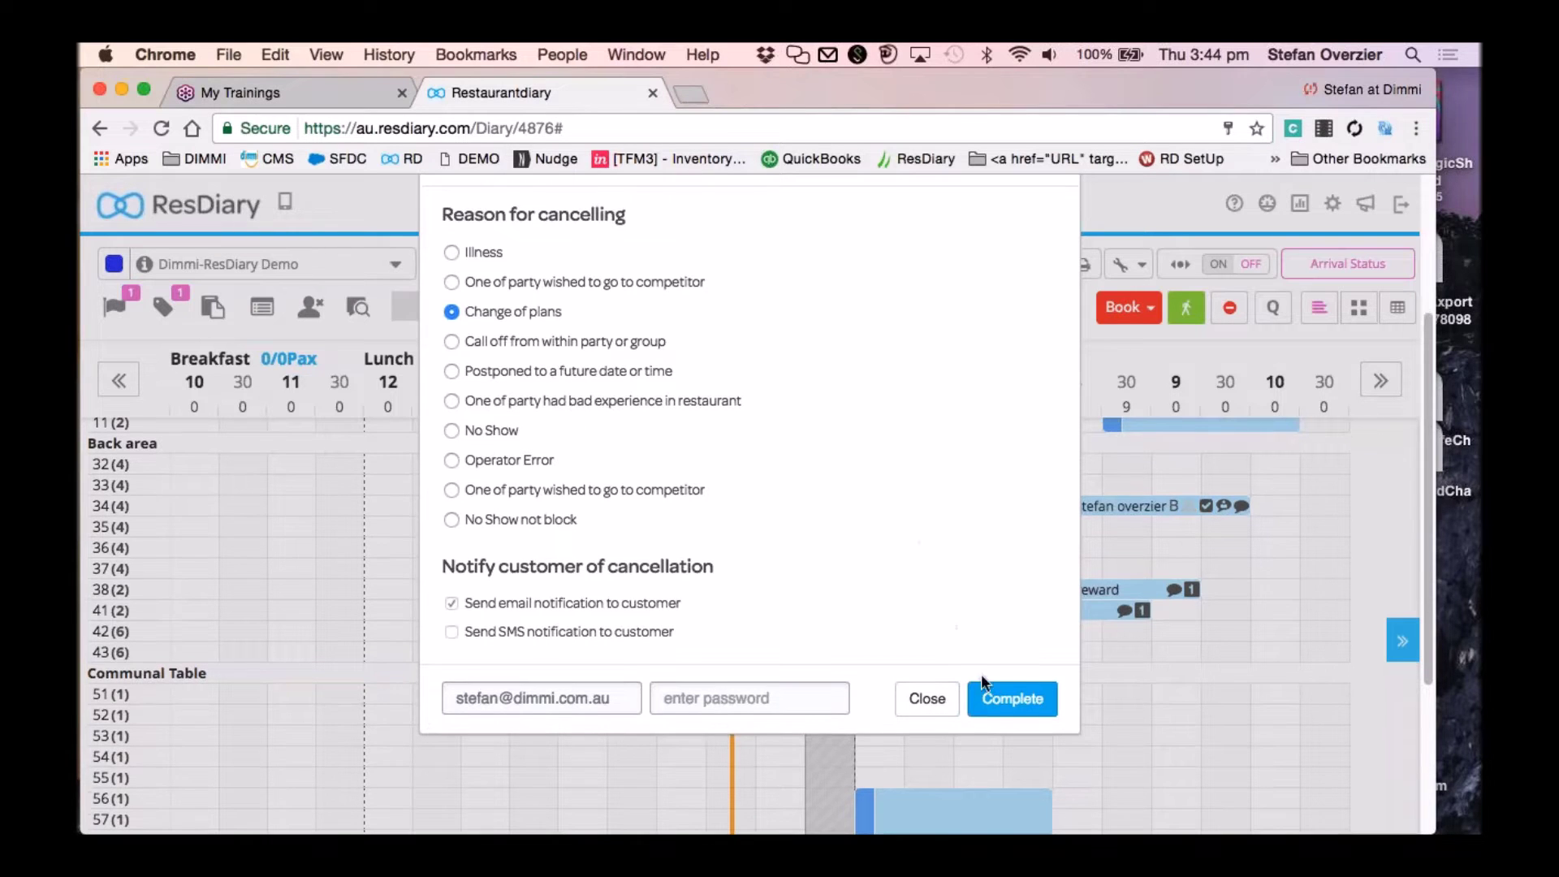
click(1002, 701)
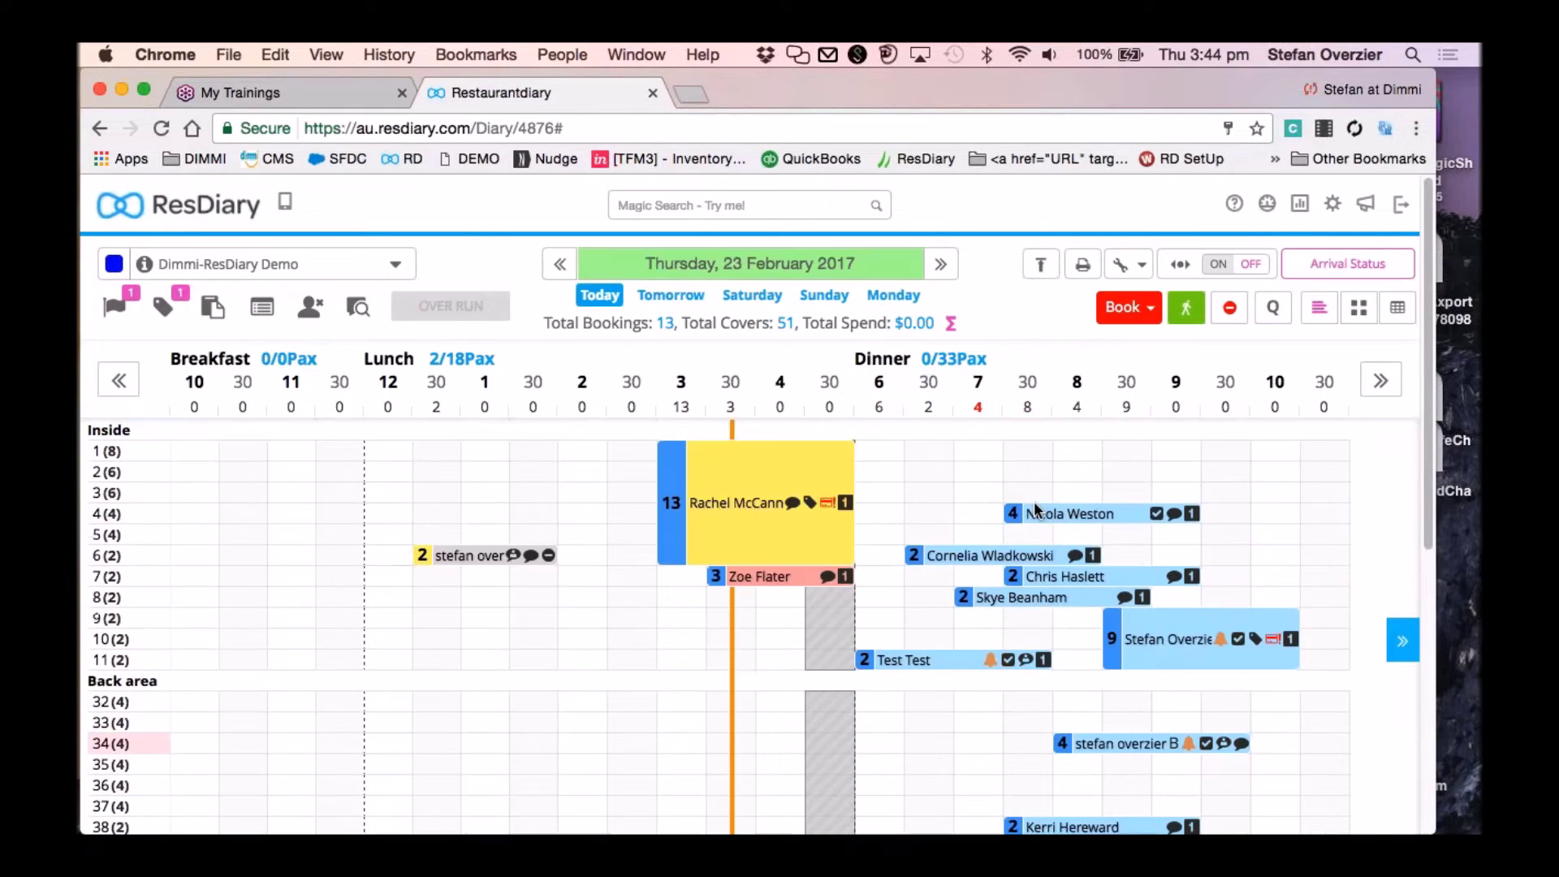
Lock the 4-person 7:30 PM booking on table 4.
mouse_move(1075, 510)
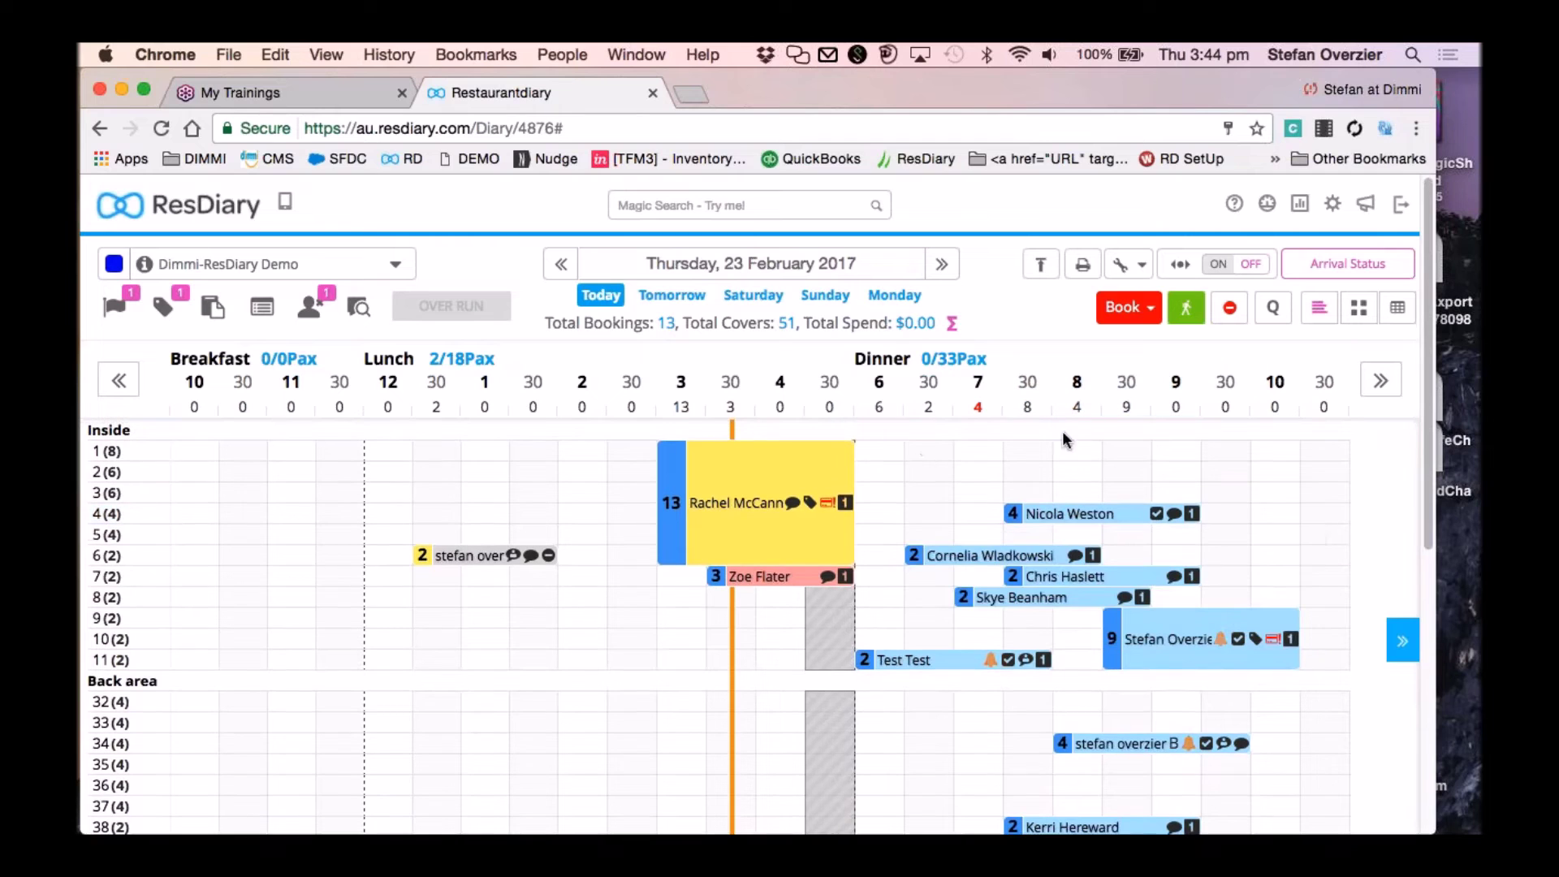
click(1079, 508)
scroll(1079, 505, down, 3)
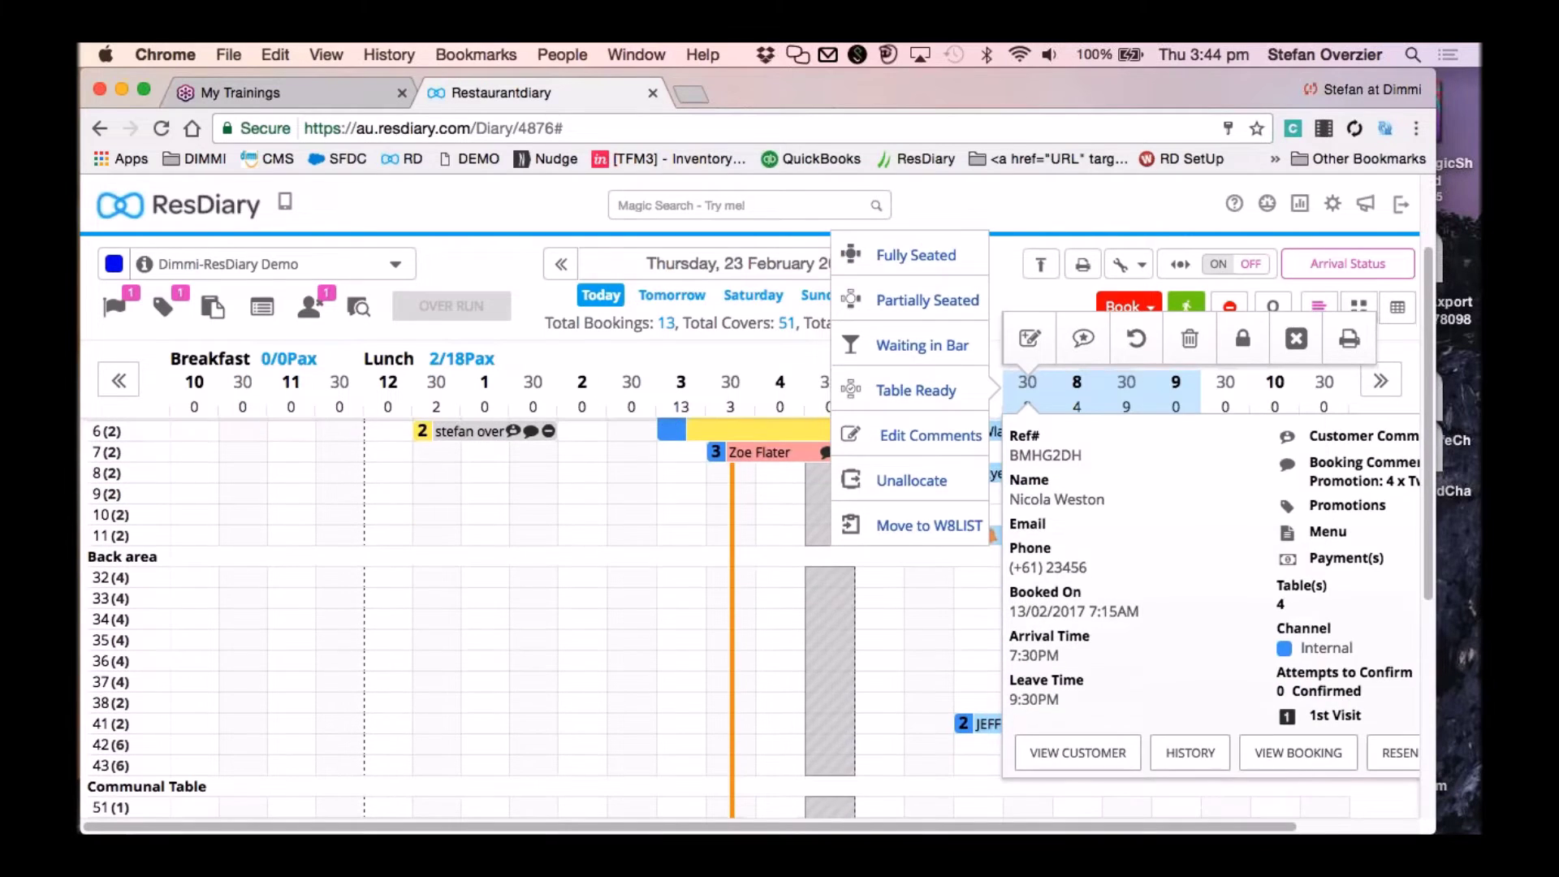
click(1240, 344)
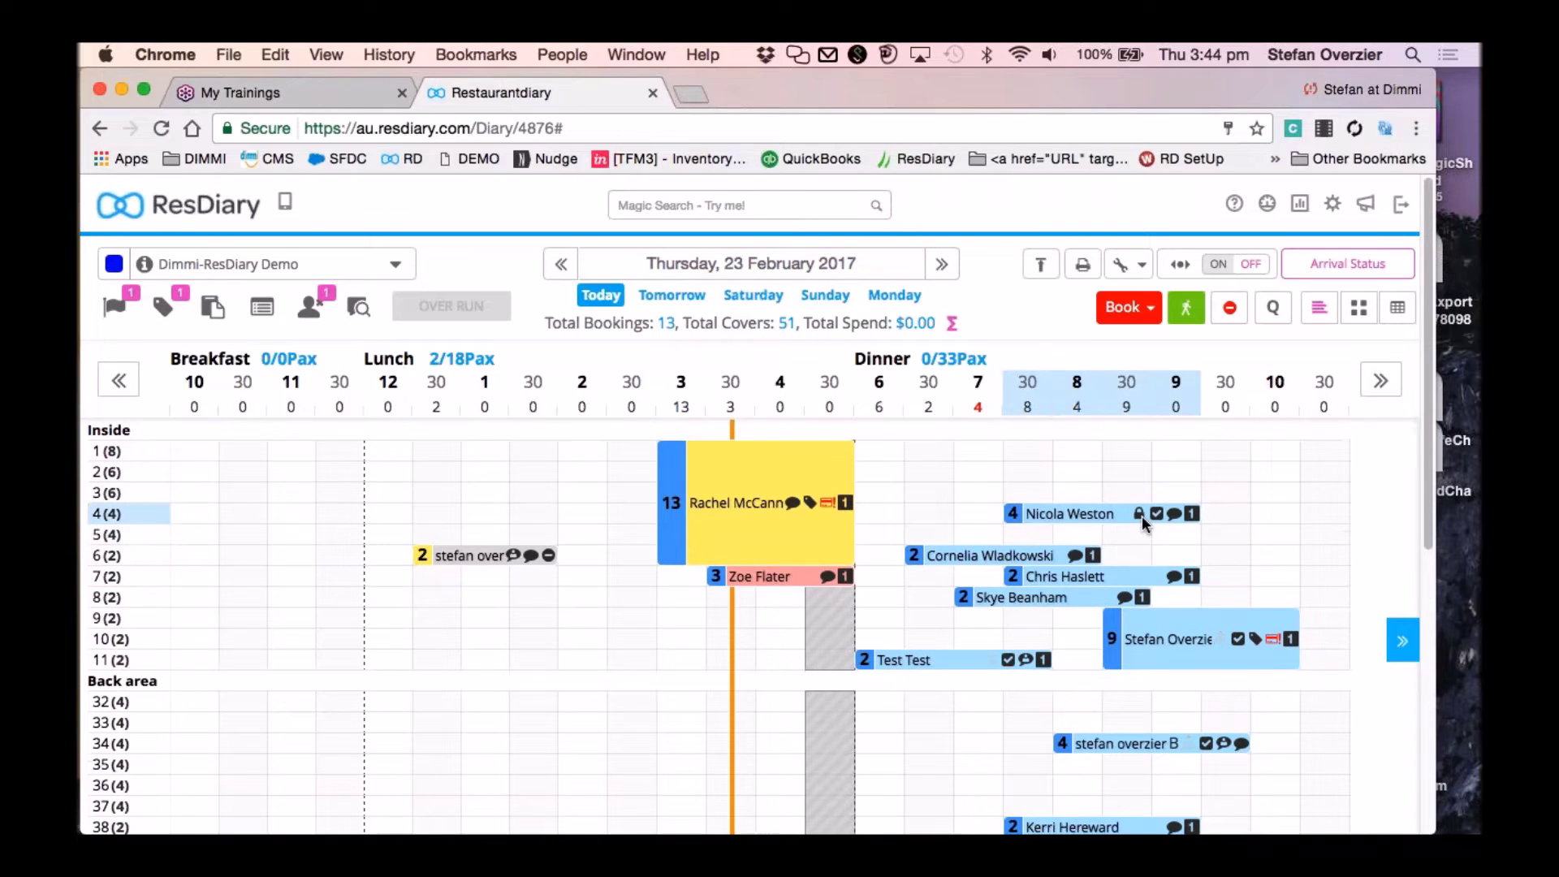
View the printable booking details of the 7:30 PM 4-person booking on table 4 and close them without printing.
click(1142, 514)
click(1144, 471)
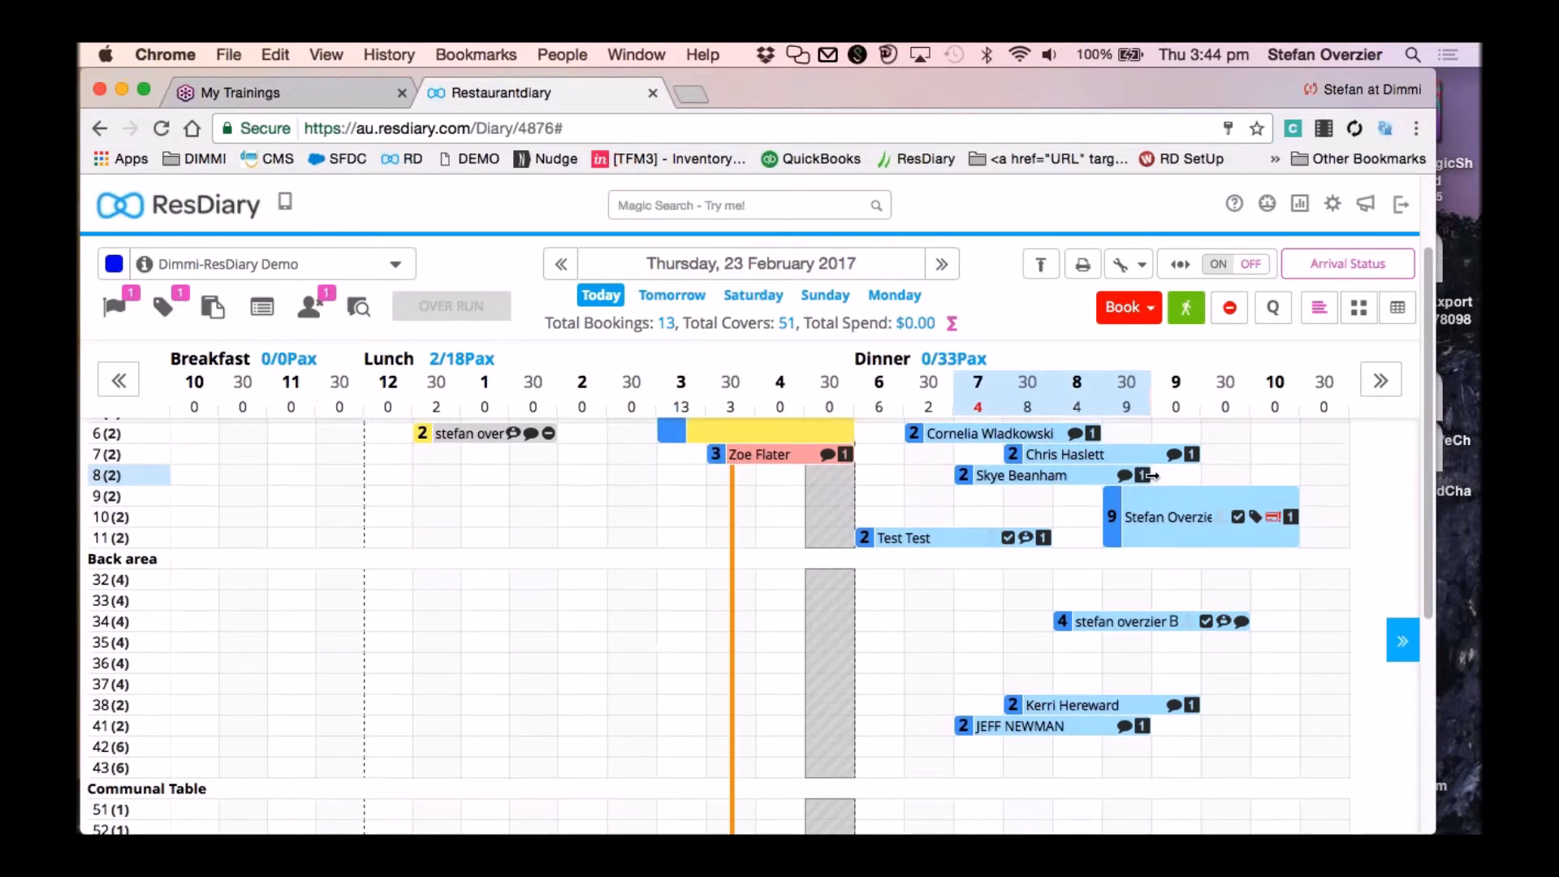
click(1127, 512)
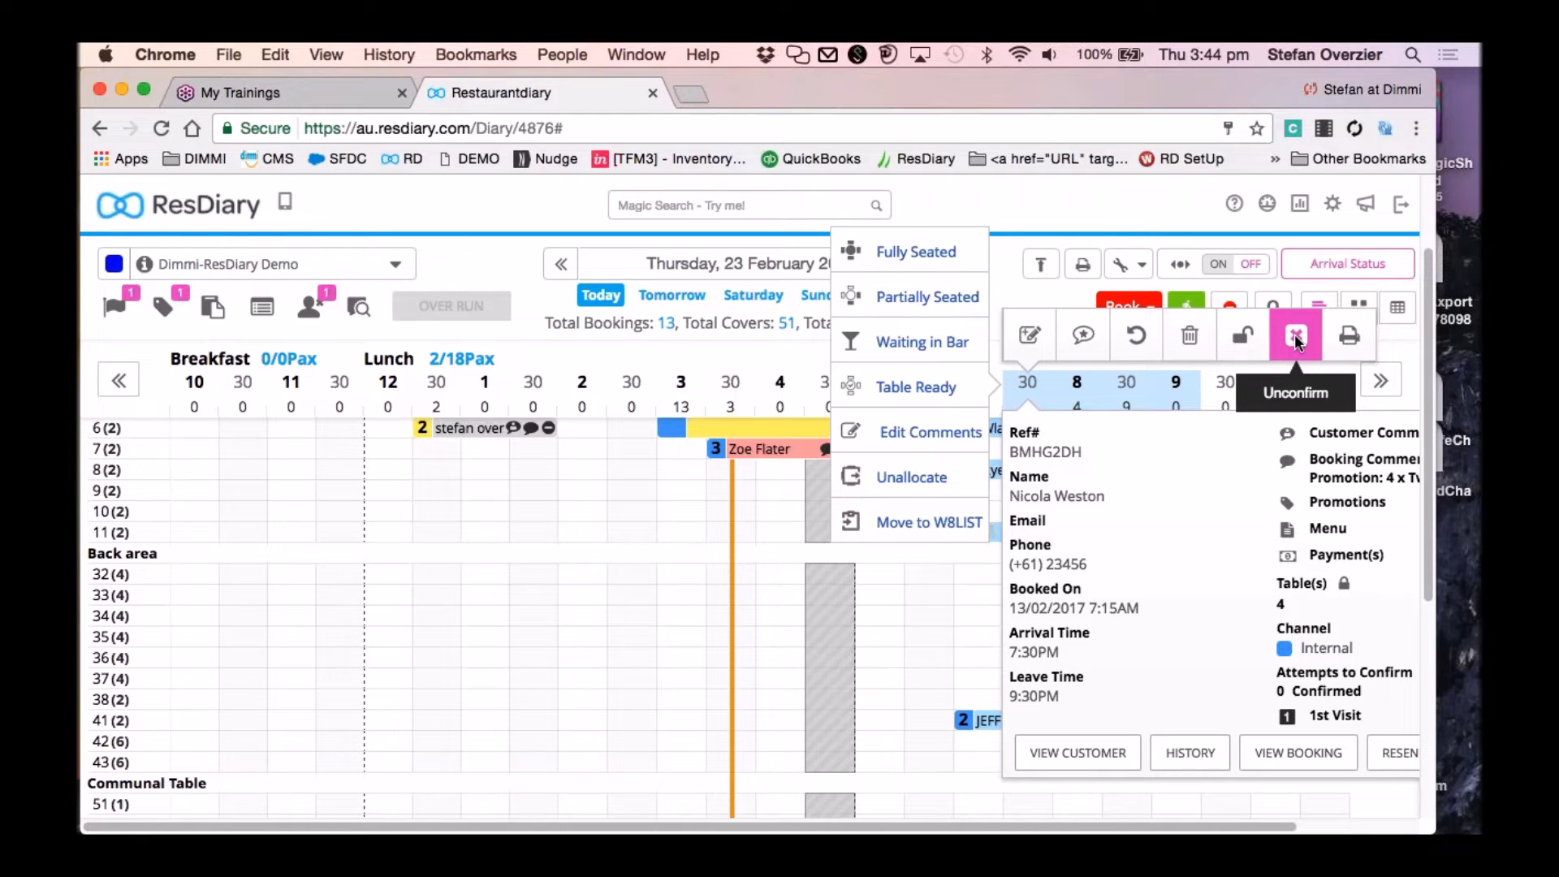
click(1353, 341)
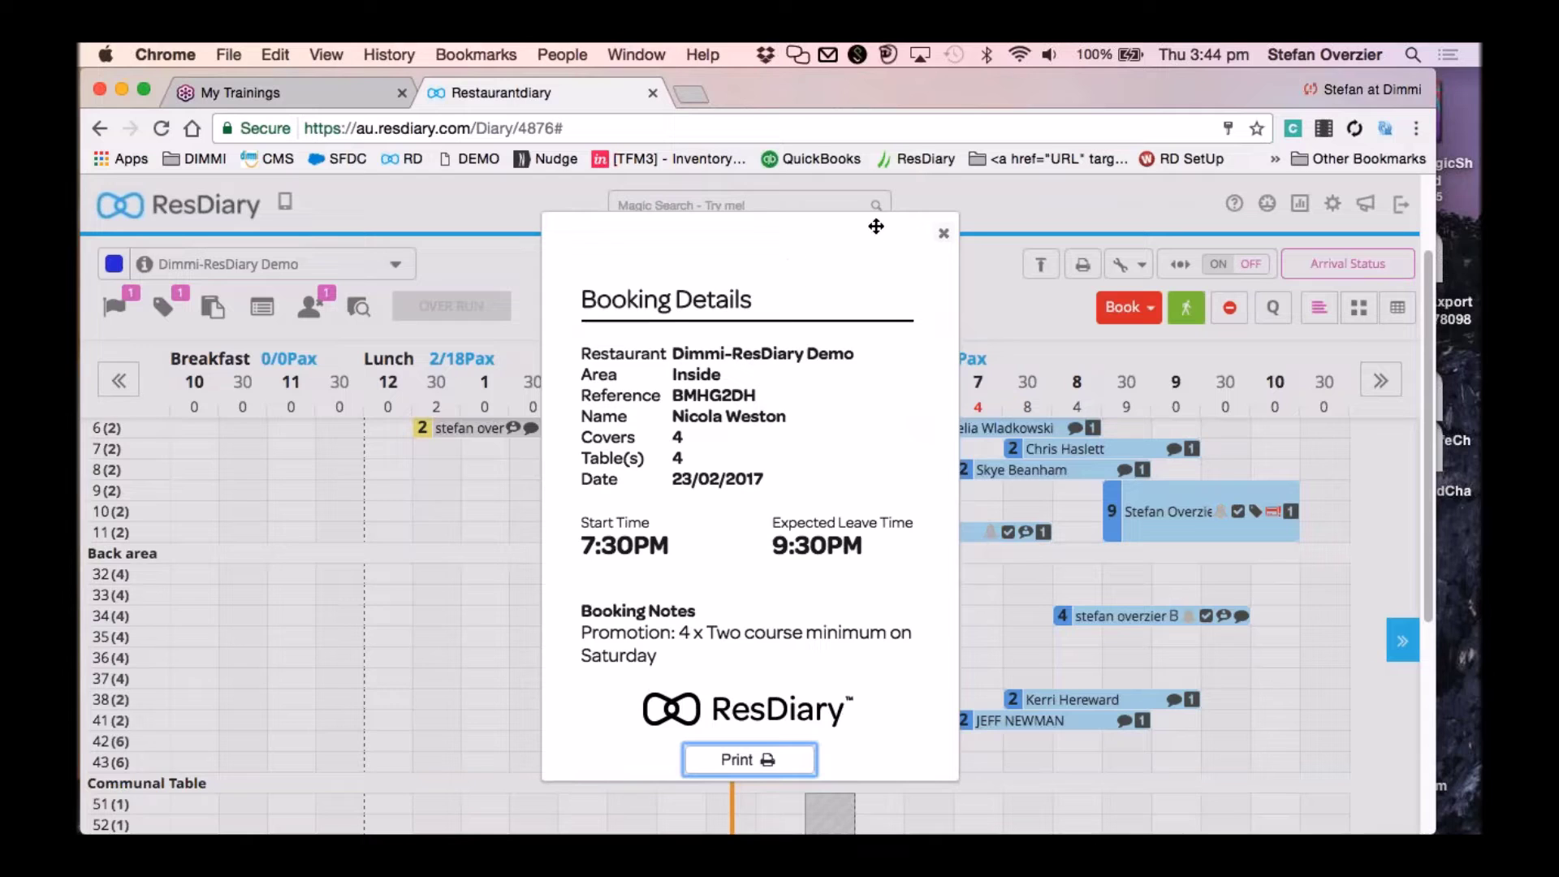
click(943, 234)
View the full details of the 8:30 PM 9-person booking on tables 9-11 and highlight its booked-on date.
click(1171, 506)
scroll(1054, 812, down, 5)
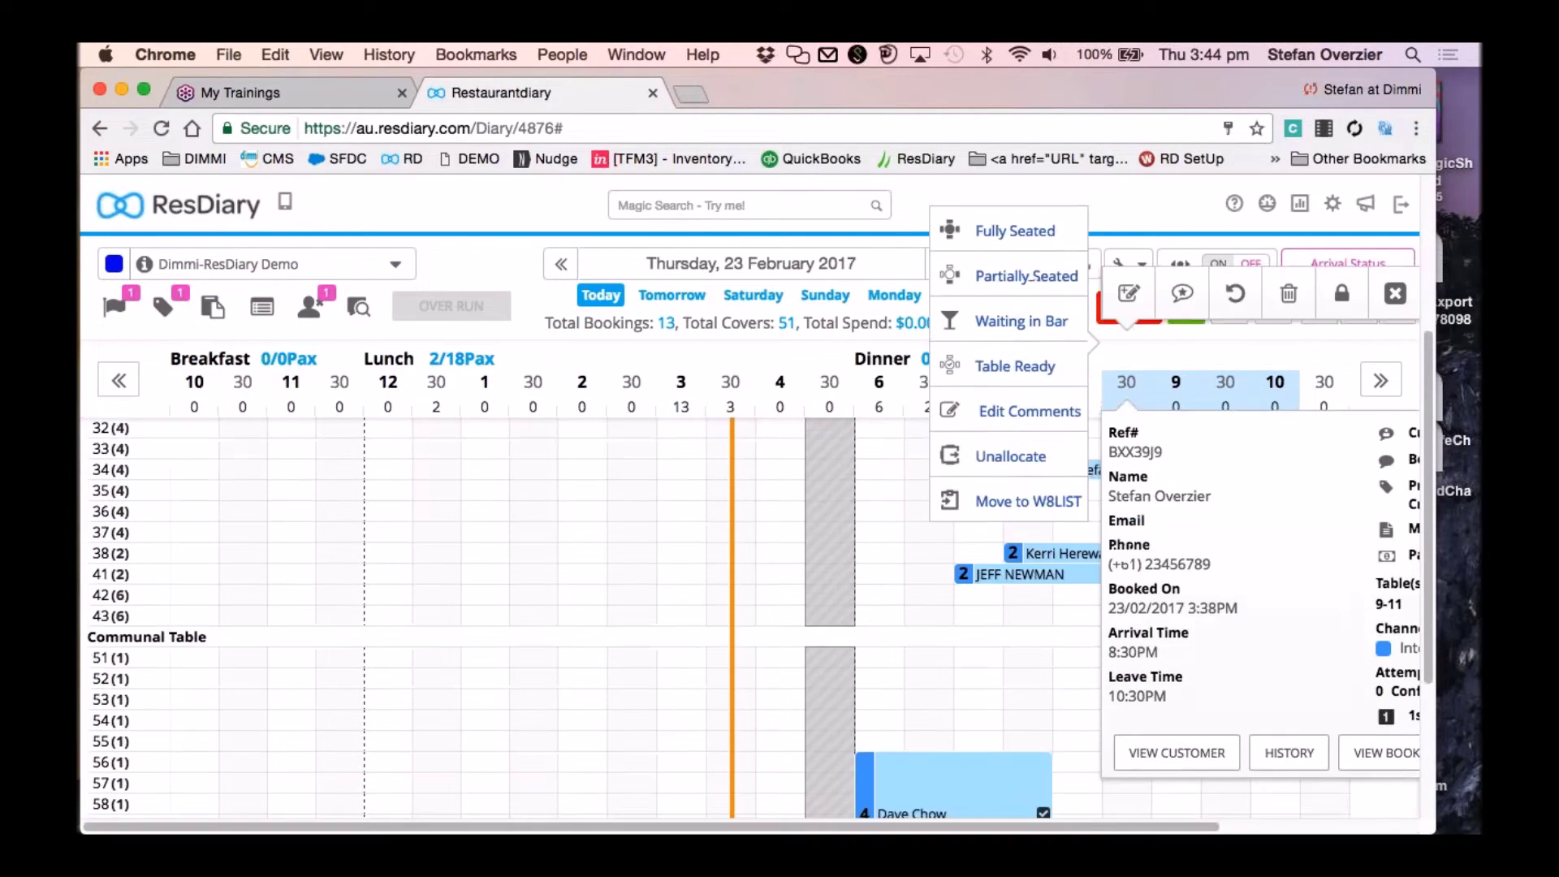
drag(1054, 826, 1252, 827)
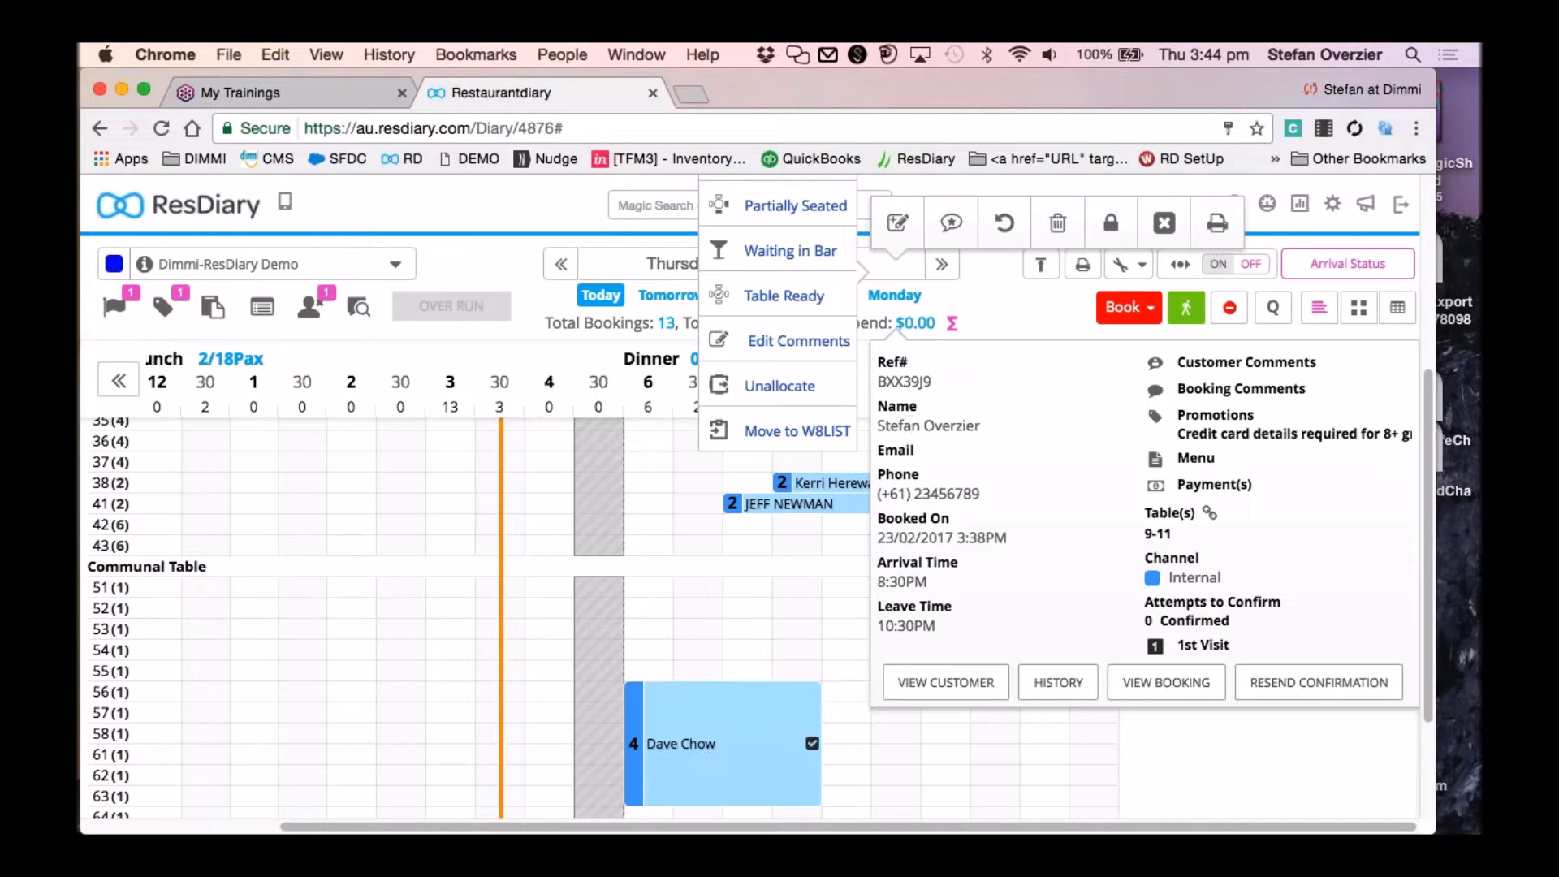
drag(1005, 538, 875, 537)
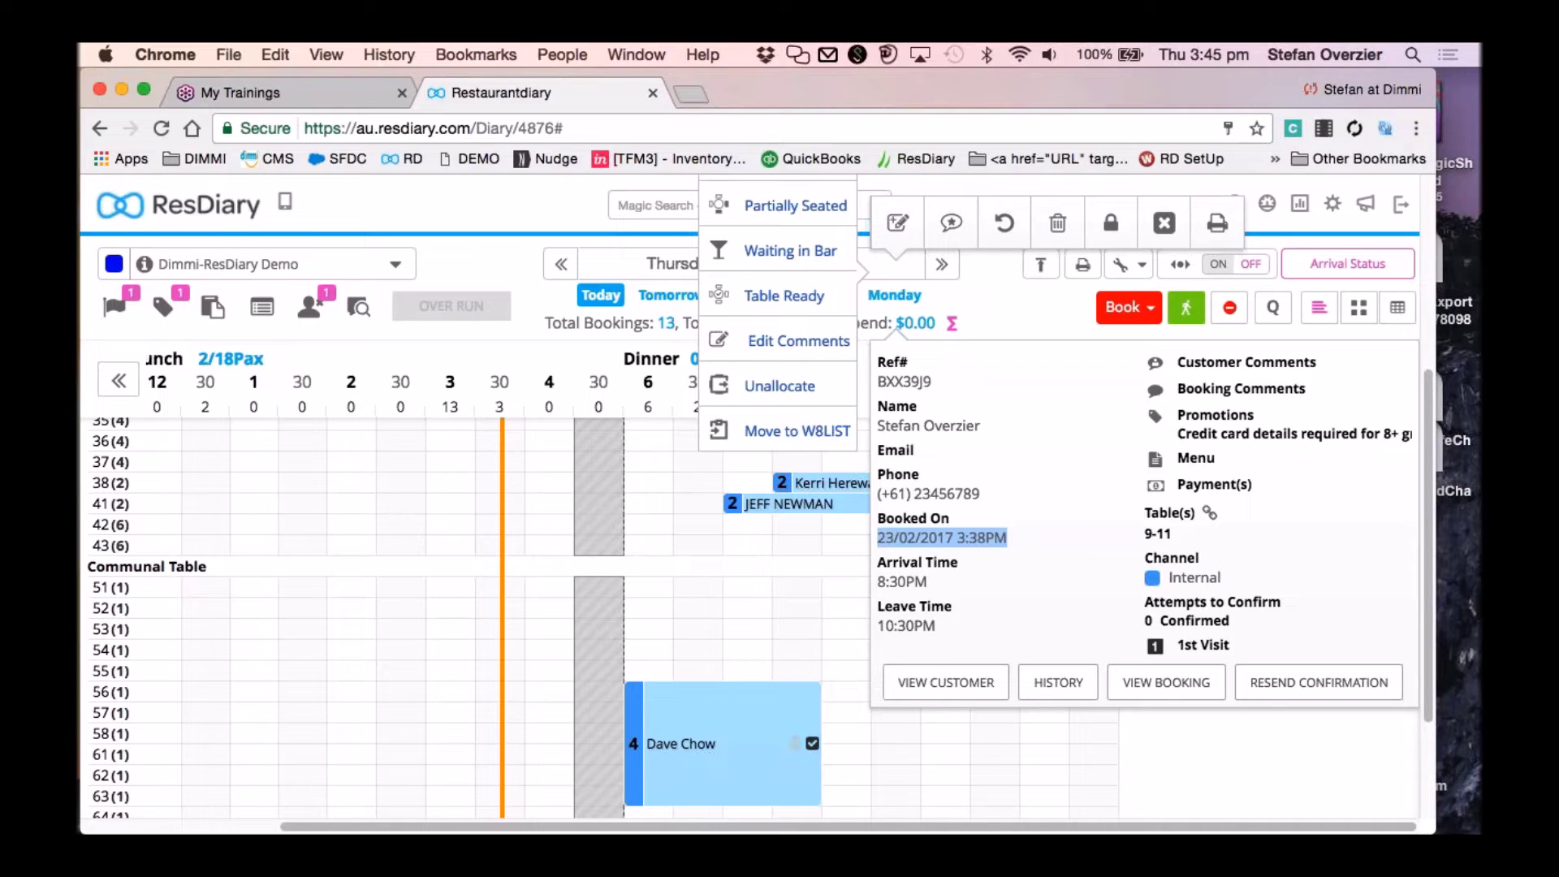
Try to resend the confirmation for the 9-person booking on tables 9-11.
click(1280, 688)
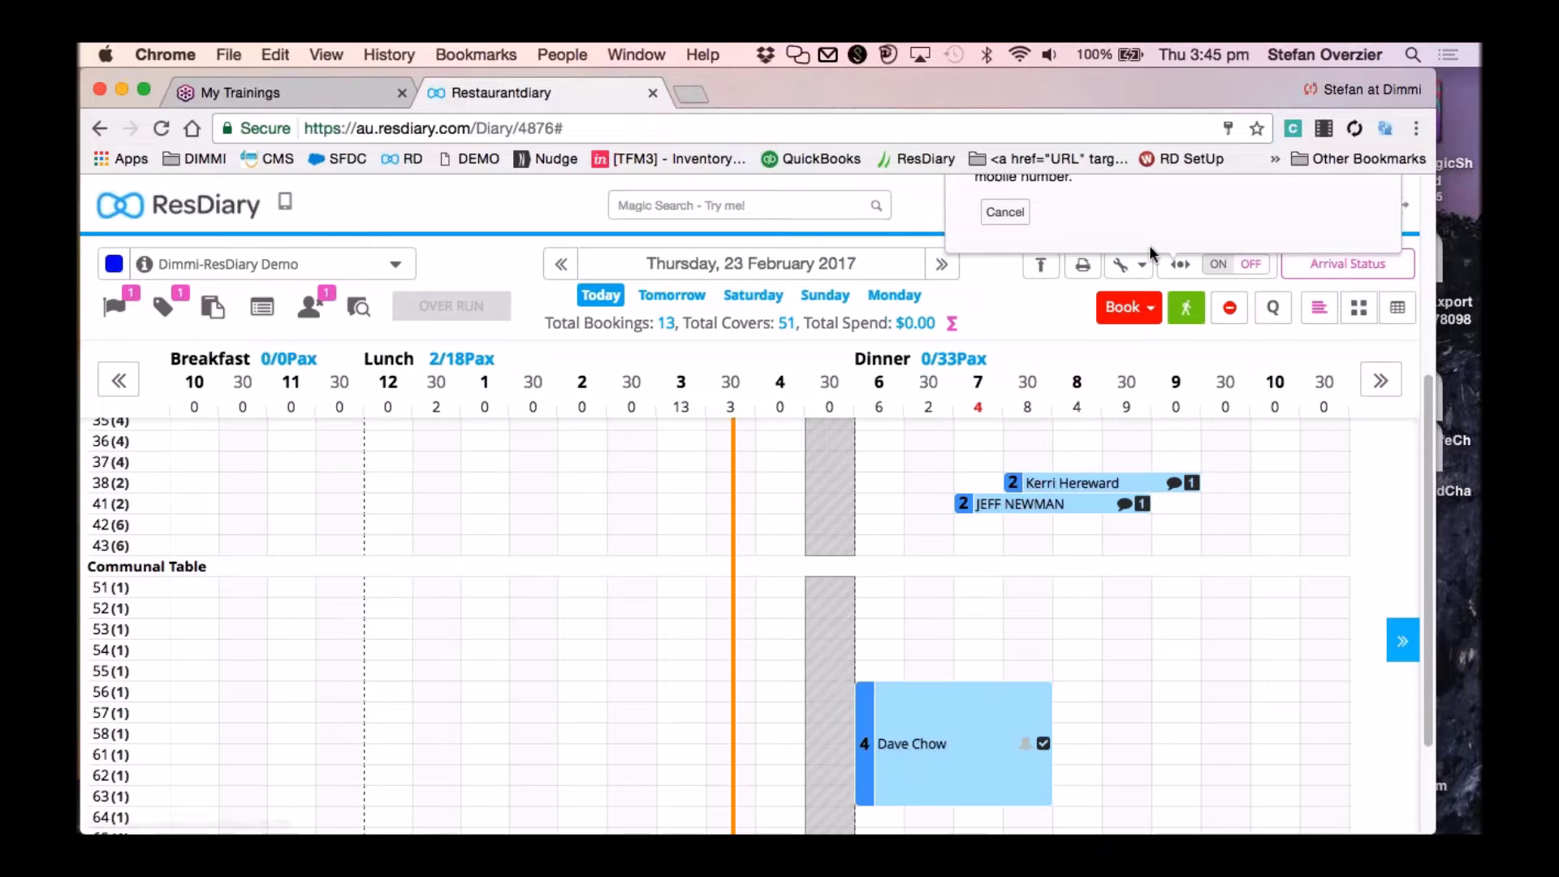
scroll(1132, 465, up, 5)
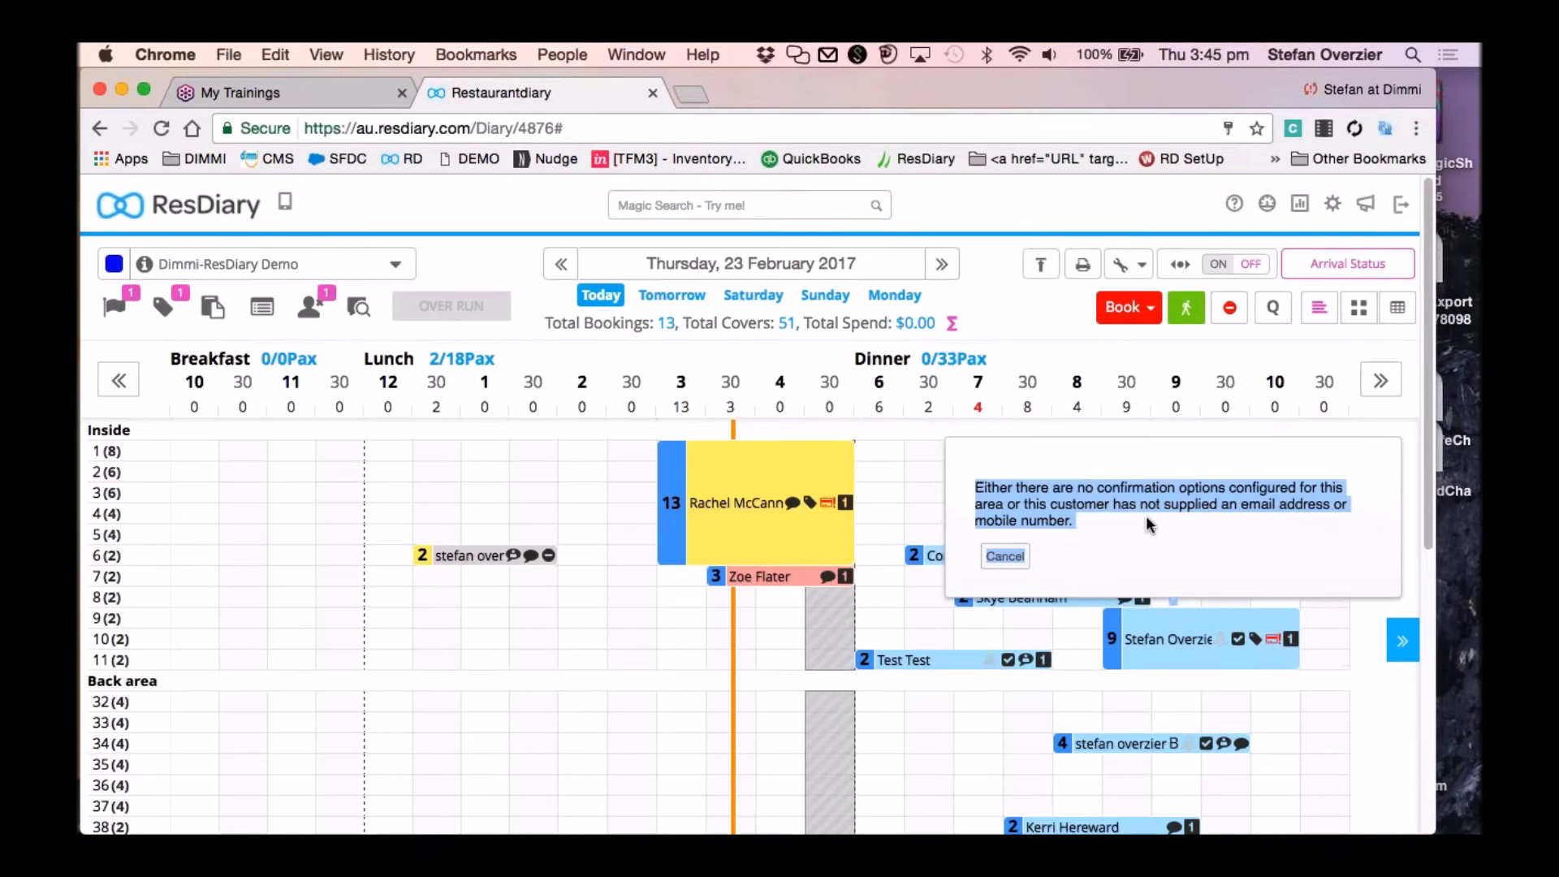
click(1005, 557)
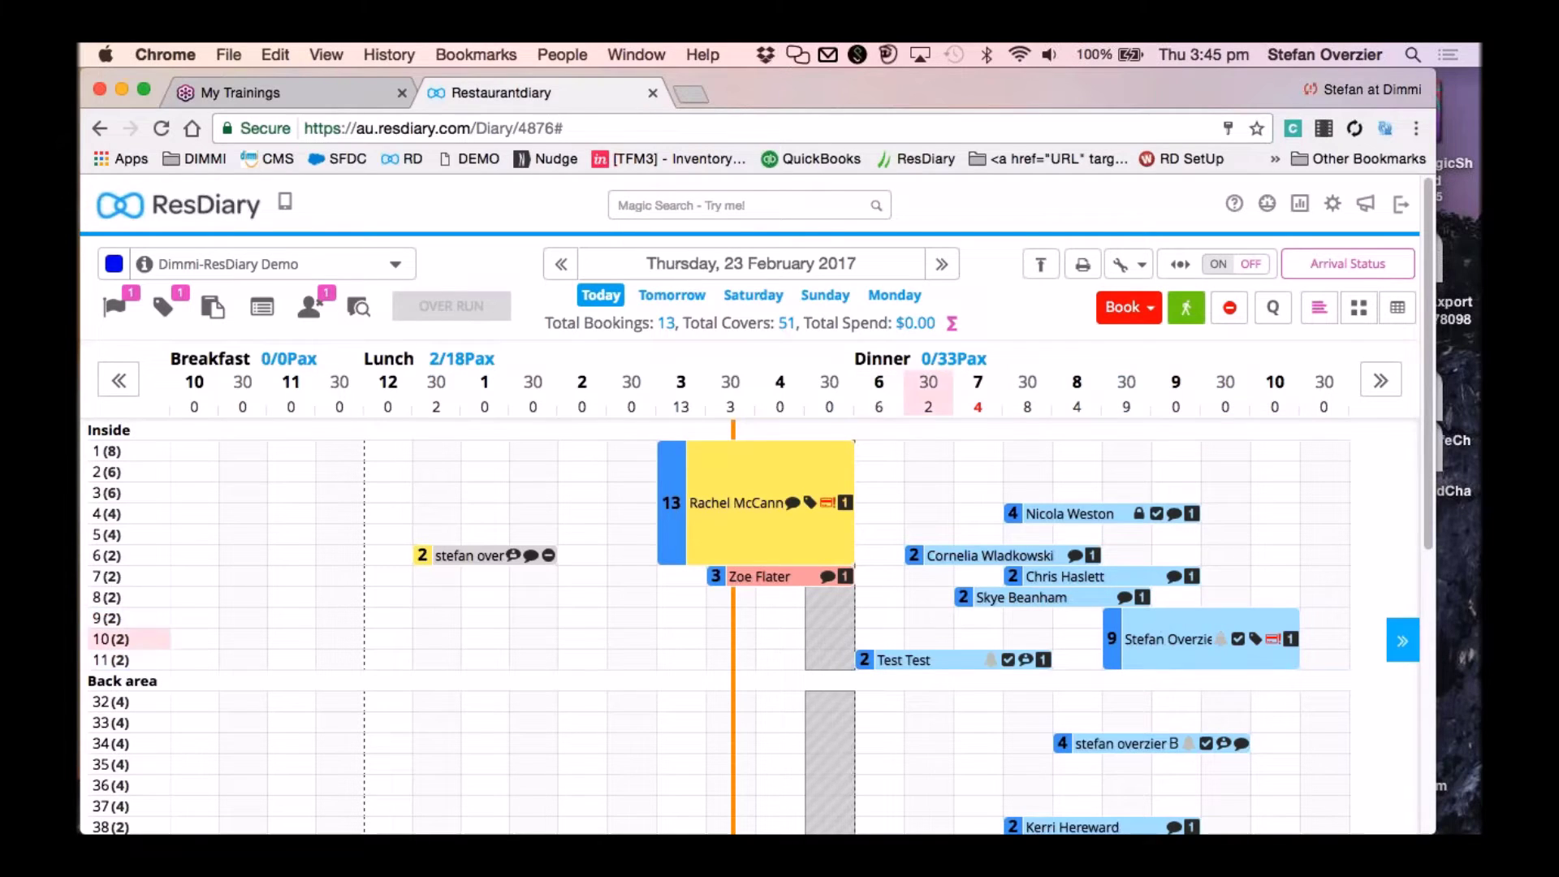
View the booking history of the 6:00 PM 2-person booking on table 11 and close it.
mouse_move(1164, 637)
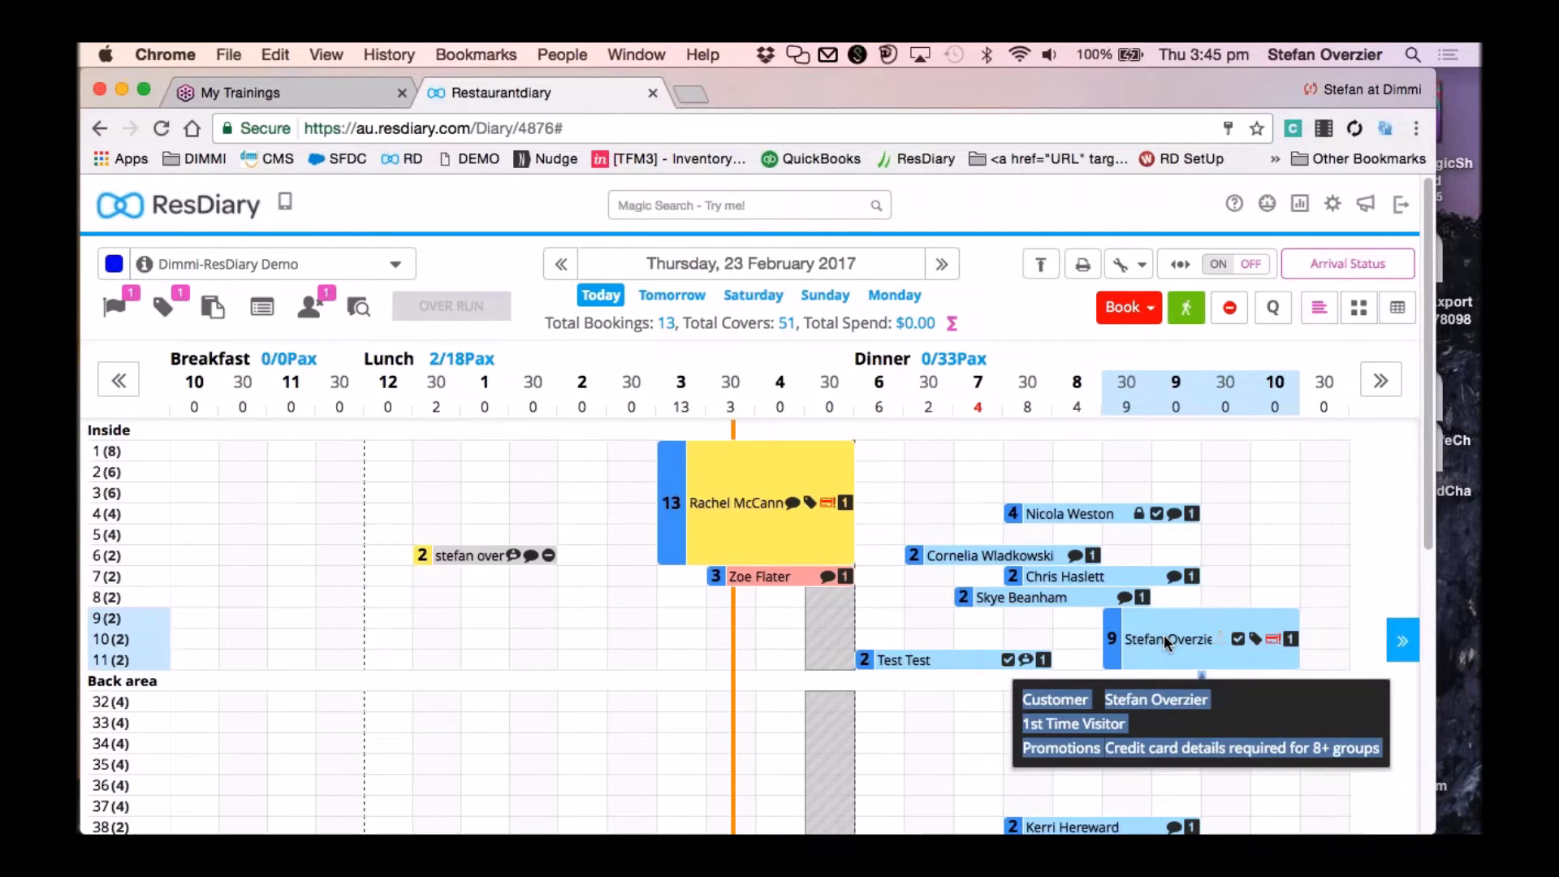
click(957, 661)
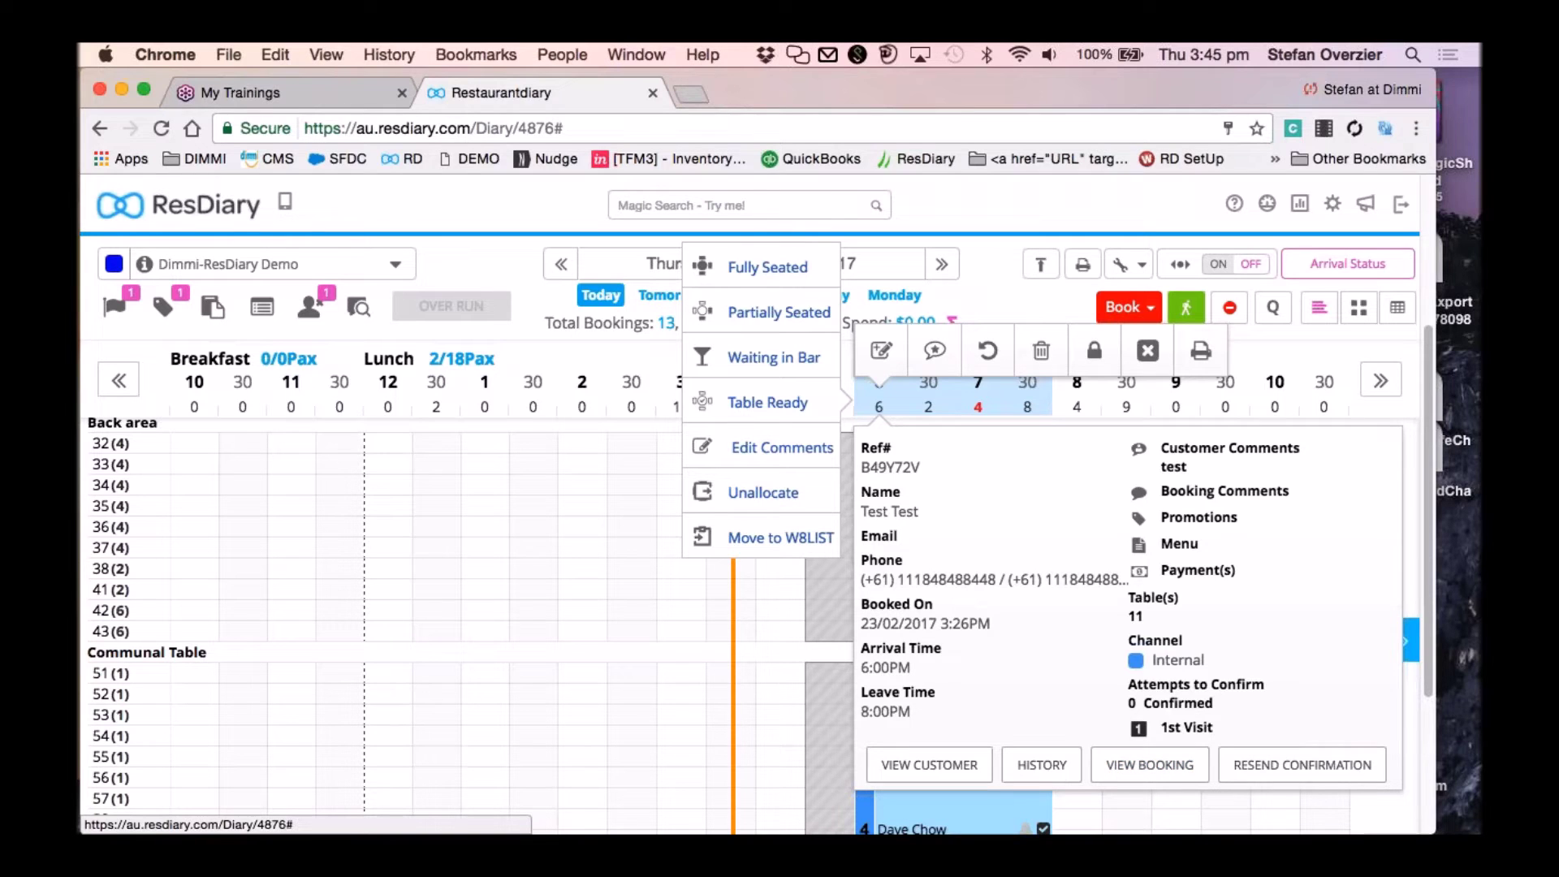
click(1054, 768)
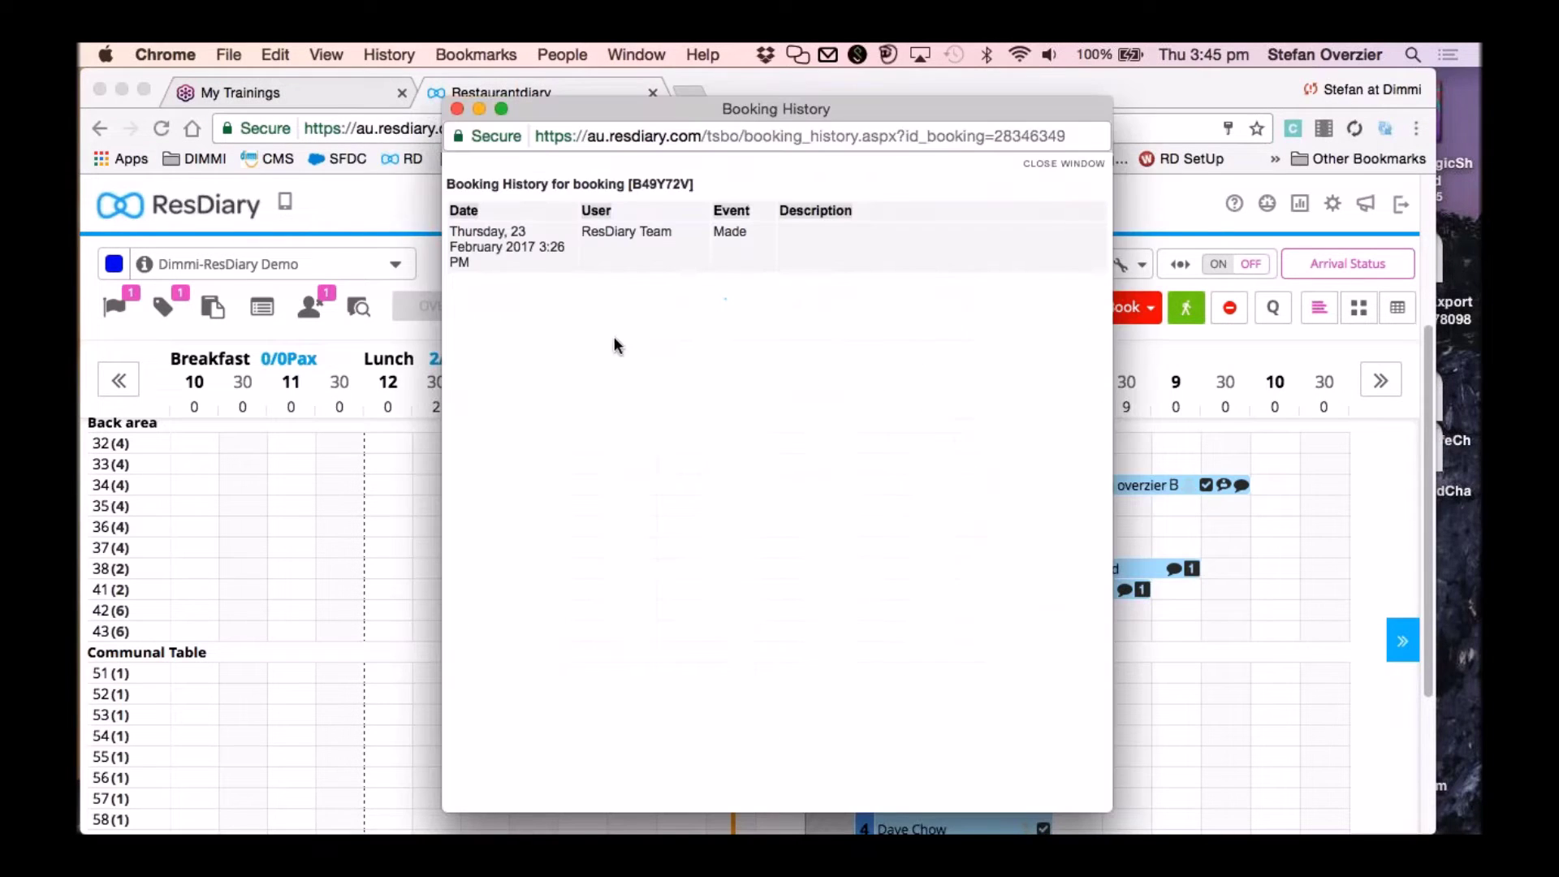
click(457, 109)
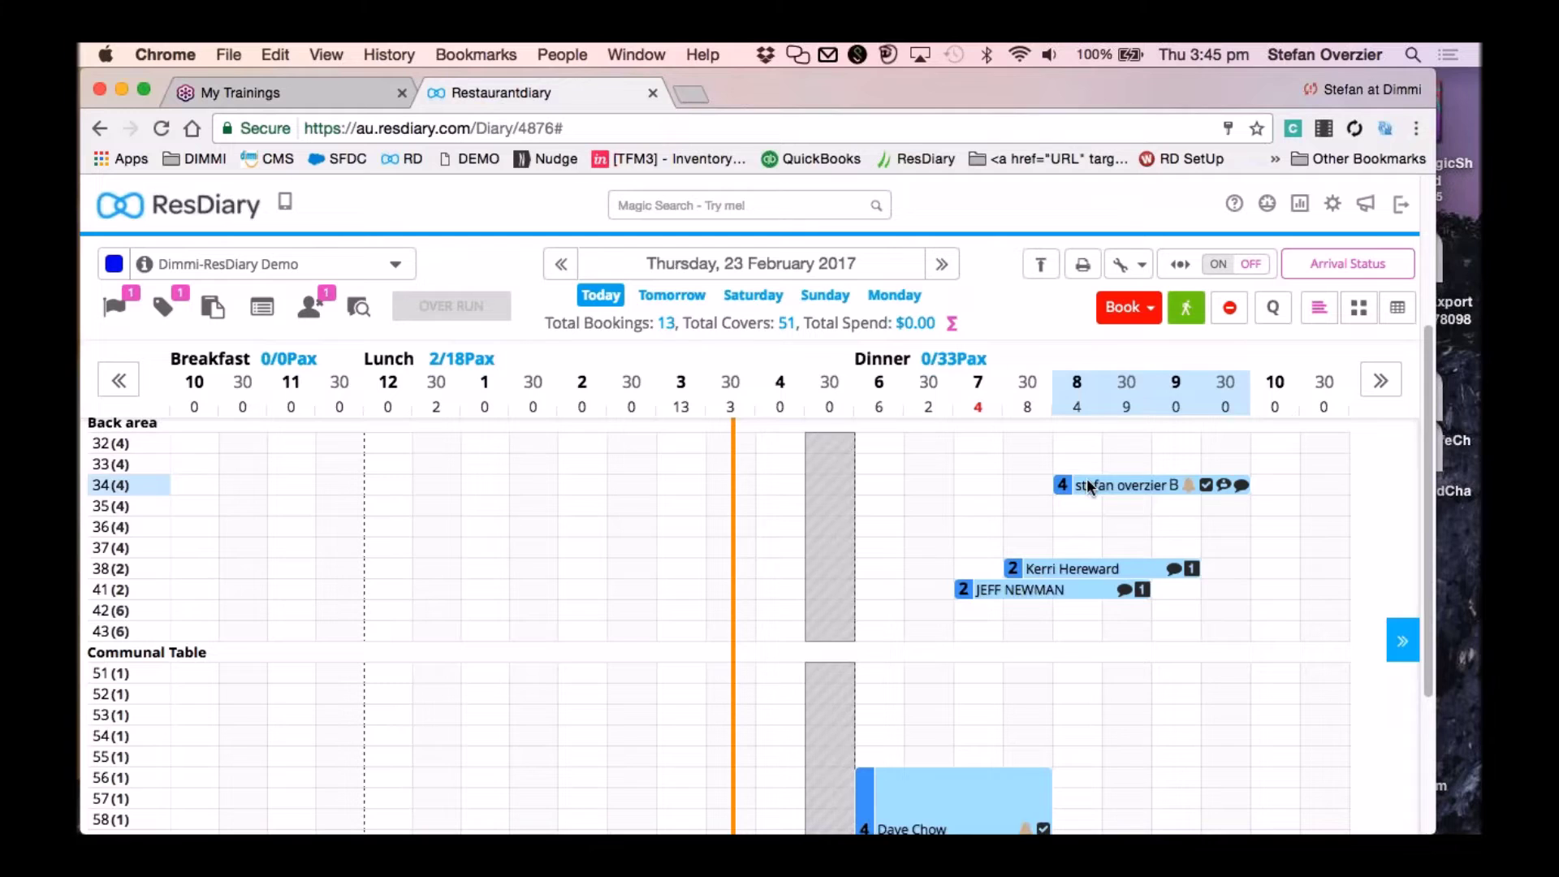
Open a separate record window from the 8:00 PM 4-person booking on table 34 and close it.
click(1086, 484)
scroll(1086, 479, down, 4)
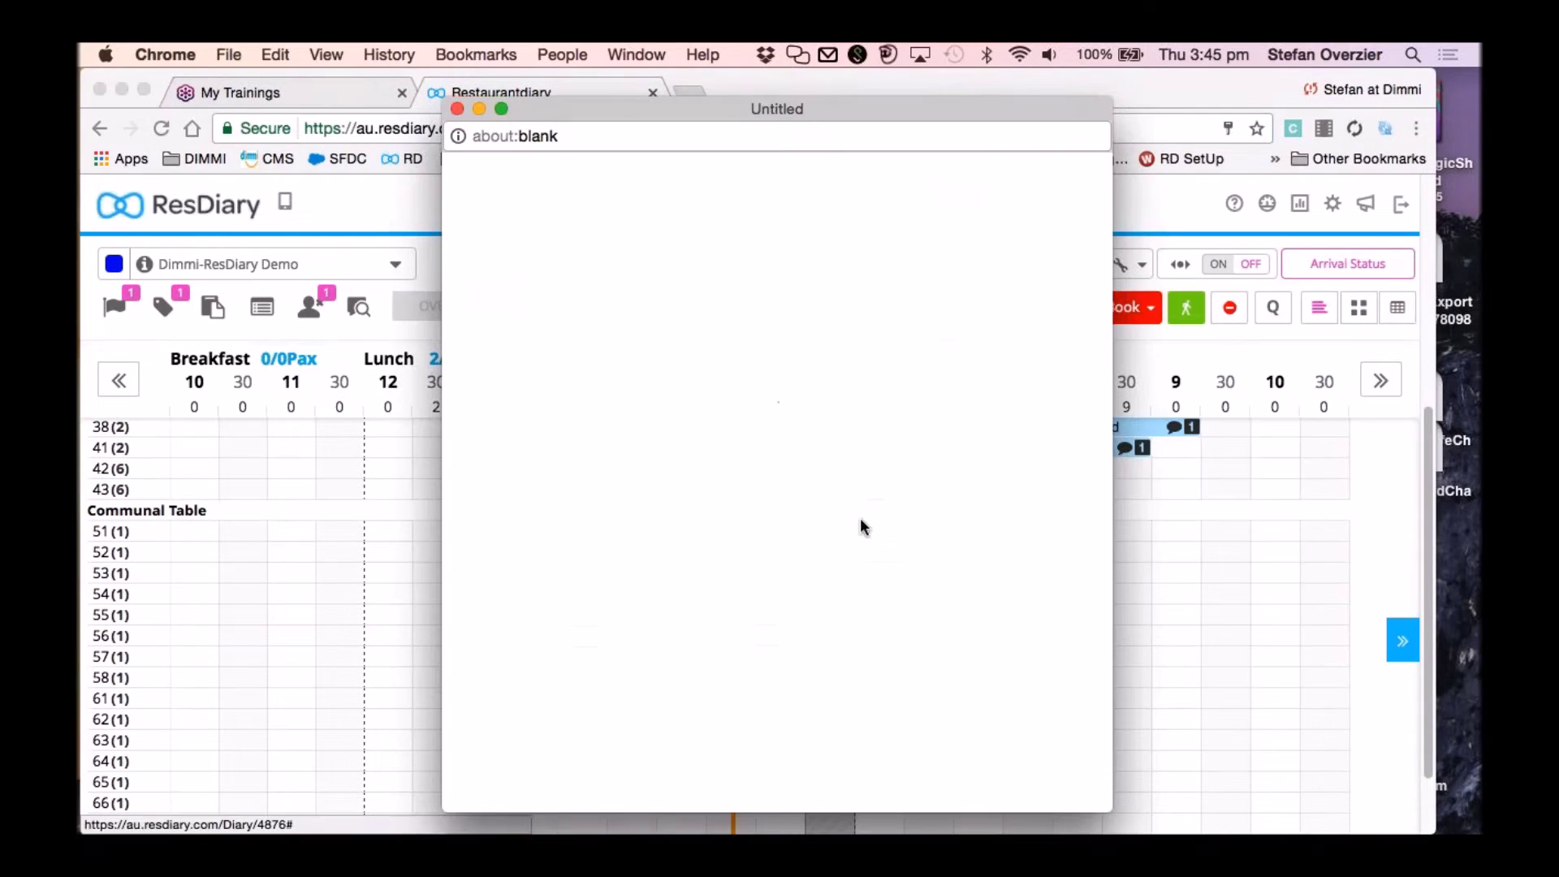
click(458, 110)
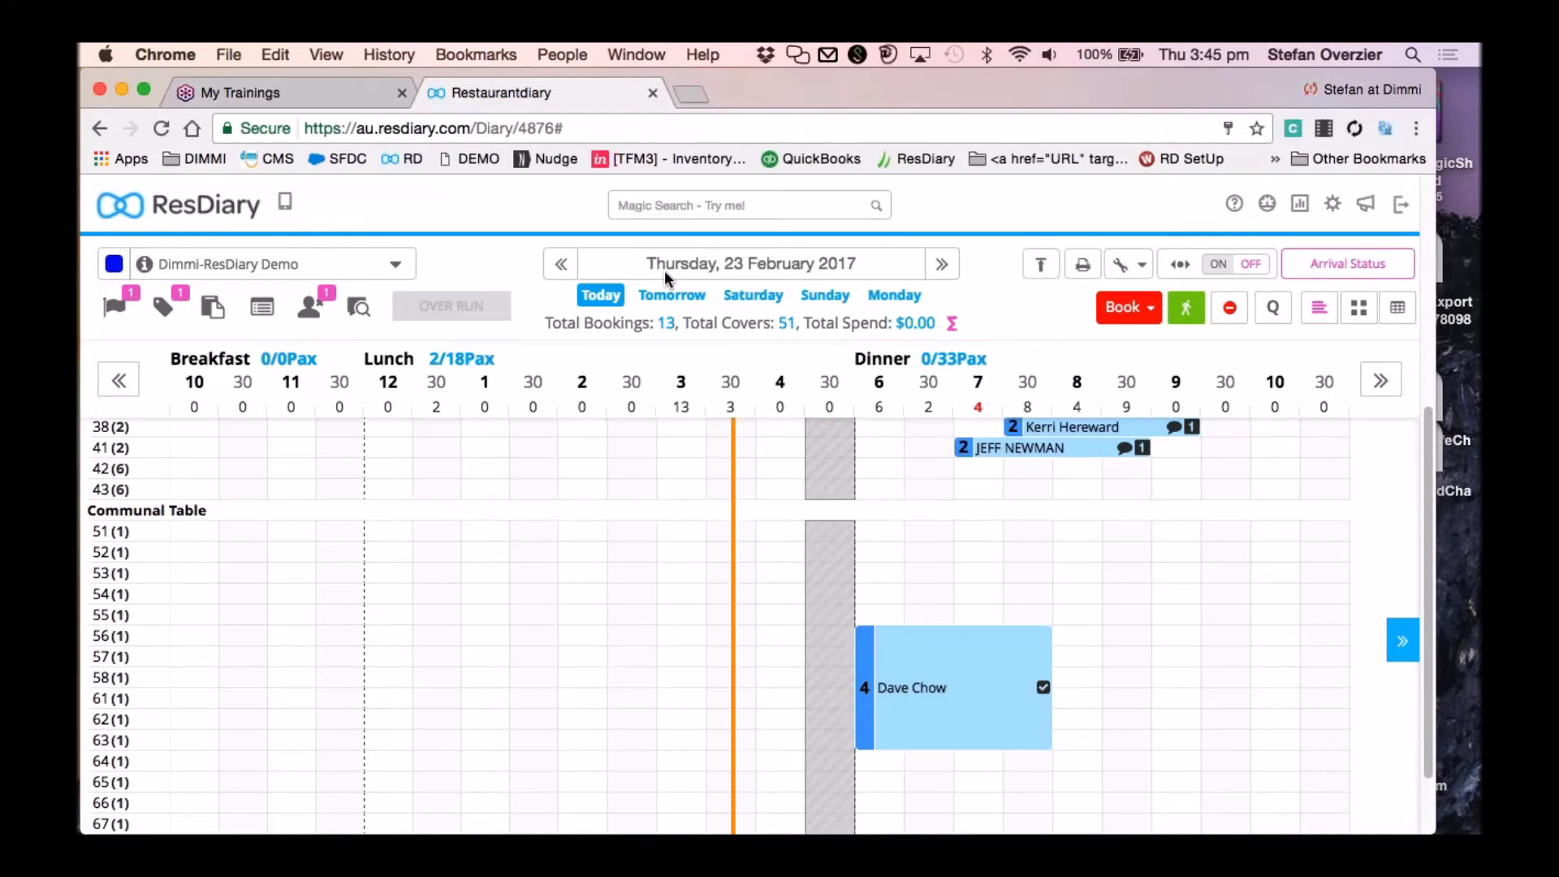
Review the customer details record of the 6:00 PM booking on table 11 and close it without updating.
scroll(1055, 572, up, 10)
scroll(1072, 579, down, 2)
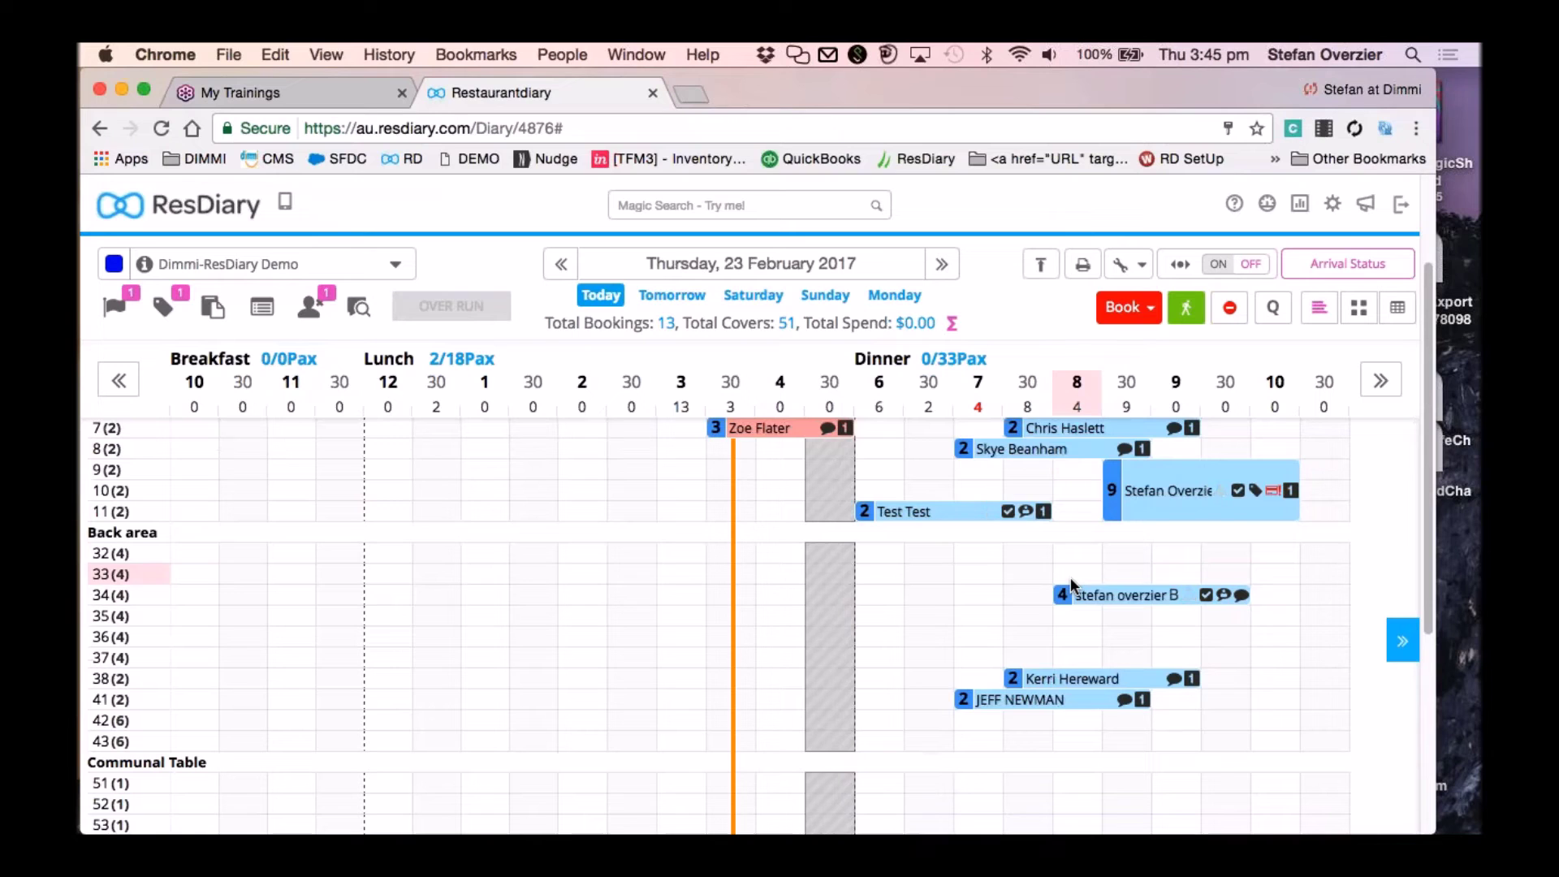
scroll(1071, 578, down, 2)
scroll(1070, 577, up, 5)
click(947, 659)
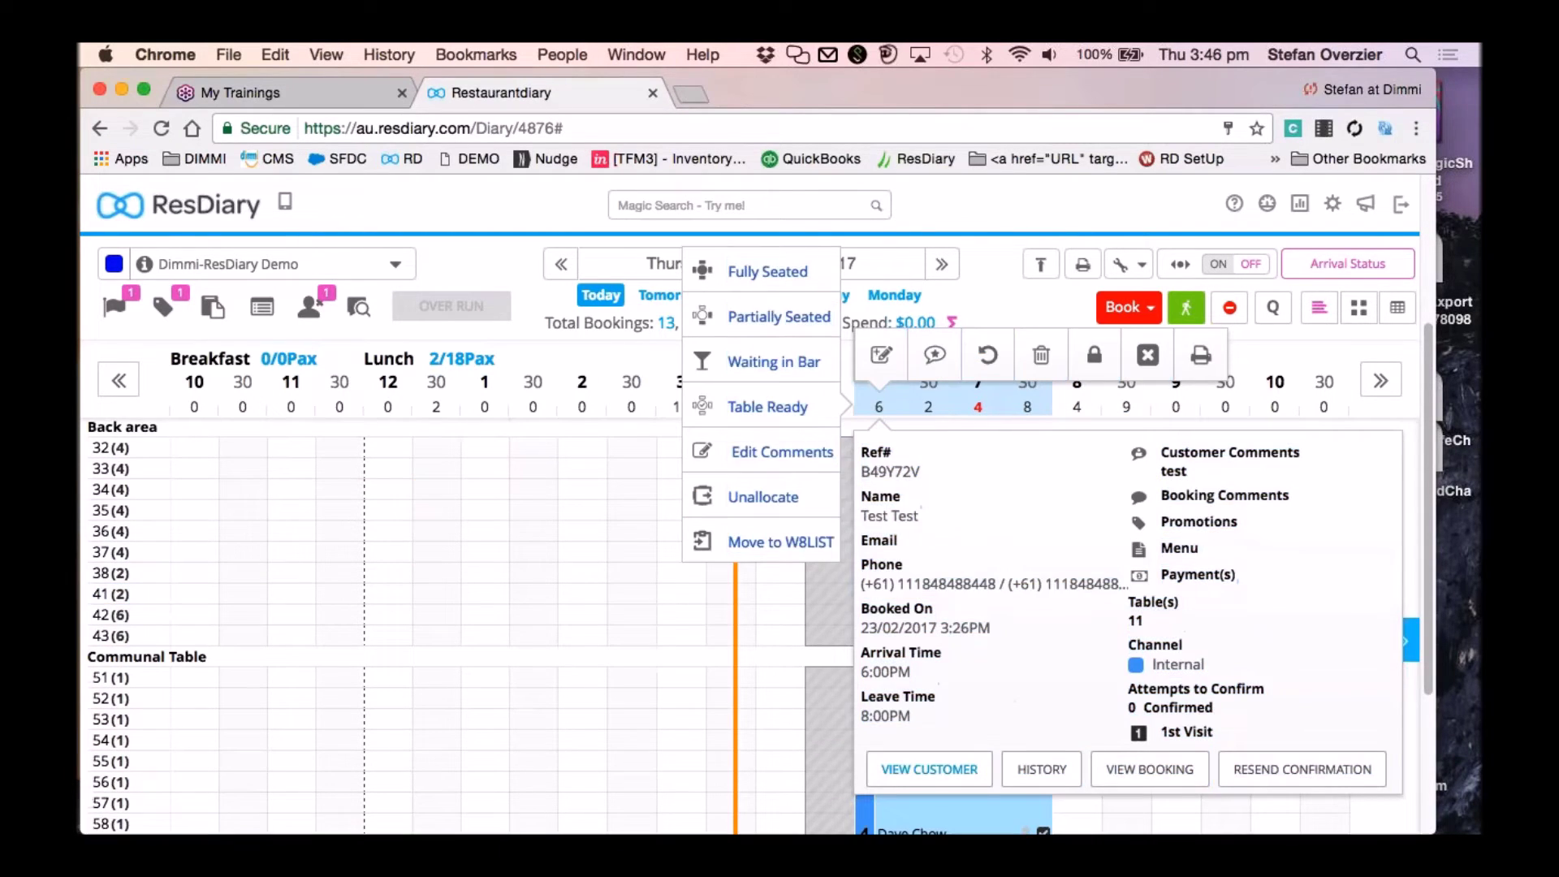
click(933, 777)
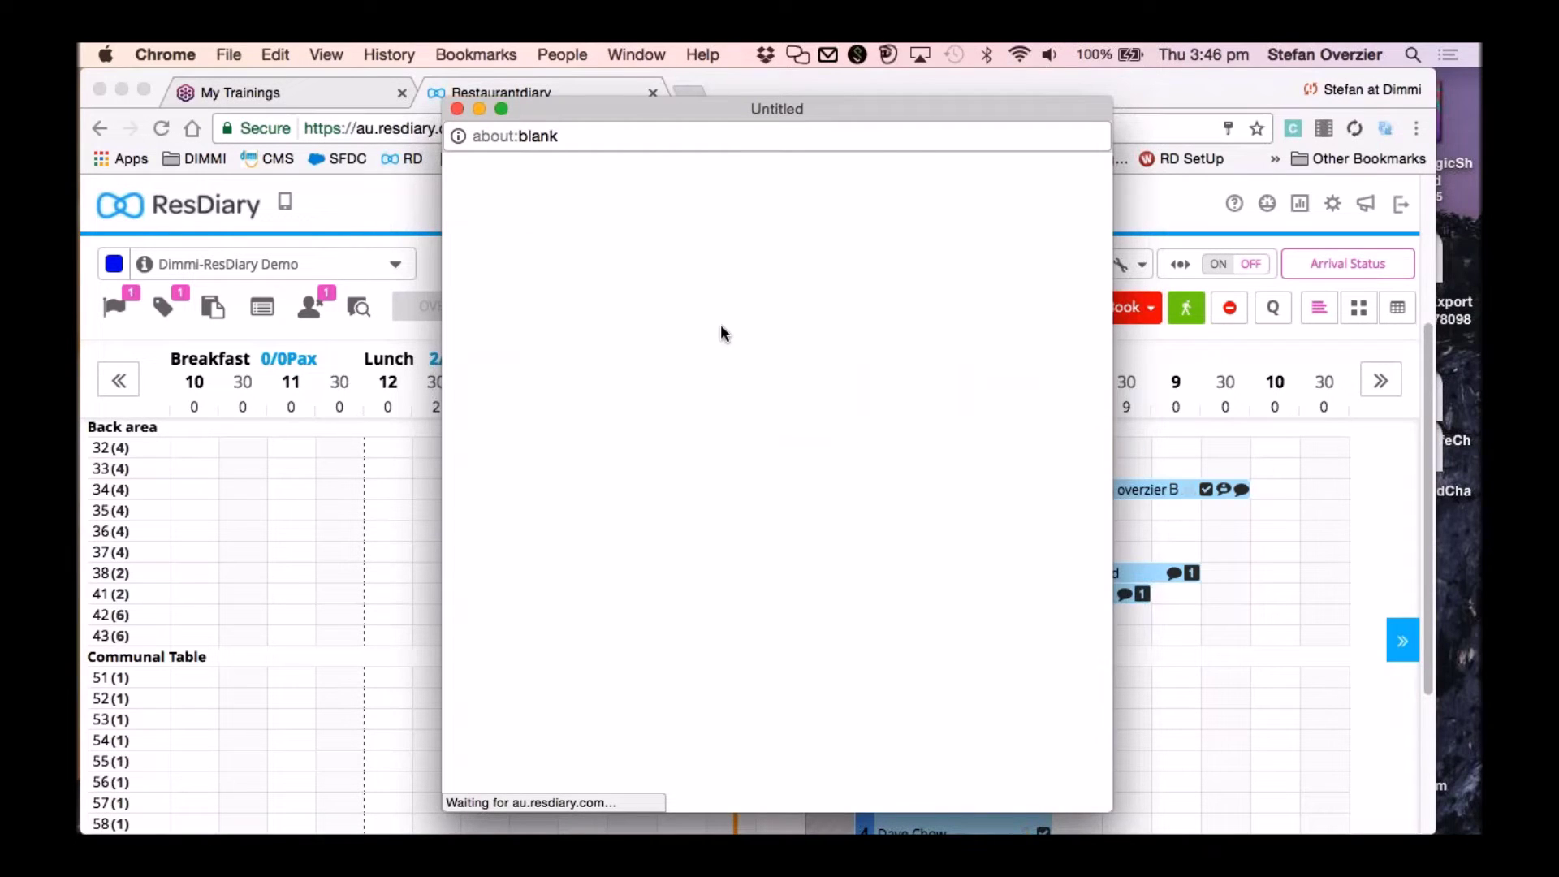
scroll(807, 439, down, 10)
scroll(772, 487, down, 4)
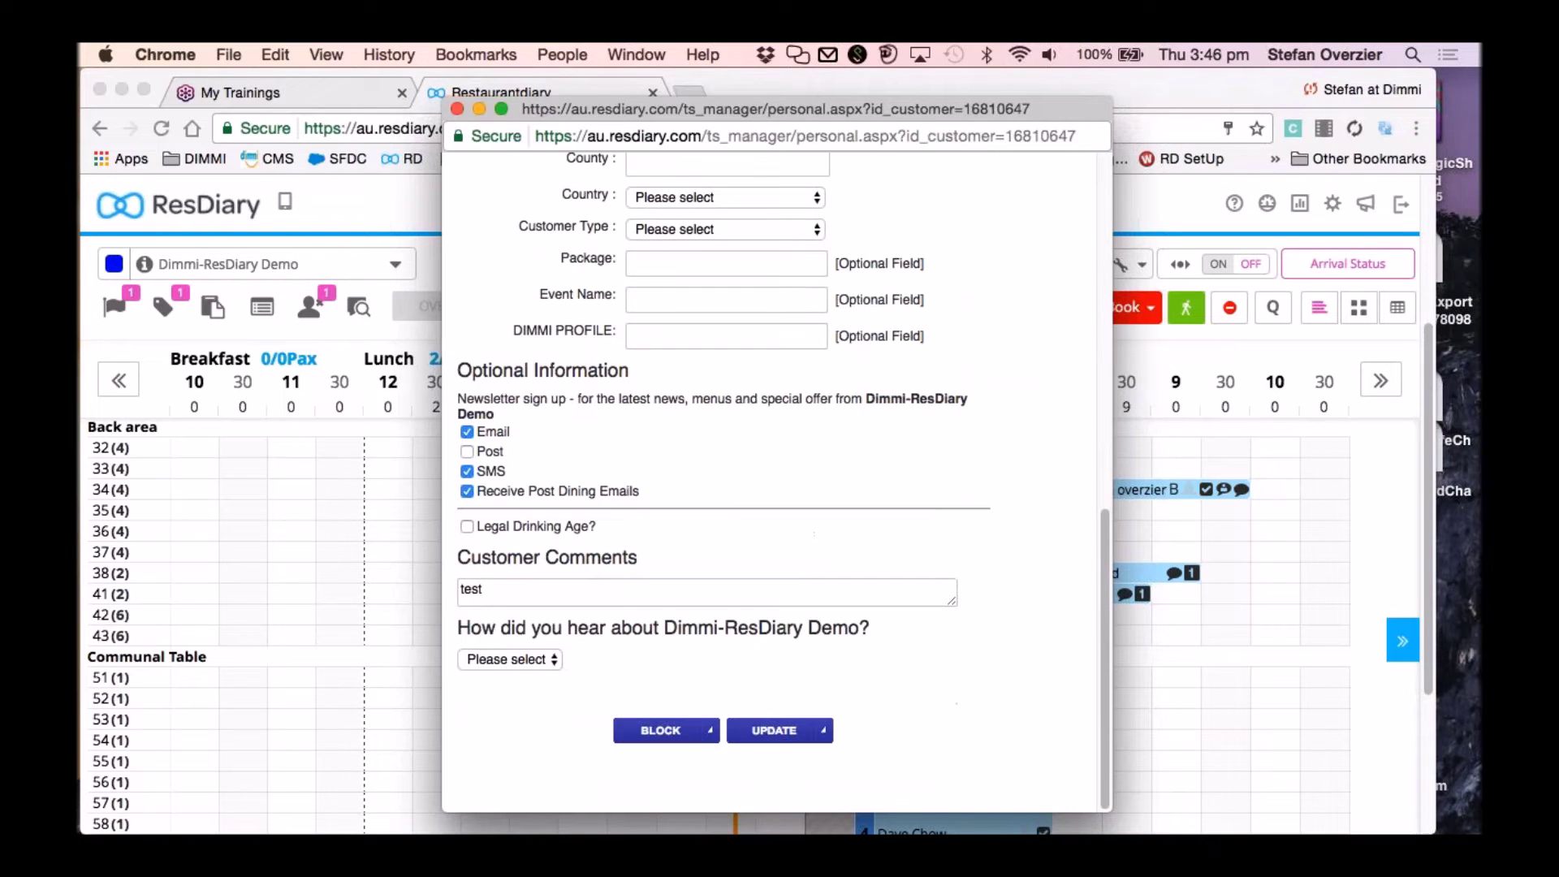
scroll(772, 488, up, 14)
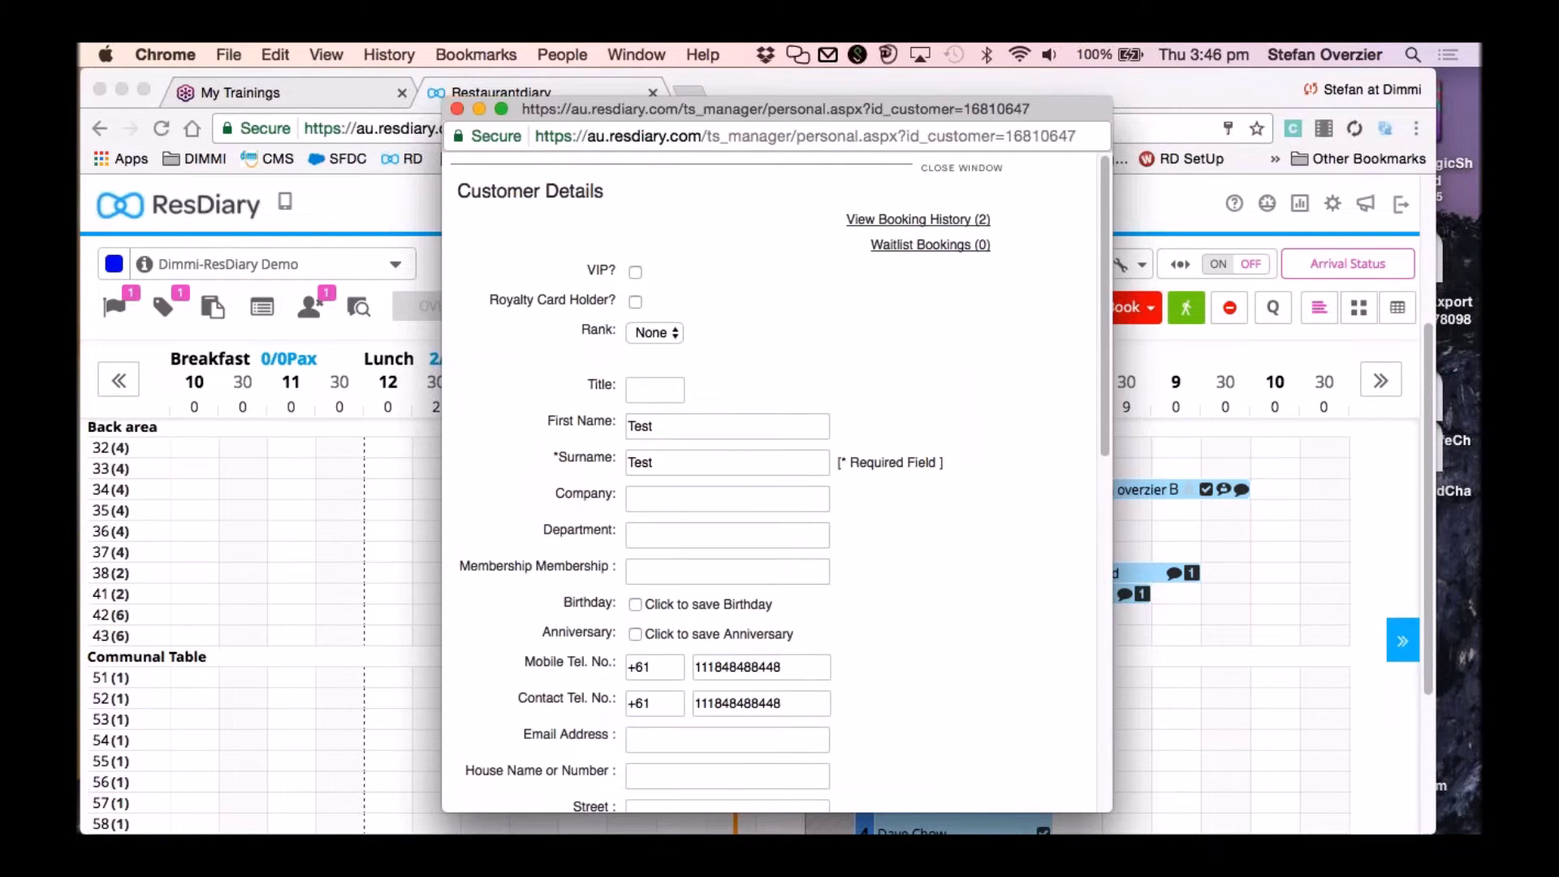
click(458, 109)
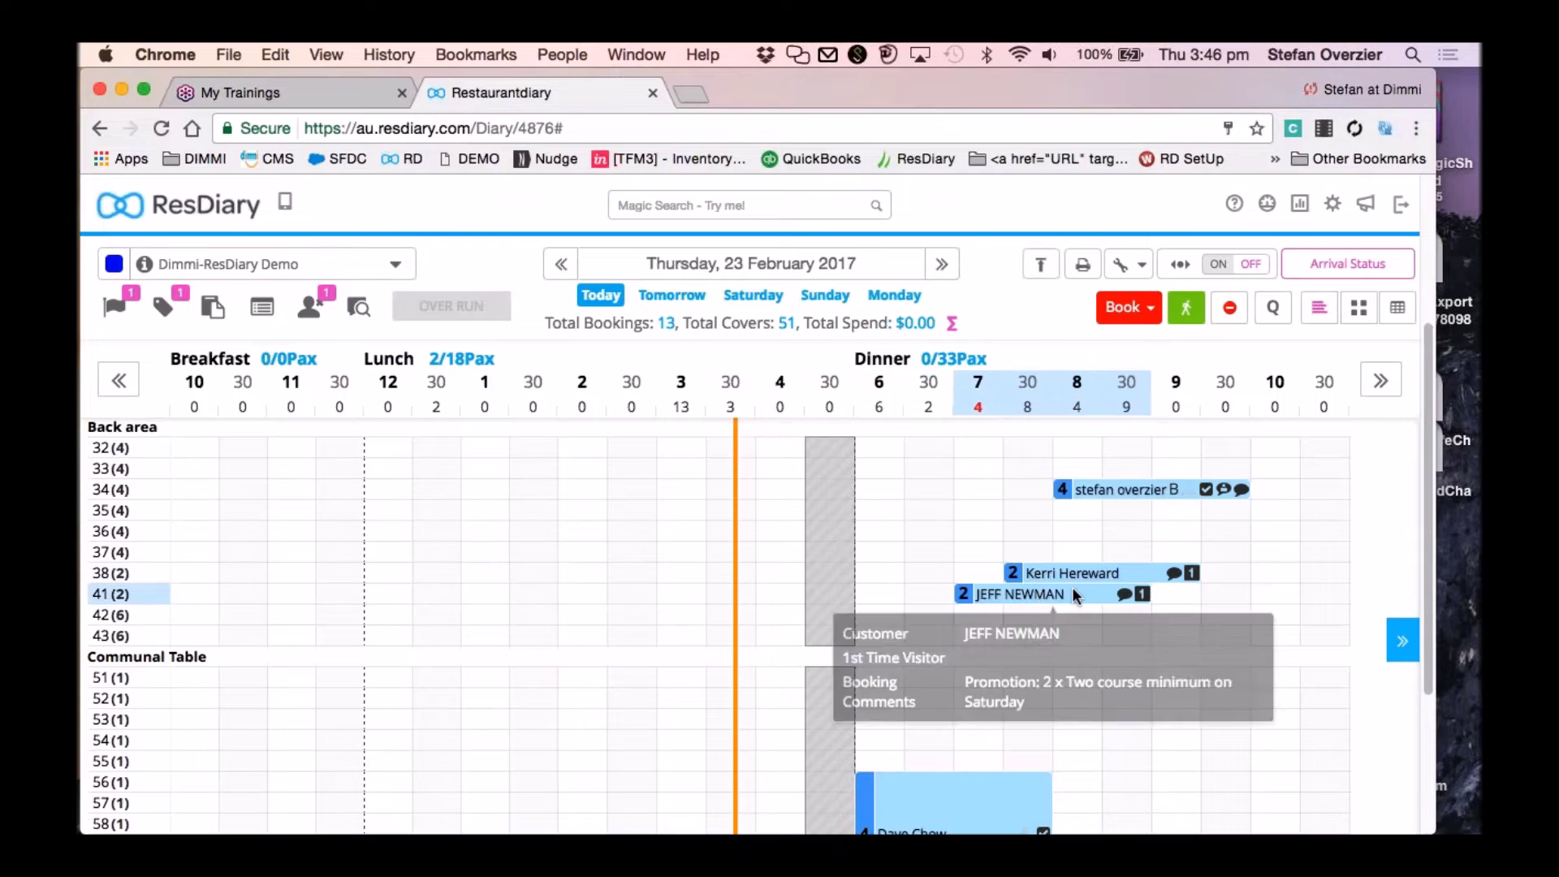
Unallocate the 6:00 PM 4-person booking from communal tables 56-63.
scroll(978, 714, down, 1)
click(961, 765)
scroll(961, 765, down, 5)
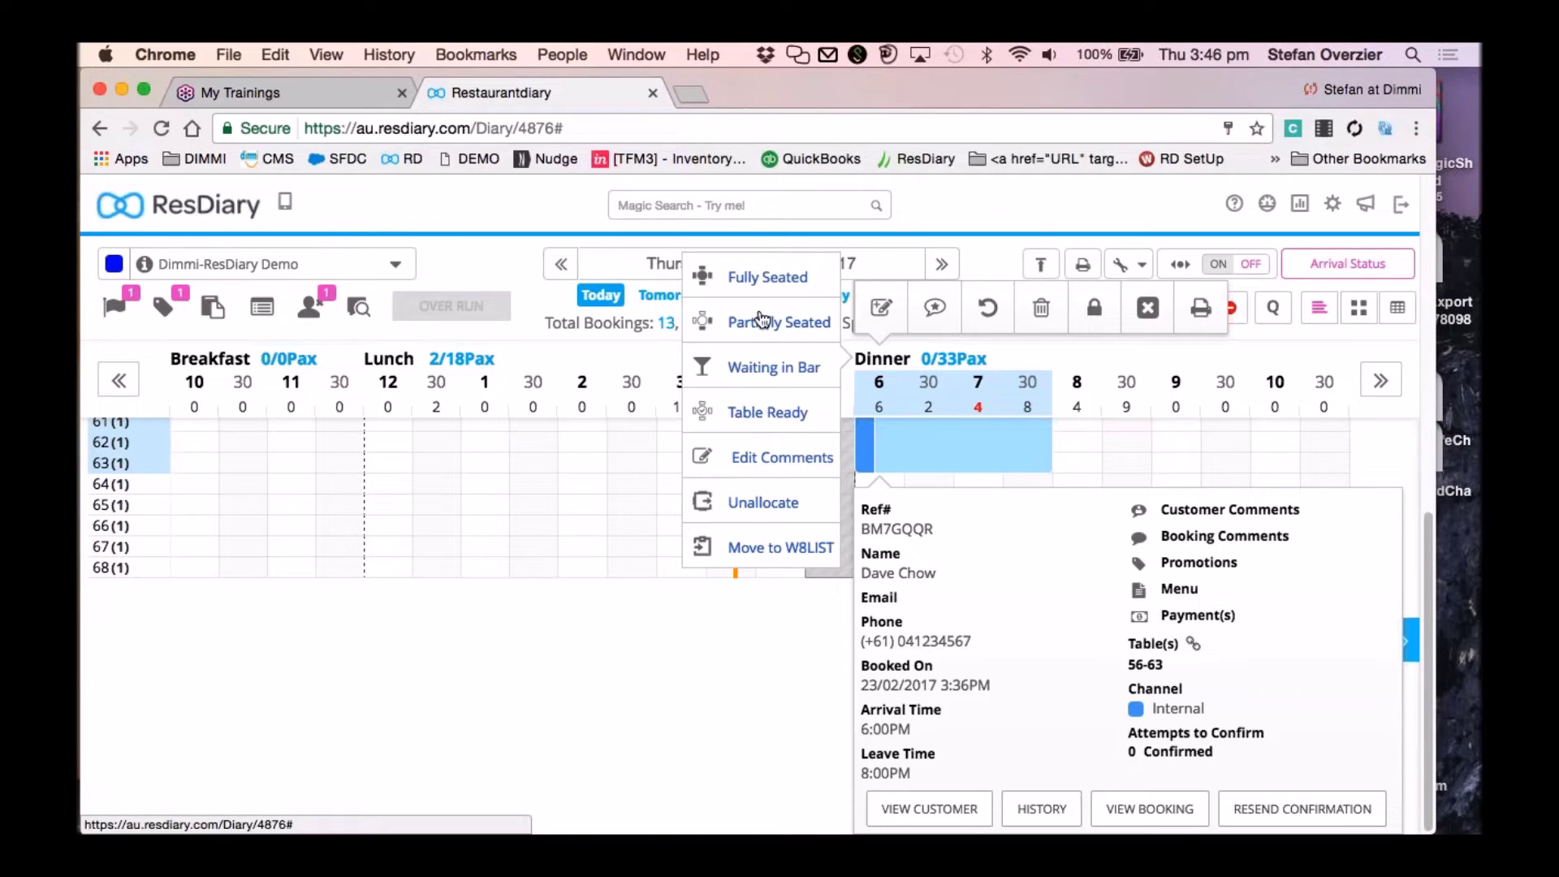
click(761, 510)
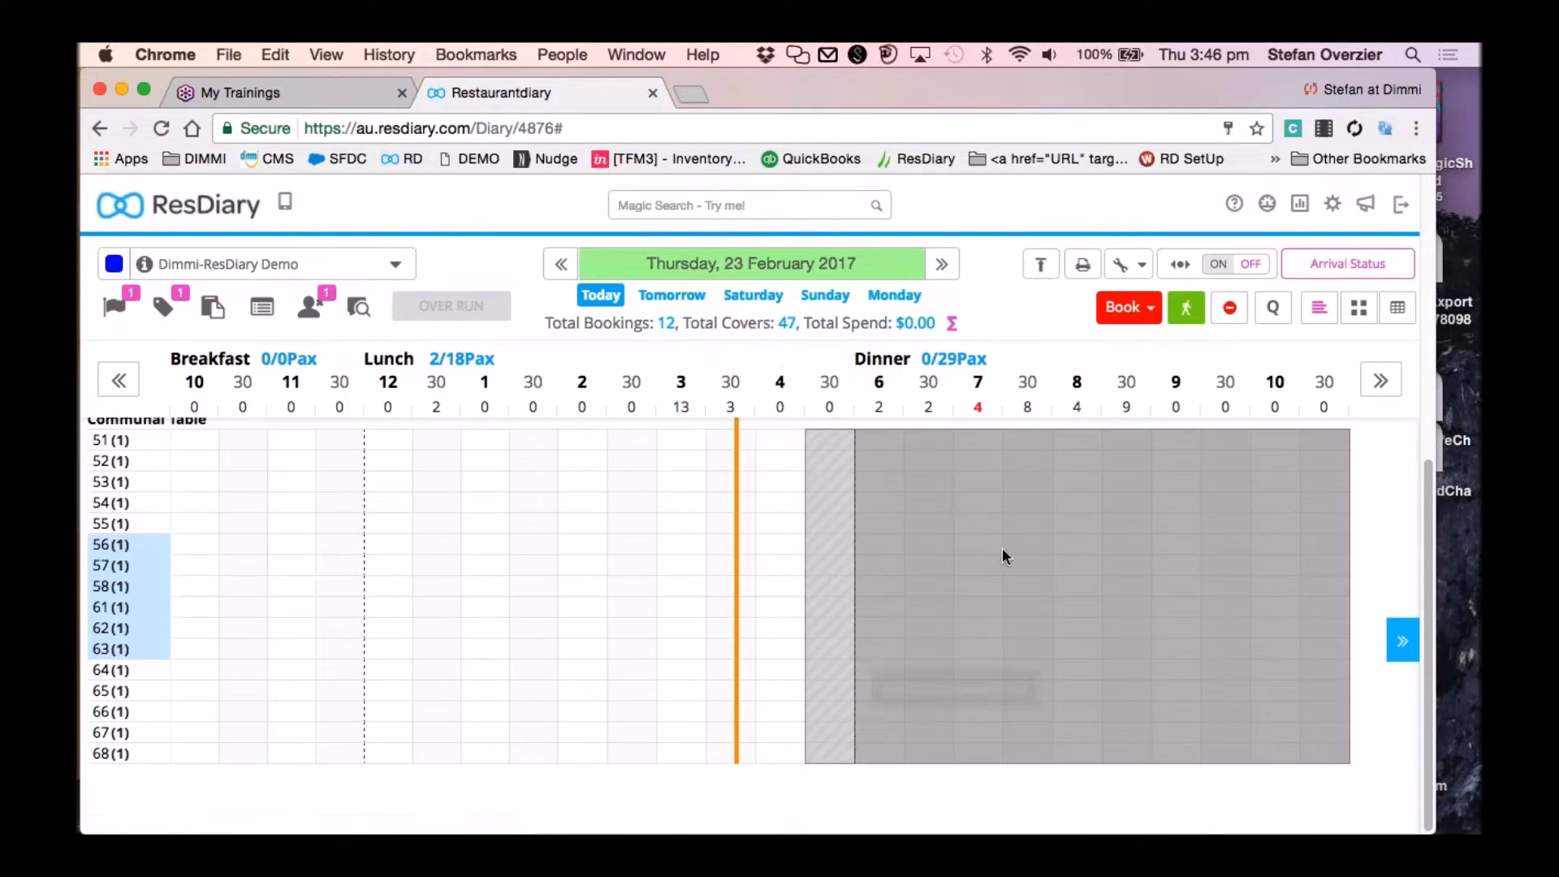
Automatically allocate tables to the 6:00 PM 4-person booking in the unallocated bookings list, and hide the list.
click(1400, 646)
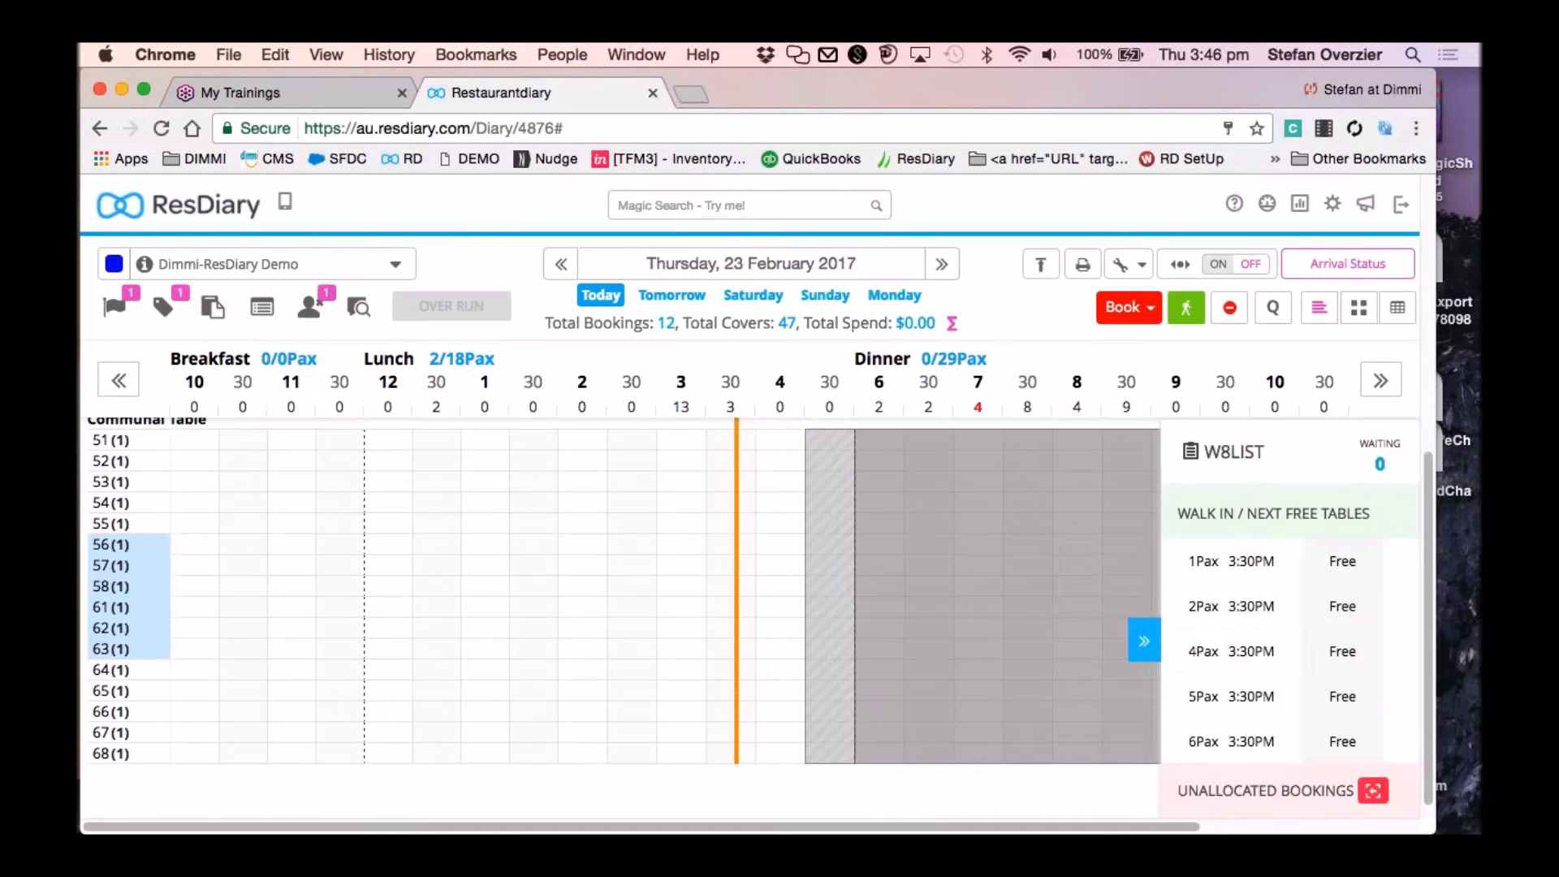
scroll(1250, 642, down, 5)
scroll(1117, 490, up, 2)
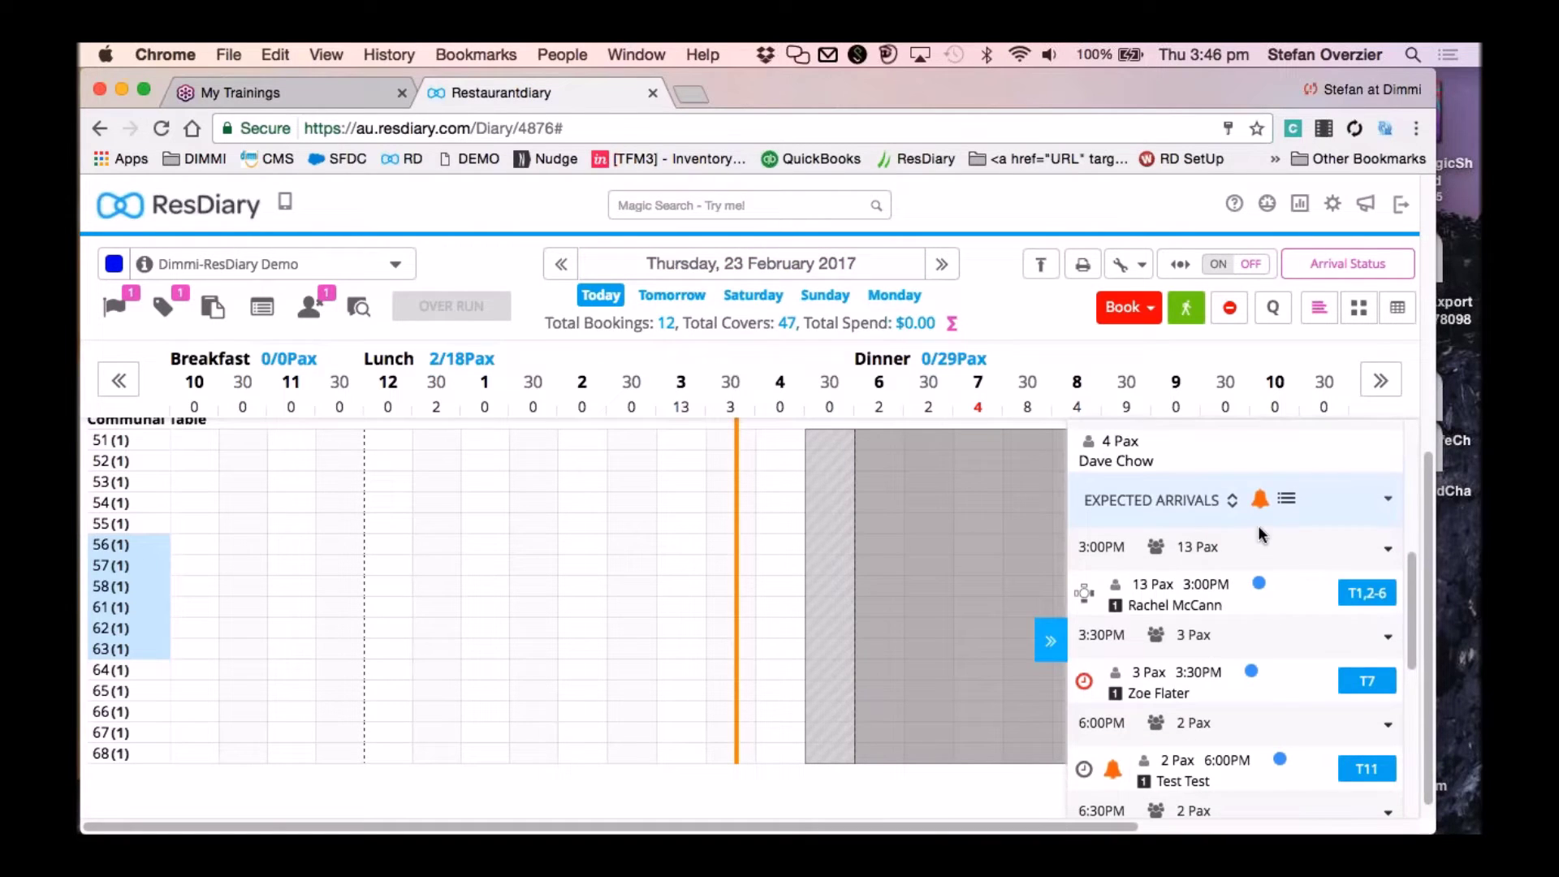
scroll(1118, 490, up, 1)
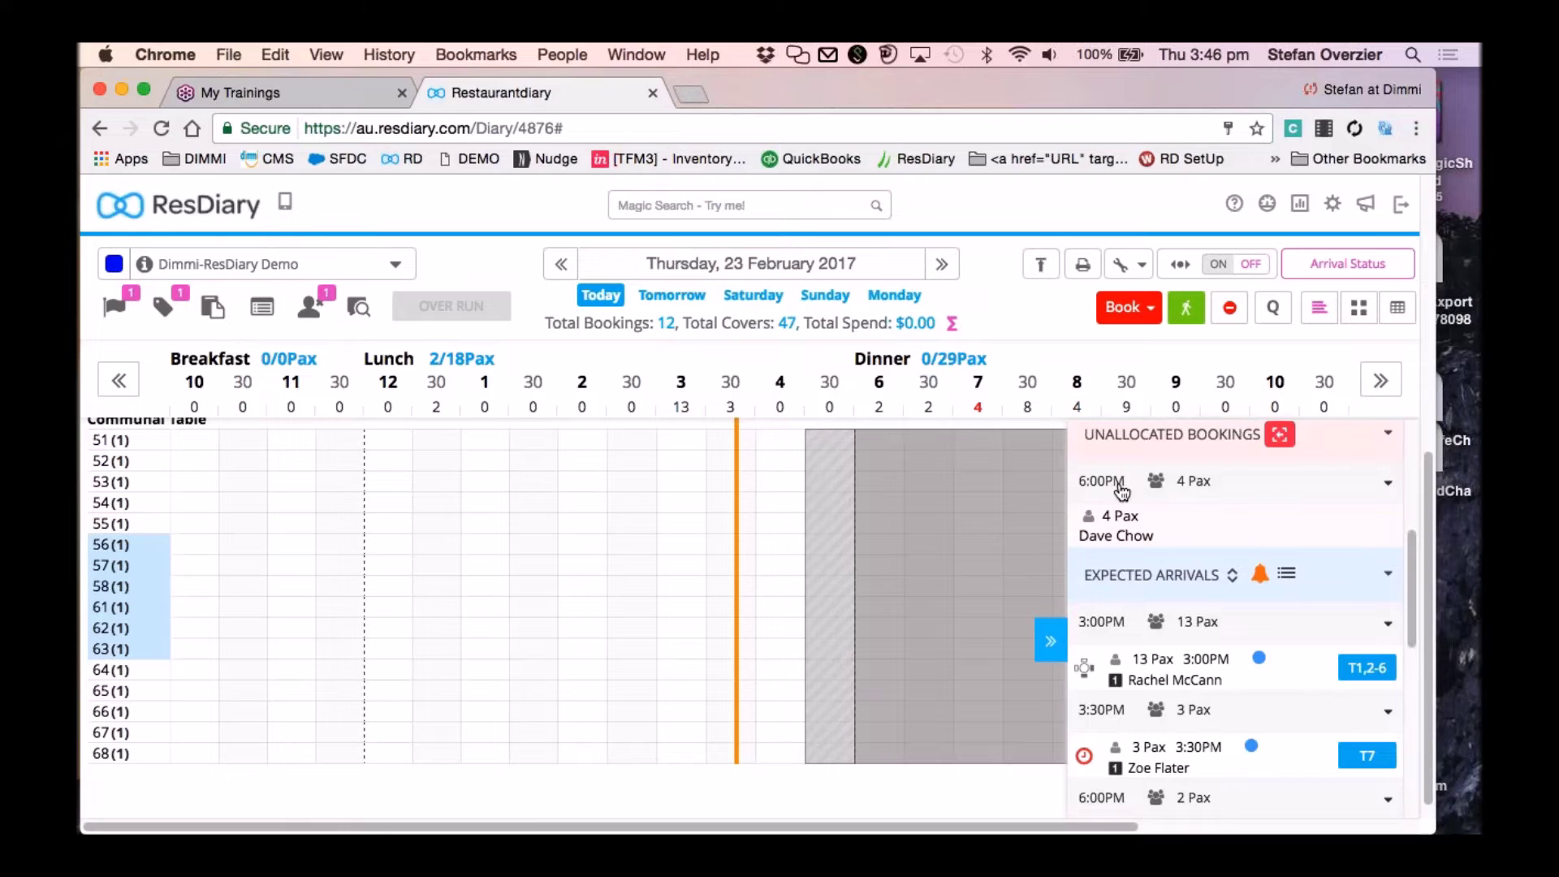
click(1083, 515)
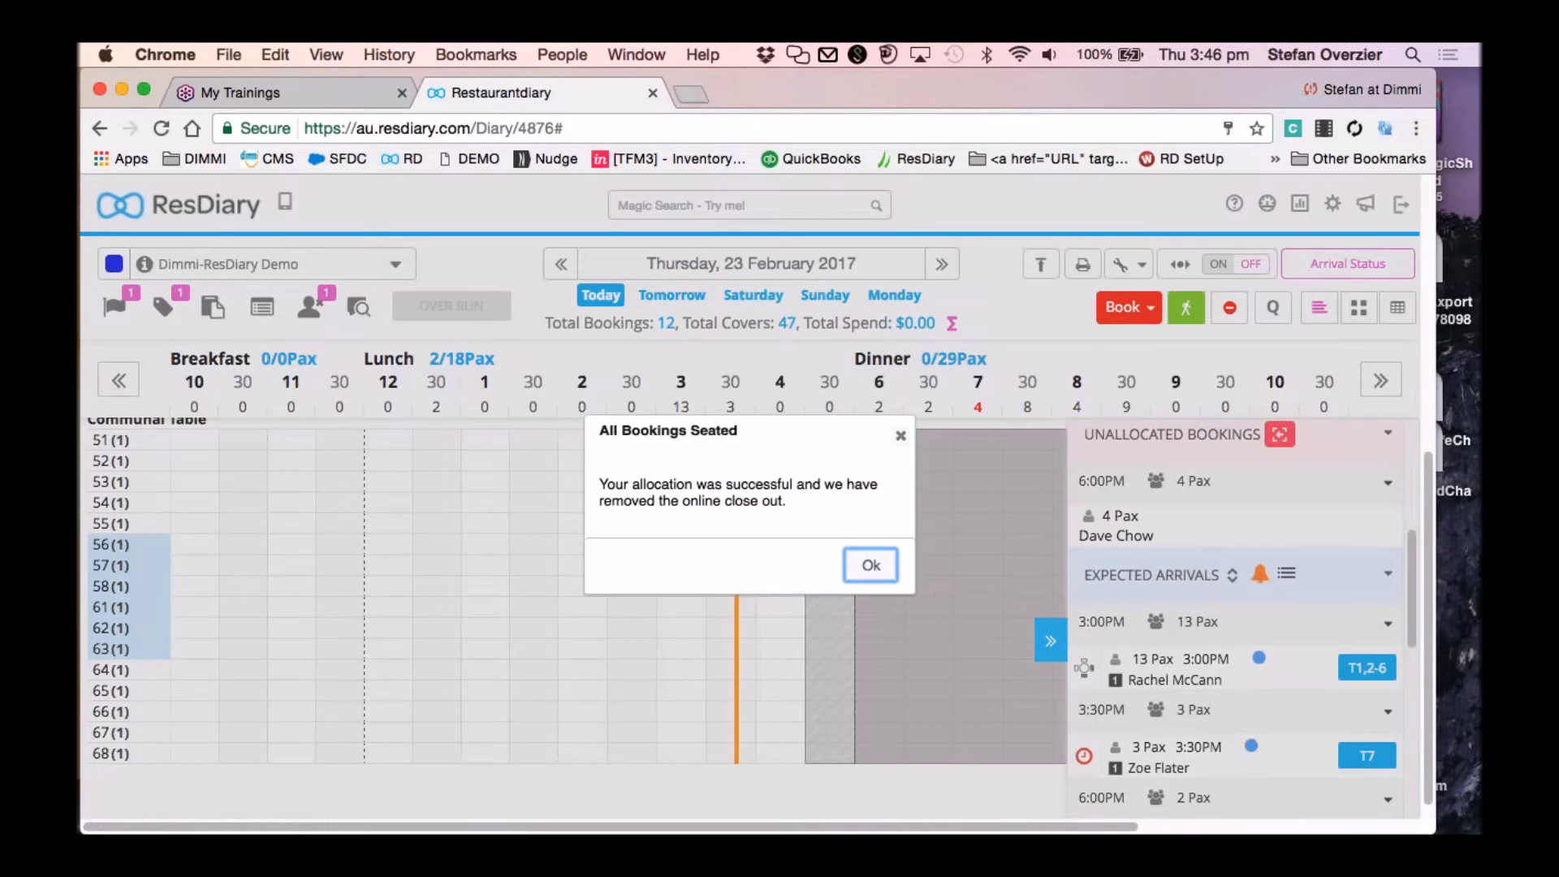
click(870, 565)
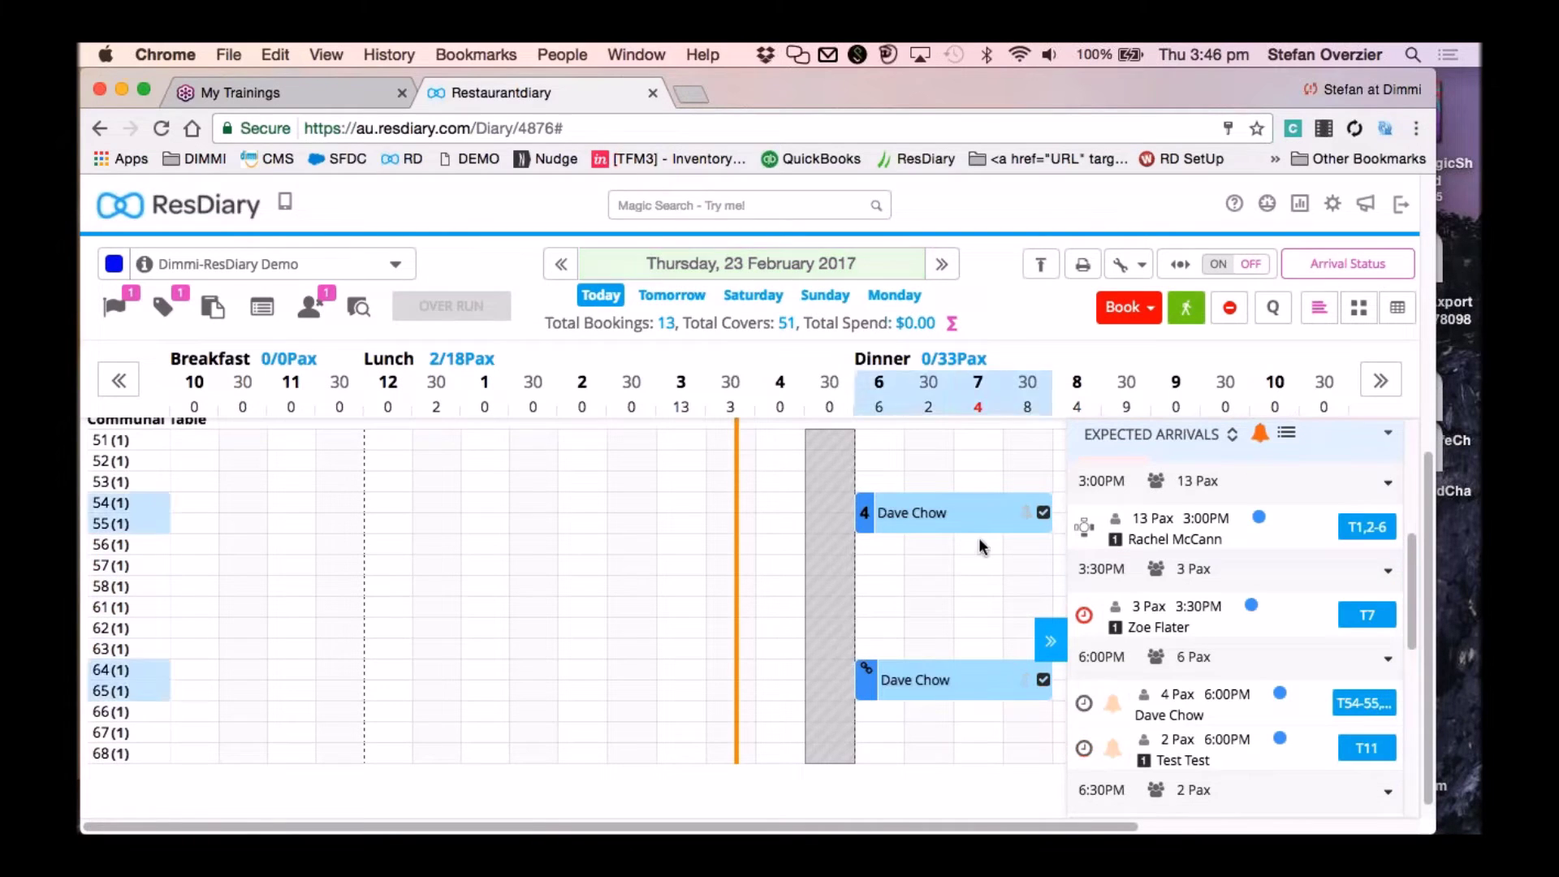
click(1051, 641)
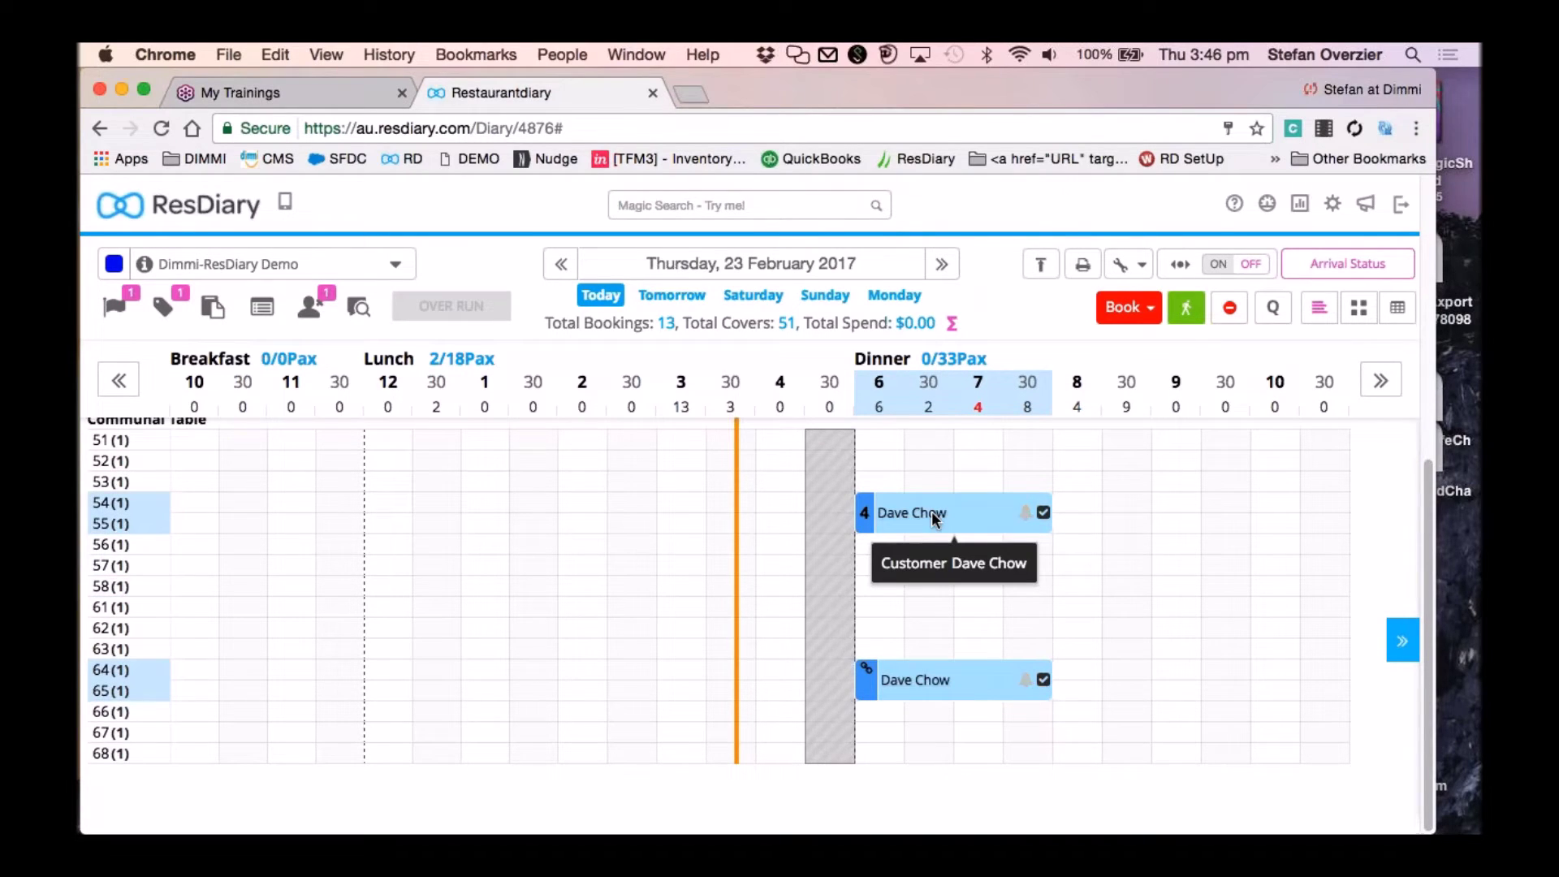
Review the diary and arrivals options in the restaurant's Interface Settings and return to the diary.
click(1333, 203)
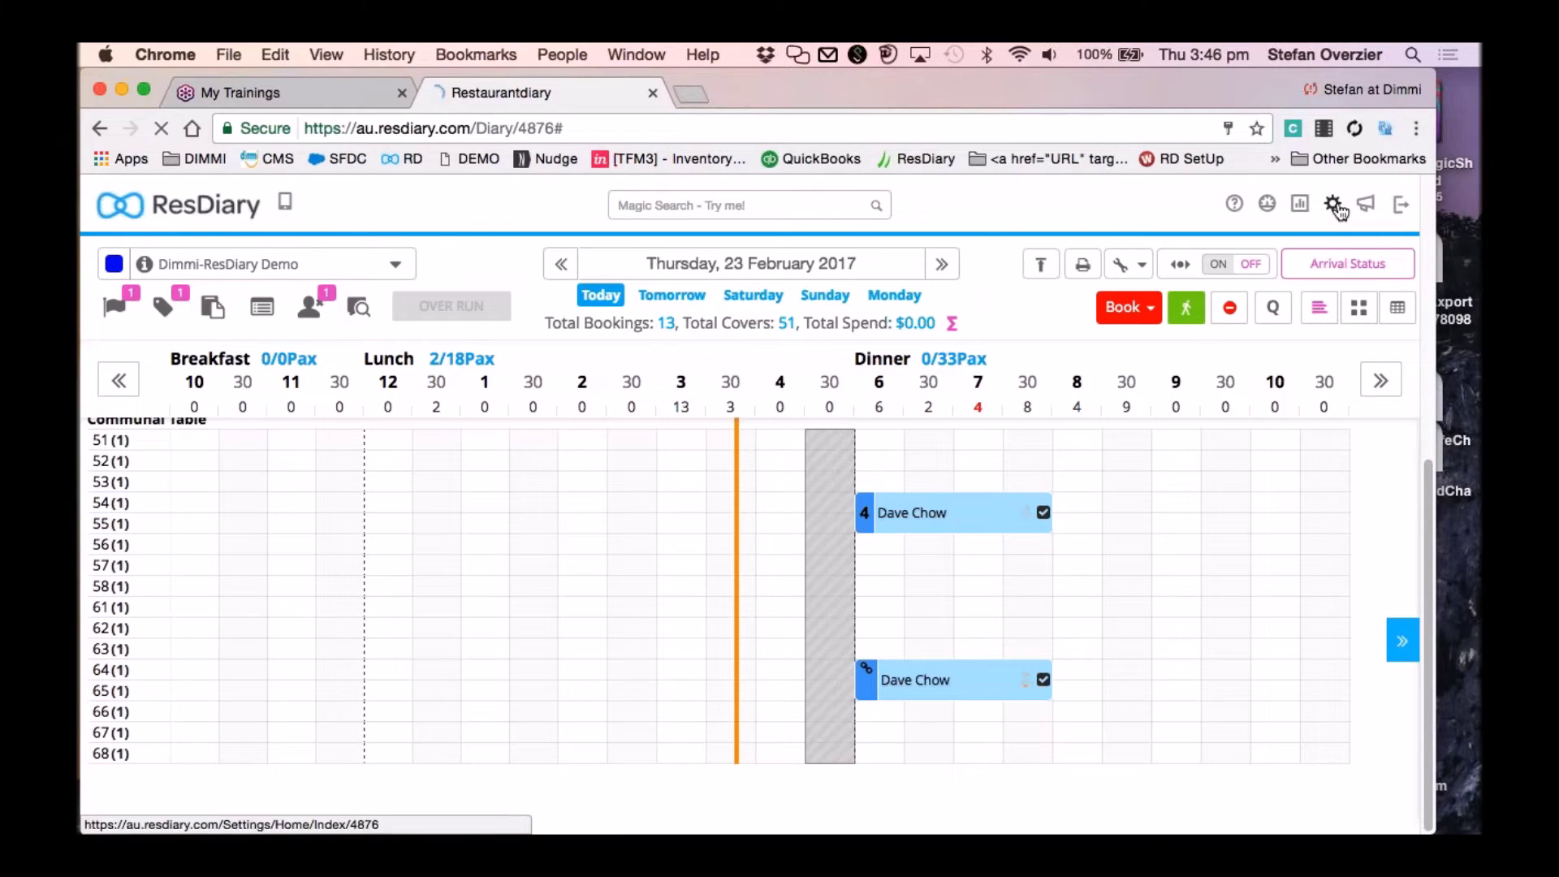
scroll(281, 591, down, 1)
scroll(282, 592, down, 2)
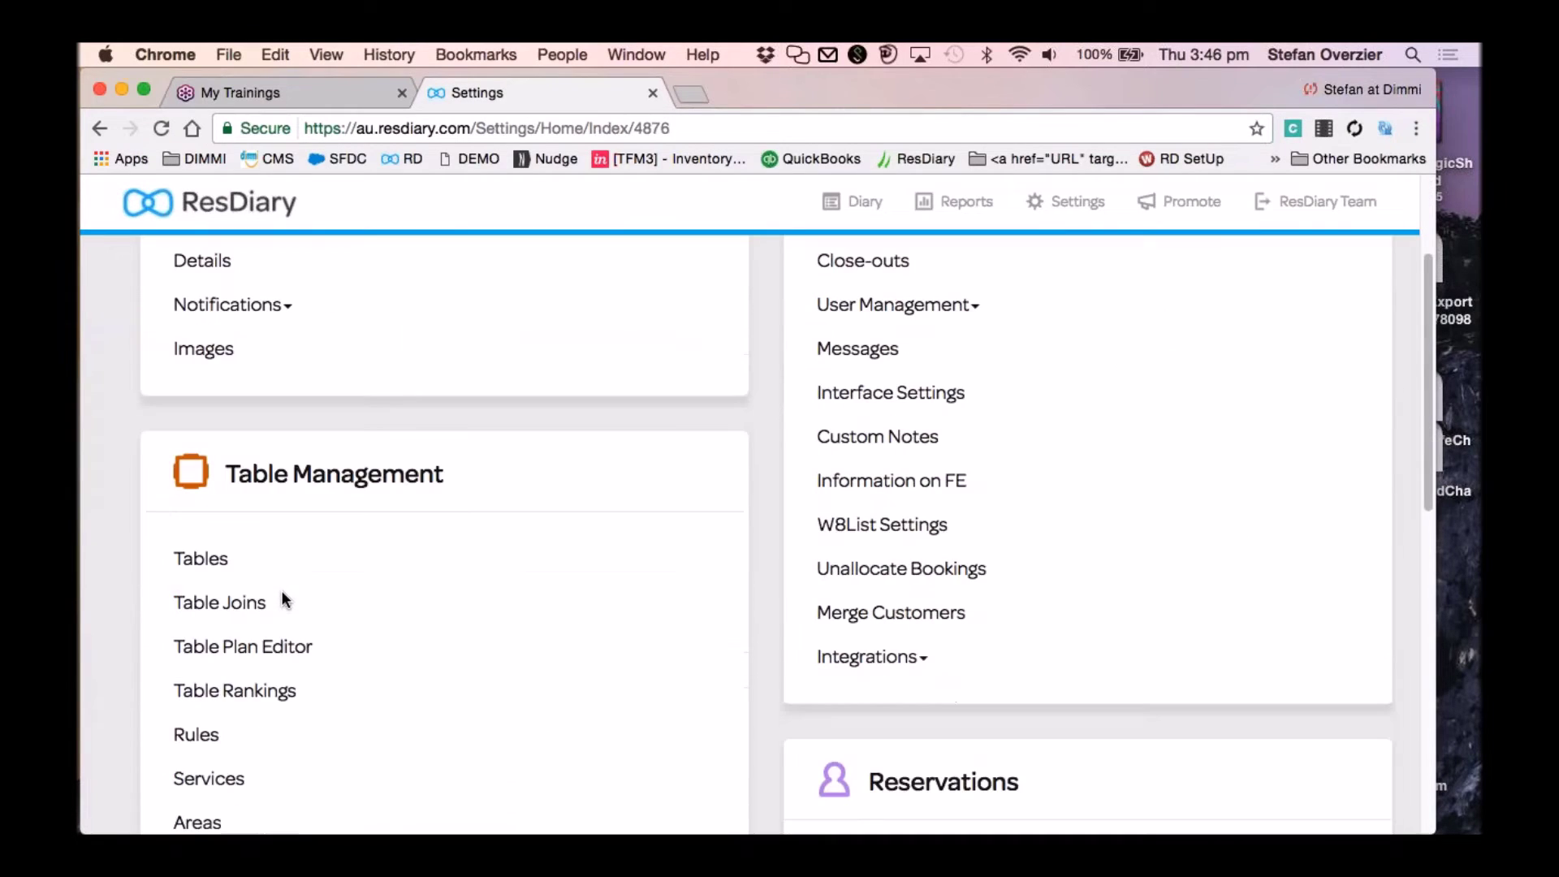
scroll(282, 592, up, 1)
scroll(281, 592, down, 3)
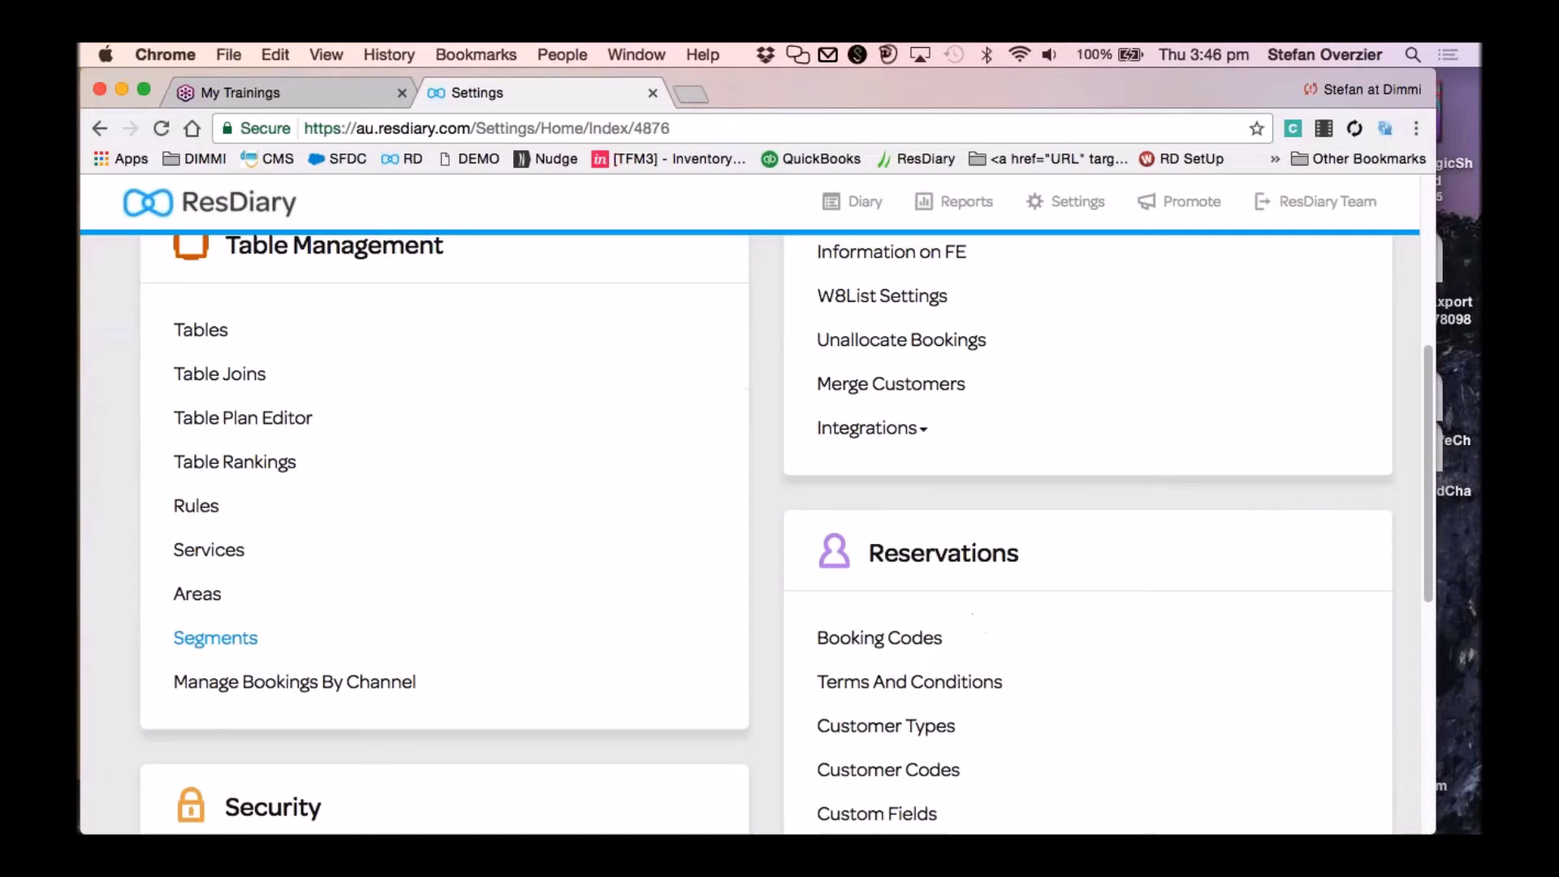
scroll(505, 536, up, 6)
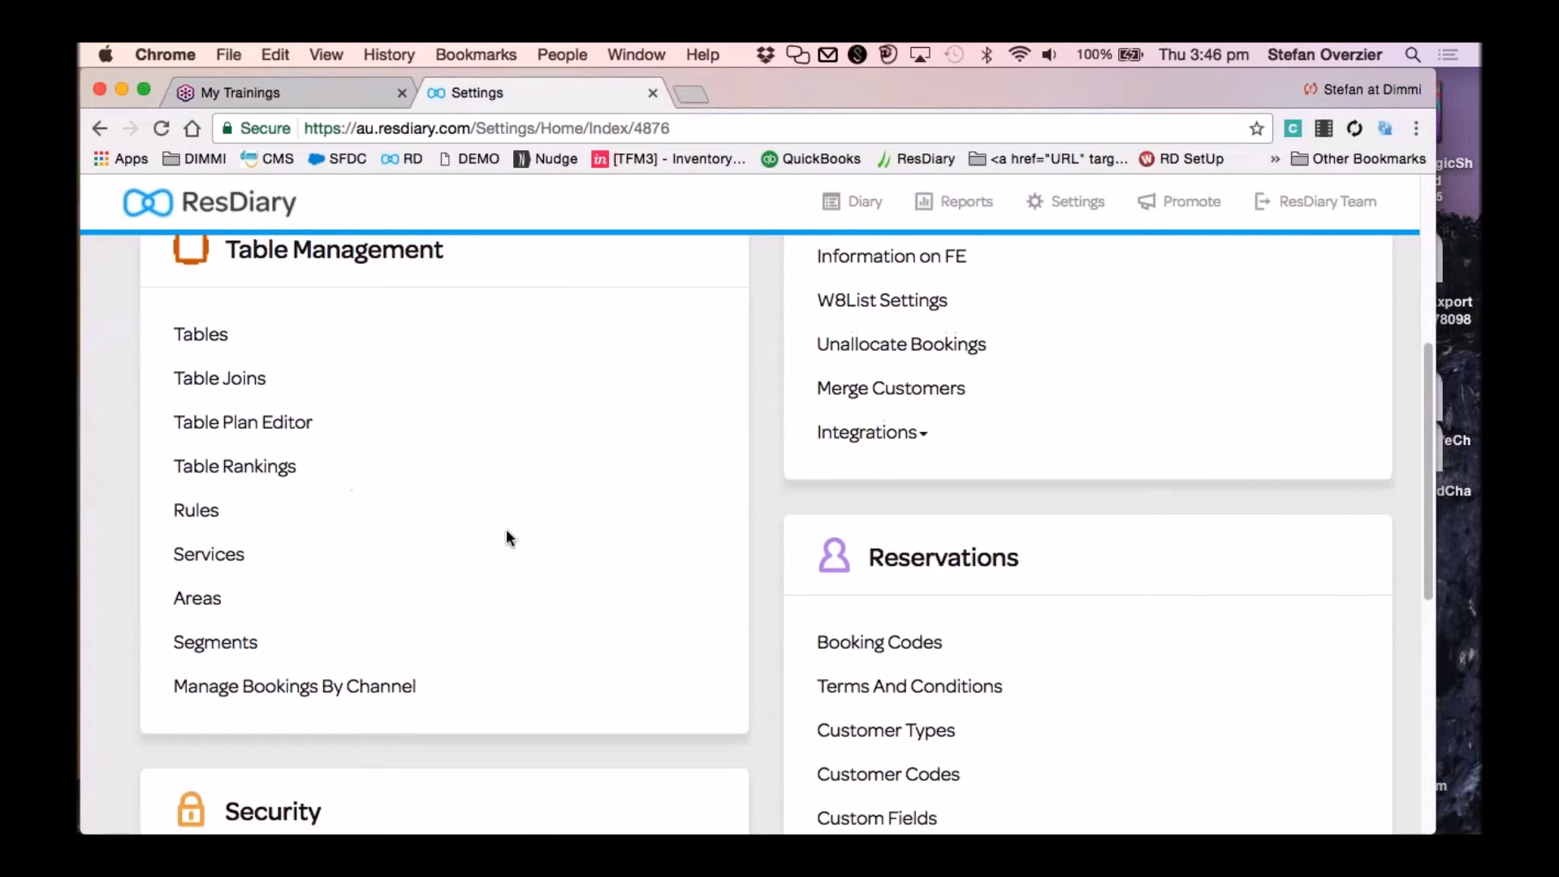
click(882, 458)
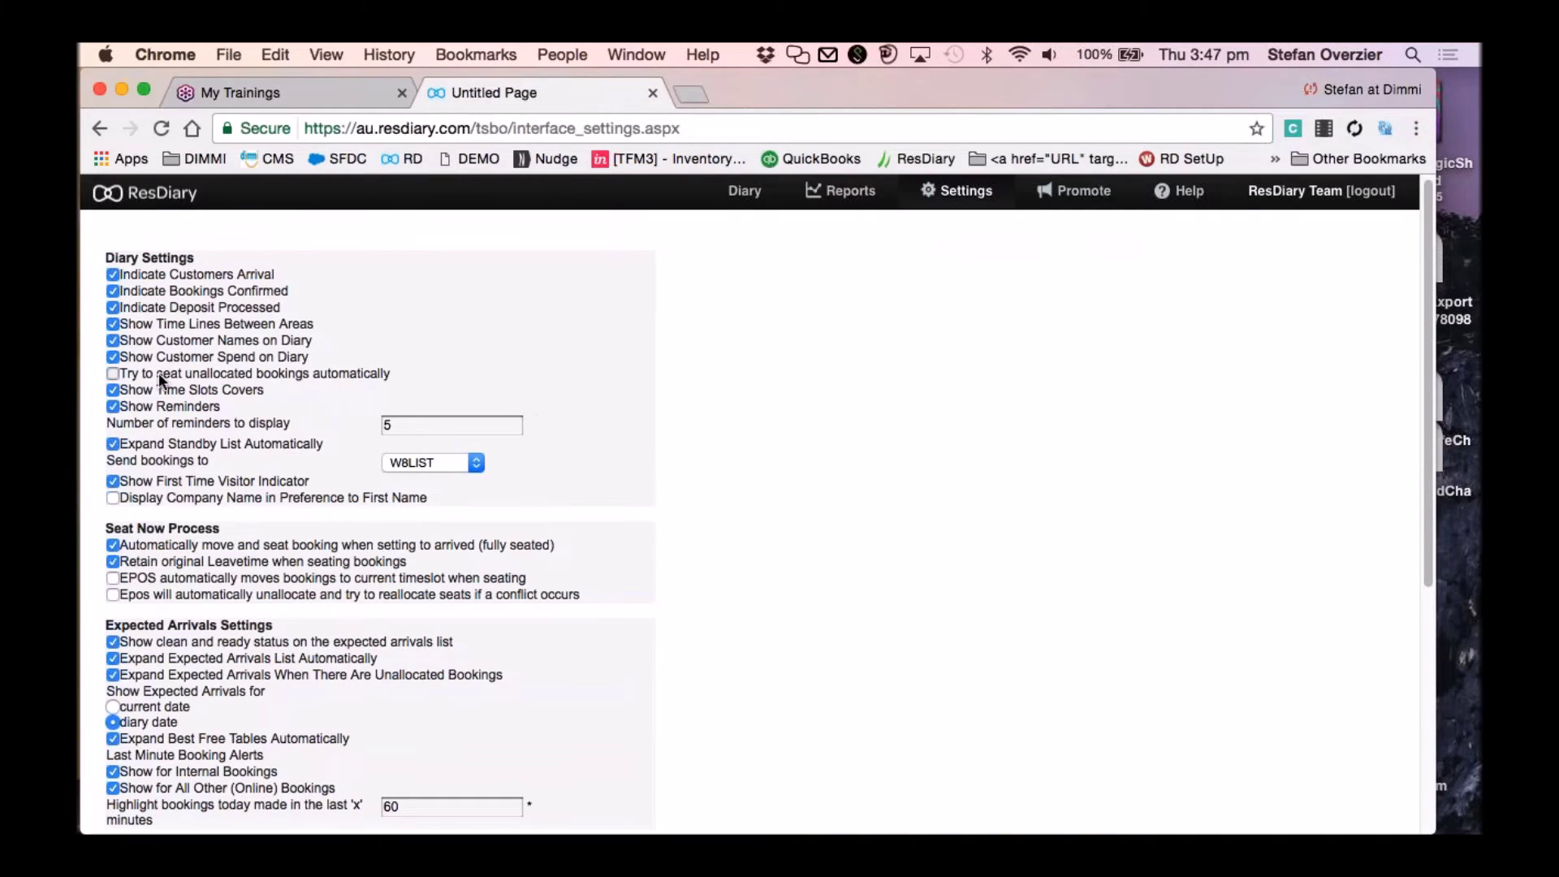
scroll(158, 372, down, 5)
click(184, 809)
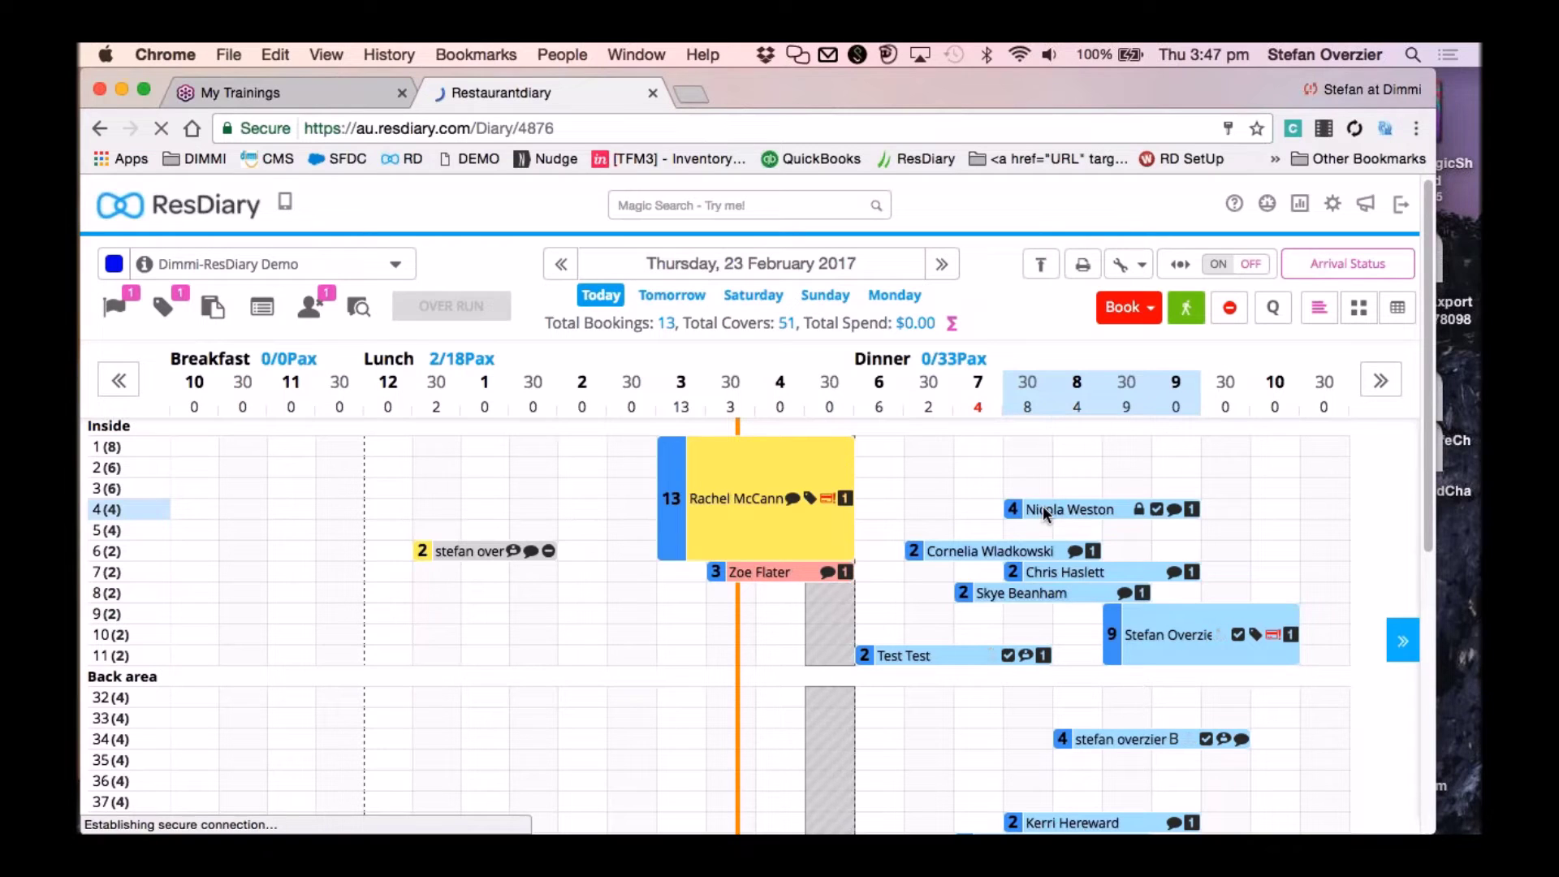
Unlock the 7:30 PM 4-person booking on table 4 and move it to table 5.
click(1049, 509)
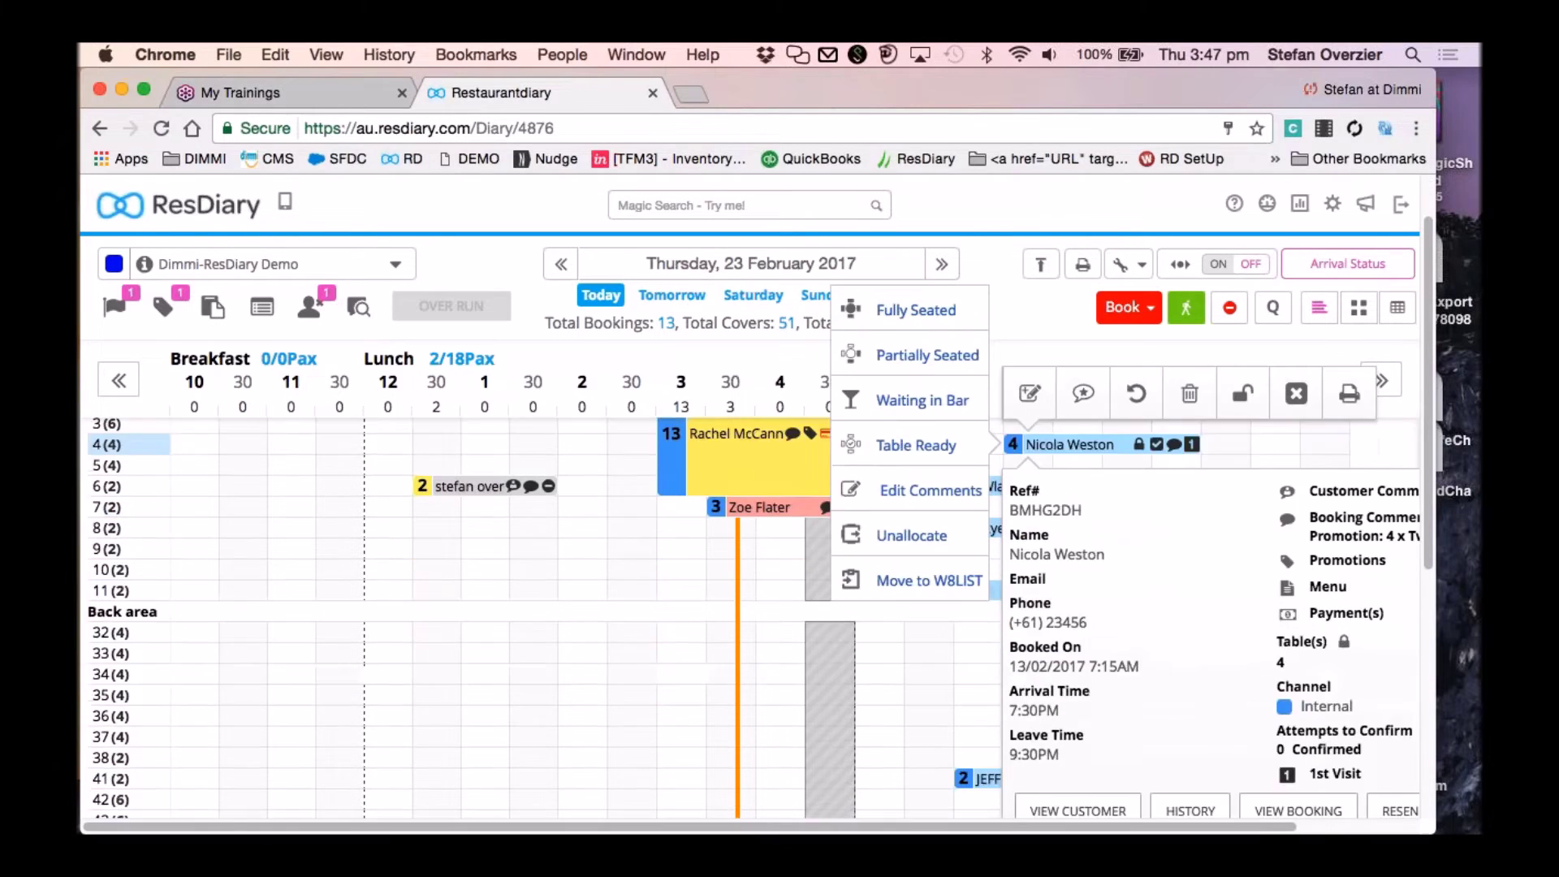
click(1235, 337)
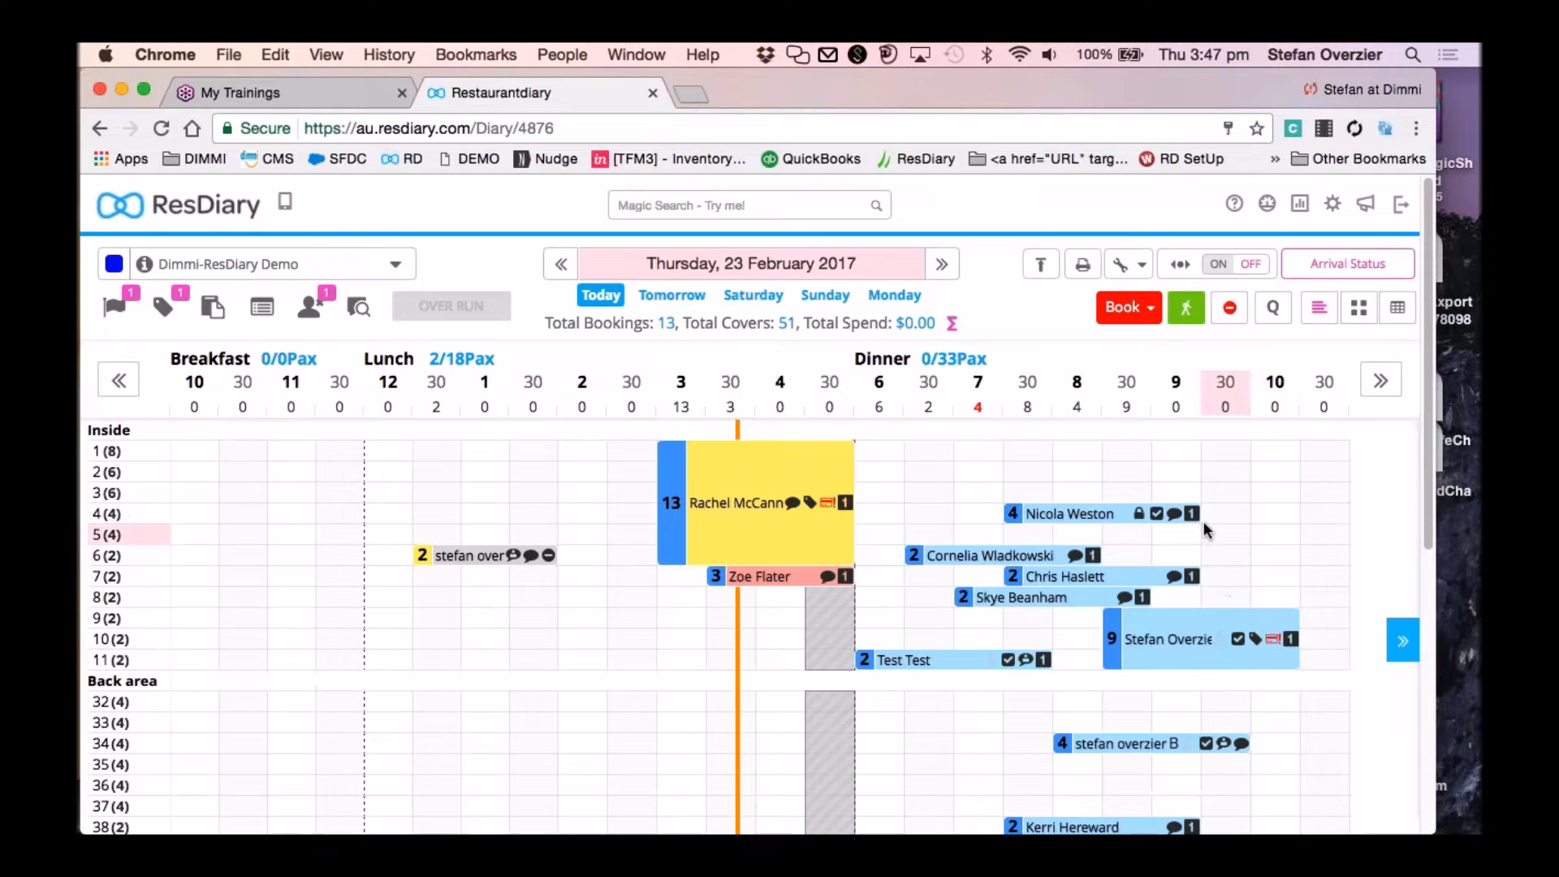
click(1050, 514)
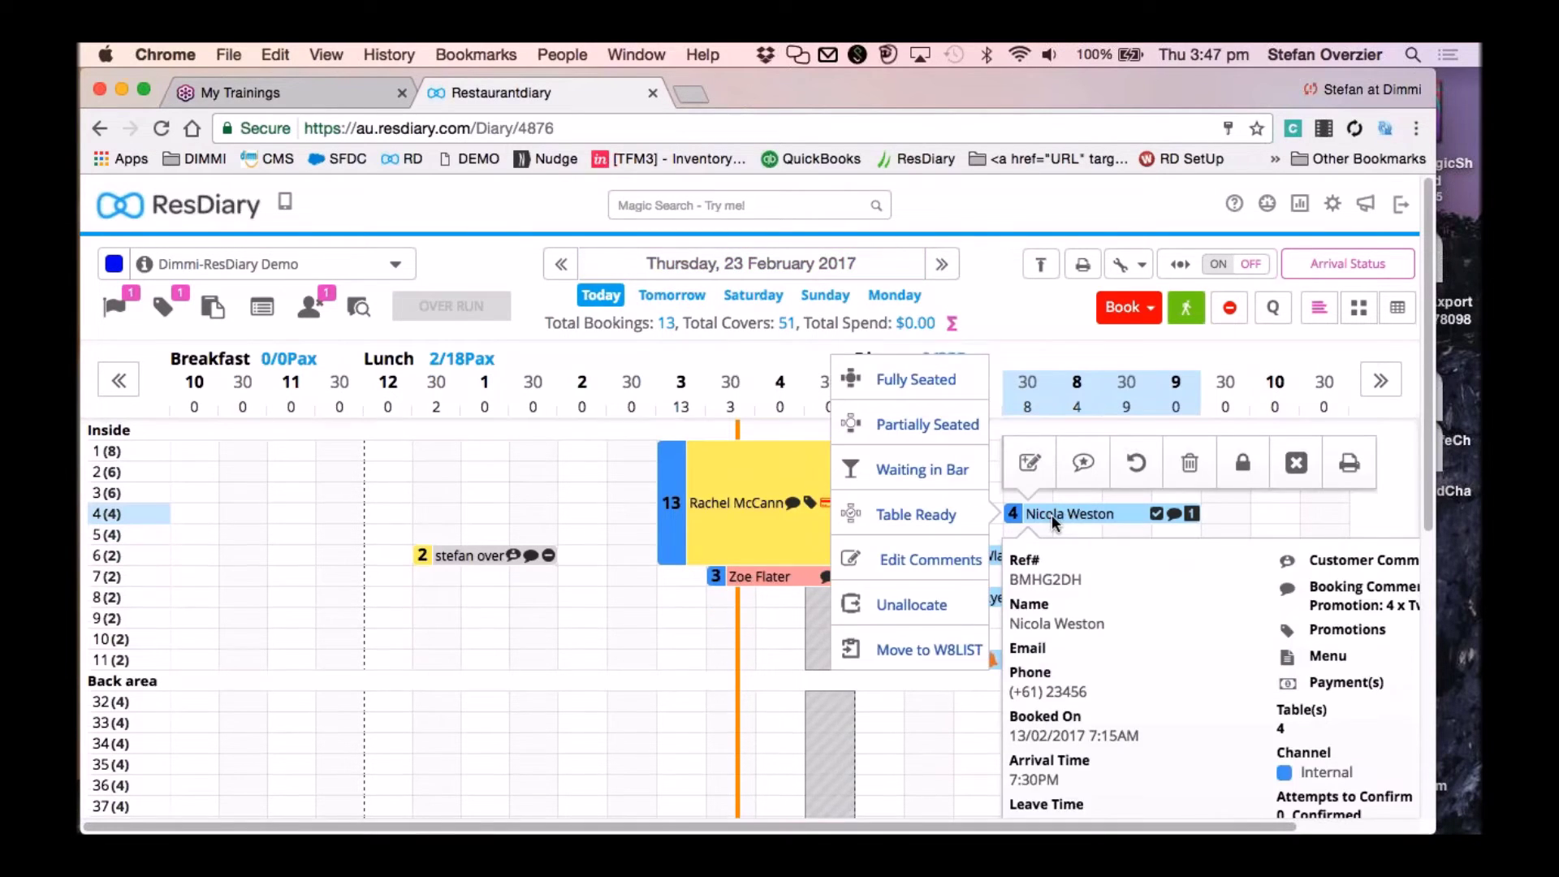
click(946, 610)
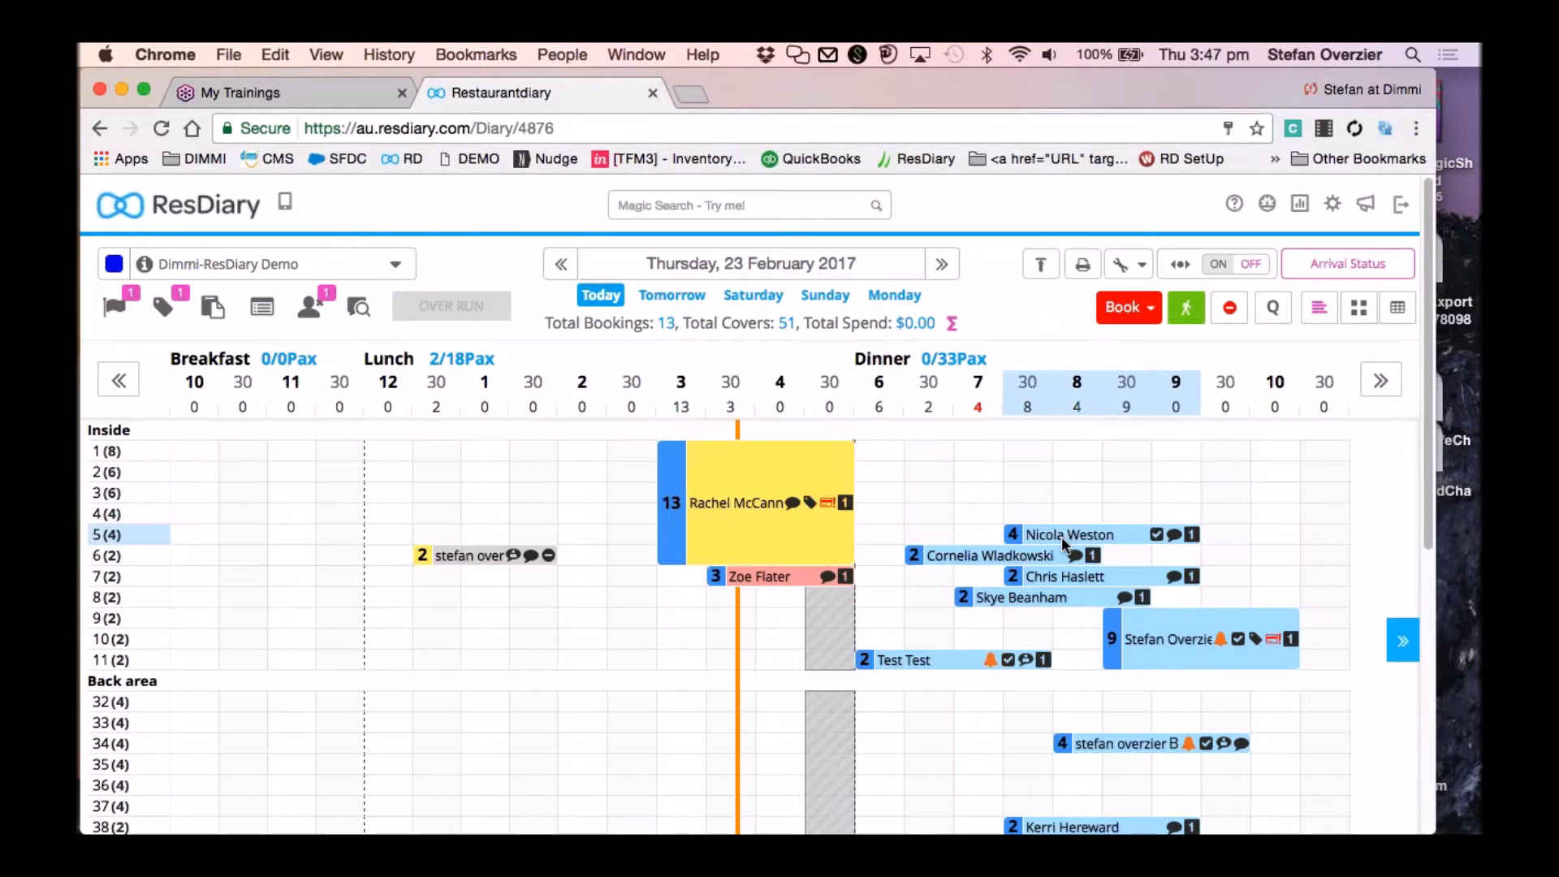
Review the details and available actions of the 7:30 PM 4-person booking on table 5 and close them.
click(1060, 530)
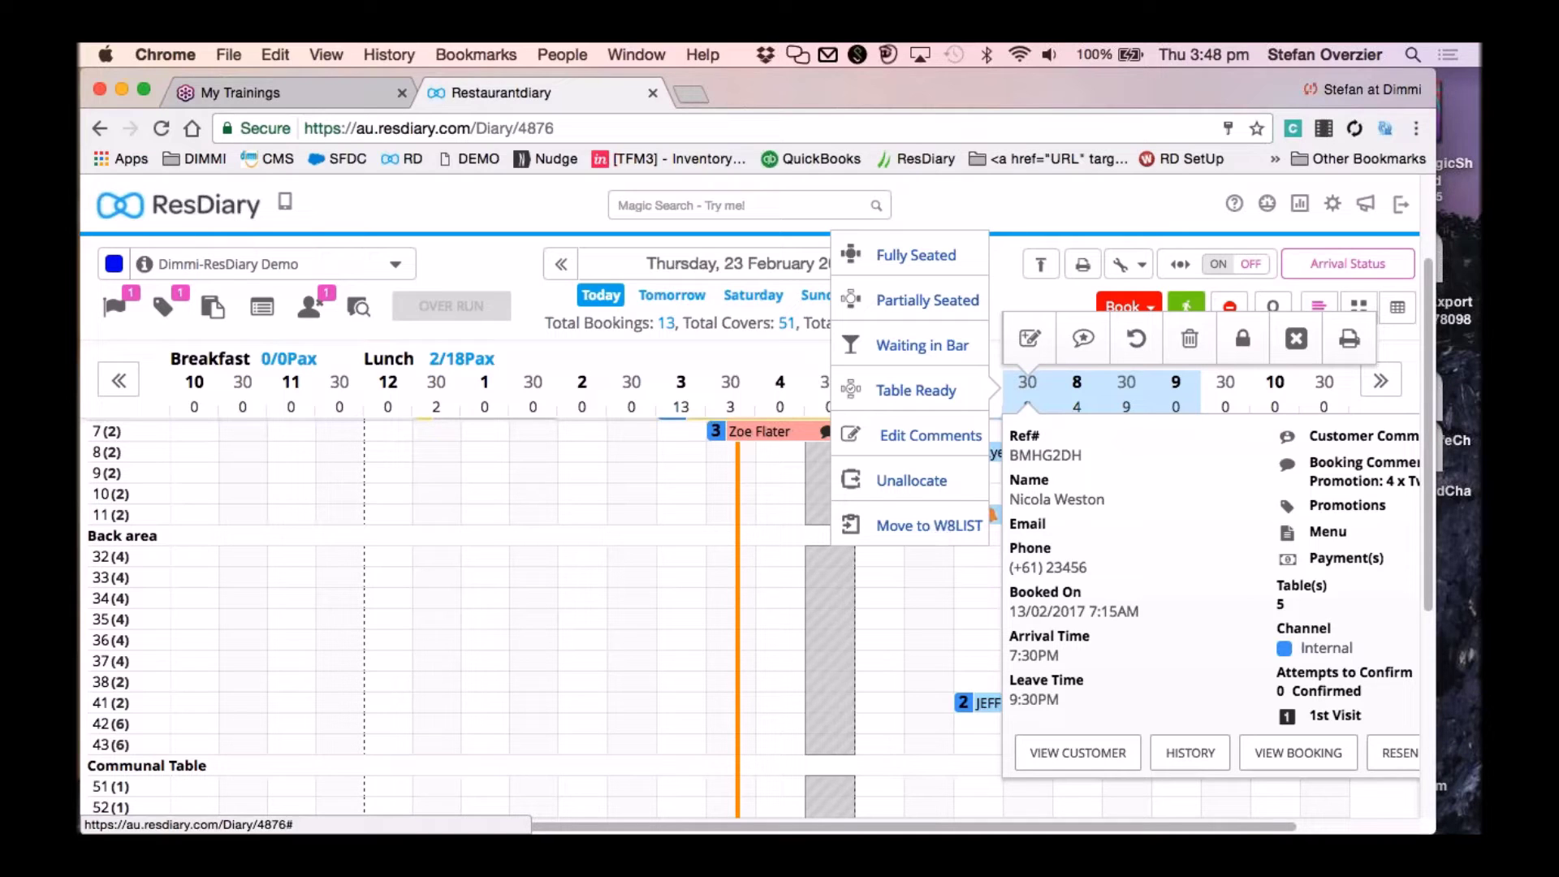
click(992, 237)
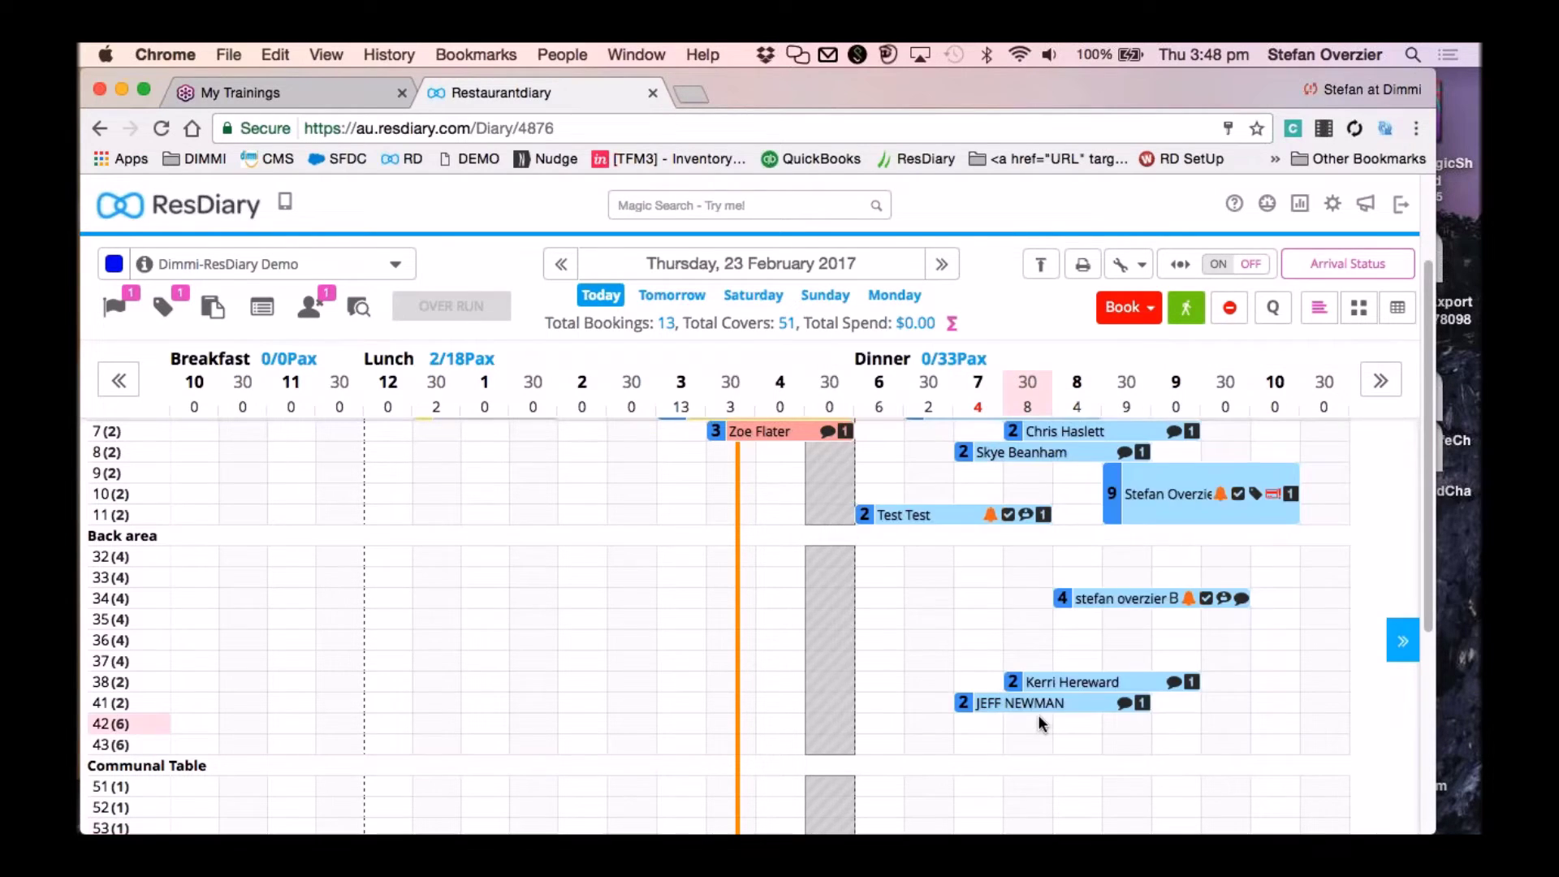
scroll(1038, 715, up, 3)
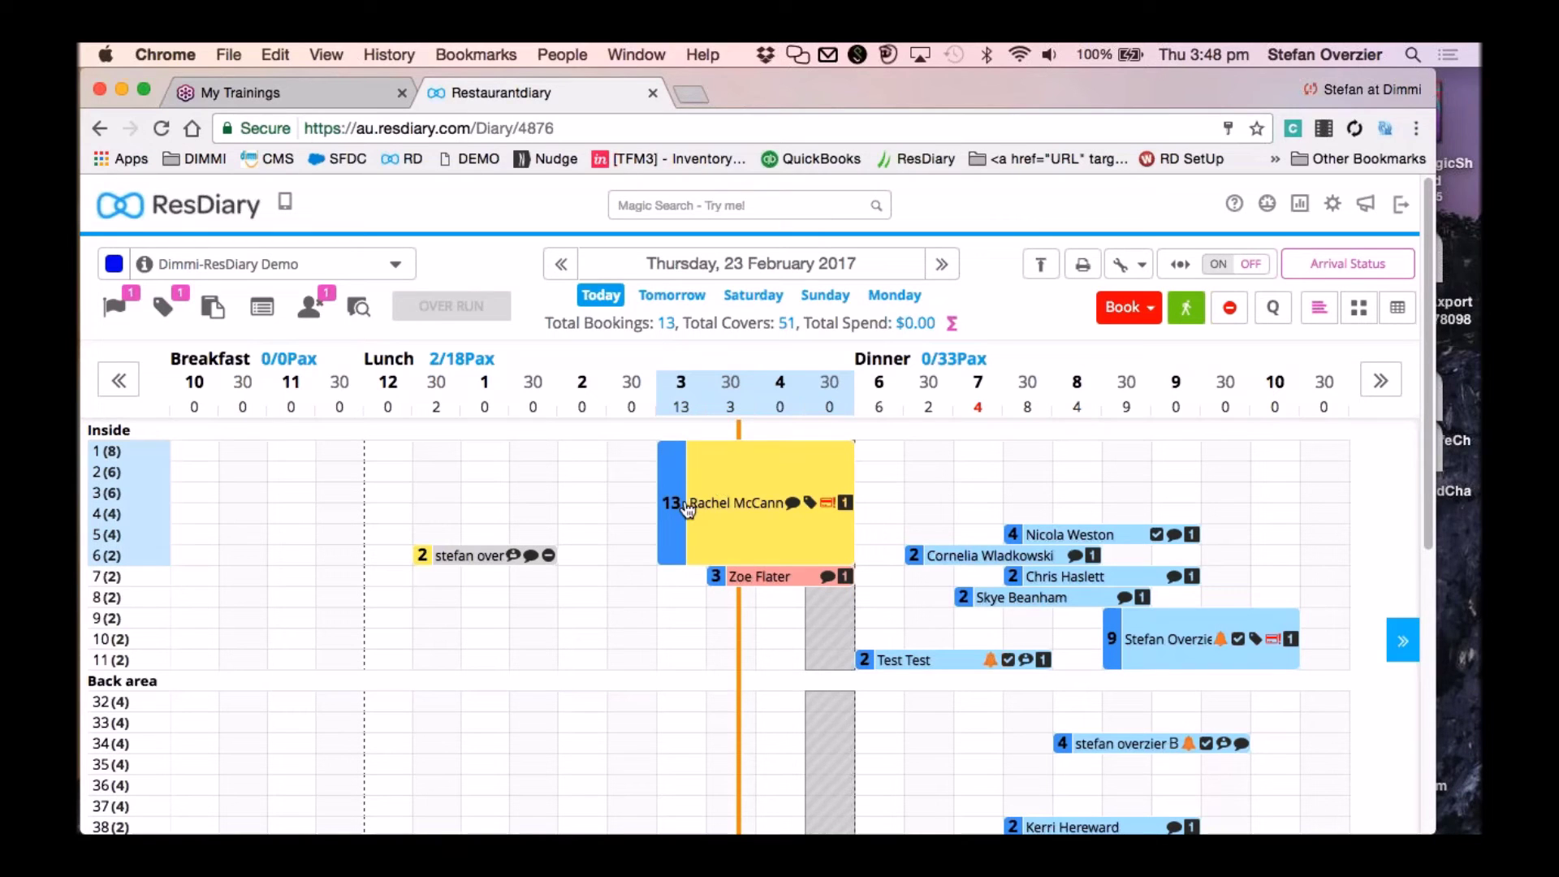
mouse_move(688, 508)
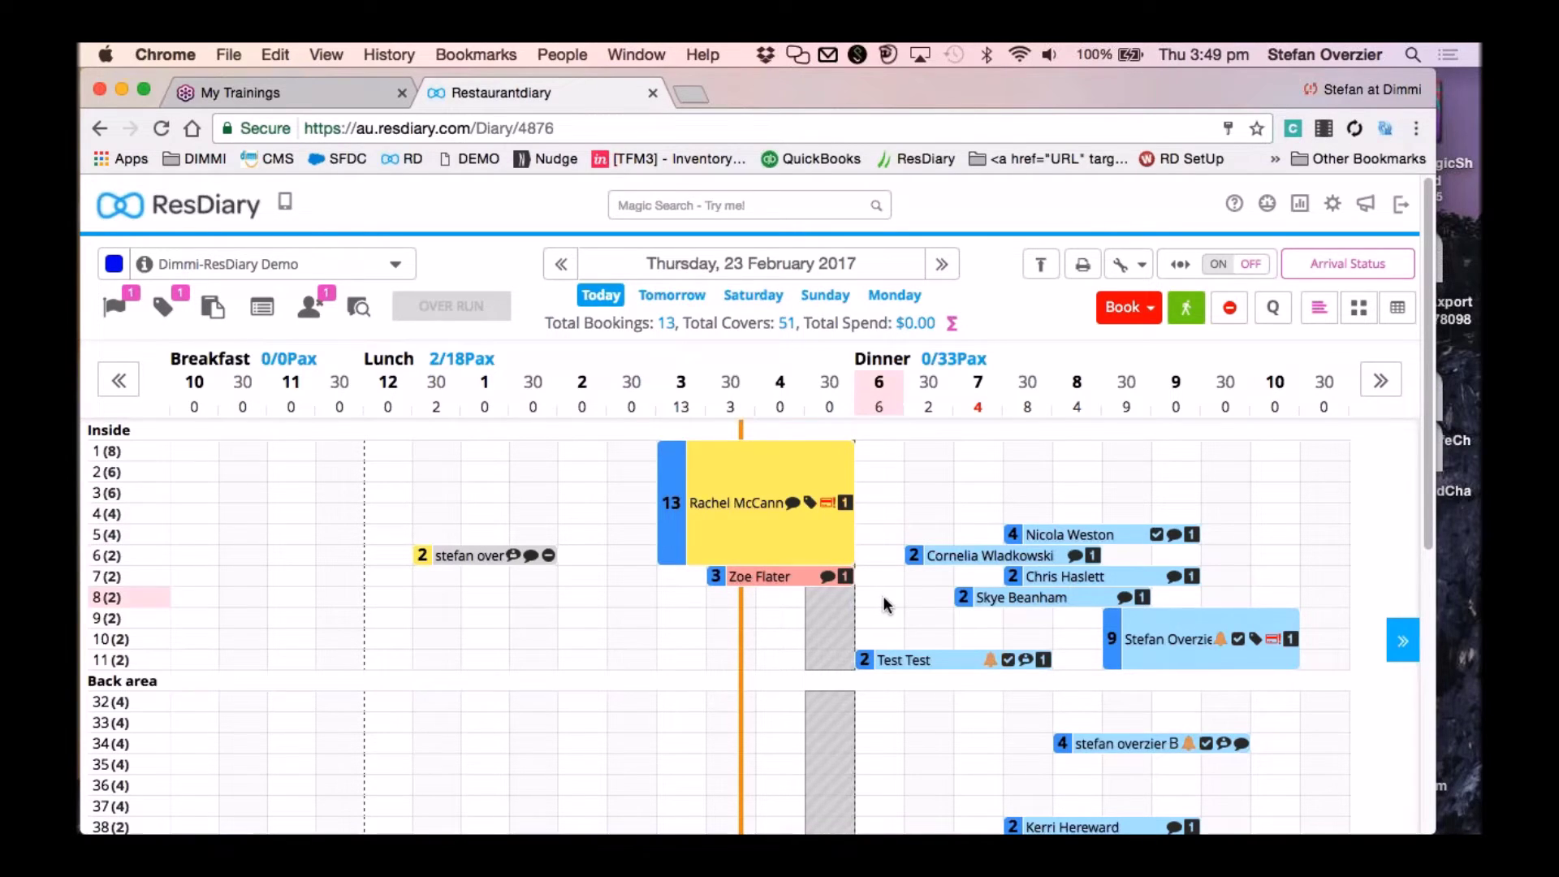
scroll(883, 596, down, 1)
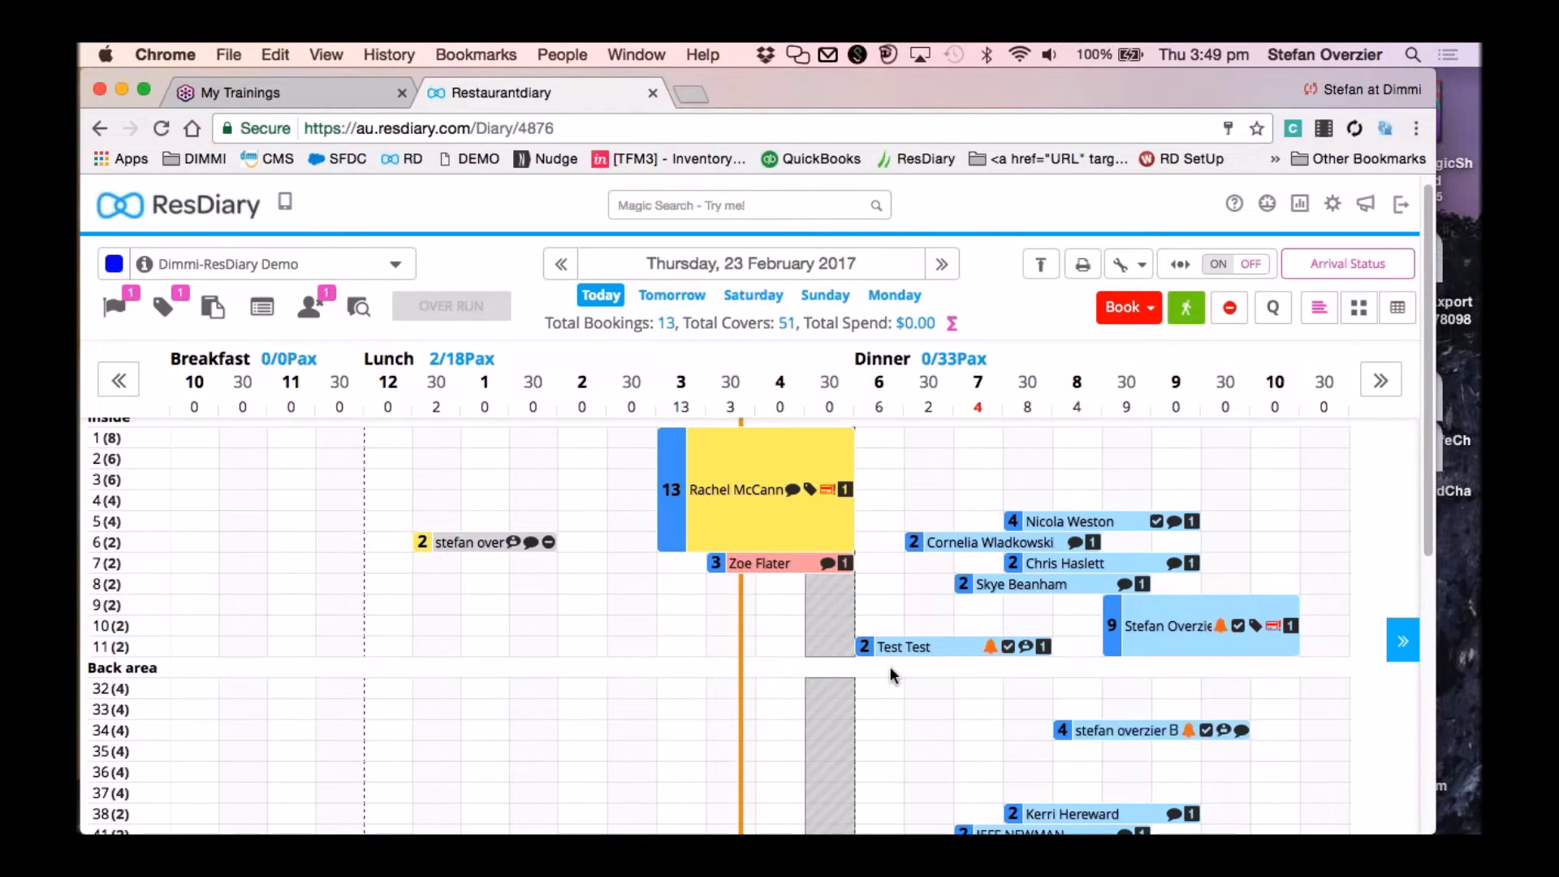
scroll(880, 677, up, 1)
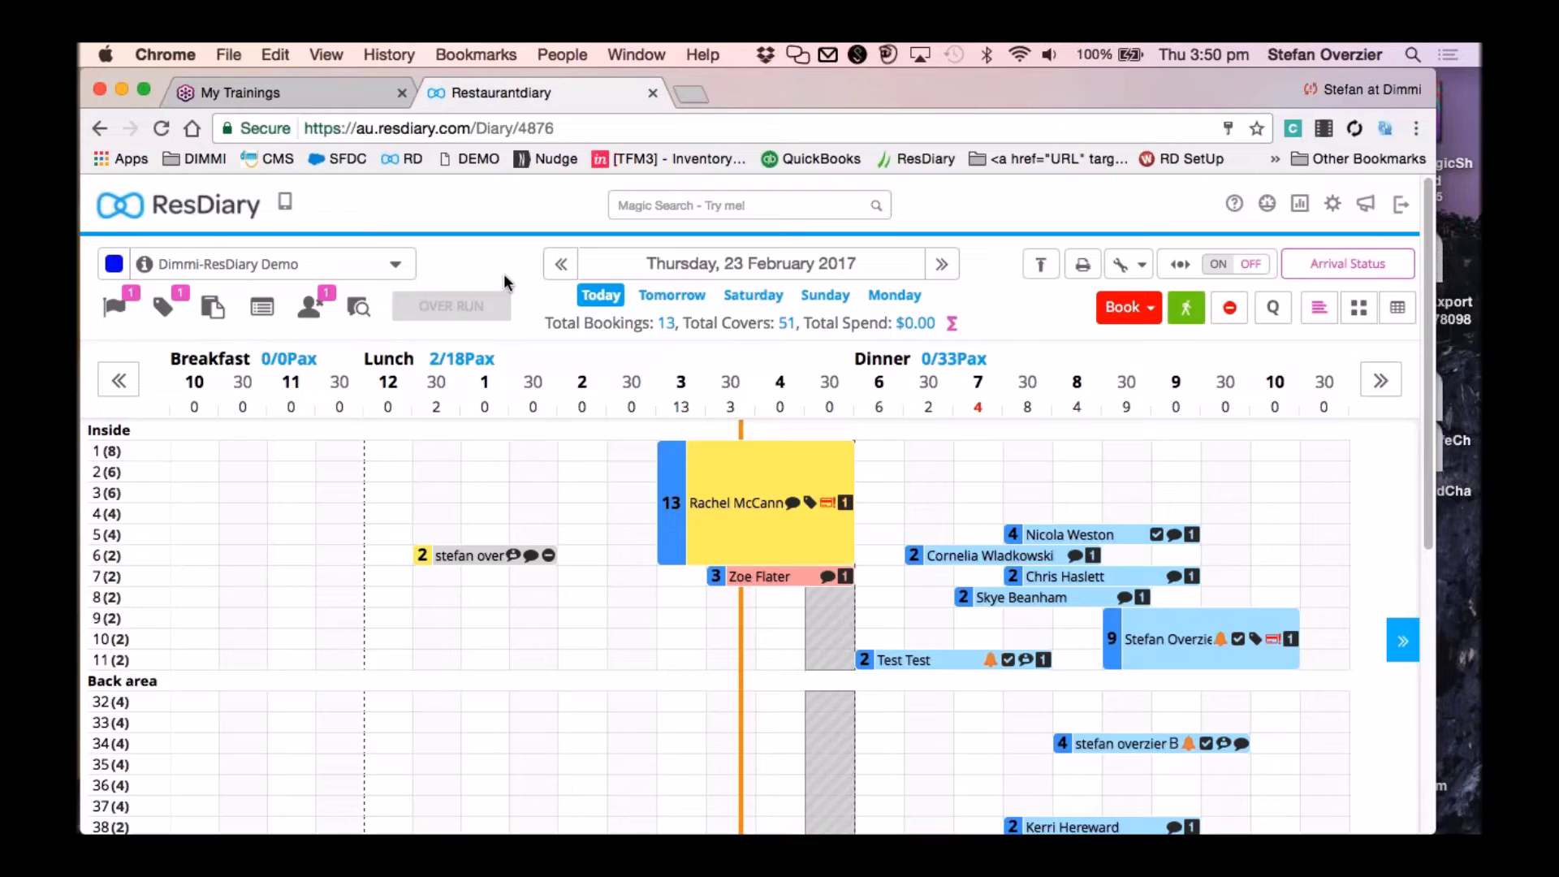
Reduce the party size of the 3:00 PM 13-person booking on tables 1-6 to 10.
mouse_move(748, 533)
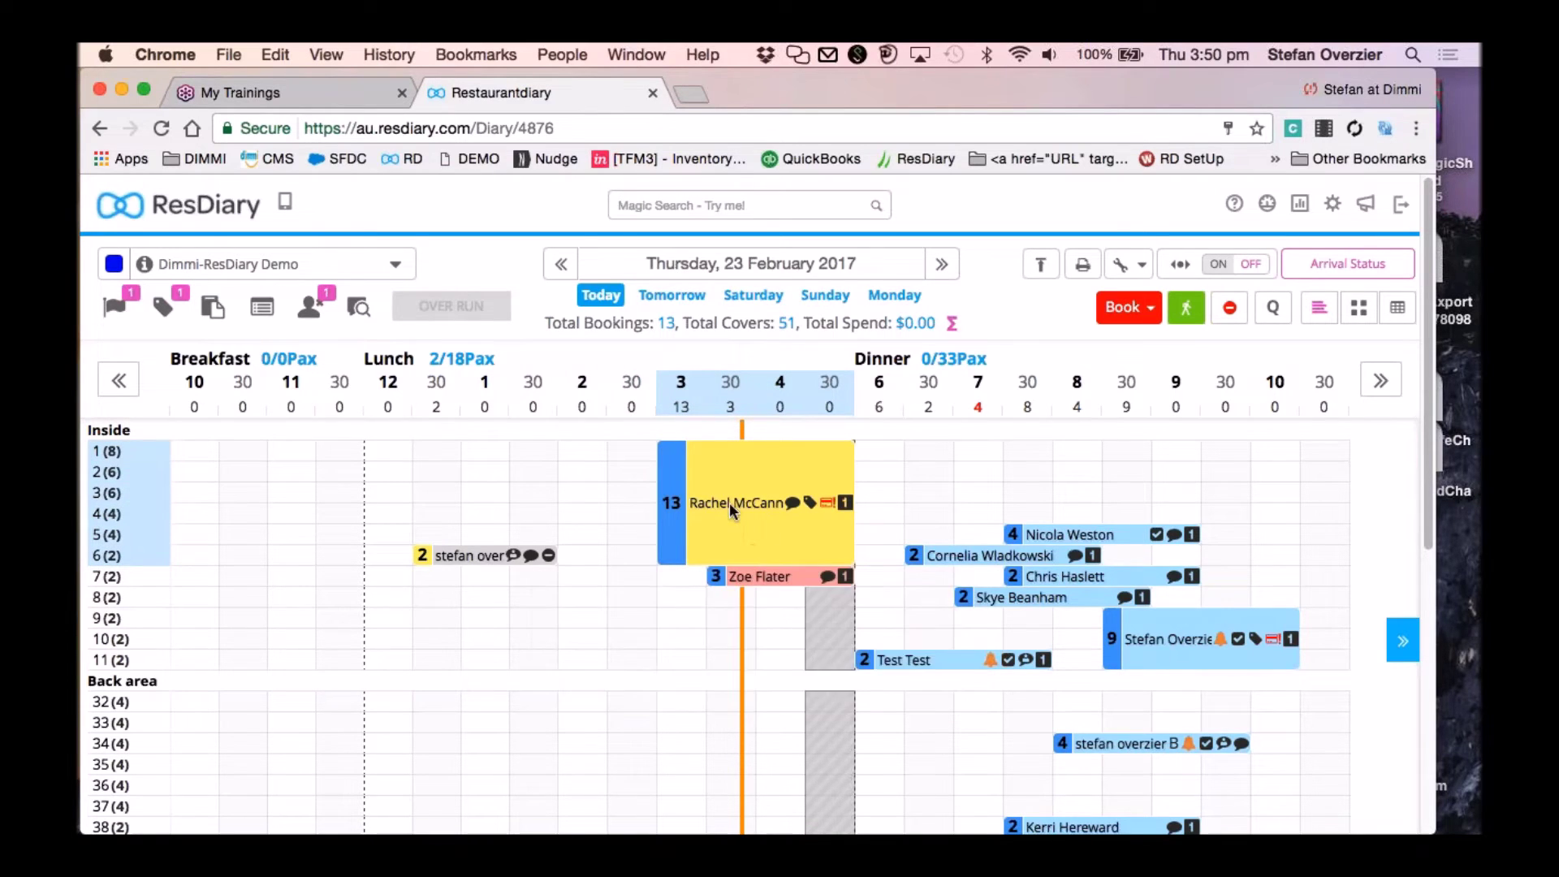
click(672, 505)
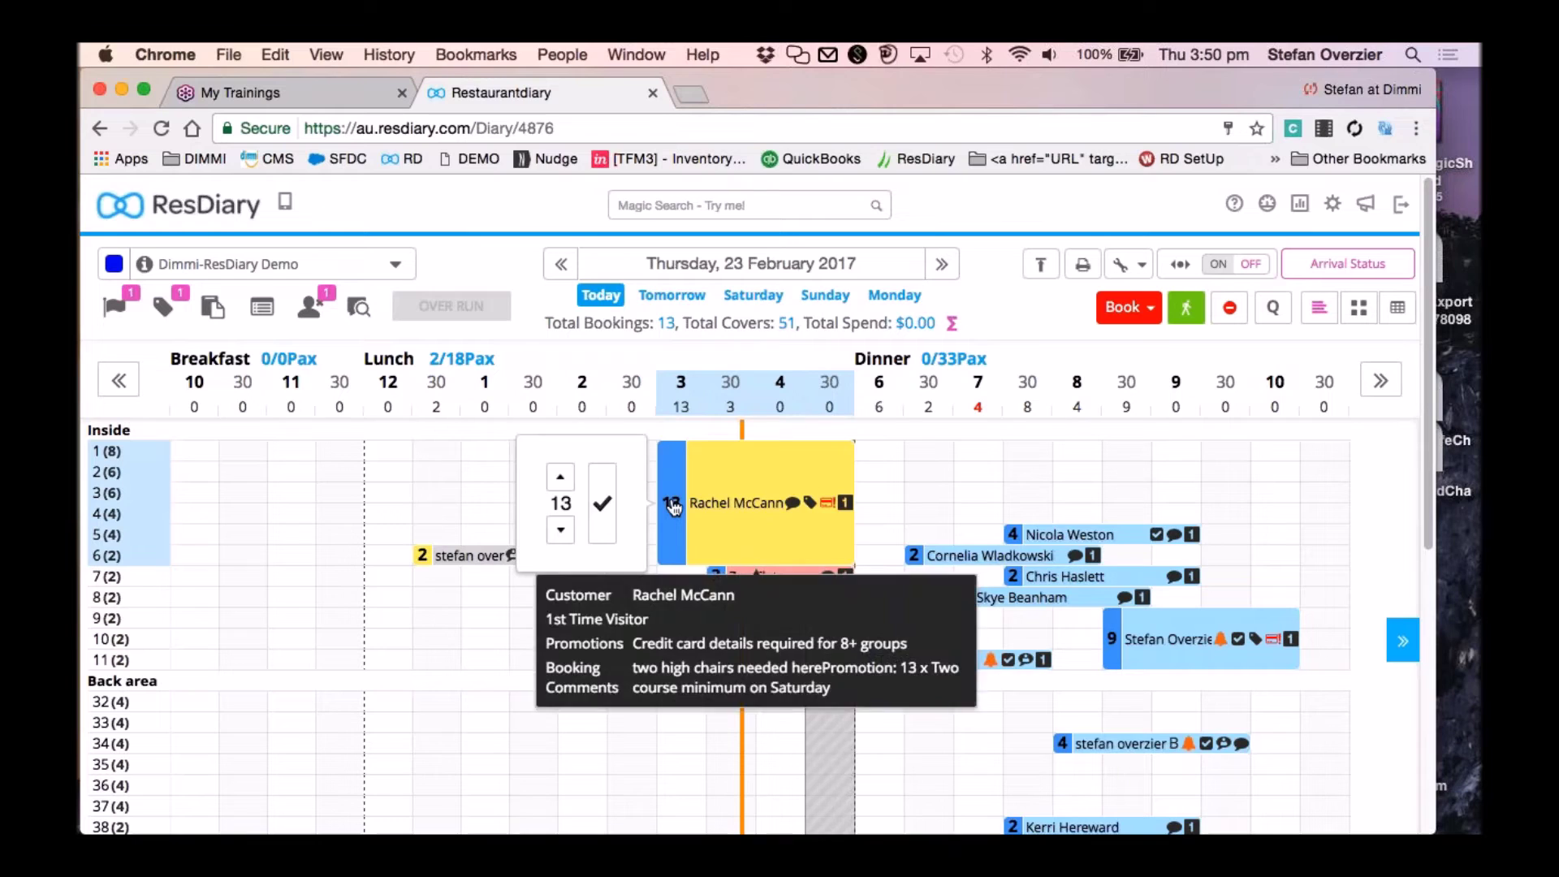
click(561, 529)
click(561, 529)
click(560, 529)
click(606, 511)
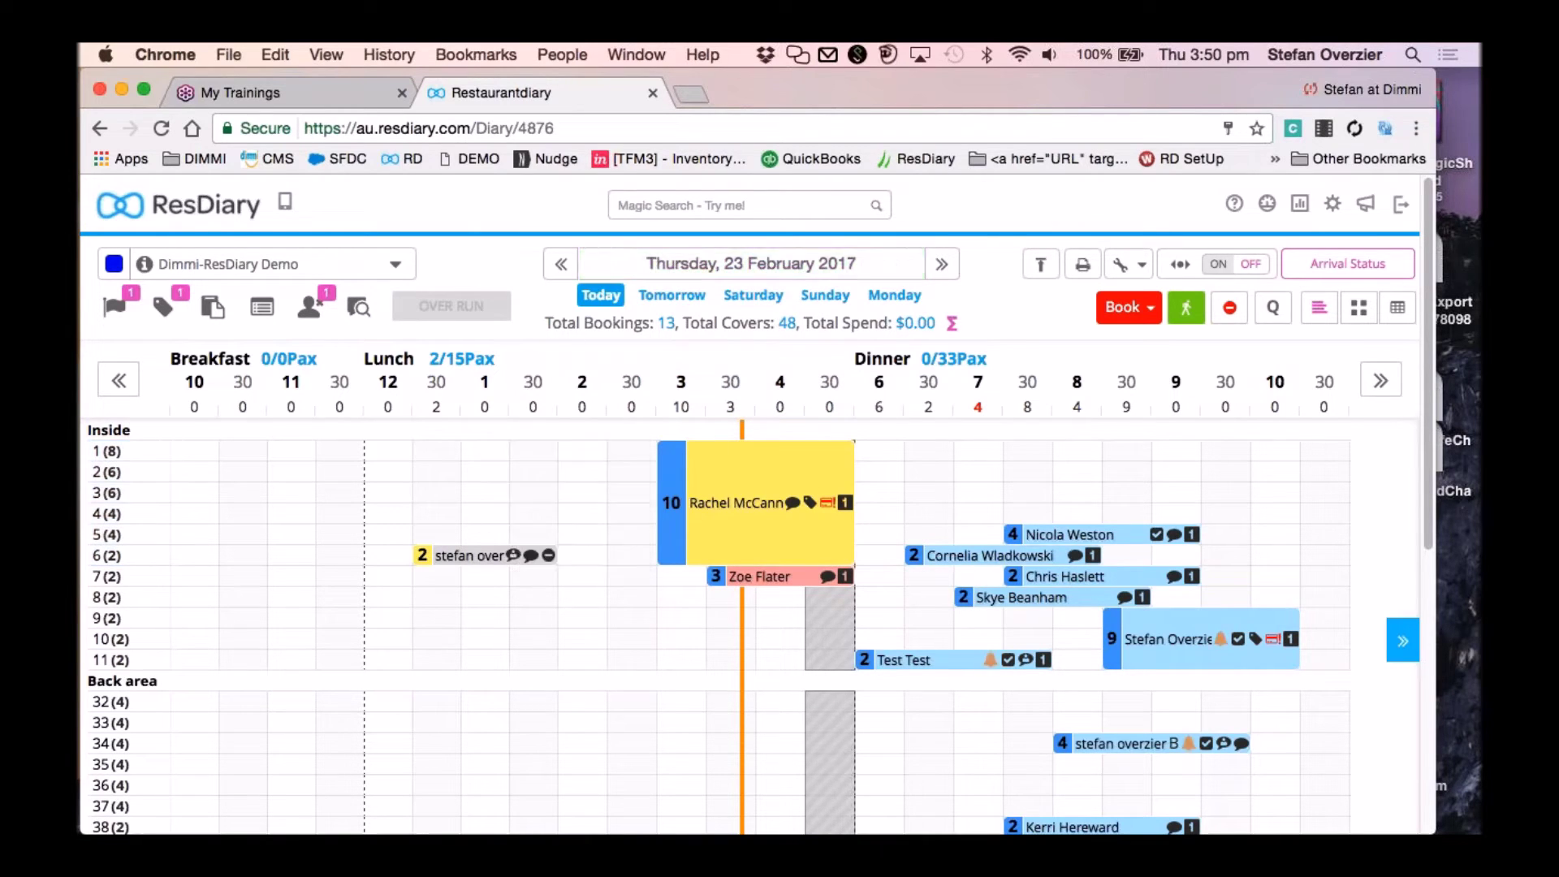
Reassign the 3:00 PM 10-person booking to tables 1, 4 and 8 and mark it as fully seated.
drag(695, 456, 708, 509)
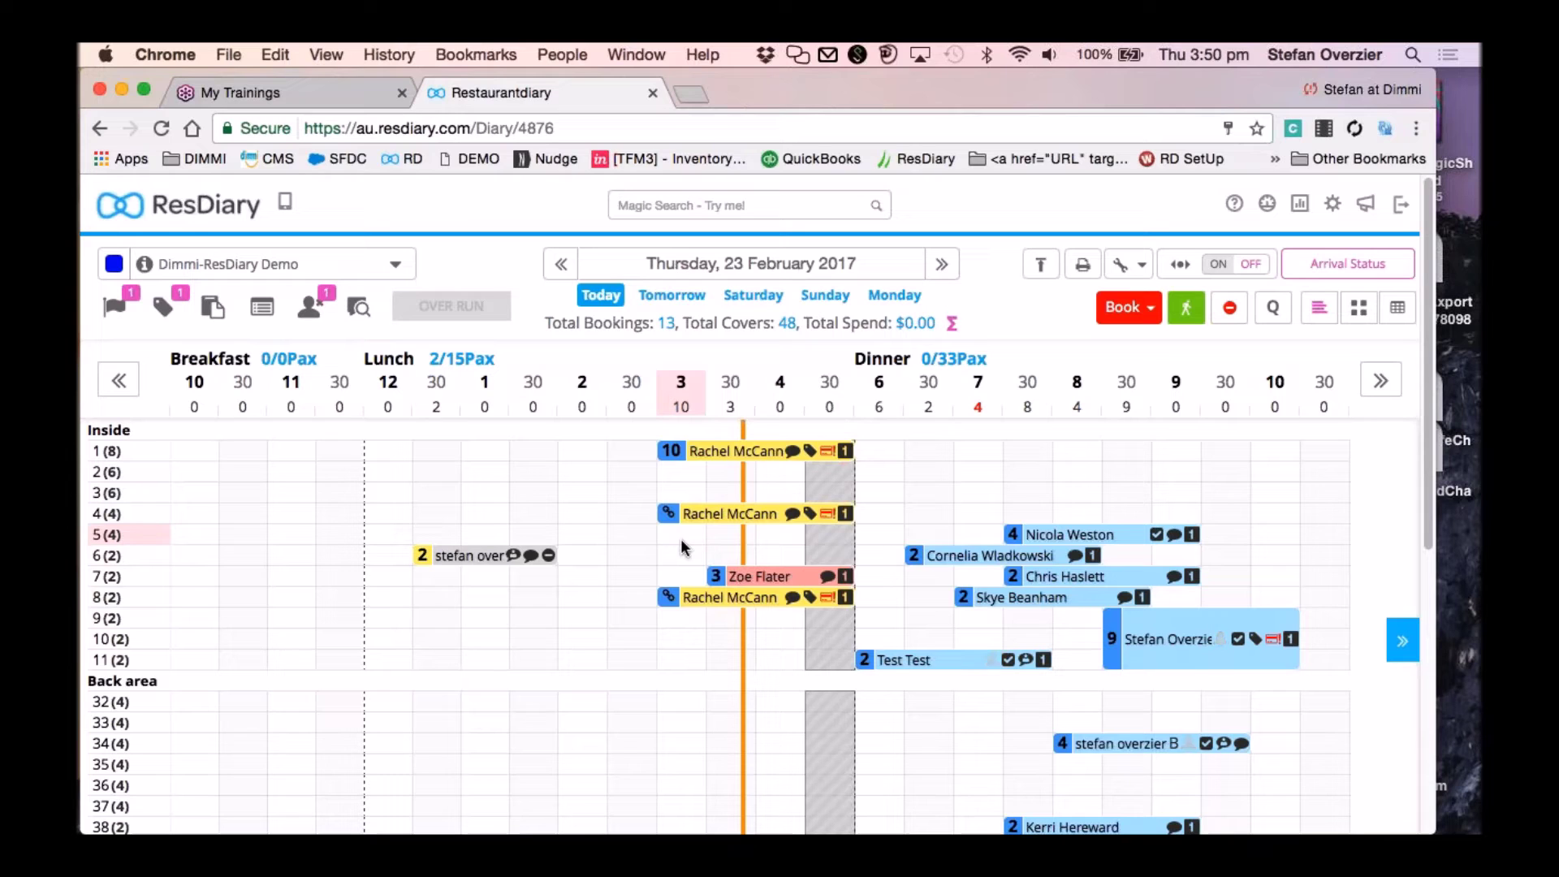
click(722, 451)
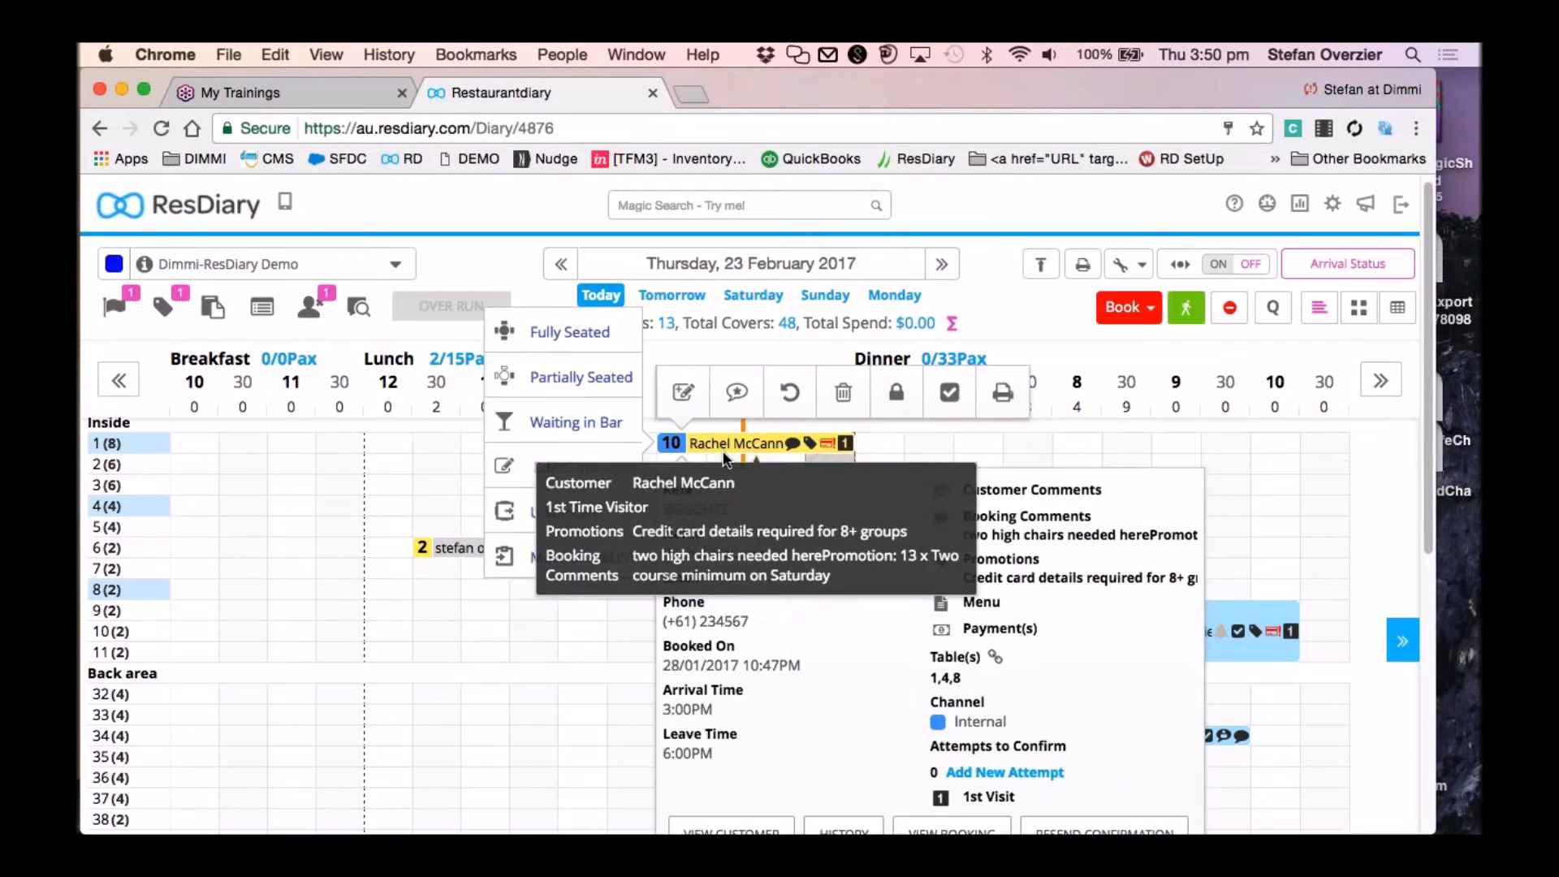
click(560, 272)
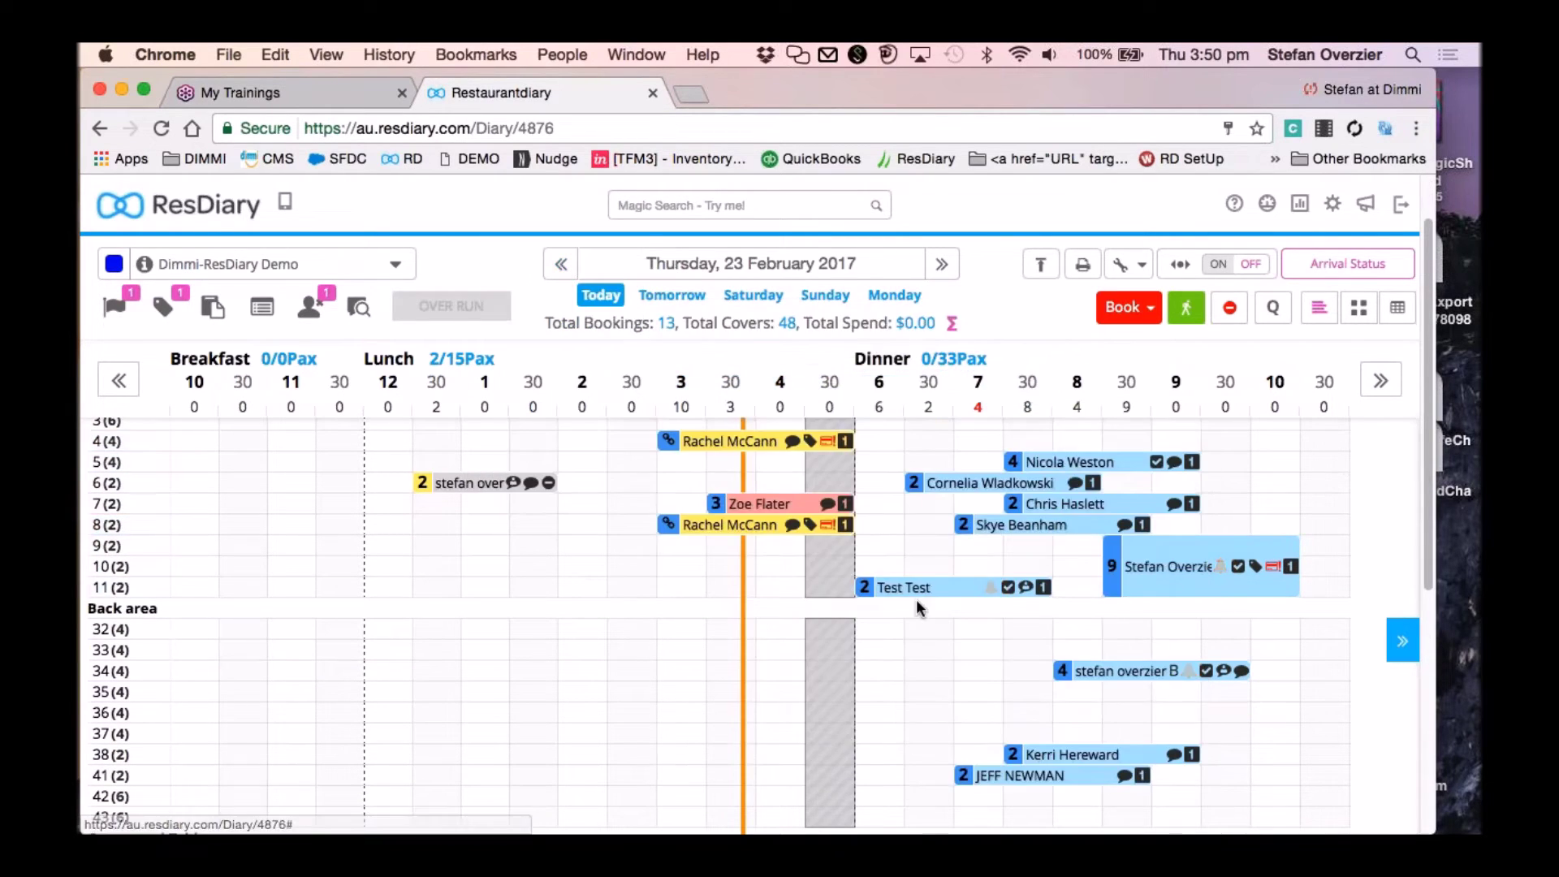
scroll(916, 600, up, 1)
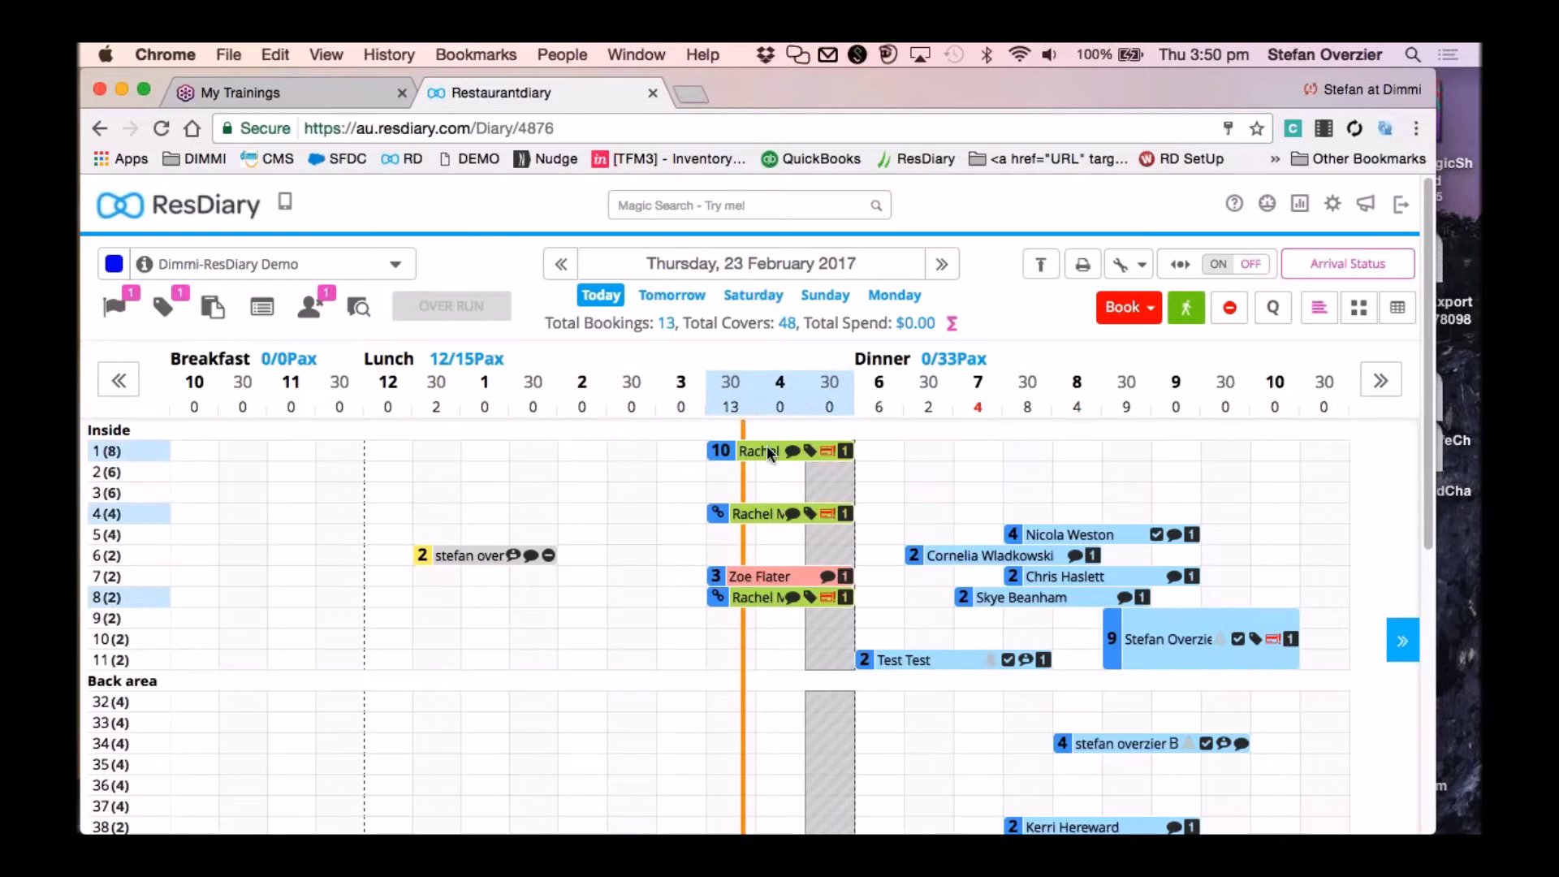
mouse_move(744, 449)
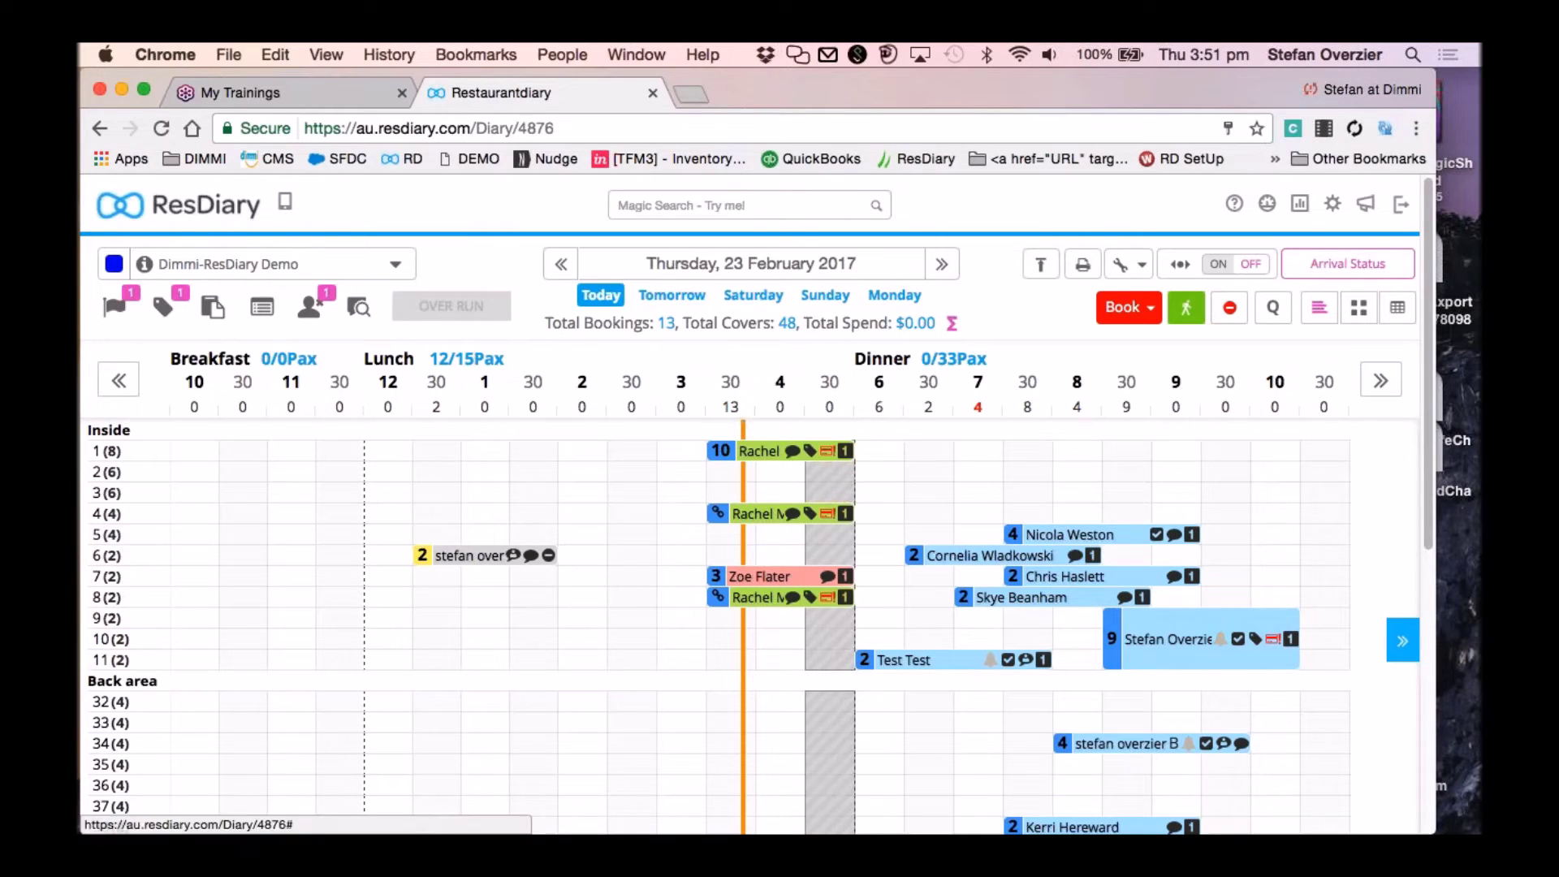
Create a 6-person walk-in at 4:00 PM on table 2 with the standard duration.
click(1185, 307)
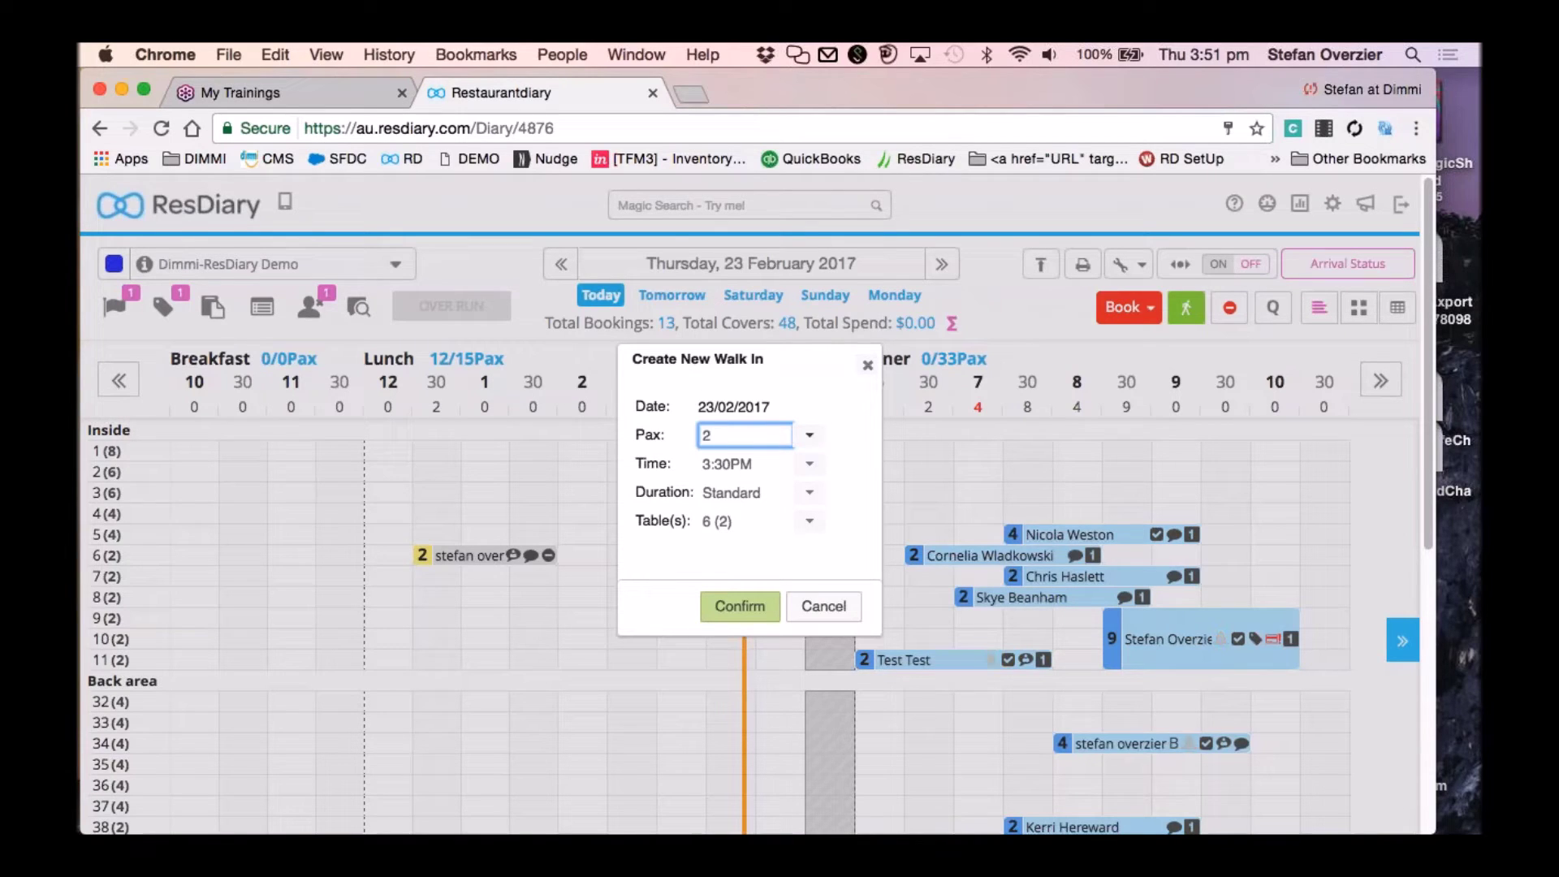
click(867, 365)
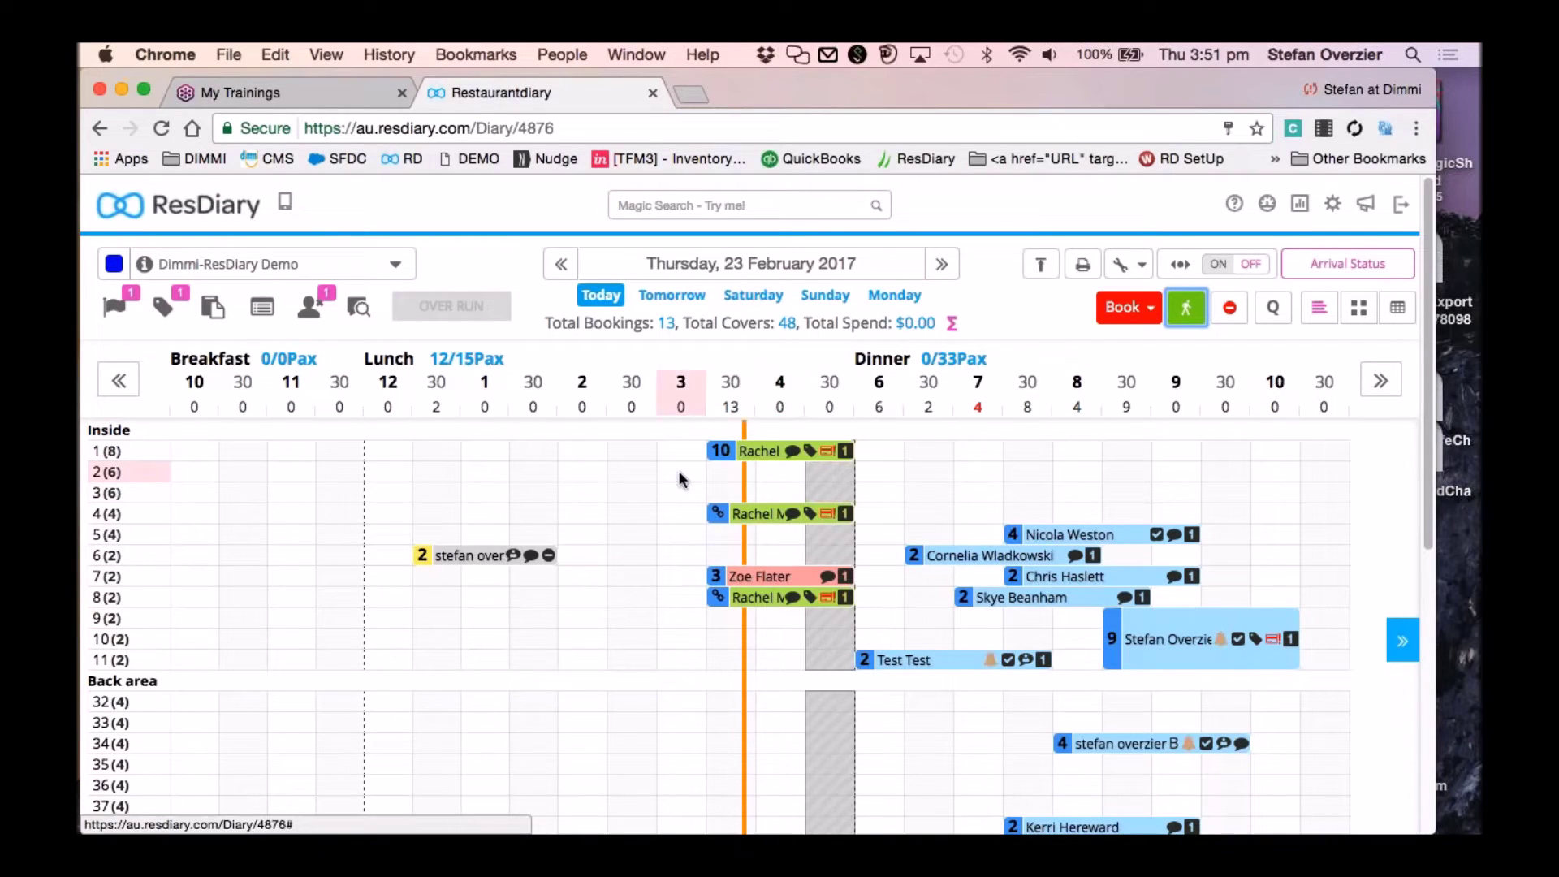
click(768, 470)
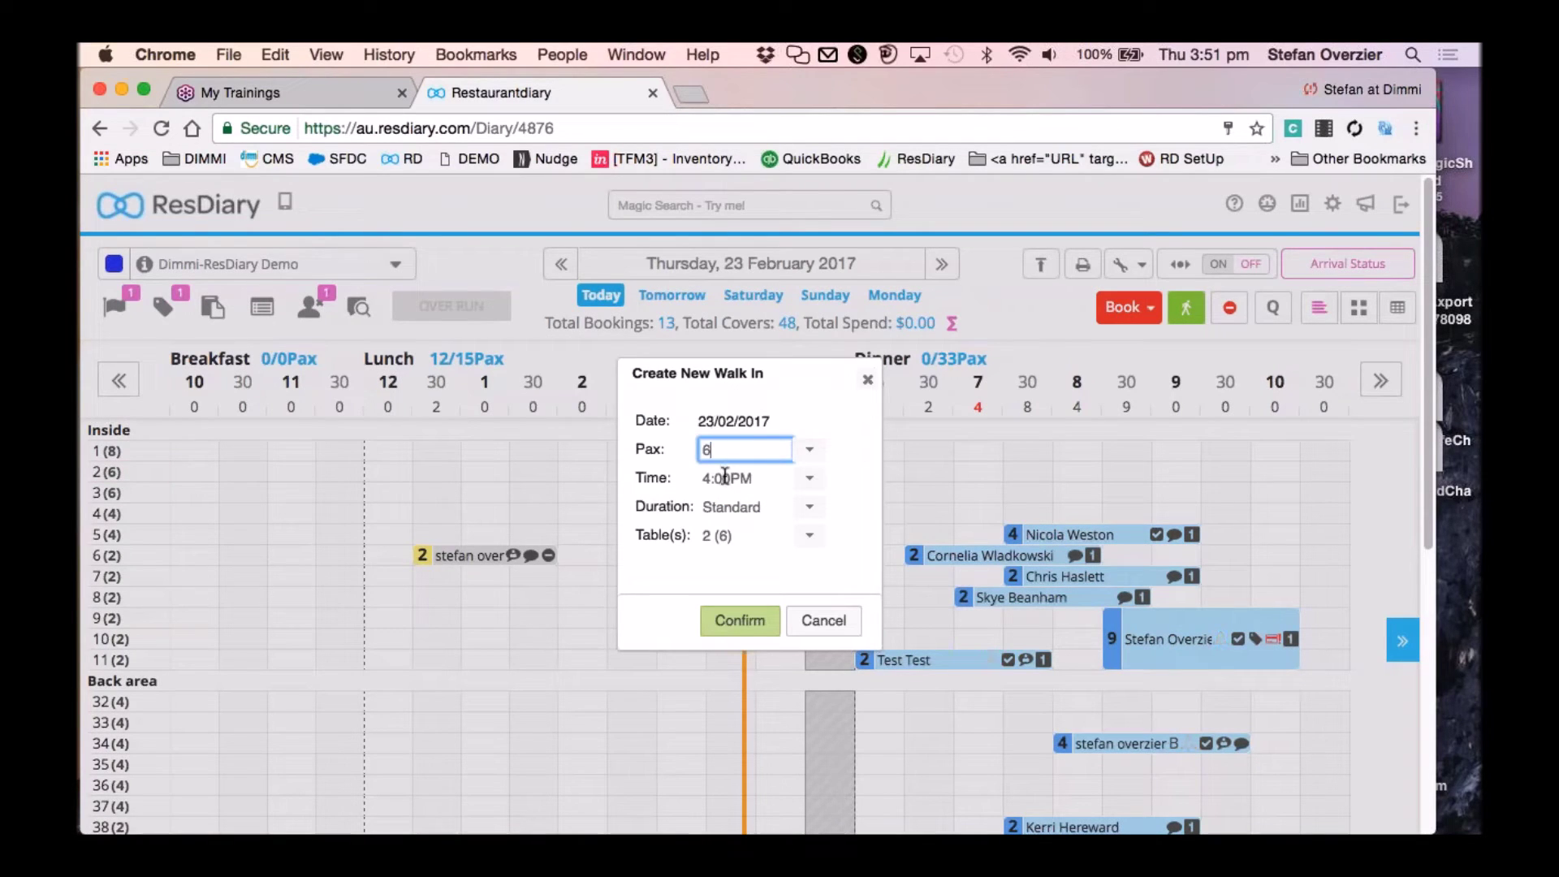
click(740, 621)
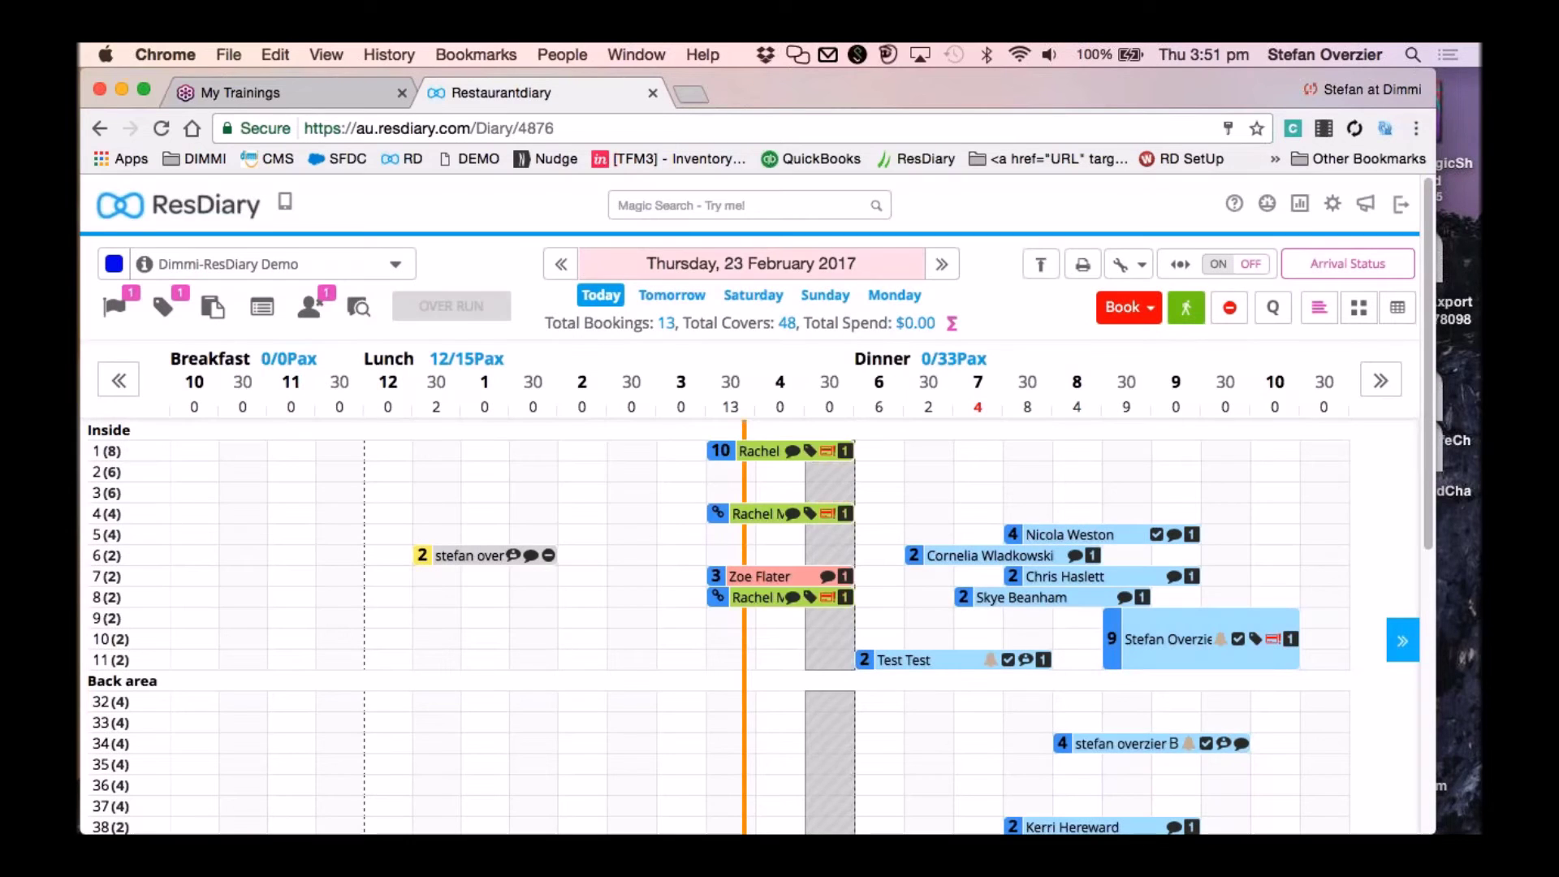
mouse_move(789, 576)
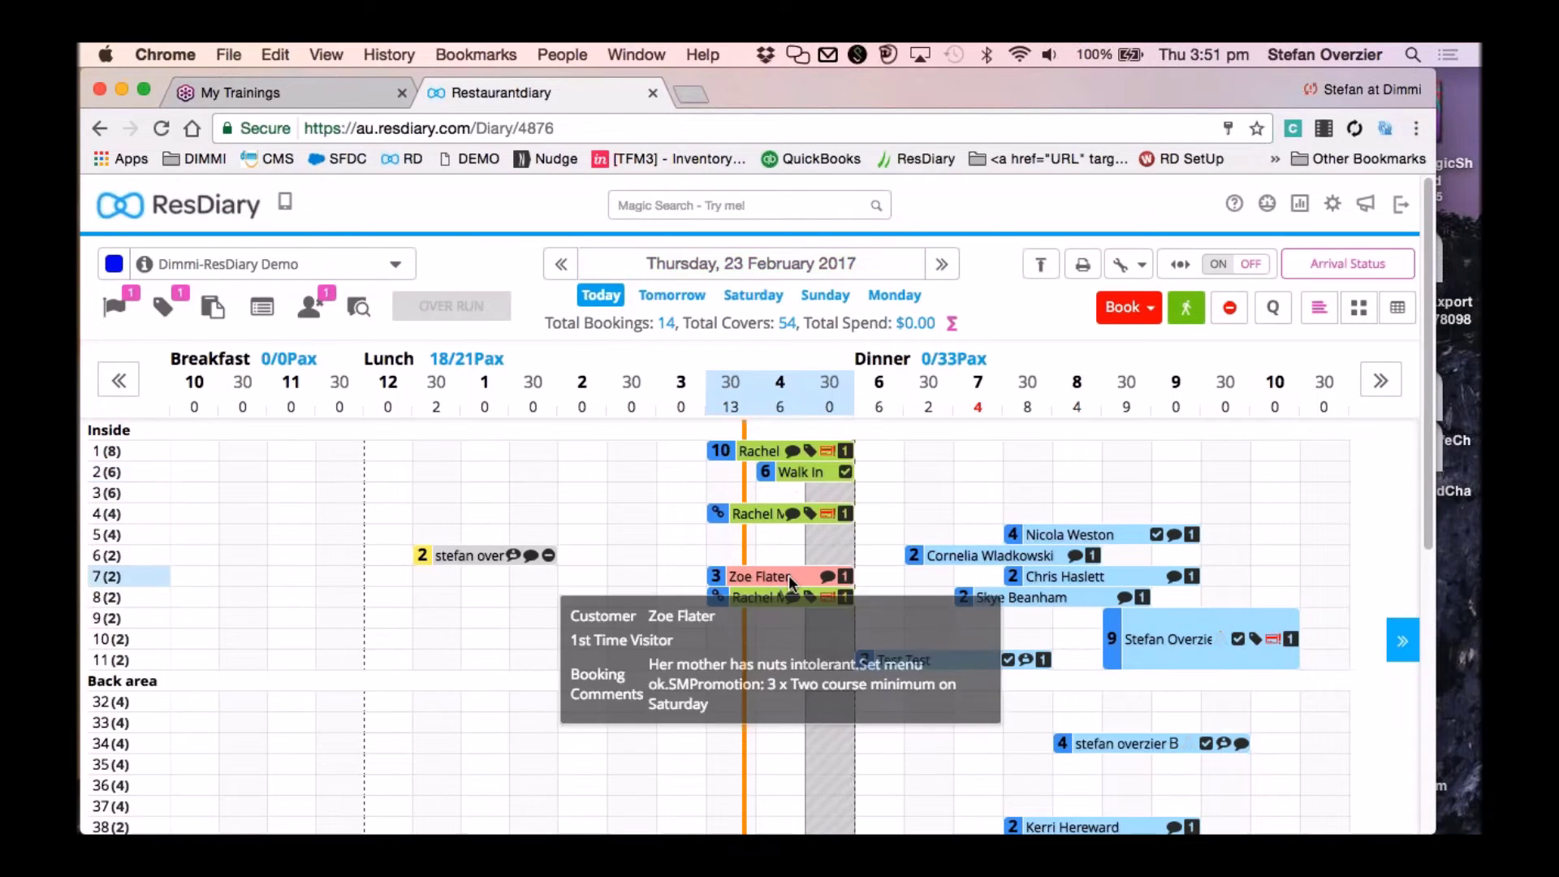
Create a 4-person walk-in at 3:30 PM on table 5 from the next free tables list, with the standard duration.
click(1402, 641)
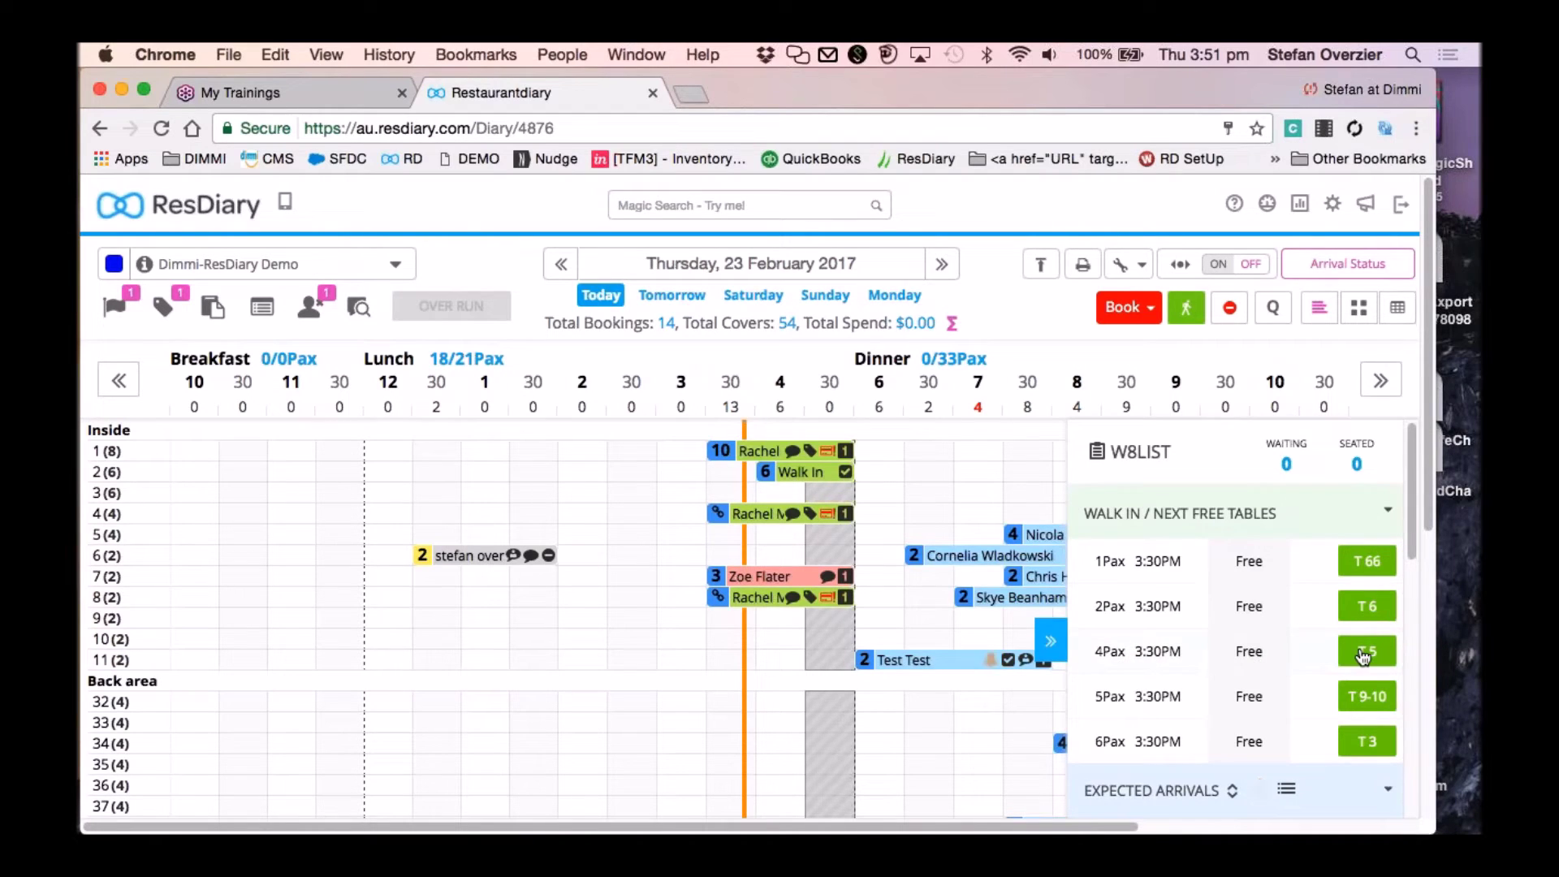
click(1152, 652)
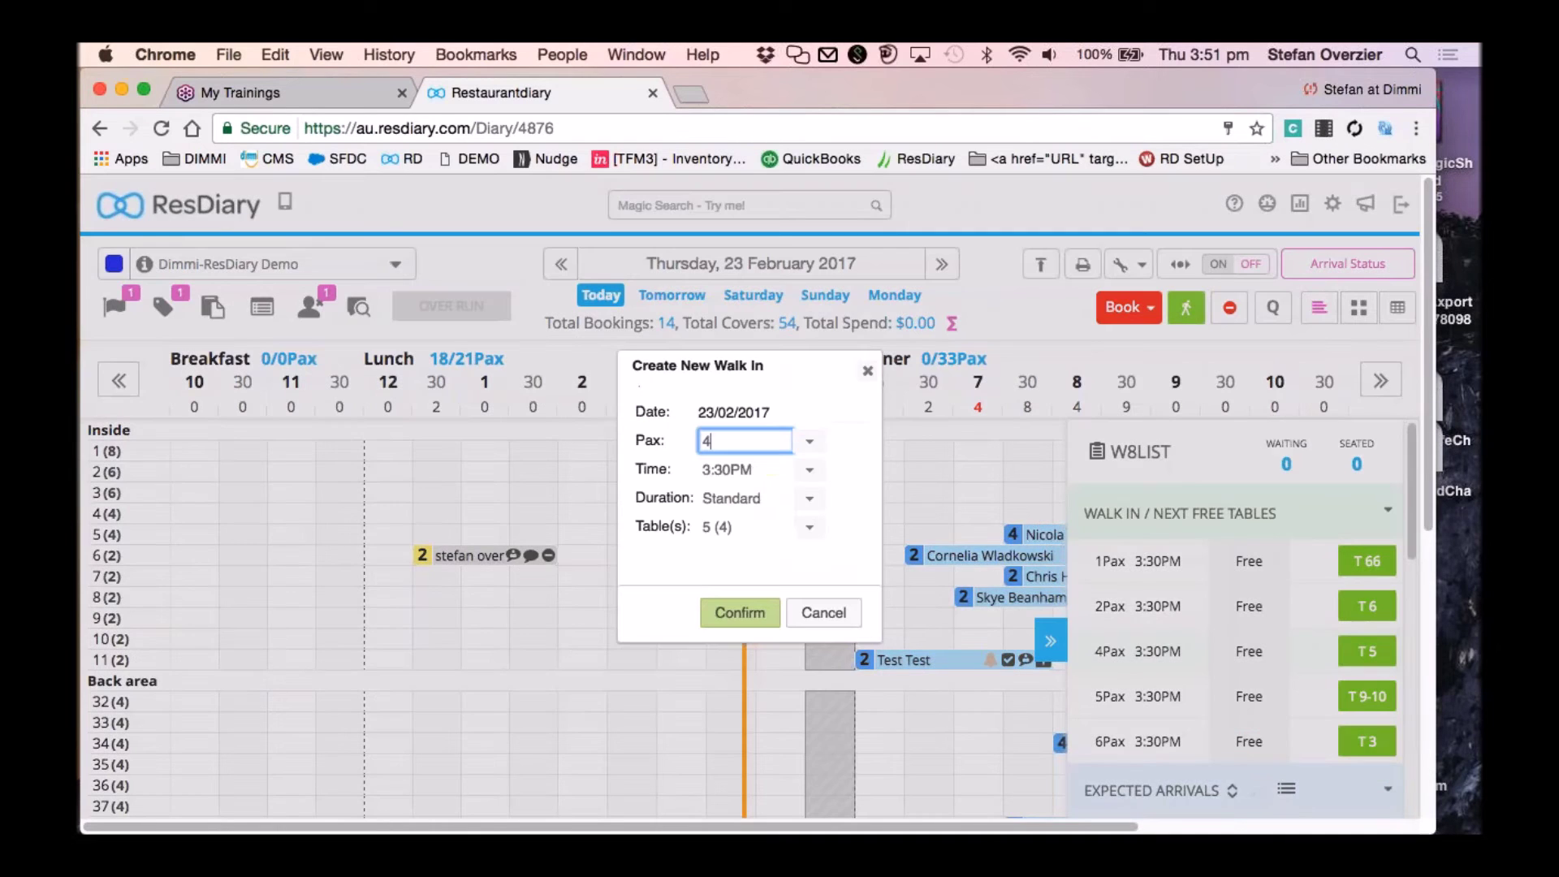
click(747, 607)
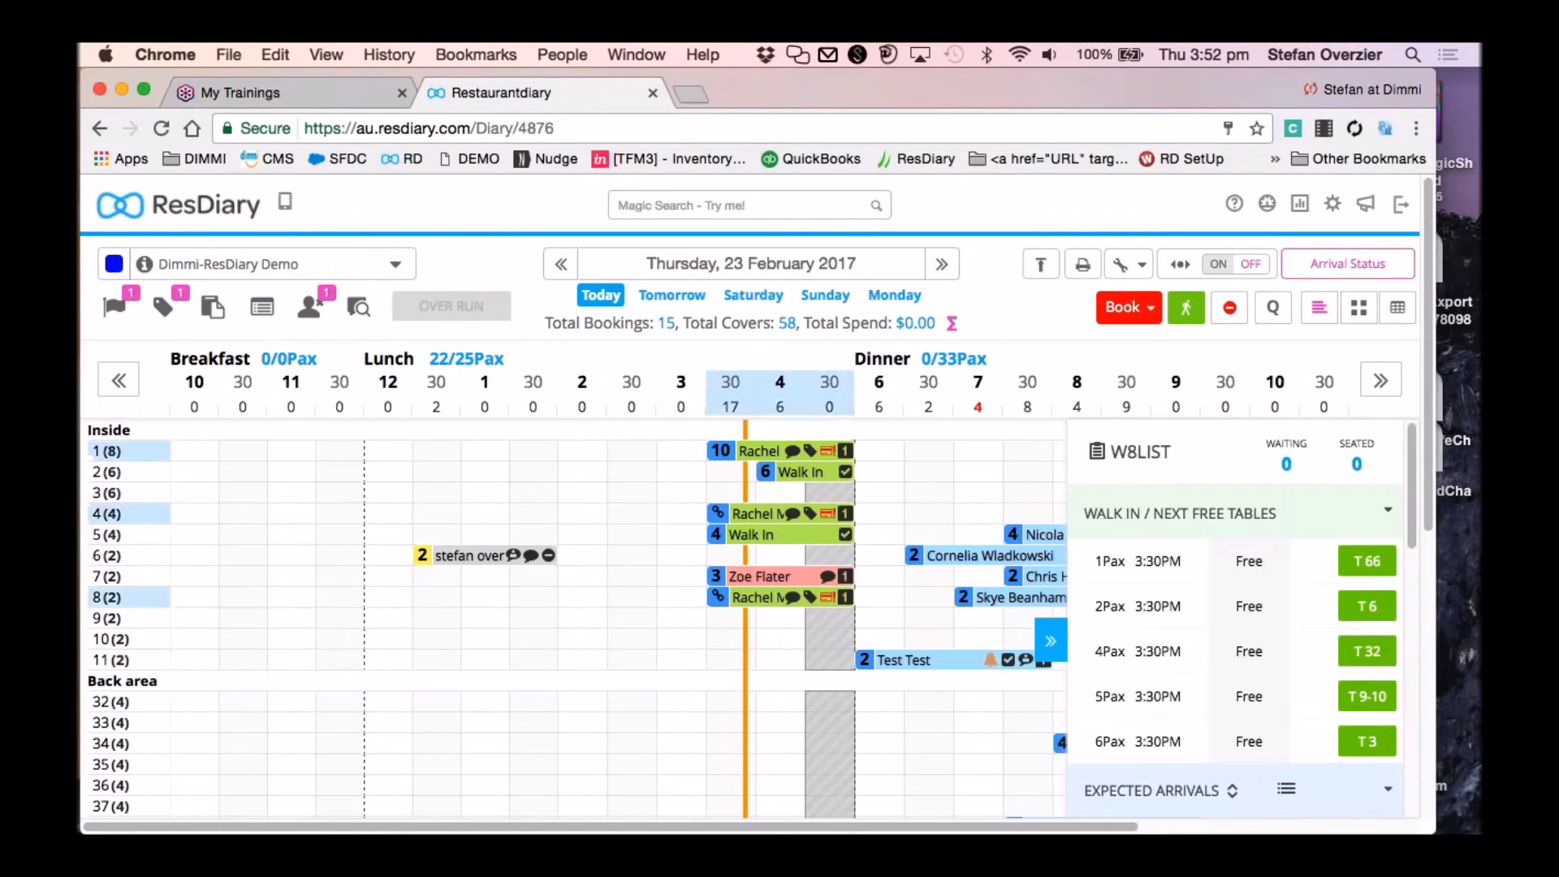
Move the seated 10-person booking's arrival to 2:30 PM and extend its leave time to 7:00 PM.
mouse_move(754, 452)
drag(754, 448, 610, 452)
click(781, 593)
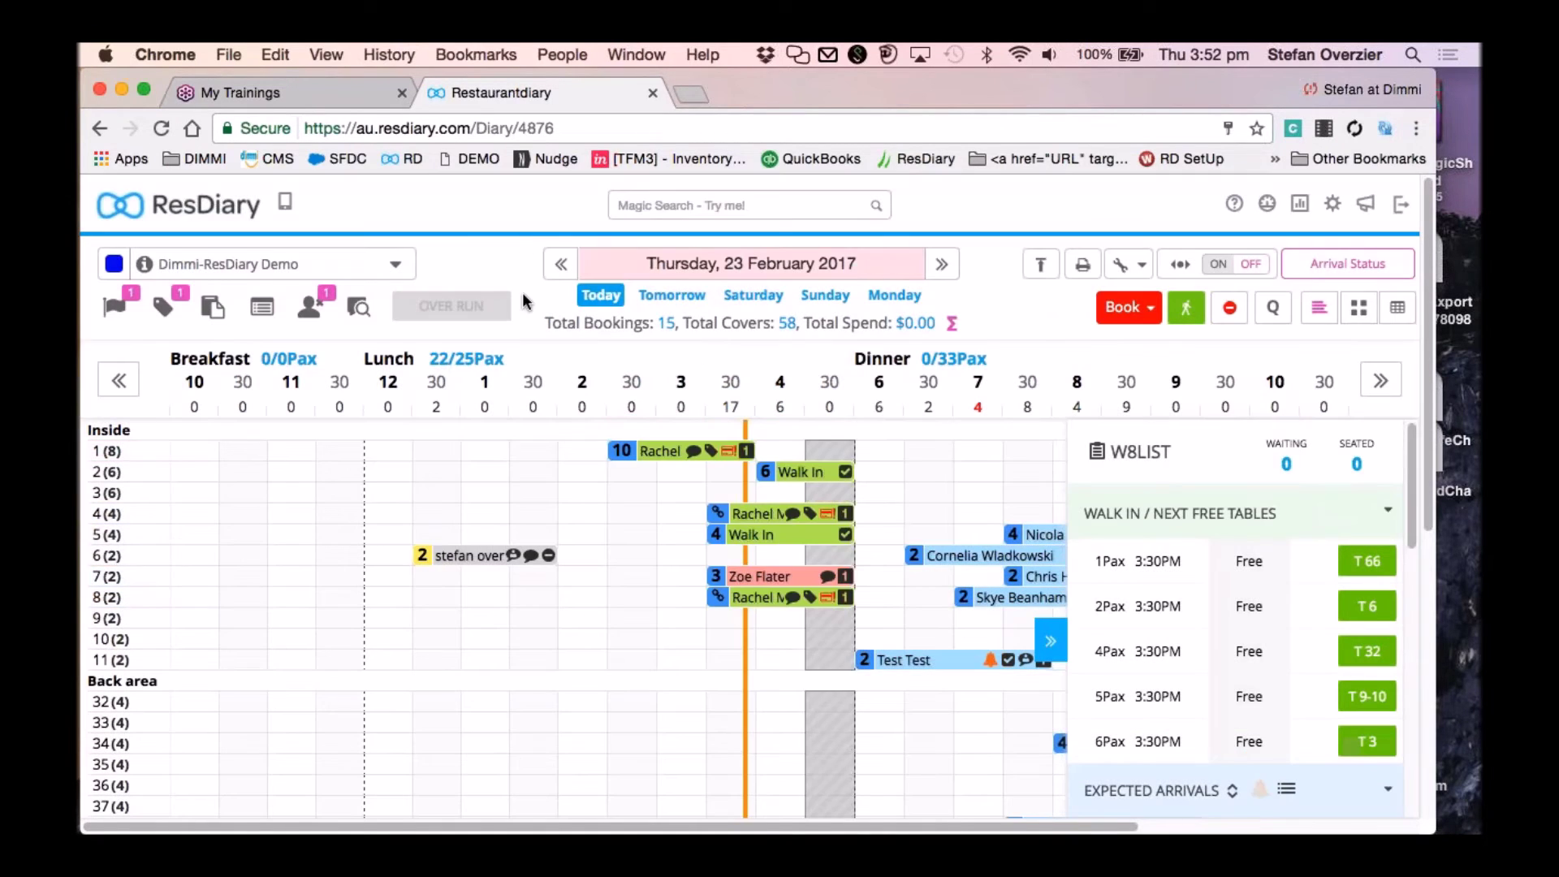
drag(848, 449, 939, 450)
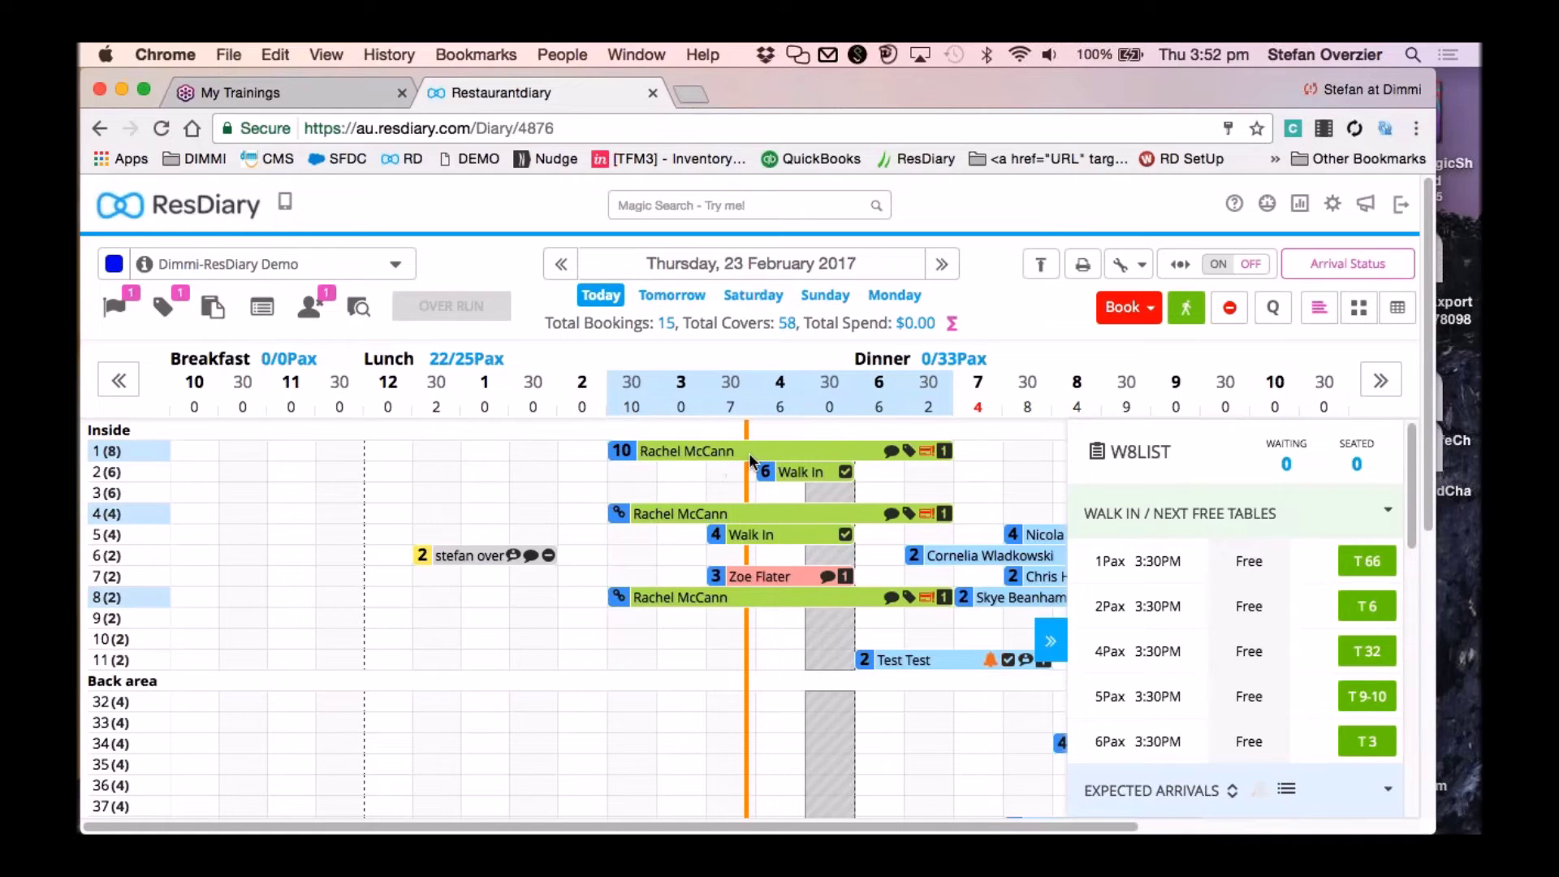
Set the status of the seated 10-person booking on tables 1, 4 and 8 to Closed.
mouse_move(749, 451)
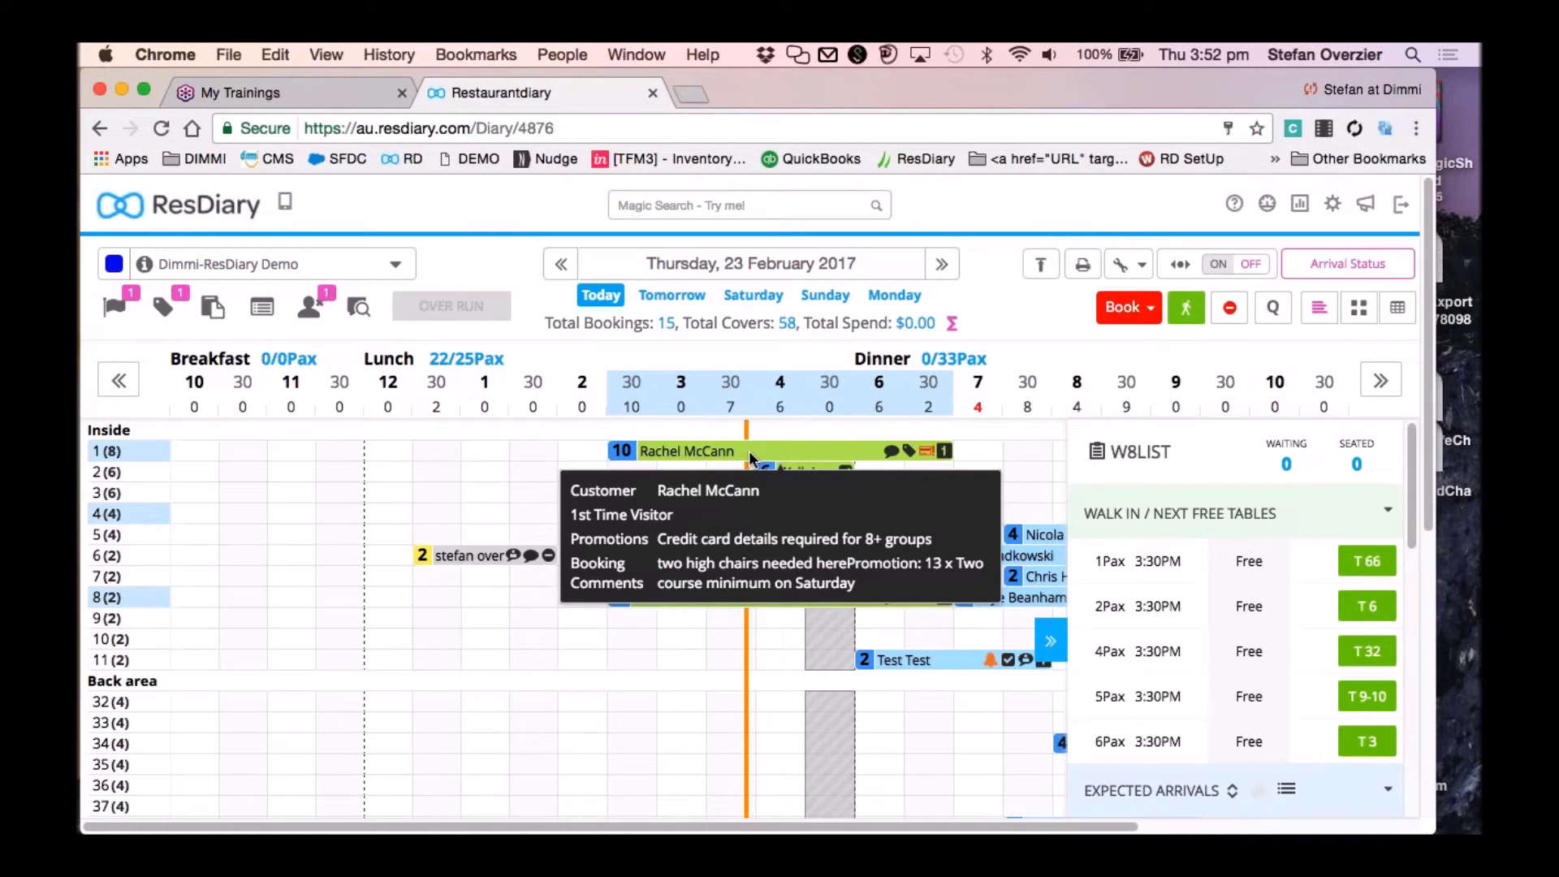
click(749, 450)
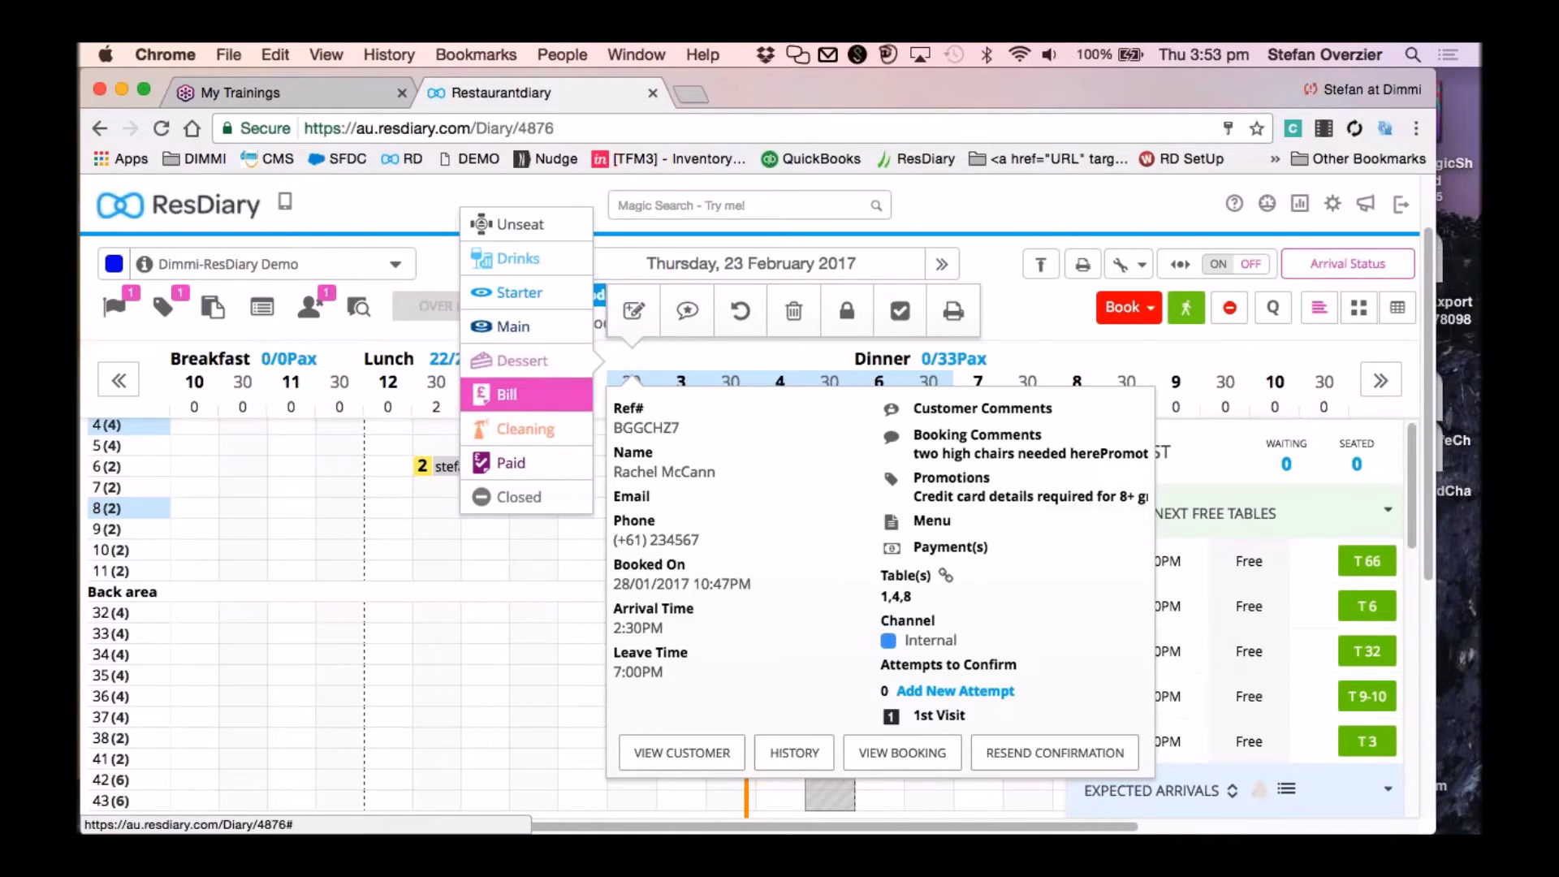
click(522, 504)
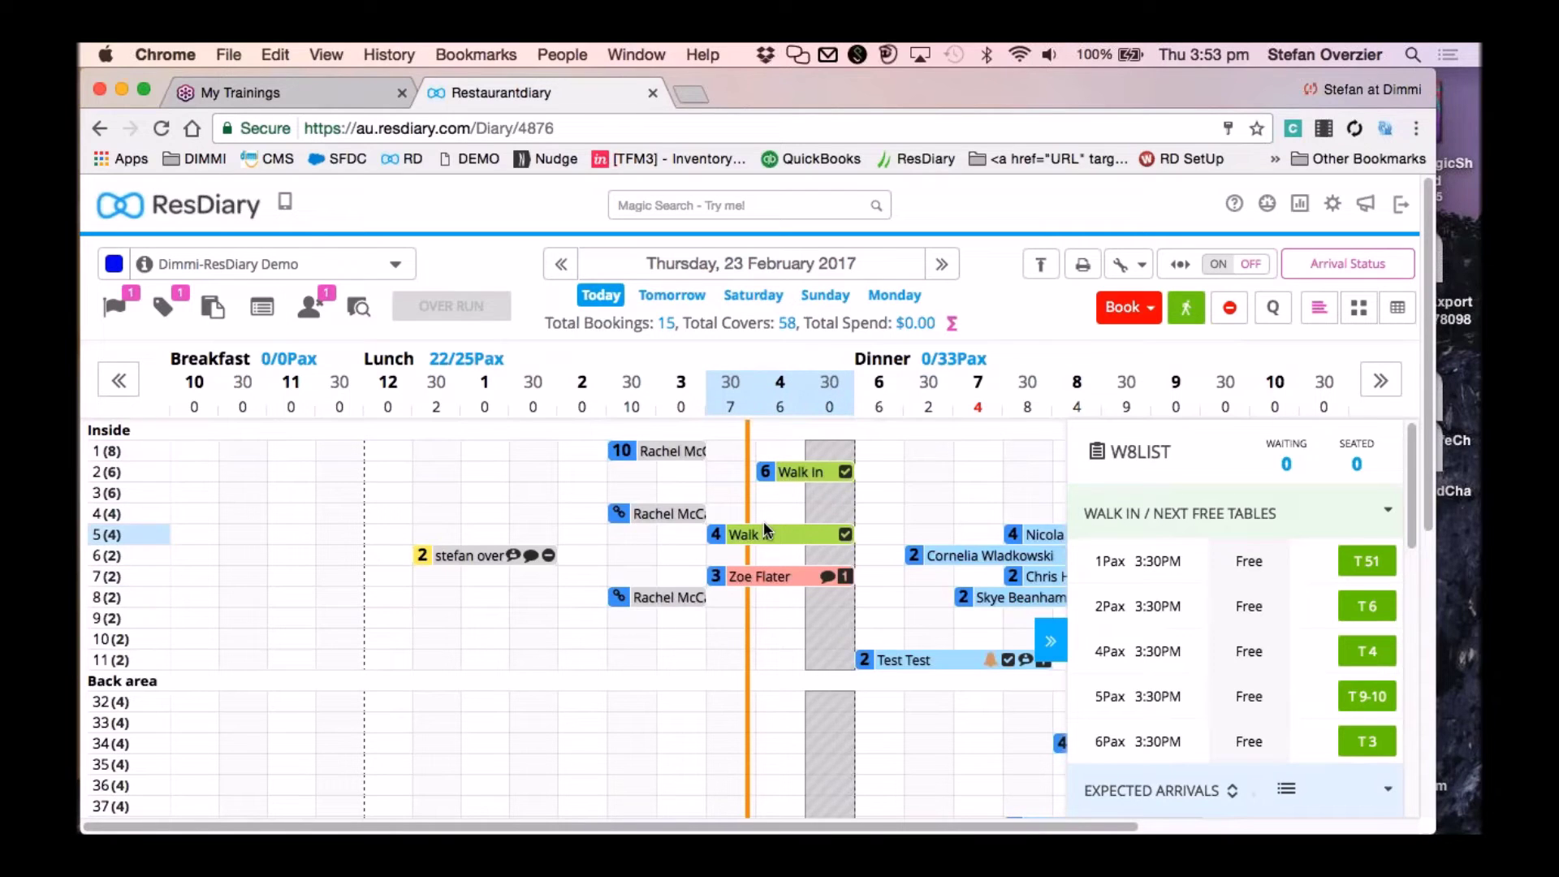
Collapse the next free tables list and examine the 3:30 PM 3-person booking in the expected arrivals.
scroll(772, 490, down, 1)
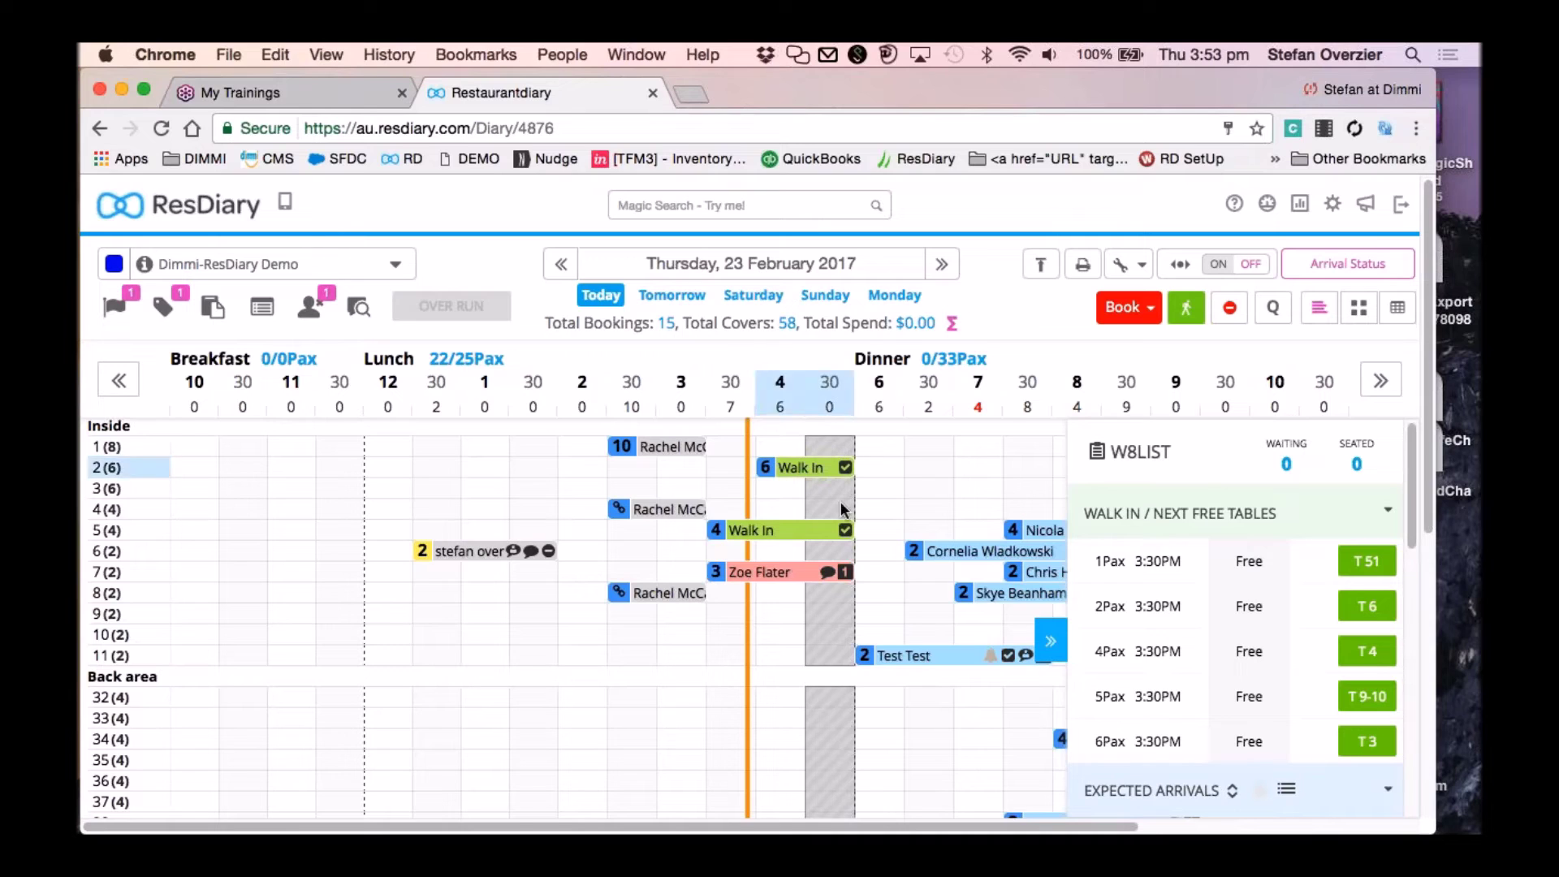
mouse_move(760, 575)
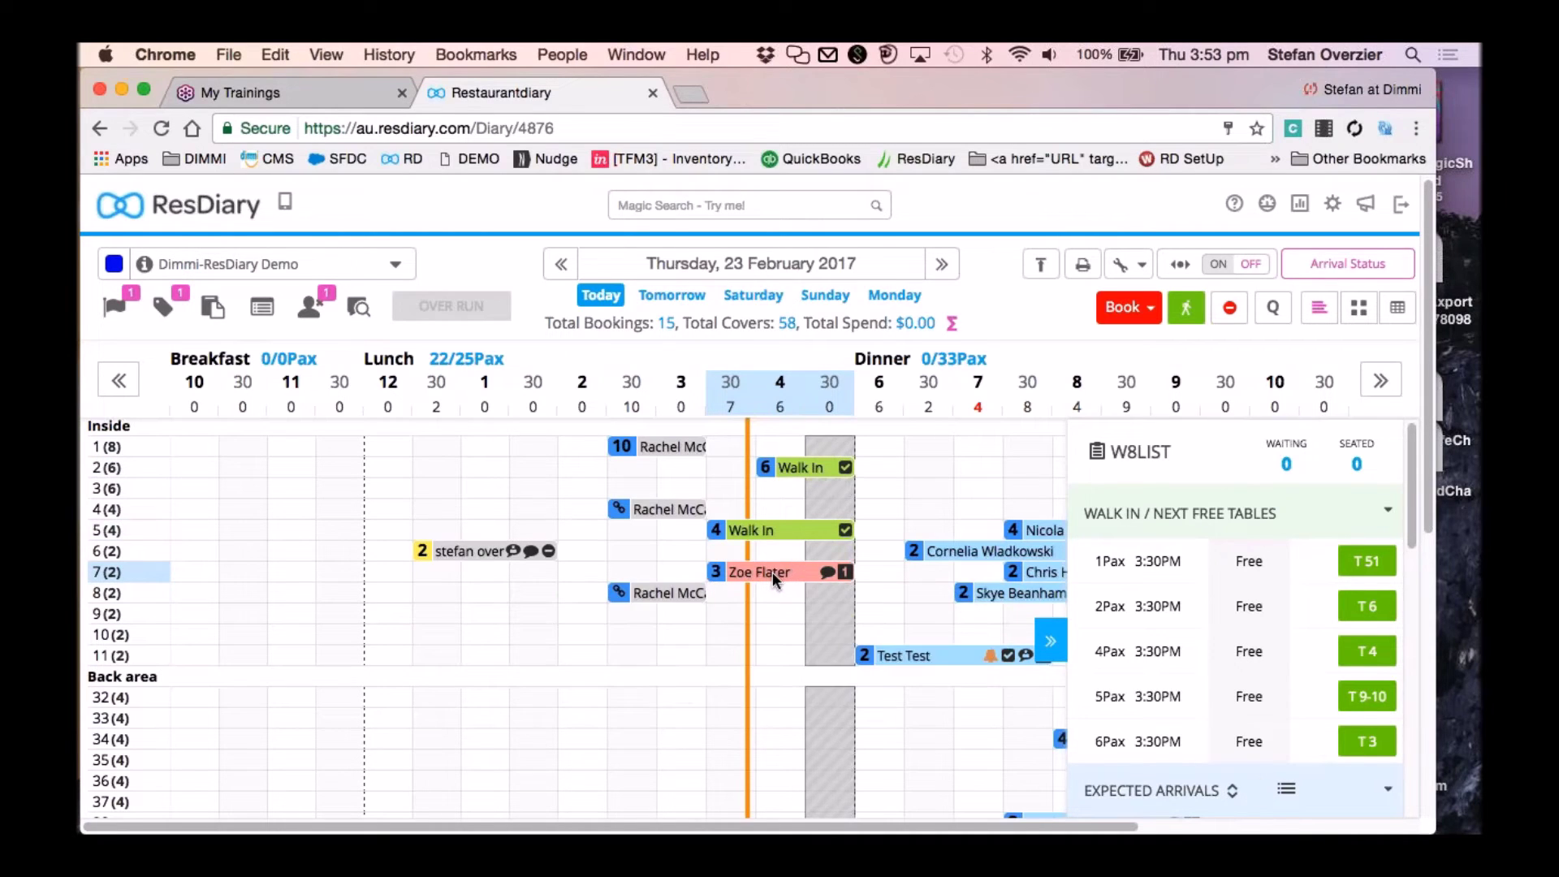
click(1388, 510)
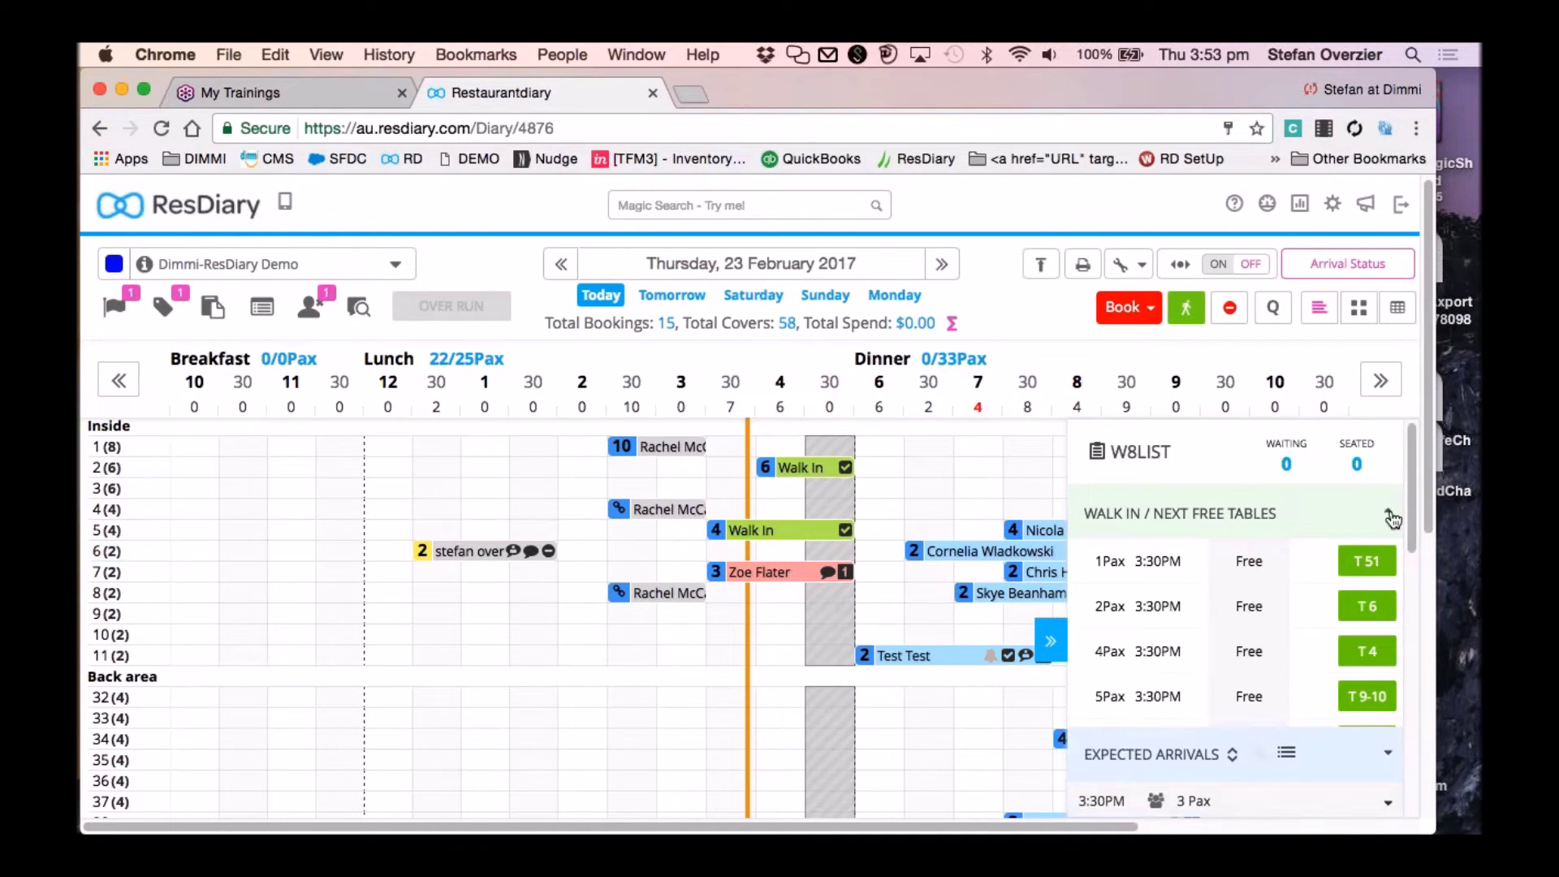
scroll(1319, 603, down, 2)
mouse_move(1167, 606)
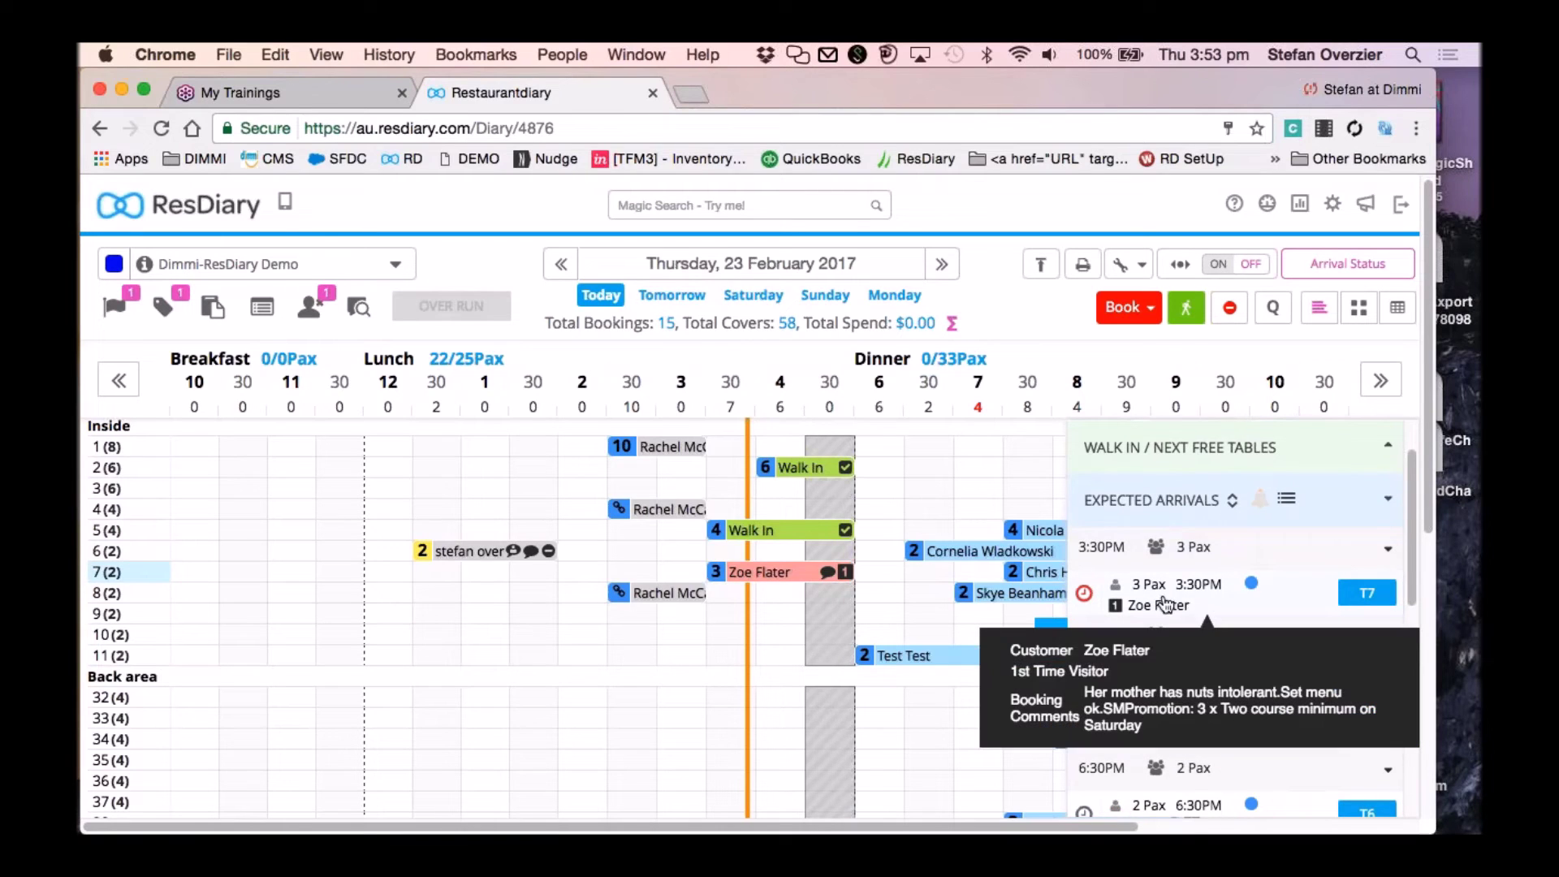
Open the customer and booking comments of the 3:30 PM 3-person expected arrival for editing and save them.
click(1085, 601)
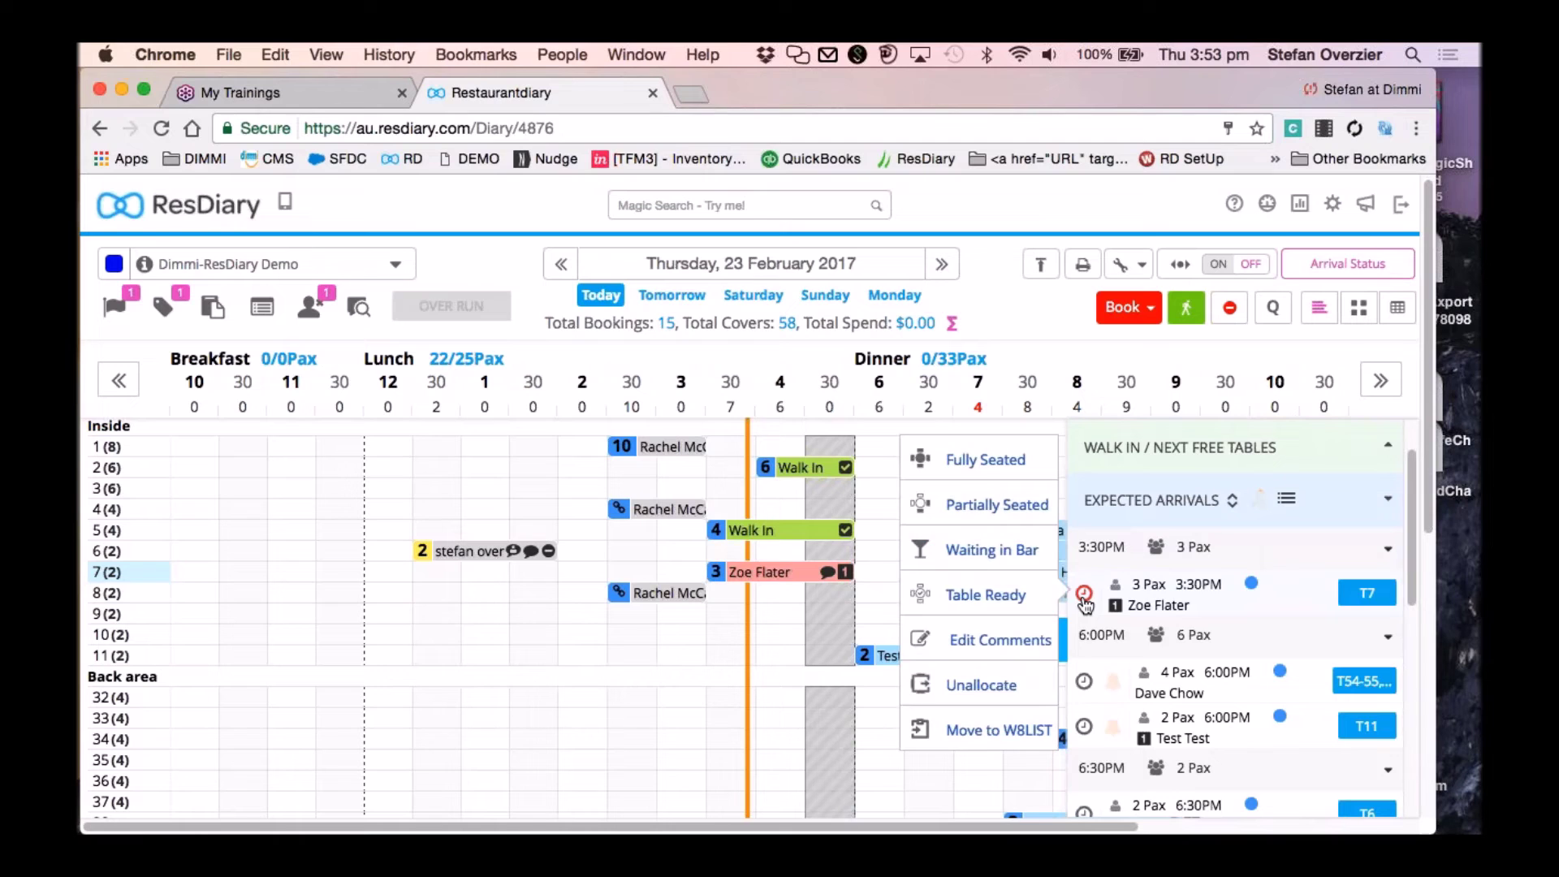
click(1010, 640)
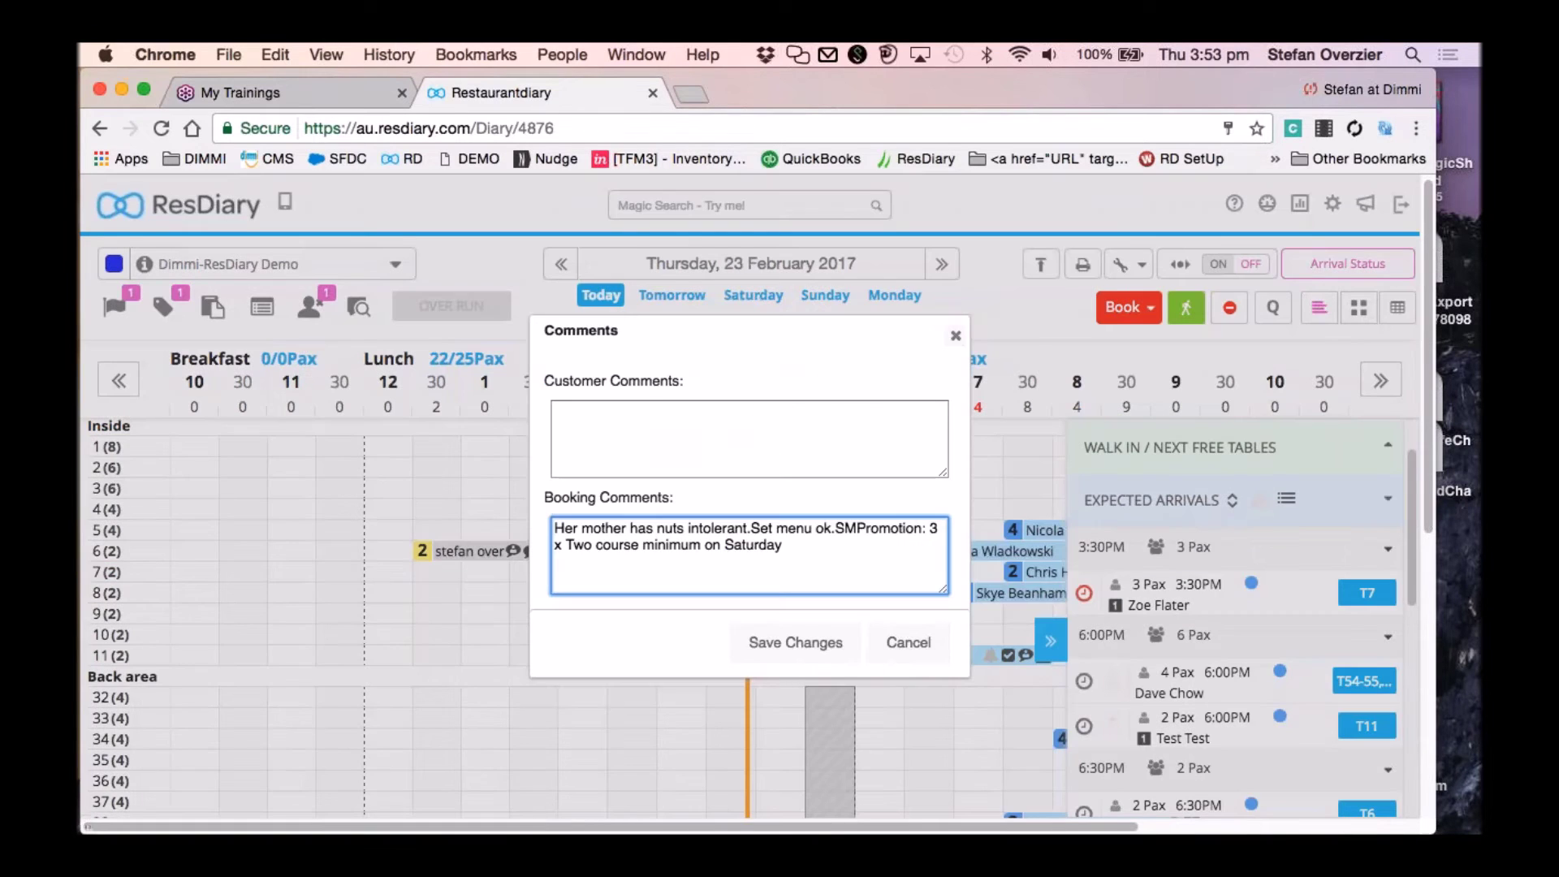
click(647, 430)
click(800, 639)
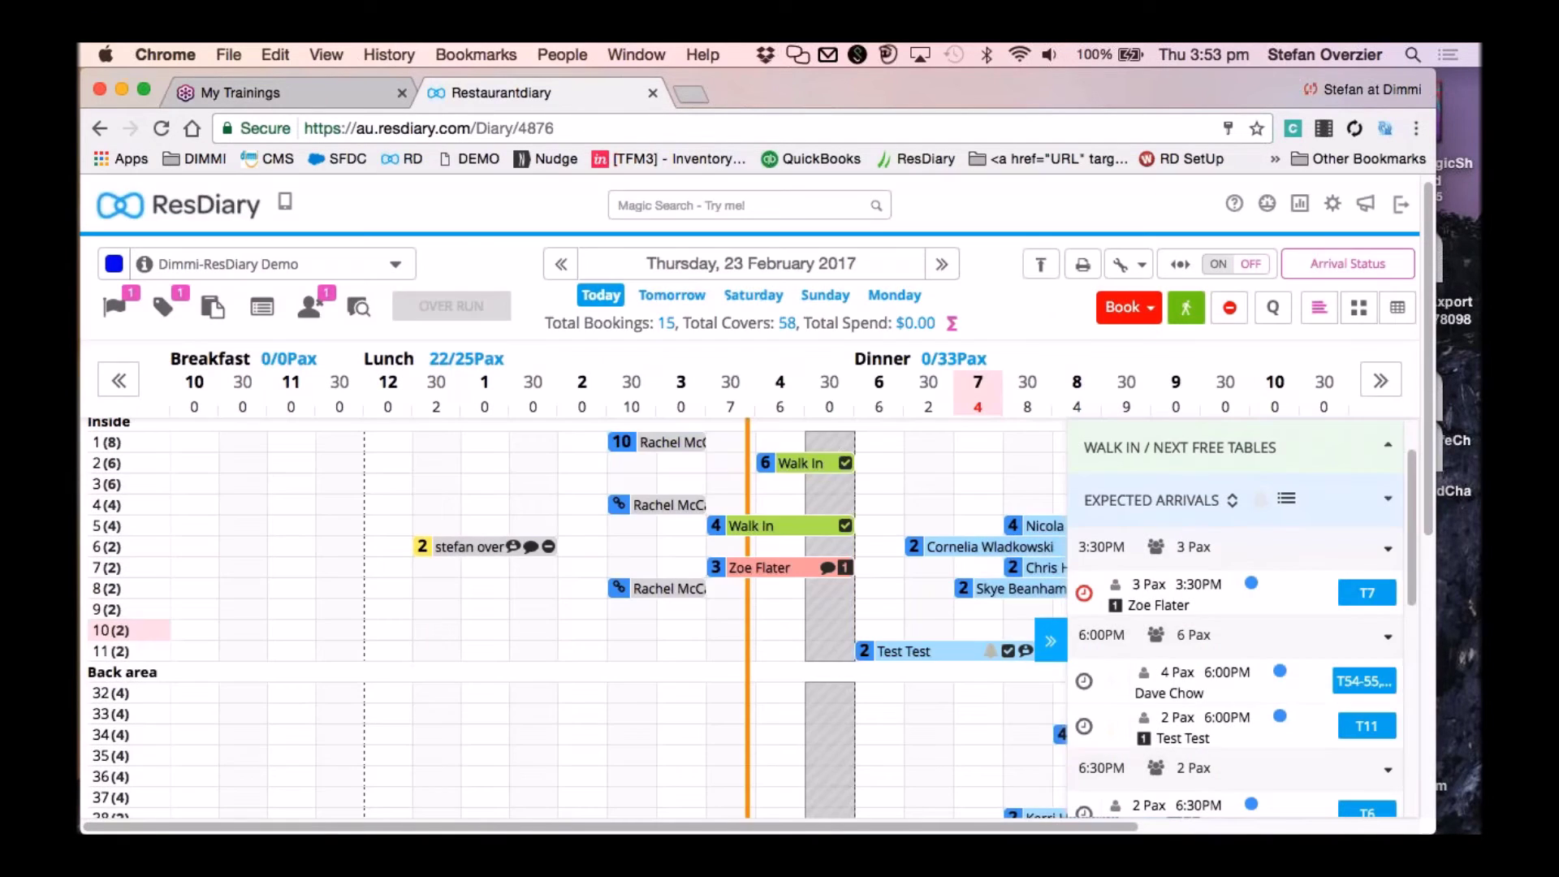
mouse_move(1177, 597)
mouse_move(772, 565)
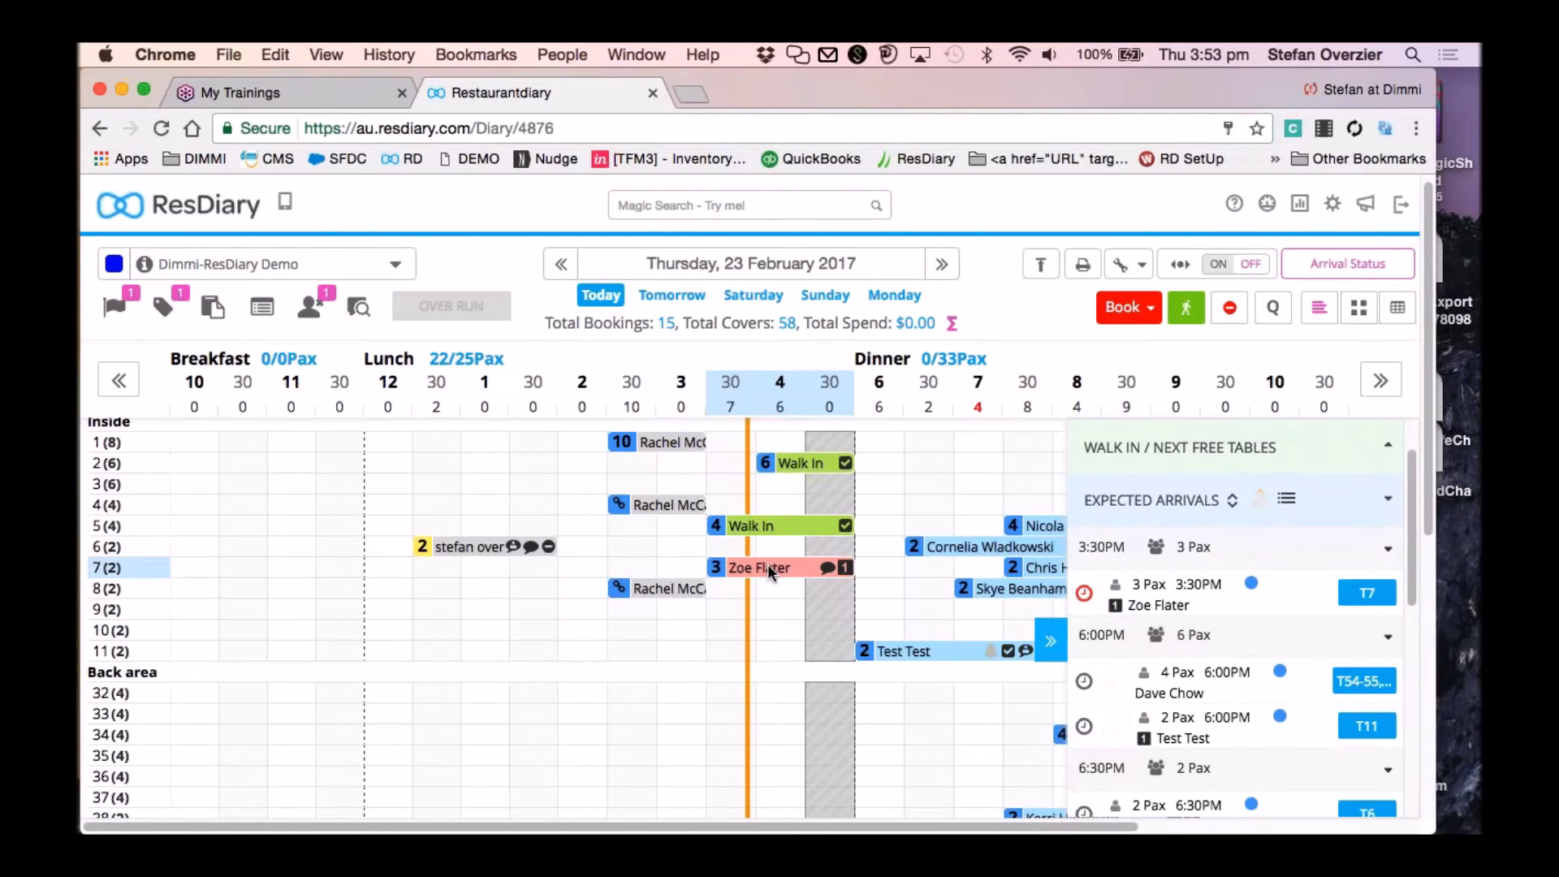
scroll(873, 626, up, 1)
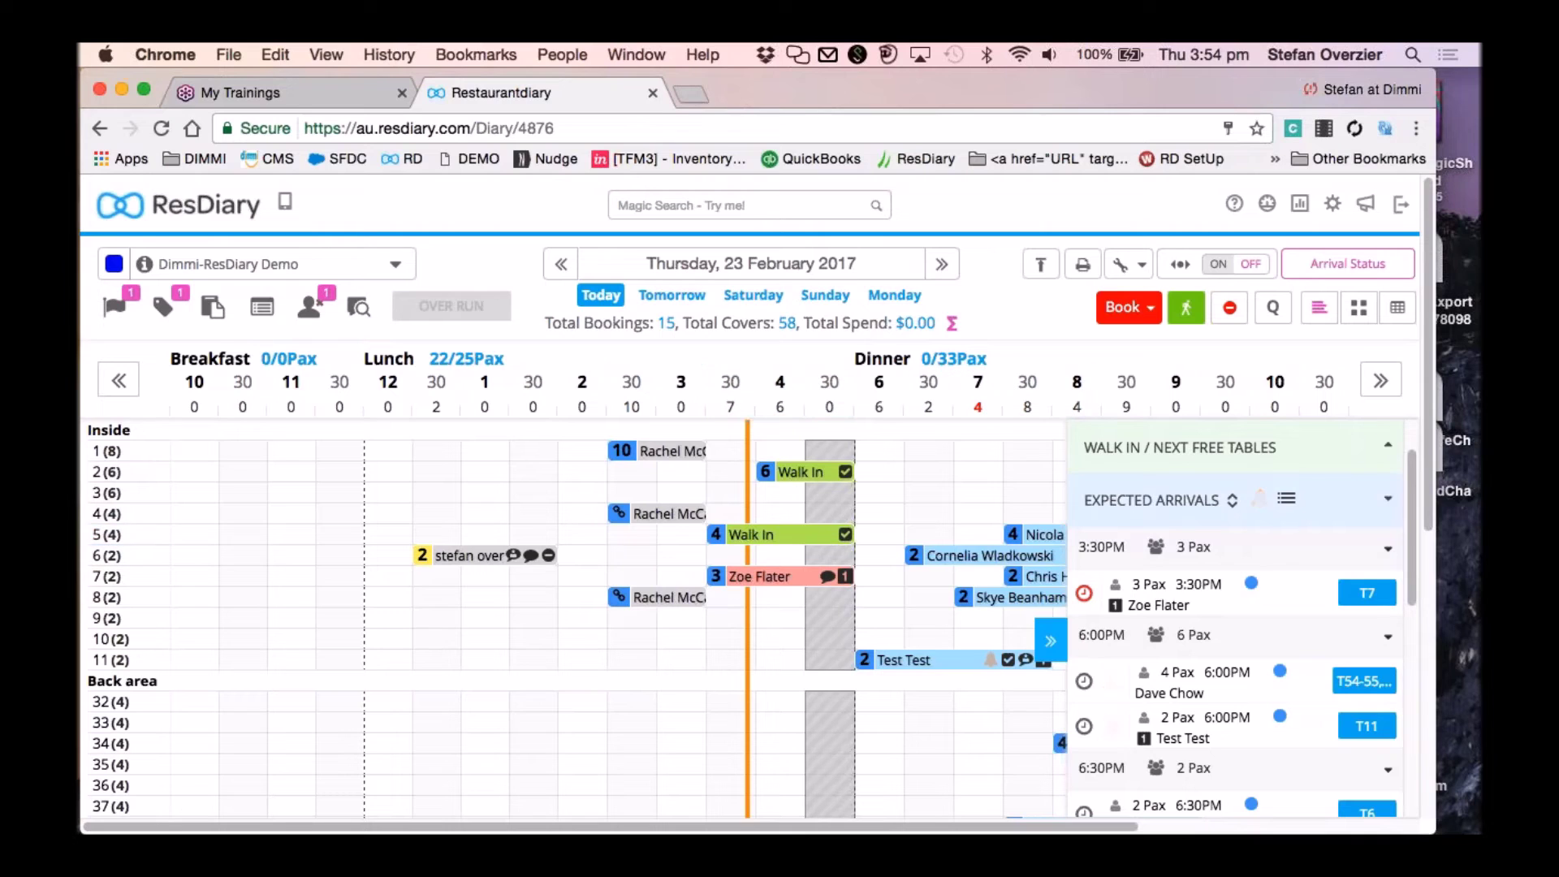
Hide the expected arrivals side panel and move the 6:30 PM 2-person booking from table 6 to table 10.
click(1050, 641)
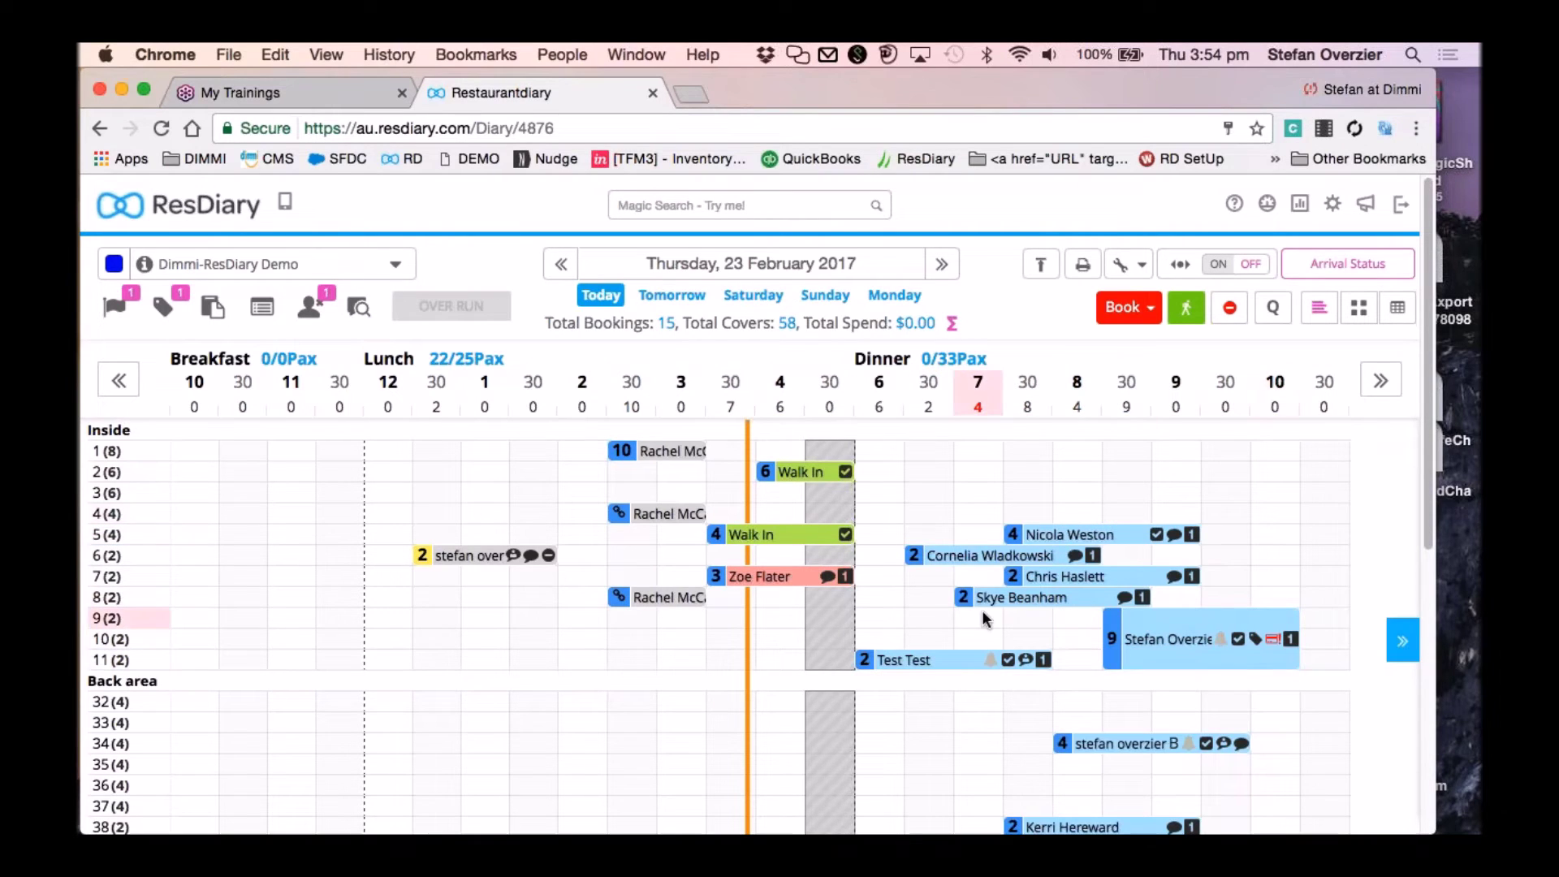
scroll(1137, 649, down, 3)
scroll(1205, 672, up, 3)
scroll(1205, 674, down, 3)
scroll(1210, 670, up, 3)
scroll(967, 570, down, 1)
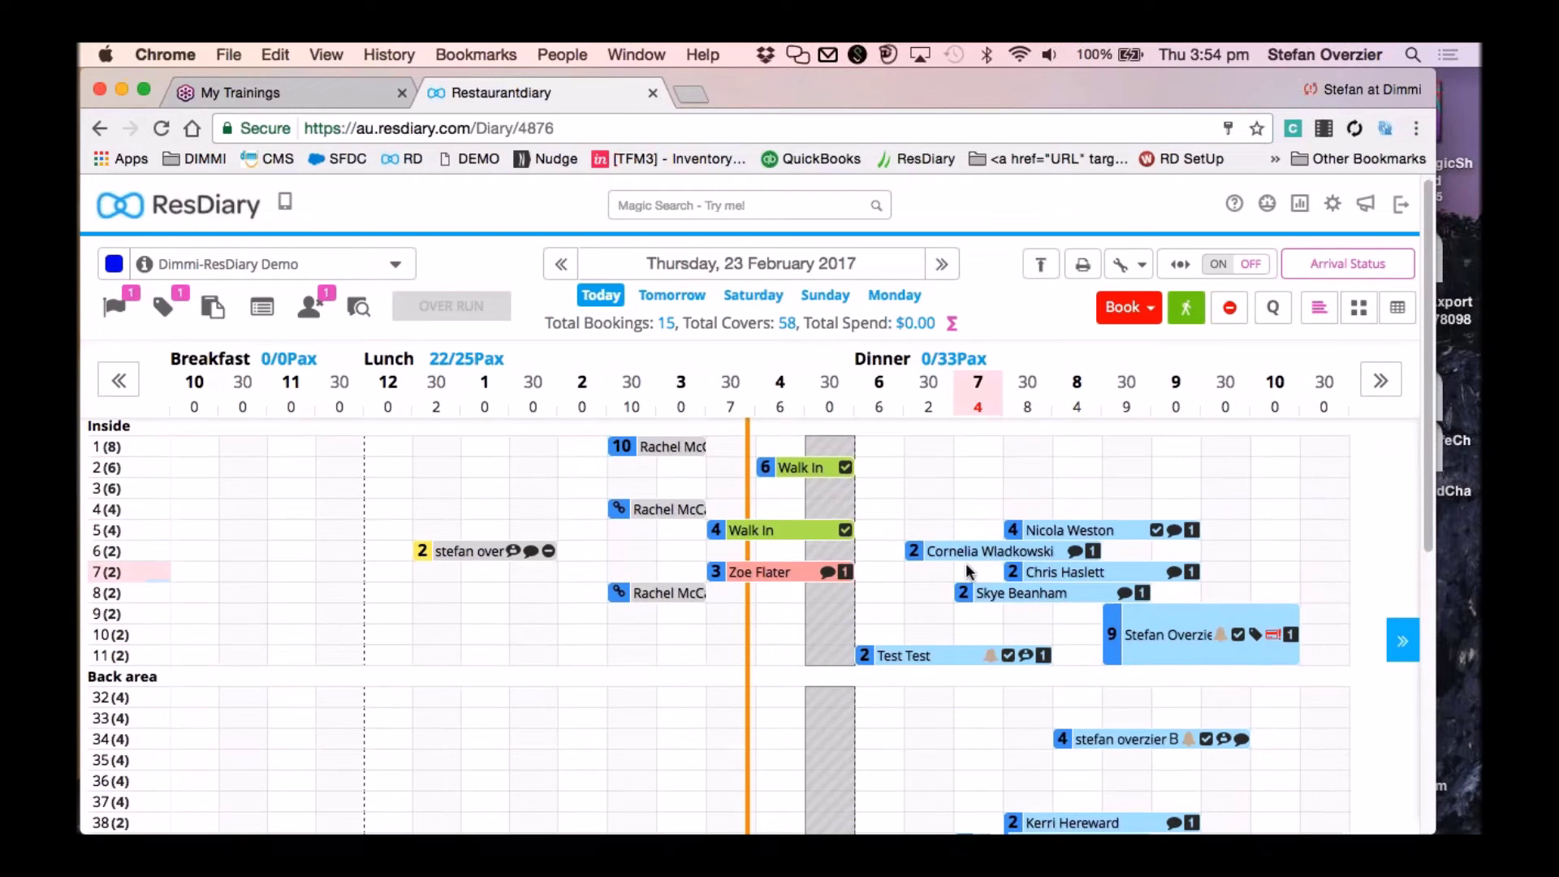
drag(966, 553, 933, 633)
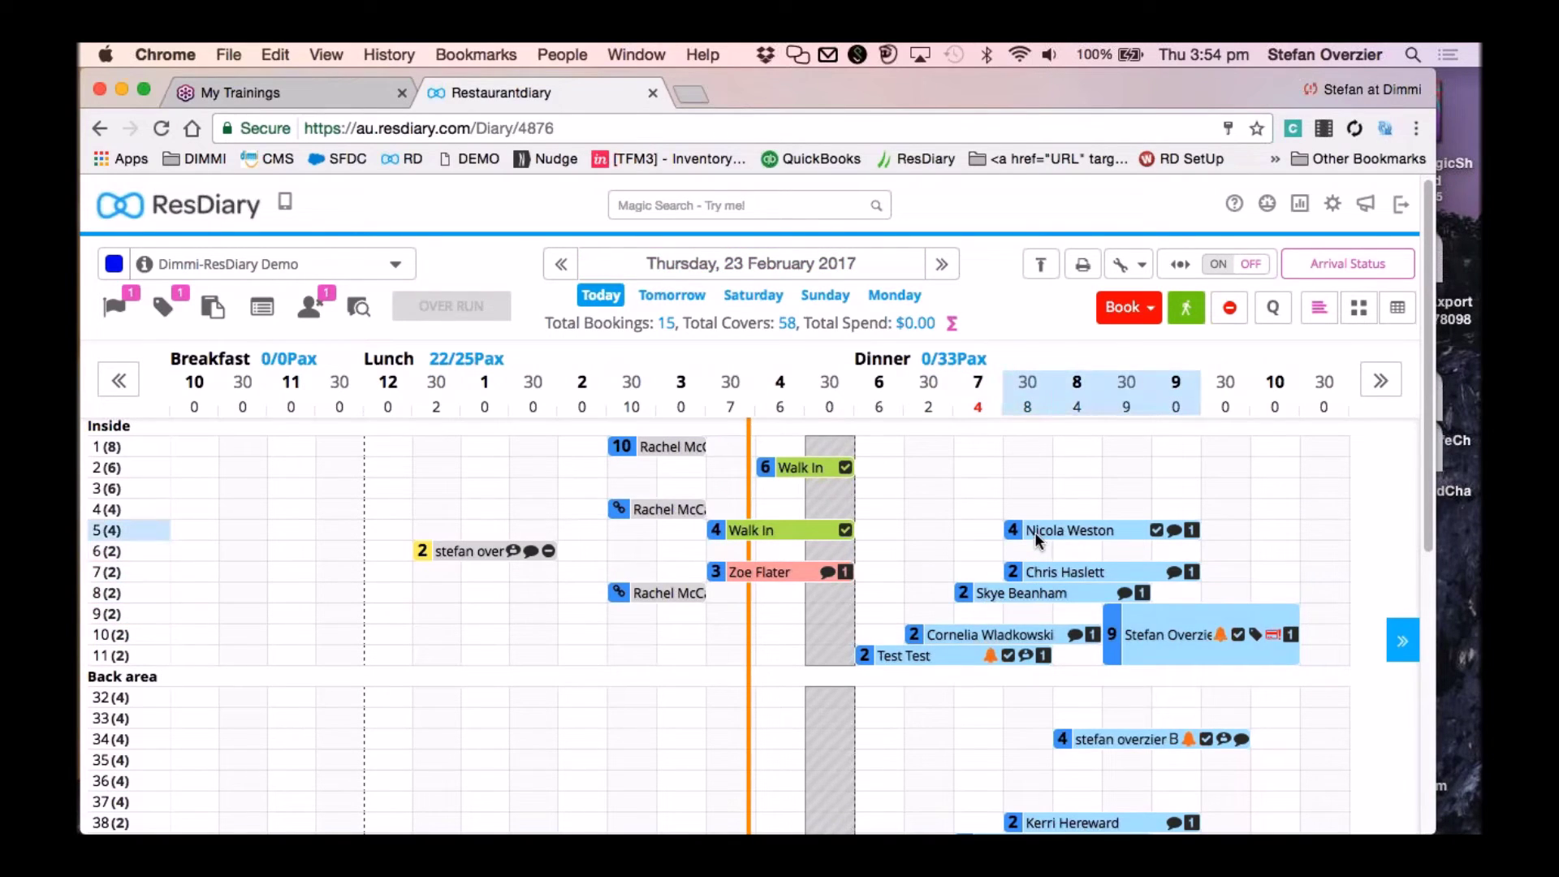
Move the 7:30 PM 4-person booking from table 5 to table 4, and swap the early dinner bookings on tables 10 and 11.
mouse_move(1034, 532)
mouse_down()
mouse_move(1034, 447)
mouse_move(1034, 509)
mouse_up()
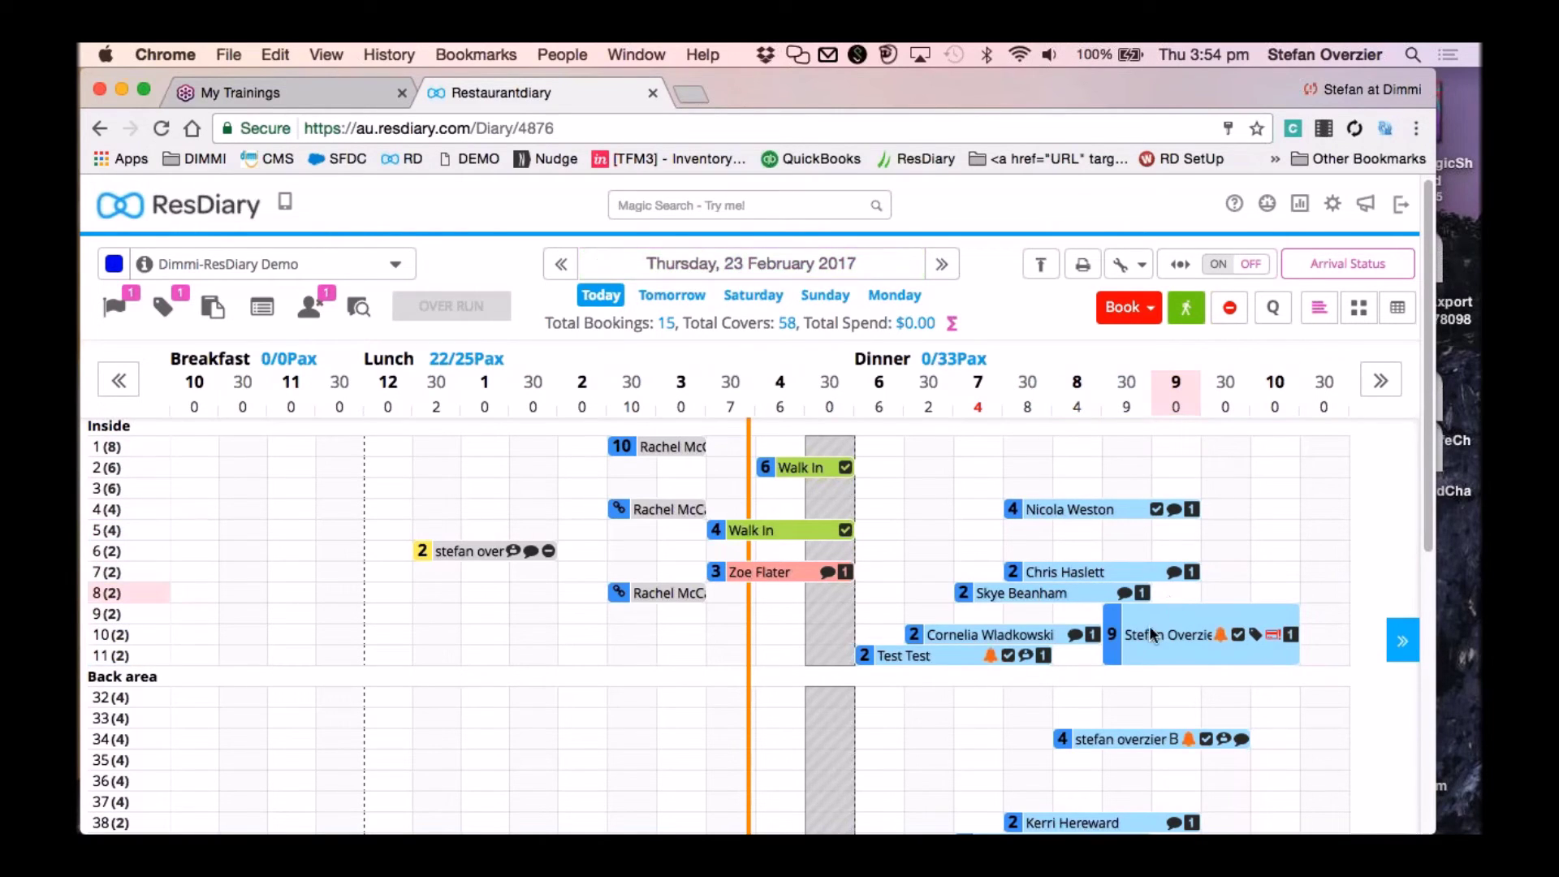
mouse_move(1148, 625)
scroll(1158, 621, down, 1)
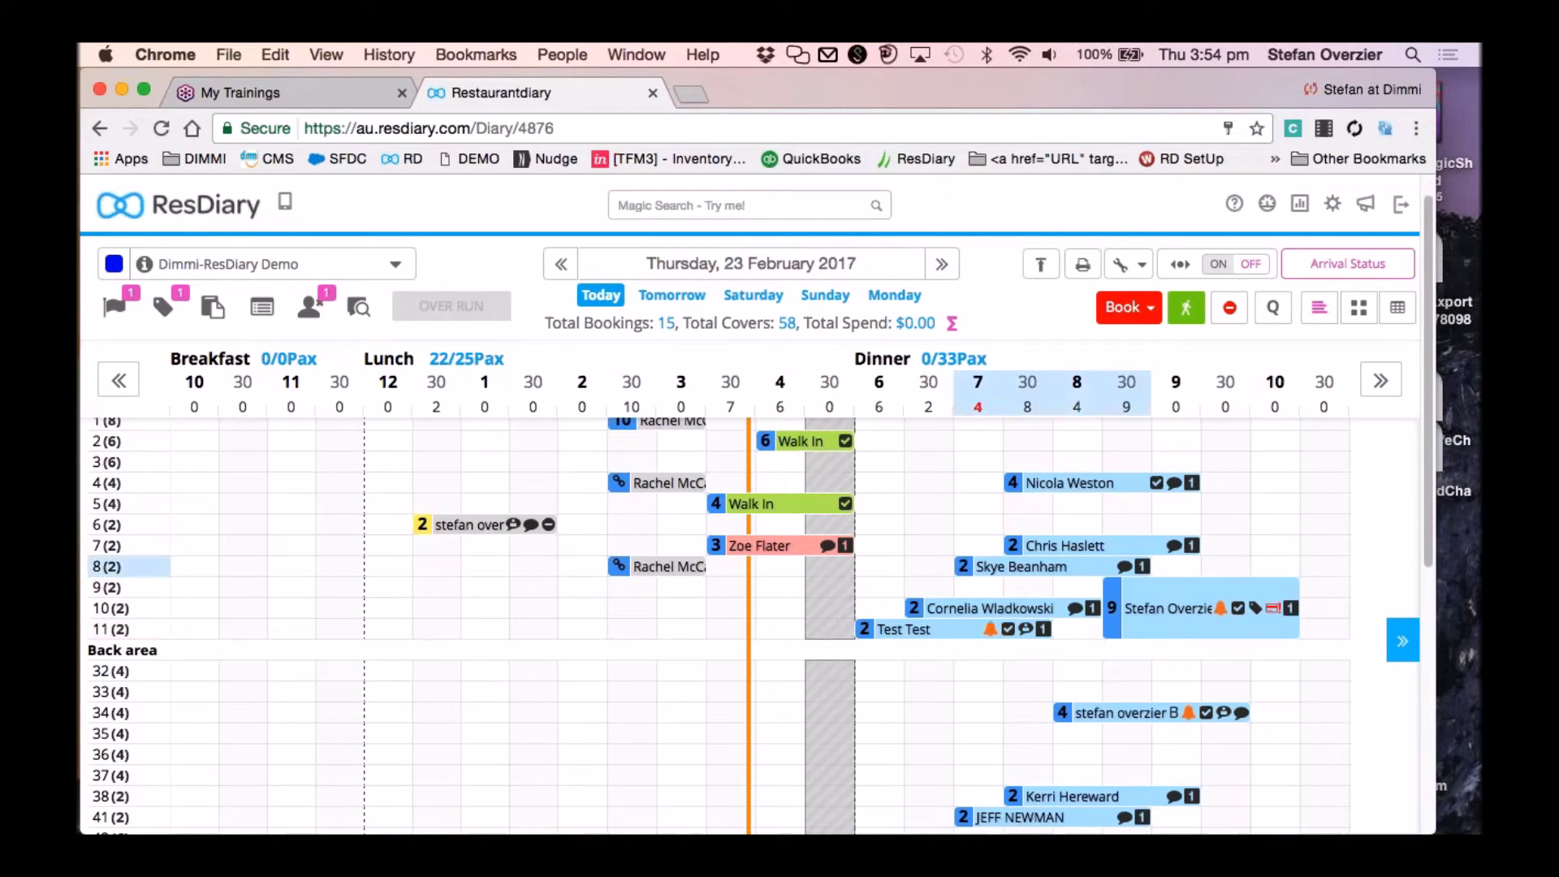
scroll(1118, 645, up, 1)
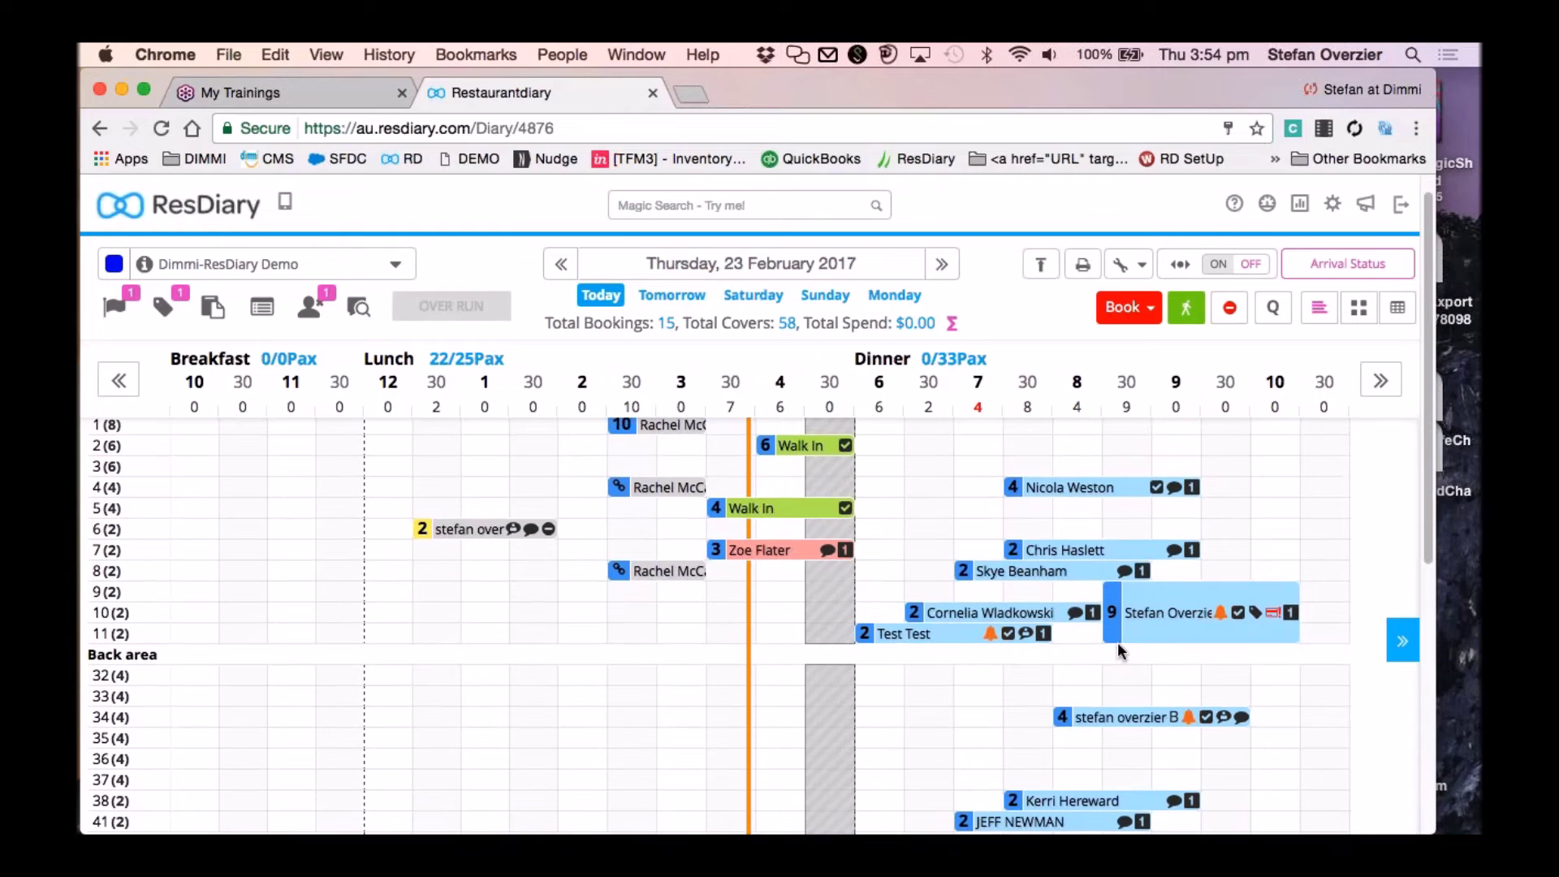
mouse_move(904, 639)
drag(902, 635, 892, 612)
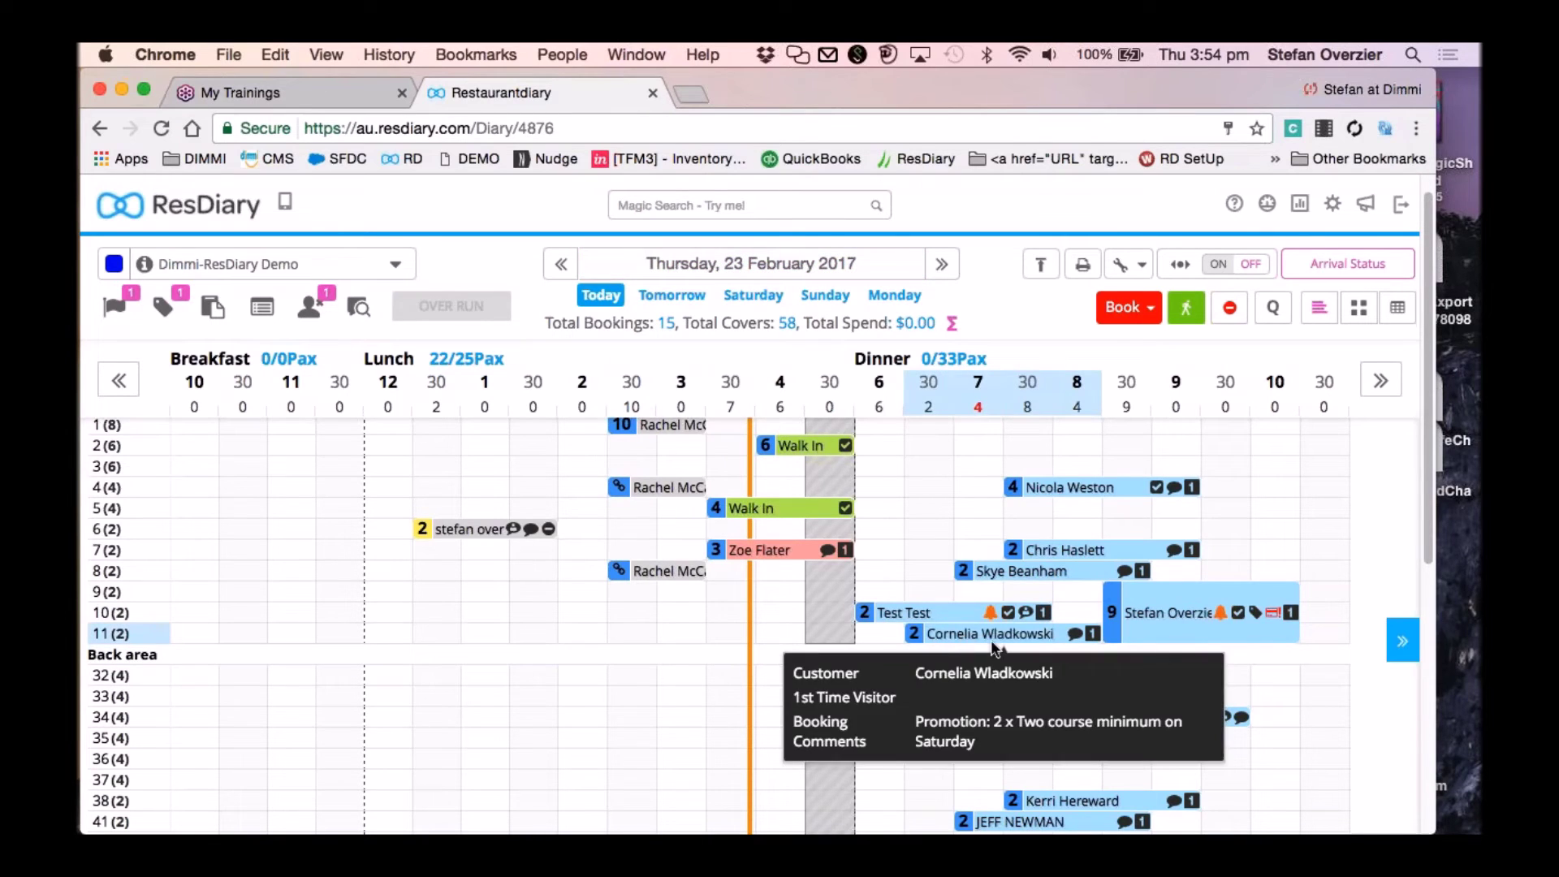
Swap the 7:30 PM 2-person booking on table 38 with the 4-person booking on table 4, accepting the overbooking.
scroll(1129, 733, down, 1)
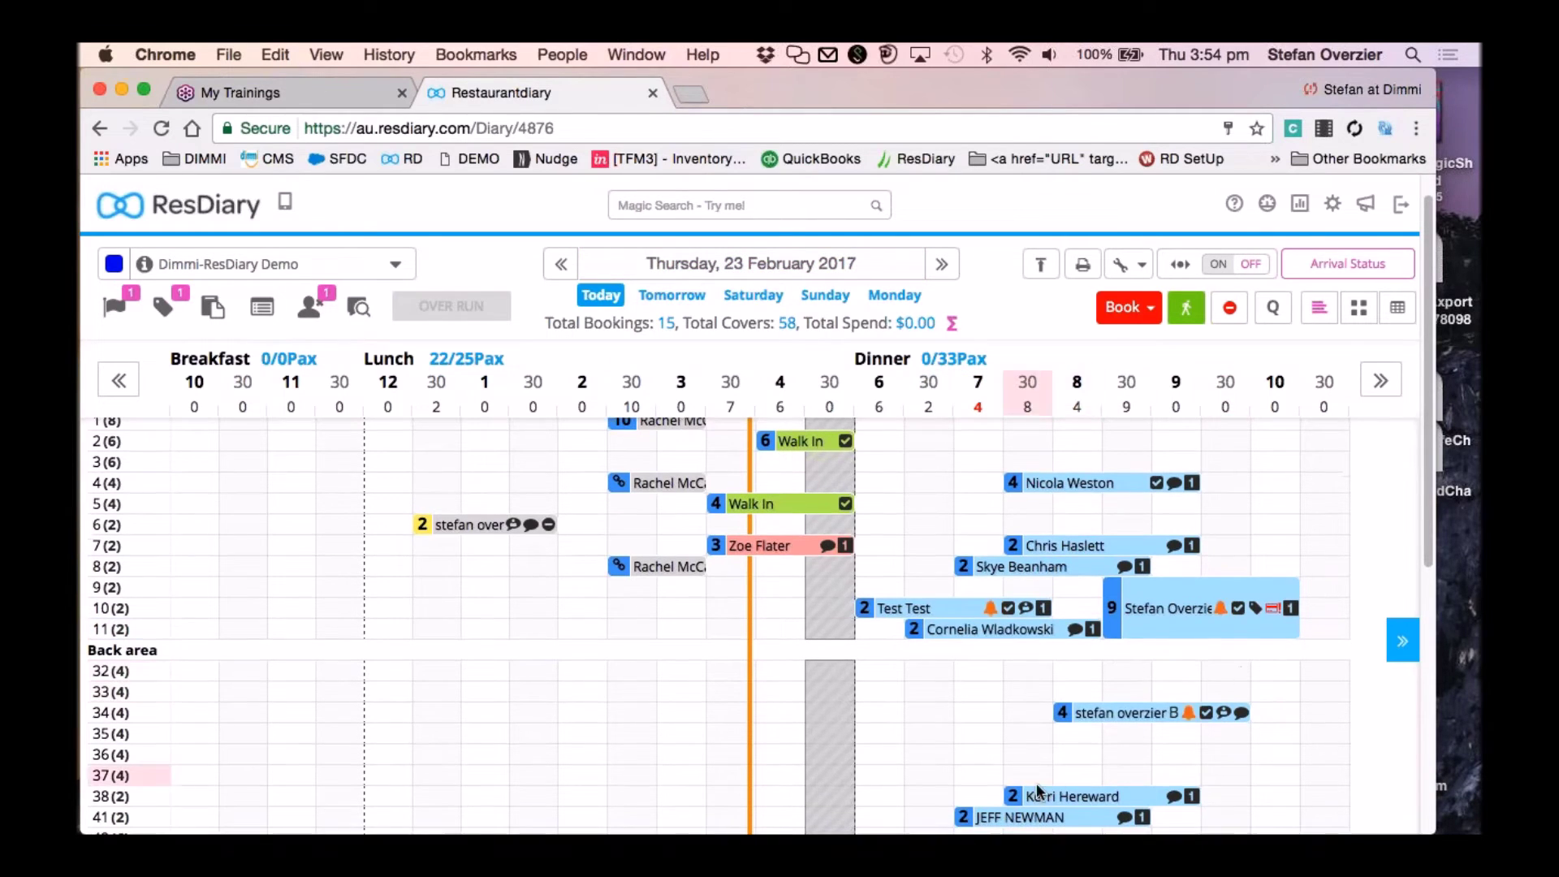
mouse_move(1033, 787)
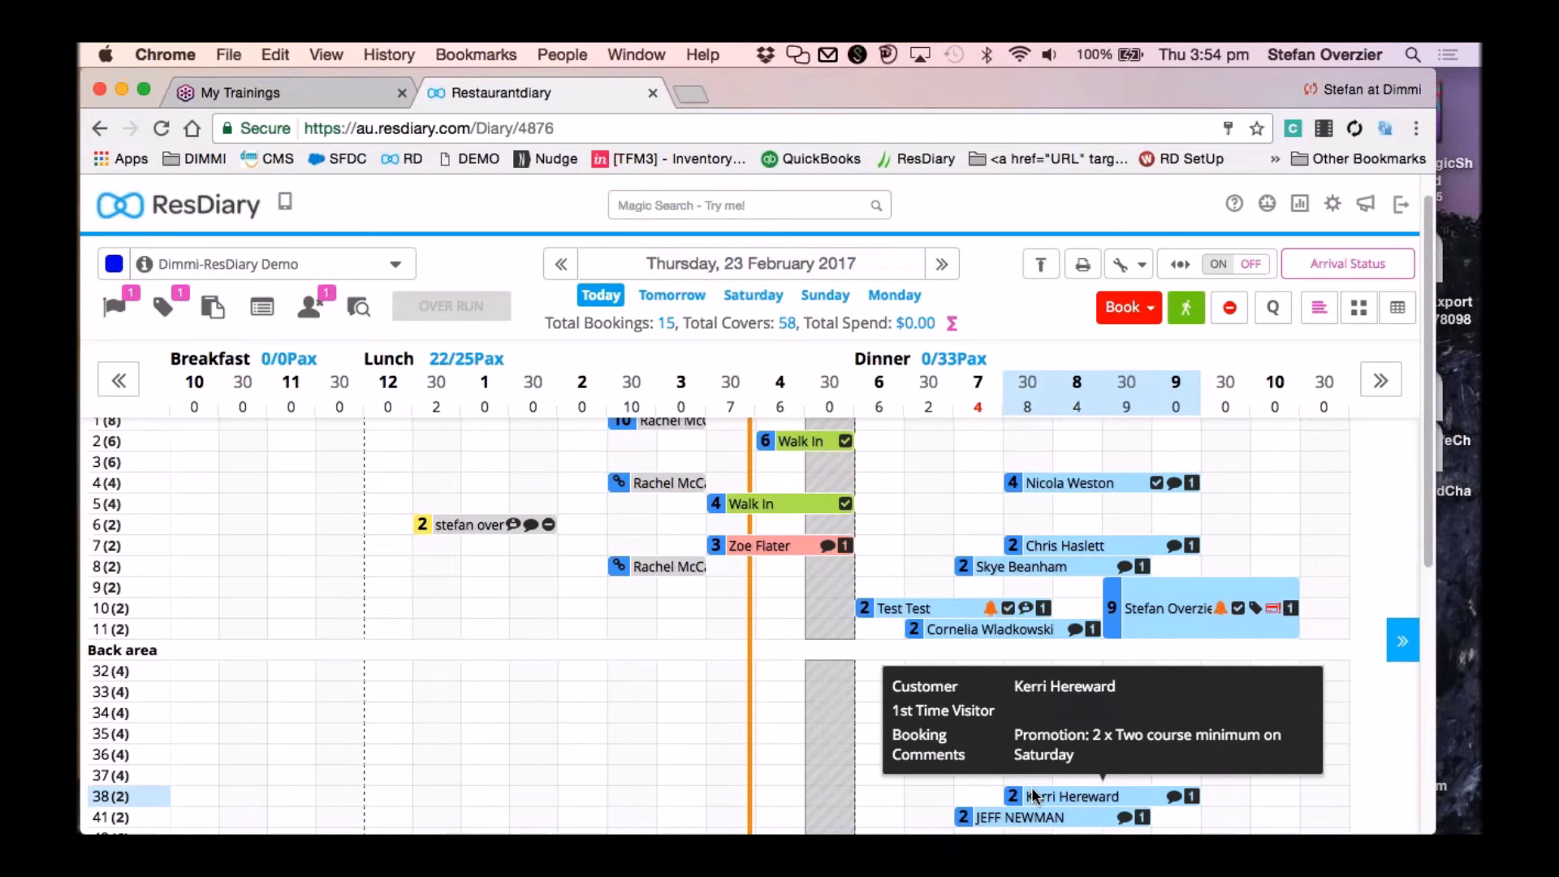
drag(1034, 789, 1035, 490)
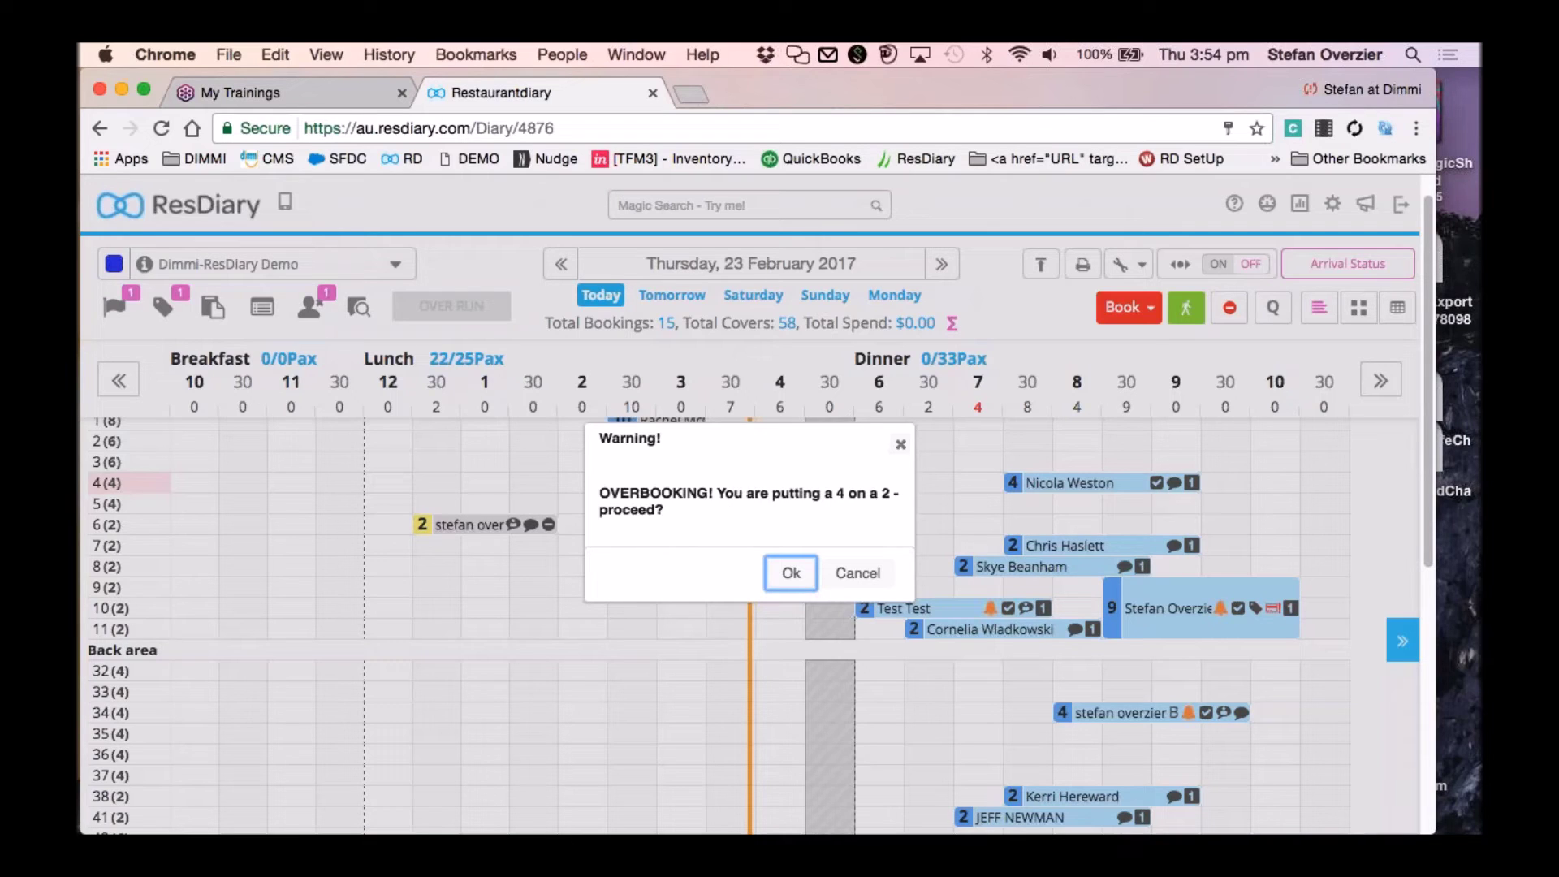
click(792, 575)
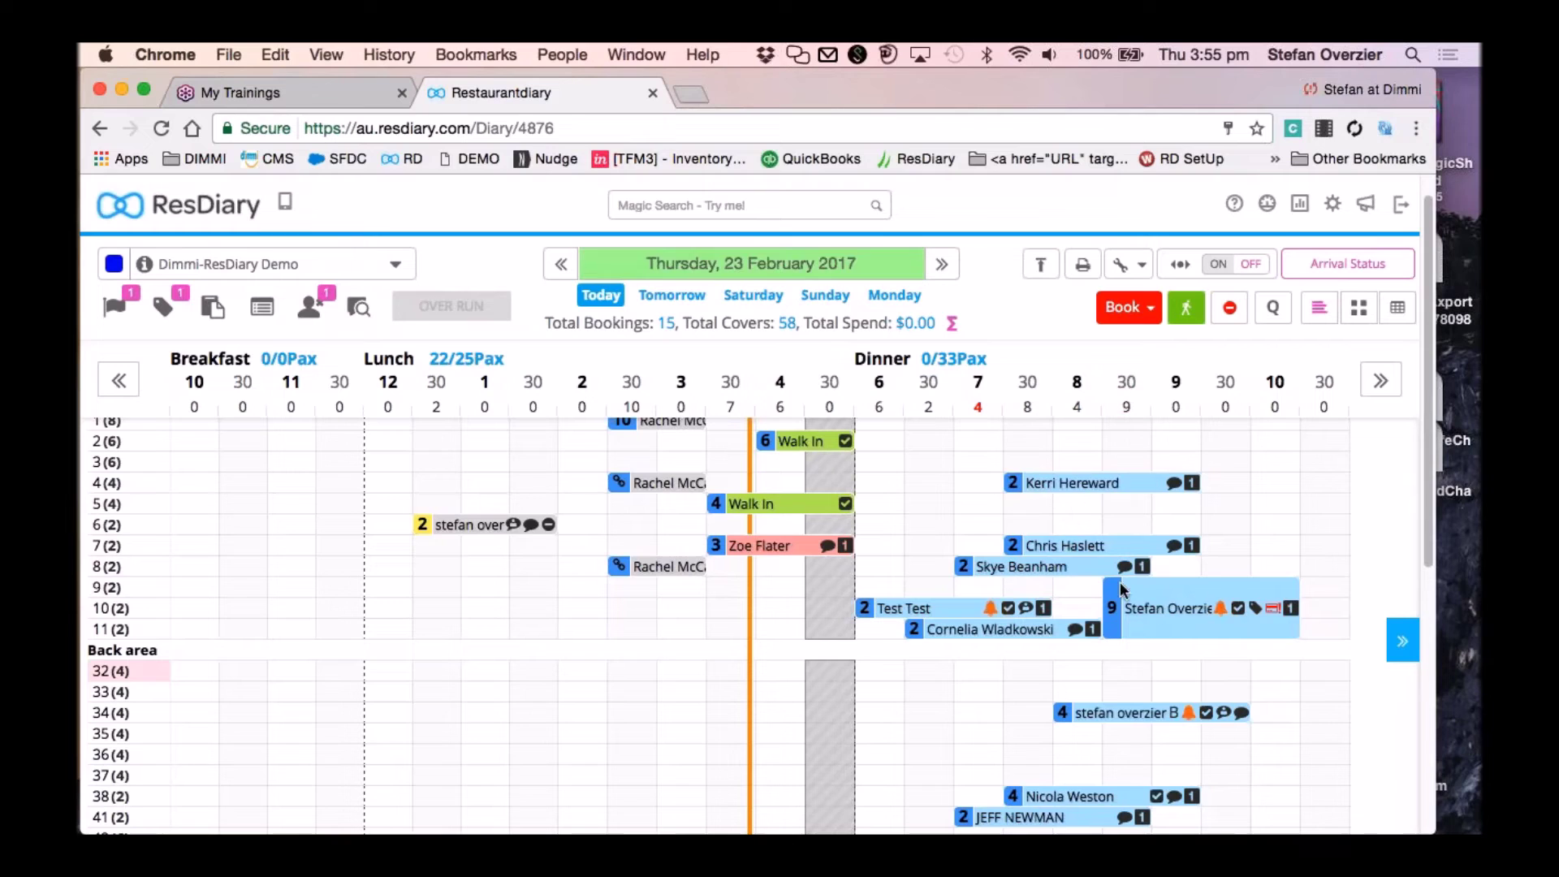
Move the 7:30 PM 4-person booking from table 38 to table 36 in the Back area.
scroll(1103, 754, down, 1)
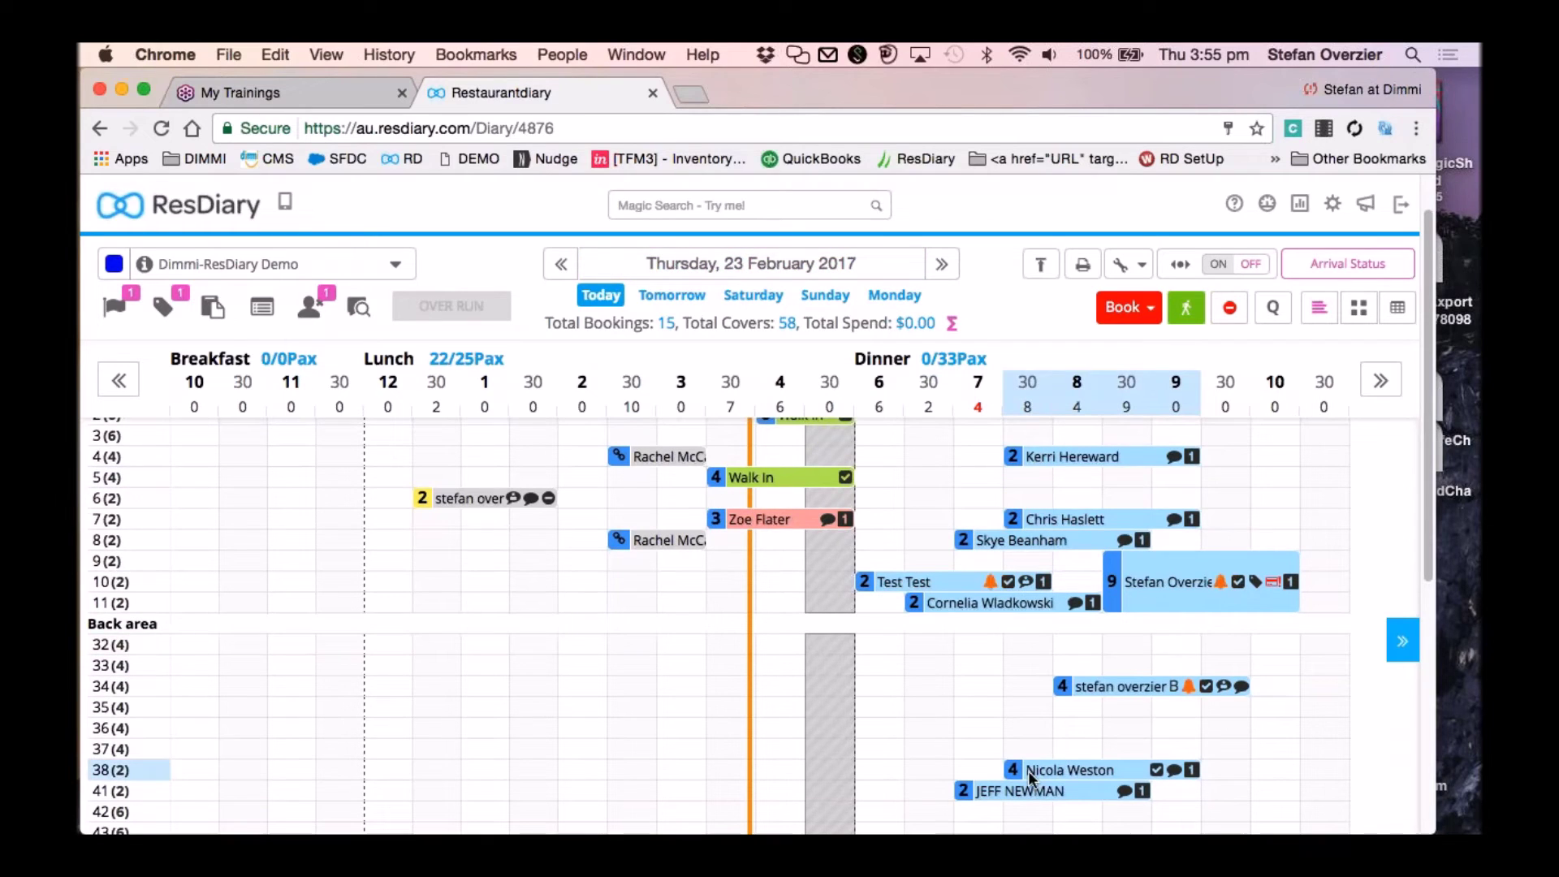
mouse_move(1038, 778)
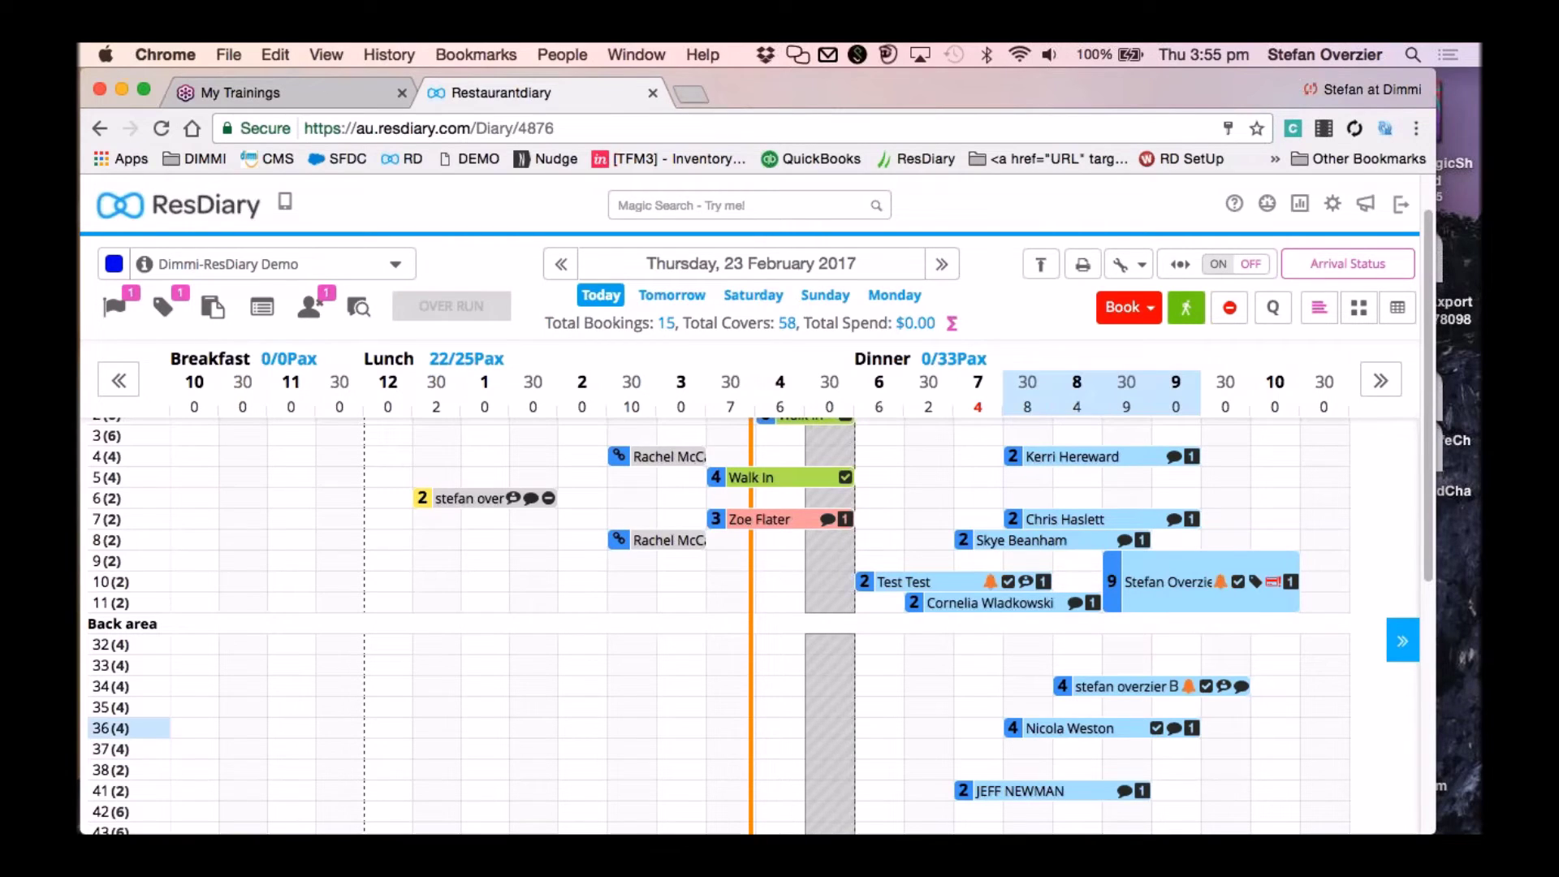
mouse_move(1049, 729)
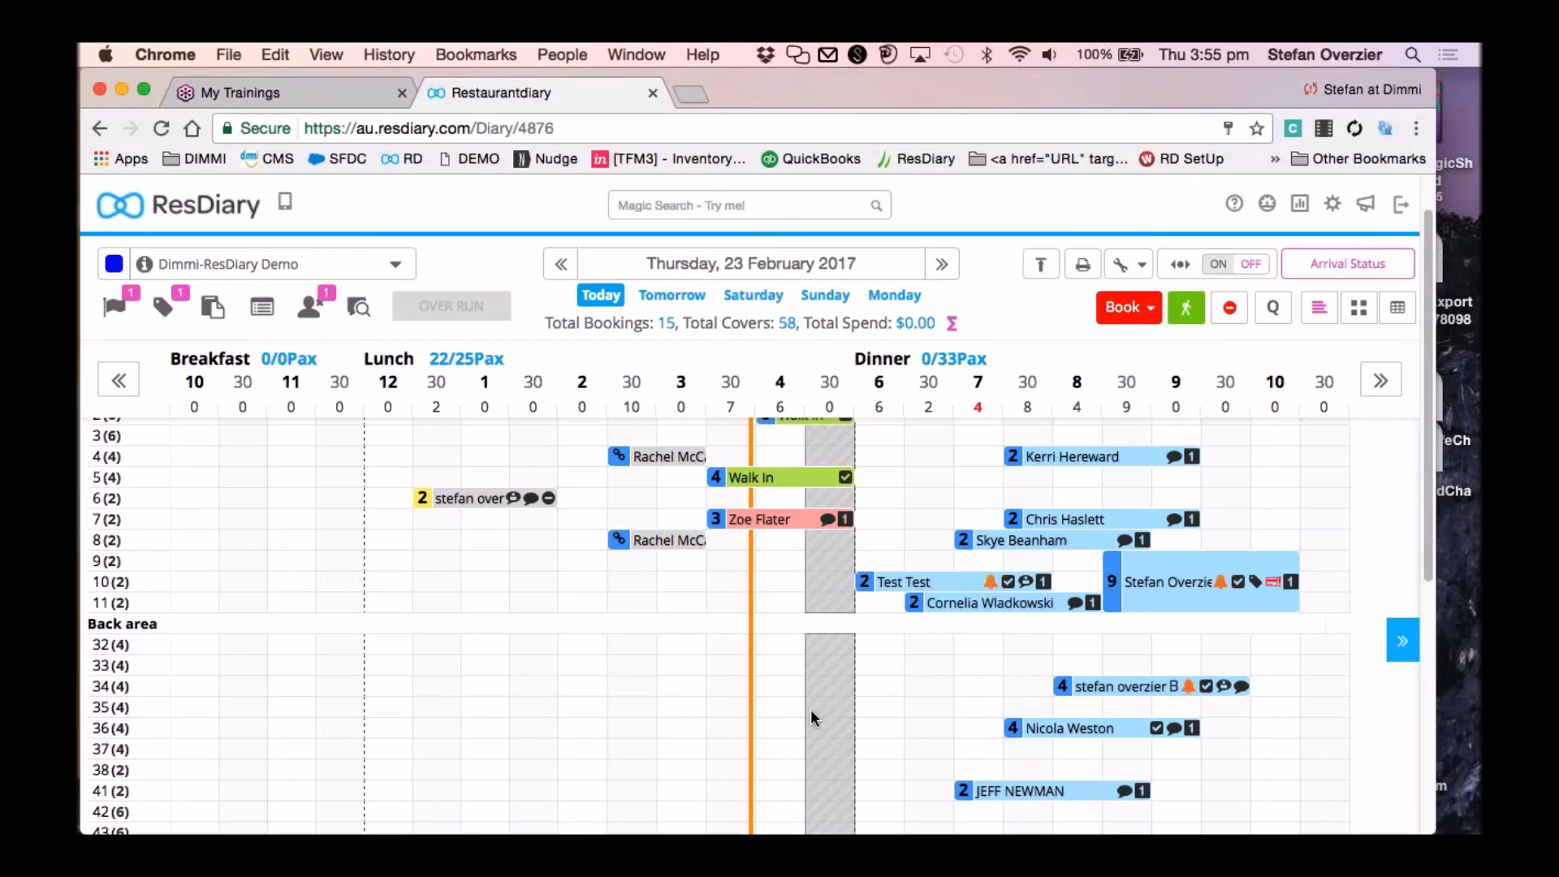
scroll(810, 709, up, 2)
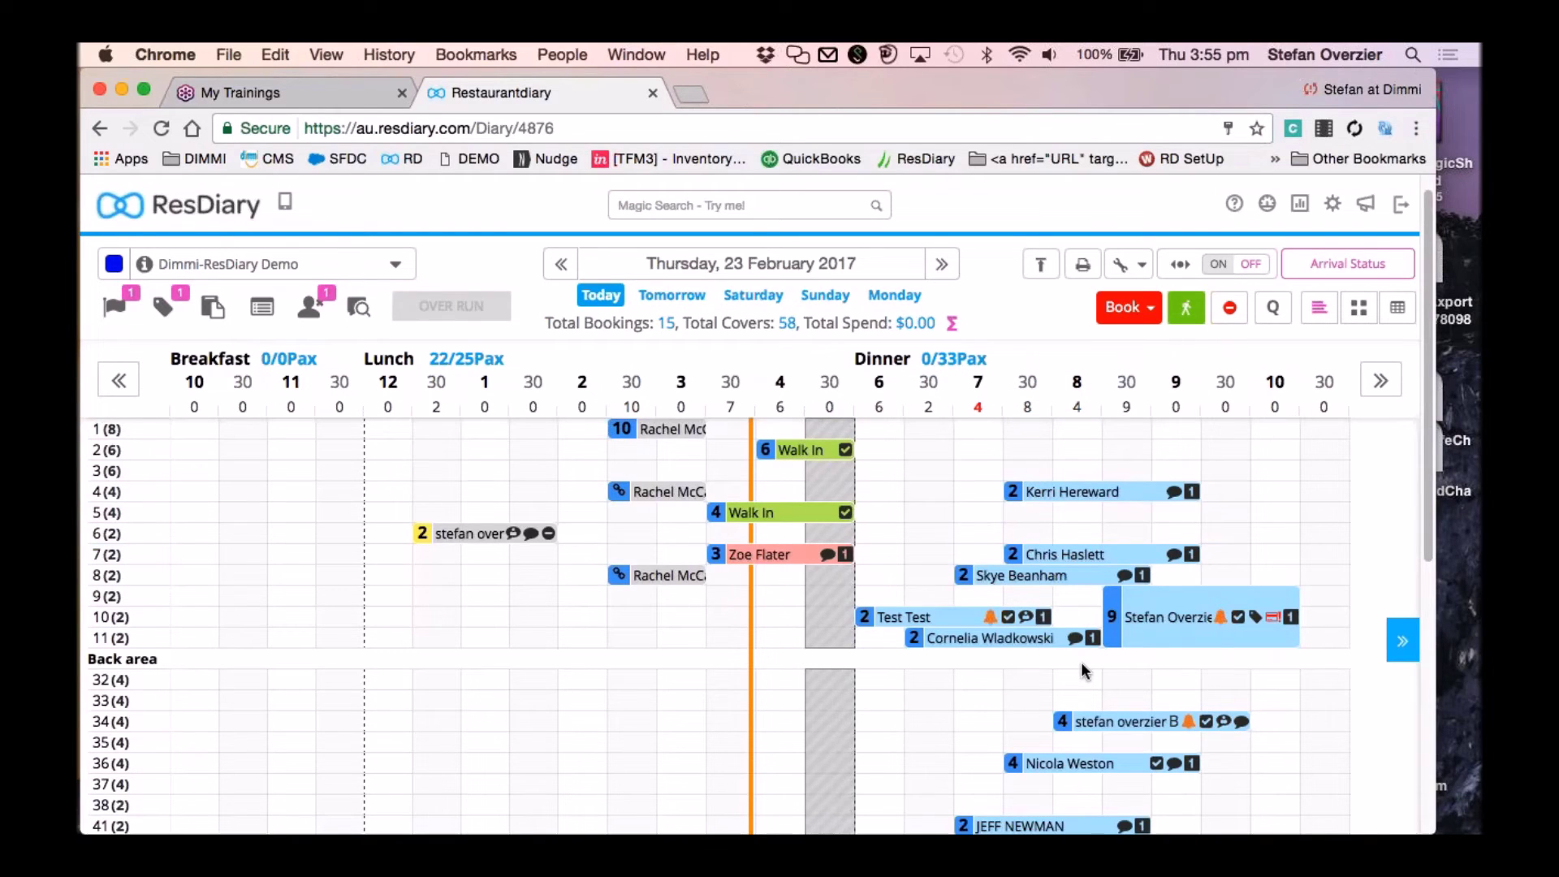
scroll(1227, 649, down, 3)
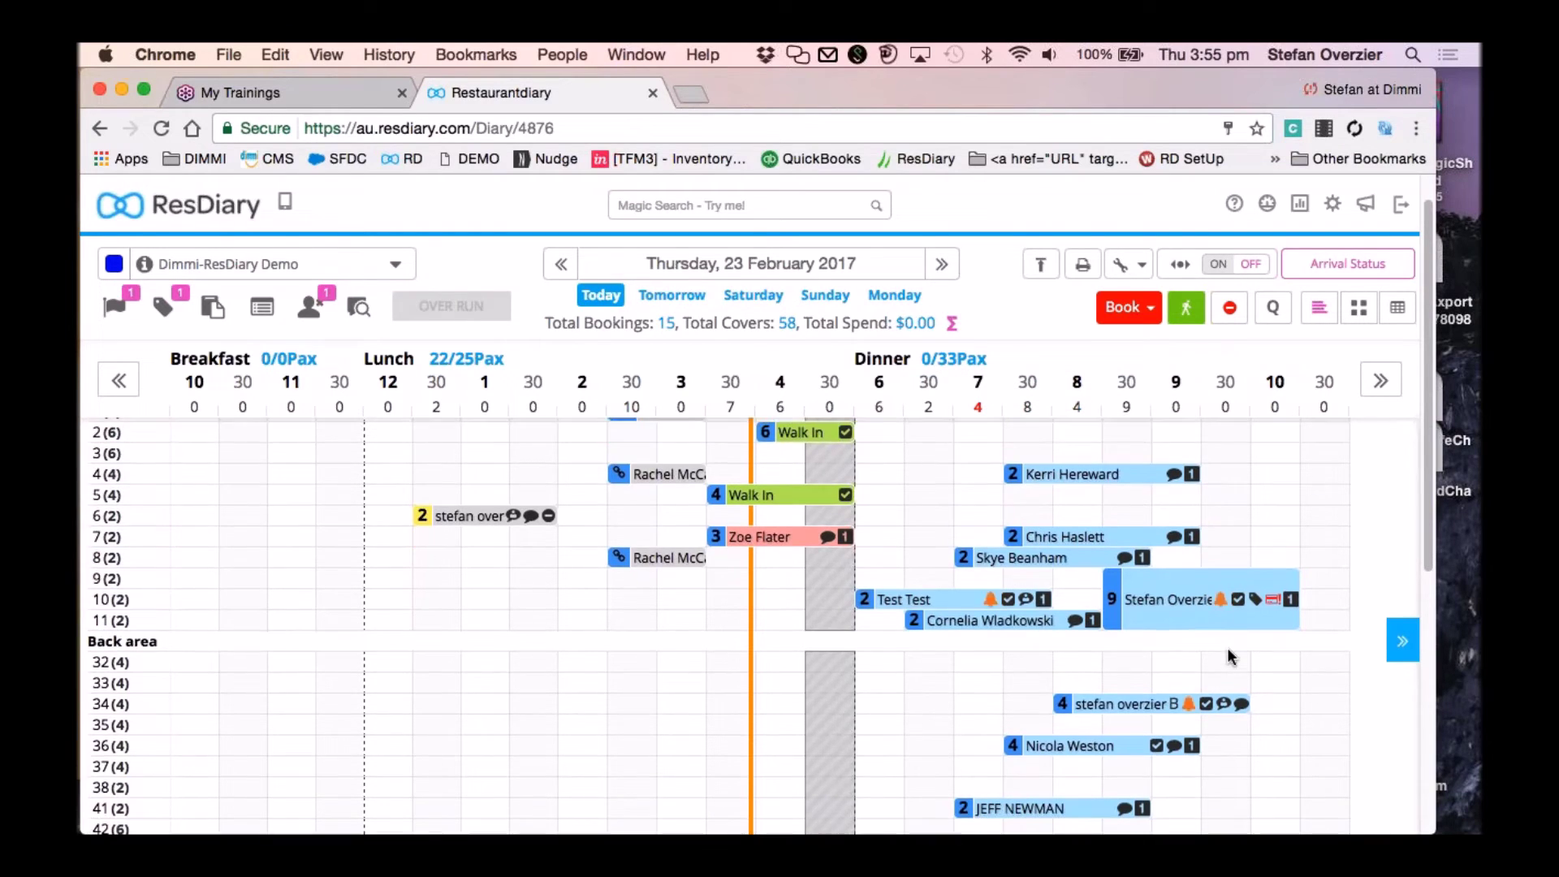
scroll(1227, 654, down, 1)
scroll(1228, 654, up, 5)
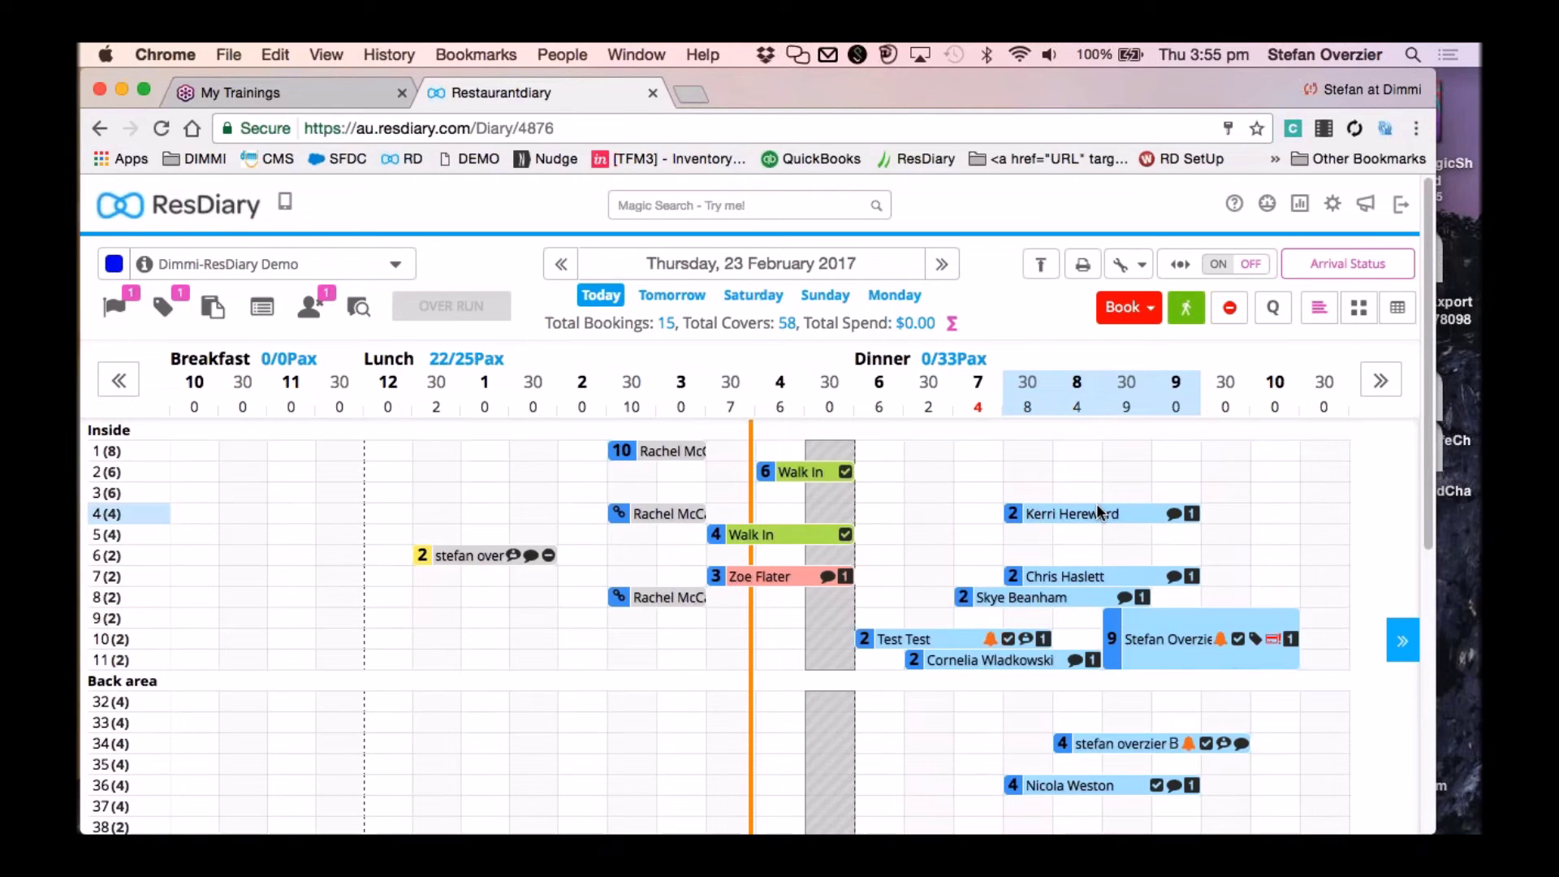
mouse_move(1098, 512)
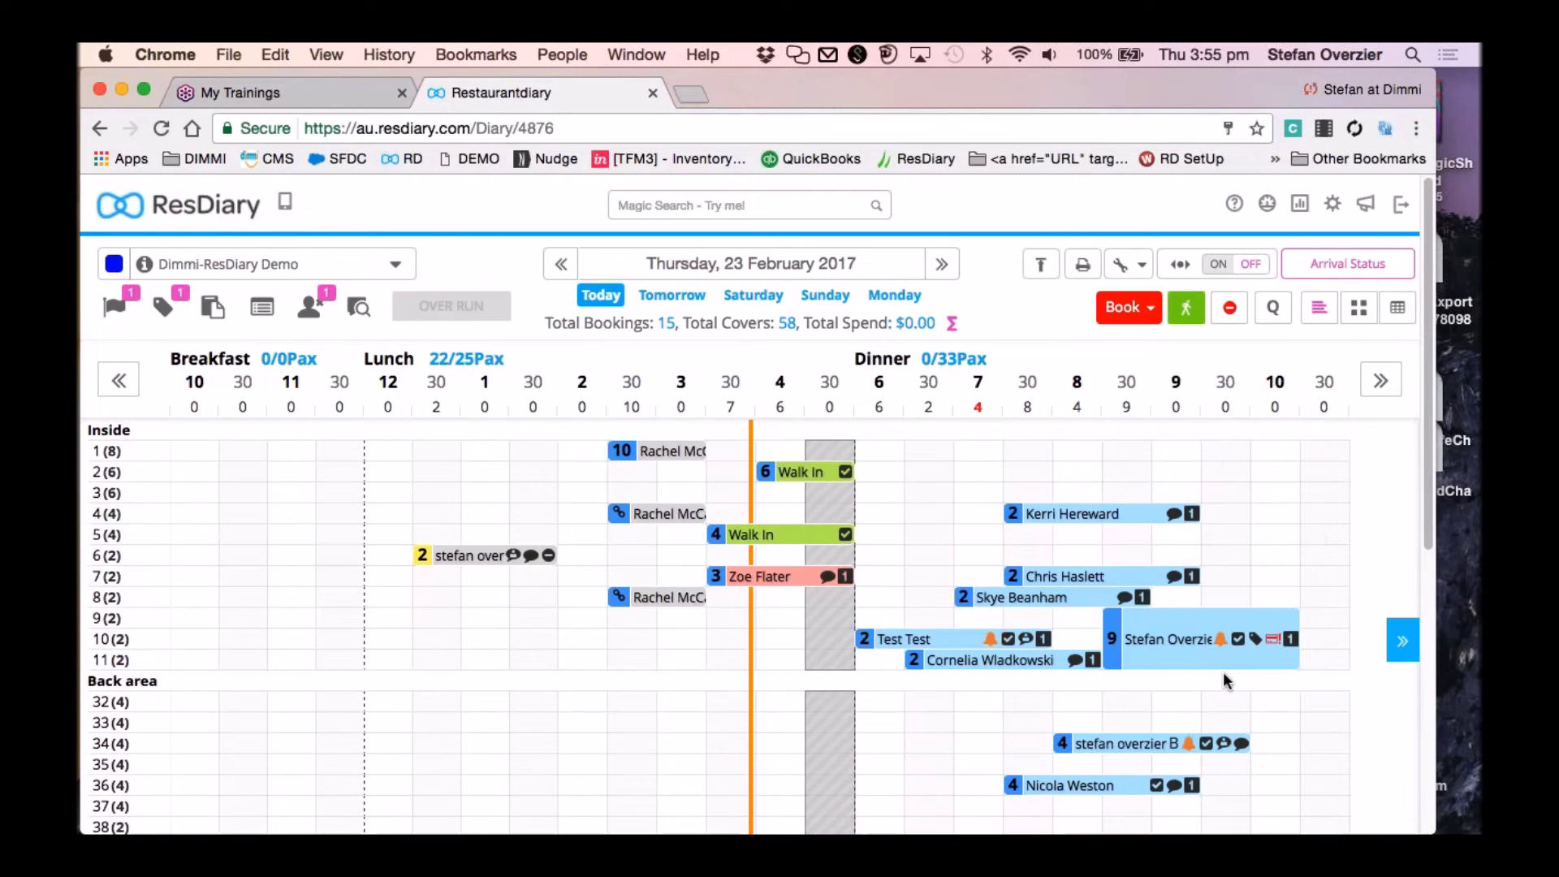
Lock the 8:30 PM 9-person booking and the 6:30 PM 2-person booking on table 11 to their tables.
click(1153, 646)
scroll(1153, 647, down, 1)
click(1395, 295)
scroll(1274, 822, up, 4)
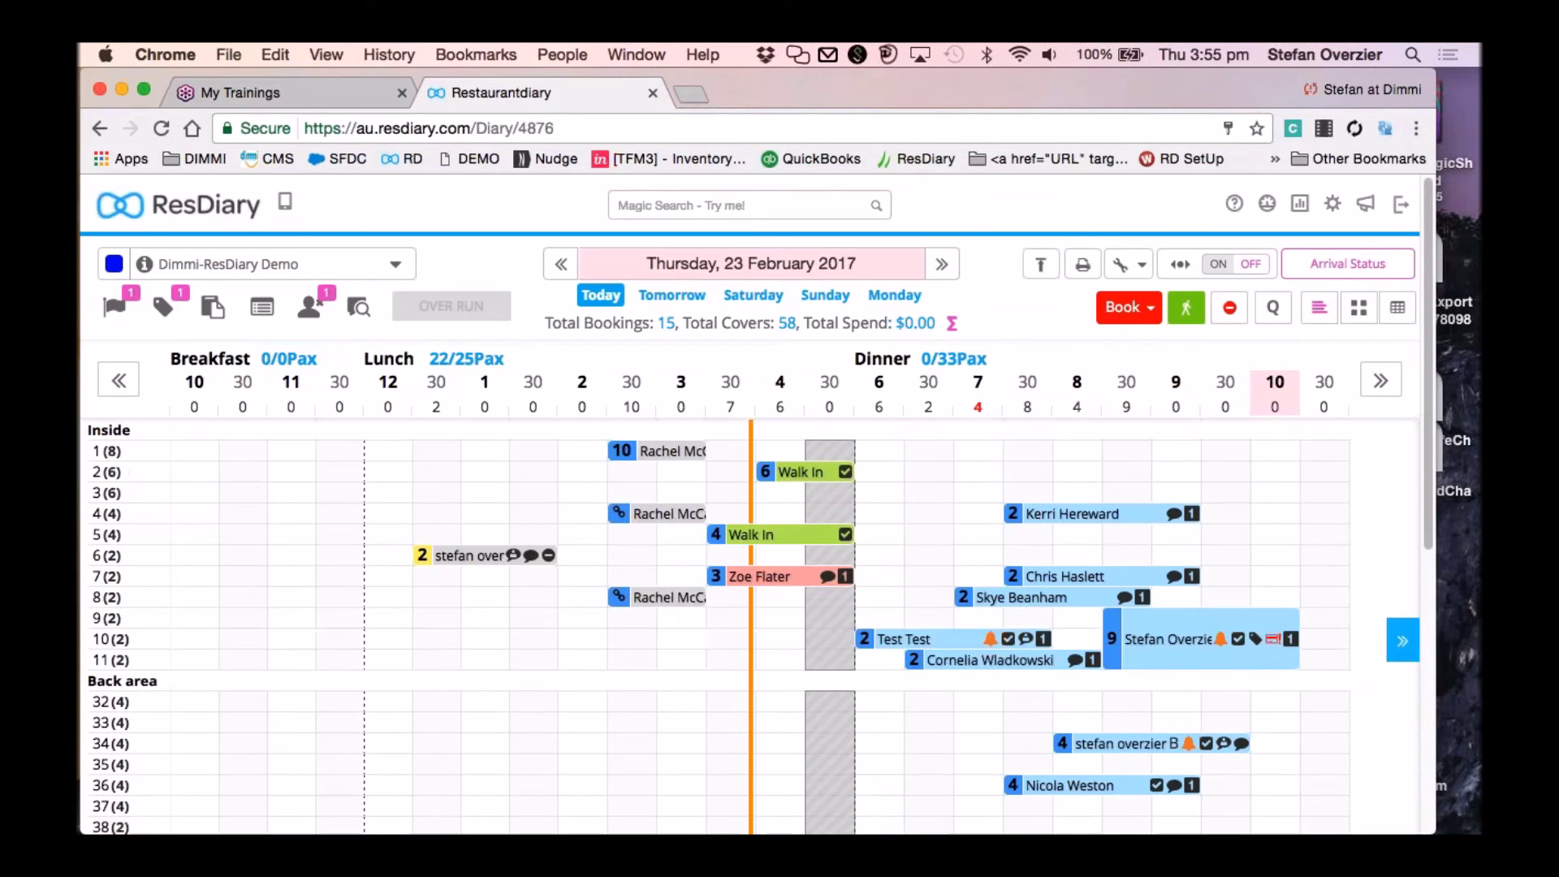
click(976, 659)
click(1209, 715)
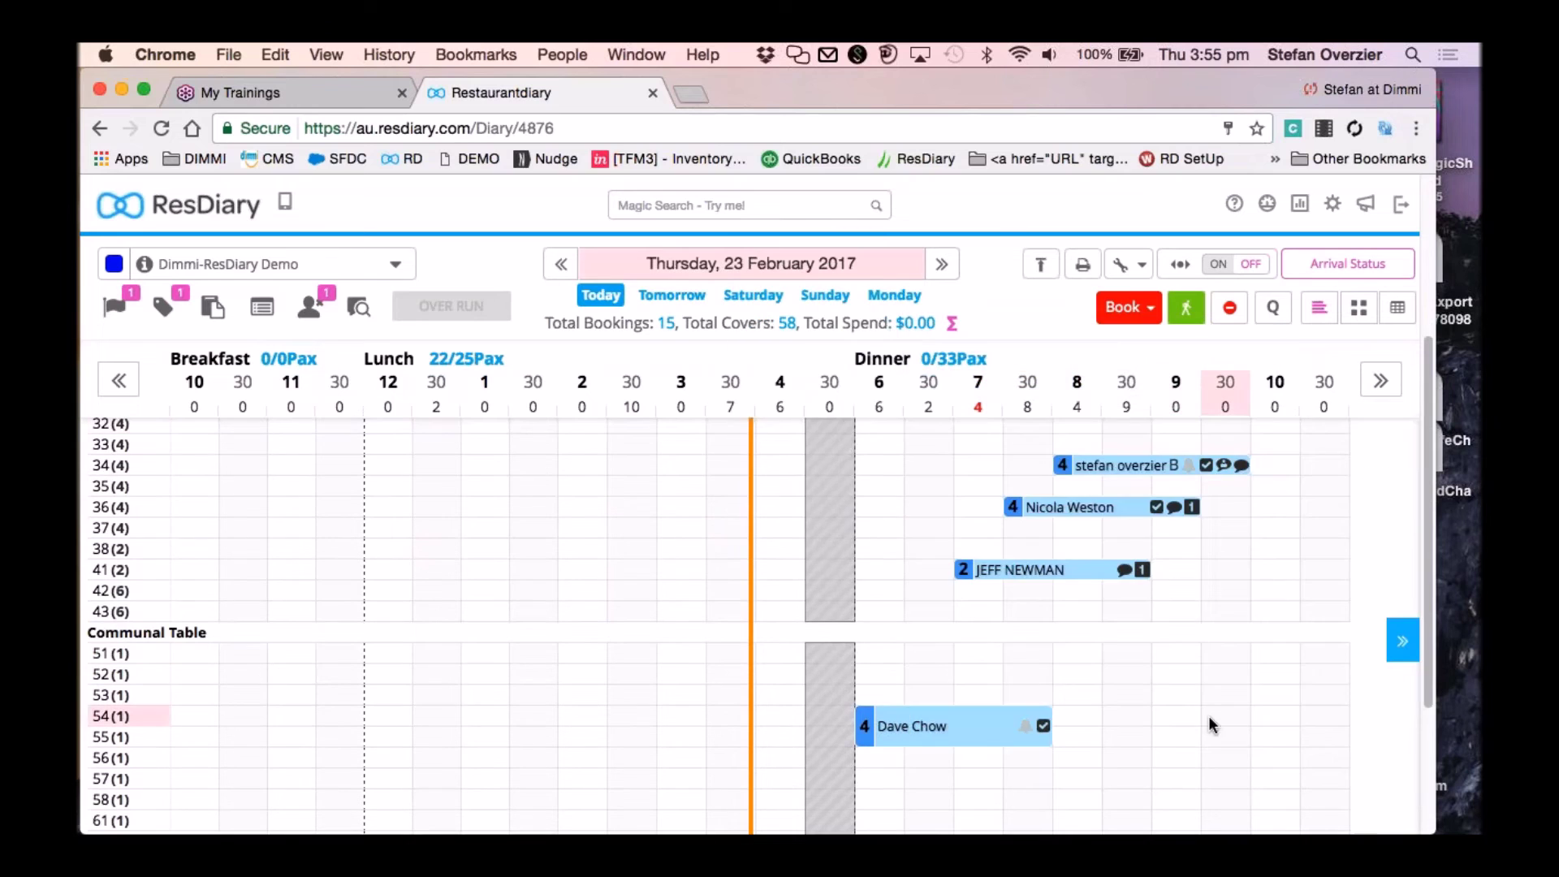
scroll(1208, 725, up, 3)
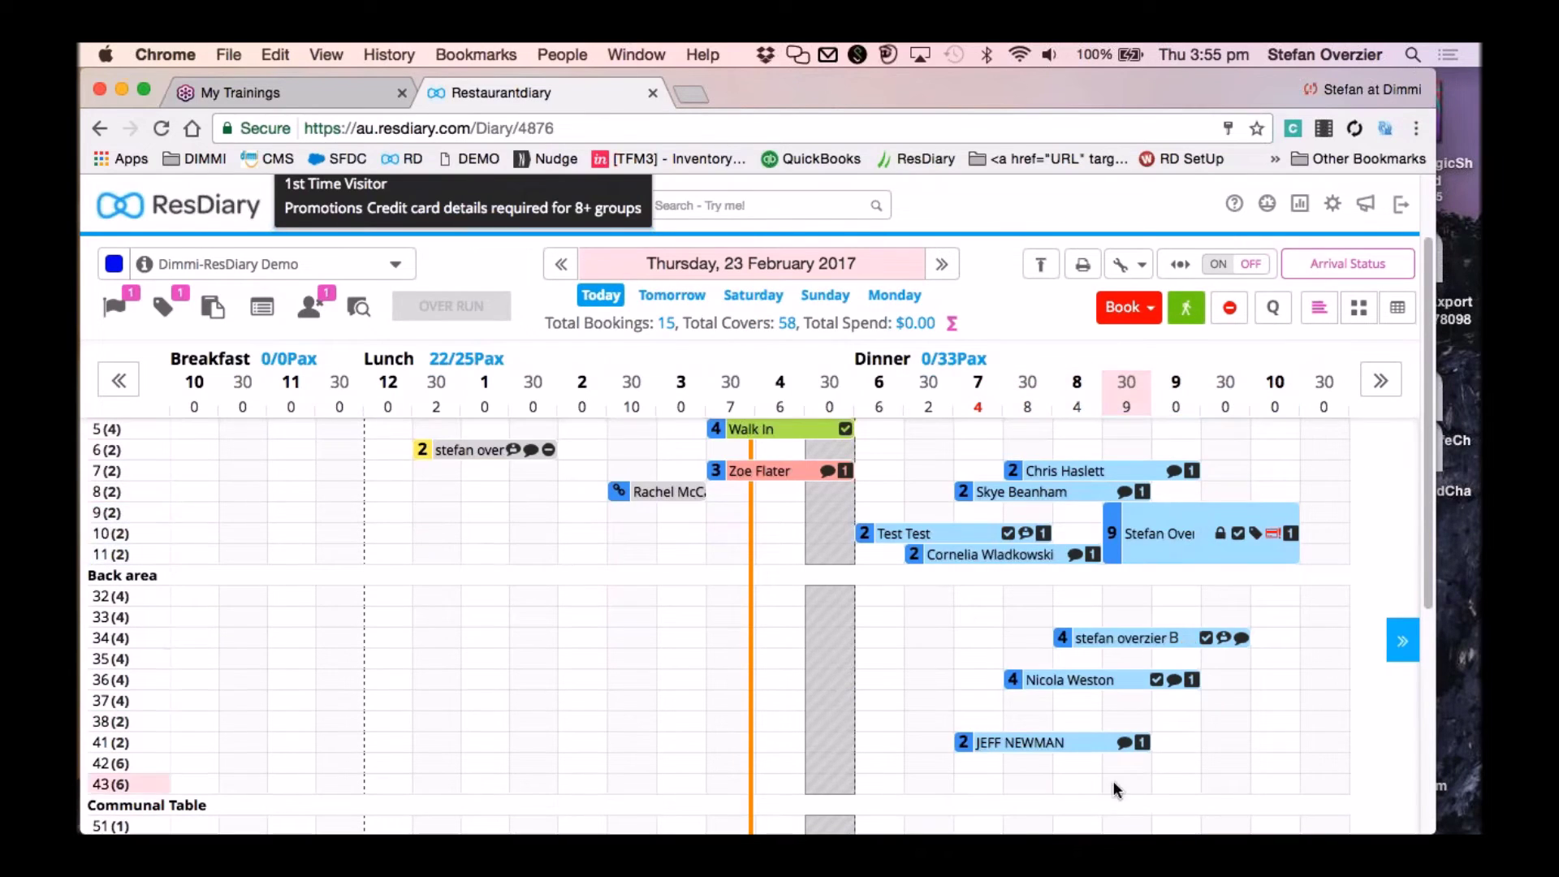
mouse_move(1191, 661)
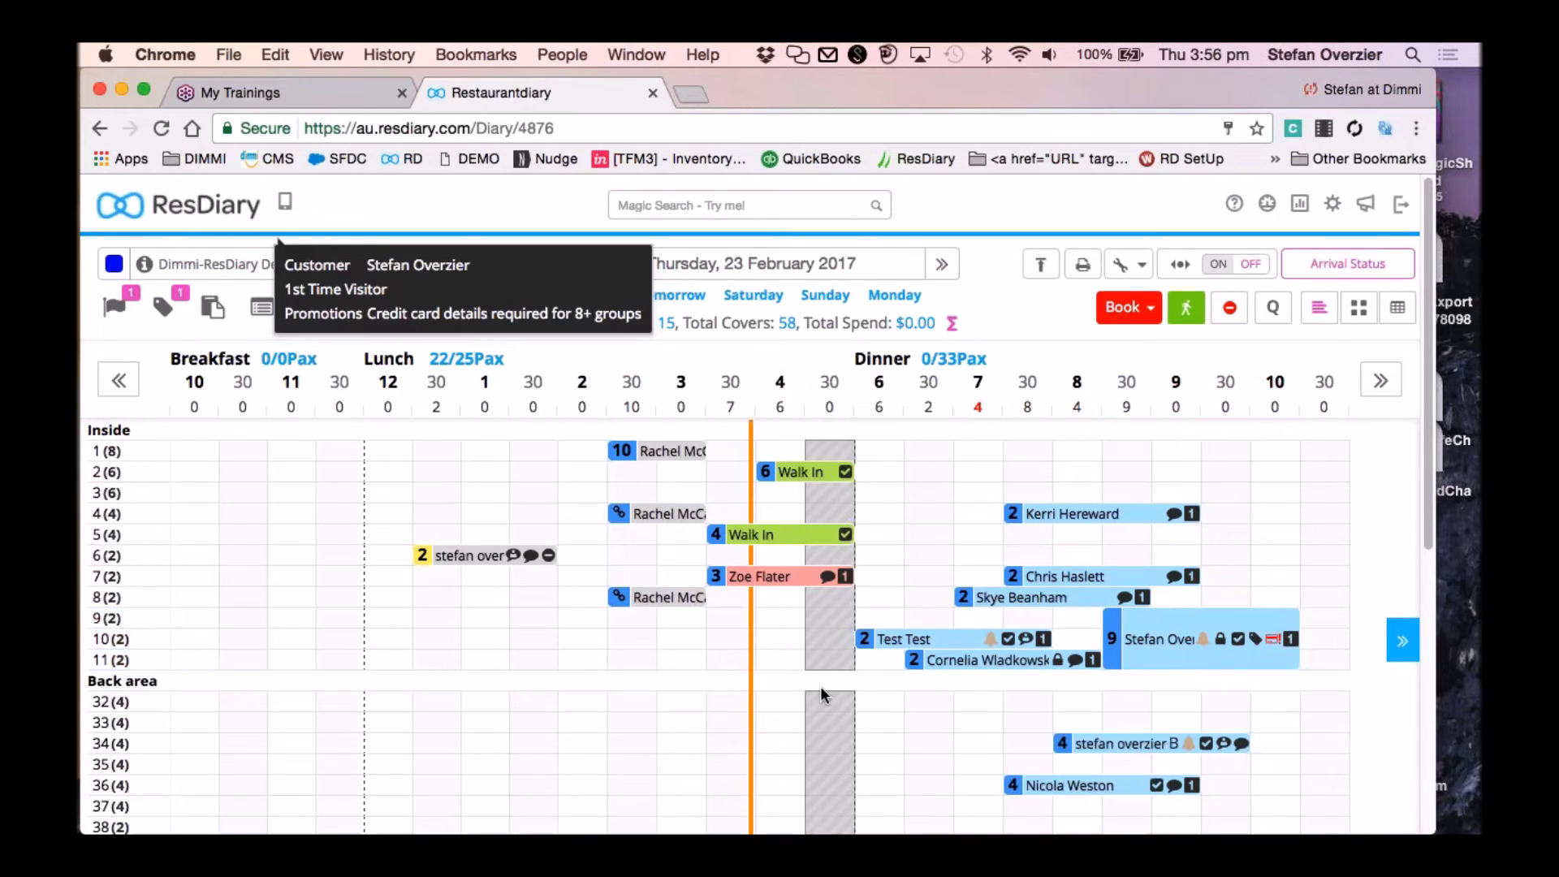
Show the side panel again and review the 3:30 PM 3-person booking in the expected arrivals.
scroll(820, 685, down, 1)
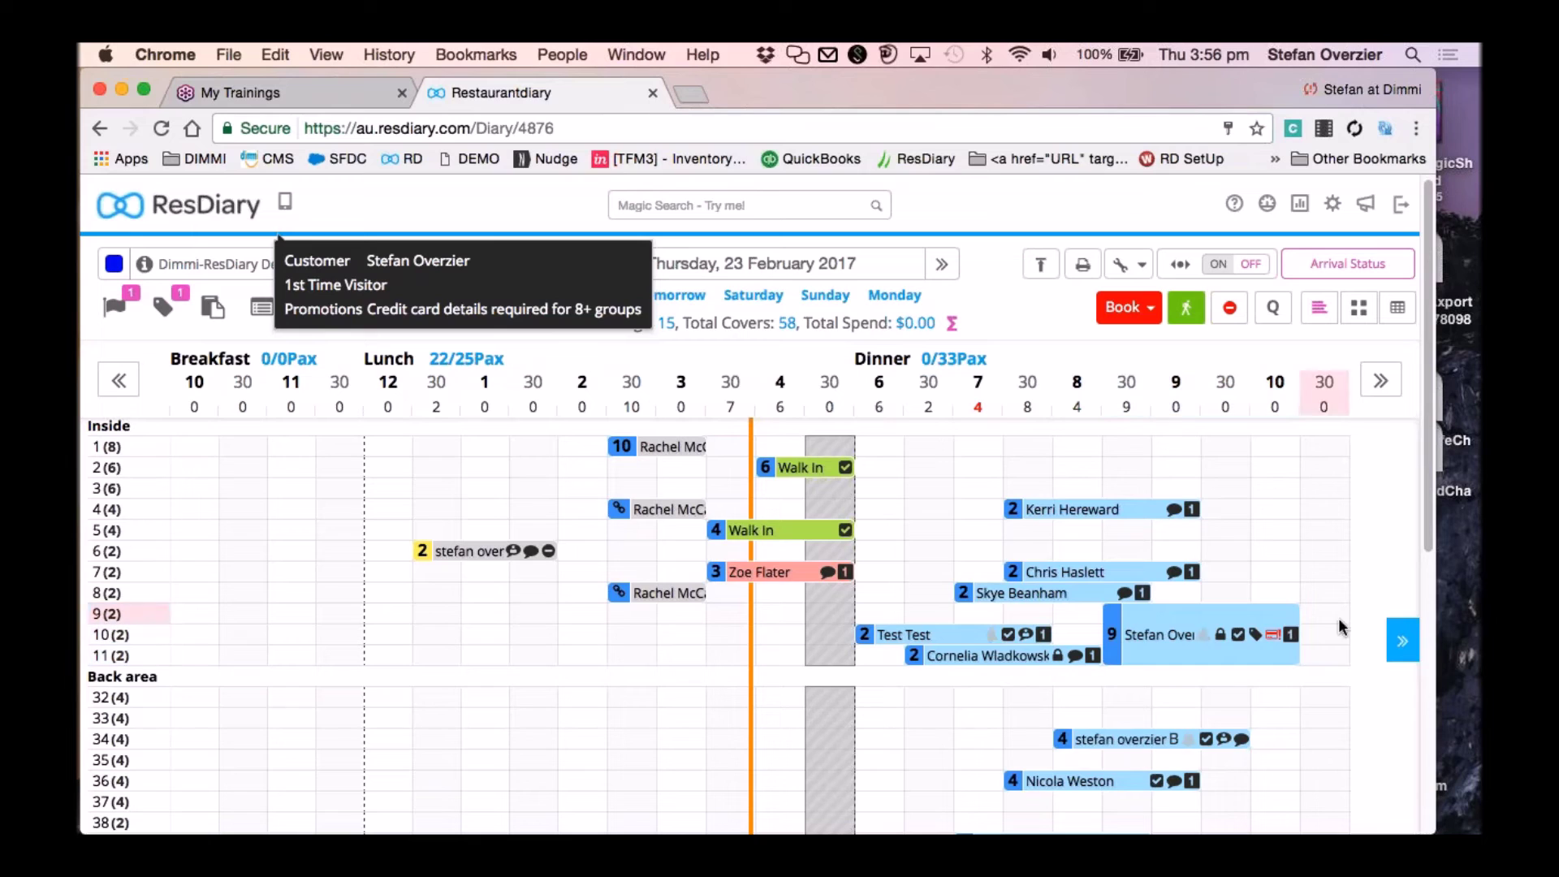
click(1384, 636)
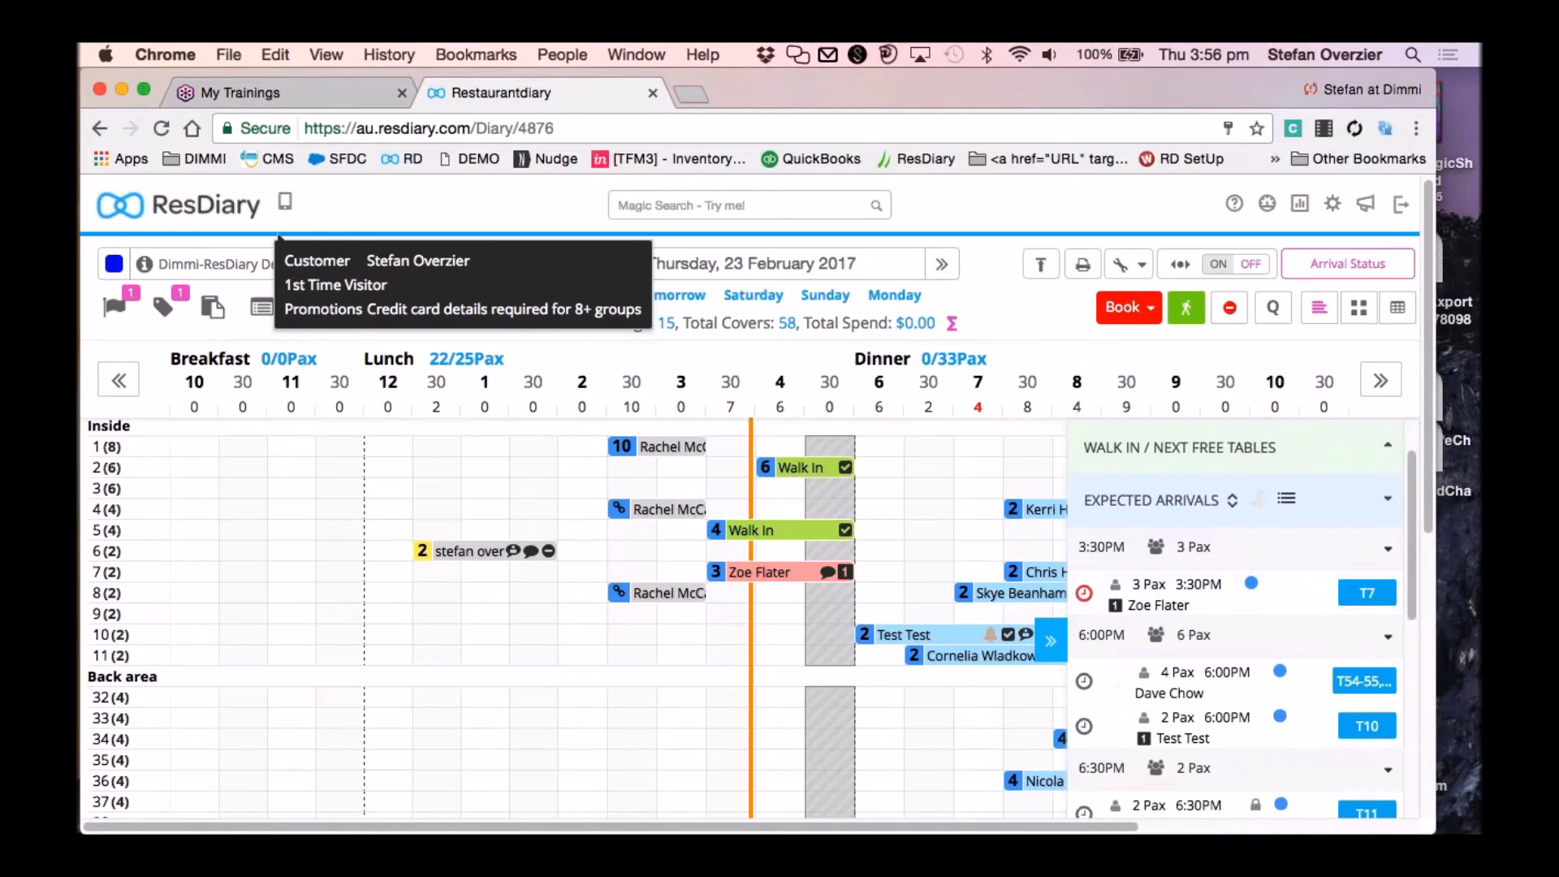
scroll(1179, 521, down, 1)
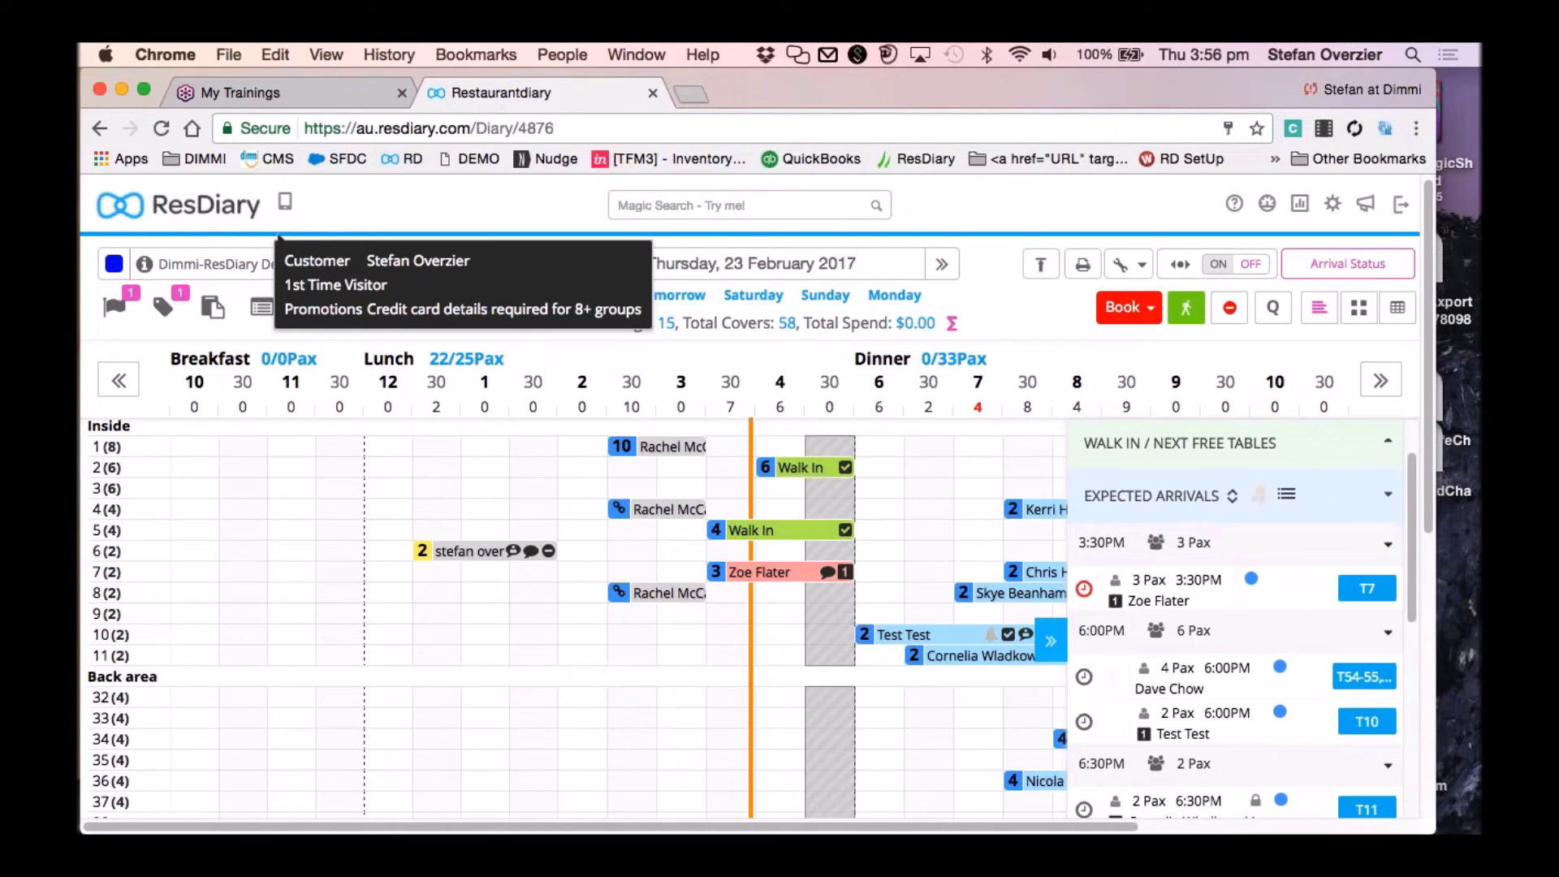
scroll(1275, 558, up, 3)
scroll(1274, 557, down, 3)
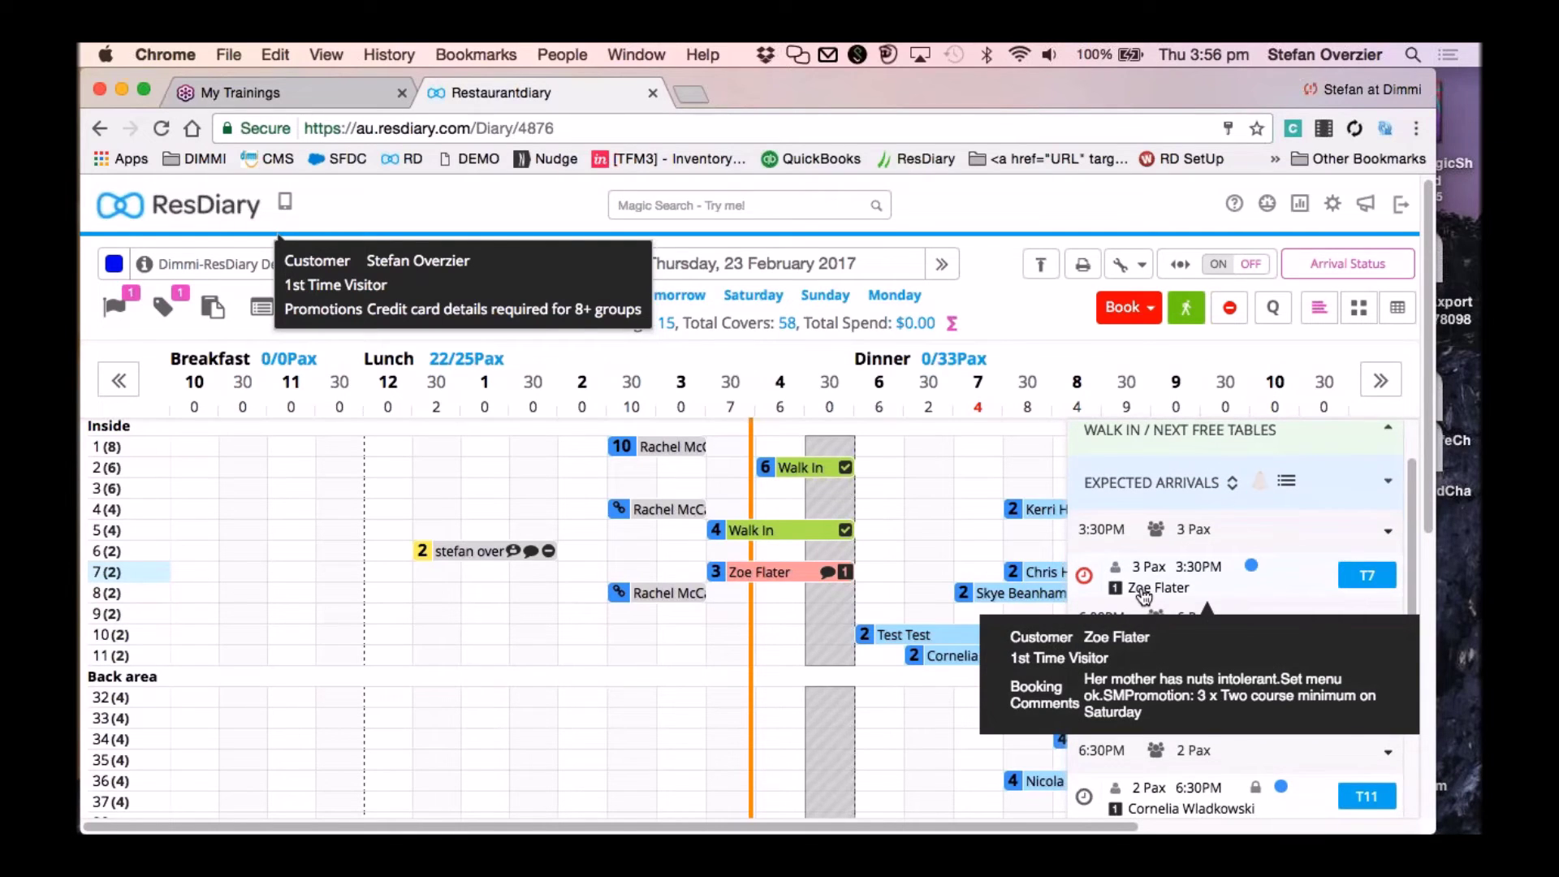
scroll(1275, 557, up, 1)
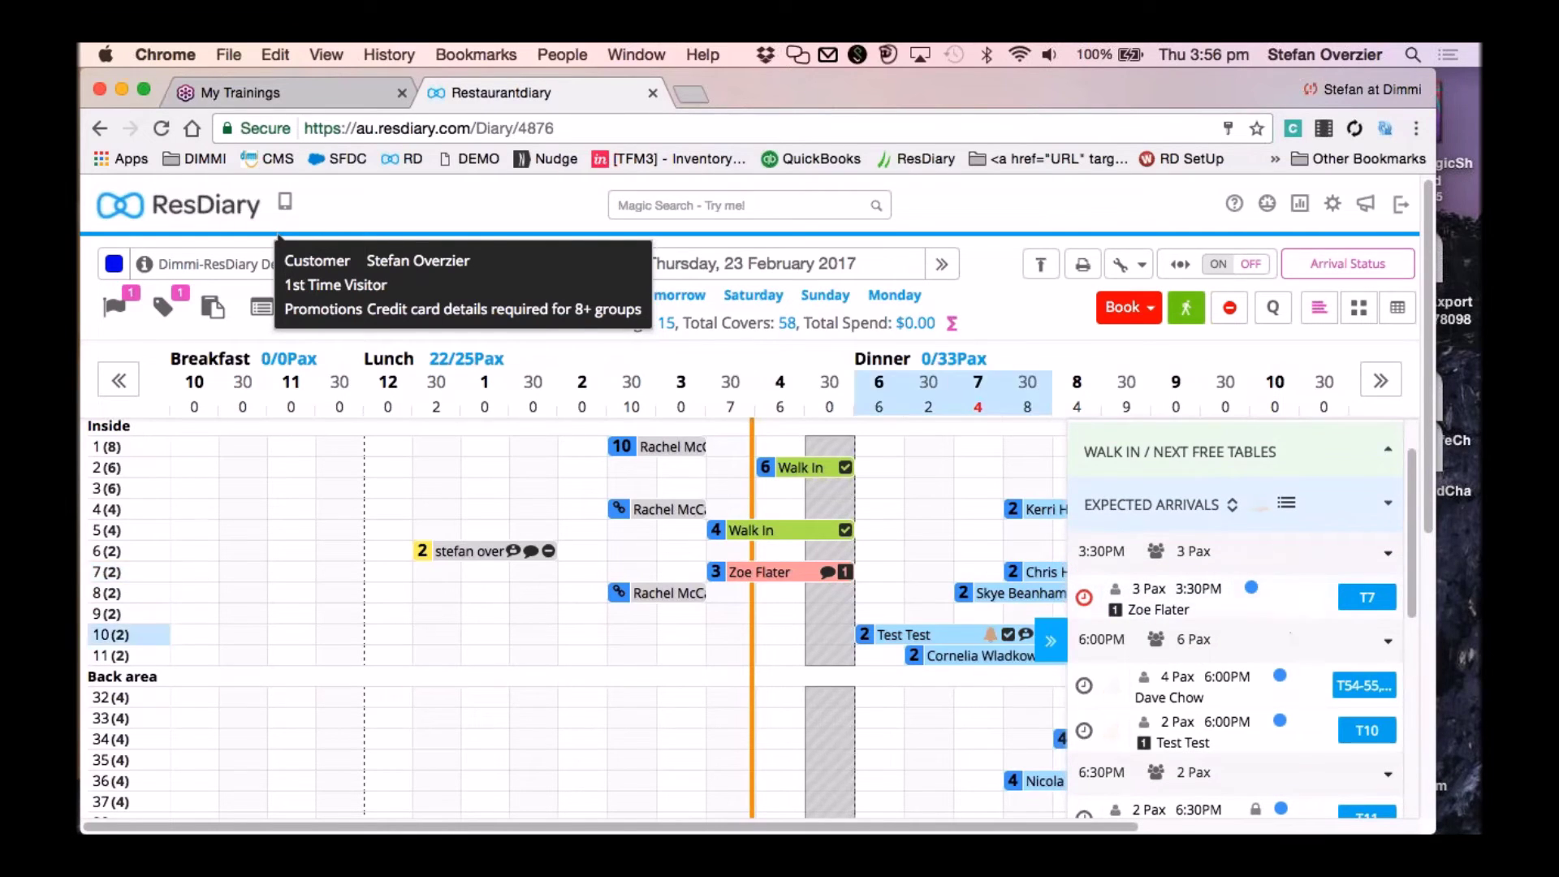
Move the 3:30 PM 3-person booking from table 7 to joined tables 54, 55, 64 and 65 via the expected arrivals.
mouse_move(1187, 608)
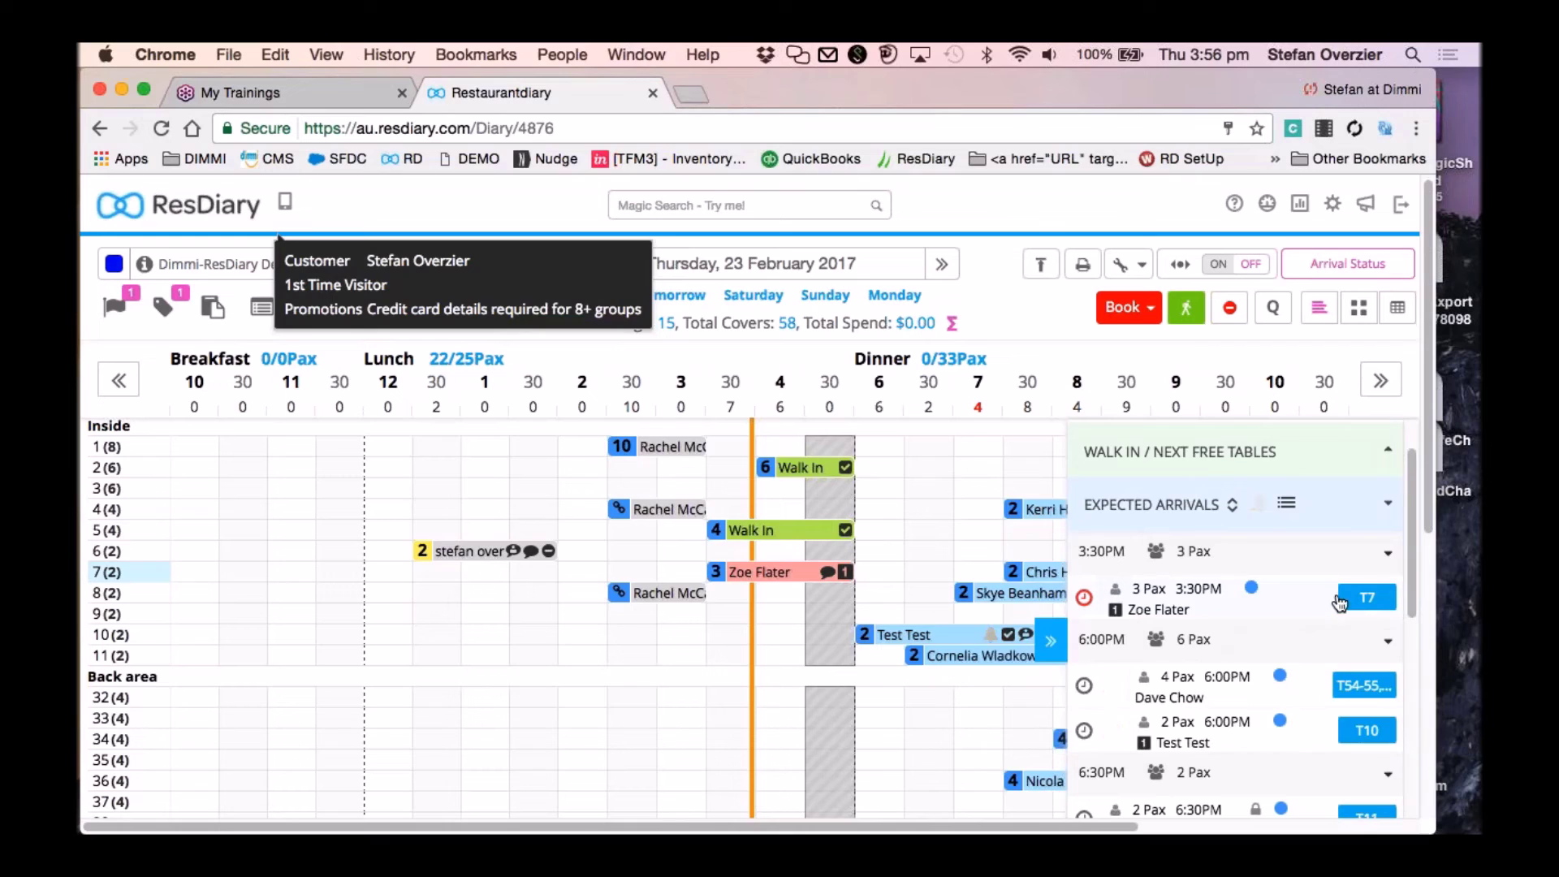
click(1363, 601)
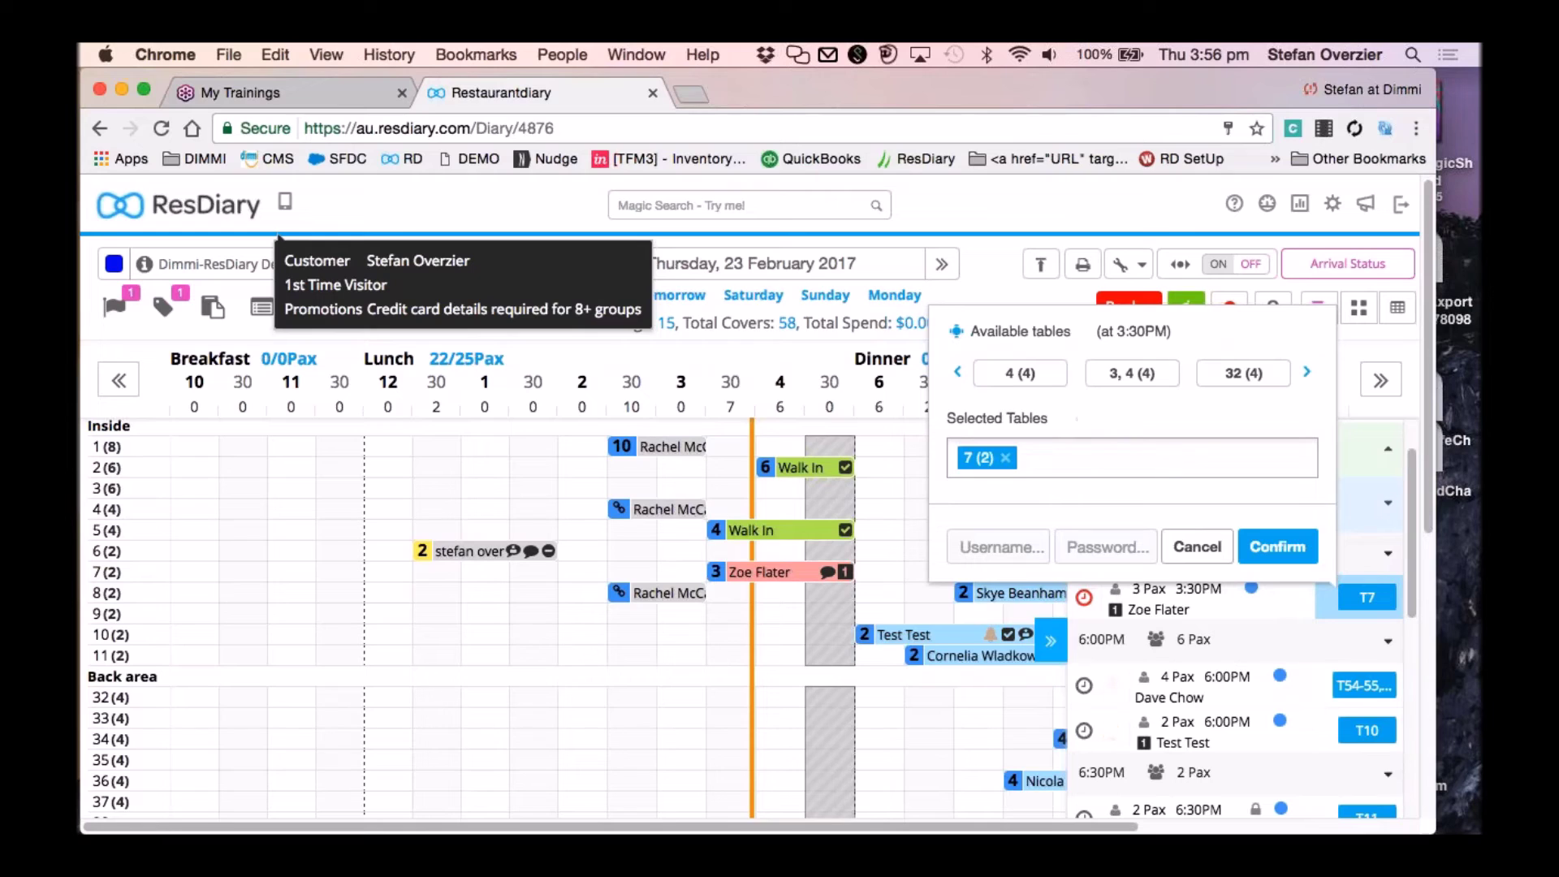
click(1308, 372)
click(1307, 372)
click(1307, 371)
click(1308, 374)
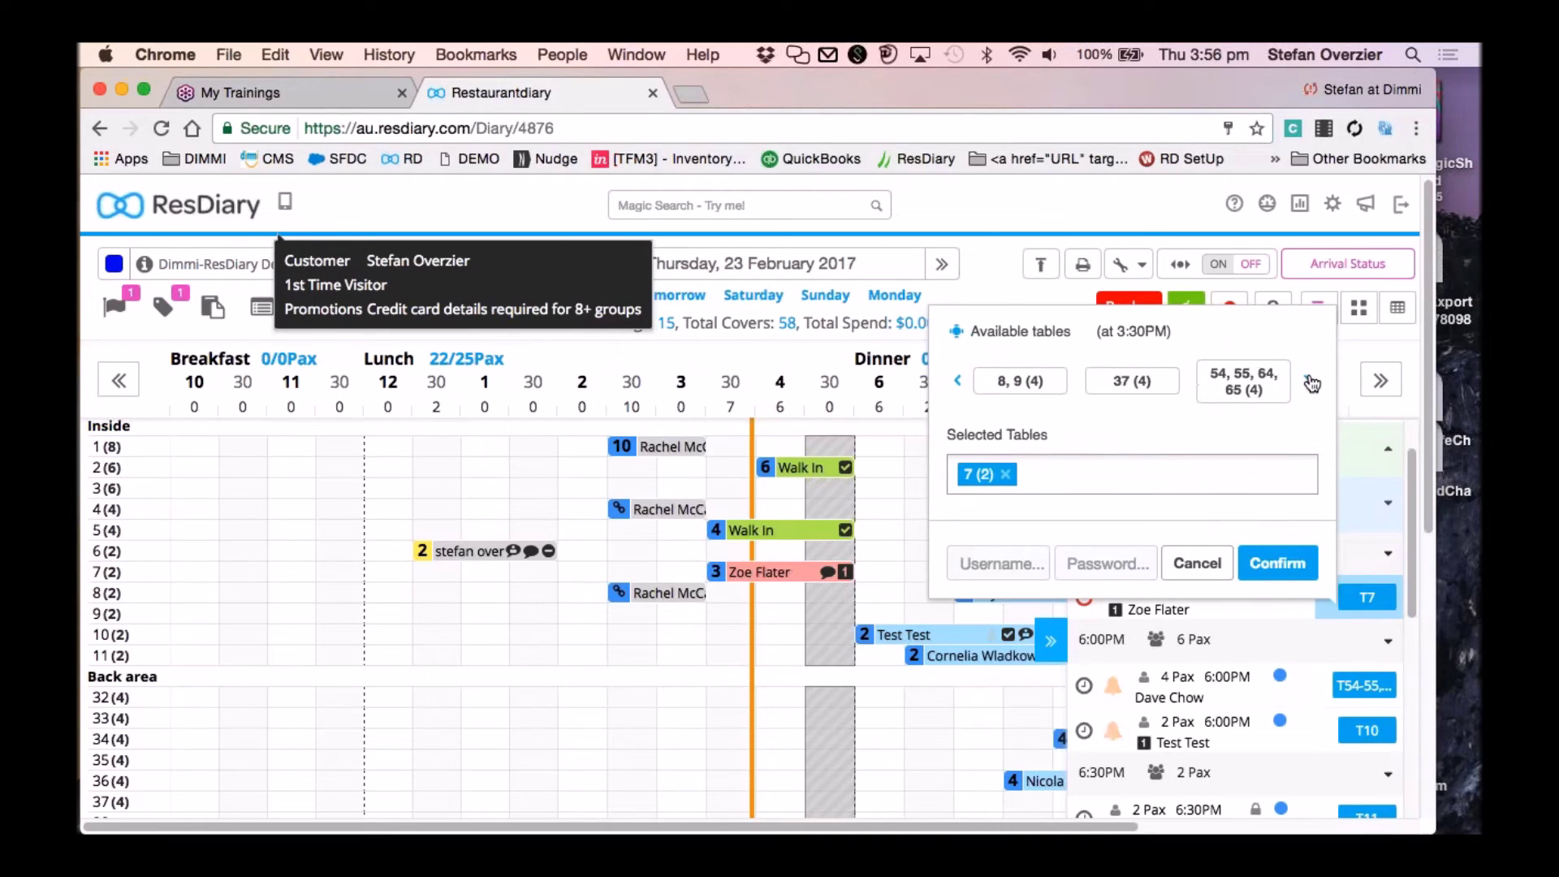
click(1263, 388)
click(1277, 562)
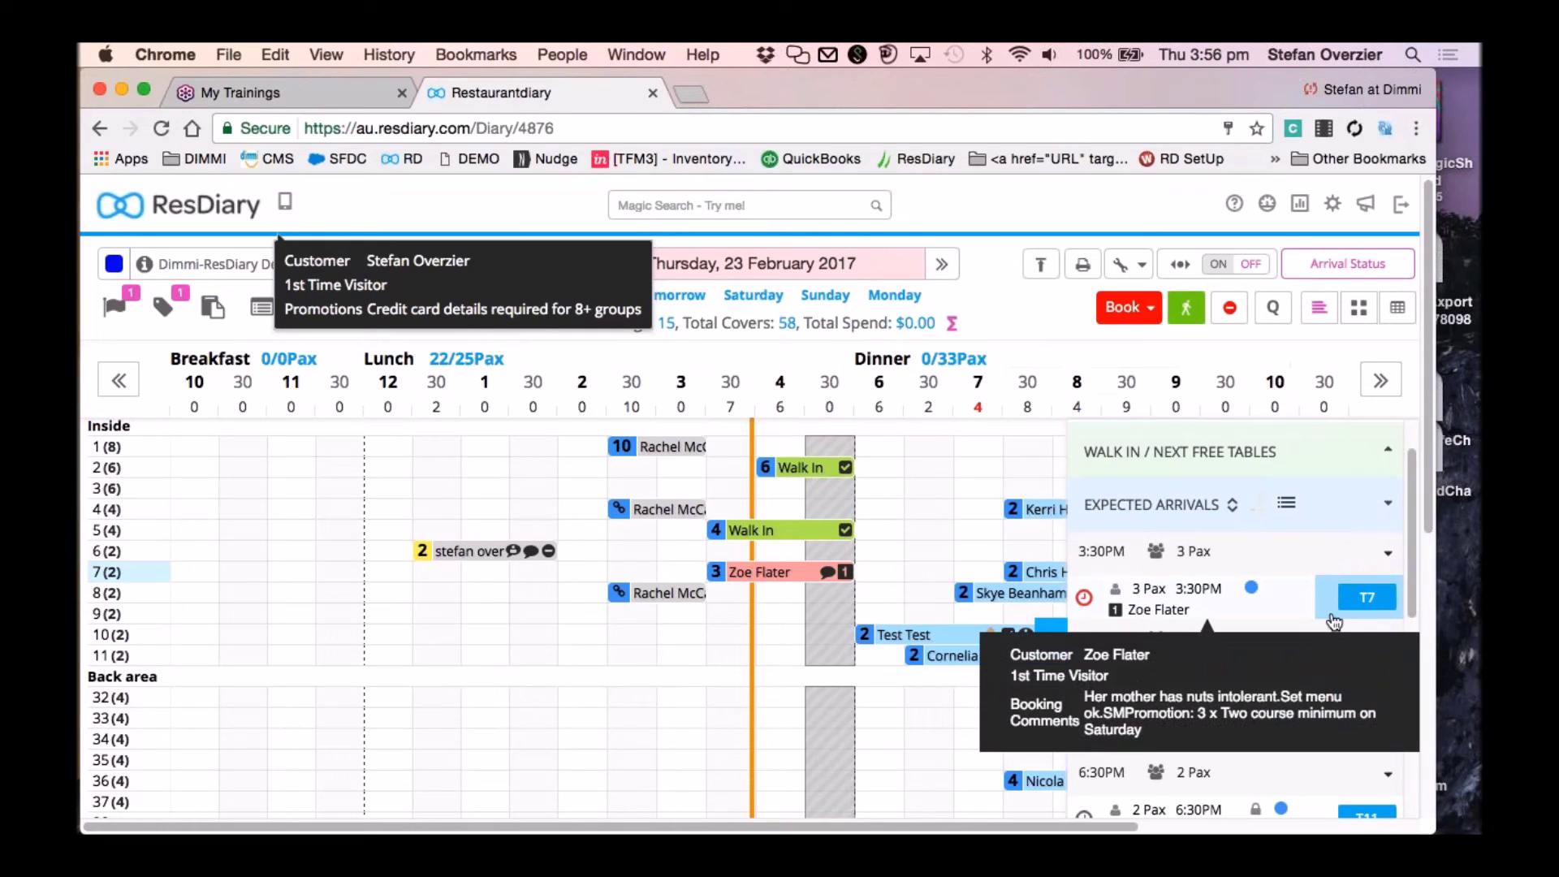
Hide the side panel and examine the 3:30 PM 3-person booking's placement in the Communal Table area.
scroll(976, 583, down, 8)
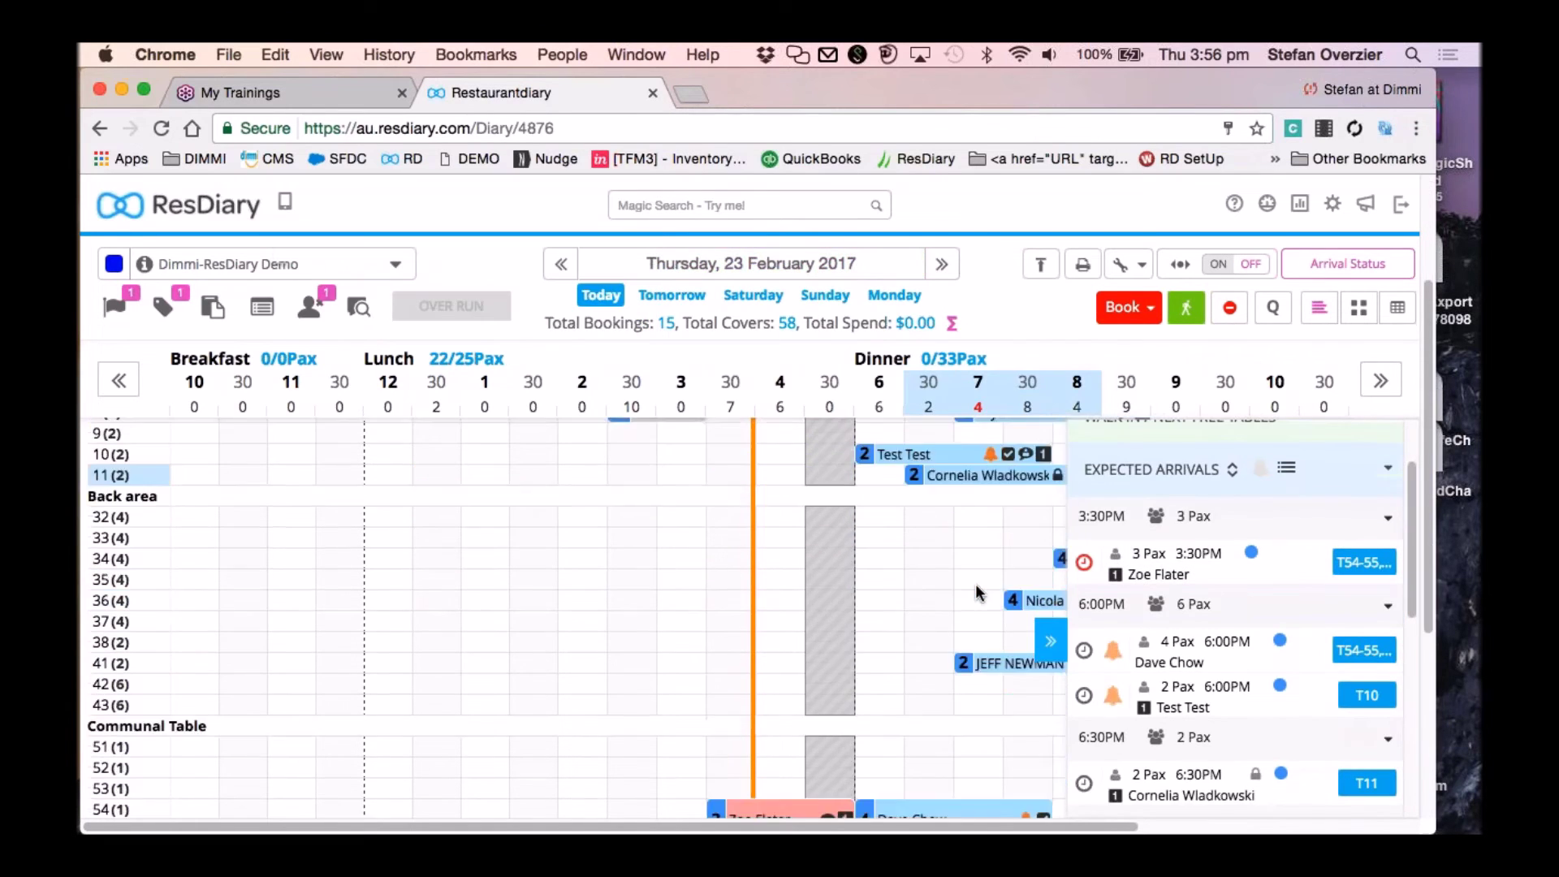
scroll(986, 587, up, 3)
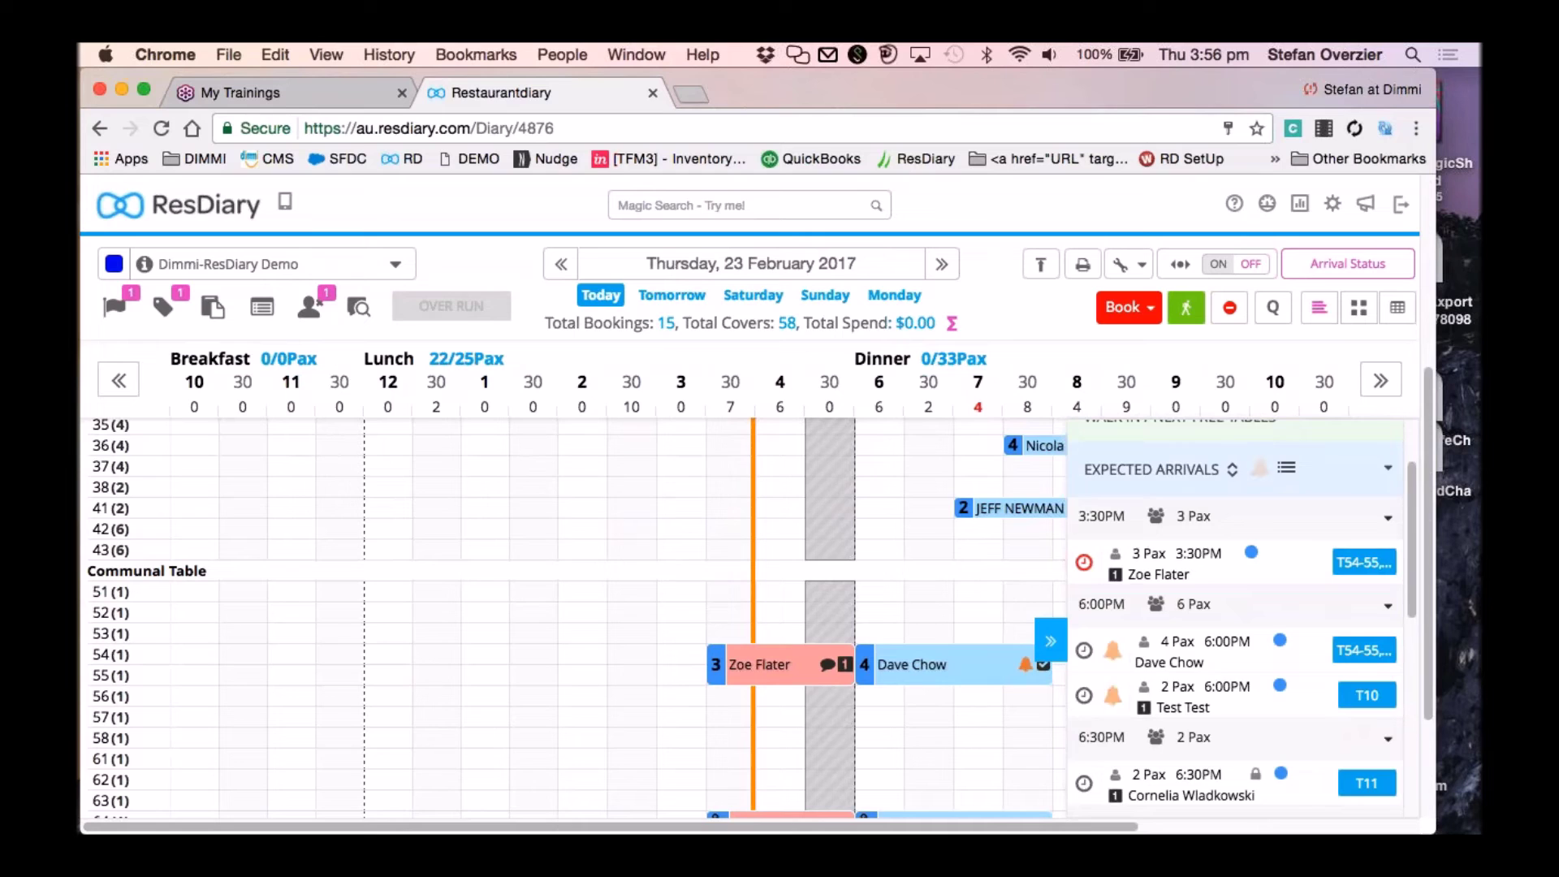
click(1050, 640)
scroll(1191, 651, up, 5)
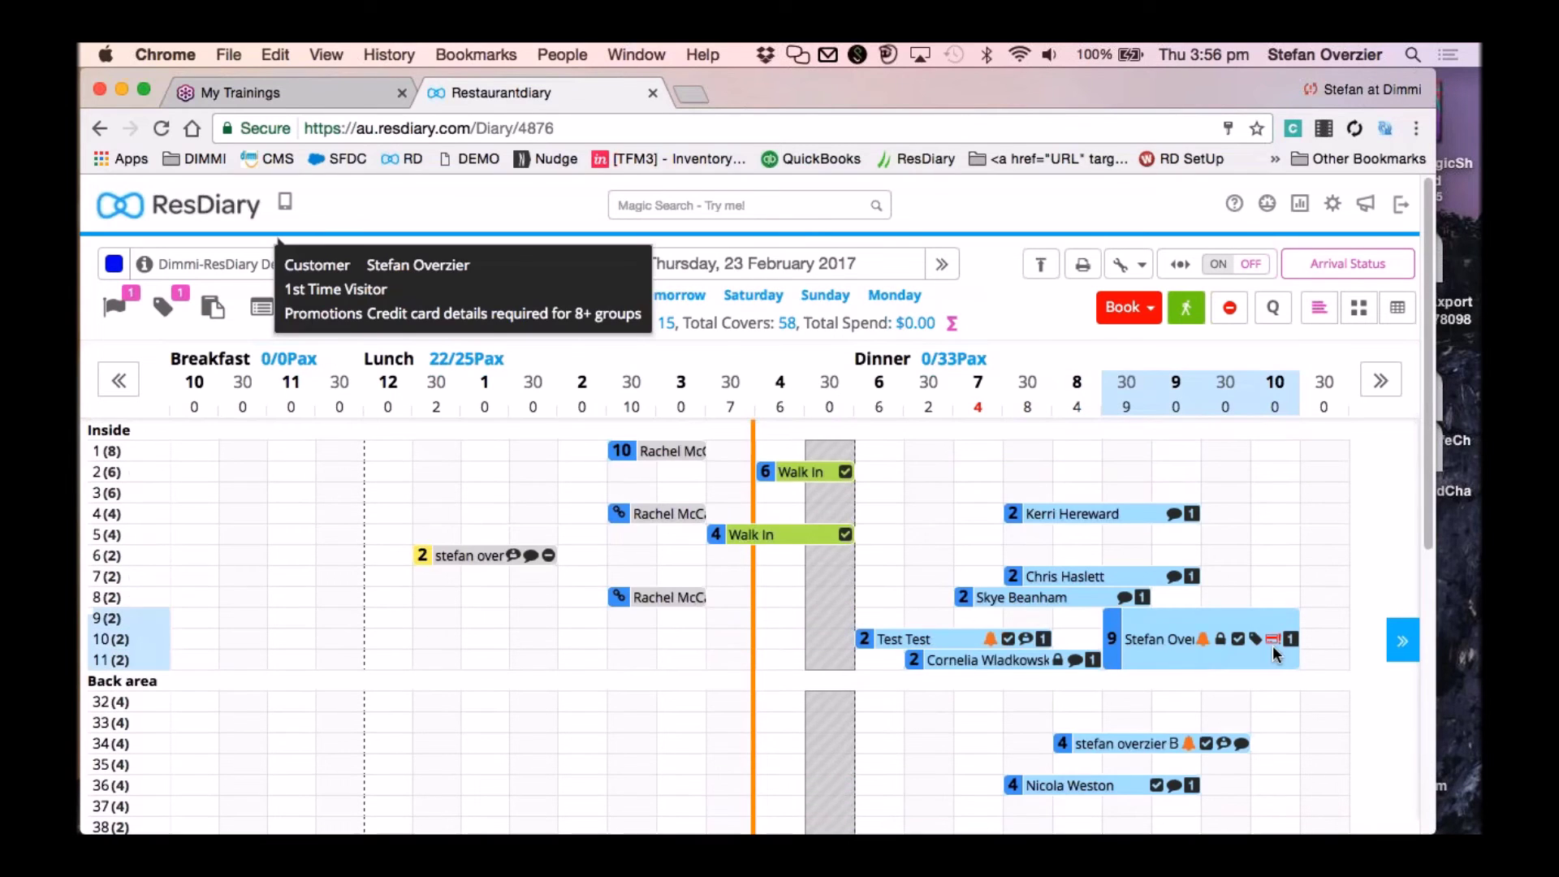
scroll(1273, 645, down, 6)
scroll(1273, 653, down, 1)
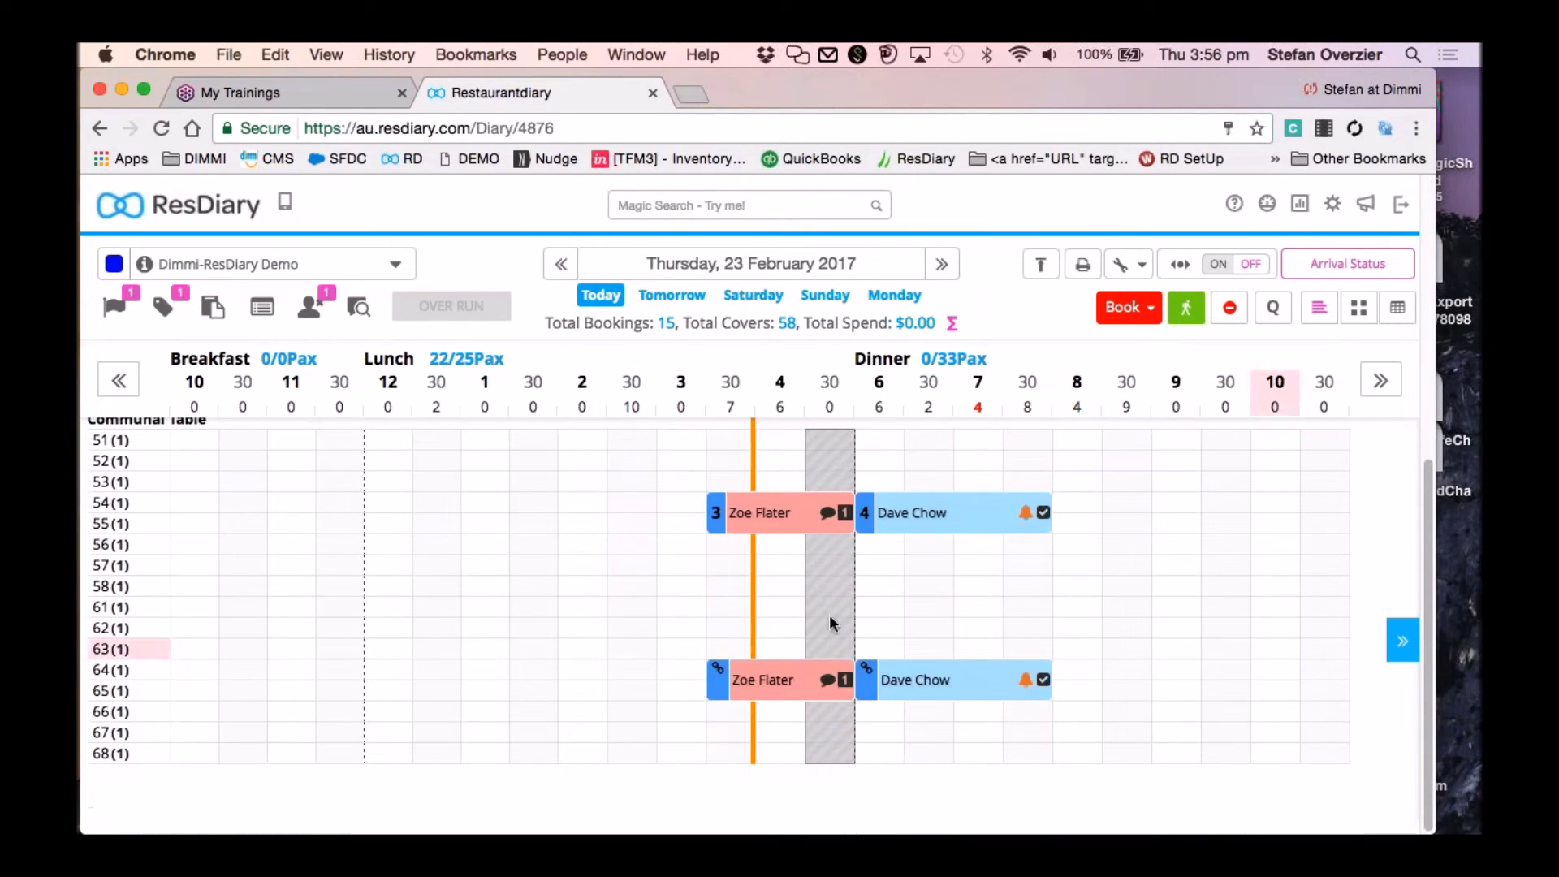
mouse_move(754, 519)
scroll(753, 519, up, 1)
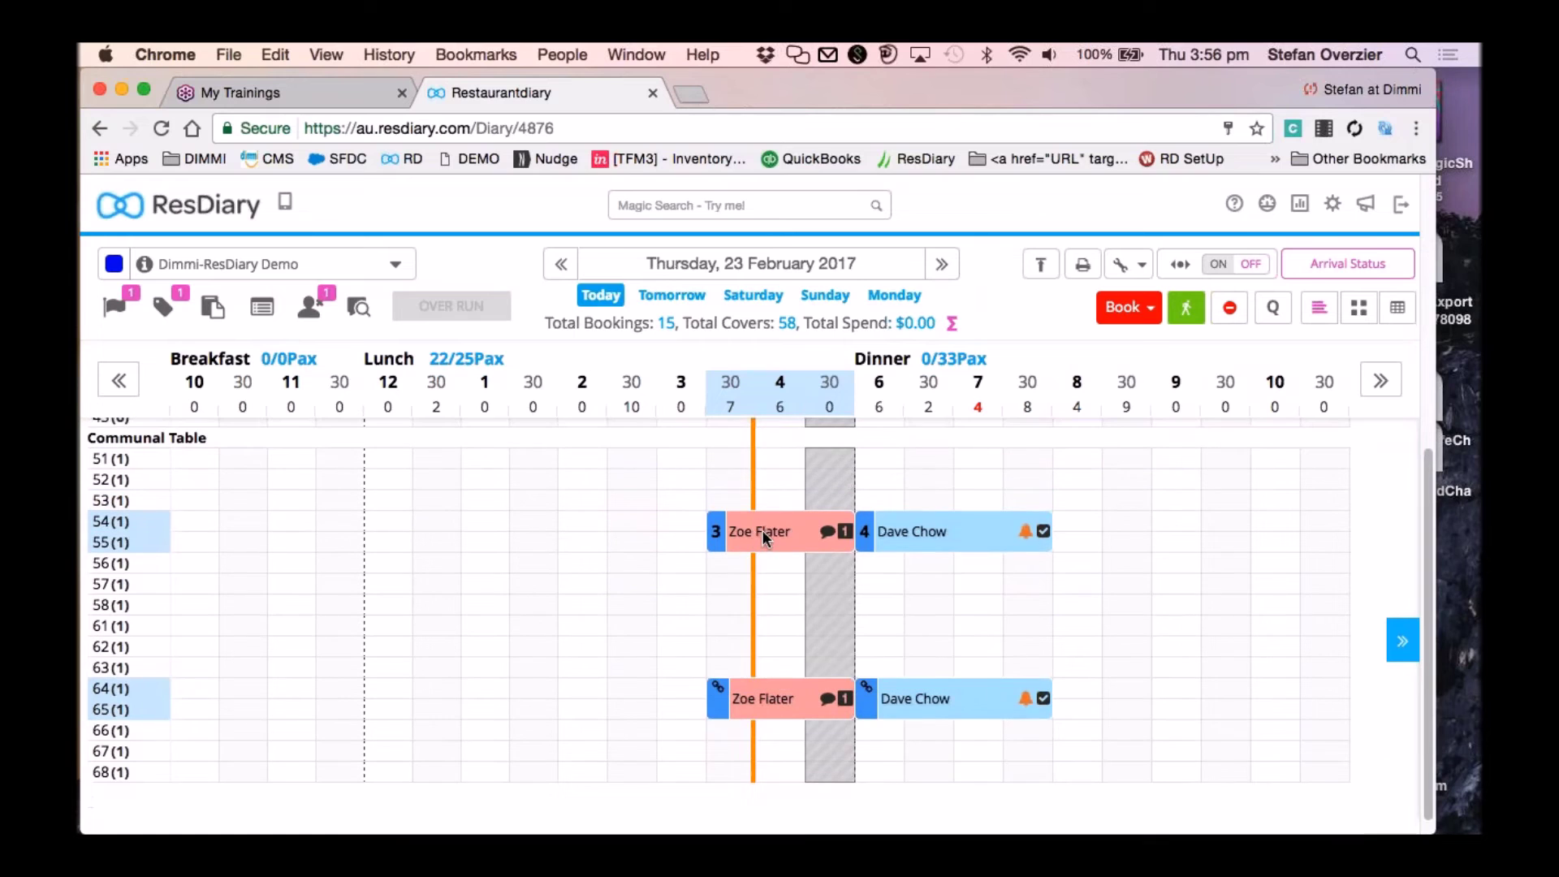
Show the side panel, clear the 3:30 PM booking's selected tables and try to find the combination of tables 51 and 68.
click(1395, 641)
click(1358, 560)
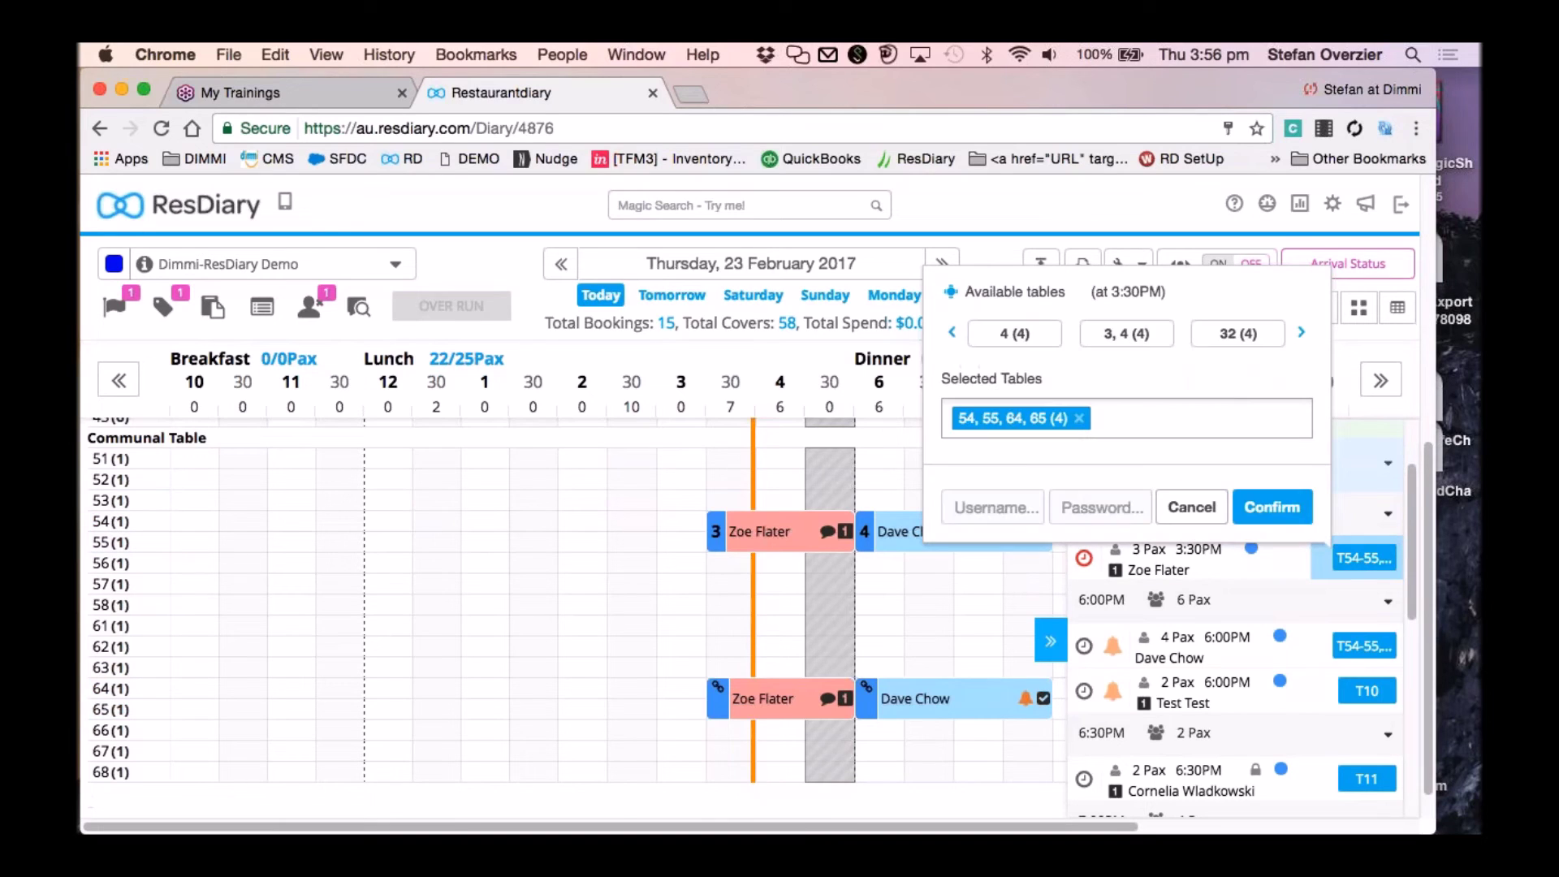
click(1077, 418)
click(1008, 415)
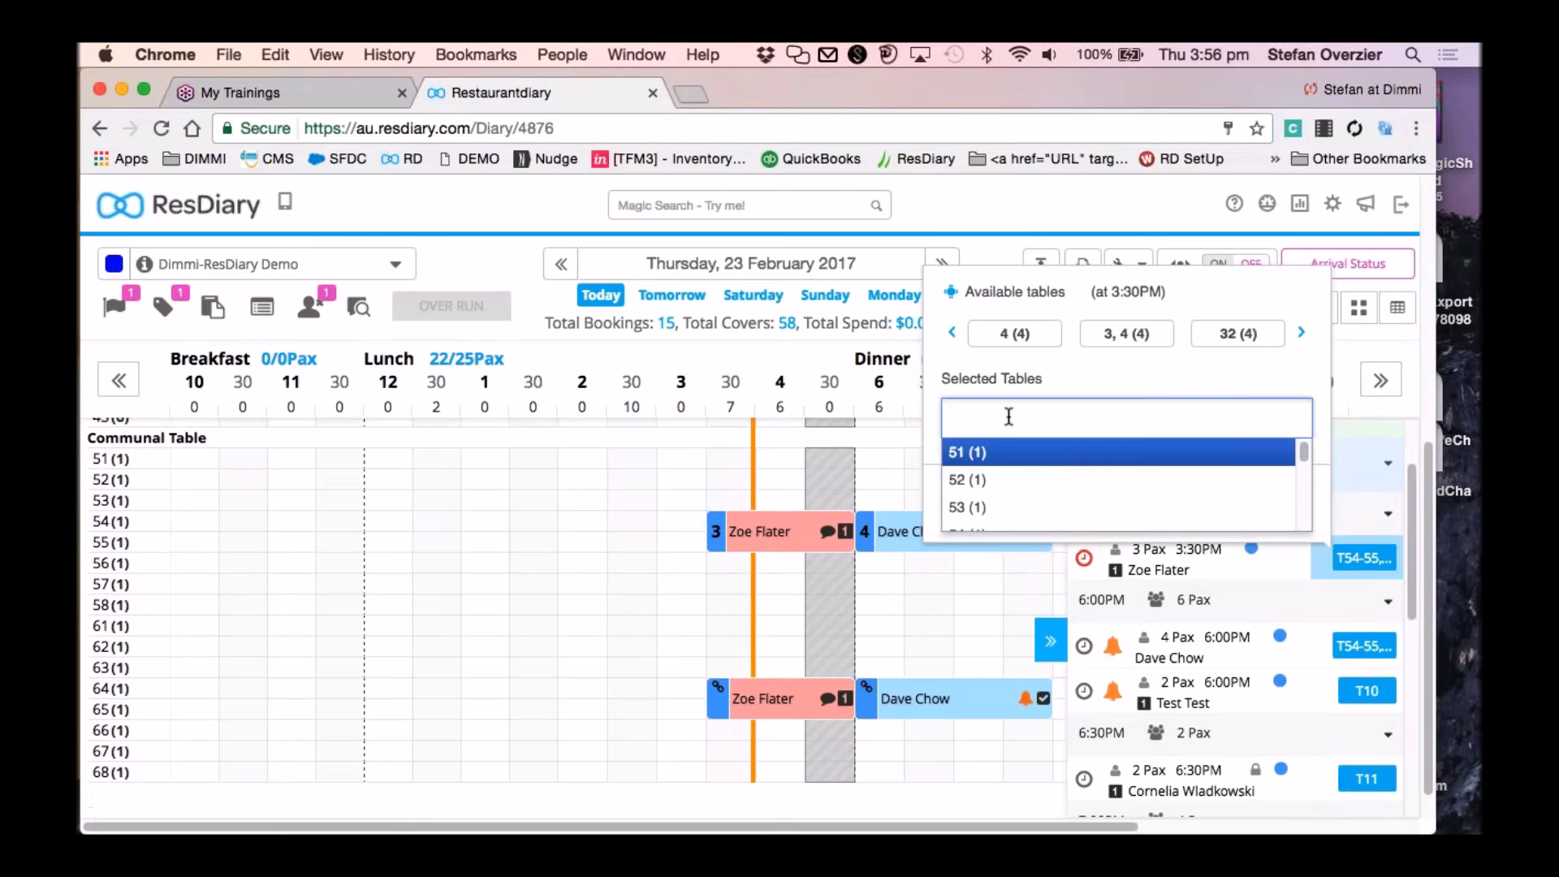
text(1,2)
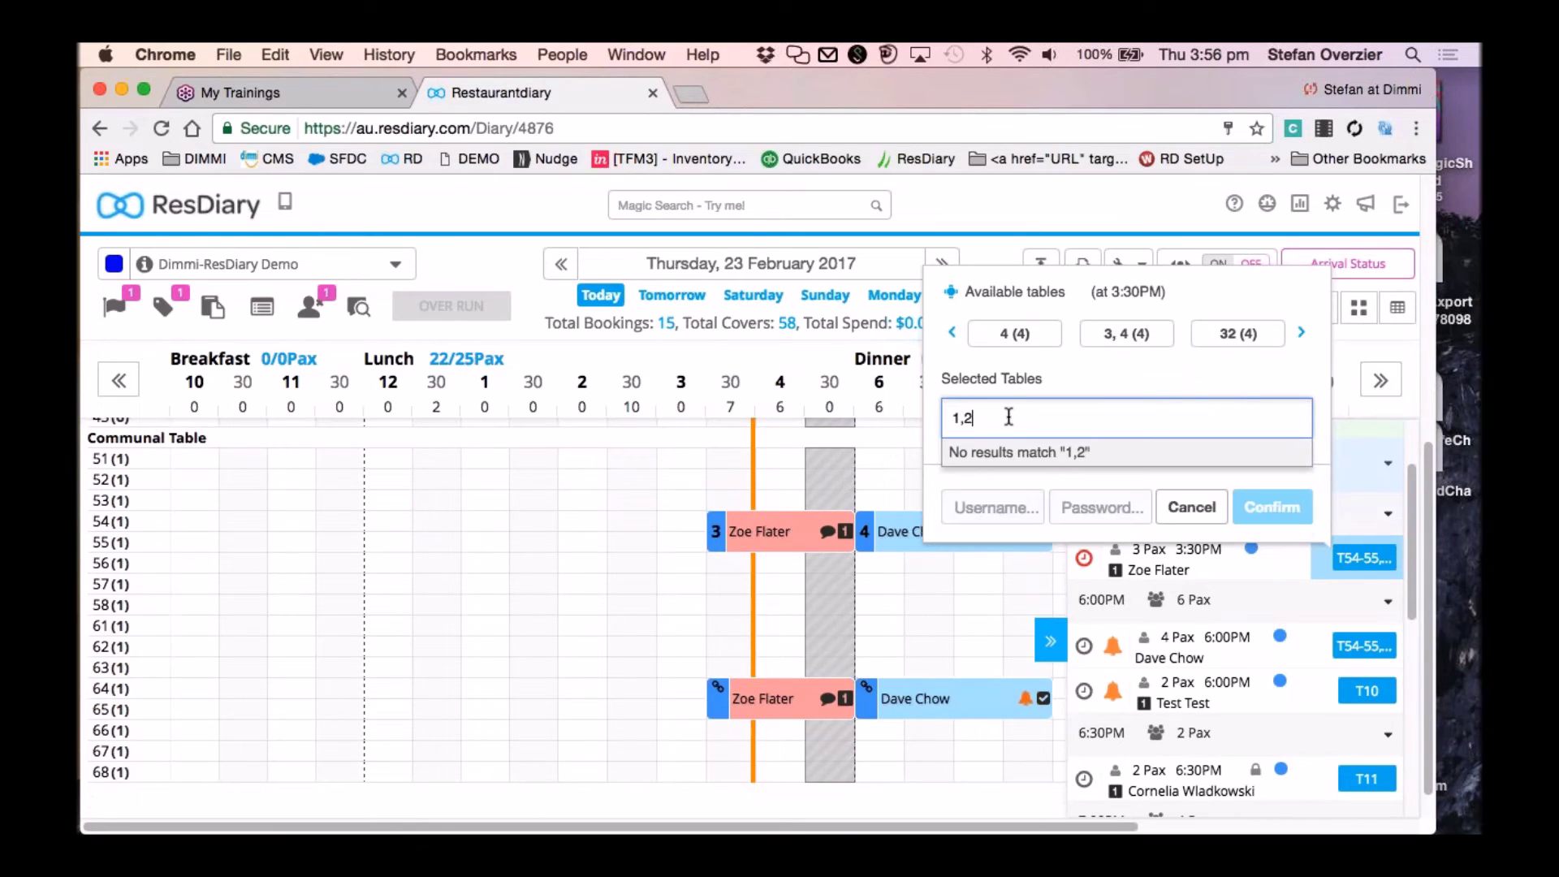
key(BackSpace)
key(BackSpace)
key(BackSpace)
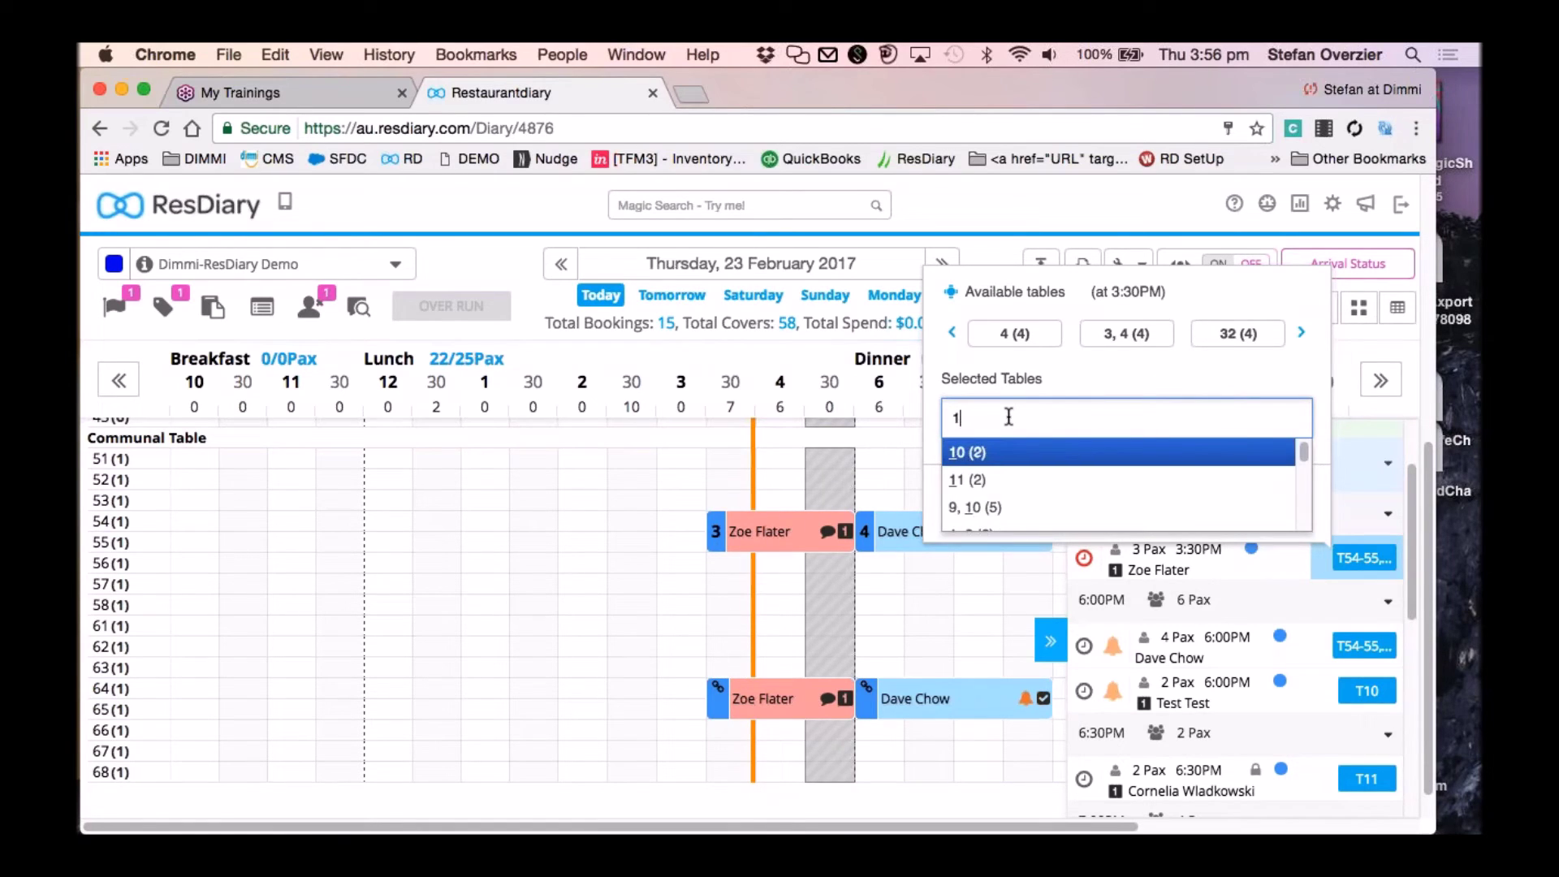
text(51, )
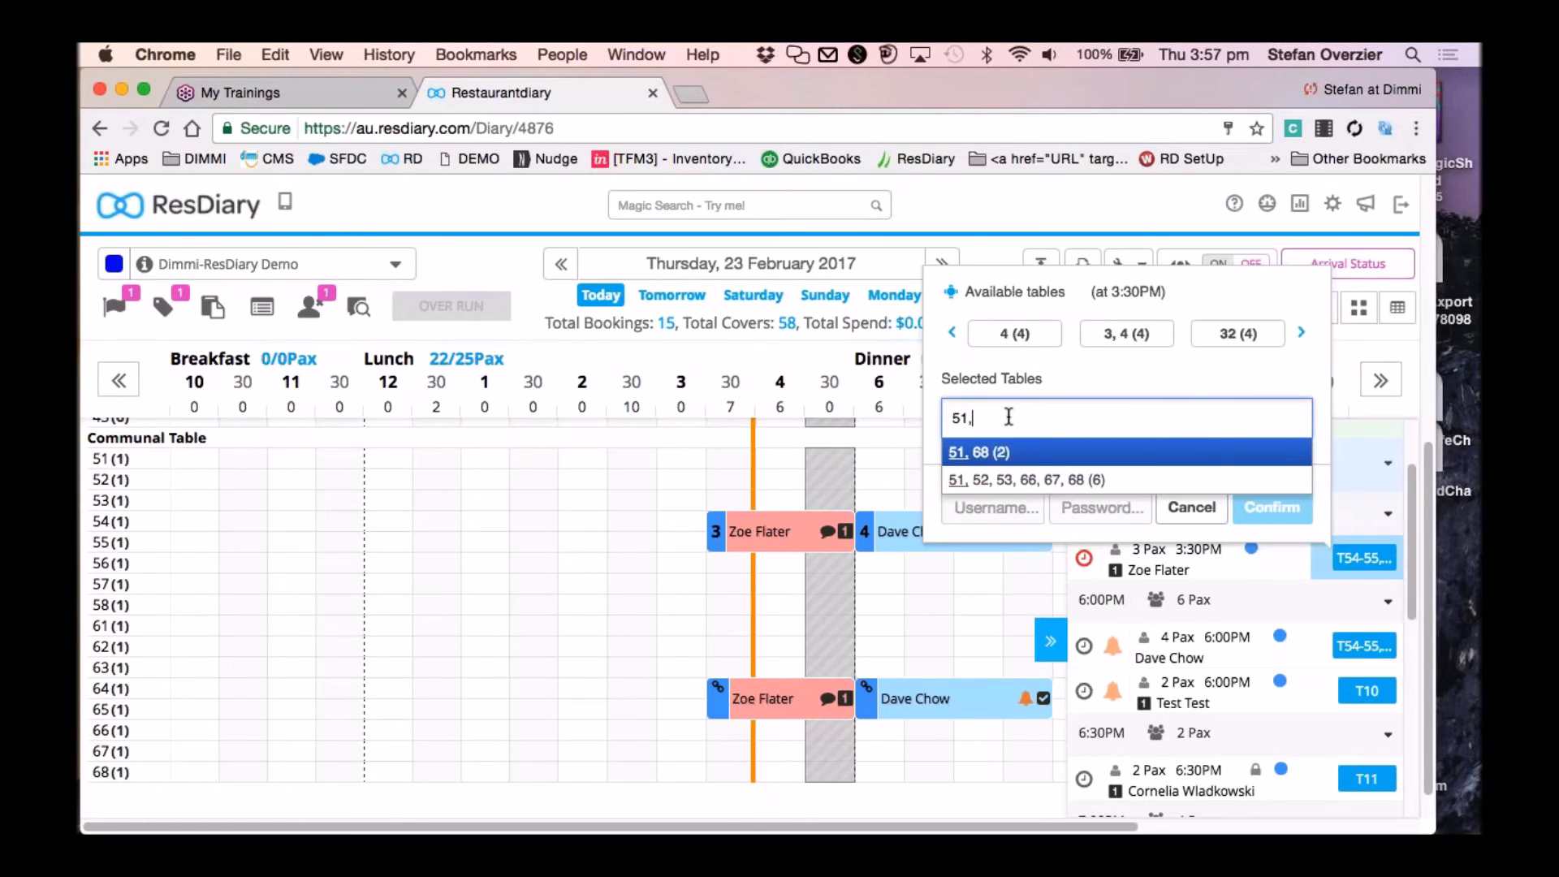
text(68)
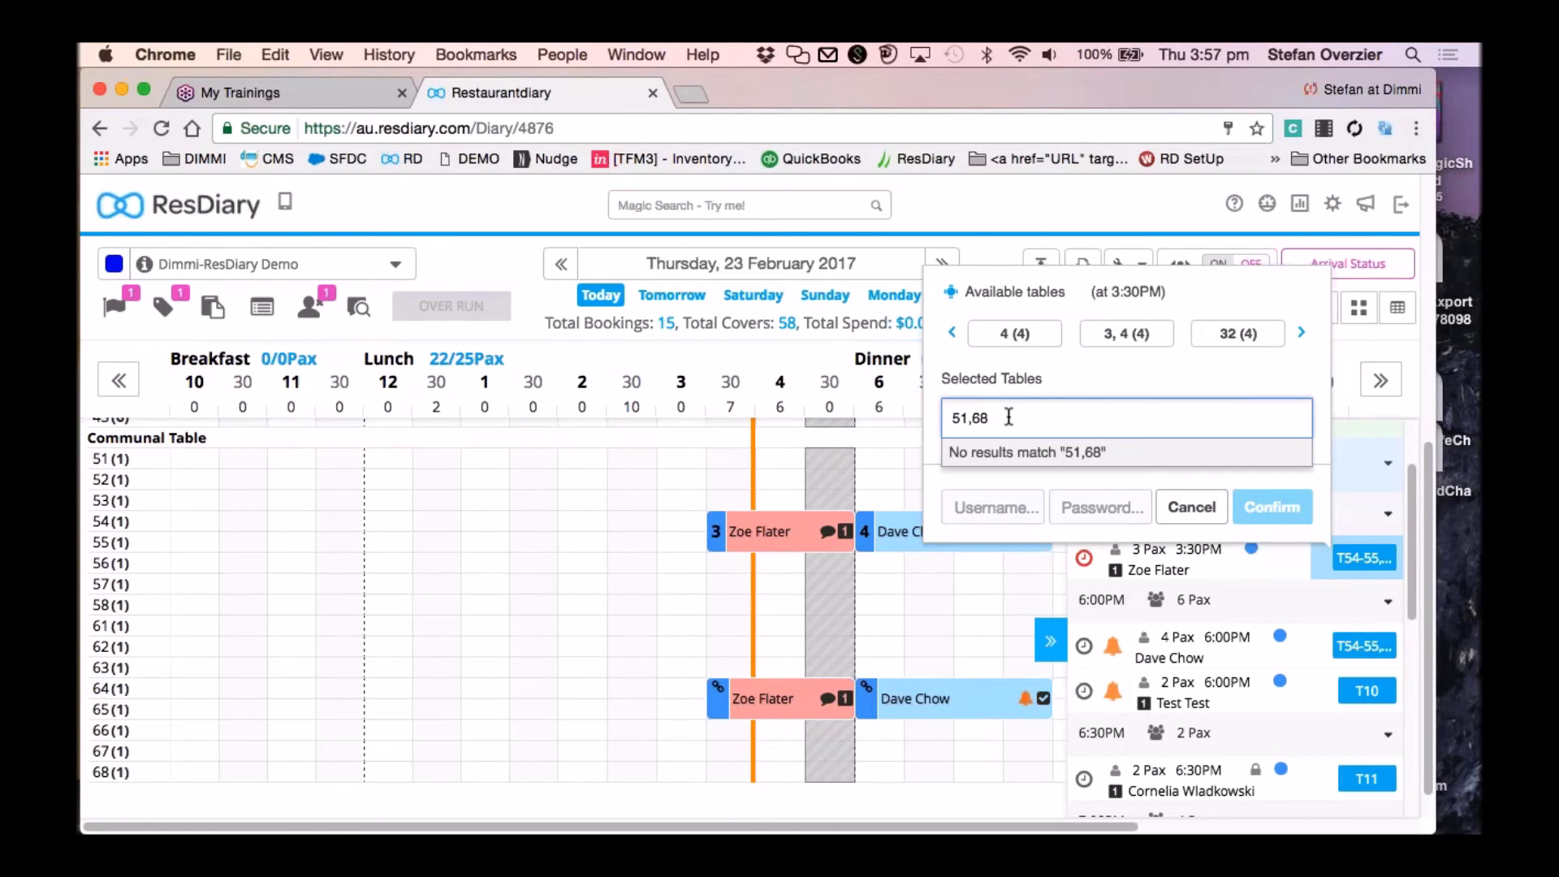
click(1125, 385)
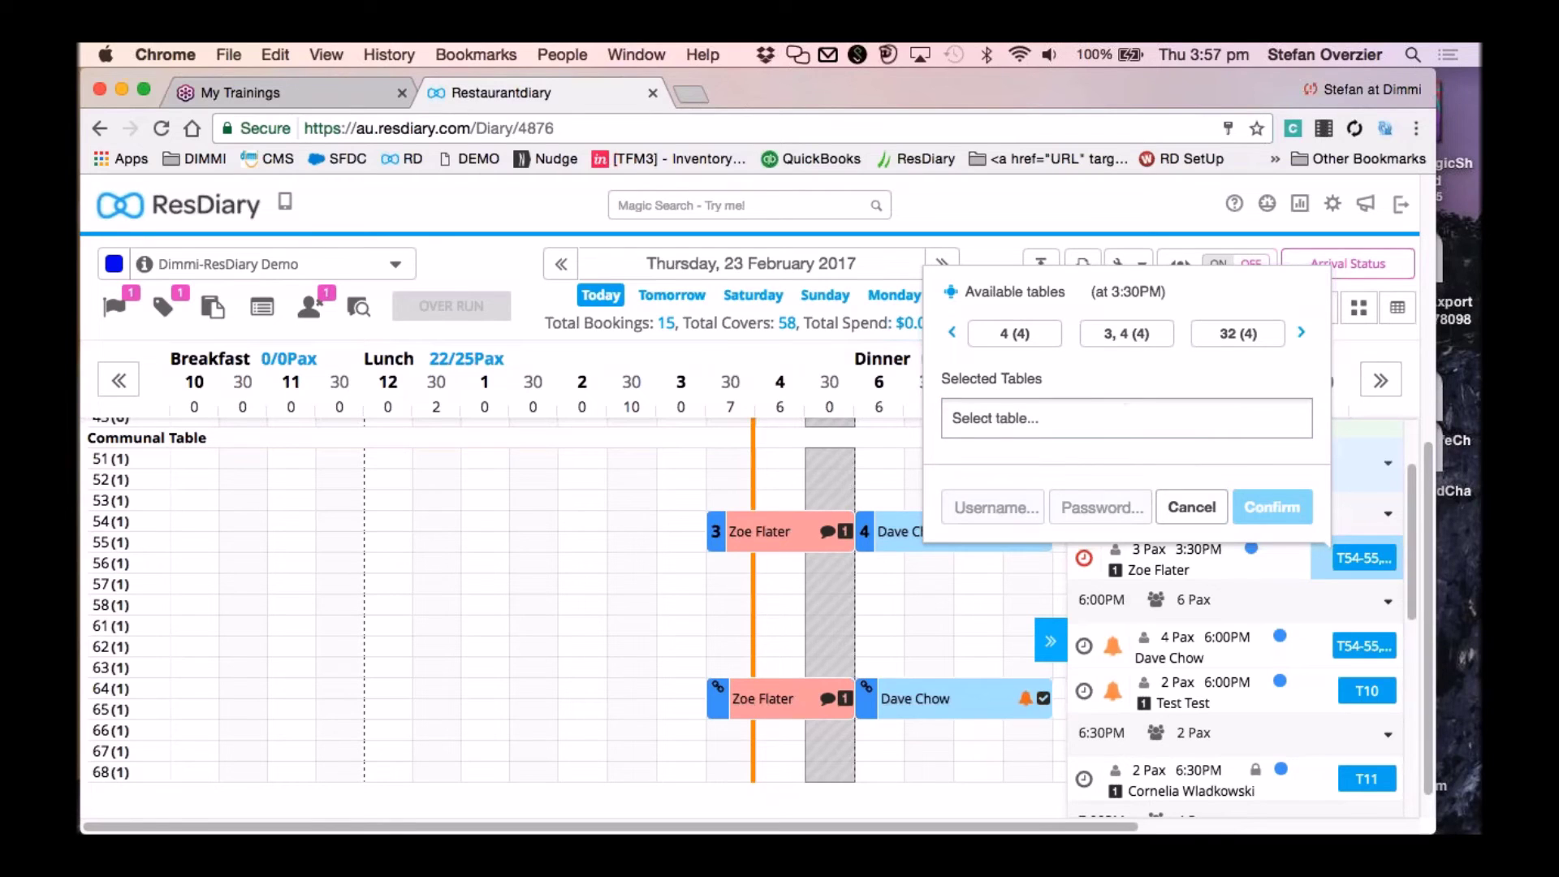
Assign the 3:30 PM booking to temporarily joined tables 51 and 68, accepting the overbooking, and return it to tables 54, 55, 64 and 65.
click(1113, 416)
click(1056, 460)
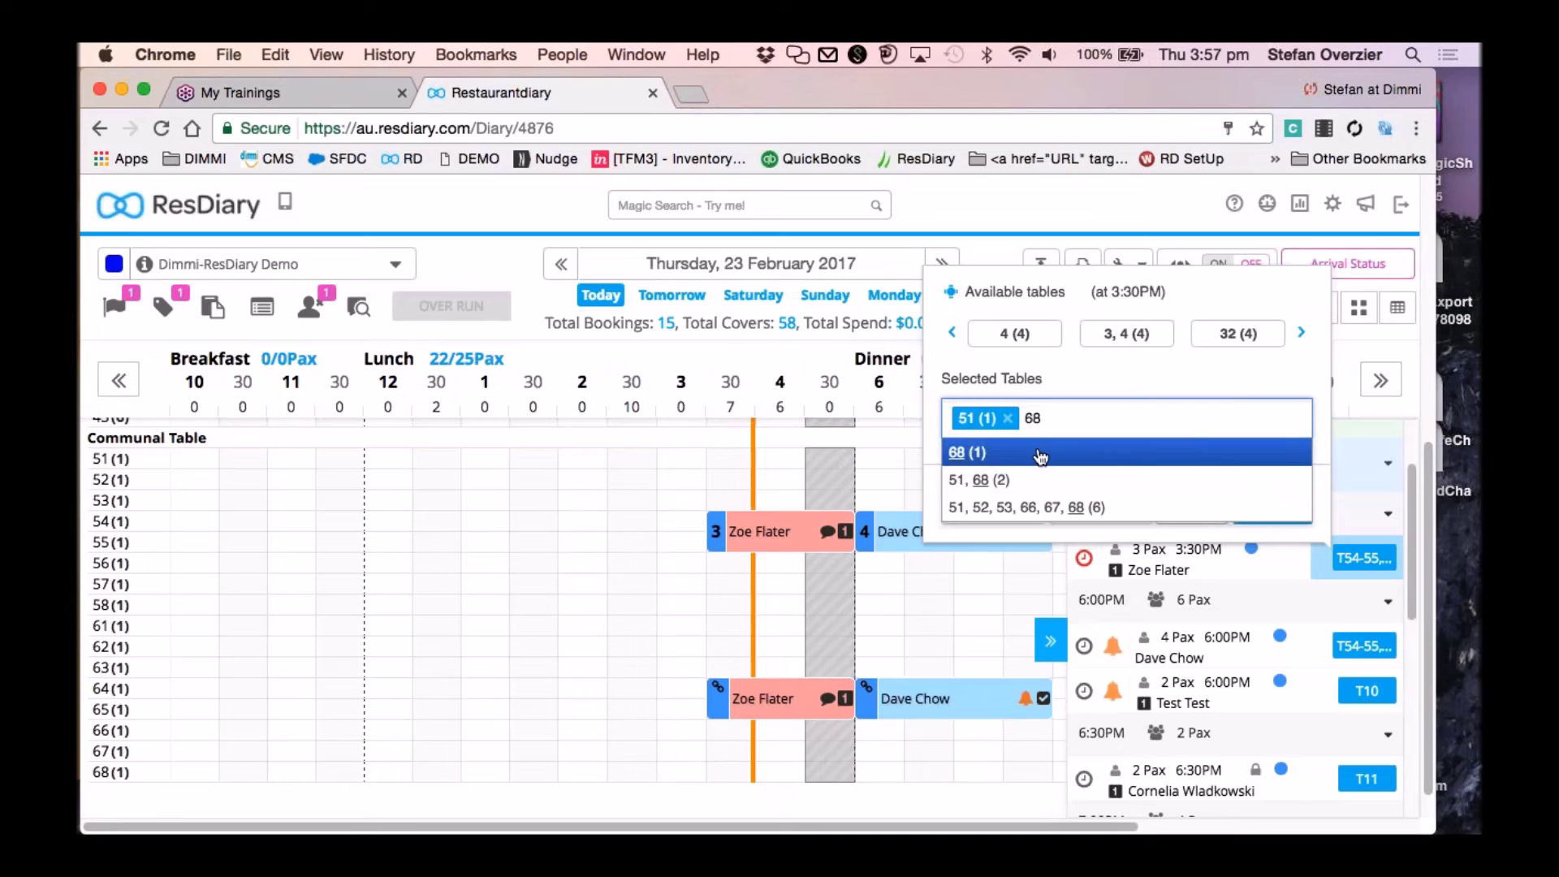
click(1042, 454)
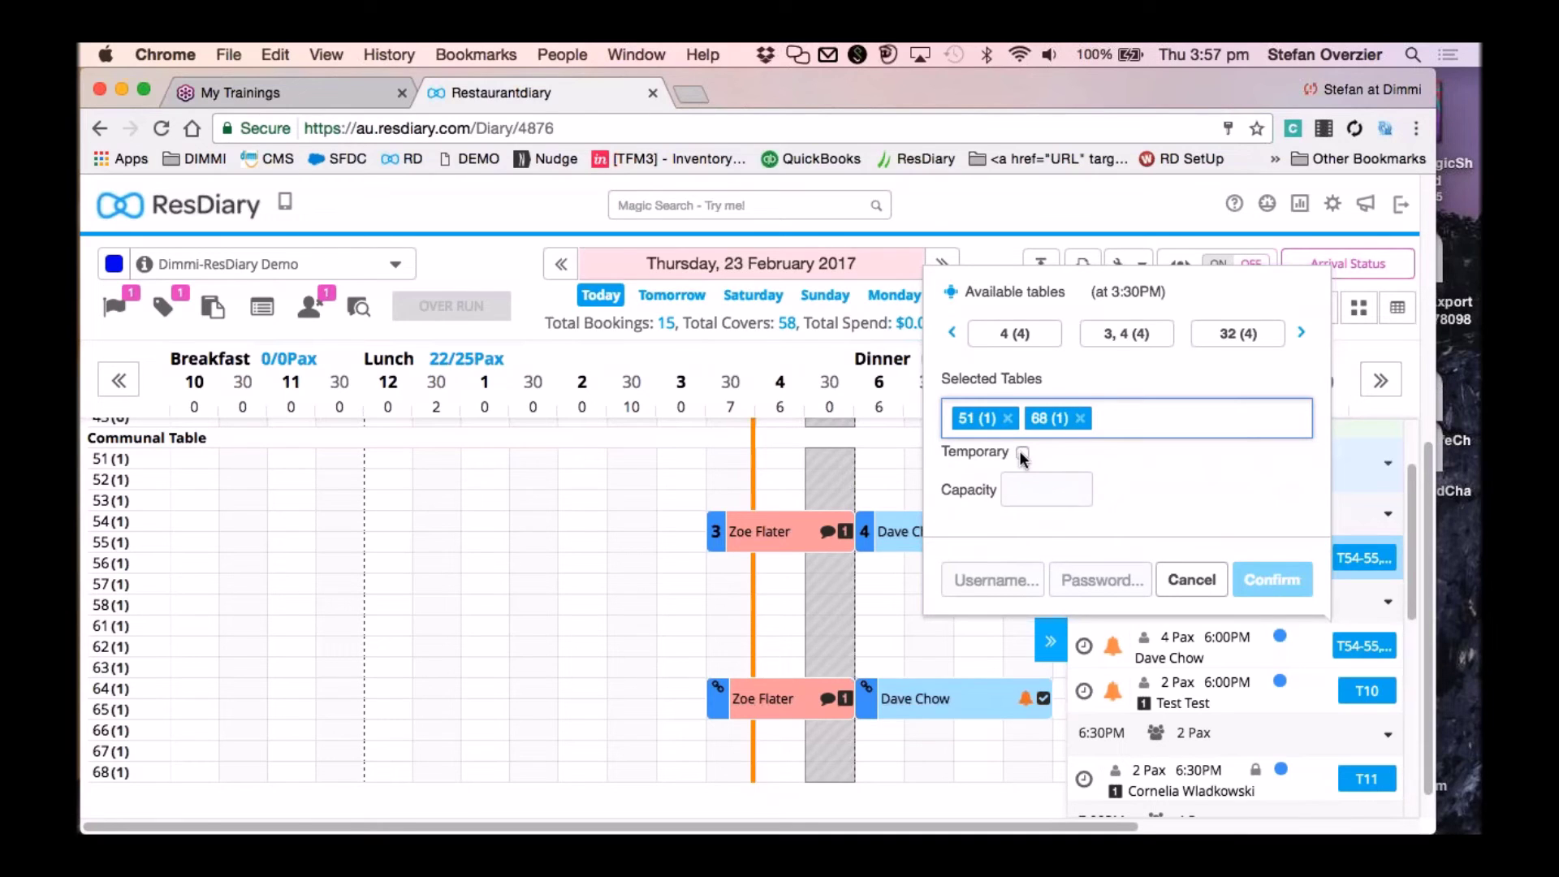
click(1022, 453)
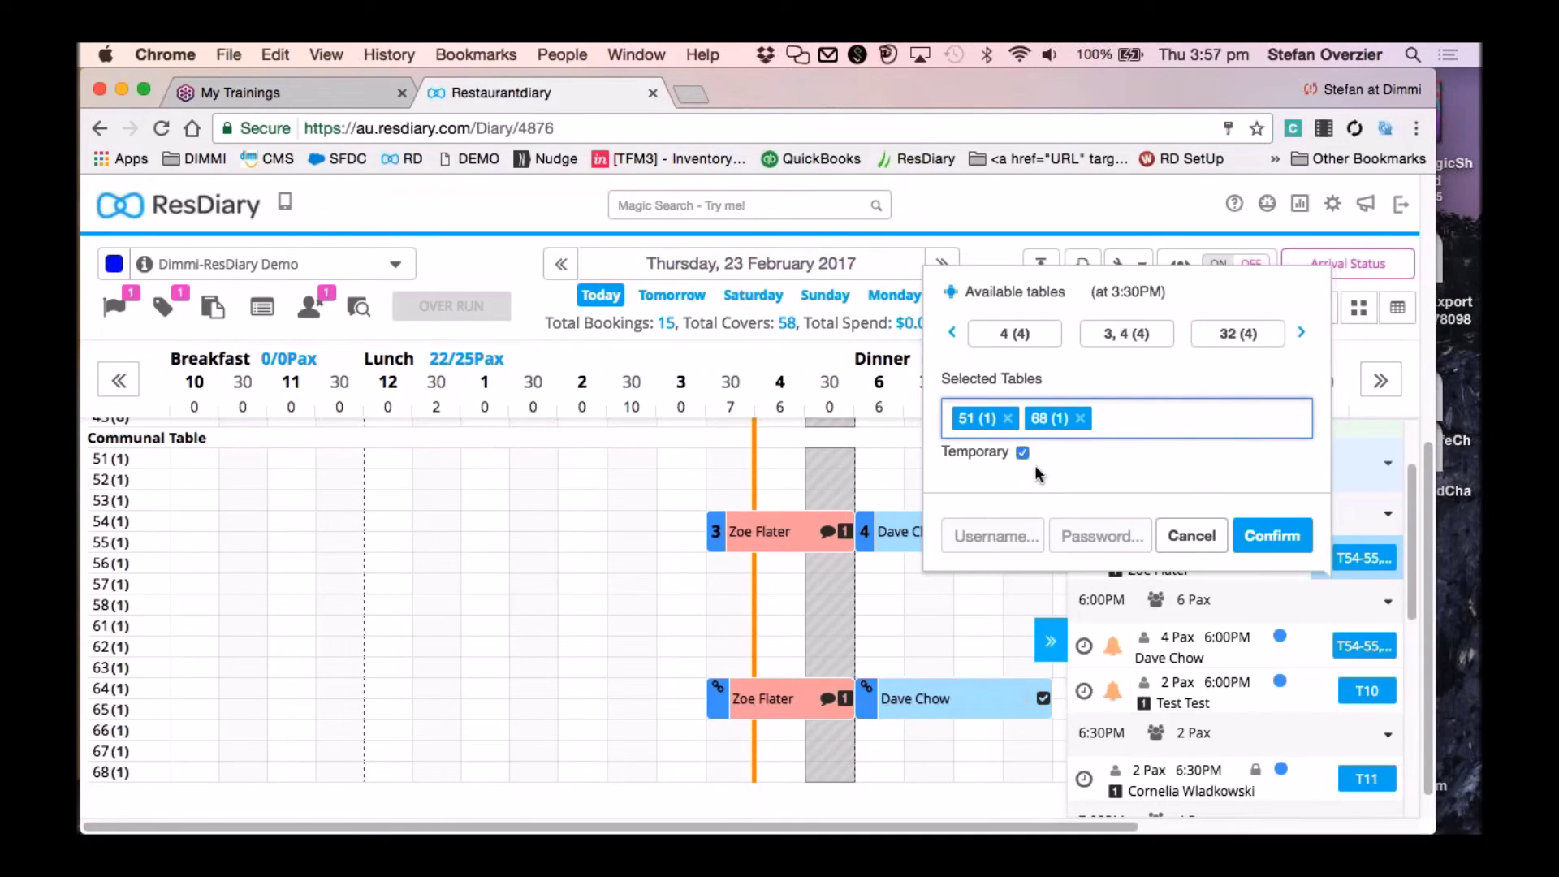
click(1259, 540)
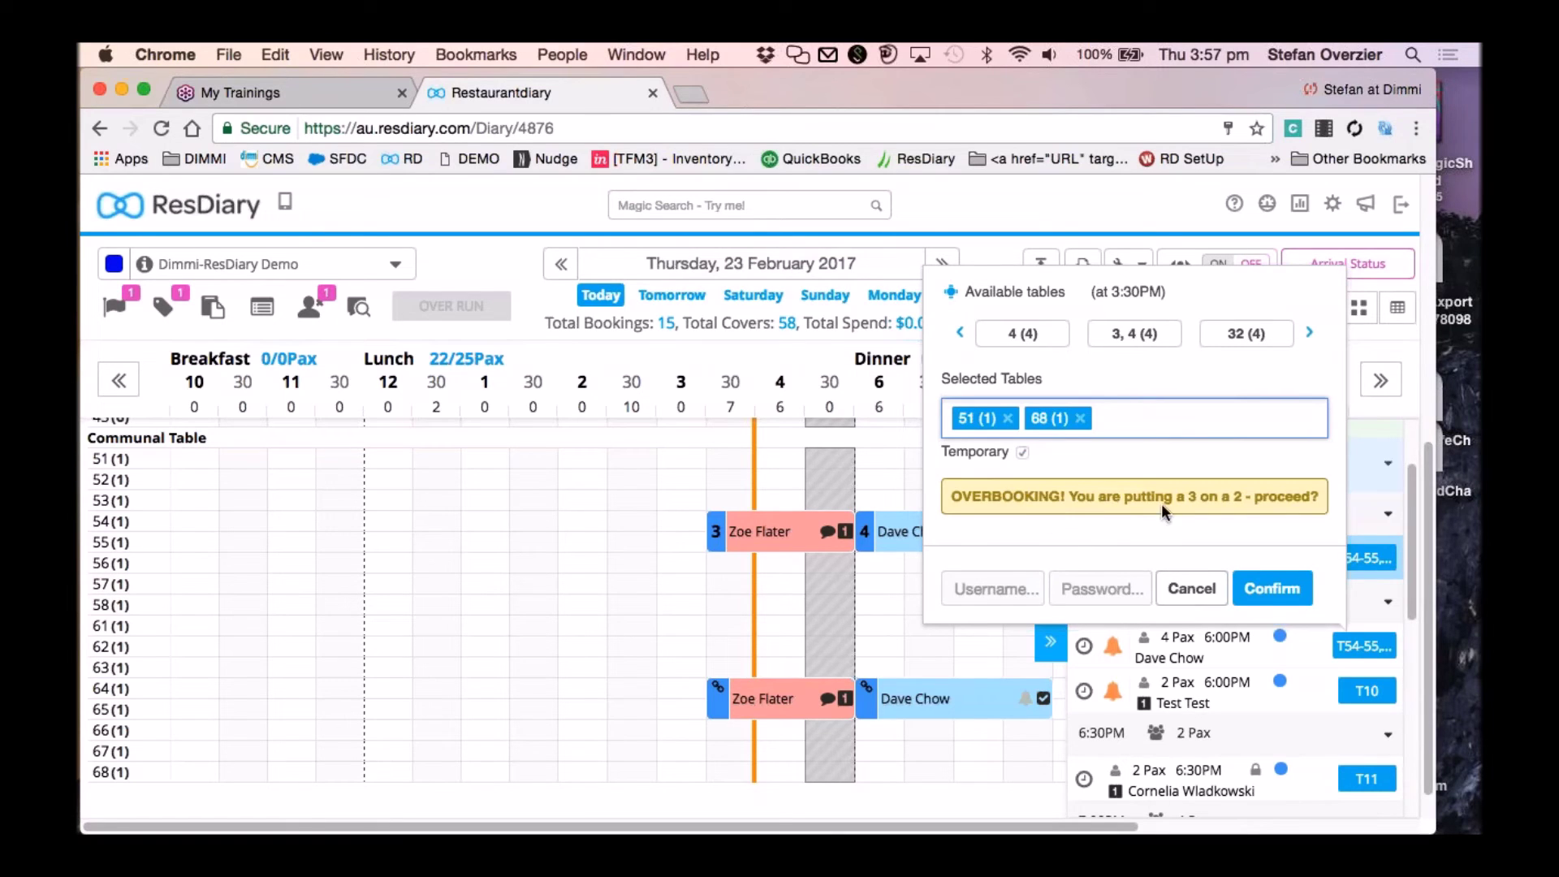
click(1261, 597)
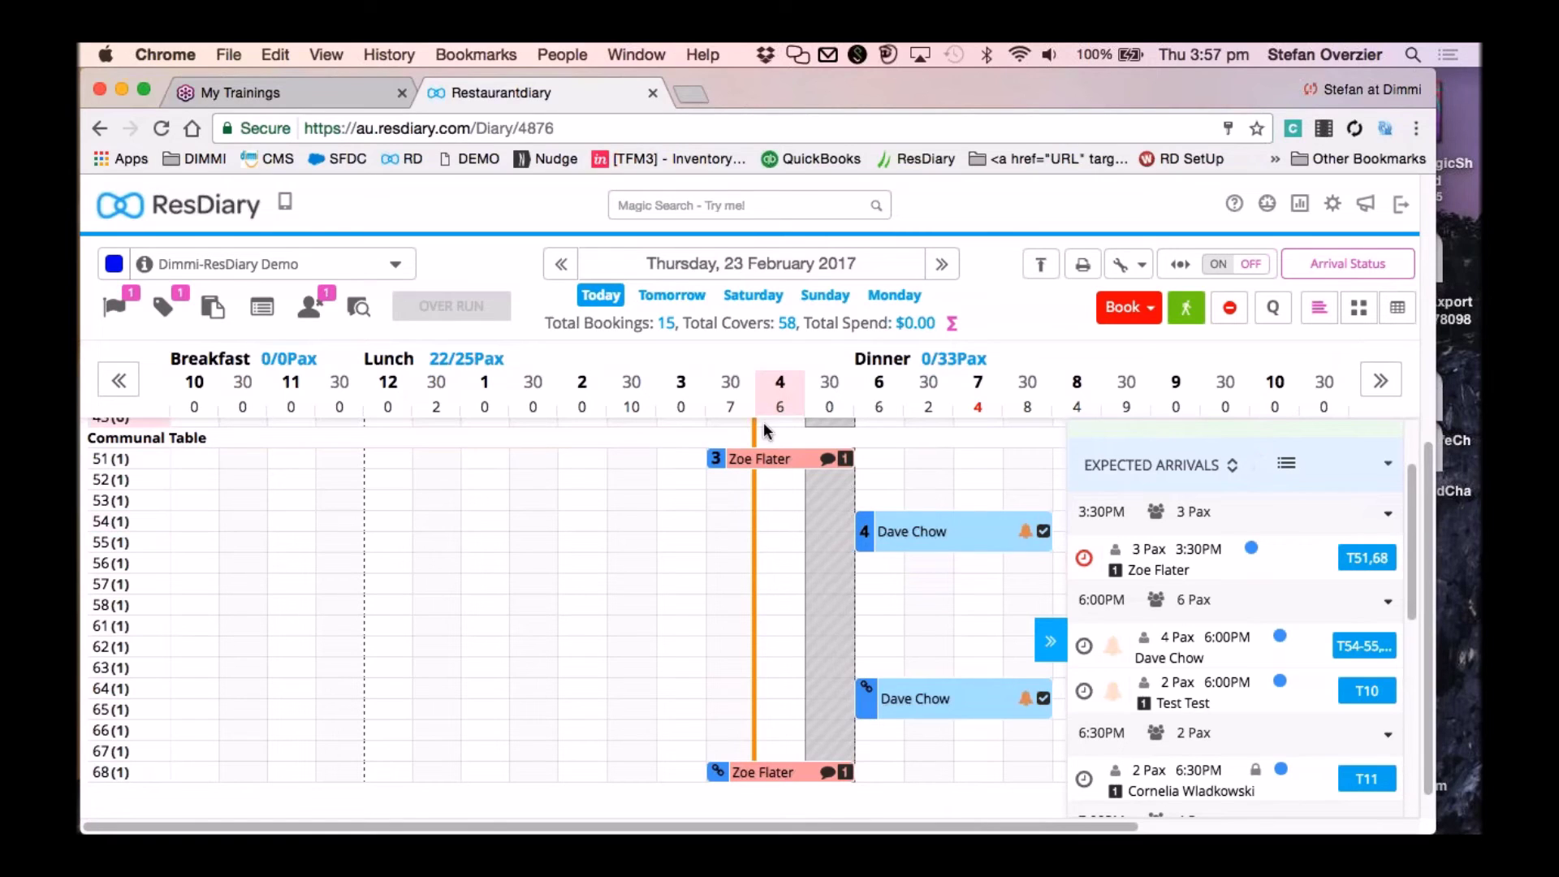
drag(728, 461, 727, 546)
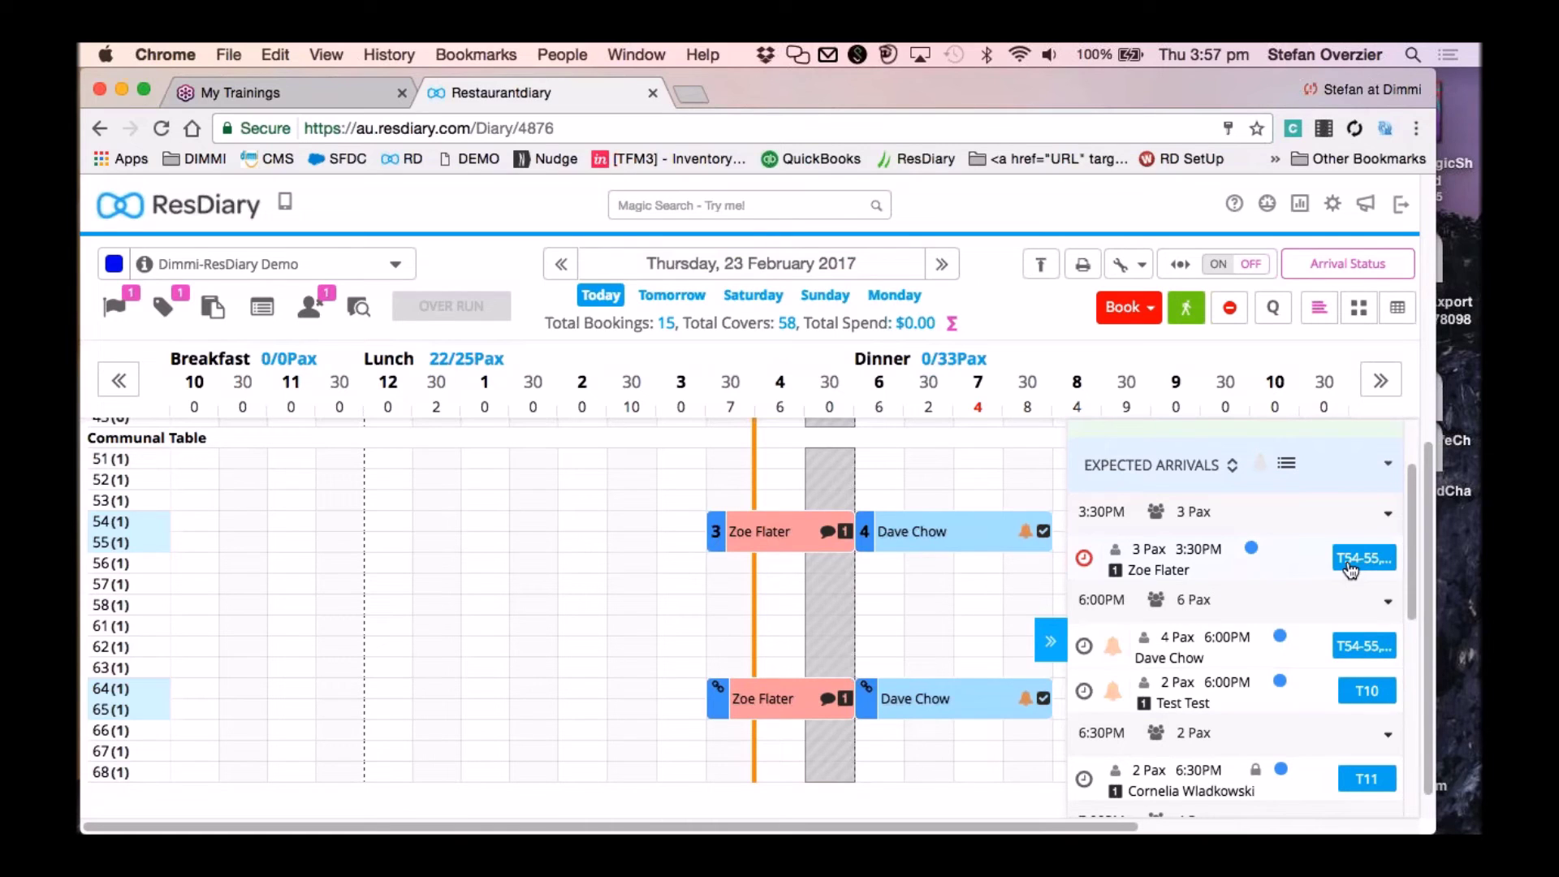
Switch the diary to Saturday, 25 February 2017 and review that day's expected arrivals.
click(739, 295)
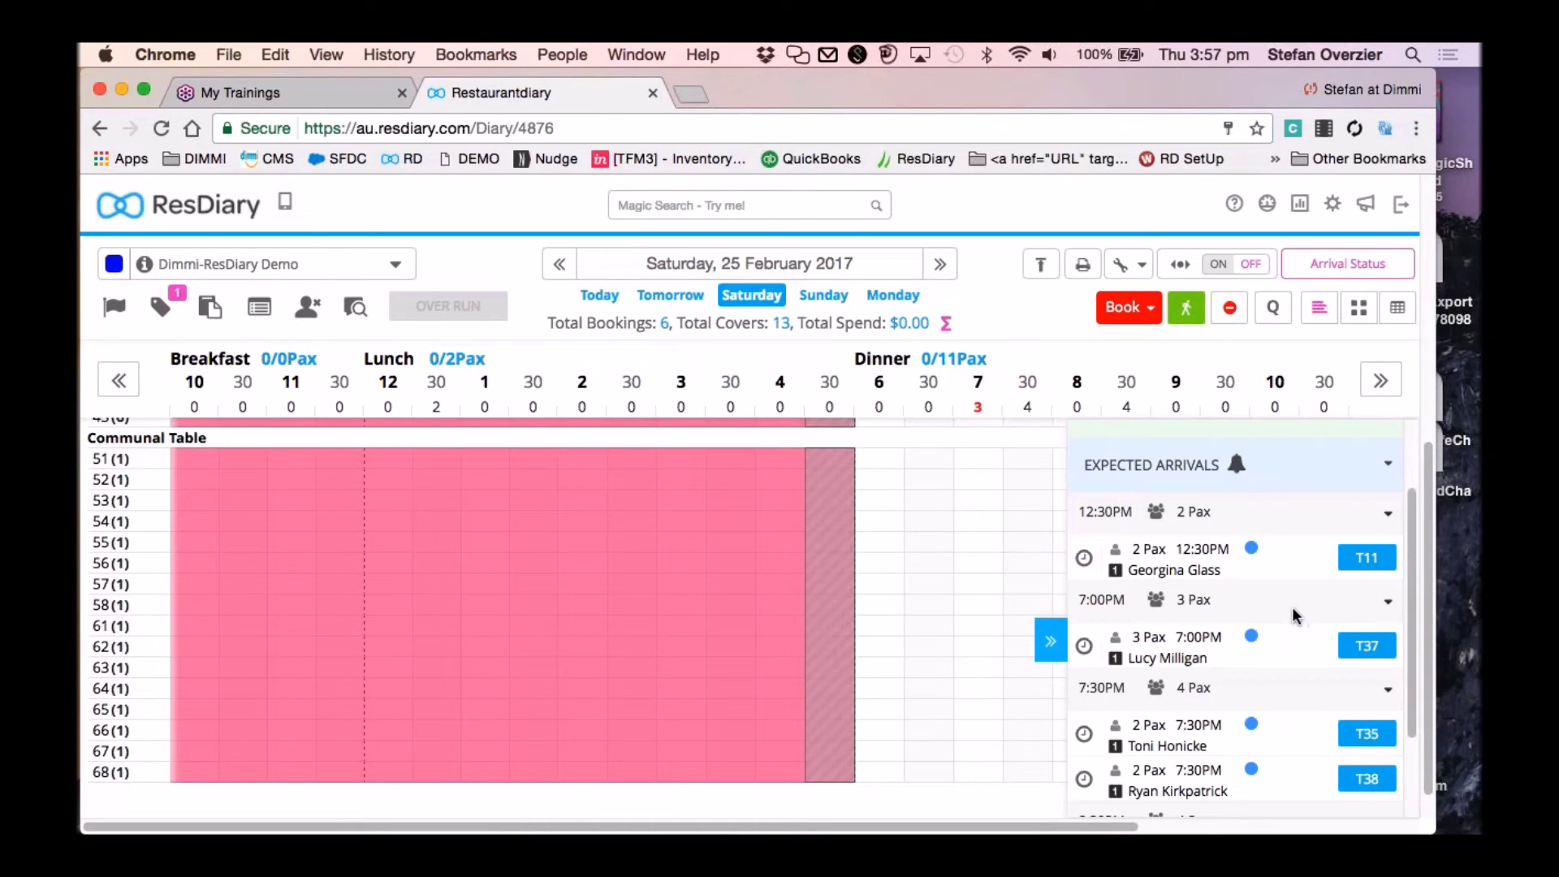
scroll(1294, 615, down, 1)
scroll(1293, 615, up, 5)
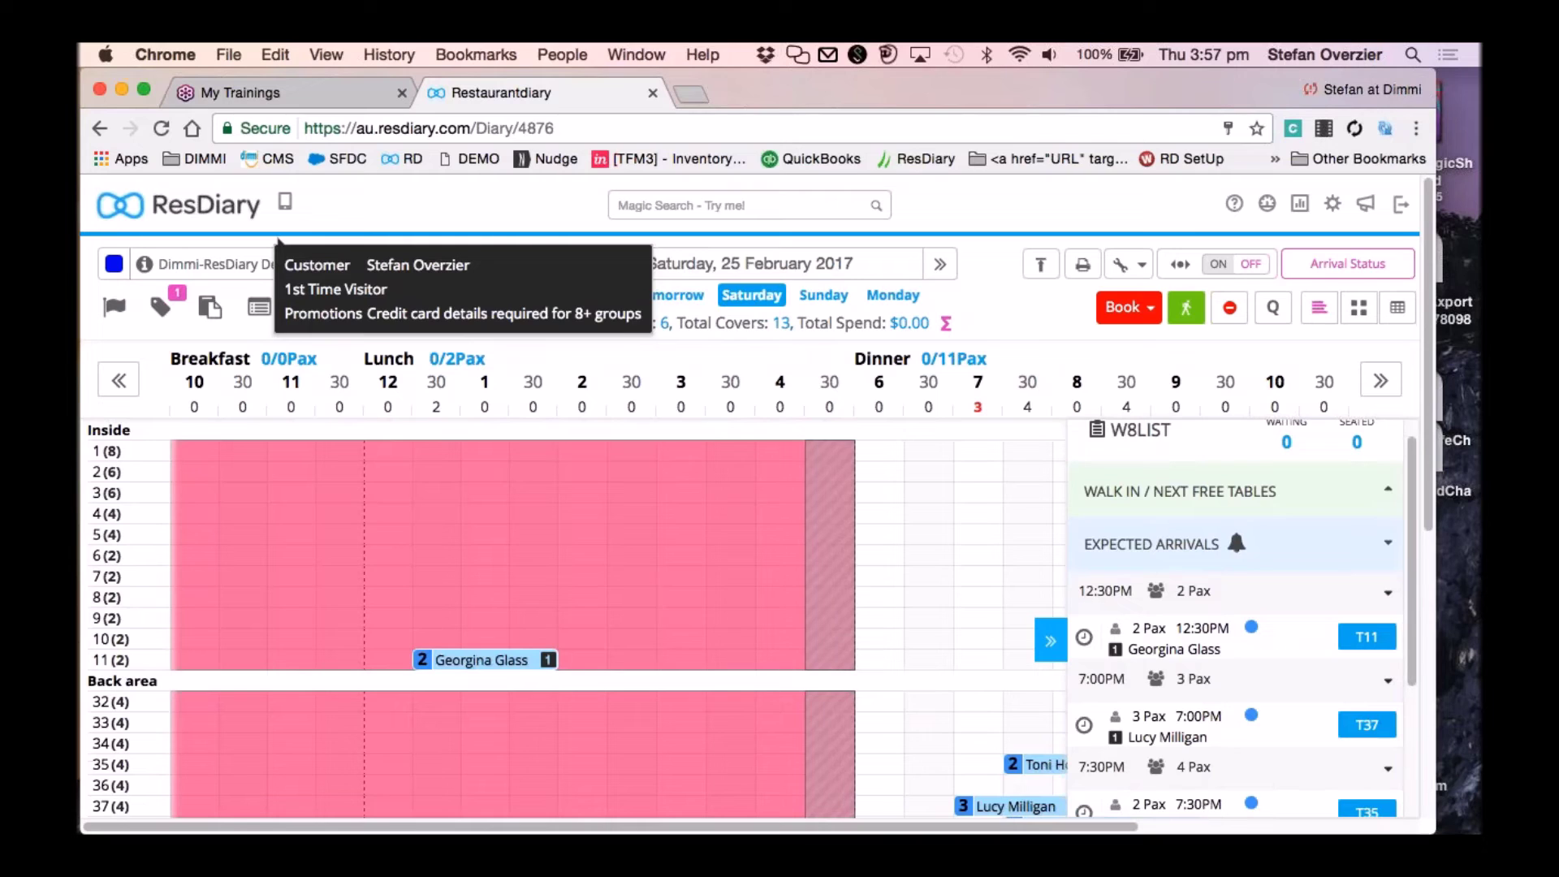
scroll(1043, 383, down, 1)
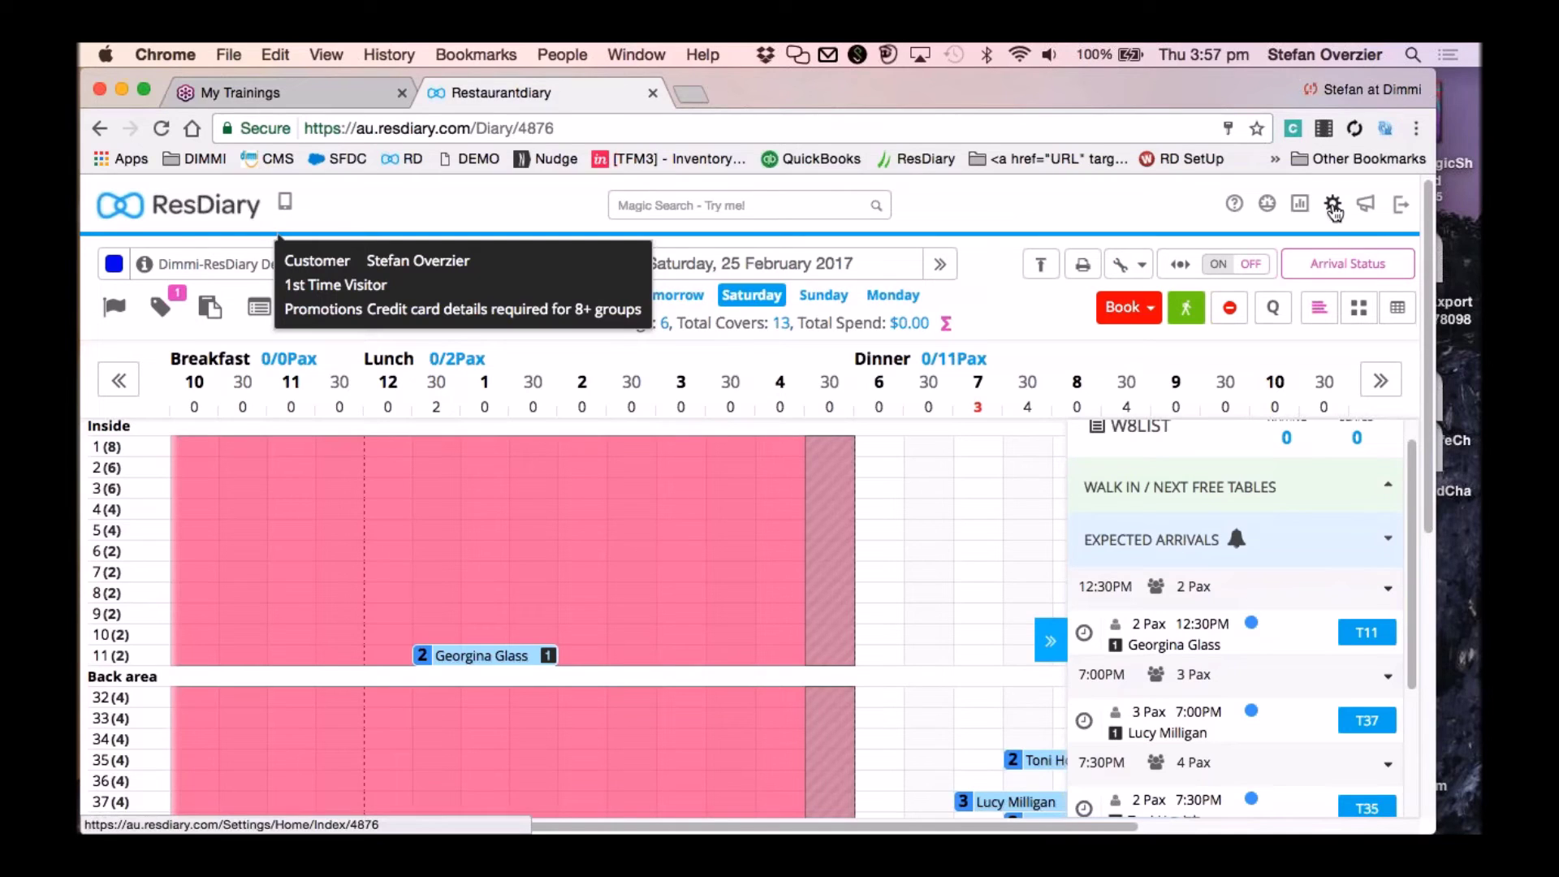
In the interface settings, show expected arrivals for the current date and save the settings.
click(1333, 207)
scroll(369, 508, down, 3)
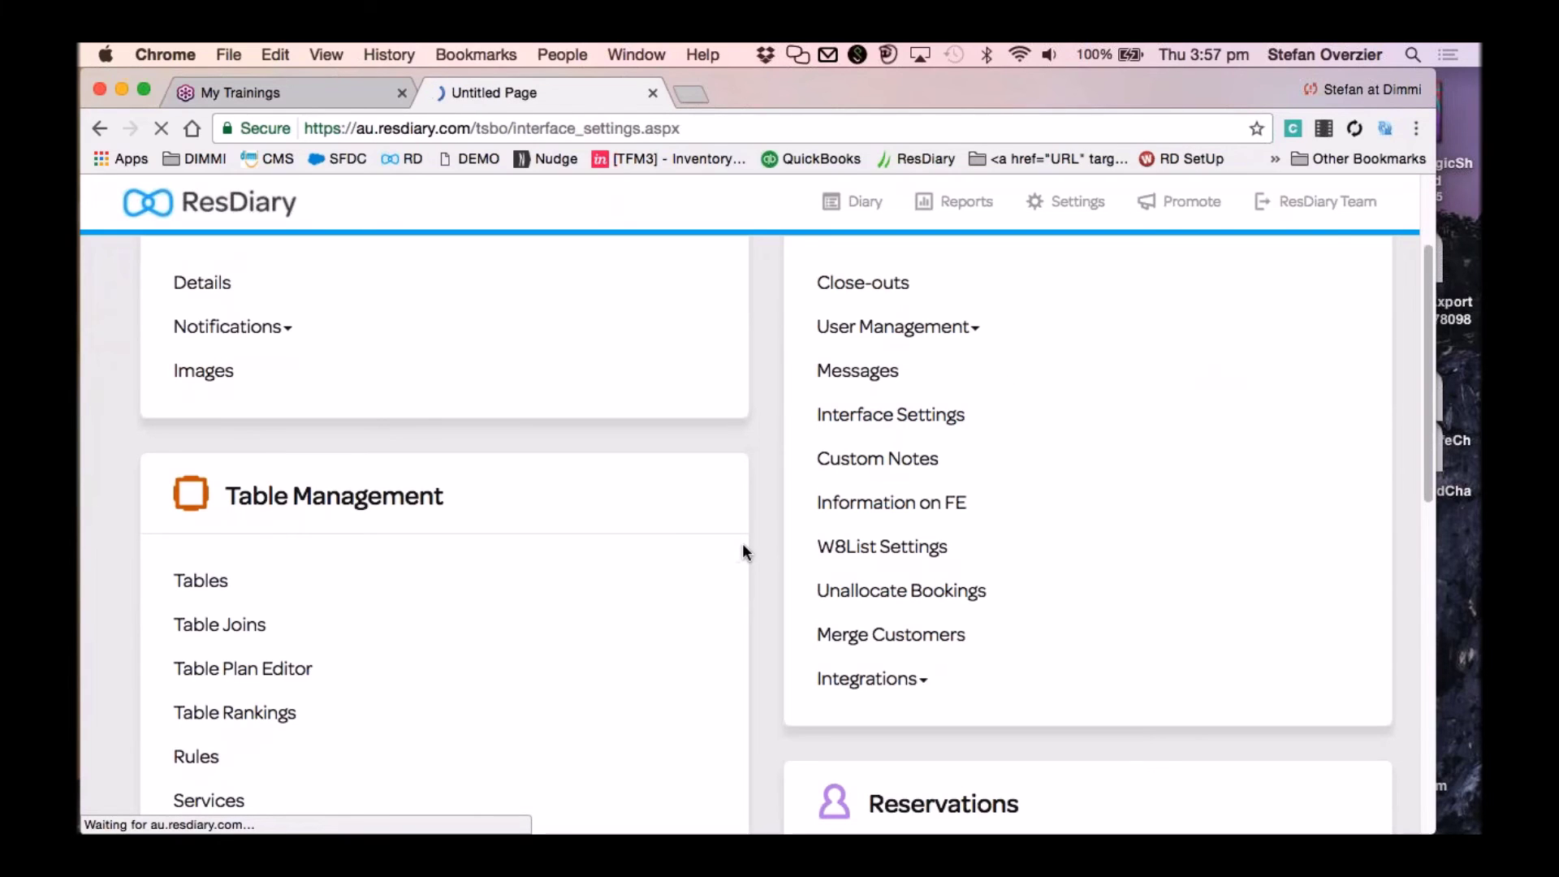
scroll(687, 575, down, 5)
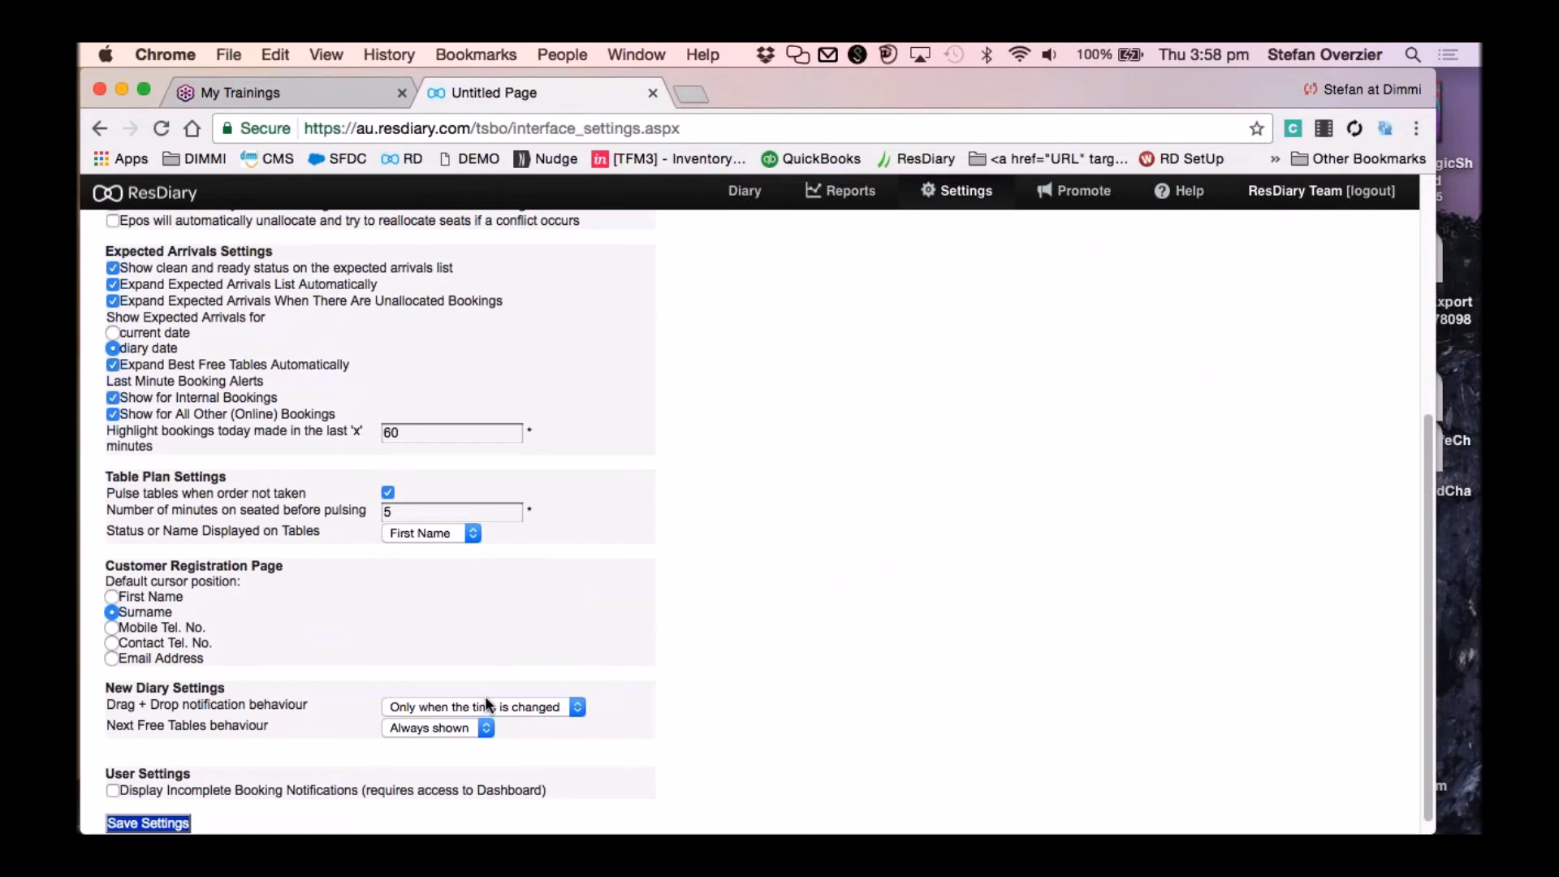
scroll(533, 598, up, 1)
click(140, 352)
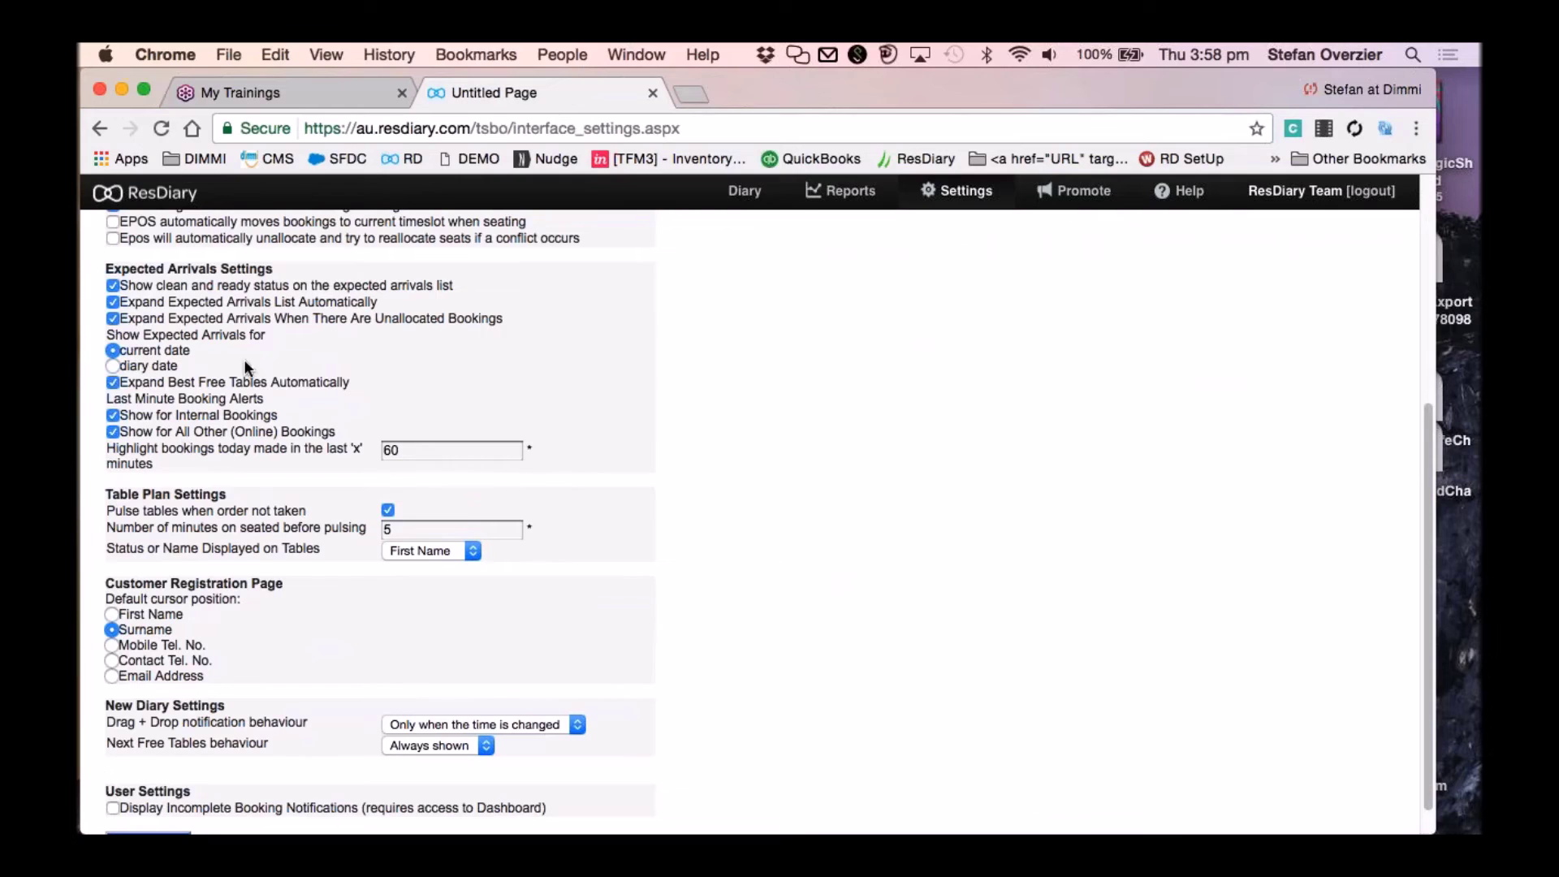
scroll(244, 359, down, 1)
click(175, 809)
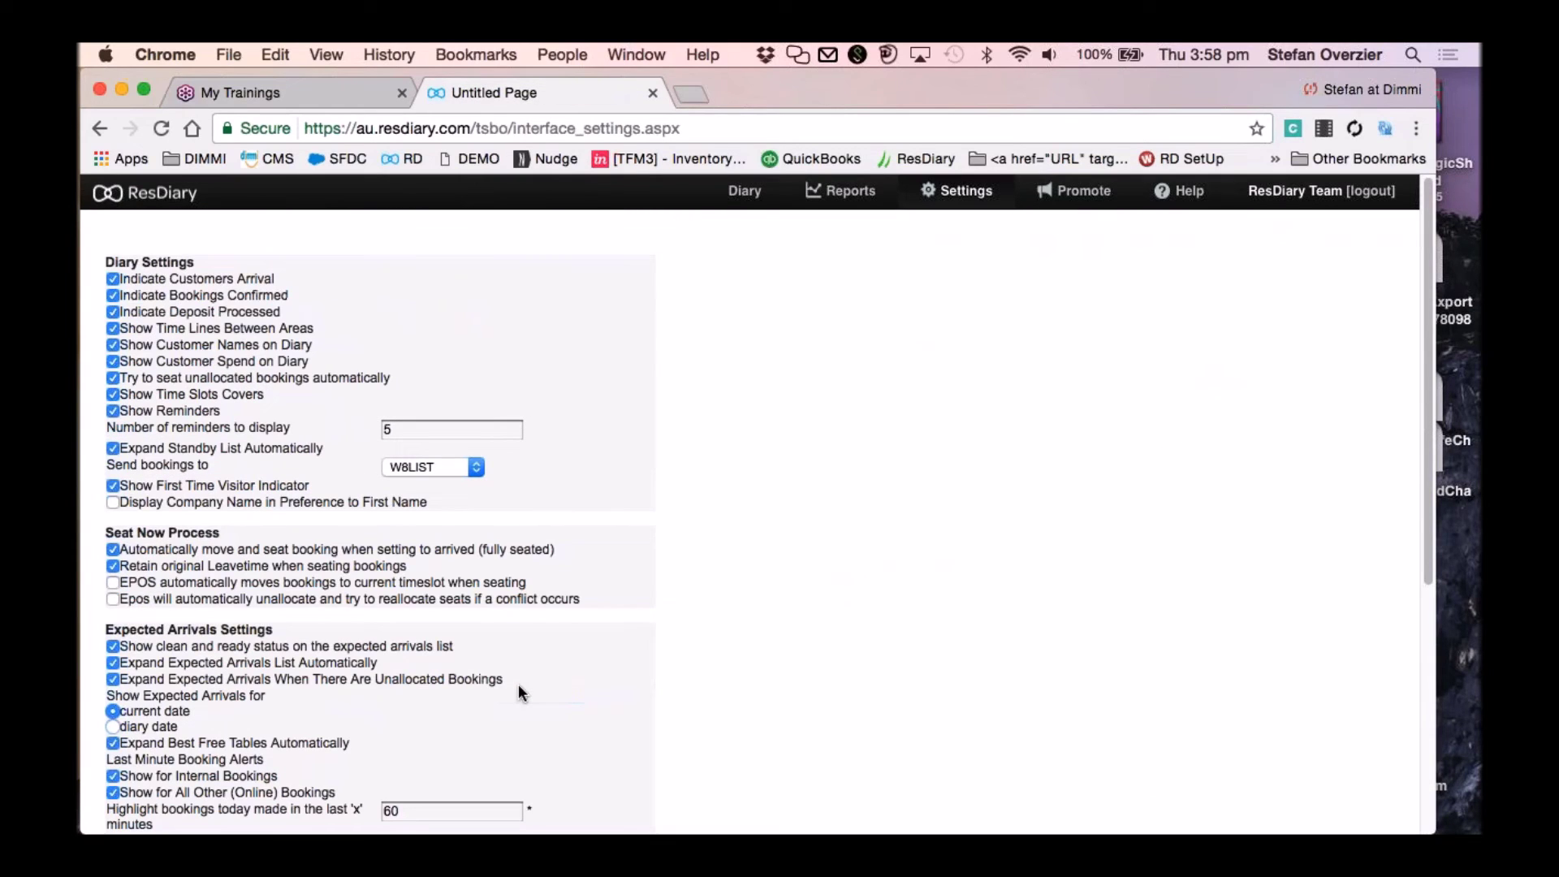
Return to the diary and collapse the walk-in and next free tables list to check the expected arrivals.
click(744, 190)
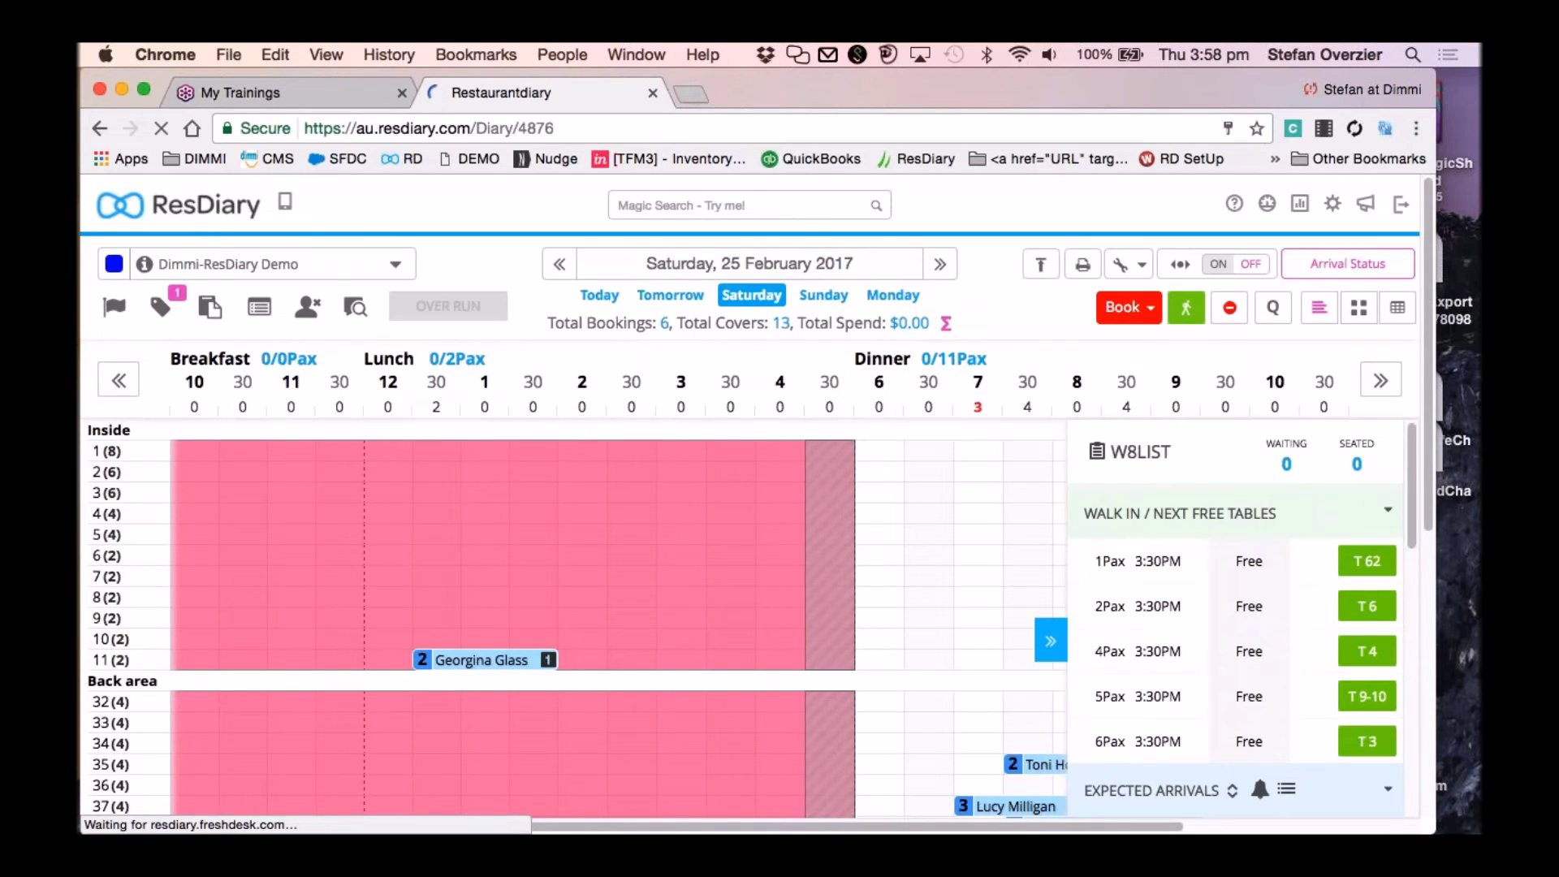
click(1387, 509)
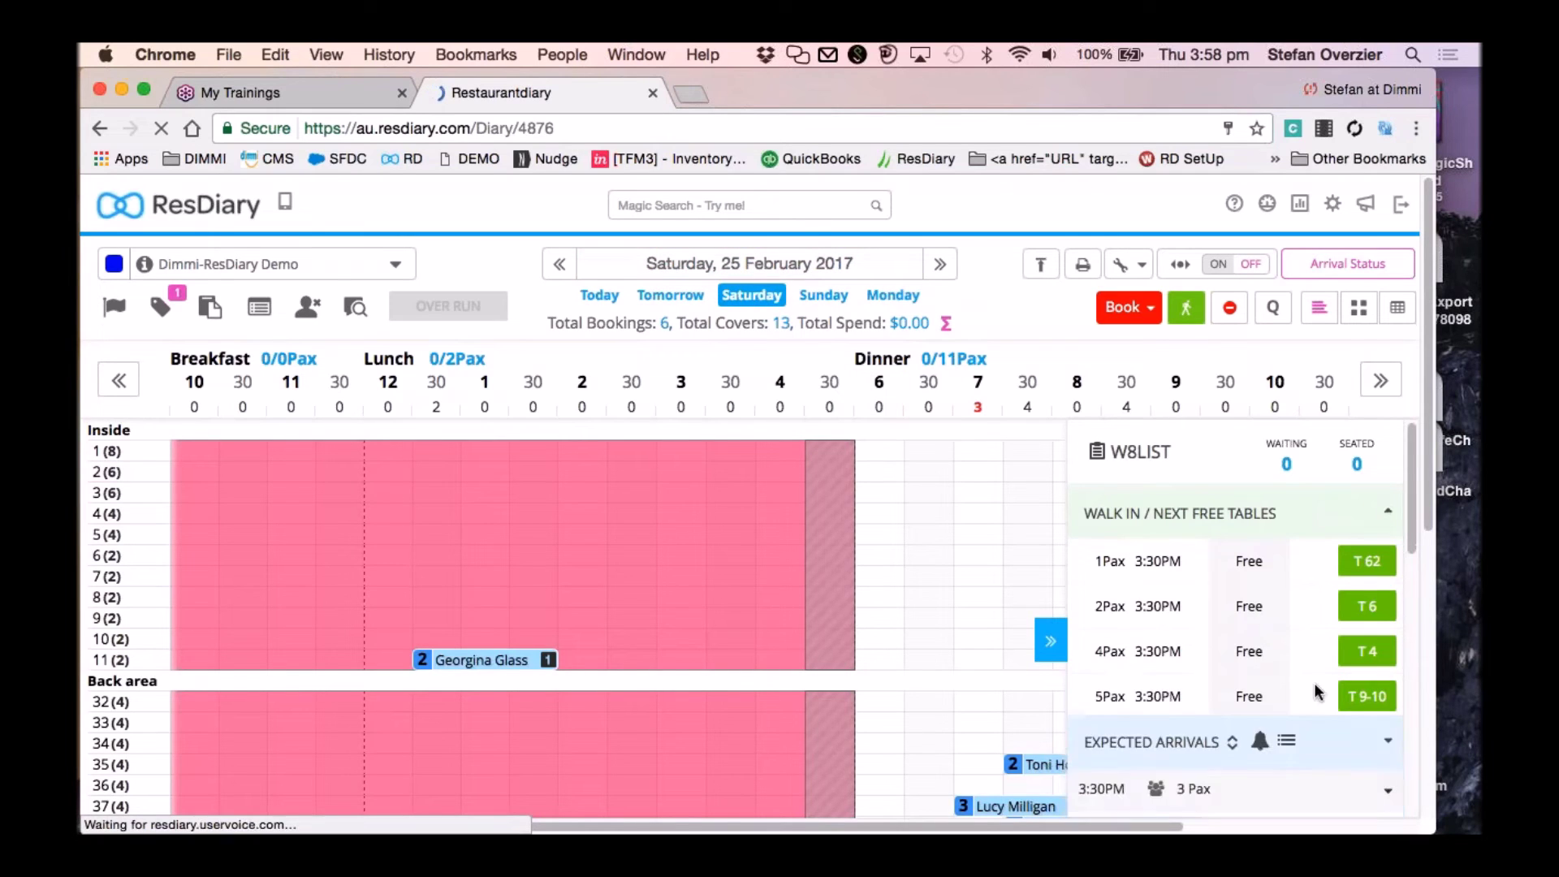
mouse_move(1134, 673)
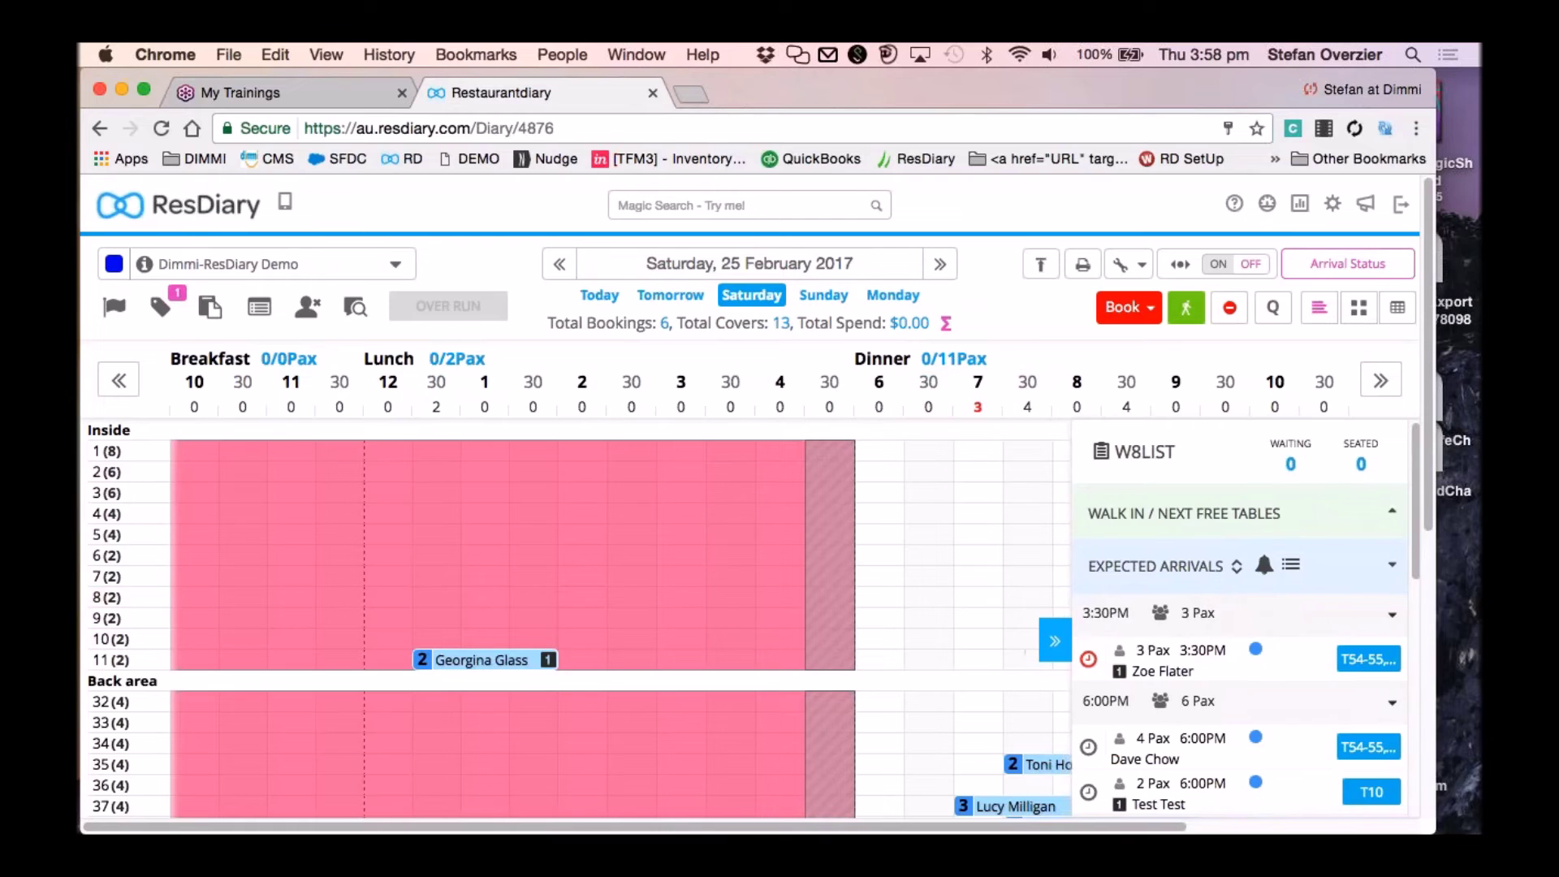
Hide the side panel and review Saturday's bookings in the list view.
click(1051, 641)
scroll(1205, 669, down, 4)
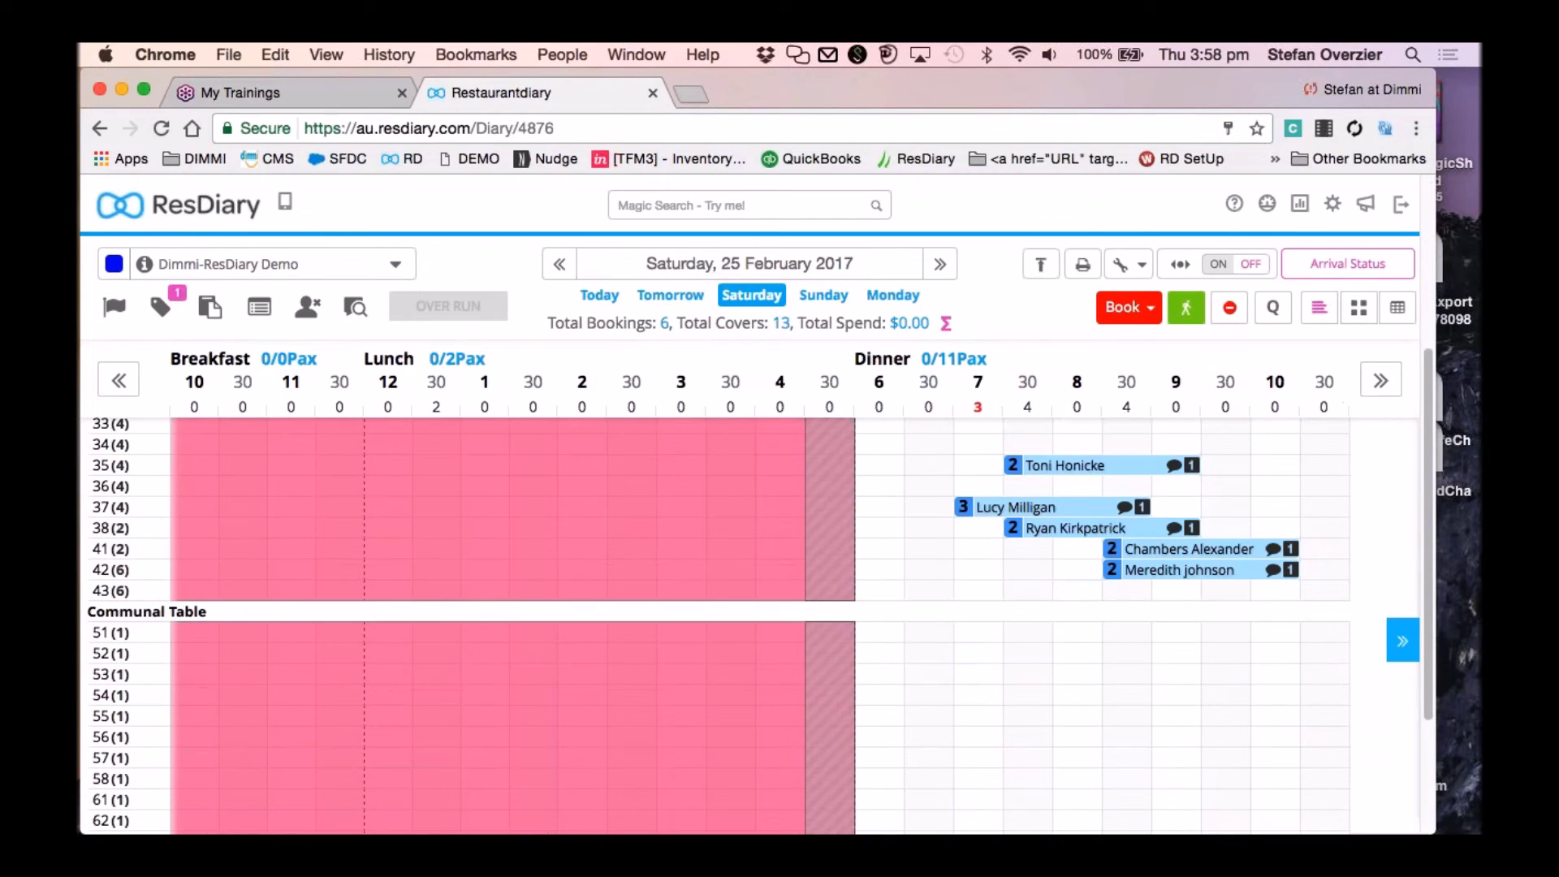
click(1320, 307)
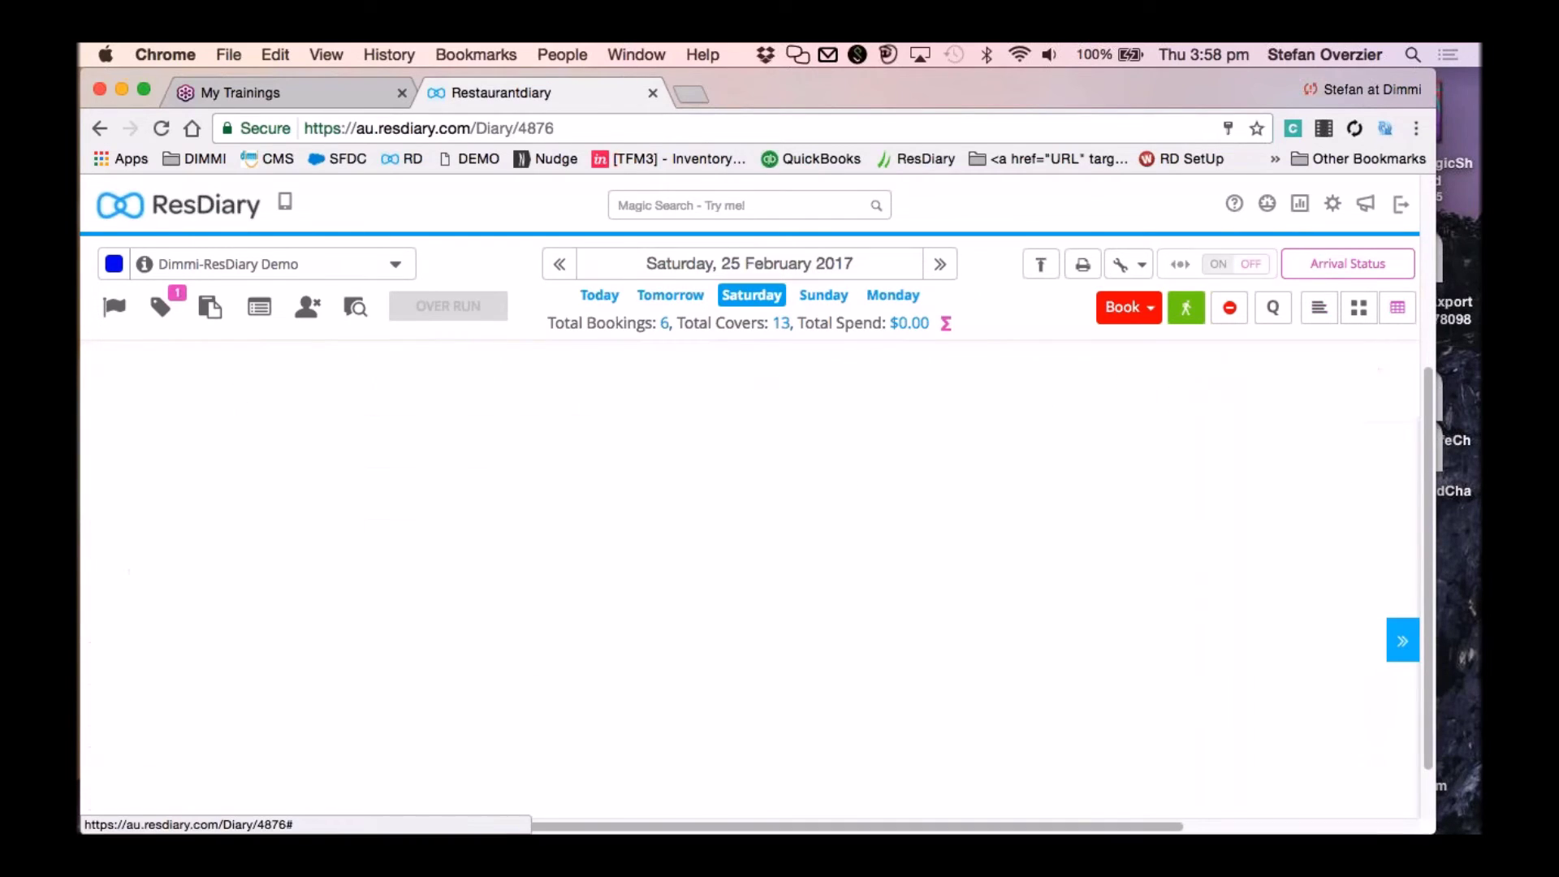
scroll(1036, 490, down, 3)
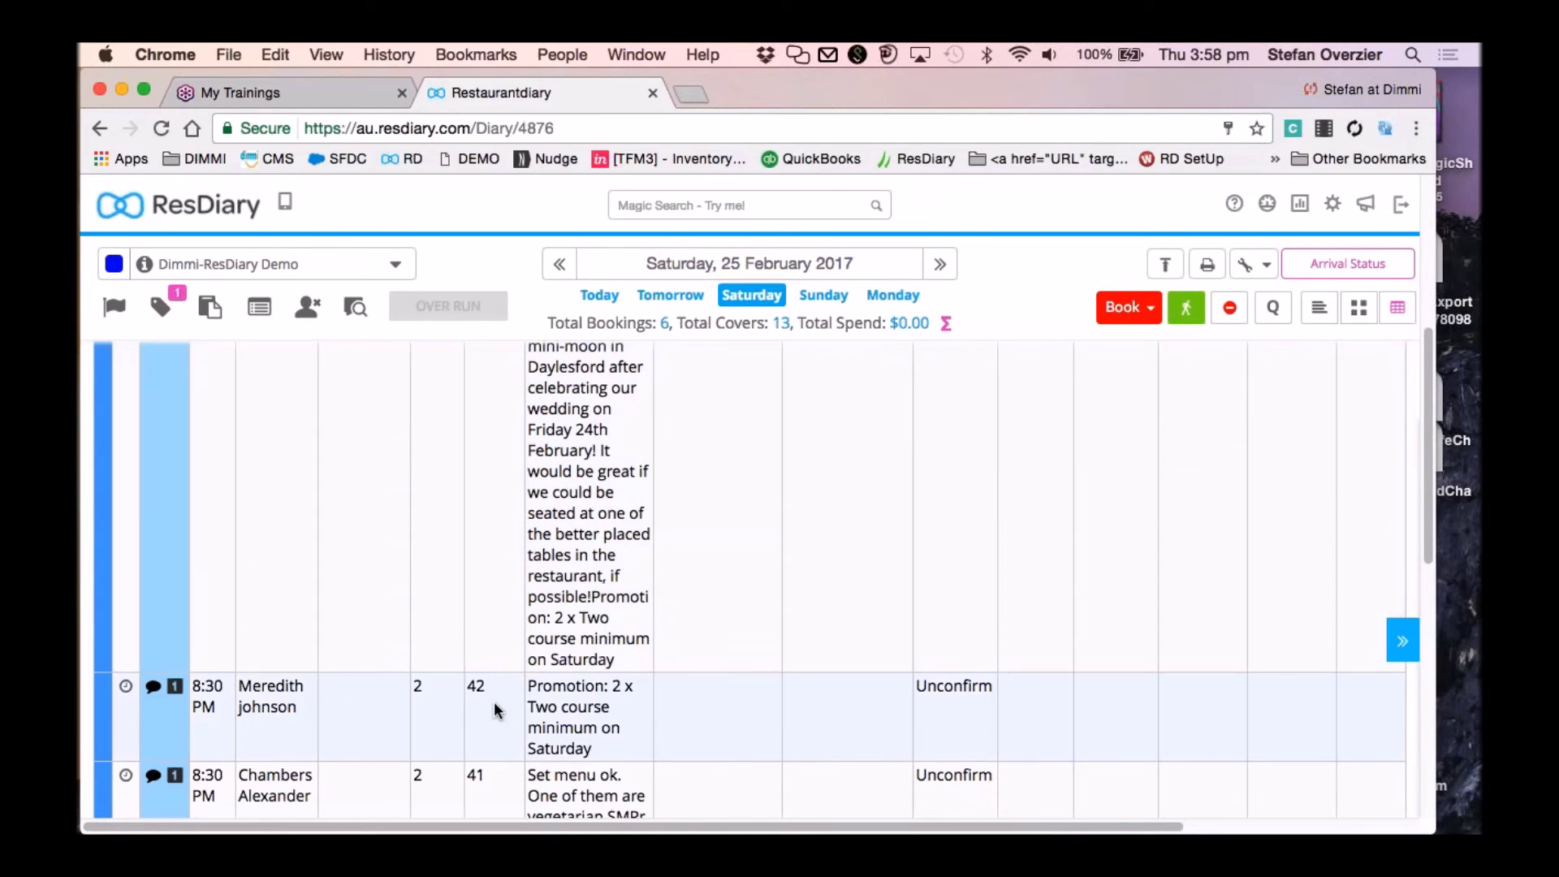
Add table 53 to the 8:30 PM booking on table 42 as a temporary join and confirm the change.
click(492, 701)
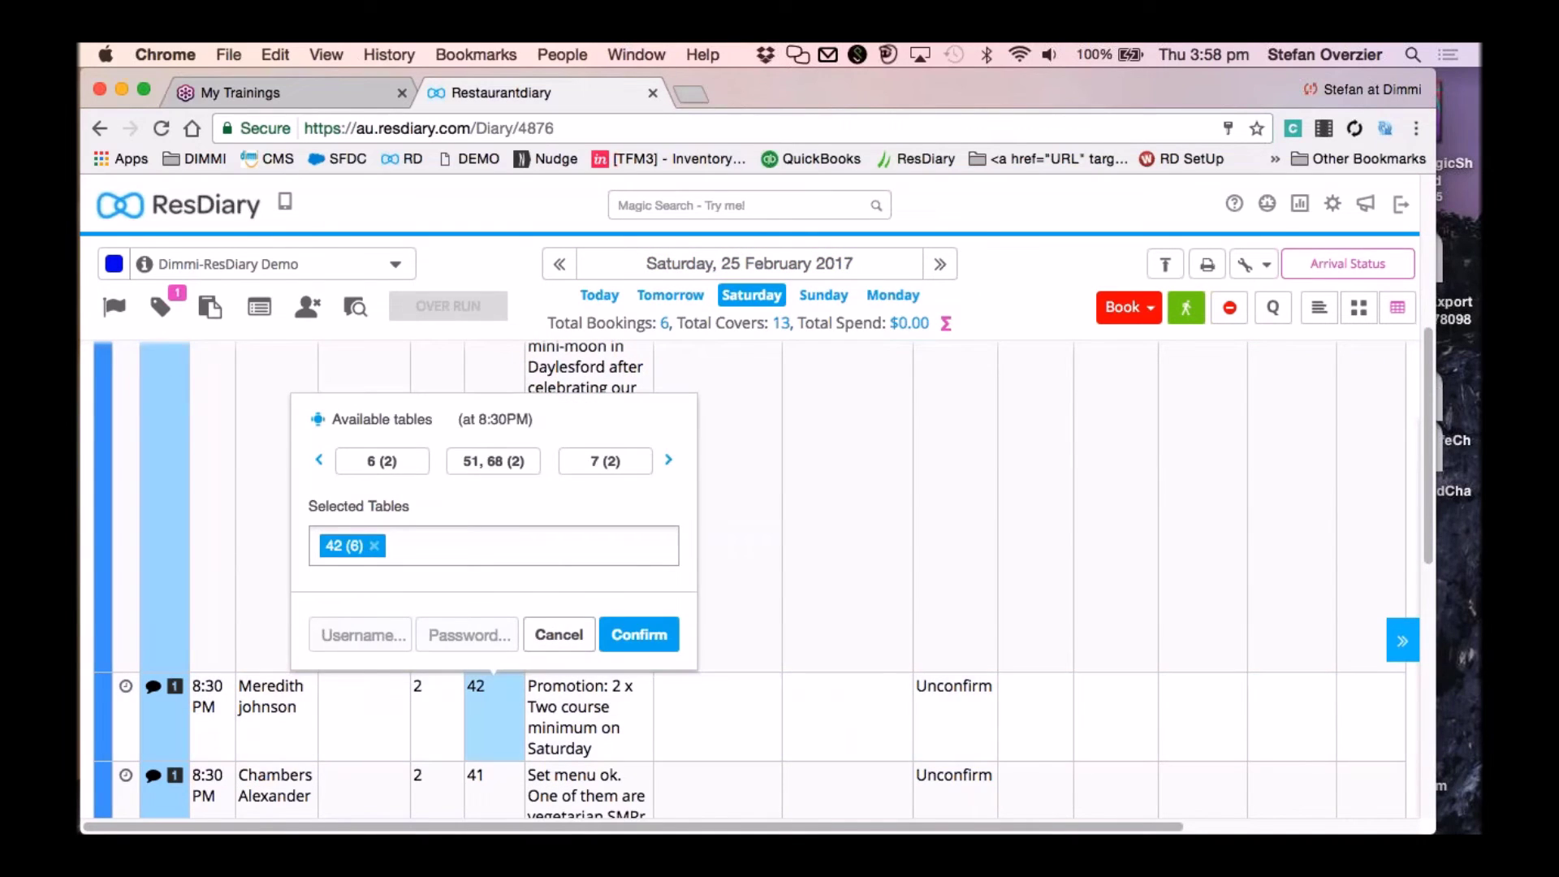
click(422, 548)
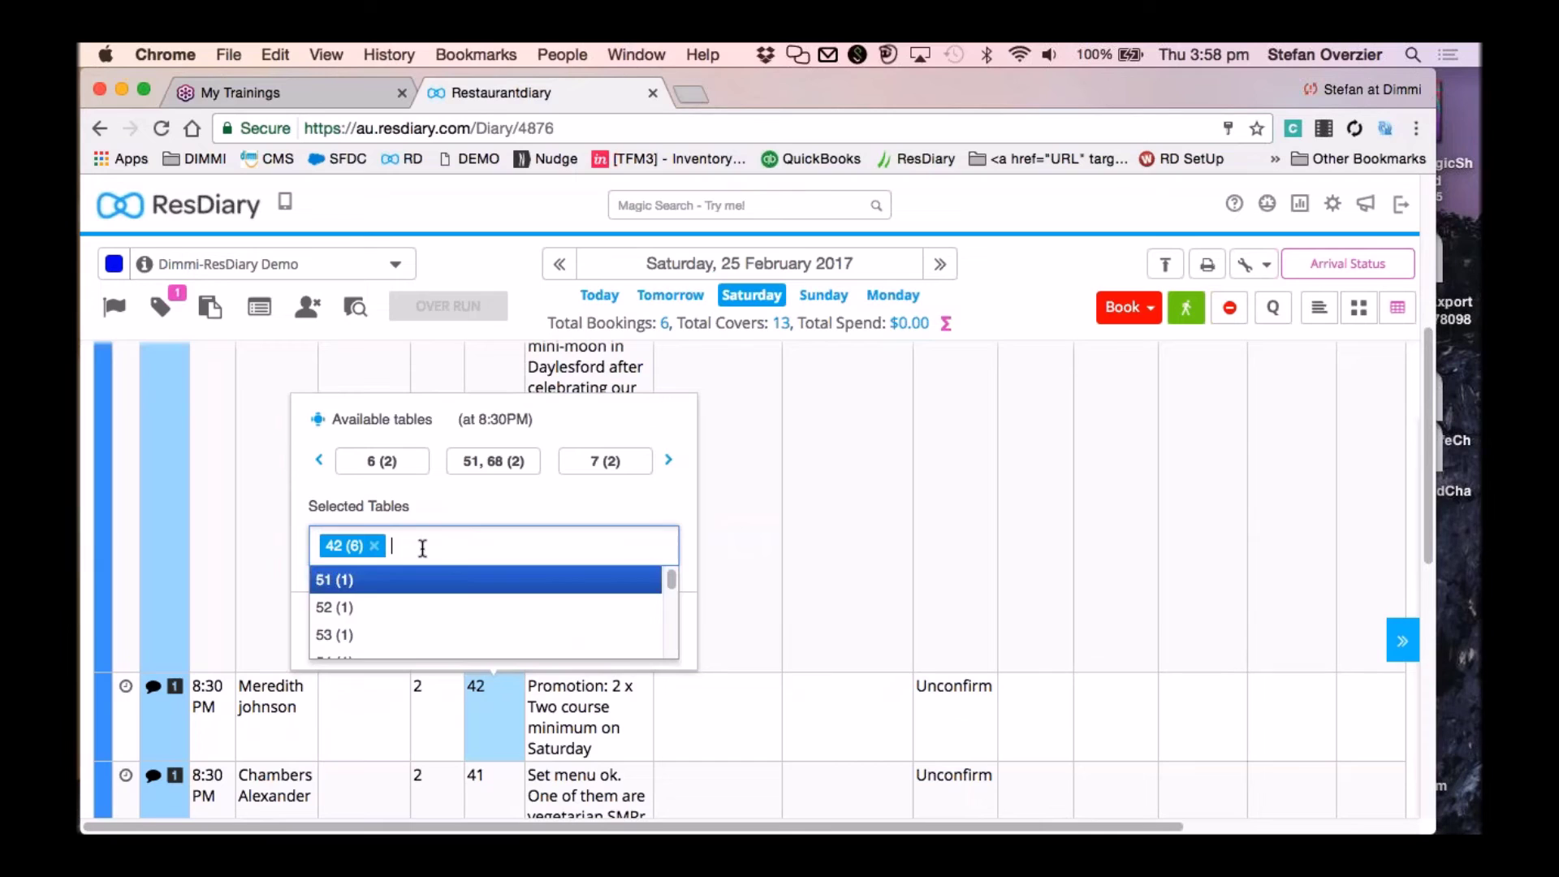
click(406, 634)
click(389, 580)
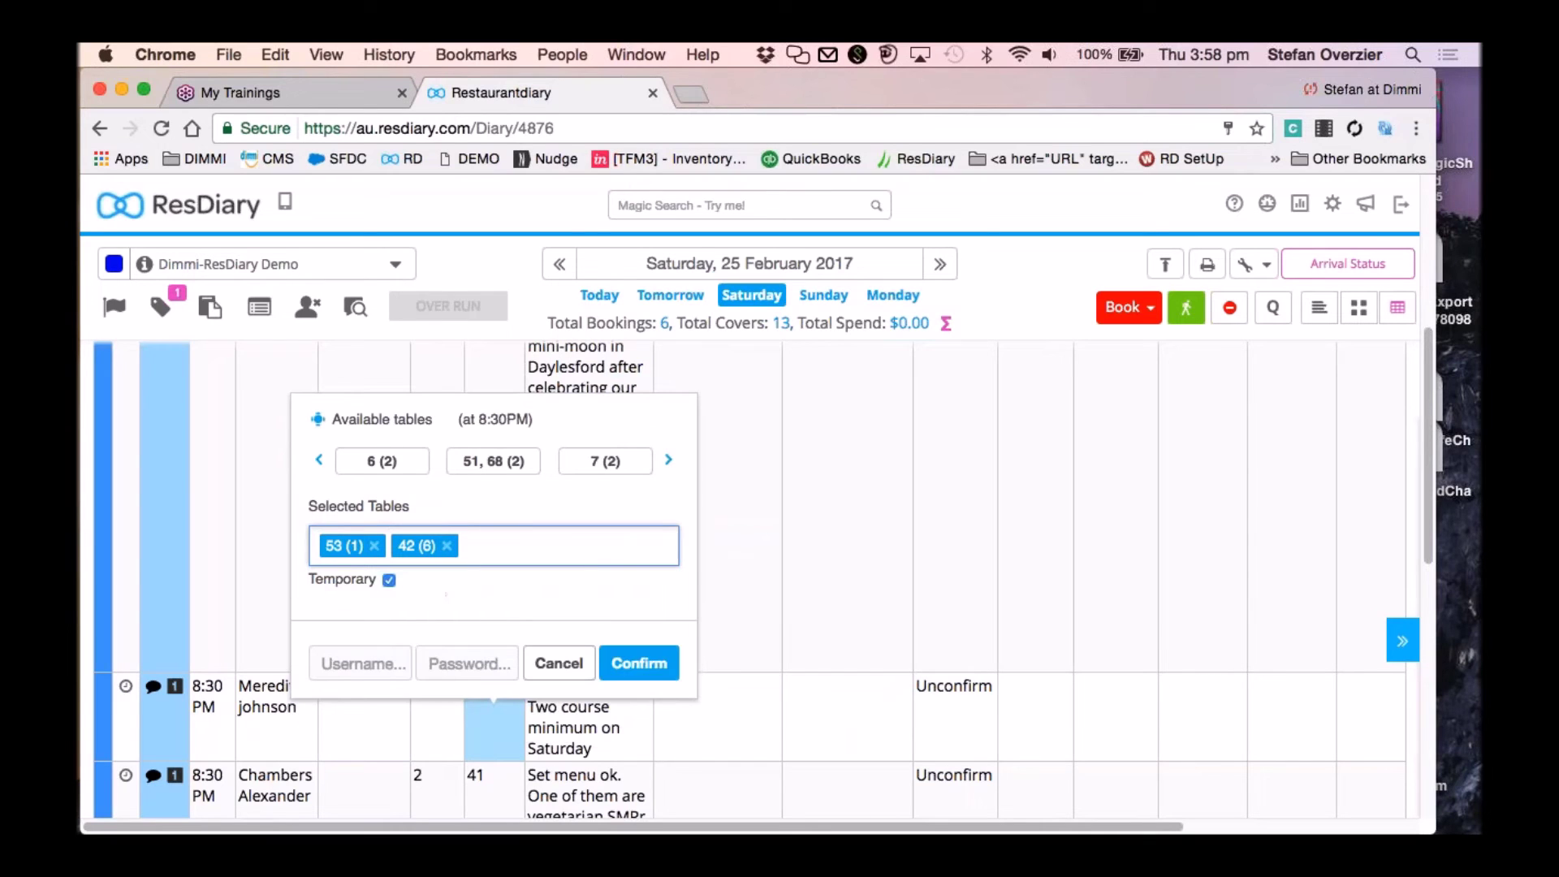
click(639, 662)
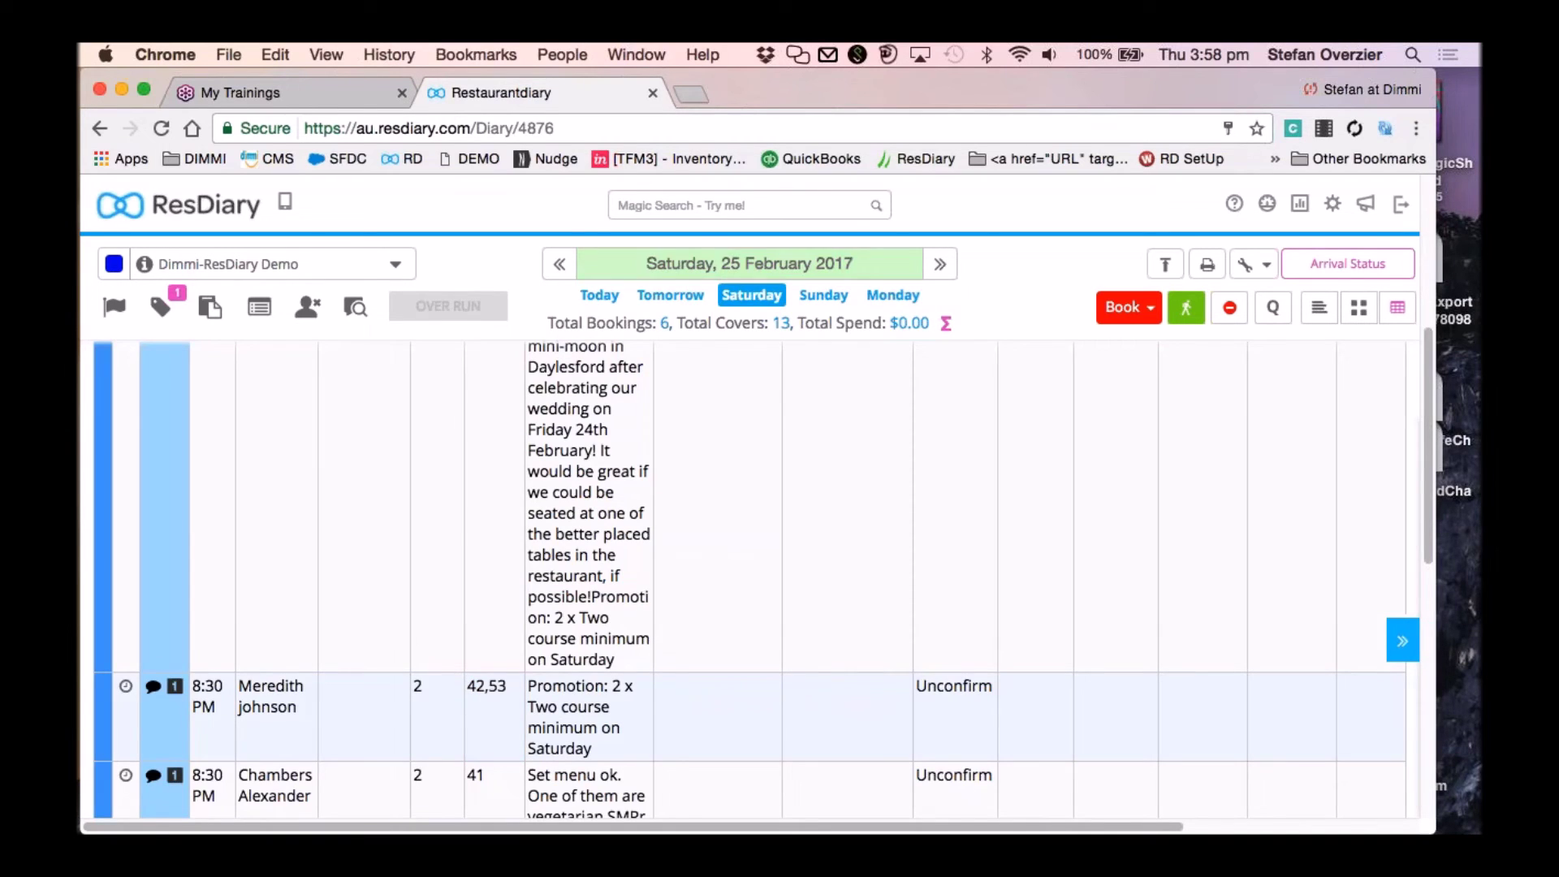
Return to the grid view and show today's bookings for Thursday, 23 February 2017.
scroll(744, 514, up, 5)
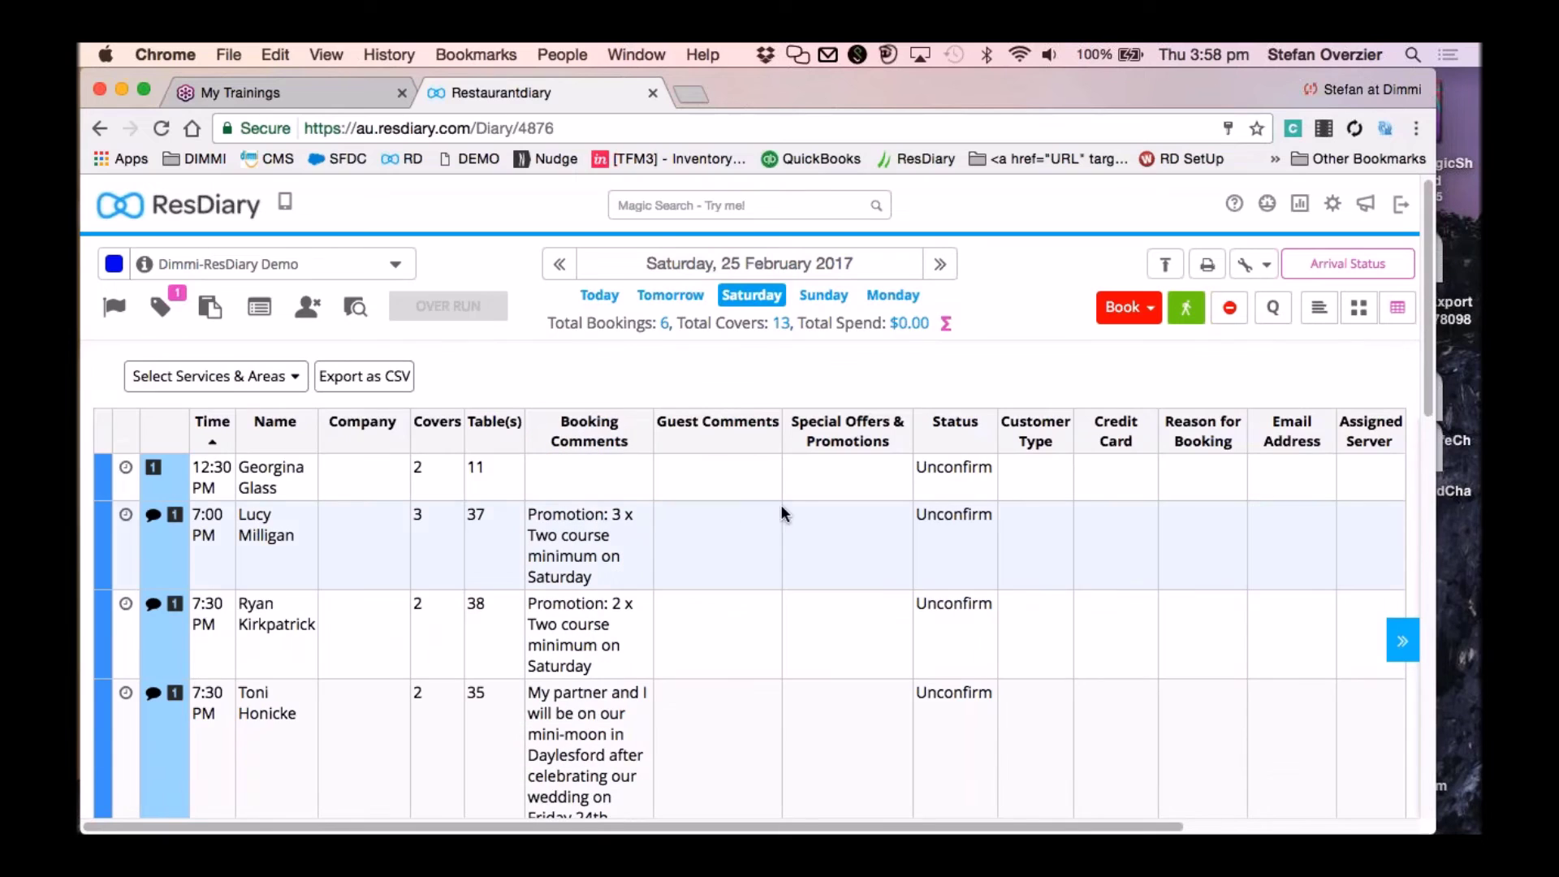
click(1321, 320)
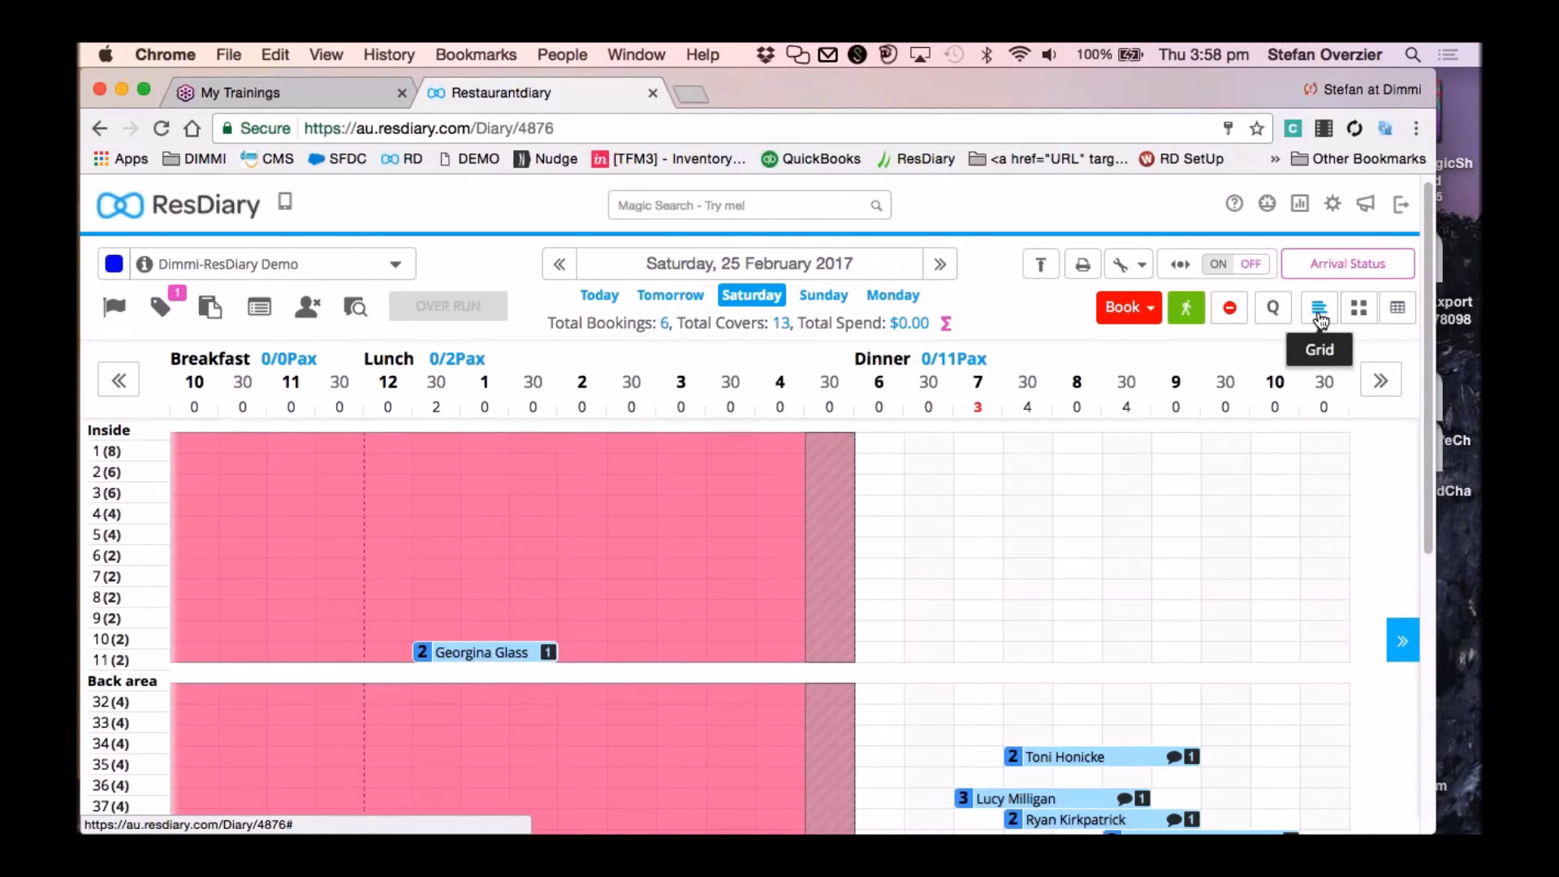
click(600, 298)
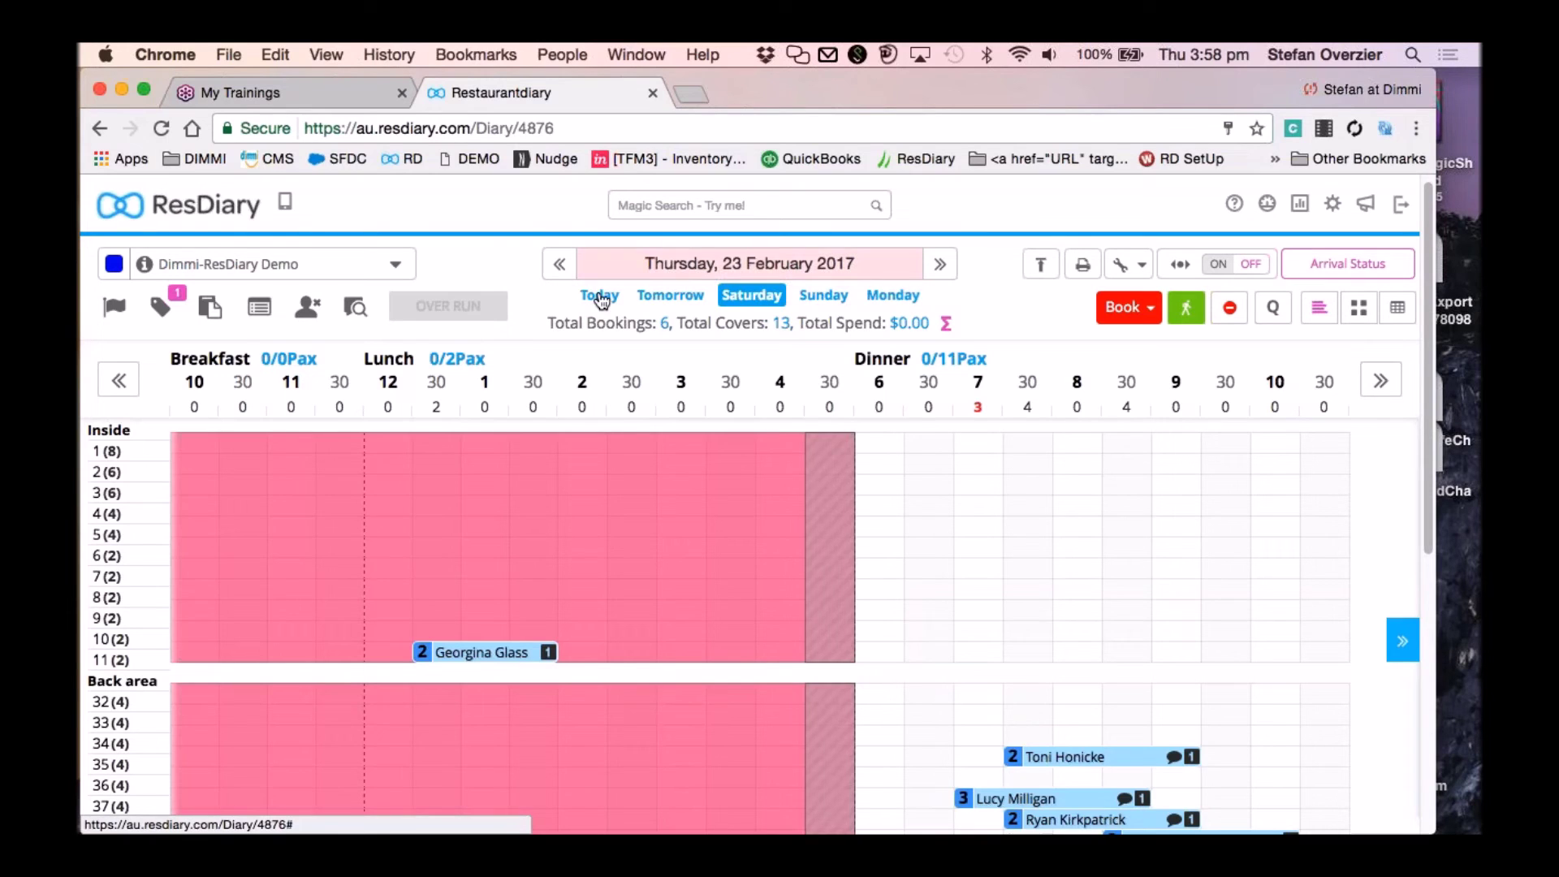
scroll(1364, 595, down, 1)
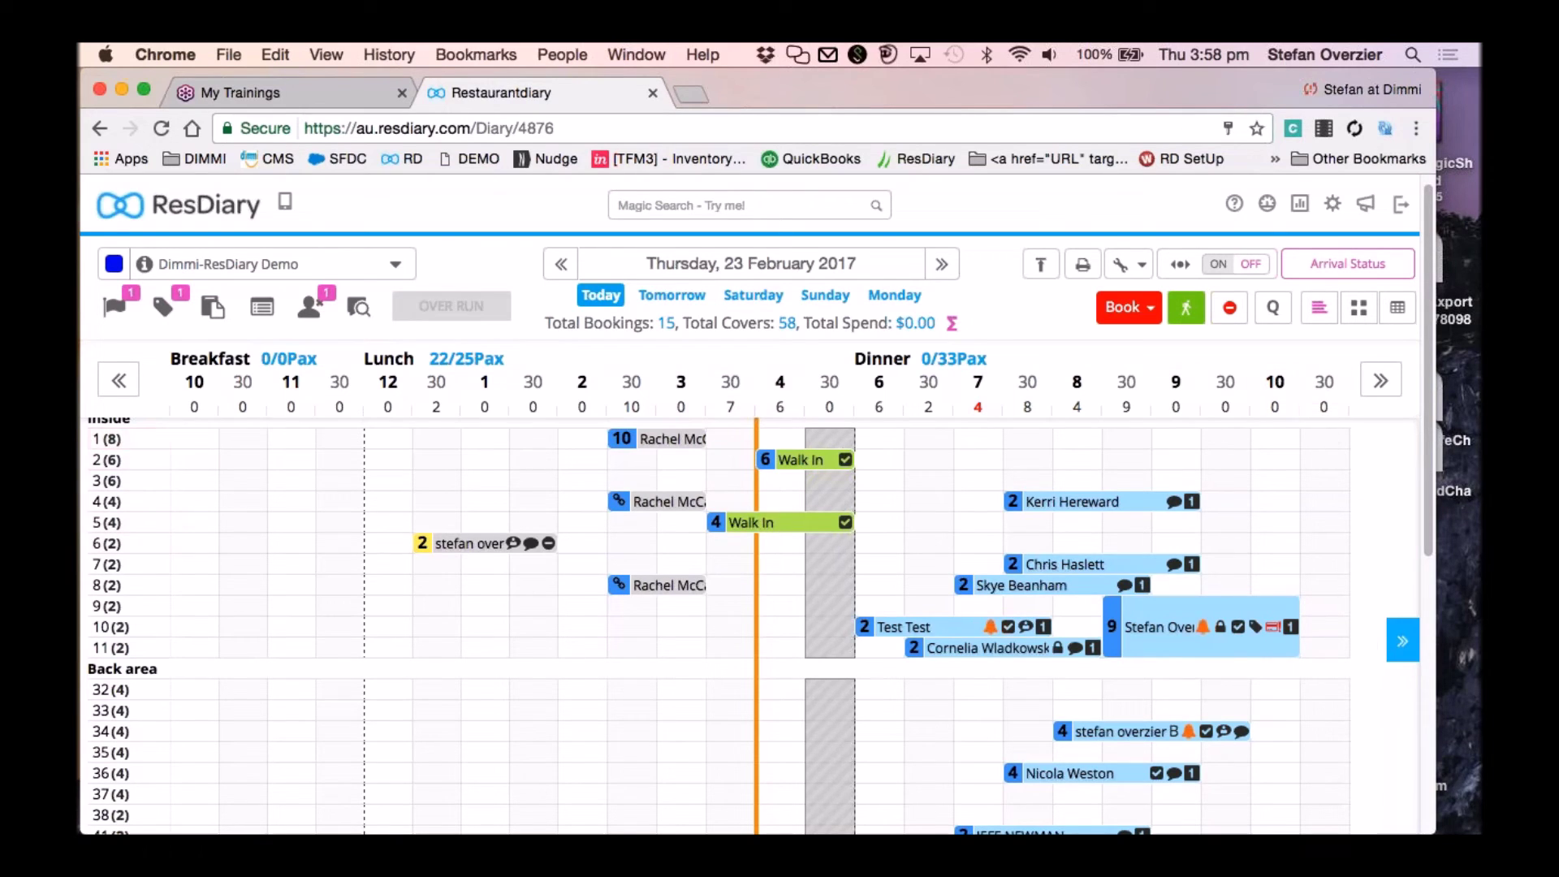
Open today's floor plan view and show the table layout for 6:00 PM.
click(1359, 316)
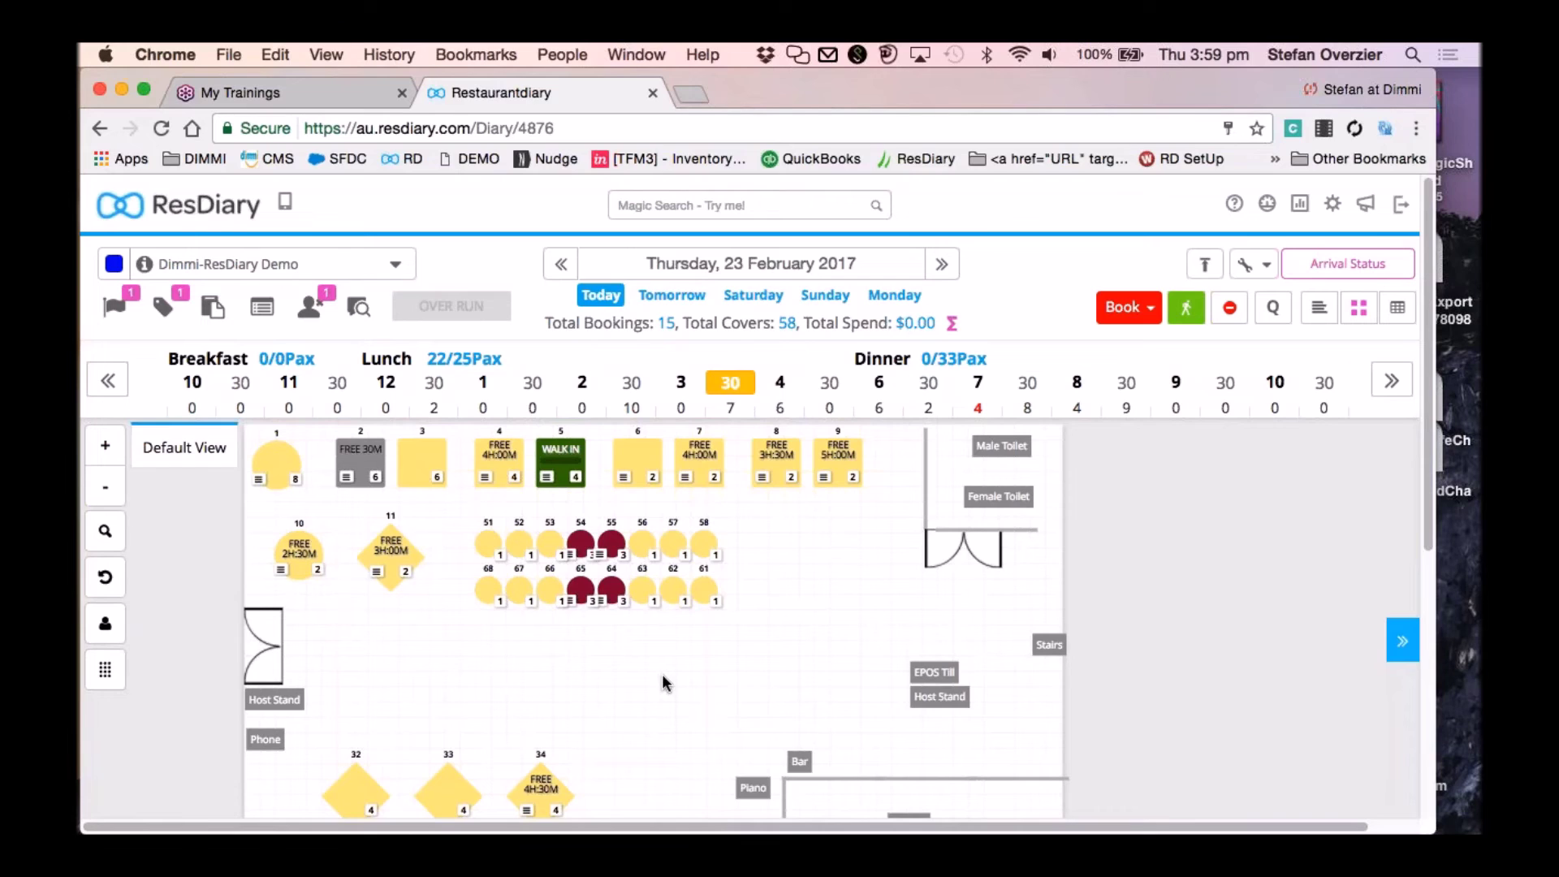
click(879, 382)
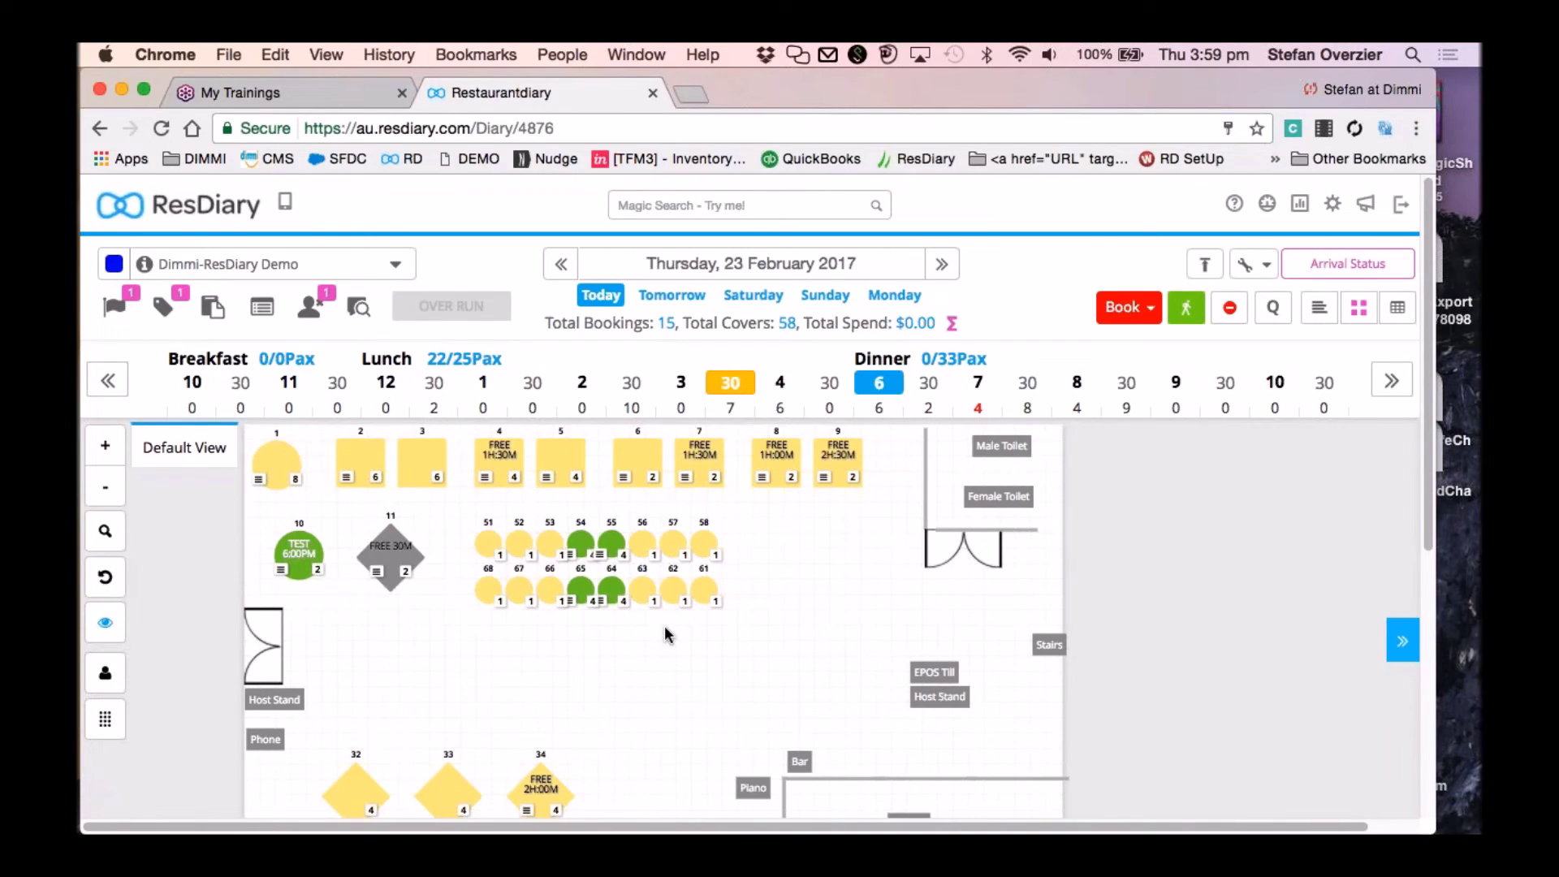
scroll(894, 584, down, 1)
scroll(977, 570, up, 1)
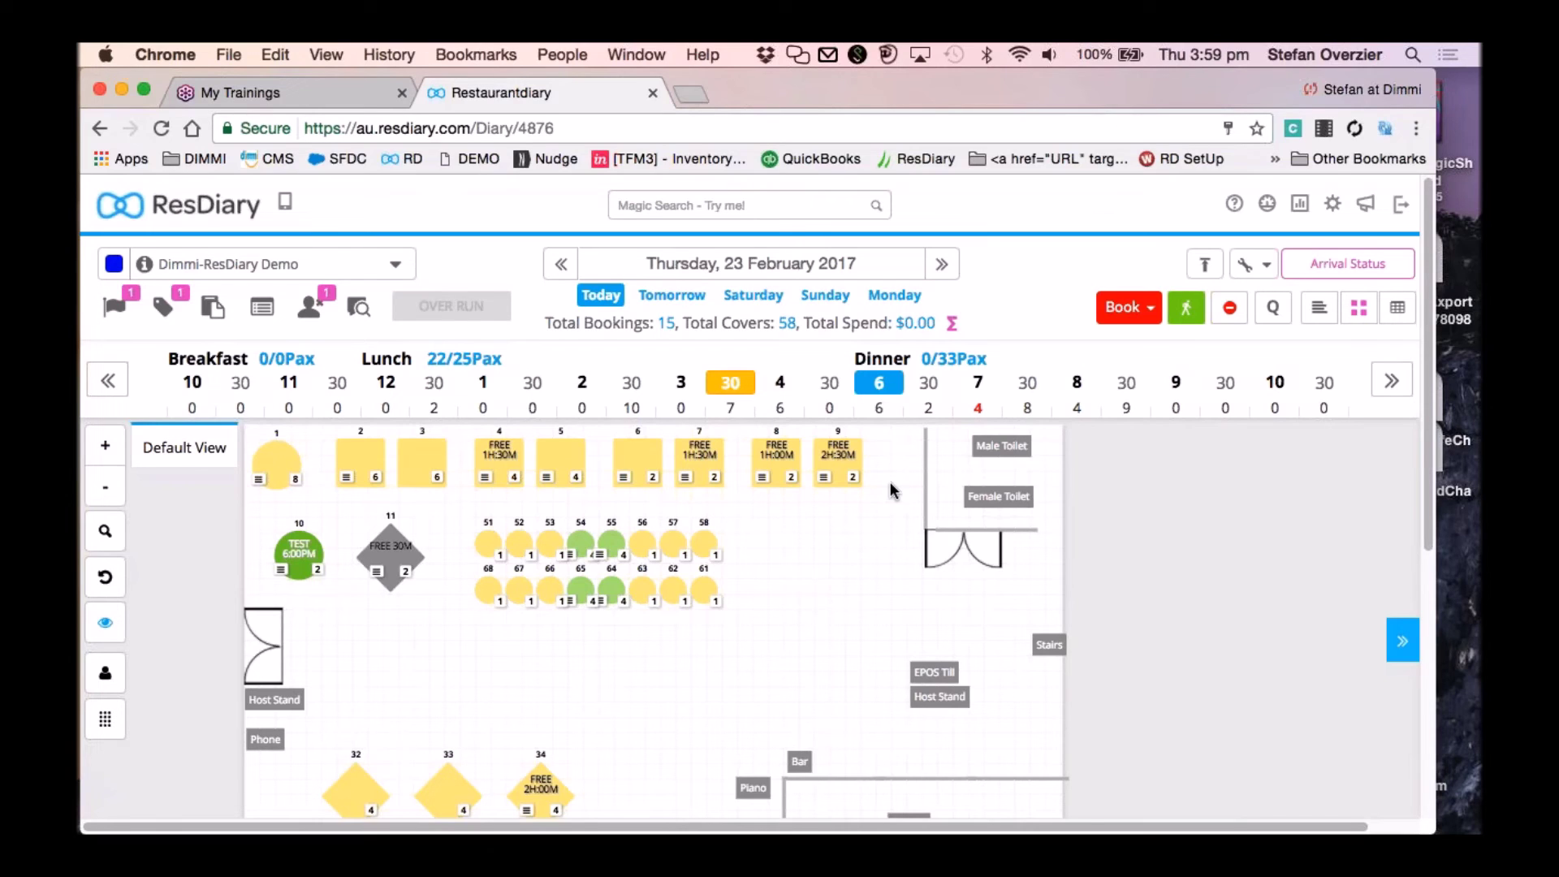
Check the 6:00 PM booking details and the day's booking list for table 10 on the floor plan.
mouse_move(298, 549)
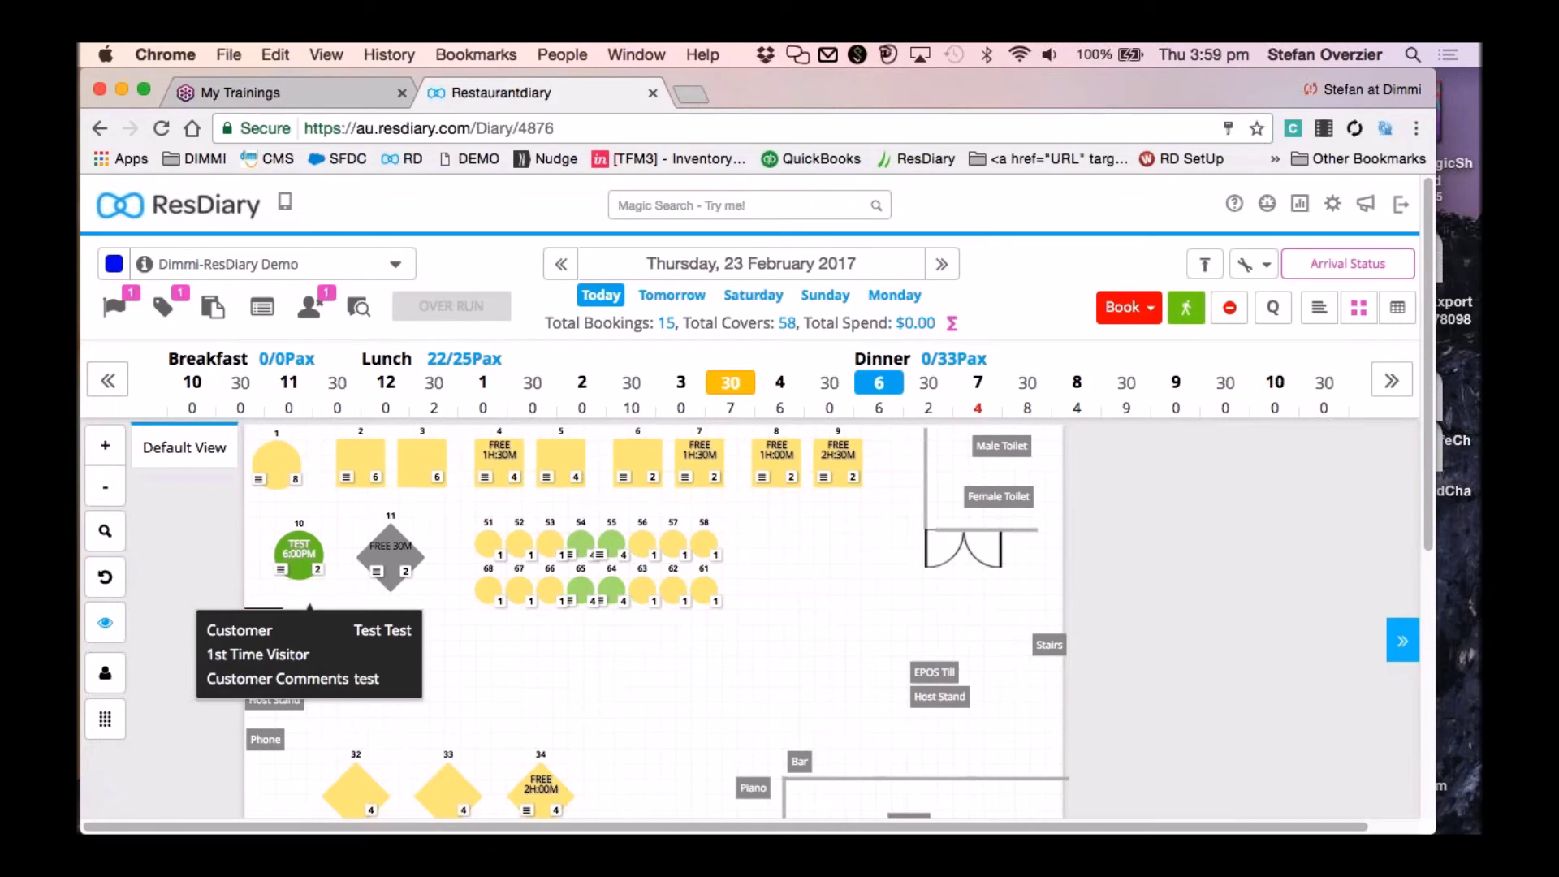
click(281, 569)
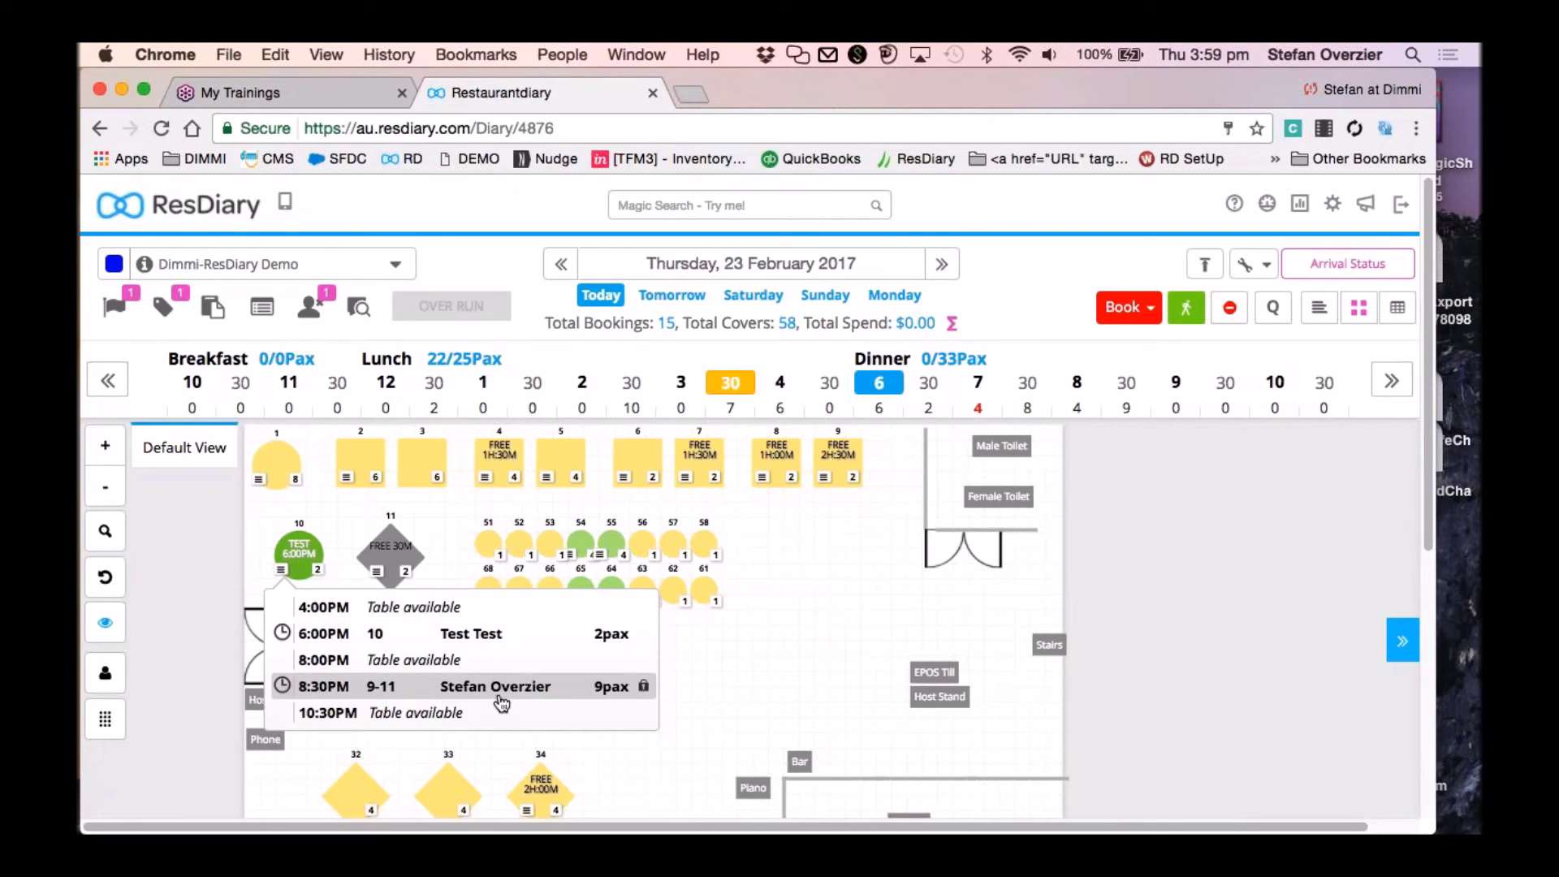
click(759, 688)
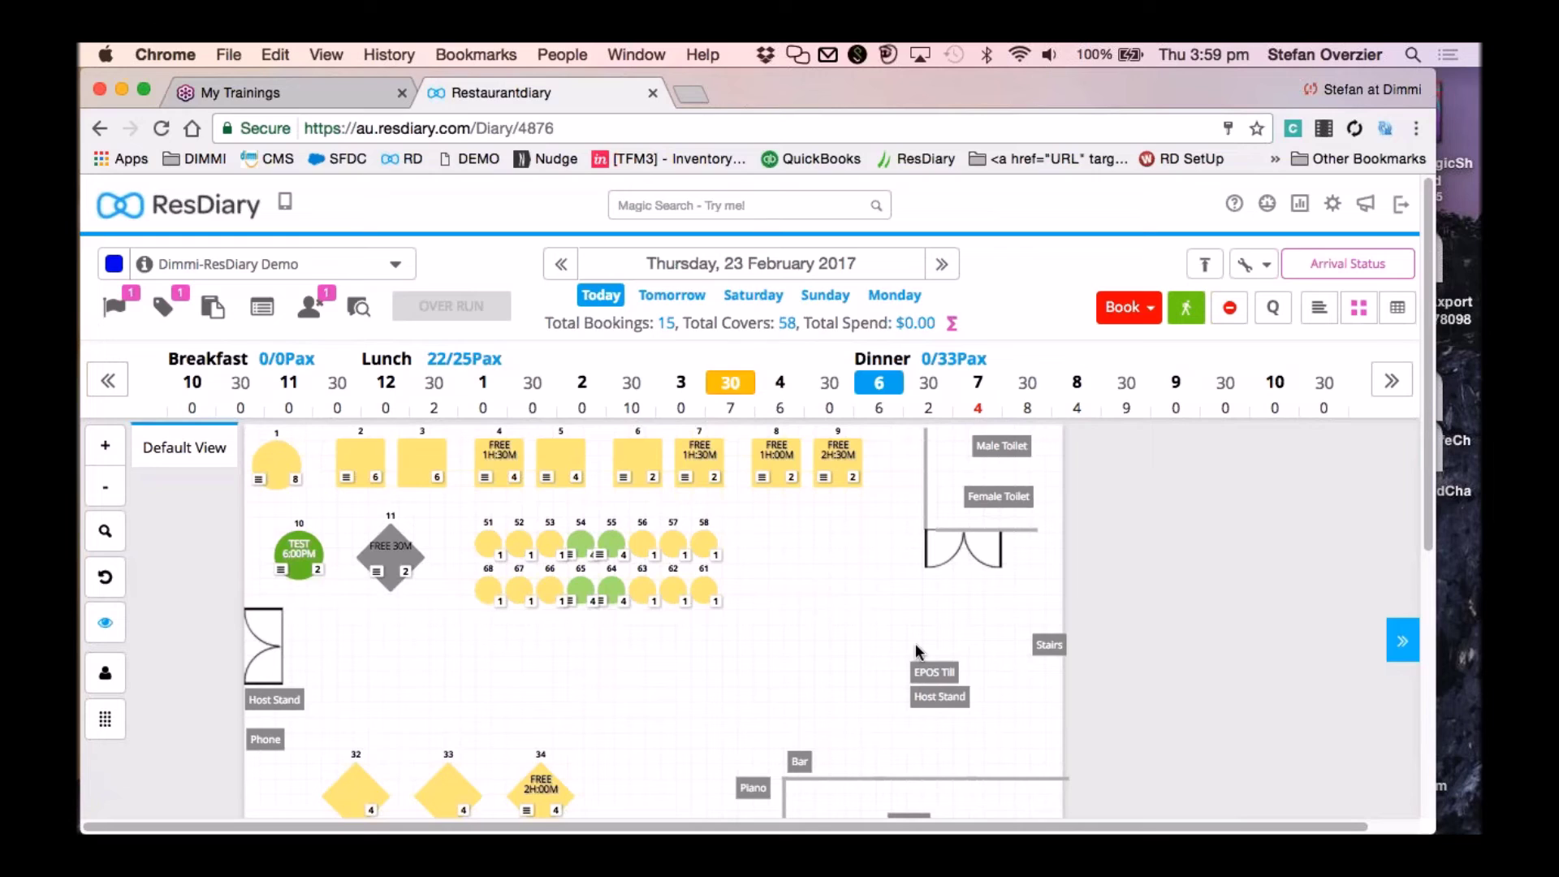
scroll(914, 645, down, 2)
scroll(915, 644, up, 2)
Compare table occupancy on the floor plan at 6:30 PM, 6:00 PM and back to 4:00 PM.
click(928, 382)
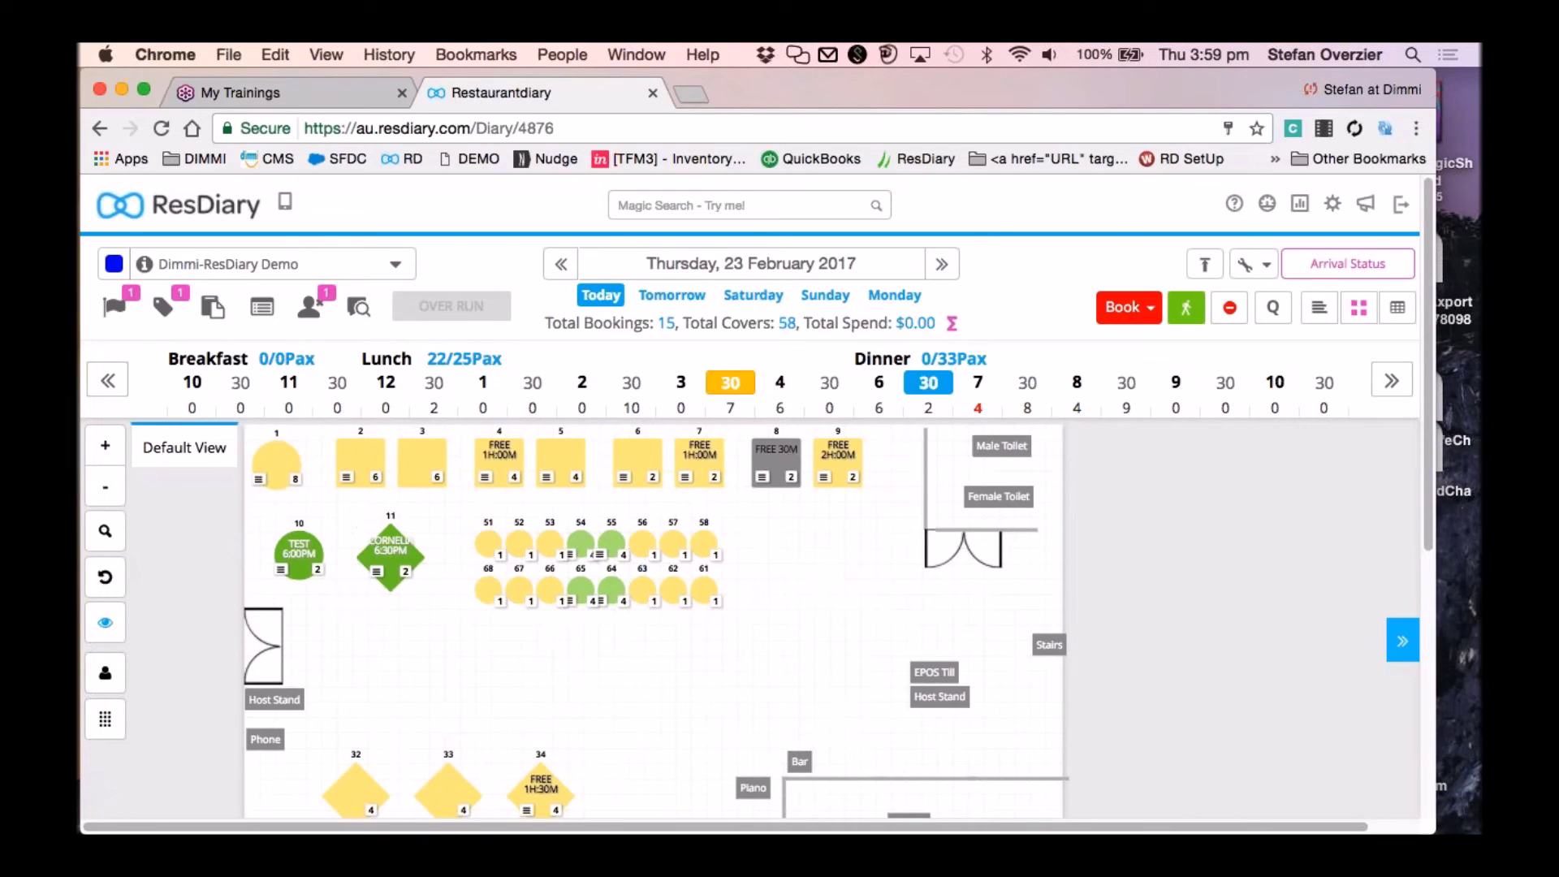
click(883, 385)
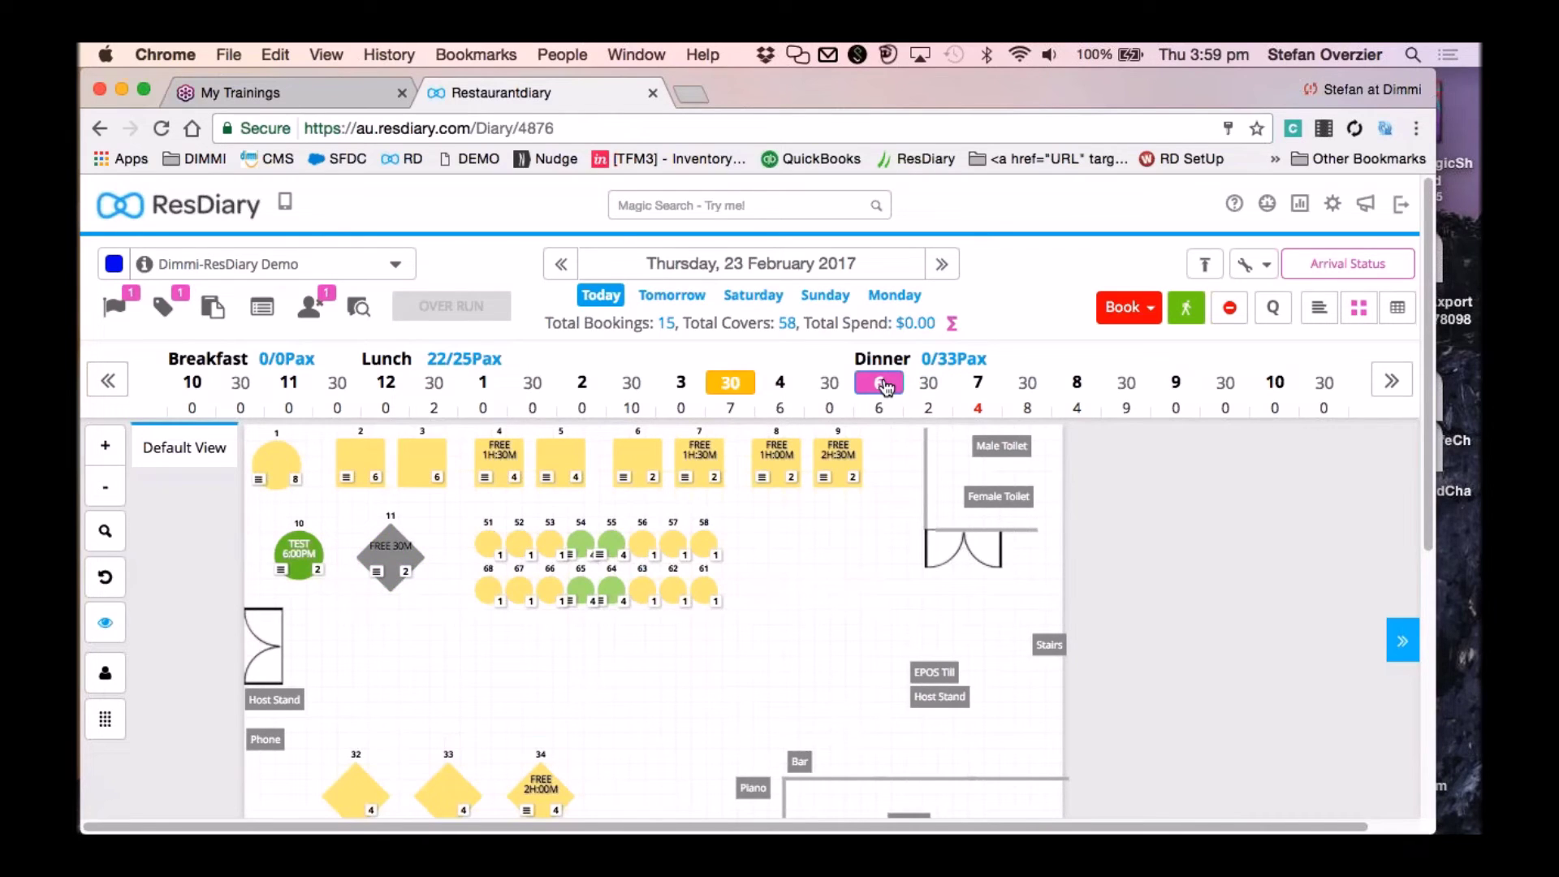
click(928, 382)
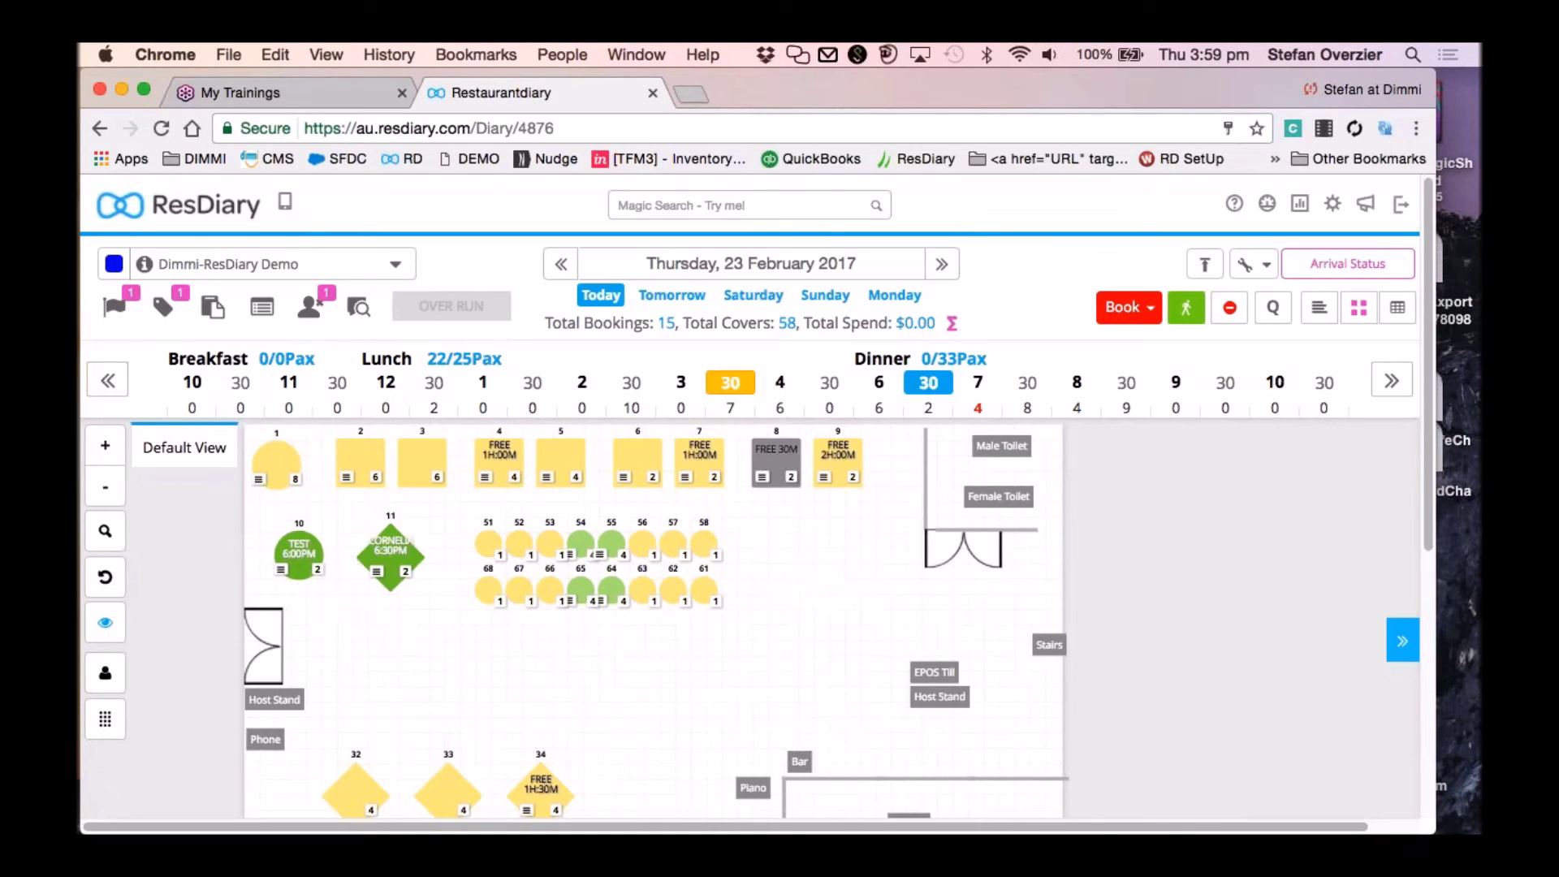
mouse_move(385, 553)
key(Left)
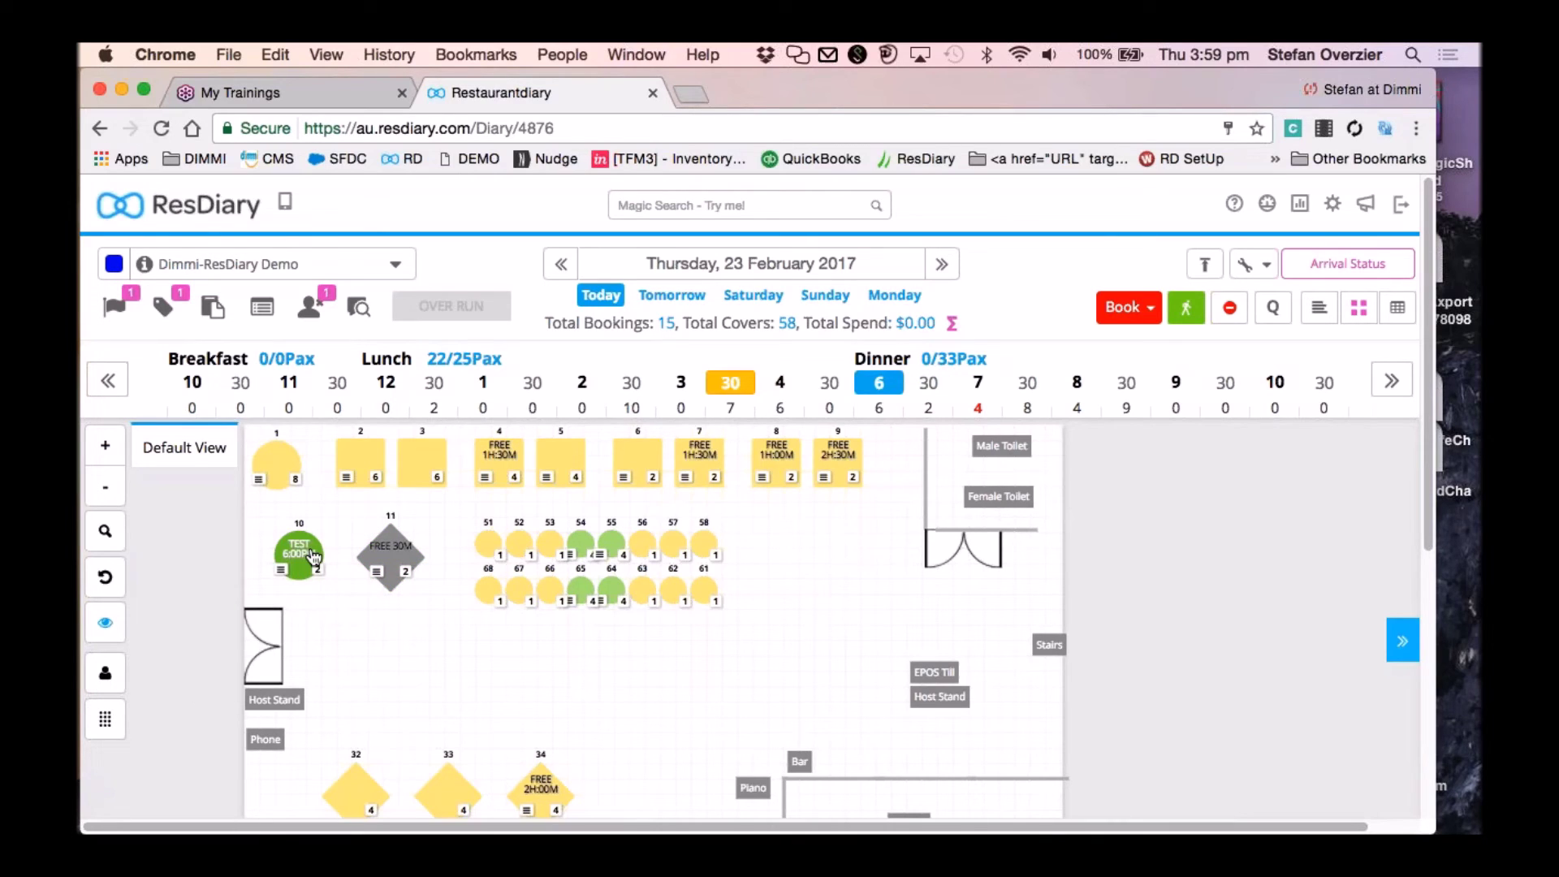
key(Left)
key(Left)
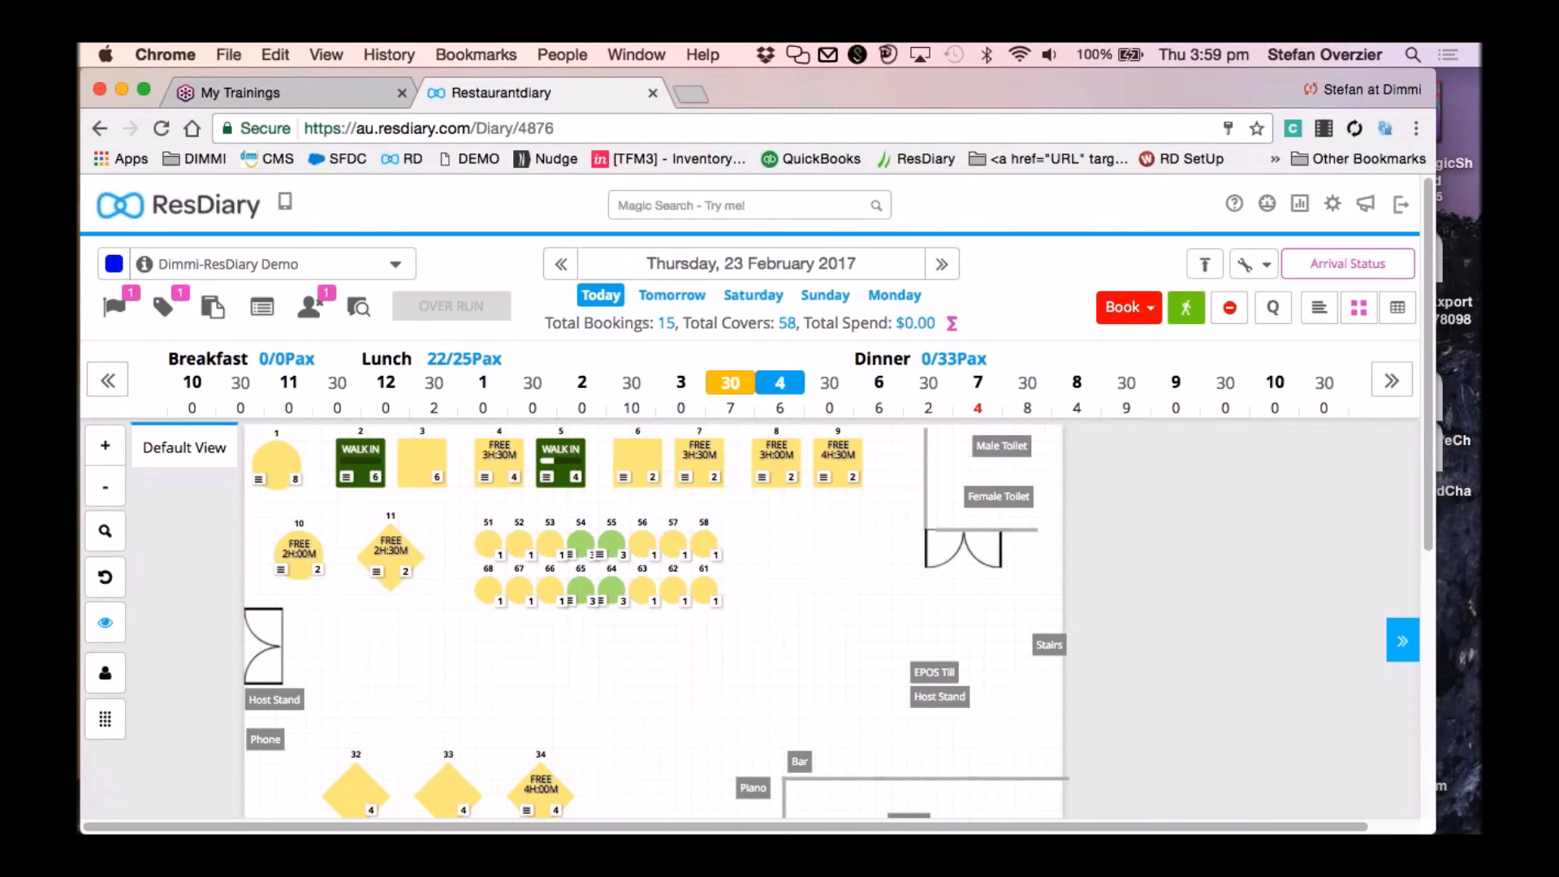
Set the floor plan back to 6:00 PM and move the booking on table 10 to table 6.
key(Right)
key(Right)
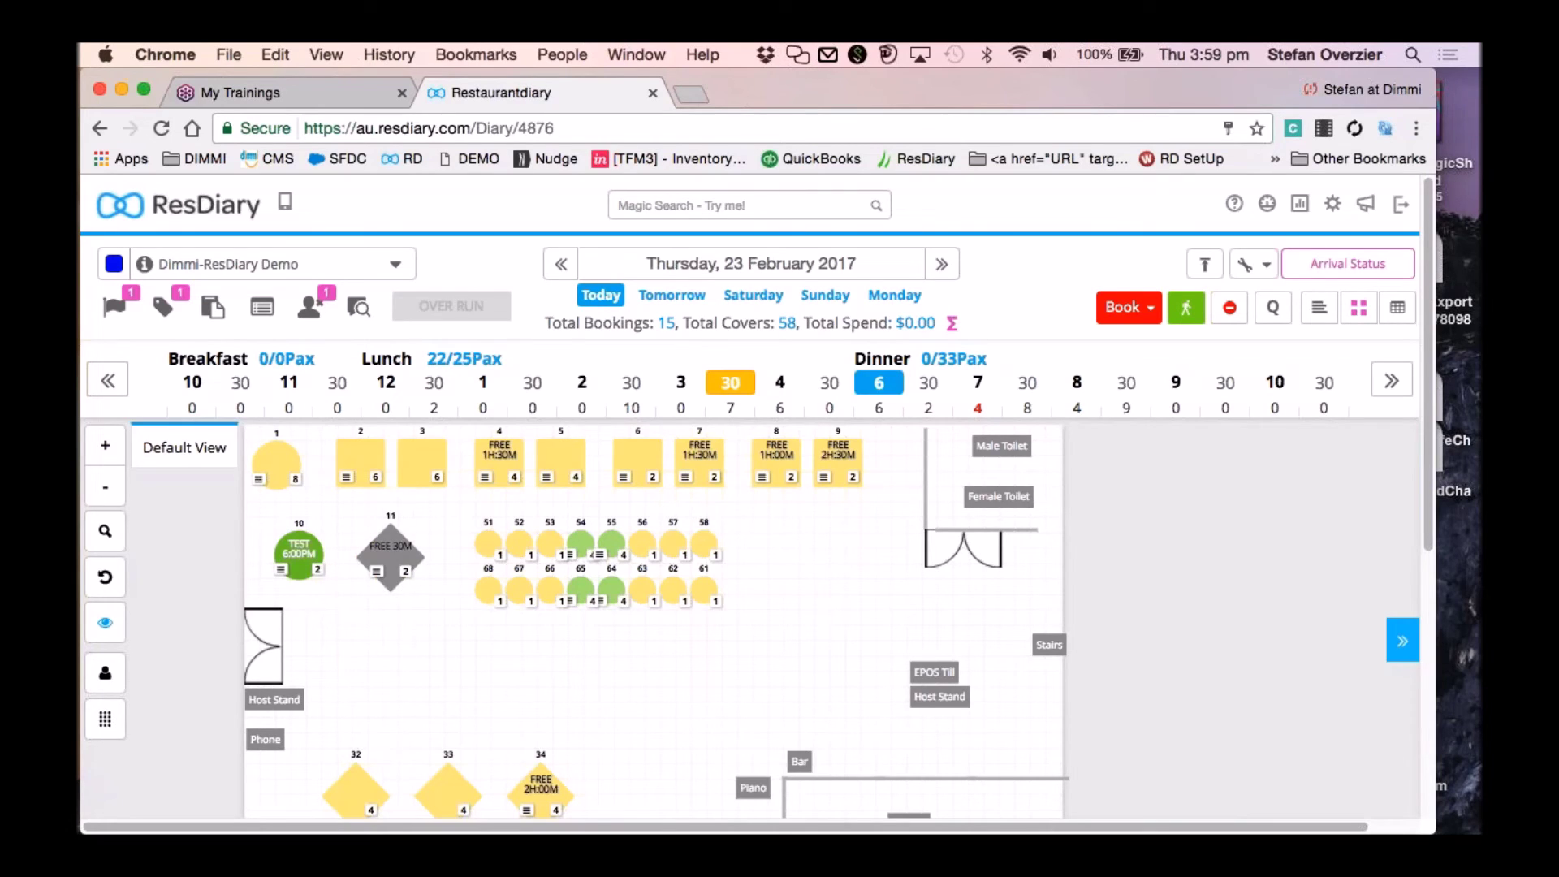
mouse_move(297, 559)
drag(297, 559, 625, 479)
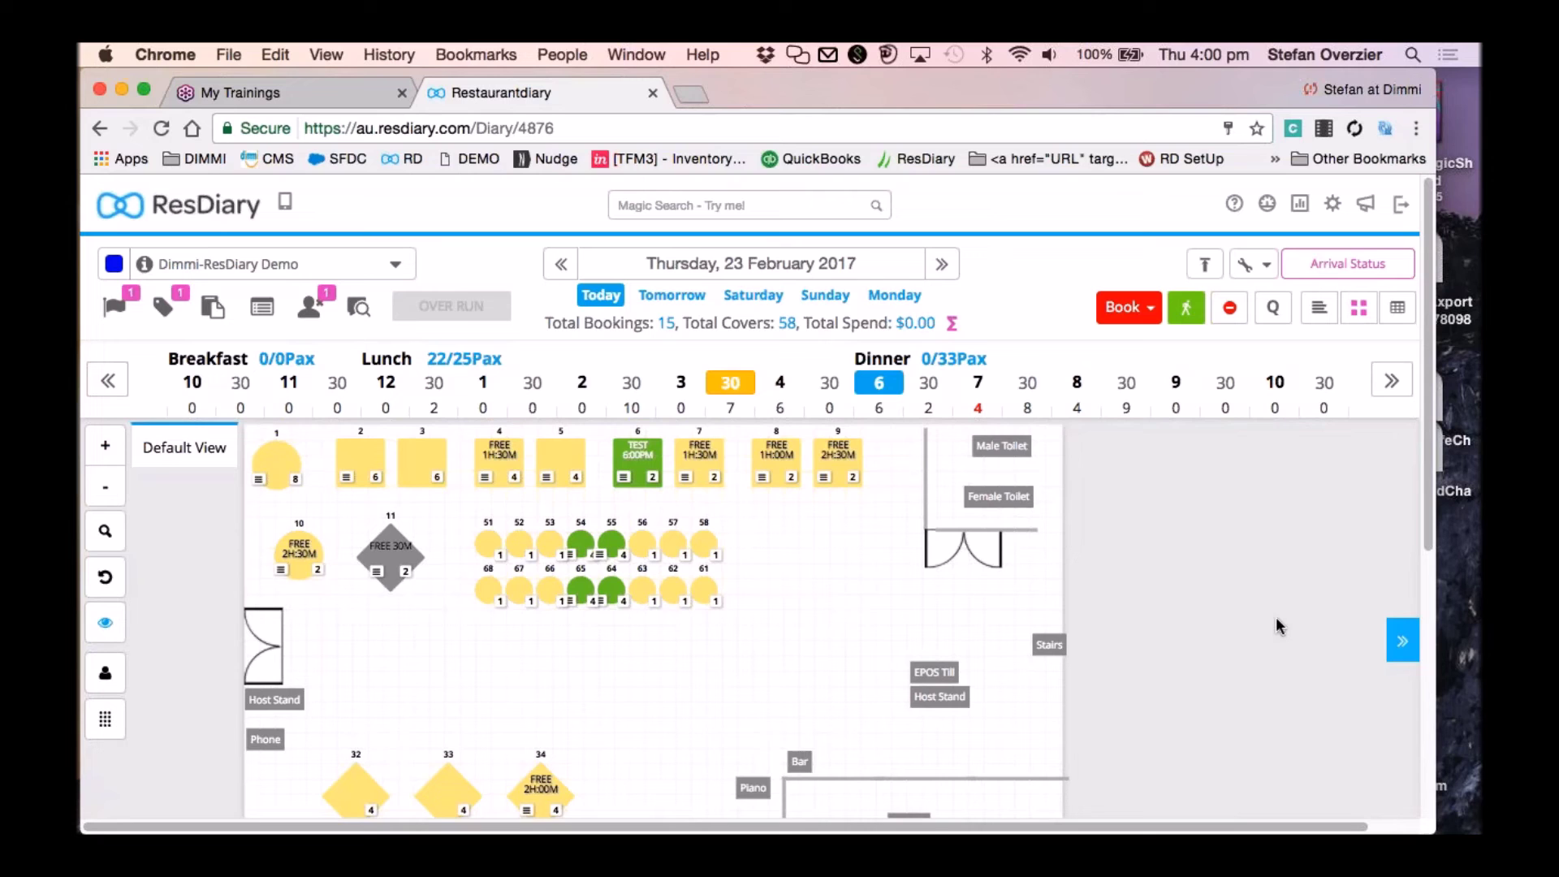
Show the side panel and seat the 6:00 PM party of four from expected arrivals, accepting that the prior booking is shortened.
click(1403, 641)
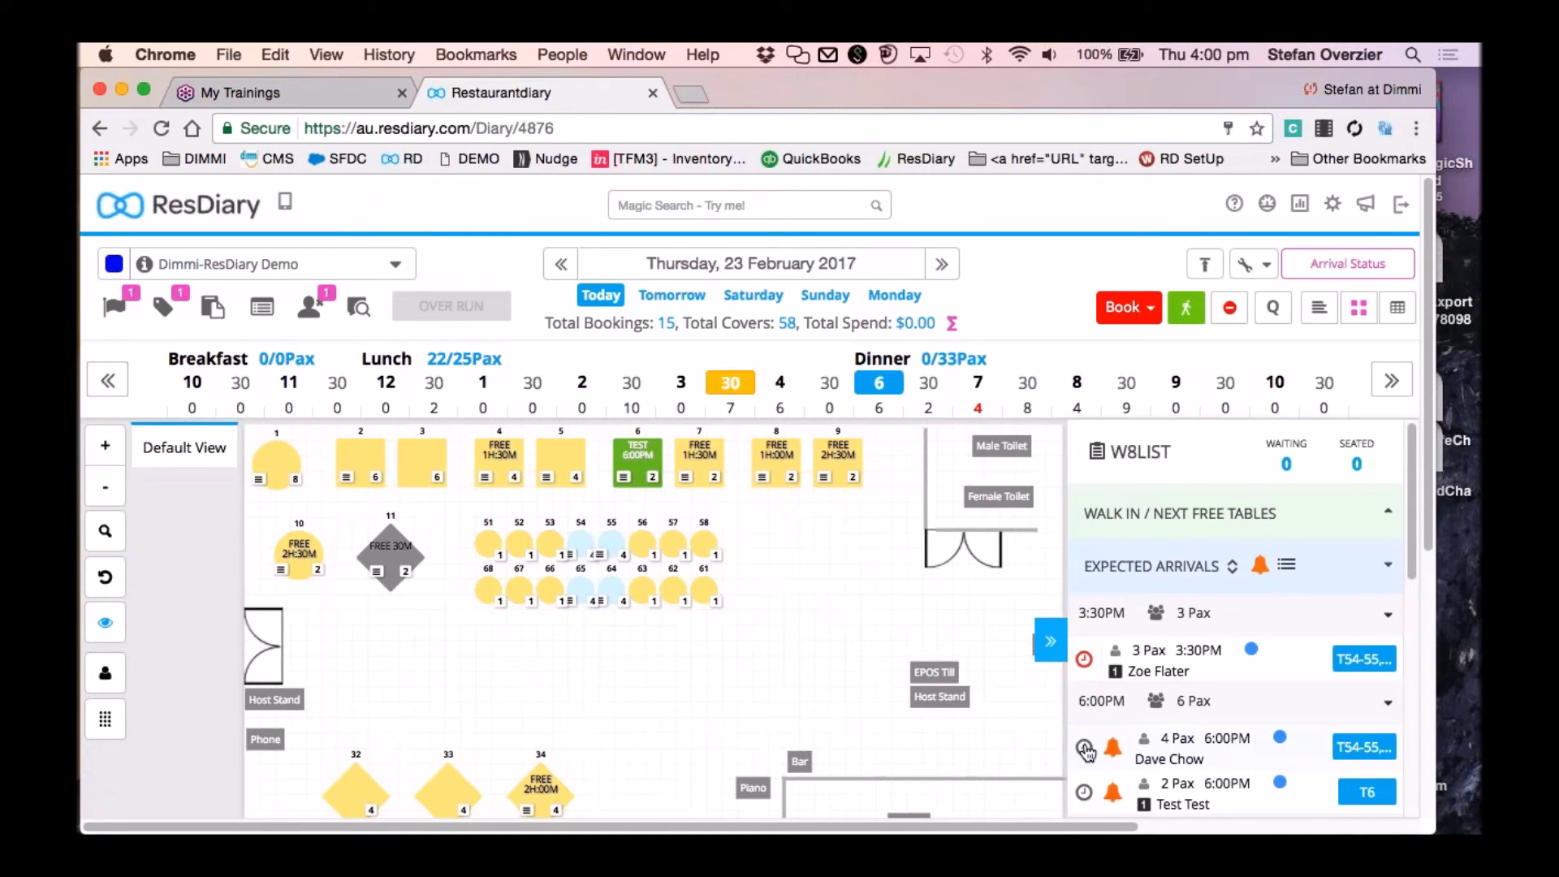
click(1086, 751)
click(995, 619)
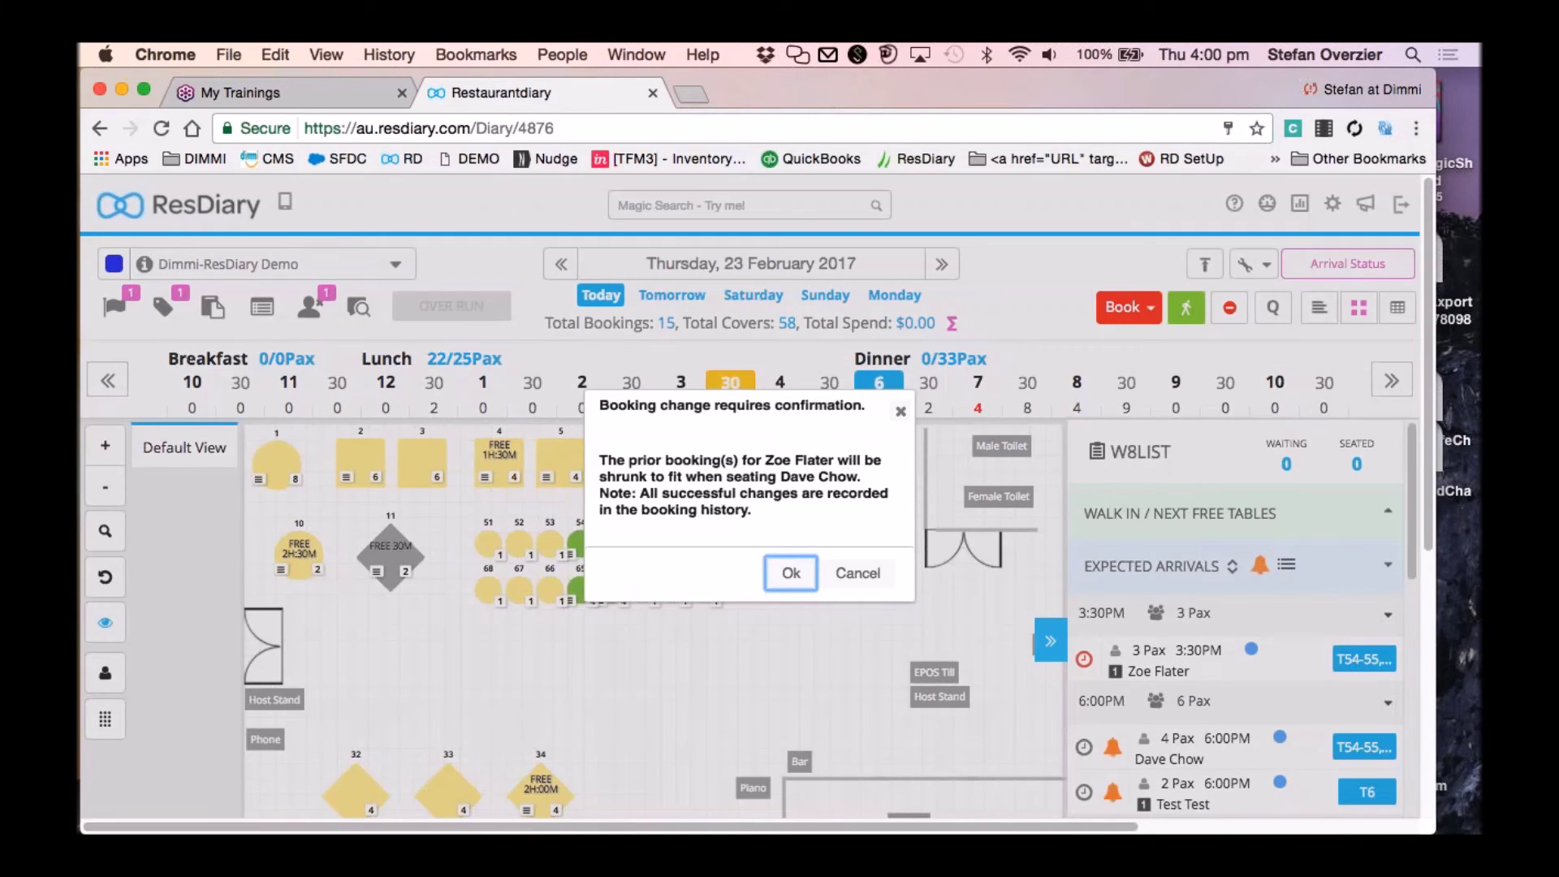
click(791, 574)
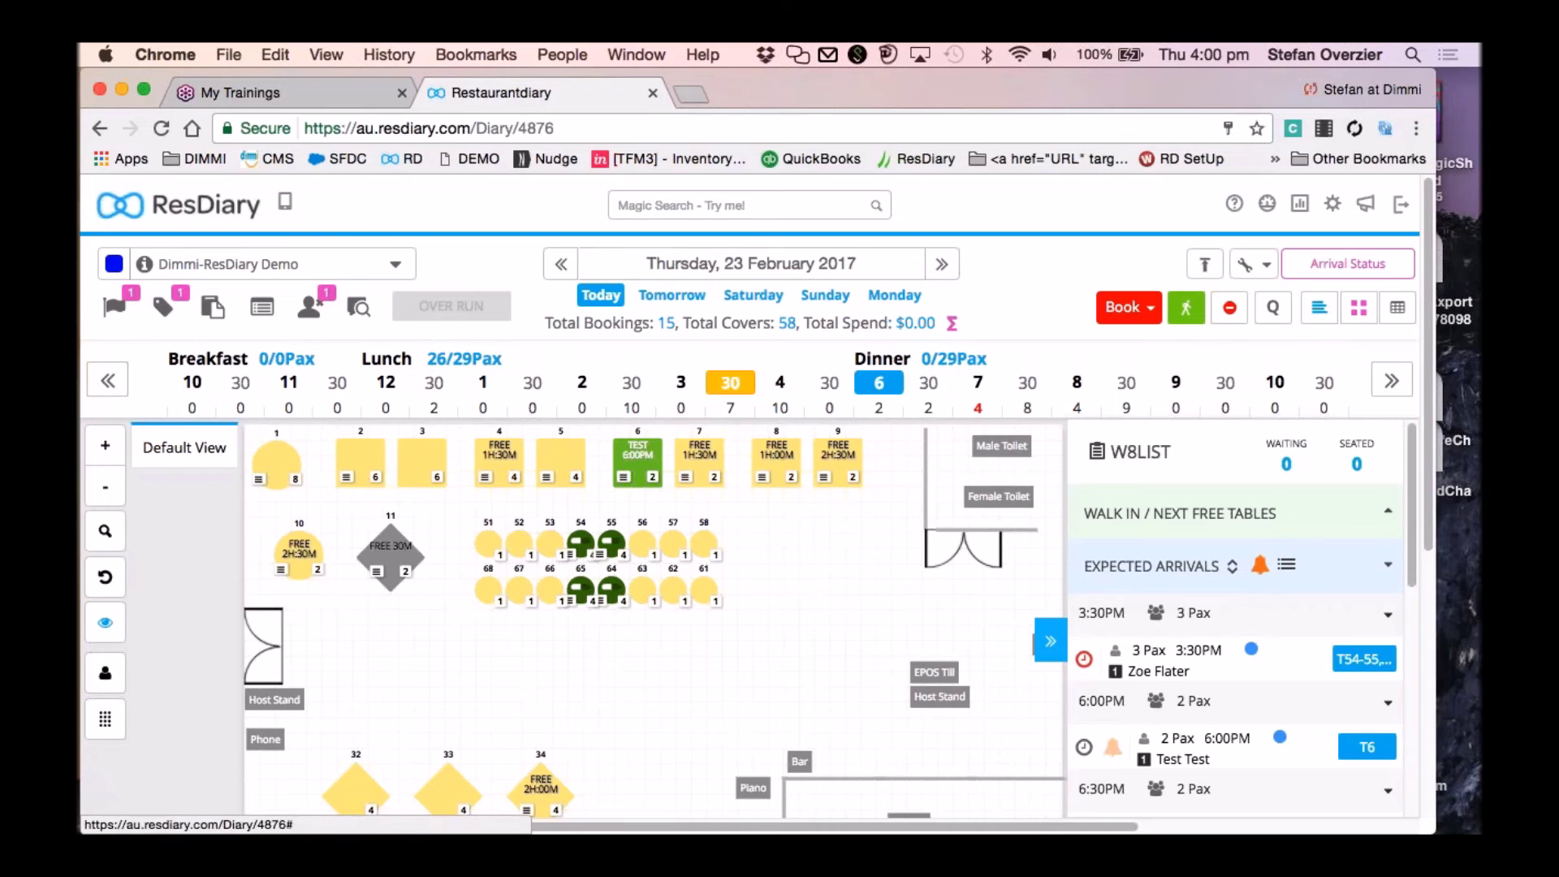
Return to the grid view and review today's lunch and dinner bookings beside the side panel.
click(1318, 307)
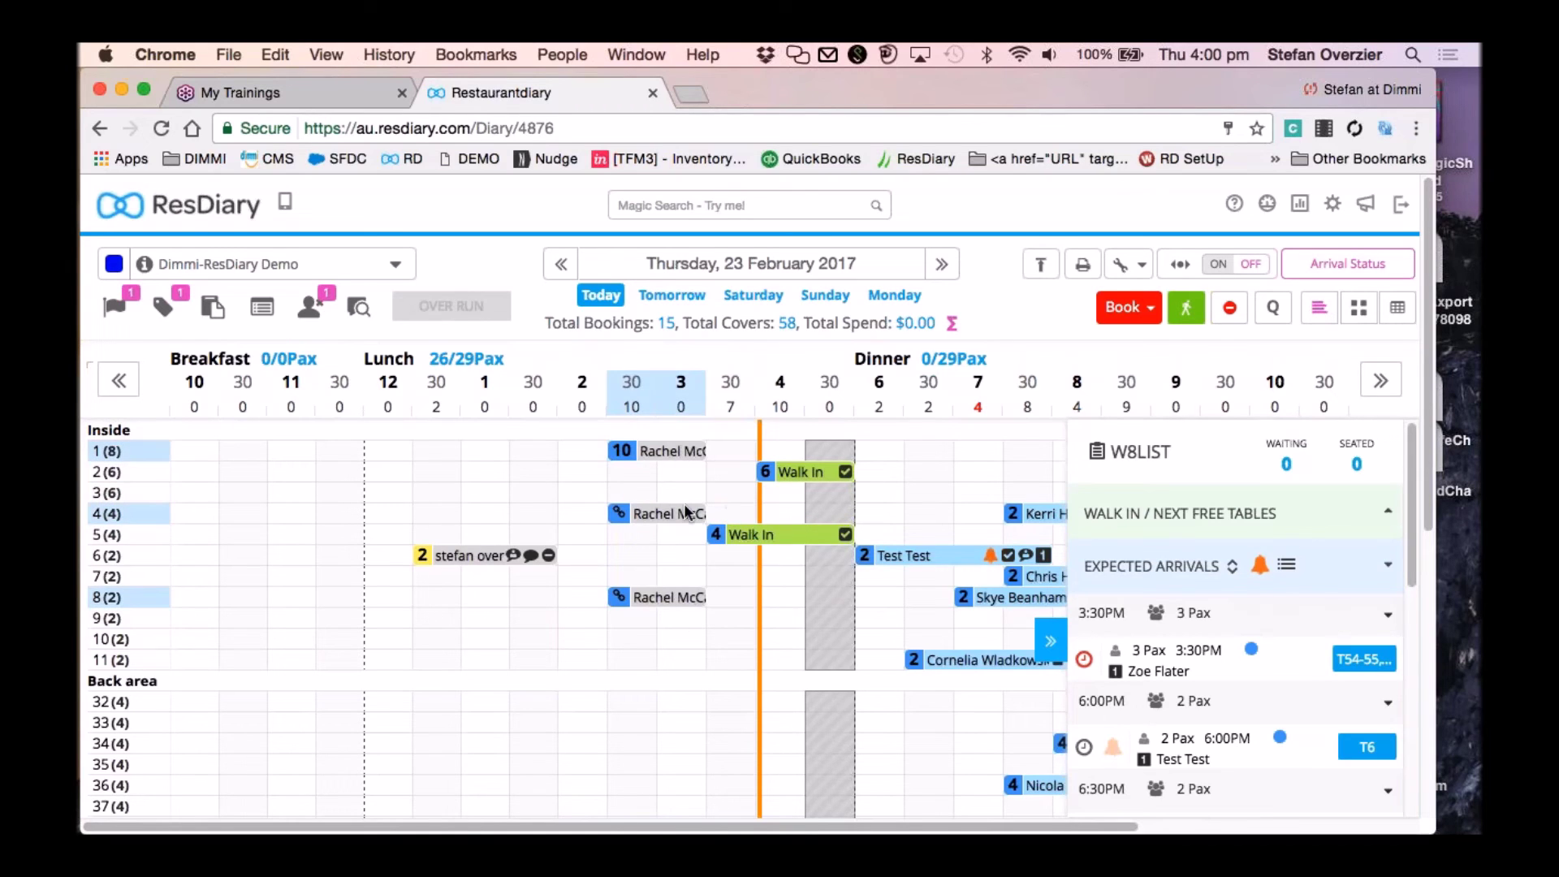
mouse_move(686, 508)
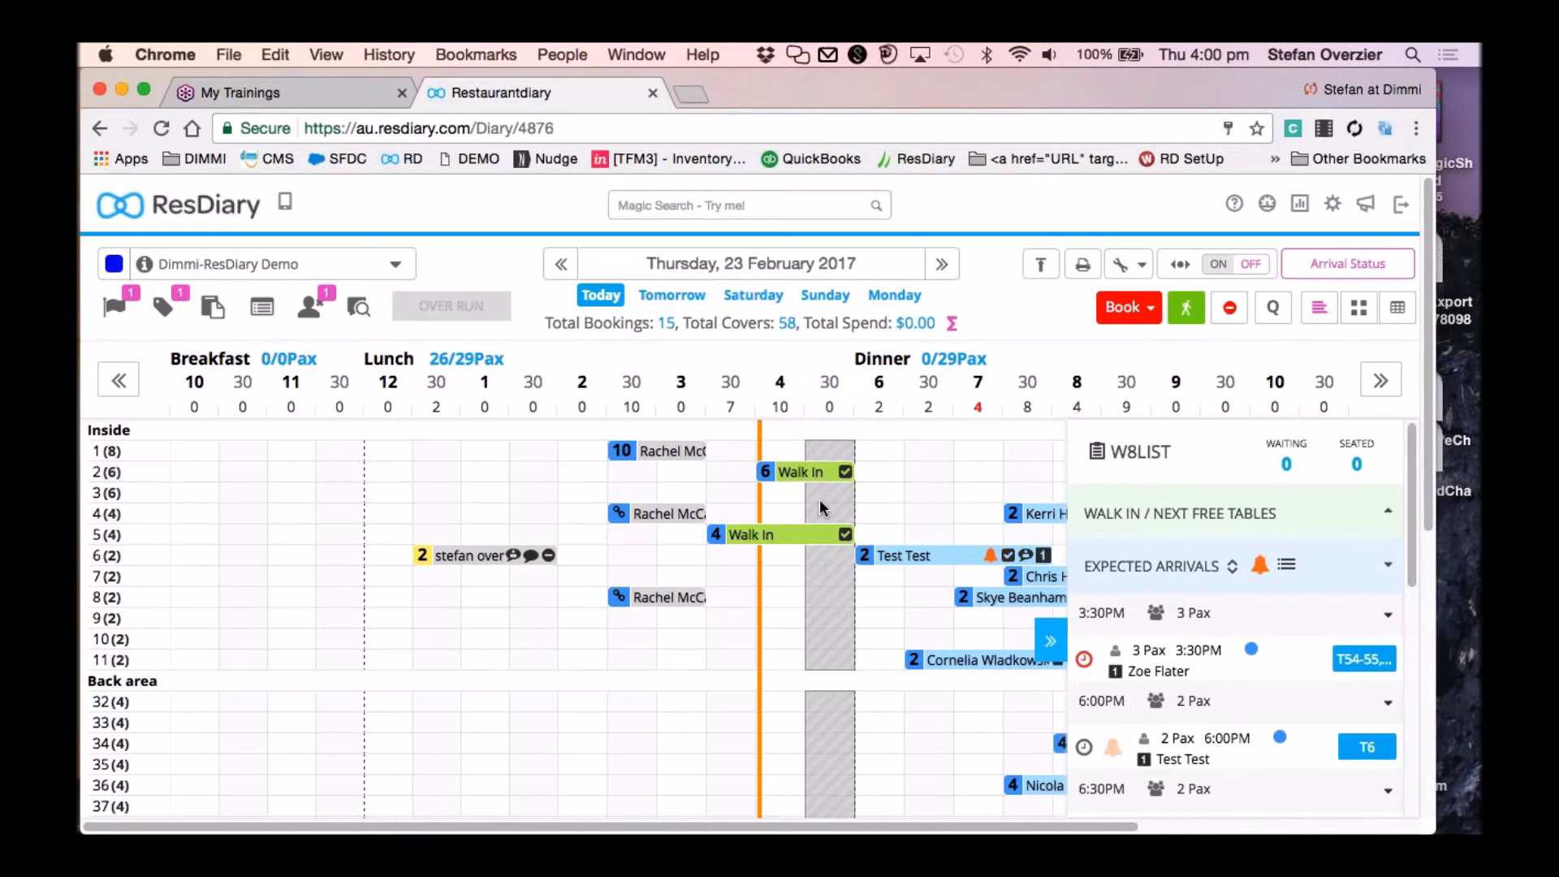
scroll(812, 690, down, 1)
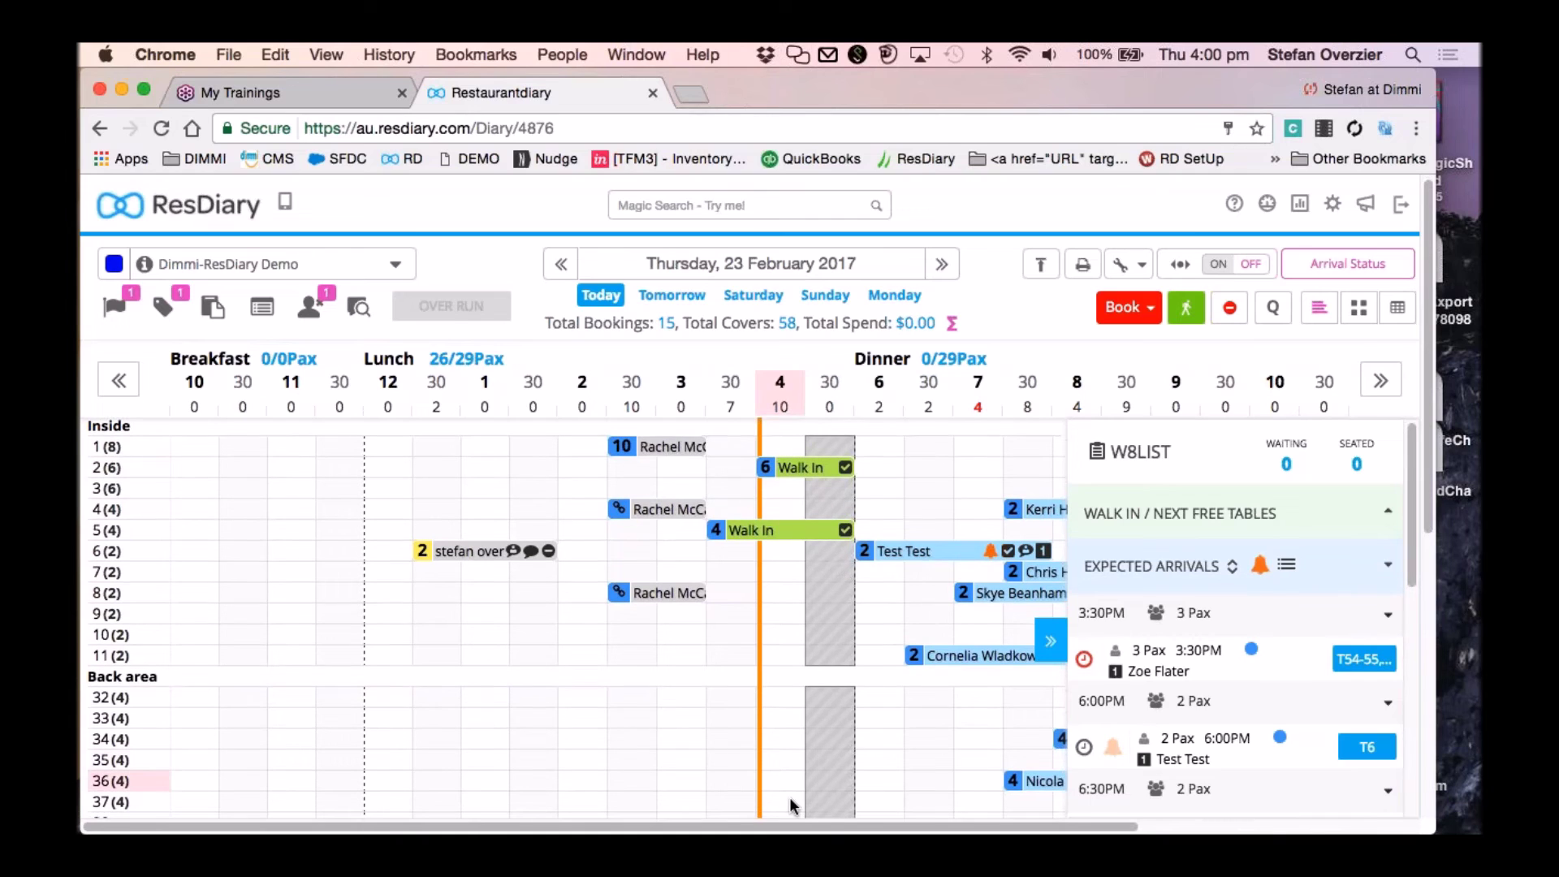
drag(789, 825, 1029, 825)
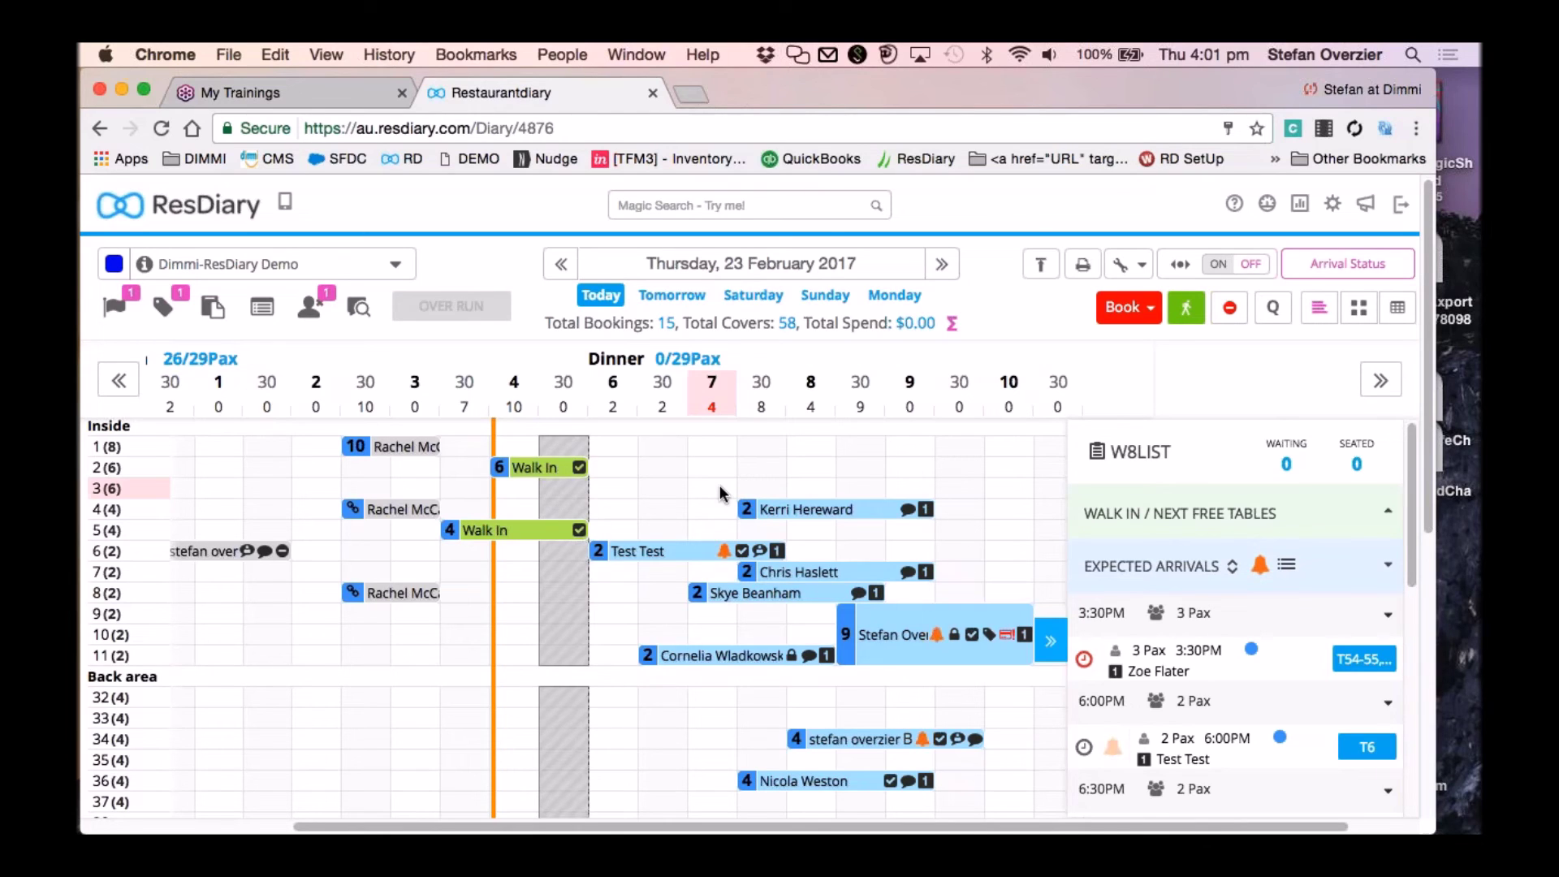
View the W8LIST and close it, and check the diary's keyboard shortcuts overview.
click(1169, 456)
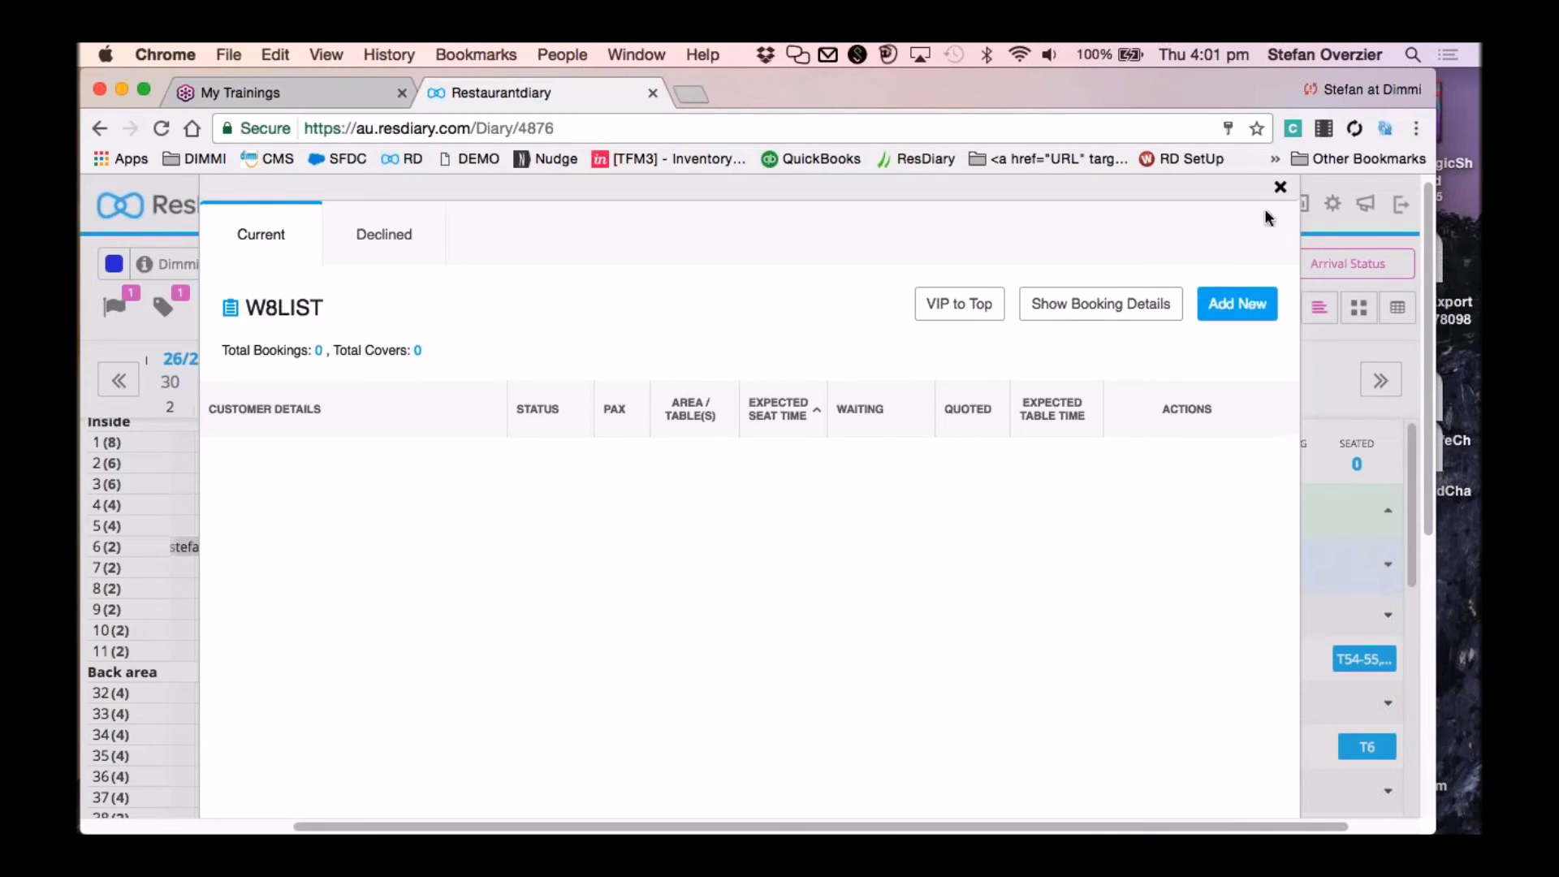
click(1281, 190)
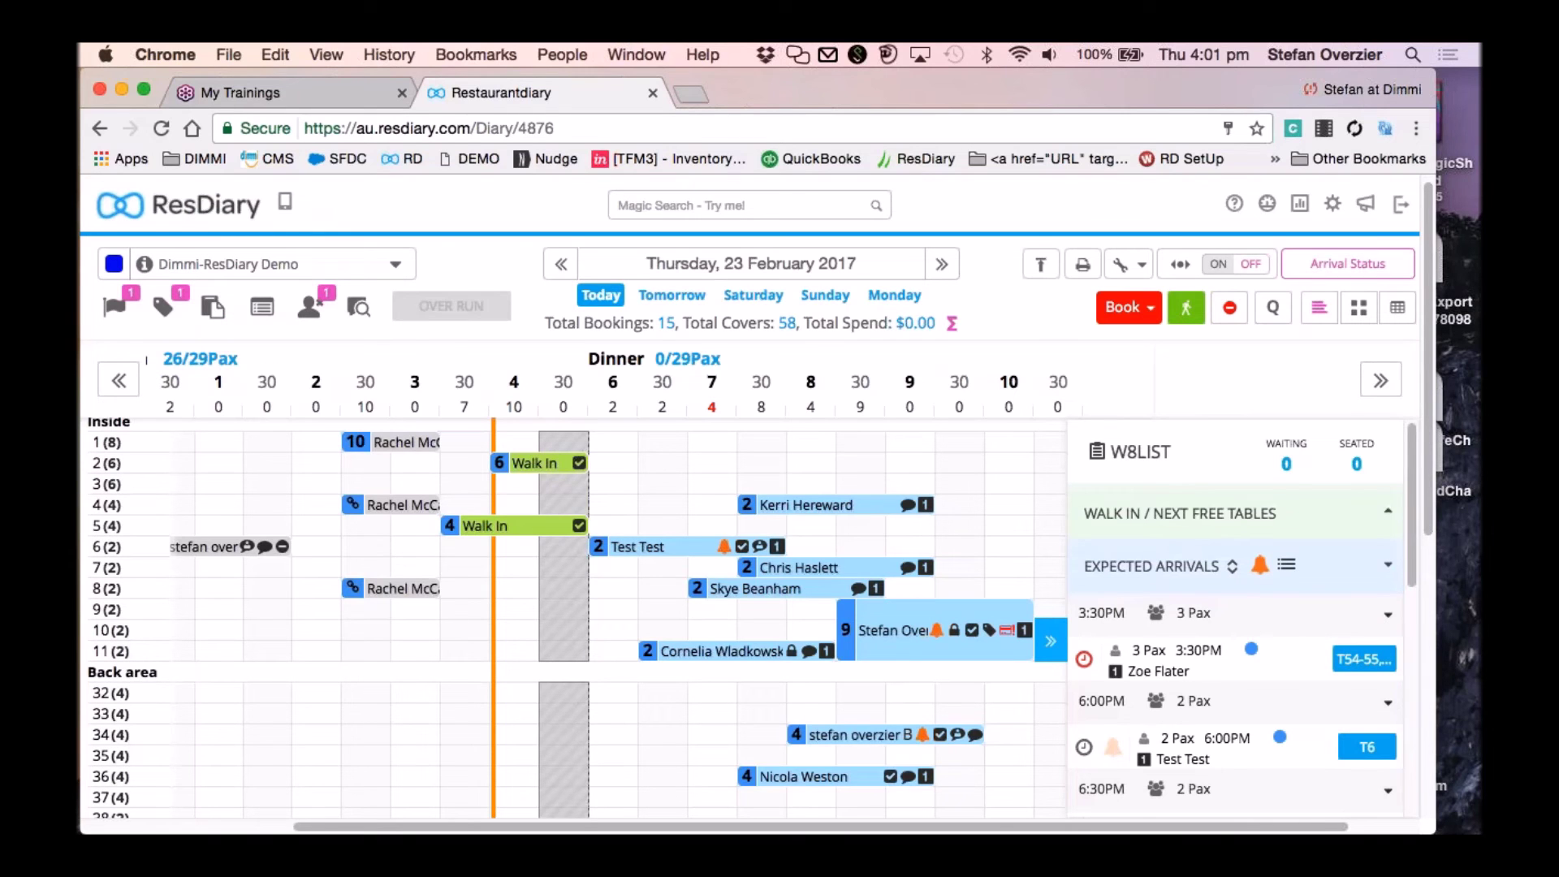
key(shift+slash)
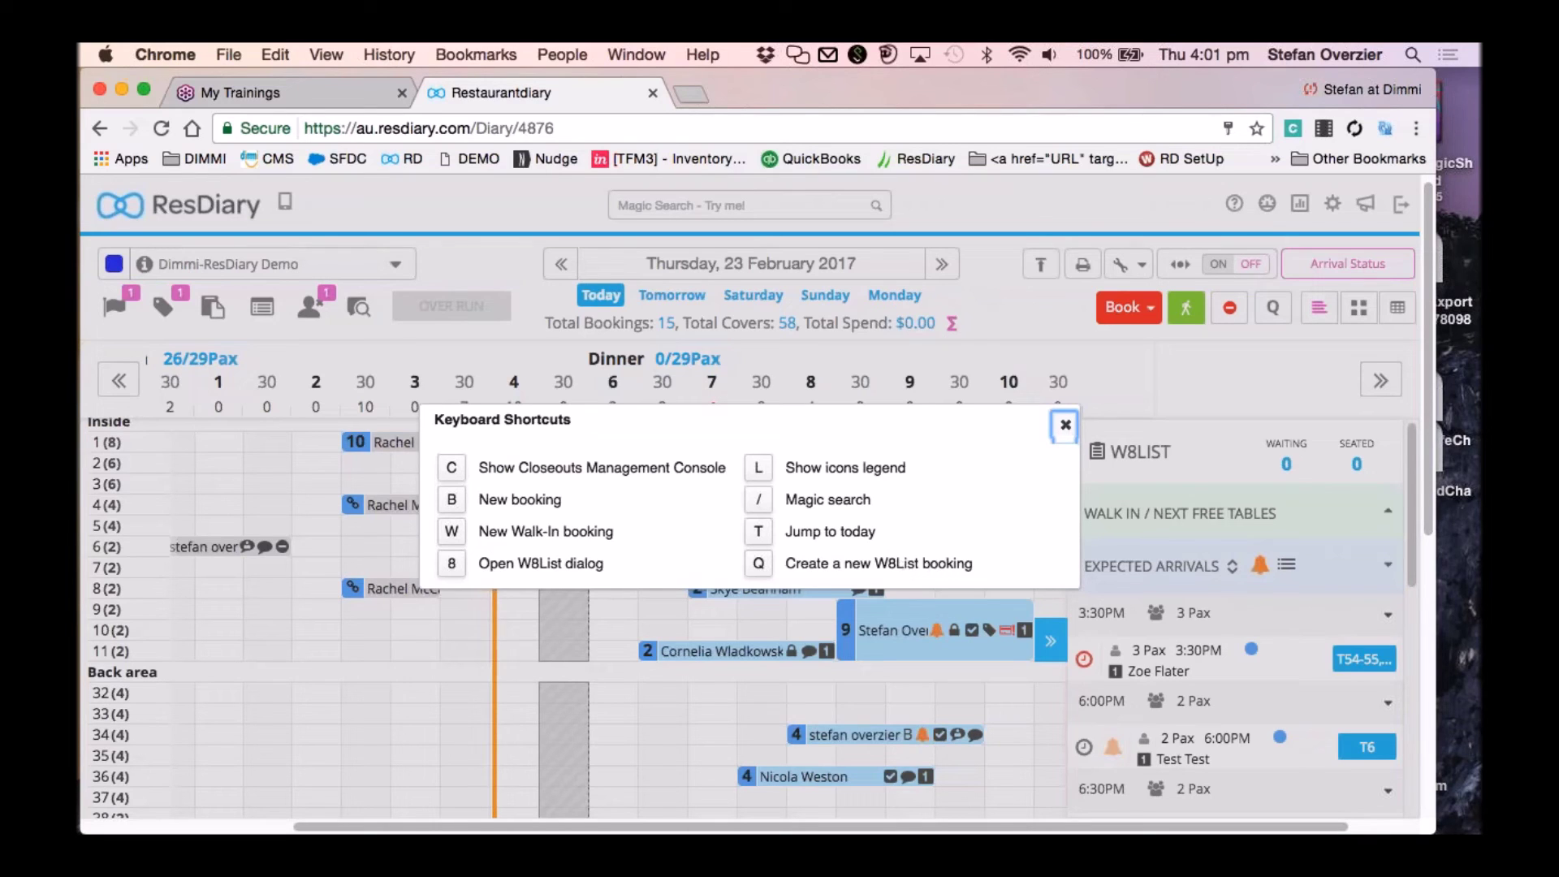
key(Escape)
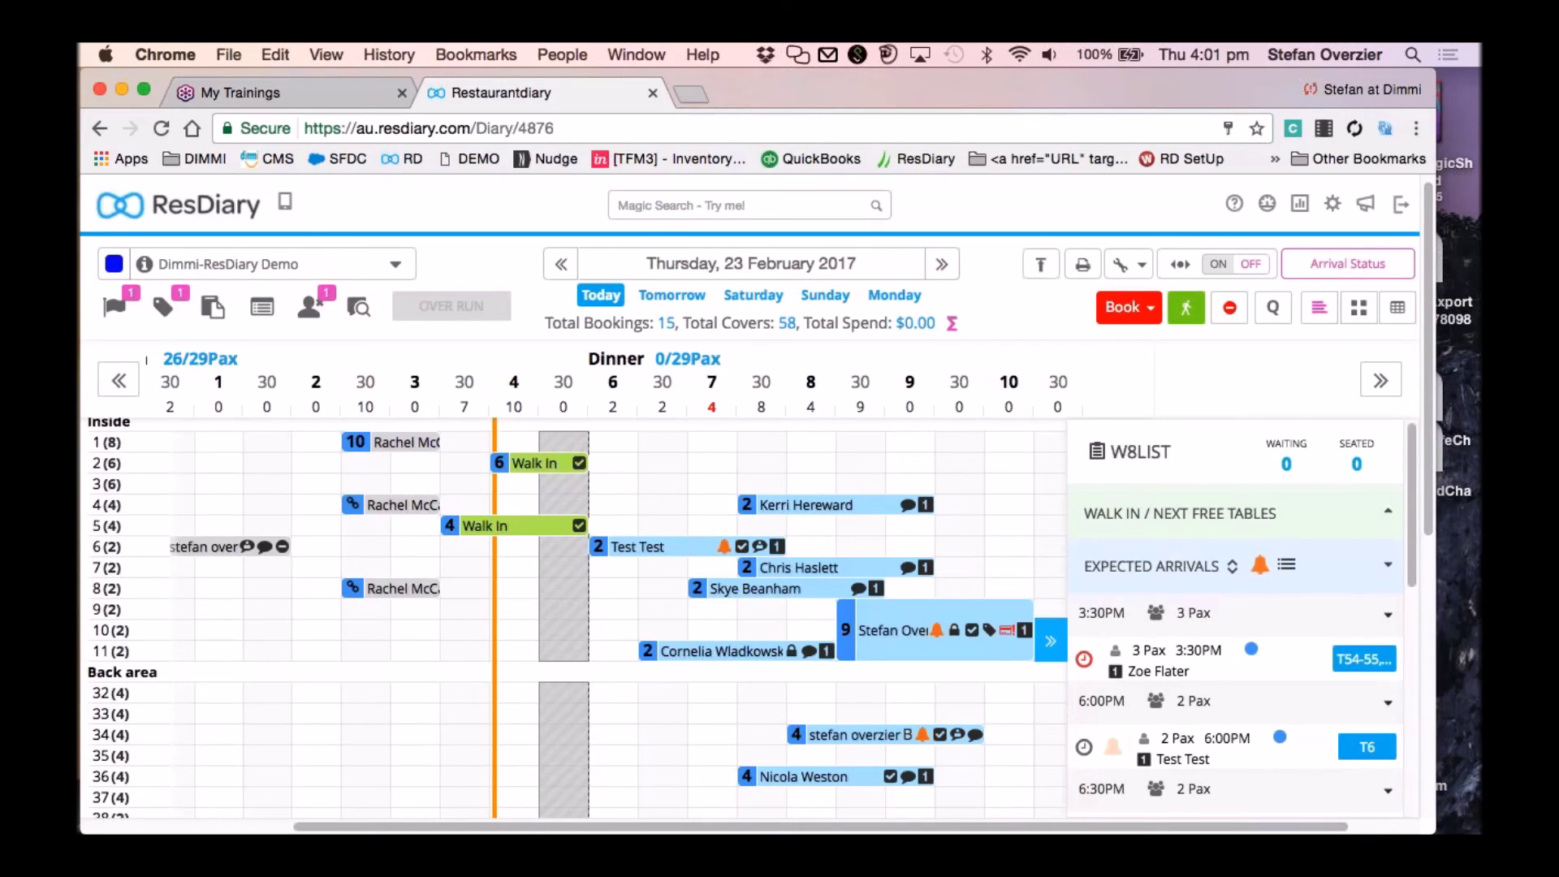
Open the W8LIST and start a new entry for 4 pax at 6:30PM.
click(1275, 311)
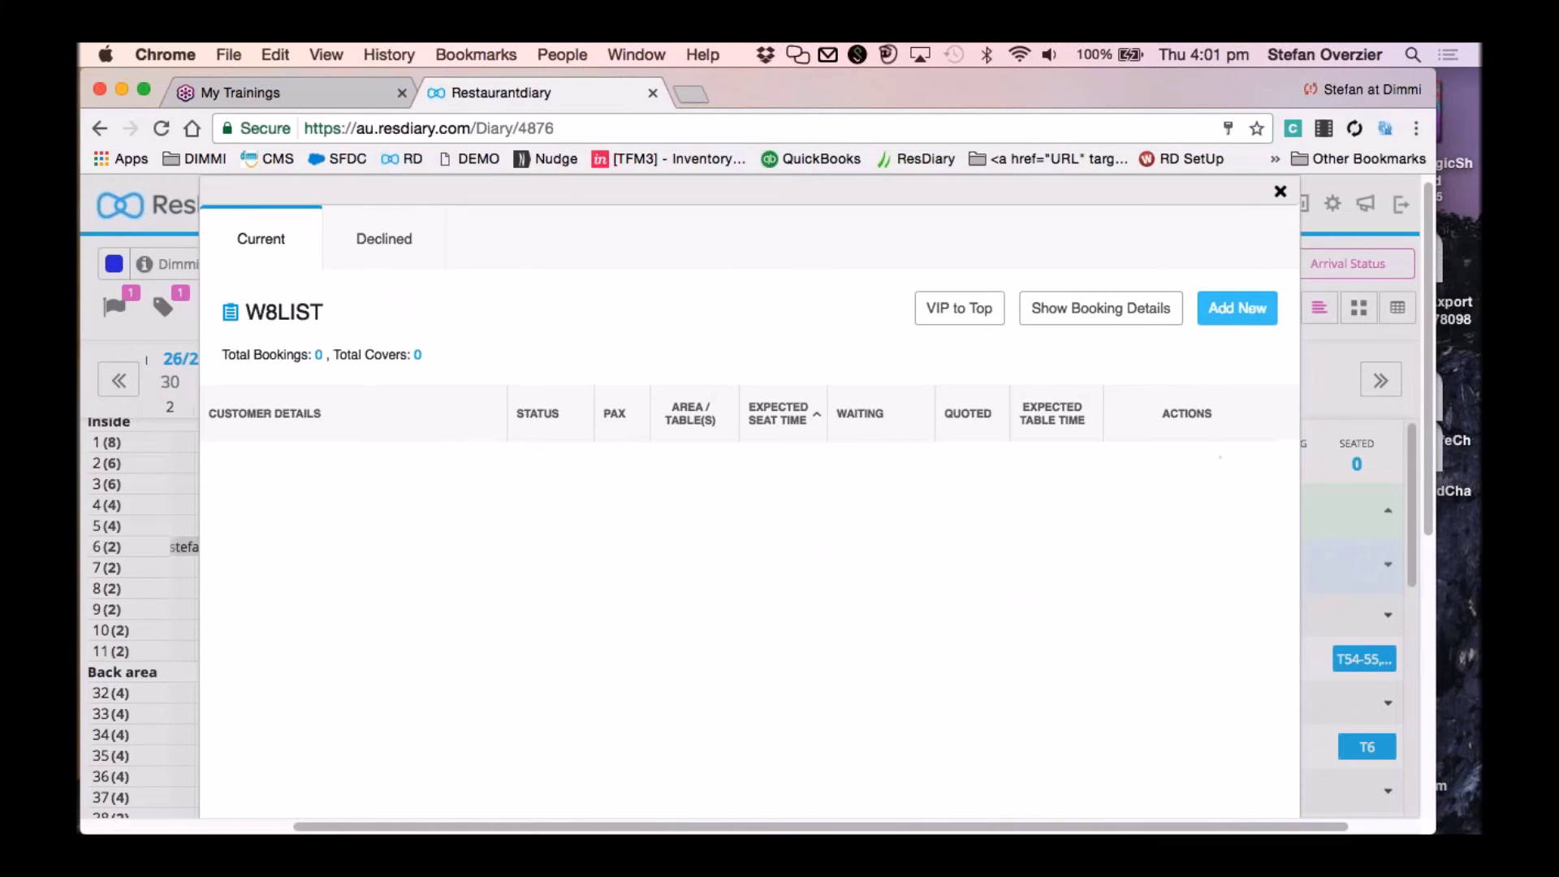
click(1253, 319)
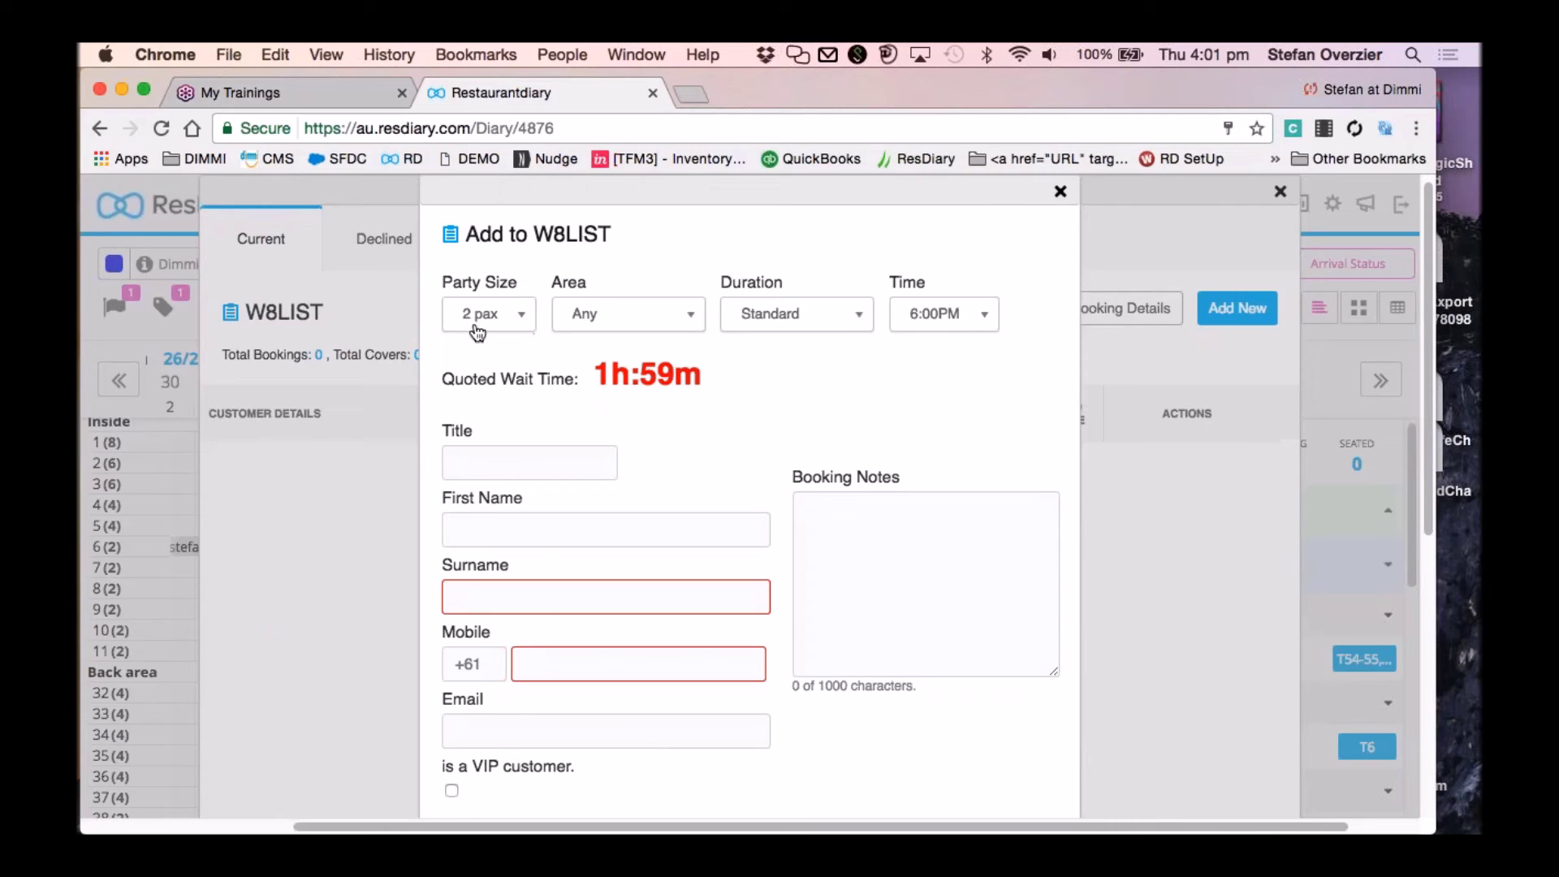
click(475, 323)
click(488, 463)
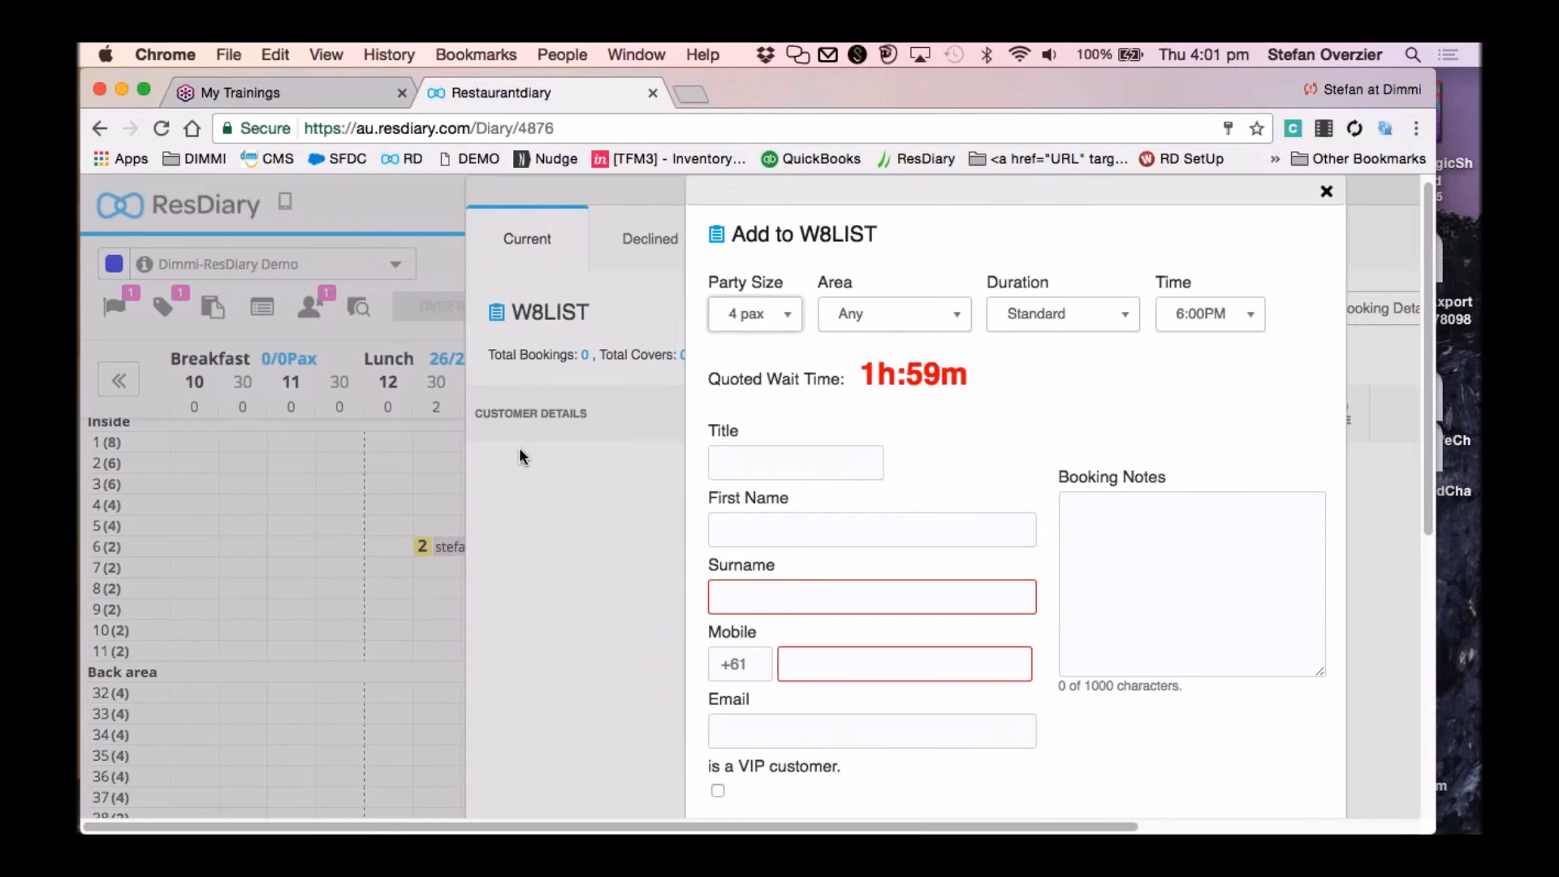
click(1220, 329)
click(1191, 452)
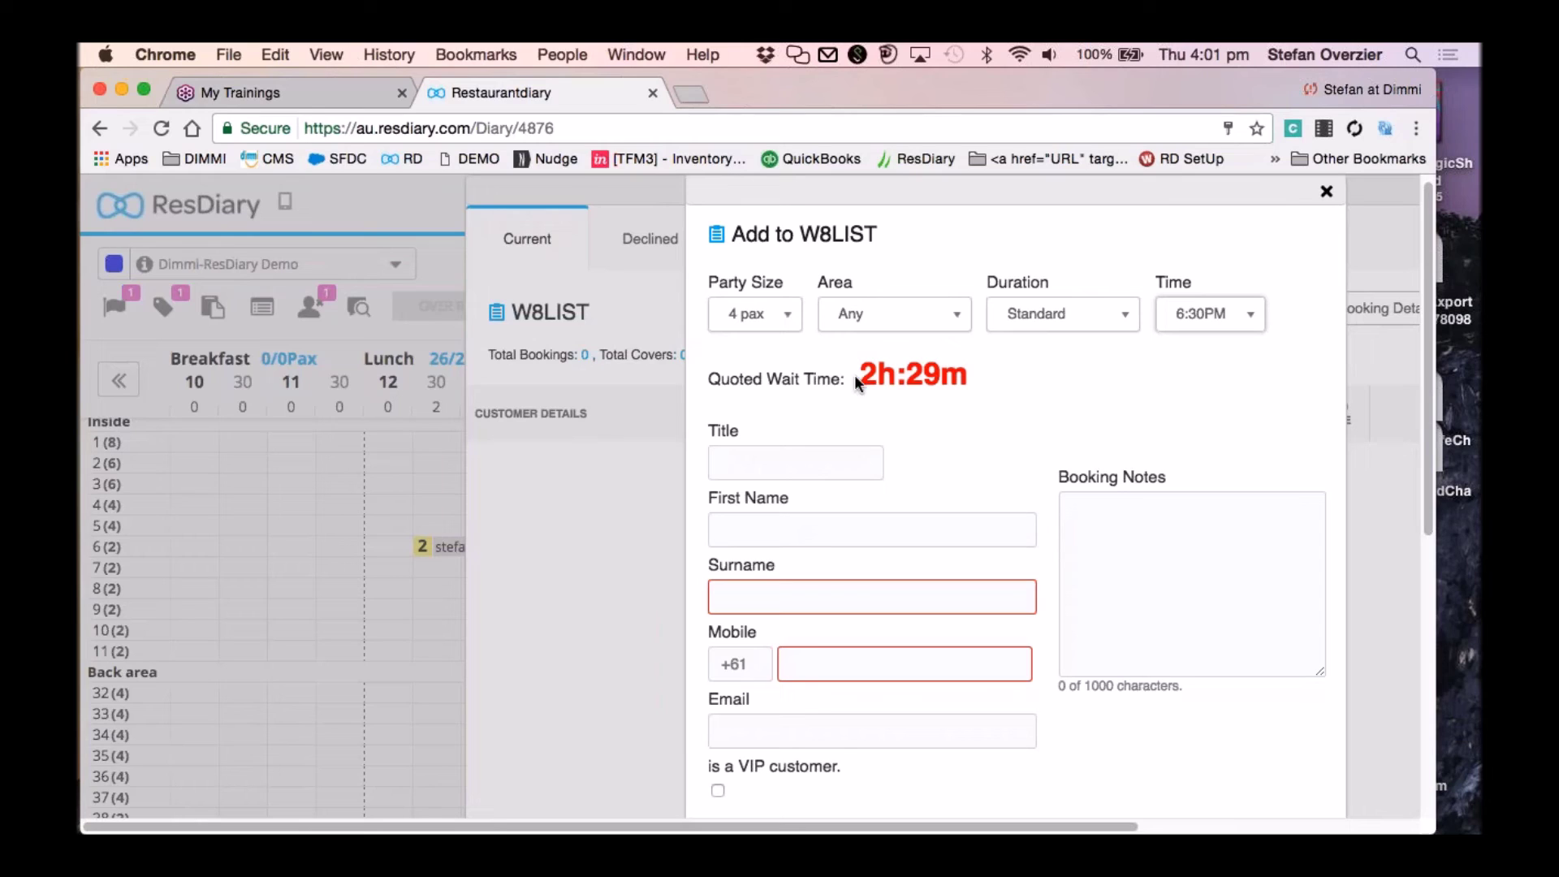
Try looking up the guest by surname in the new W8LIST entry, and clear the field.
click(815, 587)
text(Overz)
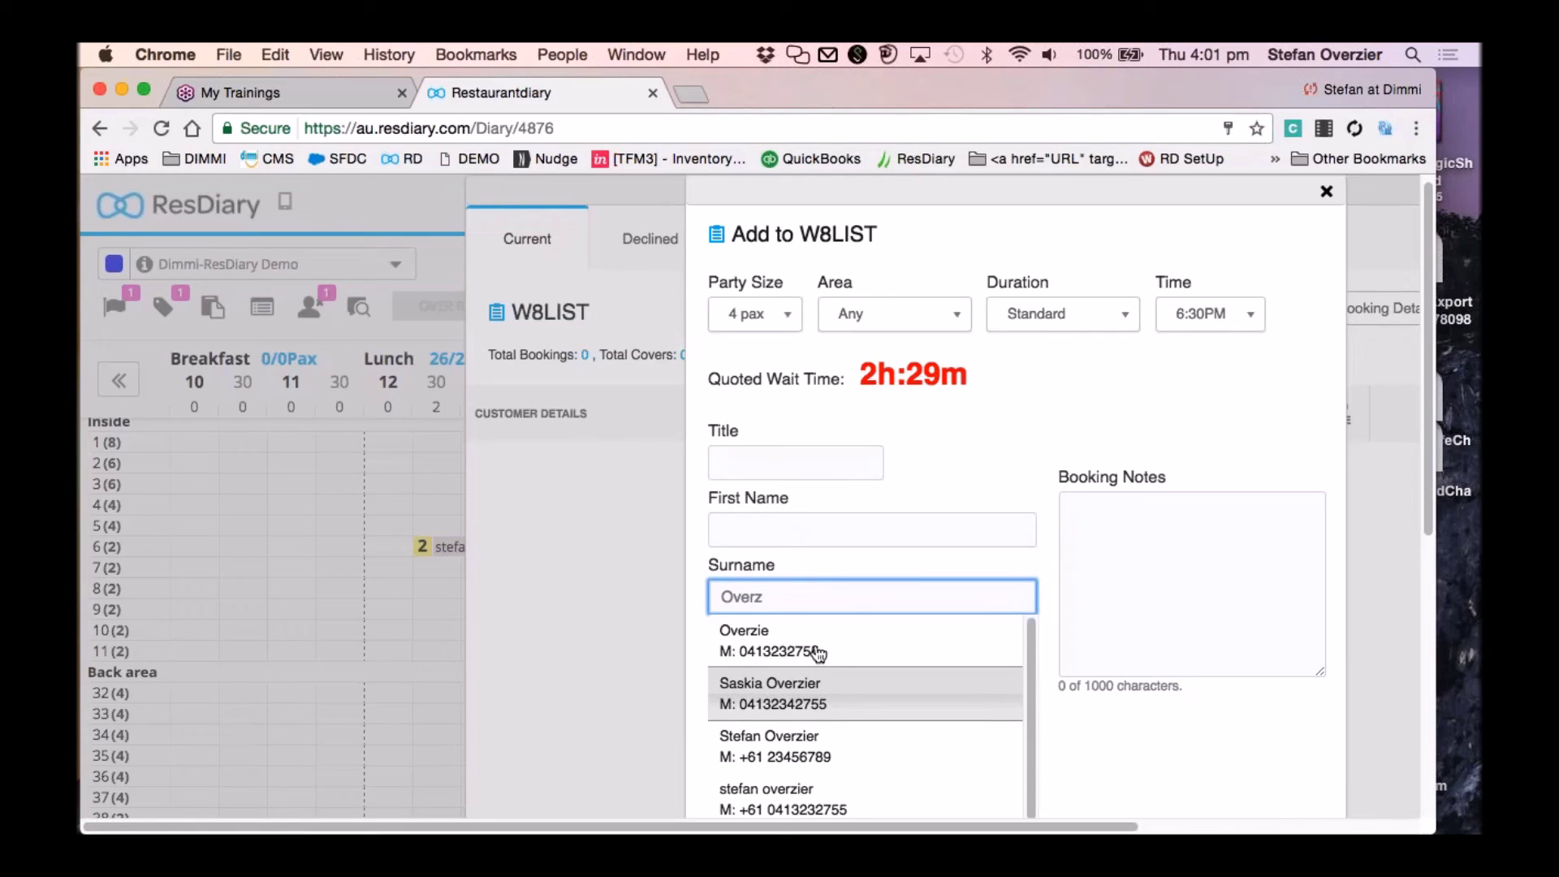
key(BackSpace)
key(BackSpace)
key(BackSpace)
key(BackSpace)
key(BackSpace)
click(973, 461)
Fill in the existing customer's details by looking up their mobile number, and complete the W8LIST entry.
click(846, 658)
text(04132)
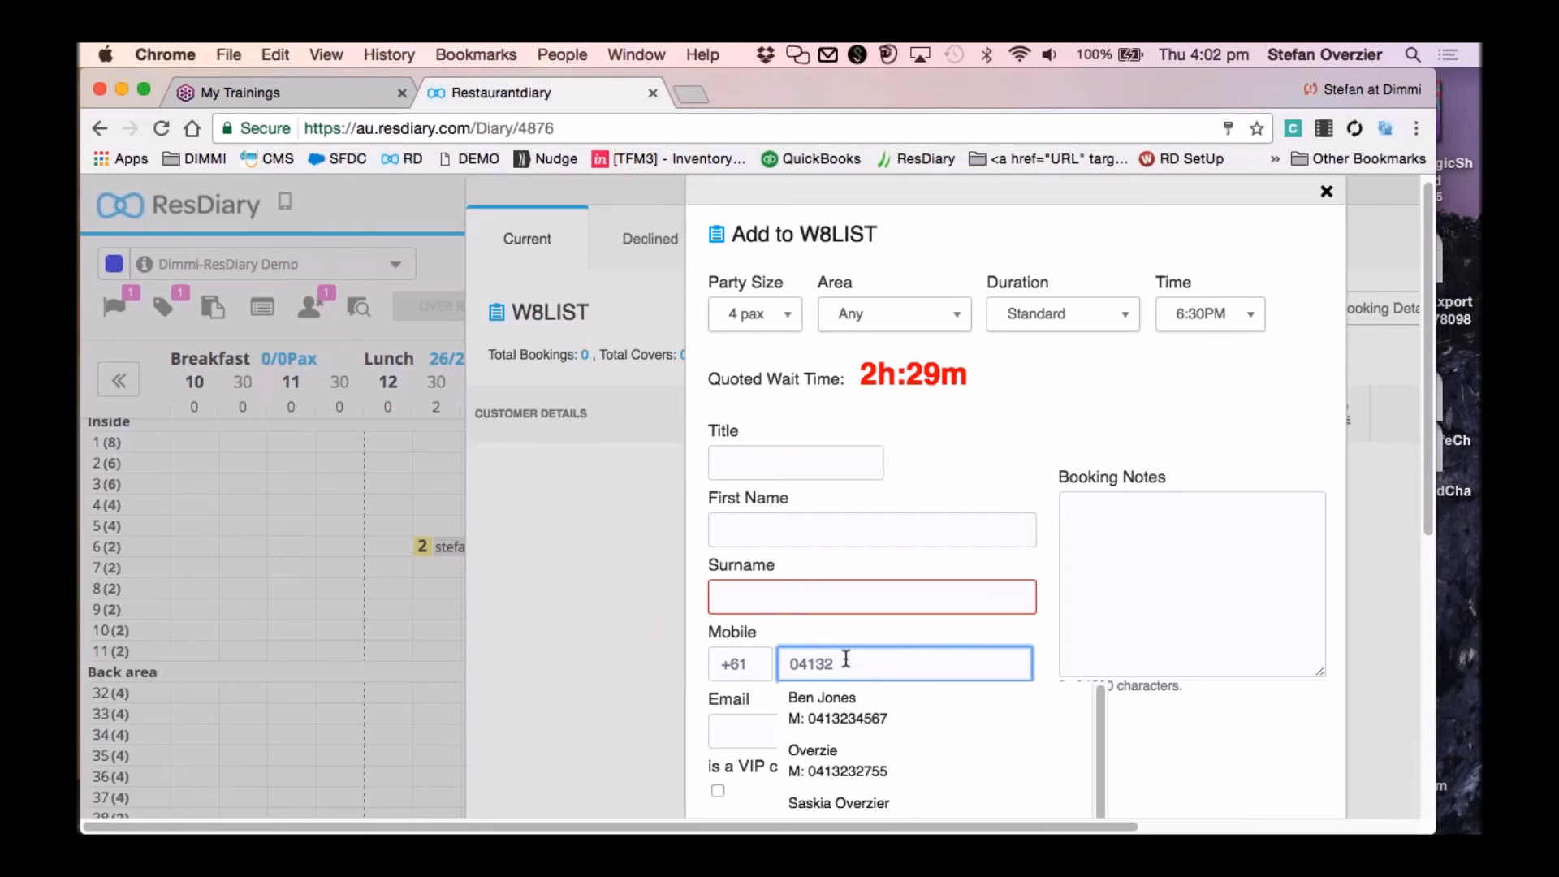
text(32)
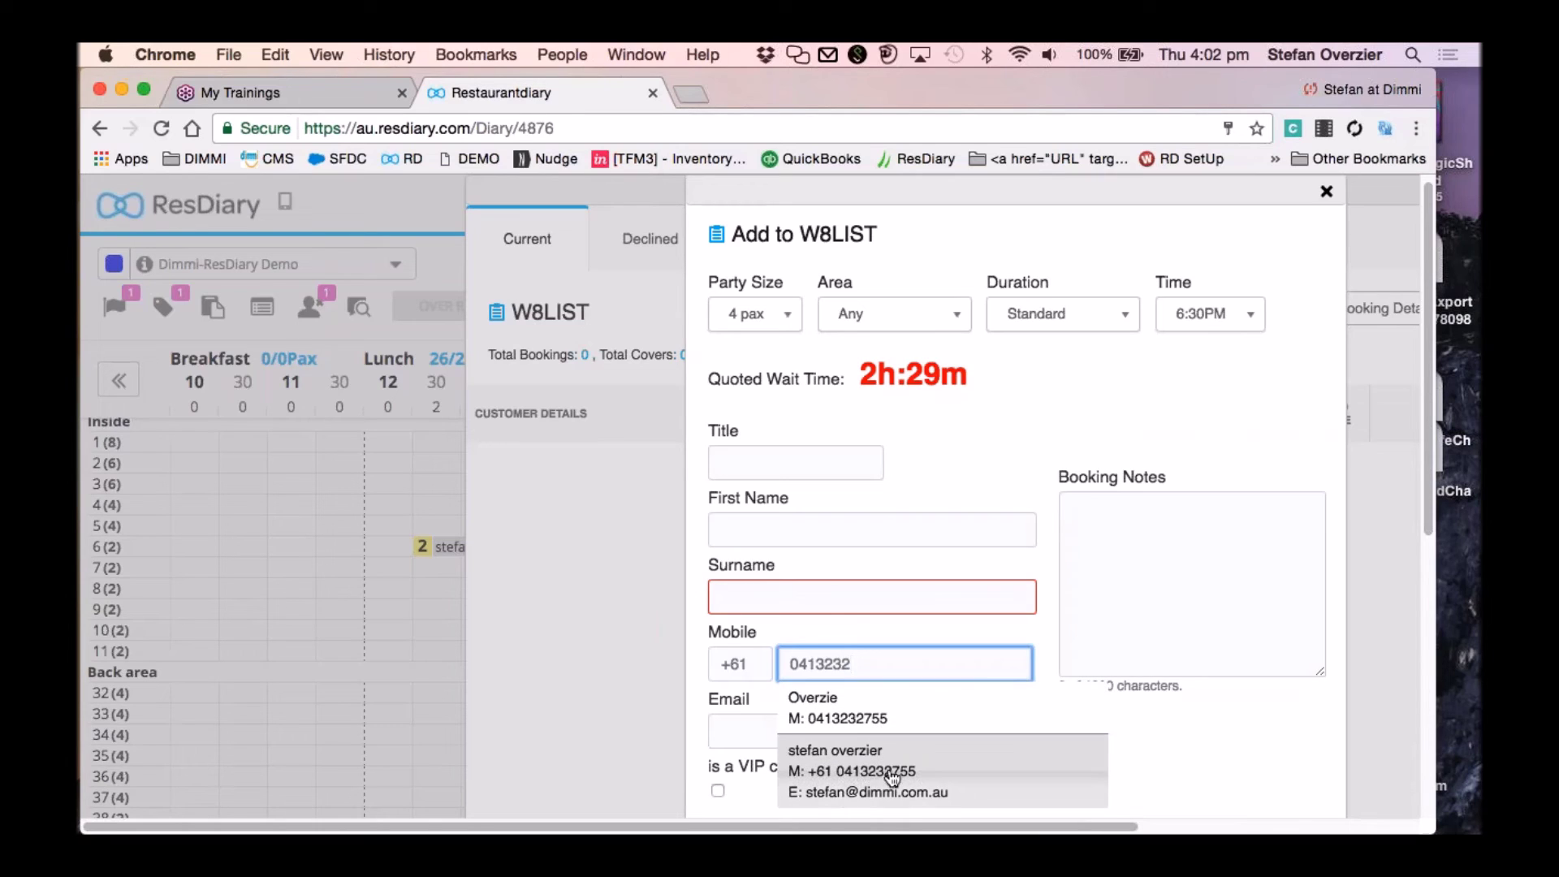
click(888, 777)
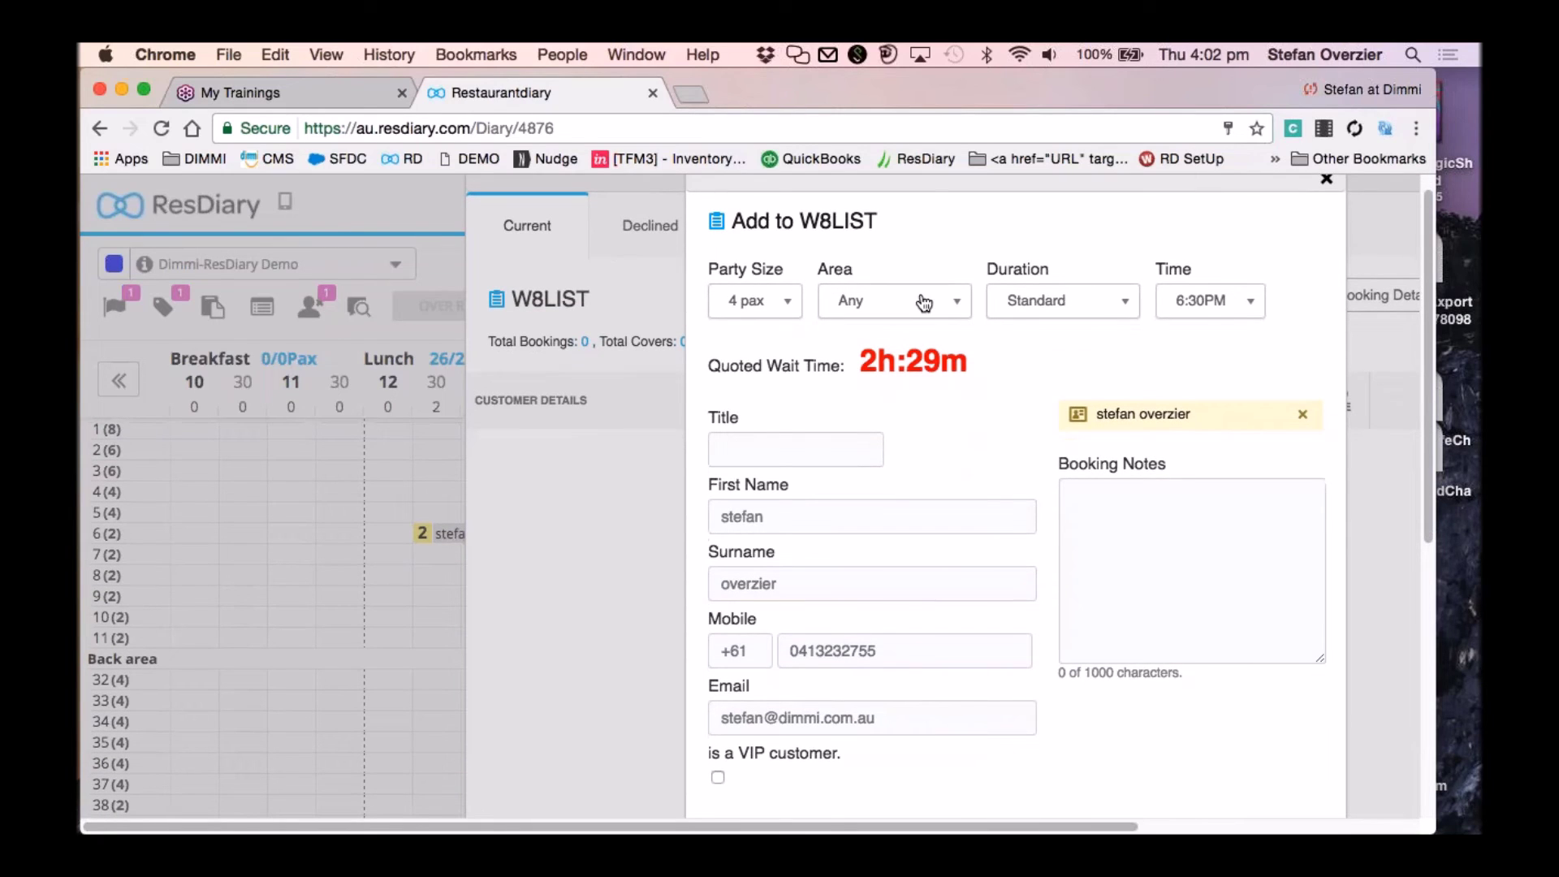
scroll(1046, 475, down, 1)
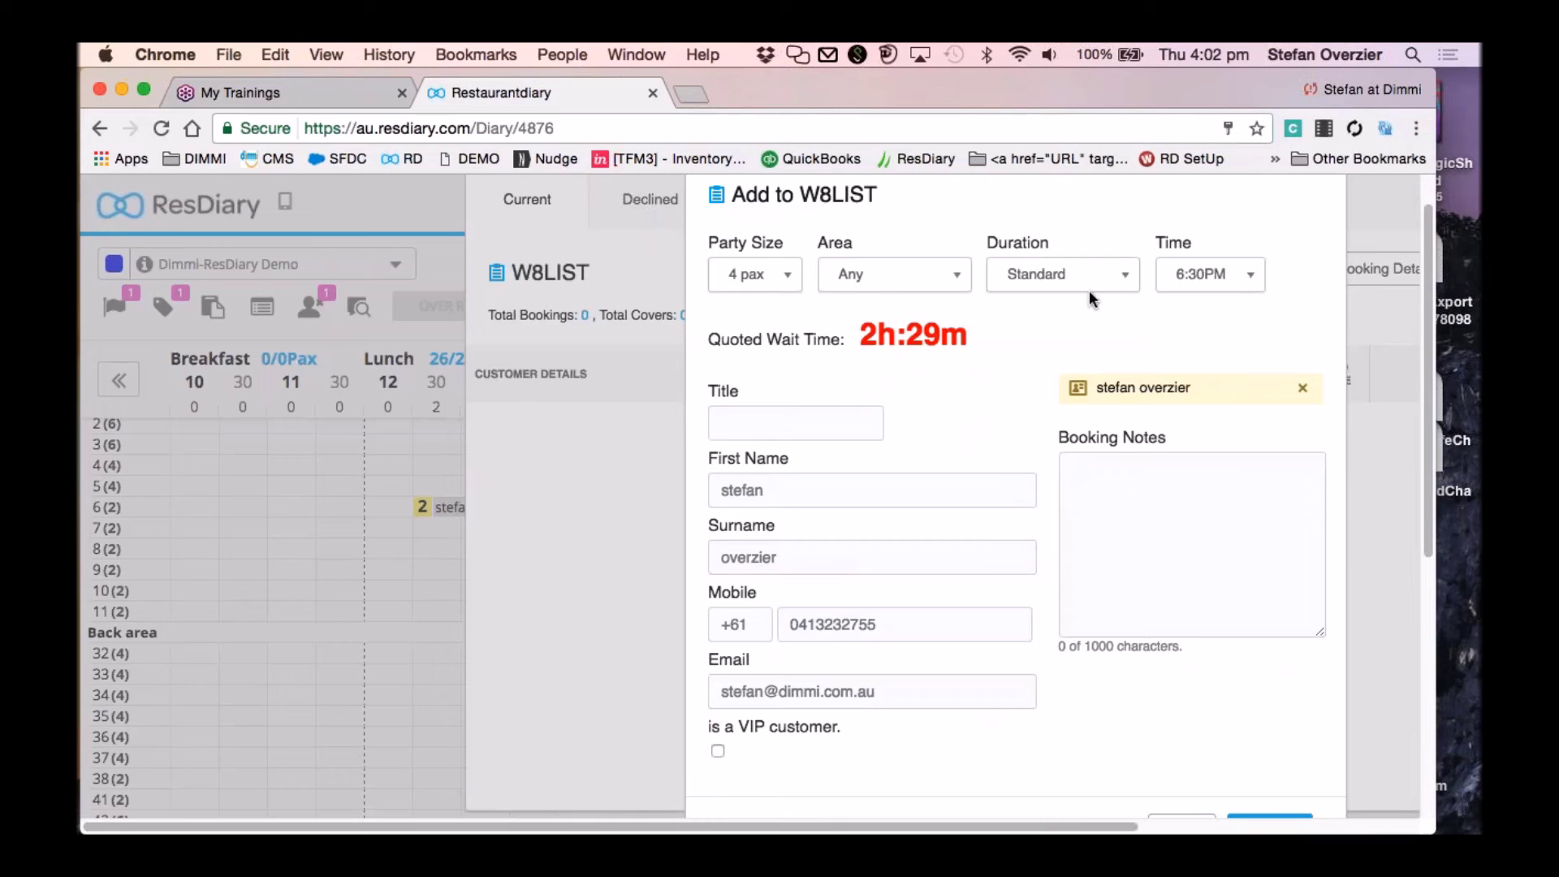
scroll(1026, 473, down, 1)
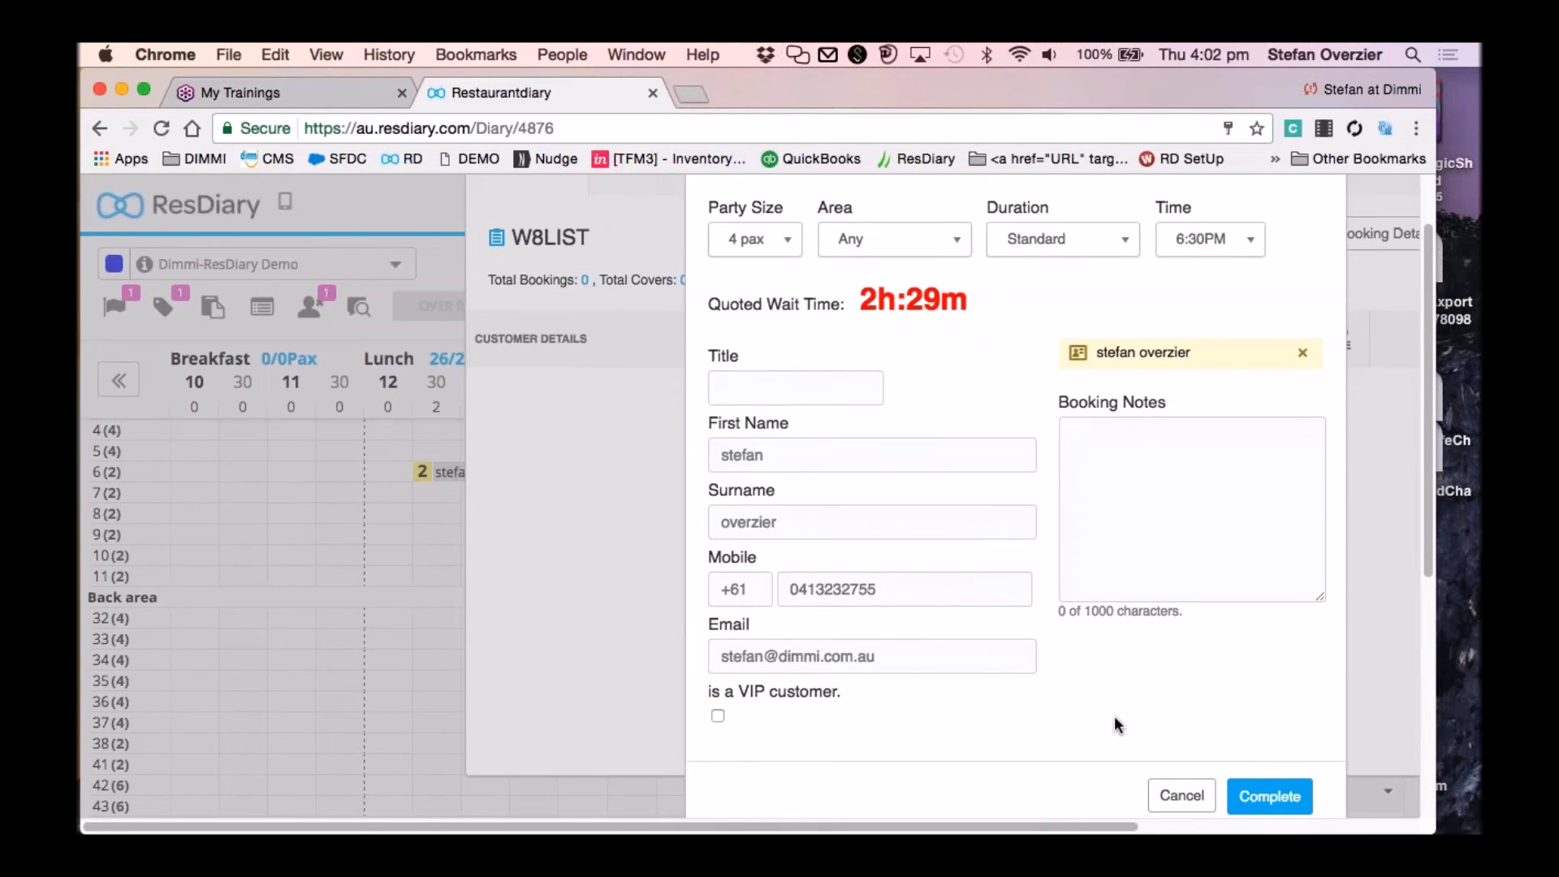
click(1265, 796)
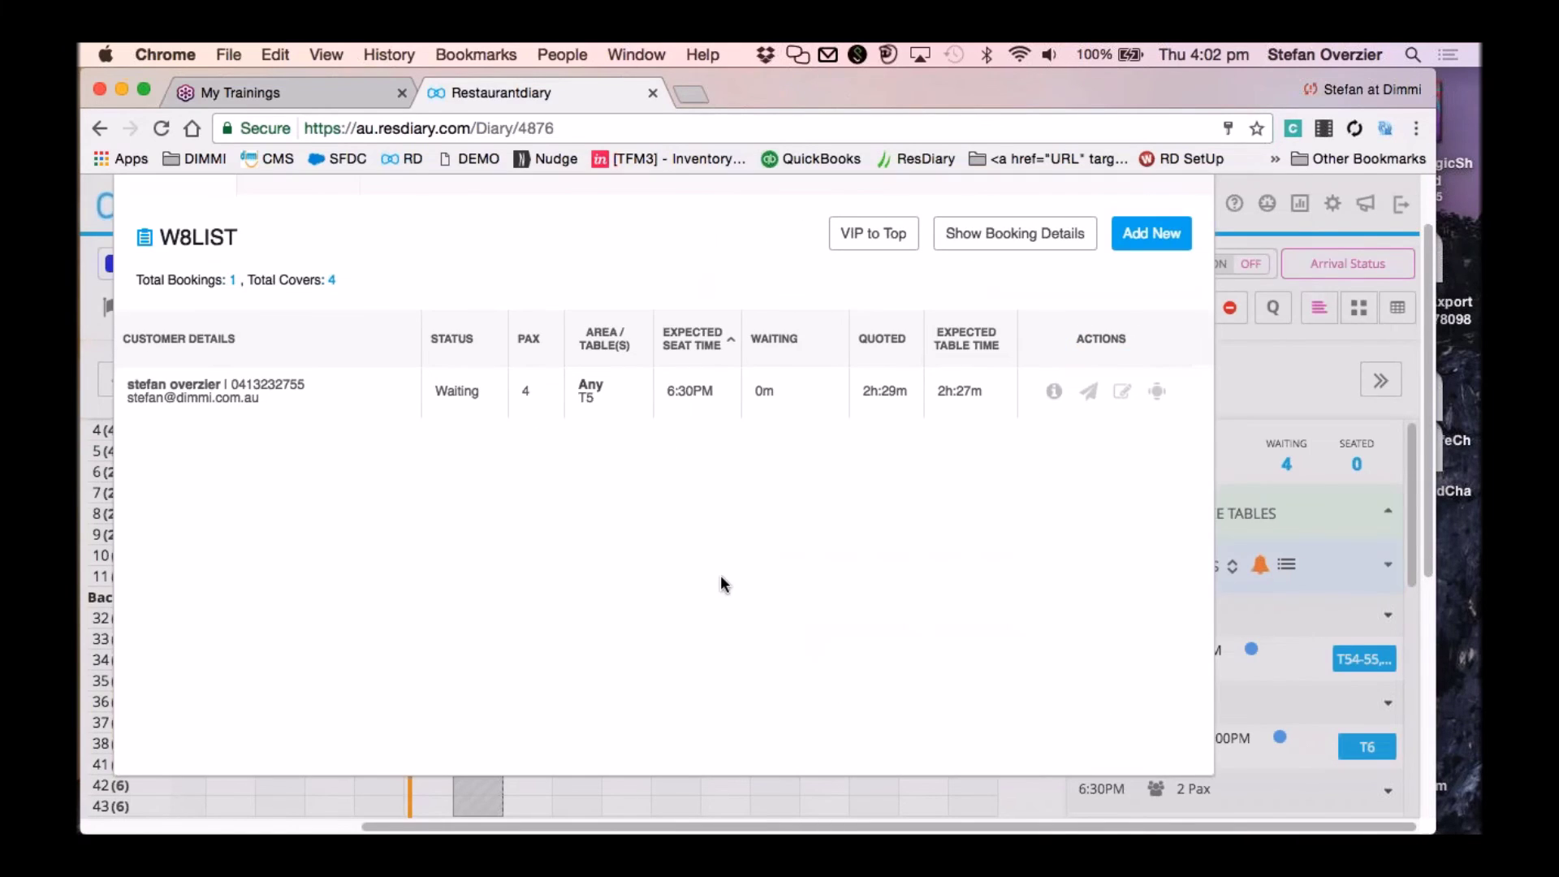
Close and reopen the W8LIST, and send a message to the waiting guest.
scroll(988, 343, up, 2)
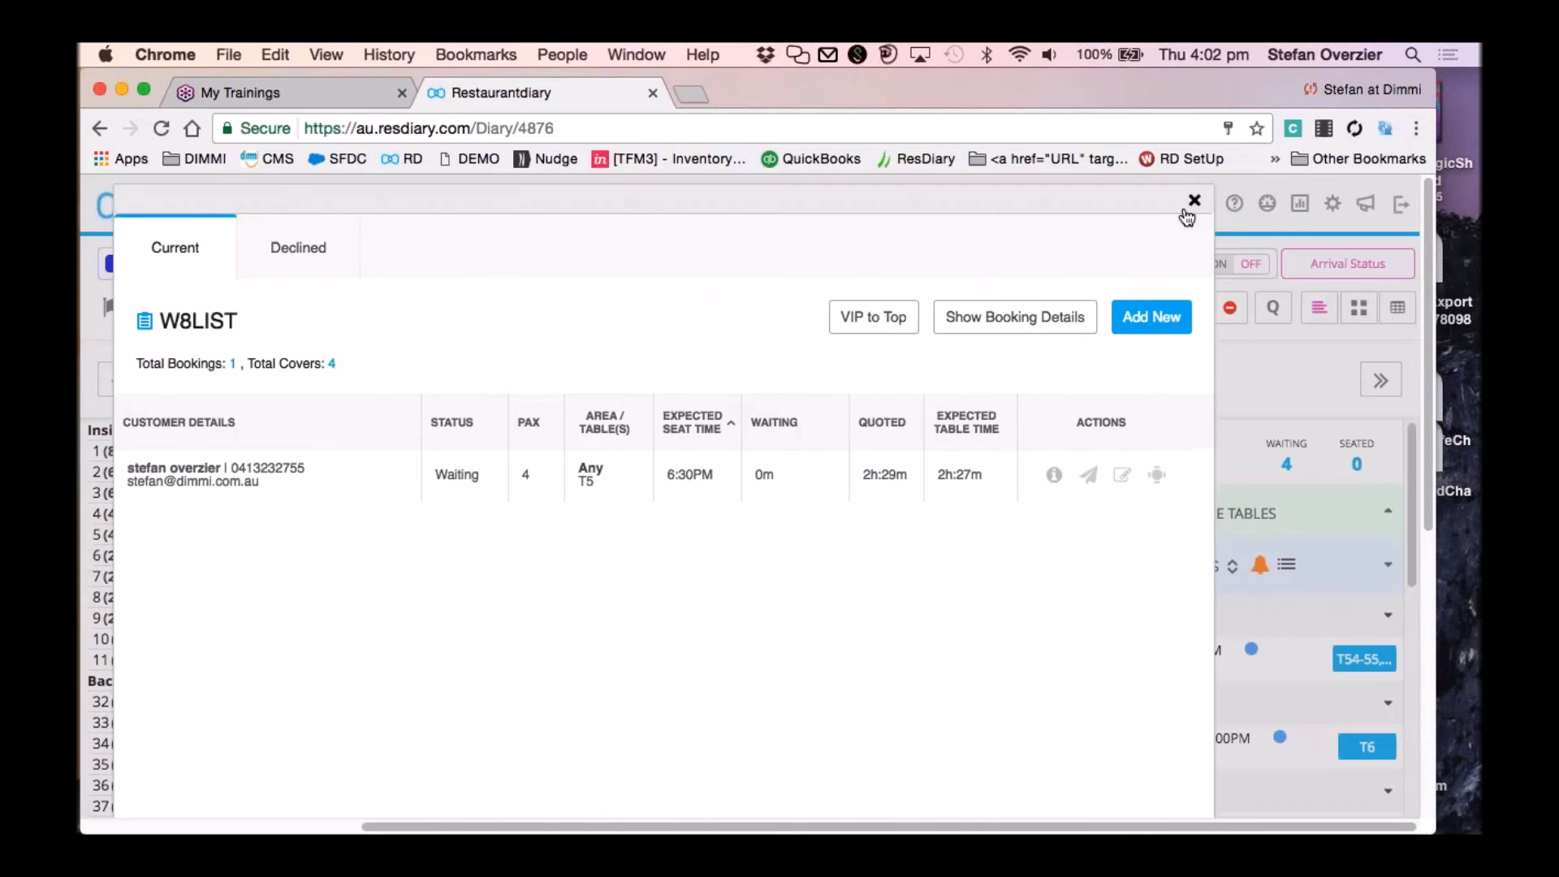
click(1194, 201)
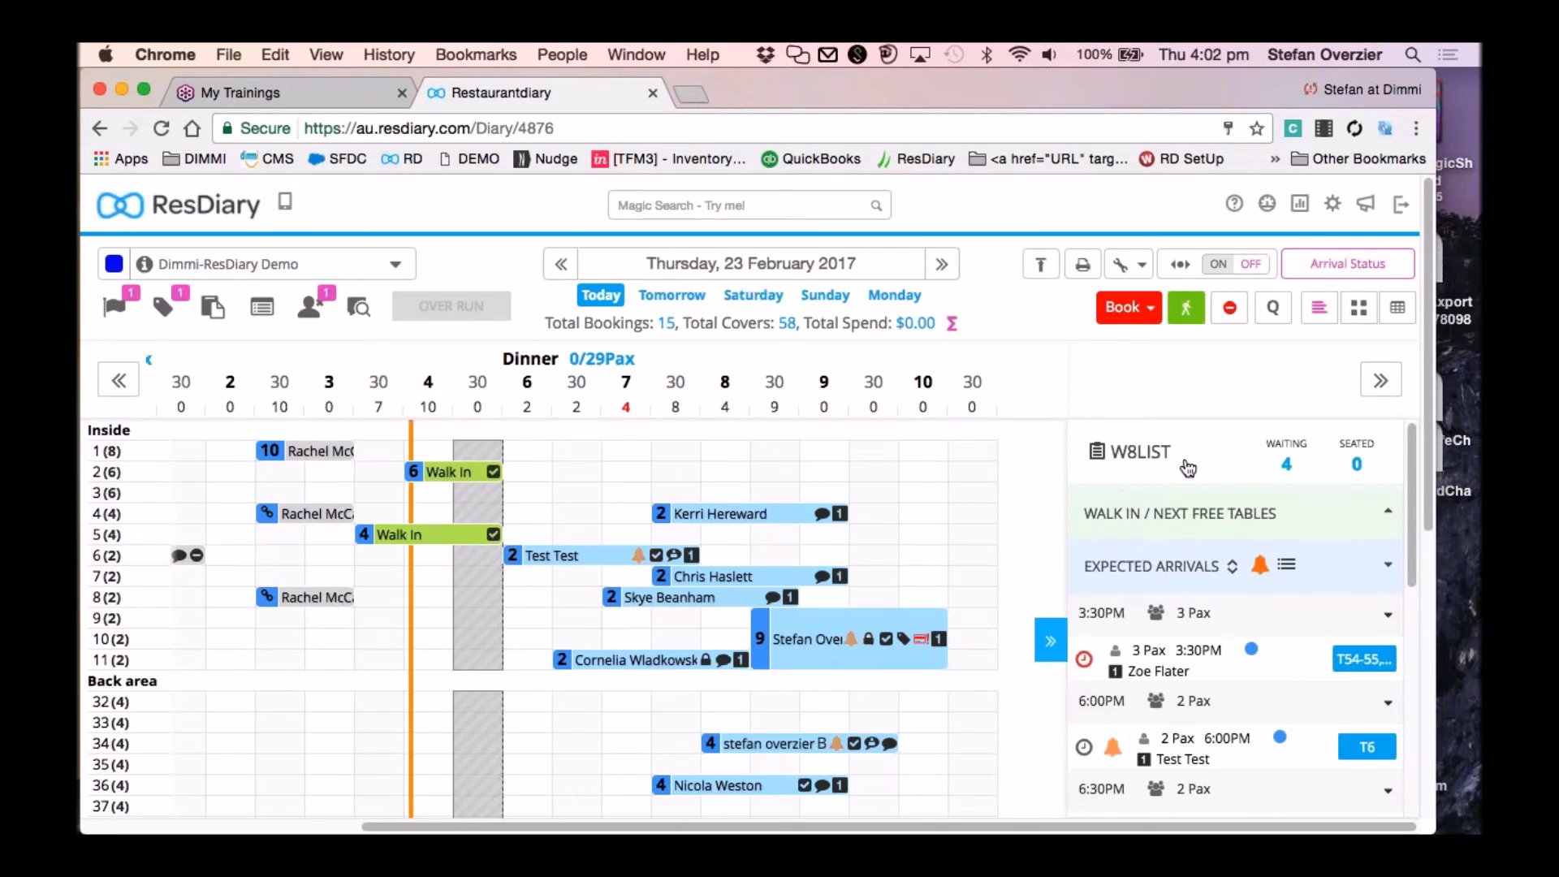
click(1137, 452)
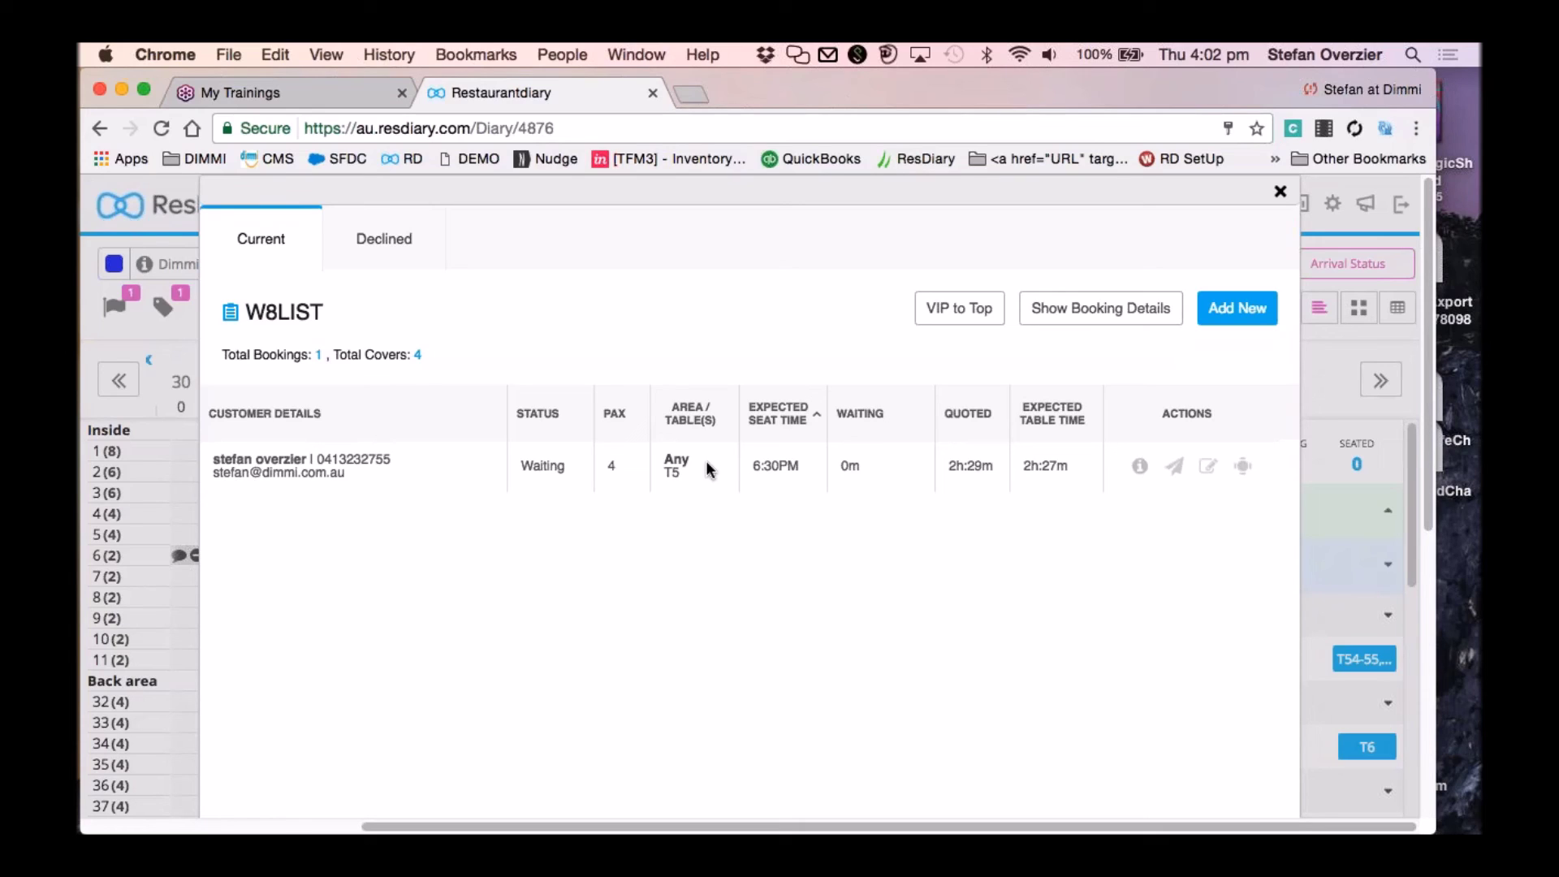
scroll(838, 465, down, 1)
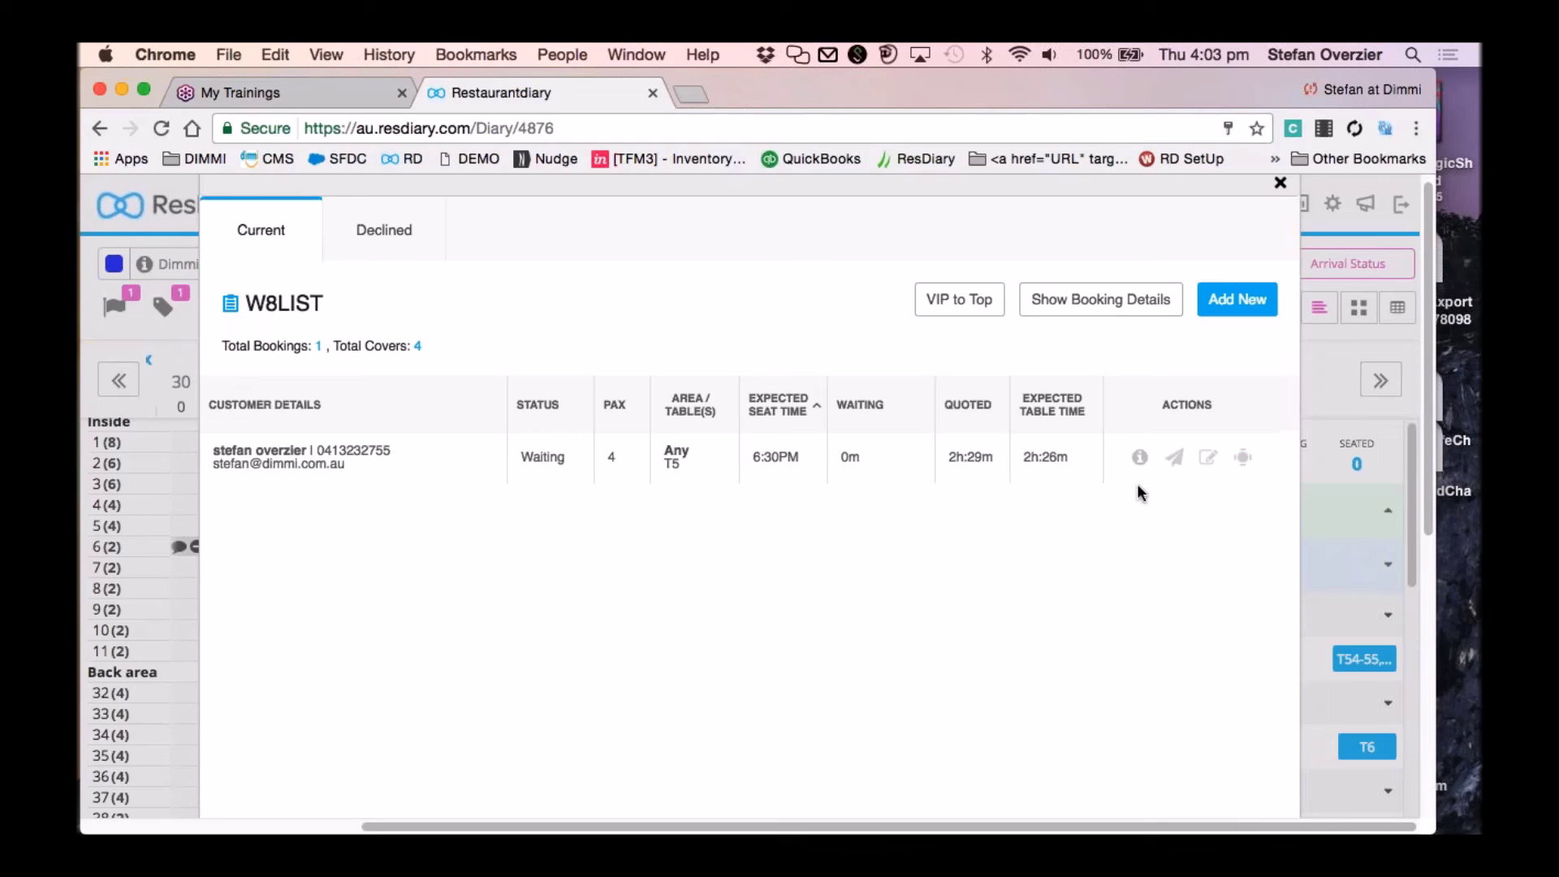
click(1173, 462)
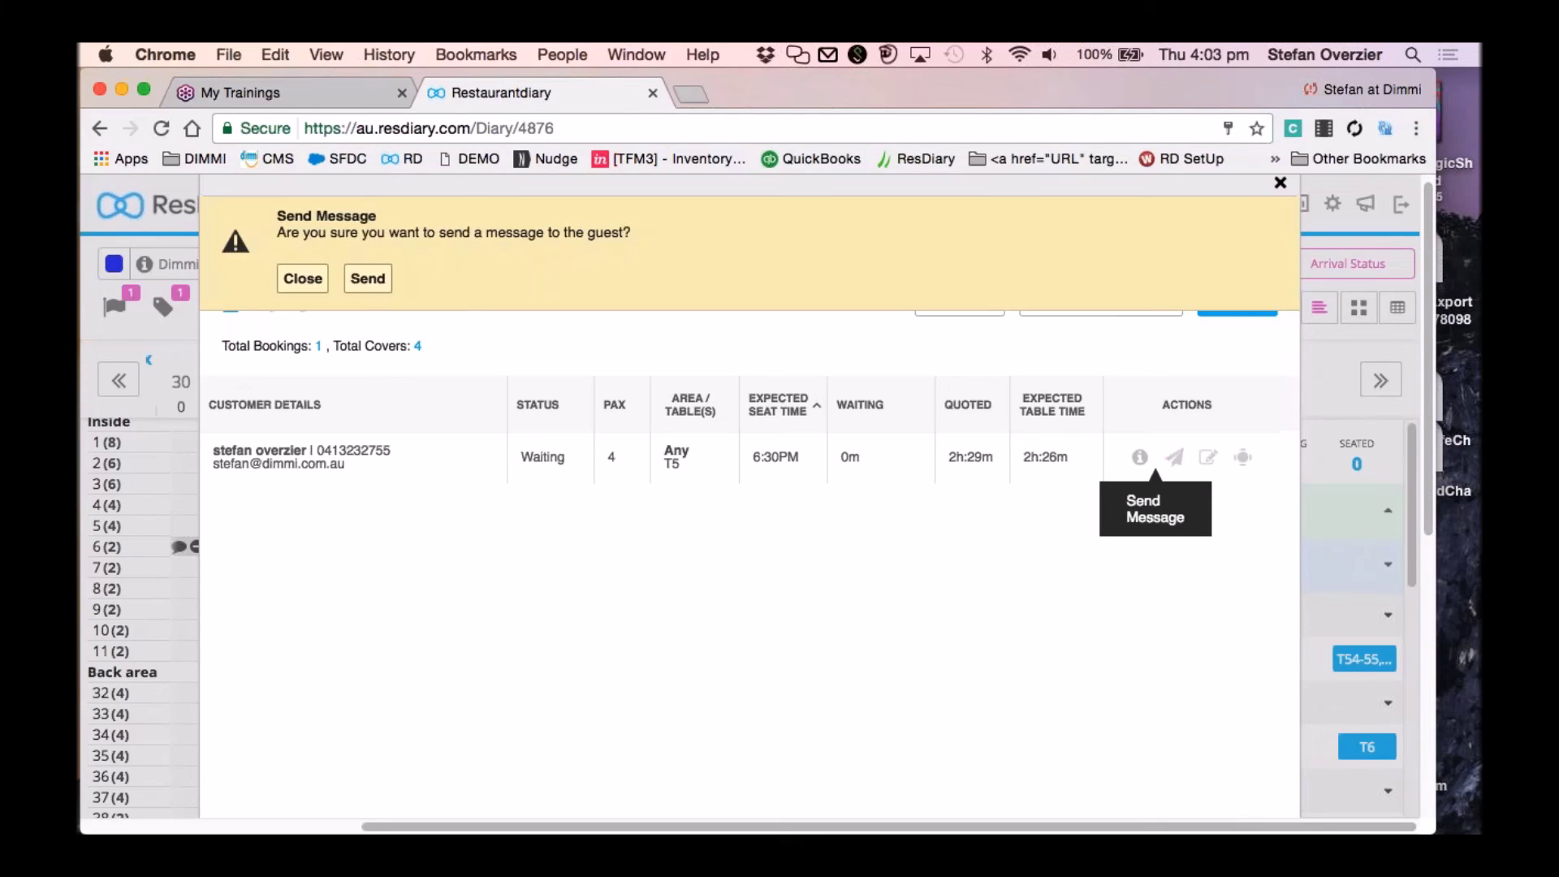
click(388, 284)
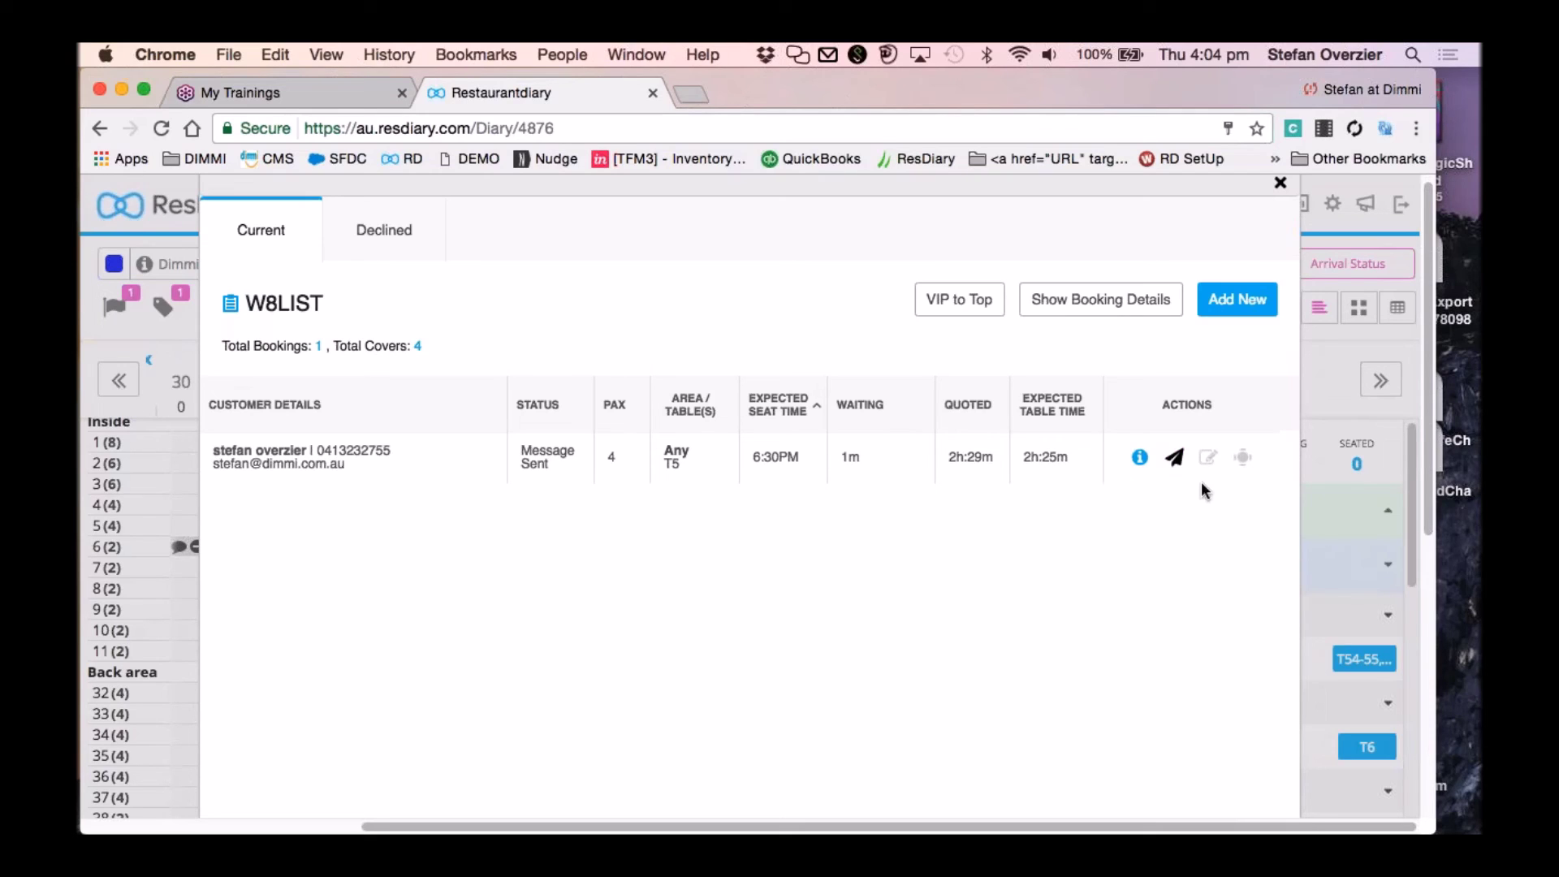
Edit the W8LIST booking to seat the party at joined tables 51, 52, 53, 66, 67, 68, and save it.
click(1243, 463)
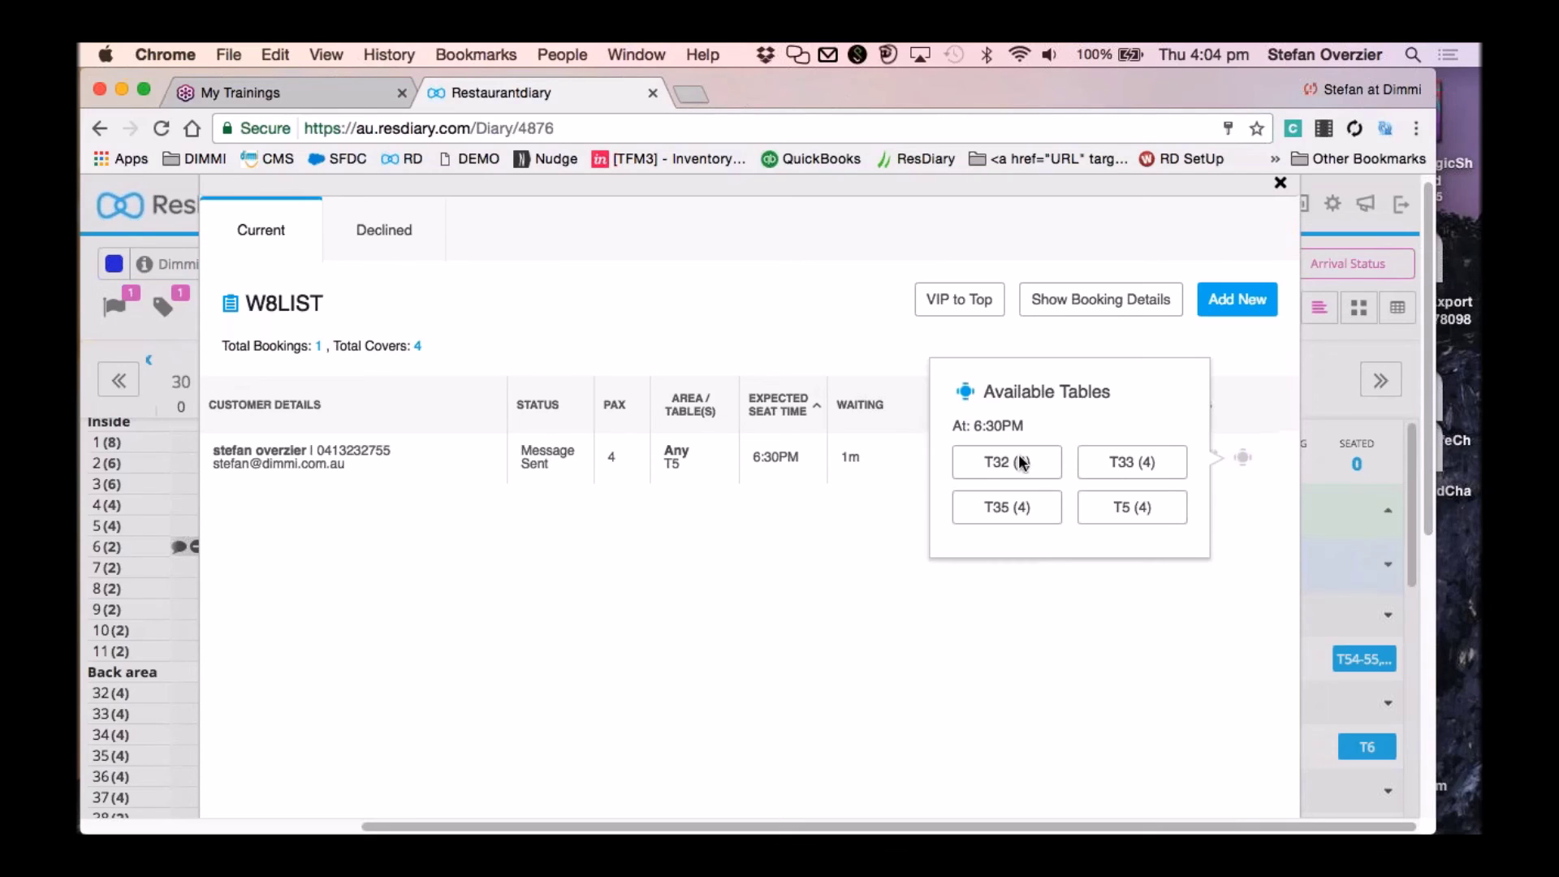
click(1199, 592)
click(1208, 456)
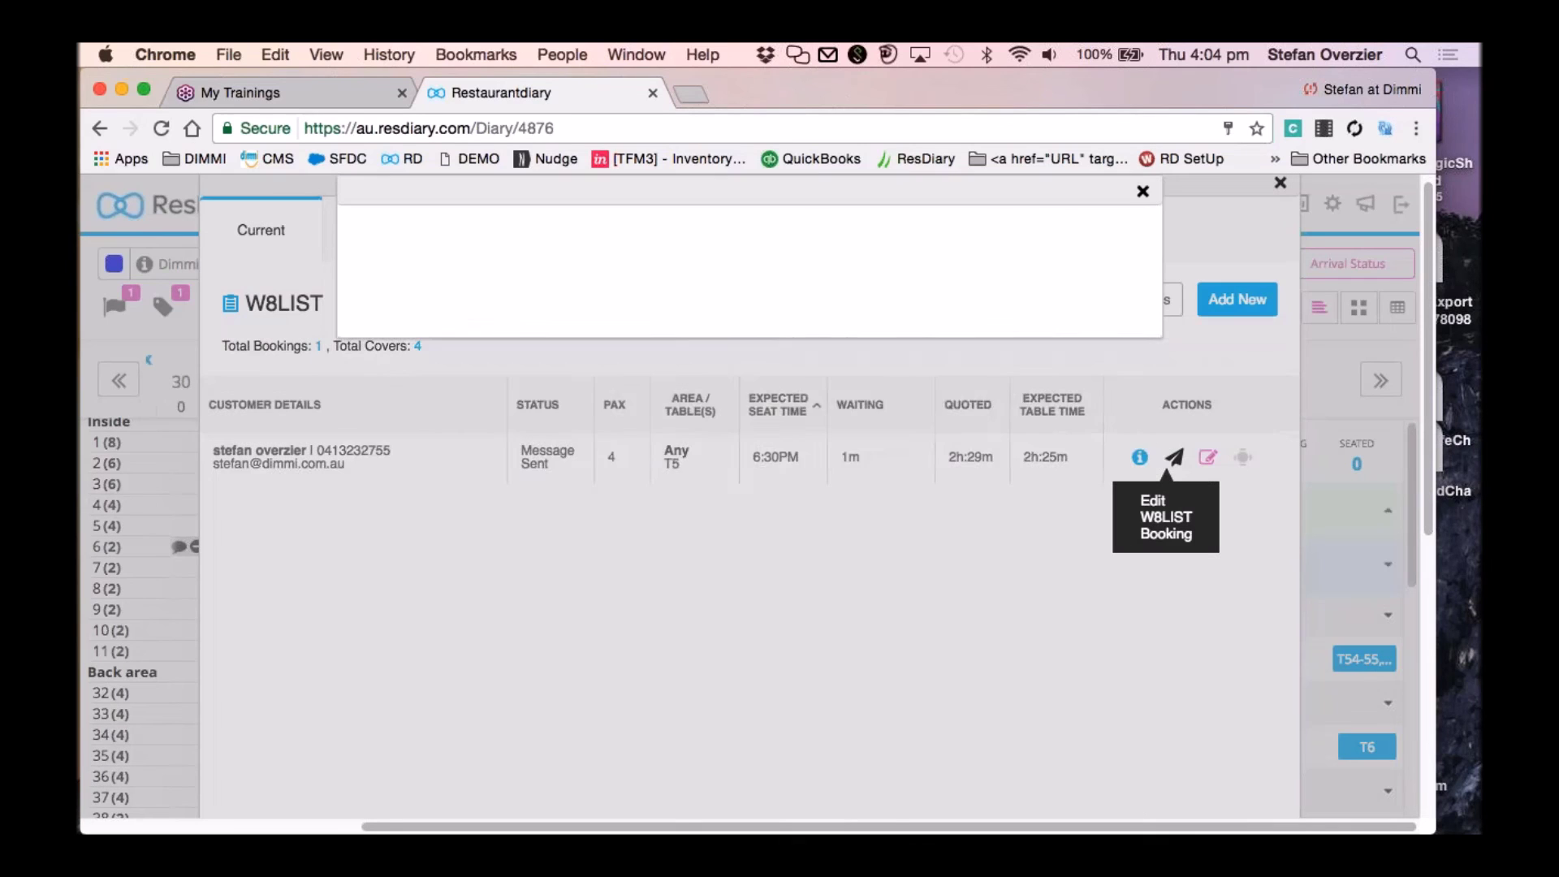
scroll(917, 479, down, 1)
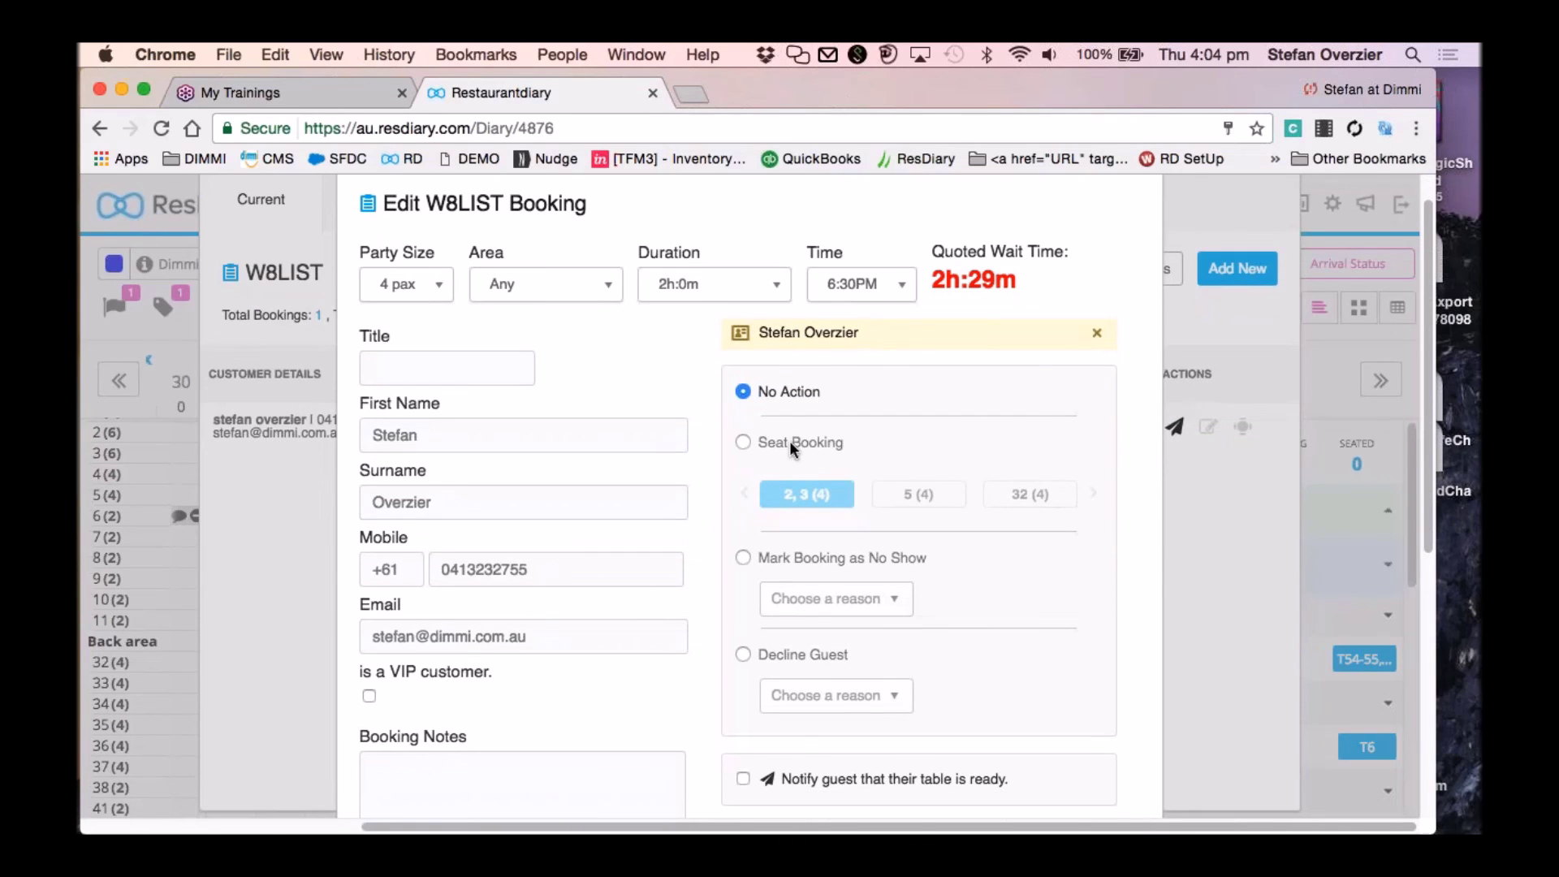
click(743, 441)
click(1093, 494)
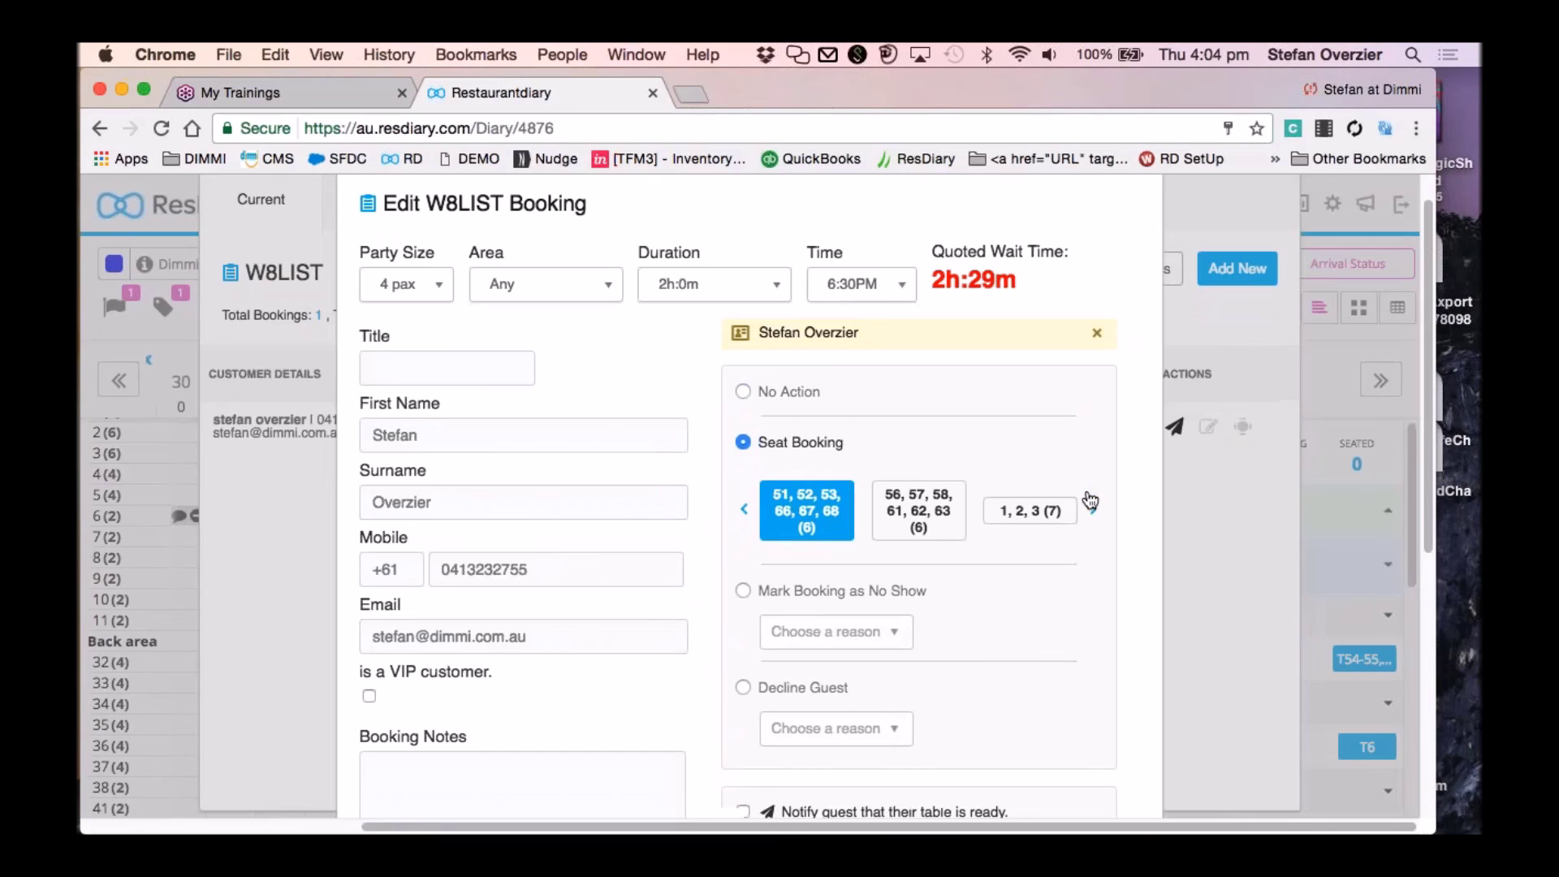
scroll(1092, 498, down, 1)
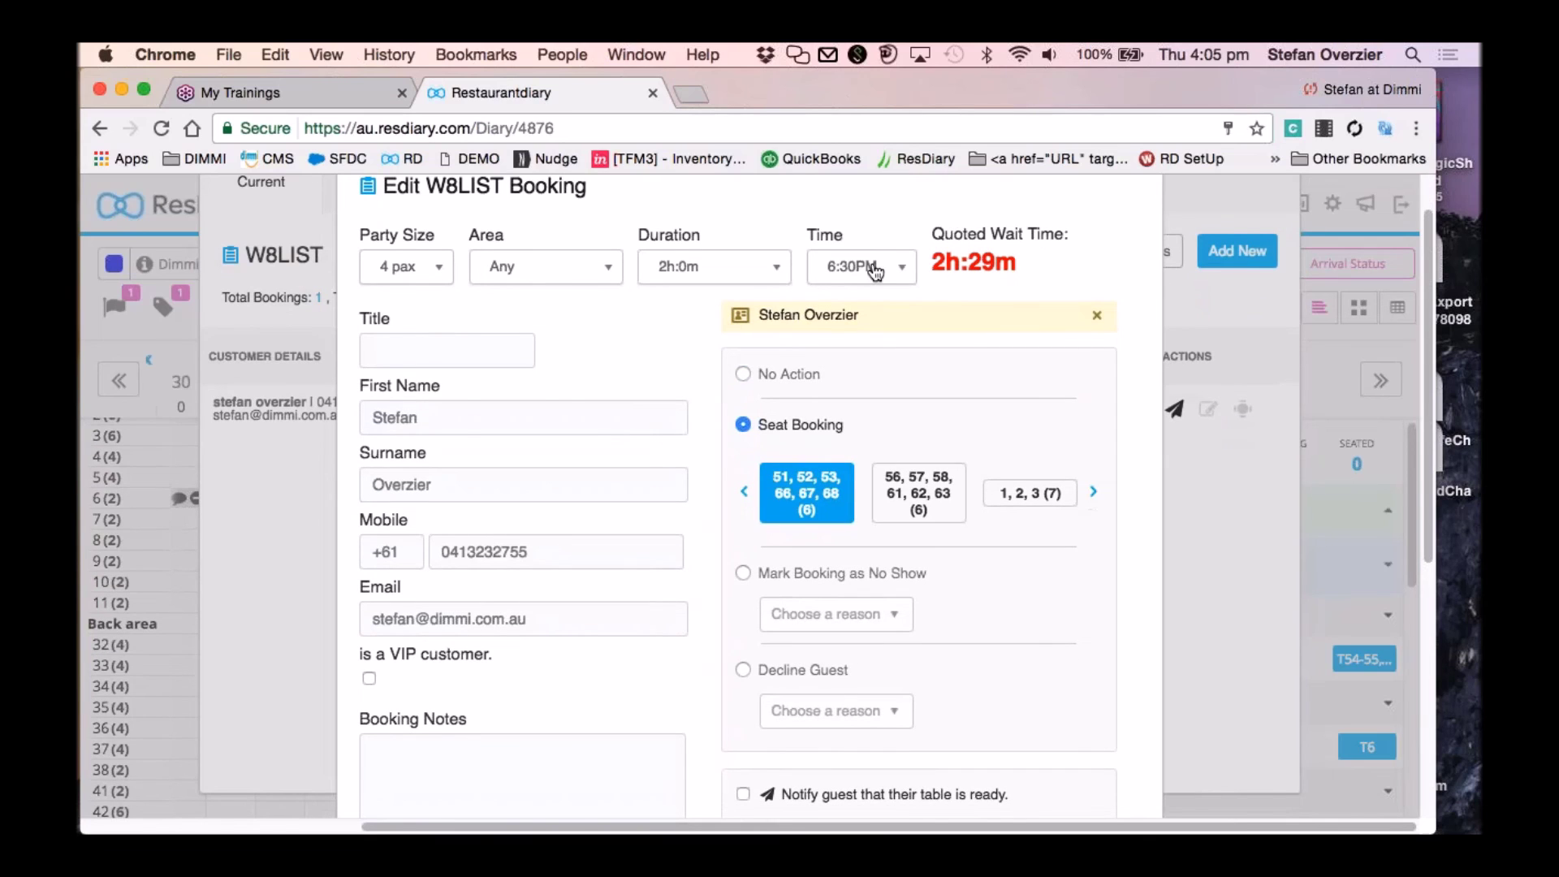
scroll(660, 386, down, 2)
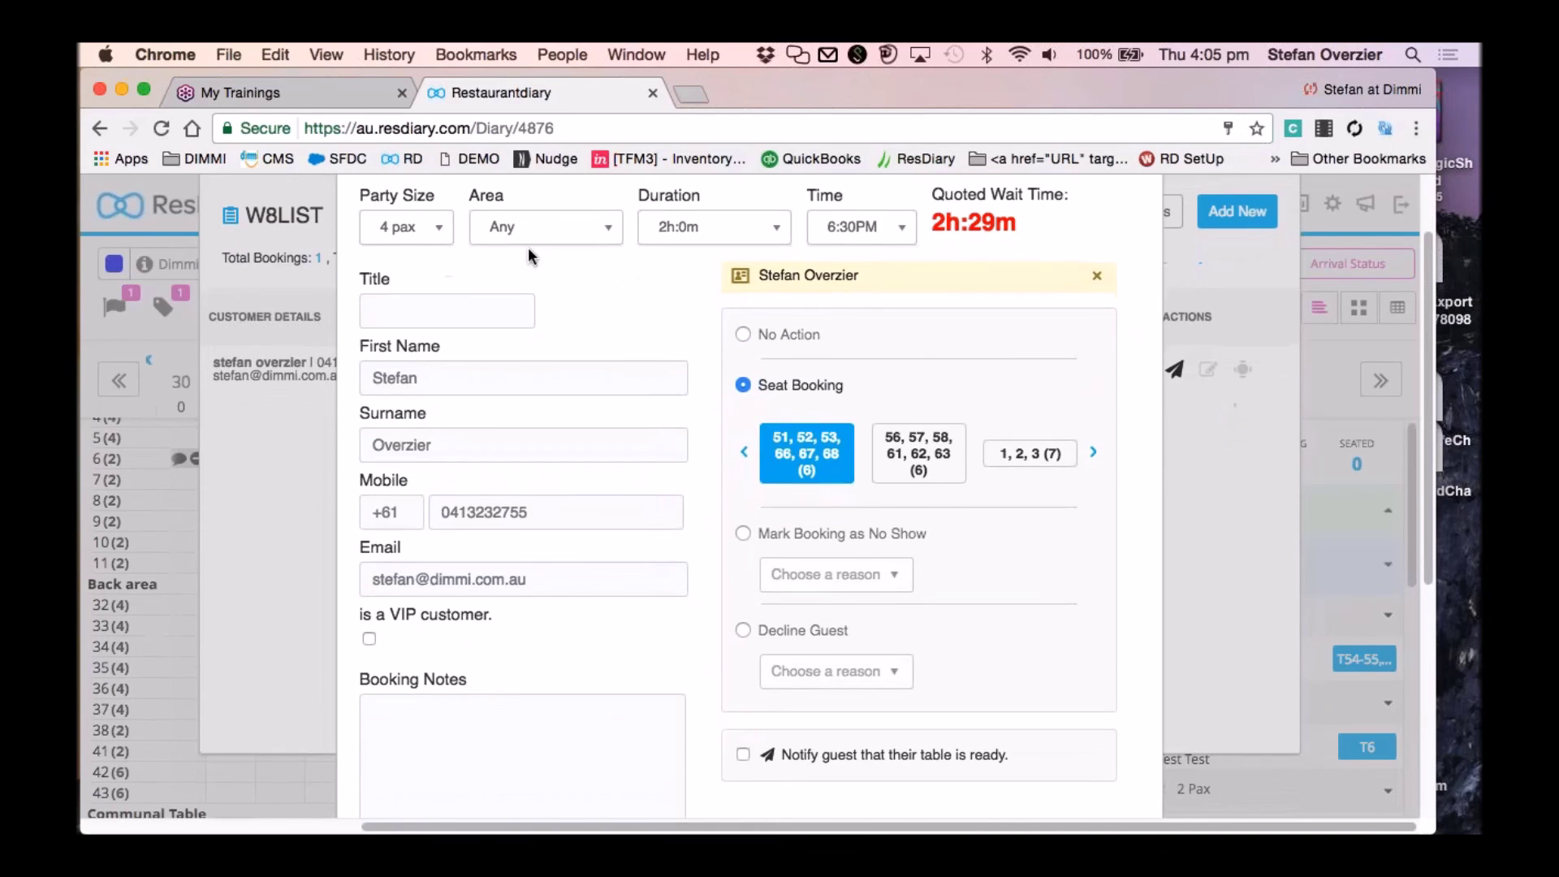
scroll(942, 424, down, 1)
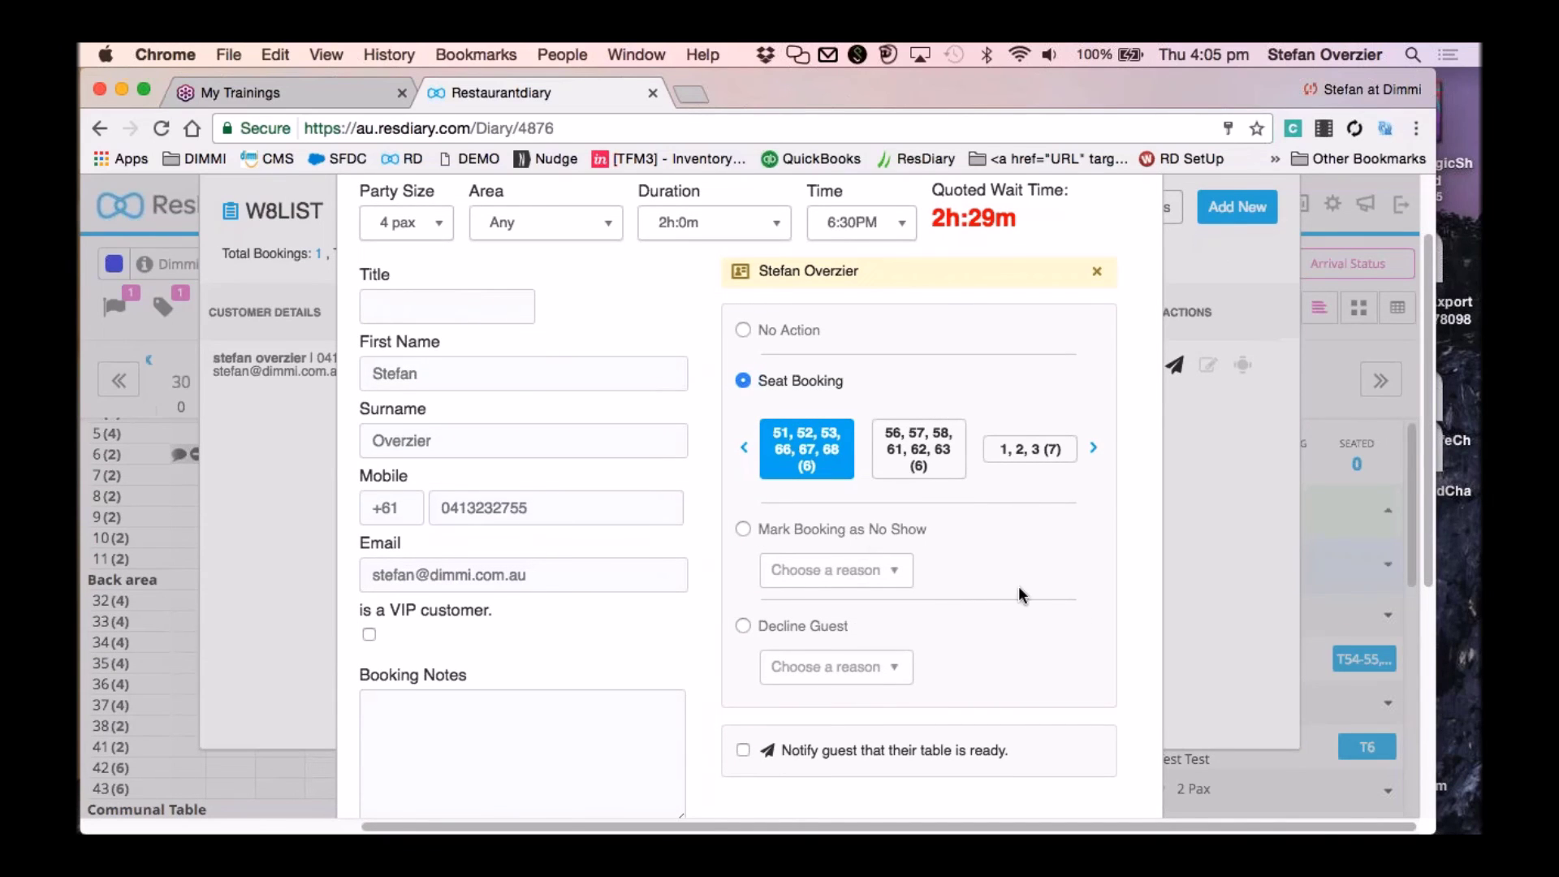
scroll(1055, 561, down, 5)
click(1088, 491)
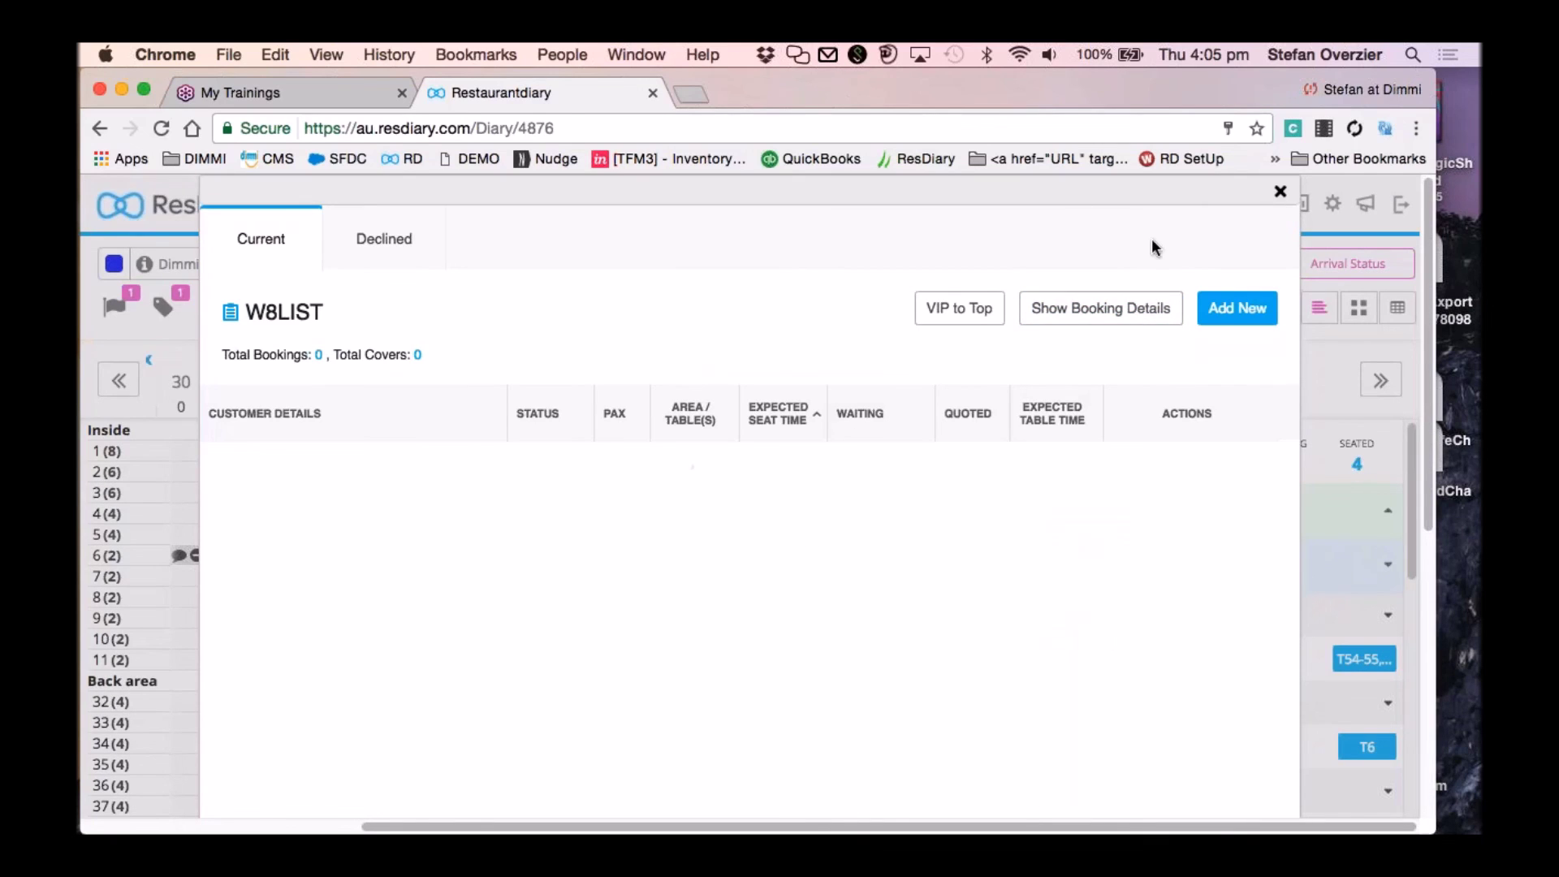
Close the W8LIST and review the seated party's booking in the Communal Table rows and in expected arrivals.
click(1281, 192)
scroll(736, 533, down, 8)
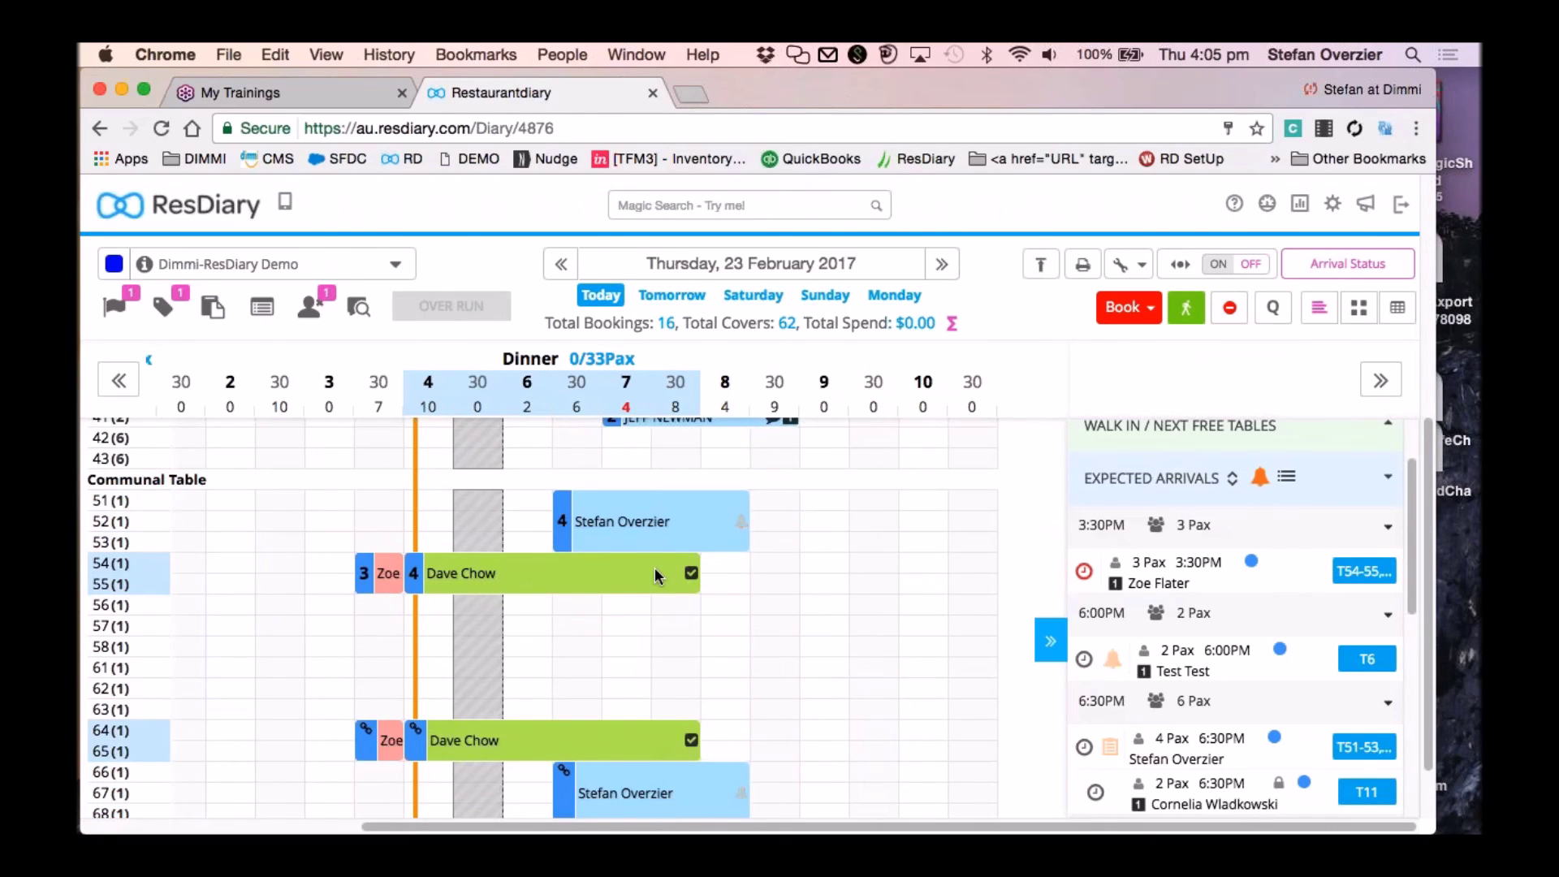
scroll(655, 567, up, 5)
scroll(658, 575, up, 3)
scroll(646, 487, down, 10)
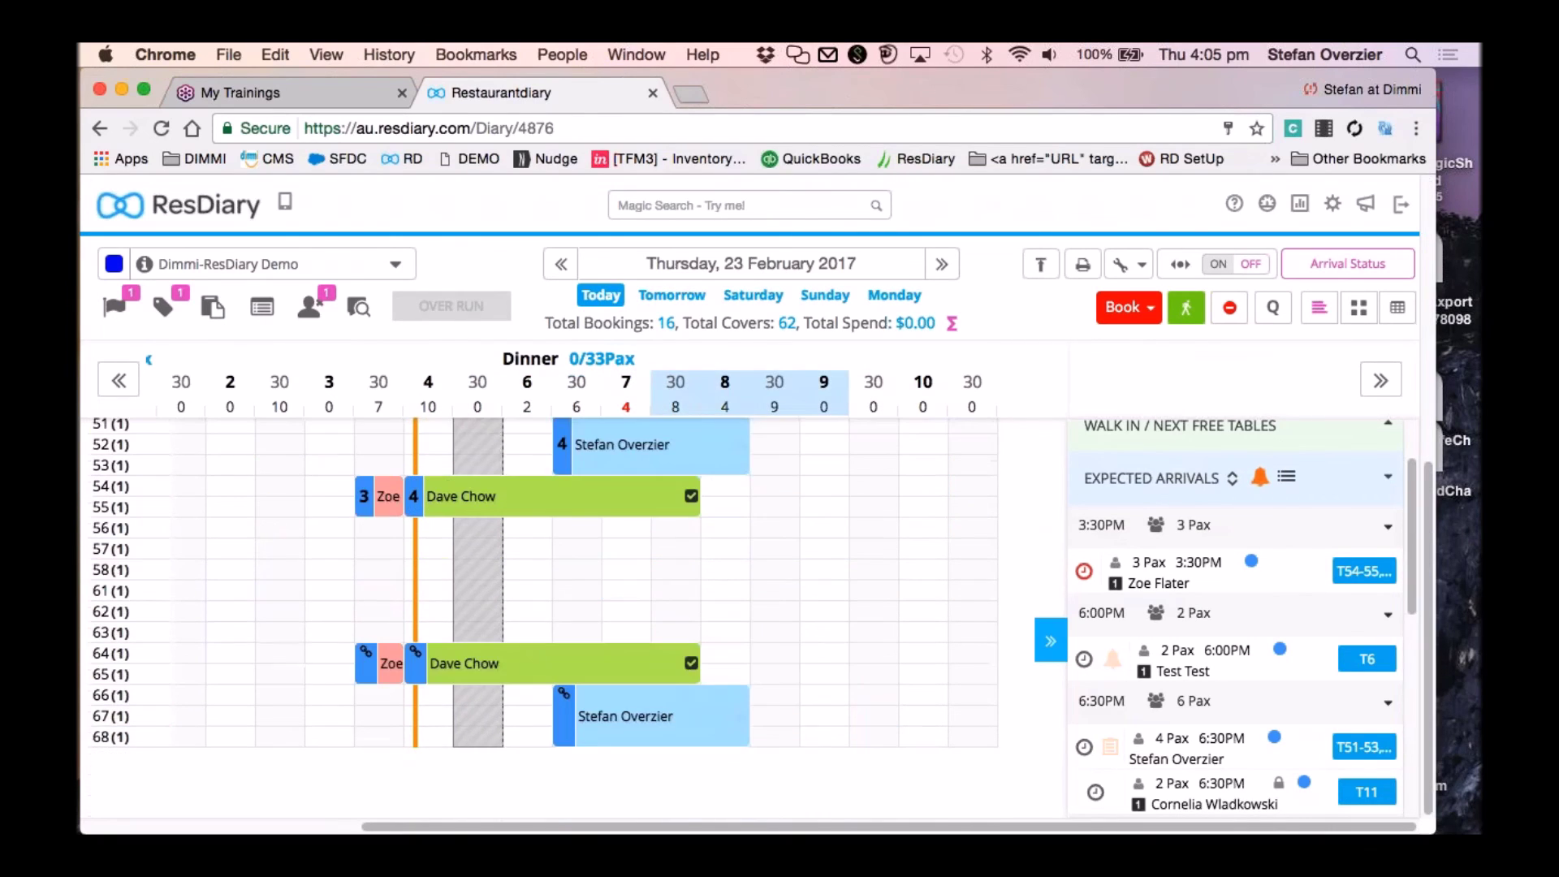
scroll(640, 443, up, 1)
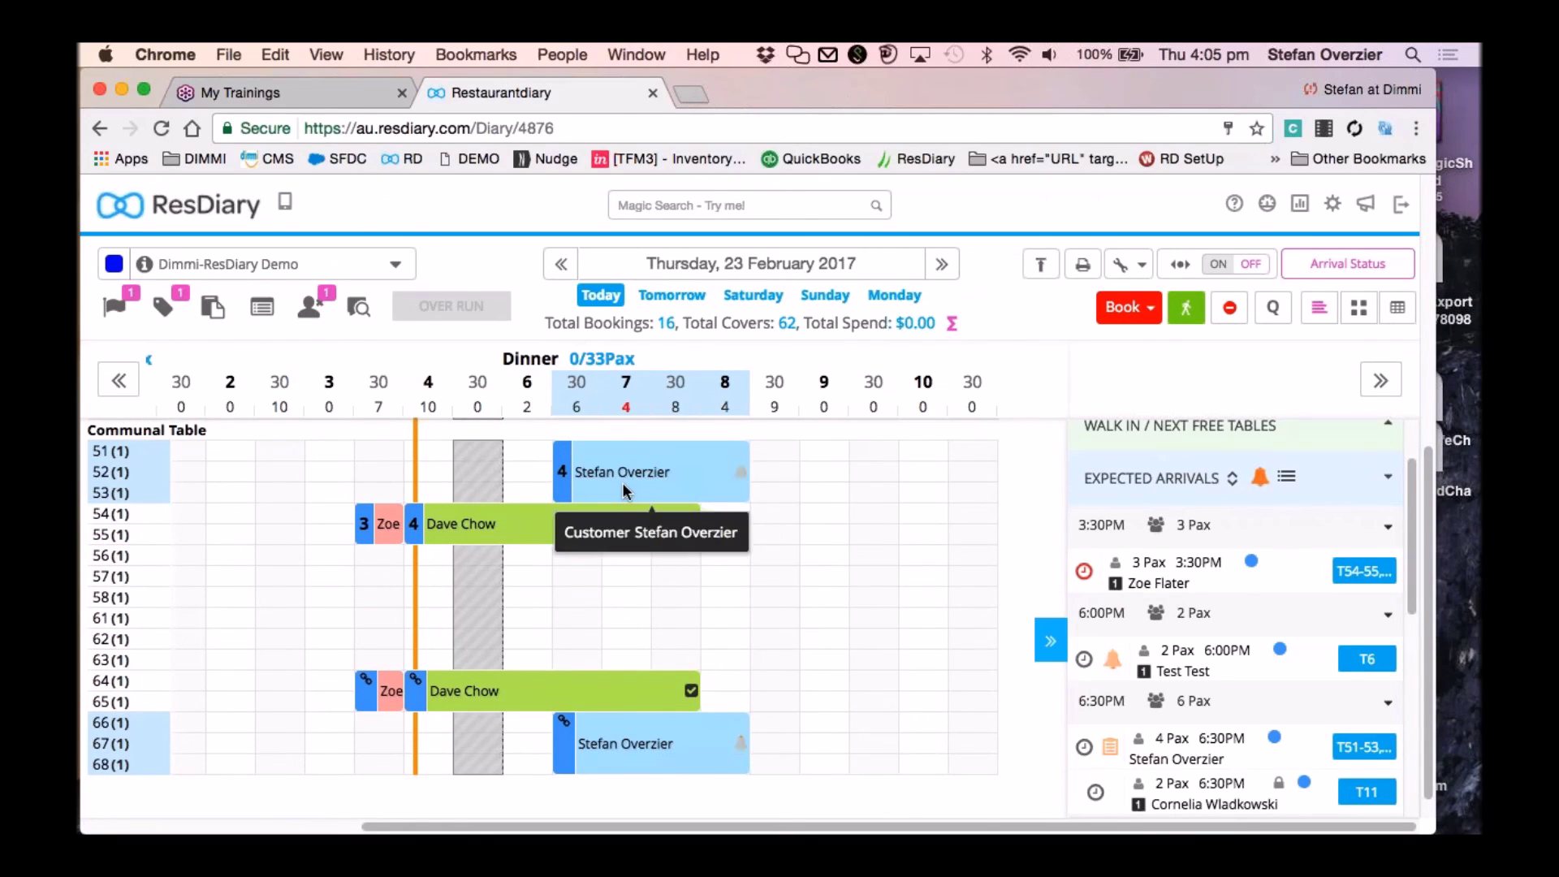
scroll(1118, 696, down, 1)
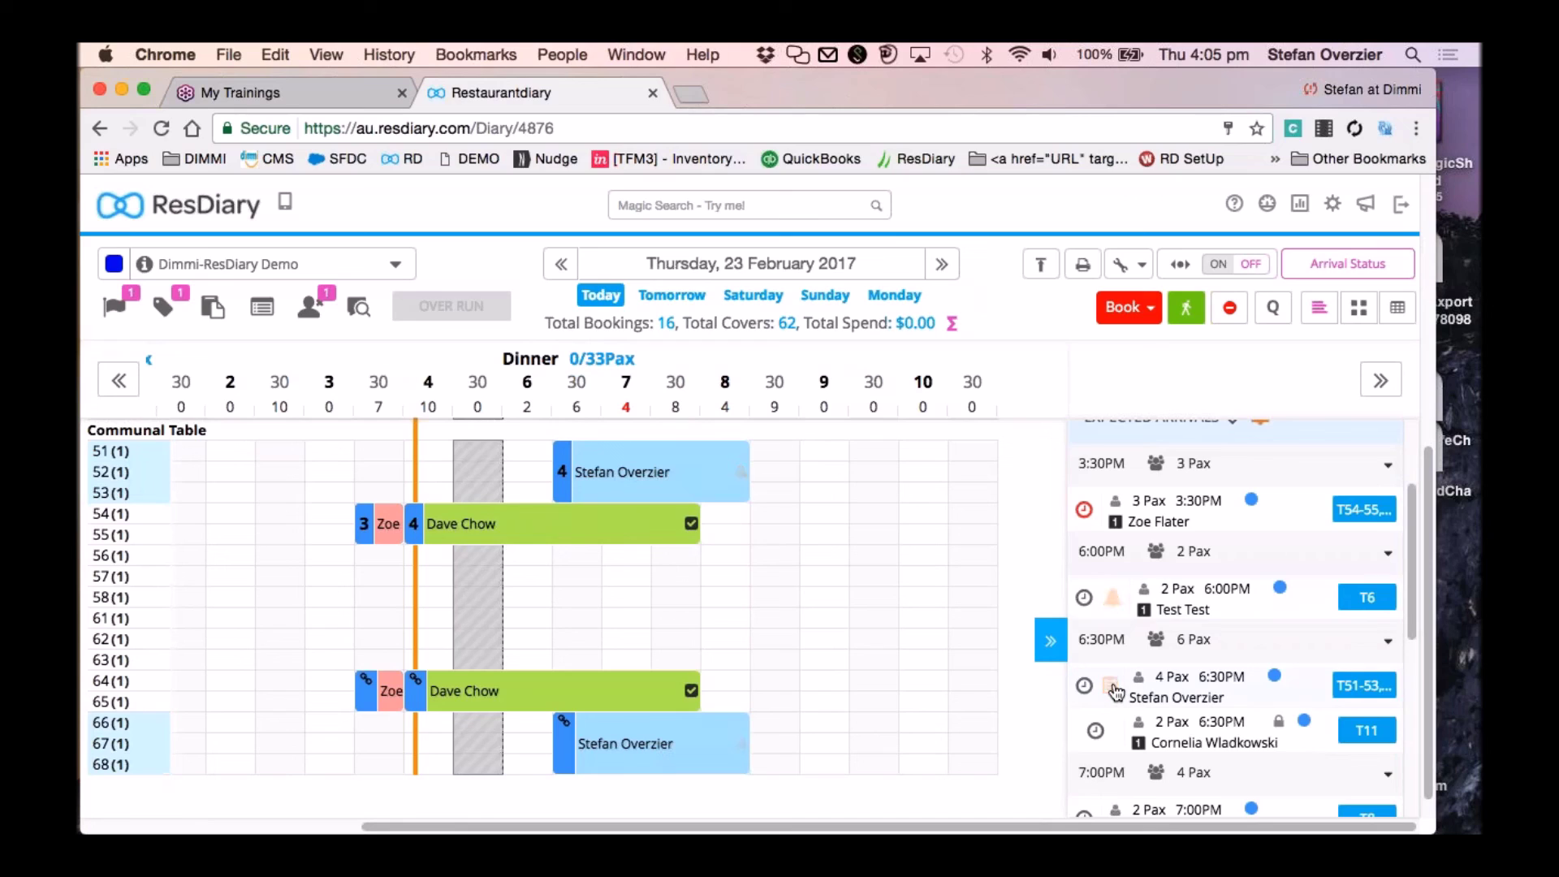
Clear the alert icons on the 6:00 PM party of two and the 6:30 PM party of four in expected arrivals.
click(1113, 605)
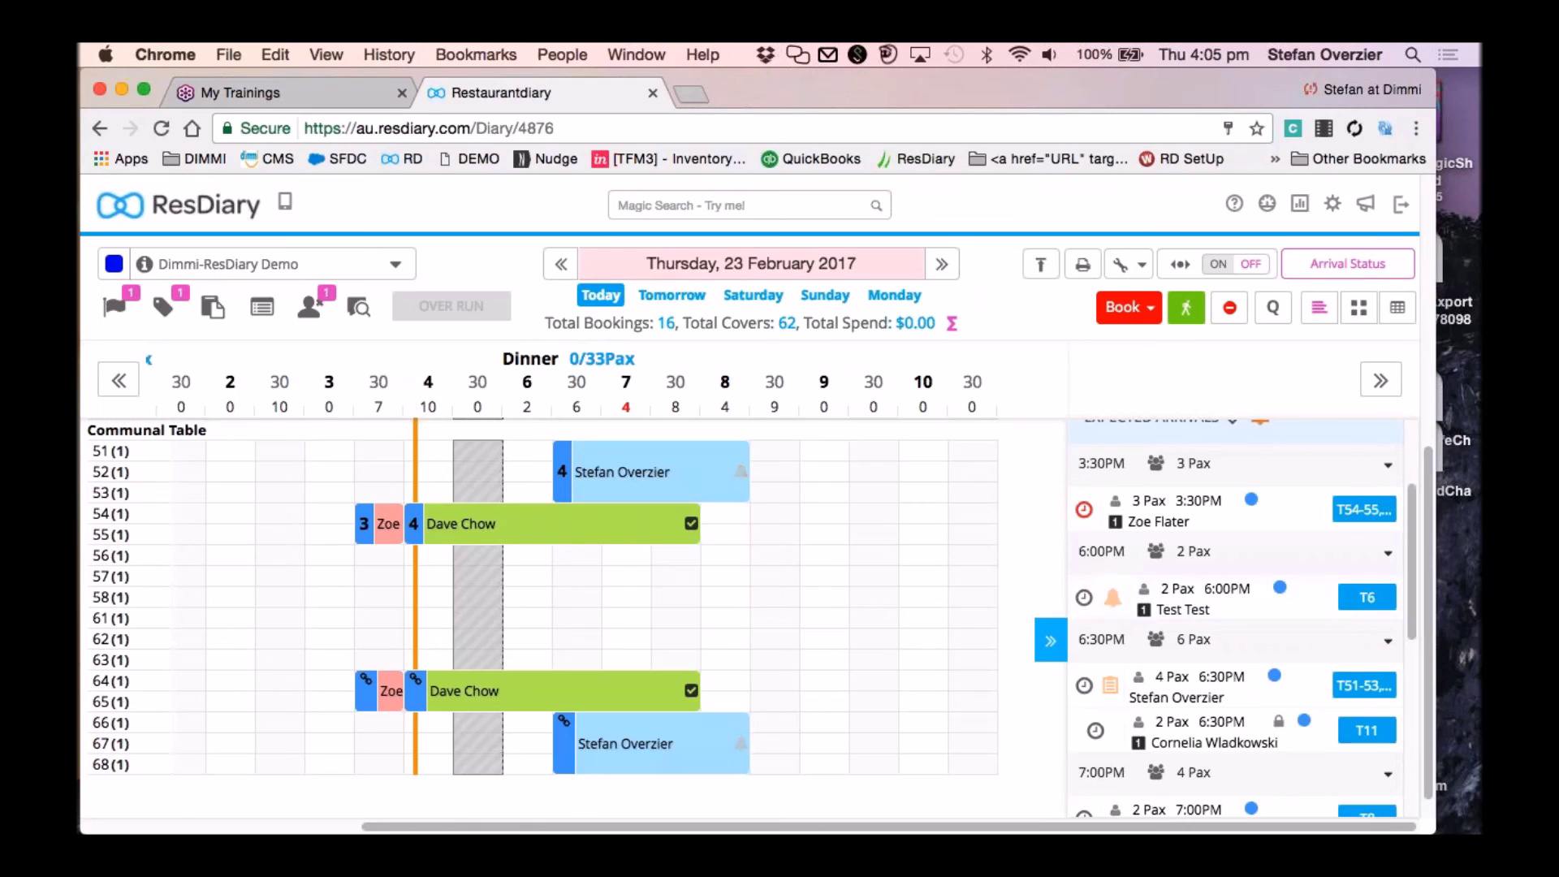
mouse_move(1153, 605)
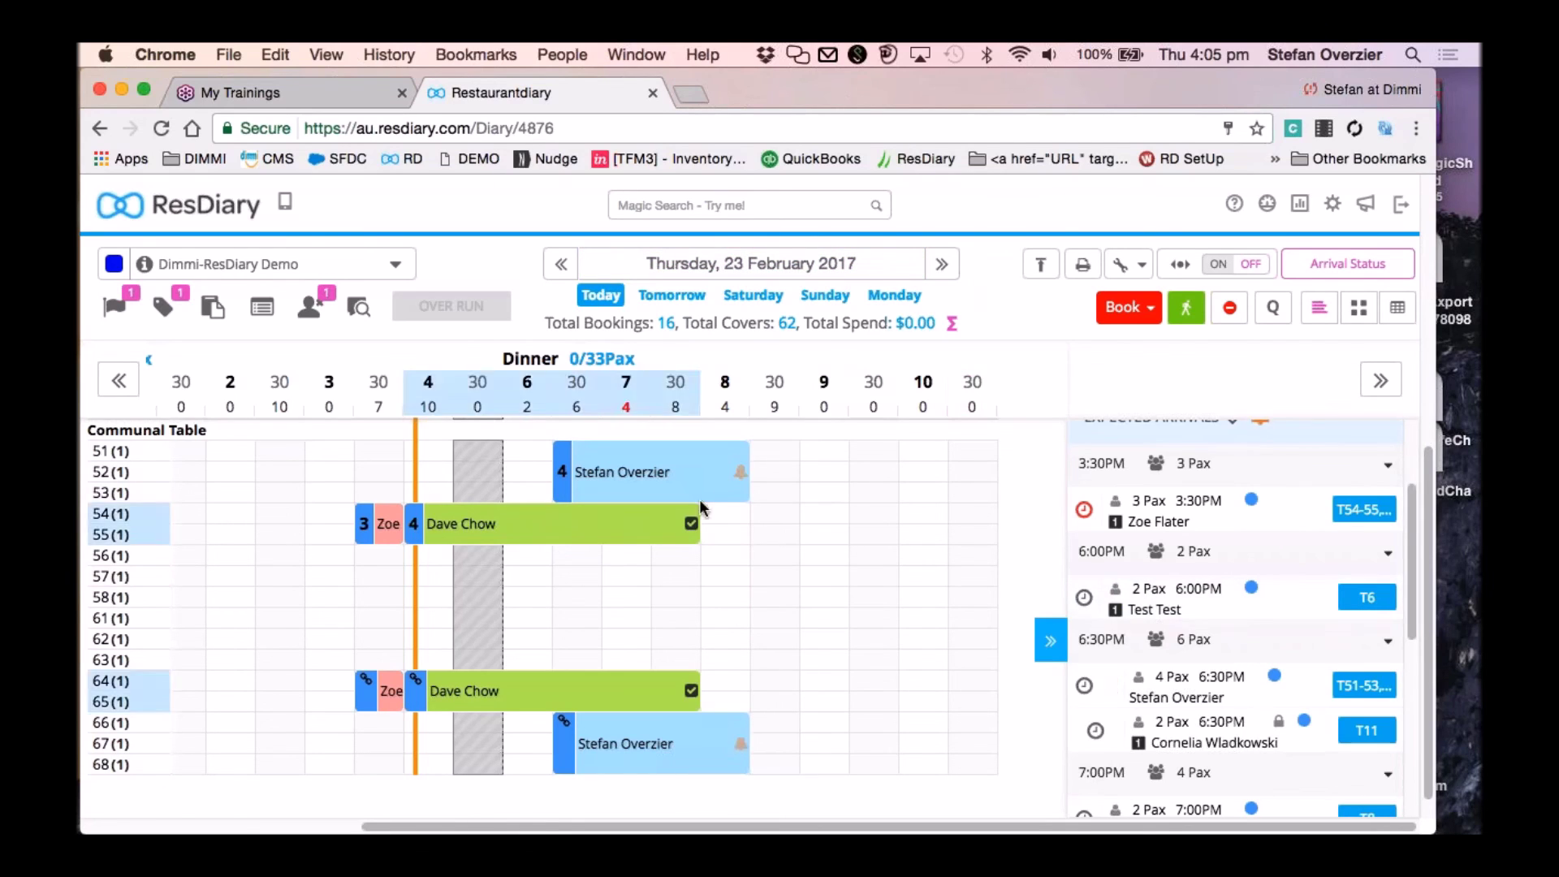
scroll(1228, 590, up, 3)
scroll(1259, 559, down, 2)
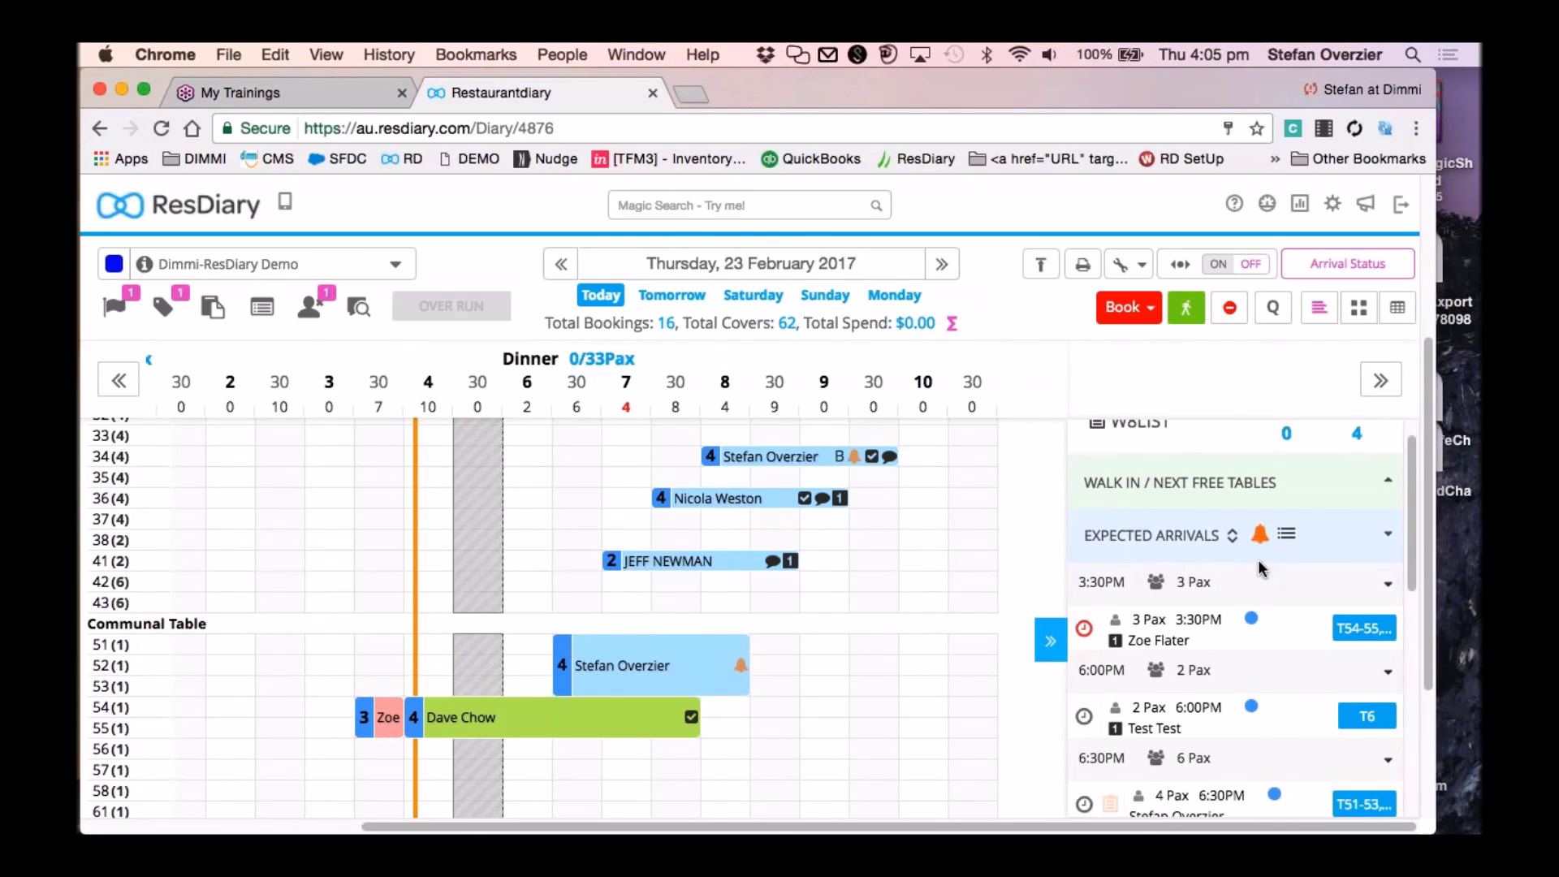
mouse_move(1112, 706)
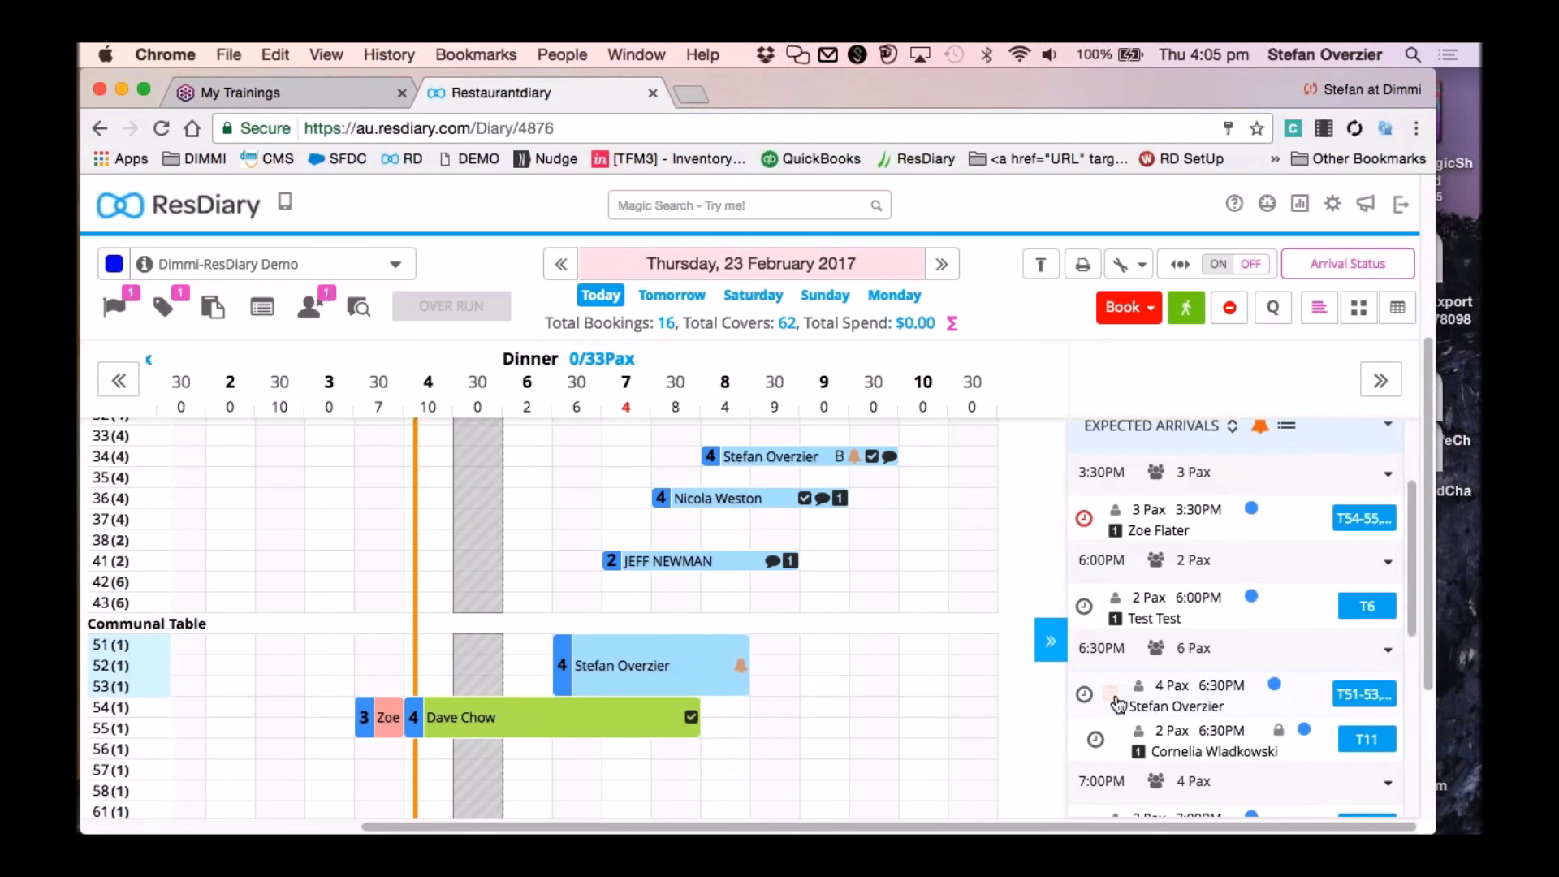
scroll(929, 662, up, 4)
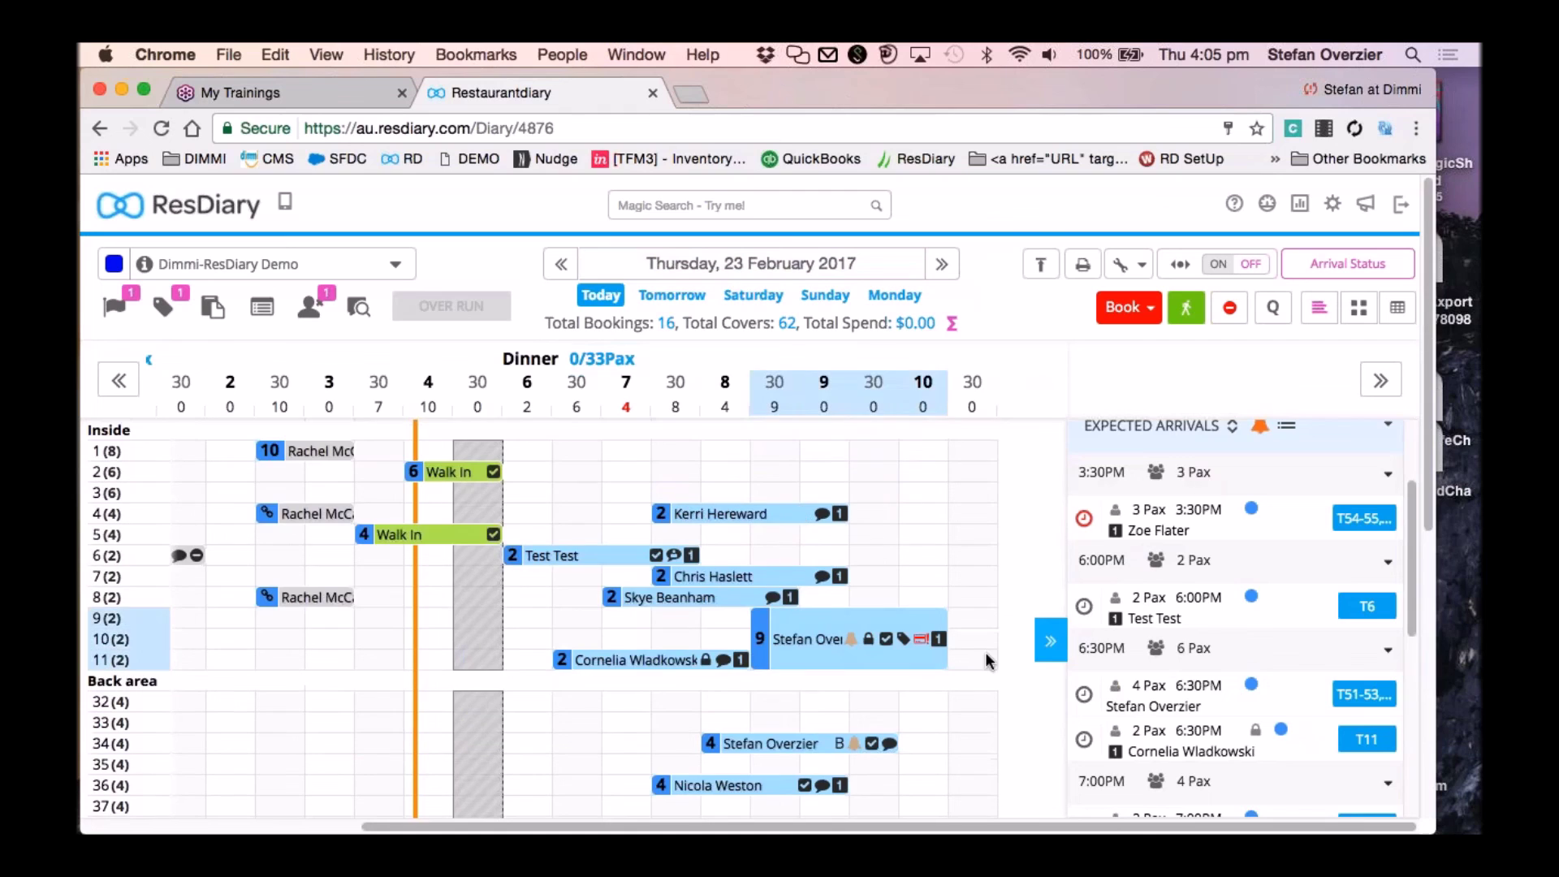
scroll(1173, 591, down, 6)
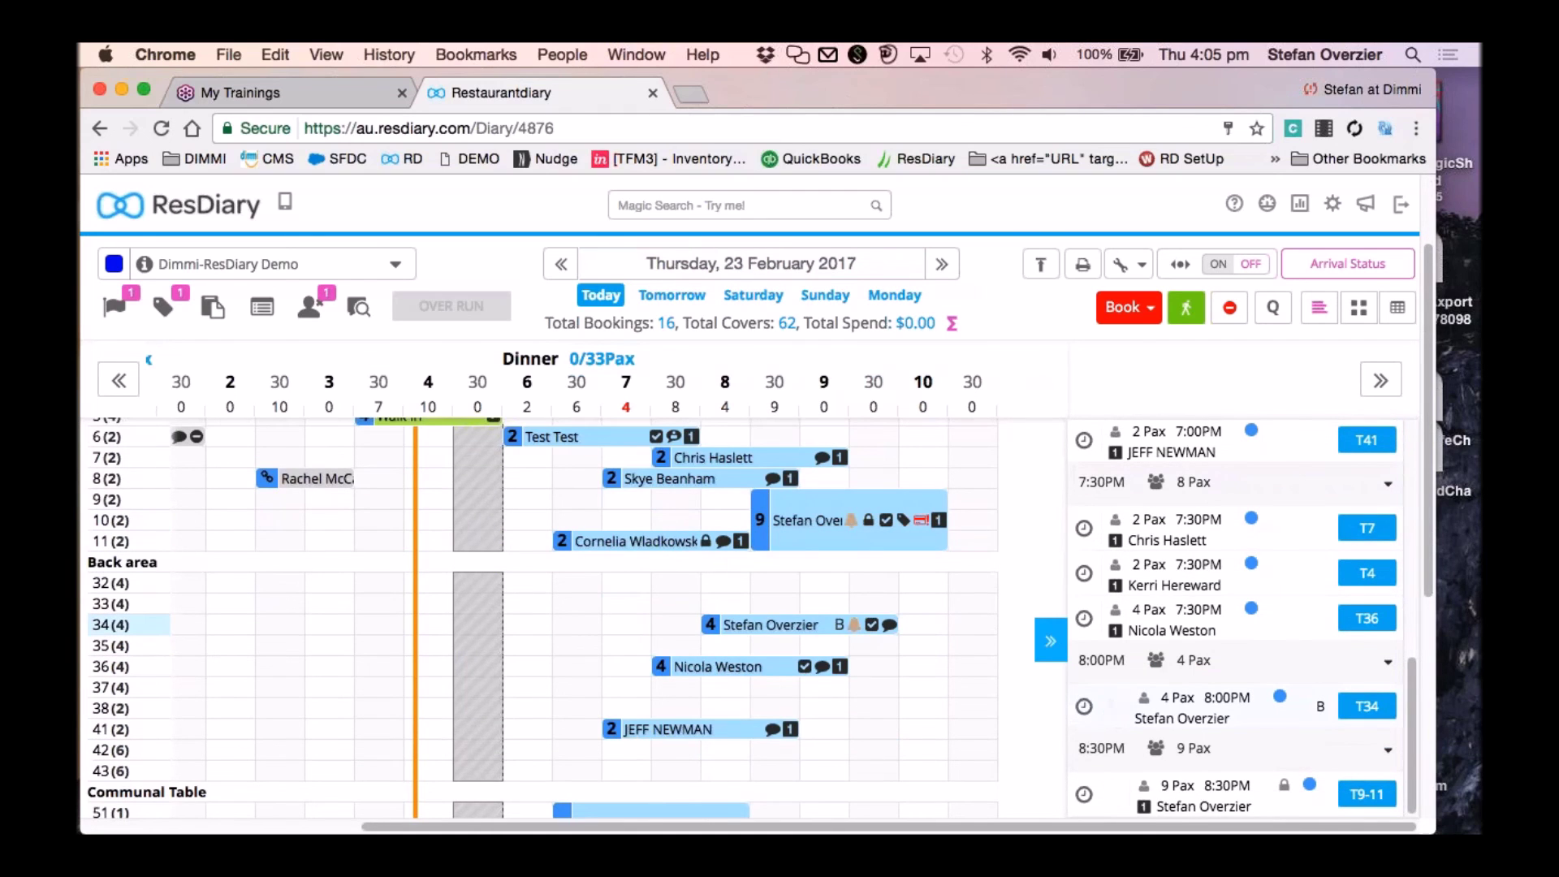
Review the evening bookings and Communal Table rows, and check the covers breakdown by area and service.
mouse_move(1205, 624)
scroll(1205, 607, down, 3)
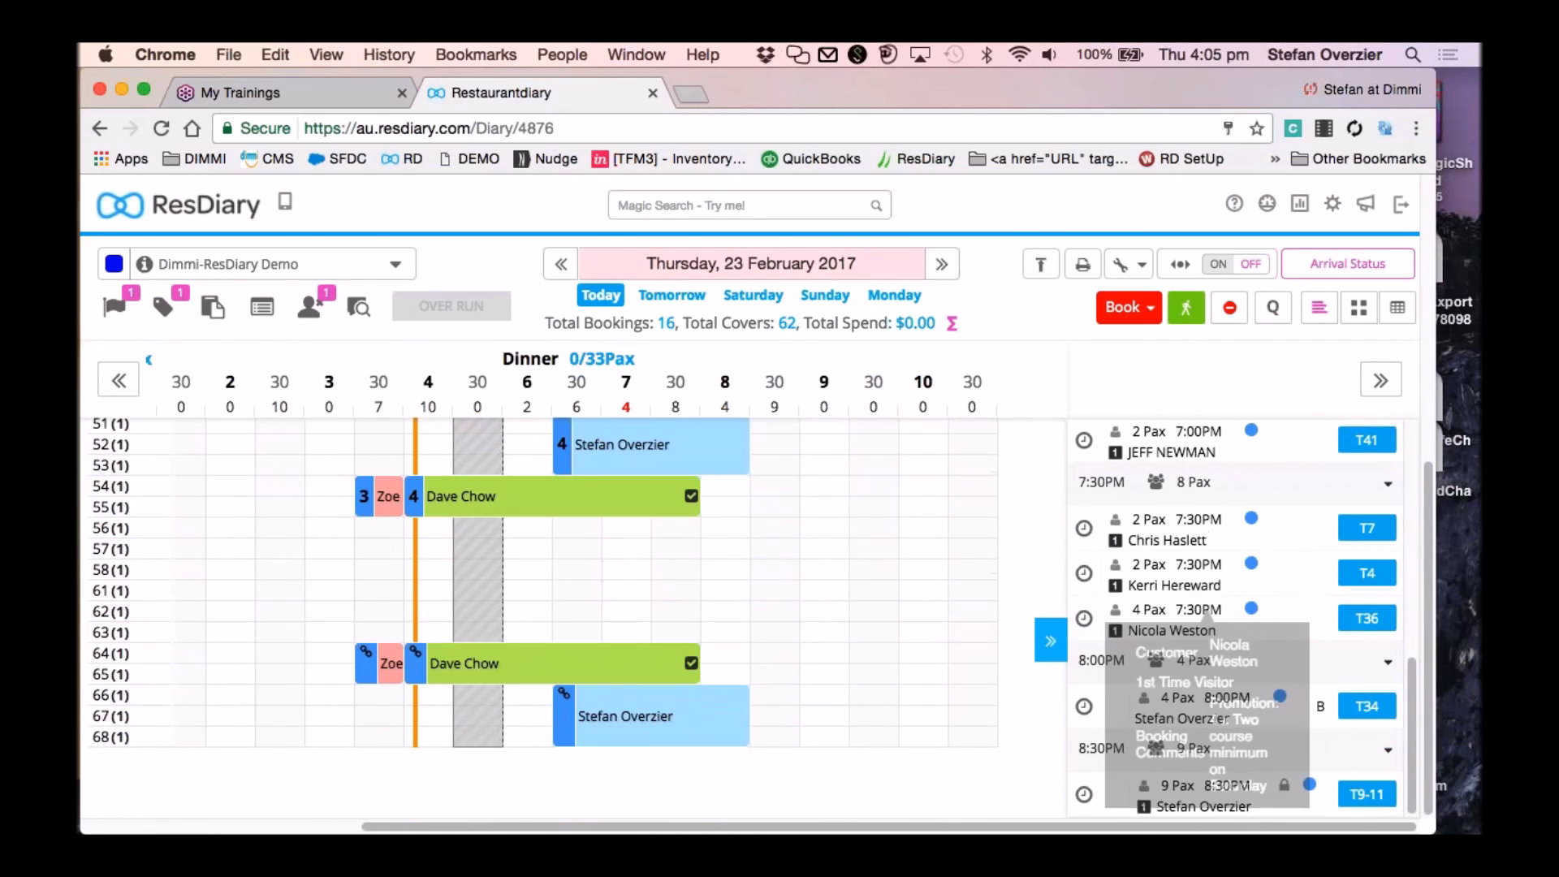
scroll(1205, 586, down, 5)
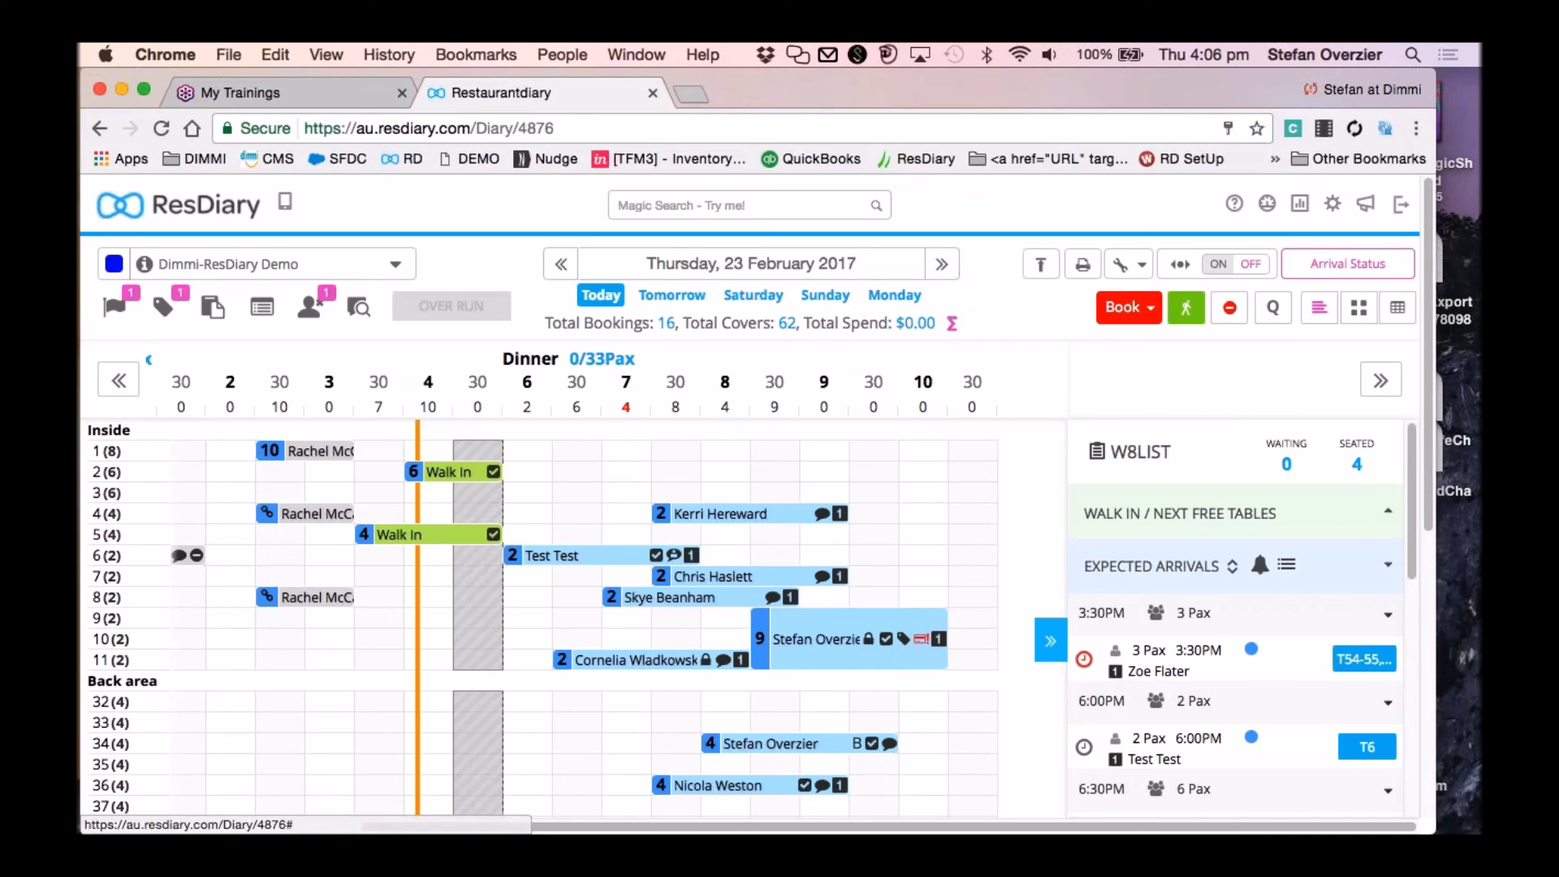
click(954, 327)
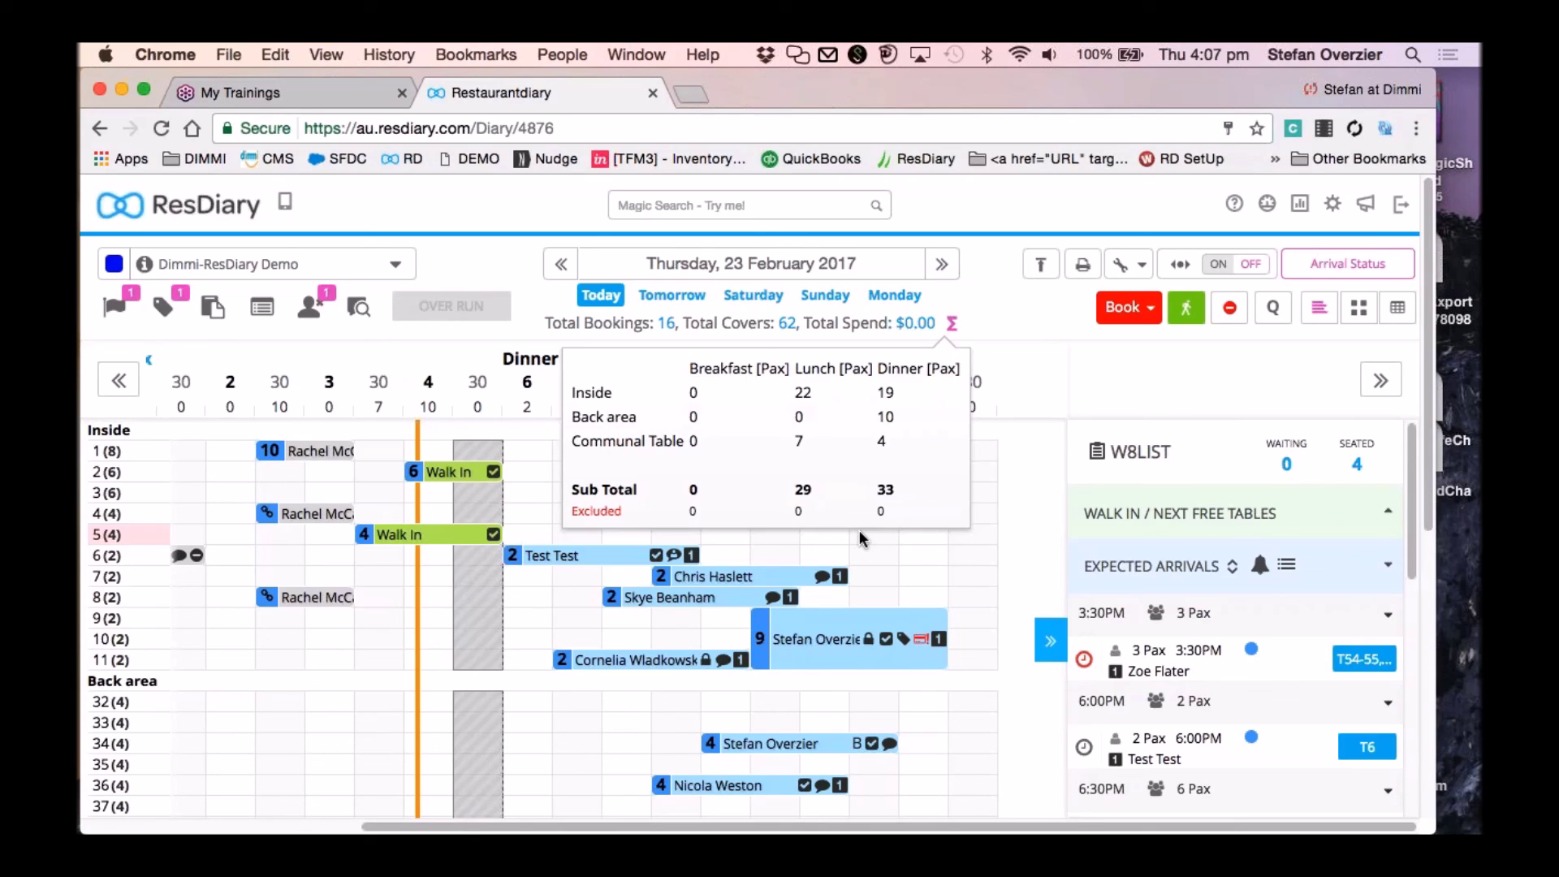
click(1011, 299)
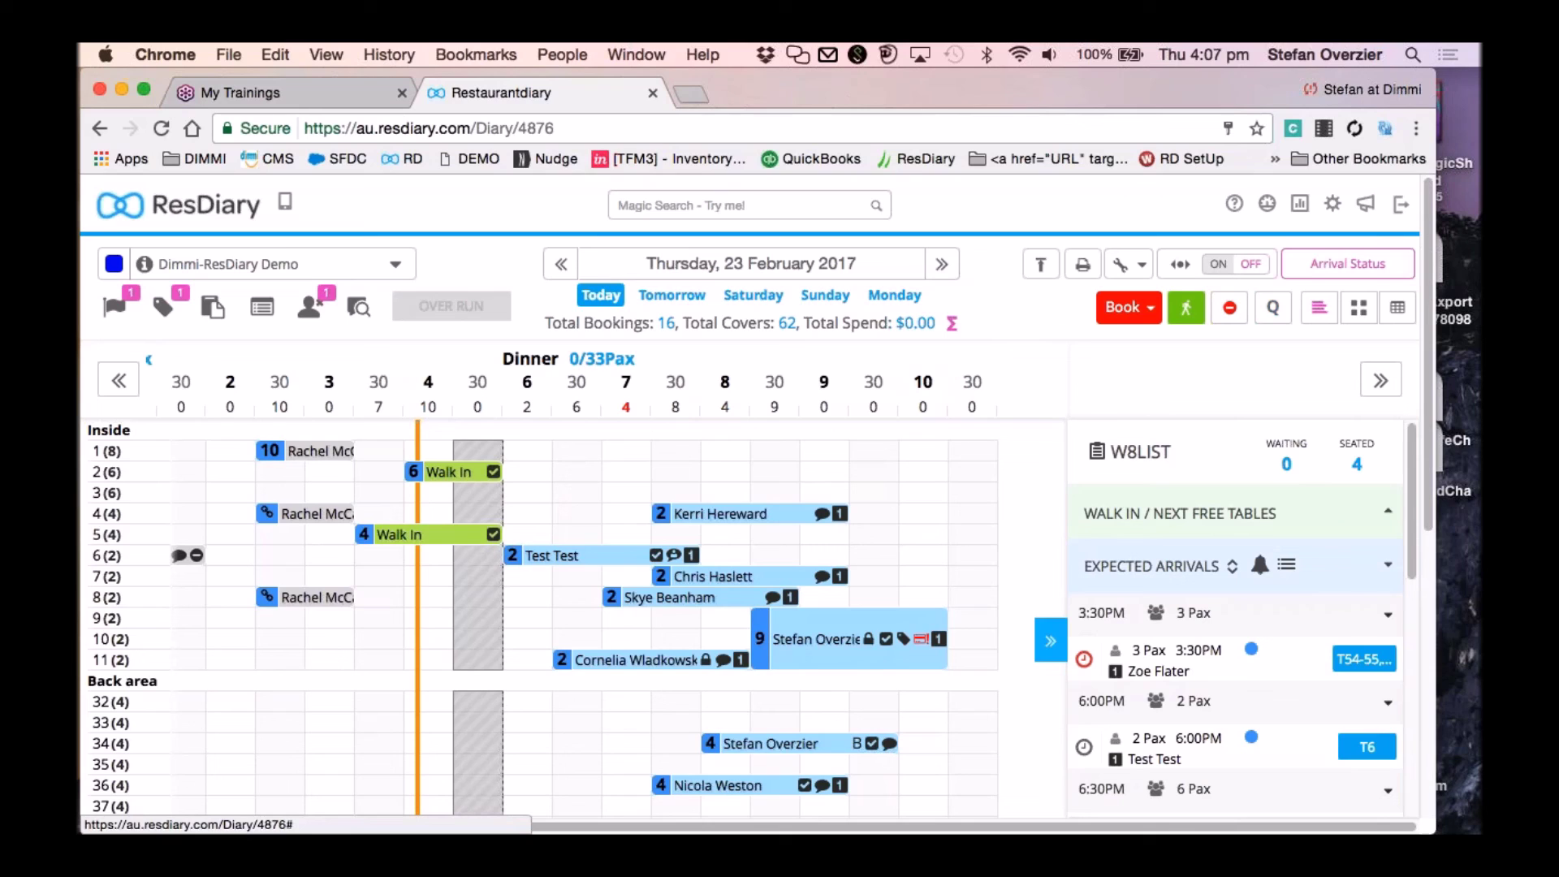
Close out Dinner for all areas on 23 February with the reason "full", save it and close the close-outs console.
click(1232, 308)
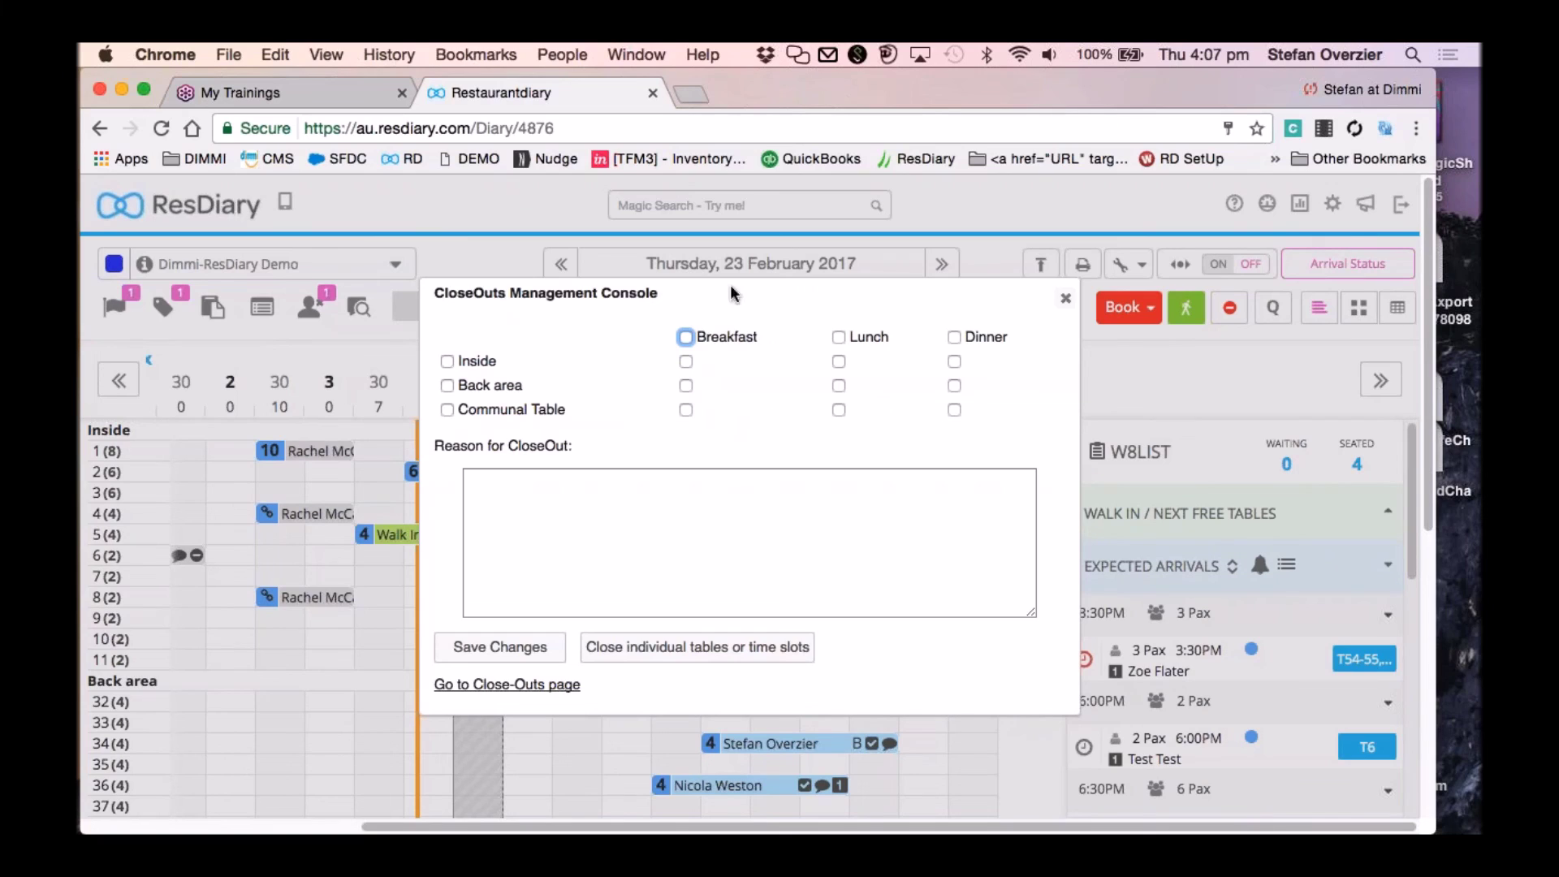
drag(734, 294, 766, 395)
click(791, 348)
click(686, 337)
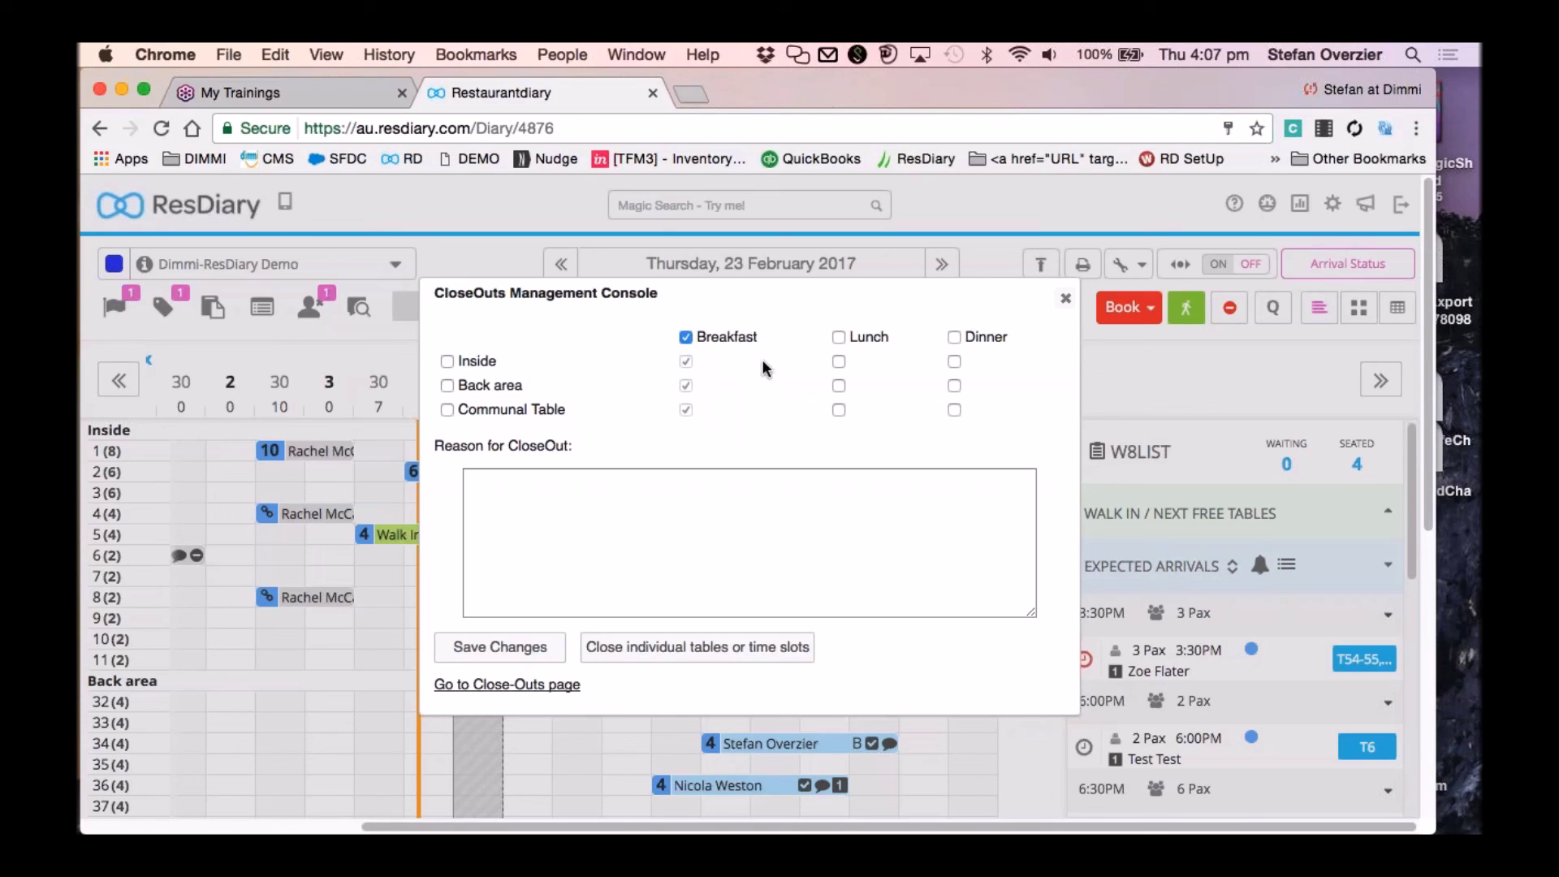
click(687, 338)
click(956, 339)
click(931, 487)
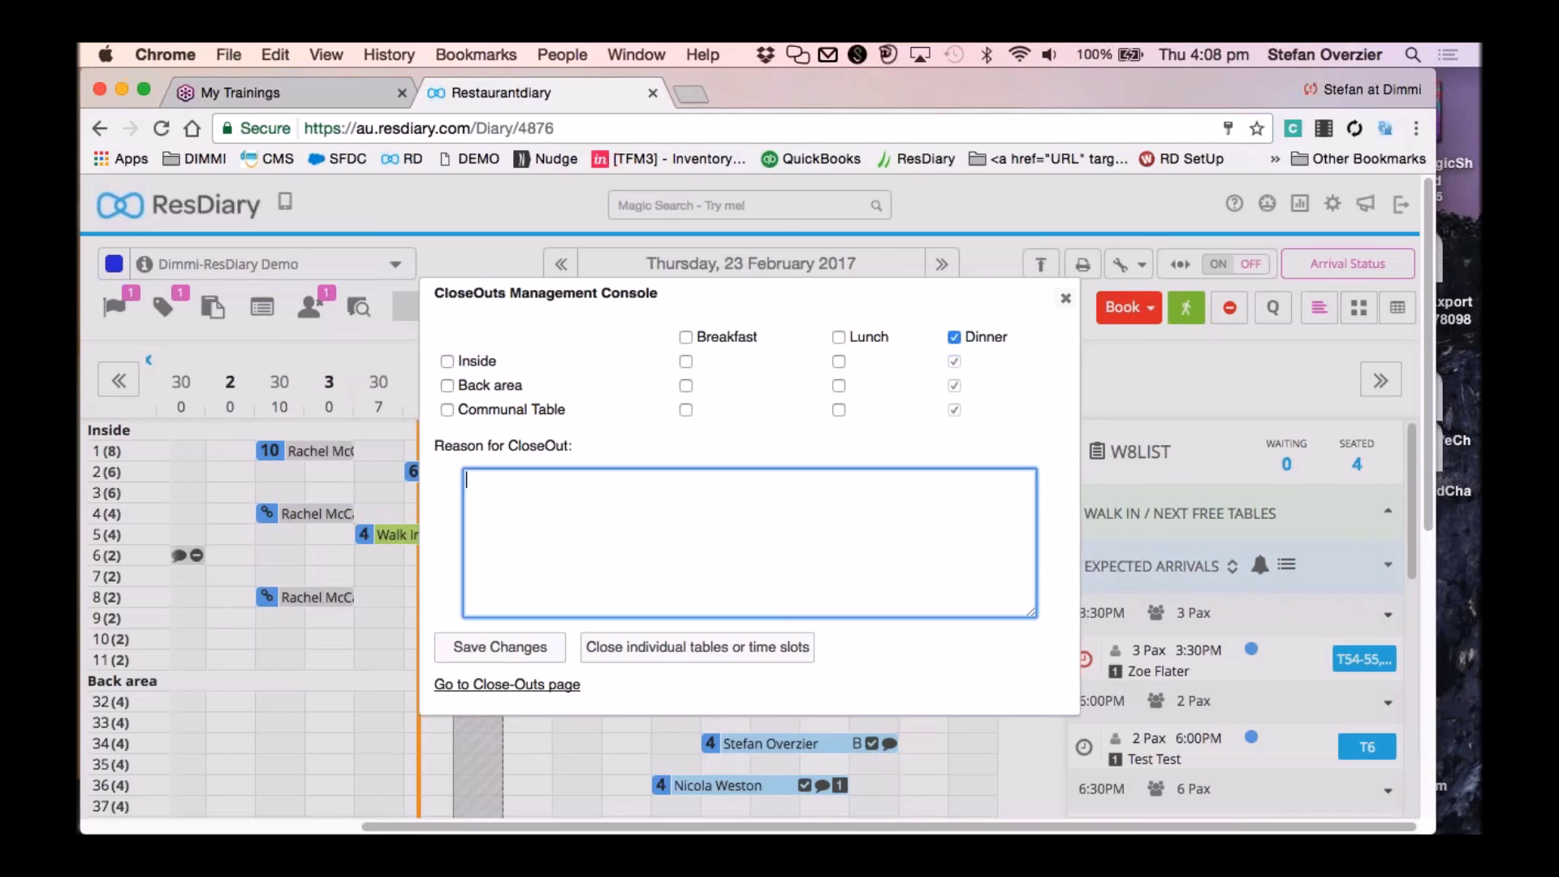
text(full)
click(539, 650)
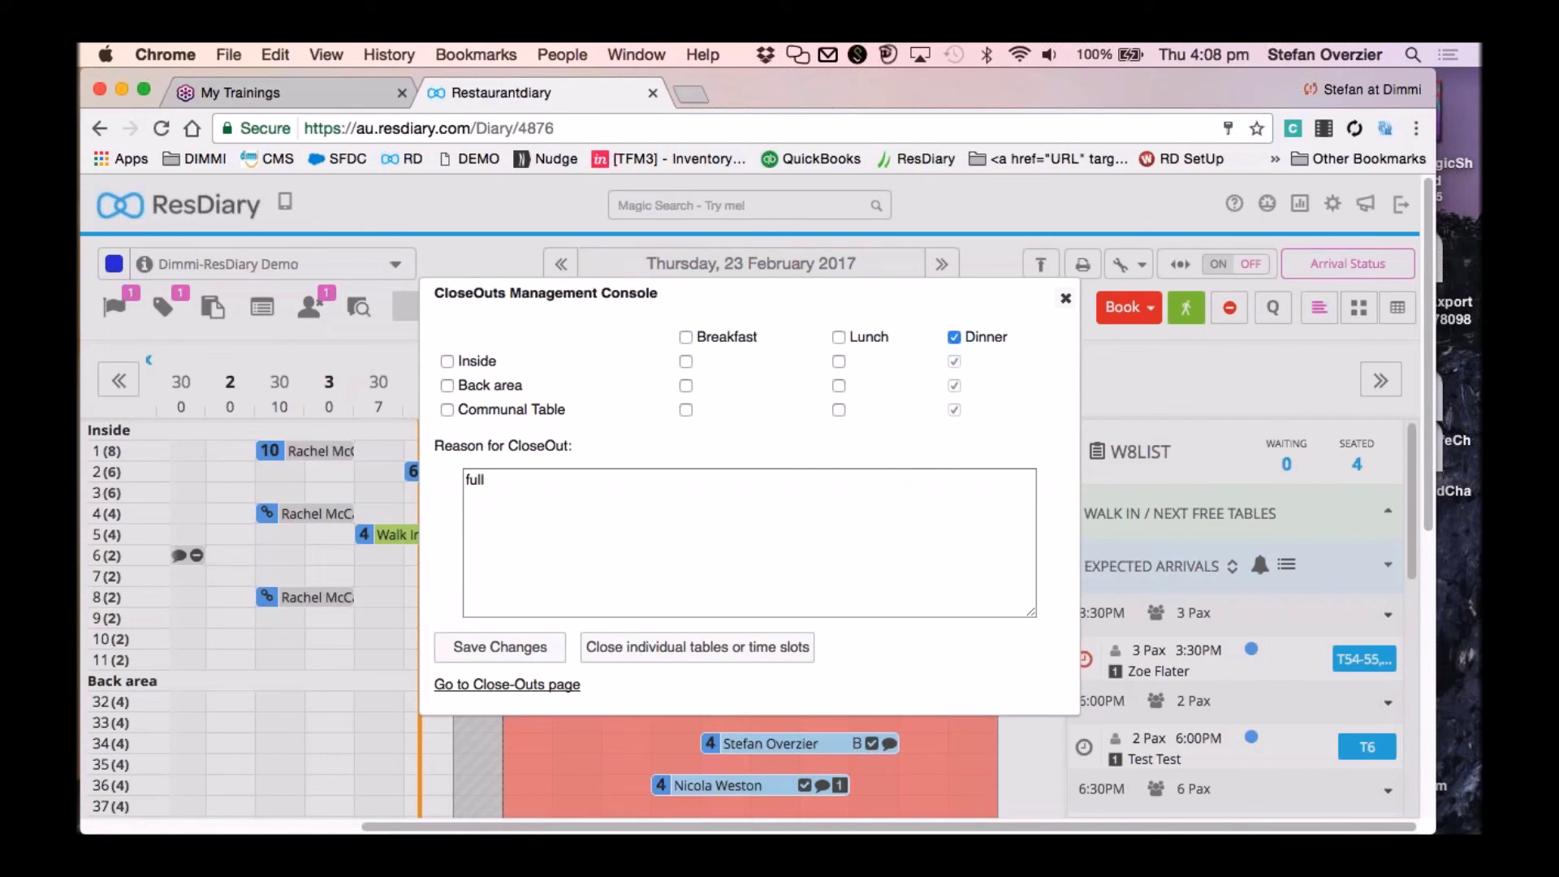
click(1066, 298)
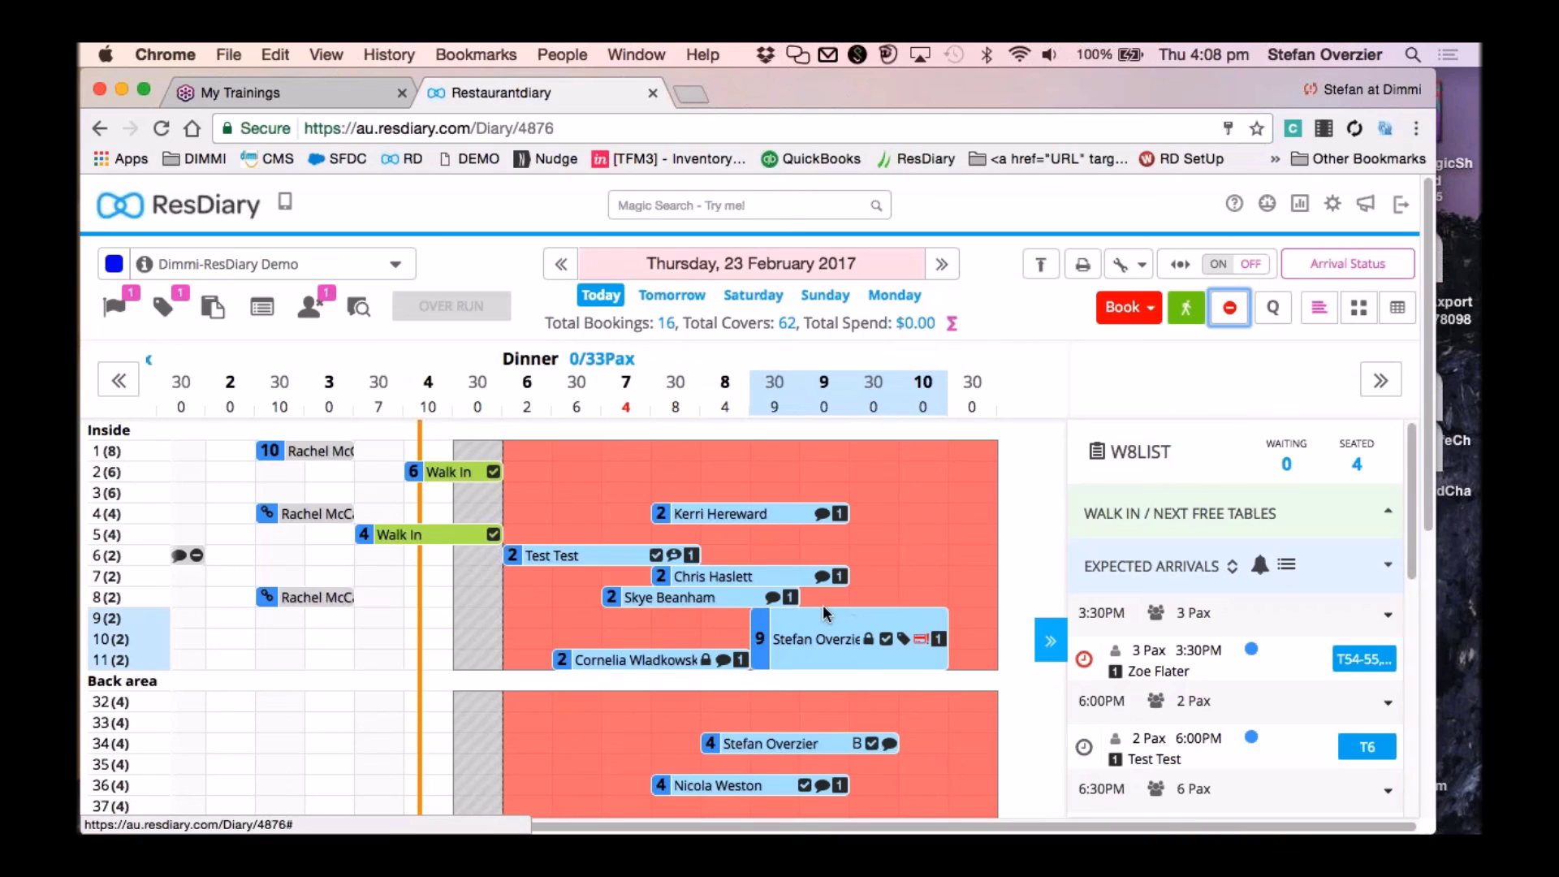
Remove the Dinner close-out for all areas and save the changes.
mouse_move(826, 613)
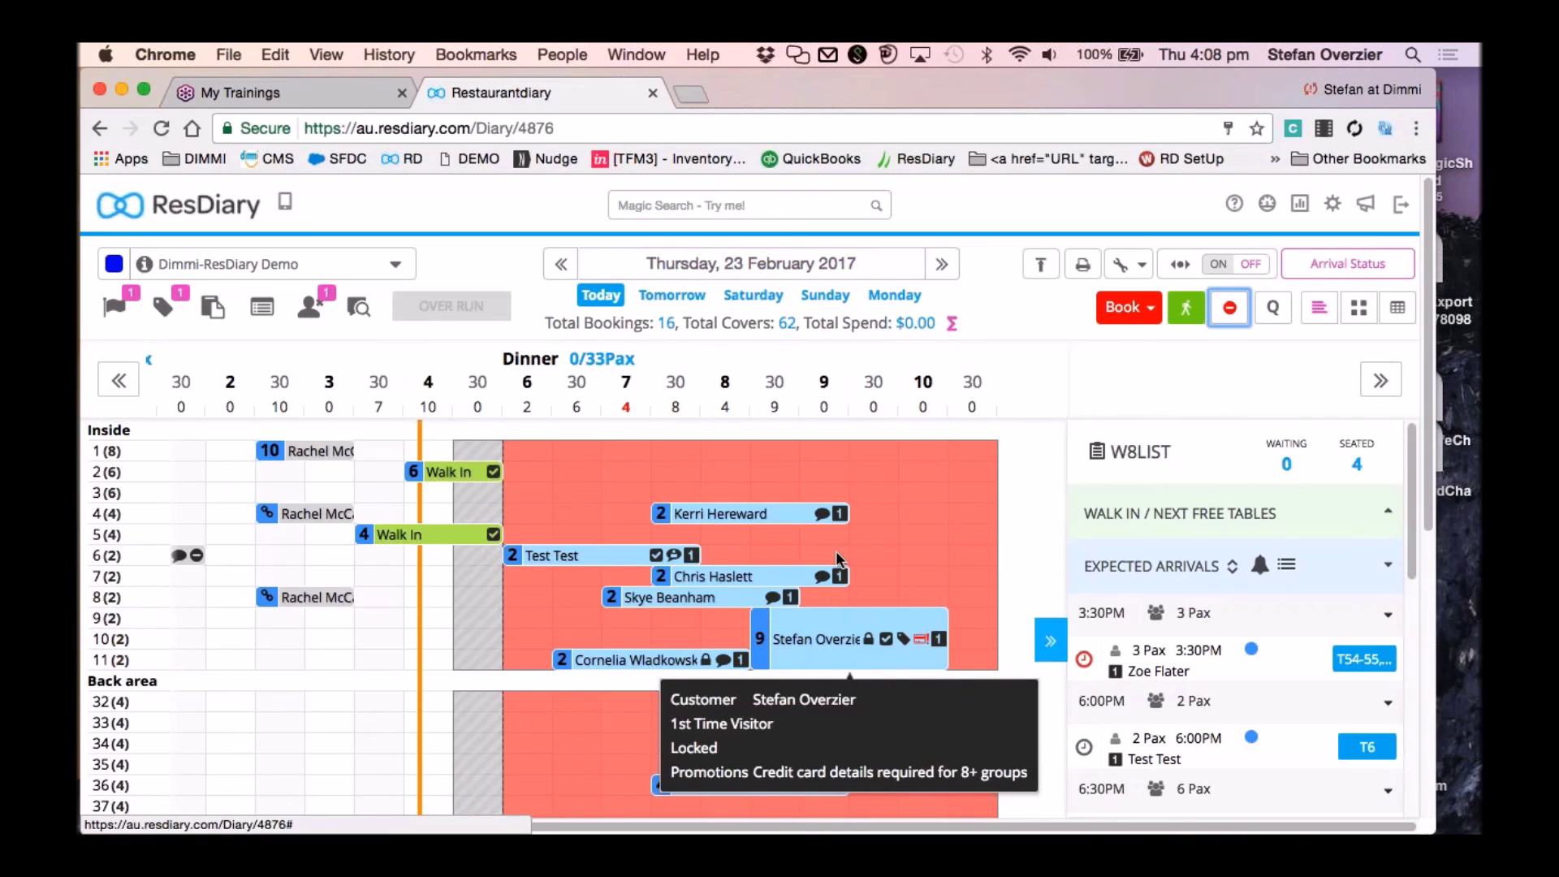
mouse_move(836, 551)
click(1230, 306)
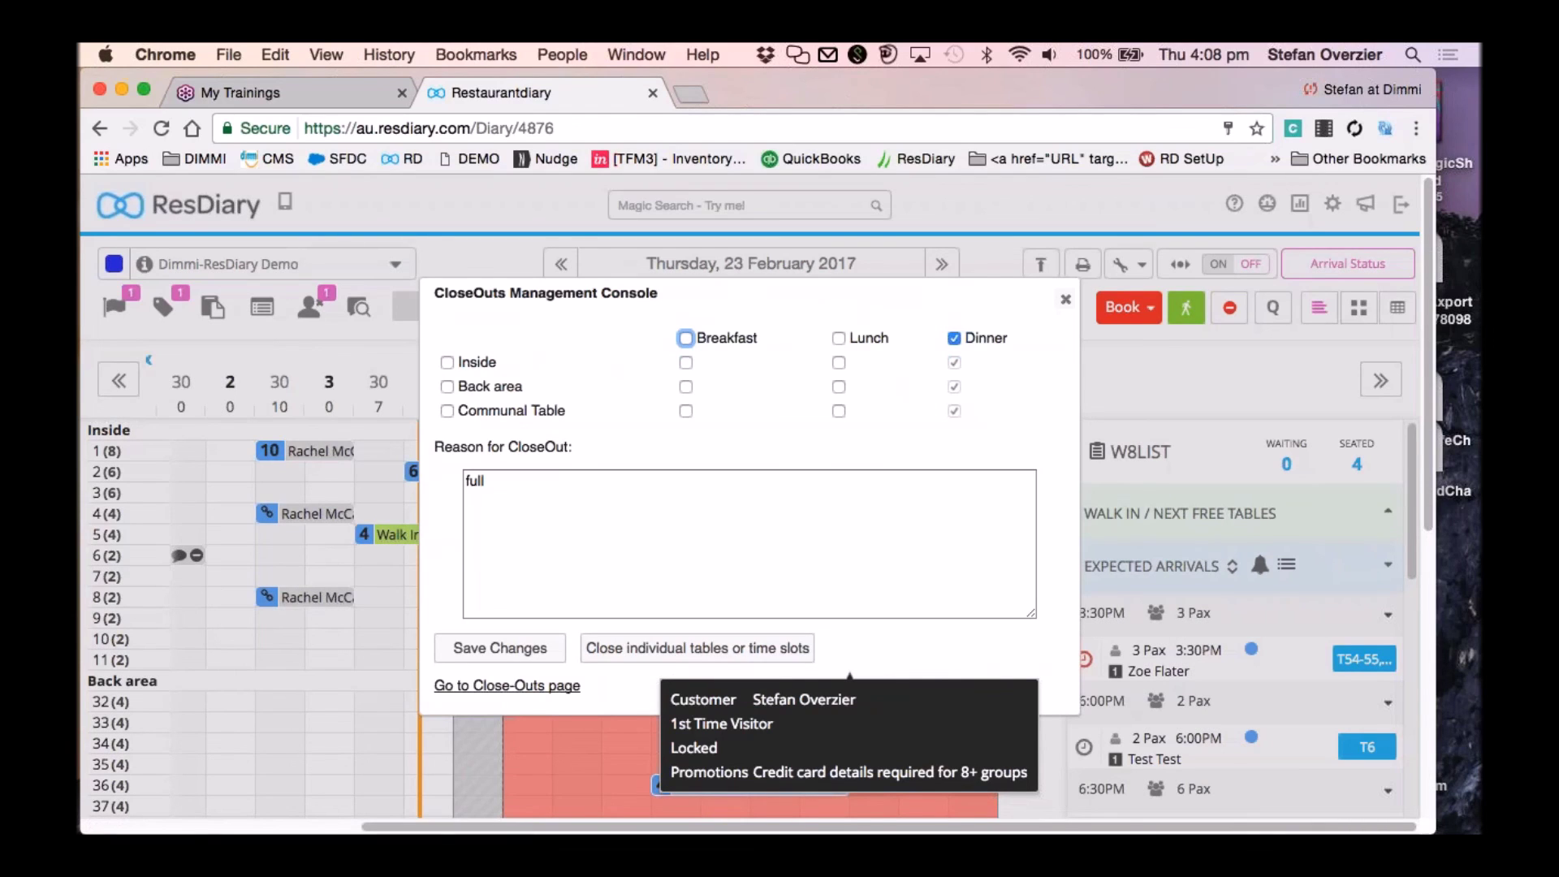
click(954, 339)
click(549, 647)
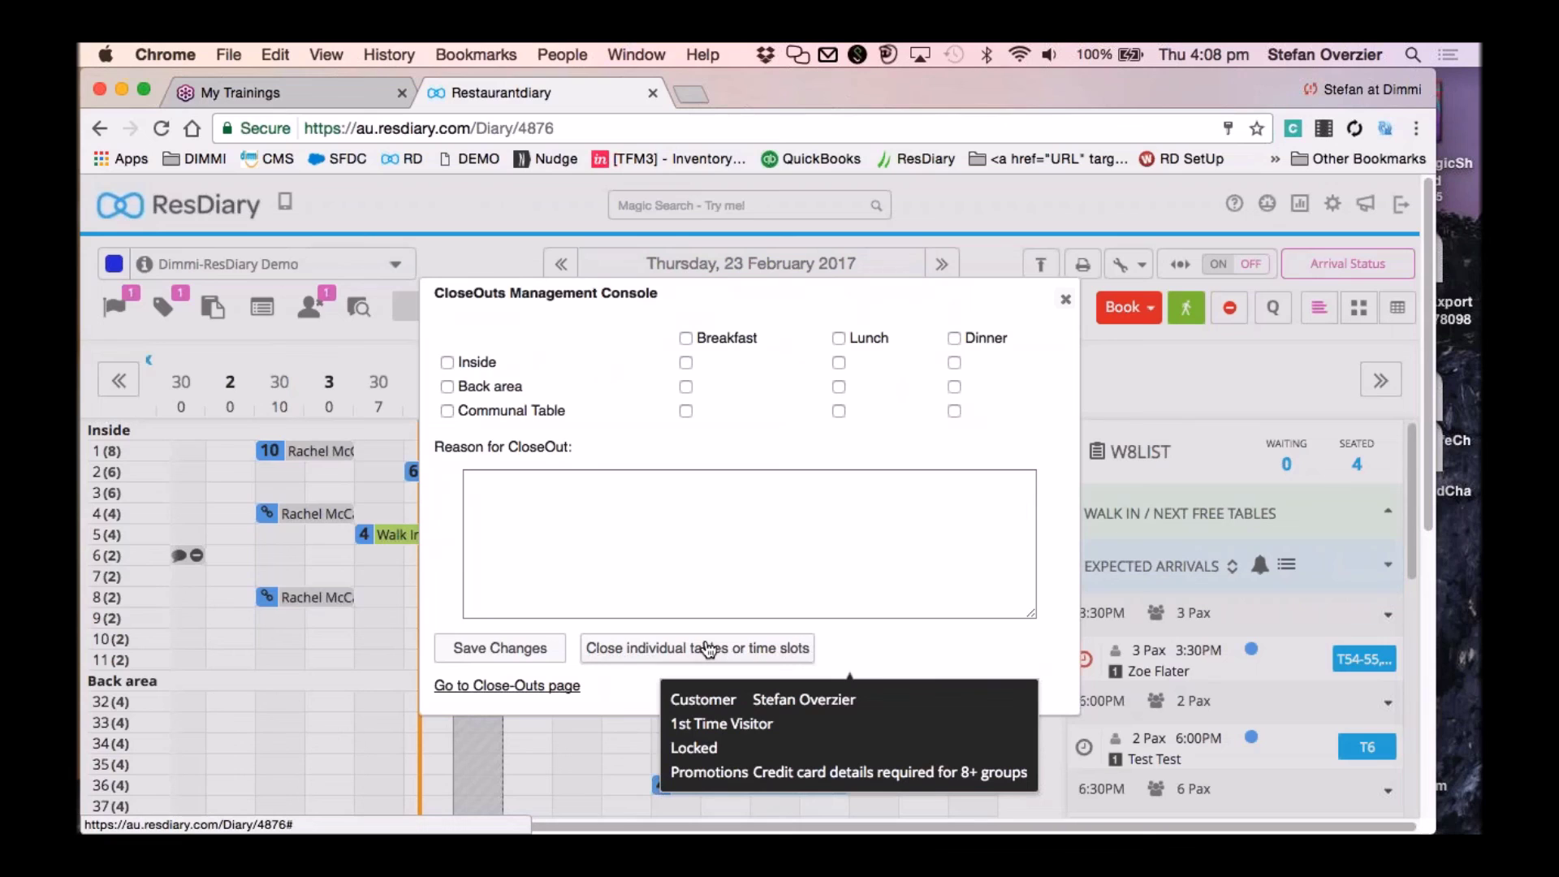
Start closing individual tables or time slots and close out the 8:00 PM slot across all areas.
click(709, 647)
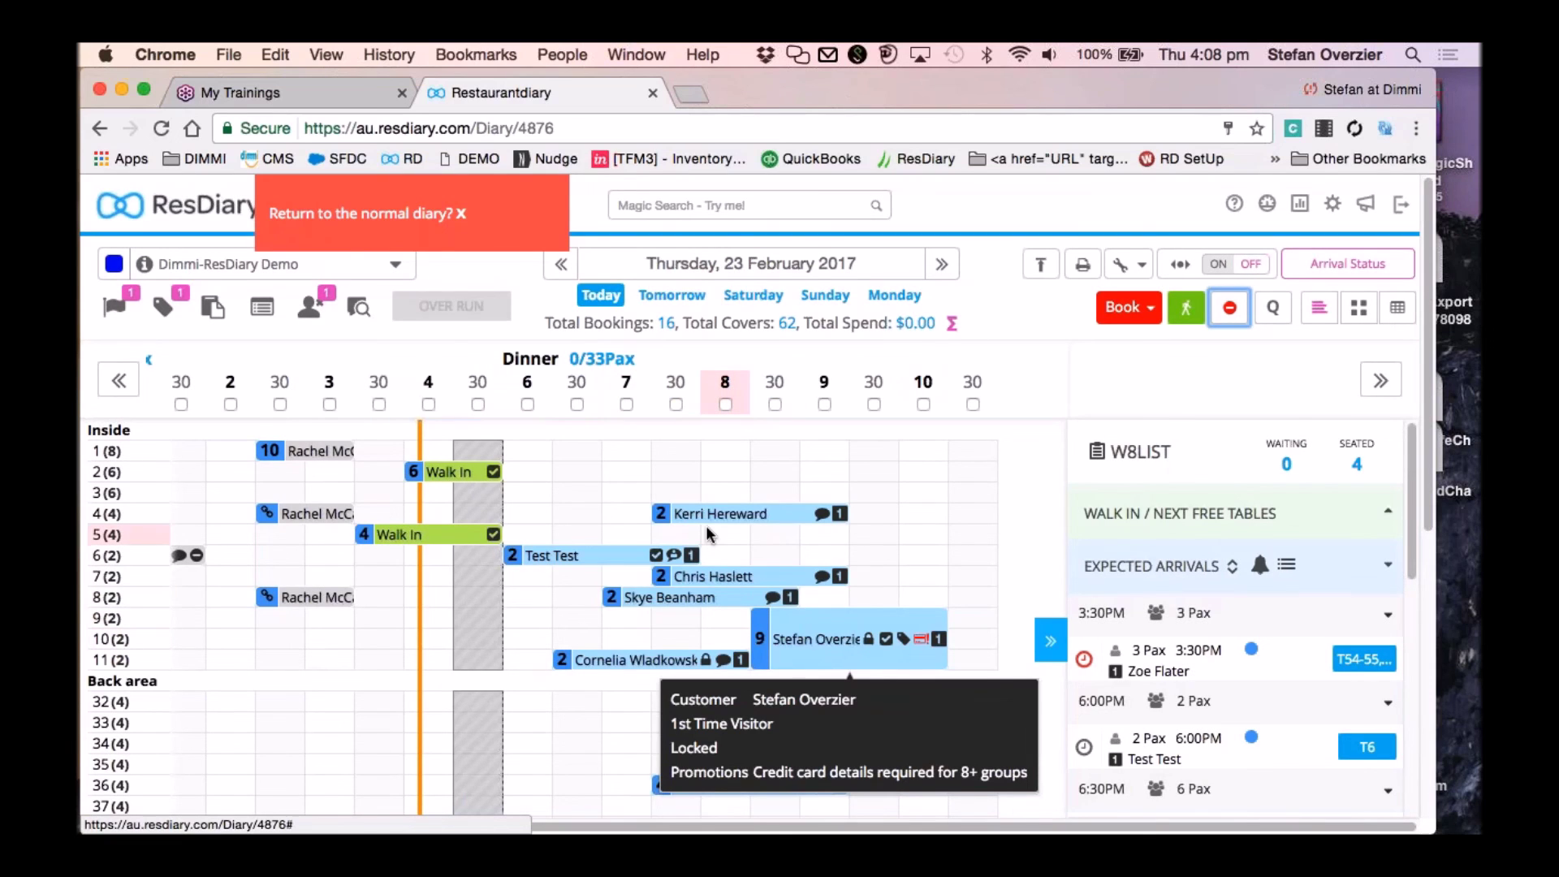
click(724, 405)
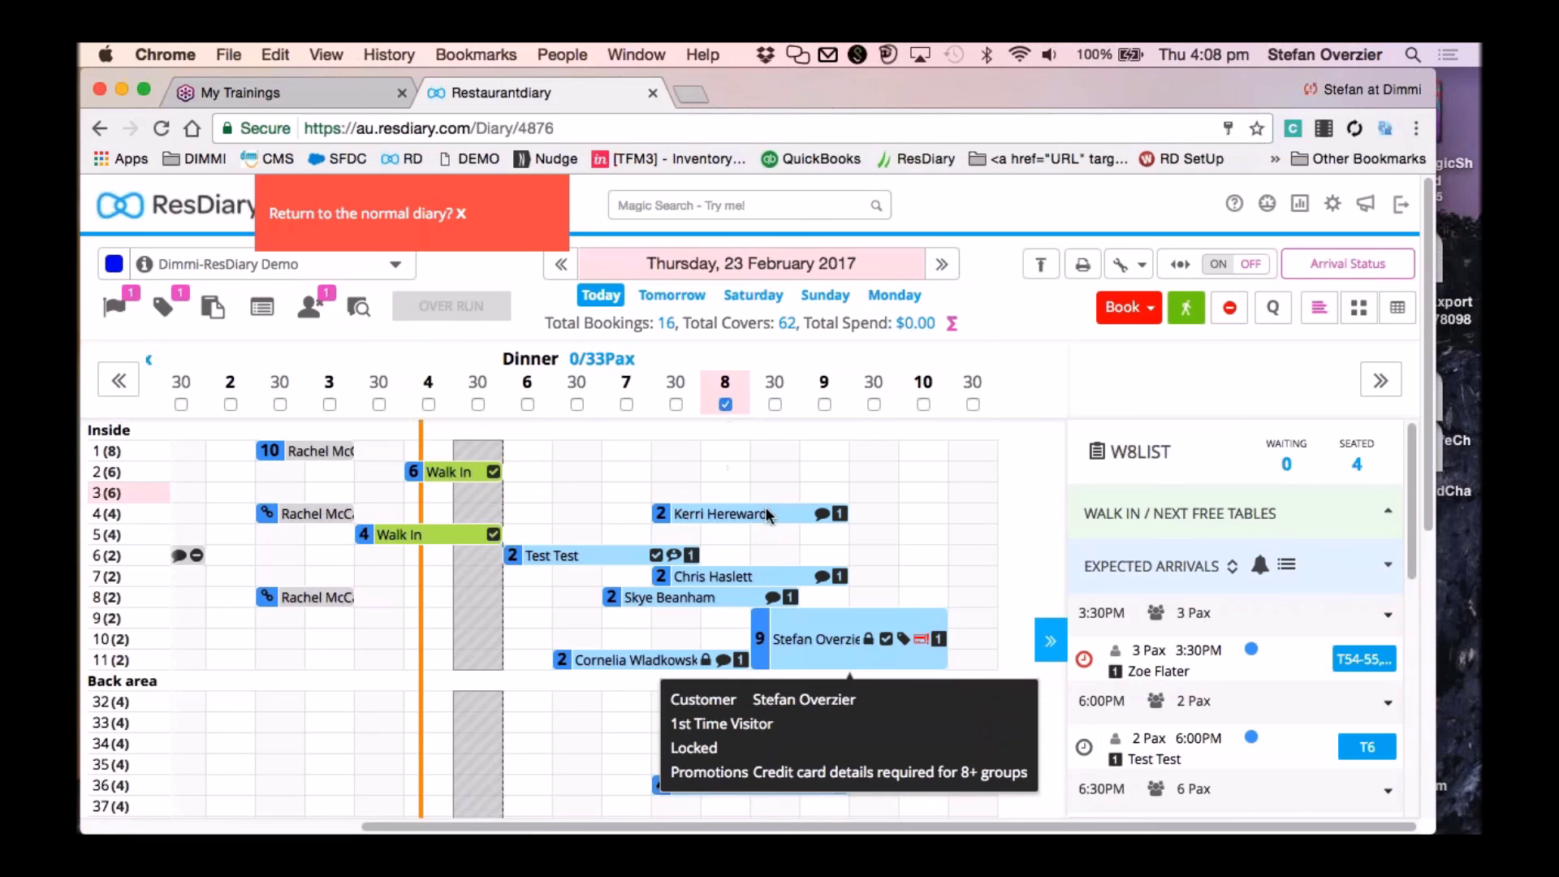
scroll(750, 528, down, 6)
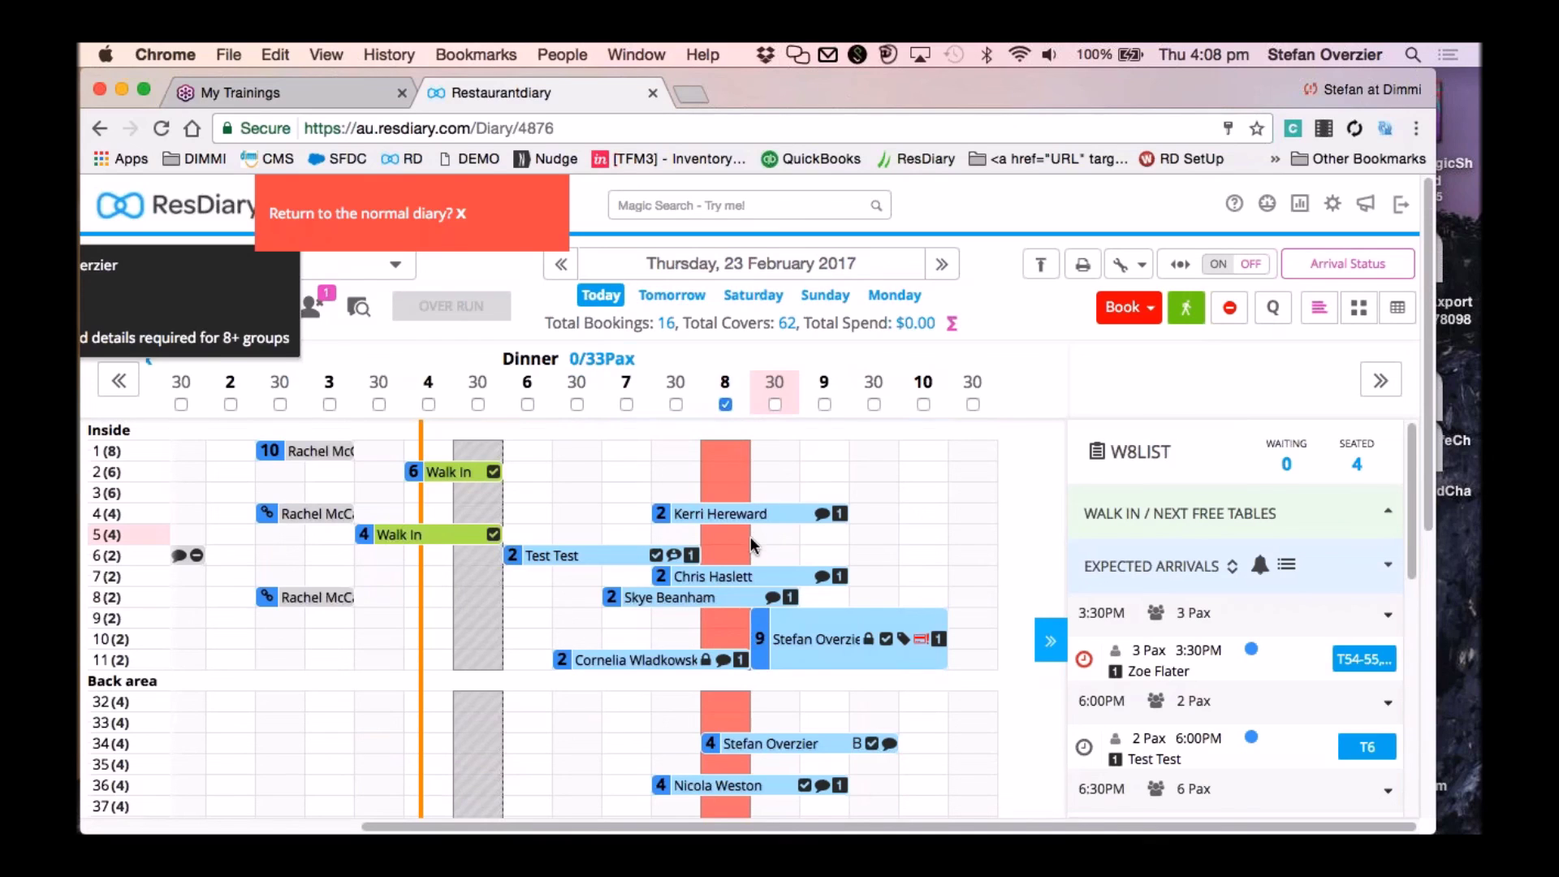
scroll(749, 529, down, 2)
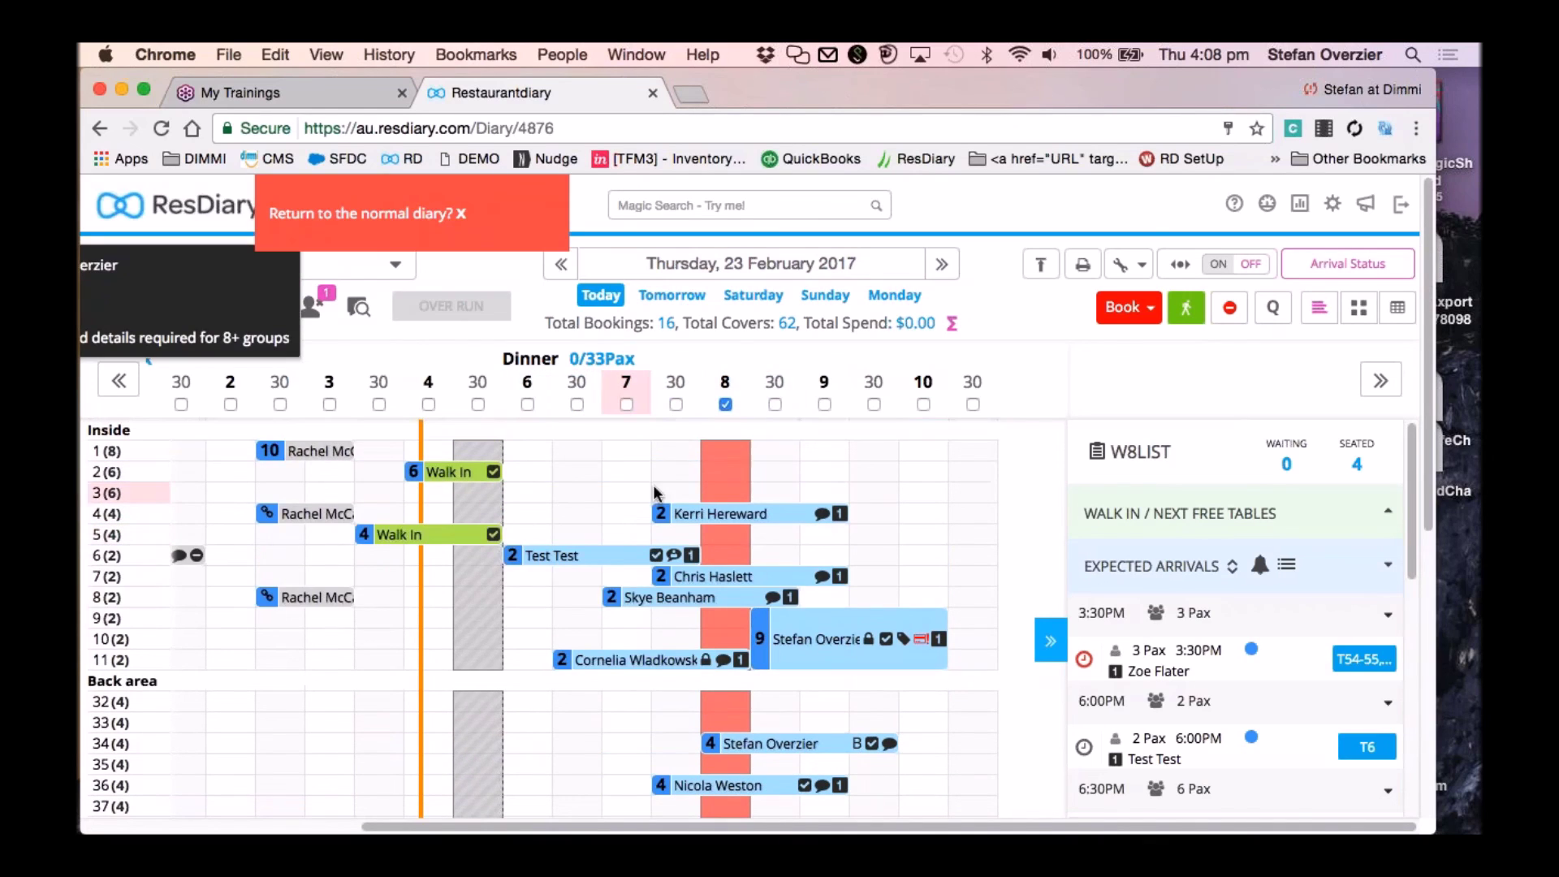
Close out table 1 from 6:00 PM until 12:30 AM around the closed 8:00 PM slot, and return to the normal diary.
click(536, 459)
drag(765, 460, 961, 461)
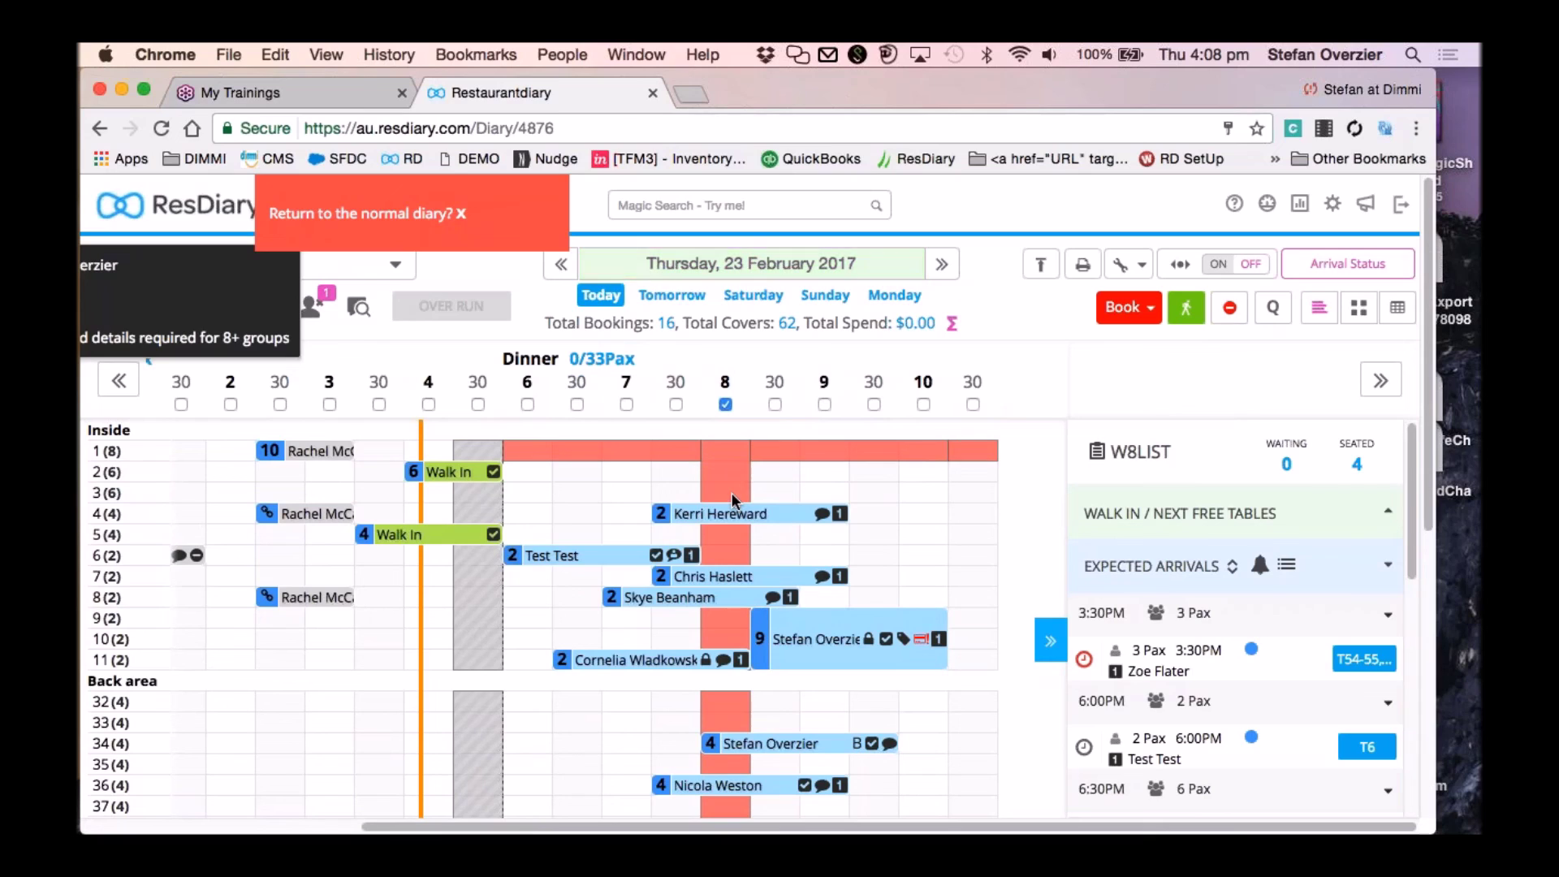
click(462, 213)
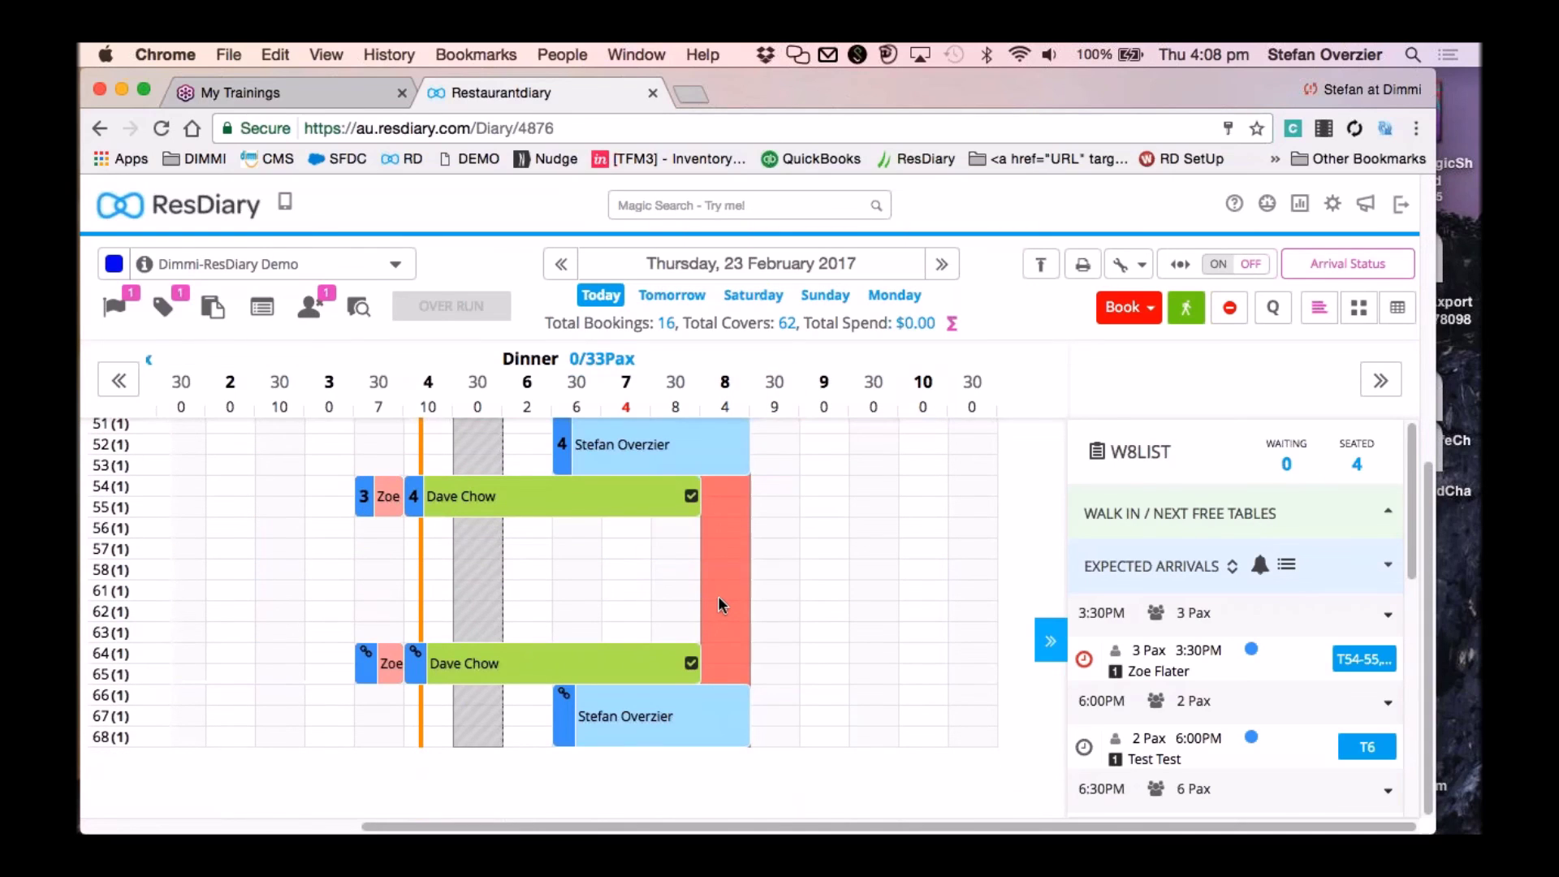
Check the 8:00 PM close-out's details in the Communal Table rows and the list of existing close-outs.
mouse_move(719, 601)
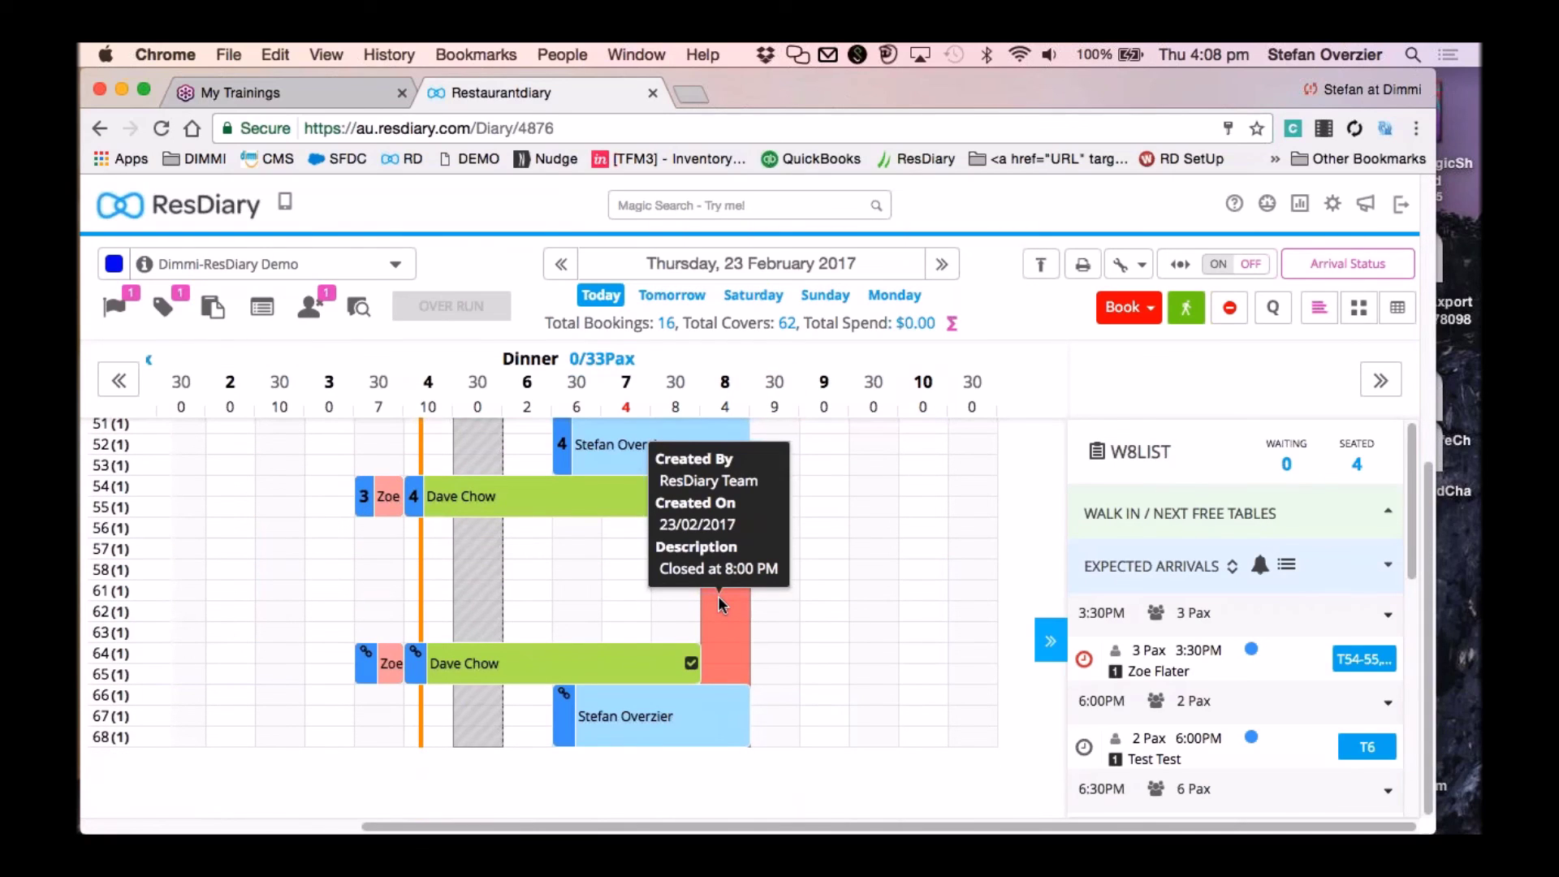
click(718, 601)
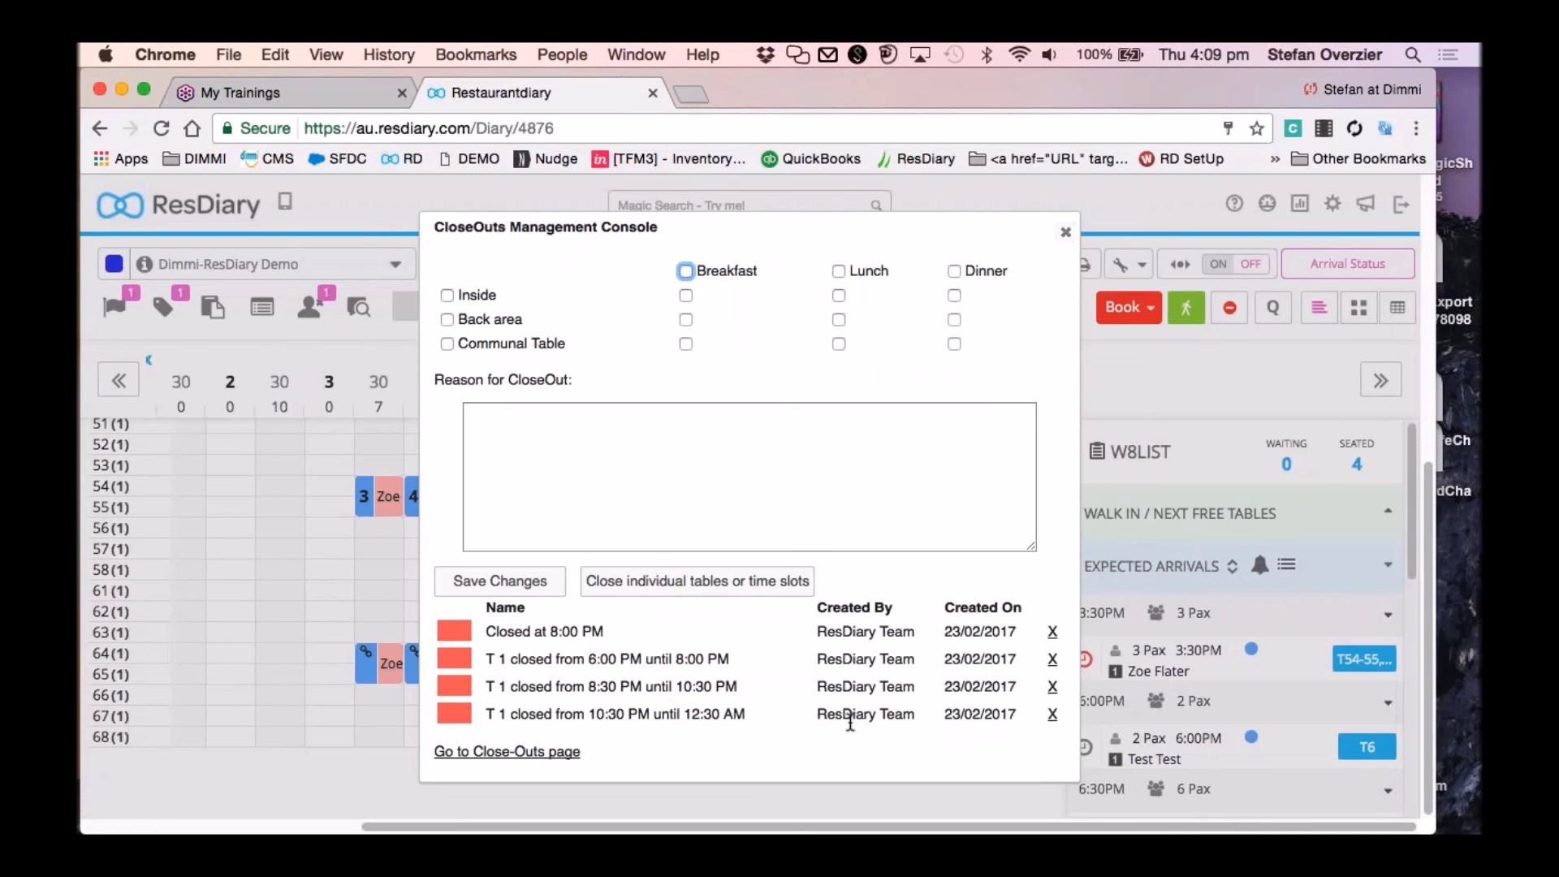
click(1065, 233)
Go to Saturday, 25 February 2017, delete the Closed Lunch close-out, and check the day's earlier time slots.
click(943, 264)
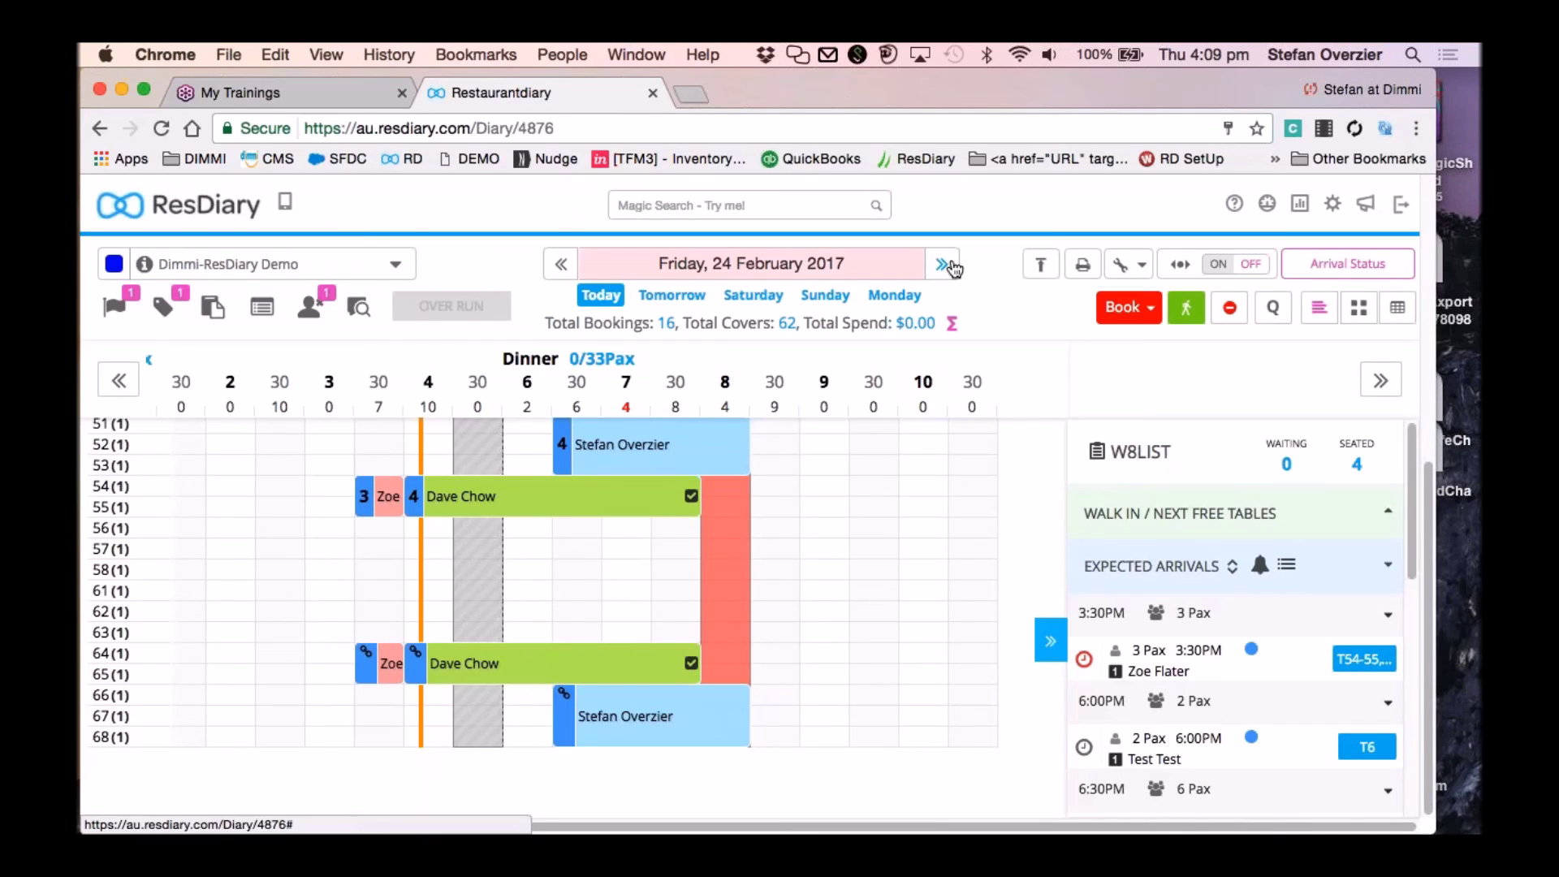
click(944, 265)
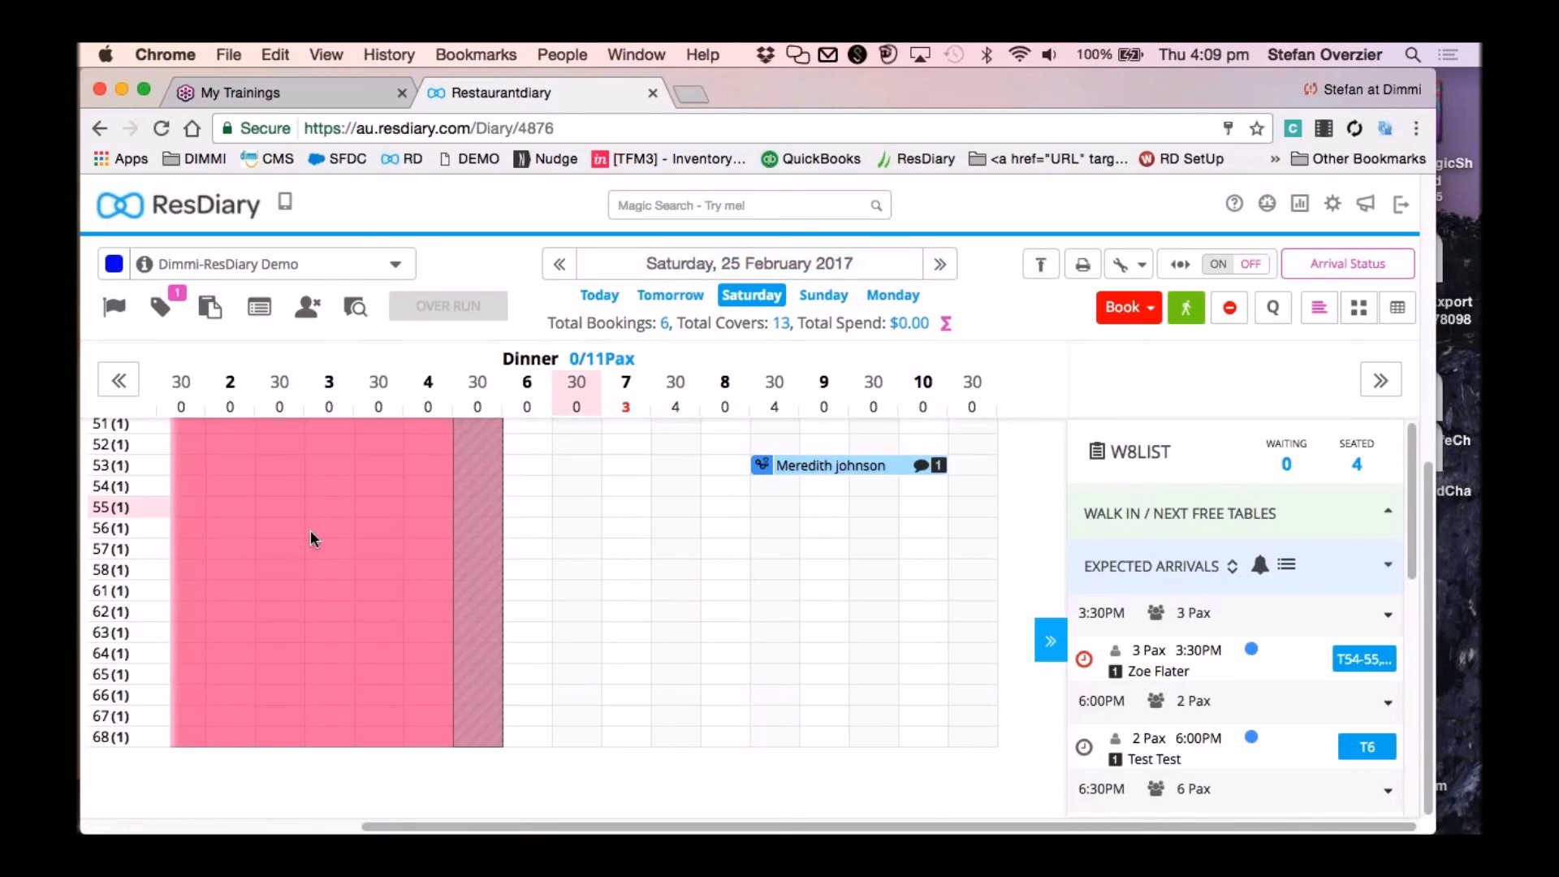
mouse_move(351, 530)
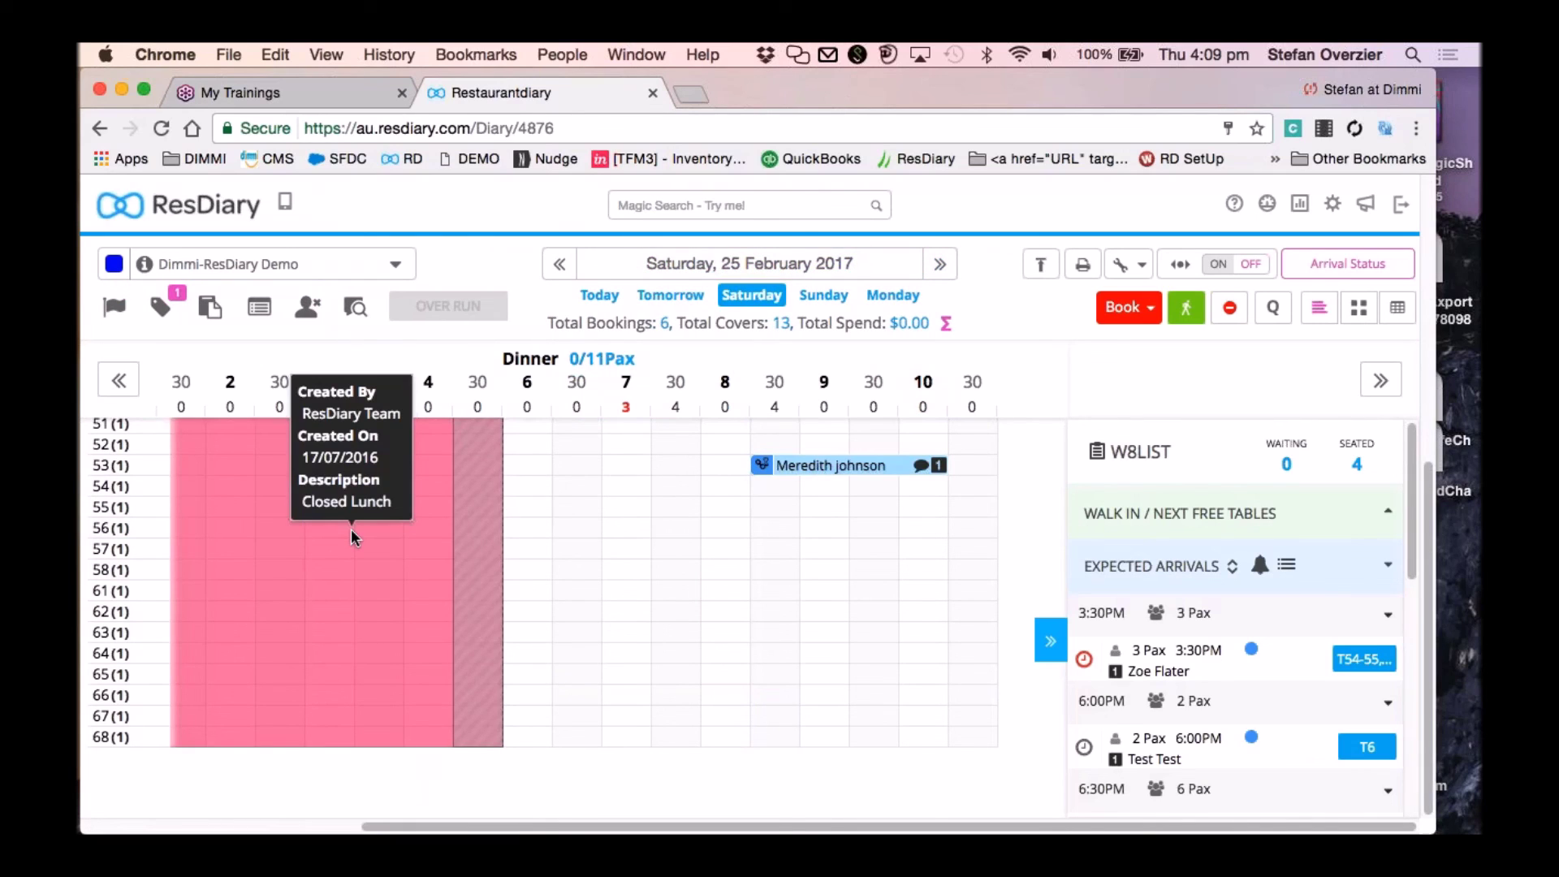
click(609, 525)
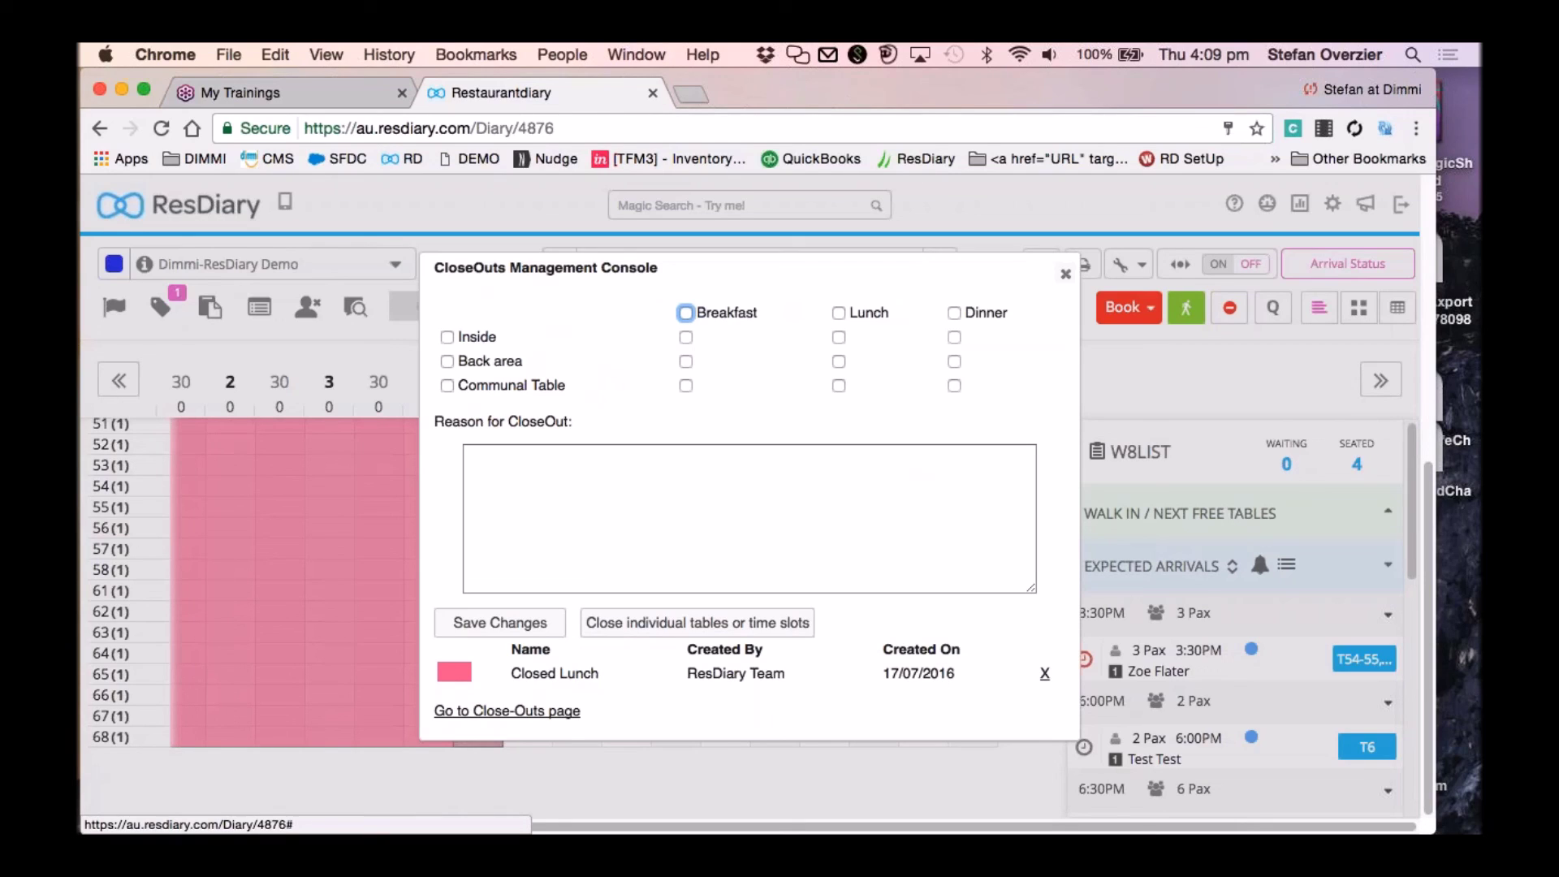
click(1044, 673)
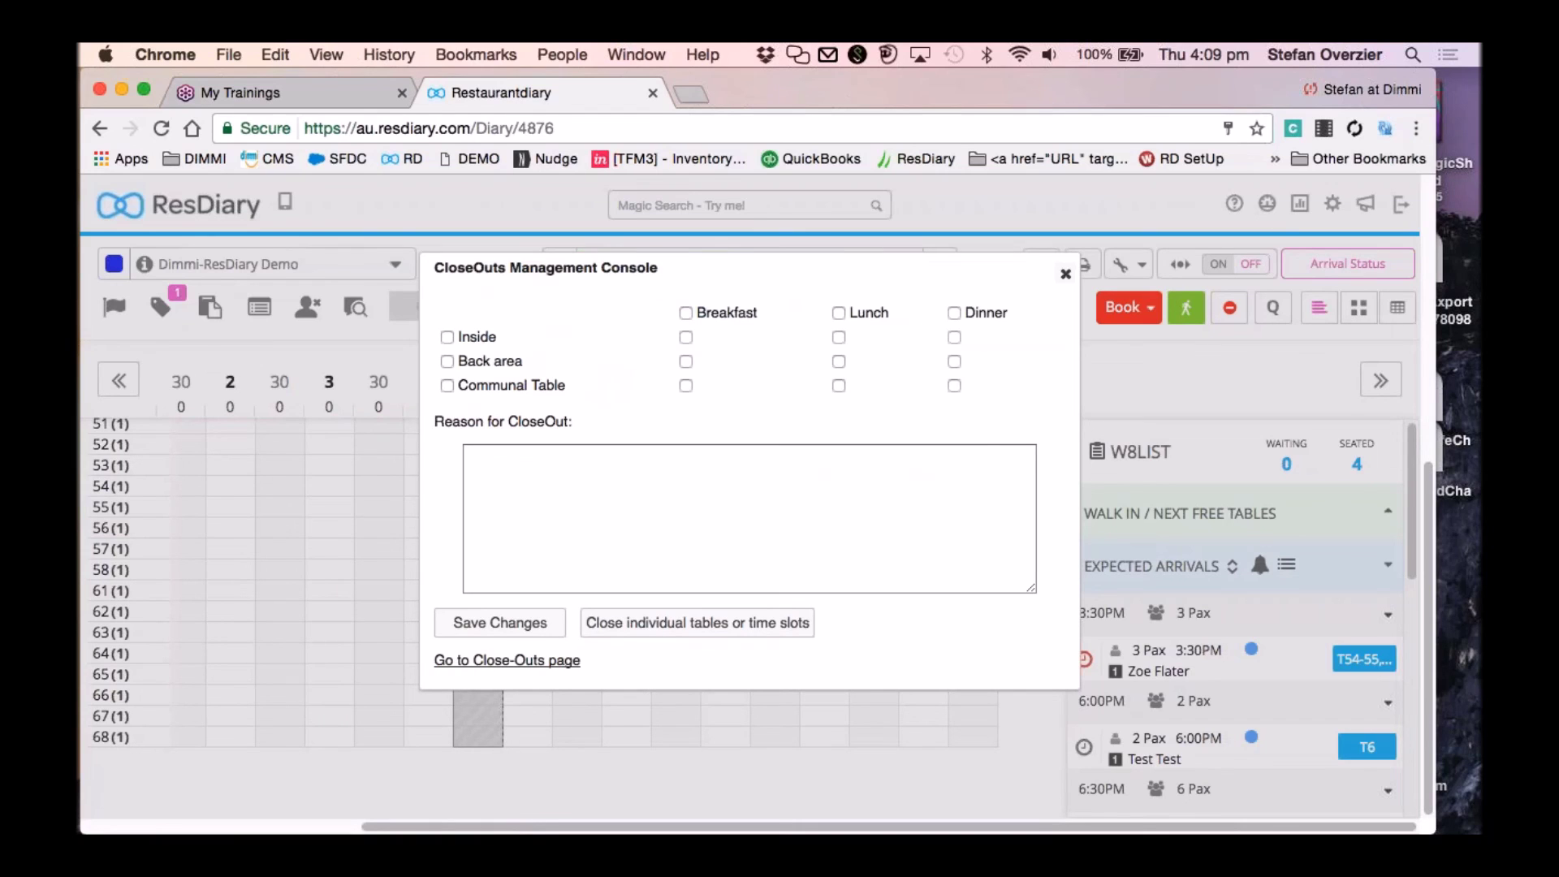
click(1065, 273)
drag(649, 828, 347, 828)
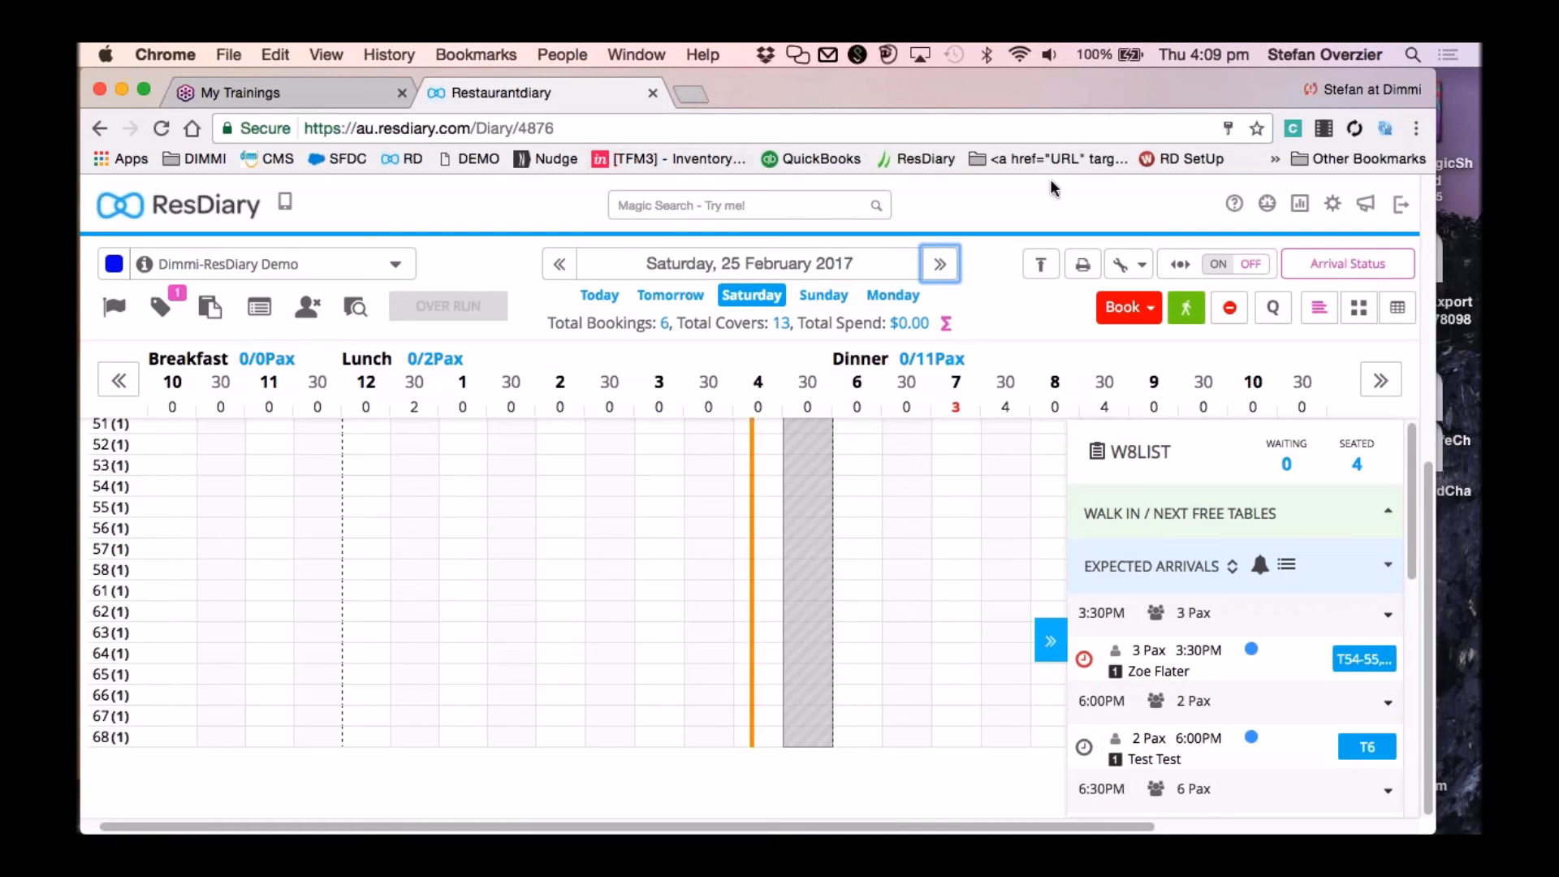
Reposition the browser window and switch to the GoToTraining My Trainings page.
key(ctrl+Up)
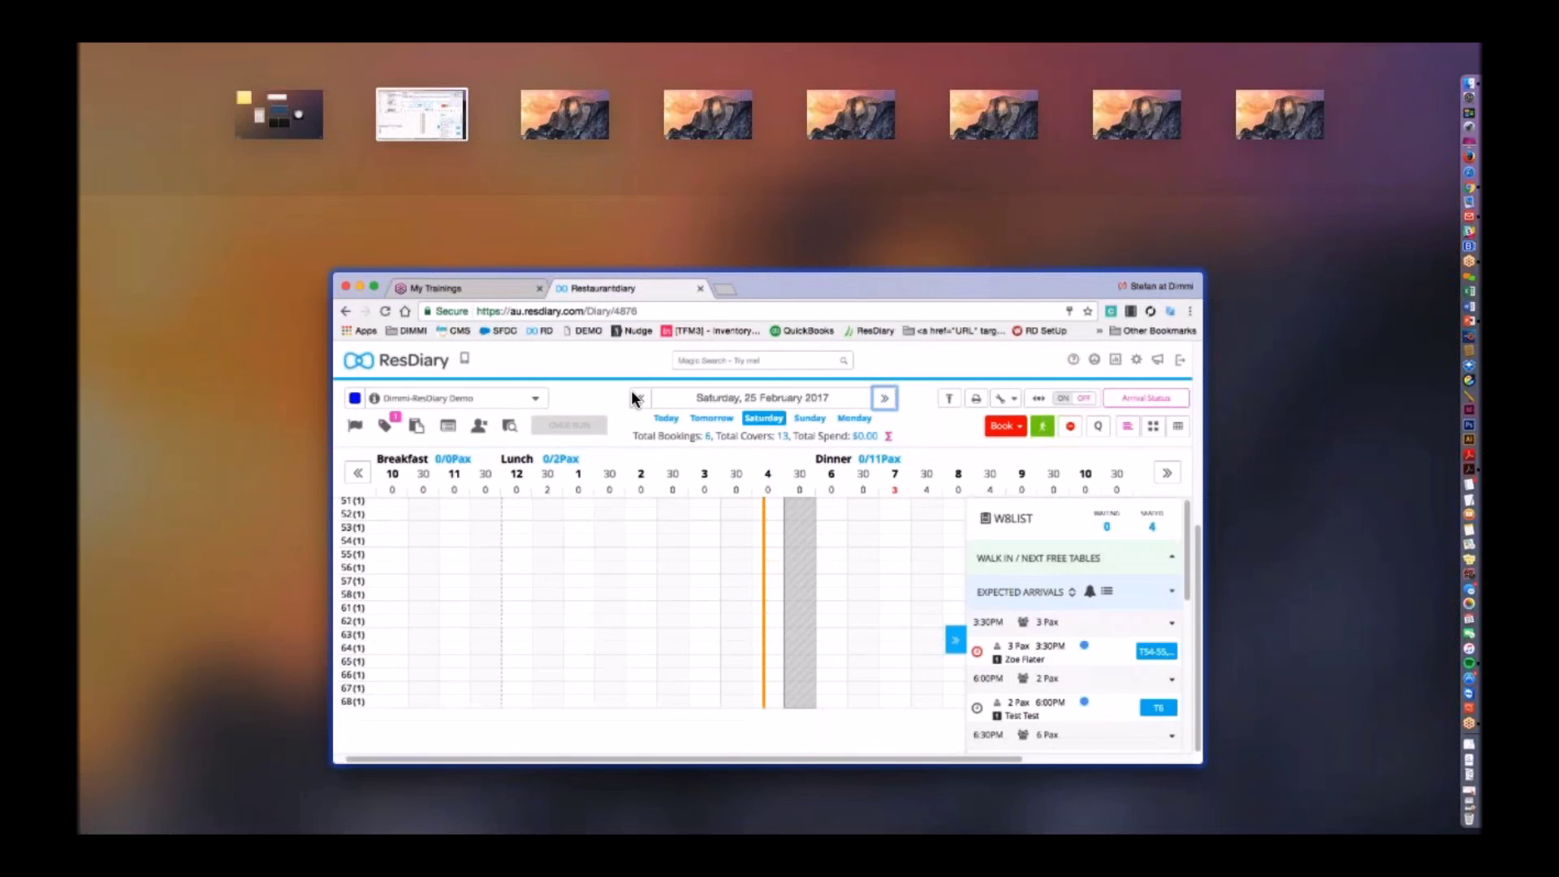
click(635, 392)
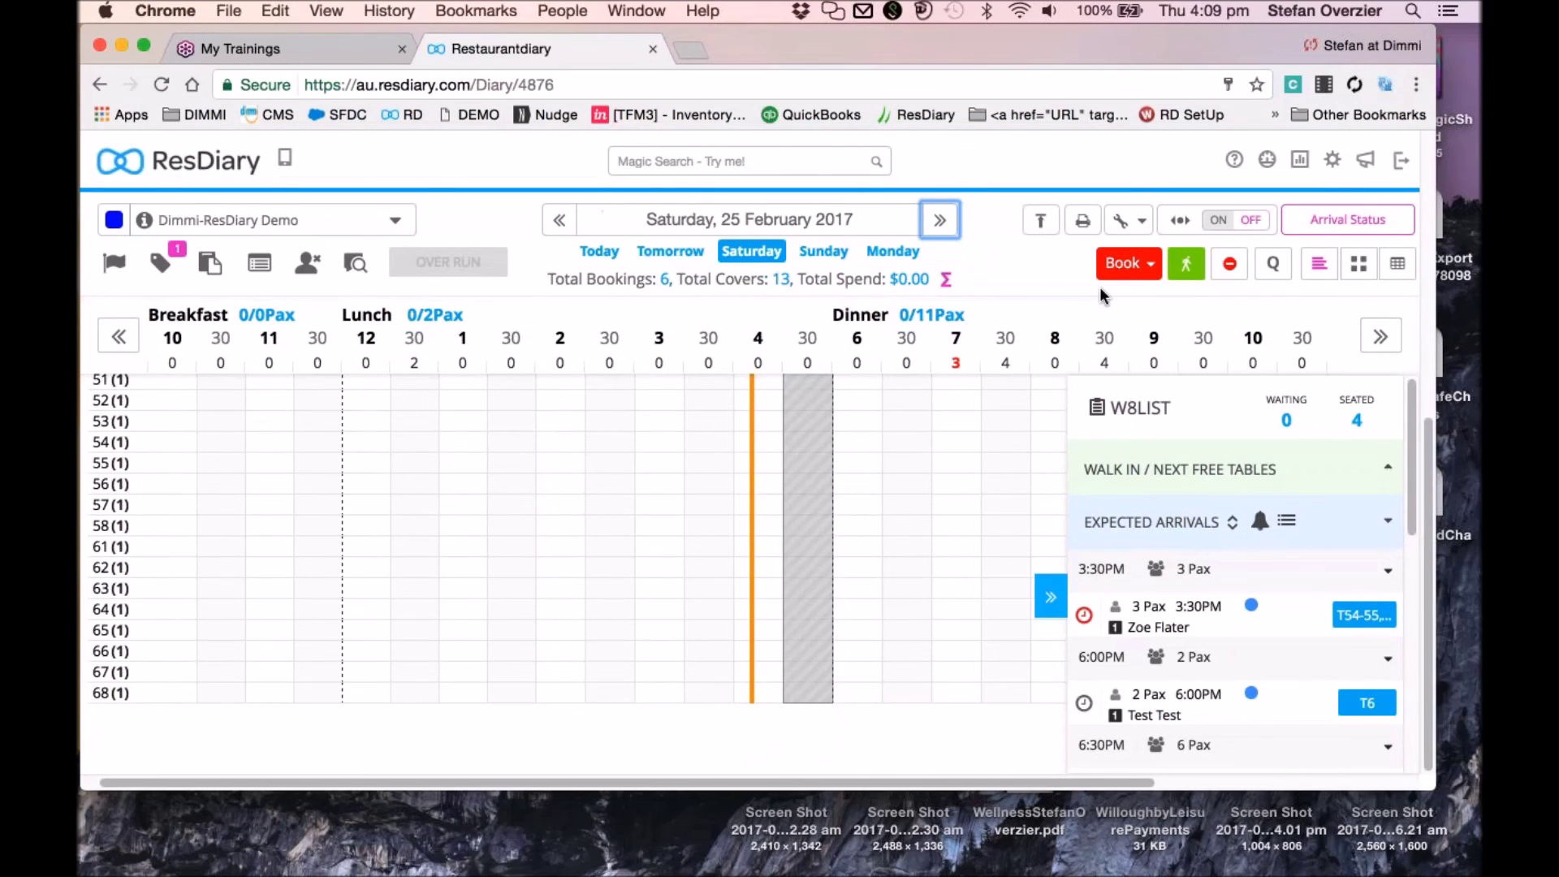
drag(1158, 33, 1201, 65)
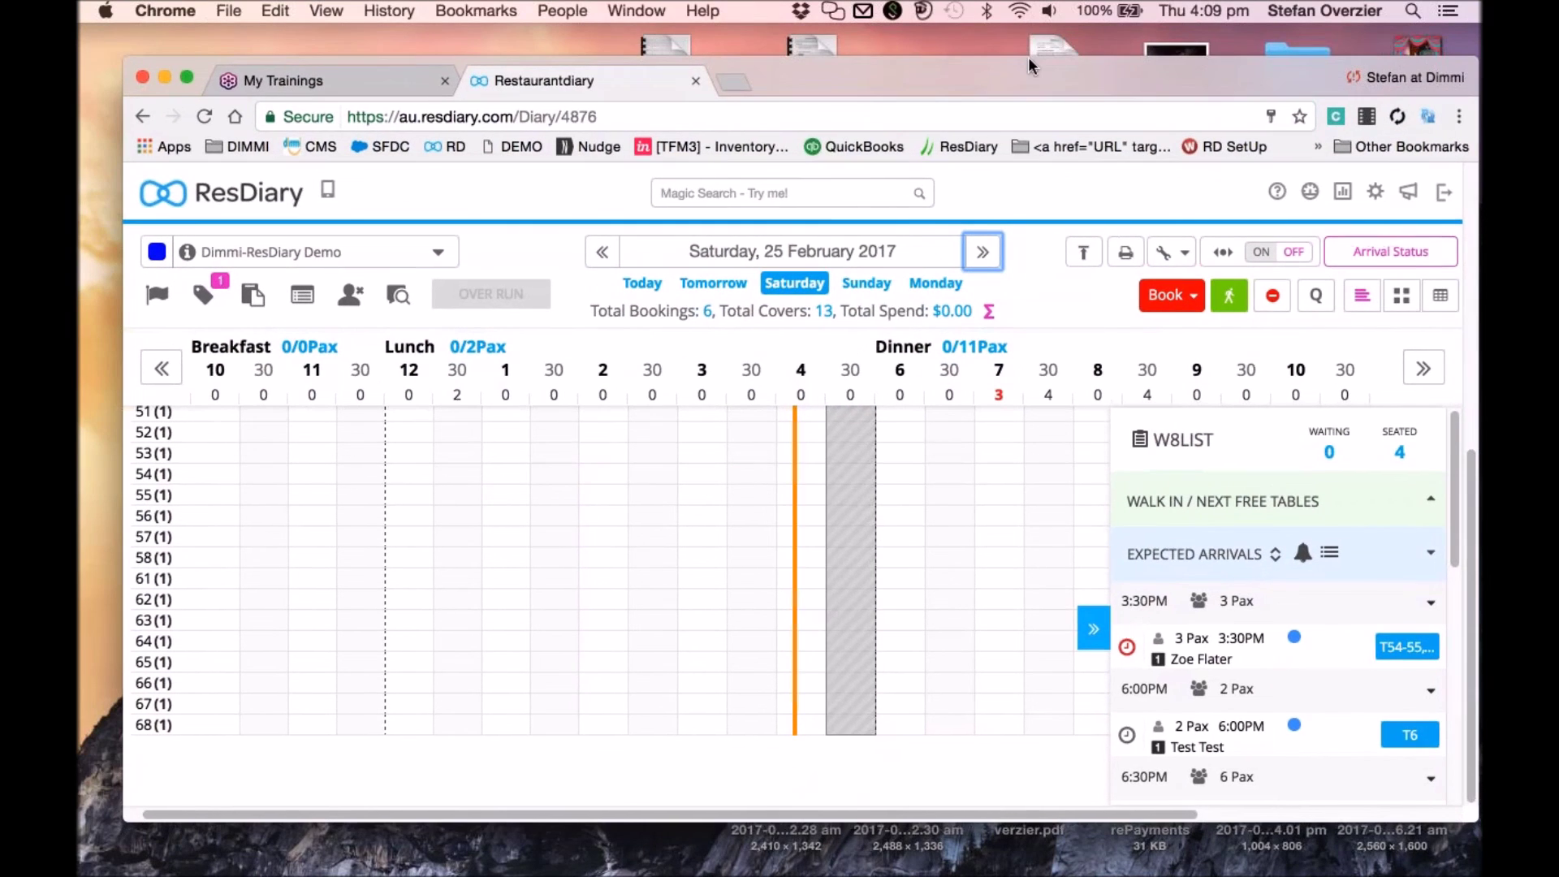
click(377, 82)
drag(821, 70, 805, 39)
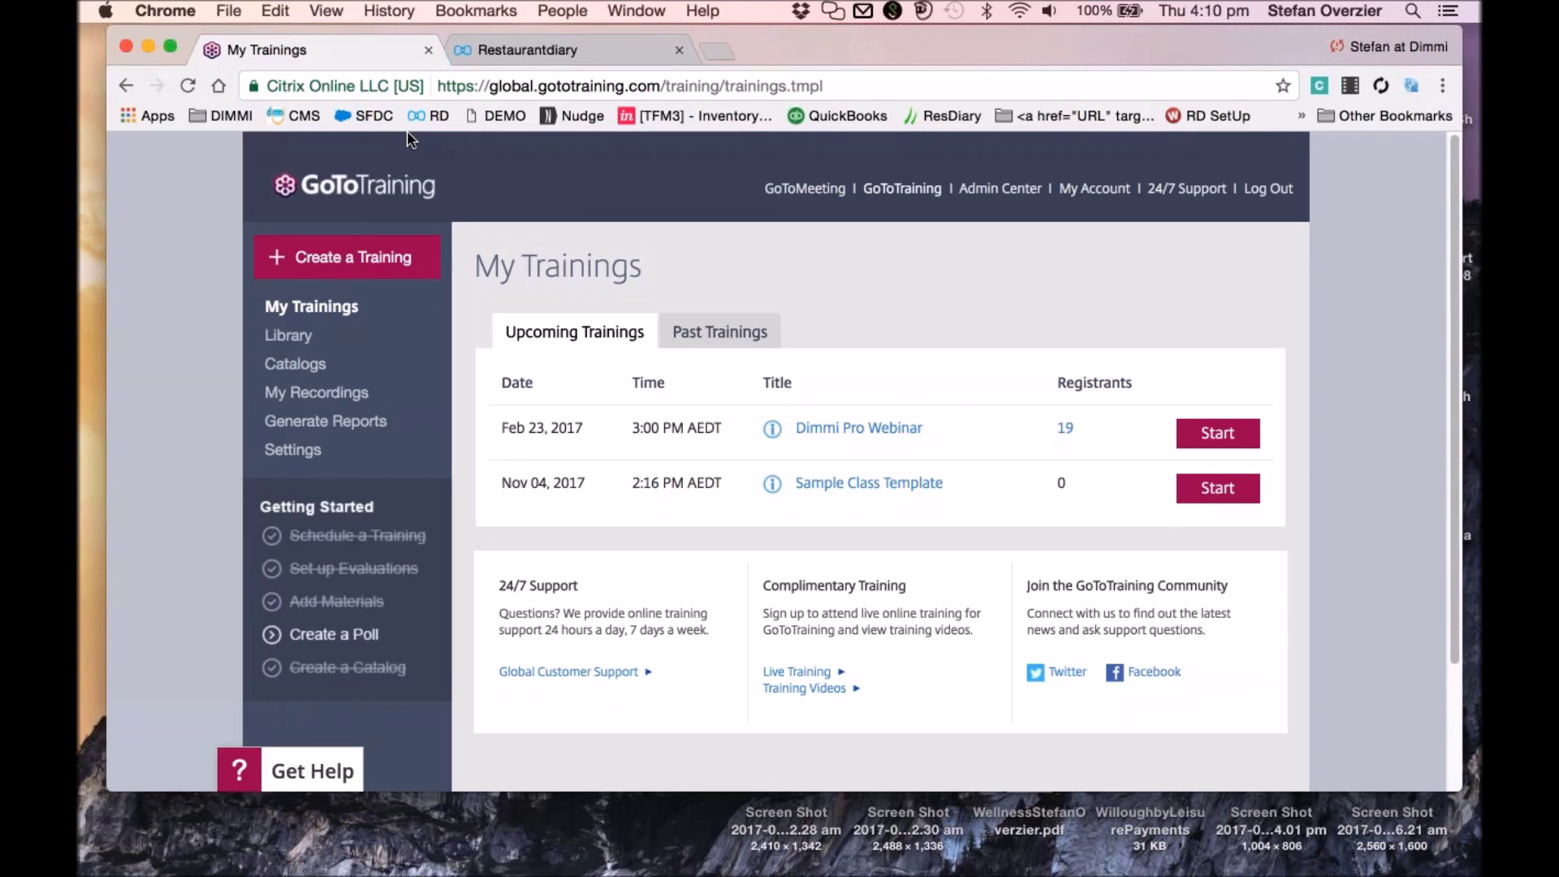
key(ctrl+Up)
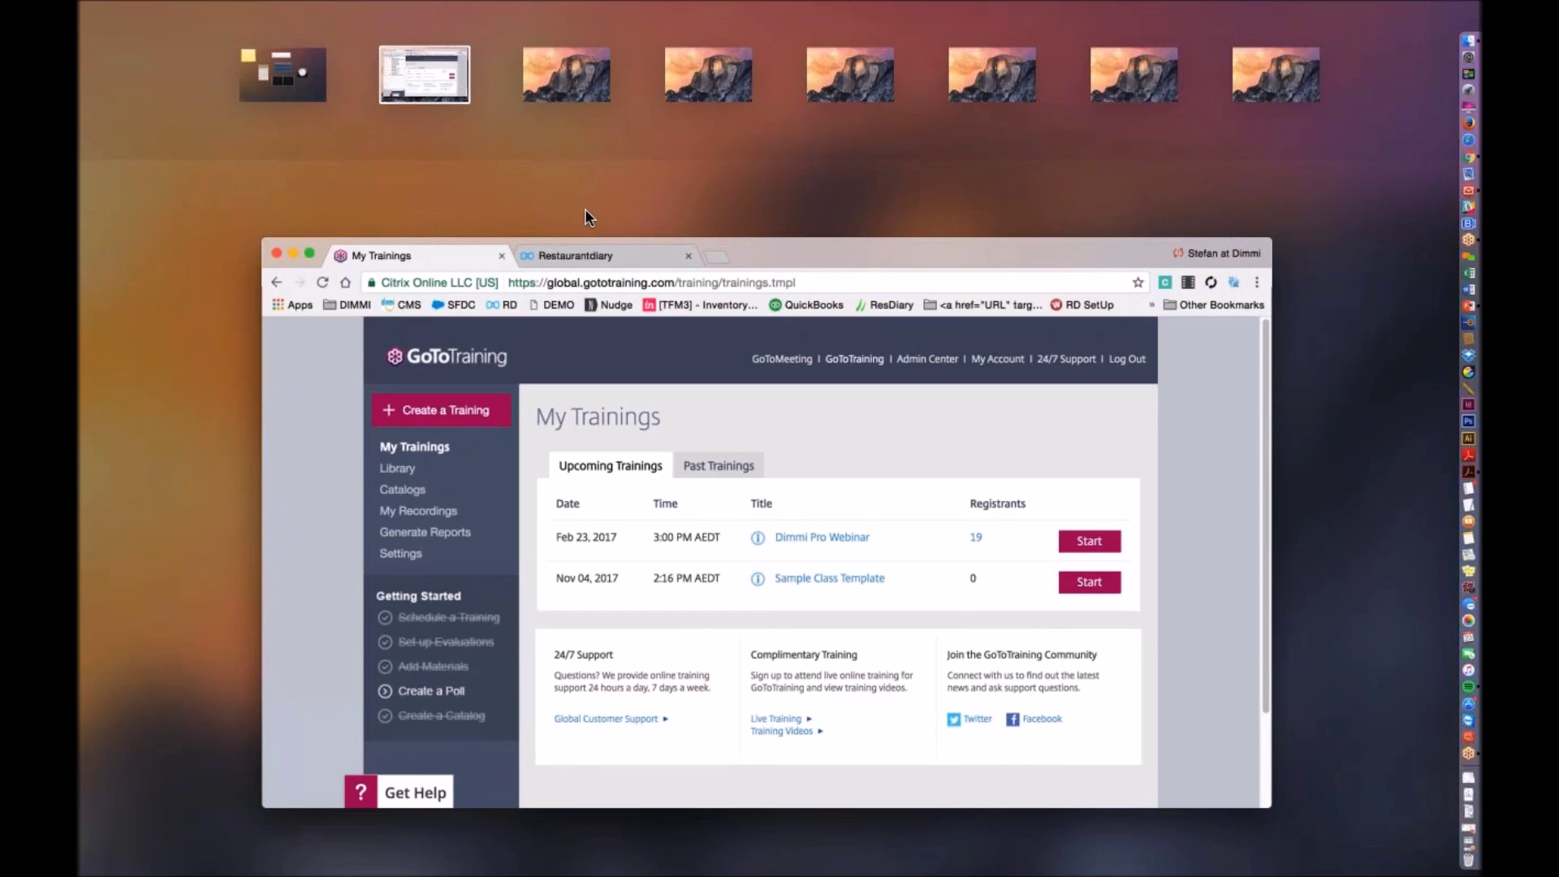
click(646, 320)
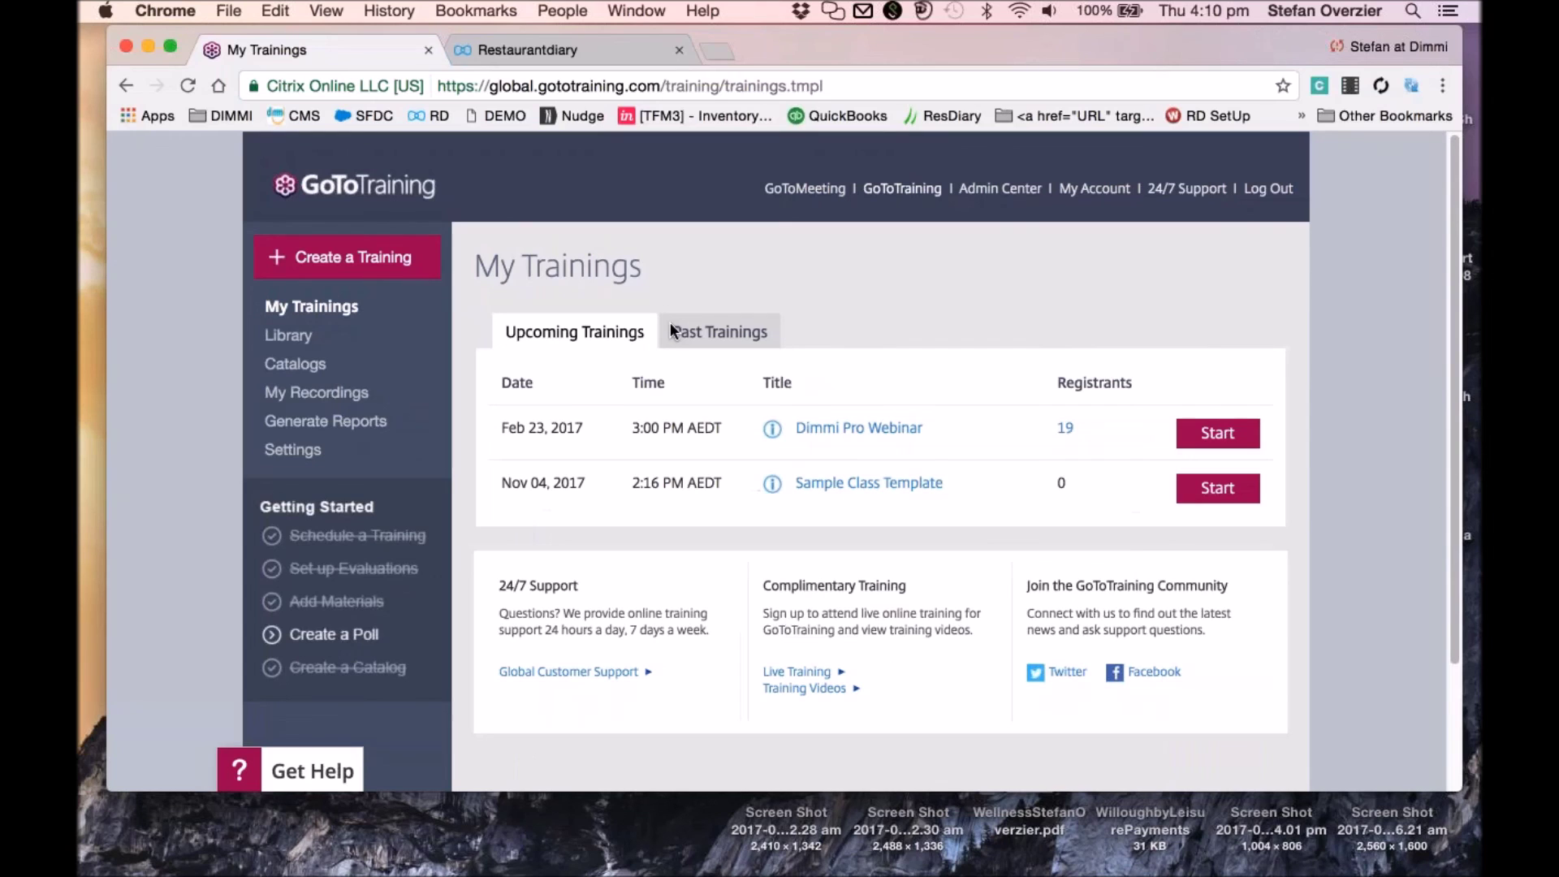